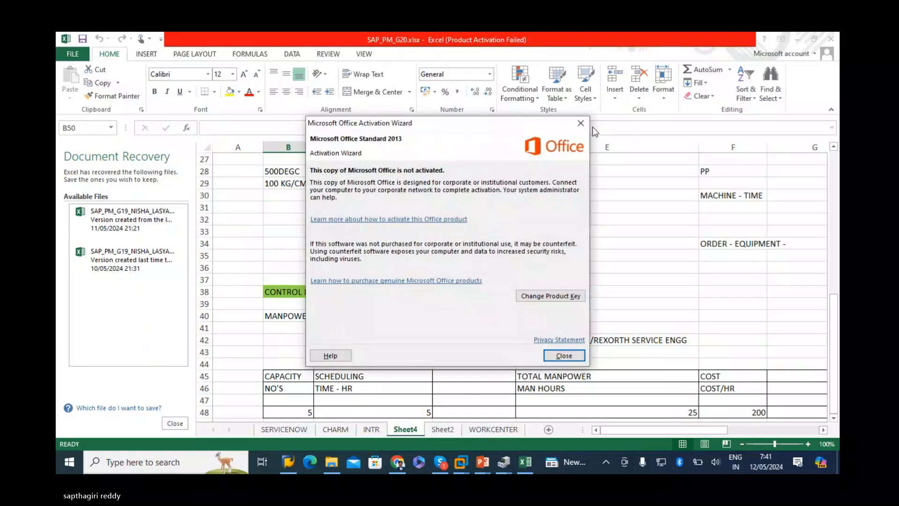
Dismiss the Office activation wizard and the document recovery list without restoring a file
{"action": "left_click", "coordinate": [580, 125]}
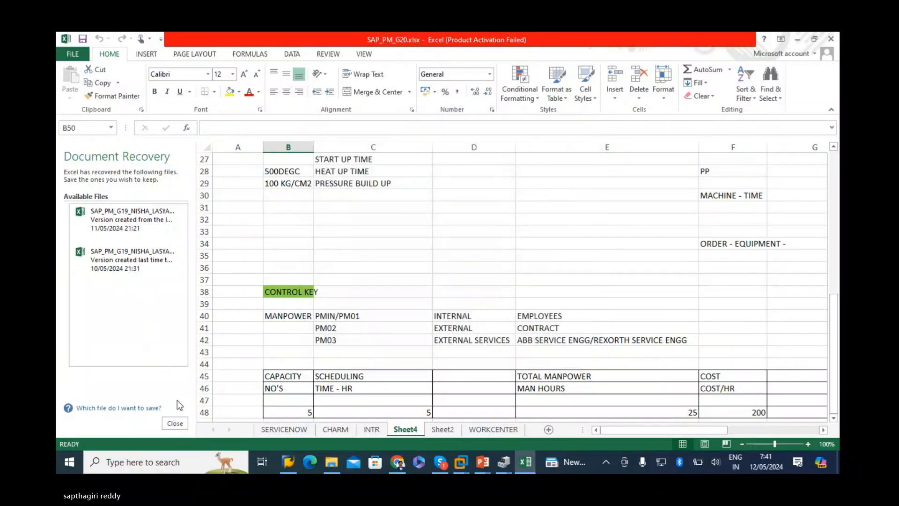
{"action": "left_click", "coordinate": [174, 424]}
{"action": "left_click", "coordinate": [345, 209]}
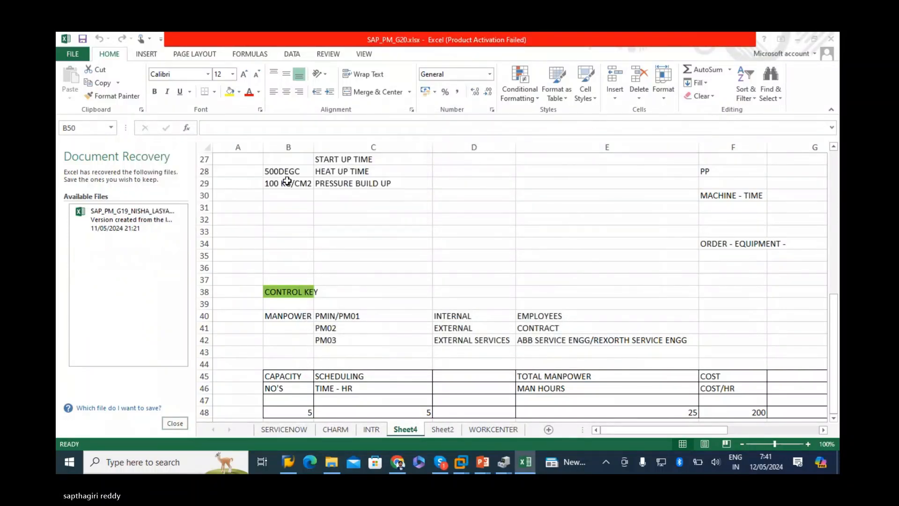
{"action": "left_click", "coordinate": [372, 241]}
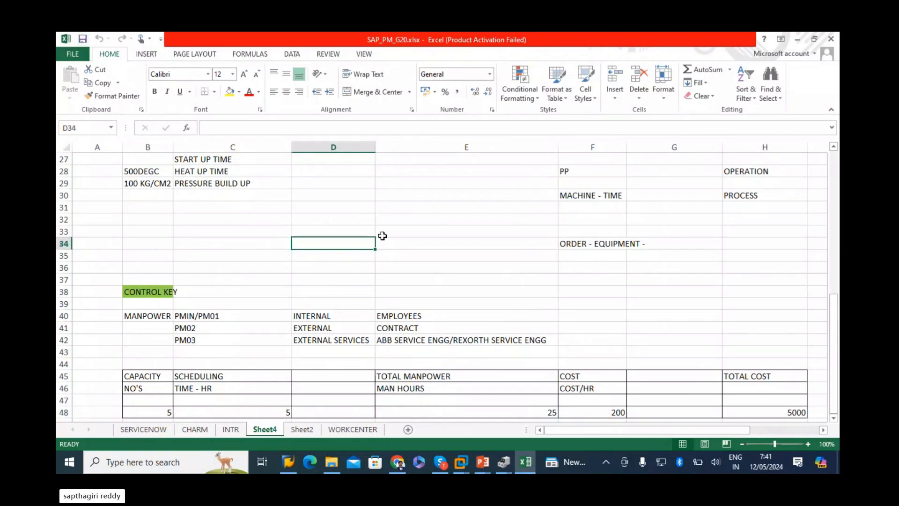
Open the WORKCENTER sheet and review its work center naming notes
{"action": "scroll", "coordinate": [383, 235], "scroll_direction": "down", "scroll_amount": 2}
{"action": "left_click", "coordinate": [348, 430]}
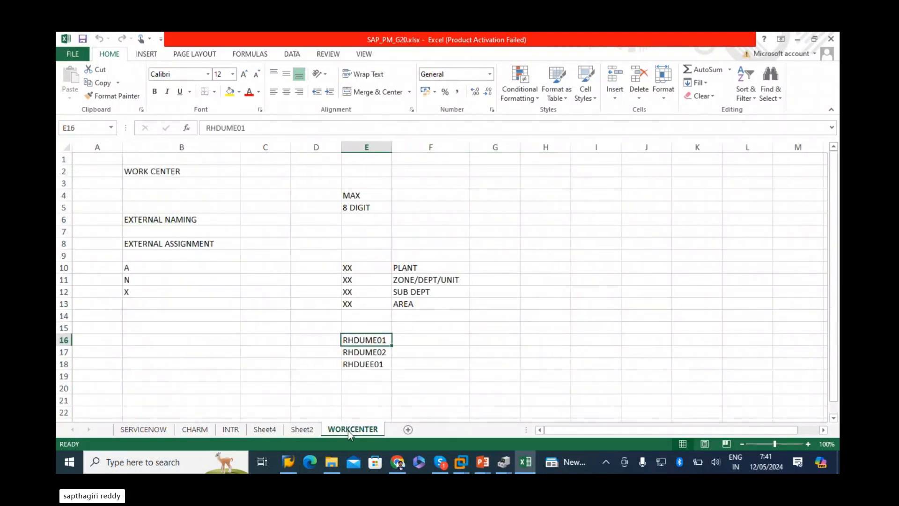
{"action": "scroll", "coordinate": [295, 332], "scroll_direction": "down", "scroll_amount": 5}
{"action": "scroll", "coordinate": [287, 307], "scroll_direction": "up", "scroll_amount": 5}
Switch to SAP and log on by entering the user name and the account password
{"action": "left_click", "coordinate": [294, 462]}
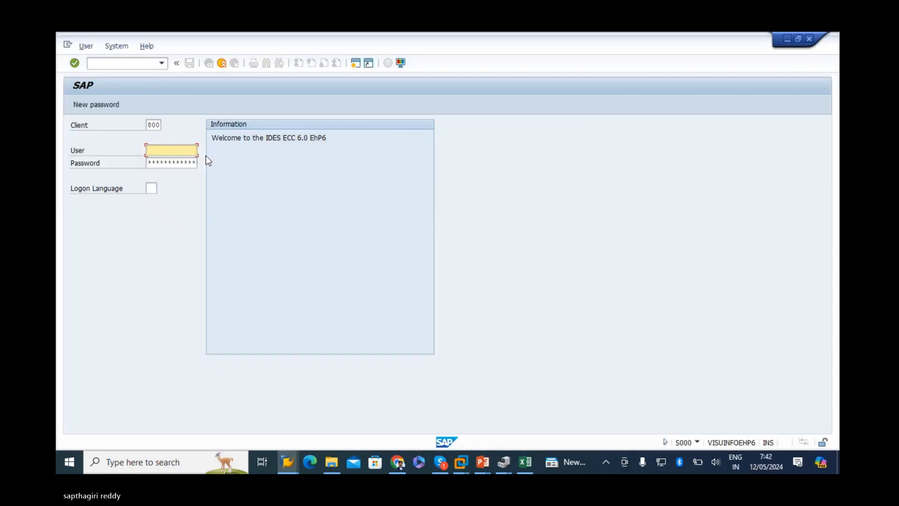
{"action": "left_click", "coordinate": [171, 161]}
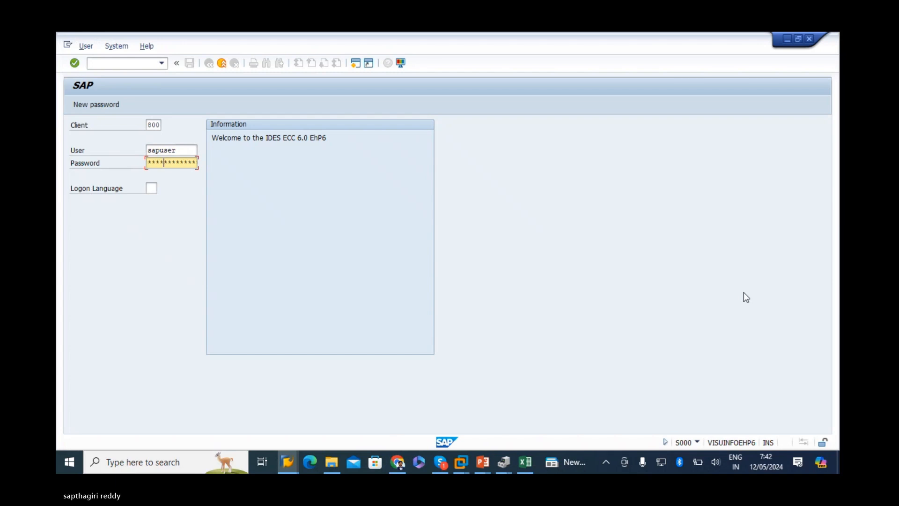
{"action": "type", "text": "*"}
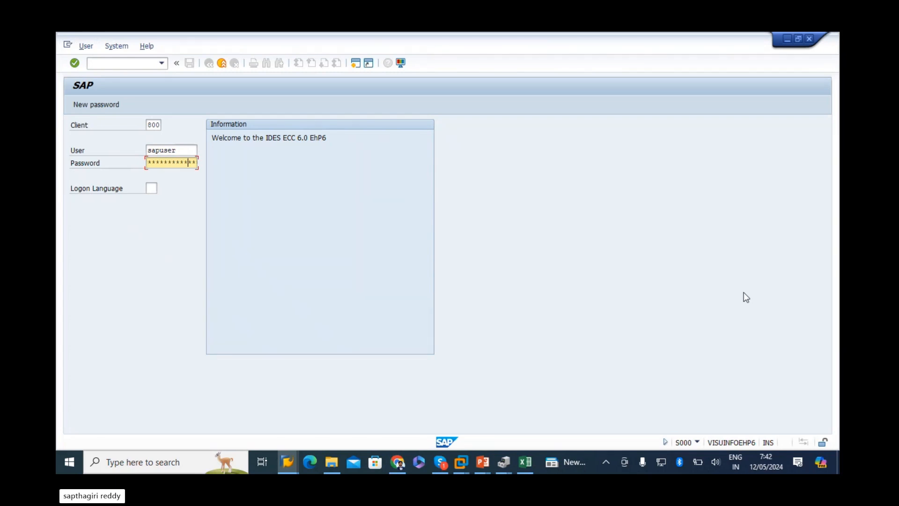
{"action": "key", "text": "Return"}
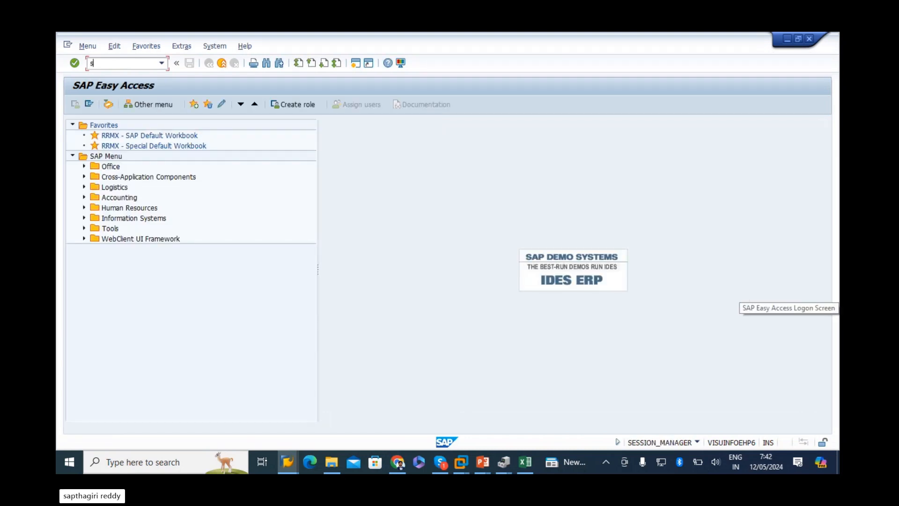
Run transaction SPRO and open the SAP Reference IMG
{"action": "type", "text": "spro"}
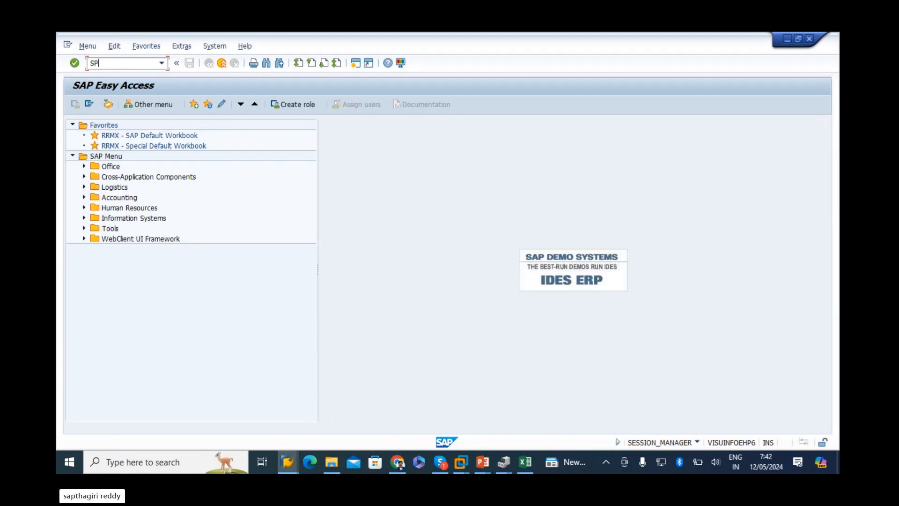
{"action": "key", "text": "Return"}
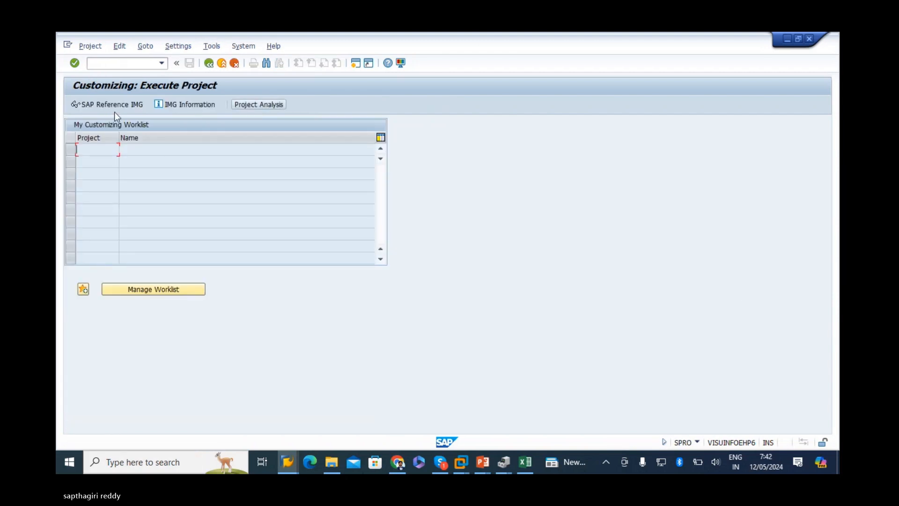
{"action": "left_click", "coordinate": [91, 105]}
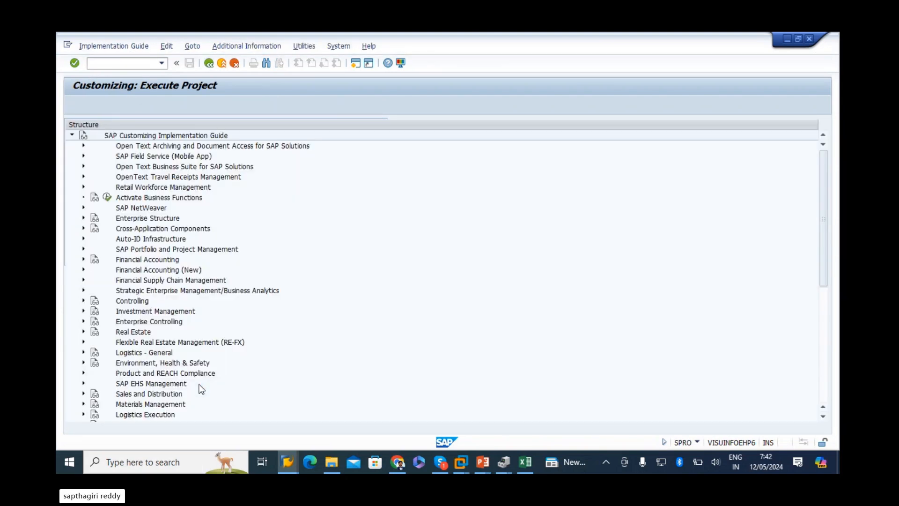
Expand Plant Maintenance and Customer Service > Maintenance Plans, Work Centers, Task Lists and PRTs > Work Centers > General Data
{"action": "scroll", "coordinate": [177, 327], "scroll_direction": "down", "scroll_amount": 5}
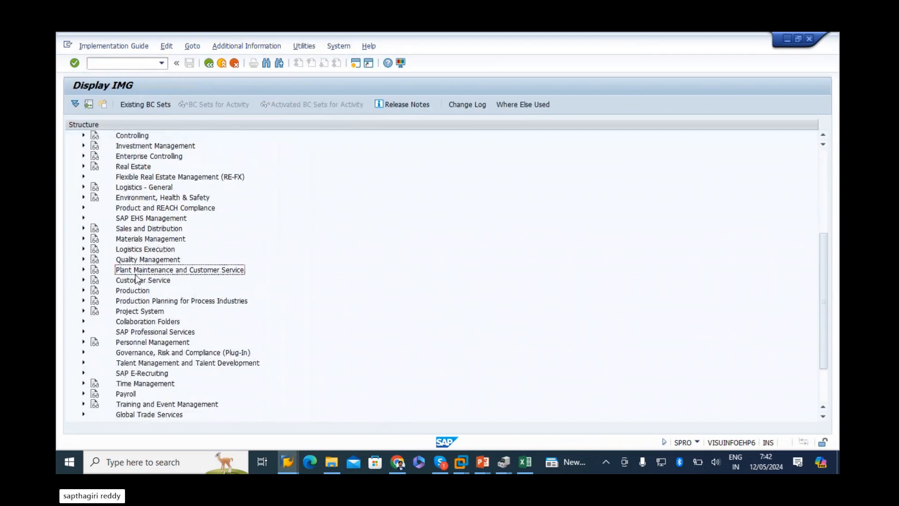
{"action": "left_click", "coordinate": [84, 269]}
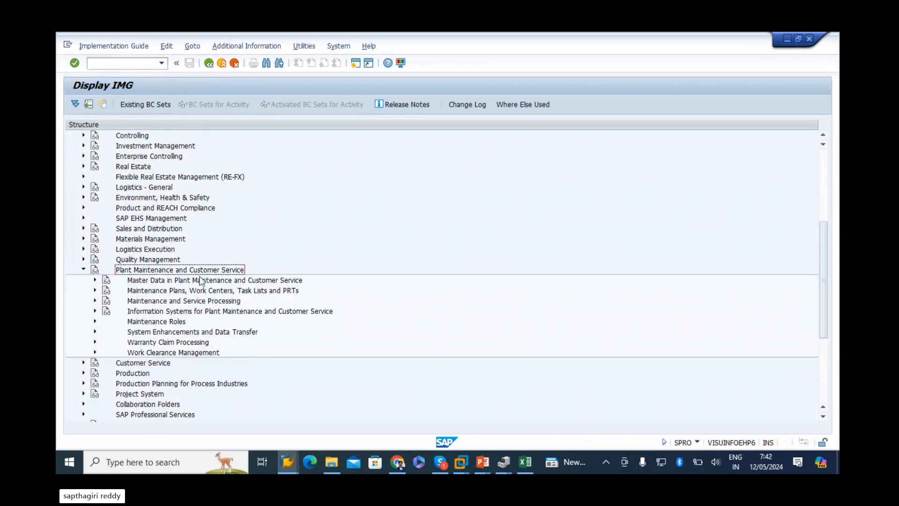
{"action": "scroll", "coordinate": [177, 276], "scroll_direction": "down", "scroll_amount": 3}
{"action": "left_click", "coordinate": [183, 259]}
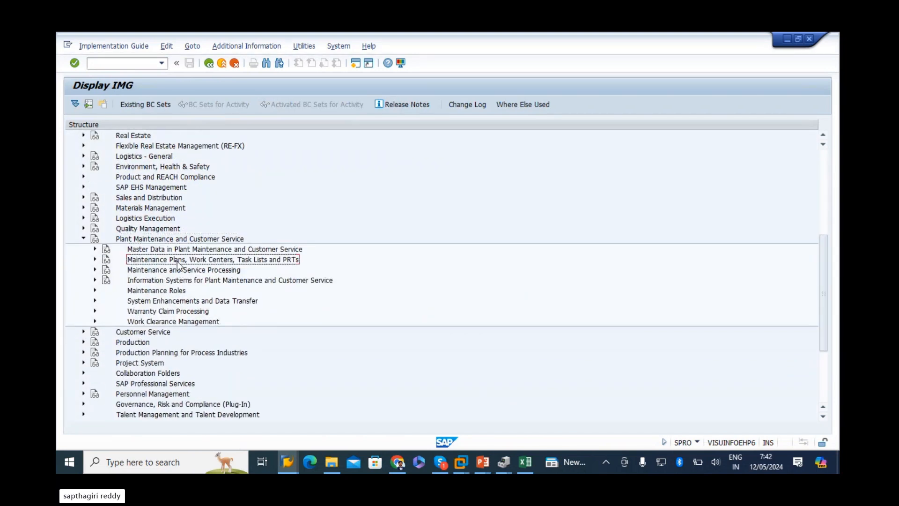
{"action": "scroll", "coordinate": [274, 248], "scroll_direction": "down", "scroll_amount": 2}
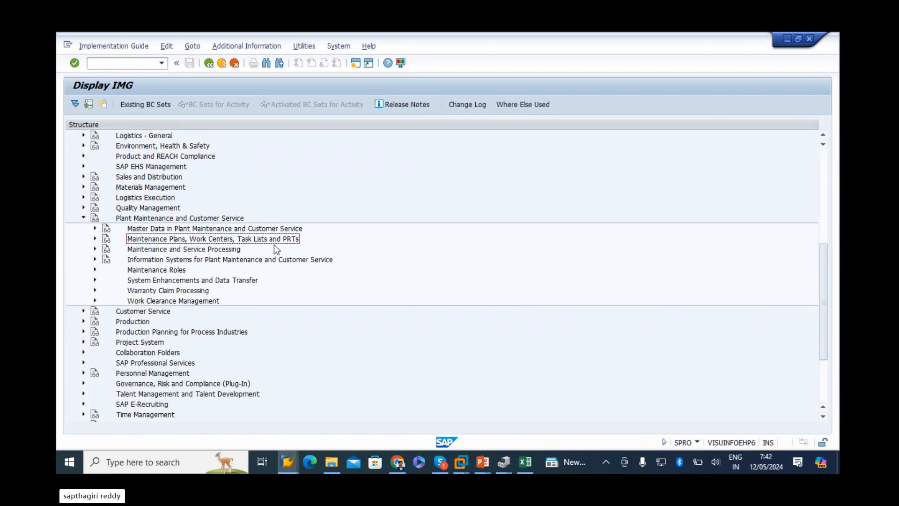
{"action": "left_click", "coordinate": [95, 238]}
{"action": "left_click", "coordinate": [168, 271]}
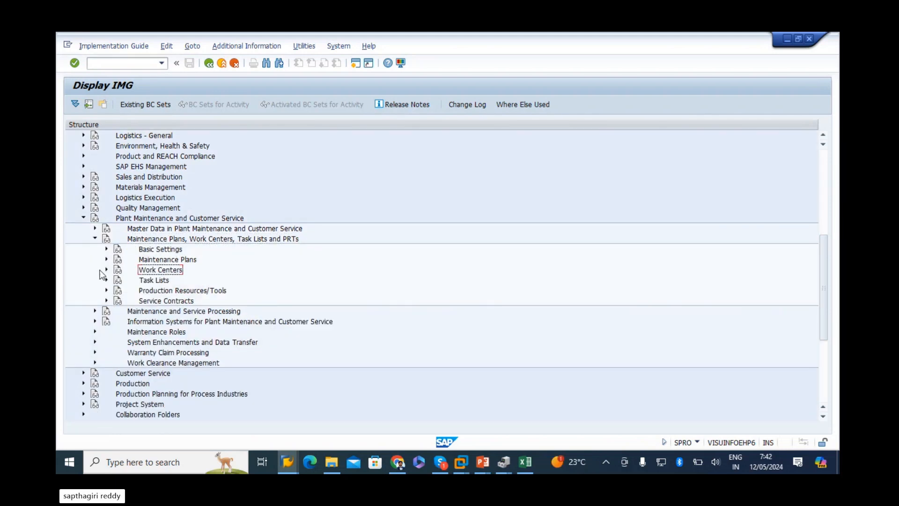
{"action": "left_click", "coordinate": [106, 270]}
{"action": "scroll", "coordinate": [281, 277], "scroll_direction": "down", "scroll_amount": 3}
{"action": "left_click", "coordinate": [184, 250]}
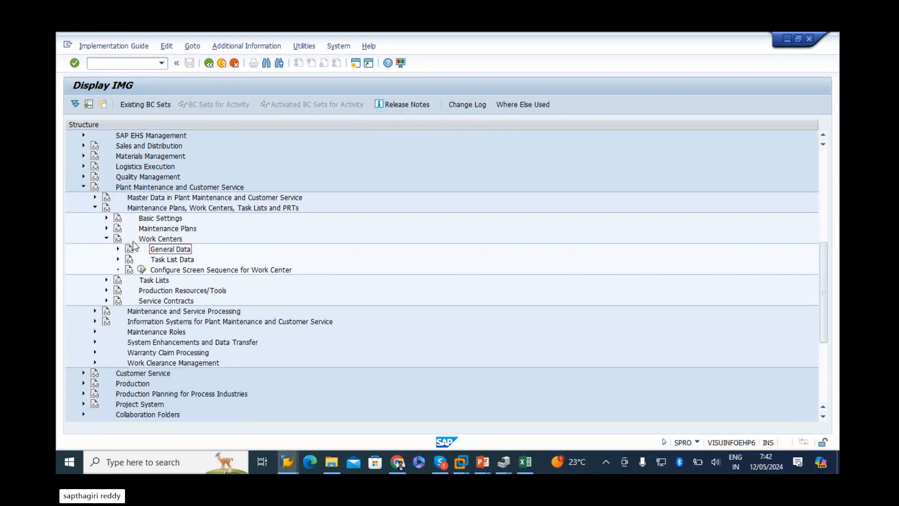
{"action": "left_click", "coordinate": [118, 248]}
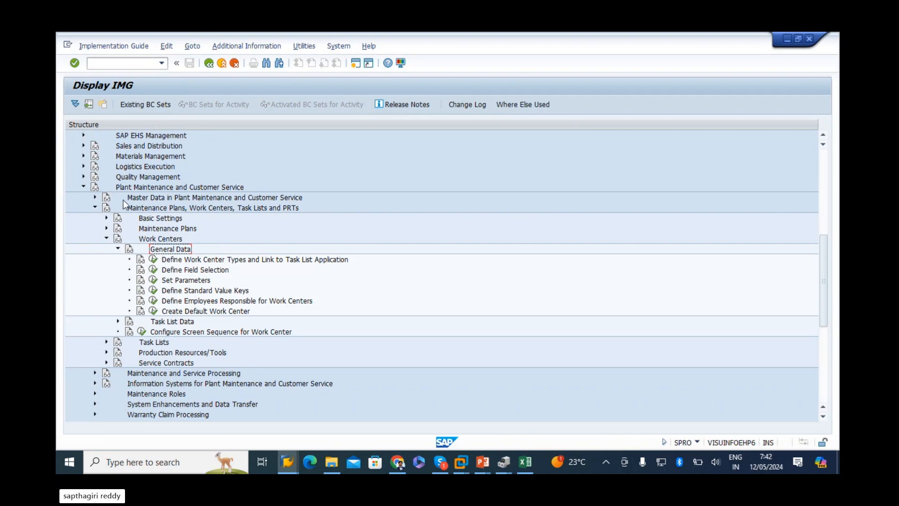
{"action": "scroll", "coordinate": [184, 295], "scroll_direction": "up", "scroll_amount": 1}
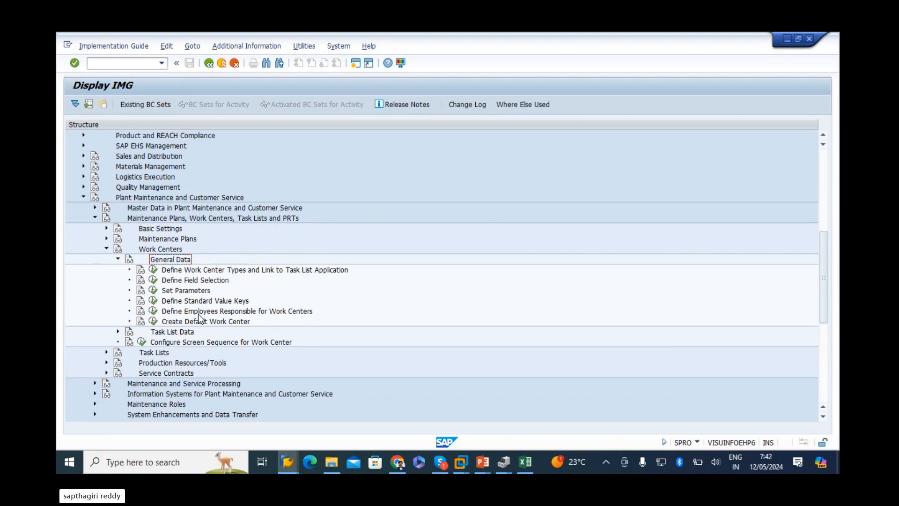
Capture the expanded Work Centers branch as a screen snip and paste it at cell A20 of the WORKCENTER sheet in Excel
{"action": "key", "text": "super+shift+s"}
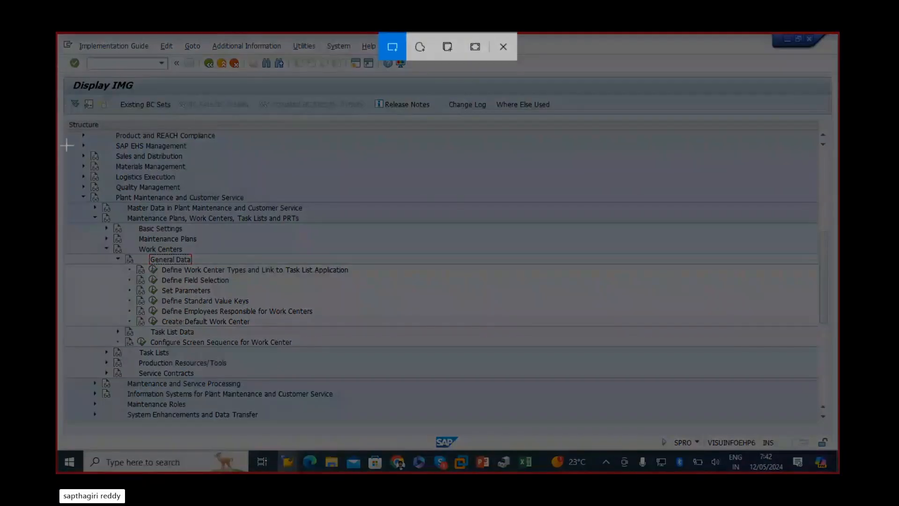
{"action": "mouse_move", "coordinate": [64, 187]}
{"action": "left_mouse_down"}
{"action": "mouse_move", "coordinate": [381, 295]}
{"action": "mouse_move", "coordinate": [377, 356]}
{"action": "left_mouse_up"}
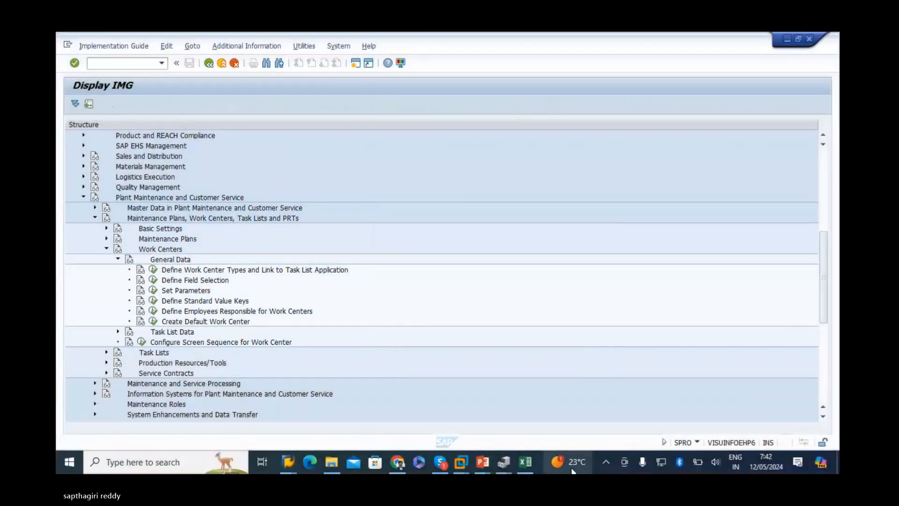
{"action": "left_click", "coordinate": [525, 461]}
{"action": "scroll", "coordinate": [88, 301], "scroll_direction": "down", "scroll_amount": 3}
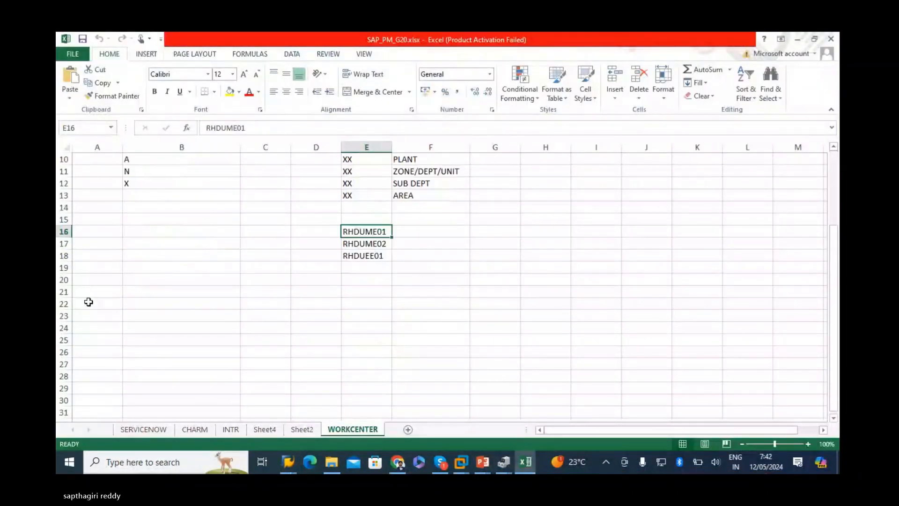
{"action": "left_click", "coordinate": [93, 281]}
{"action": "key", "text": "ctrl+v"}
Return to SAP, view the Define Field Selection activity for work centers, and exit to the Easy Access screen
{"action": "key", "text": "alt+Tab"}
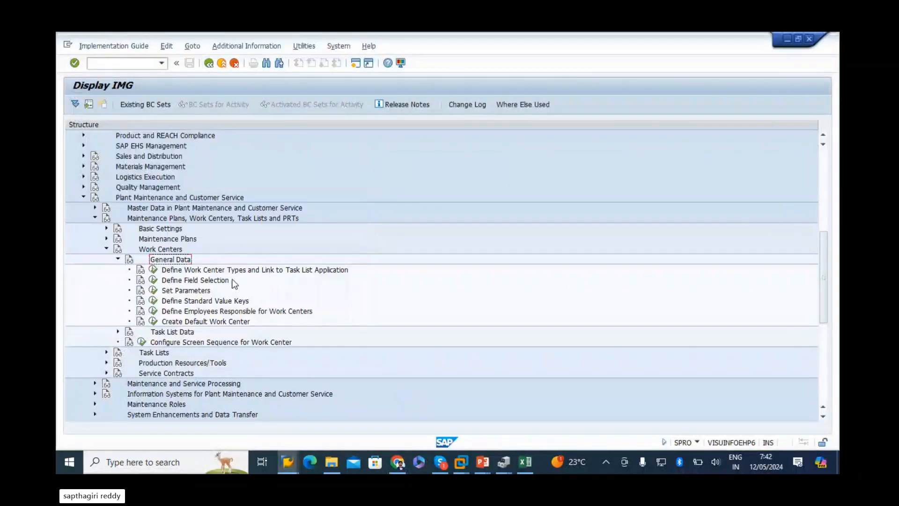
{"action": "left_click", "coordinate": [188, 281]}
{"action": "left_click", "coordinate": [153, 281]}
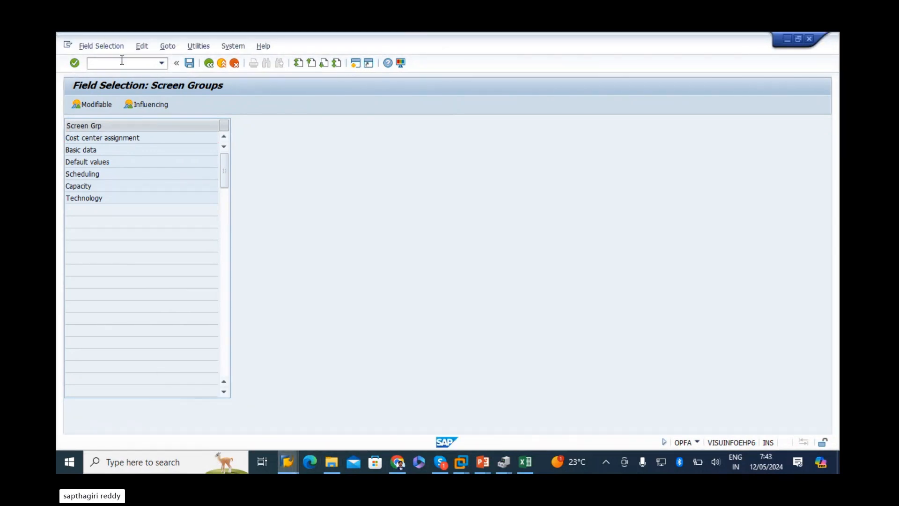
{"action": "key", "text": "F3"}
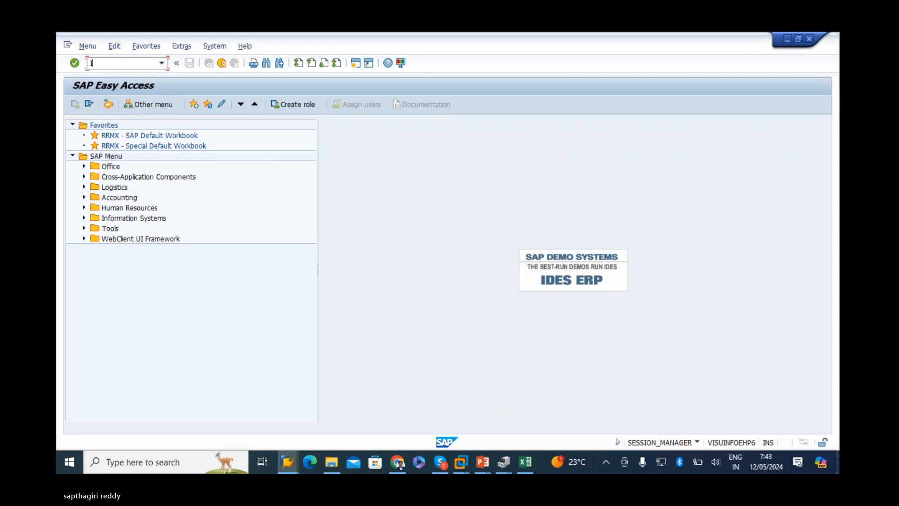
Run transaction IR01 to create a work center
{"action": "type", "text": "IR"}
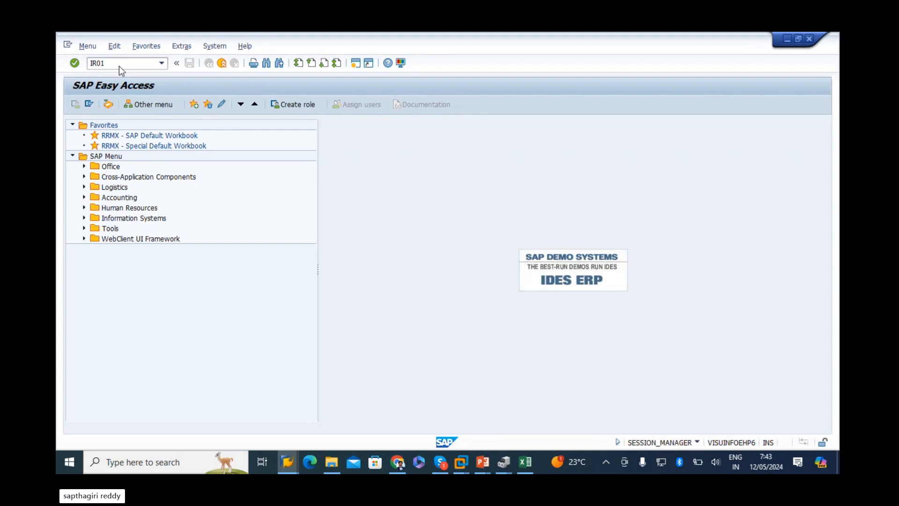
{"action": "type", "text": "01"}
{"action": "key", "text": "Return"}
Copy RHDUME01 from the Excel sheet as the new work center's name, set category 0005, and continue to its basic data
{"action": "left_click", "coordinate": [526, 461]}
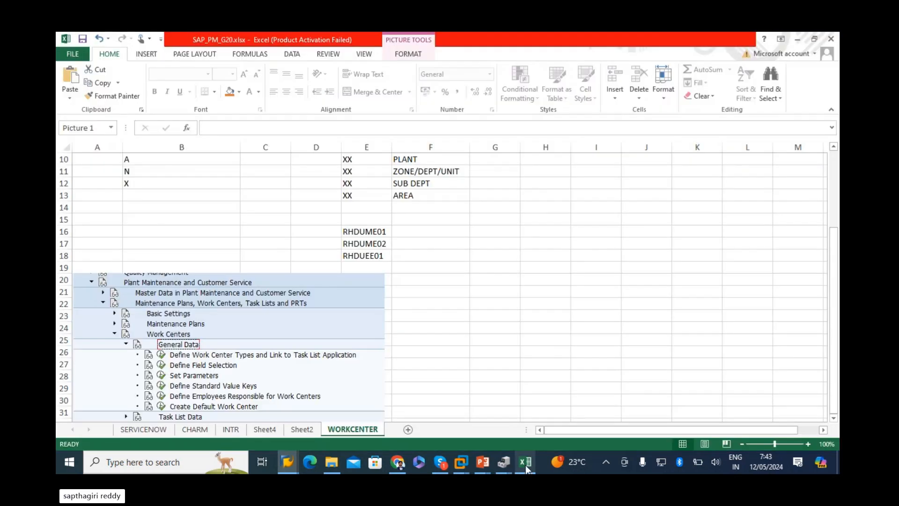
{"action": "key", "text": "ctrl+c"}
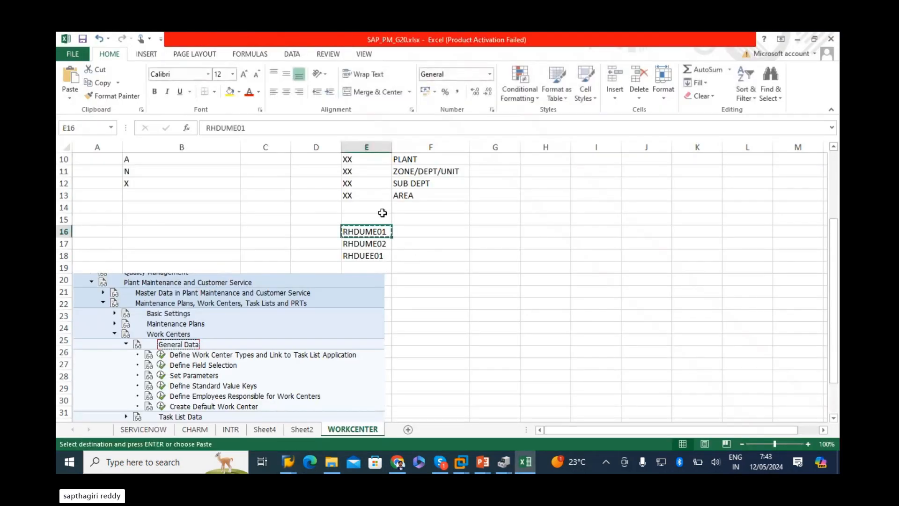
{"action": "key", "text": "alt+Tab"}
{"action": "left_click", "coordinate": [163, 162]}
{"action": "left_click", "coordinate": [166, 163]}
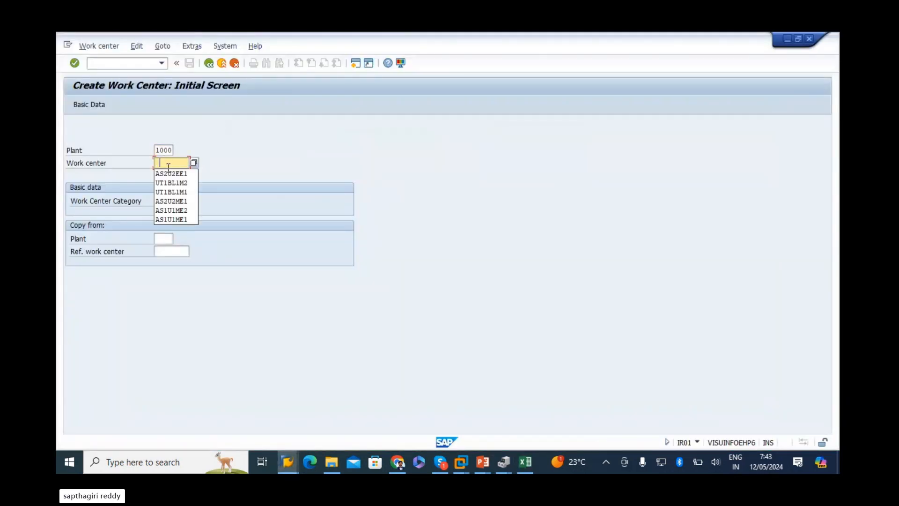
{"action": "left_click", "coordinate": [172, 164]}
{"action": "key", "text": "ctrl+v"}
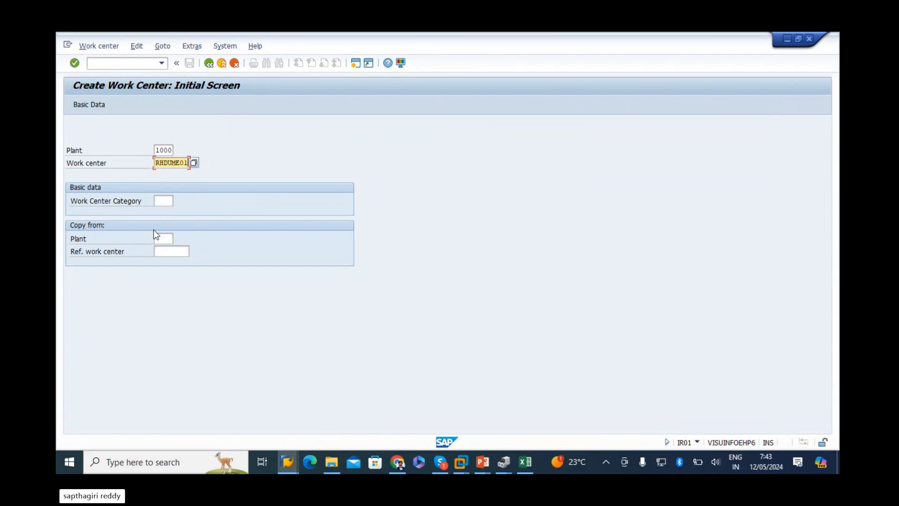
{"action": "left_click", "coordinate": [163, 200]}
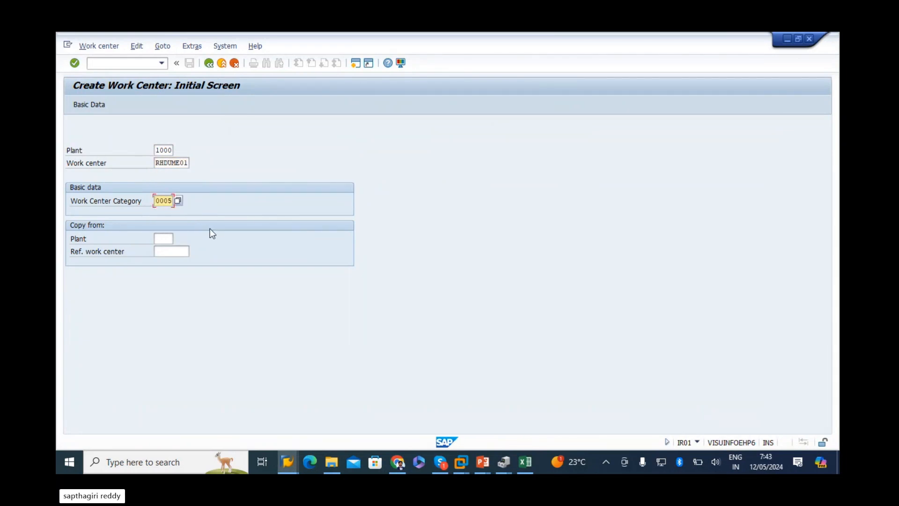
{"action": "key", "text": "Return"}
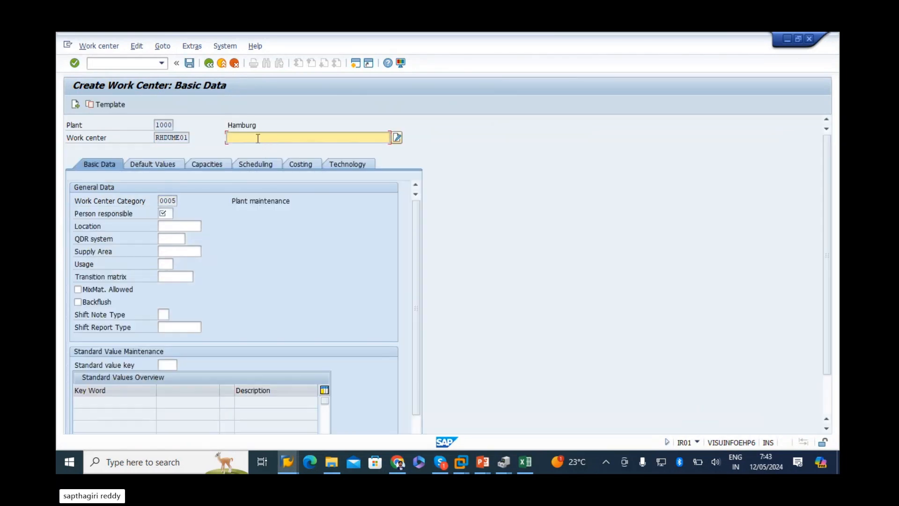
Describe the work center as RAW MAT HNDL MECH TEAM - 01
{"action": "left_click", "coordinate": [252, 134]}
{"action": "left_click", "coordinate": [248, 136]}
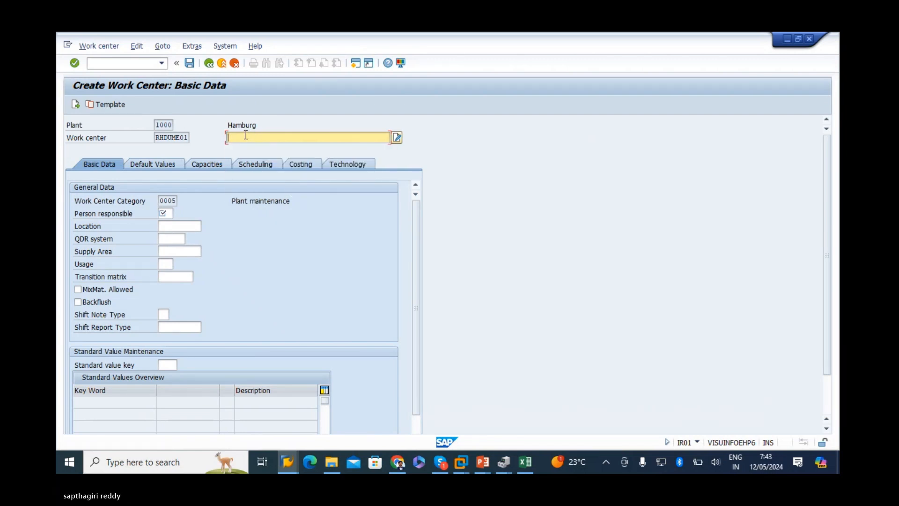
{"action": "type", "text": "RAW"}
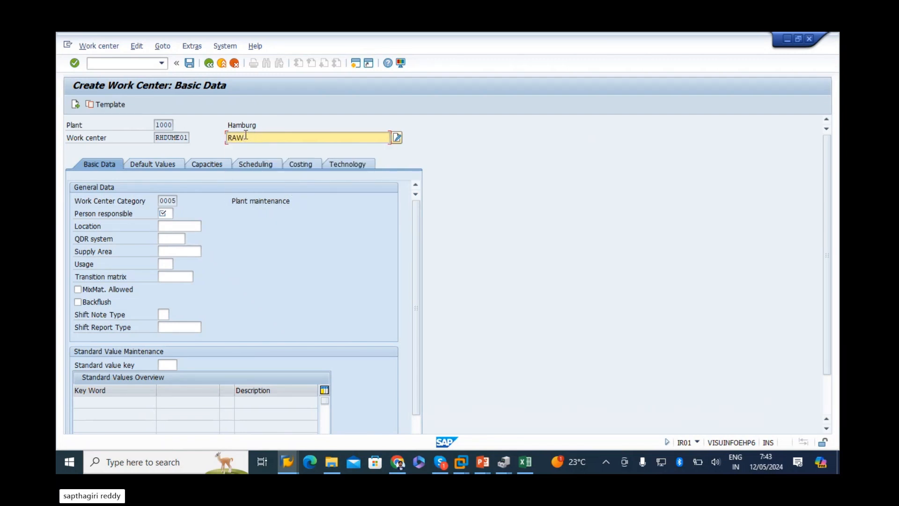
{"action": "type", "text": "-MAT HNDL MECH TEAM - 01"}
Open another session beside the work center entry, switch to the IMG session, and open Define Employees Responsible for Work Centers
{"action": "left_click", "coordinate": [166, 214]}
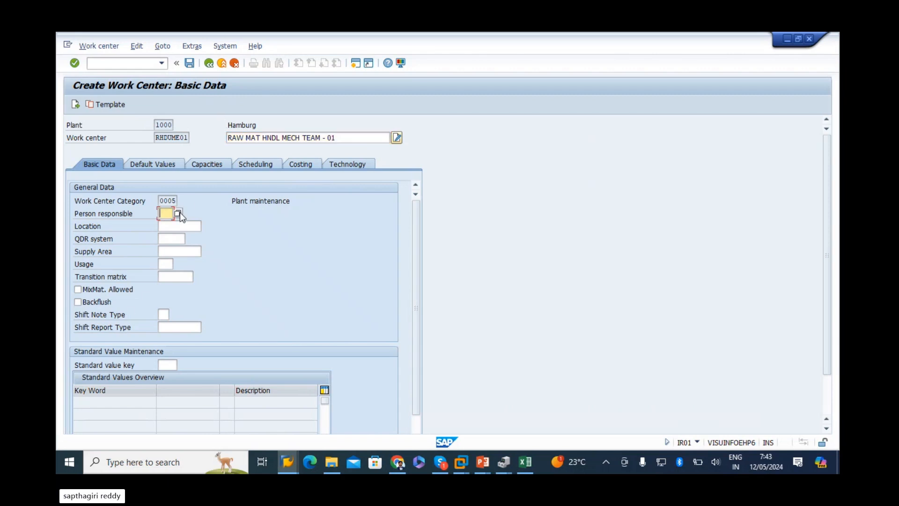
{"action": "left_click", "coordinate": [356, 64]}
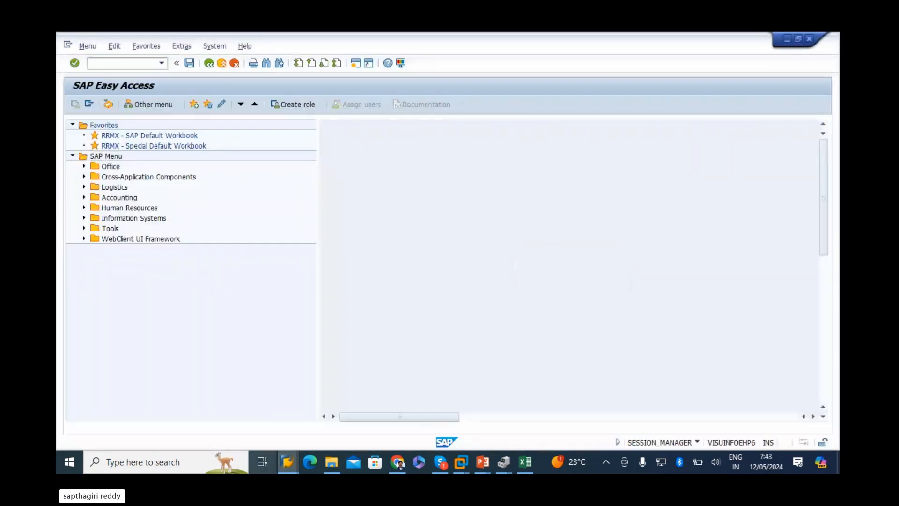
{"action": "left_click", "coordinate": [285, 462]}
{"action": "left_click", "coordinate": [279, 376]}
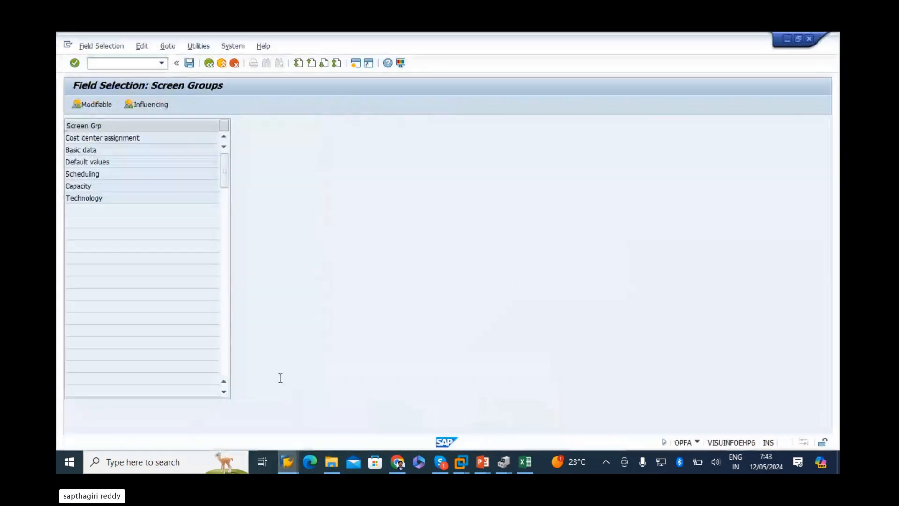
{"action": "left_click", "coordinate": [213, 66]}
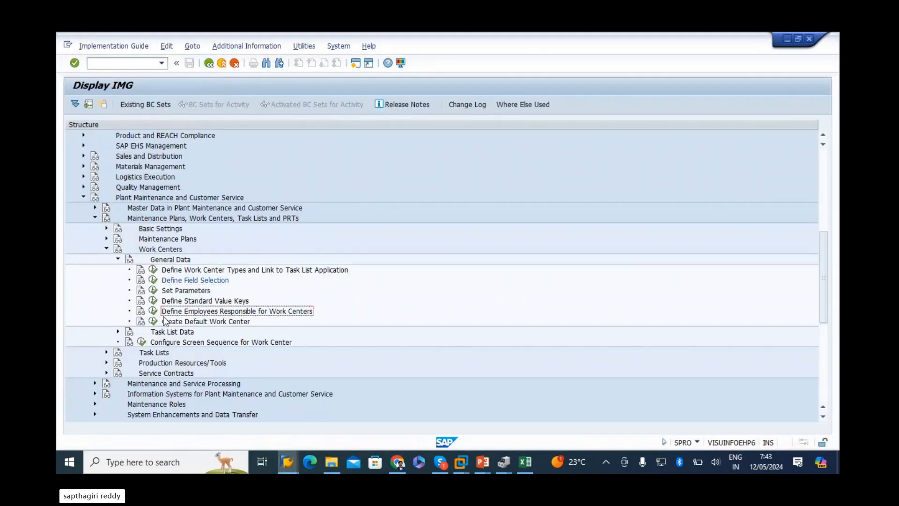
{"action": "left_click", "coordinate": [154, 311]}
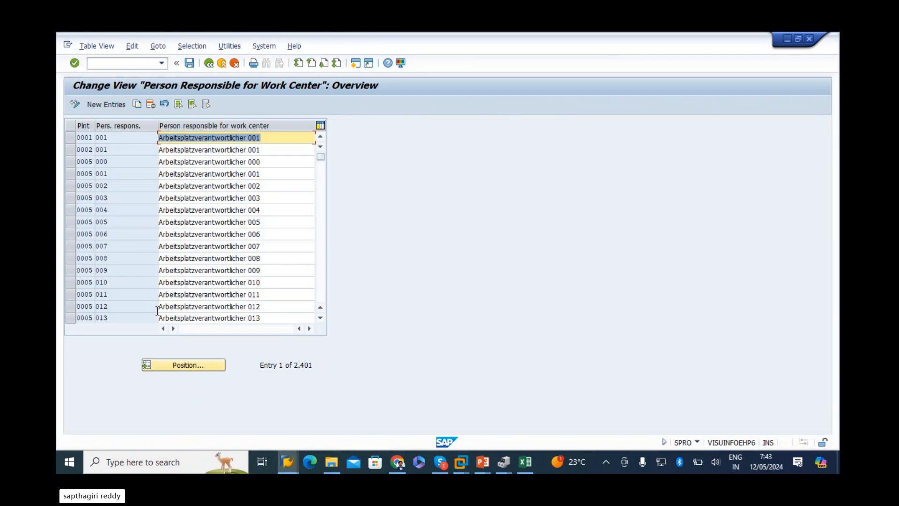
Position the list at plant 1000 and examine its person responsible codes to find which ones are already used
{"action": "left_click", "coordinate": [177, 364]}
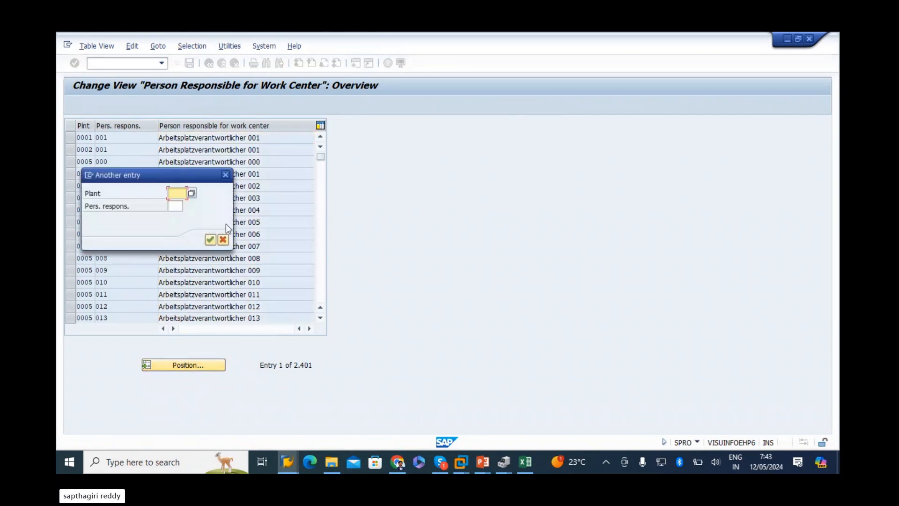
{"action": "type", "text": "1000"}
{"action": "key", "text": "Tab"}
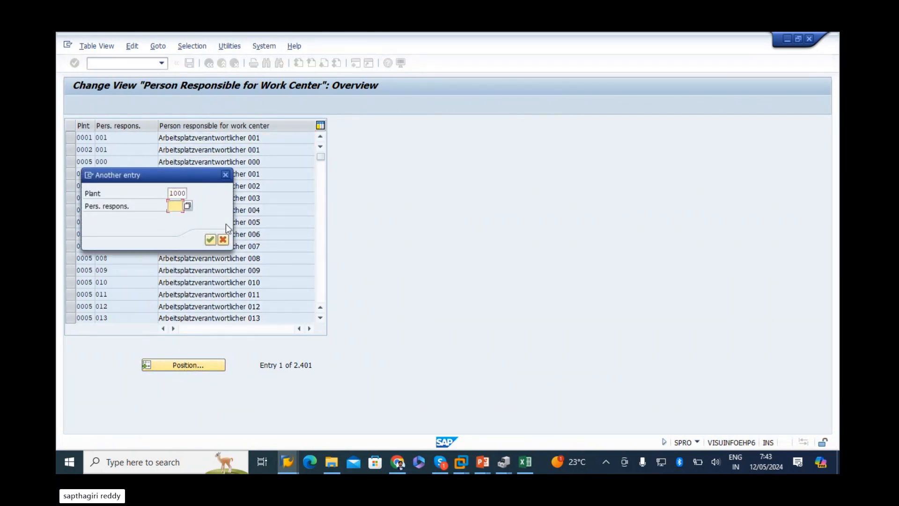
{"action": "key", "text": "Return"}
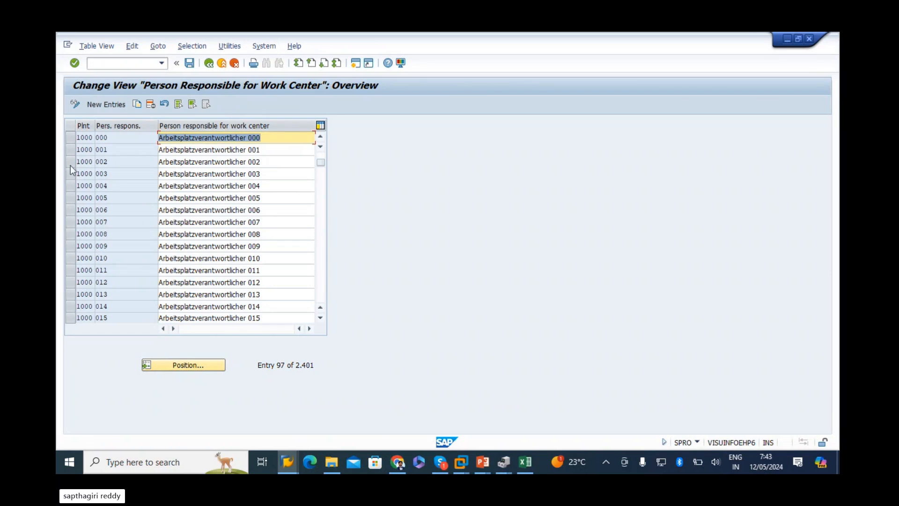
{"action": "scroll", "coordinate": [103, 175], "scroll_direction": "down", "scroll_amount": 1}
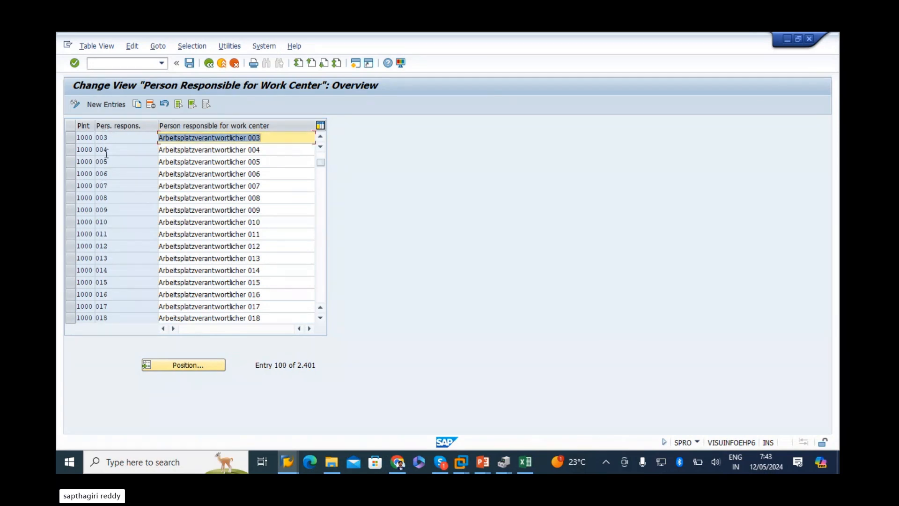
{"action": "scroll", "coordinate": [113, 238], "scroll_direction": "down", "scroll_amount": 3}
{"action": "left_click", "coordinate": [117, 258]}
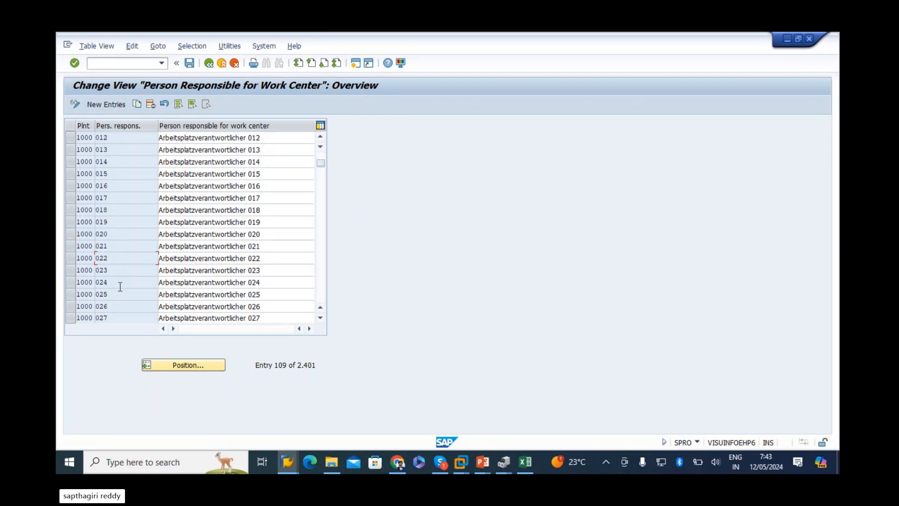
{"action": "scroll", "coordinate": [114, 295], "scroll_direction": "down", "scroll_amount": 1}
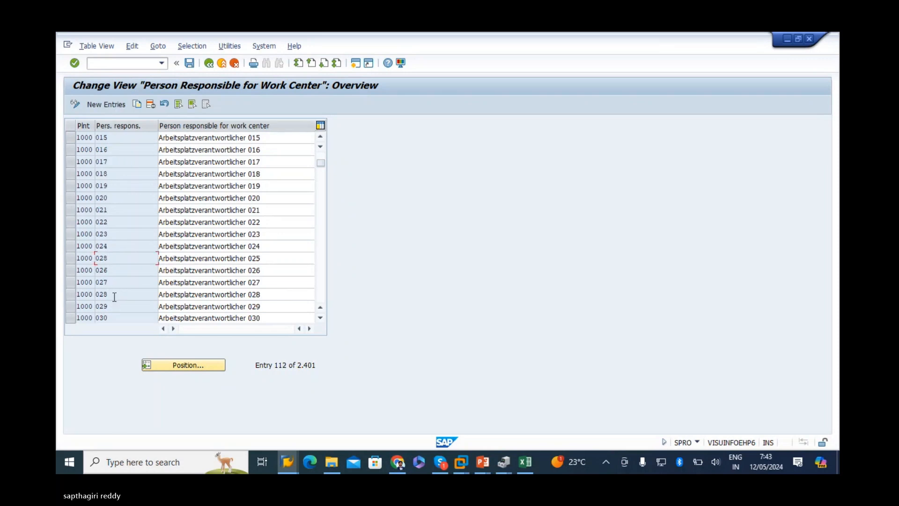
{"action": "scroll", "coordinate": [114, 295], "scroll_direction": "down", "scroll_amount": 1}
{"action": "scroll", "coordinate": [115, 294], "scroll_direction": "down", "scroll_amount": 3}
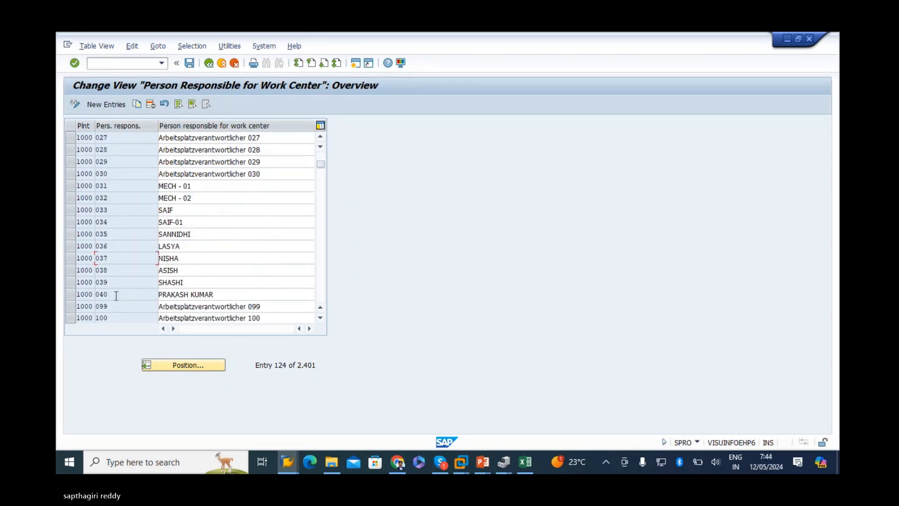
{"action": "double_click", "coordinate": [114, 247]}
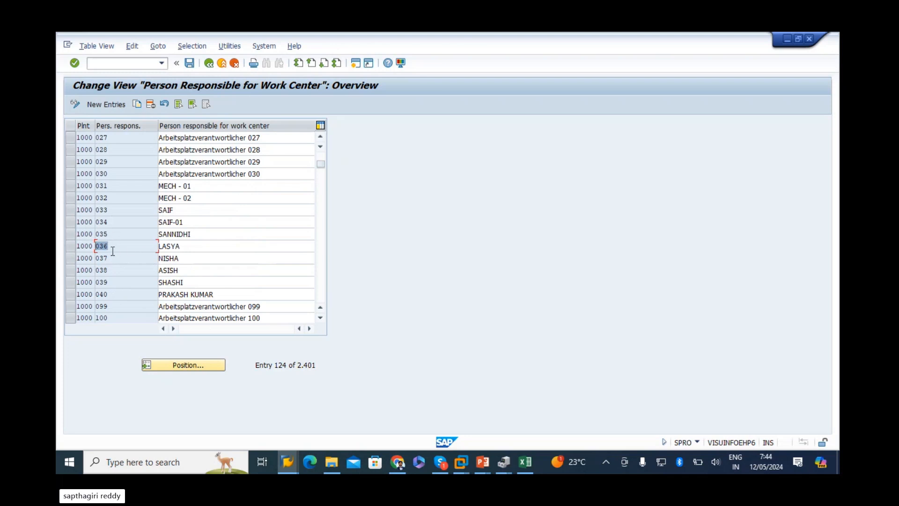
{"action": "scroll", "coordinate": [112, 253], "scroll_direction": "down", "scroll_amount": 1}
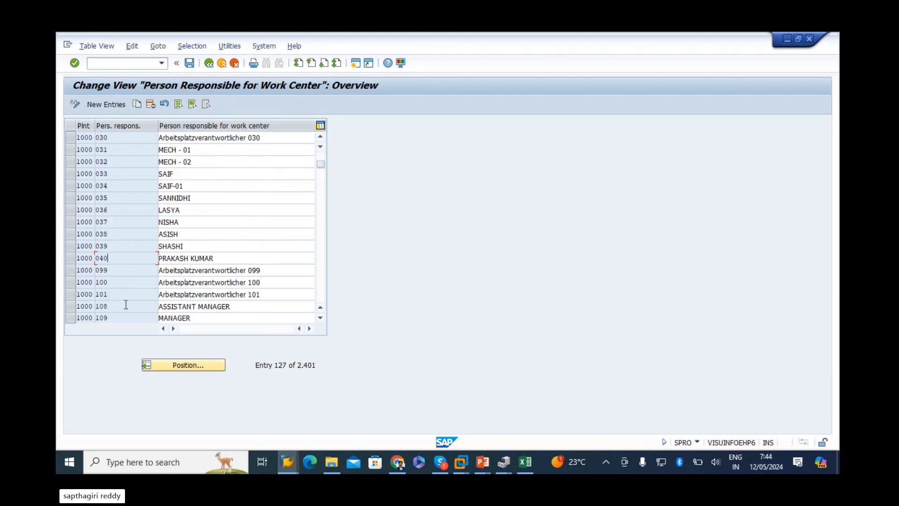
Add a new entry for plant 1000 with person responsible 41 and description MECH ENGG
{"action": "left_click", "coordinate": [108, 103]}
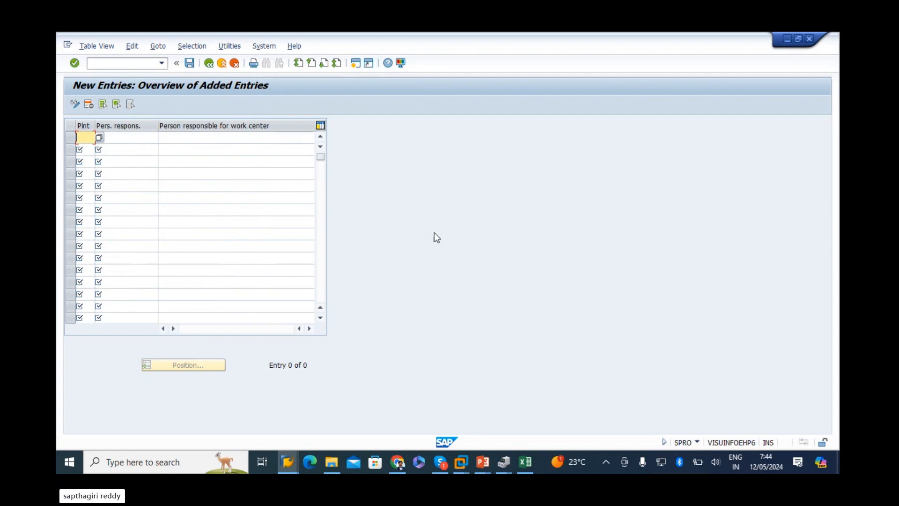
{"action": "type", "text": "1000"}
{"action": "key", "text": "Tab"}
{"action": "type", "text": "4"}
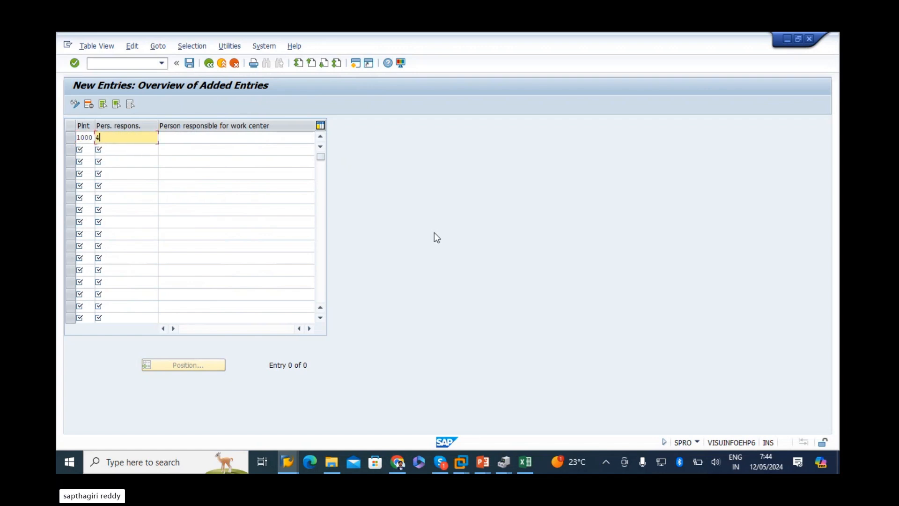
{"action": "type", "text": "1"}
{"action": "key", "text": "Tab"}
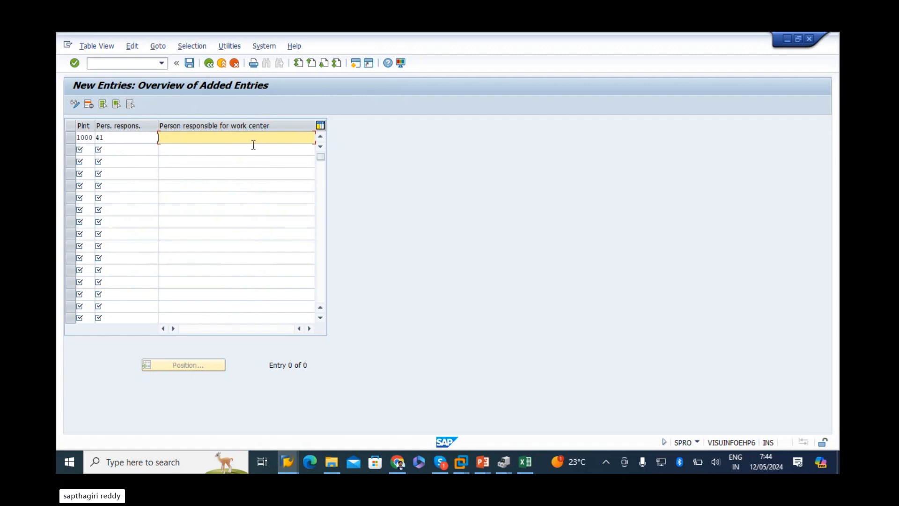
{"action": "key", "text": "shift+Tab"}
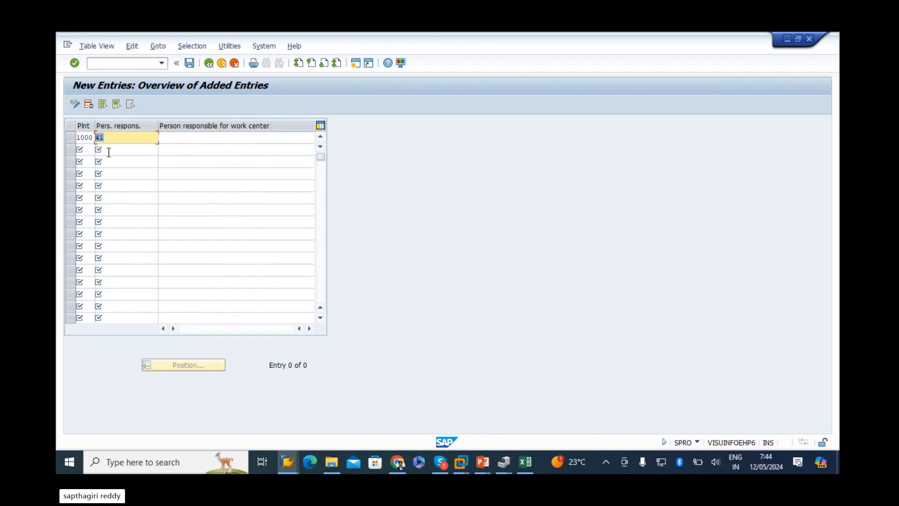
{"action": "left_click", "coordinate": [204, 137]}
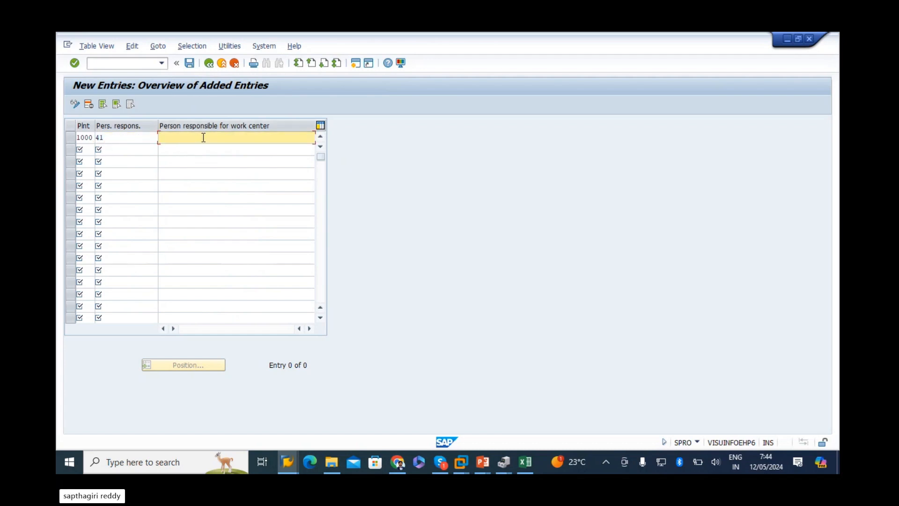
{"action": "type", "text": "MECH ENGG"}
{"action": "key", "text": "Return"}
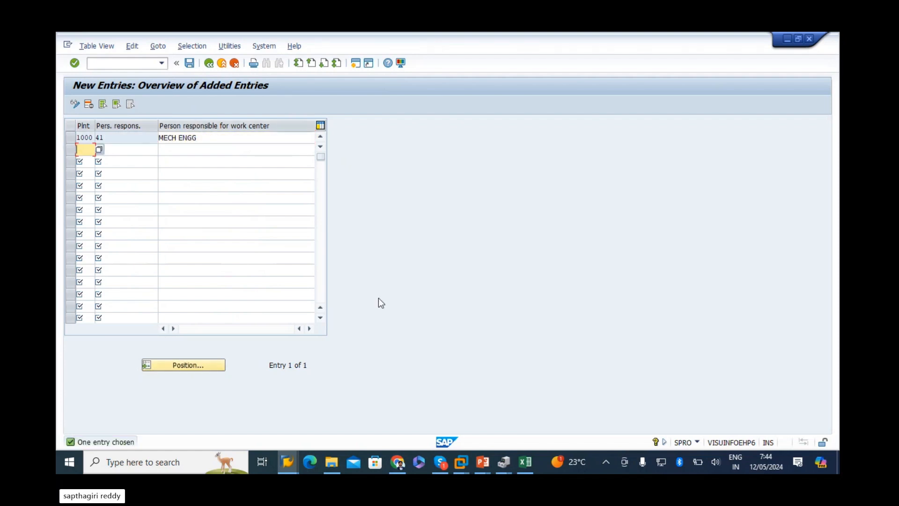
Add a second entry for plant 1000 with person responsible 42 and description ELE ENGG
{"action": "type", "text": "1000"}
{"action": "key", "text": "Tab"}
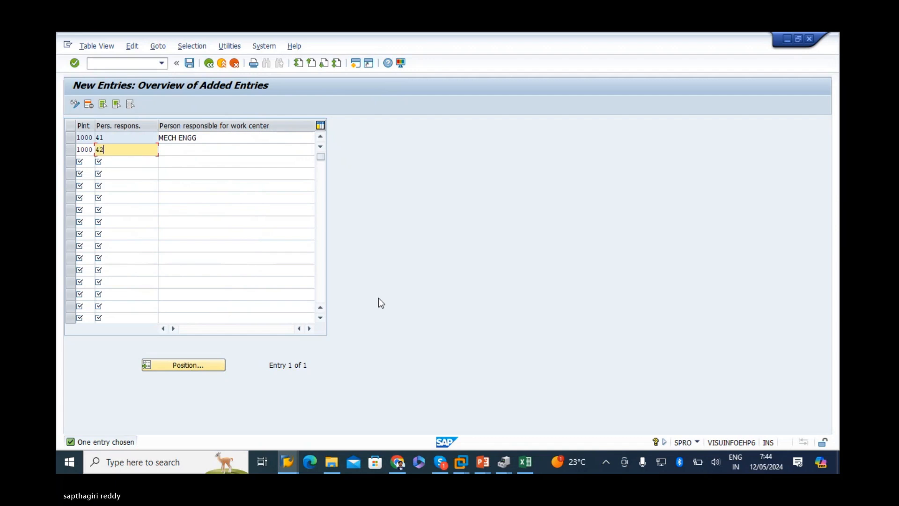
{"action": "key", "text": "Tab"}
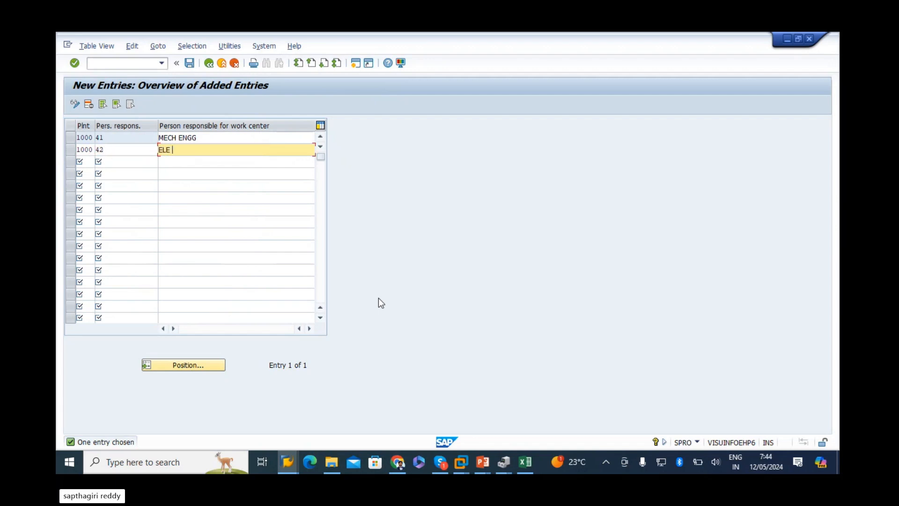
{"action": "type", "text": "ELE ENGG"}
{"action": "key", "text": "Return"}
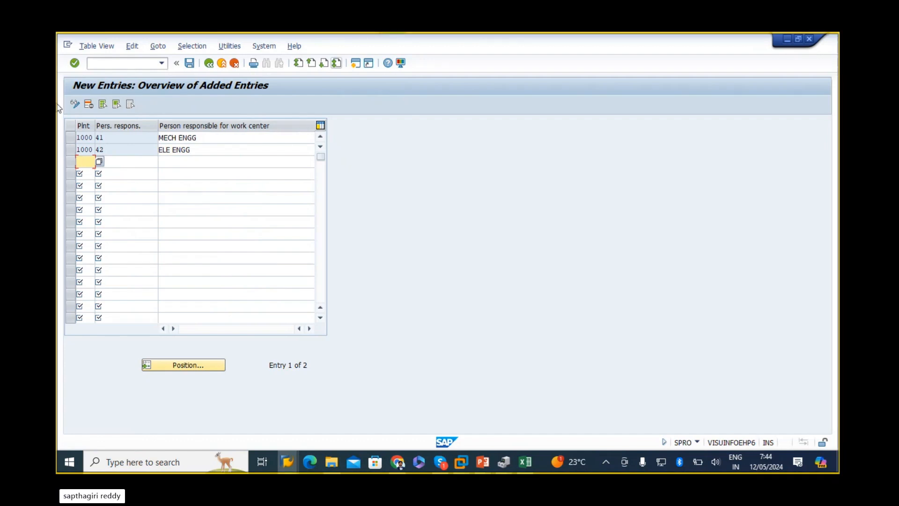
Save the new entries and paste a screenshot of them below the path image in the Excel WORKCENTER sheet
{"action": "key", "text": "super+shift+s"}
{"action": "left_click_drag", "start_coordinate": [61, 70], "coordinate": [409, 165]}
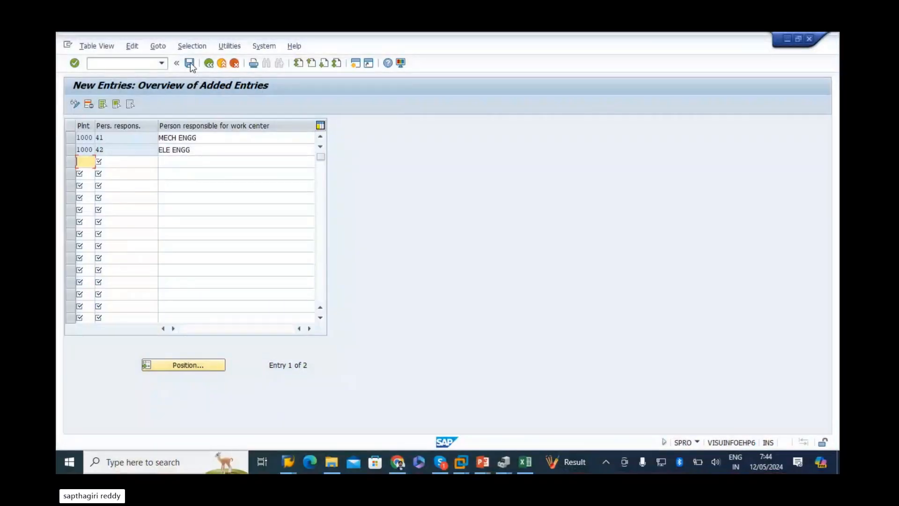
{"action": "left_click", "coordinate": [190, 63]}
{"action": "left_click", "coordinate": [525, 461]}
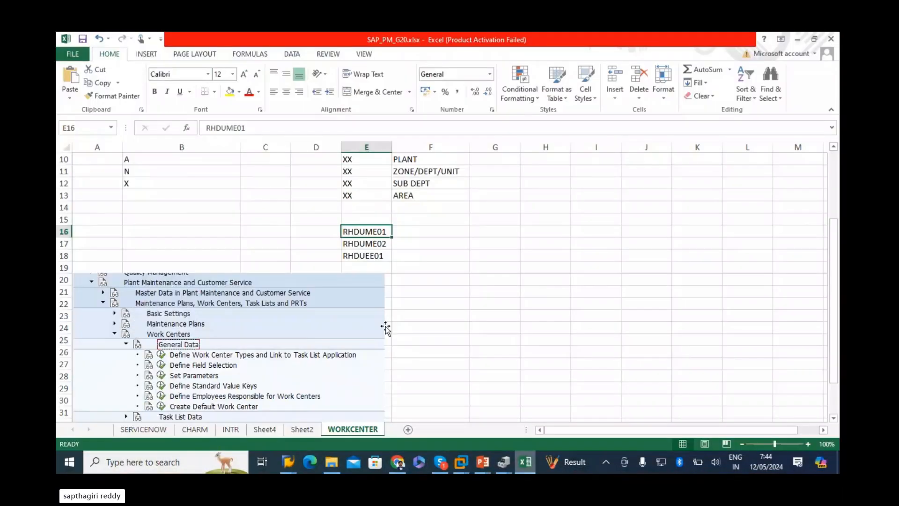
{"action": "scroll", "coordinate": [386, 327], "scroll_direction": "down", "scroll_amount": 6}
{"action": "left_click", "coordinate": [87, 245]}
{"action": "key", "text": "ctrl+v"}
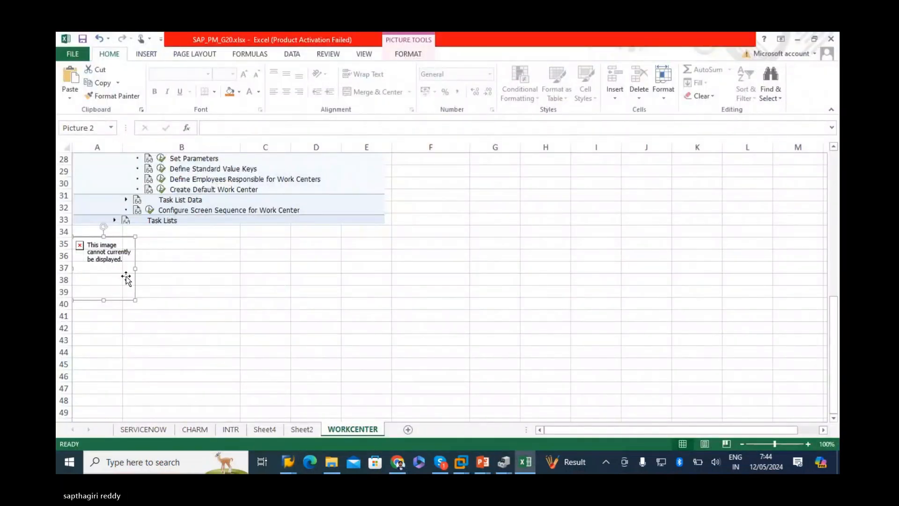
{"action": "left_click", "coordinate": [107, 328]}
Return to SAP and review the list of own customizing requests without choosing one
{"action": "key", "text": "alt+Tab"}
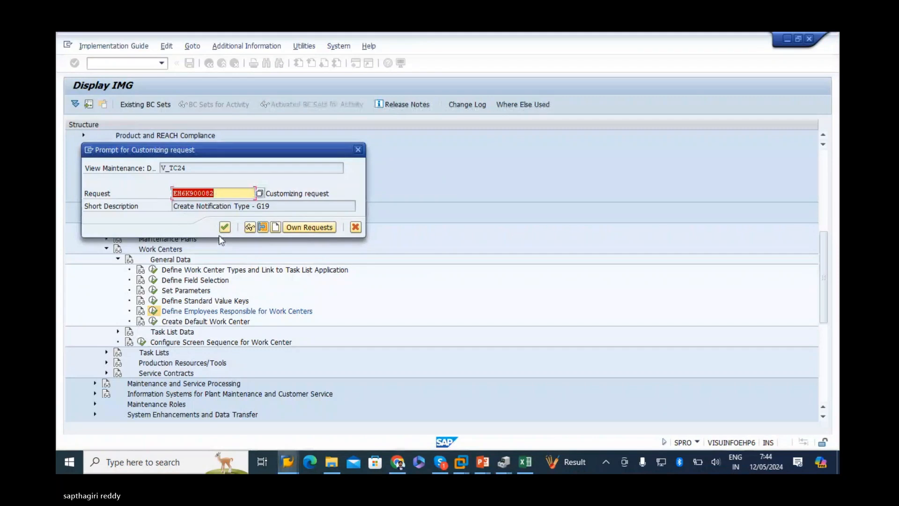
{"action": "left_click", "coordinate": [299, 226]}
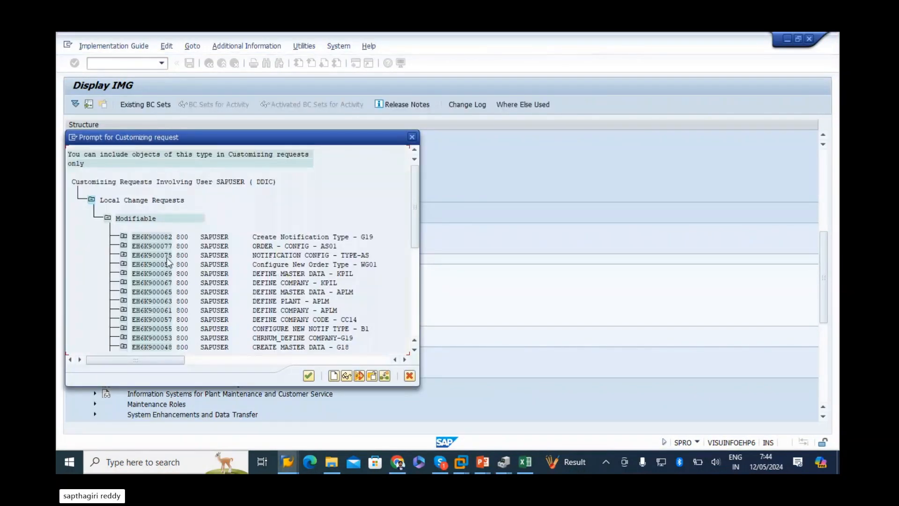
{"action": "left_click", "coordinate": [411, 136]}
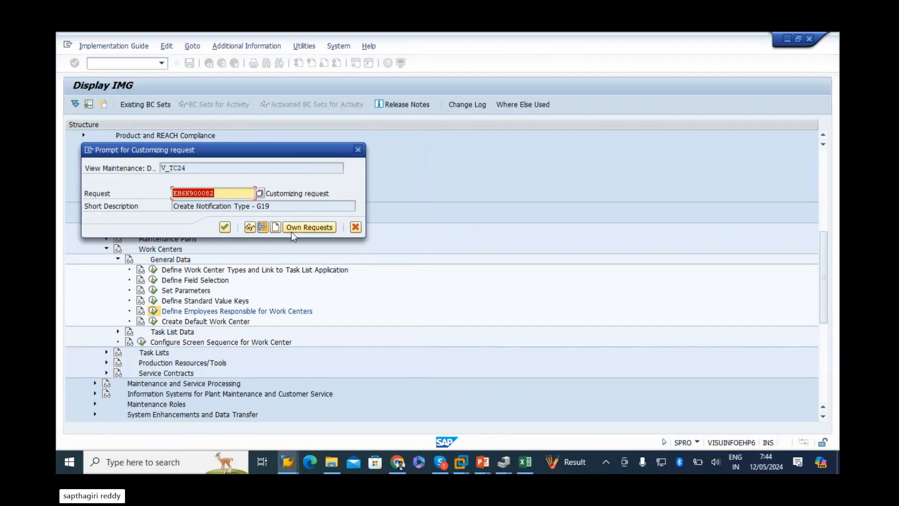
Create a customizing request described as DEFINE MASTER DATA - G20 and use it to save the new entries
{"action": "left_click", "coordinate": [276, 228]}
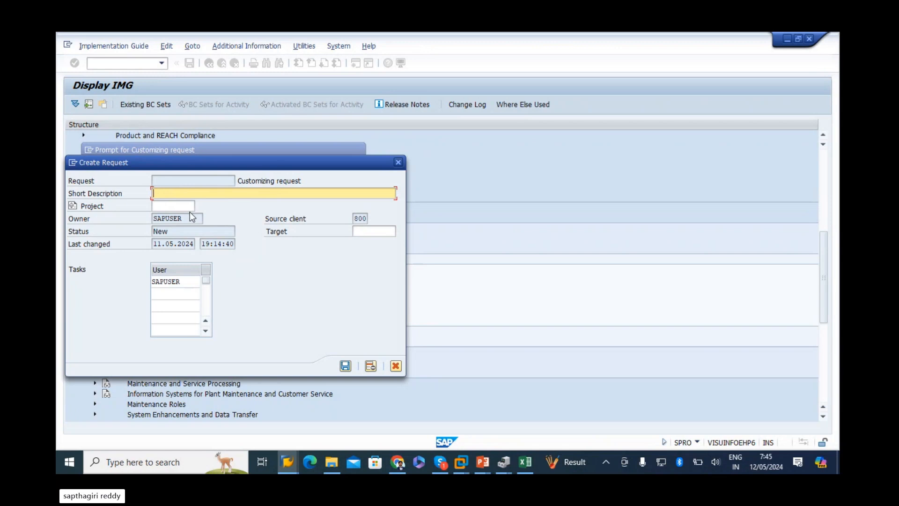
{"action": "type", "text": "DEFINE"}
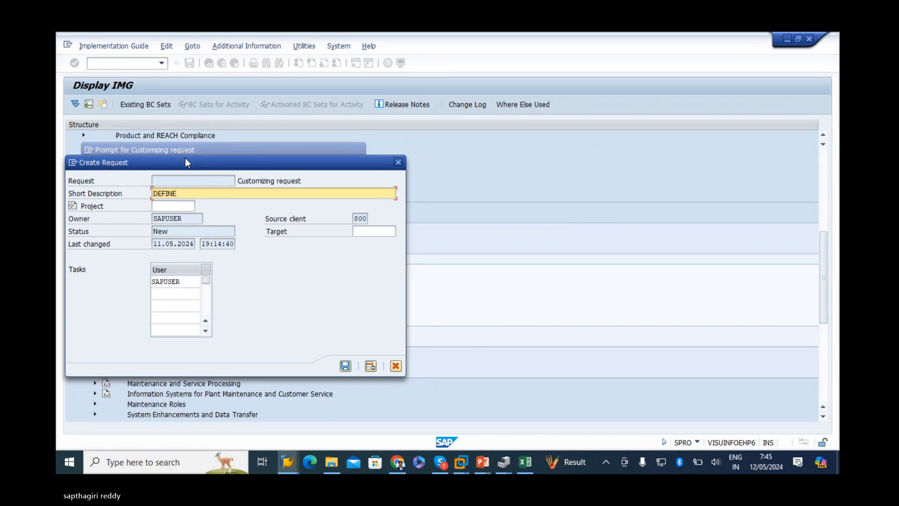
{"action": "left_click_drag", "start_coordinate": [187, 162], "coordinate": [269, 181]}
{"action": "type", "text": "EMPL"}
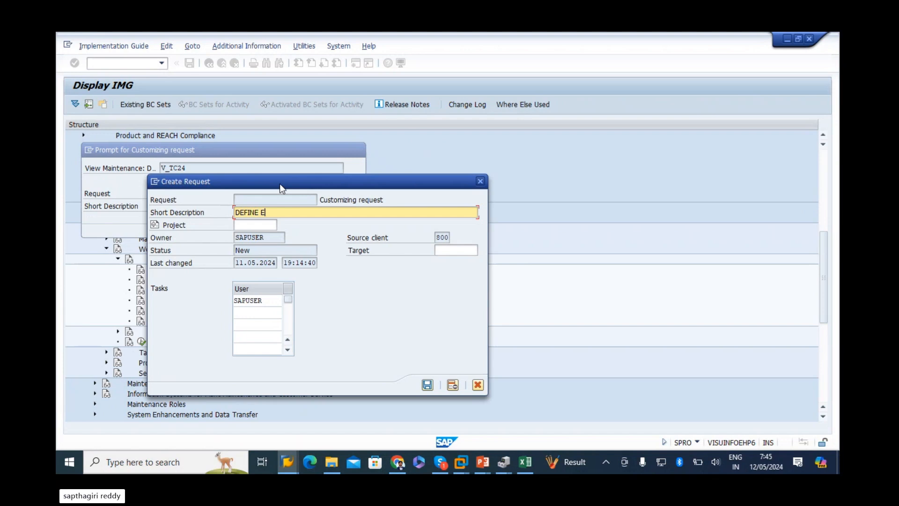
{"action": "key", "text": "BackSpace"}
{"action": "key", "text": "BackSpace"}
{"action": "key", "text": "BackSpace"}
{"action": "key", "text": "BackSpace"}
{"action": "type", "text": "MASTER DATA - G20"}
{"action": "left_click", "coordinate": [428, 384]}
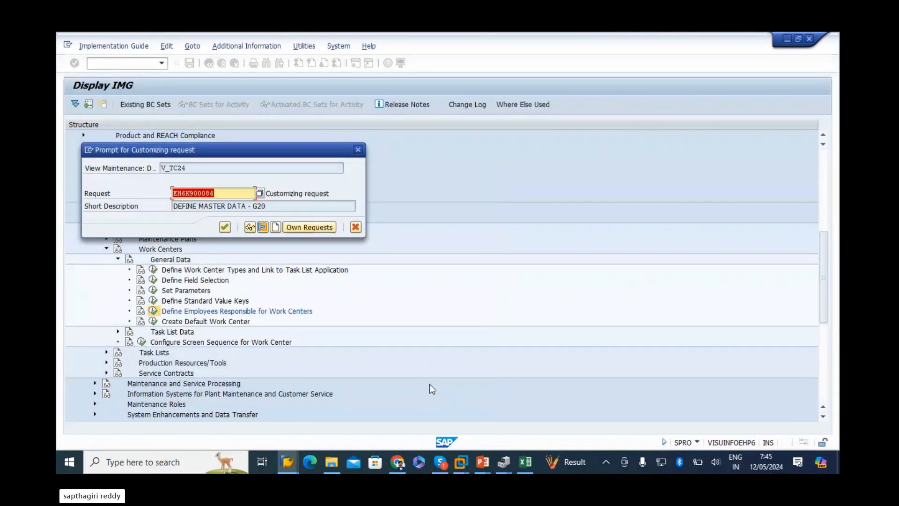
{"action": "key", "text": "Return"}
Capture a screenshot of the saved entries and delete the undisplayable picture below the path image in the Excel WORKCENTER sheet
{"action": "key", "text": "super+shift+s"}
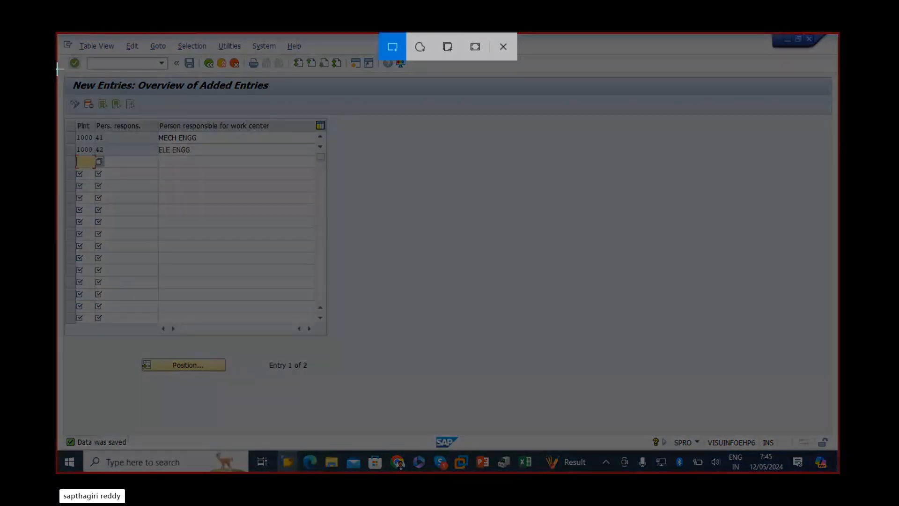
{"action": "left_click_drag", "start_coordinate": [57, 69], "coordinate": [410, 201]}
{"action": "left_click", "coordinate": [524, 464]}
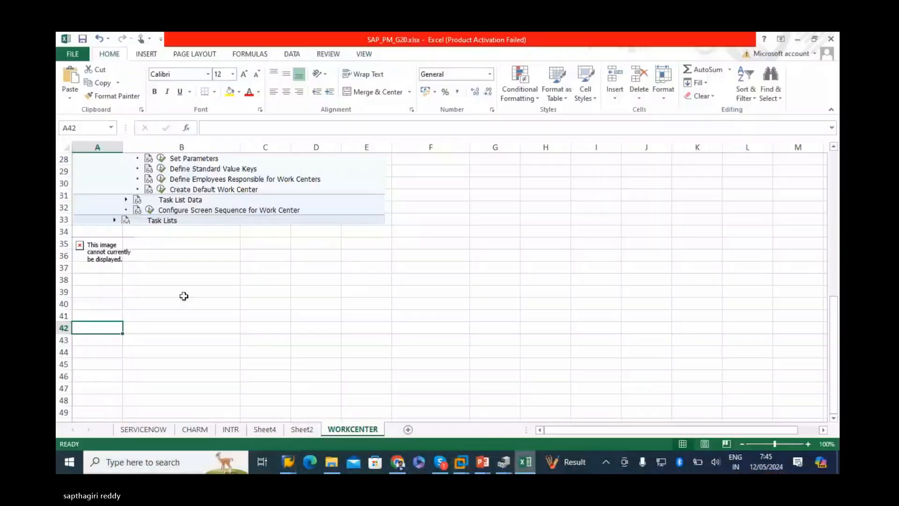
{"action": "left_click", "coordinate": [113, 255]}
{"action": "key", "text": "Delete"}
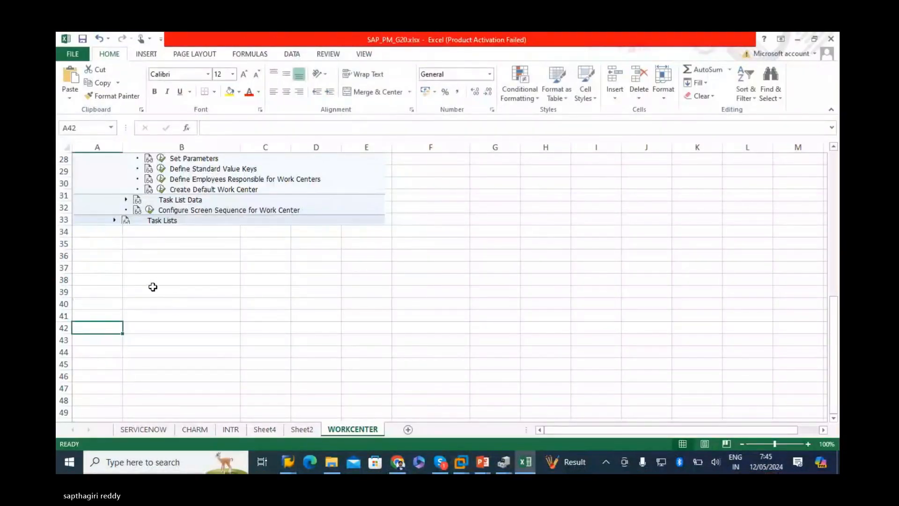
Try to paste the captured entries below the path image and widen the picture, and delete the pasted picture again
{"action": "left_click", "coordinate": [82, 259]}
{"action": "left_click", "coordinate": [82, 243]}
{"action": "key", "text": "ctrl+v"}
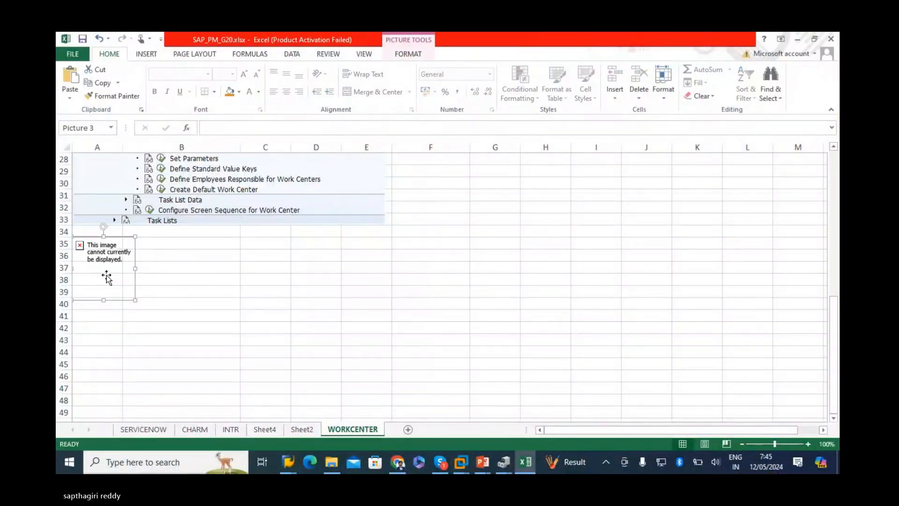
{"action": "left_click_drag", "start_coordinate": [135, 268], "coordinate": [368, 270]}
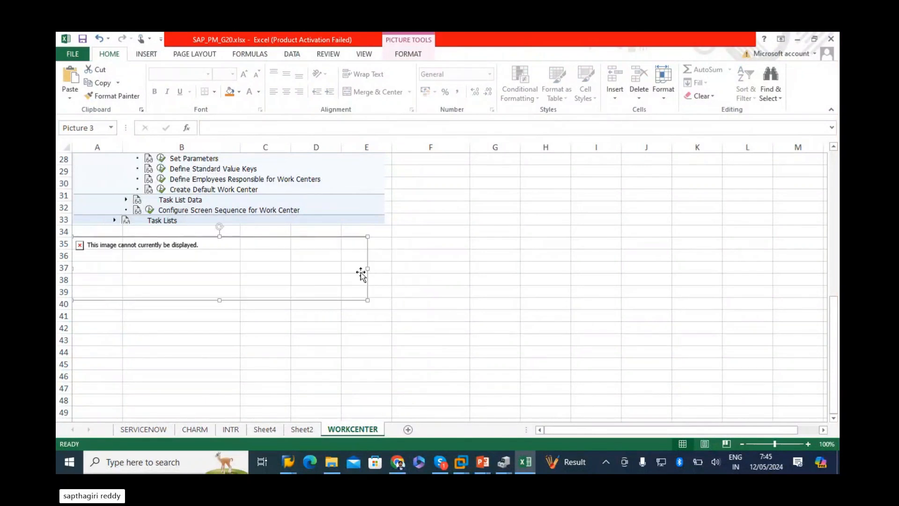
{"action": "left_click", "coordinate": [297, 317]}
{"action": "left_click", "coordinate": [253, 287]}
{"action": "key", "text": "Delete"}
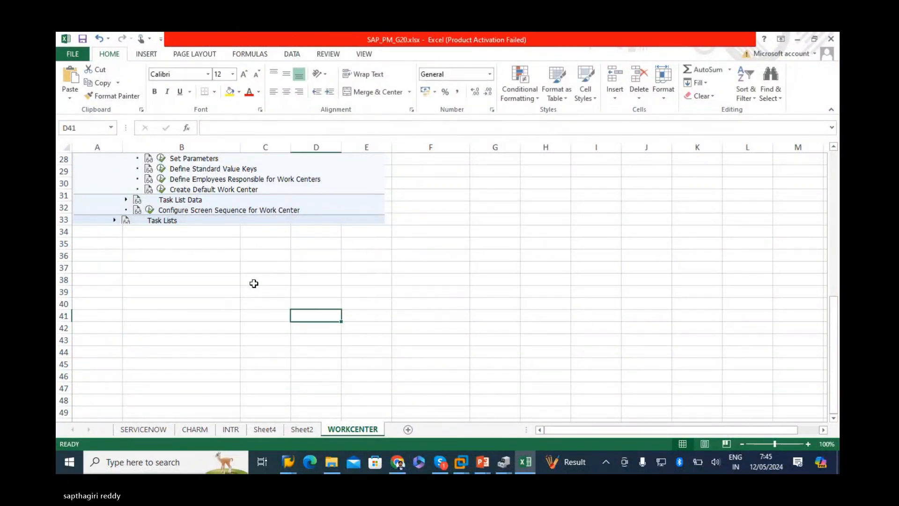
Return to SAP and leave the persons responsible table, going back to the IMG structure
{"action": "key", "text": "alt+Tab"}
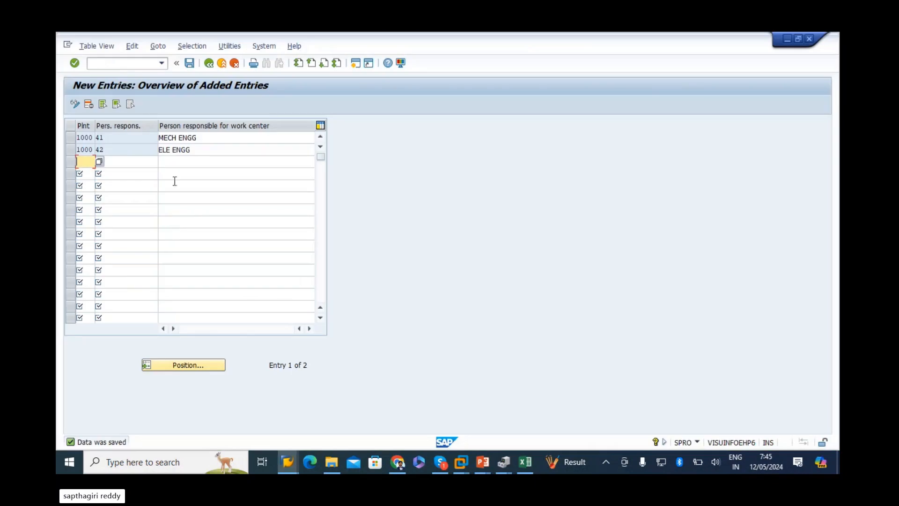
{"action": "left_click", "coordinate": [209, 63]}
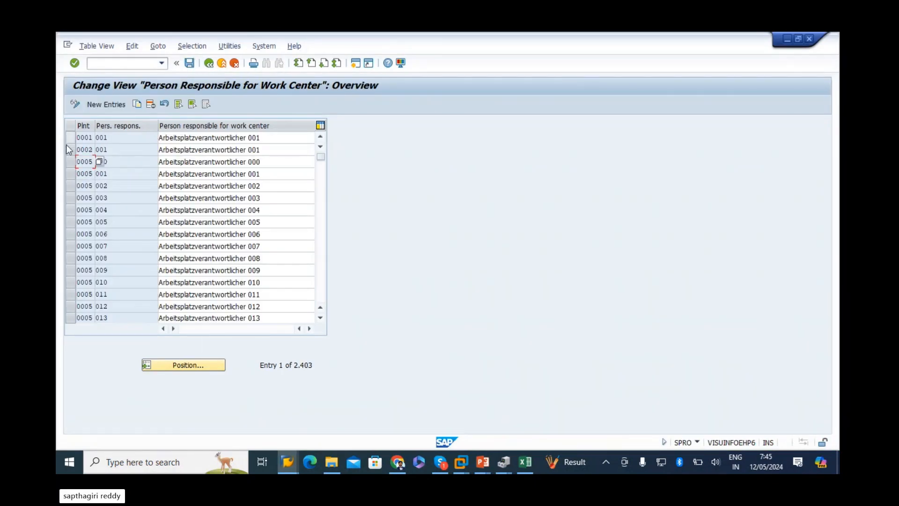
{"action": "left_click", "coordinate": [209, 64]}
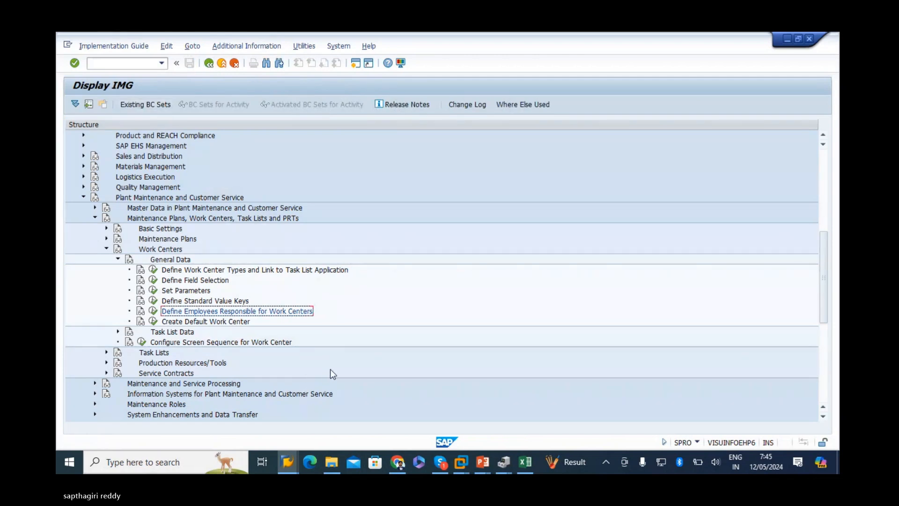
Switch to the Create Work Center session and set the person responsible to 41 (MECH ENGG) from the plant 1000 value list
{"action": "left_click", "coordinate": [287, 461]}
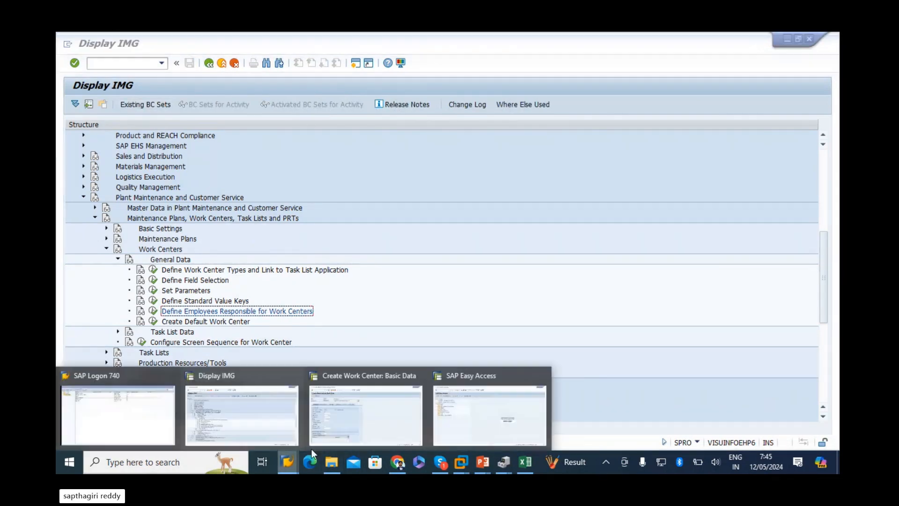
{"action": "left_click", "coordinate": [352, 408]}
{"action": "left_click", "coordinate": [170, 213]}
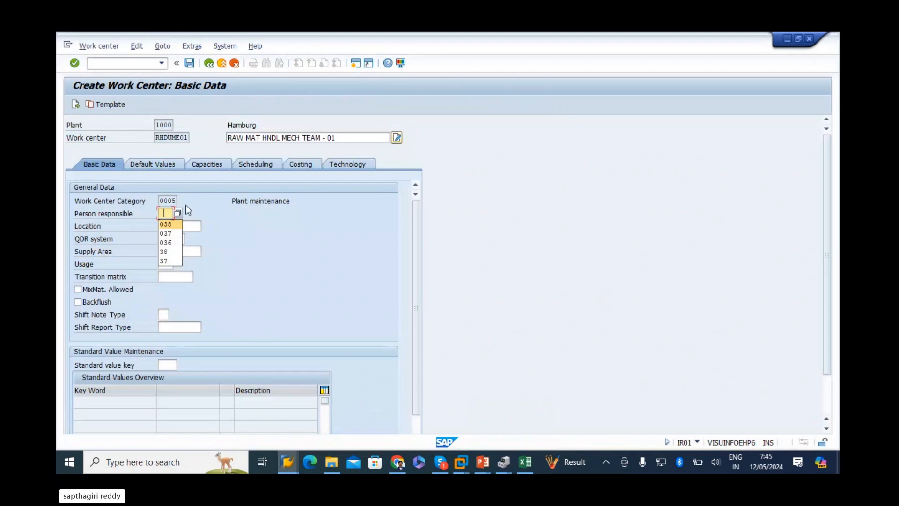
{"action": "left_click", "coordinate": [183, 213]}
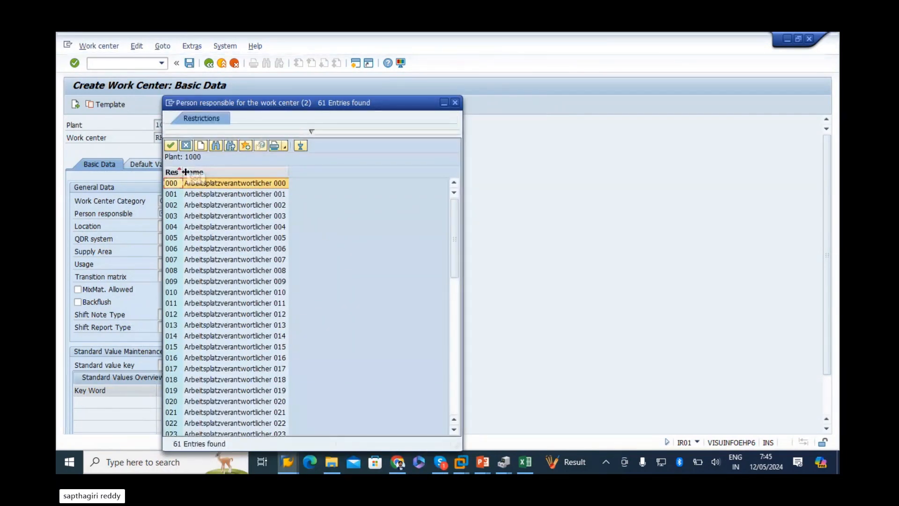
{"action": "left_click_drag", "start_coordinate": [184, 173], "coordinate": [189, 173]}
{"action": "scroll", "coordinate": [188, 300], "scroll_direction": "down", "scroll_amount": 5}
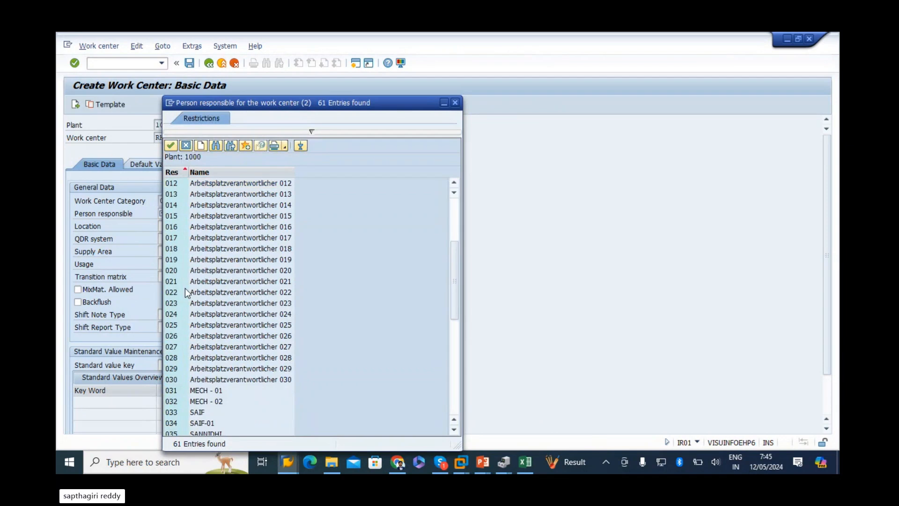
{"action": "scroll", "coordinate": [211, 351], "scroll_direction": "down", "scroll_amount": 2}
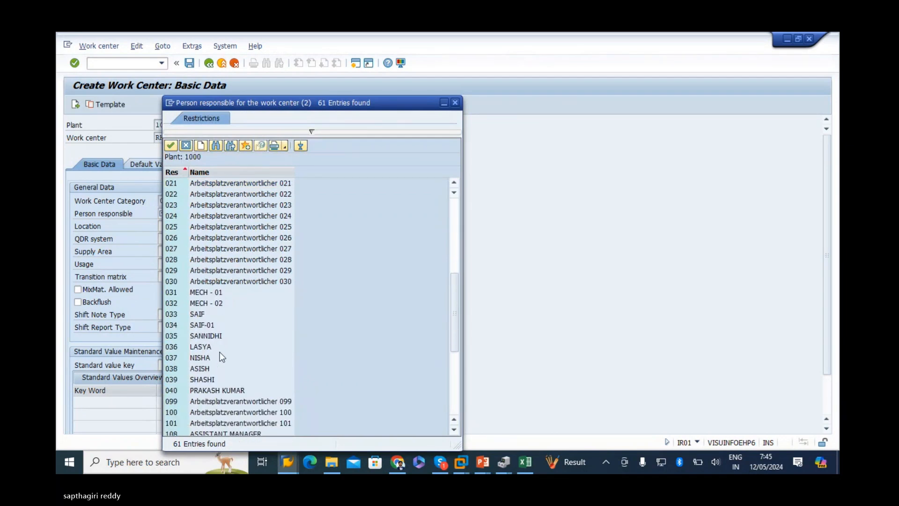
{"action": "scroll", "coordinate": [228, 390], "scroll_direction": "down", "scroll_amount": 1}
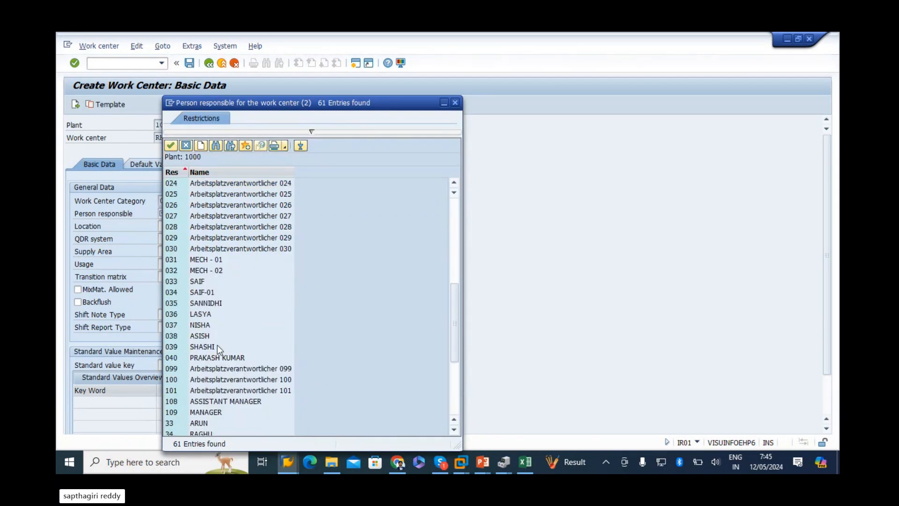
{"action": "scroll", "coordinate": [217, 344], "scroll_direction": "up", "scroll_amount": 8}
{"action": "scroll", "coordinate": [217, 347], "scroll_direction": "down", "scroll_amount": 3}
{"action": "scroll", "coordinate": [217, 349], "scroll_direction": "down", "scroll_amount": 10}
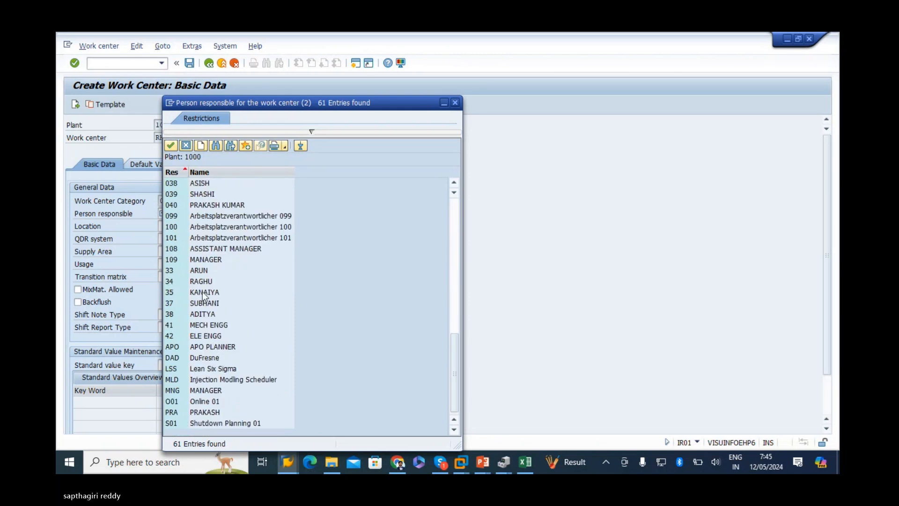
{"action": "left_click", "coordinate": [199, 325]}
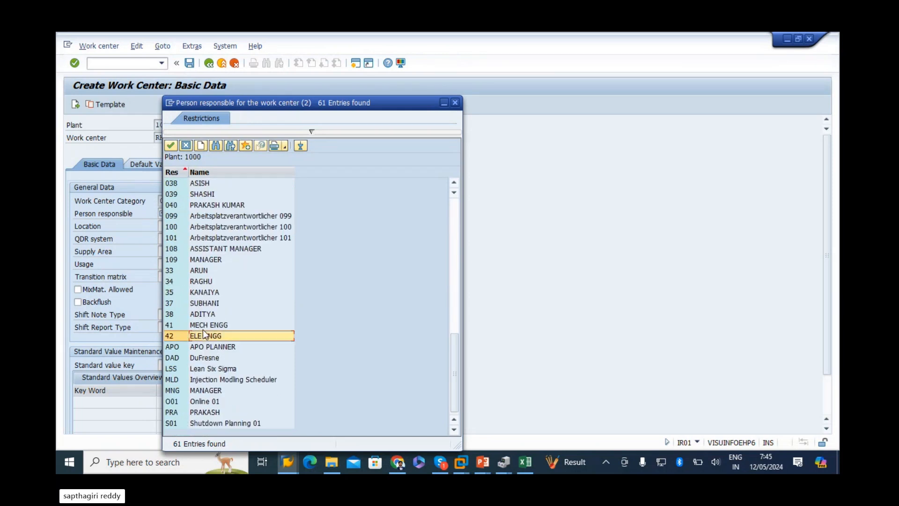
{"action": "double_click", "coordinate": [171, 326]}
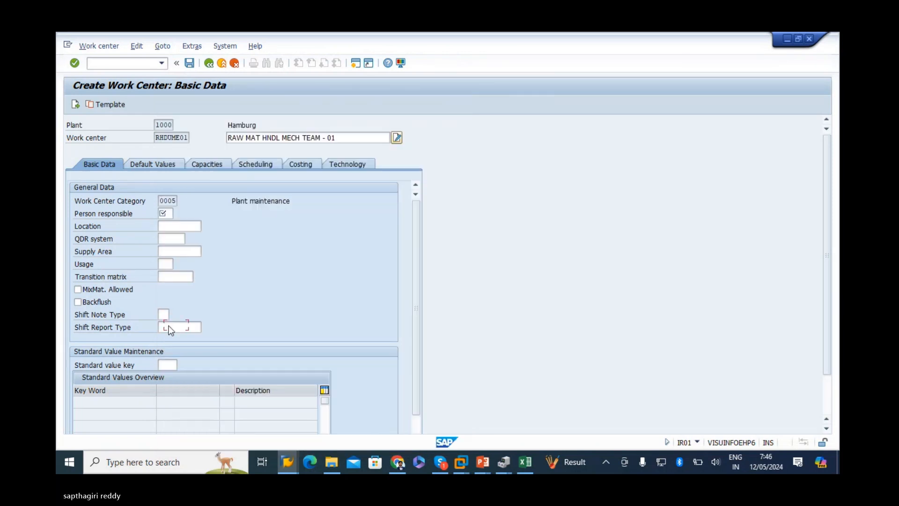
{"action": "left_click", "coordinate": [180, 227]}
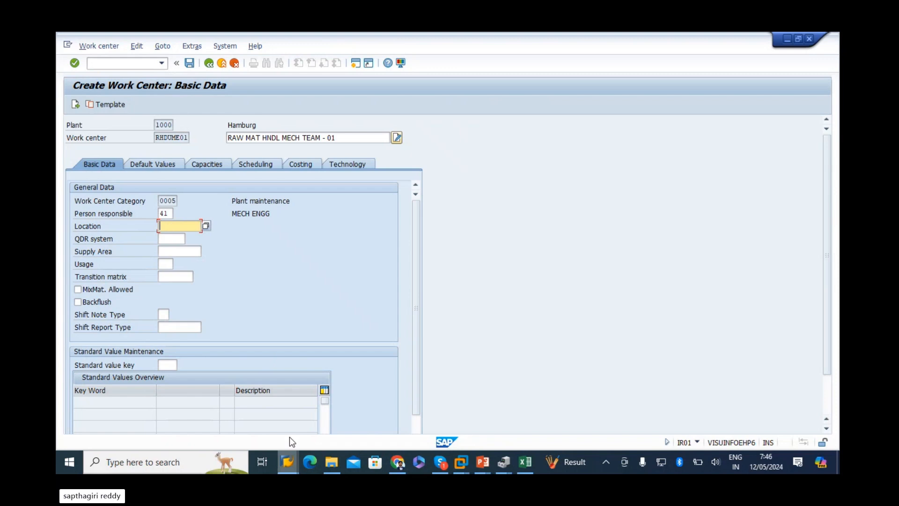
Switch to the Display IMG session and expand Enterprise Structure > Definition > Logistics - General to reach Define Location
{"action": "left_click", "coordinate": [288, 463]}
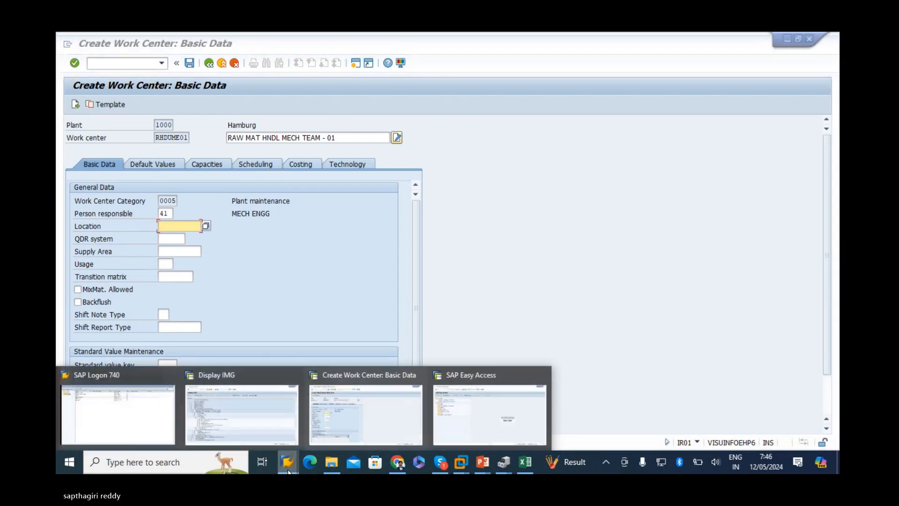
{"action": "left_click", "coordinate": [241, 412]}
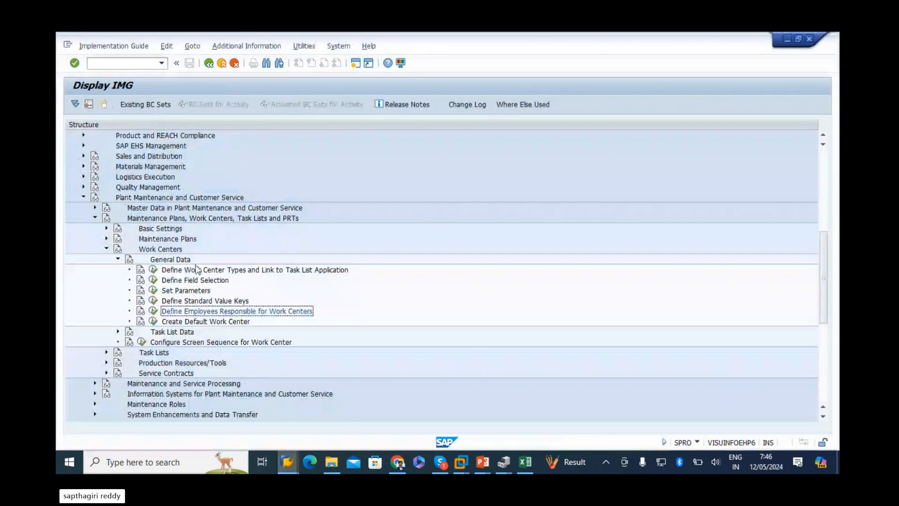
{"action": "scroll", "coordinate": [263, 247], "scroll_direction": "up", "scroll_amount": 6}
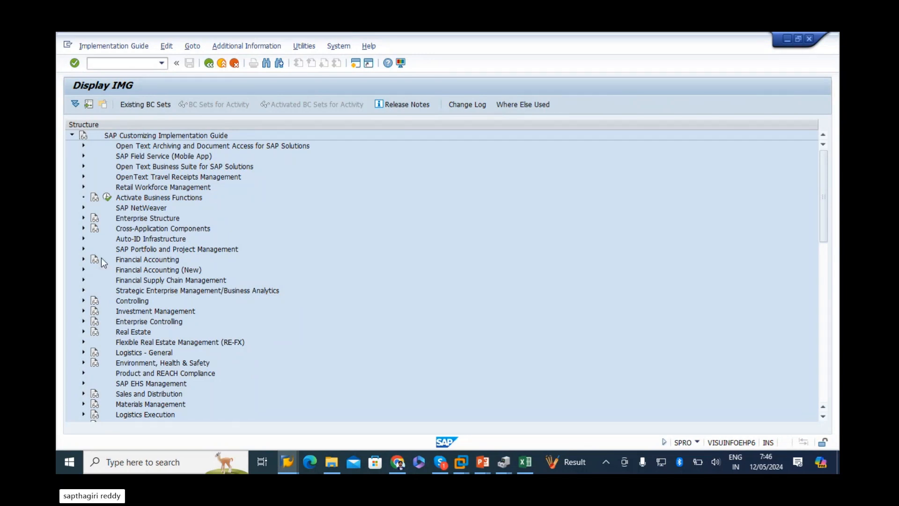
{"action": "left_click", "coordinate": [83, 217]}
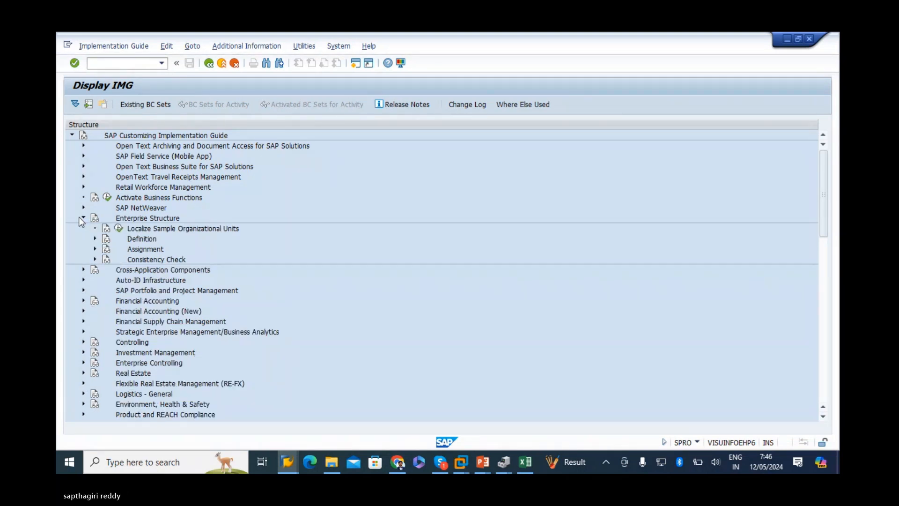
{"action": "left_click", "coordinate": [94, 239]}
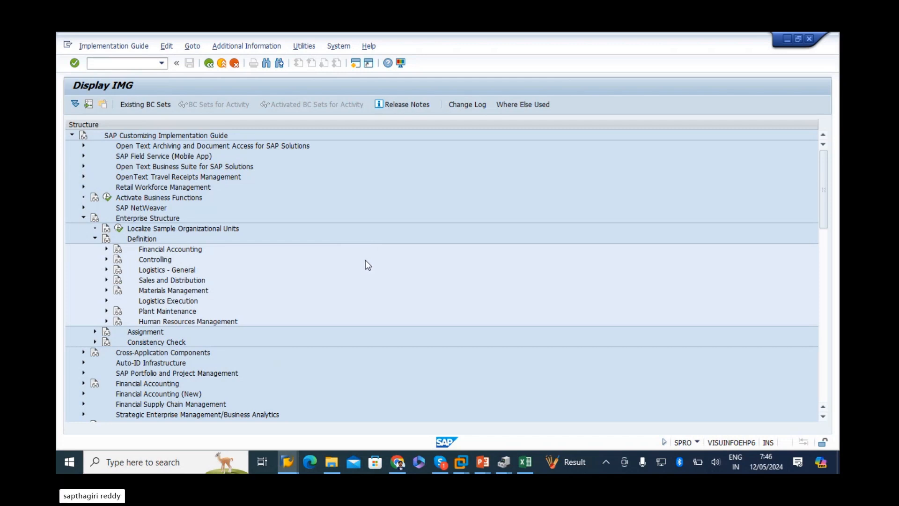
{"action": "left_click", "coordinate": [168, 272]}
{"action": "left_click", "coordinate": [104, 270]}
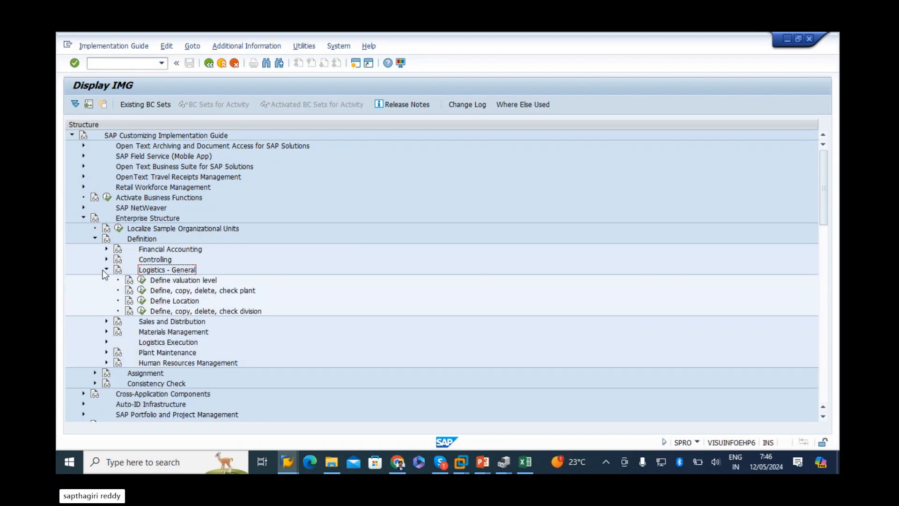
{"action": "left_click", "coordinate": [173, 302]}
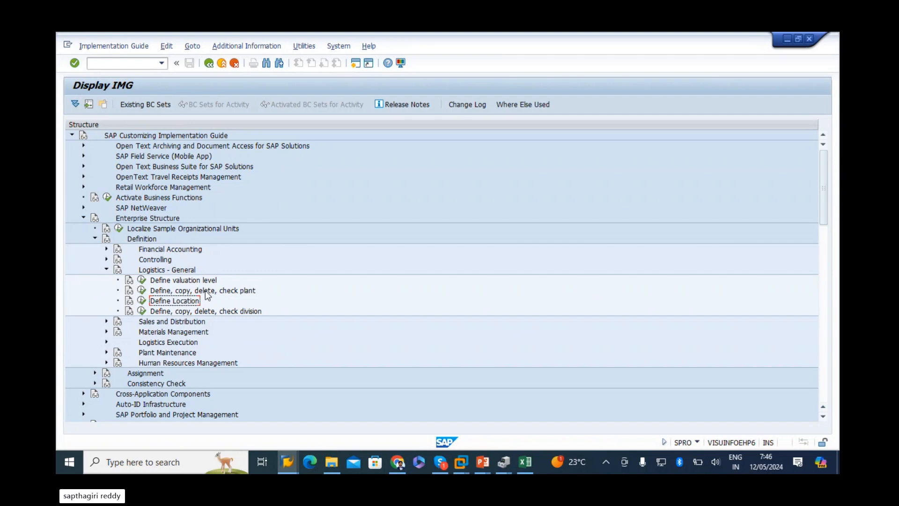
Capture the IMG path to Define Location and paste the screenshot at cell A35 of the Excel WORKCENTER sheet
{"action": "left_click", "coordinate": [234, 293]}
{"action": "left_click", "coordinate": [178, 302]}
{"action": "key", "text": "super+shift+s"}
{"action": "left_click_drag", "start_coordinate": [61, 212], "coordinate": [304, 370]}
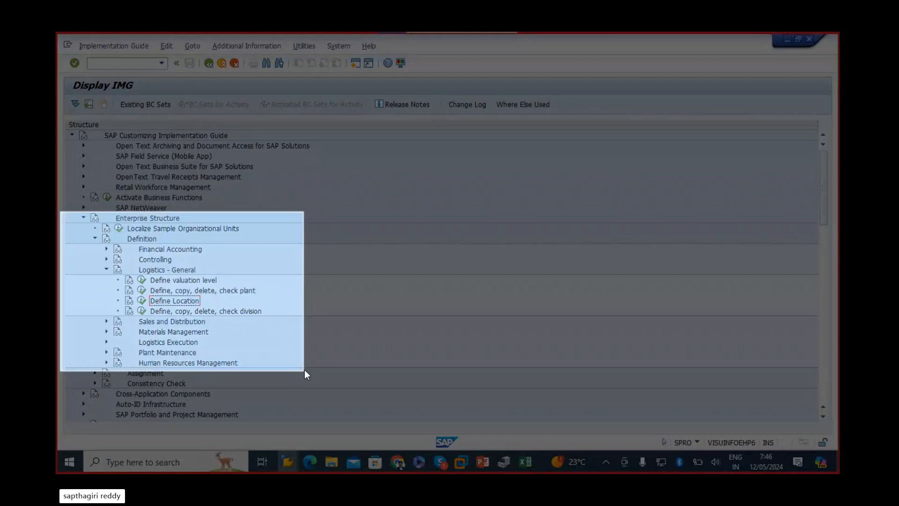
{"action": "left_click", "coordinate": [530, 462]}
{"action": "left_click", "coordinate": [84, 239]}
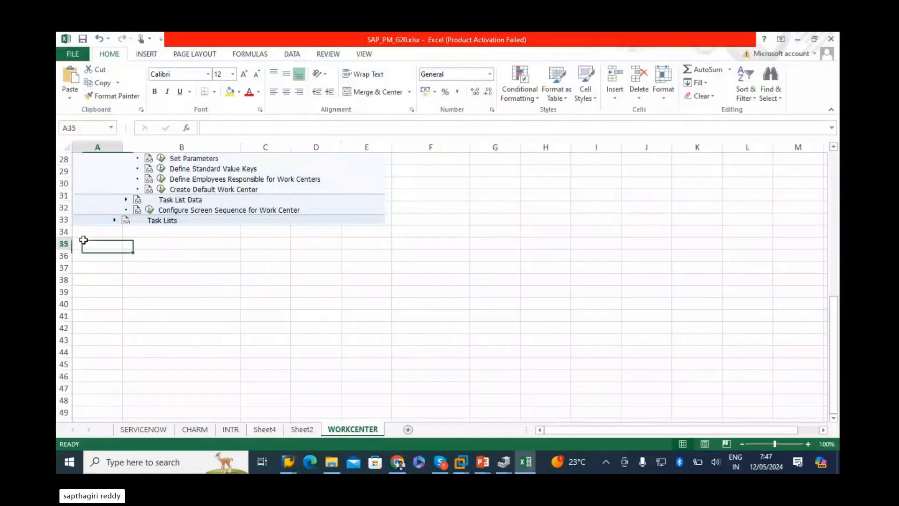
{"action": "key", "text": "ctrl+v"}
Return to SAP, run Define Location and review the existing locations for plant 1000
{"action": "key", "text": "alt+Tab"}
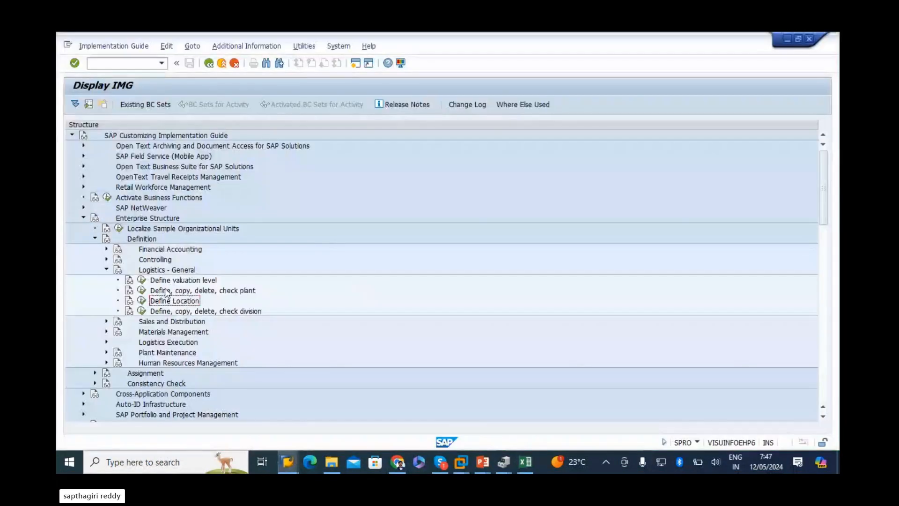
{"action": "left_click", "coordinate": [140, 301]}
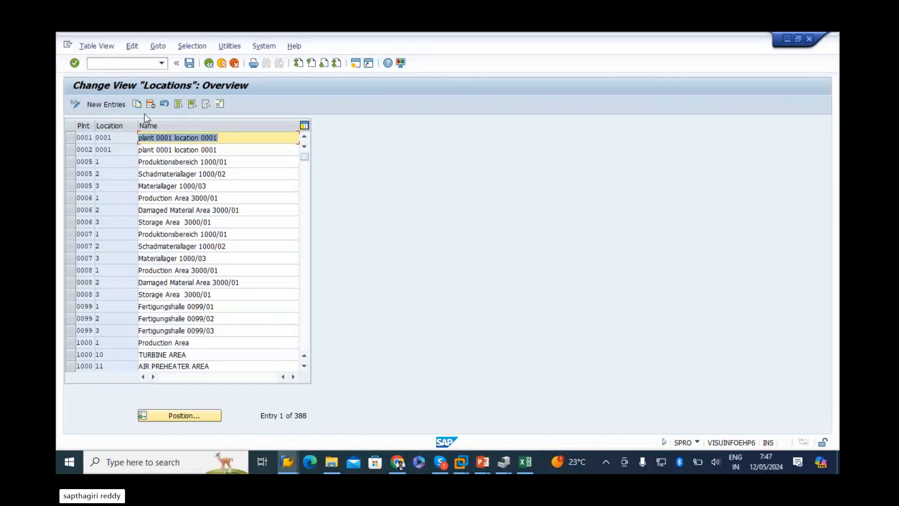
{"action": "left_click_drag", "start_coordinate": [95, 123], "coordinate": [99, 123]}
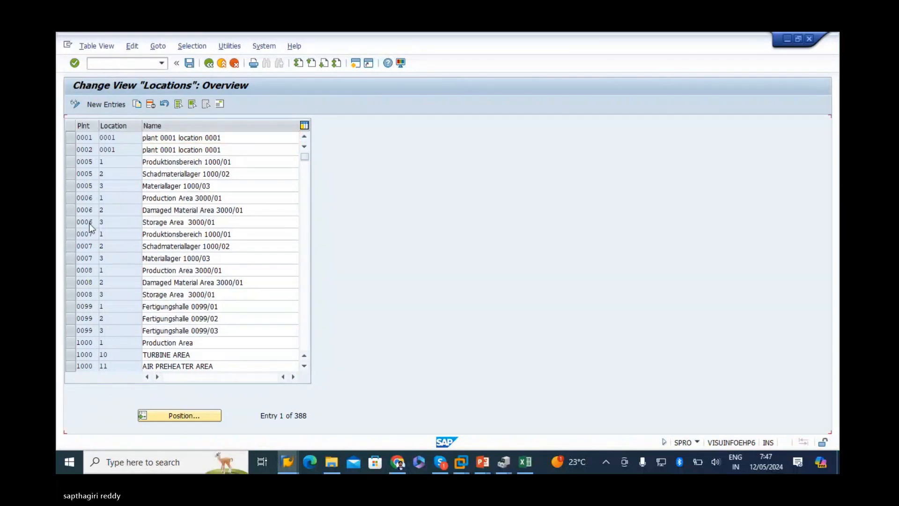
{"action": "scroll", "coordinate": [91, 223], "scroll_direction": "down", "scroll_amount": 2}
{"action": "scroll", "coordinate": [90, 230], "scroll_direction": "down", "scroll_amount": 1}
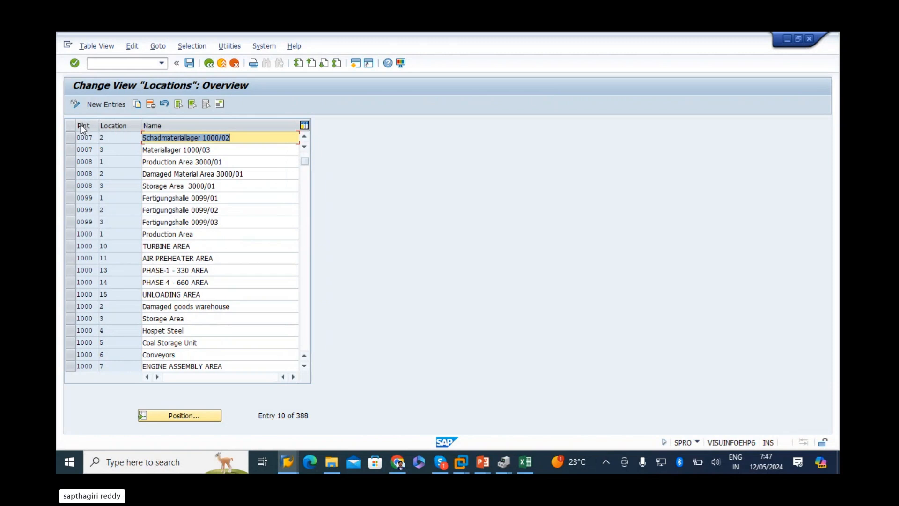
Switch to the PowerPoint presentation 1+PM_PM Overview and show slide 15, Maintenance Specific Organization
{"action": "left_click", "coordinate": [485, 462]}
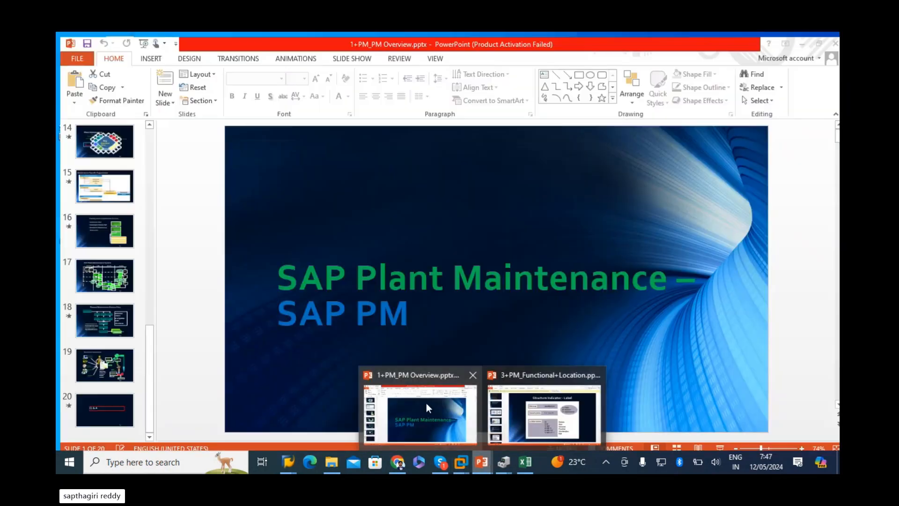
{"action": "left_click", "coordinate": [426, 402]}
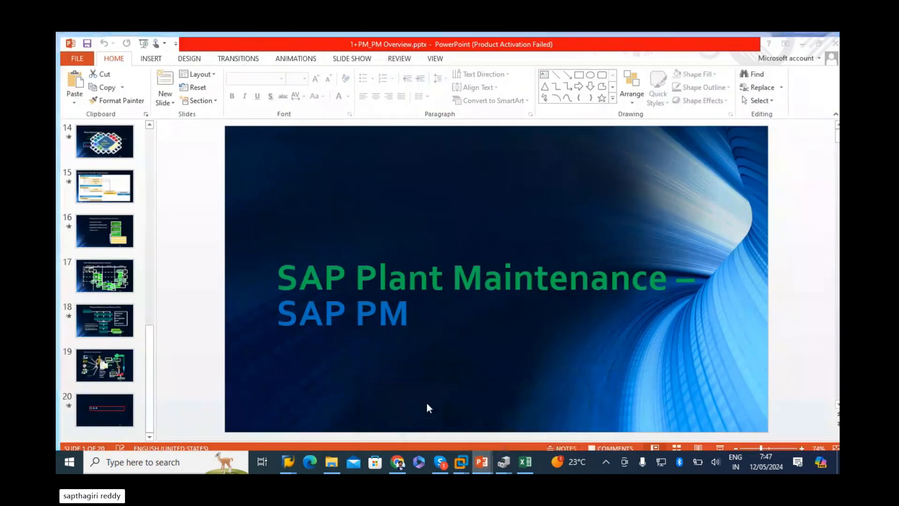
{"action": "left_click", "coordinate": [99, 189]}
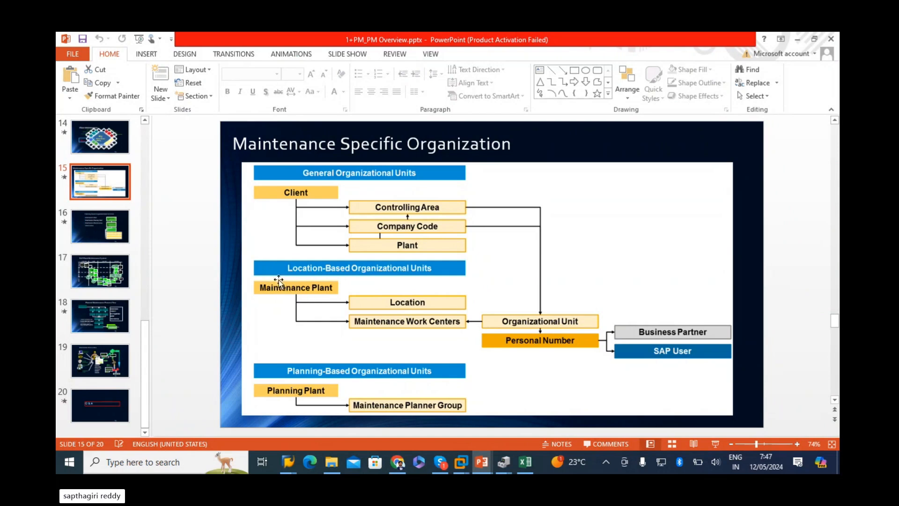
Return to SAP and review the existing plant and location assignments in the Locations table, down through the plant 1000 entries
{"action": "key", "text": "alt+Tab"}
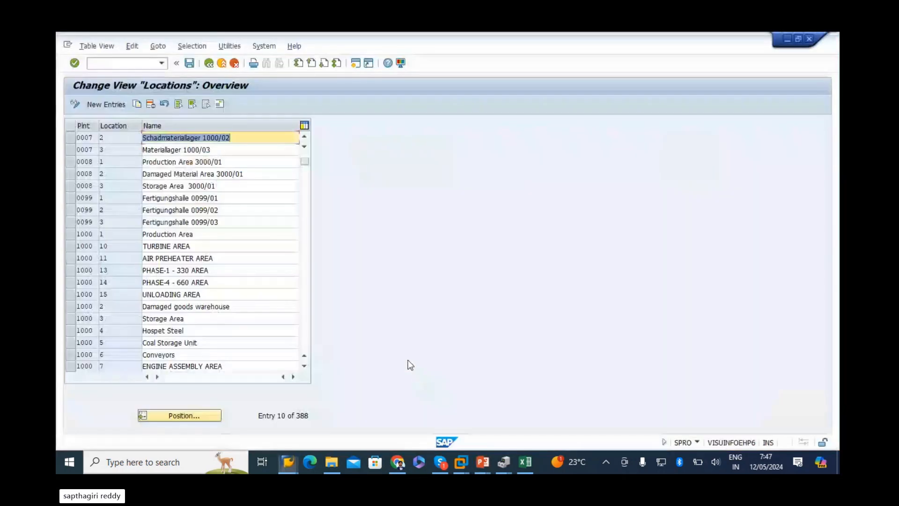
{"action": "left_click", "coordinate": [92, 234]}
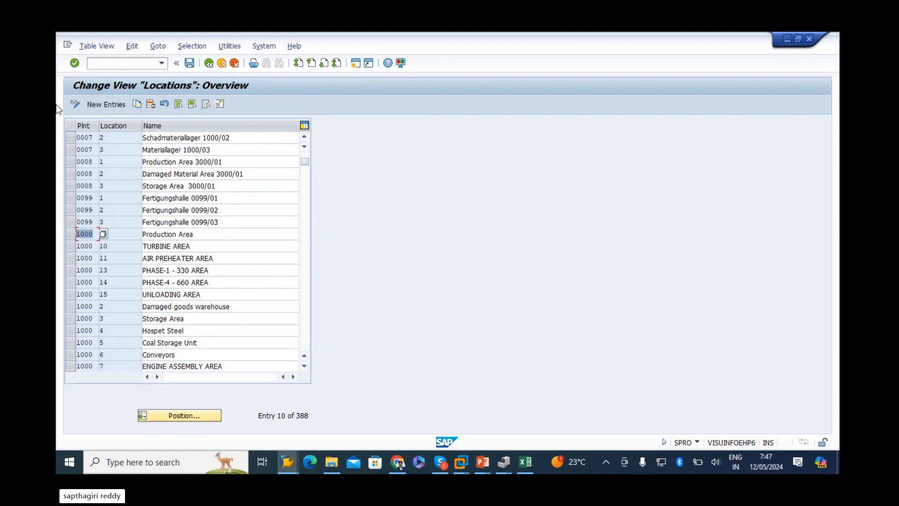
{"action": "left_click", "coordinate": [87, 138]}
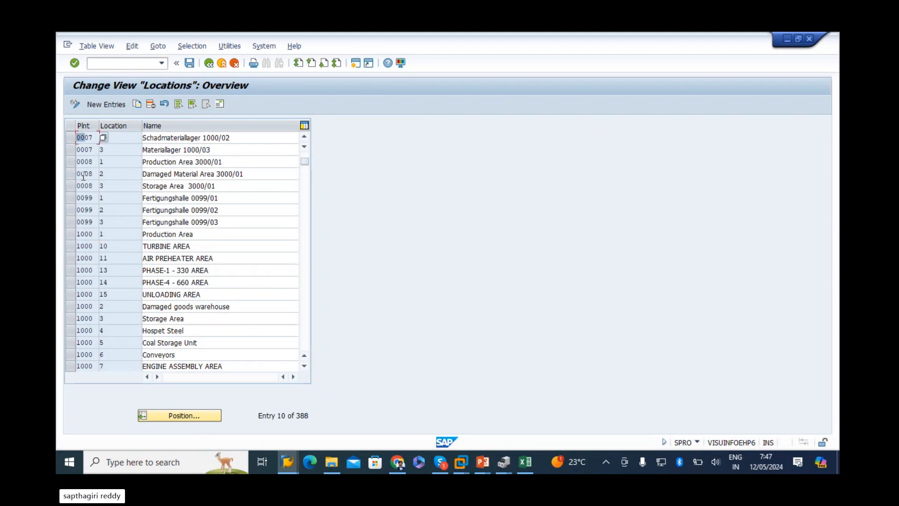
{"action": "left_click", "coordinate": [82, 211]}
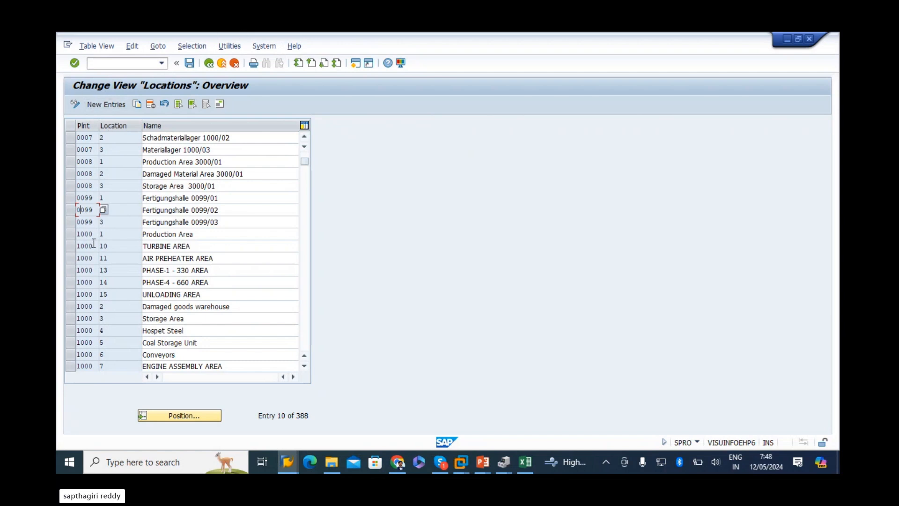
{"action": "scroll", "coordinate": [126, 290], "scroll_direction": "down", "scroll_amount": 1}
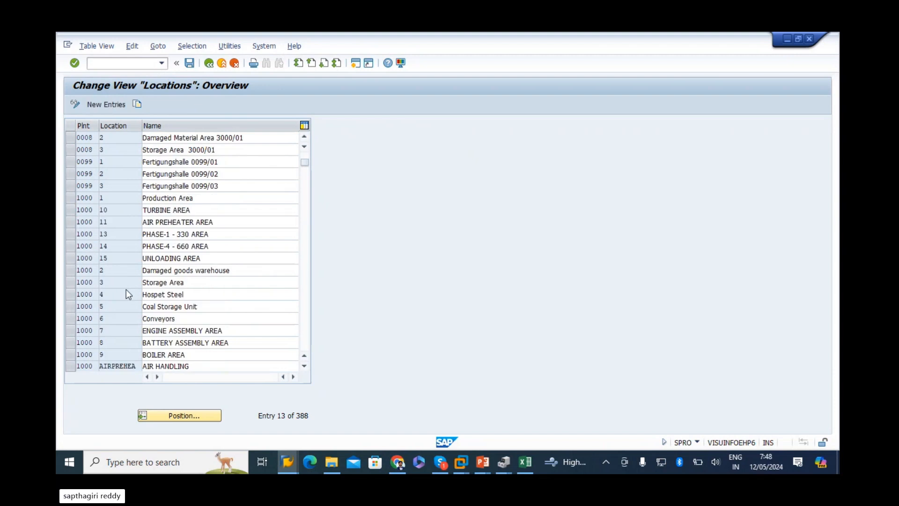
{"action": "scroll", "coordinate": [126, 290], "scroll_direction": "down", "scroll_amount": 3}
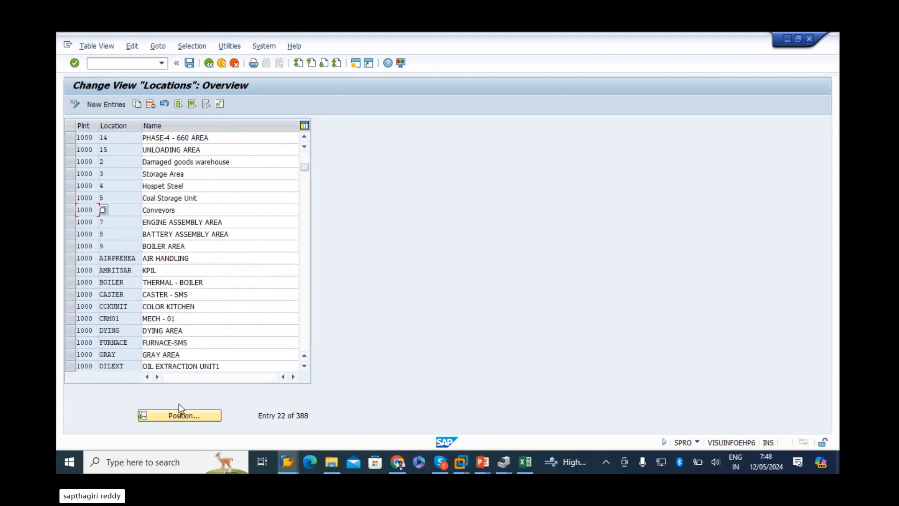
Create a new location entry for plant 1000 with location RMHS-TS, starting its name with RAW MATERIAL
{"action": "left_click", "coordinate": [111, 105]}
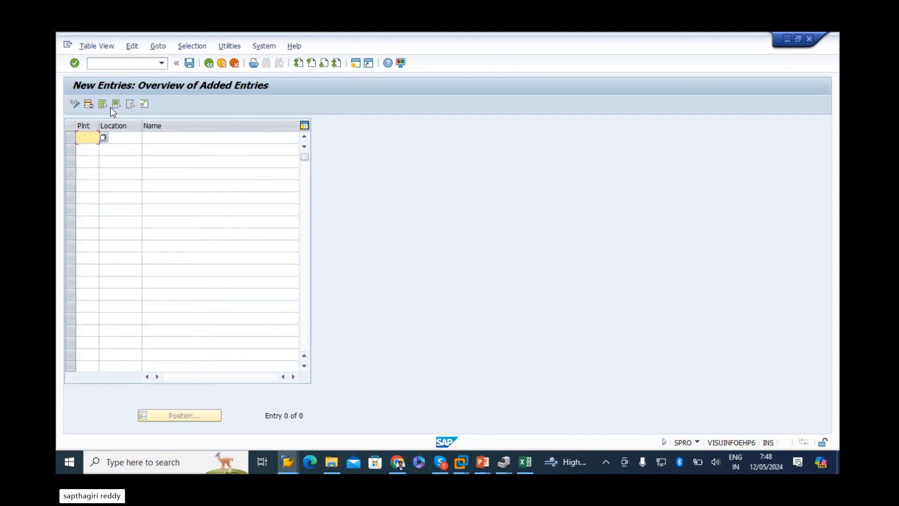
{"action": "type", "text": "1000"}
{"action": "key", "text": "Tab"}
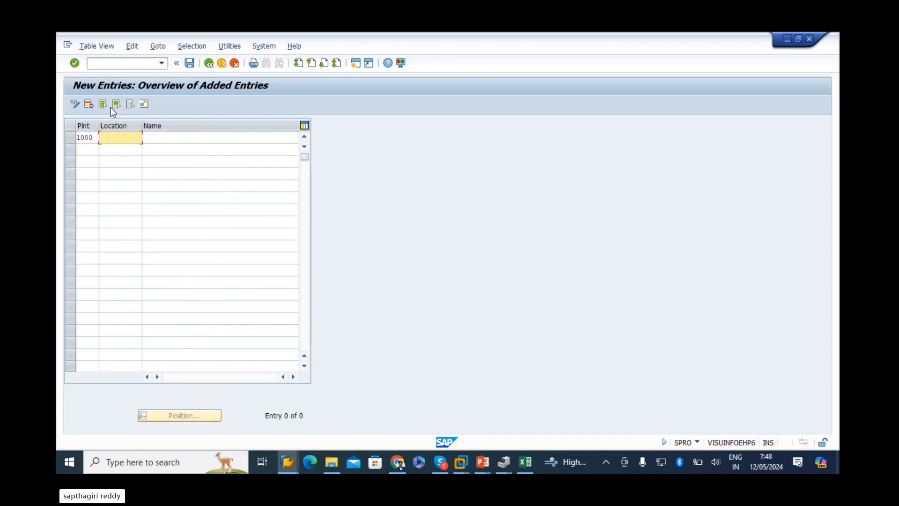
{"action": "type", "text": "RMHS"}
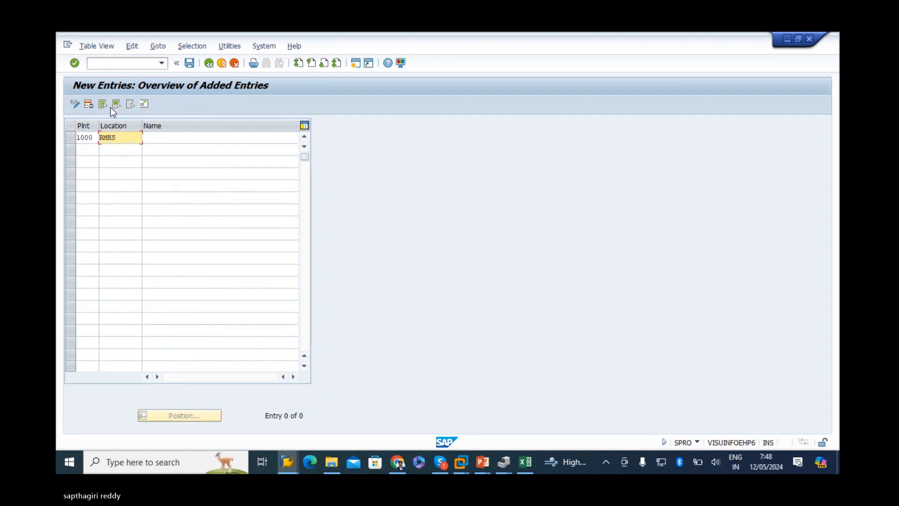
{"action": "type", "text": "-T"}
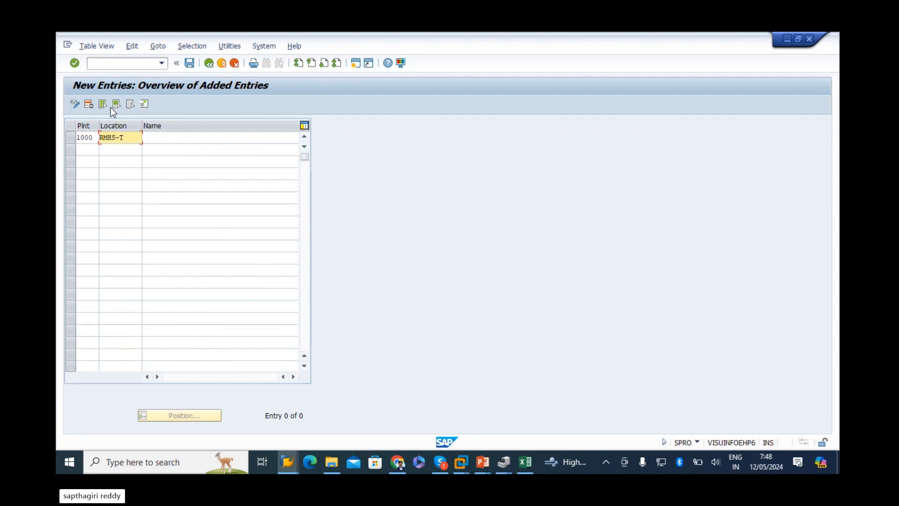
{"action": "type", "text": "S"}
{"action": "key", "text": "Tab"}
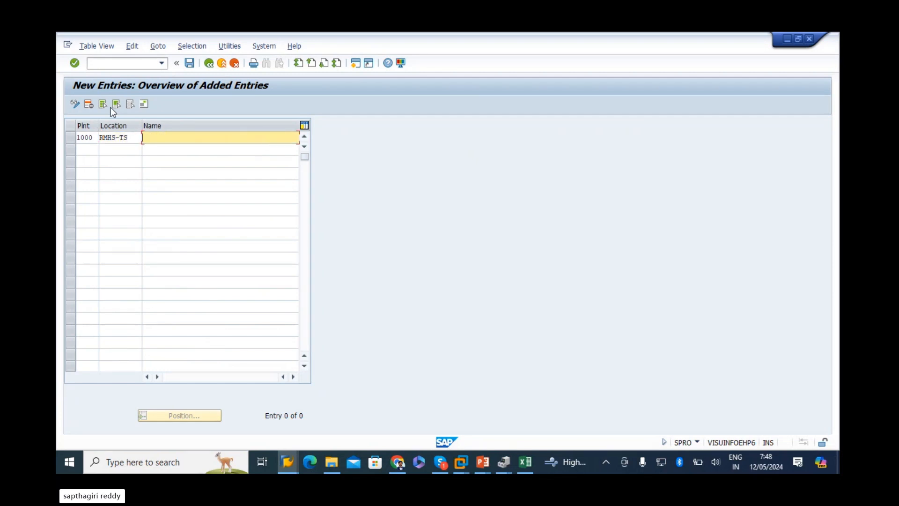
{"action": "type", "text": "RAW MA"}
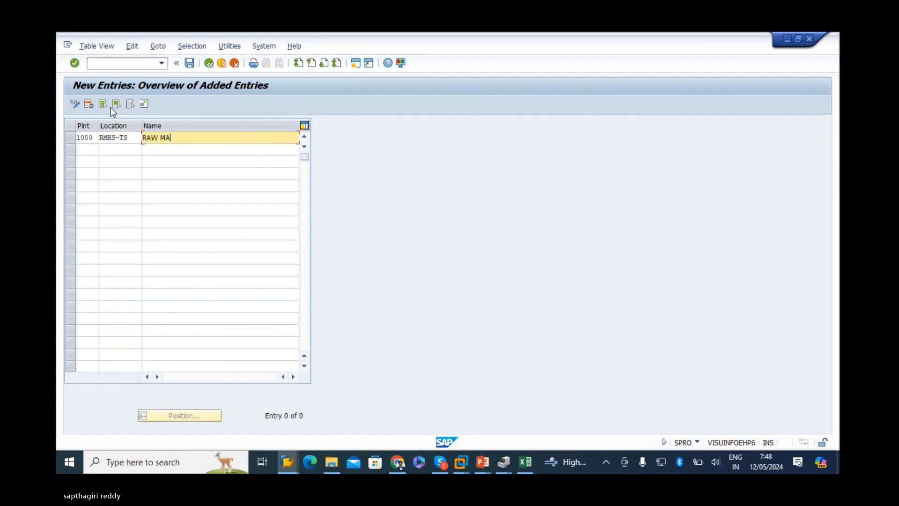
{"action": "type", "text": "TERIAL"}
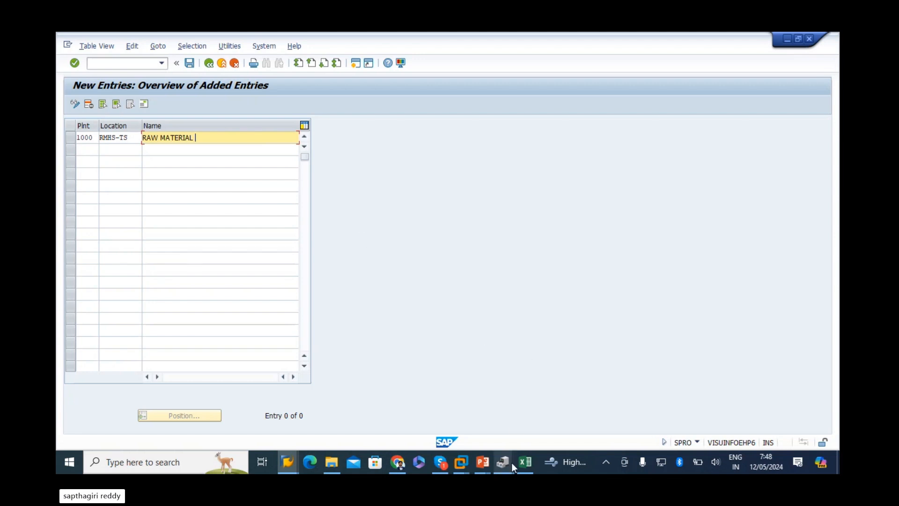
Consult the Maintenance Specific Organization slide in the 1+PM_PM Overview PowerPoint presentation and return to SAP
{"action": "left_click", "coordinate": [490, 462]}
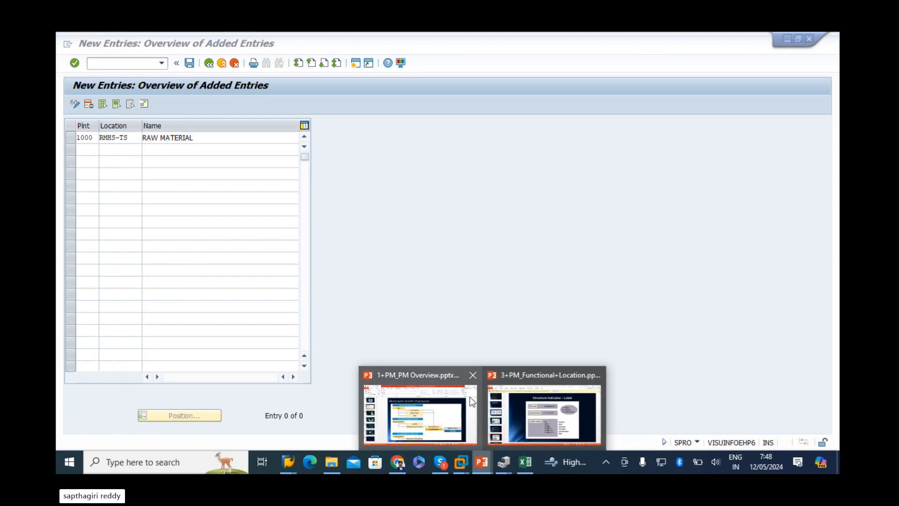
{"action": "left_click", "coordinate": [445, 374]}
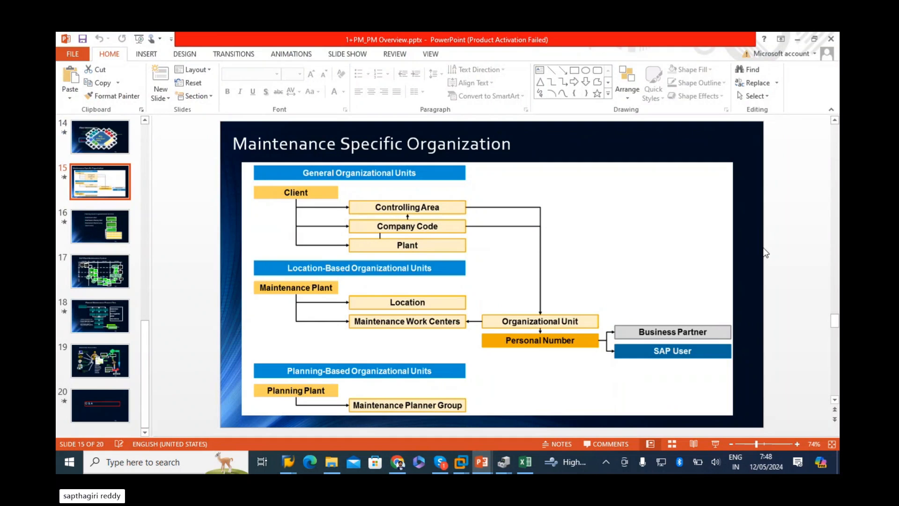
{"action": "left_click", "coordinate": [287, 462]}
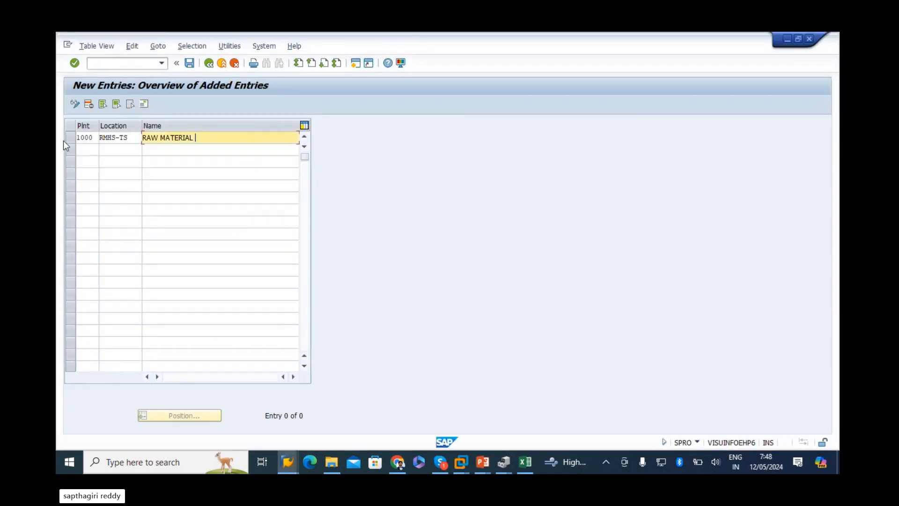
Switch to the Excel WORKCENTER sheet and enter 1010 in cell G37 and 1710 in cell G38
{"action": "left_click", "coordinate": [525, 462]}
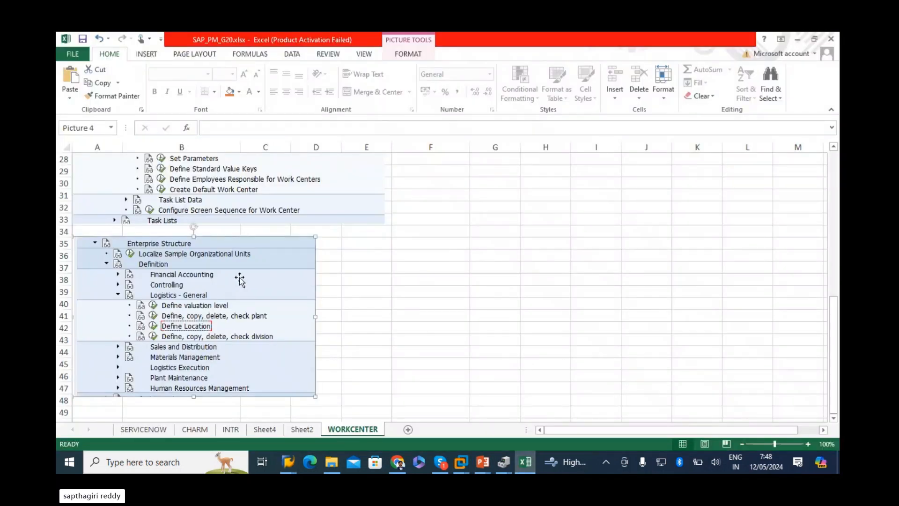
{"action": "left_click", "coordinate": [486, 265]}
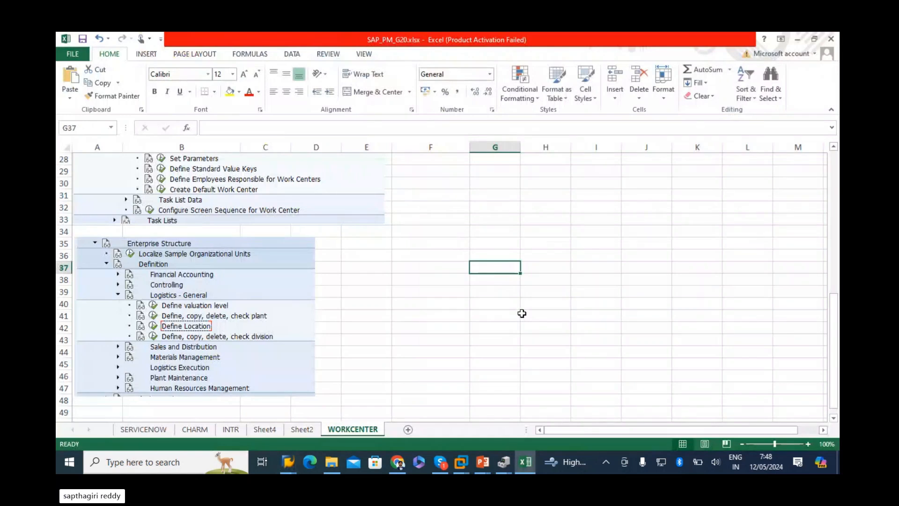
{"action": "type", "text": "1010"}
{"action": "key", "text": "ctrl+Return"}
{"action": "key", "text": "Return"}
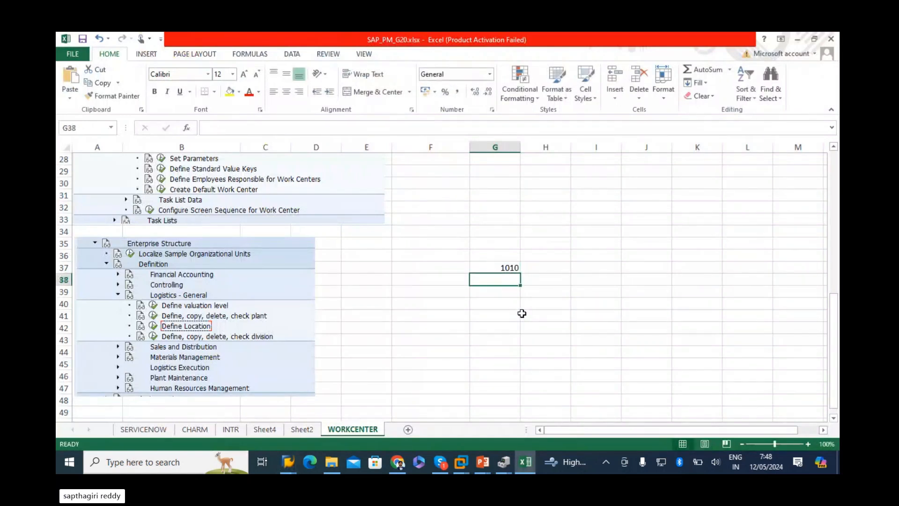
{"action": "type", "text": "1710"}
{"action": "key", "text": "Return"}
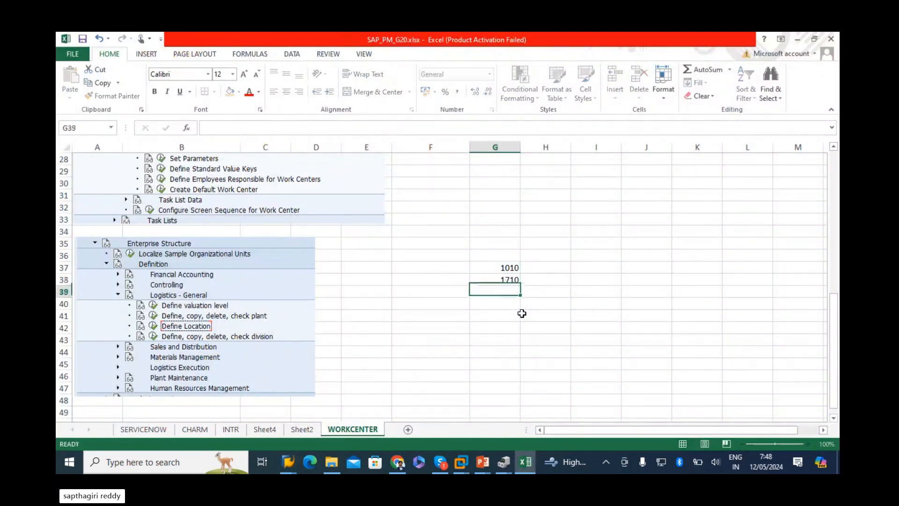
Format cells G37:G38 with a yellow fill and bold text
{"action": "left_click_drag", "start_coordinate": [482, 268], "coordinate": [481, 277]}
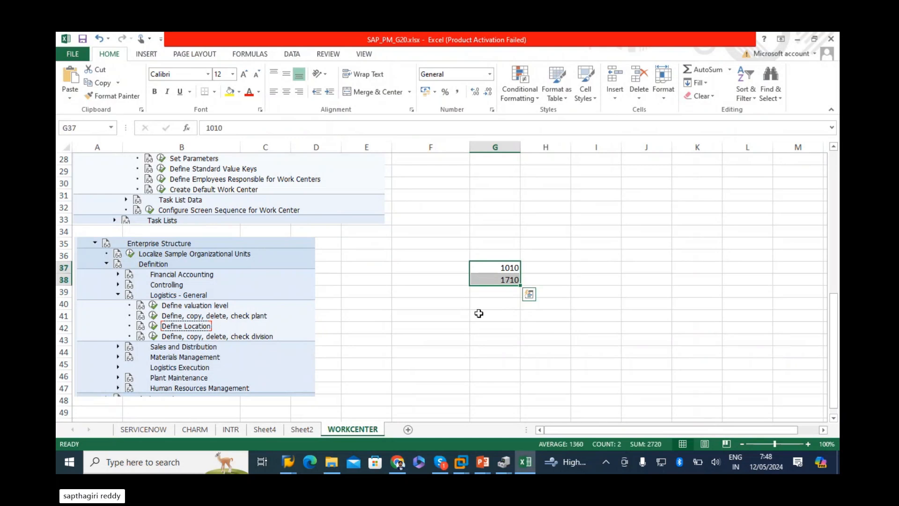
{"action": "left_click", "coordinate": [230, 91]}
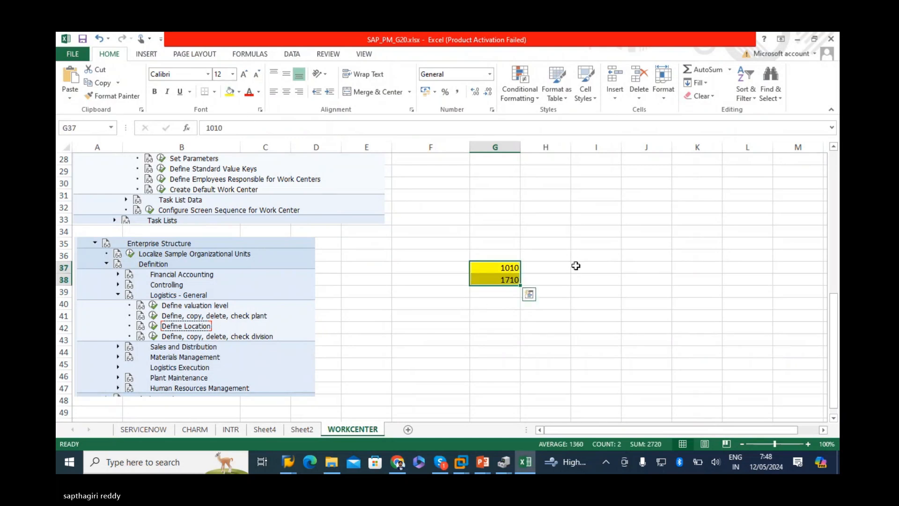
{"action": "left_click", "coordinate": [154, 91]}
{"action": "left_click", "coordinate": [697, 256]}
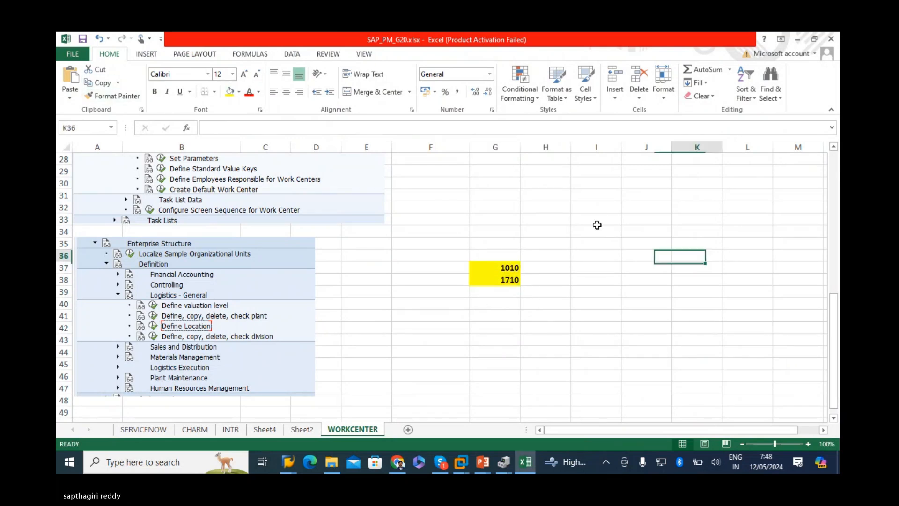
Enter 1000 in cell F37 and left-align it
{"action": "left_click", "coordinate": [416, 266]}
{"action": "type", "text": "1000"}
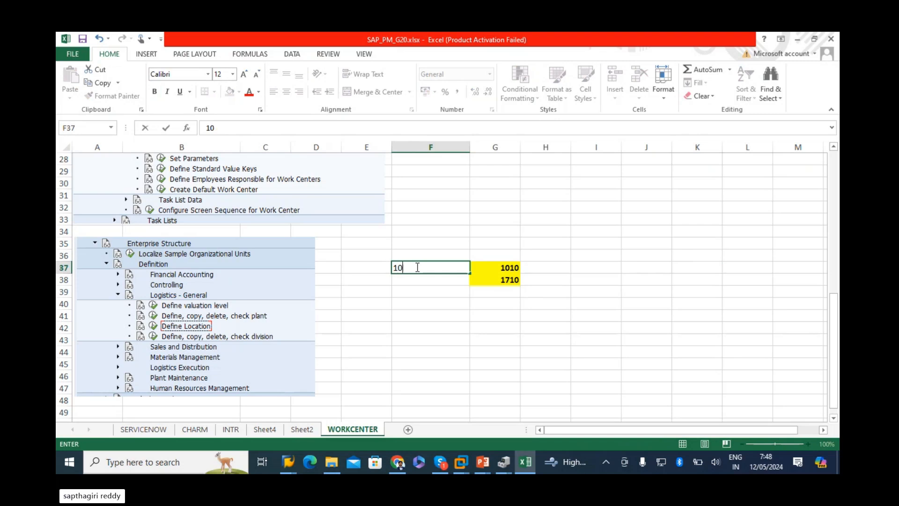
{"action": "key", "text": "Return"}
{"action": "left_click", "coordinate": [417, 266]}
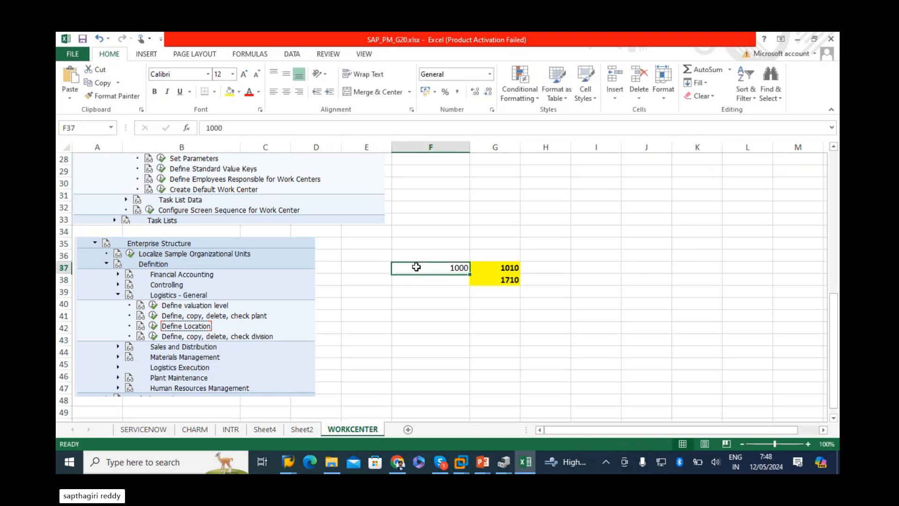
{"action": "left_click", "coordinate": [275, 93]}
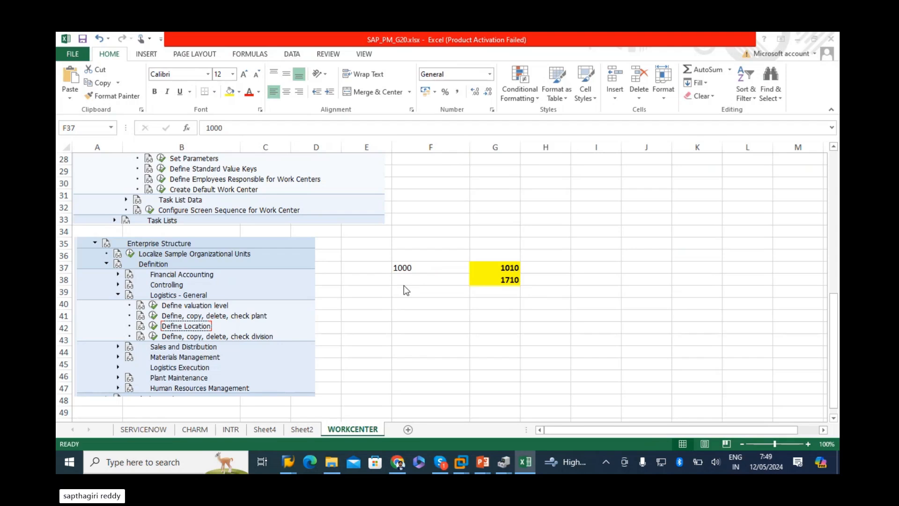
Return to SAP, complete the RMHS-TS location name as RAW MATERIAL HANDLING SYSTEM and confirm the entry
{"action": "key", "text": "alt+Tab"}
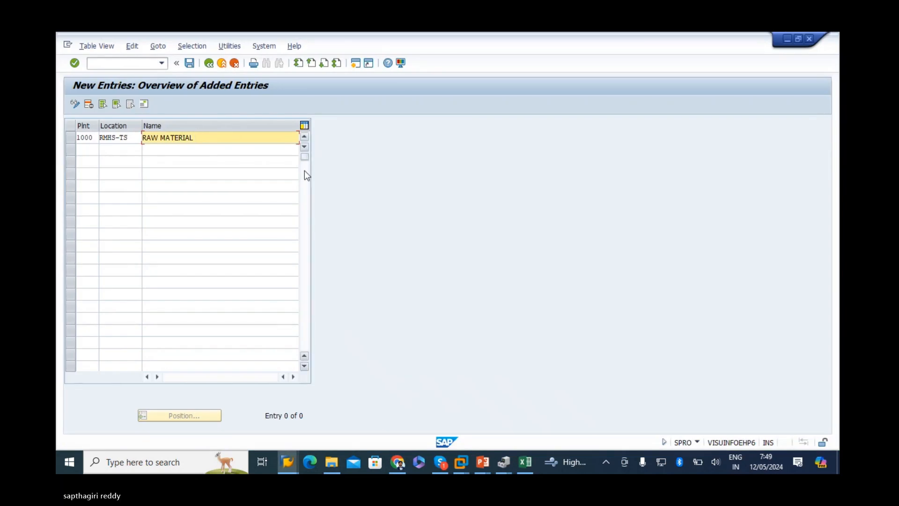
{"action": "type", "text": "HANDLING SYSTEM"}
{"action": "key", "text": "Return"}
{"action": "left_click", "coordinate": [554, 212]}
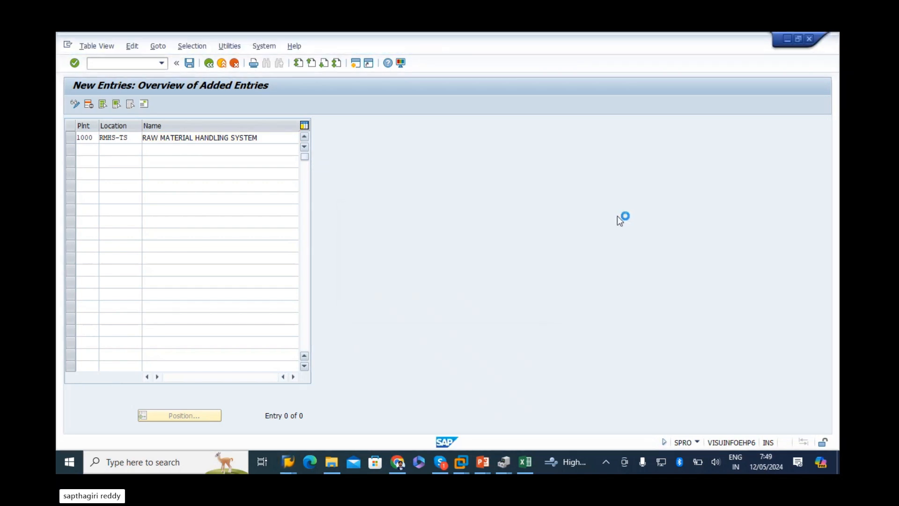
Check the plant numbers in the Excel WORKCENTER sheet and switch to the Maintenance Specific Organization slide in PowerPoint
{"action": "key", "text": "alt+Tab"}
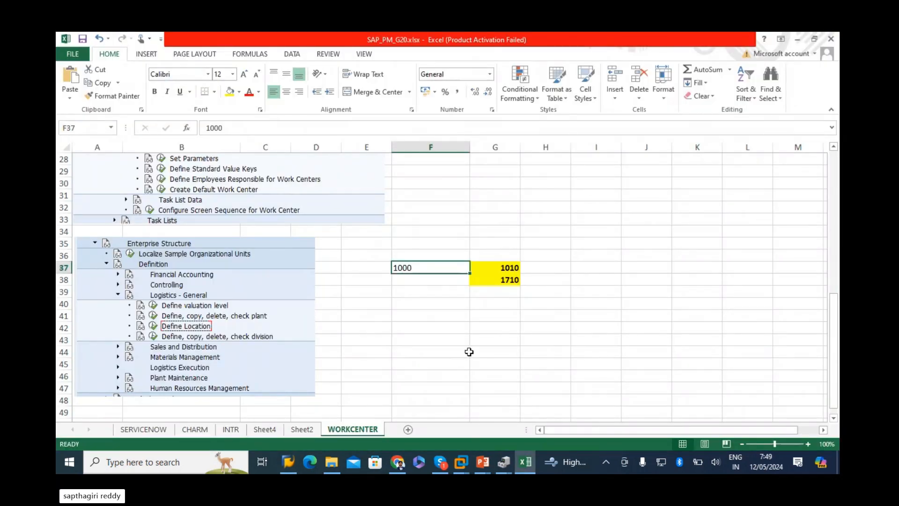
{"action": "left_click", "coordinate": [493, 316]}
{"action": "key", "text": "alt+Tab"}
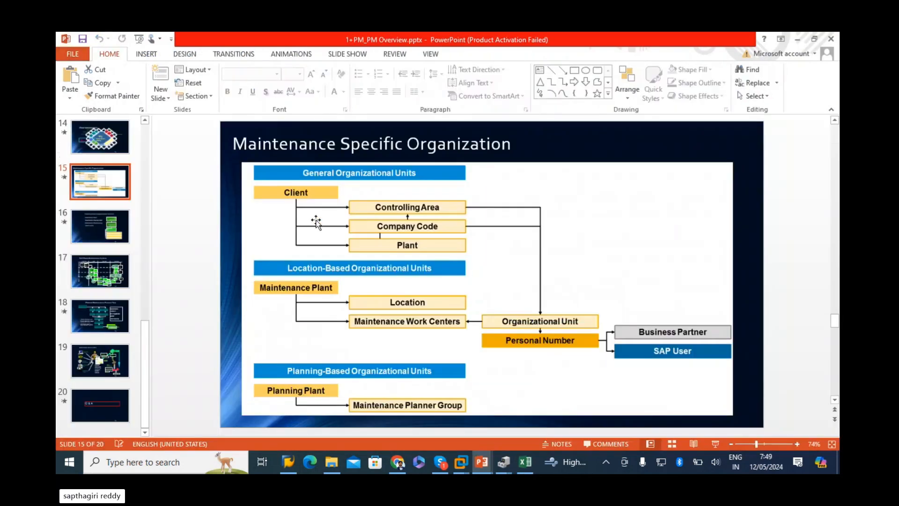
Log on to the SAP OFFLINE connection, client 800, with the user name and password, and run transaction SPRO
{"action": "left_click", "coordinate": [289, 463]}
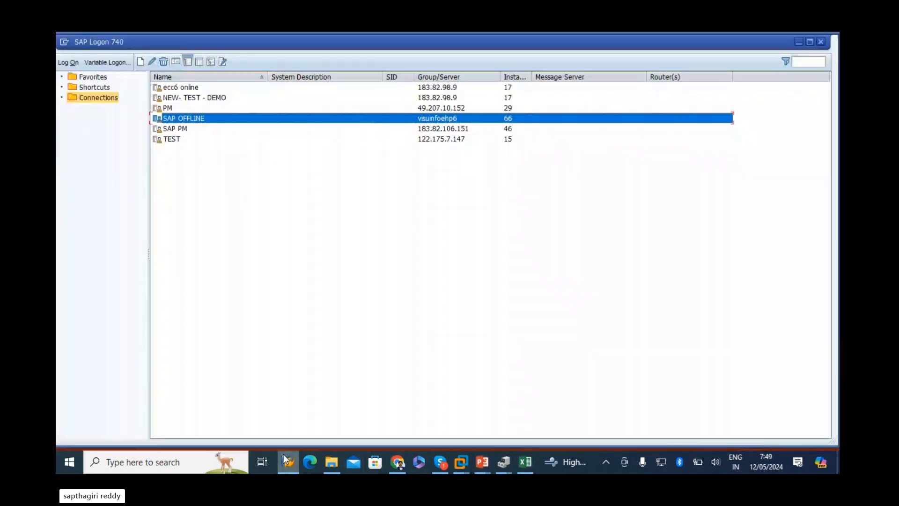
{"action": "double_click", "coordinate": [178, 118]}
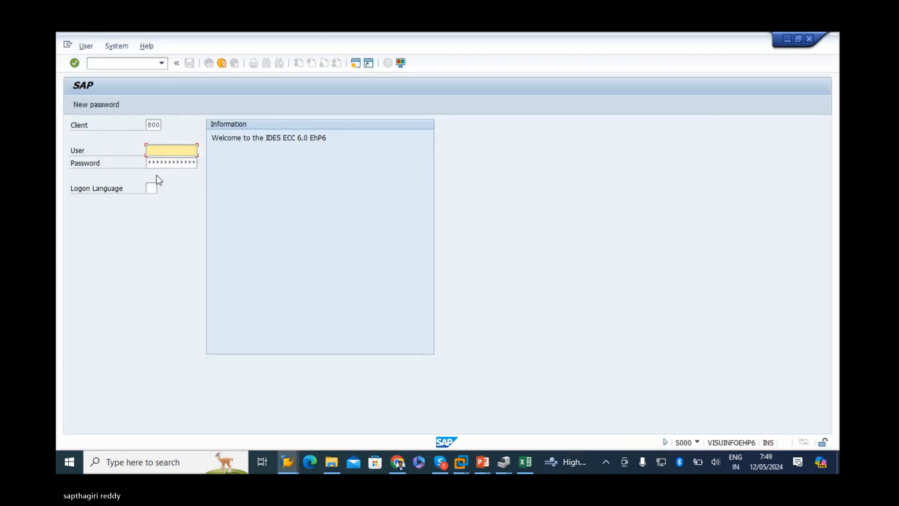
{"action": "left_click", "coordinate": [160, 152]}
{"action": "left_click", "coordinate": [160, 161]}
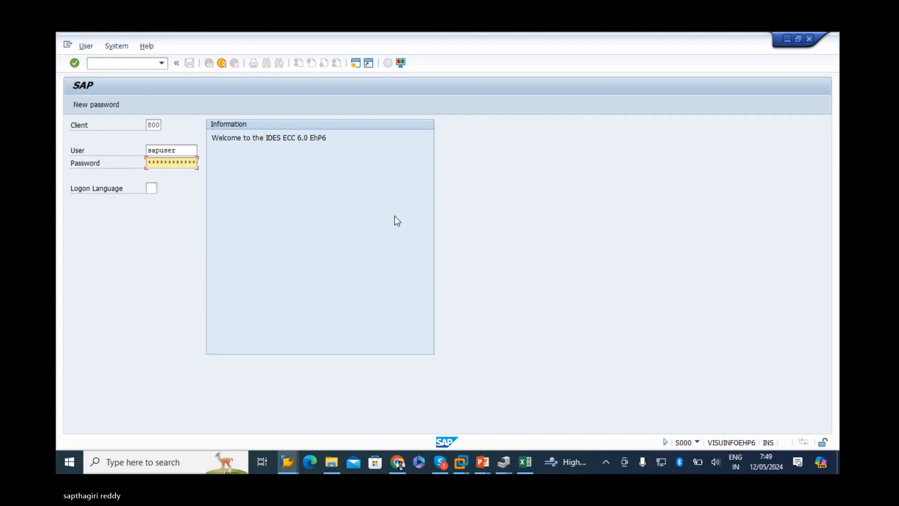
{"action": "key", "text": "Return"}
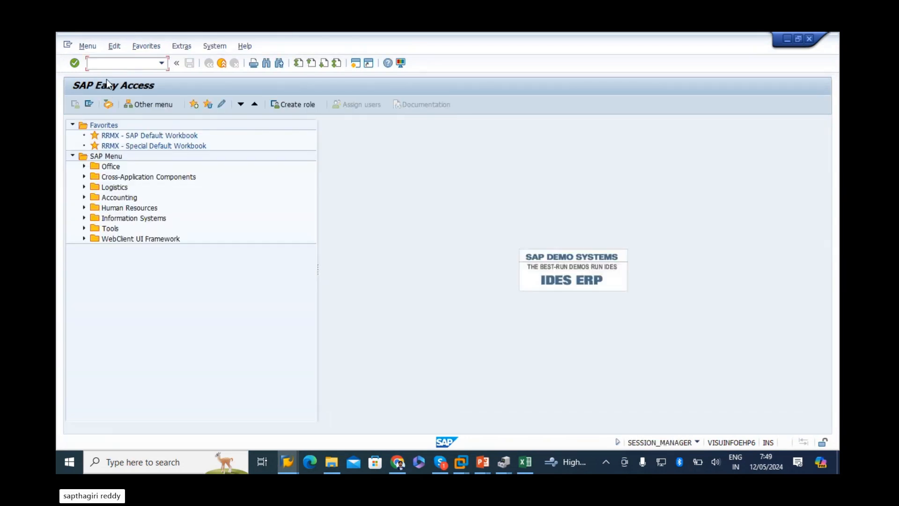
{"action": "type", "text": "spro"}
{"action": "key", "text": "Return"}
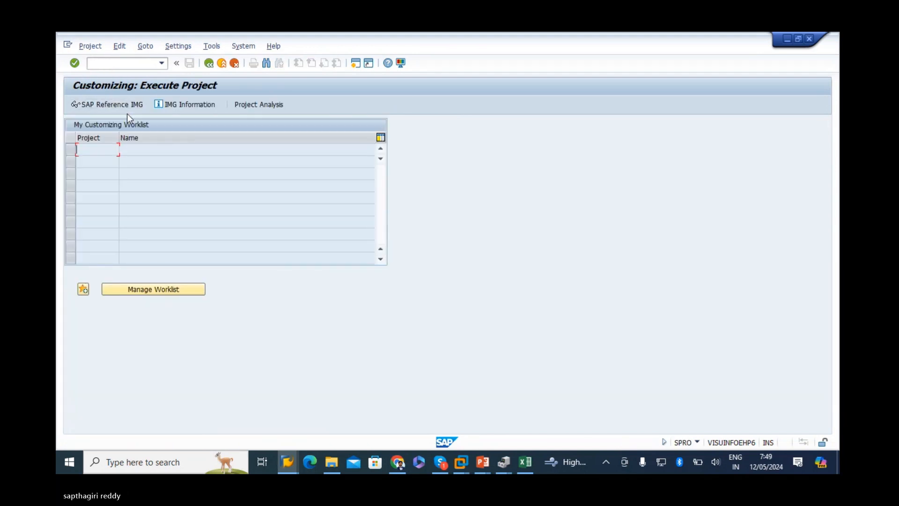
Open the SAP Reference IMG and expand the Plant Maintenance and Customer Service node
{"action": "left_click", "coordinate": [442, 463]}
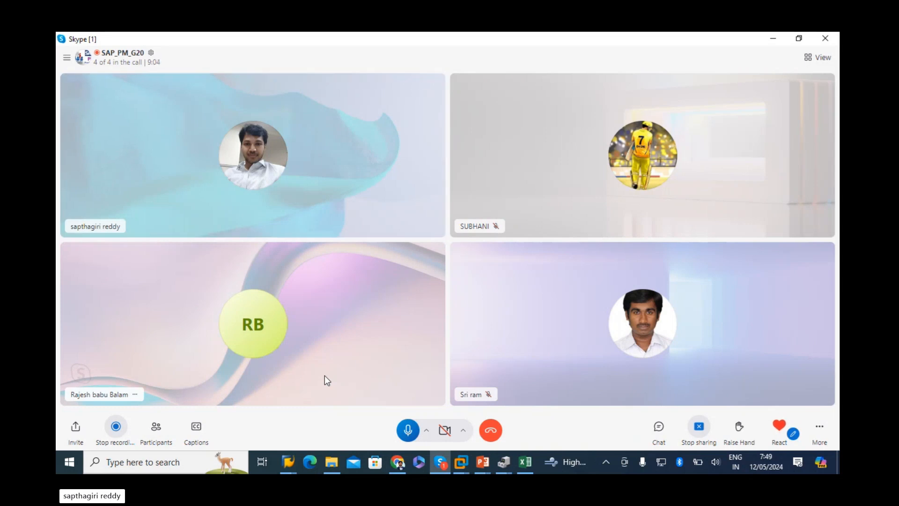
{"action": "key", "text": "alt+Tab"}
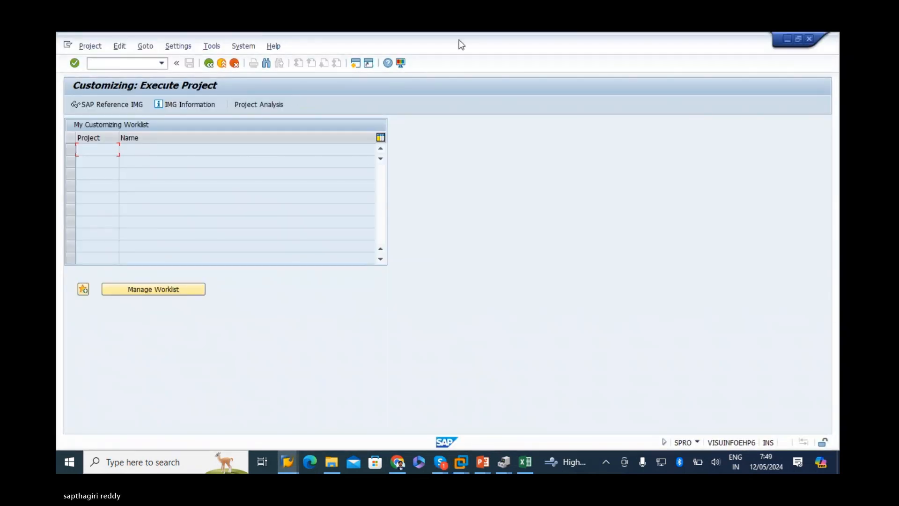
{"action": "left_click", "coordinate": [750, 109]}
{"action": "left_click", "coordinate": [120, 106]}
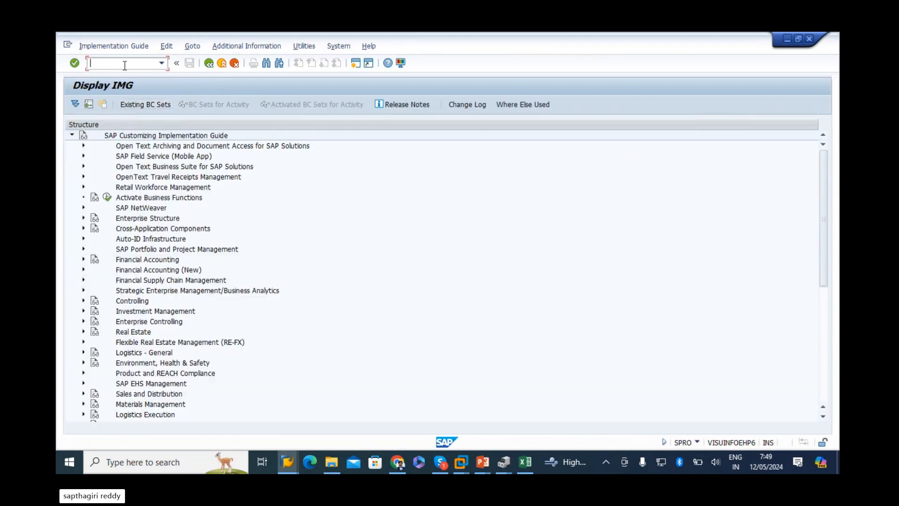
{"action": "scroll", "coordinate": [141, 234], "scroll_direction": "down", "scroll_amount": 6}
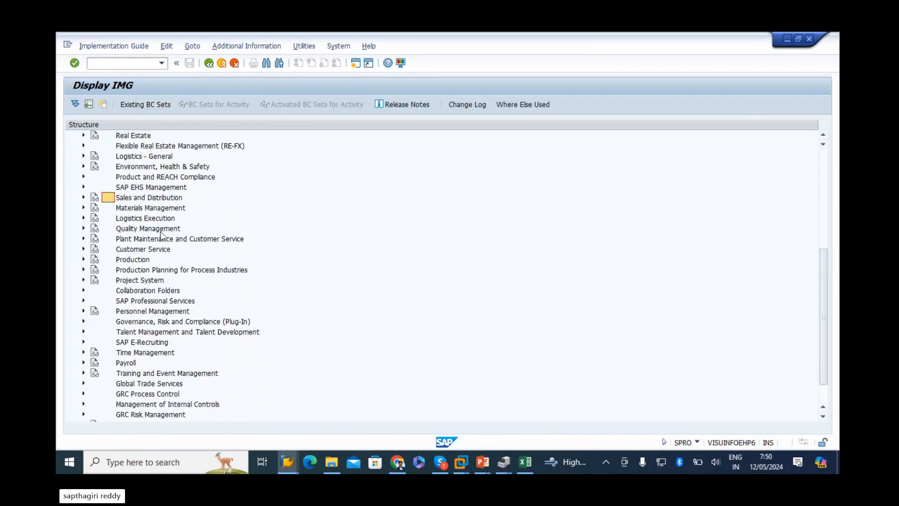
{"action": "left_click", "coordinate": [83, 238]}
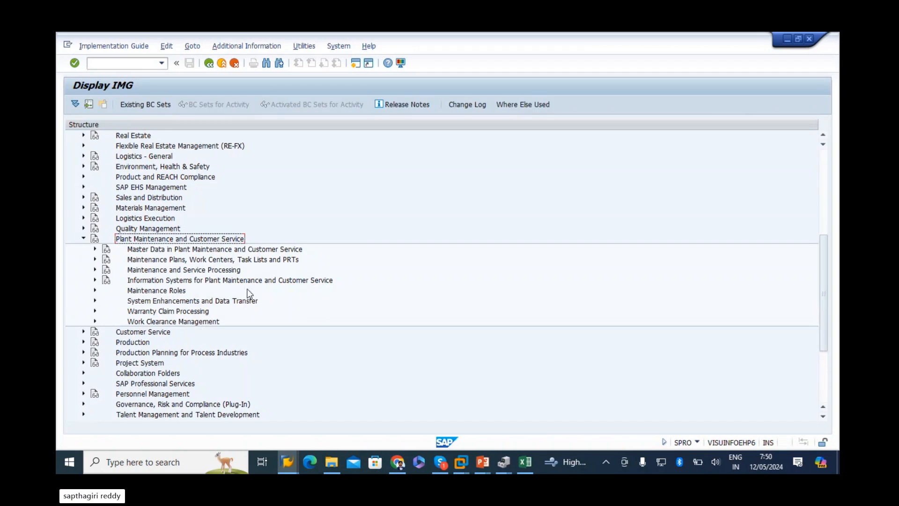
Expand Maintenance Plans, Work Centers, Task Lists and PRTs down to the General Data activities under Work Centers
{"action": "left_click", "coordinate": [213, 270]}
{"action": "left_click", "coordinate": [95, 270]}
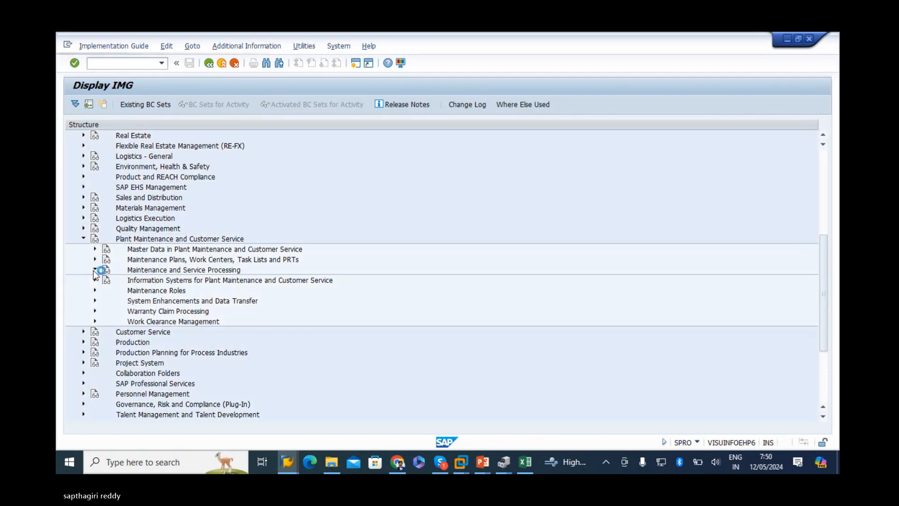
{"action": "left_click", "coordinate": [134, 259]}
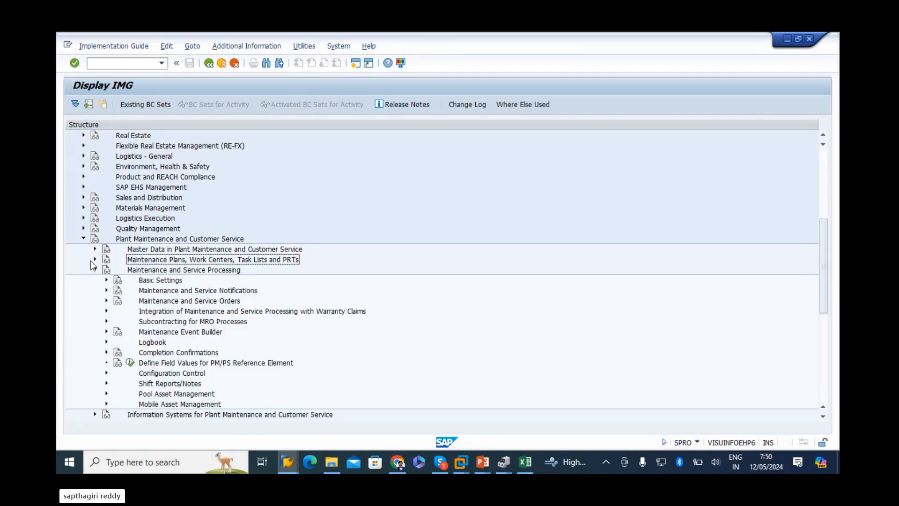
{"action": "left_click", "coordinate": [95, 259]}
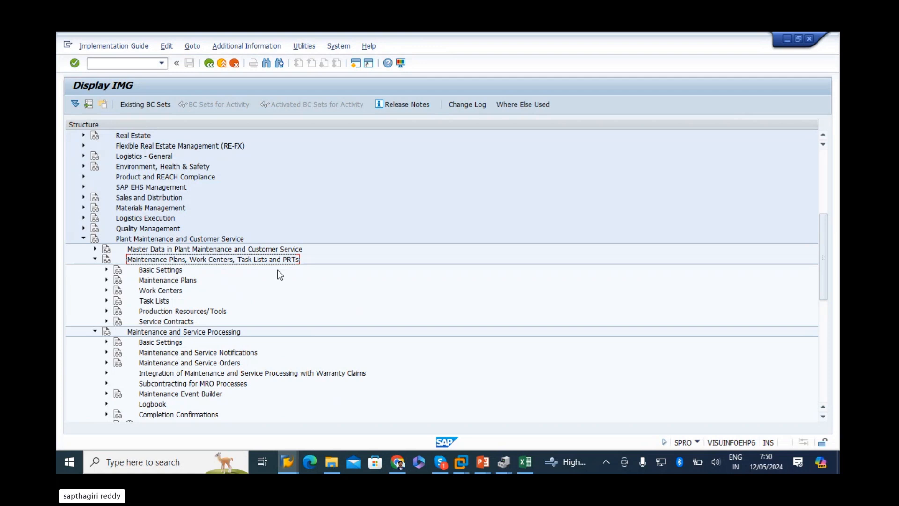
{"action": "left_click", "coordinate": [152, 291]}
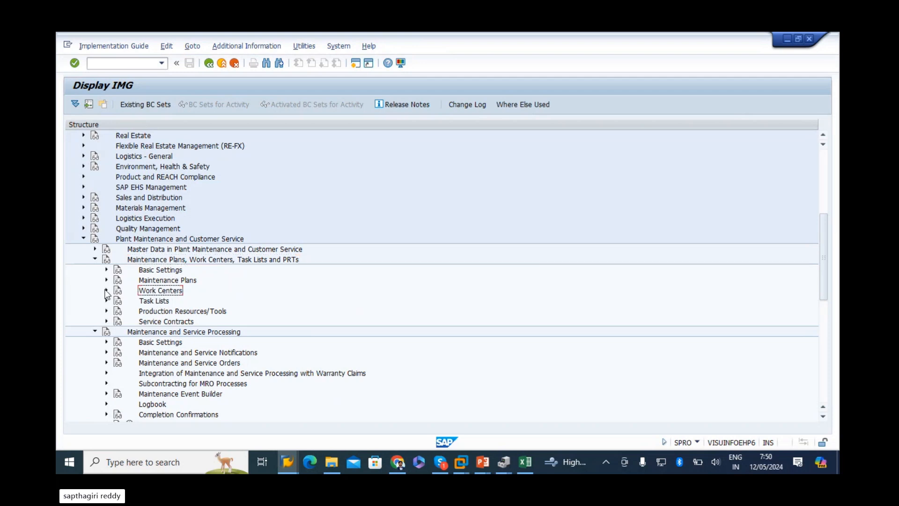
{"action": "left_click", "coordinate": [106, 290]}
{"action": "scroll", "coordinate": [106, 294], "scroll_direction": "down", "scroll_amount": 1}
{"action": "left_click", "coordinate": [155, 270]}
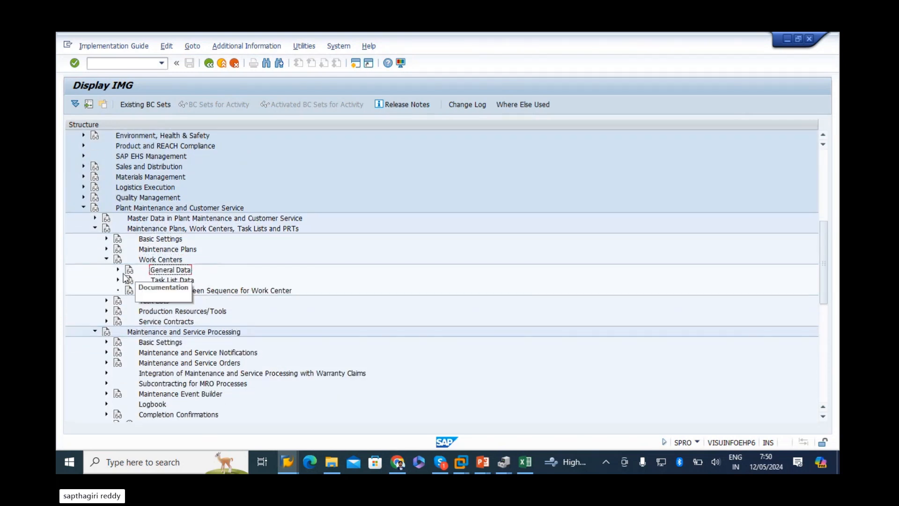
{"action": "left_click", "coordinate": [117, 270]}
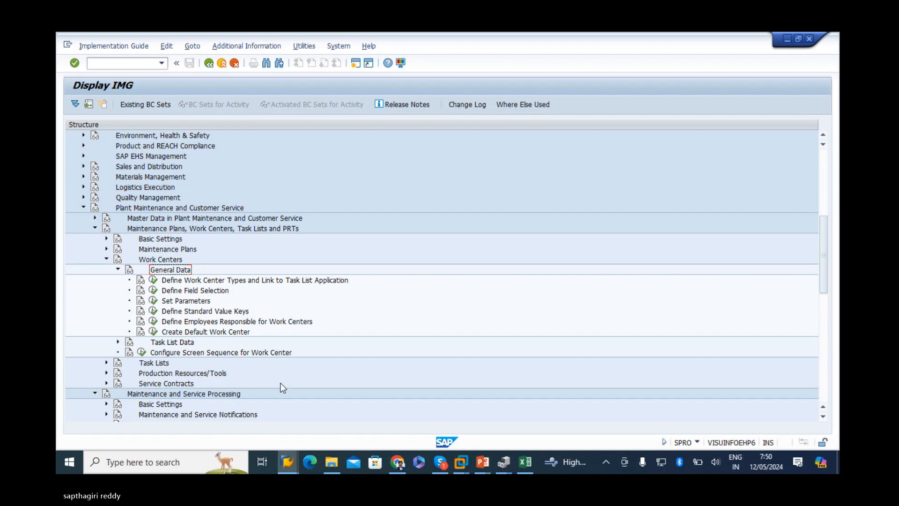
Open the Define Field Selection activity for work centers, view its screen groups and return to the IMG structure
{"action": "left_click", "coordinate": [204, 290]}
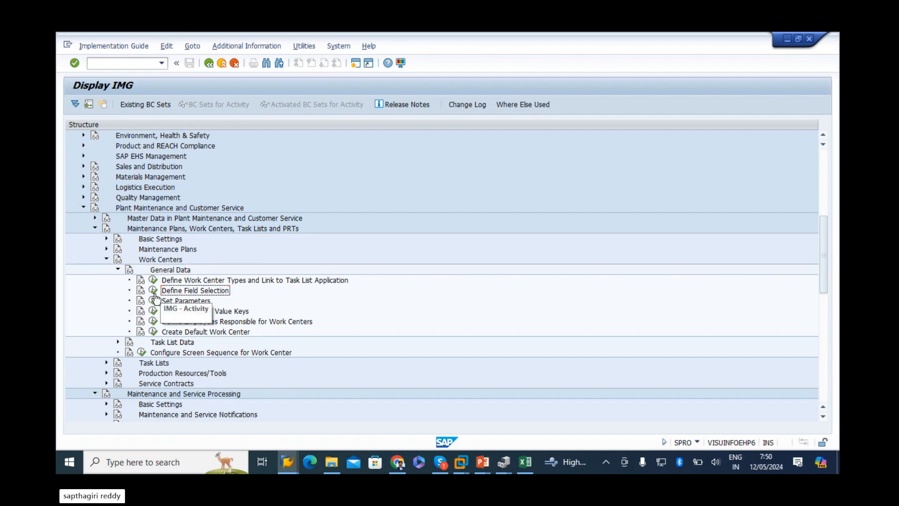
{"action": "left_click", "coordinate": [152, 291]}
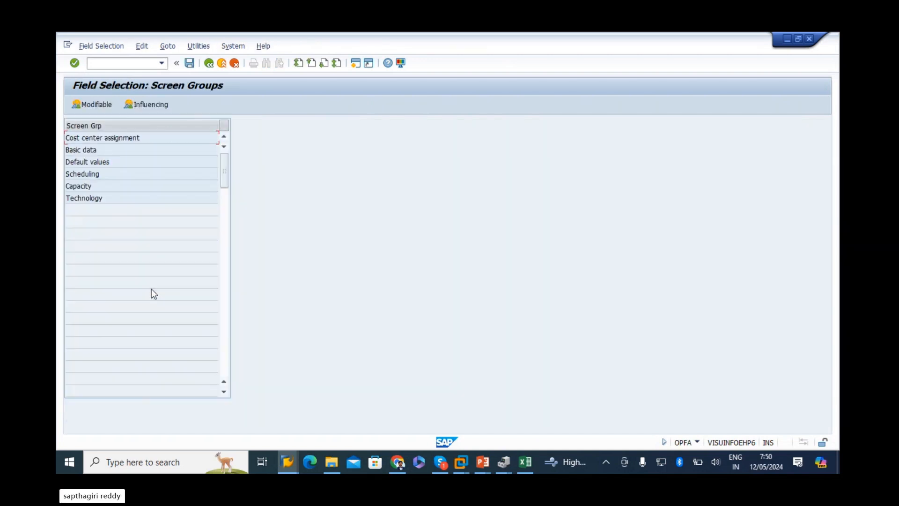
{"action": "left_click", "coordinate": [209, 63]}
Expand the Definition node of Enterprise Structure, examine the Financial Accounting activities and collapse them again
{"action": "scroll", "coordinate": [214, 265], "scroll_direction": "up", "scroll_amount": 5}
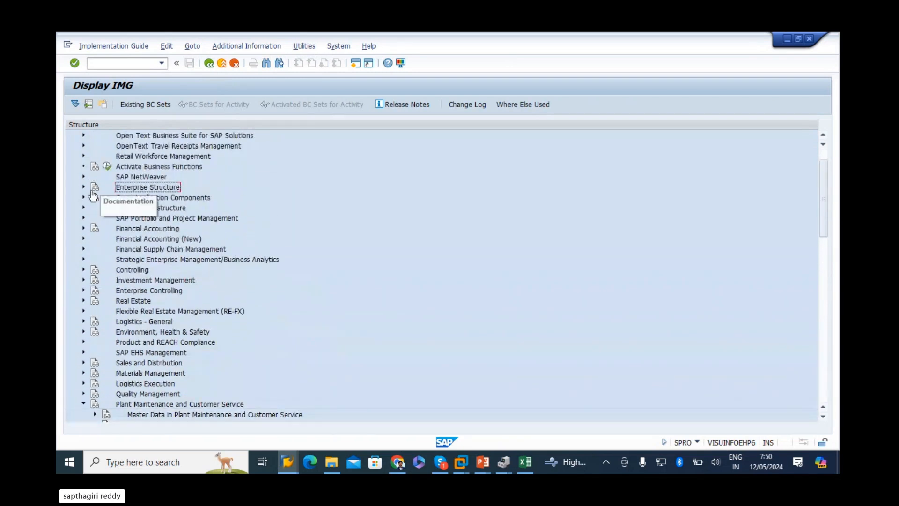
{"action": "double_click", "coordinate": [149, 188]}
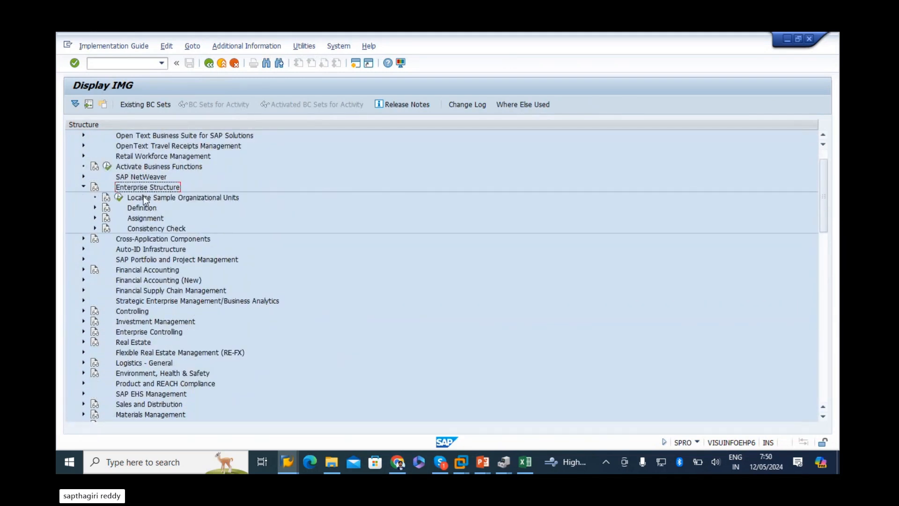
{"action": "left_click", "coordinate": [95, 207]}
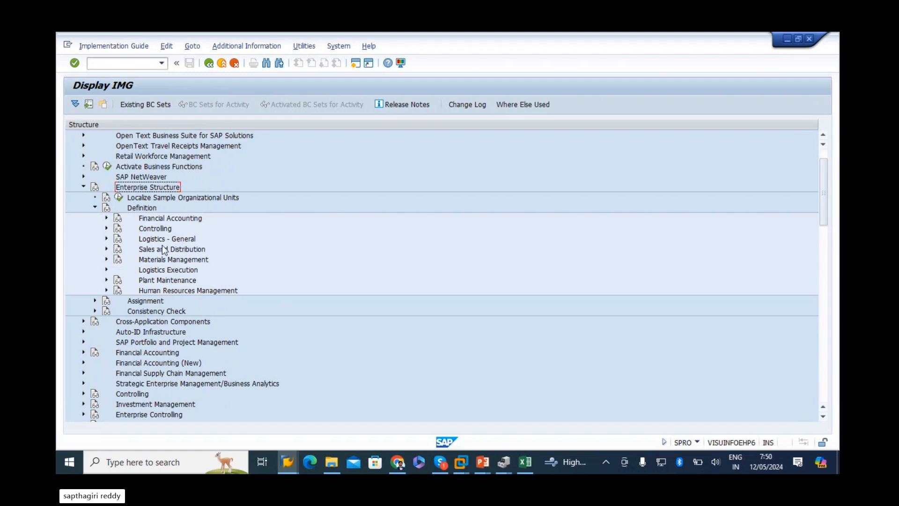
{"action": "left_click", "coordinate": [161, 219]}
{"action": "left_click", "coordinate": [106, 218]}
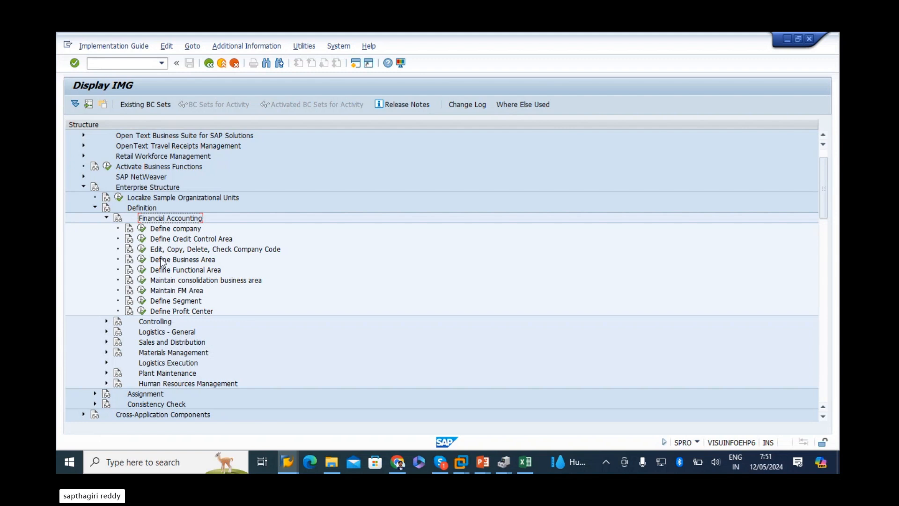
{"action": "left_click", "coordinate": [107, 218]}
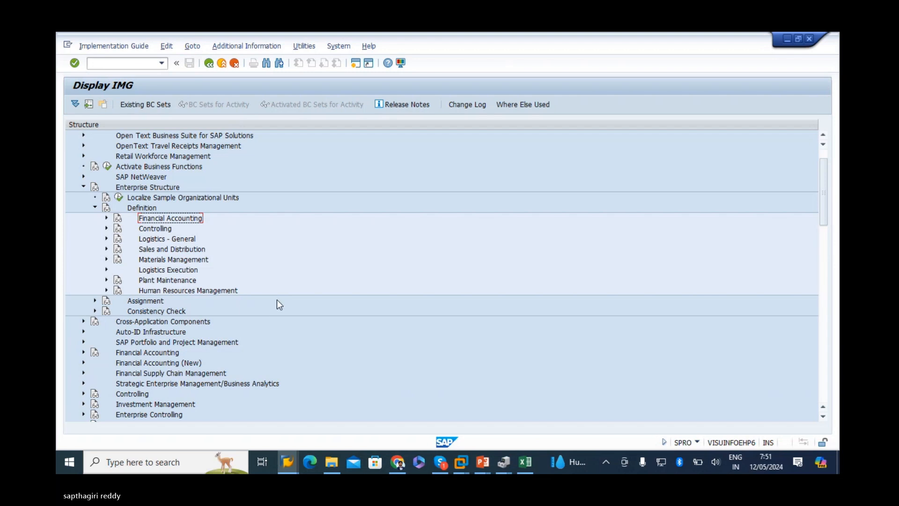
Switch to the Excel WORKCENTER sheet and apply all borders to cells G37:G38 and to cell F37
{"action": "left_click", "coordinate": [532, 466]}
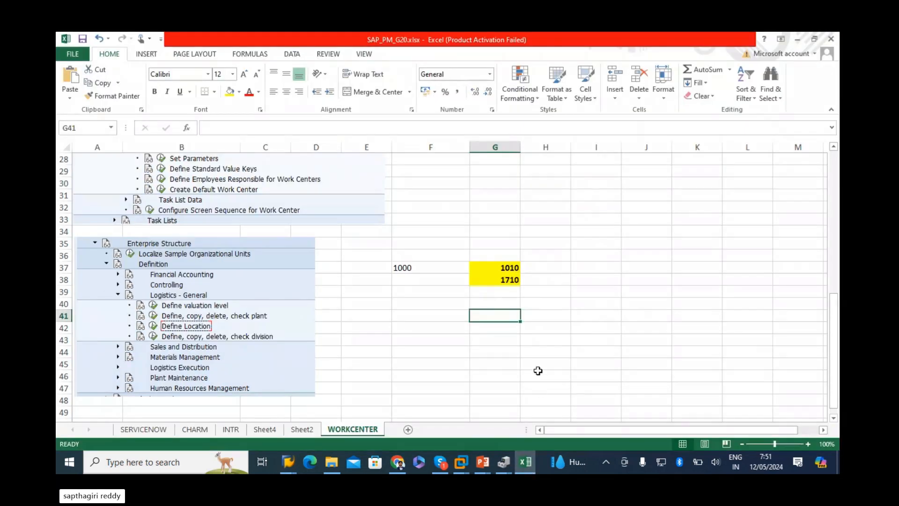
{"action": "left_click_drag", "start_coordinate": [490, 266], "coordinate": [488, 277]}
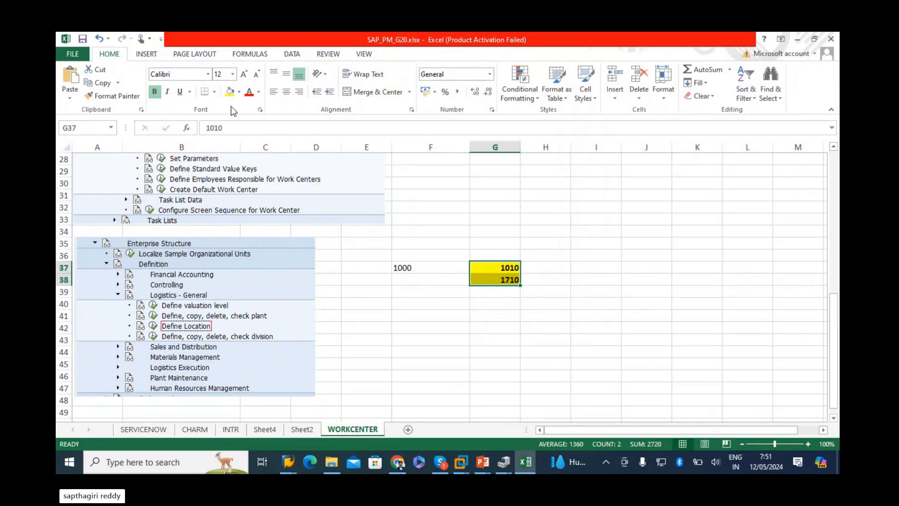
{"action": "left_click", "coordinate": [214, 92]}
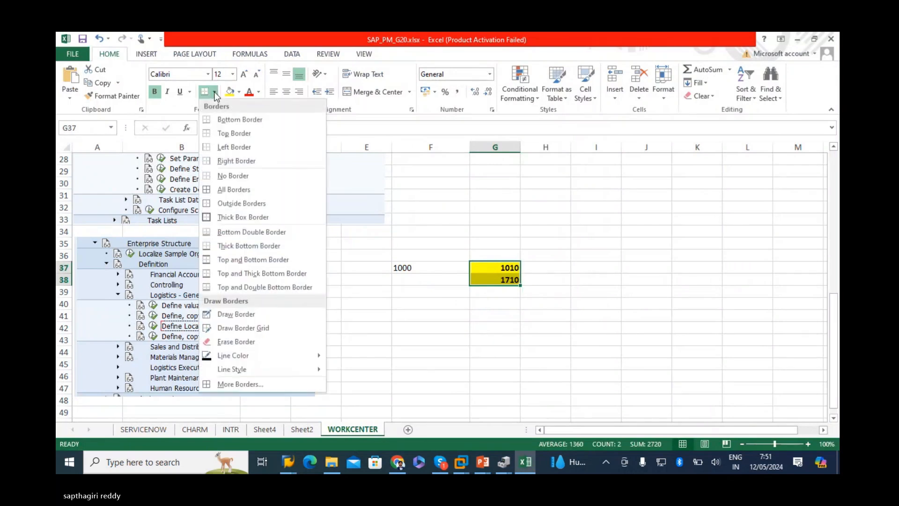
{"action": "left_click", "coordinate": [223, 190]}
{"action": "left_click", "coordinate": [742, 339]}
{"action": "left_click", "coordinate": [414, 267]}
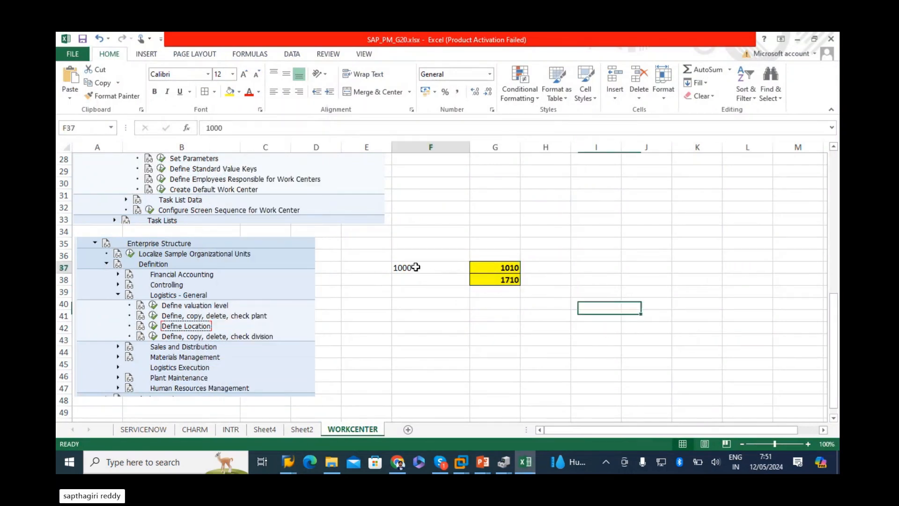
{"action": "left_click", "coordinate": [487, 267]}
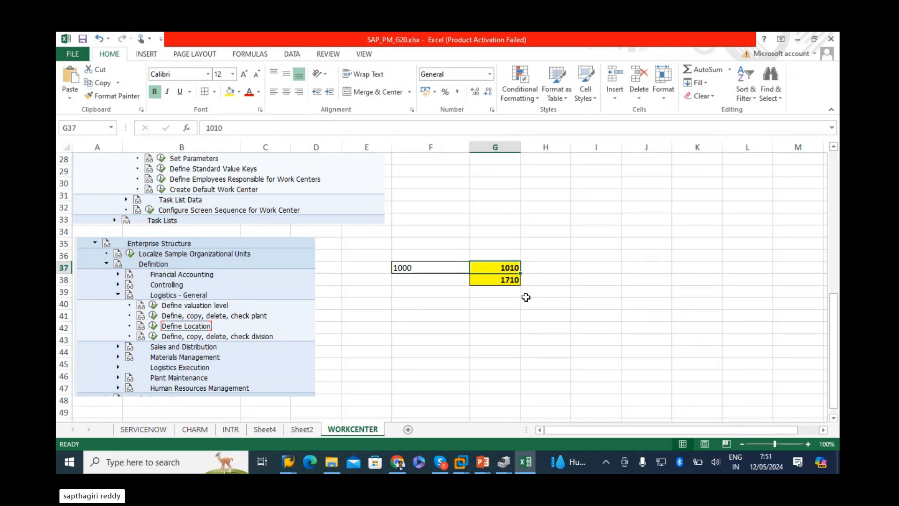
{"action": "left_click", "coordinate": [460, 306]}
{"action": "left_click", "coordinate": [509, 280]}
{"action": "left_click", "coordinate": [506, 327]}
Return to the SAP IMG, collapse Definition under Enterprise Structure and expand Assignment
{"action": "key", "text": "alt+Tab"}
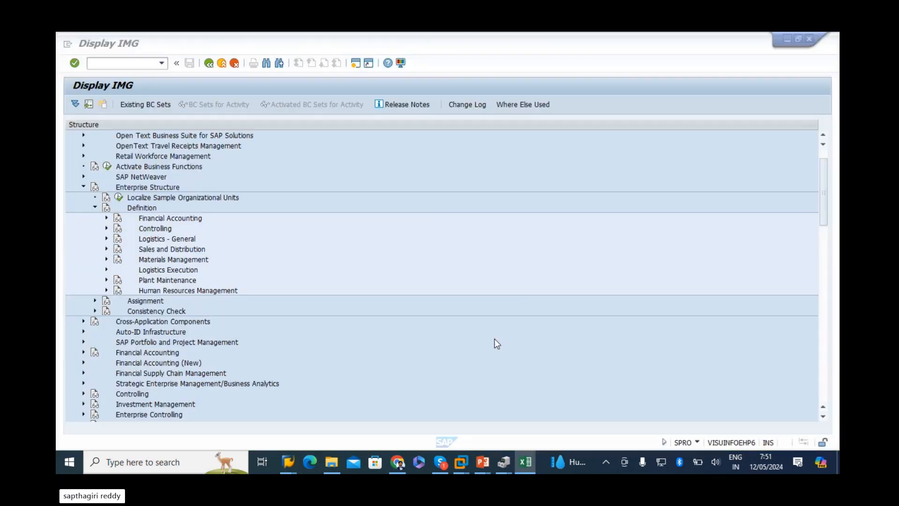
{"action": "left_click", "coordinate": [95, 208]}
{"action": "scroll", "coordinate": [197, 290], "scroll_direction": "down", "scroll_amount": 1}
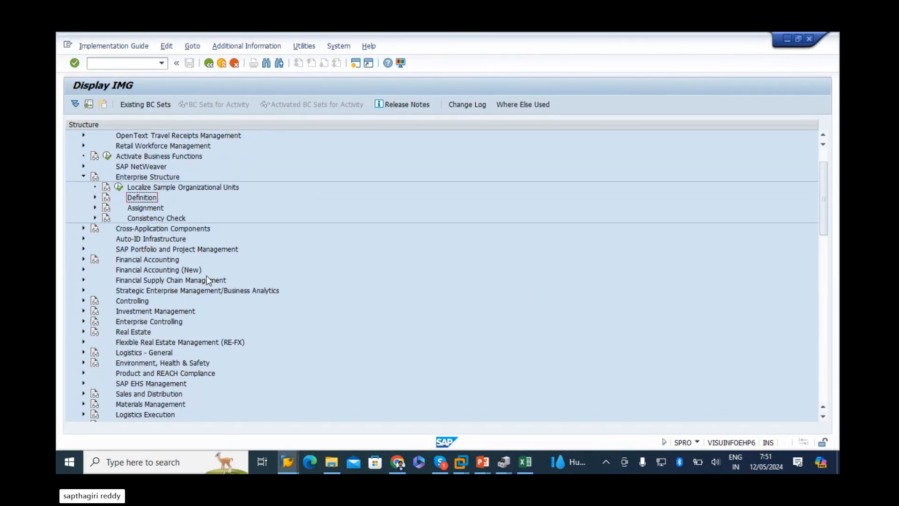
{"action": "left_click", "coordinate": [95, 208]}
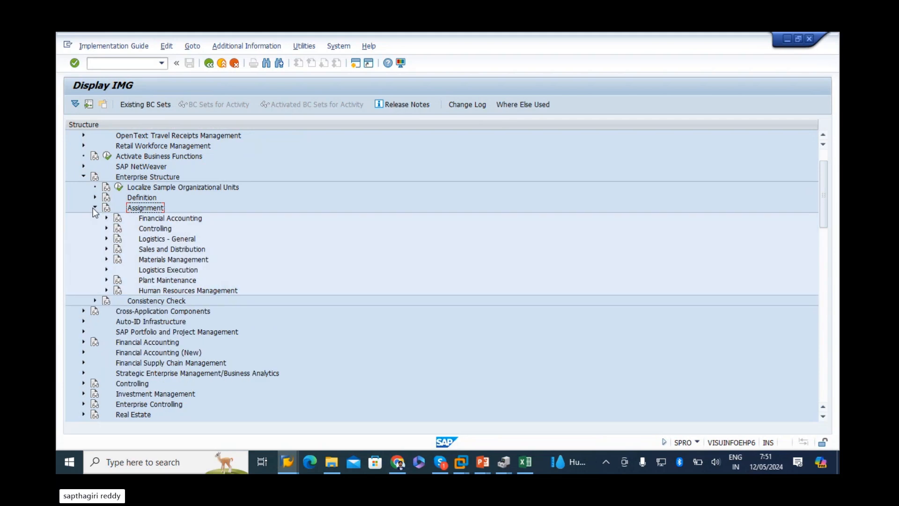
Reopen Definition, examine the Logistics - General activities for plants and collapse Definition again
{"action": "left_click", "coordinate": [150, 198]}
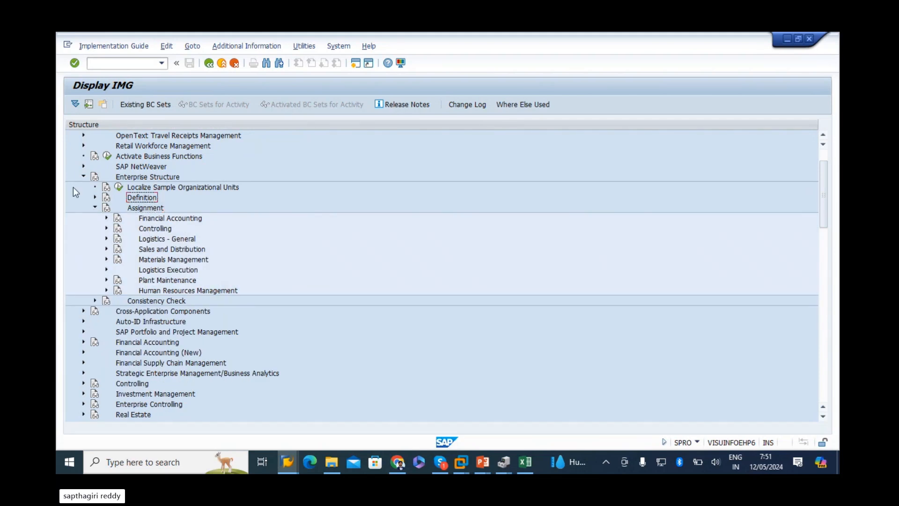
{"action": "left_click", "coordinate": [96, 197]}
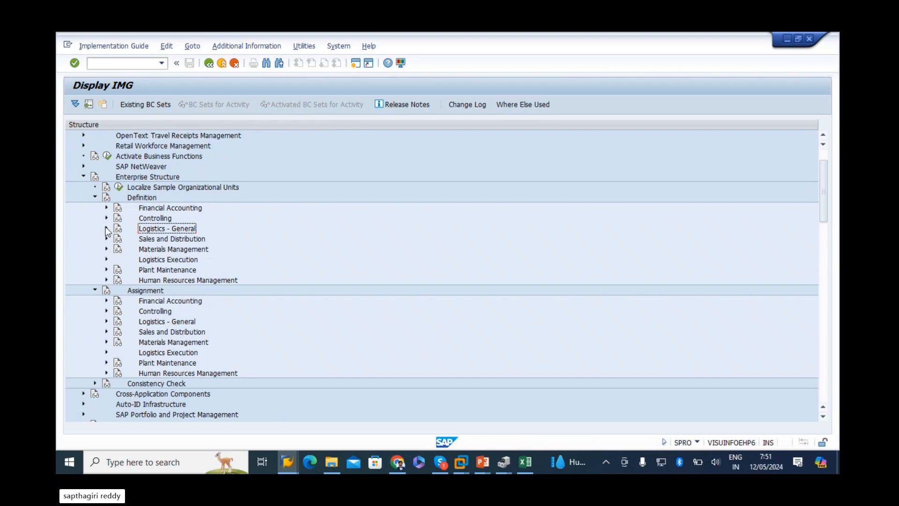
{"action": "left_click", "coordinate": [106, 228]}
{"action": "left_click", "coordinate": [198, 249]}
{"action": "left_click", "coordinate": [95, 197]}
Expand Plant Maintenance under Assignment and select the activity Assign maintenance planning plant to maintenance plant
{"action": "left_click", "coordinate": [156, 218]}
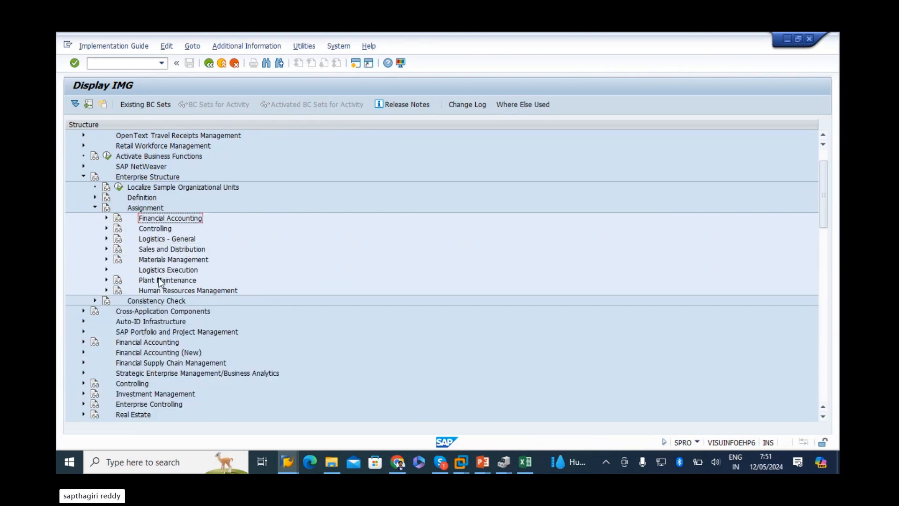
{"action": "left_click", "coordinate": [106, 280]}
{"action": "scroll", "coordinate": [201, 268], "scroll_direction": "down", "scroll_amount": 1}
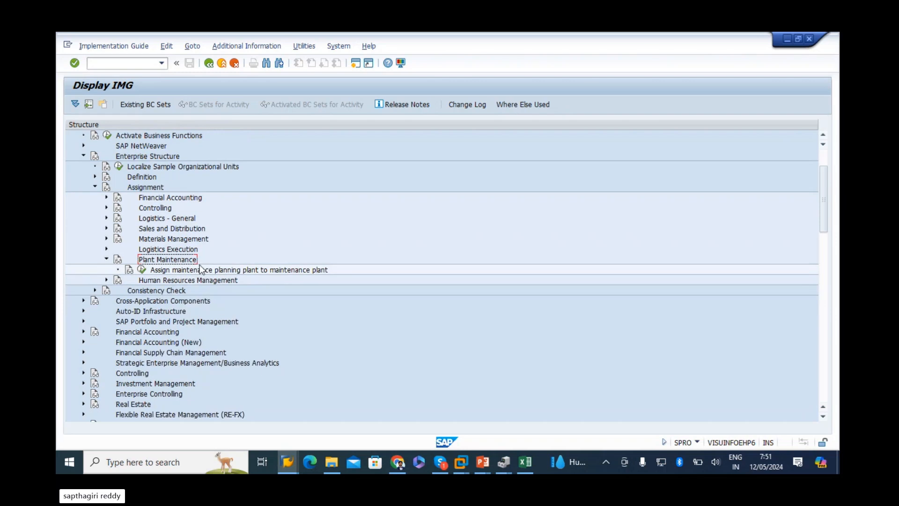
{"action": "left_click", "coordinate": [200, 269]}
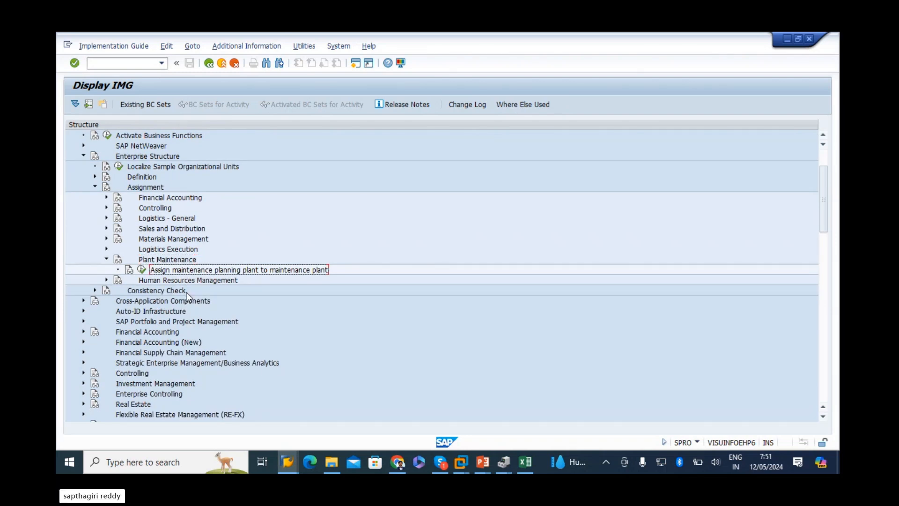
Examine the Logistics - General assignment activities, collapse them and expand Definition to show its Logistics - General activities
{"action": "scroll", "coordinate": [186, 292], "scroll_direction": "up", "scroll_amount": 1}
{"action": "scroll", "coordinate": [278, 317], "scroll_direction": "up", "scroll_amount": 2}
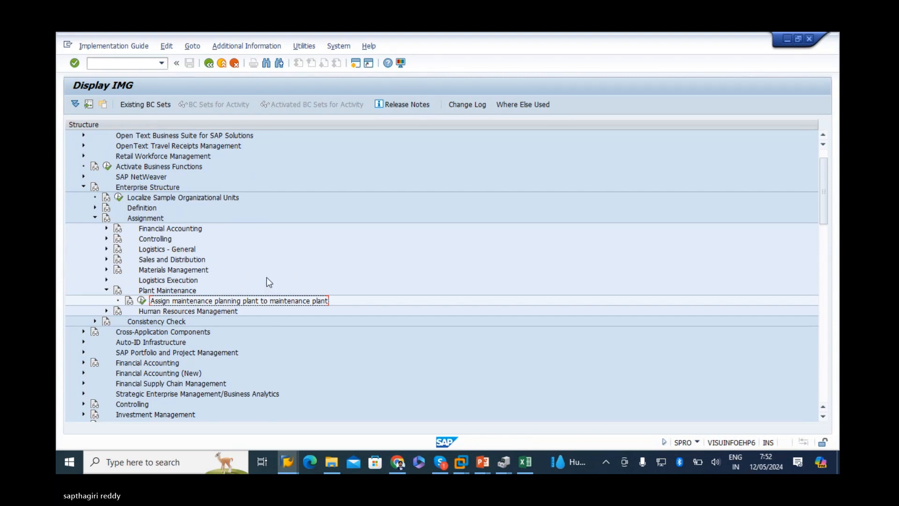
{"action": "left_click", "coordinate": [106, 249]}
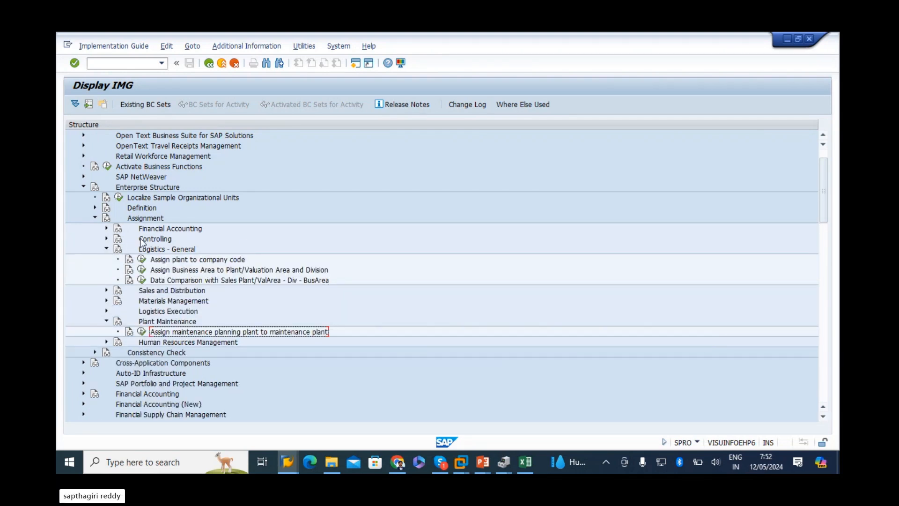
{"action": "left_click", "coordinate": [106, 248]}
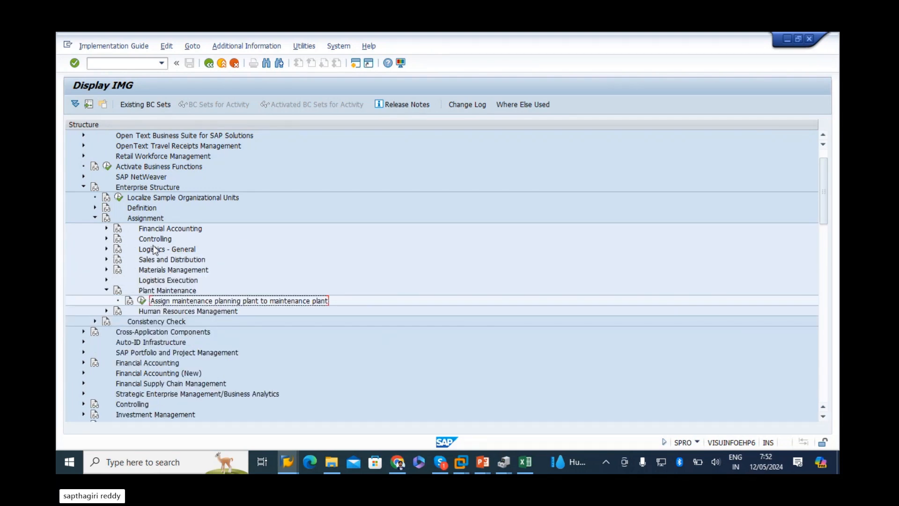
{"action": "left_click", "coordinate": [96, 208]}
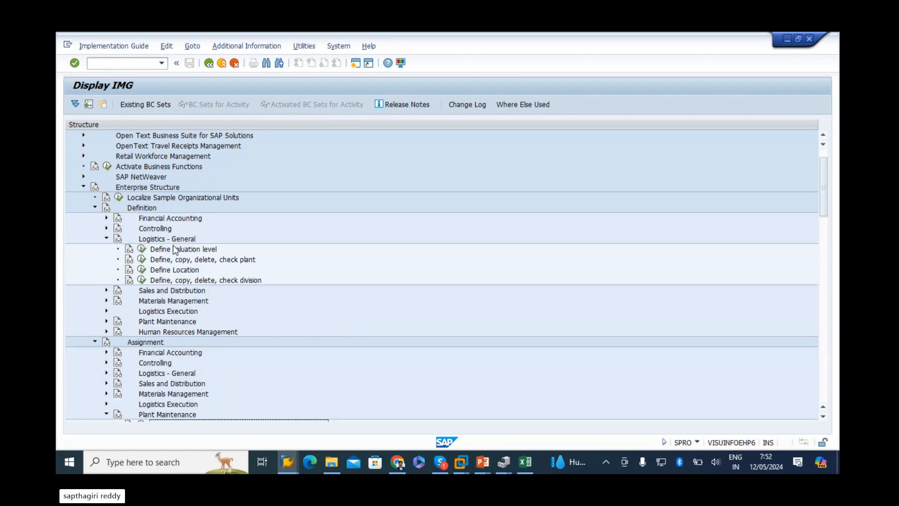
Review the plant definition activity, expand Plant Maintenance under Definition and select the activity Maintain maintenance planning plant
{"action": "left_click", "coordinate": [182, 260]}
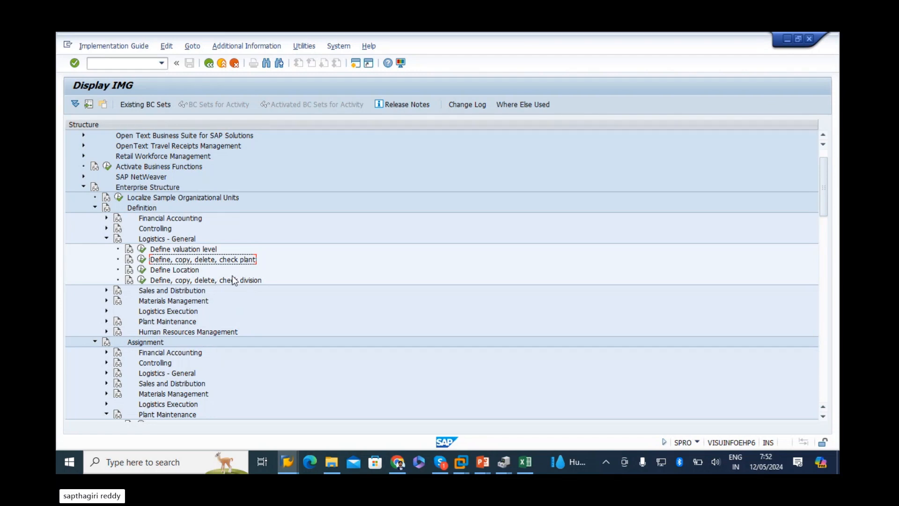
{"action": "scroll", "coordinate": [234, 280], "scroll_direction": "down", "scroll_amount": 1}
{"action": "left_click", "coordinate": [156, 291]}
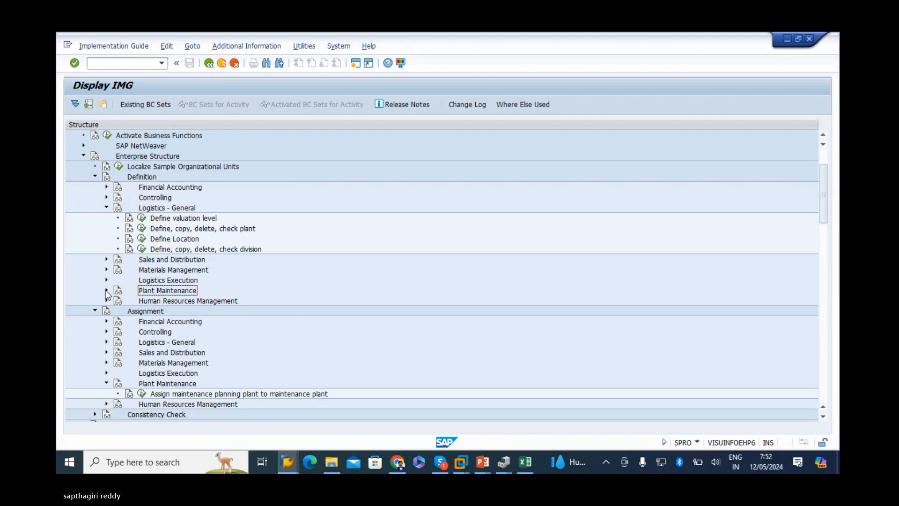
{"action": "left_click", "coordinate": [106, 291]}
{"action": "left_click", "coordinate": [155, 302]}
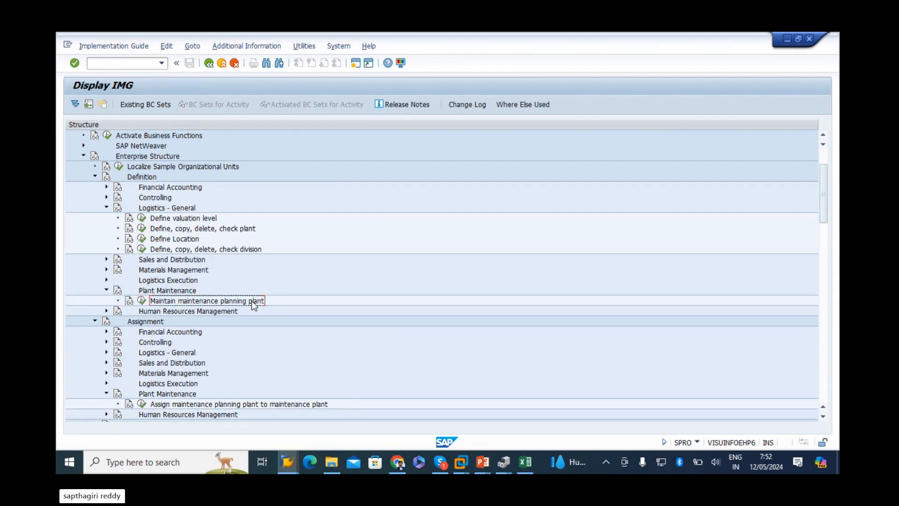
{"action": "left_click", "coordinate": [232, 229]}
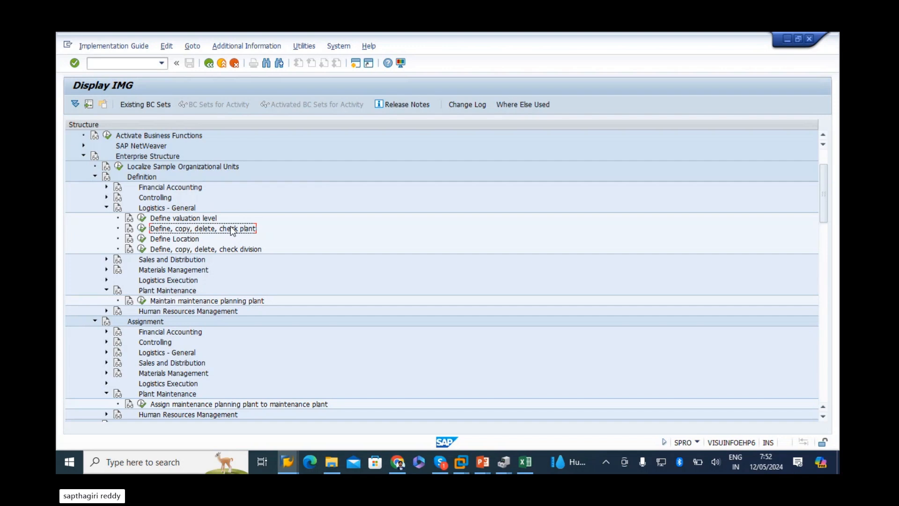
{"action": "left_click", "coordinate": [166, 302]}
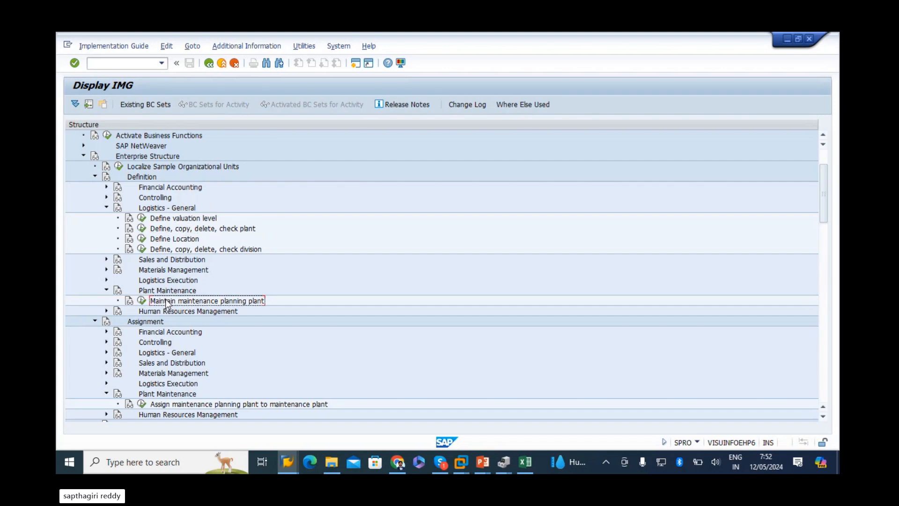
Capture the expanded Definition and Assignment nodes and paste the screenshot below the organizational units table on the INTR sheet in Excel
{"action": "key", "text": "super+shift+s"}
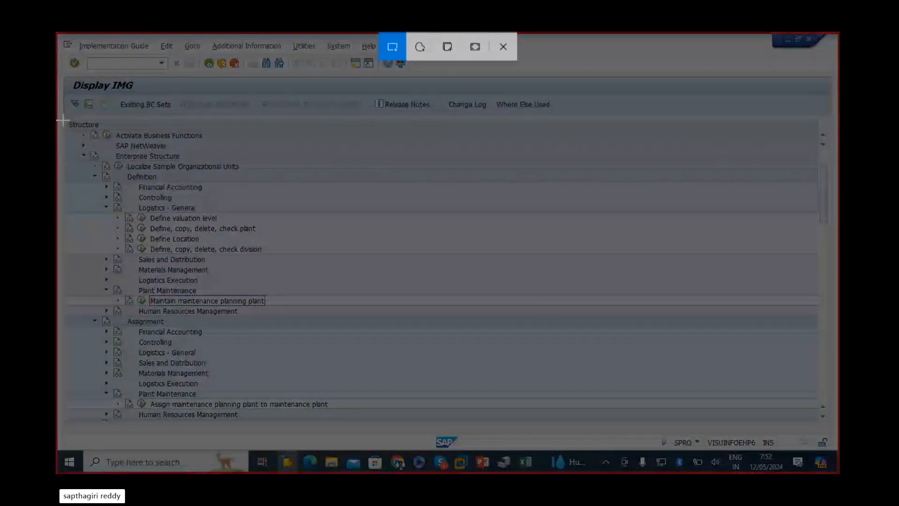
{"action": "left_click_drag", "start_coordinate": [82, 144], "coordinate": [394, 424]}
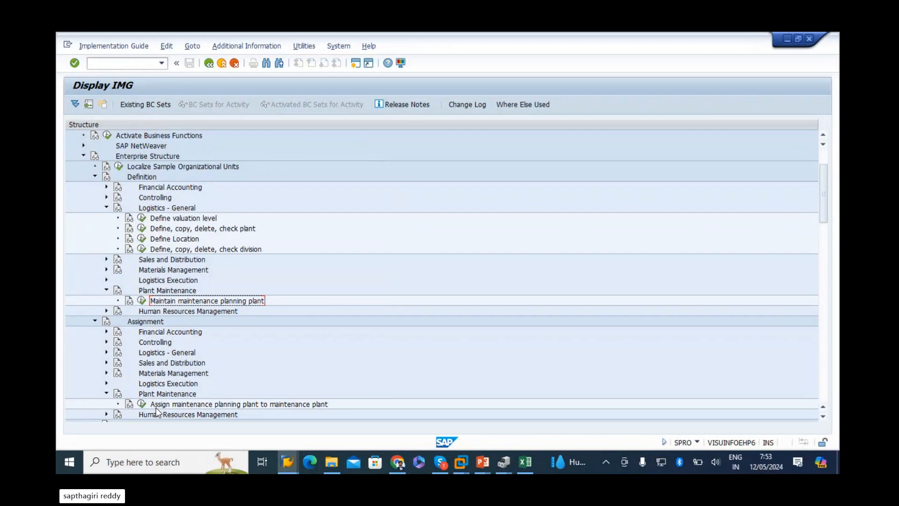
{"action": "left_click", "coordinate": [530, 461]}
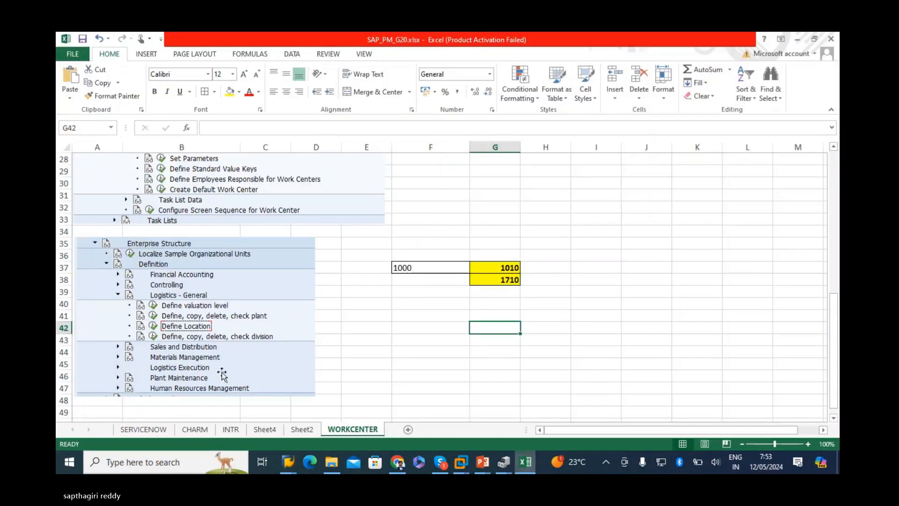
{"action": "left_click", "coordinate": [237, 432]}
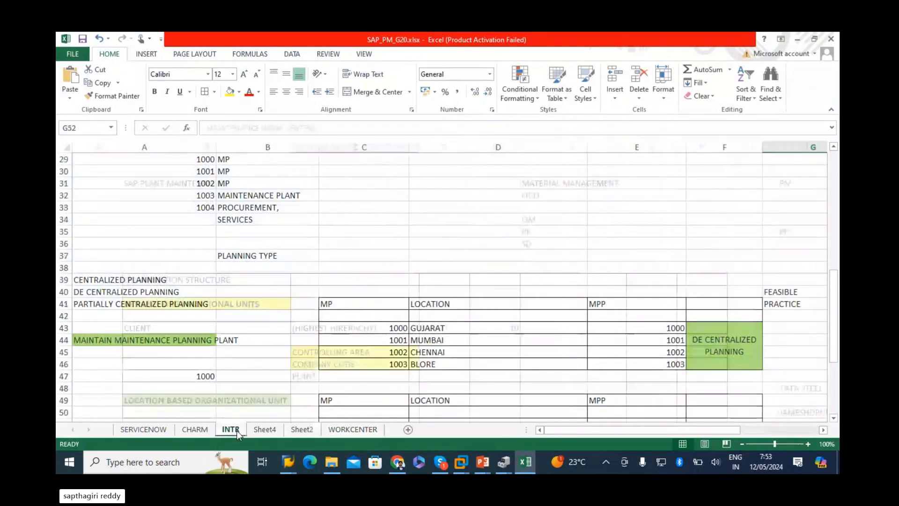
{"action": "scroll", "coordinate": [200, 331], "scroll_direction": "down", "scroll_amount": 5}
{"action": "left_click", "coordinate": [265, 430]}
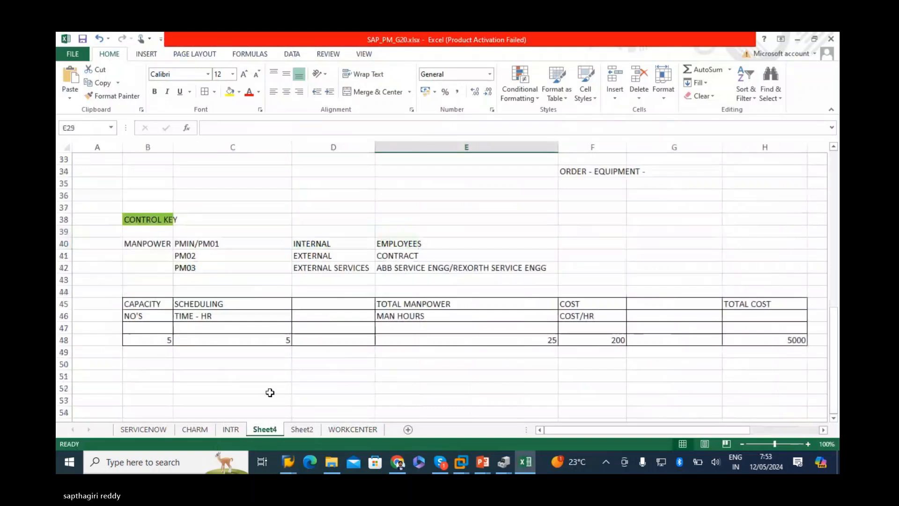
{"action": "scroll", "coordinate": [263, 353], "scroll_direction": "up", "scroll_amount": 11}
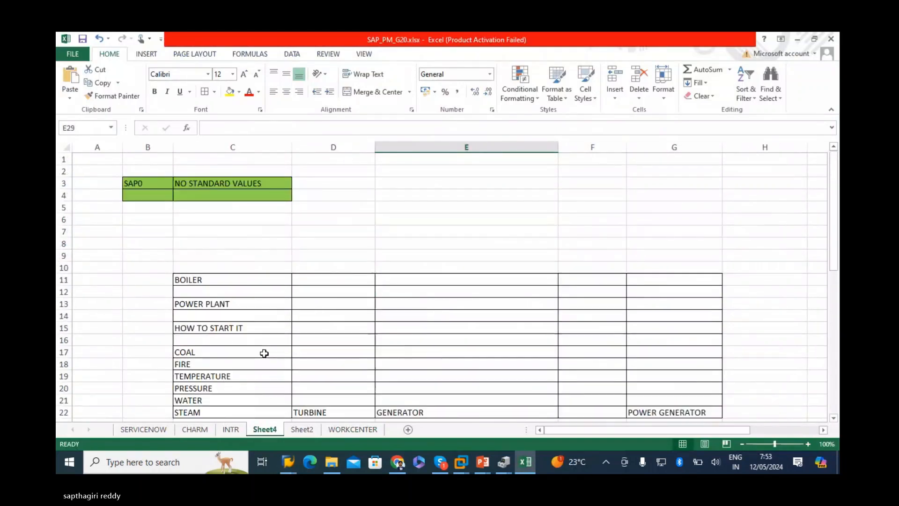
{"action": "scroll", "coordinate": [255, 364], "scroll_direction": "down", "scroll_amount": 11}
{"action": "left_click", "coordinate": [231, 430]}
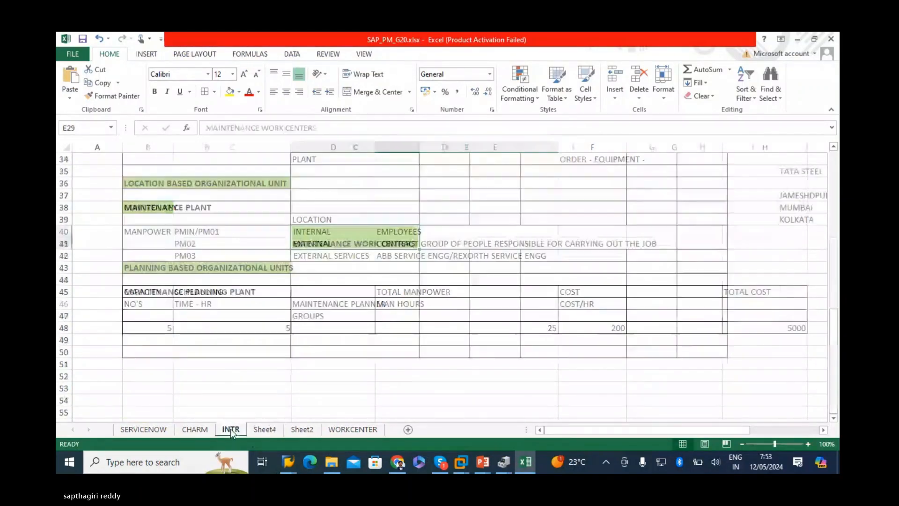
{"action": "left_click", "coordinate": [111, 279]}
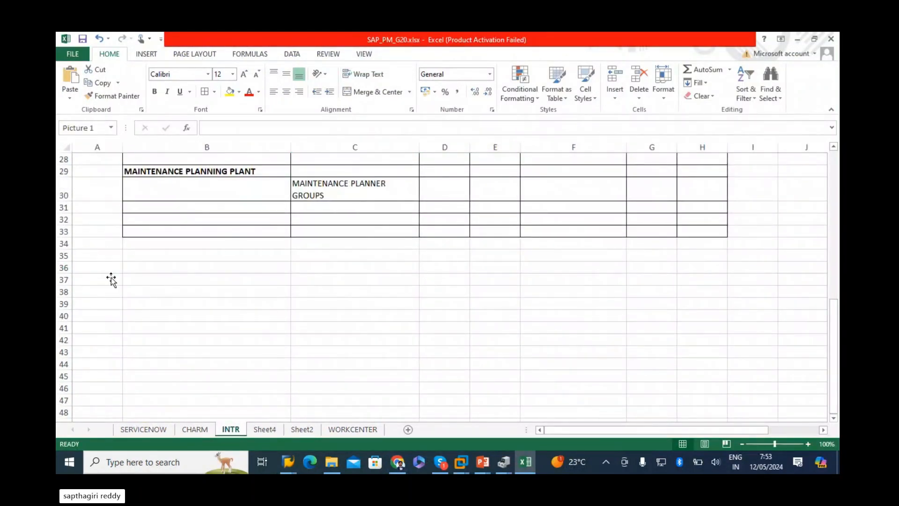
{"action": "scroll", "coordinate": [231, 310], "scroll_direction": "down", "scroll_amount": 4}
{"action": "left_click", "coordinate": [95, 400]}
Return to the SAP IMG, collapse Enterprise Structure and examine the Work Centers activities under Plant Maintenance and Customer Service
{"action": "key", "text": "alt+Tab"}
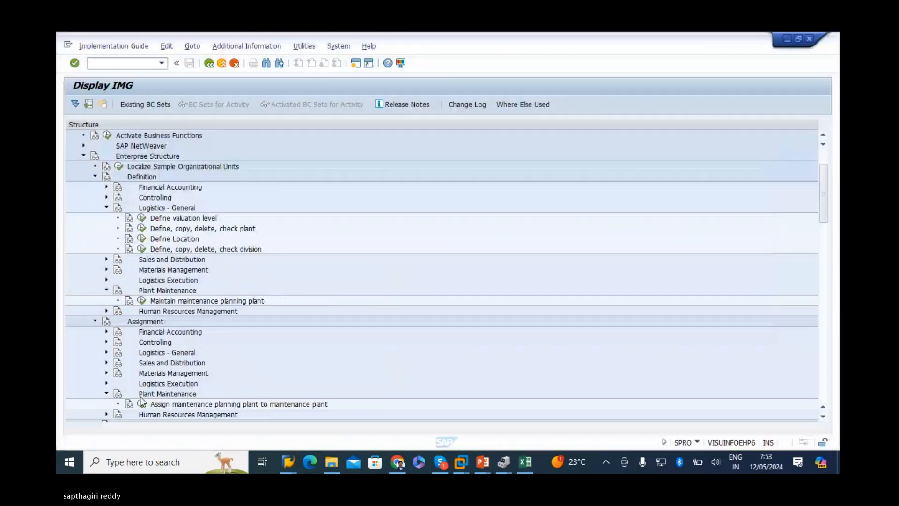
{"action": "left_click", "coordinate": [187, 301]}
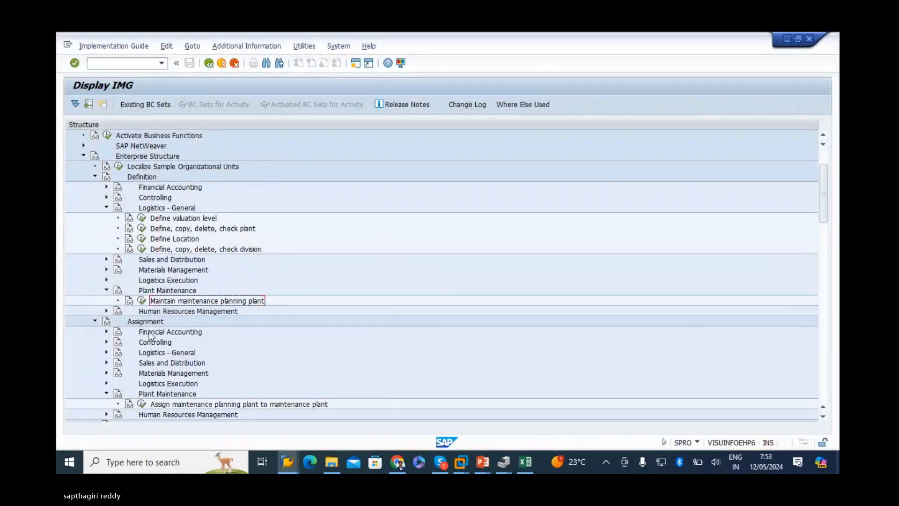
{"action": "scroll", "coordinate": [150, 335], "scroll_direction": "down", "scroll_amount": 4}
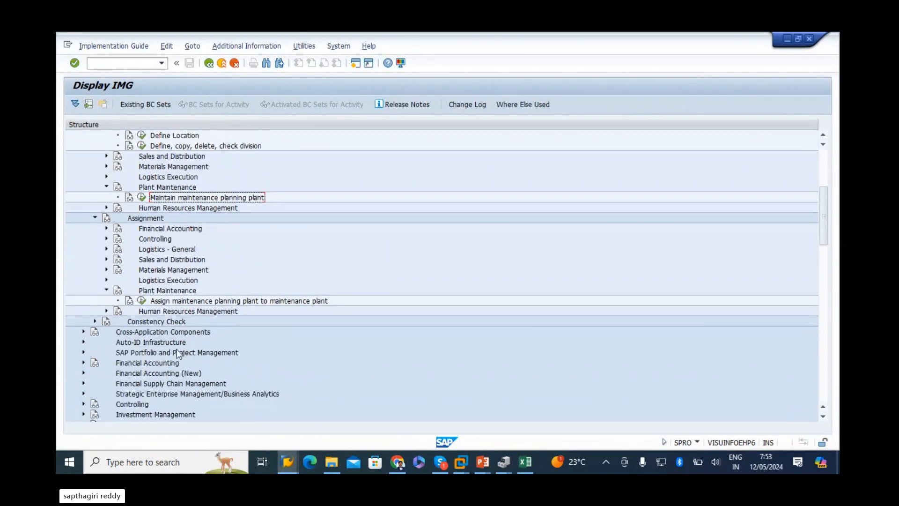
{"action": "scroll", "coordinate": [176, 352], "scroll_direction": "up", "scroll_amount": 8}
{"action": "left_click", "coordinate": [84, 187]}
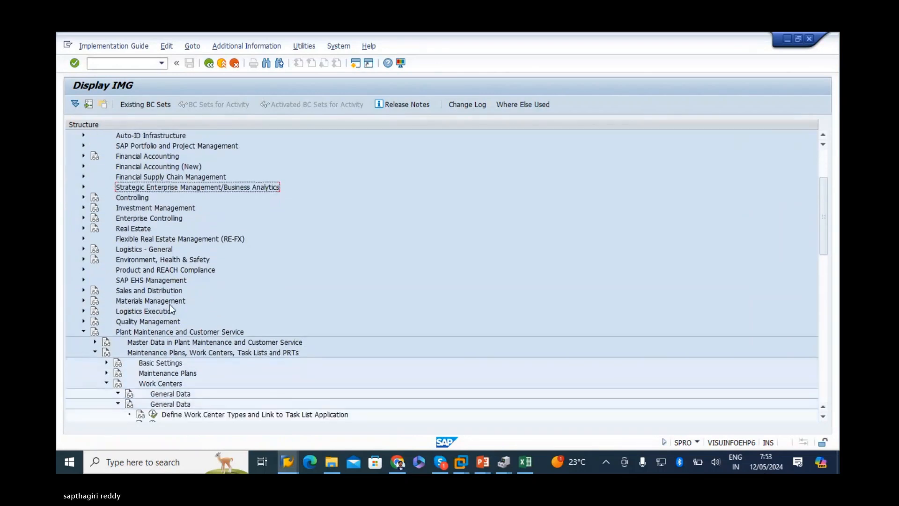
{"action": "scroll", "coordinate": [164, 309], "scroll_direction": "down", "scroll_amount": 3}
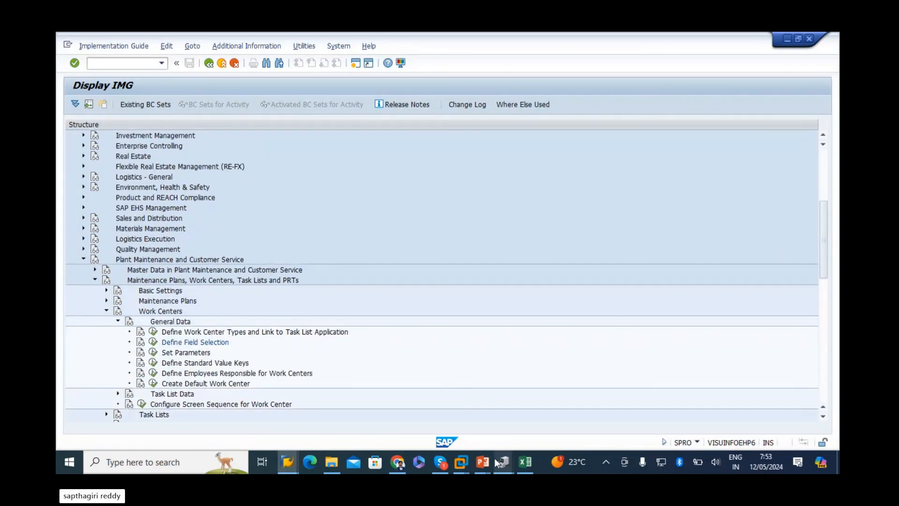
Examine the Maintenance Specific Organization slide in the PowerPoint presentation and return to SAP
{"action": "left_click", "coordinate": [482, 462]}
{"action": "left_click", "coordinate": [450, 415]}
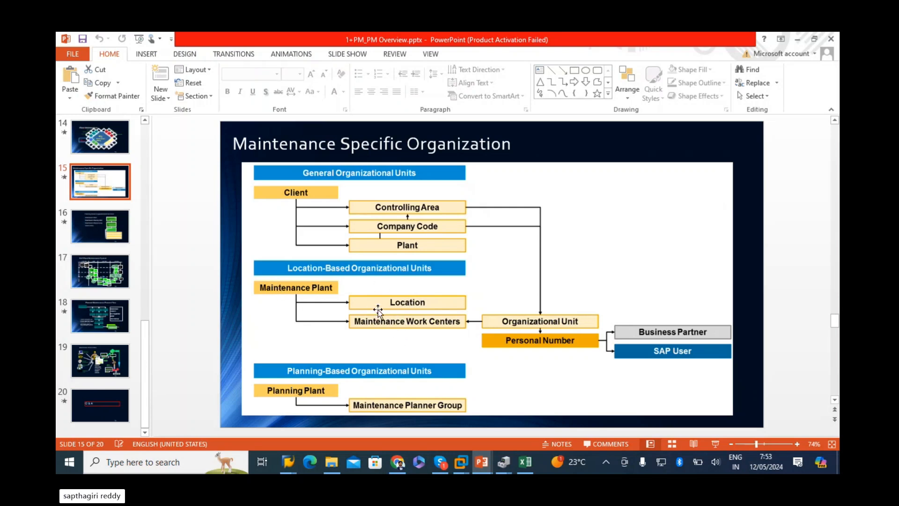
{"action": "key", "text": "alt+Tab"}
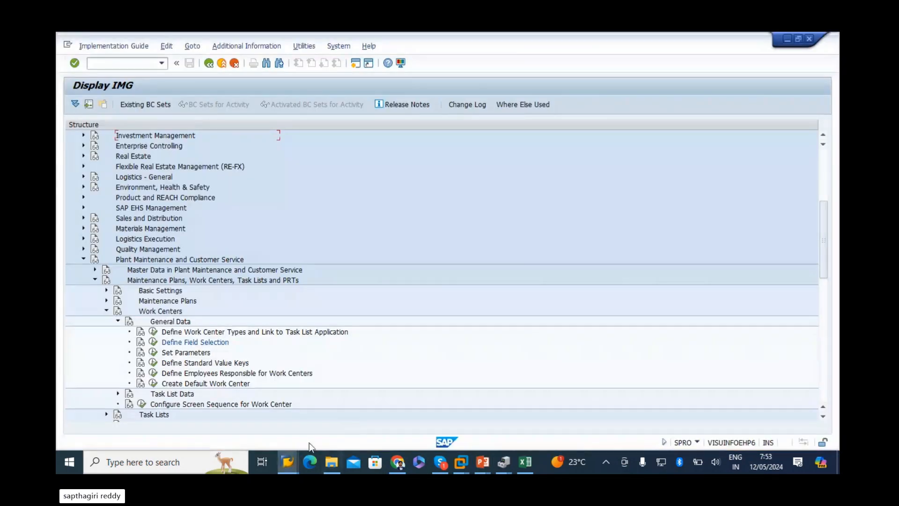
Open a new SAP session and start transaction CR01 to create a work center
{"action": "mouse_move", "coordinate": [287, 463]}
{"action": "left_click", "coordinate": [389, 412]}
{"action": "left_click", "coordinate": [356, 63]}
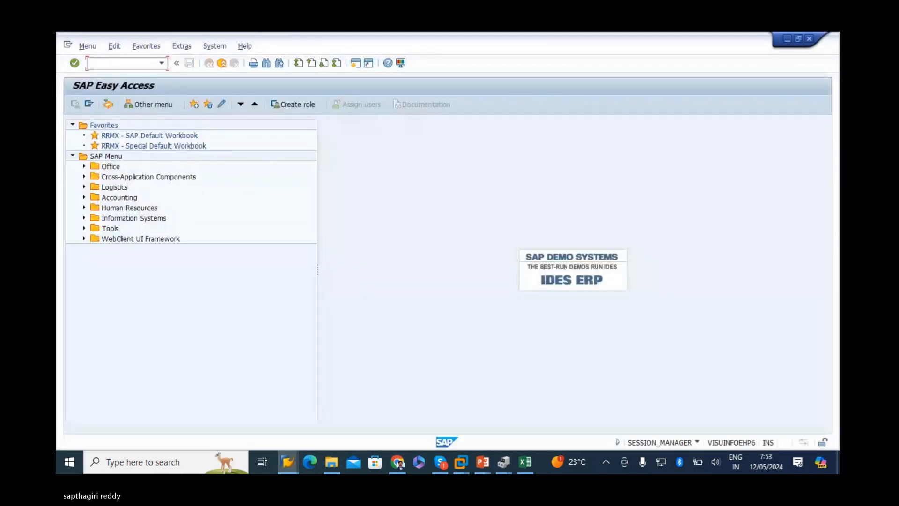
{"action": "type", "text": "cr01"}
{"action": "key", "text": "Return"}
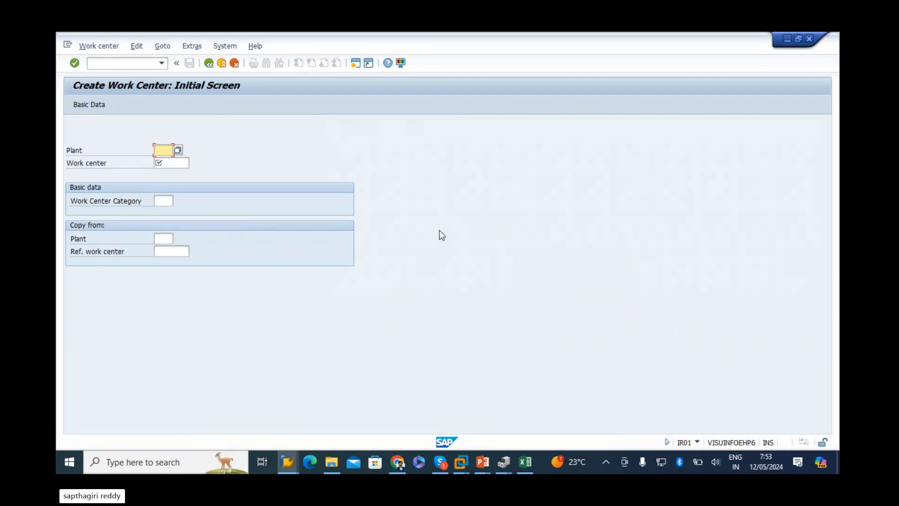
Enter plant 1000, work center RHDUME01 and work center category 0005, and proceed to its basic data
{"action": "left_click", "coordinate": [162, 162]}
{"action": "left_click", "coordinate": [178, 174]}
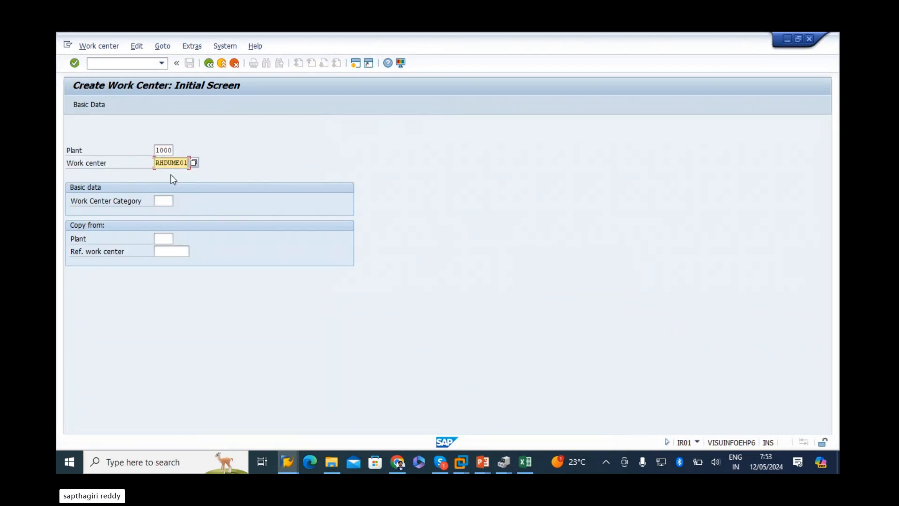
{"action": "left_click", "coordinate": [164, 200]}
{"action": "key", "text": "Return"}
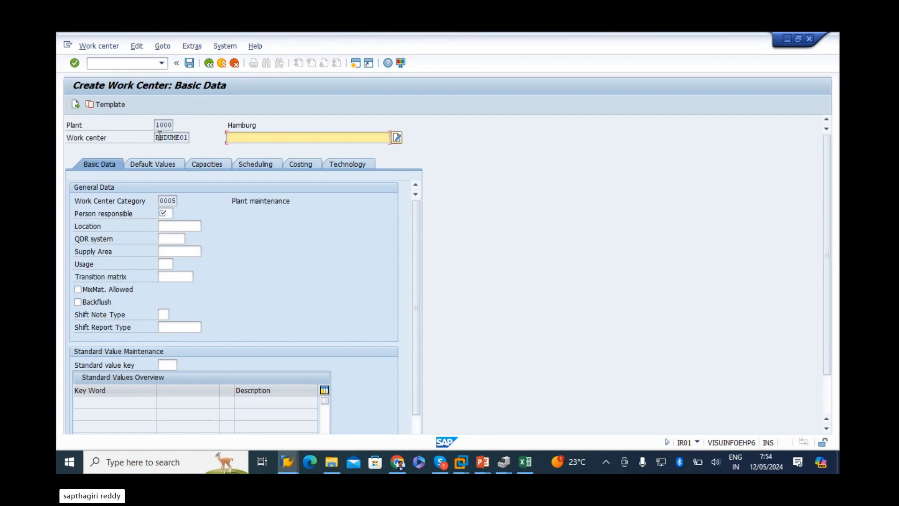
Examine the work center code's characters and compare them with the naming convention on Excel's WORKCENTER sheet
{"action": "left_click_drag", "start_coordinate": [155, 138], "coordinate": [167, 140]}
{"action": "left_click", "coordinate": [185, 137]}
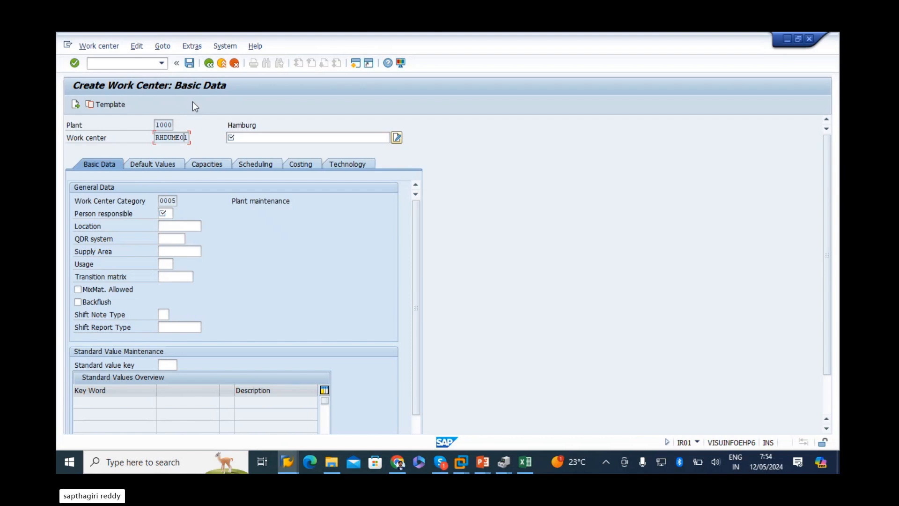
{"action": "left_click", "coordinate": [521, 462]}
{"action": "left_click", "coordinate": [263, 429]}
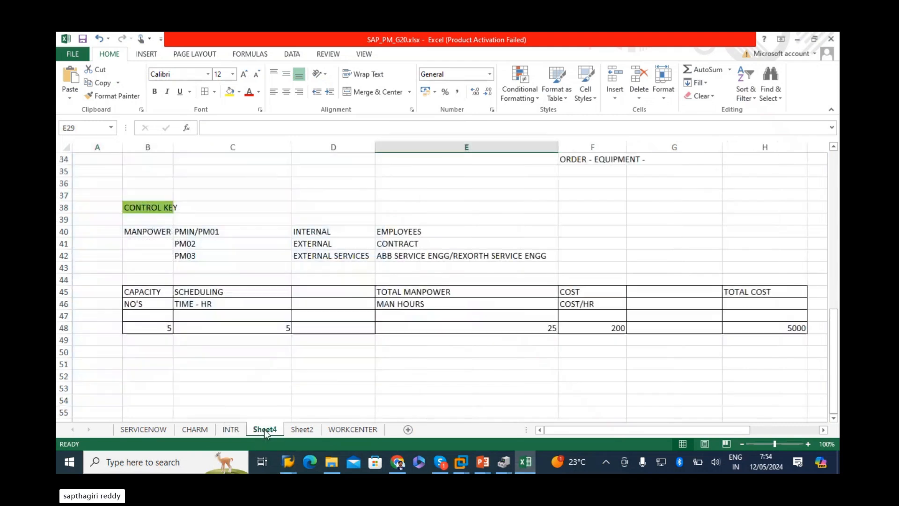
{"action": "scroll", "coordinate": [379, 362], "scroll_direction": "up", "scroll_amount": 11}
{"action": "scroll", "coordinate": [394, 357], "scroll_direction": "down", "scroll_amount": 15}
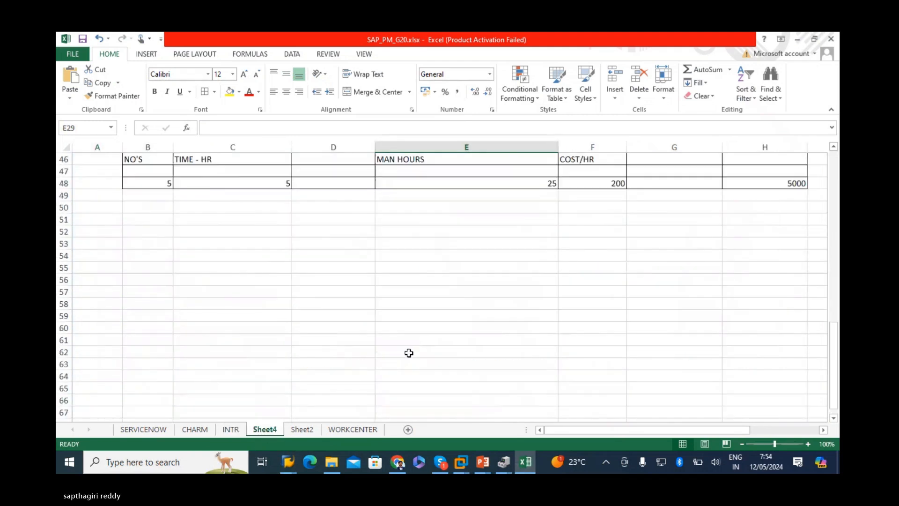
{"action": "left_click", "coordinate": [350, 430]}
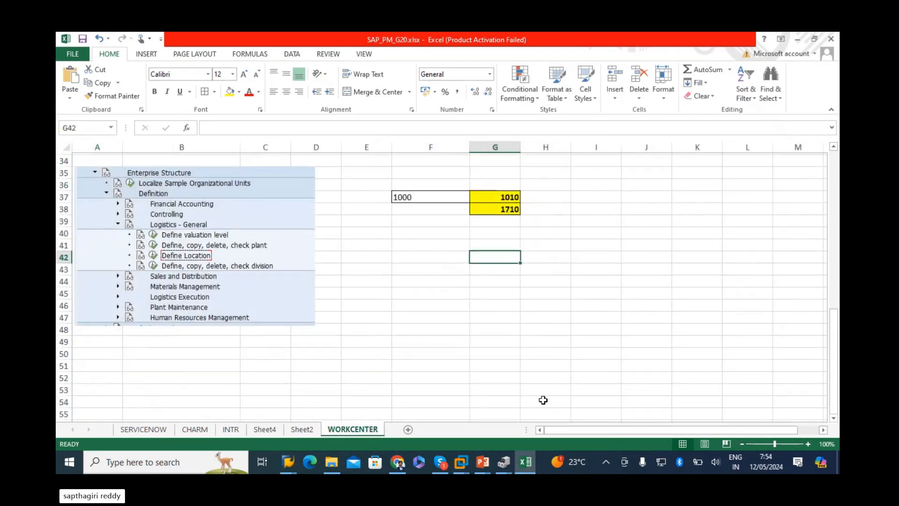
{"action": "scroll", "coordinate": [543, 400], "scroll_direction": "up", "scroll_amount": 11}
Add cell borders to the external assignment block B8:F13 on the WORKCENTER sheet
{"action": "left_click", "coordinate": [348, 268]}
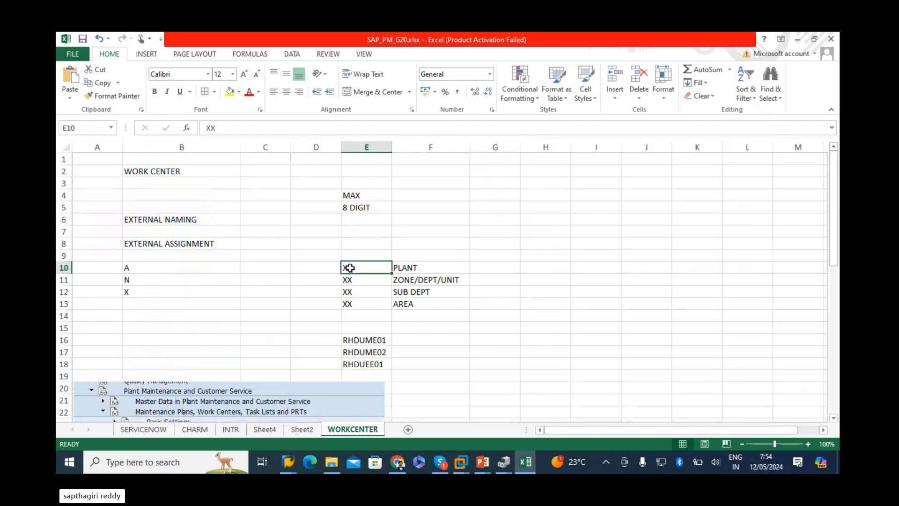
{"action": "left_click_drag", "start_coordinate": [136, 240], "coordinate": [433, 302]}
{"action": "left_click", "coordinate": [205, 91]}
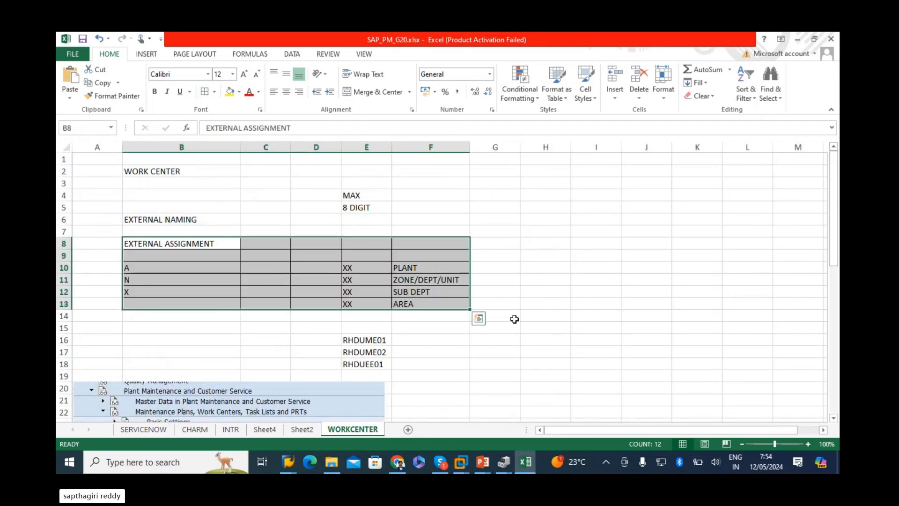
{"action": "left_click", "coordinate": [543, 328]}
Examine the XX code segments for plant, zone/dept/unit and sub dept in the external assignment table
{"action": "left_click", "coordinate": [348, 266]}
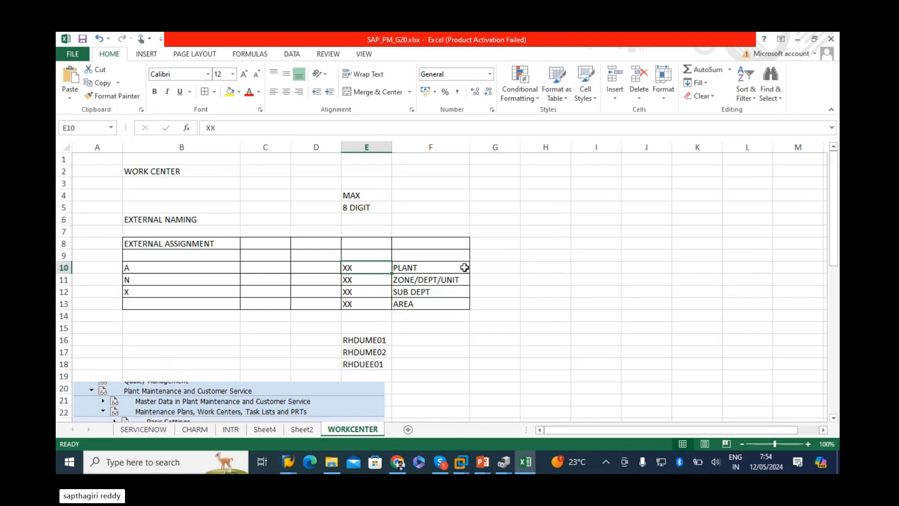
{"action": "left_click", "coordinate": [485, 268]}
{"action": "left_click", "coordinate": [407, 266]}
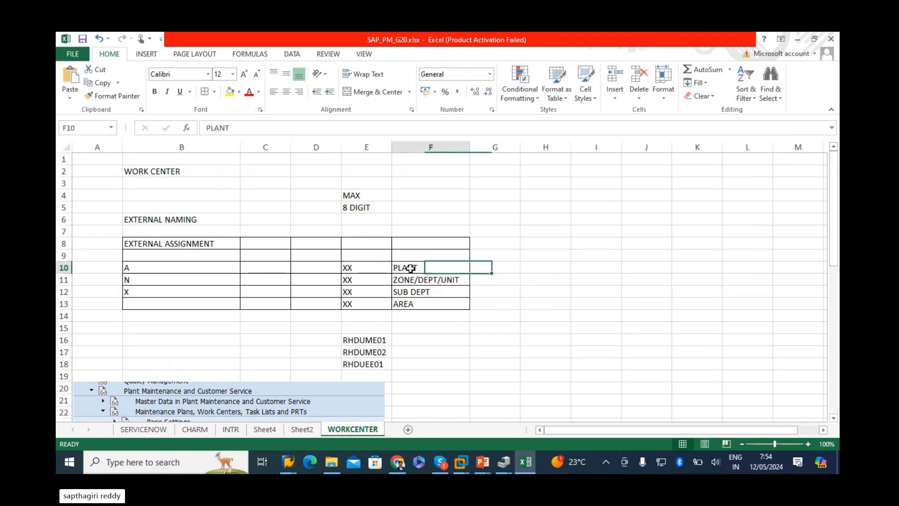
{"action": "left_click", "coordinate": [453, 278]}
{"action": "left_click", "coordinate": [510, 283]}
{"action": "left_click", "coordinate": [426, 289]}
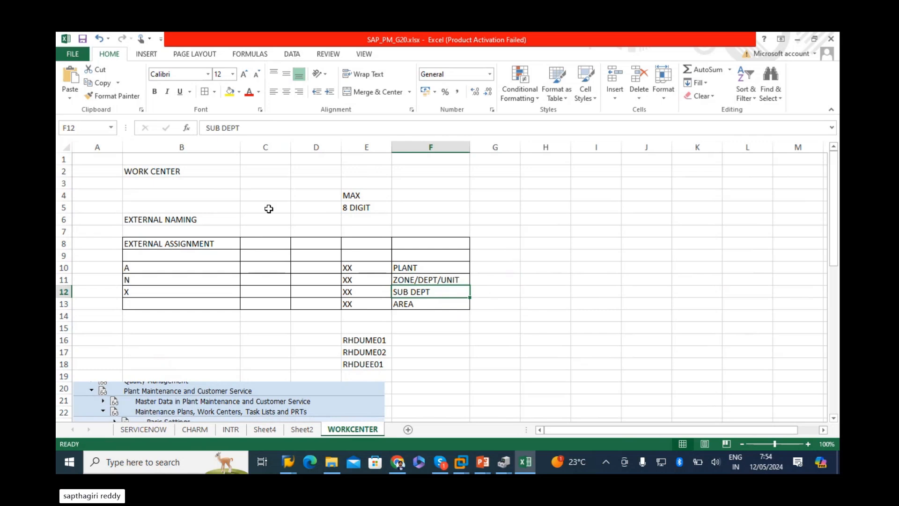
Make the example work center codes RHDUME01, RHDUME02 and RHDUEE01 in E16:E18 bold
{"action": "left_click_drag", "start_coordinate": [379, 339], "coordinate": [377, 363]}
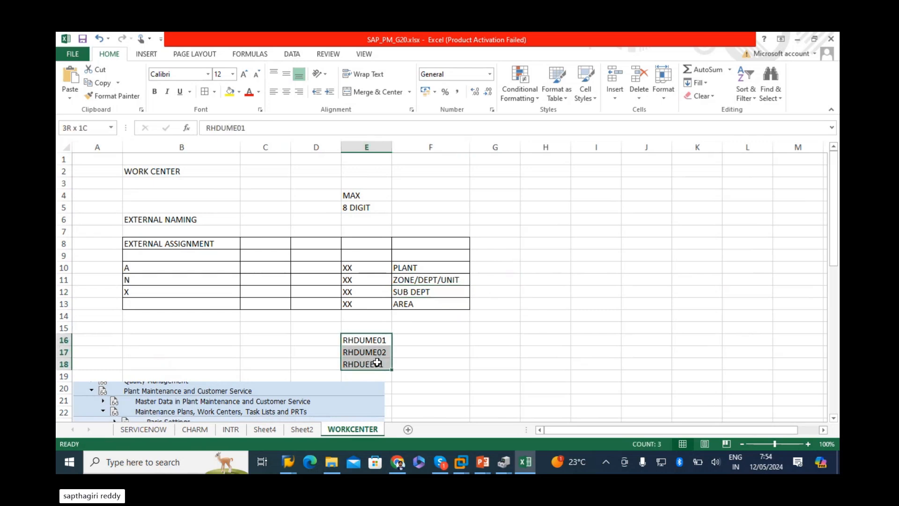
{"action": "left_click", "coordinate": [155, 91]}
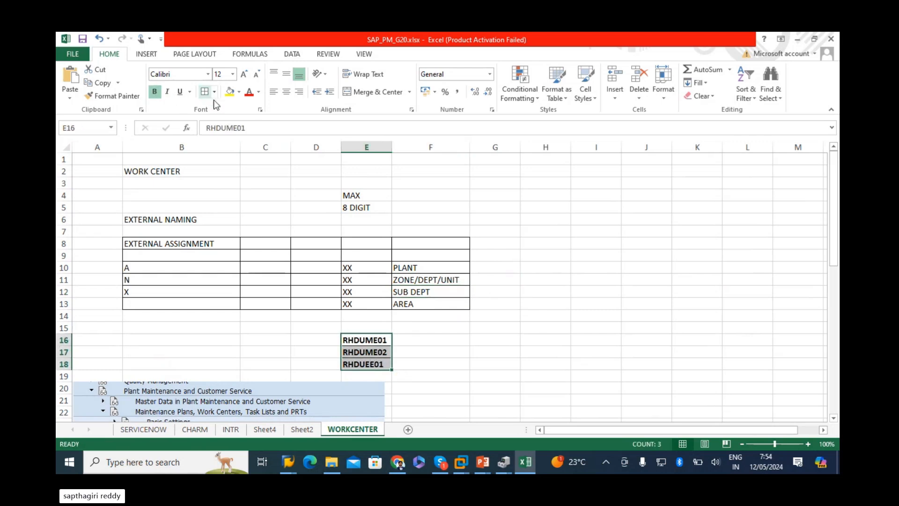
Switch back to the SAP work center RHDUME01 and set its person responsible to 41
{"action": "left_click", "coordinate": [678, 281]}
{"action": "key", "text": "alt+Tab"}
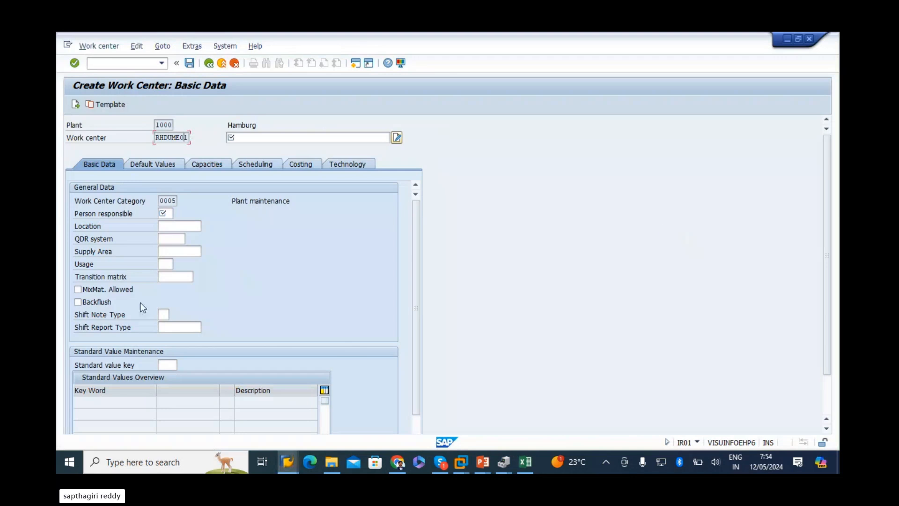
{"action": "left_click", "coordinate": [167, 213]}
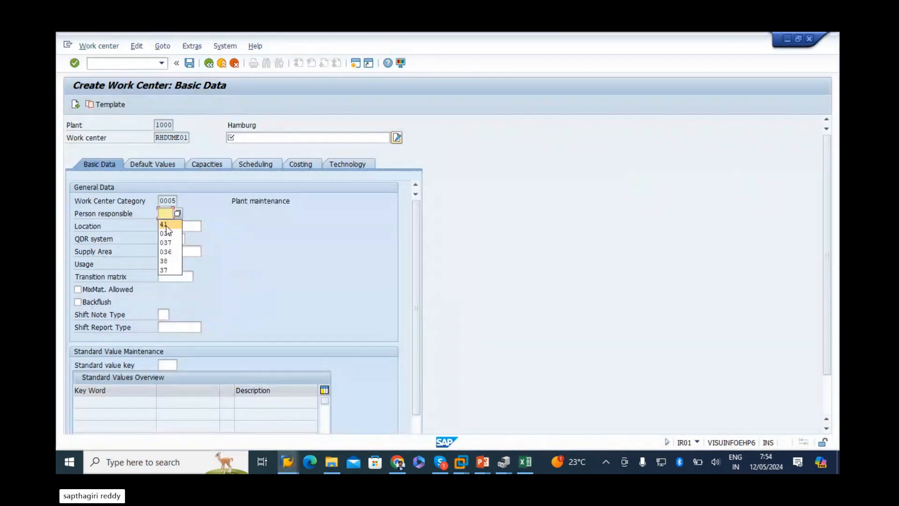
{"action": "left_click", "coordinate": [168, 226]}
{"action": "left_click", "coordinate": [171, 226]}
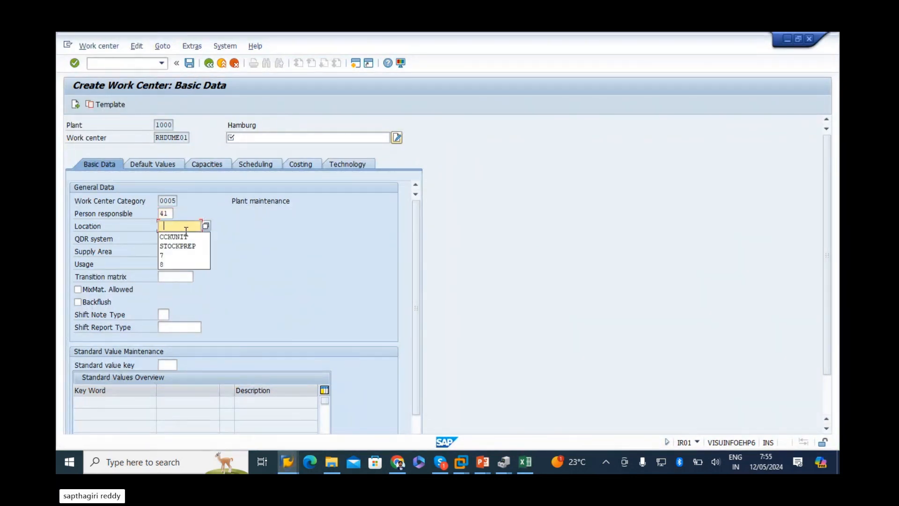
{"action": "left_click", "coordinate": [280, 239]}
Open Define Location under Enterprise Structure, Logistics - General in the Display IMG session and position the list at plant 1000
{"action": "mouse_move", "coordinate": [281, 457]}
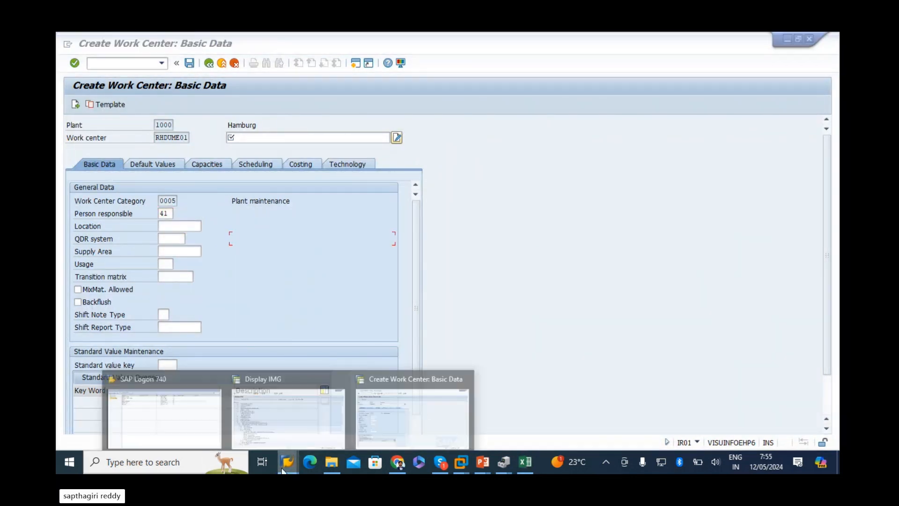
{"action": "left_click", "coordinate": [294, 426]}
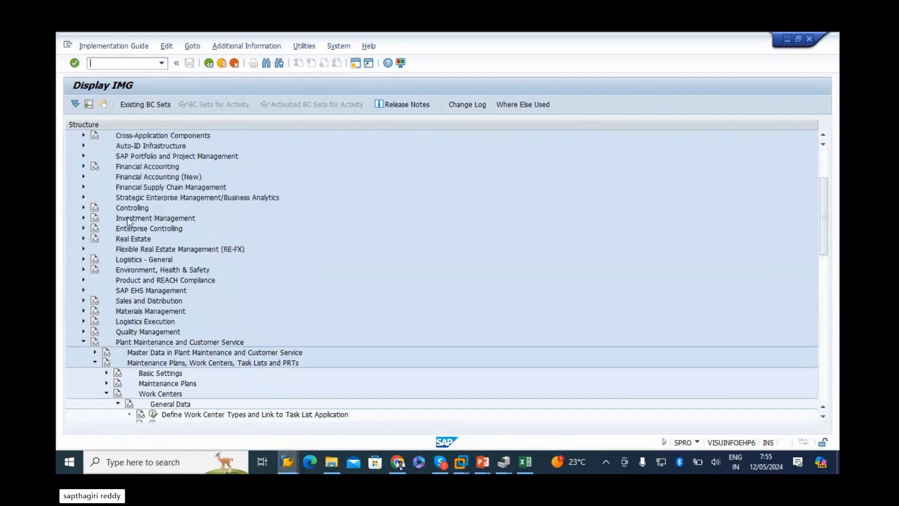
{"action": "left_click", "coordinate": [117, 231]}
{"action": "scroll", "coordinate": [128, 210], "scroll_direction": "up", "scroll_amount": 3}
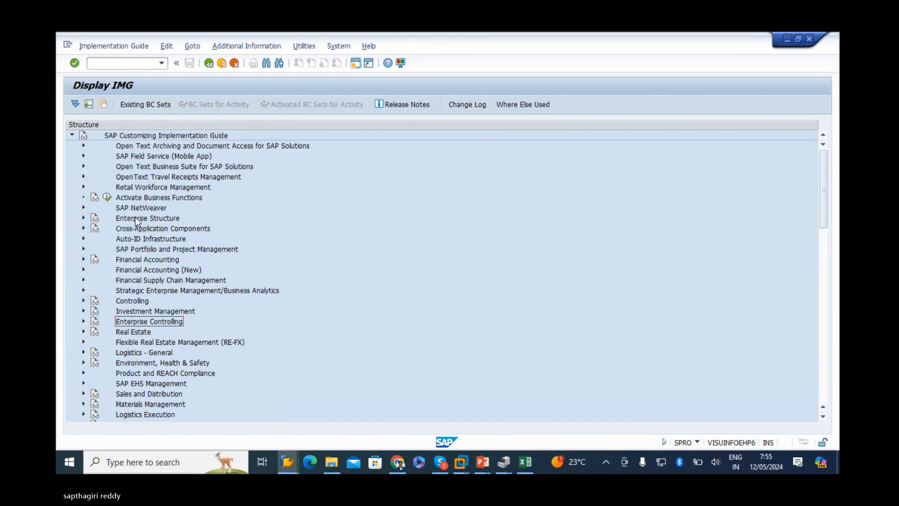
{"action": "left_click", "coordinate": [83, 218]}
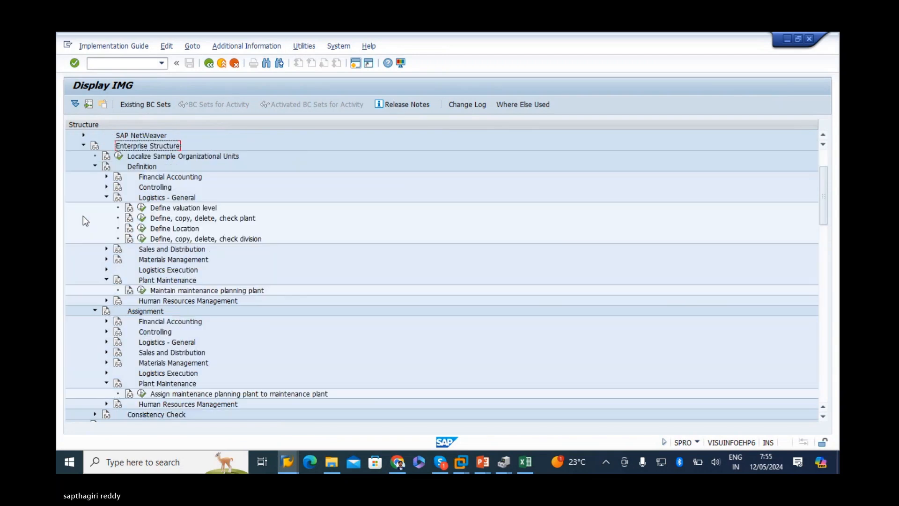
{"action": "double_click", "coordinate": [162, 229]}
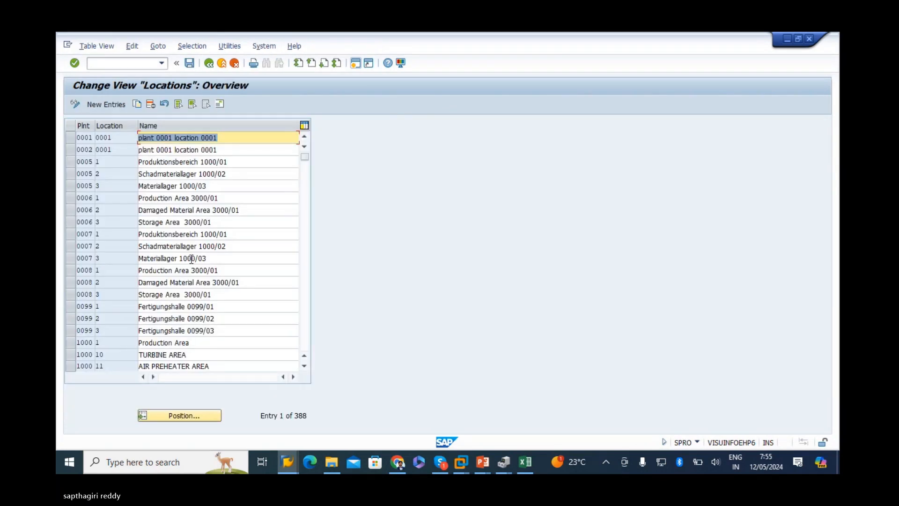
{"action": "left_click", "coordinate": [186, 416]}
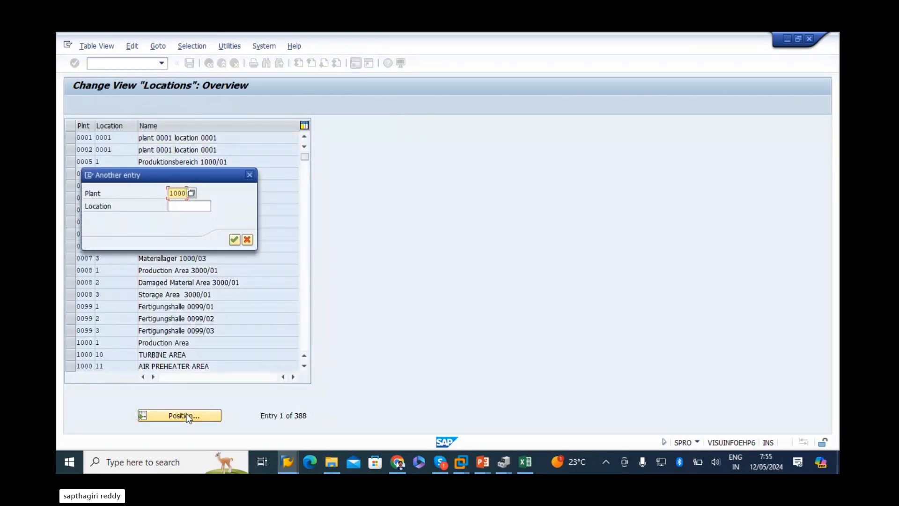
{"action": "key", "text": "Return"}
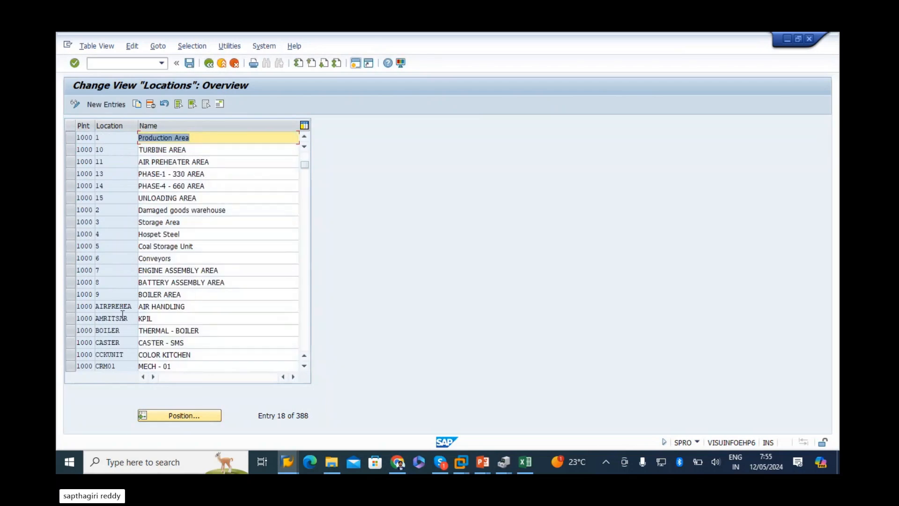
Add a new location RMHS-TS for plant 1000 with the name RAW MATERIAL HANDLING SYSTEM
{"action": "left_click", "coordinate": [105, 104]}
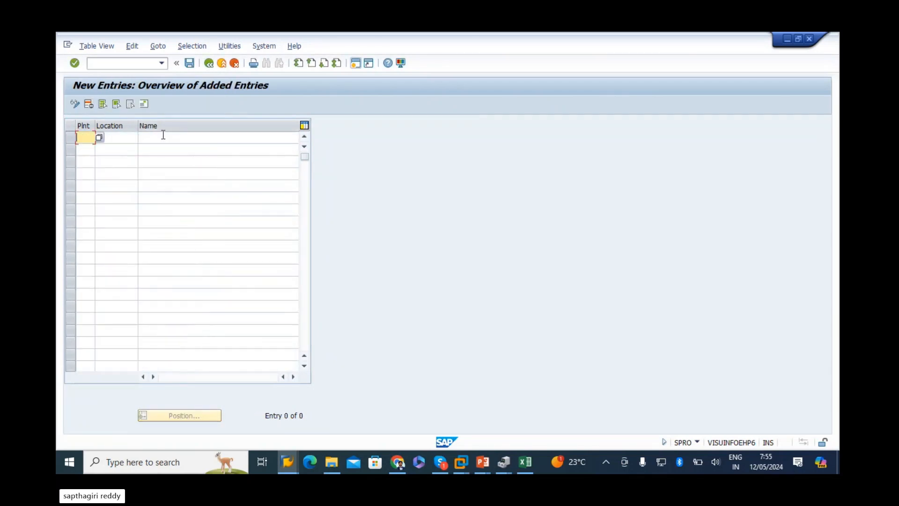
{"action": "type", "text": "1000"}
{"action": "key", "text": "Tab"}
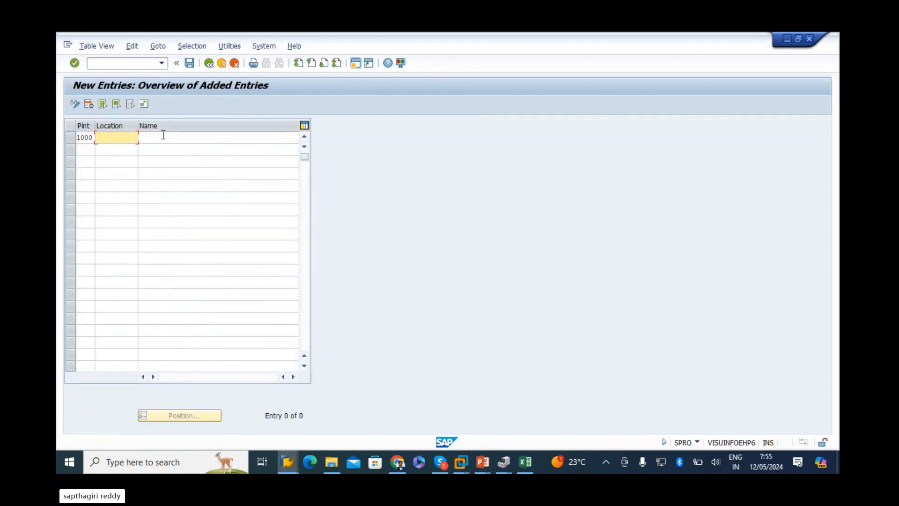
{"action": "type", "text": "RMH"}
{"action": "left_click", "coordinate": [106, 150]}
{"action": "left_click", "coordinate": [179, 138]}
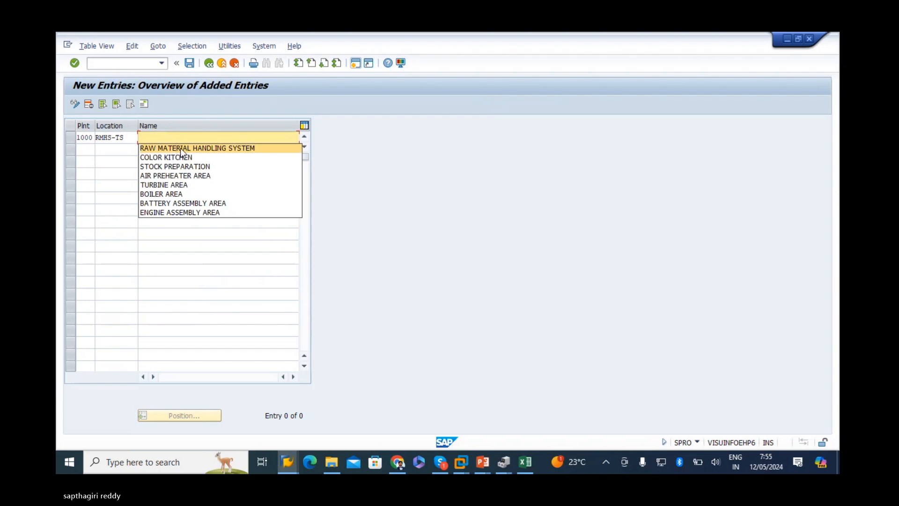
{"action": "left_click", "coordinate": [181, 148]}
Save the location and fill in its address with title Company, name TATA STEEL, search term RMHS and the country
{"action": "left_click", "coordinate": [187, 64]}
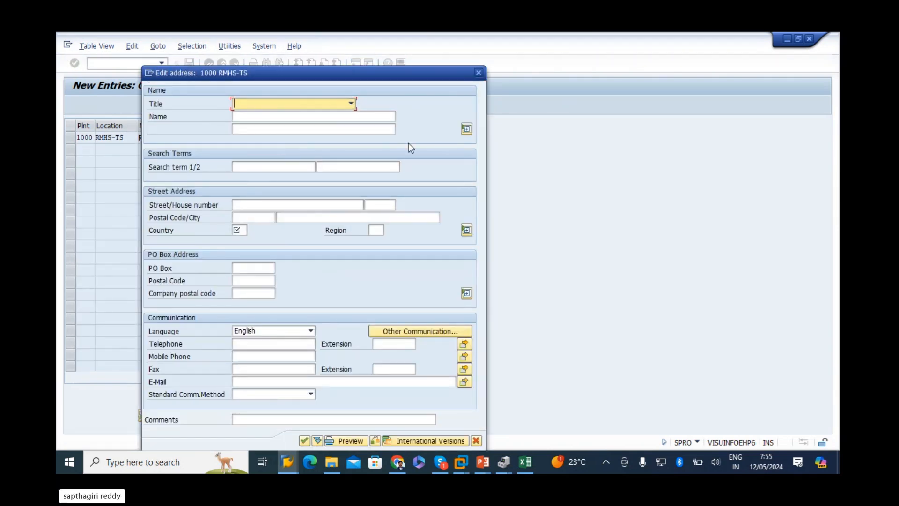
{"action": "left_click", "coordinate": [275, 106]}
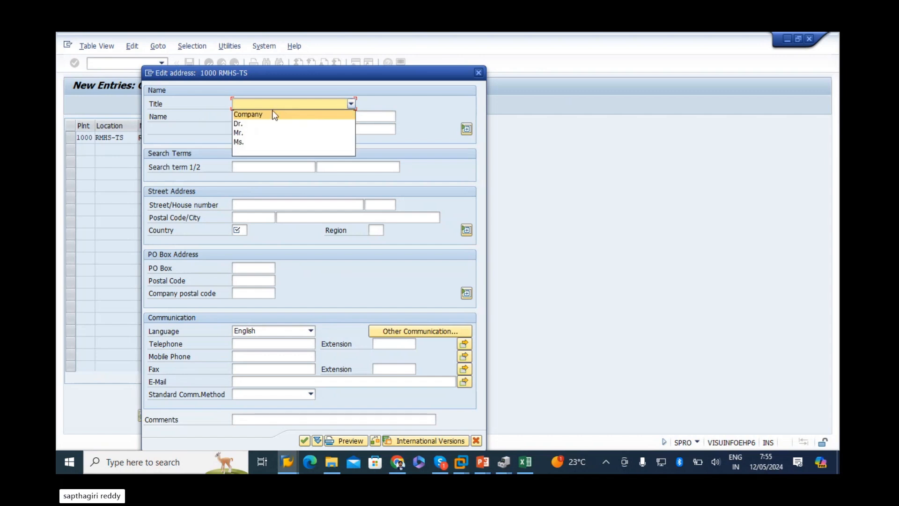
{"action": "left_click", "coordinate": [275, 113]}
{"action": "left_click", "coordinate": [257, 116]}
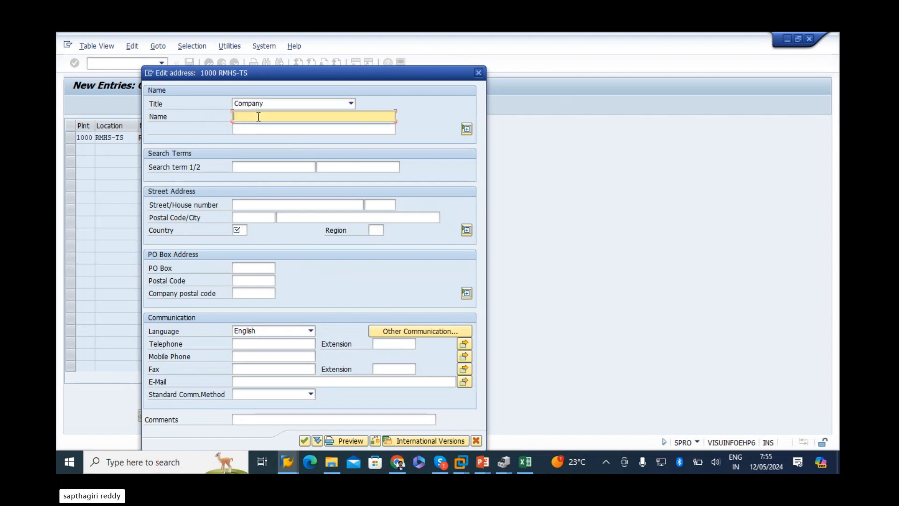
{"action": "type", "text": "TATA STEEL"}
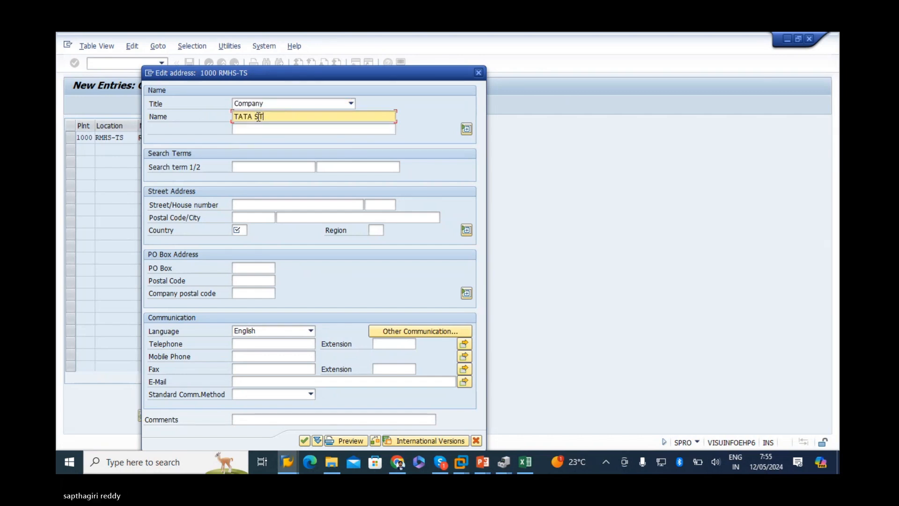
{"action": "key", "text": "Tab"}
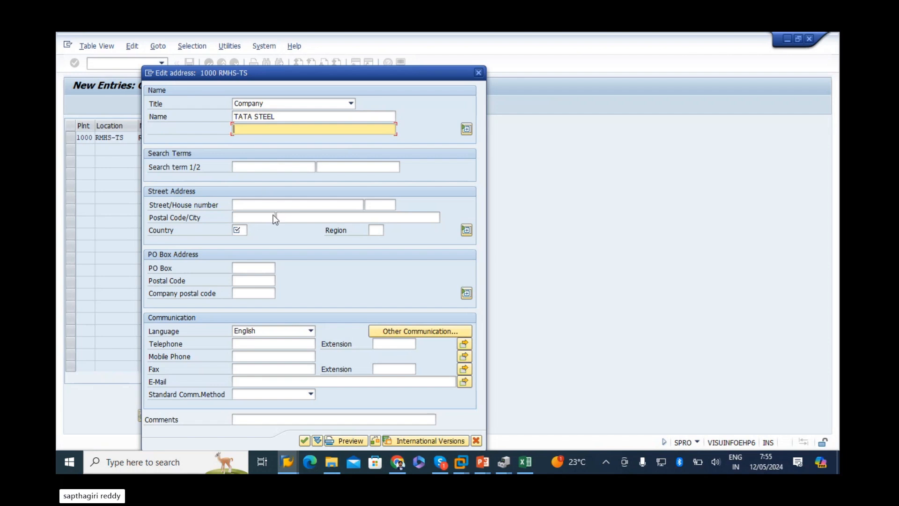
{"action": "key", "text": "Tab"}
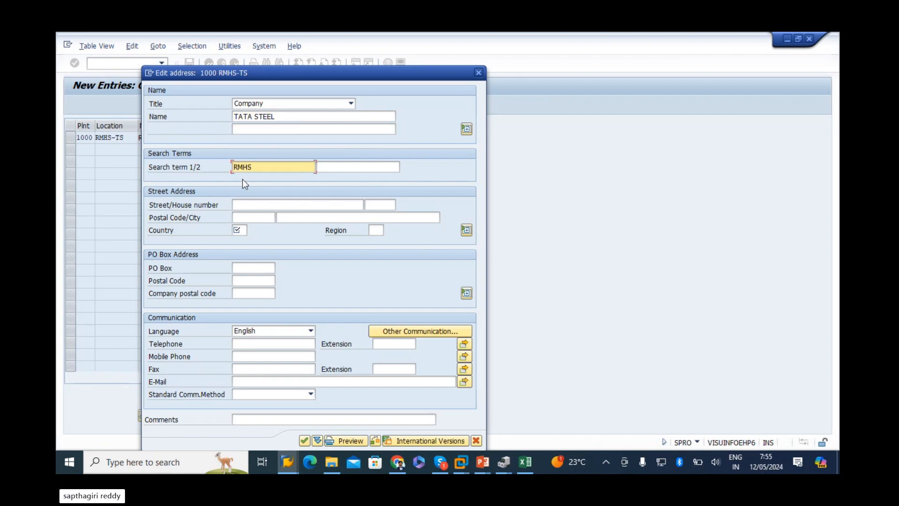
{"action": "left_click", "coordinate": [241, 230]}
{"action": "left_click", "coordinate": [241, 240]}
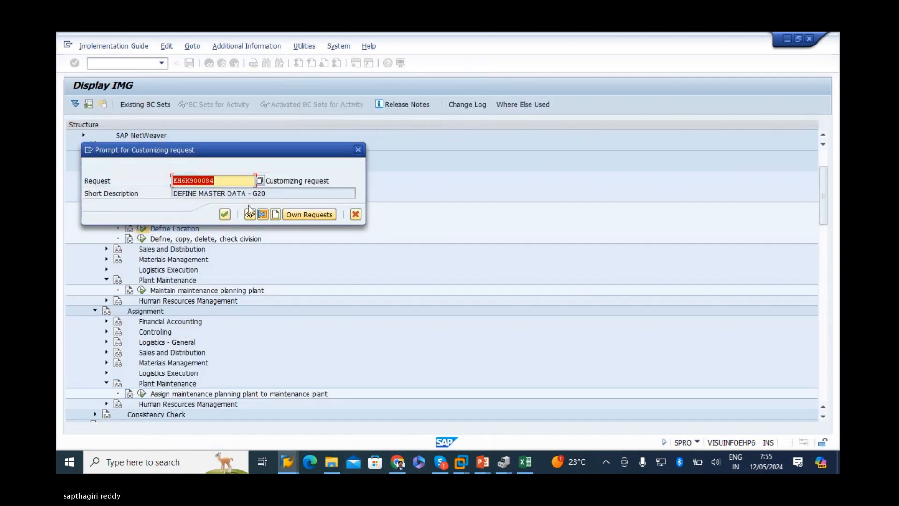
Record the new location in the customizing request DEFINE MASTER DATA - G20 and return to the implementation guide
{"action": "key", "text": "Tab"}
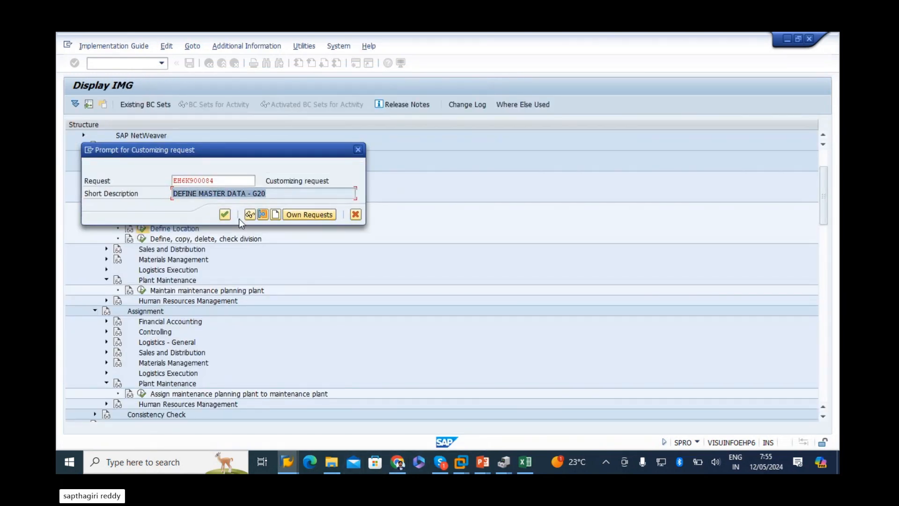
{"action": "left_click", "coordinate": [225, 216]}
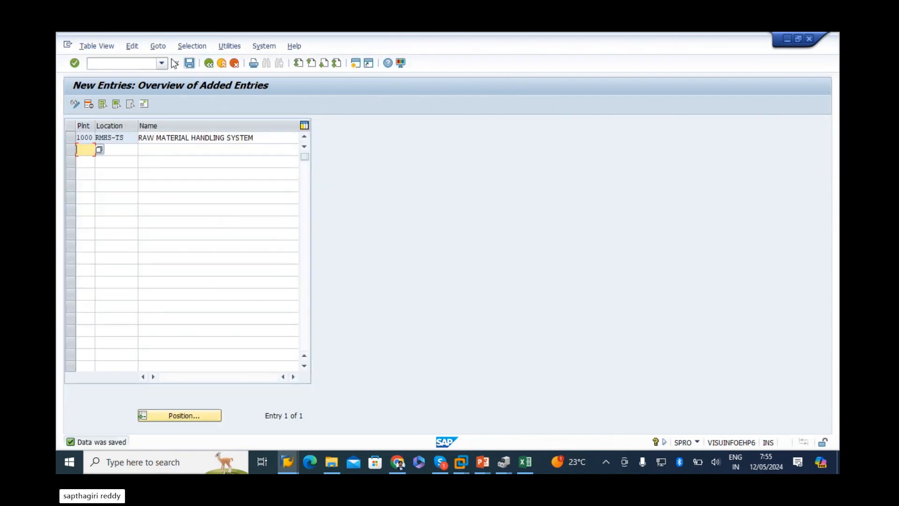
{"action": "left_click", "coordinate": [209, 64]}
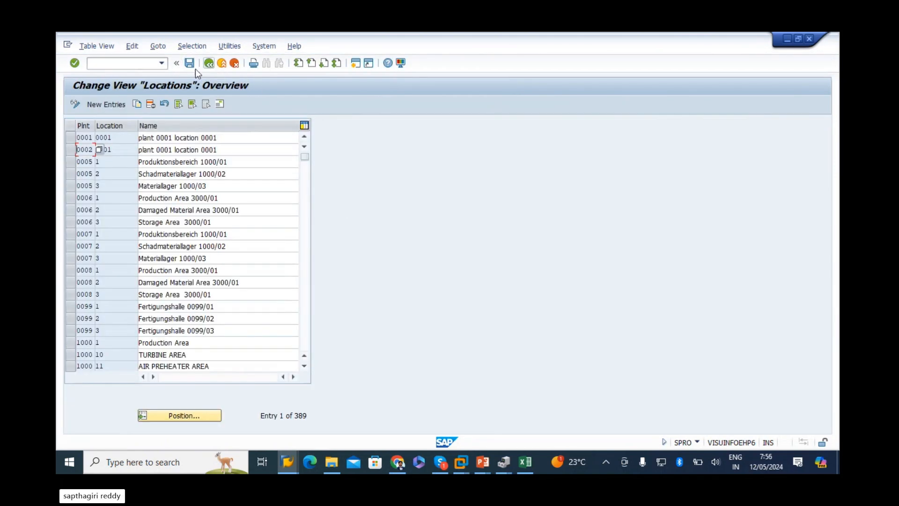
{"action": "left_click", "coordinate": [209, 64]}
Return to the Create Work Center session and set the work center's location to RMHS-TS
{"action": "left_click", "coordinate": [283, 464]}
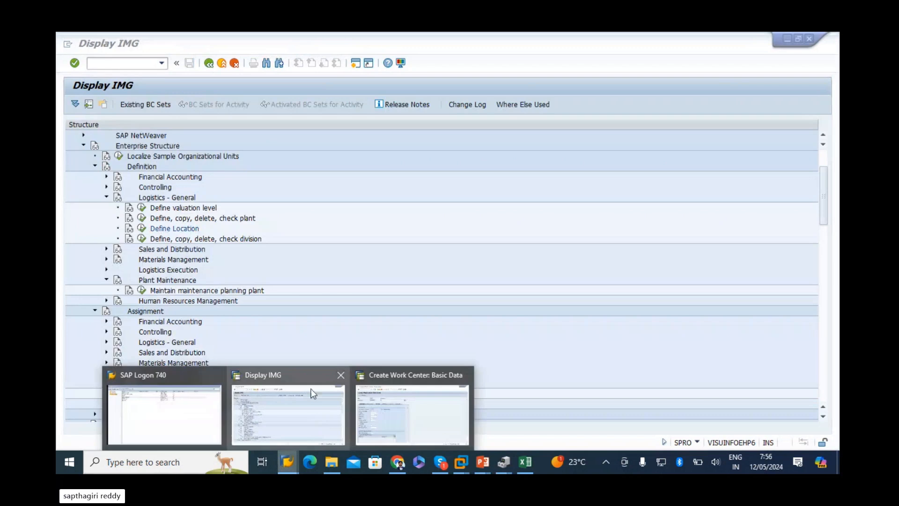
{"action": "left_click", "coordinate": [429, 419]}
{"action": "left_click", "coordinate": [183, 228]}
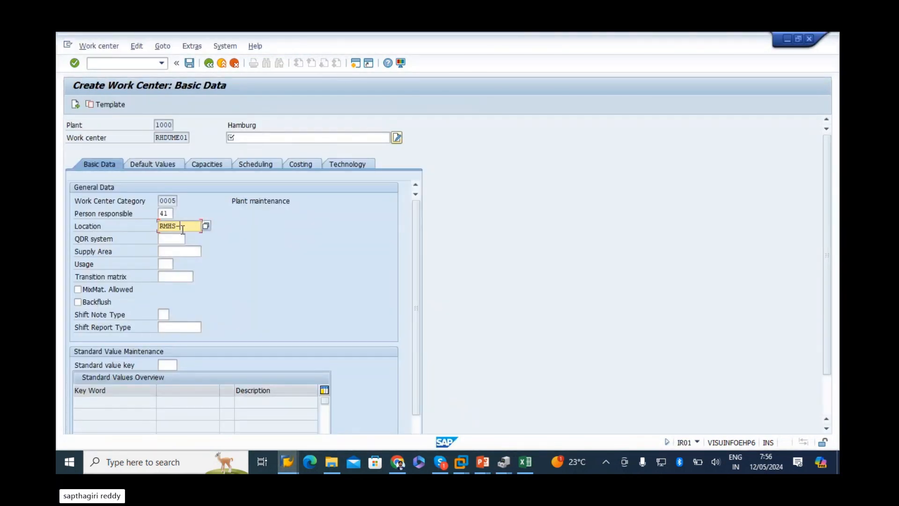
{"action": "key", "text": "Return"}
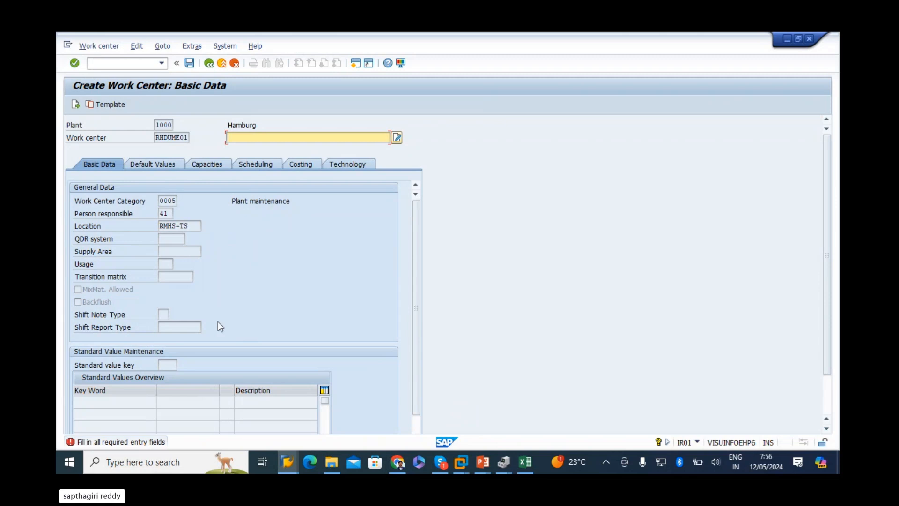
Enter RAW MAT HNDL MECH TEAM - 01 as the description of work center RHDUME01
{"action": "left_click", "coordinate": [196, 229]}
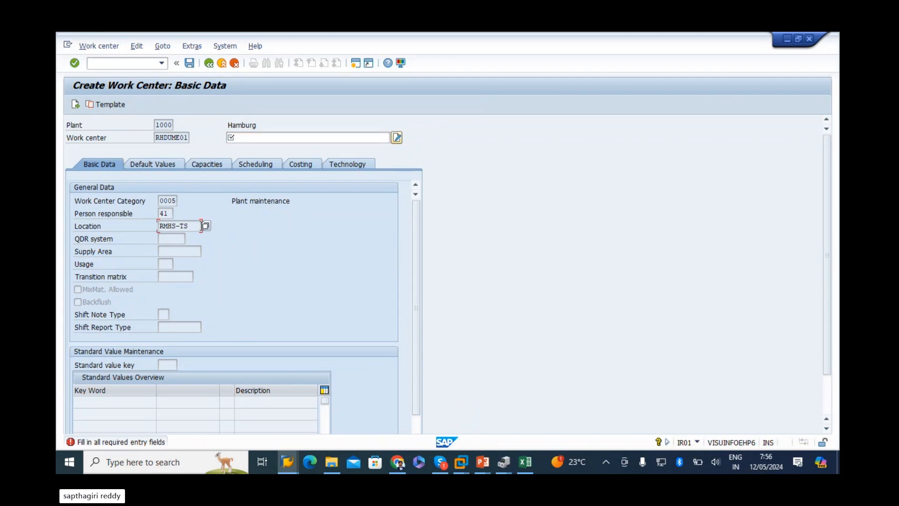
{"action": "left_click", "coordinate": [248, 137]}
{"action": "left_click", "coordinate": [248, 147]}
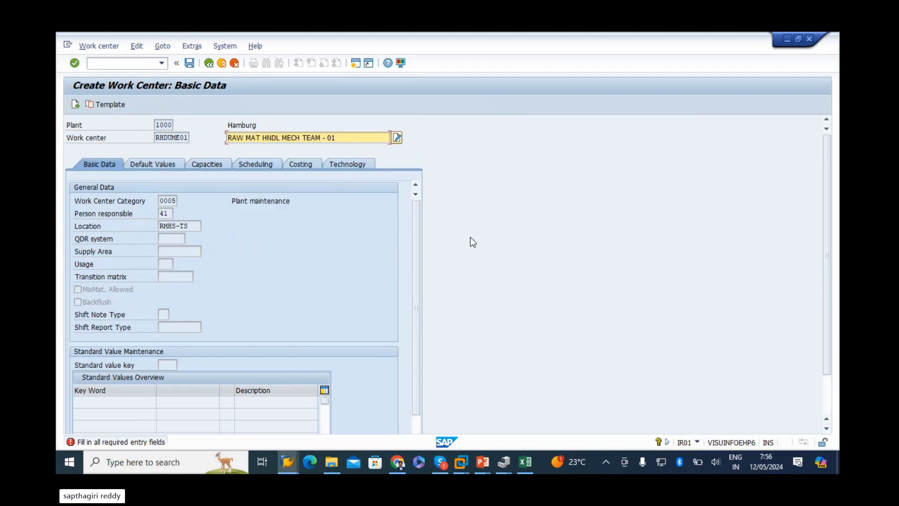
{"action": "key", "text": "Return"}
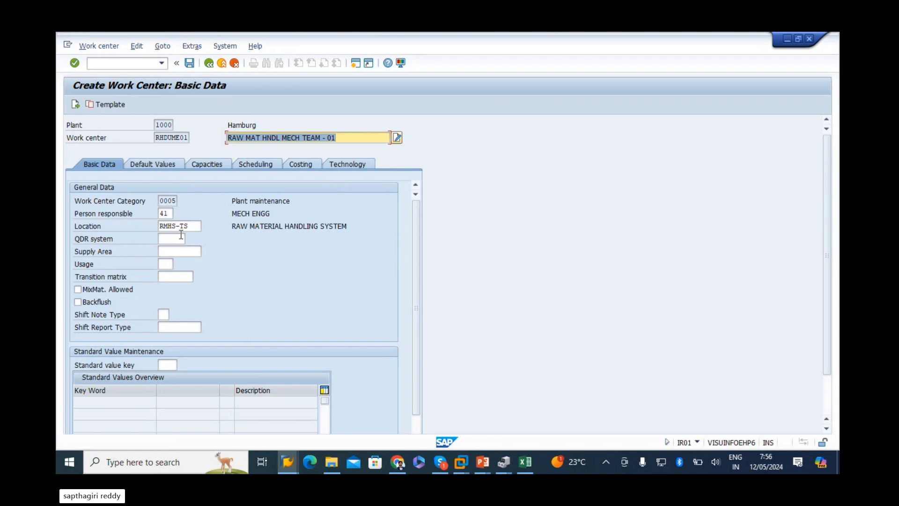
Set the work center's task list usage to 004, Only maintenance task lists
{"action": "left_click", "coordinate": [179, 251]}
{"action": "left_click", "coordinate": [167, 265]}
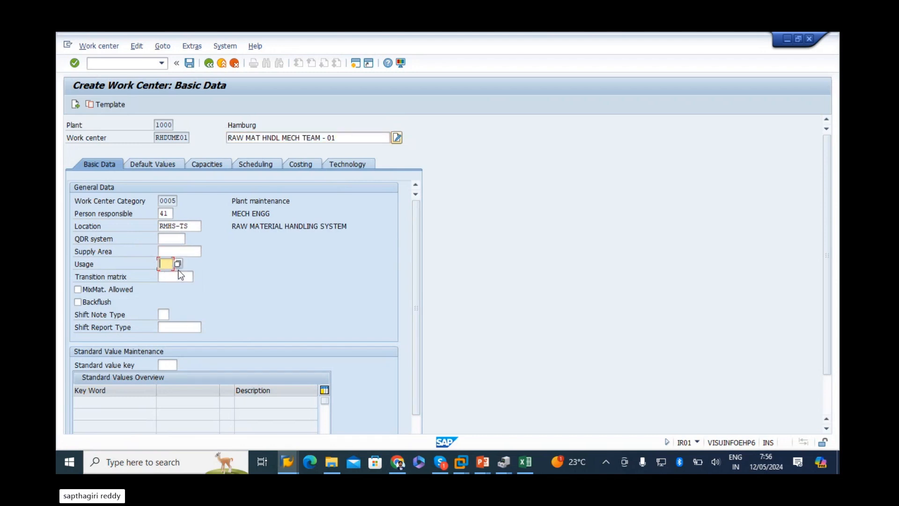
{"action": "left_click", "coordinate": [178, 264]}
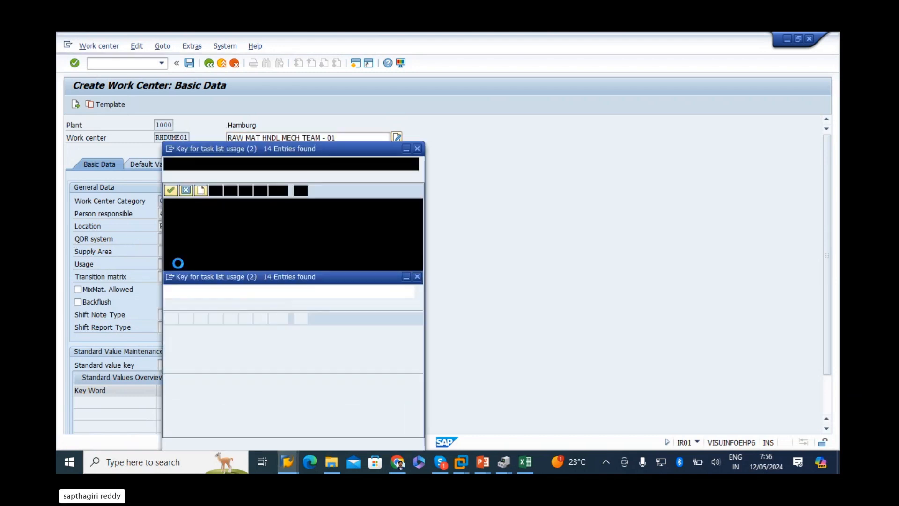
{"action": "left_click", "coordinate": [198, 260]}
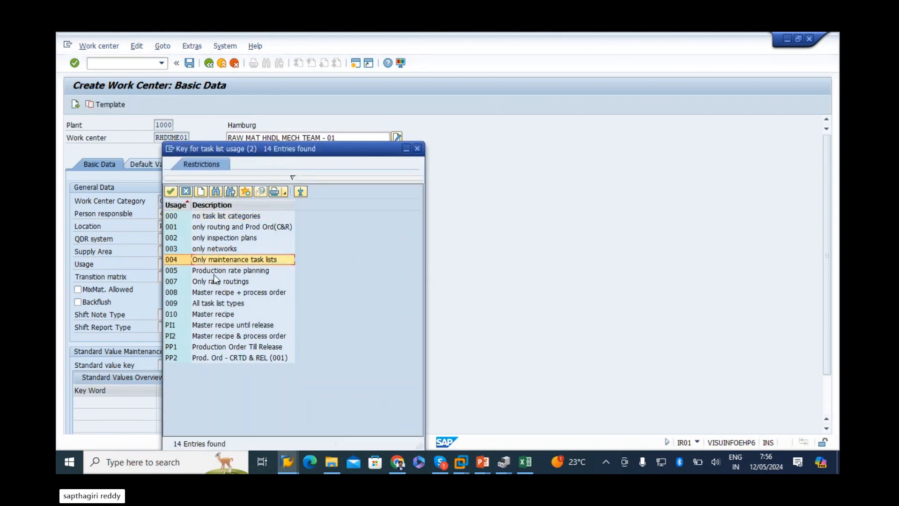
{"action": "double_click", "coordinate": [230, 263]}
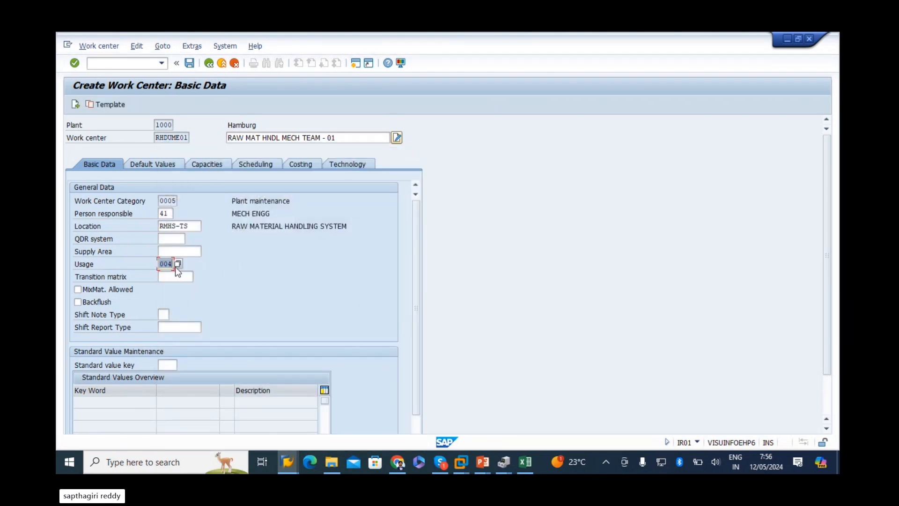
{"action": "left_click", "coordinate": [178, 261]}
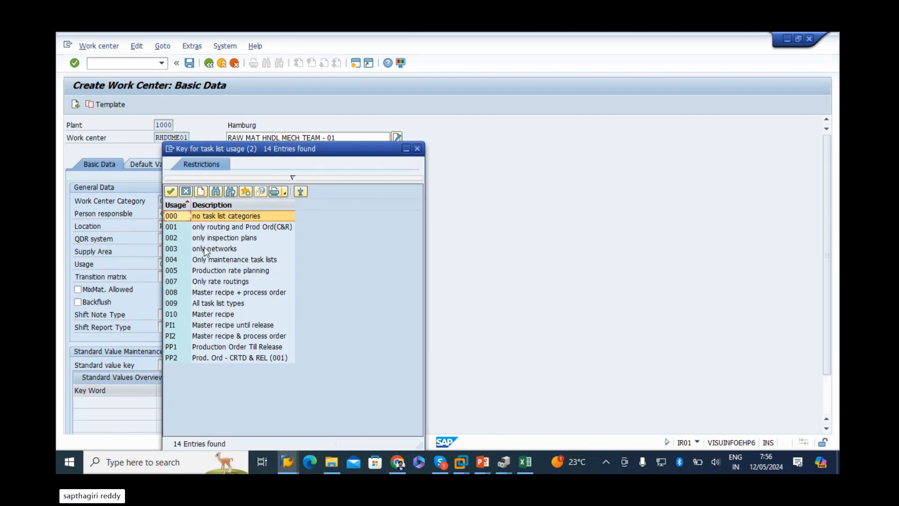
{"action": "double_click", "coordinate": [198, 262]}
{"action": "key", "text": "Return"}
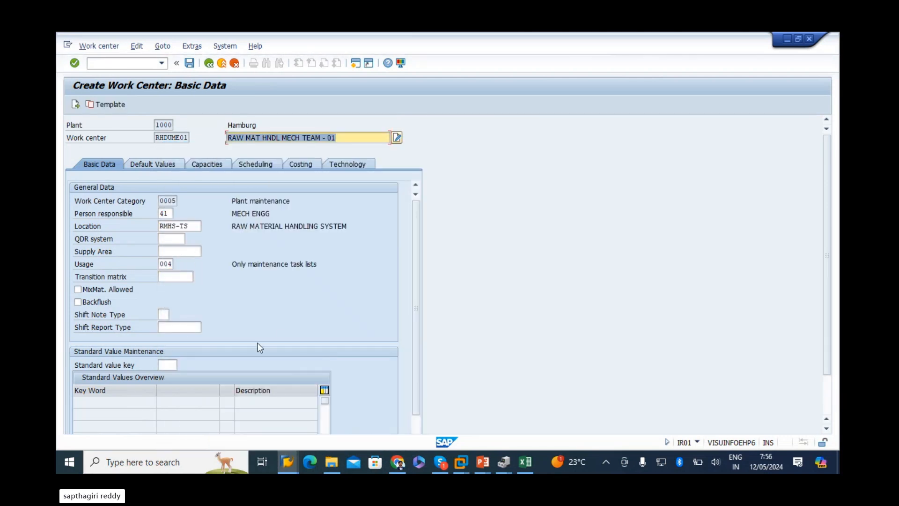
Set the work center's standard value key to SAP0, No standard values
{"action": "left_click", "coordinate": [180, 325]}
{"action": "left_click", "coordinate": [167, 365]}
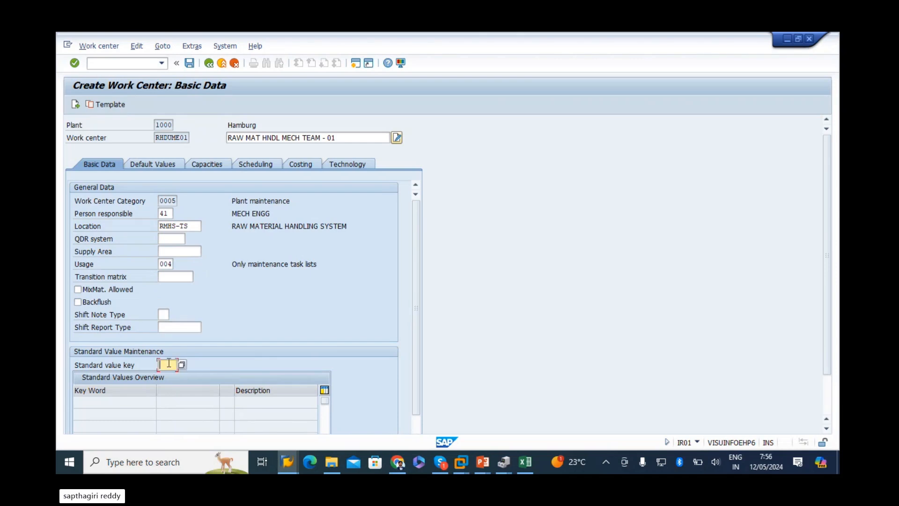
{"action": "key", "text": "Return"}
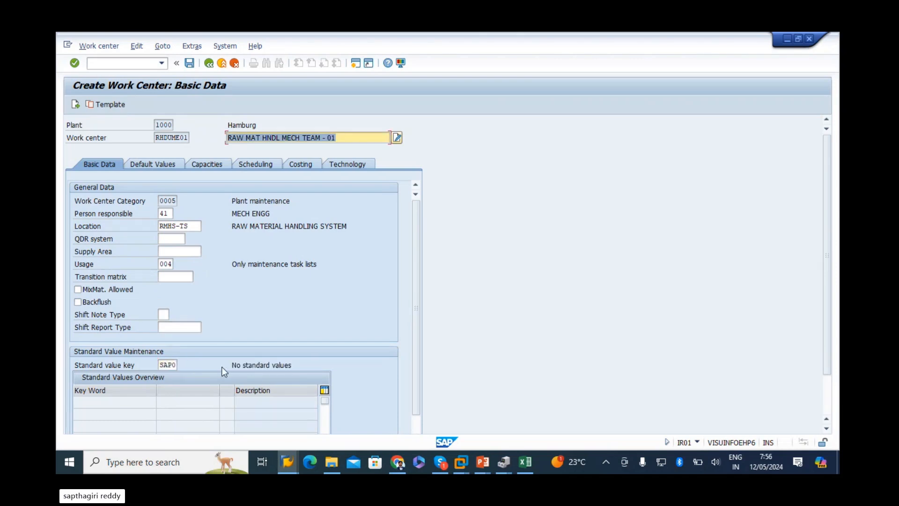
{"action": "left_click", "coordinate": [280, 365]}
{"action": "left_click_drag", "start_coordinate": [294, 363], "coordinate": [57, 377]}
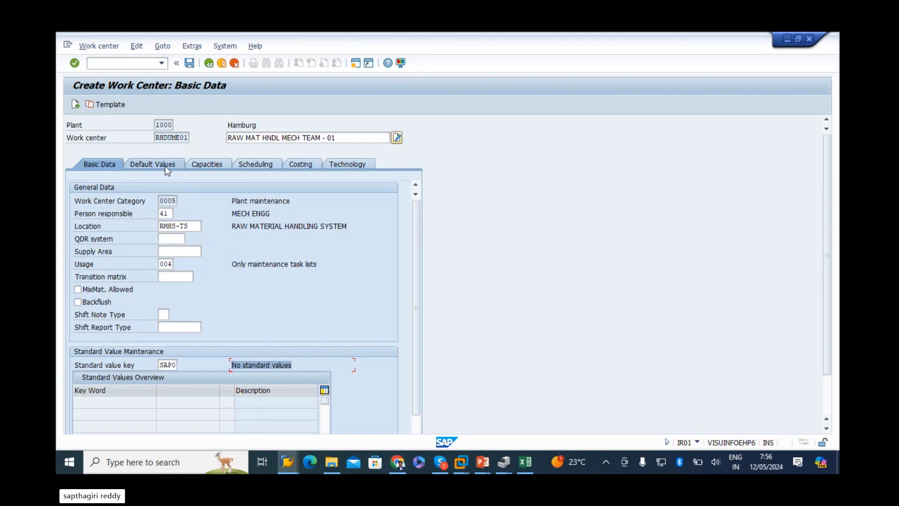
{"action": "left_click", "coordinate": [271, 364]}
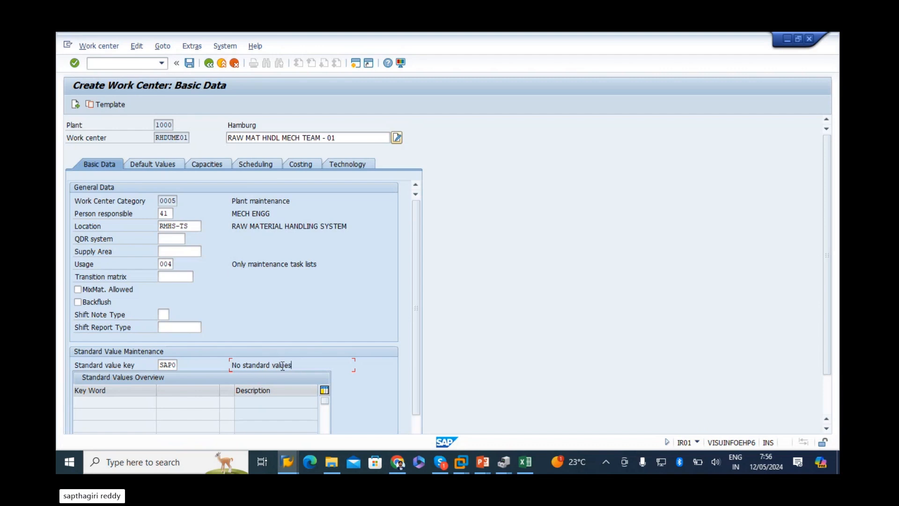
{"action": "left_click_drag", "start_coordinate": [283, 366], "coordinate": [164, 365]}
Open the work center's default values and list the available control keys down to the plant maintenance entries
{"action": "left_click", "coordinate": [156, 167]}
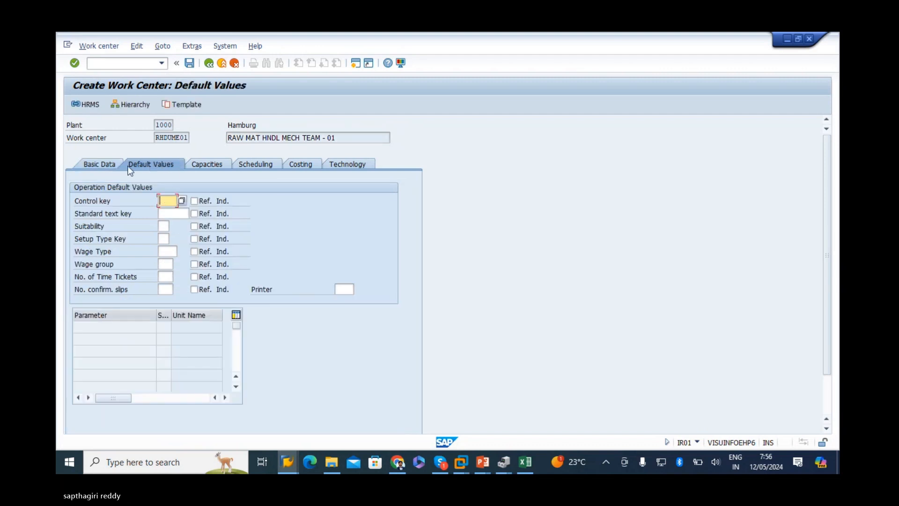
{"action": "left_click", "coordinate": [182, 200]}
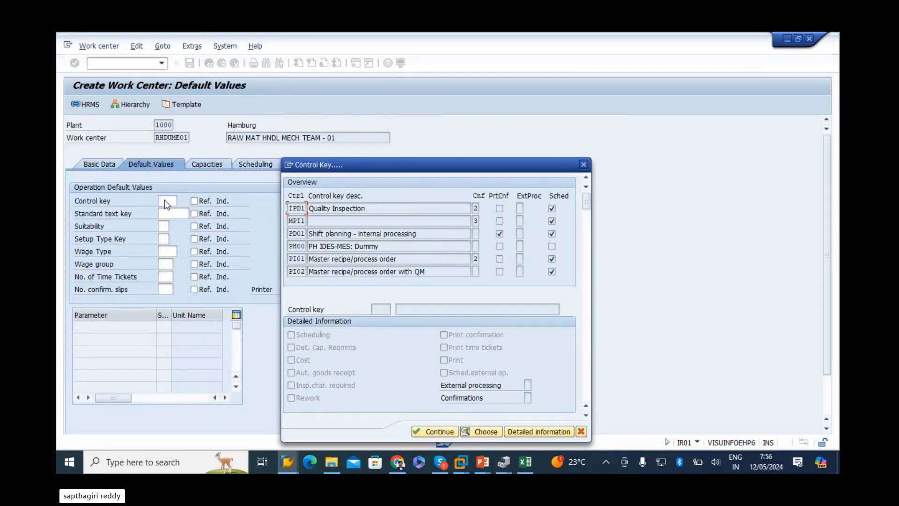
{"action": "scroll", "coordinate": [303, 252], "scroll_direction": "down", "scroll_amount": 1}
{"action": "scroll", "coordinate": [303, 252], "scroll_direction": "down", "scroll_amount": 6}
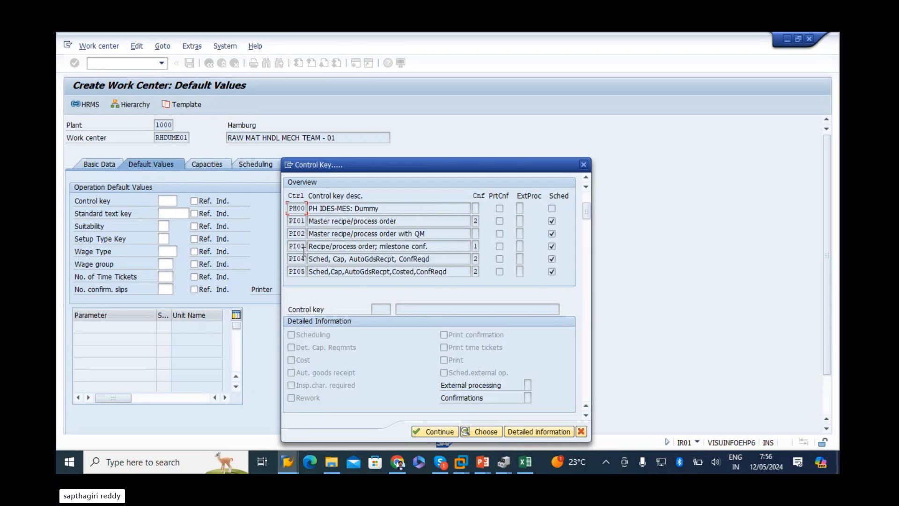
{"action": "scroll", "coordinate": [307, 254], "scroll_direction": "down", "scroll_amount": 6}
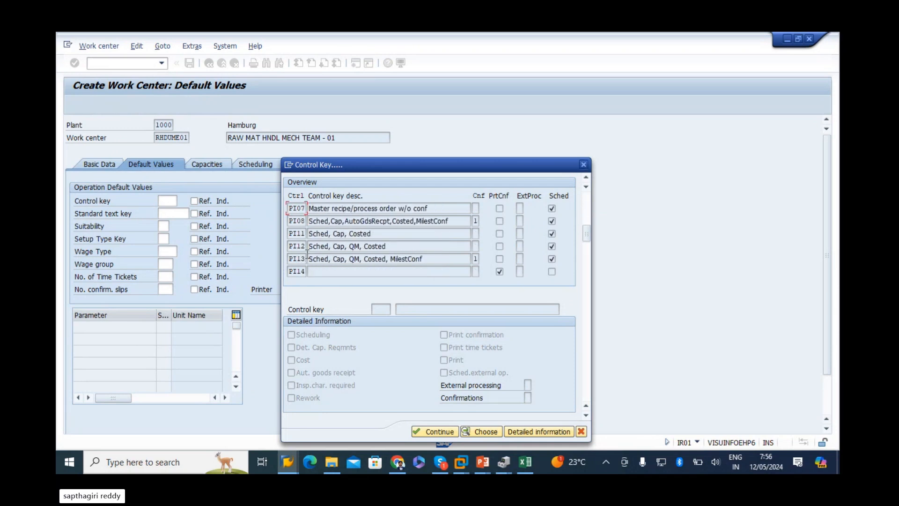
{"action": "scroll", "coordinate": [311, 258], "scroll_direction": "down", "scroll_amount": 1}
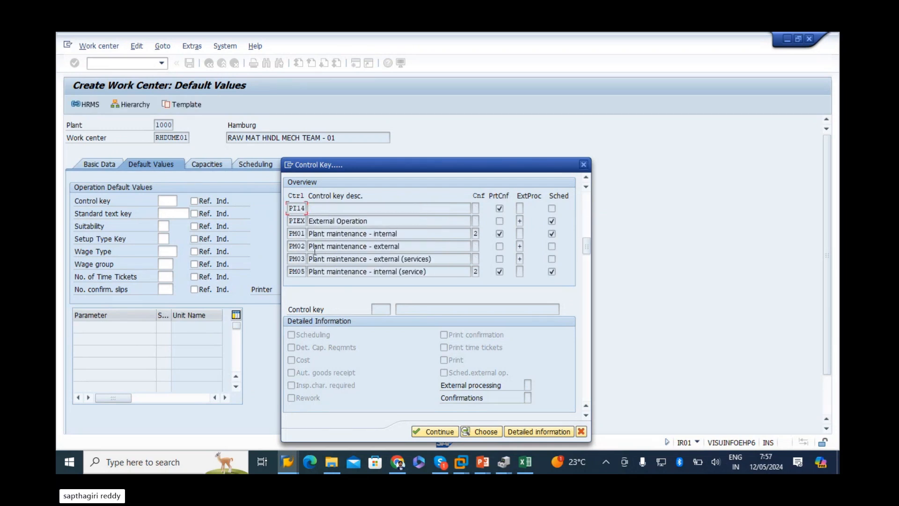
{"action": "scroll", "coordinate": [338, 218], "scroll_direction": "down", "scroll_amount": 1}
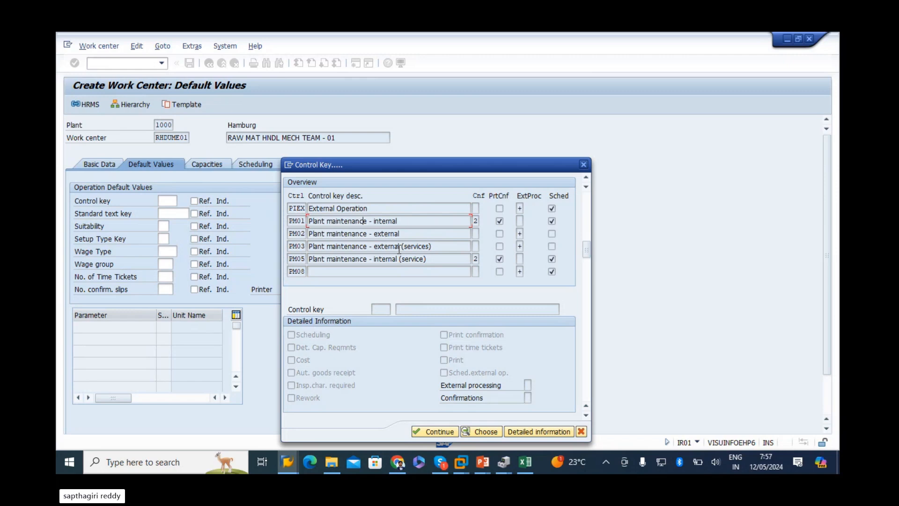
Capture the default values screen with its control key list and paste the picture below the existing ones in Excel's WORKCENTER sheet
{"action": "key", "text": "super+shift+s"}
{"action": "left_click_drag", "start_coordinate": [64, 71], "coordinate": [607, 330]}
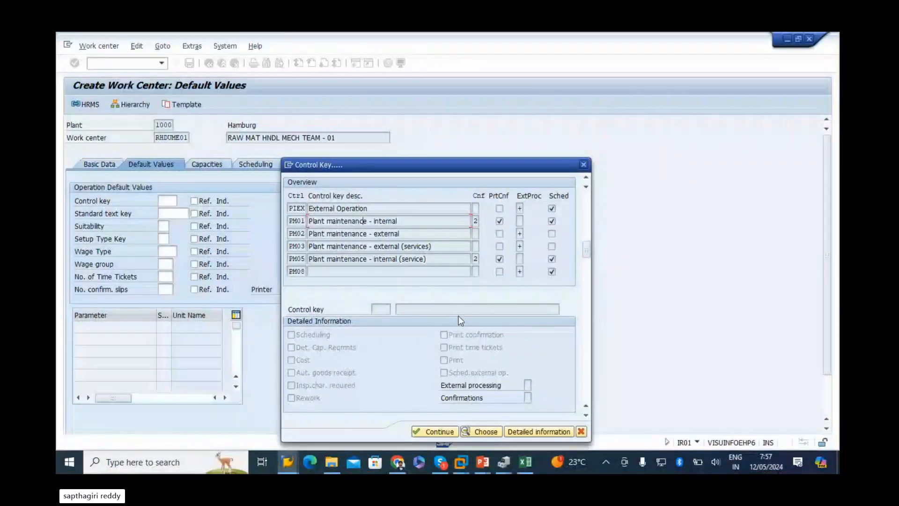
{"action": "left_click", "coordinate": [526, 462]}
{"action": "scroll", "coordinate": [168, 351], "scroll_direction": "down", "scroll_amount": 5}
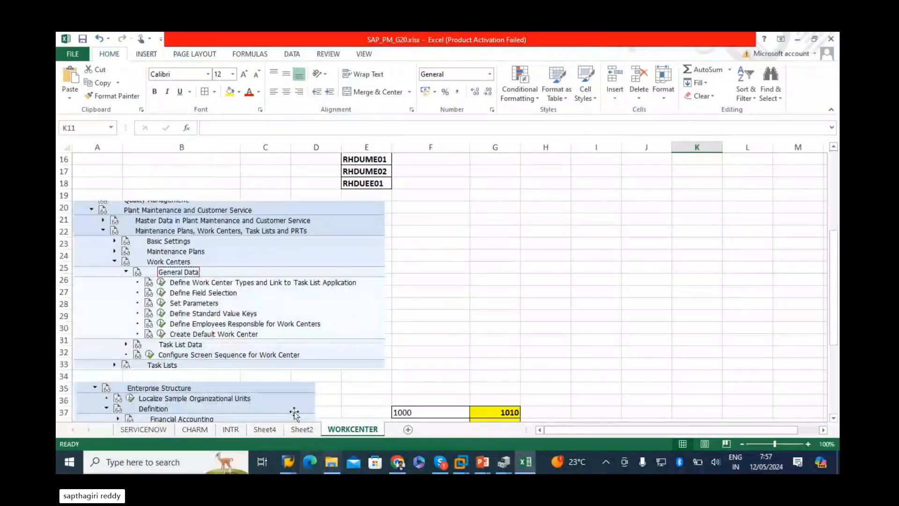
{"action": "scroll", "coordinate": [294, 413], "scroll_direction": "down", "scroll_amount": 10}
{"action": "left_click", "coordinate": [90, 277]}
Return to the Create Work Center session, assign control key PM01 and open the work center's capacity overview
{"action": "key", "text": "alt+Tab"}
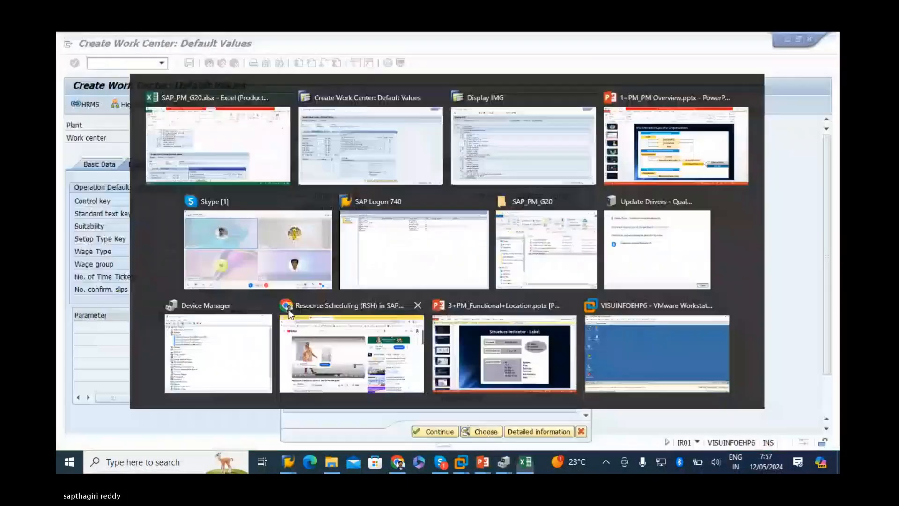
{"action": "double_click", "coordinate": [300, 221]}
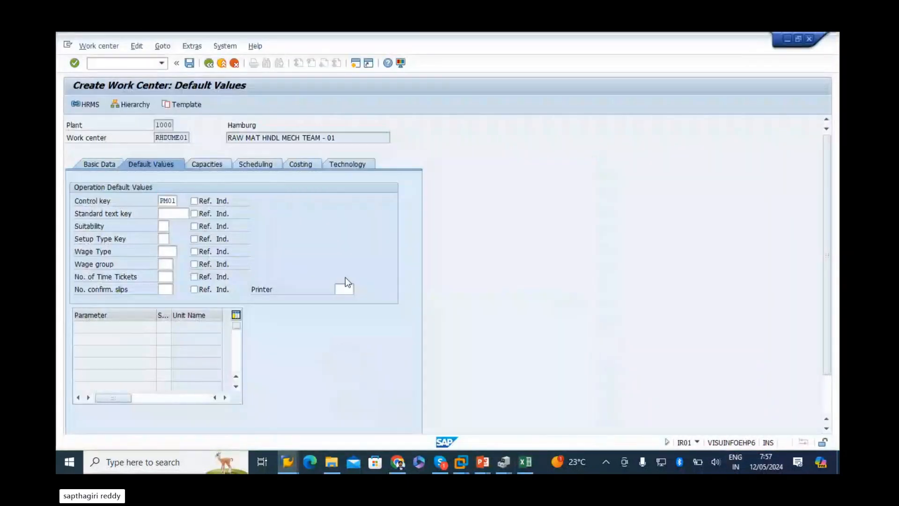
{"action": "left_click", "coordinate": [207, 163]}
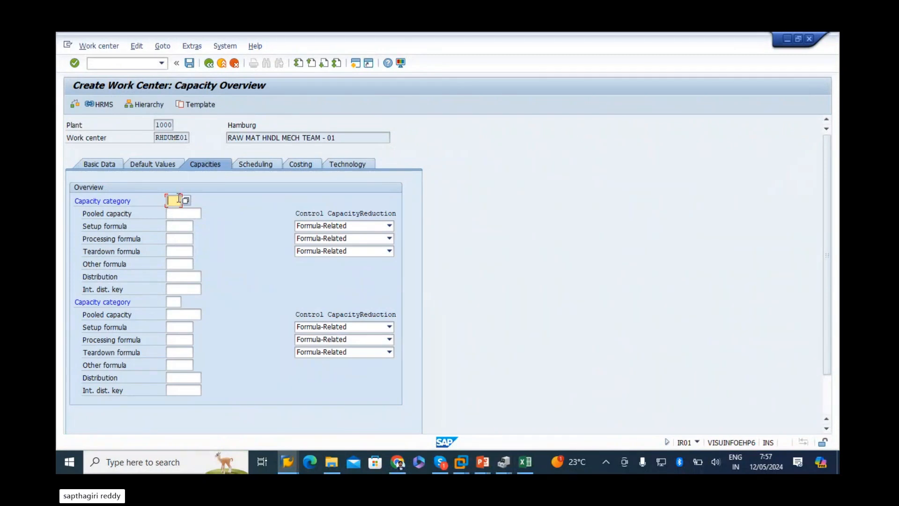
Switch to Excel, enter CATEGORY : 002 above the CAPACITY heading in Sheet4, and fit column B to its contents
{"action": "left_click", "coordinate": [524, 462]}
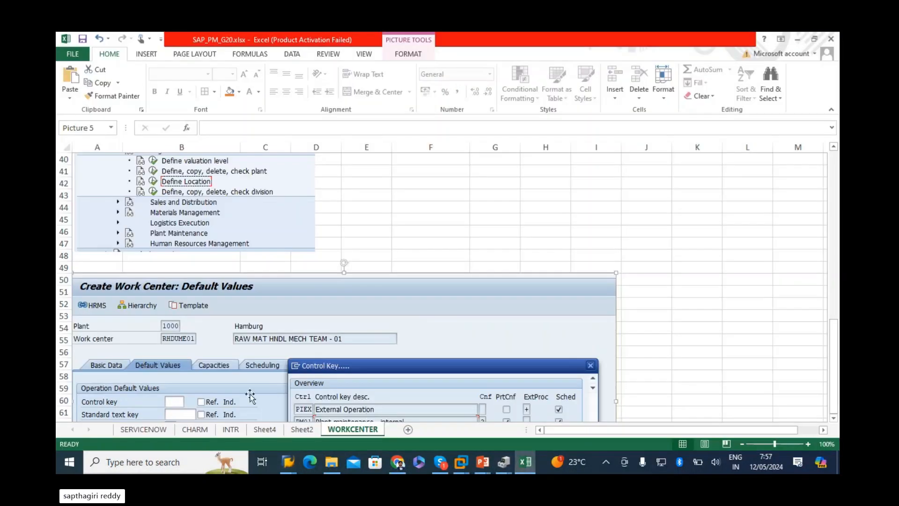
{"action": "left_click", "coordinate": [262, 430]}
{"action": "scroll", "coordinate": [298, 331], "scroll_direction": "up", "scroll_amount": 5}
{"action": "scroll", "coordinate": [298, 332], "scroll_direction": "down", "scroll_amount": 1}
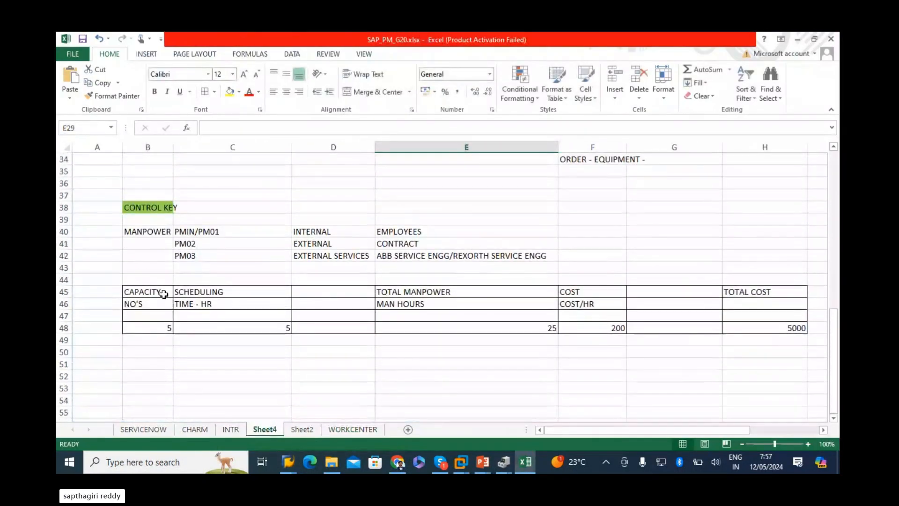
{"action": "left_click", "coordinate": [134, 280]}
{"action": "type", "text": "CATE"}
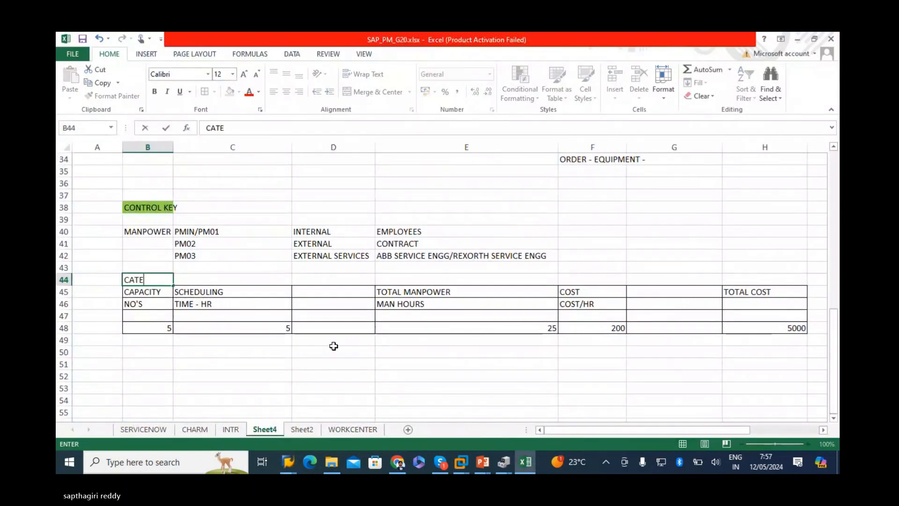
{"action": "type", "text": "GORY "}
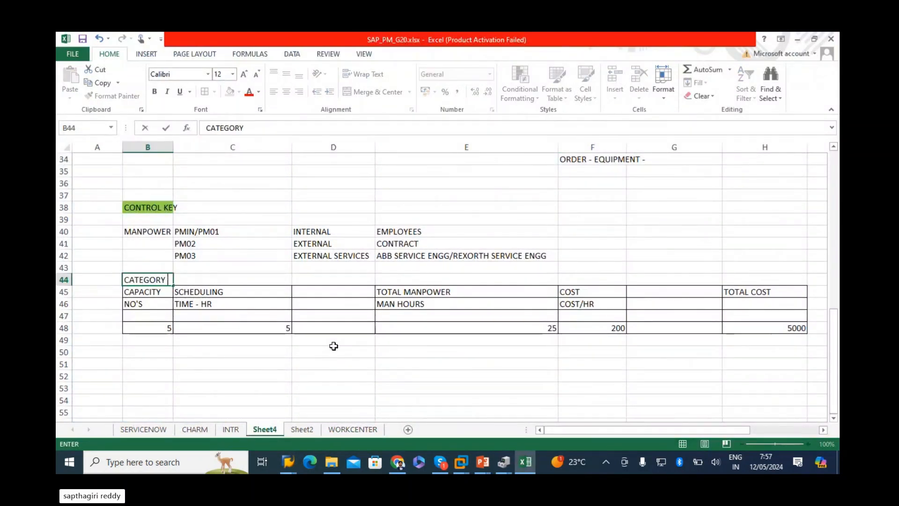
{"action": "type", "text": ": 002"}
{"action": "key", "text": "Return"}
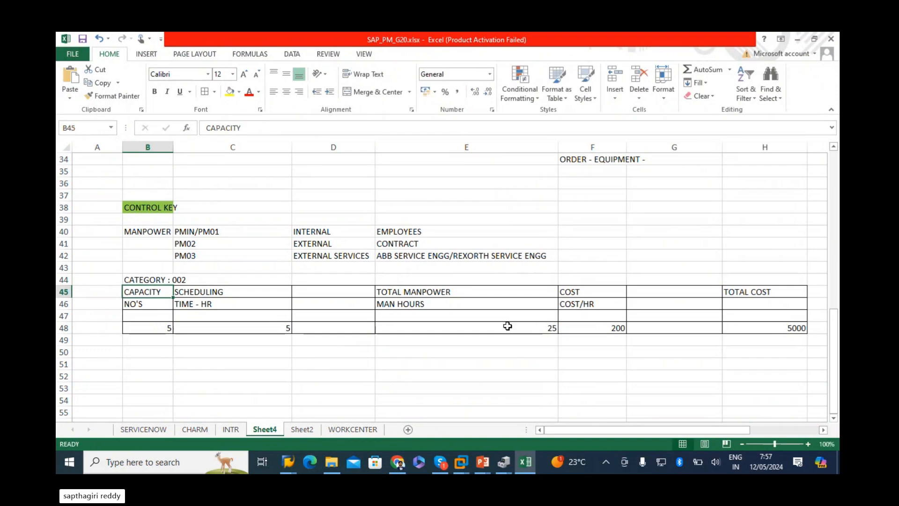
{"action": "double_click", "coordinate": [173, 146]}
{"action": "left_click", "coordinate": [173, 145]}
{"action": "left_click", "coordinate": [259, 355]}
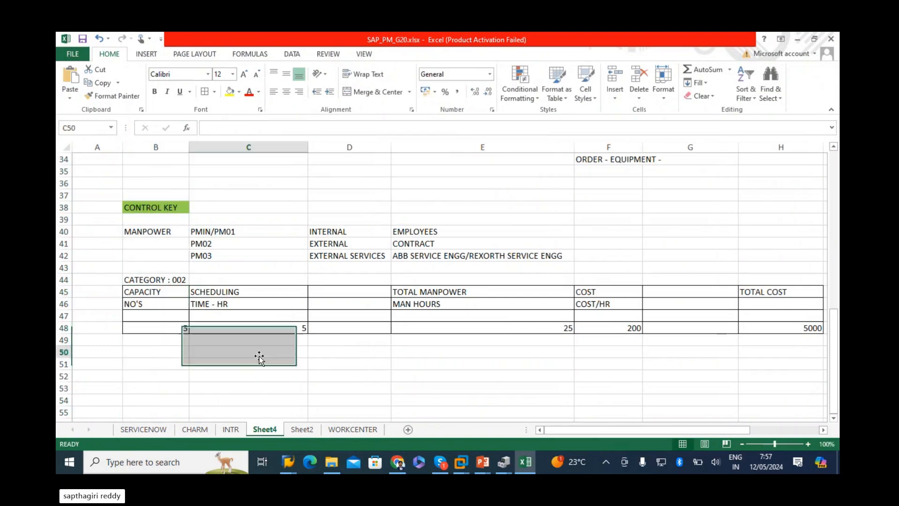
Return to the SAP work center session and set the capacity category to 002, Labor
{"action": "left_click", "coordinate": [288, 462]}
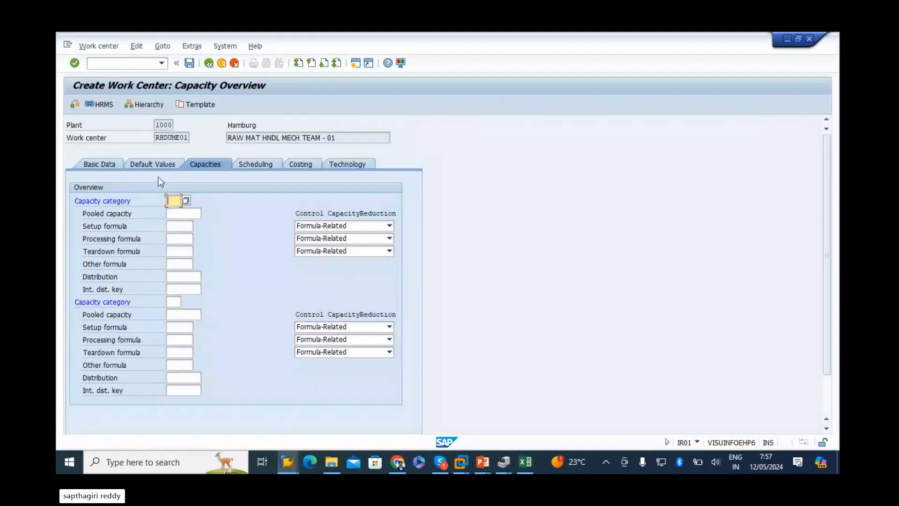
{"action": "left_click", "coordinate": [187, 200]}
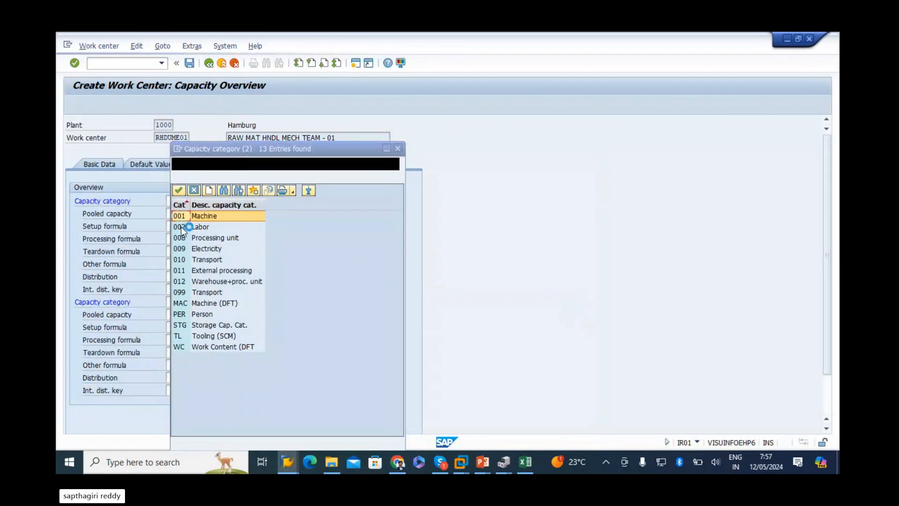
{"action": "left_click", "coordinate": [182, 228]}
{"action": "left_click", "coordinate": [182, 228]}
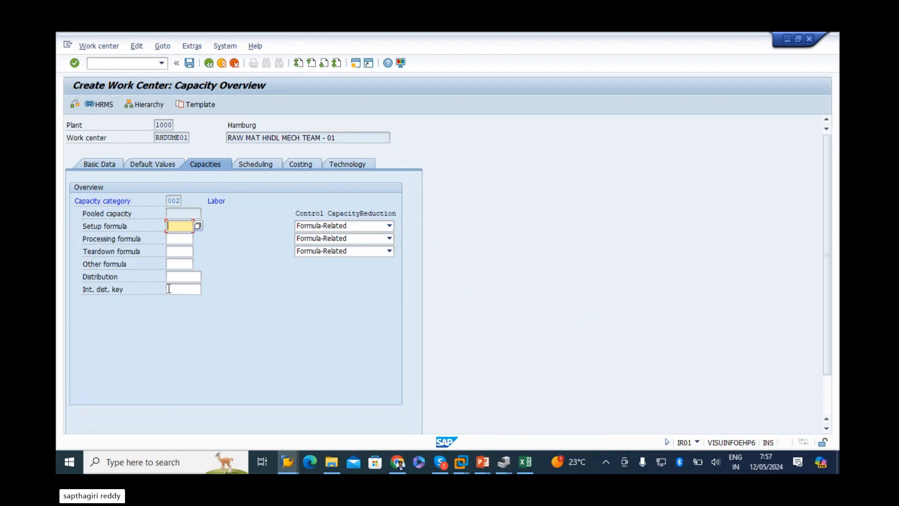
Set the labor capacity's other formula to SAP008, Proj:Reqmts int.prcg
{"action": "left_click", "coordinate": [178, 263]}
{"action": "left_click", "coordinate": [196, 265]}
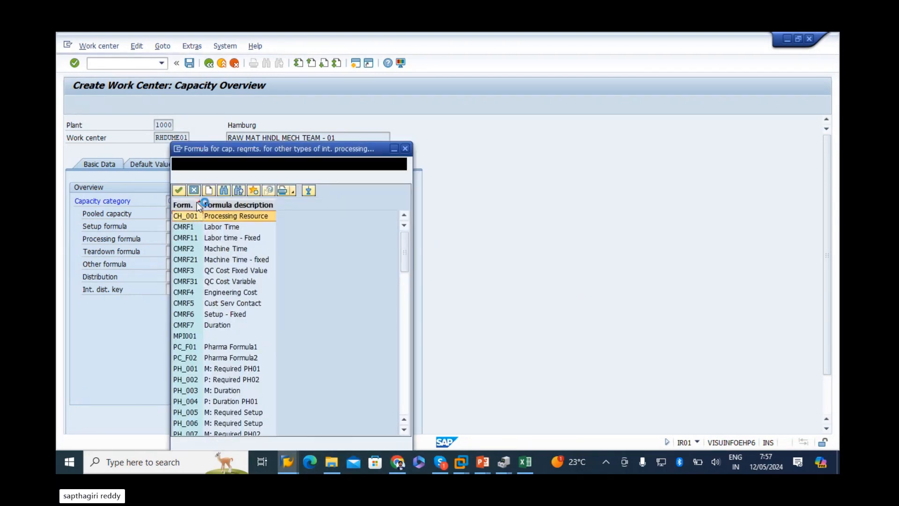
{"action": "left_click_drag", "start_coordinate": [203, 205], "coordinate": [213, 205]}
{"action": "scroll", "coordinate": [212, 355], "scroll_direction": "down", "scroll_amount": 12}
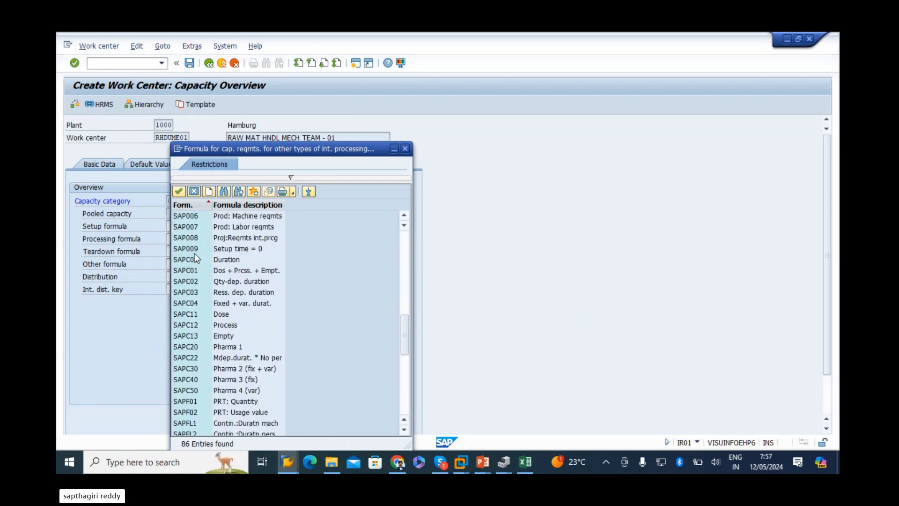
{"action": "double_click", "coordinate": [185, 238]}
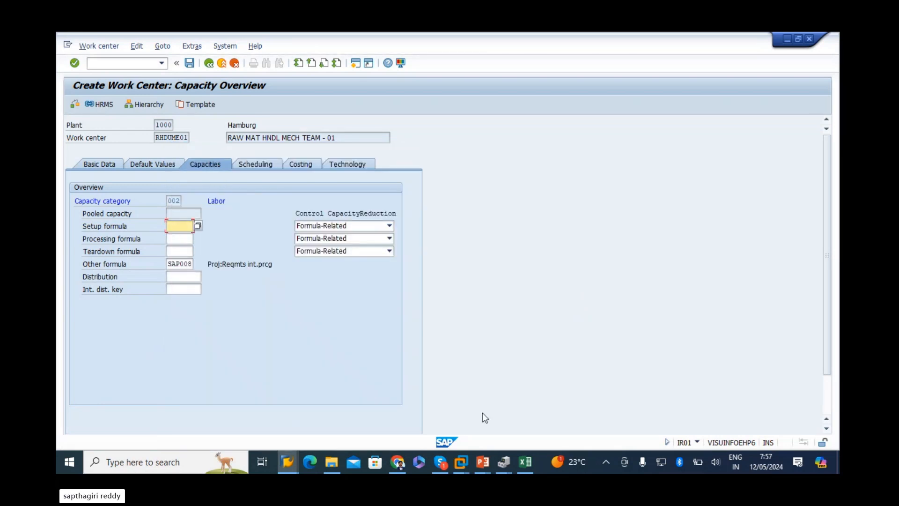
{"action": "left_click_drag", "start_coordinate": [236, 265], "coordinate": [57, 274]}
Switch to Excel and enter the formula key SAP008 in cell B50 of Sheet4, below the capacity table
{"action": "key", "text": "alt+Tab"}
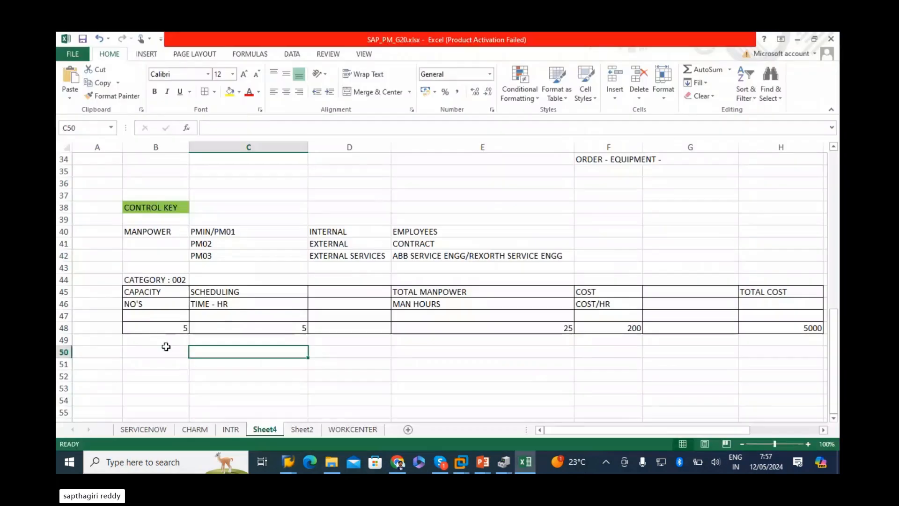
{"action": "left_click", "coordinate": [163, 346]}
{"action": "type", "text": "SAP"}
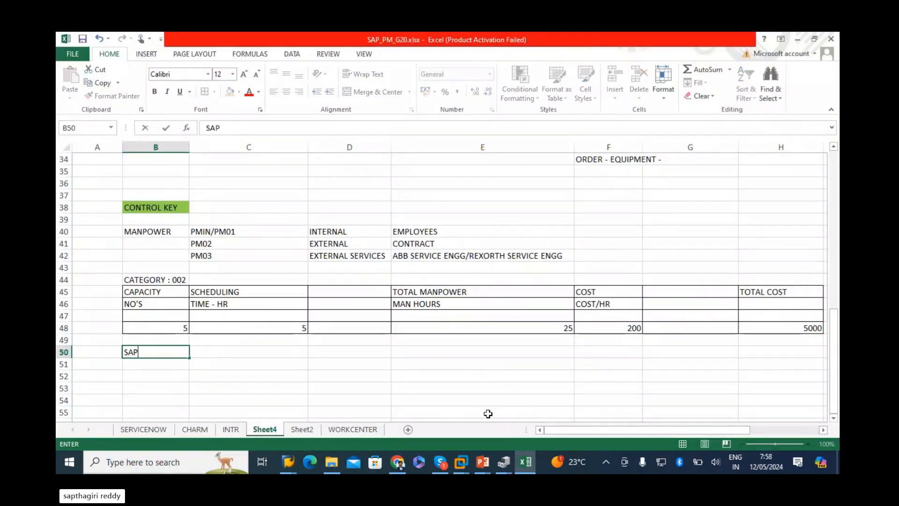
{"action": "type", "text": "008"}
{"action": "key", "text": "Tab"}
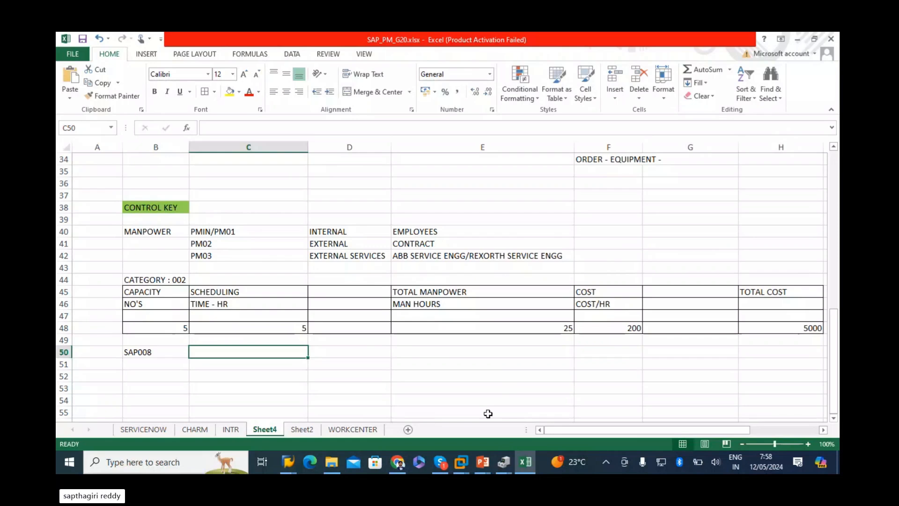
Capture SAP's Capacity Overview screen and paste the picture below the control key picture in Excel's WORKCENTER sheet
{"action": "key", "text": "alt+Tab"}
{"action": "key", "text": "super+shift+s"}
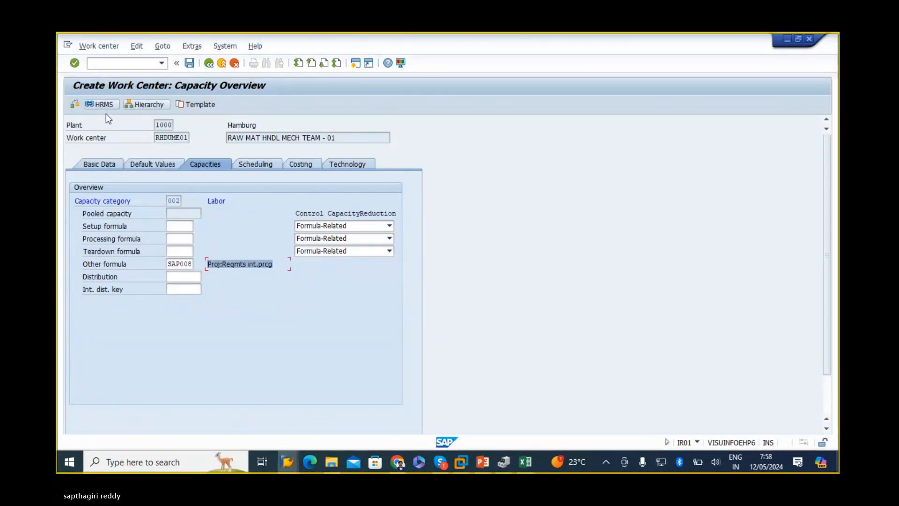
{"action": "left_click_drag", "start_coordinate": [60, 70], "coordinate": [442, 300]}
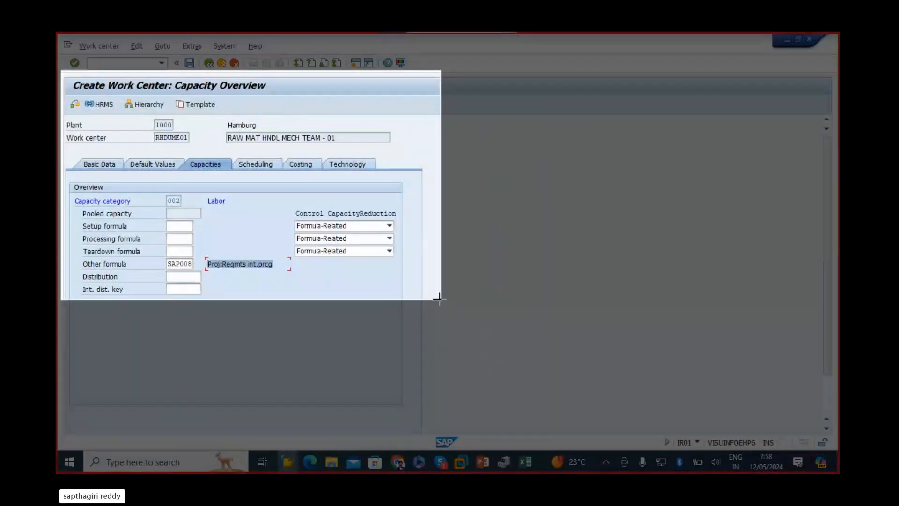
{"action": "key", "text": "alt+Tab"}
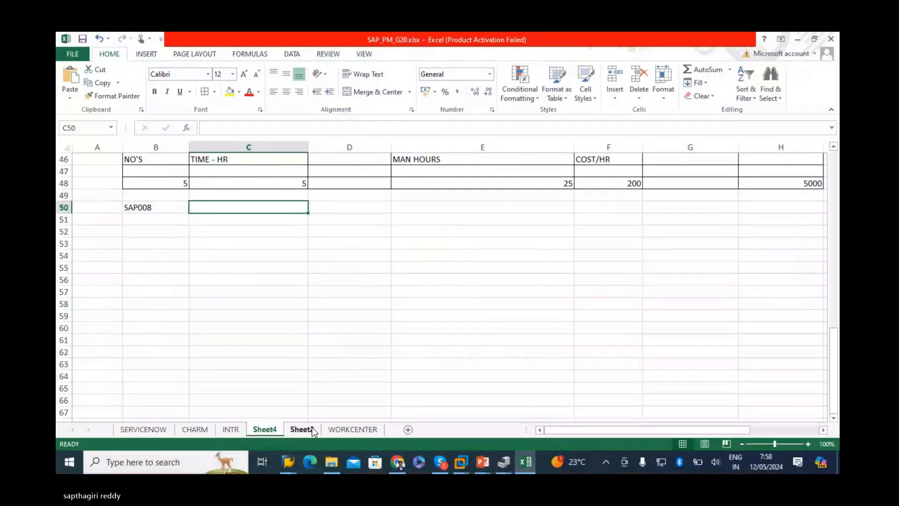
{"action": "left_click", "coordinate": [352, 429]}
{"action": "key", "text": "ctrl+v"}
{"action": "scroll", "coordinate": [120, 304], "scroll_direction": "down", "scroll_amount": 5}
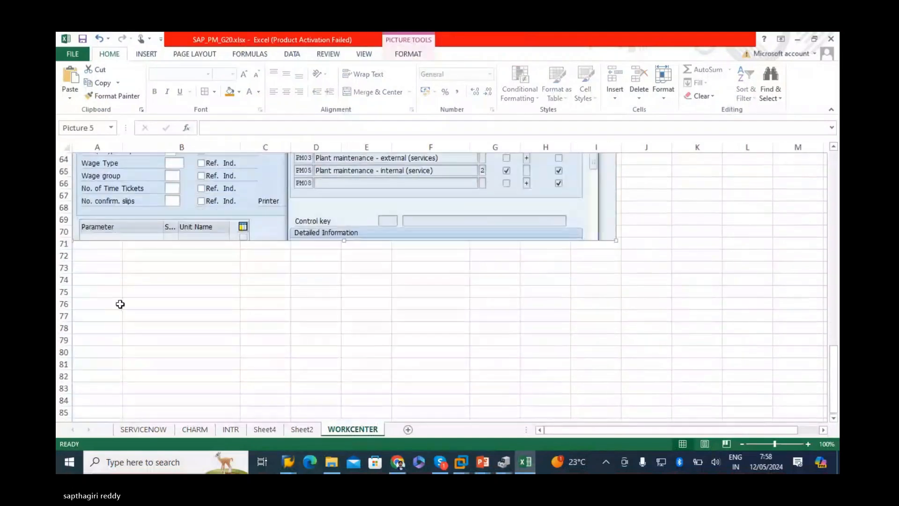
{"action": "left_click", "coordinate": [78, 263]}
{"action": "key", "text": "ctrl+v"}
{"action": "key", "text": "alt+Tab"}
{"action": "key", "text": "alt+Tab"}
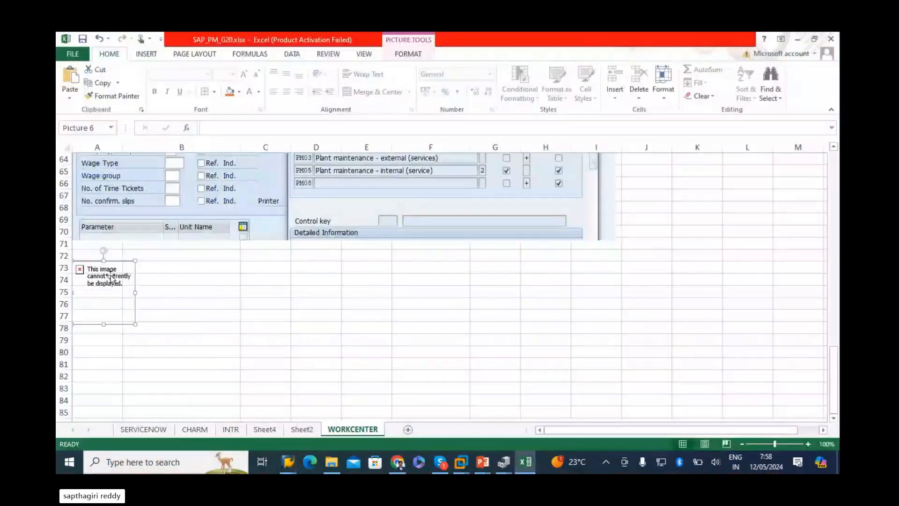
Replace the broken picture at A73 of the WORKCENTER sheet with the captured Capacity Overview picture
{"action": "key", "text": "Delete"}
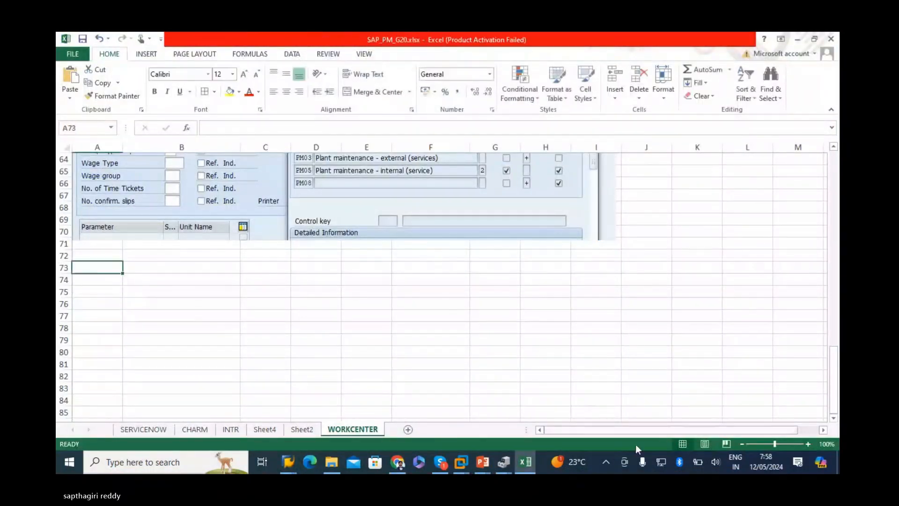
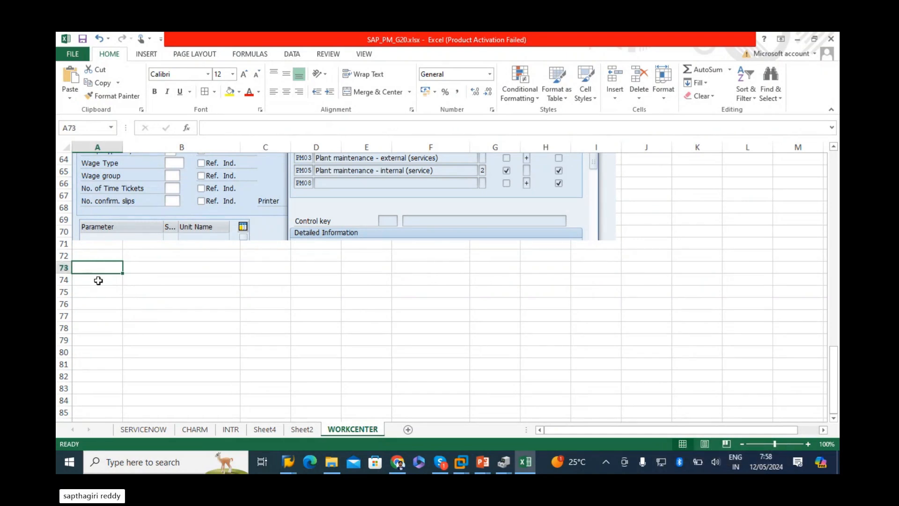
{"action": "key", "text": "ctrl+v"}
{"action": "scroll", "coordinate": [311, 312], "scroll_direction": "down", "scroll_amount": 3}
{"action": "scroll", "coordinate": [309, 306], "scroll_direction": "down", "scroll_amount": 2}
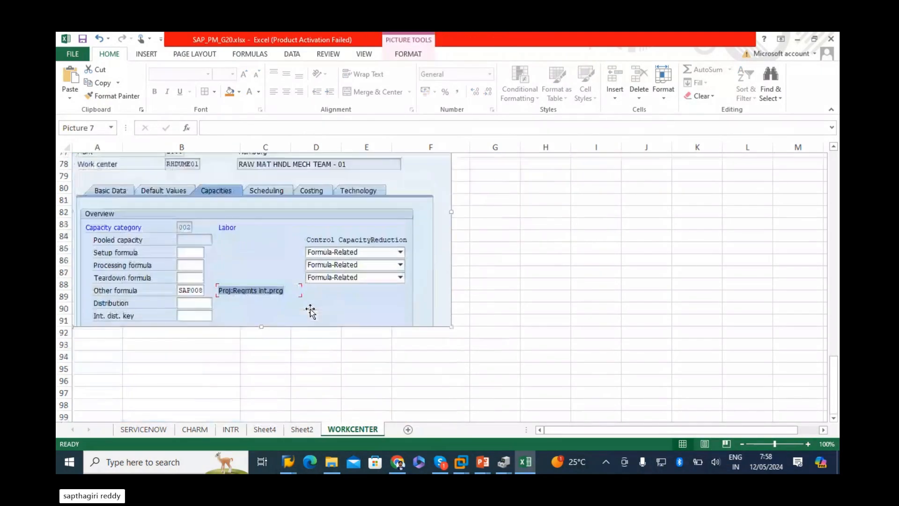
{"action": "scroll", "coordinate": [217, 281], "scroll_direction": "up", "scroll_amount": 1}
{"action": "scroll", "coordinate": [140, 314], "scroll_direction": "down", "scroll_amount": 2}
{"action": "left_click", "coordinate": [78, 293]}
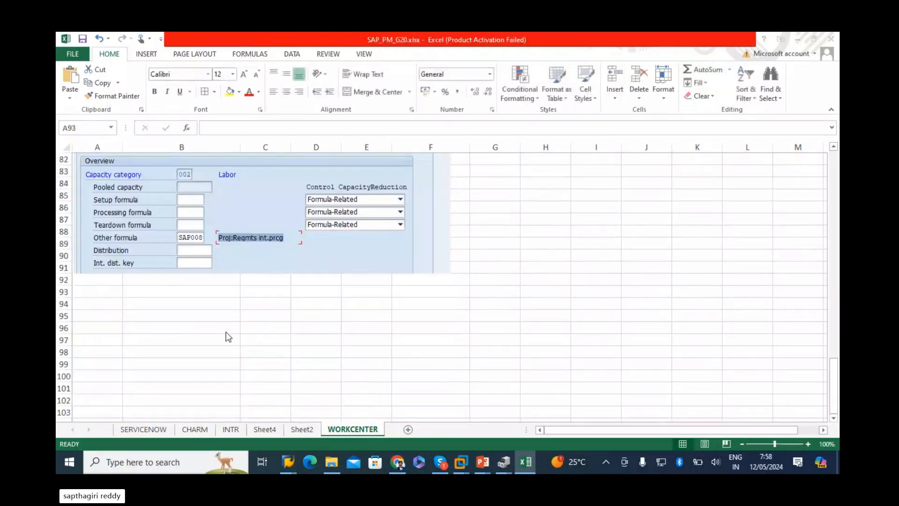
Switch to the SAP work center and set the scheduling basis capacity category to 002, Labor
{"action": "key", "text": "alt+Tab"}
{"action": "left_click", "coordinate": [252, 165]}
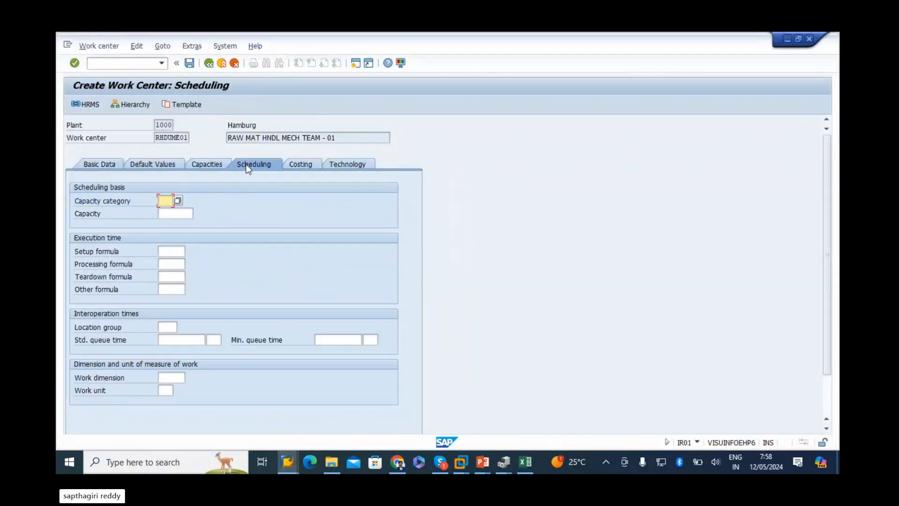
{"action": "left_click", "coordinate": [179, 201]}
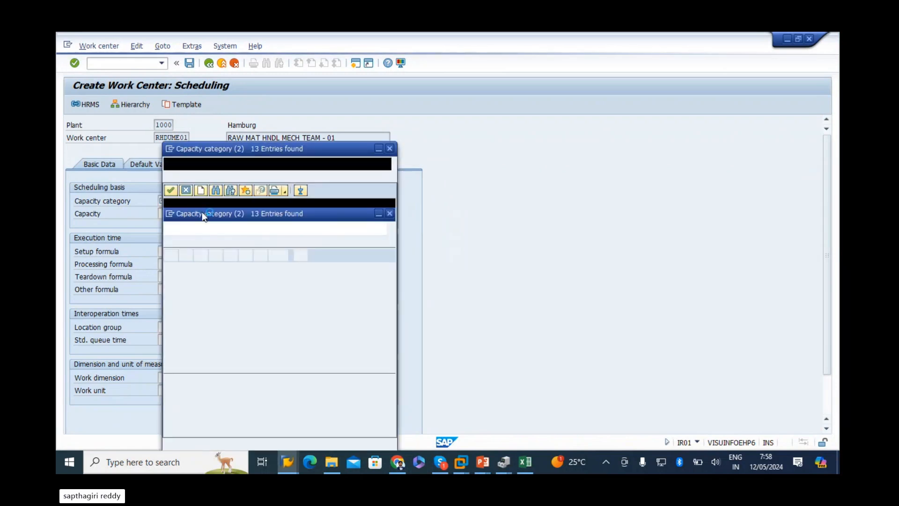
{"action": "double_click", "coordinate": [178, 227]}
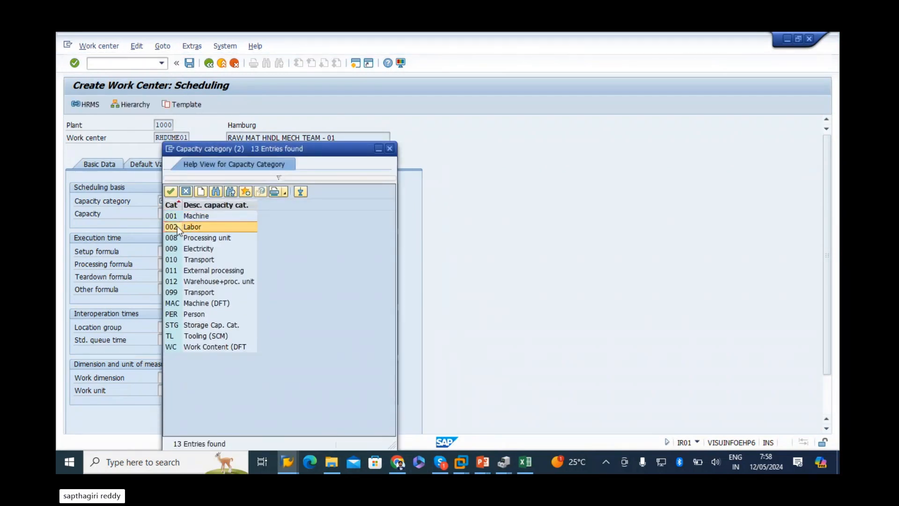
{"action": "key", "text": "Return"}
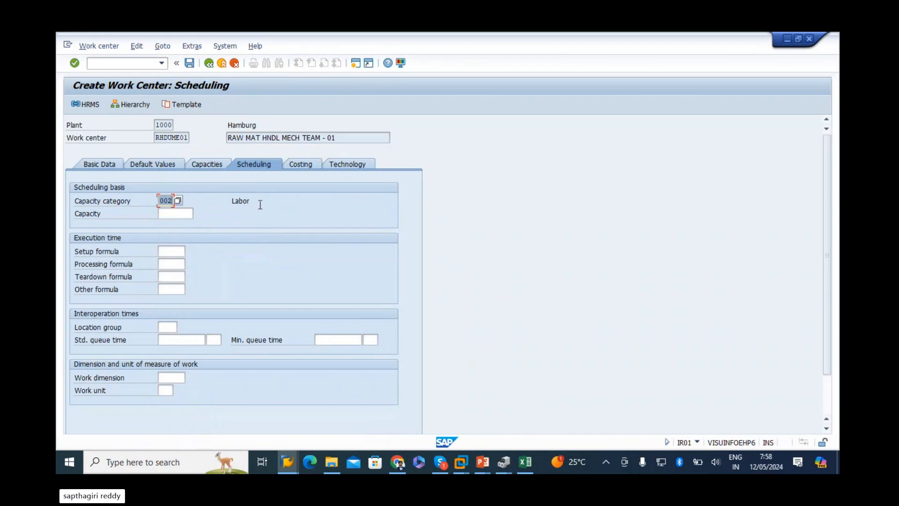
Set the other formula for the scheduling execution time to SAP004, Proj: Durat.Int.proc
{"action": "left_click", "coordinate": [178, 289]}
{"action": "left_click", "coordinate": [189, 289]}
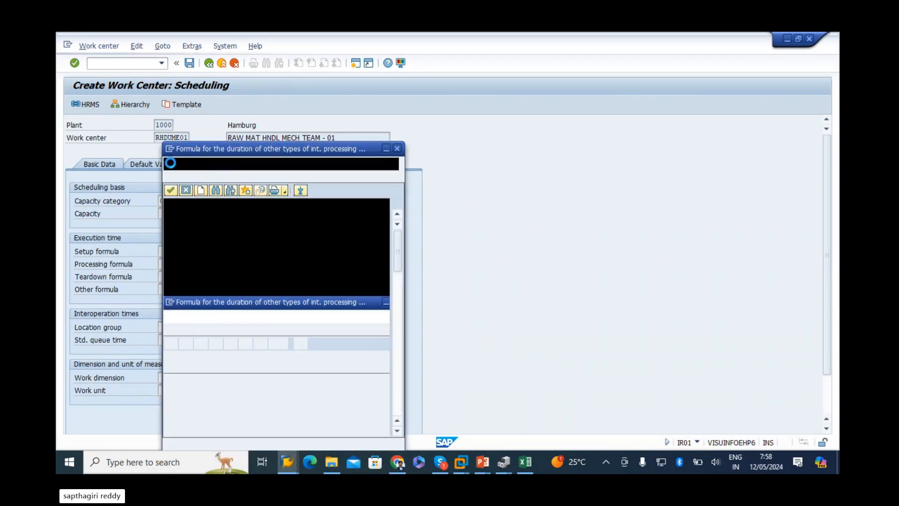
{"action": "scroll", "coordinate": [198, 314], "scroll_direction": "down", "scroll_amount": 10}
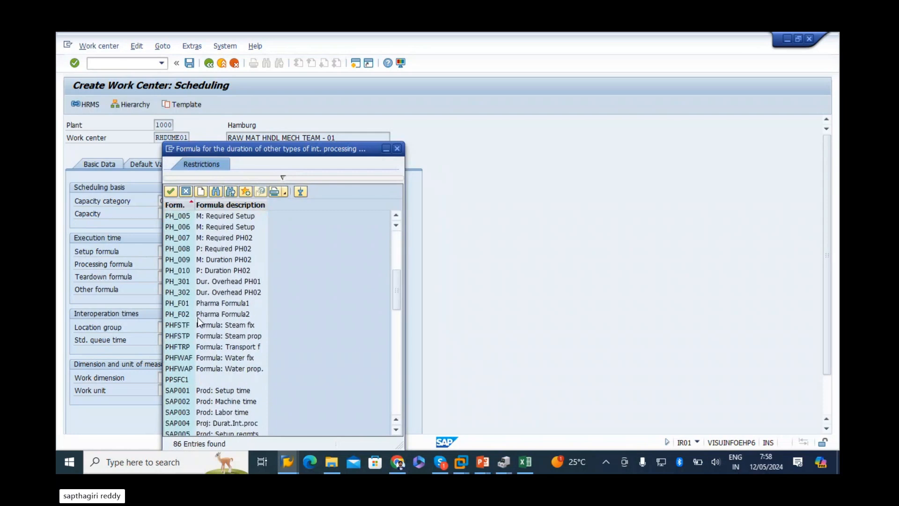
{"action": "double_click", "coordinate": [183, 357]}
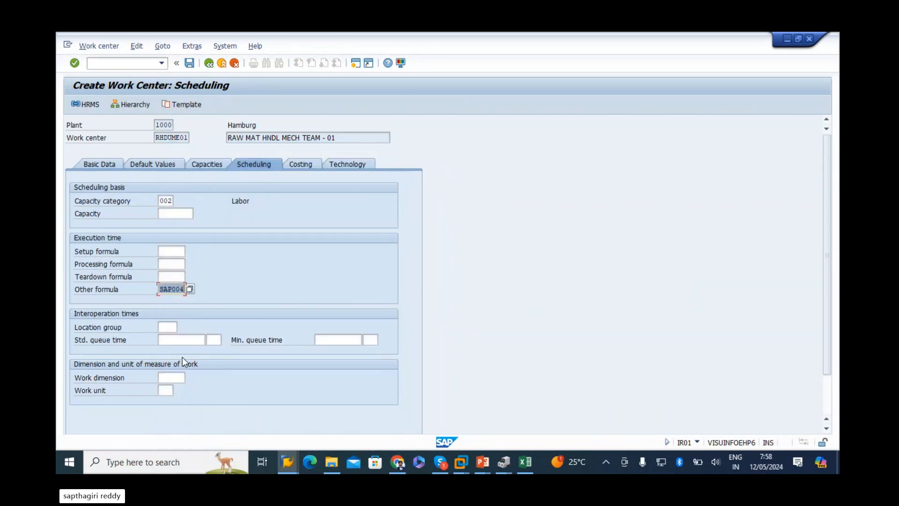
{"action": "key", "text": "Return"}
Set the work dimension to TIME and the work unit to HR in the scheduling data
{"action": "left_click", "coordinate": [174, 377]}
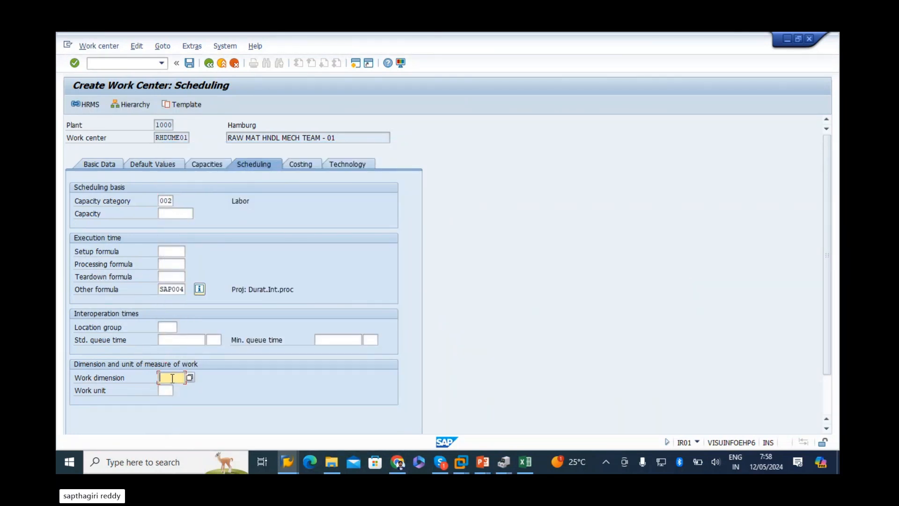
{"action": "type", "text": "TIME"}
{"action": "left_click", "coordinate": [164, 390]}
{"action": "type", "text": "HR"}
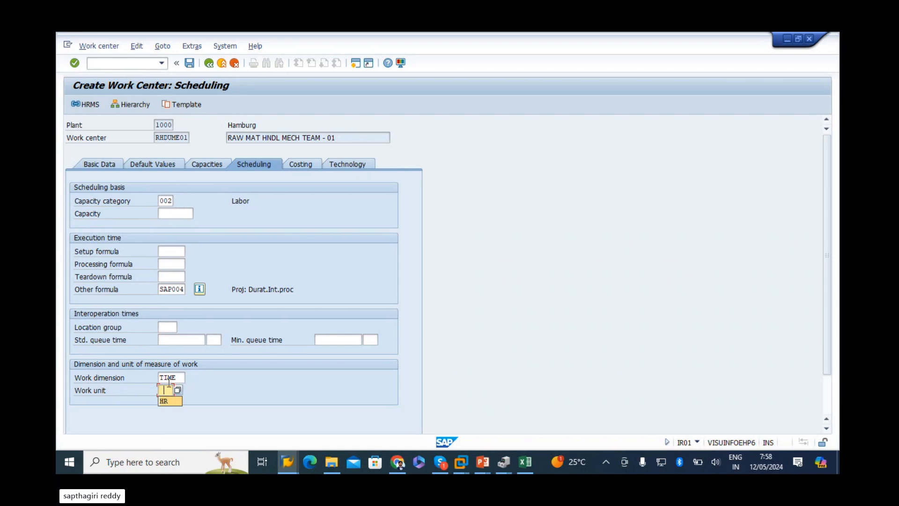
{"action": "key", "text": "Return"}
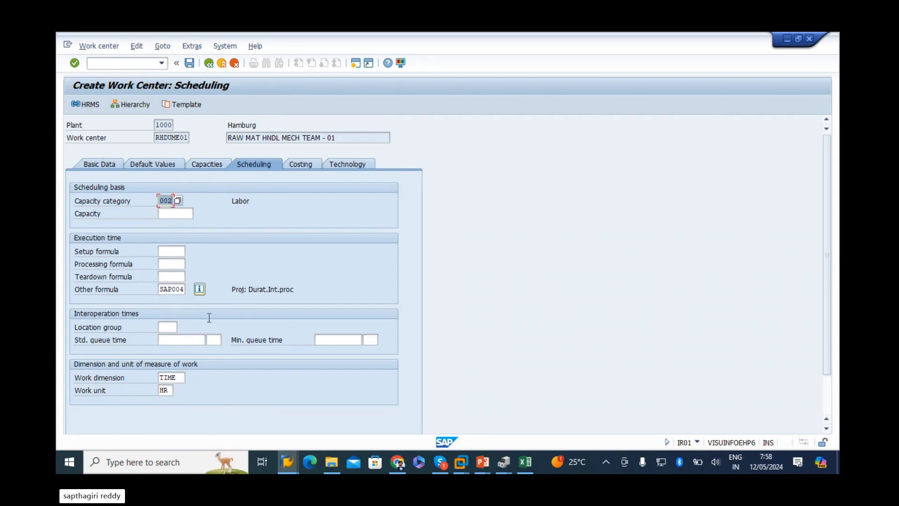
Capture SAP's Scheduling screen and paste the picture at A93 of Excel's WORKCENTER sheet, below the capacity picture
{"action": "key", "text": "super+shift+s"}
{"action": "left_click_drag", "start_coordinate": [62, 74], "coordinate": [444, 418]}
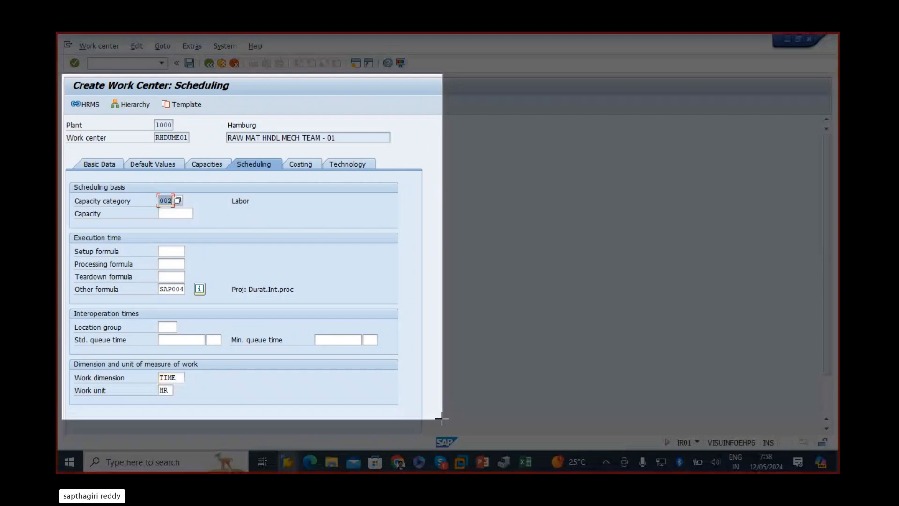
{"action": "left_click", "coordinate": [526, 462]}
{"action": "scroll", "coordinate": [131, 225], "scroll_direction": "down", "scroll_amount": 7}
{"action": "scroll", "coordinate": [131, 224], "scroll_direction": "up", "scroll_amount": 4}
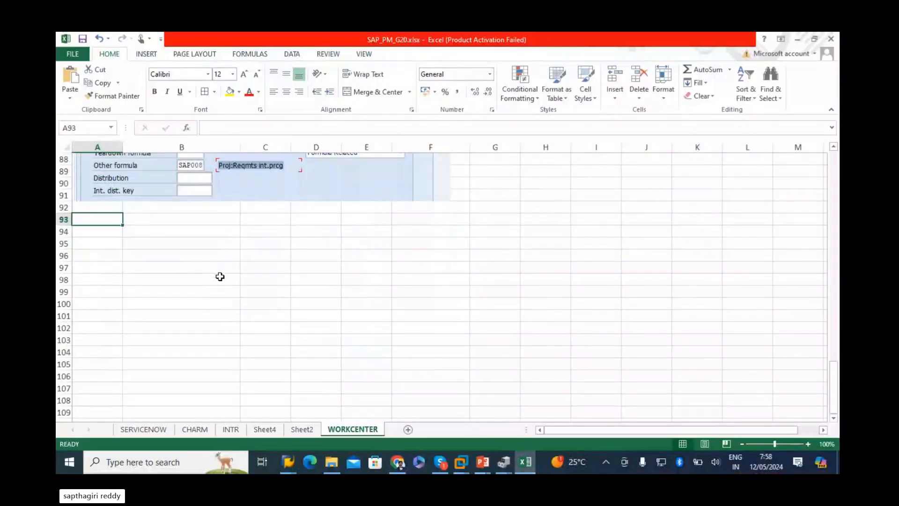
{"action": "key", "text": "ctrl+v"}
Enter the scheduling formula key SAP004 in cell C50 of Excel's Sheet4, below the scheduling column
{"action": "key", "text": "alt+Tab"}
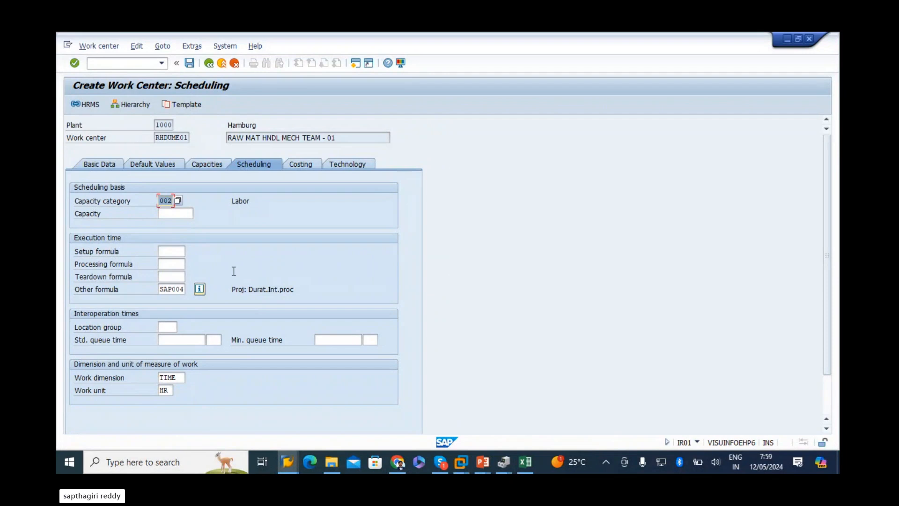
{"action": "left_click", "coordinate": [527, 464]}
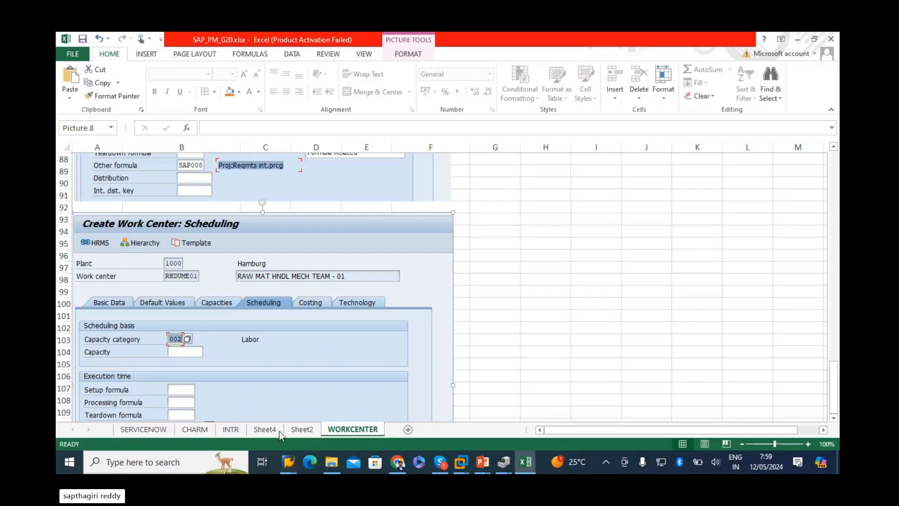
{"action": "left_click", "coordinate": [265, 430]}
{"action": "scroll", "coordinate": [151, 218], "scroll_direction": "up", "scroll_amount": 4}
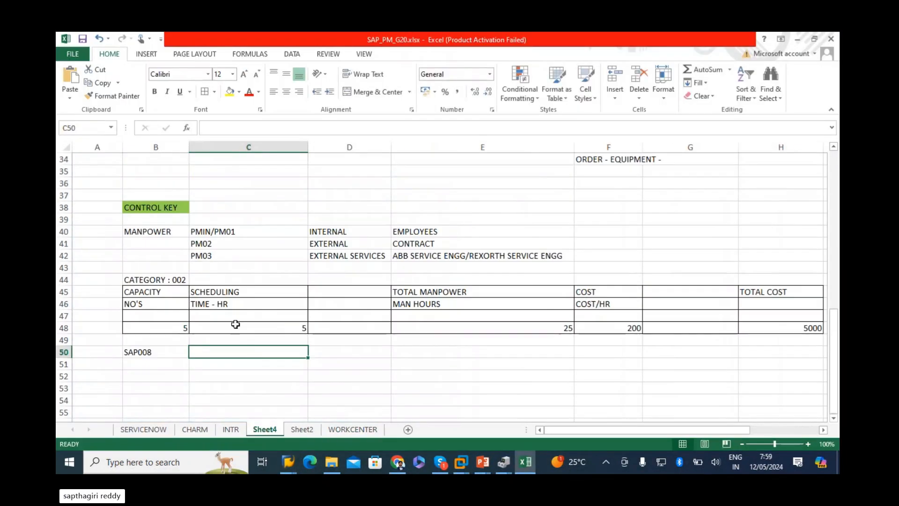
{"action": "type", "text": "SAP0044"}
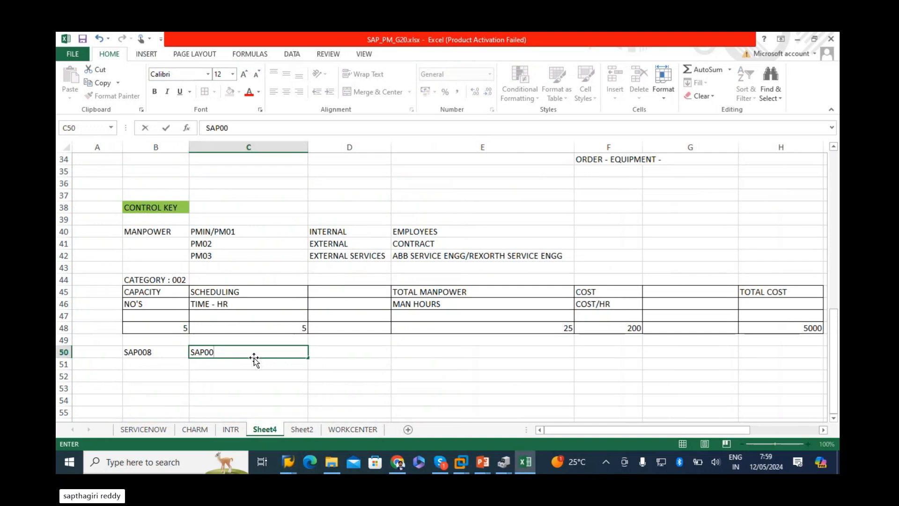
{"action": "key", "text": "BackSpace"}
{"action": "key", "text": "BackSpace"}
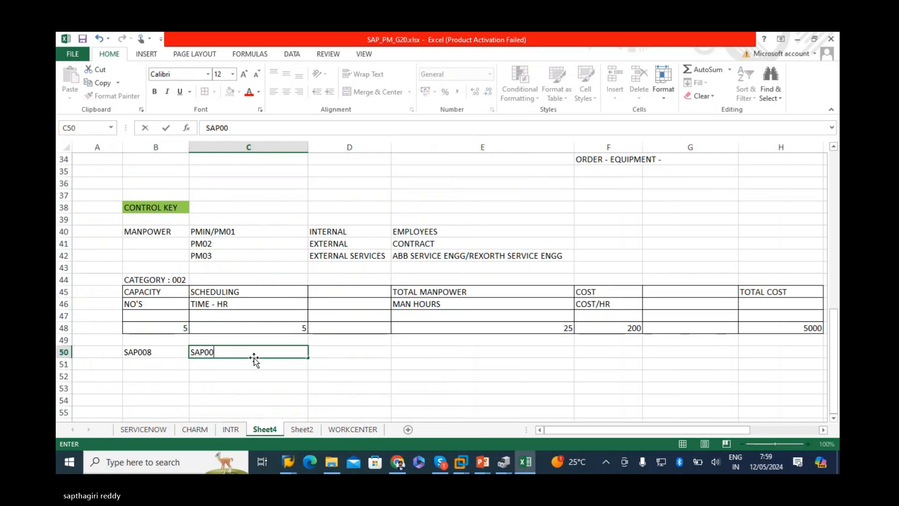
{"action": "type", "text": "4"}
{"action": "key", "text": "Tab"}
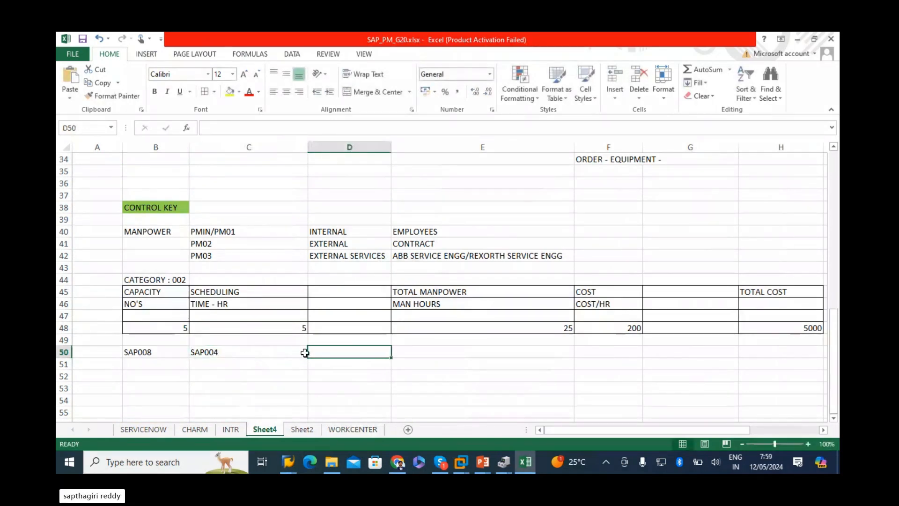
Enter the formula key SAP008 in cell H50, below the total cost column
{"action": "left_click", "coordinate": [432, 352]}
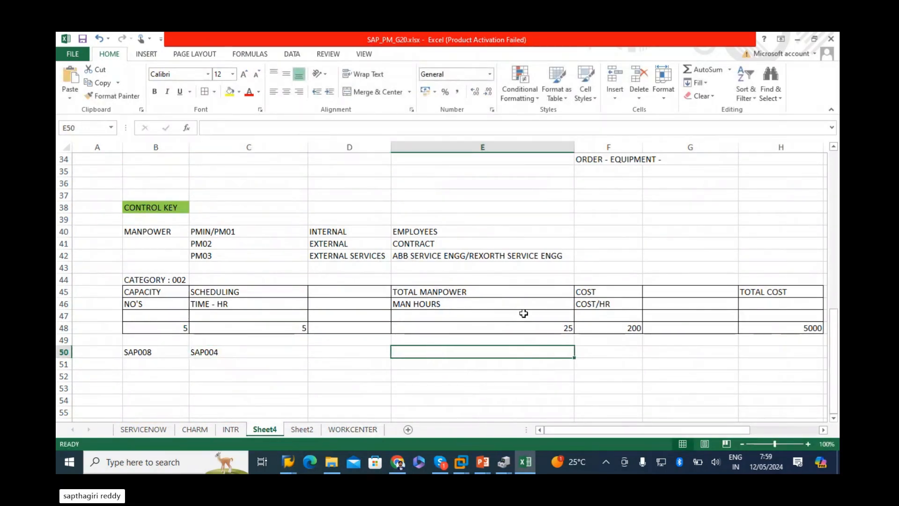
{"action": "key", "text": "Right"}
{"action": "key", "text": "Right"}
{"action": "key", "text": "Right"}
{"action": "scroll", "coordinate": [619, 389], "scroll_direction": "right", "scroll_amount": 2}
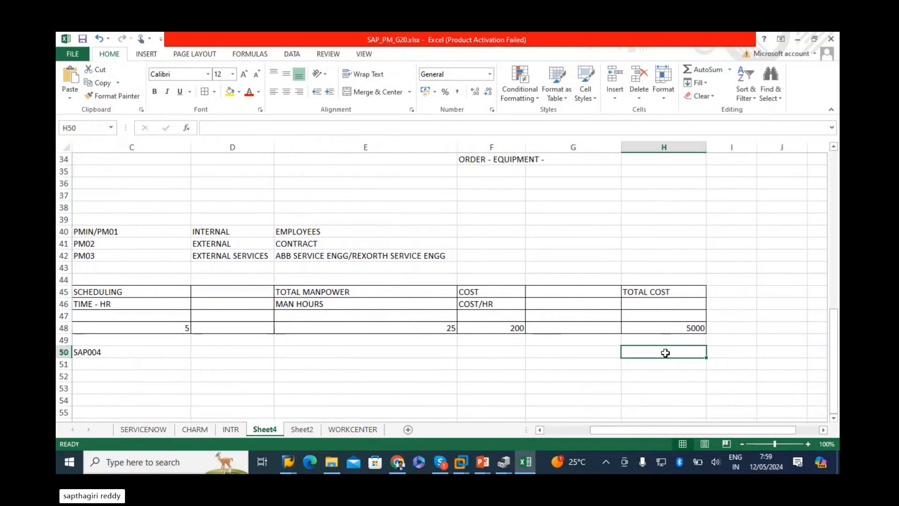
{"action": "type", "text": "SAP008"}
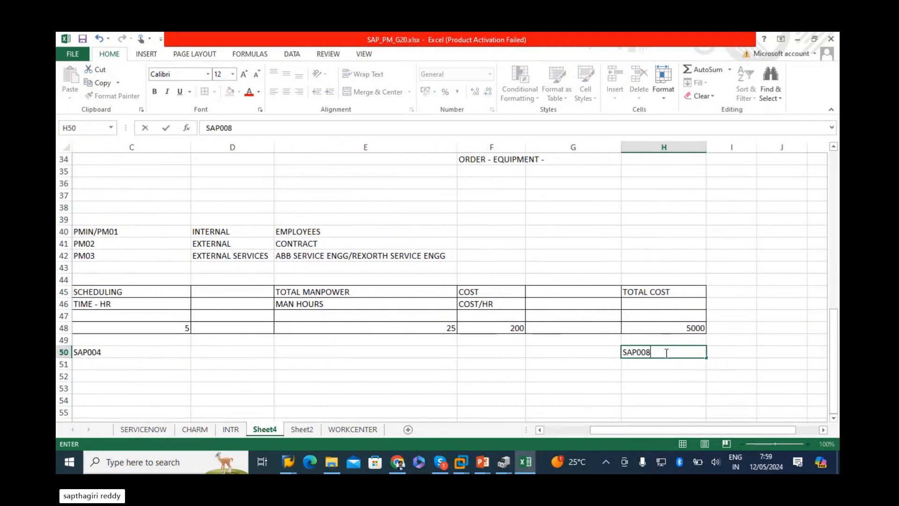
{"action": "key", "text": "Return"}
Enter ACTIVITY TYPE in F50 and TCODE : K26 in F51, below the cost column
{"action": "left_click", "coordinate": [429, 324]}
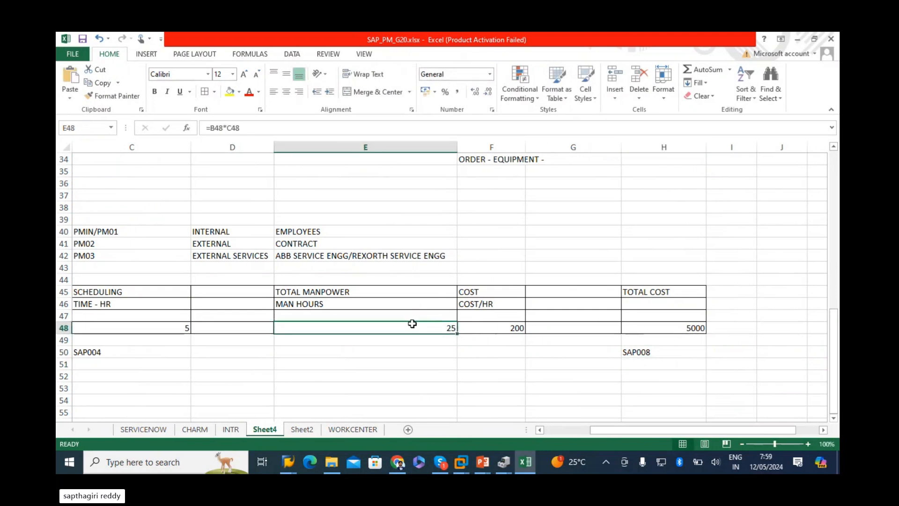
{"action": "left_click", "coordinate": [508, 328]}
{"action": "left_click", "coordinate": [490, 358]}
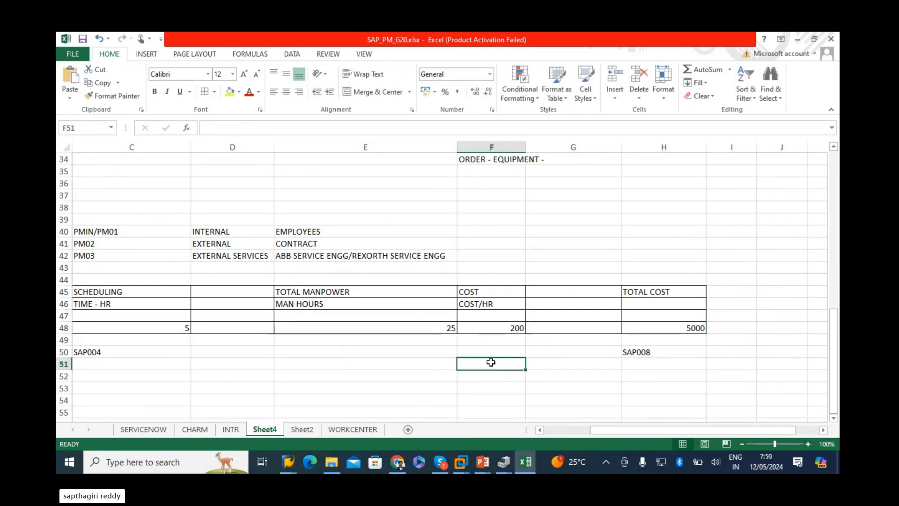
{"action": "type", "text": "ACT"}
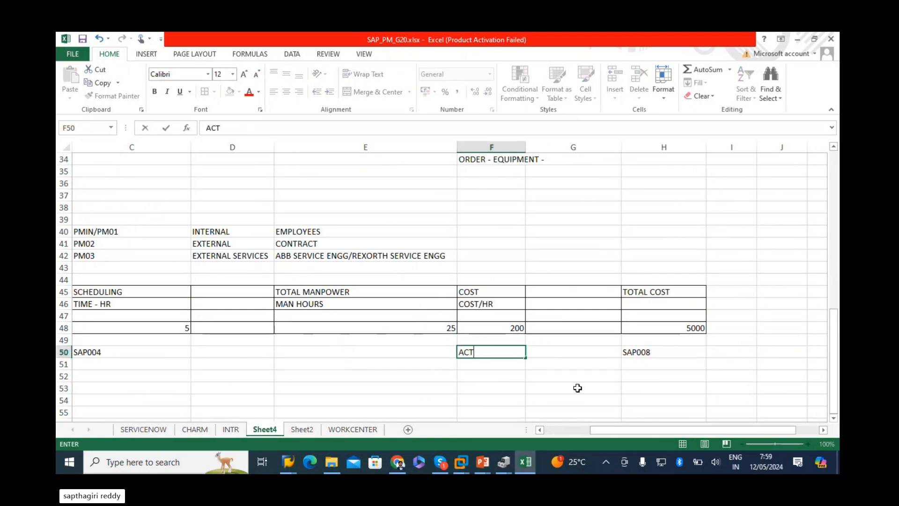
{"action": "type", "text": "IVITY TYPE"}
{"action": "key", "text": "Return"}
{"action": "type", "text": "TCODE"}
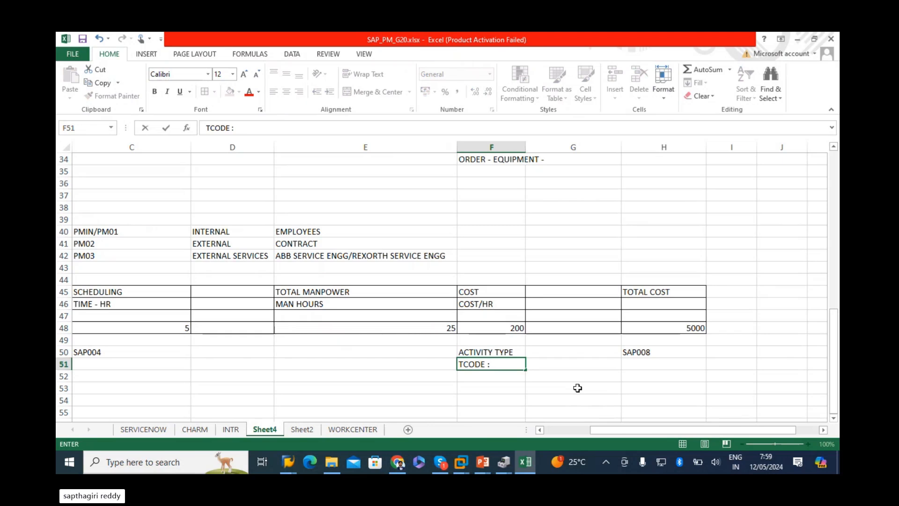
{"action": "type", "text": " : K26"}
{"action": "key", "text": "Return"}
{"action": "scroll", "coordinate": [579, 387], "scroll_direction": "down", "scroll_amount": 1}
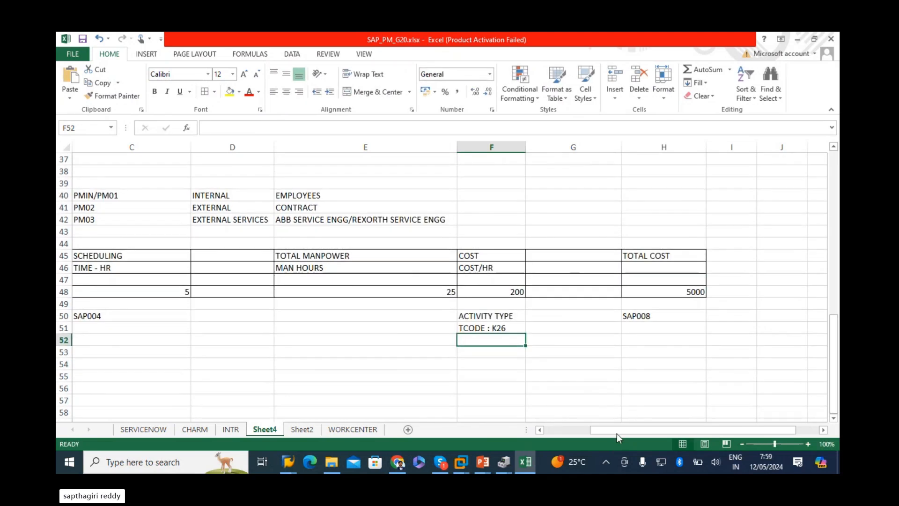
Fill the activity type and TCODE cells F50:F51 with yellow and enter FICO below them in F52
{"action": "left_click_drag", "start_coordinate": [617, 430], "coordinate": [564, 429]}
{"action": "left_click_drag", "start_coordinate": [594, 315], "coordinate": [594, 327]}
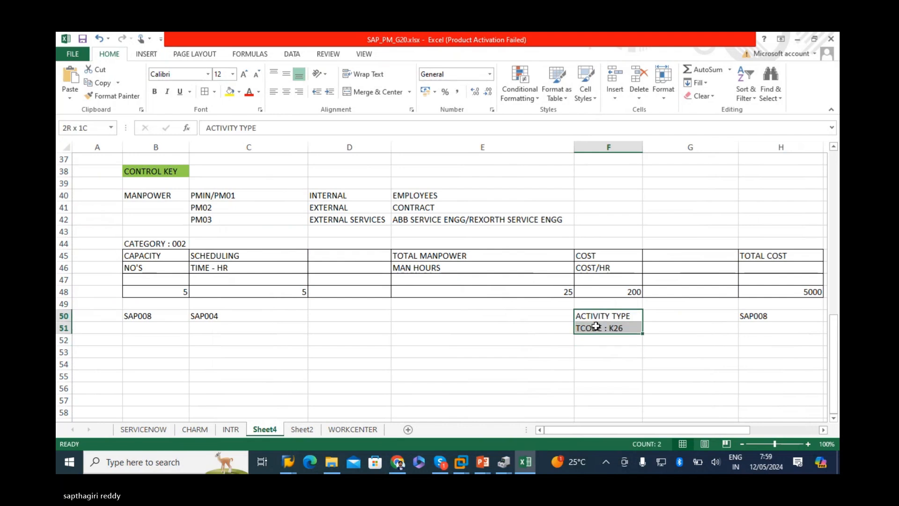
{"action": "left_click", "coordinate": [229, 90]}
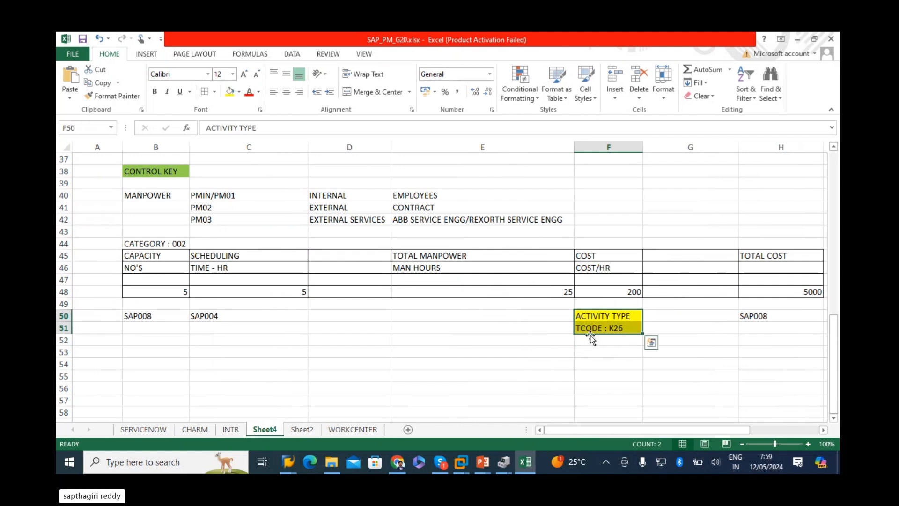
{"action": "left_click", "coordinate": [583, 340]}
{"action": "type", "text": "FICO"}
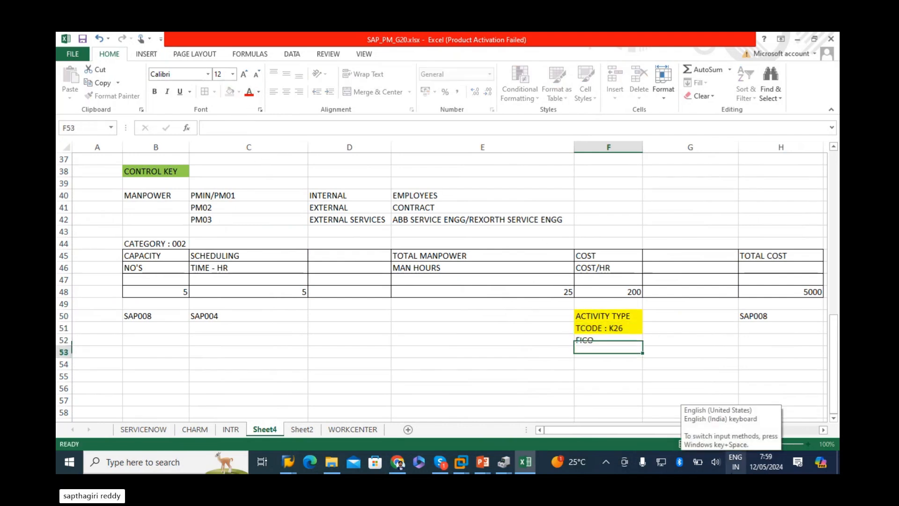
{"action": "key", "text": "Return"}
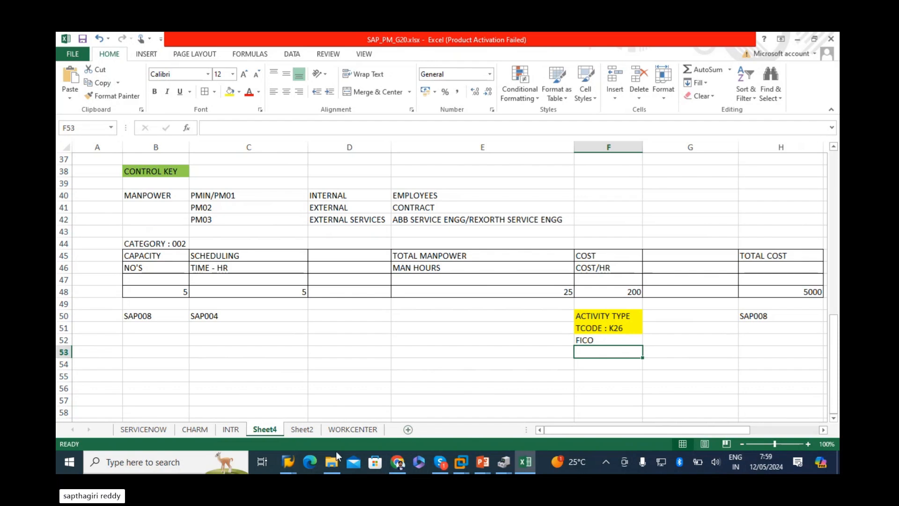
Switch to SAP, open a new session and start transaction KP26 for controlling area 1000
{"action": "mouse_move", "coordinate": [294, 463]}
{"action": "left_click", "coordinate": [370, 416]}
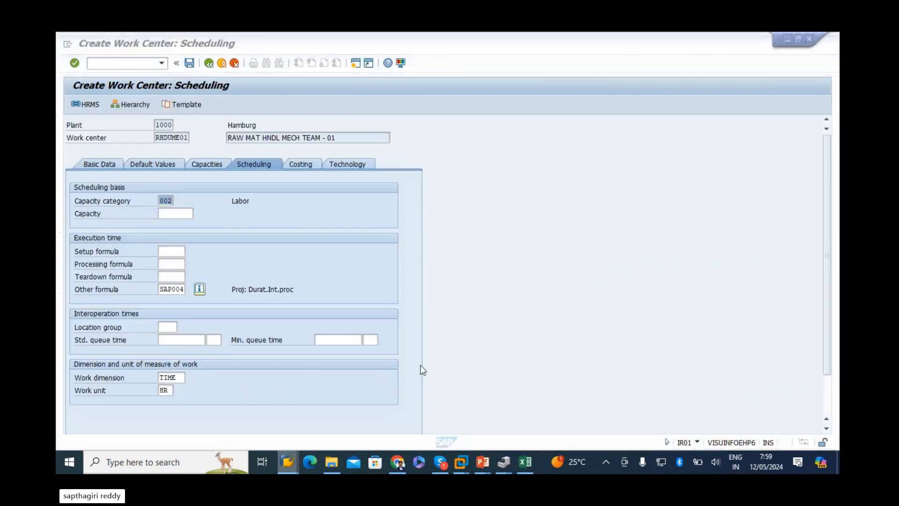
{"action": "left_click", "coordinate": [357, 63]}
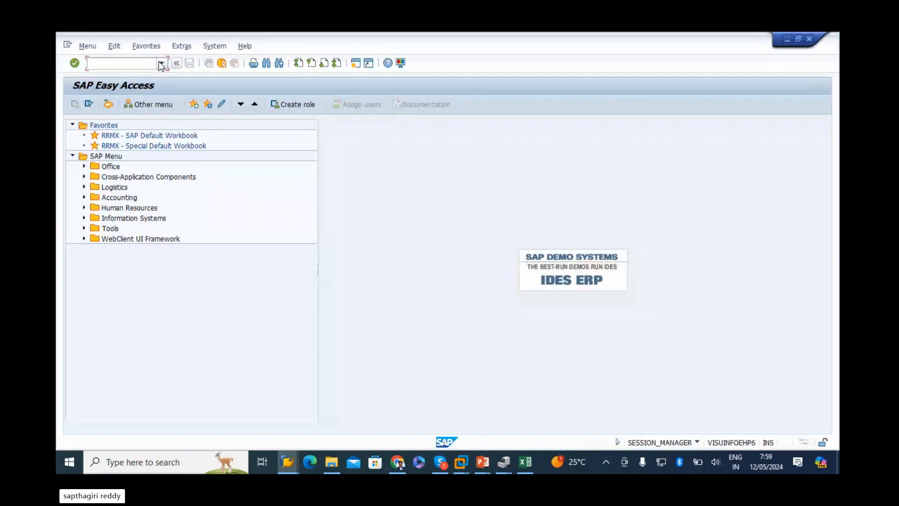
{"action": "type", "text": "KP26"}
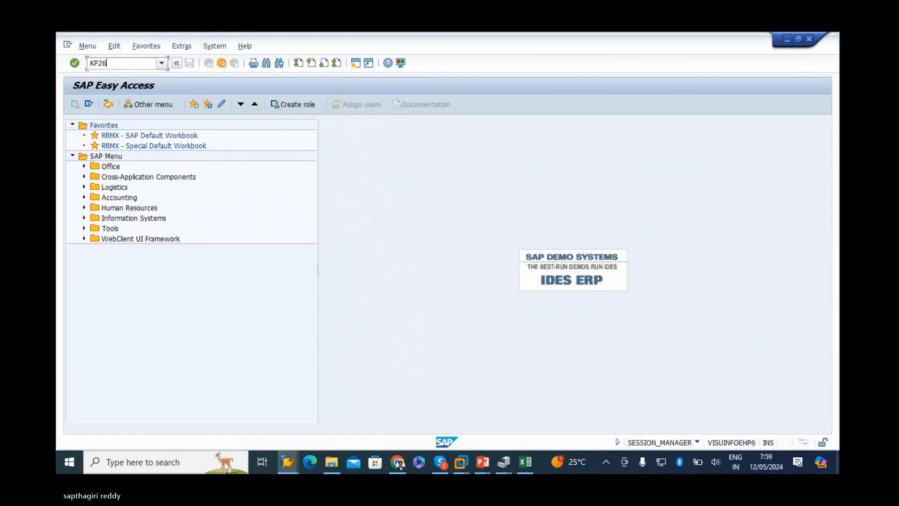
{"action": "key", "text": "Return"}
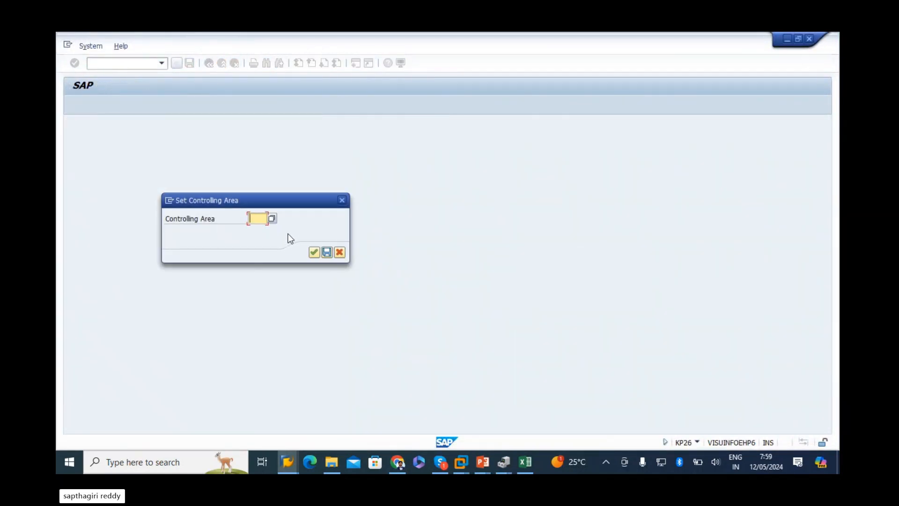
{"action": "type", "text": "1000"}
{"action": "key", "text": "Return"}
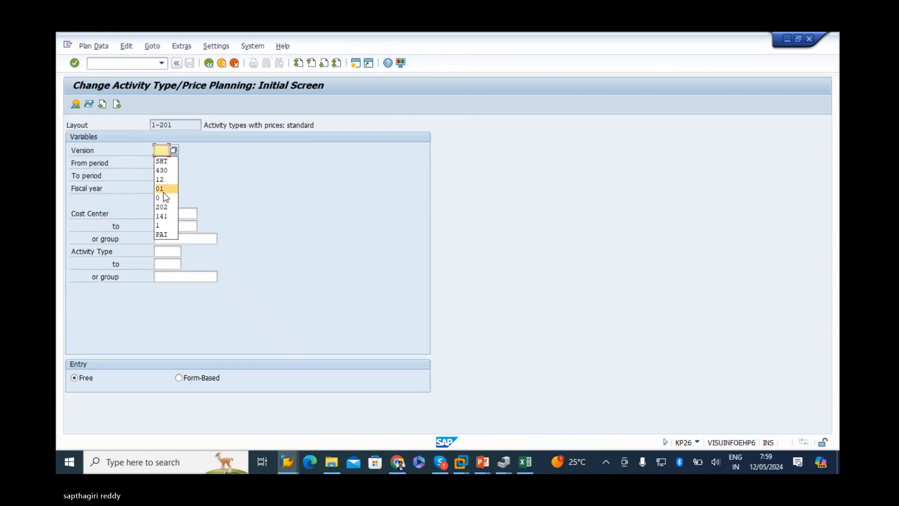
Set the activity price planning to version 0, periods 01 to 12 and fiscal year 2024
{"action": "left_click", "coordinate": [164, 195]}
{"action": "left_click", "coordinate": [163, 162]}
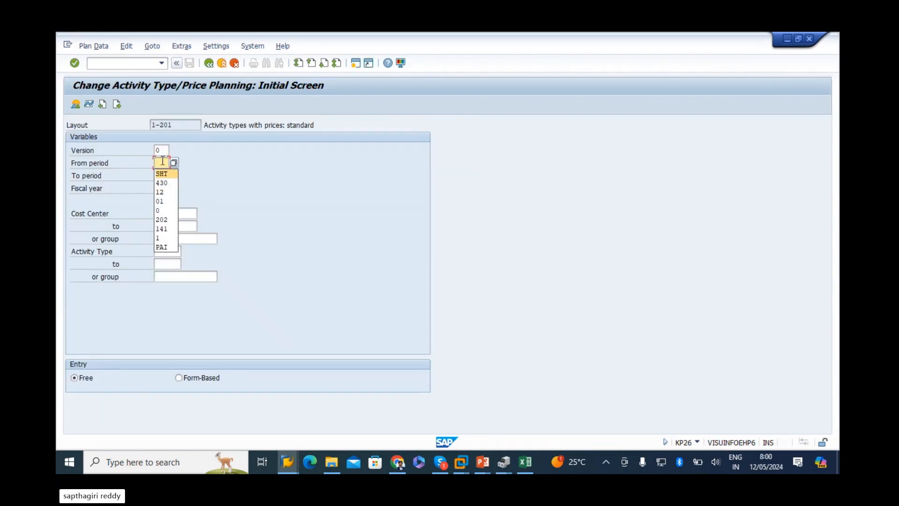
{"action": "left_click", "coordinate": [168, 164]}
{"action": "type", "text": "01"}
{"action": "key", "text": "Tab"}
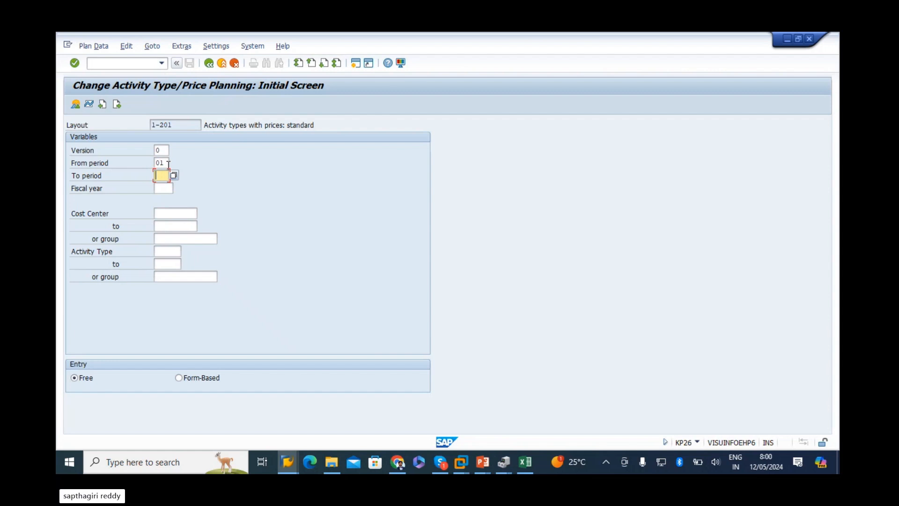
{"action": "key", "text": "Tab"}
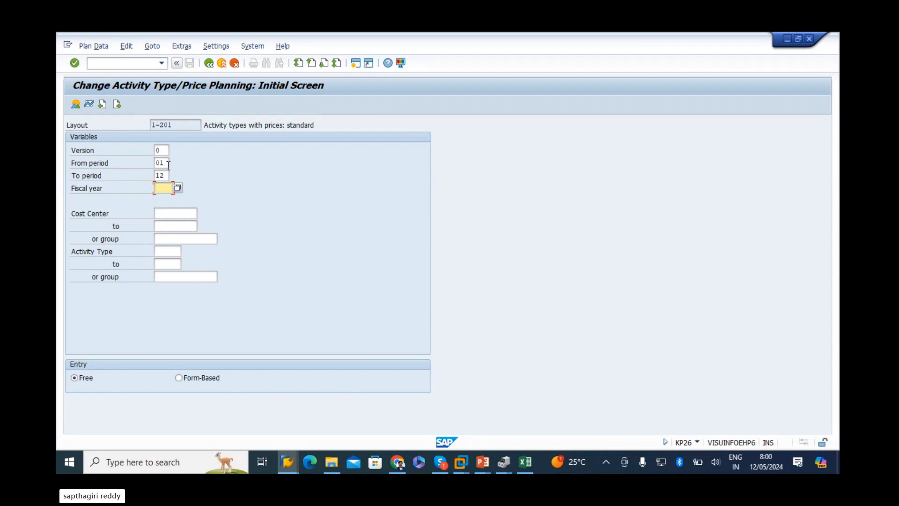
{"action": "type", "text": "2024"}
{"action": "key", "text": "Tab"}
Enter cost center 4300 and activity type 1410 in the planning variables and validate the entries
{"action": "left_click", "coordinate": [188, 213]}
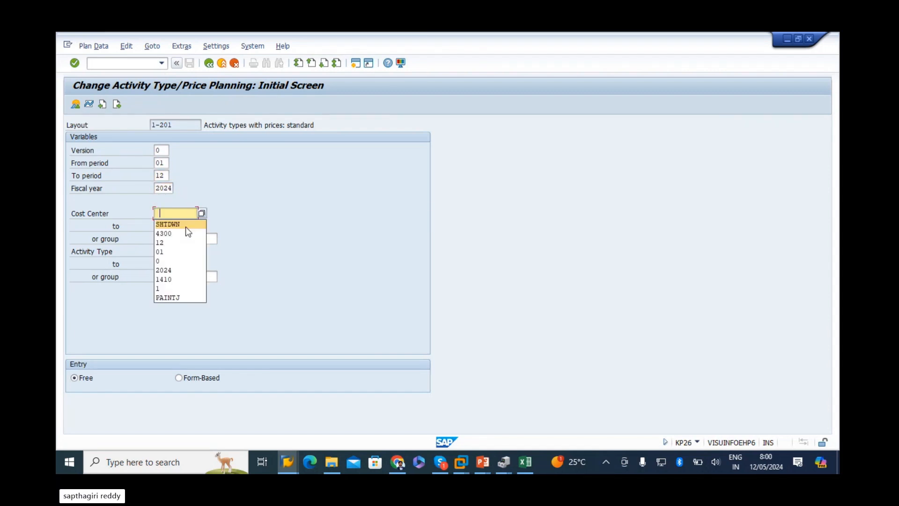
{"action": "left_click", "coordinate": [169, 233]}
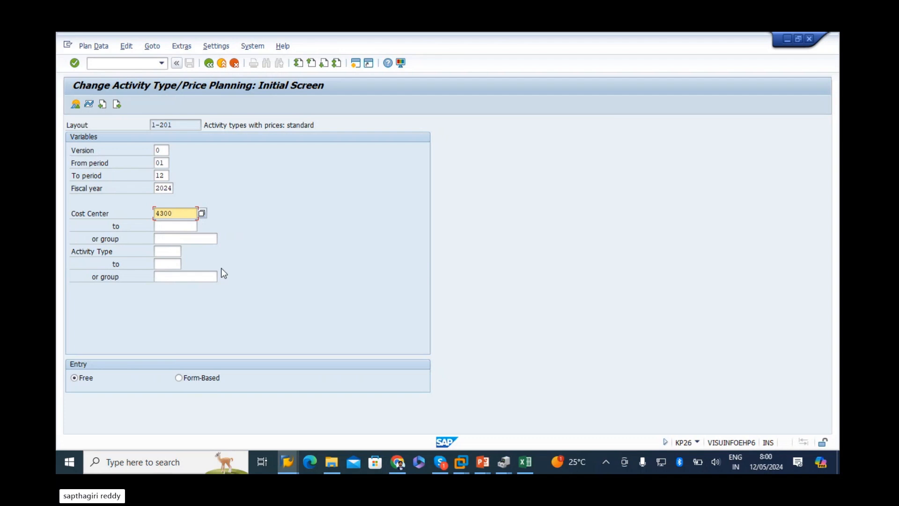
{"action": "left_click", "coordinate": [162, 252]}
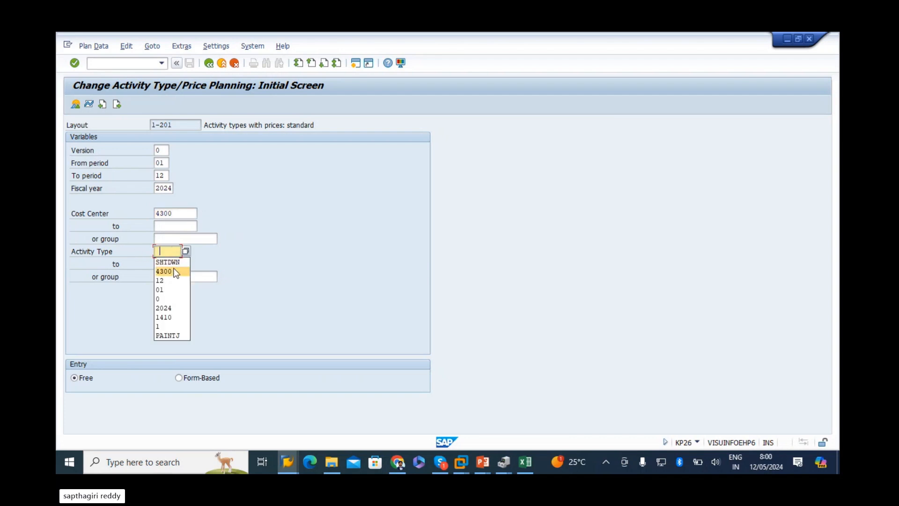
{"action": "left_click", "coordinate": [170, 317]}
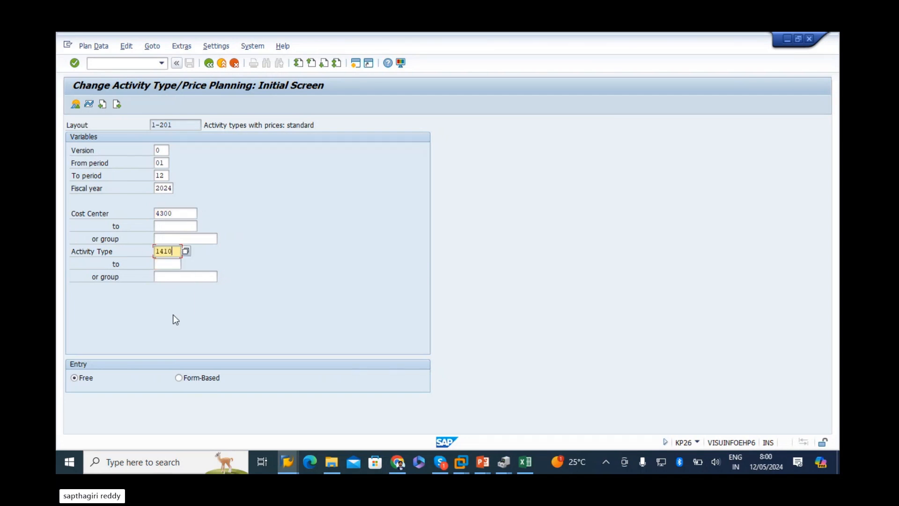
{"action": "key", "text": "Return"}
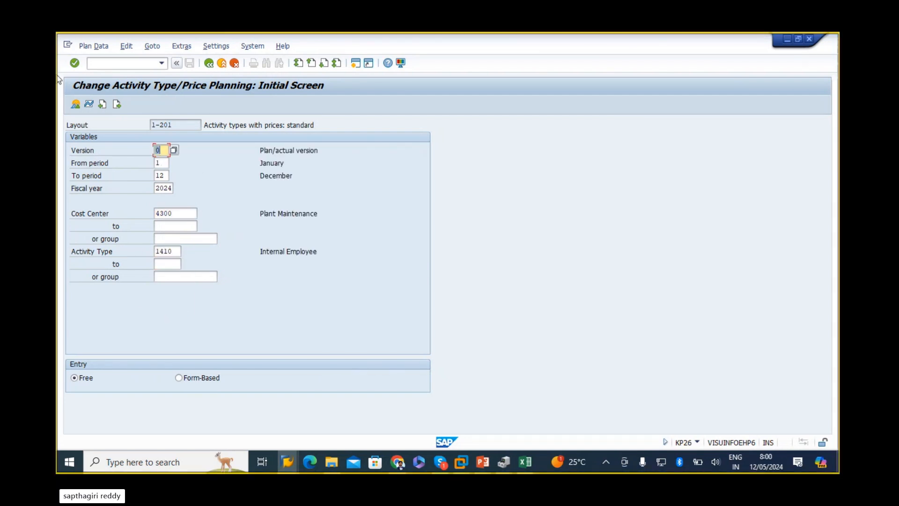
Capture the KP26 initial screen and paste it at row 123 of Excel's WORKCENTER sheet, below the scheduling screenshot
{"action": "key", "text": "super+shift+s"}
{"action": "left_click_drag", "start_coordinate": [66, 74], "coordinate": [373, 299]}
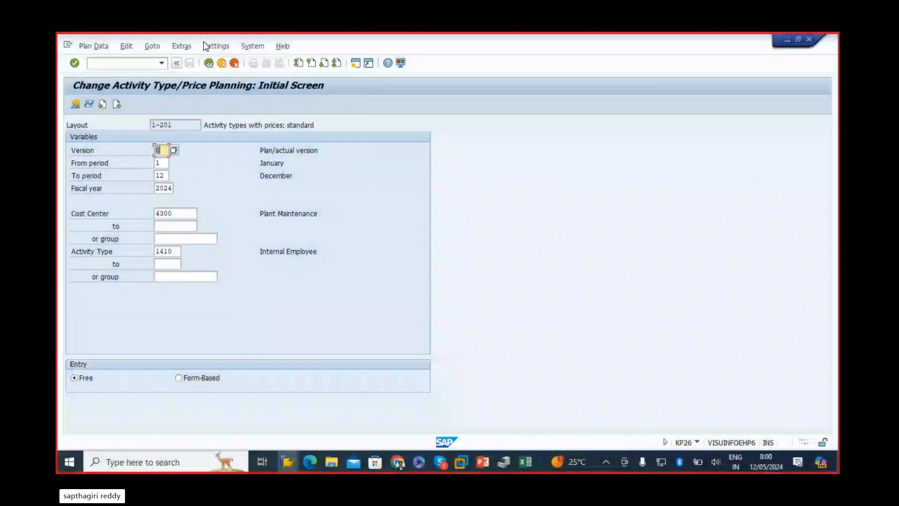
{"action": "left_click", "coordinate": [525, 462]}
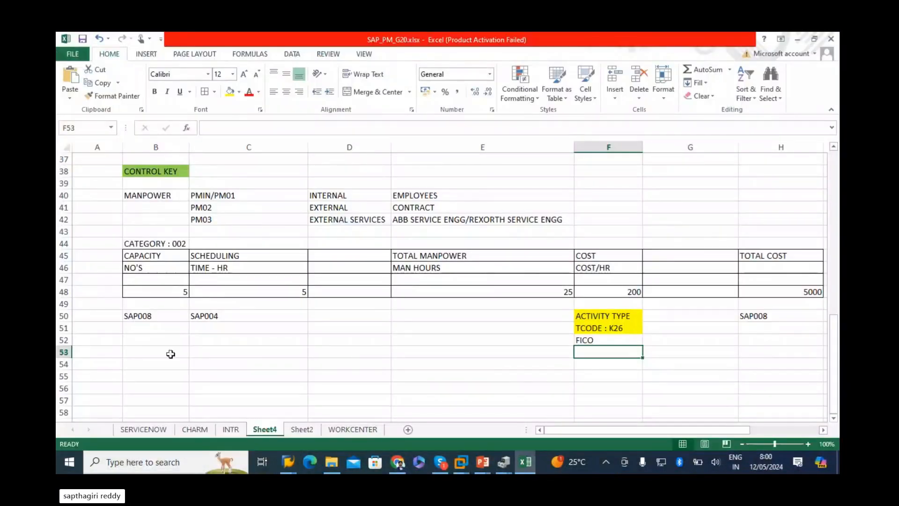
{"action": "scroll", "coordinate": [222, 305], "scroll_direction": "down", "scroll_amount": 4}
{"action": "scroll", "coordinate": [391, 421], "scroll_direction": "up", "scroll_amount": 2}
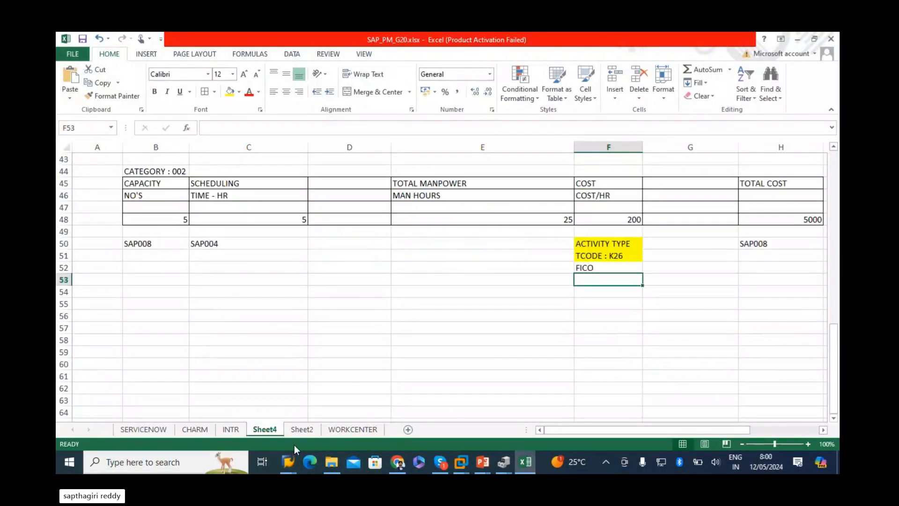
{"action": "left_click", "coordinate": [352, 429]}
{"action": "scroll", "coordinate": [155, 283], "scroll_direction": "down", "scroll_amount": 4}
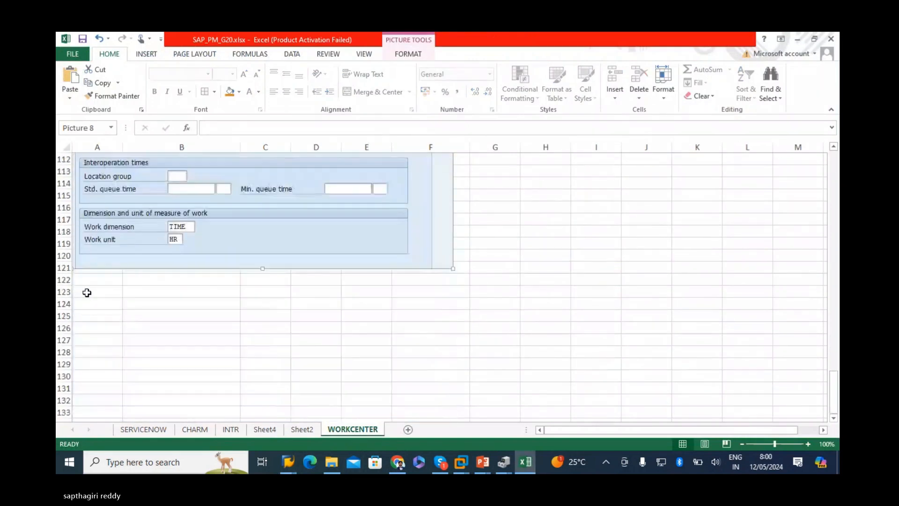
{"action": "left_click", "coordinate": [88, 293]}
{"action": "key", "text": "ctrl+v"}
Return to SAP, open the activity price planning overview, highlight the fixed price of activity type 1410 and capture the screen
{"action": "key", "text": "alt+Tab"}
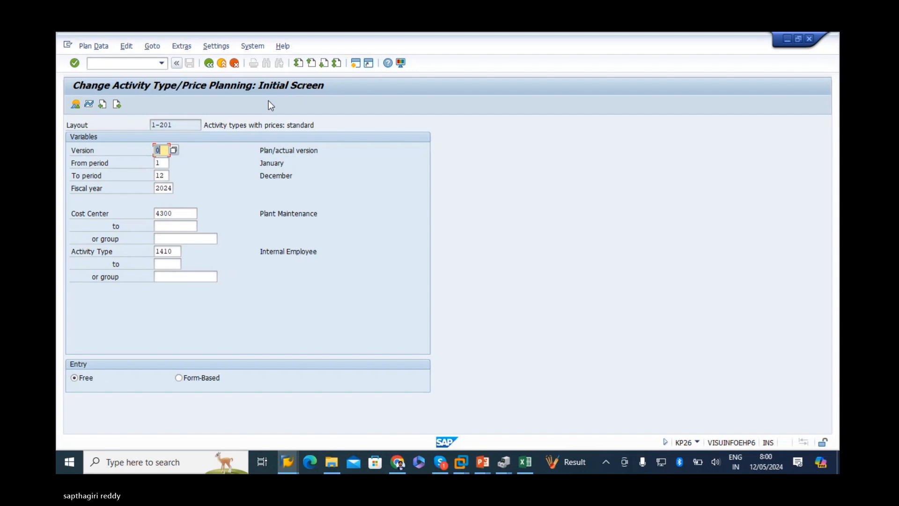
{"action": "left_click", "coordinate": [76, 104]}
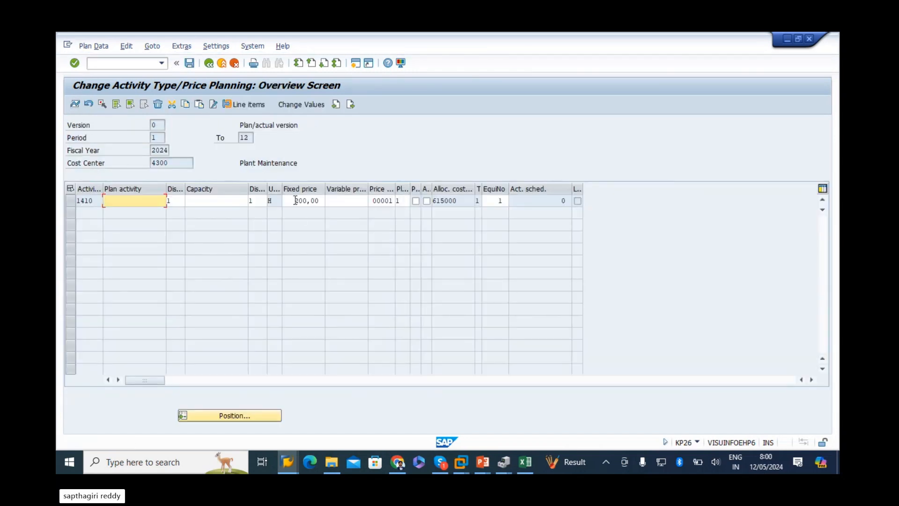
{"action": "left_click_drag", "start_coordinate": [295, 201], "coordinate": [332, 199]}
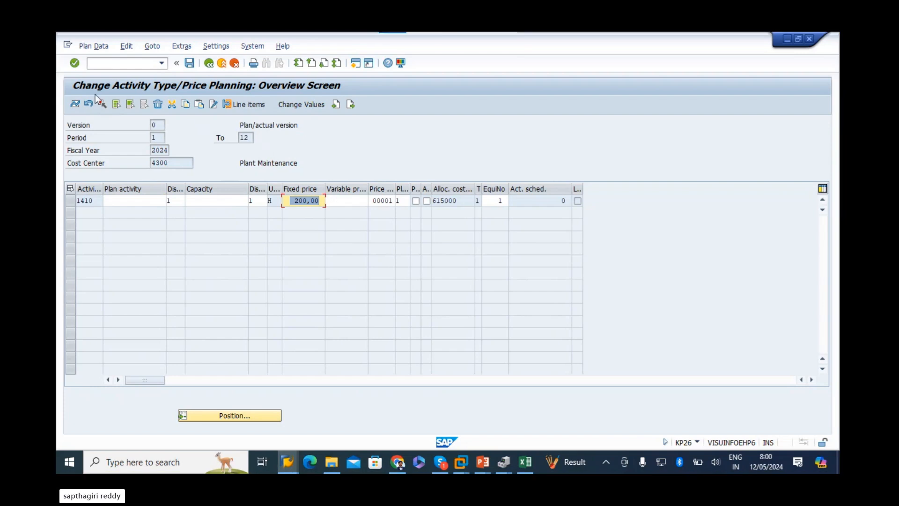
{"action": "key", "text": "super+shift+s"}
{"action": "left_click_drag", "start_coordinate": [56, 71], "coordinate": [595, 190]}
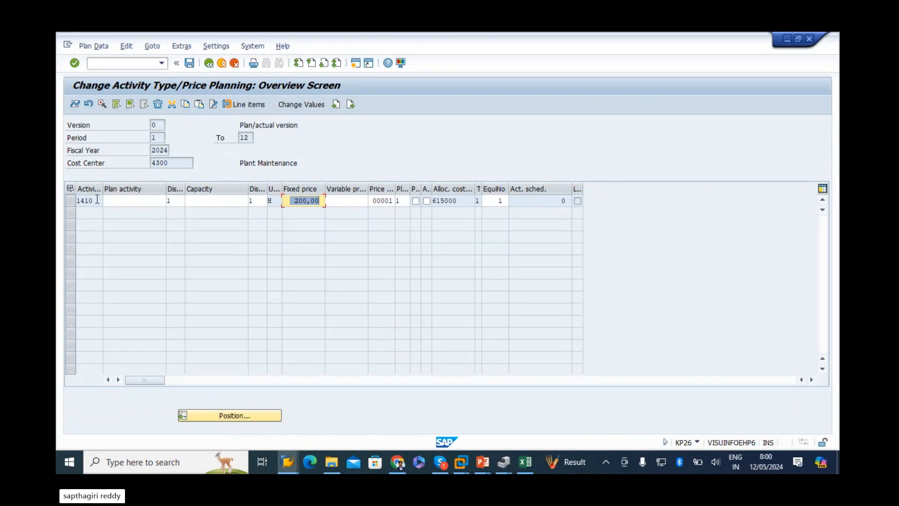
{"action": "left_click", "coordinate": [123, 201]}
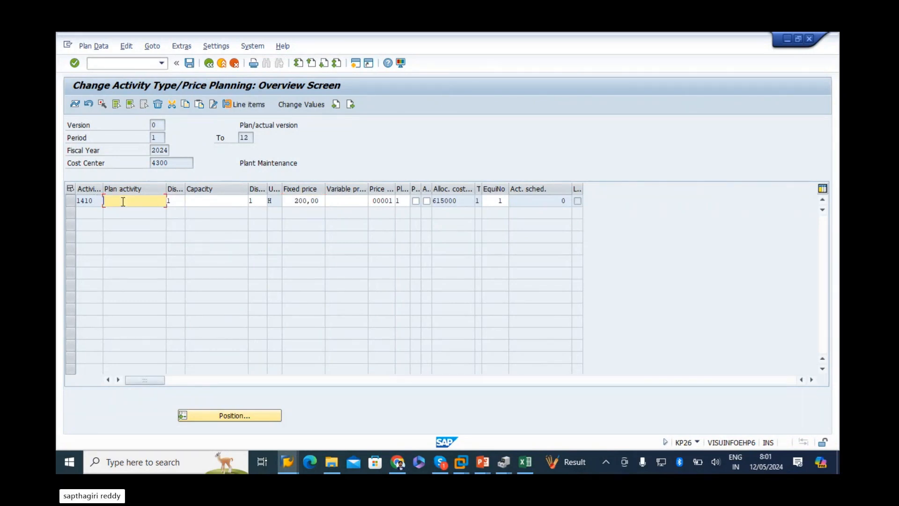
{"action": "type", "text": "Repair Ho"}
{"action": "key", "text": "BackSpace"}
{"action": "key", "text": "BackSpace"}
{"action": "key", "text": "BackSpace"}
{"action": "key", "text": "BackSpace"}
{"action": "key", "text": "BackSpace"}
{"action": "key", "text": "BackSpace"}
{"action": "key", "text": "BackSpace"}
{"action": "key", "text": "BackSpace"}
{"action": "key", "text": "BackSpace"}
{"action": "key", "text": "BackSpace"}
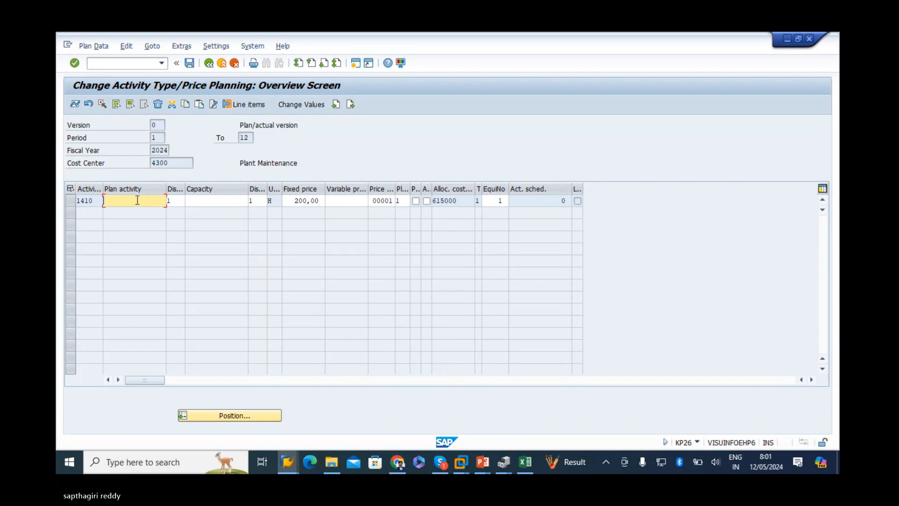
Save the activity price planning and exit KP26 to the SAP Easy Access screen
{"action": "left_click", "coordinate": [189, 63]}
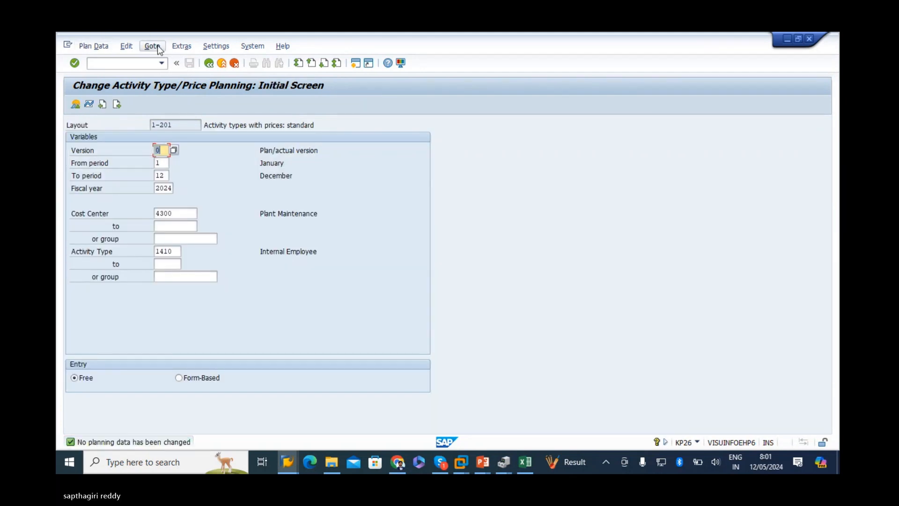
{"action": "left_click", "coordinate": [209, 62]}
{"action": "key", "text": "alt+Tab"}
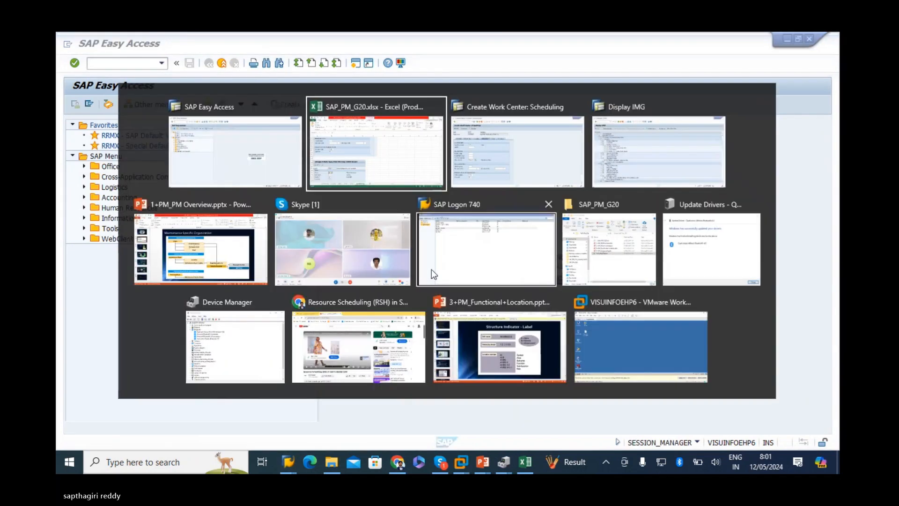
Switch to the Create Work Center session and assign cost center 4300 in the work center's costing data
{"action": "key", "text": "alt+Tab"}
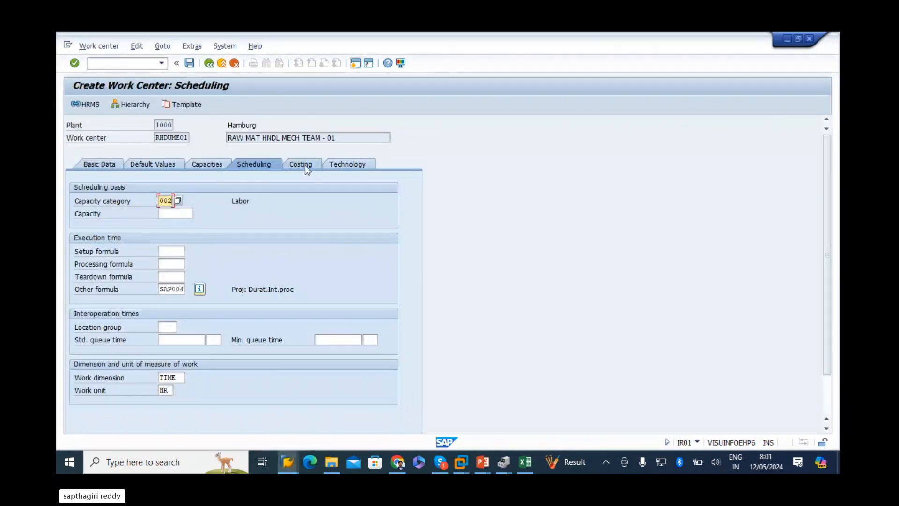
{"action": "left_click", "coordinate": [305, 164]}
{"action": "left_click", "coordinate": [178, 254]}
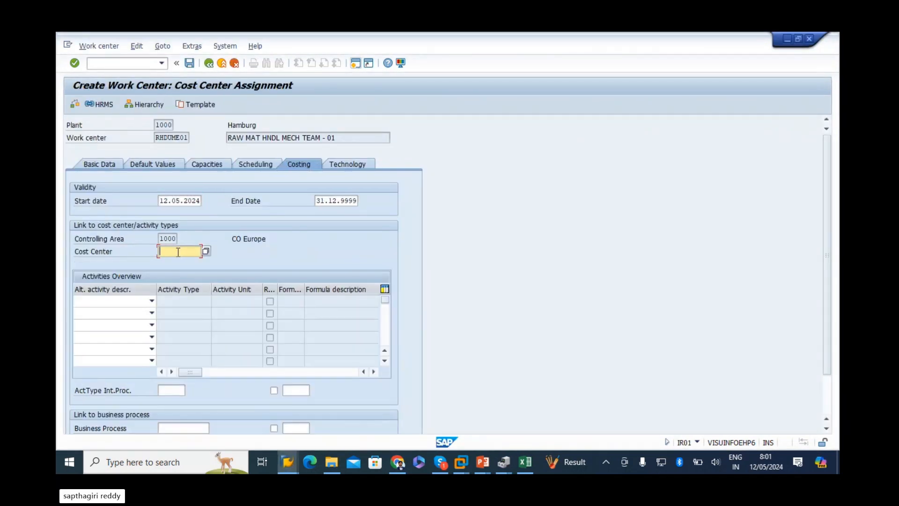
{"action": "type", "text": "4300"}
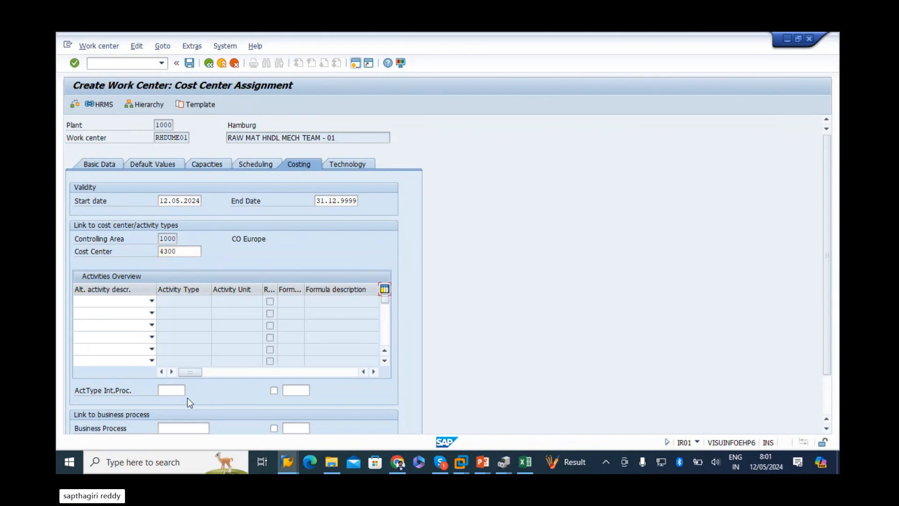
Assign activity type 1410 (Internal Labour) as the internal processing activity type for the cost center
{"action": "left_click", "coordinate": [175, 390]}
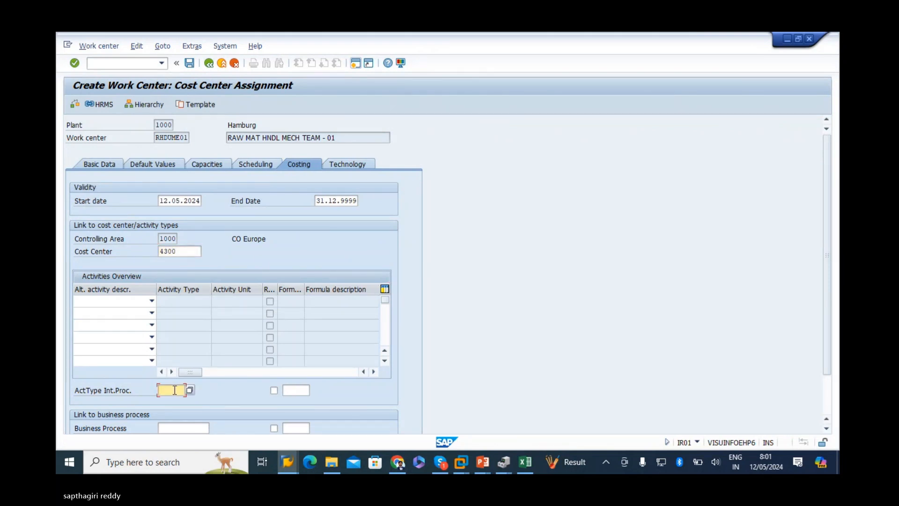
{"action": "left_click", "coordinate": [189, 389]}
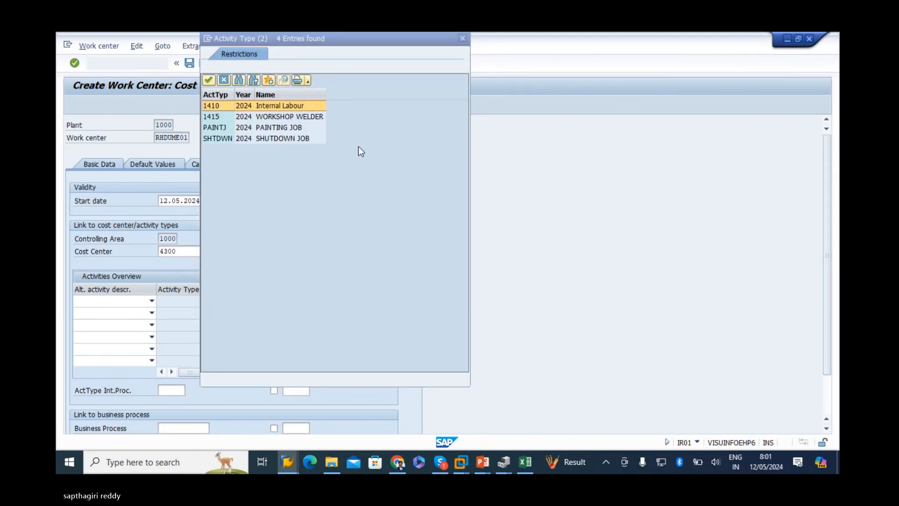
{"action": "key", "text": "Escape"}
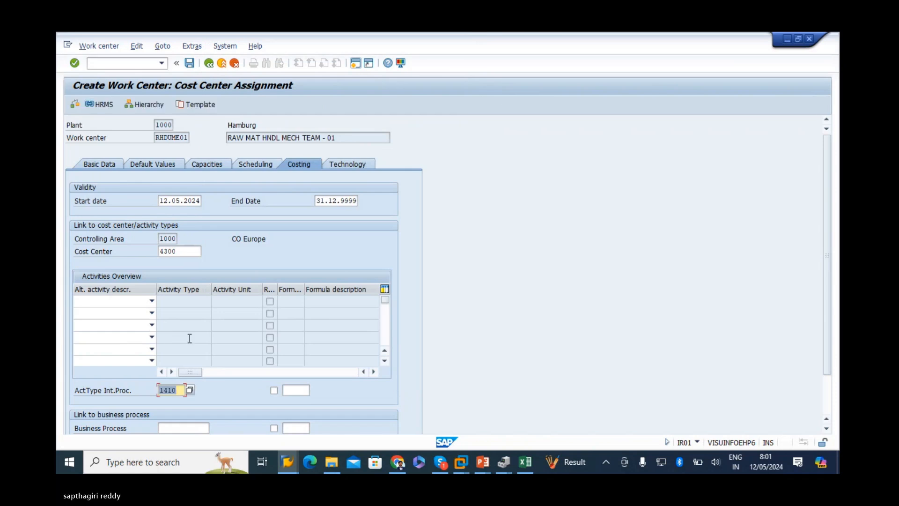
{"action": "left_click_drag", "start_coordinate": [828, 206], "coordinate": [829, 248]}
{"action": "left_click", "coordinate": [173, 341]}
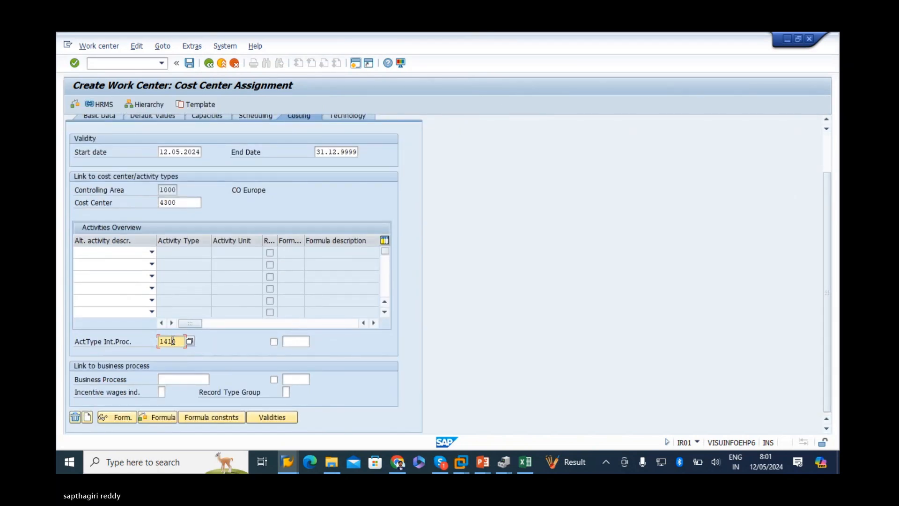
{"action": "key", "text": "Return"}
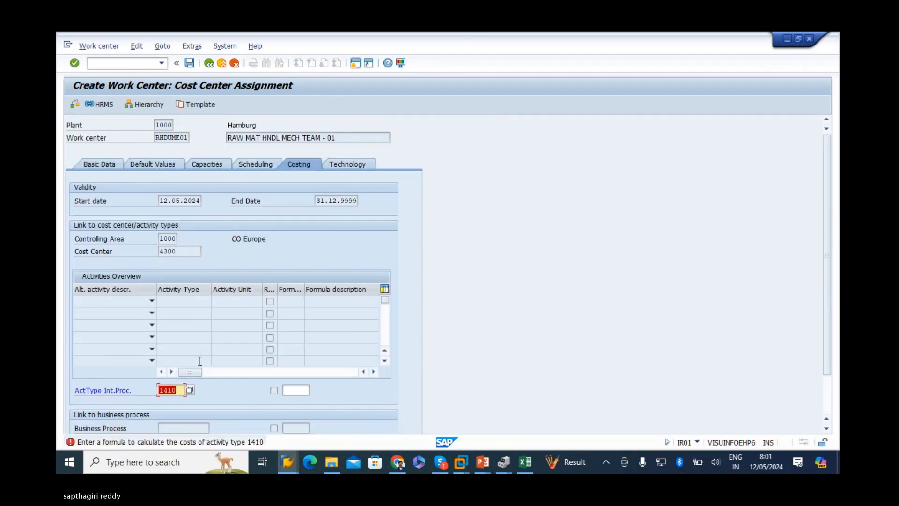
Set the costing formula for the internal processing activity type to SAP008
{"action": "key", "text": "Tab"}
{"action": "type", "text": "s"}
{"action": "type", "text": "008"}
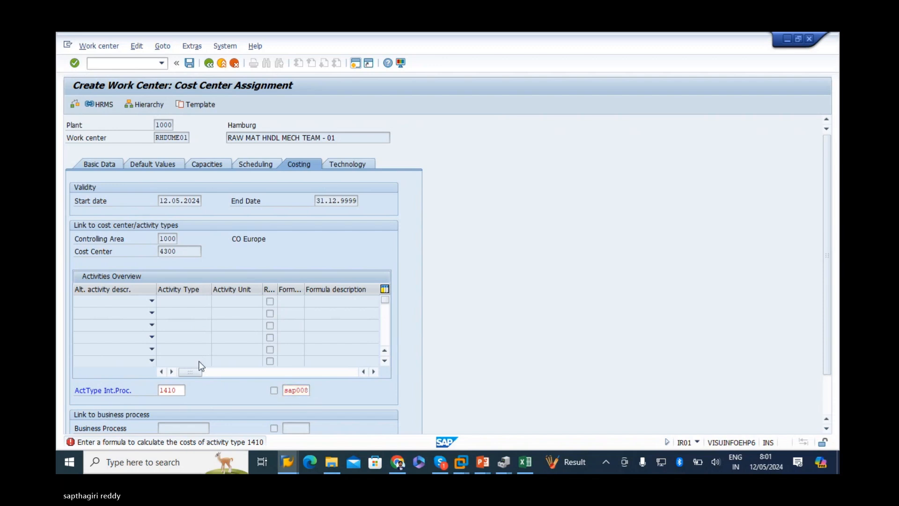
{"action": "key", "text": "Return"}
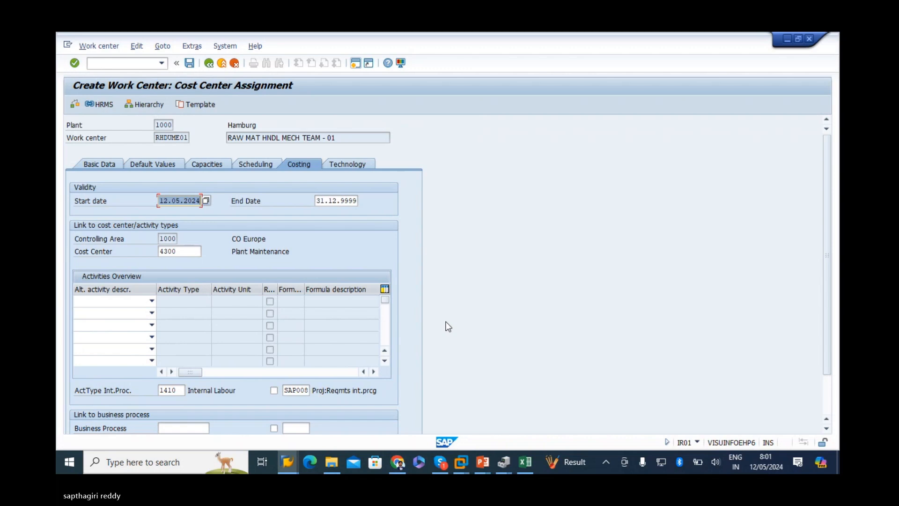
Review the work center's basic data, default values, capacities and scheduling, ending at the costing data
{"action": "left_click", "coordinate": [109, 164]}
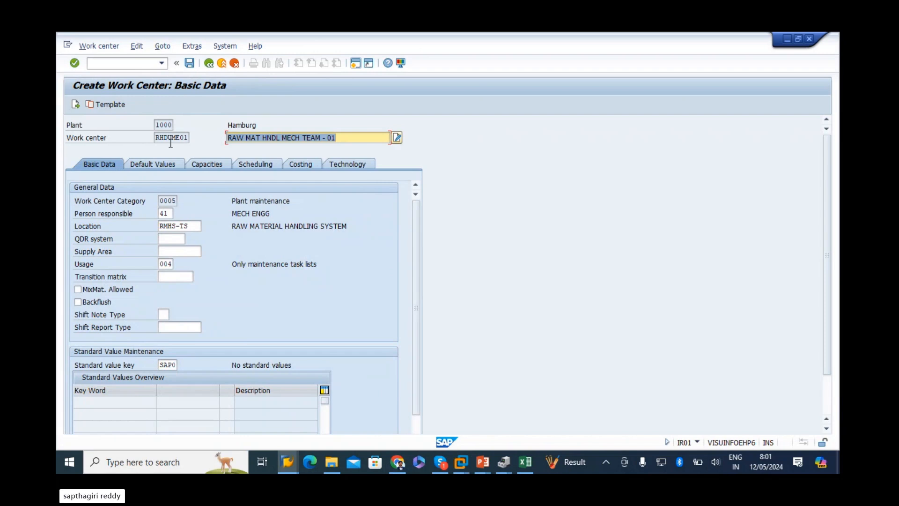
{"action": "left_click", "coordinate": [156, 164]}
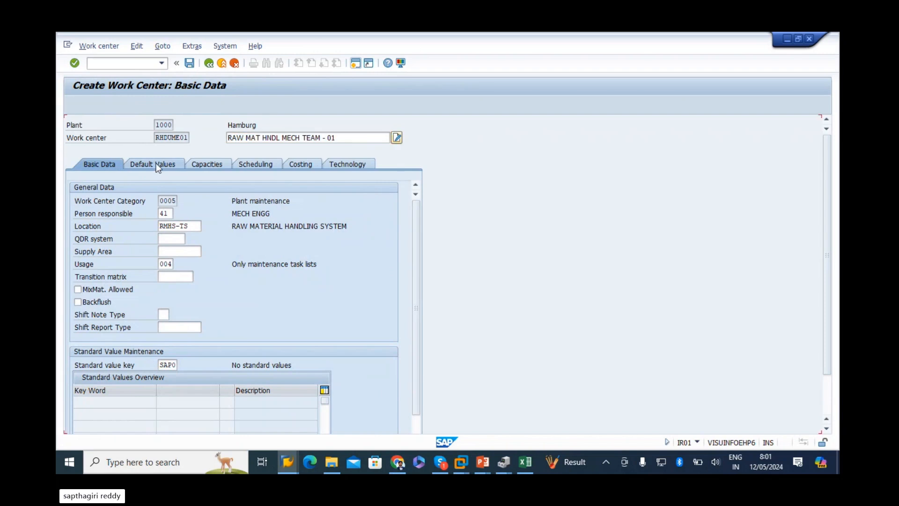
{"action": "left_click", "coordinate": [213, 165]}
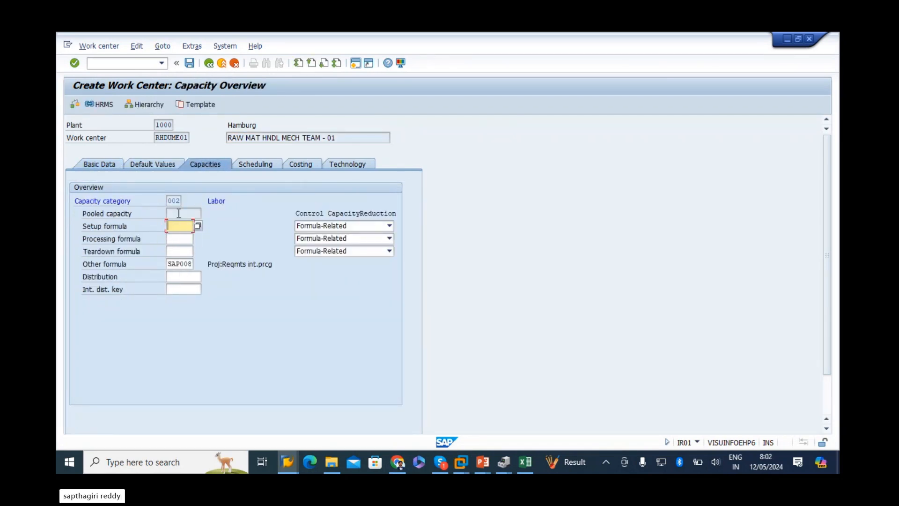
{"action": "left_click", "coordinate": [260, 161]}
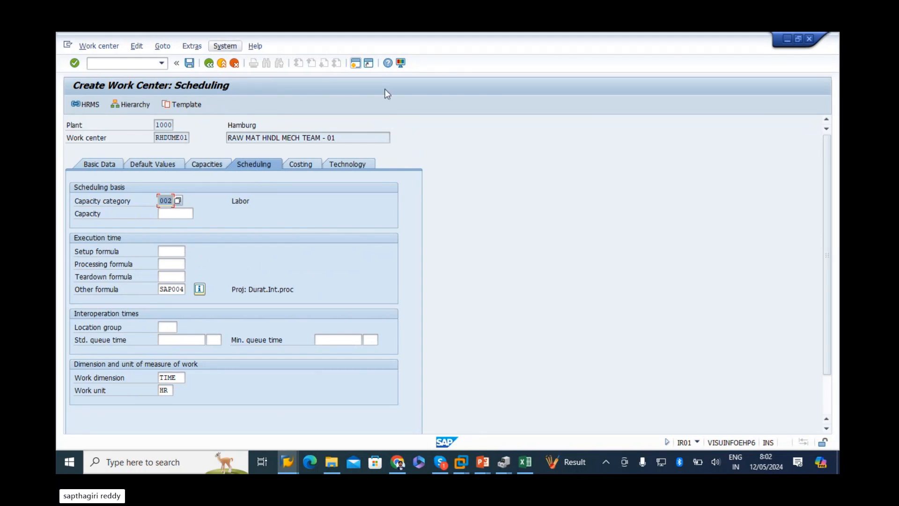
{"action": "left_click", "coordinate": [296, 165]}
Switch to the Excel workbook and bold the formula keys SAP008 and SAP004 in cells B50:C50 of Sheet4
{"action": "left_click", "coordinate": [529, 464]}
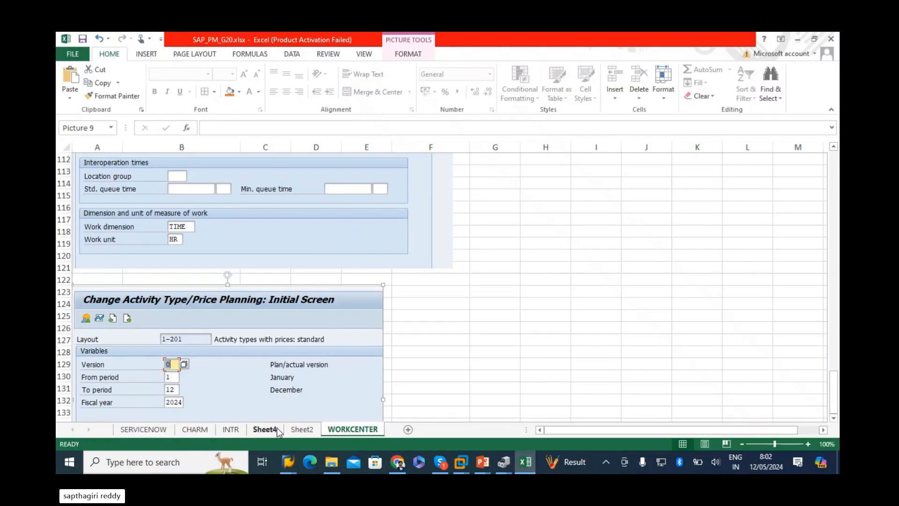
{"action": "left_click", "coordinate": [264, 430]}
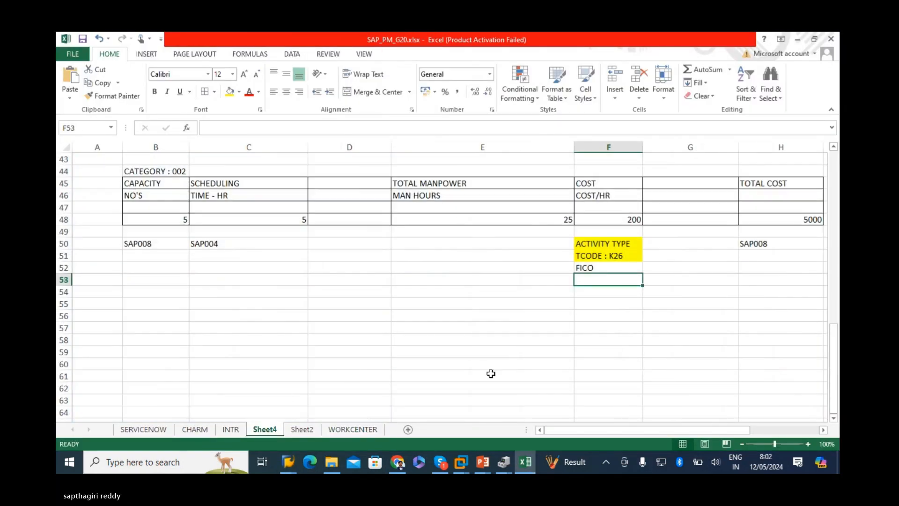
{"action": "scroll", "coordinate": [191, 271], "scroll_direction": "up", "scroll_amount": 2}
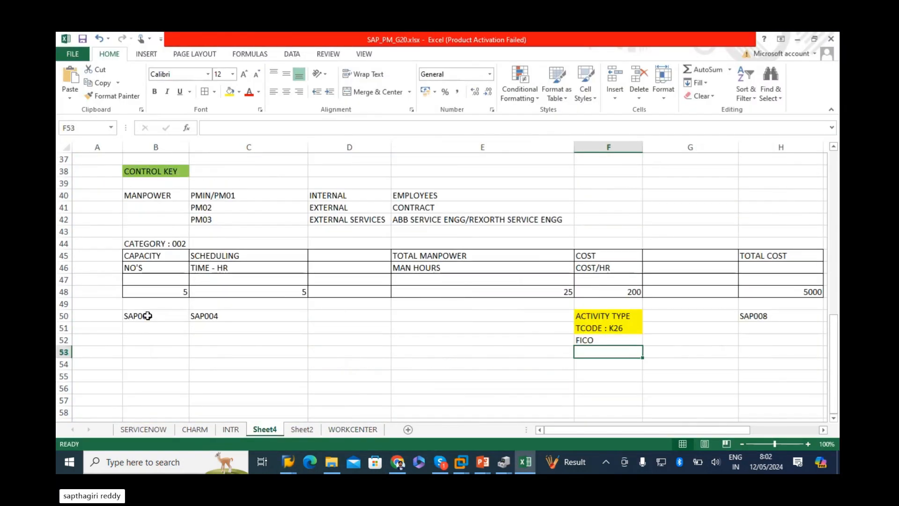
{"action": "left_click", "coordinate": [148, 315]}
{"action": "left_click", "coordinate": [195, 316]}
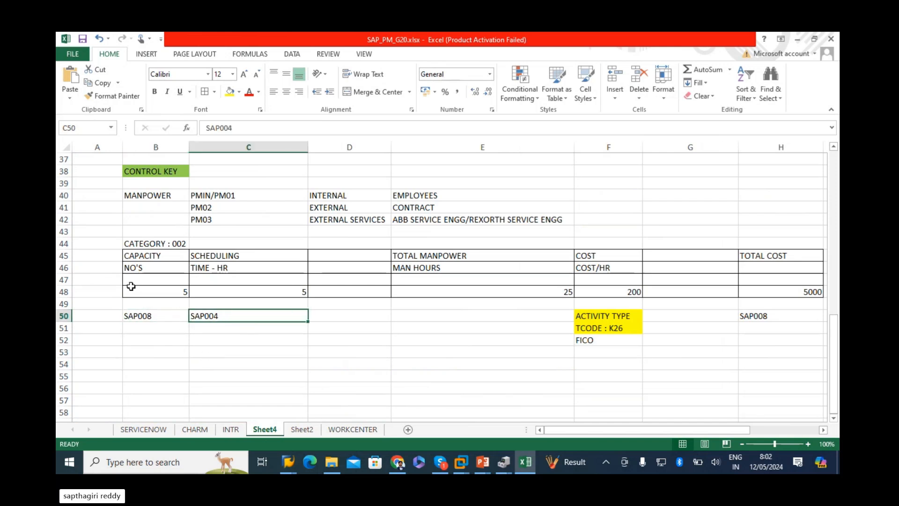
{"action": "left_click", "coordinate": [135, 315]}
{"action": "left_click", "coordinate": [212, 314], "text": "shift"}
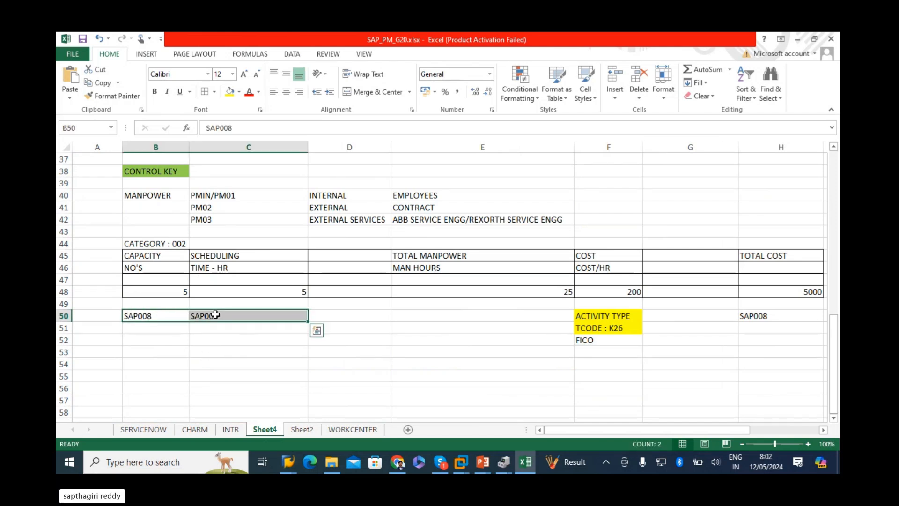
{"action": "key", "text": "ctrl+b"}
Bold the SAP008 formula key in cell H50 under the total cost column
{"action": "left_click", "coordinate": [170, 316]}
{"action": "key", "text": "Right"}
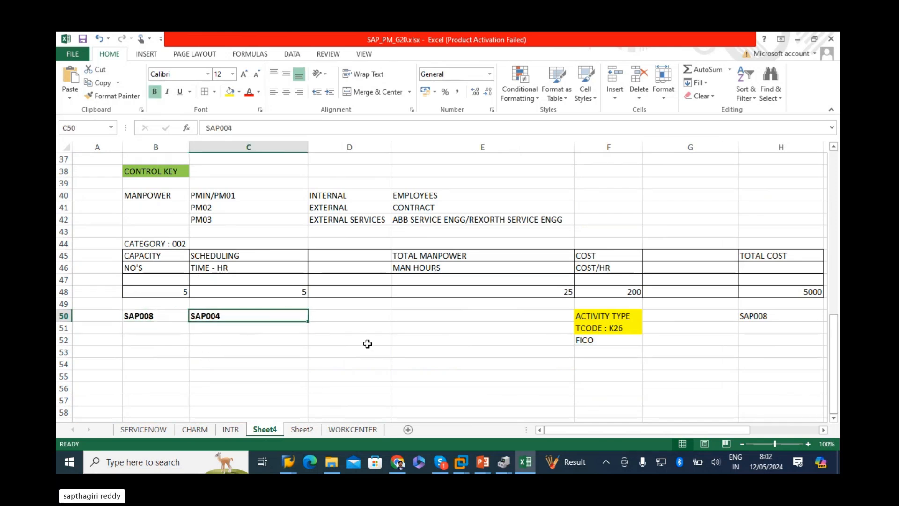
{"action": "key", "text": "Right"}
{"action": "key", "text": "Right"}
{"action": "key", "text": "Right"}
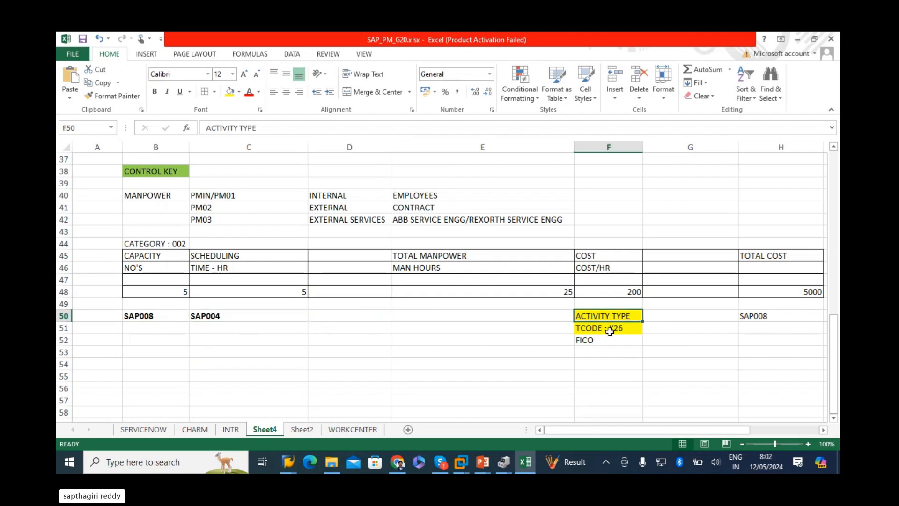
{"action": "key", "text": "Down"}
{"action": "key", "text": "Down"}
{"action": "key", "text": "Down"}
{"action": "key", "text": "Right"}
{"action": "key", "text": "Right"}
{"action": "key", "text": "Right"}
{"action": "key", "text": "Right"}
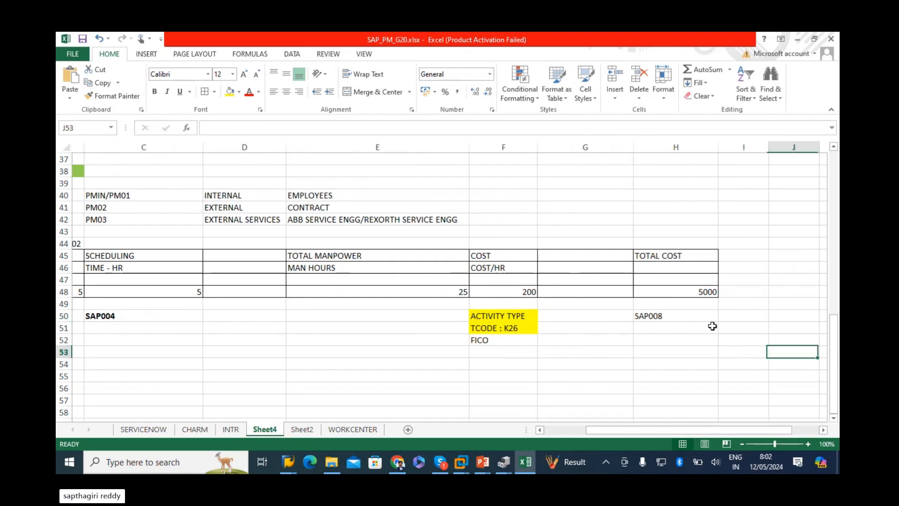
{"action": "left_click", "coordinate": [674, 317]}
{"action": "key", "text": "ctrl+b"}
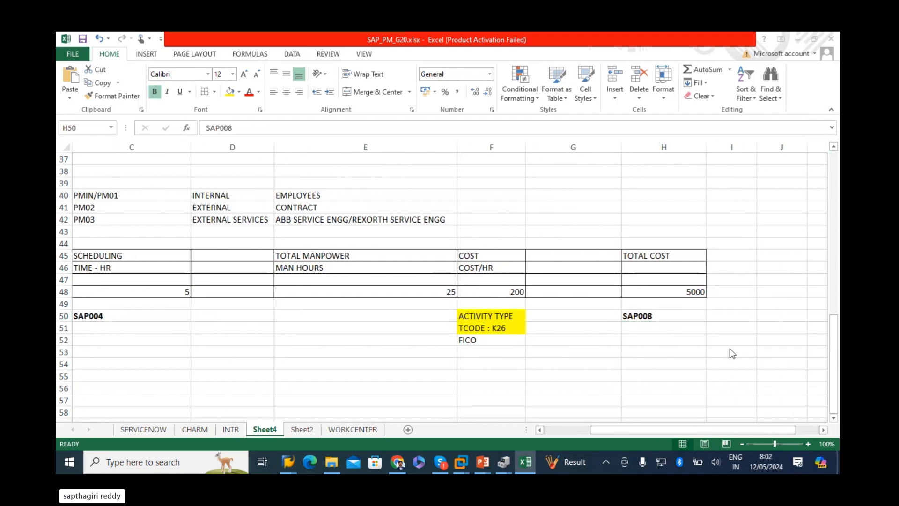
Check the costing assignment in SAP, and look over the capacity, scheduling and cost notes on Excel's Sheet4
{"action": "key", "text": "alt+Tab"}
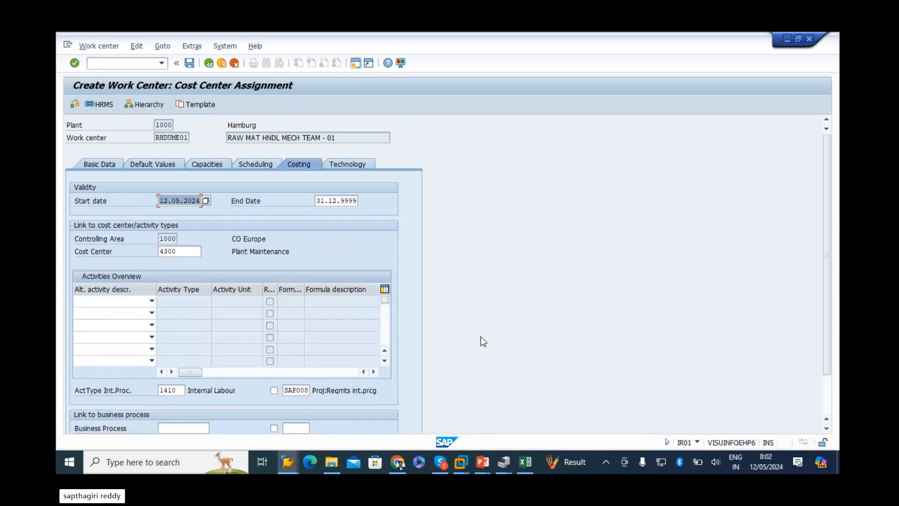
{"action": "scroll", "coordinate": [483, 341], "scroll_direction": "down", "scroll_amount": 2}
{"action": "left_click", "coordinate": [525, 463]}
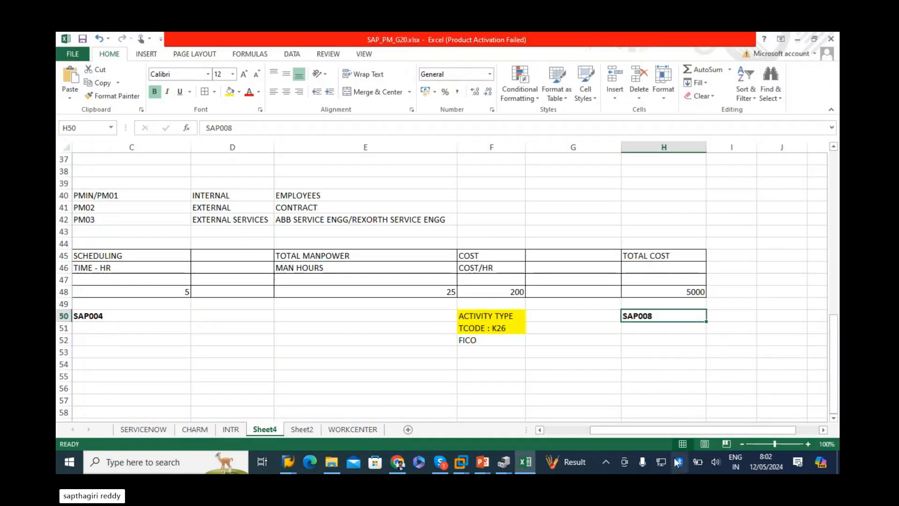
{"action": "left_click_drag", "start_coordinate": [665, 429], "coordinate": [589, 429]}
{"action": "scroll", "coordinate": [144, 281], "scroll_direction": "down", "scroll_amount": 2}
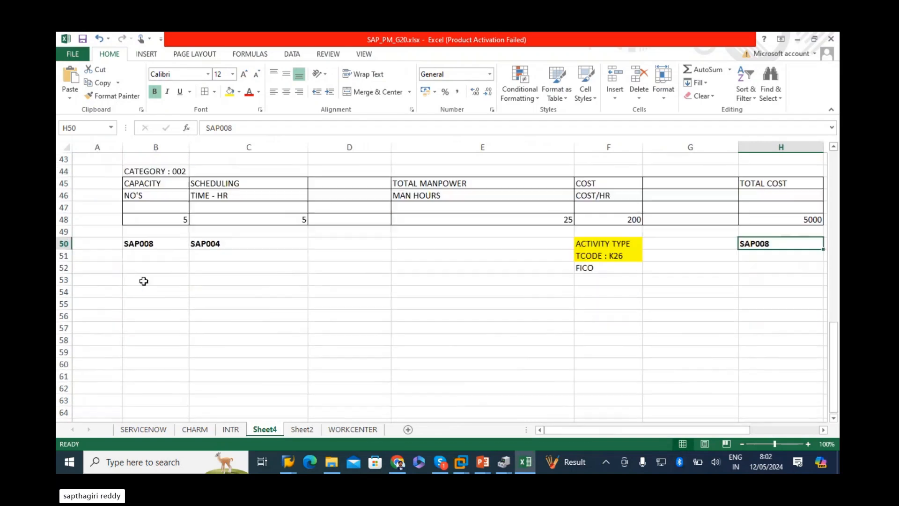
{"action": "left_click", "coordinate": [144, 281]}
{"action": "left_click", "coordinate": [142, 287]}
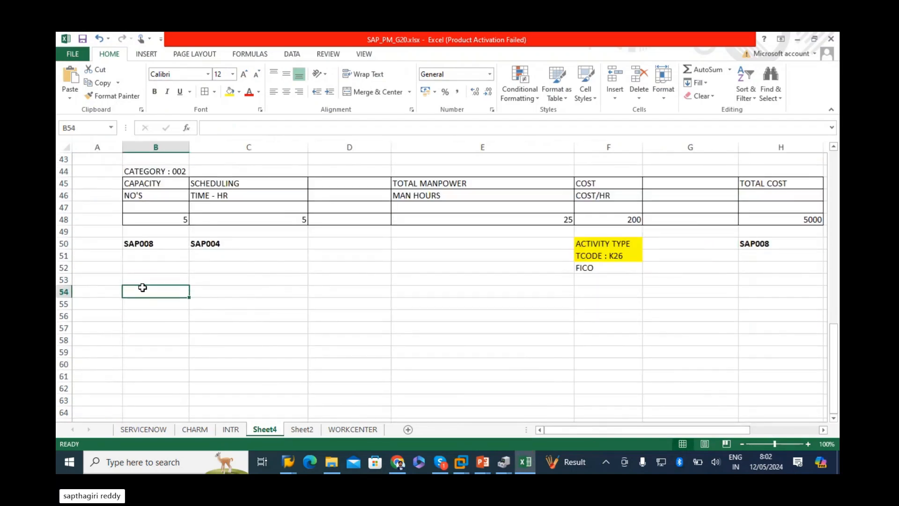
{"action": "scroll", "coordinate": [552, 205], "scroll_direction": "up", "scroll_amount": 8}
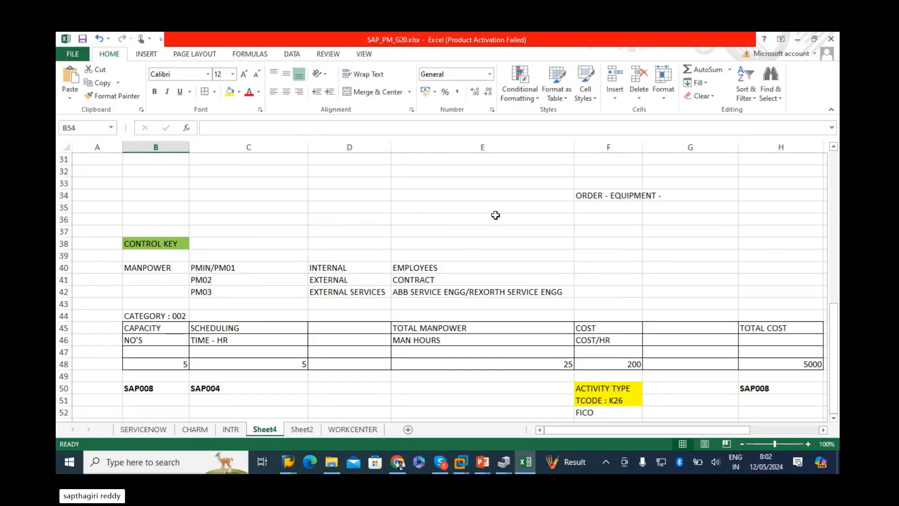
{"action": "scroll", "coordinate": [386, 299], "scroll_direction": "up", "scroll_amount": 1}
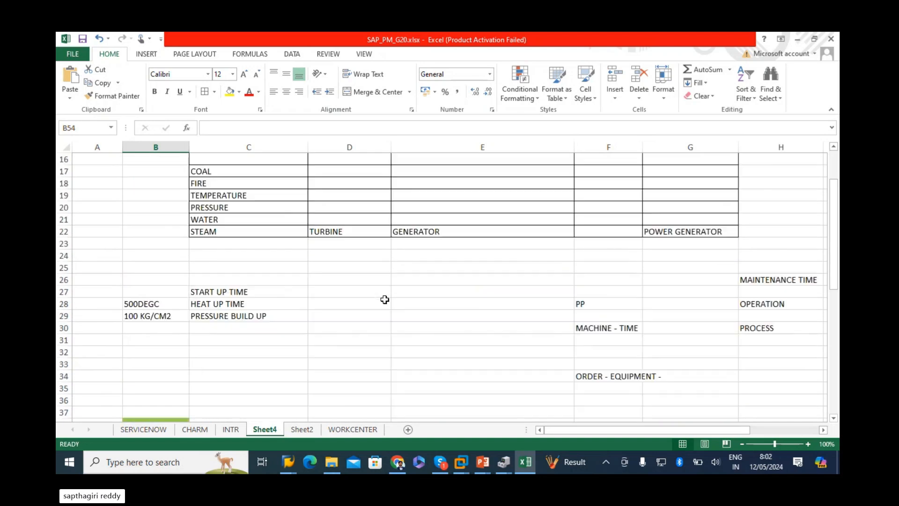
{"action": "scroll", "coordinate": [378, 301], "scroll_direction": "down", "scroll_amount": 7}
Copy the work center code RHDUME01 from cell E16 of the WORKCENTER sheet into cell B52 of Sheet4
{"action": "left_click", "coordinate": [353, 428]}
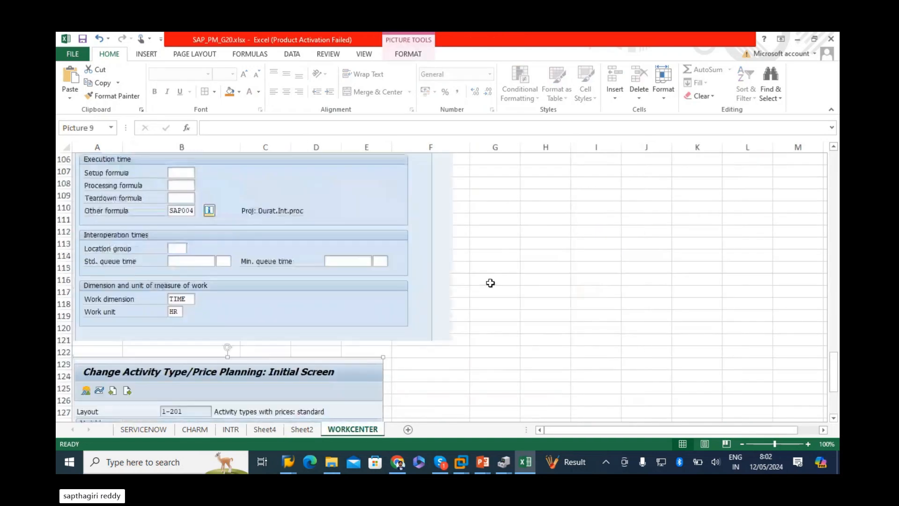
{"action": "scroll", "coordinate": [489, 281], "scroll_direction": "up", "scroll_amount": 15}
{"action": "scroll", "coordinate": [486, 330], "scroll_direction": "down", "scroll_amount": 6}
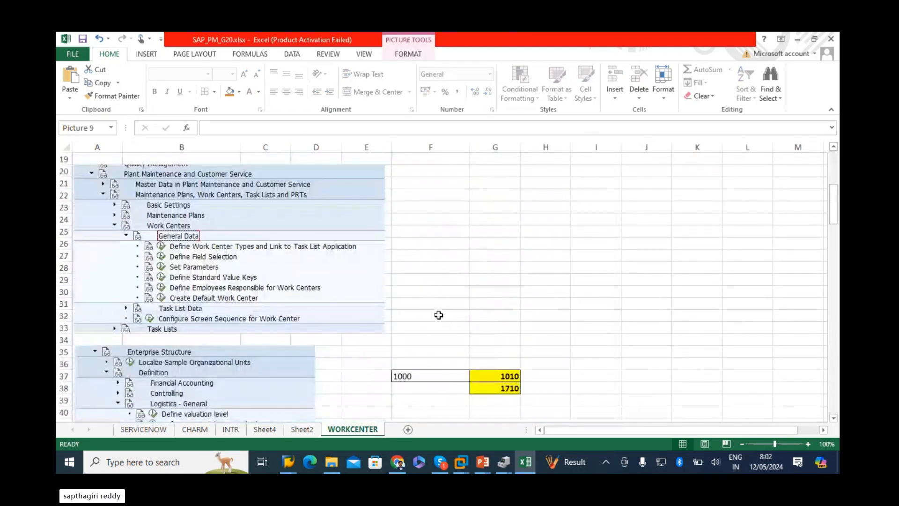
{"action": "scroll", "coordinate": [438, 315], "scroll_direction": "up", "scroll_amount": 5}
{"action": "left_click", "coordinate": [353, 302]}
{"action": "key", "text": "ctrl+c"}
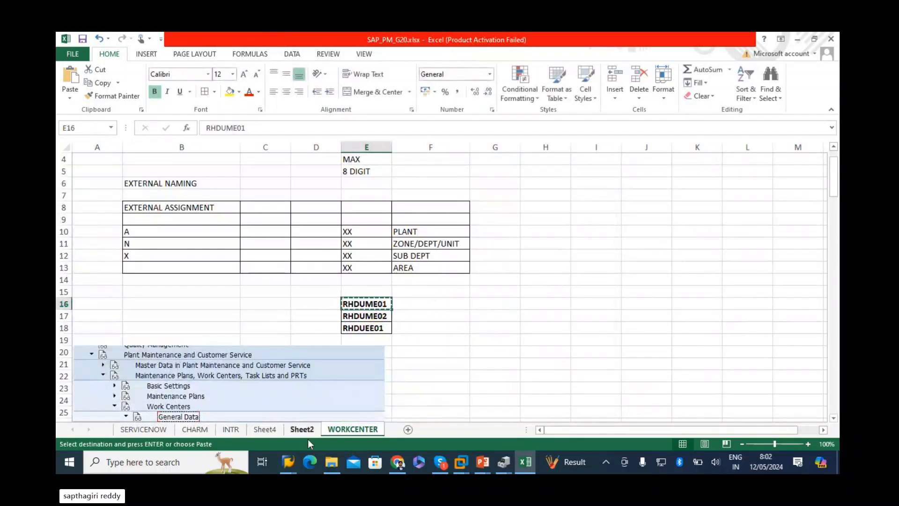
{"action": "left_click", "coordinate": [264, 429]}
{"action": "scroll", "coordinate": [152, 291], "scroll_direction": "down", "scroll_amount": 7}
{"action": "scroll", "coordinate": [103, 202], "scroll_direction": "up", "scroll_amount": 4}
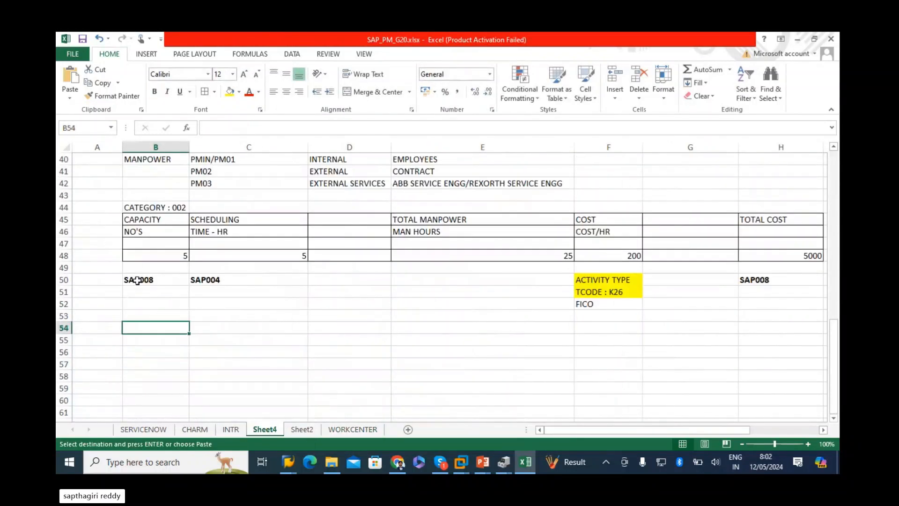
{"action": "left_click", "coordinate": [136, 304]}
{"action": "key", "text": "ctrl+v"}
Enter the headcount "5 no's" in cell C52 beside the work center code RHDUME01
{"action": "left_click", "coordinate": [236, 300]}
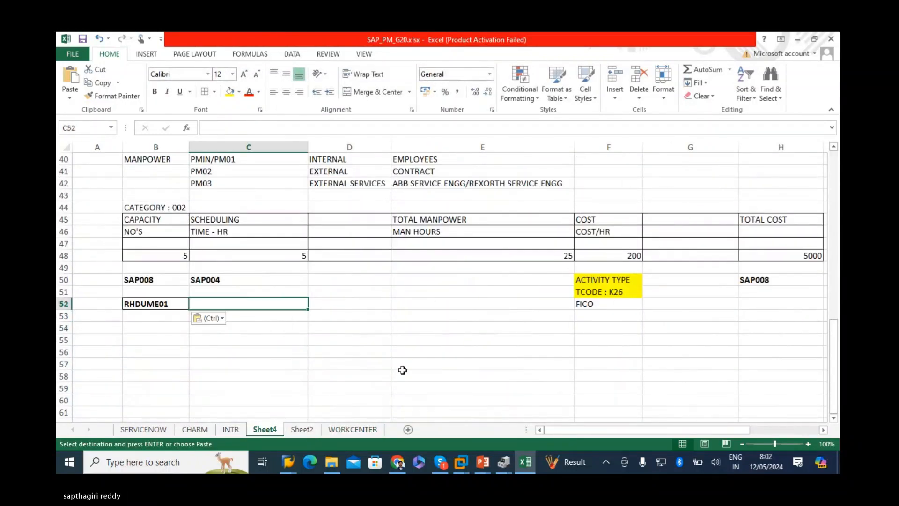
{"action": "type", "text": "5 no"}
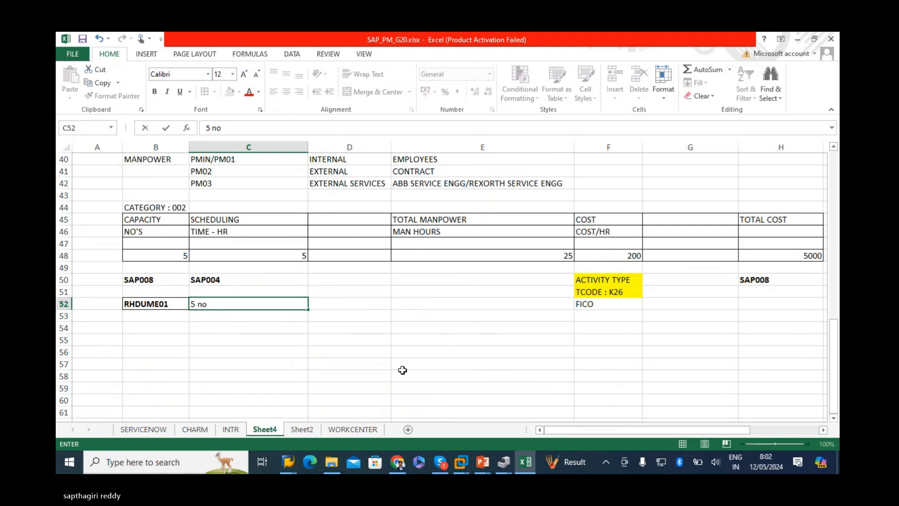
{"action": "type", "text": "'s"}
{"action": "key", "text": "Return"}
{"action": "key", "text": "Left"}
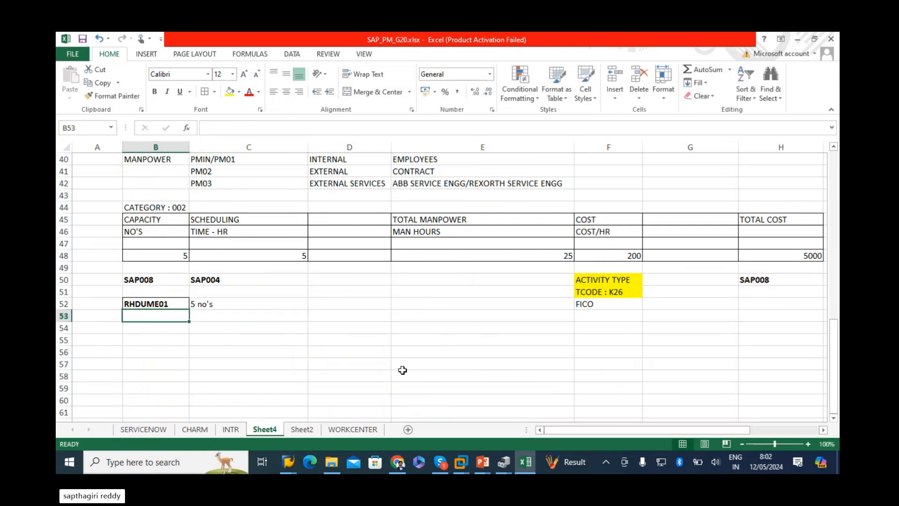
List the team roles tech, sr.tech, engg, helper and tech in cells B54:B58 of Sheet4
{"action": "key", "text": "Down"}
{"action": "type", "text": "tech"}
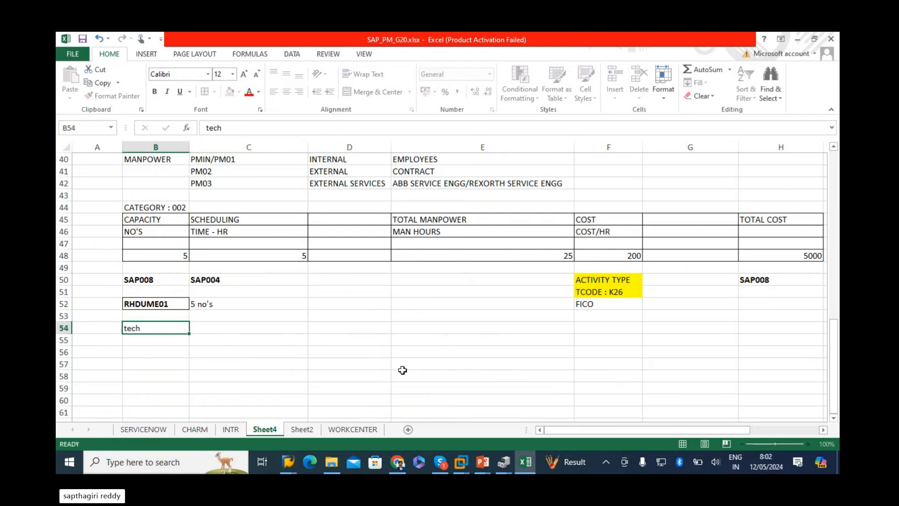
{"action": "key", "text": "Return"}
{"action": "type", "text": "sr.tech"}
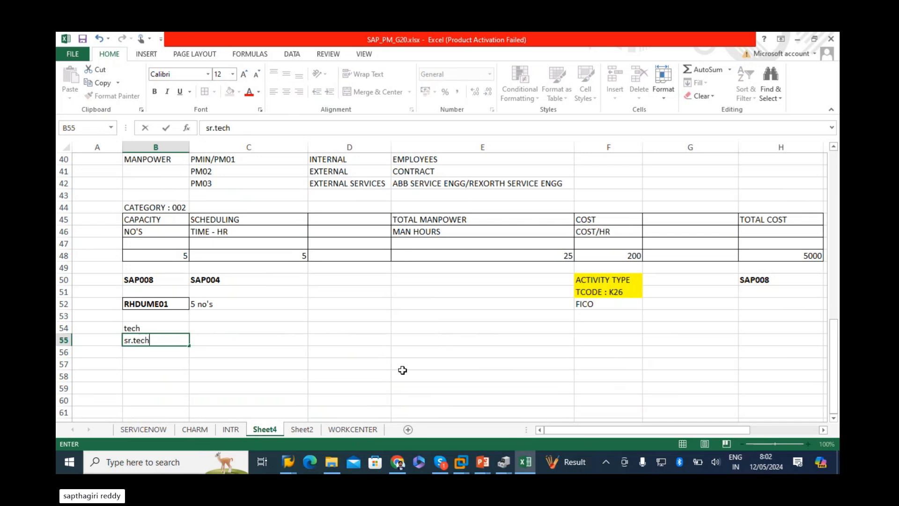
{"action": "key", "text": "Return"}
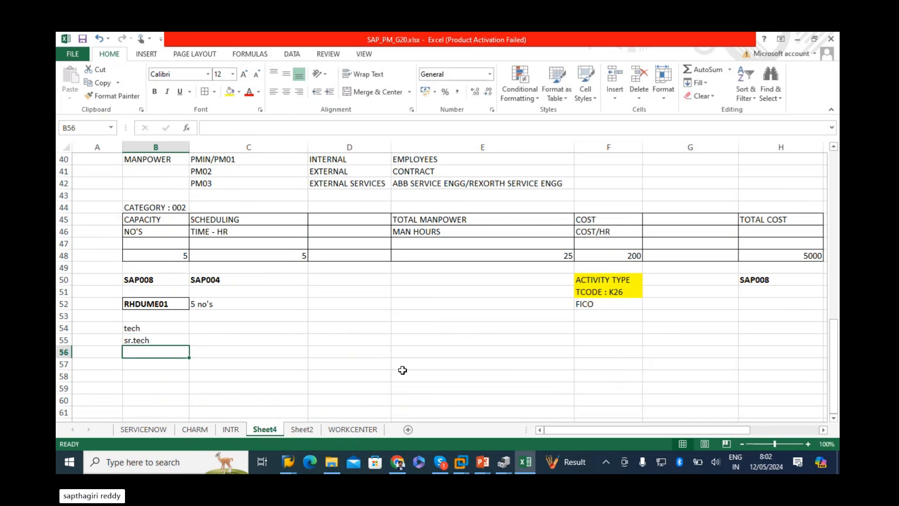
{"action": "type", "text": "engg"}
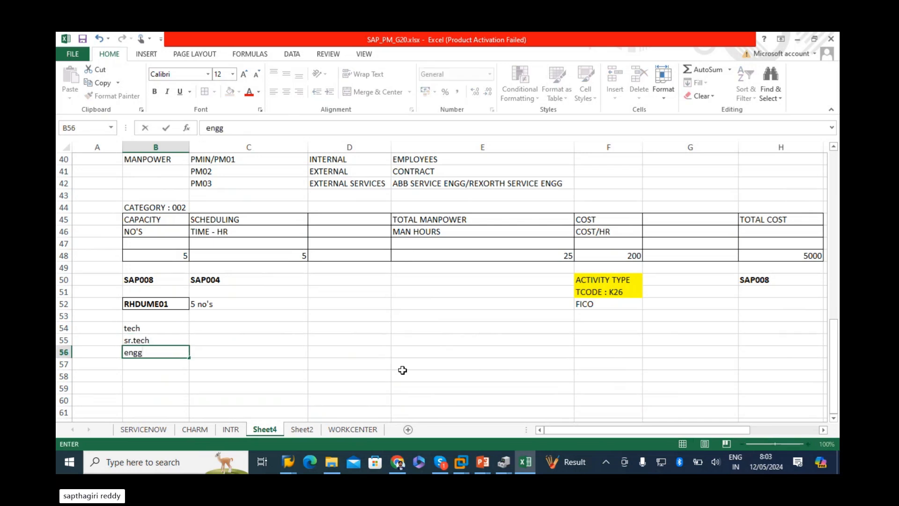
{"action": "key", "text": "Return"}
{"action": "type", "text": "helper"}
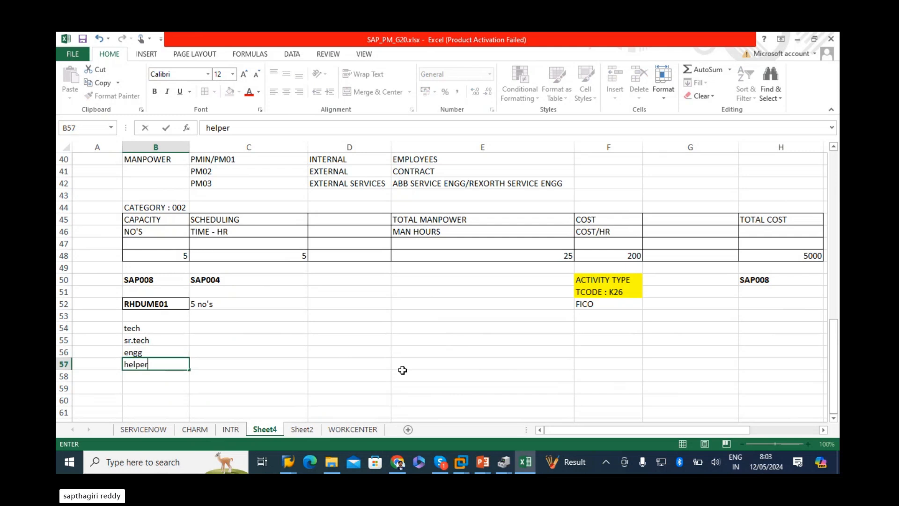
{"action": "key", "text": "Return"}
{"action": "type", "text": "tech"}
{"action": "key", "text": "Return"}
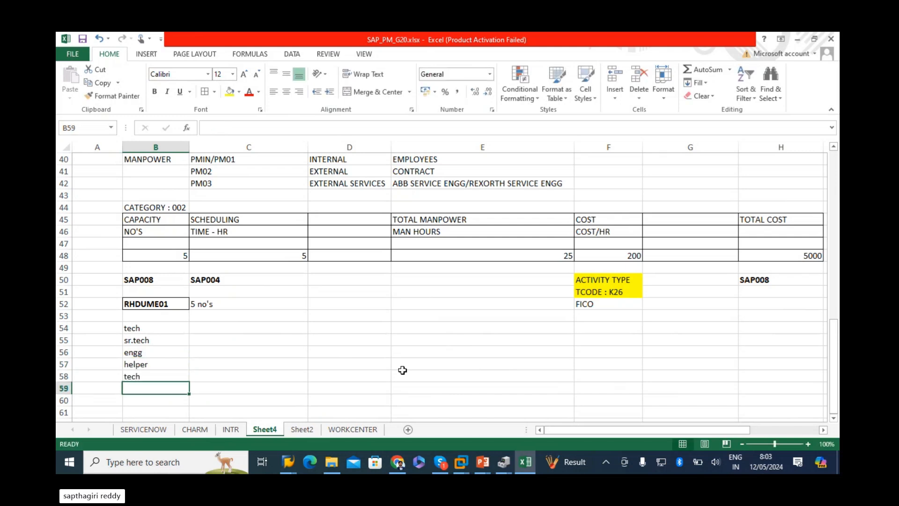
Apply all borders to the role table in cells B54:C58
{"action": "left_click_drag", "start_coordinate": [134, 328], "coordinate": [206, 373]}
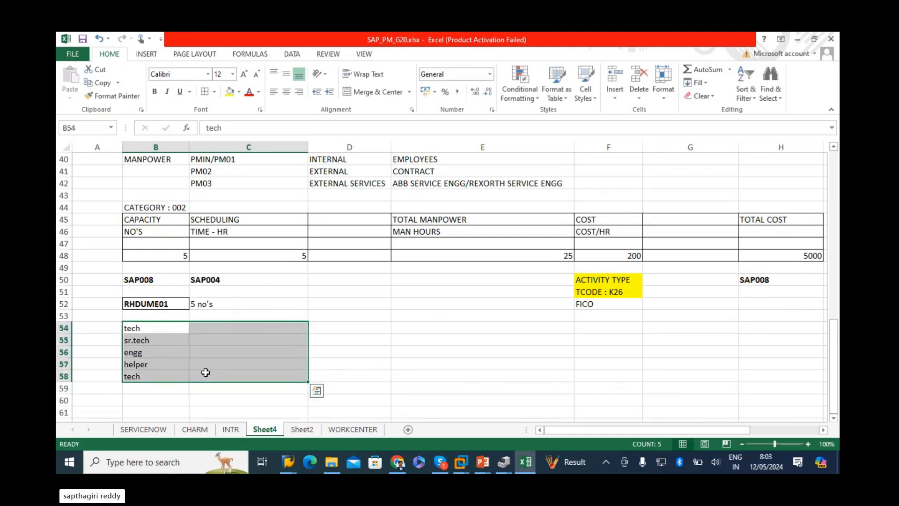
{"action": "left_click", "coordinate": [207, 93]}
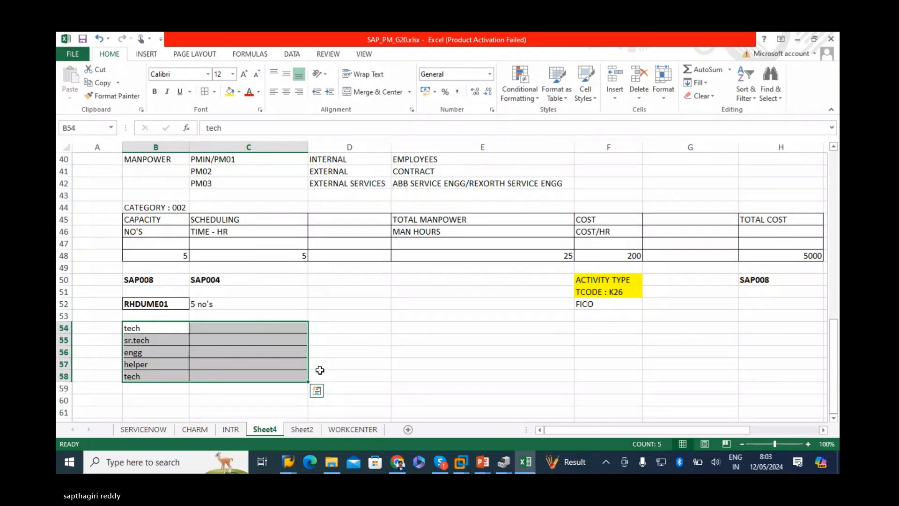
{"action": "left_click", "coordinate": [261, 327]}
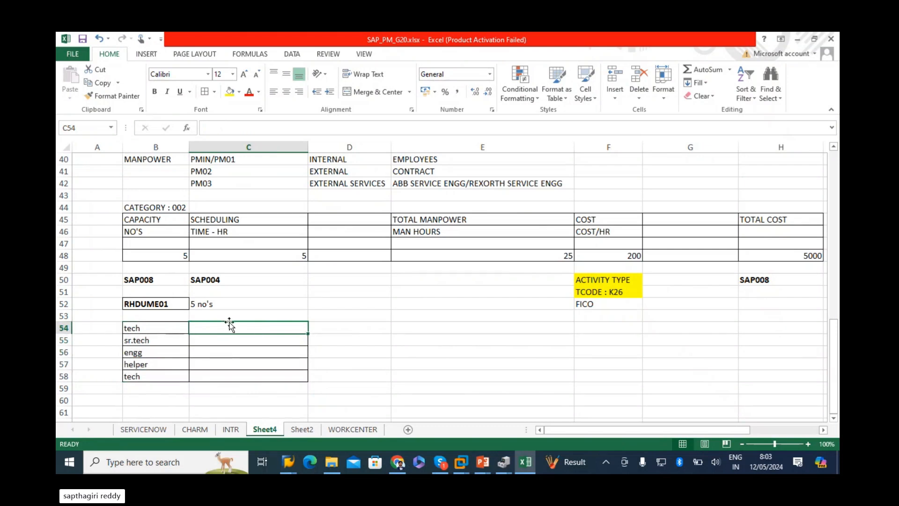
{"action": "left_click", "coordinate": [217, 338]}
{"action": "left_click", "coordinate": [233, 352]}
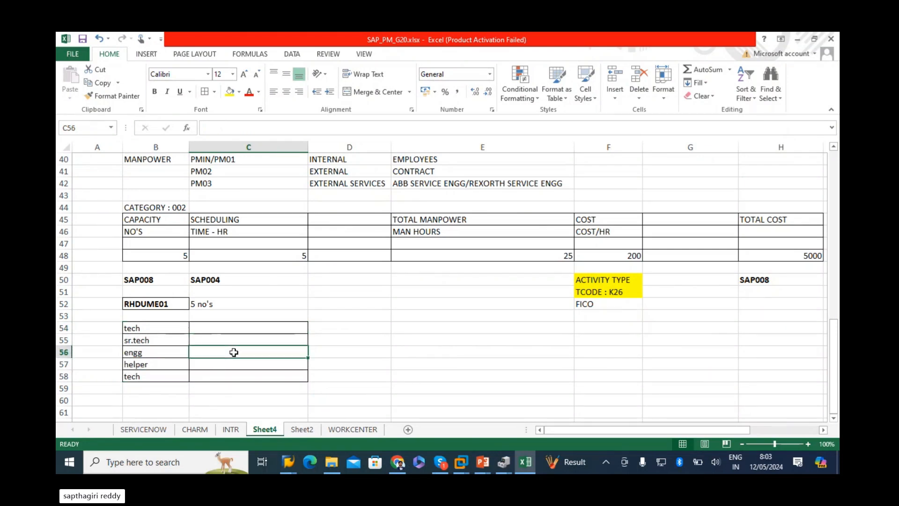
Enter the rates 200, 300, 500, 150 and 200 for the five roles in cells C54:C58
{"action": "left_click", "coordinate": [214, 329]}
{"action": "type", "text": "200"}
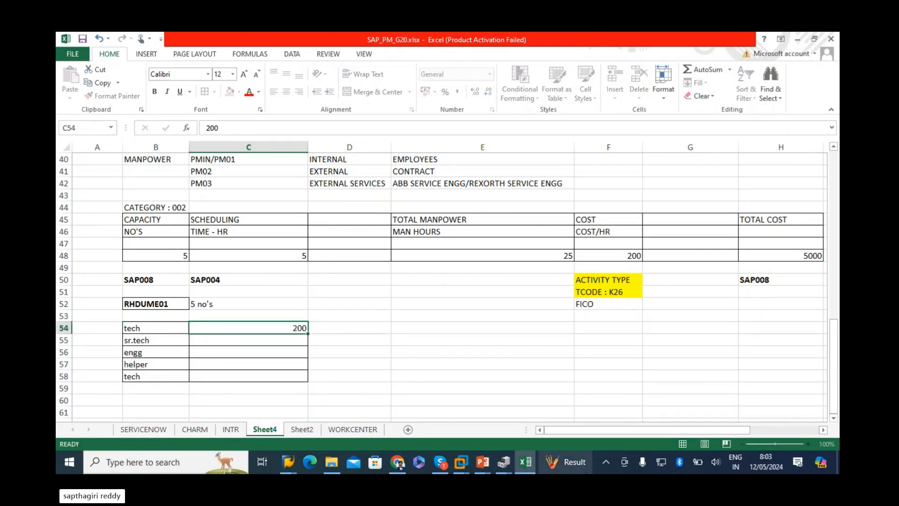
{"action": "key", "text": "Return"}
{"action": "left_click", "coordinate": [205, 330]}
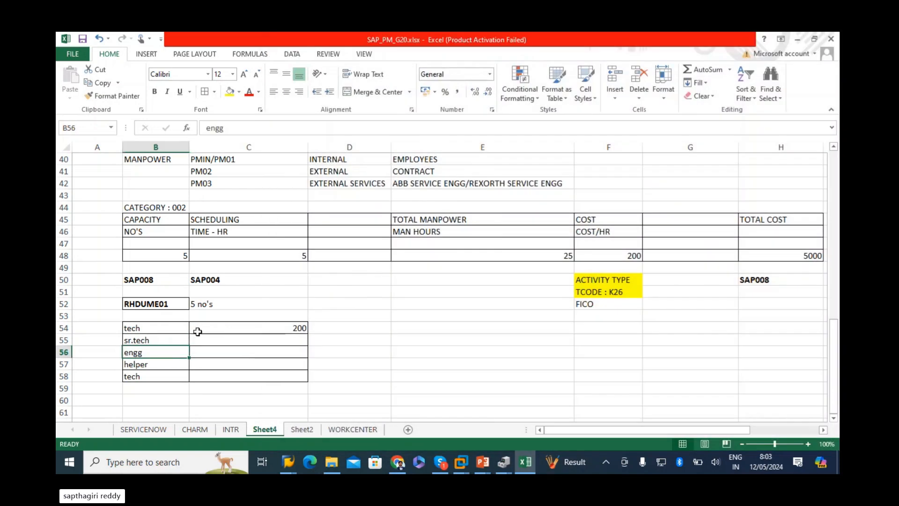
{"action": "key", "text": "Return"}
{"action": "type", "text": "300"}
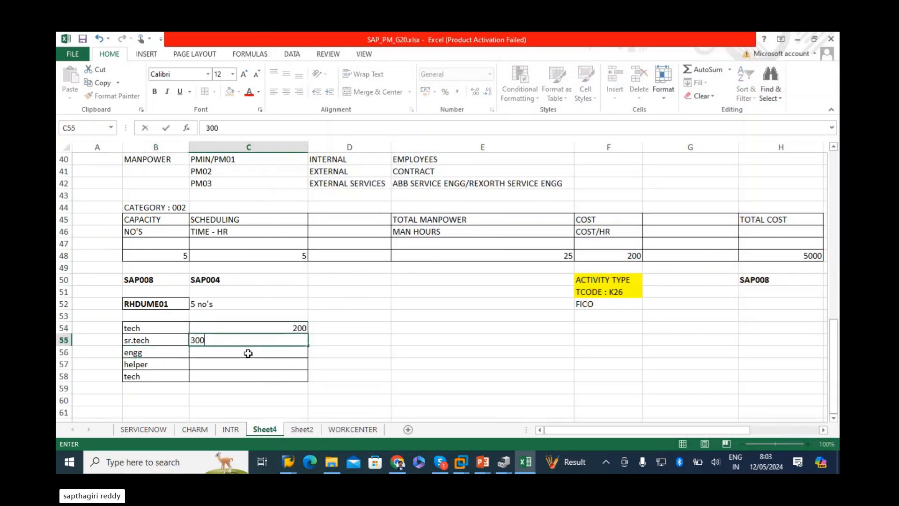
{"action": "key", "text": "Return"}
{"action": "type", "text": "500"}
{"action": "key", "text": "Return"}
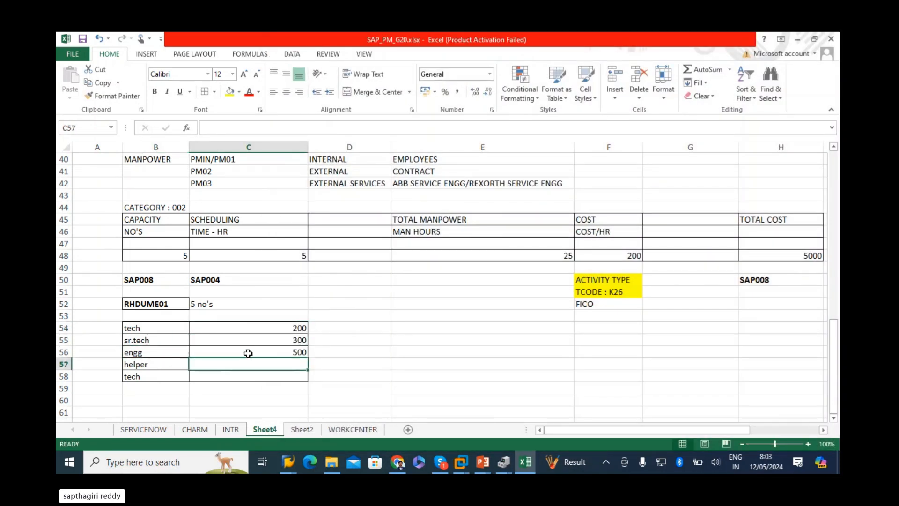
{"action": "type", "text": "20"}
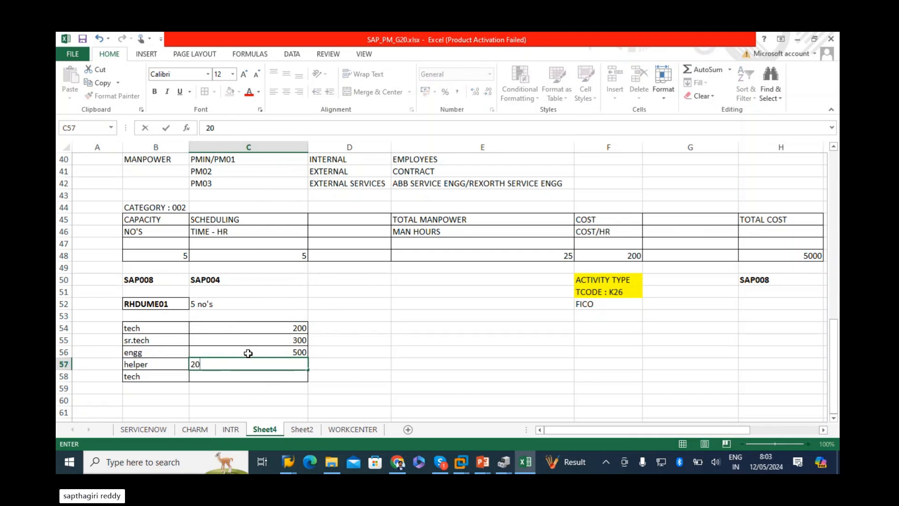
{"action": "type", "text": "150"}
{"action": "key", "text": "Return"}
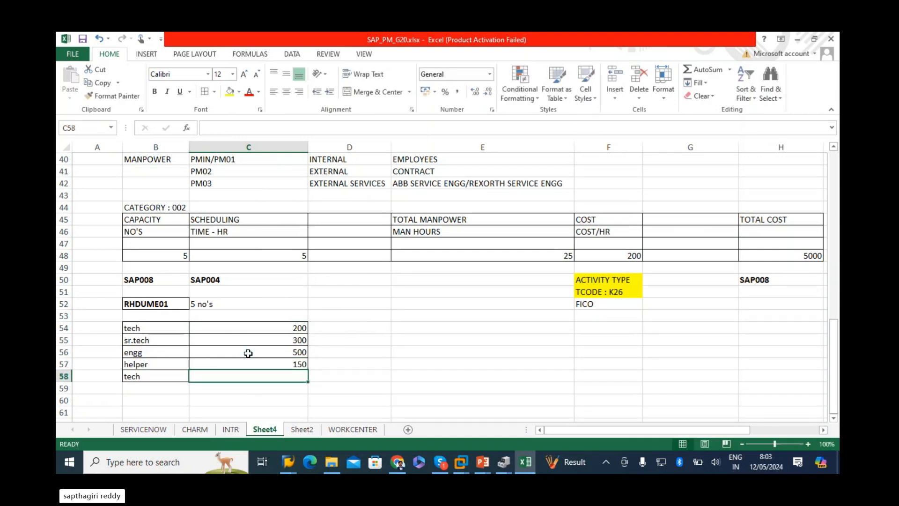
{"action": "type", "text": "200"}
{"action": "key", "text": "Return"}
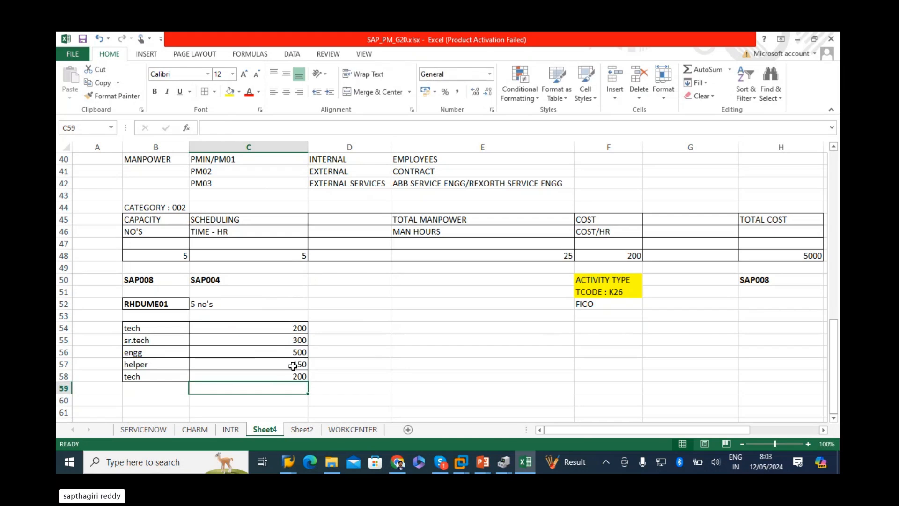
Review the individual role rates against the activity type note in cell F50 and the headcount in C52
{"action": "left_click", "coordinate": [231, 326]}
{"action": "left_click", "coordinate": [598, 279]}
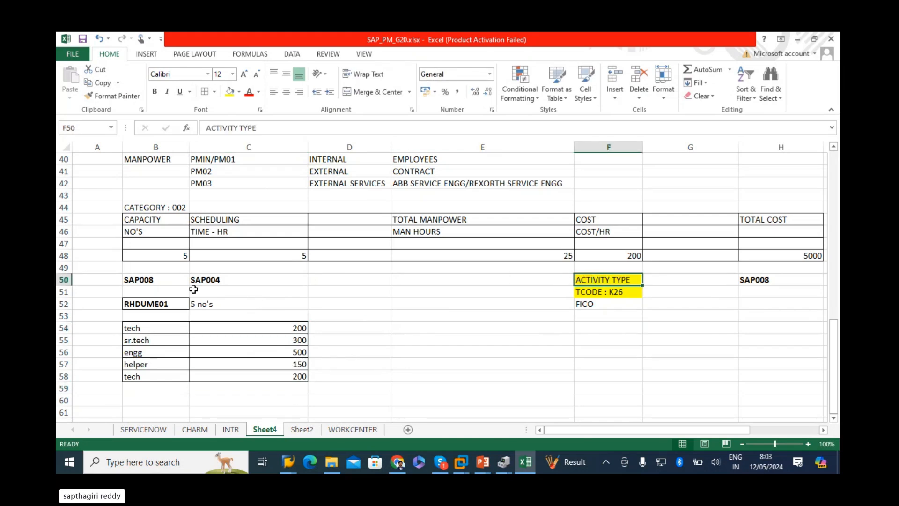
{"action": "left_click", "coordinate": [324, 318]}
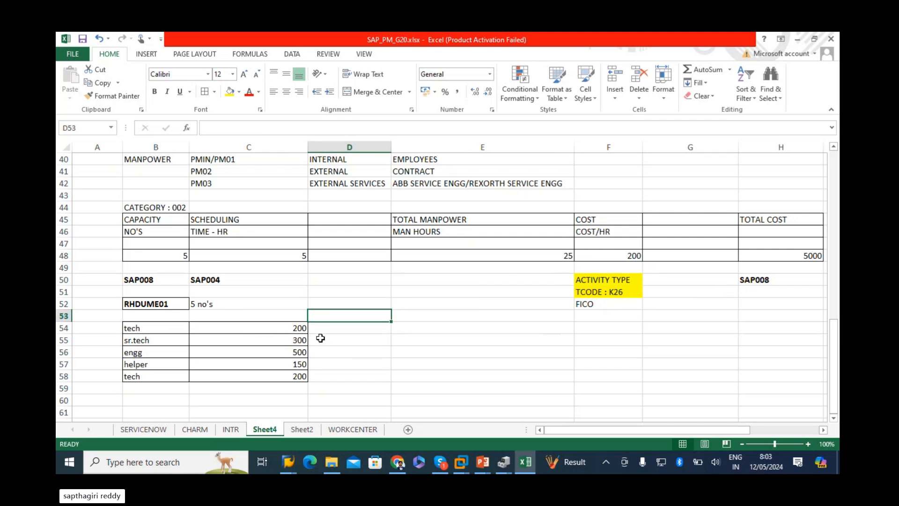
{"action": "left_click", "coordinate": [319, 330]}
{"action": "left_click", "coordinate": [320, 341]}
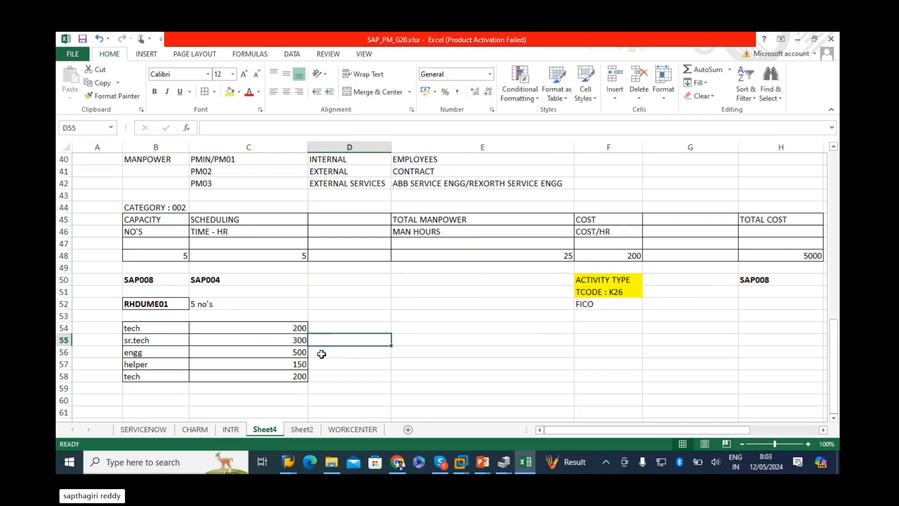
{"action": "left_click", "coordinate": [322, 354]}
{"action": "left_click", "coordinate": [328, 372]}
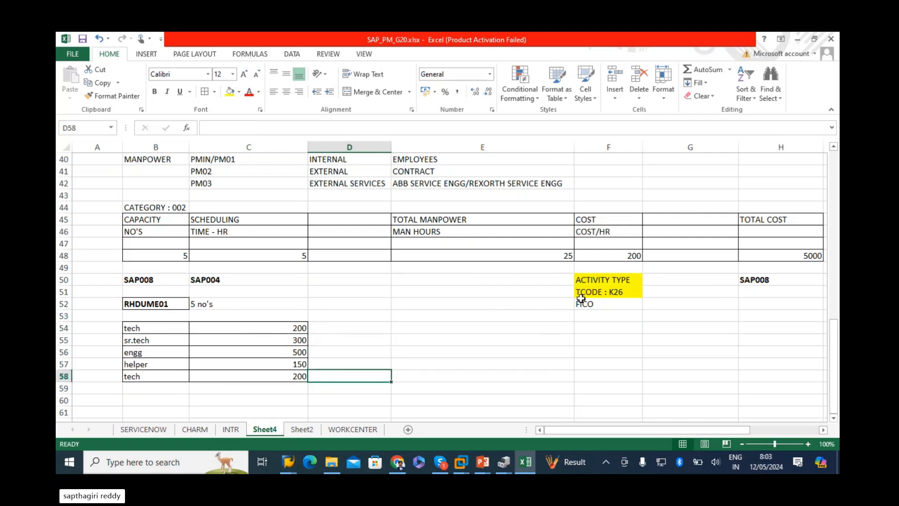
{"action": "left_click", "coordinate": [585, 285]}
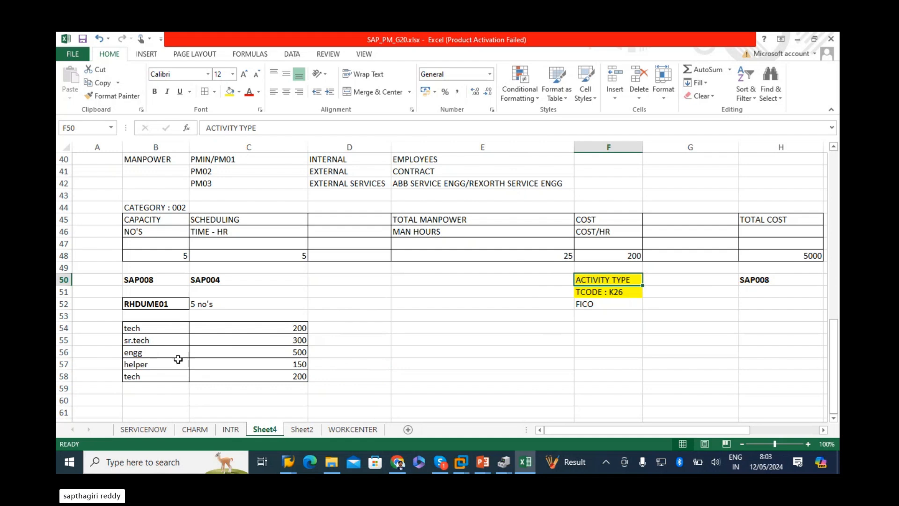
{"action": "left_click", "coordinate": [235, 304]}
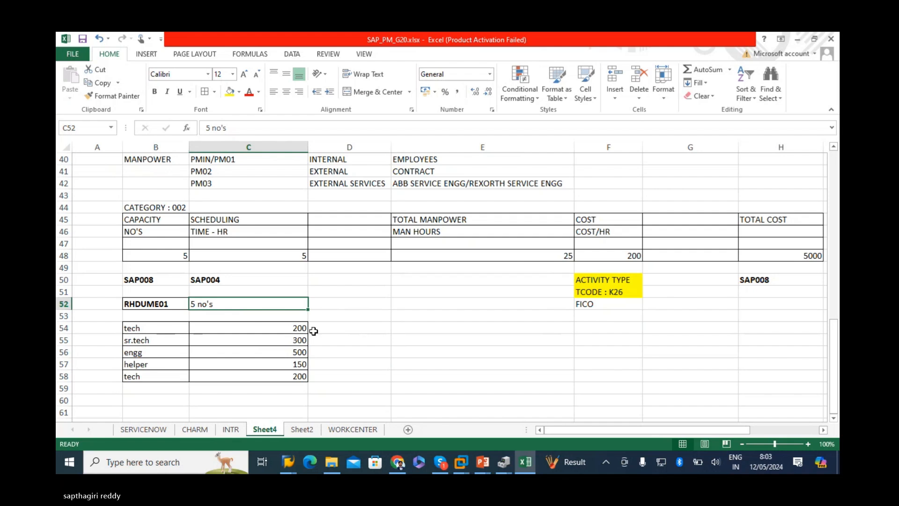
Apply all borders to the activity type notes in cells F50:F52
{"action": "left_click_drag", "start_coordinate": [583, 283], "coordinate": [582, 302]}
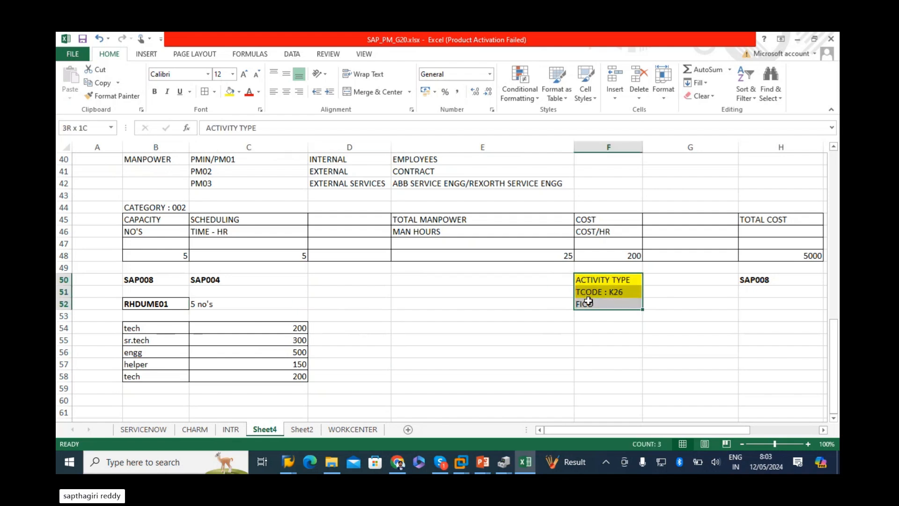
{"action": "left_click", "coordinate": [204, 92]}
{"action": "left_click", "coordinate": [538, 338]}
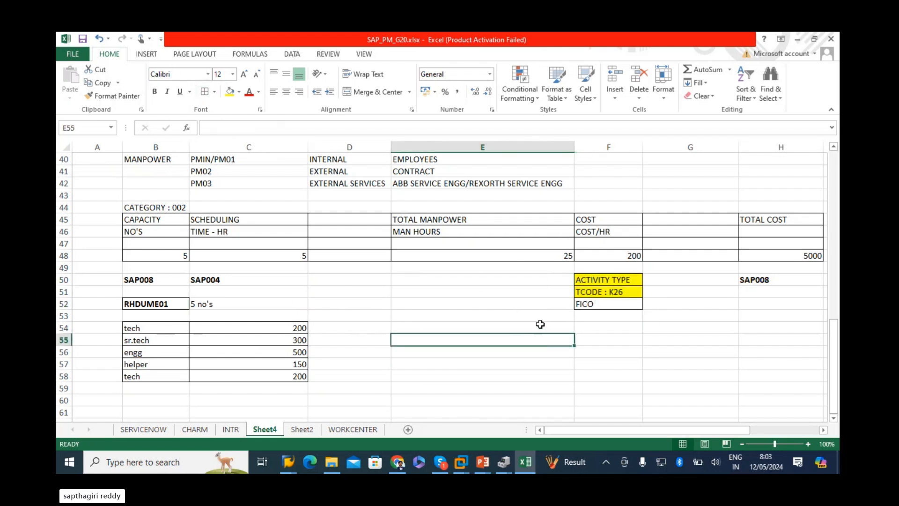
Switch to the SAP Create Work Center costing screen and examine the activity types available for internal processing
{"action": "mouse_move", "coordinate": [287, 470]}
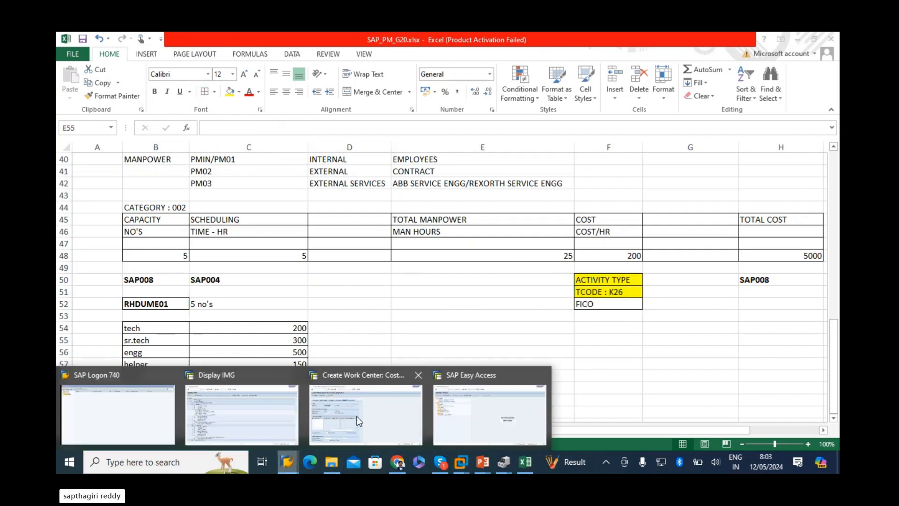
{"action": "left_click", "coordinate": [409, 405]}
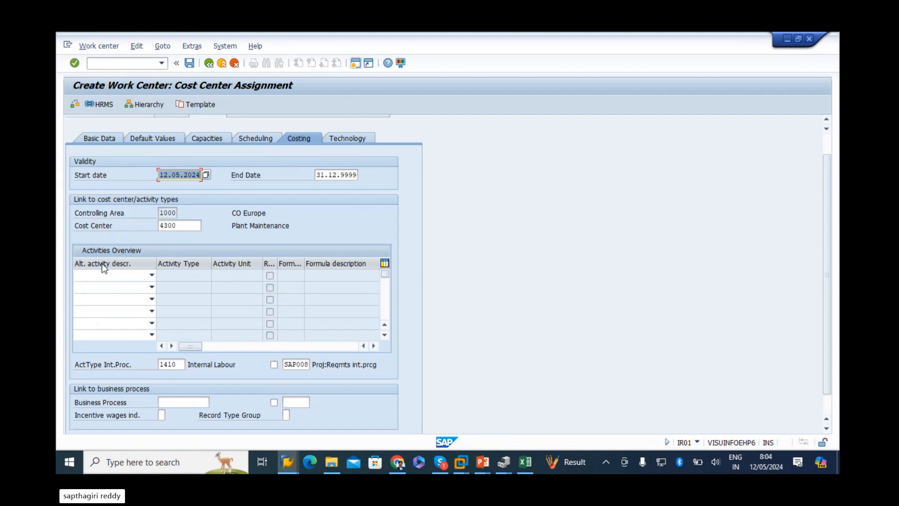
{"action": "left_click", "coordinate": [170, 364]}
{"action": "double_click", "coordinate": [176, 364]}
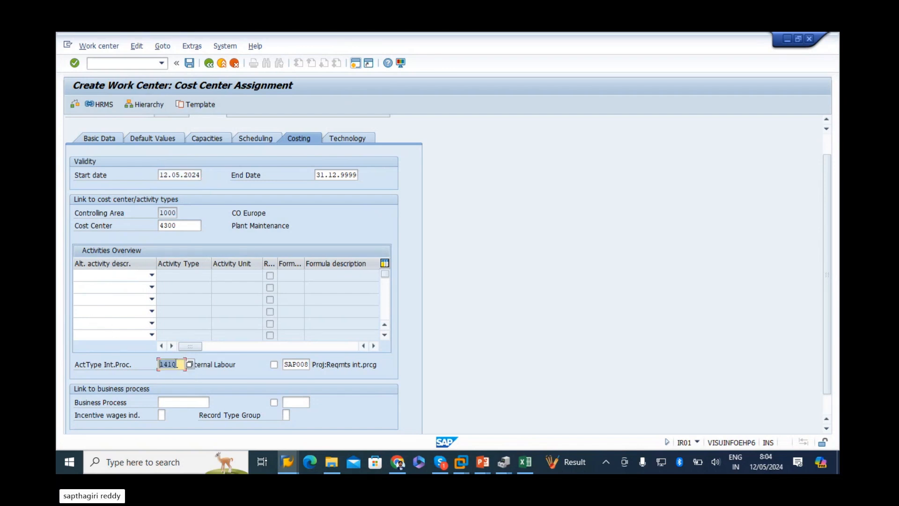
{"action": "key", "text": "F4"}
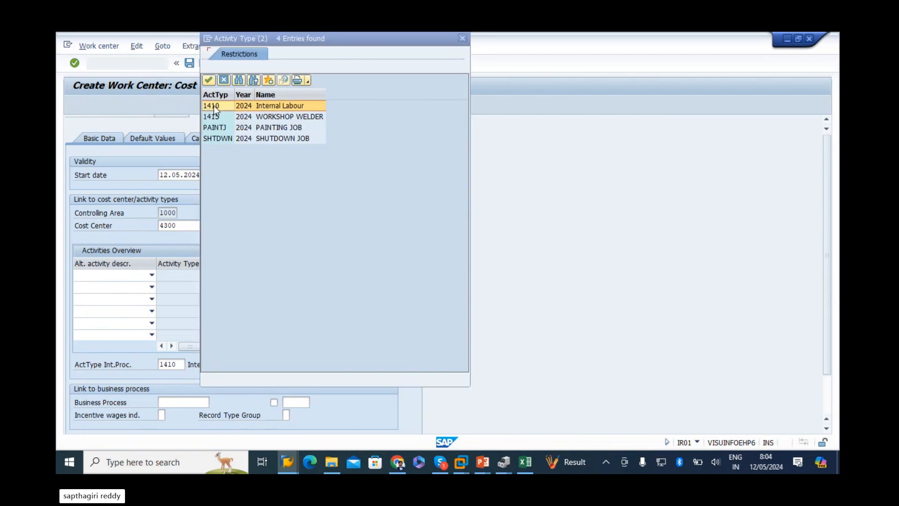
{"action": "key", "text": "Escape"}
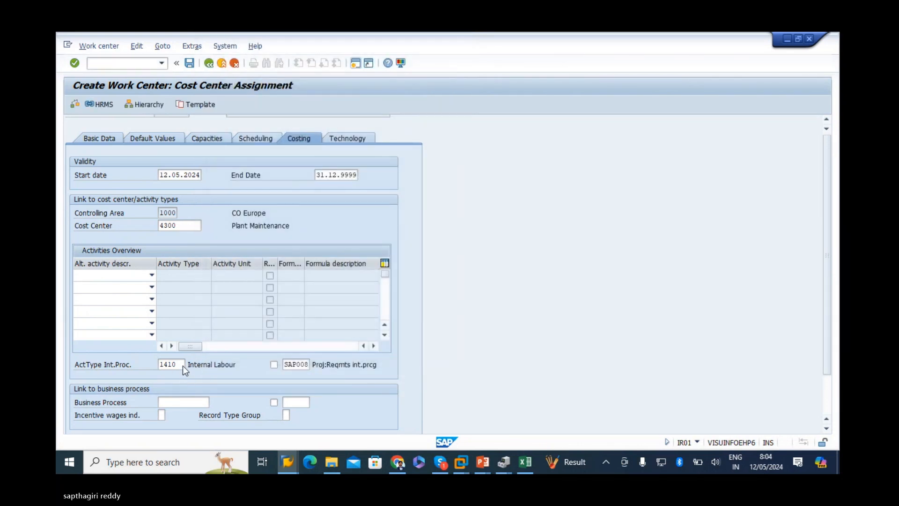
{"action": "scroll", "coordinate": [199, 362], "scroll_direction": "up", "scroll_amount": 1}
{"action": "left_click", "coordinate": [199, 362]}
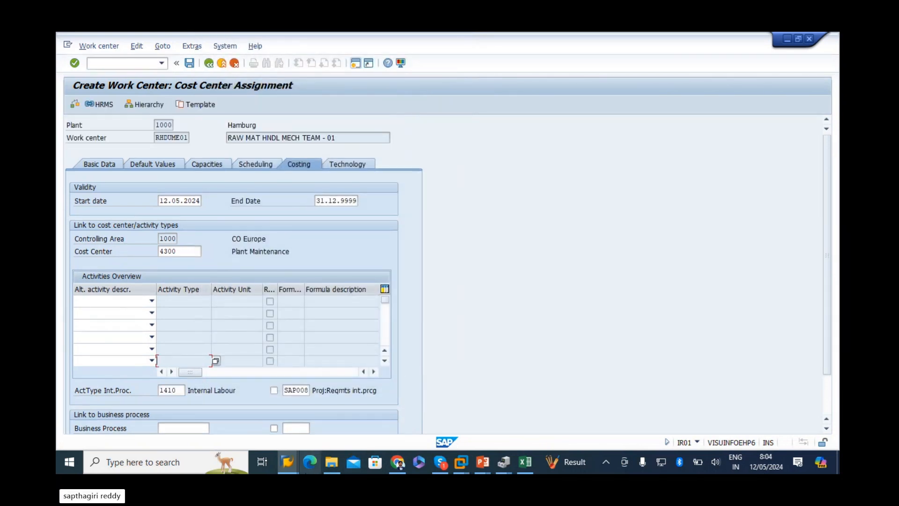
Switch to the SAP Easy Access session, run KP26 and review the fixed price of activity type 1410 for cost center 4300
{"action": "left_click", "coordinate": [287, 462]}
{"action": "left_click", "coordinate": [469, 414]}
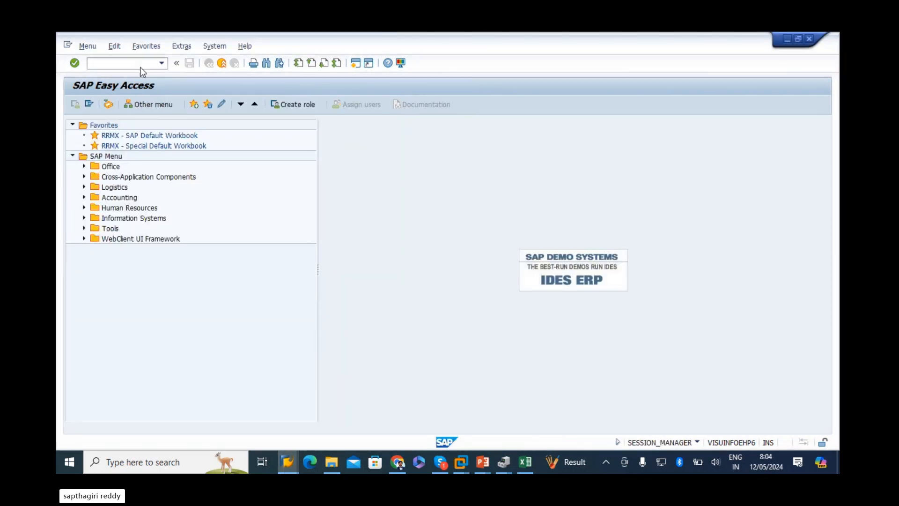
{"action": "type", "text": "kp26"}
{"action": "key", "text": "Return"}
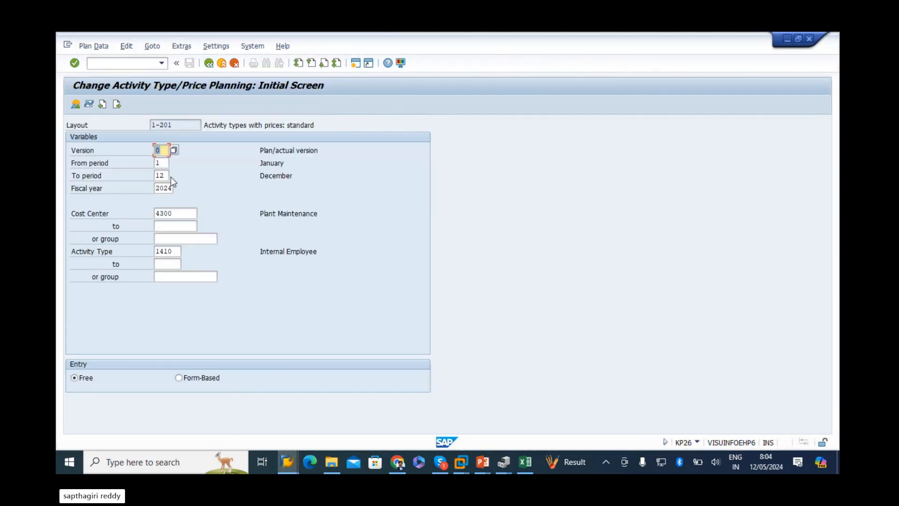
{"action": "left_click", "coordinate": [75, 104]}
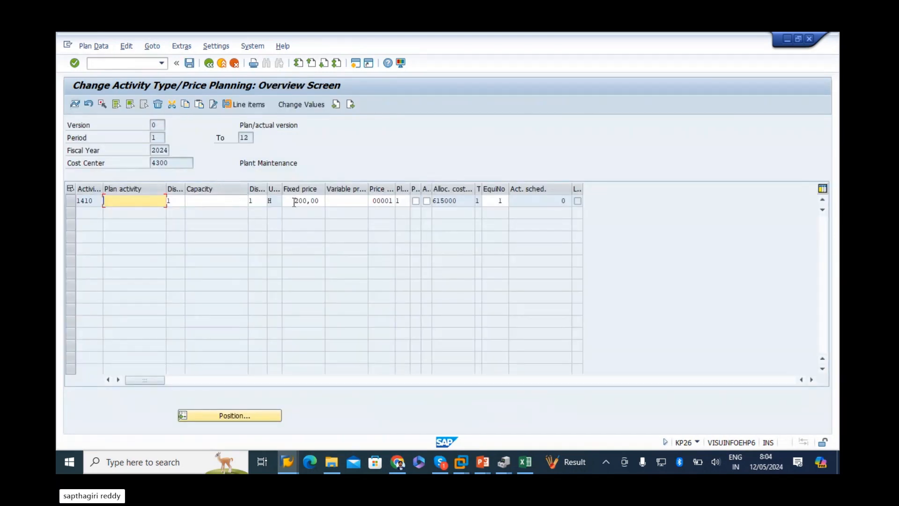
{"action": "left_click", "coordinate": [294, 201]}
Try to paste a screen capture of the KP26 price planning overview at cell A143 of the WORKCENTER sheet in Excel
{"action": "key", "text": "super+shift+s"}
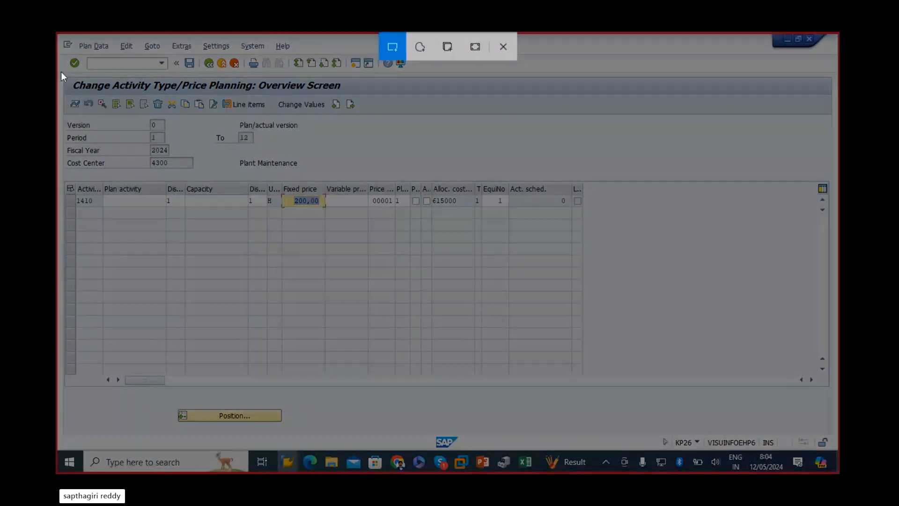
{"action": "left_click_drag", "start_coordinate": [61, 71], "coordinate": [605, 222]}
{"action": "left_click", "coordinate": [525, 462]}
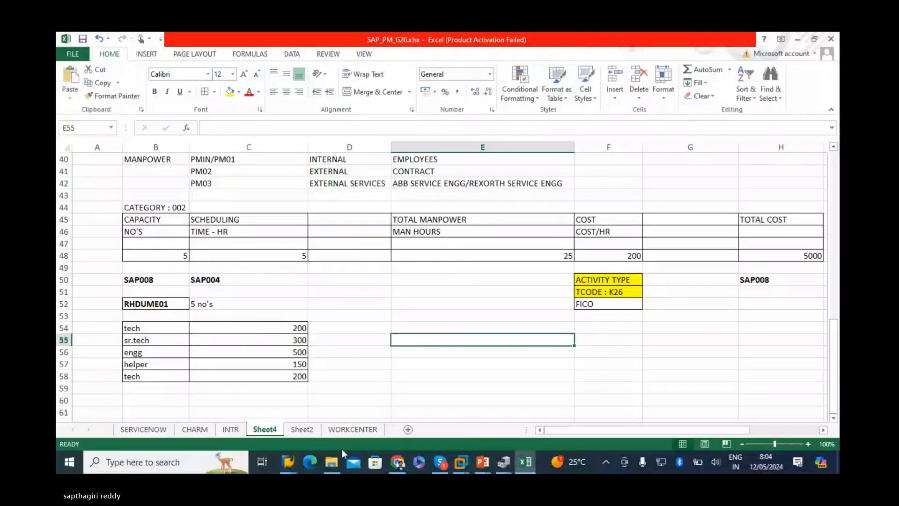
{"action": "left_click", "coordinate": [347, 429]}
{"action": "scroll", "coordinate": [169, 352], "scroll_direction": "down", "scroll_amount": 15}
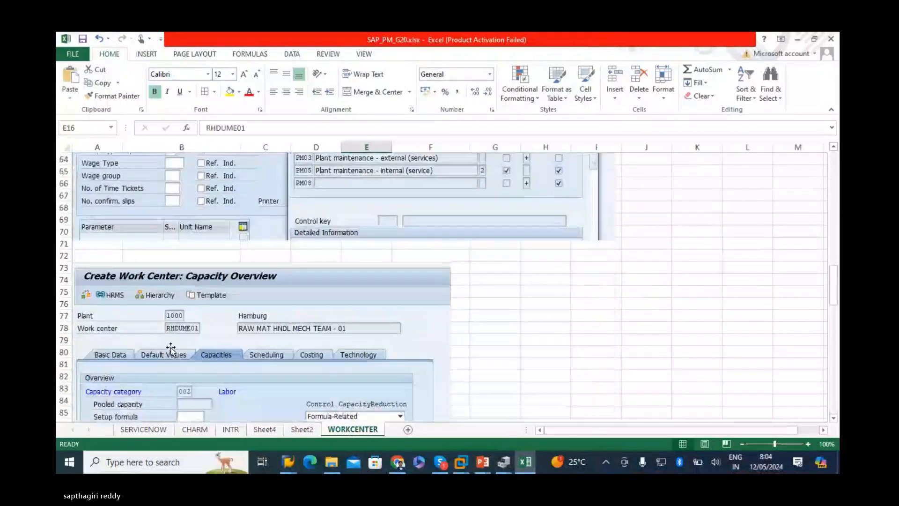
{"action": "scroll", "coordinate": [171, 348], "scroll_direction": "down", "scroll_amount": 20}
{"action": "left_click", "coordinate": [83, 212]}
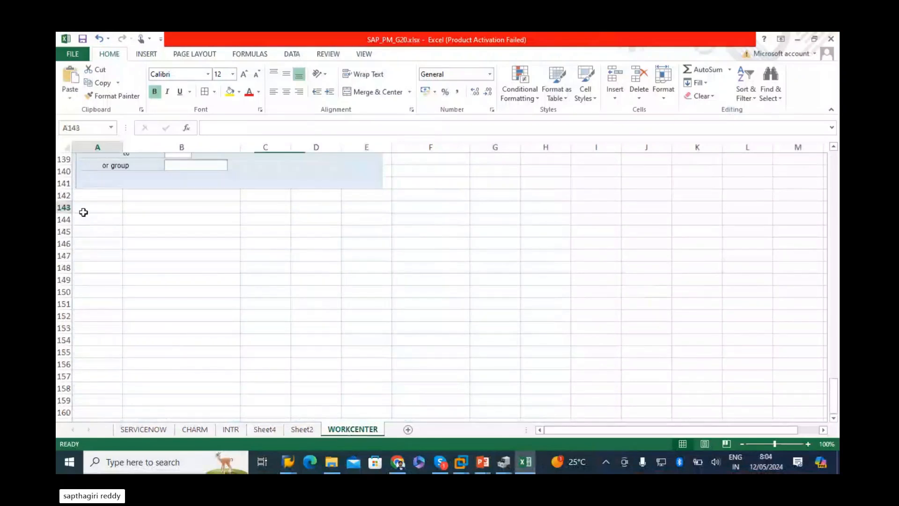
{"action": "key", "text": "ctrl+v"}
{"action": "key", "text": "alt+Tab"}
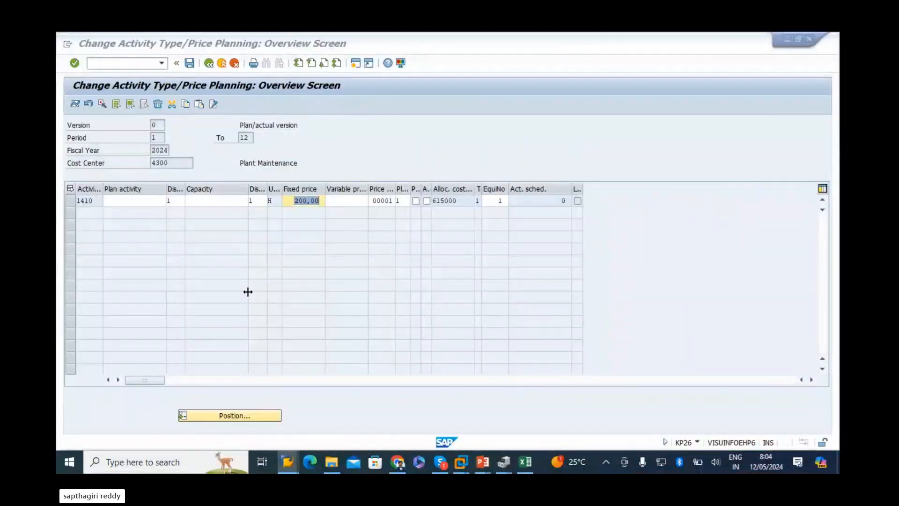
{"action": "key", "text": "alt+Tab"}
{"action": "key", "text": "Delete"}
Retry pasting the captured price planning image at B143 and A143, deleting each pasted picture
{"action": "left_click", "coordinate": [145, 211]}
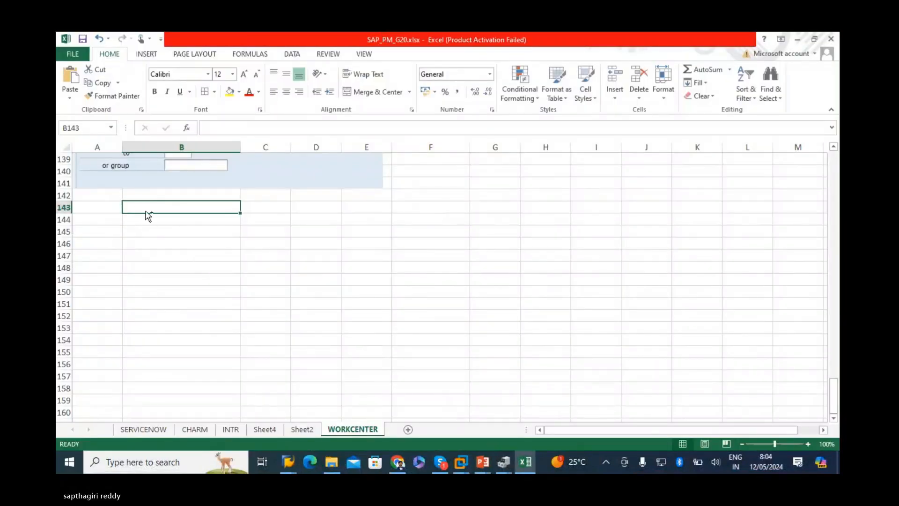
{"action": "key", "text": "ctrl+v"}
{"action": "left_click_drag", "start_coordinate": [139, 224], "coordinate": [96, 221]}
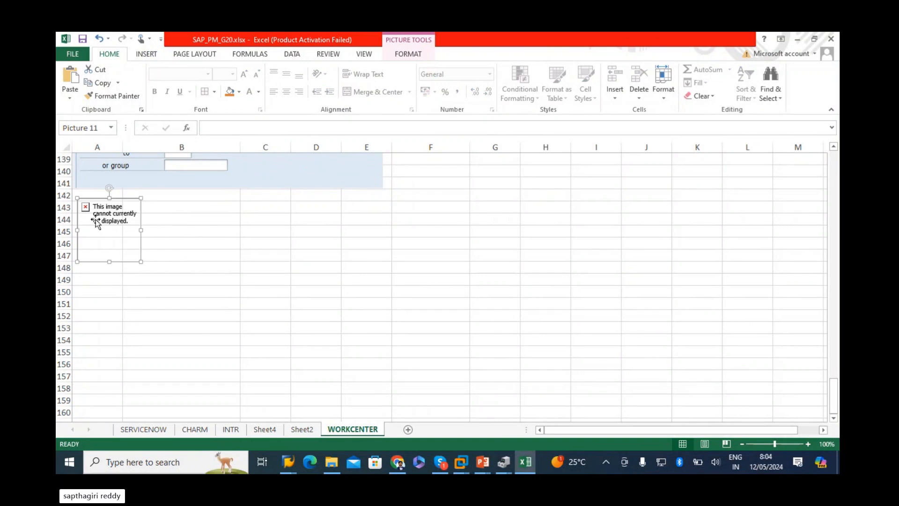
{"action": "key", "text": "Delete"}
{"action": "left_click", "coordinate": [109, 240]}
{"action": "left_click", "coordinate": [115, 211]}
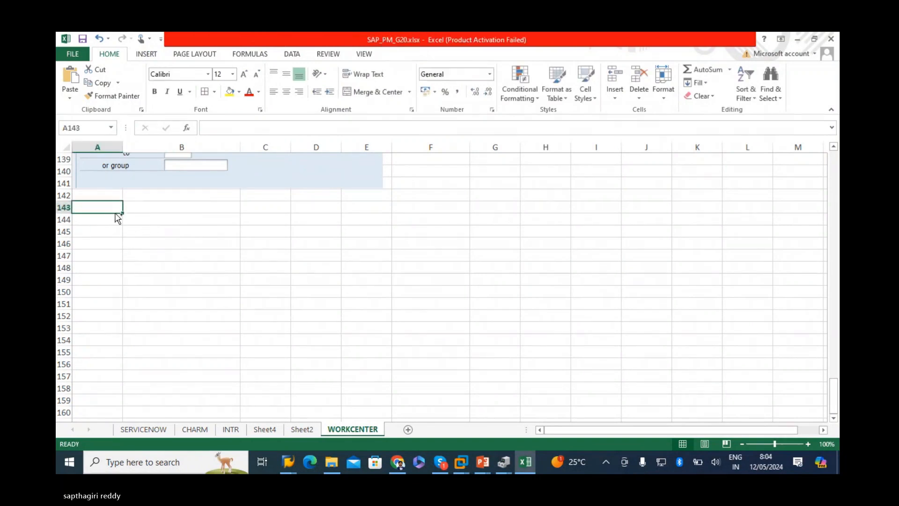
{"action": "key", "text": "ctrl+v"}
{"action": "key", "text": "Delete"}
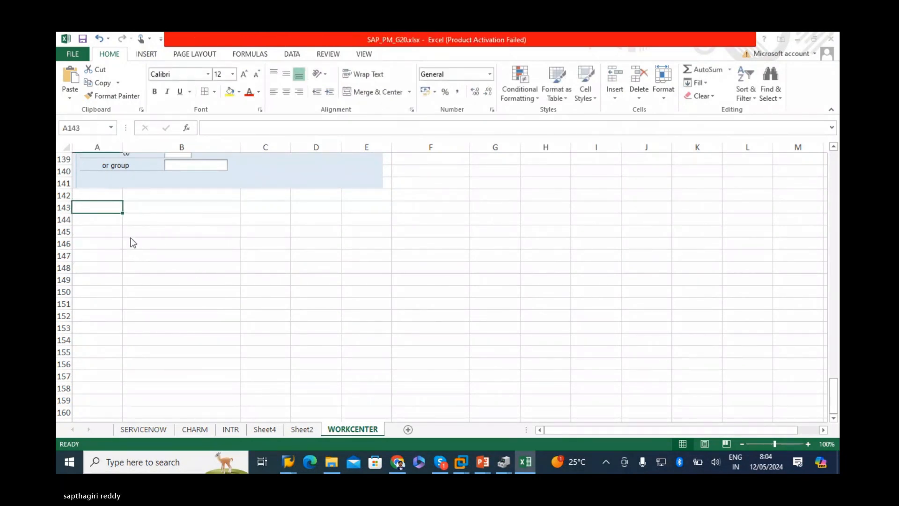
Recapture the SAP price planning overview, try pasting it at A143 in the WORKCENTER sheet and delete the picture
{"action": "key", "text": "alt+Tab"}
{"action": "key", "text": "super+shift+s"}
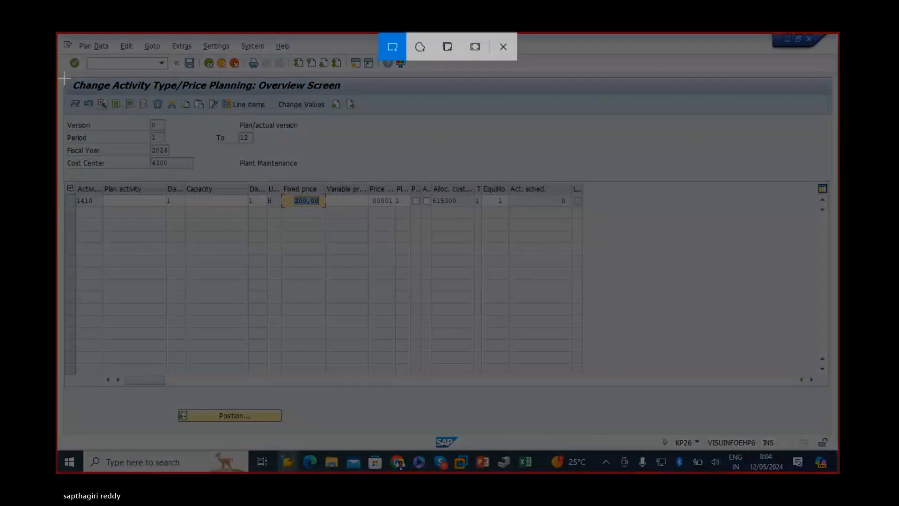
{"action": "left_click_drag", "start_coordinate": [62, 74], "coordinate": [608, 228]}
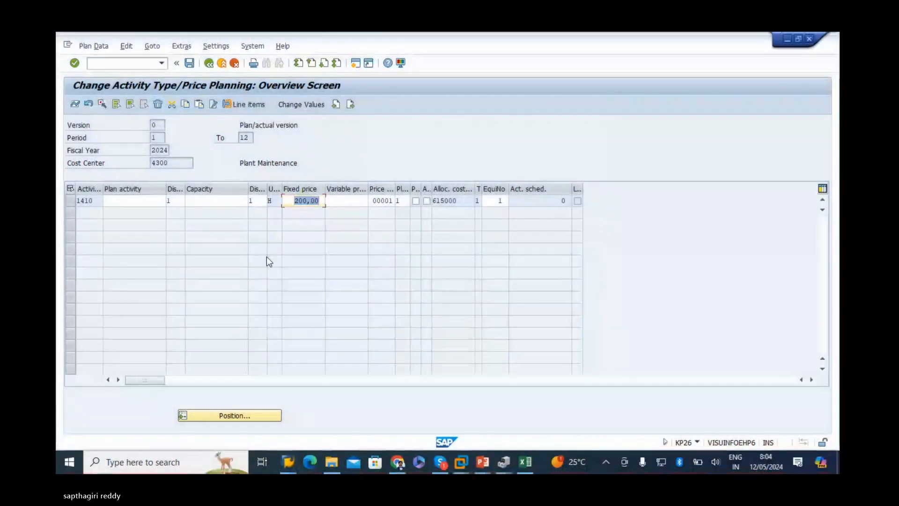
{"action": "key", "text": "alt+Tab"}
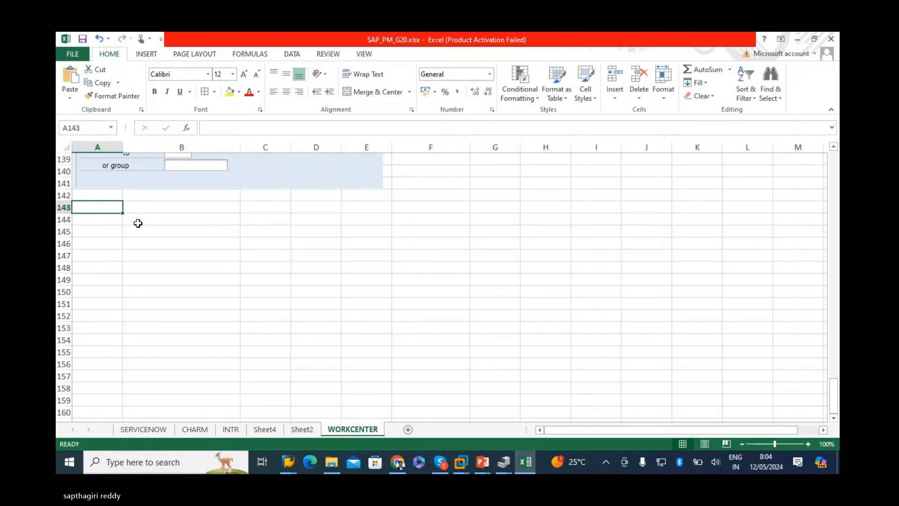
{"action": "key", "text": "ctrl+v"}
{"action": "left_click", "coordinate": [183, 262]}
{"action": "left_click", "coordinate": [103, 230]}
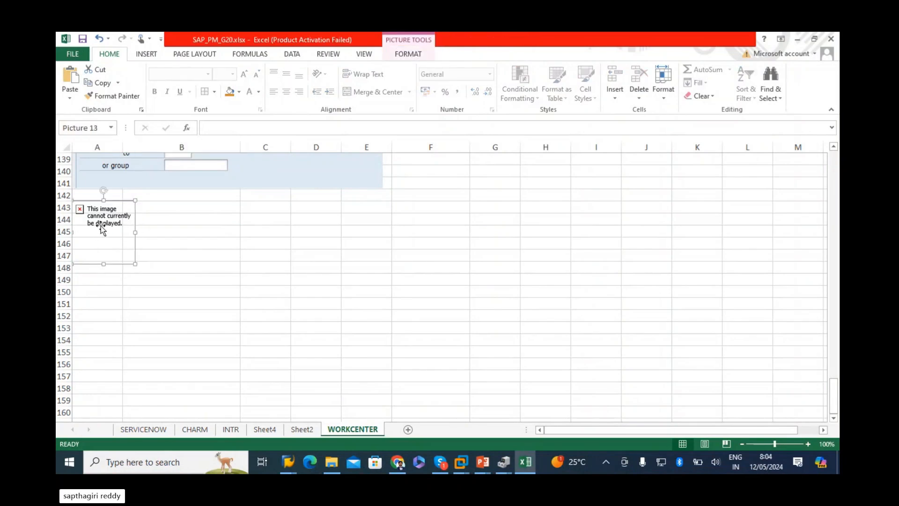
{"action": "key", "text": "Delete"}
Switch back to SAP and return to the Change Activity Type/Price Planning initial screen
{"action": "key", "text": "alt+Tab"}
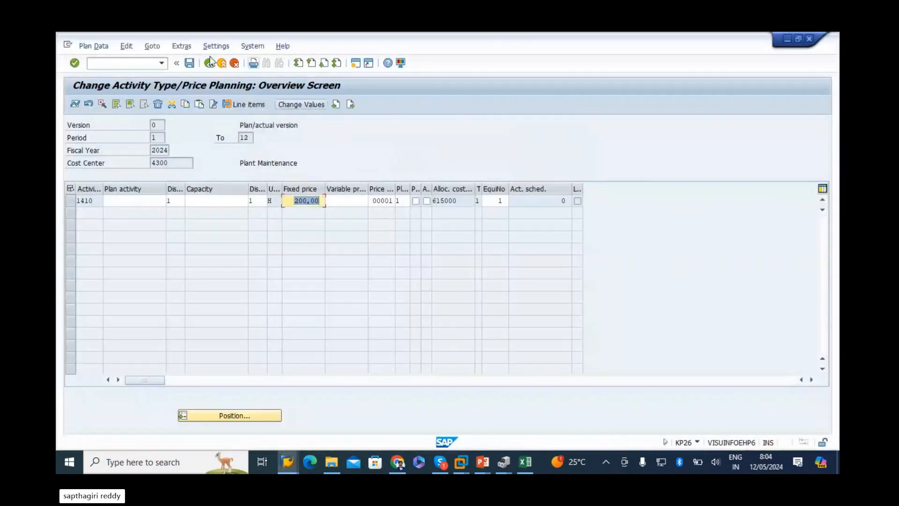
{"action": "left_click", "coordinate": [209, 63]}
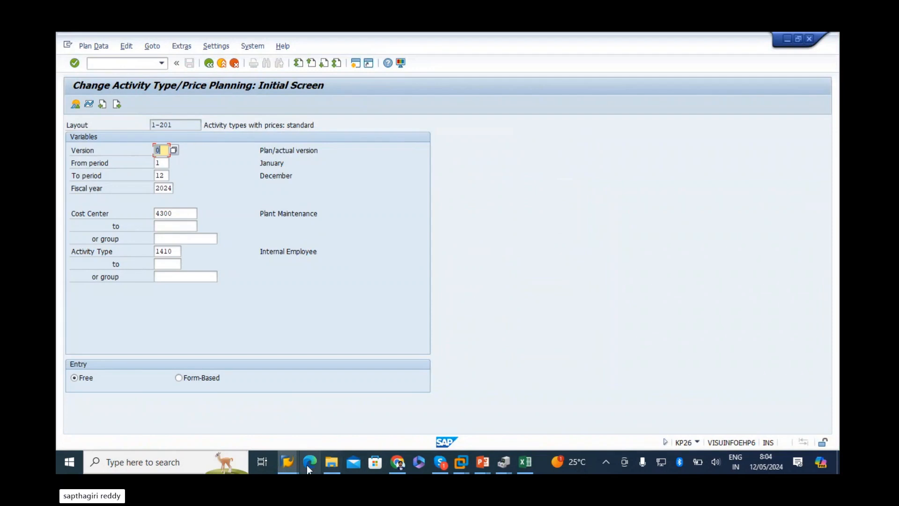
{"action": "mouse_move", "coordinate": [297, 459]}
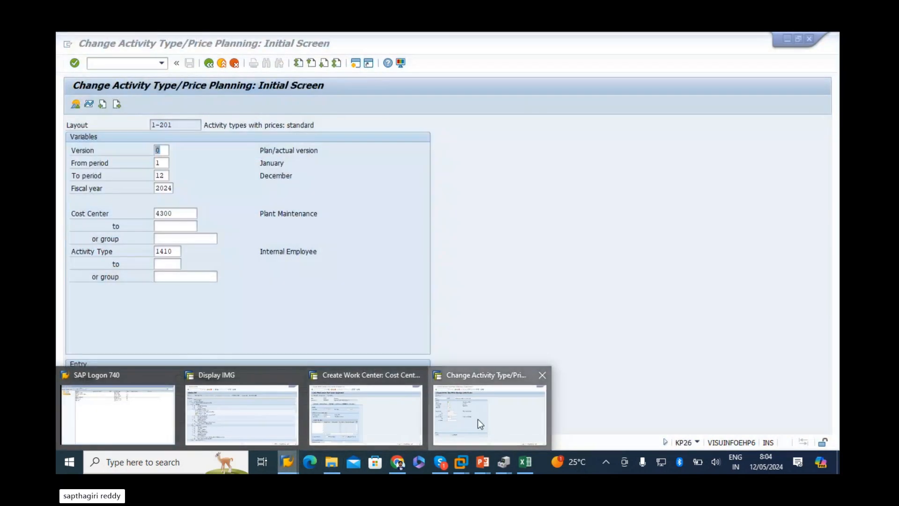
{"action": "left_click", "coordinate": [480, 423]}
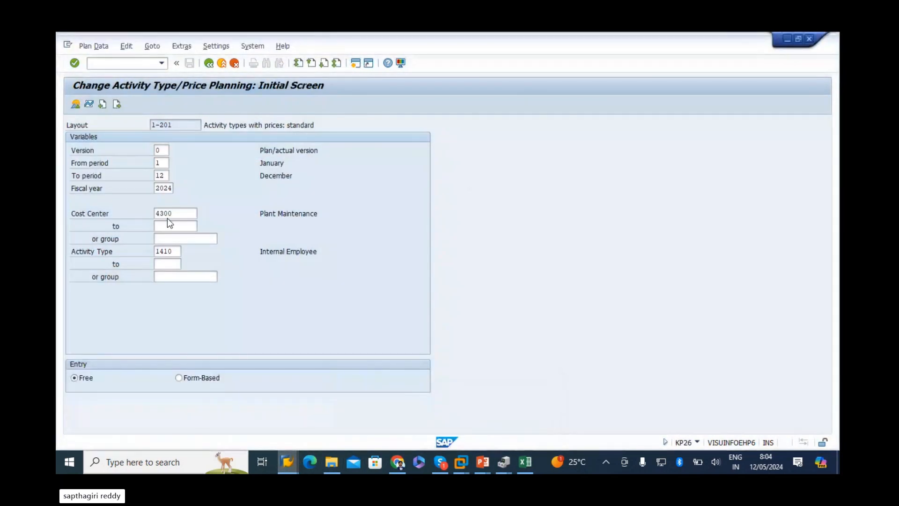
Open a new SAP session and run transaction KL01 to create an activity type
{"action": "left_click", "coordinate": [209, 63]}
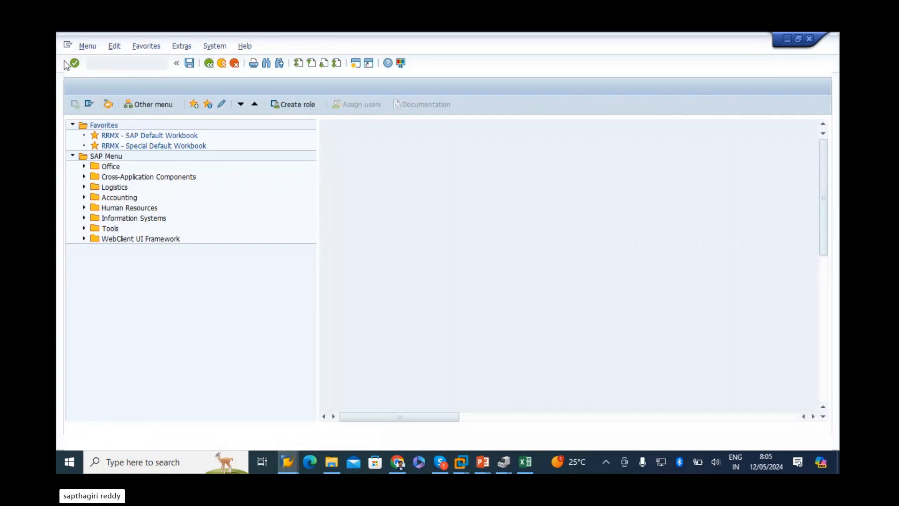
{"action": "type", "text": "l0"}
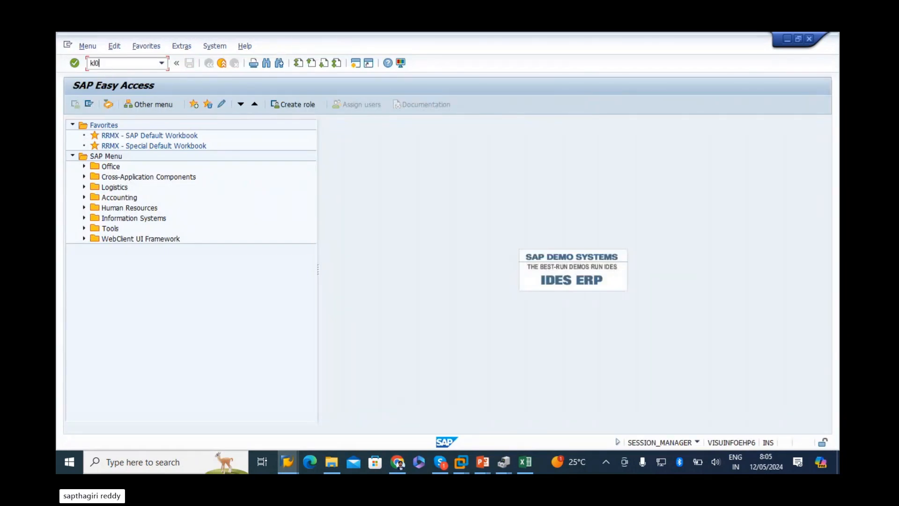
{"action": "type", "text": "1"}
{"action": "key", "text": "BackSpace"}
{"action": "key", "text": "BackSpace"}
{"action": "key", "text": "BackSpace"}
{"action": "key", "text": "BackSpace"}
{"action": "type", "text": "KL01"}
{"action": "key", "text": "Return"}
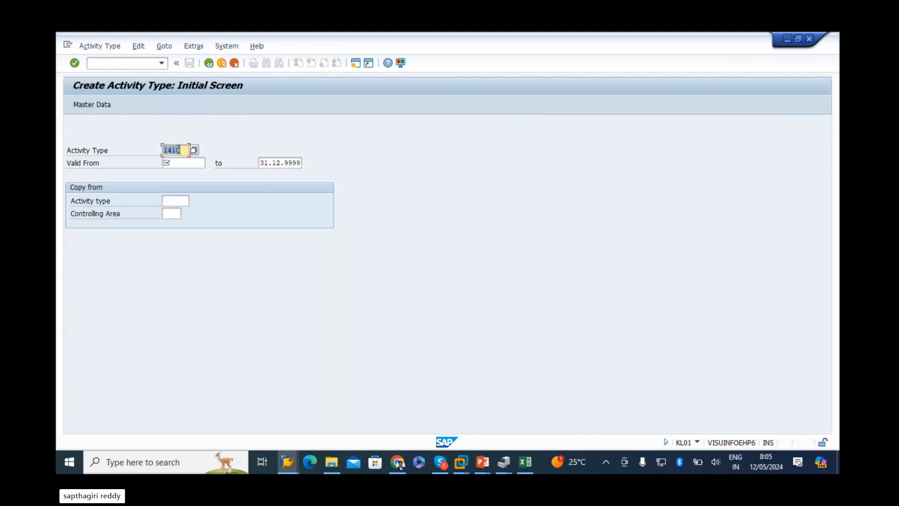
Enter 1410 as the activity type to copy from
{"action": "left_click", "coordinate": [175, 200]}
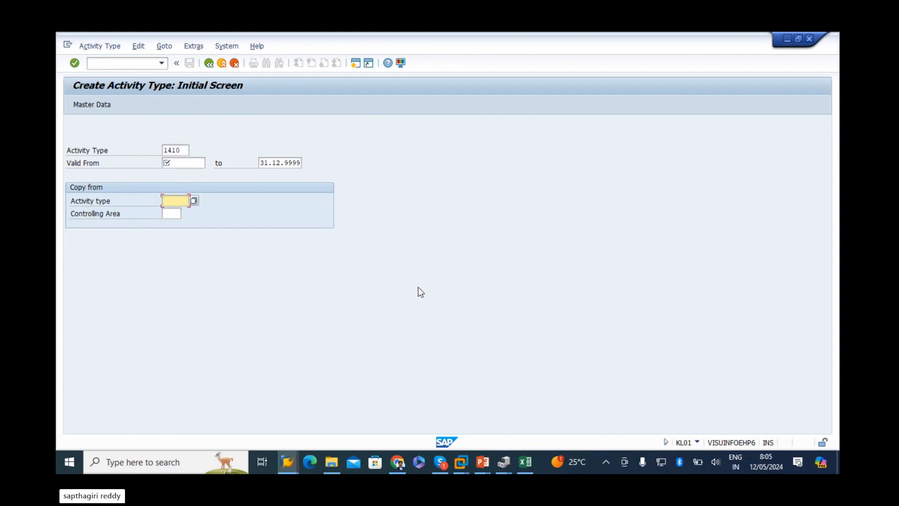
{"action": "type", "text": "1410"}
{"action": "left_click", "coordinate": [186, 149]}
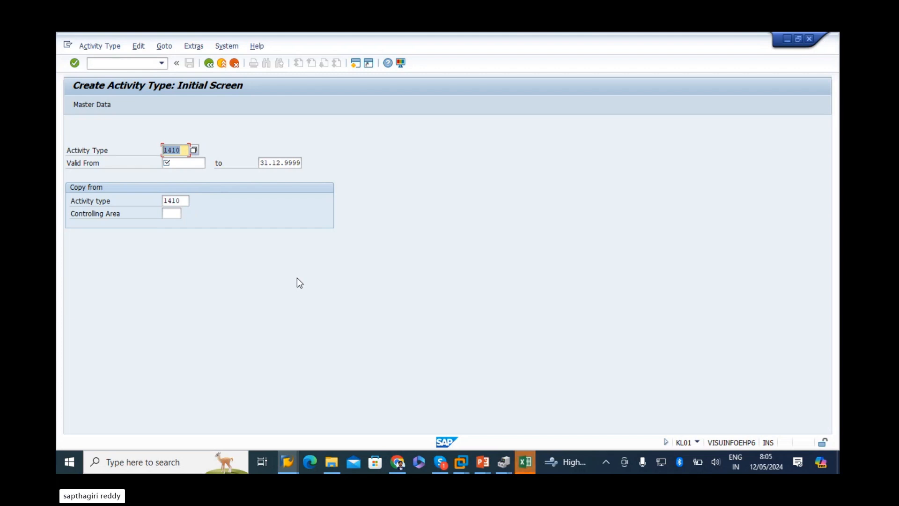
Switch to the work center costing screen and check the list of activity types available for internal processing
{"action": "key", "text": "alt+Tab"}
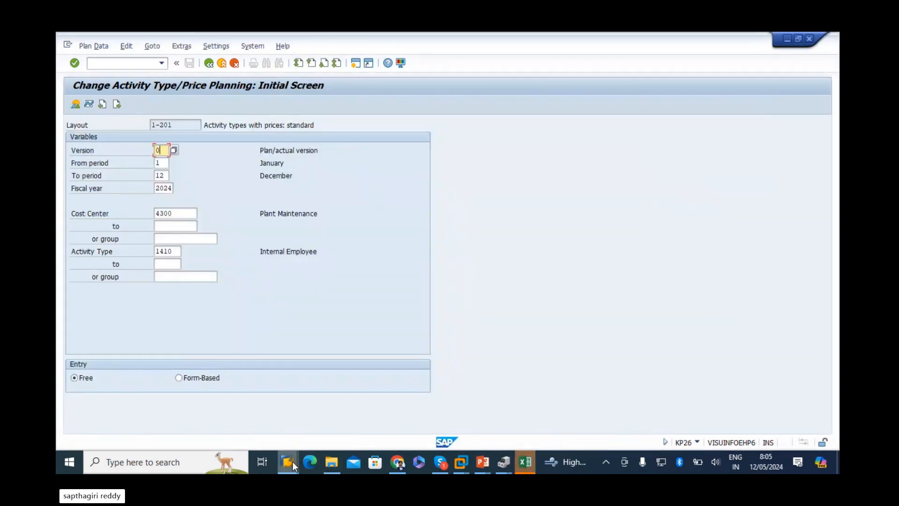
{"action": "mouse_move", "coordinate": [291, 462]}
{"action": "mouse_move", "coordinate": [381, 421]}
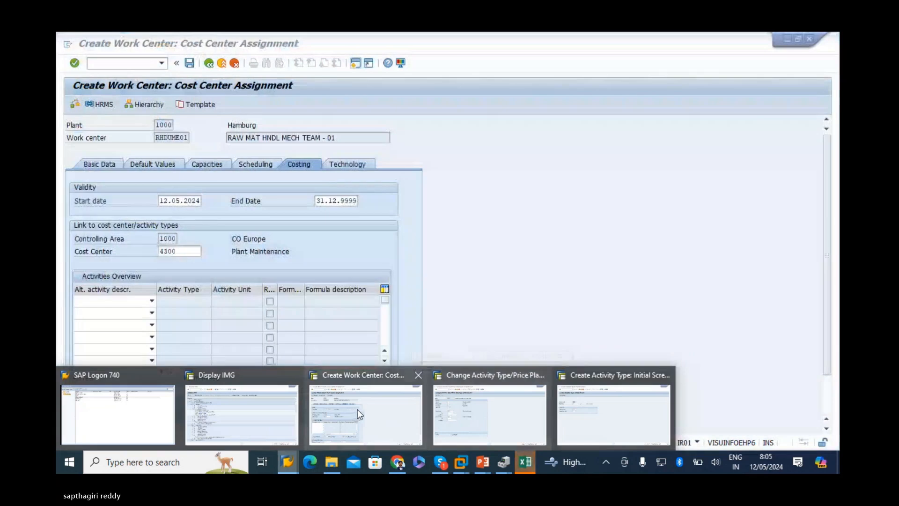
{"action": "left_click", "coordinate": [358, 414]}
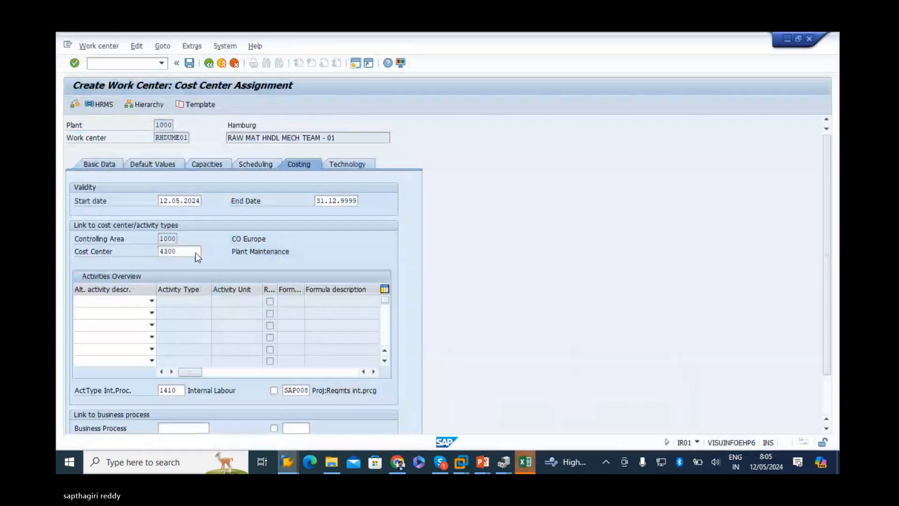
{"action": "left_click", "coordinate": [188, 391]}
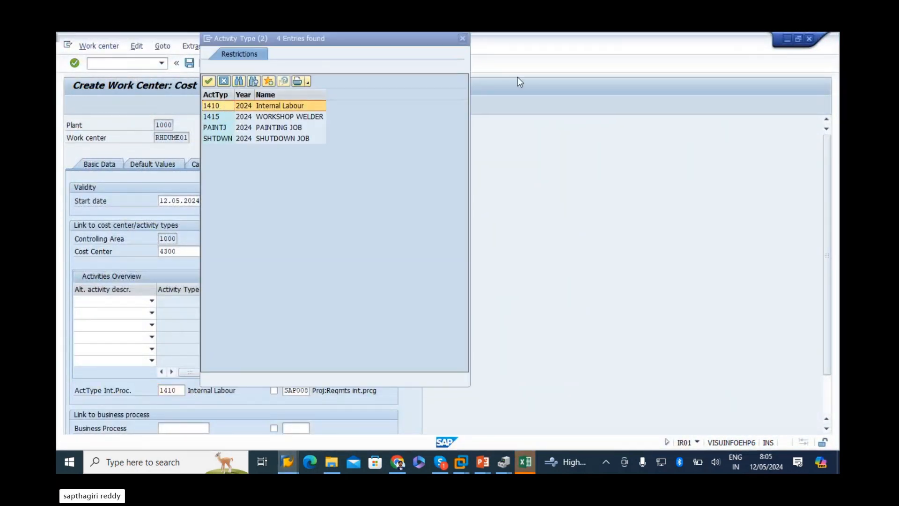
{"action": "key", "text": "Escape"}
Return to the Create Activity Type session and set the new activity type to 1411
{"action": "left_click", "coordinate": [291, 465]}
{"action": "left_click", "coordinate": [613, 411]}
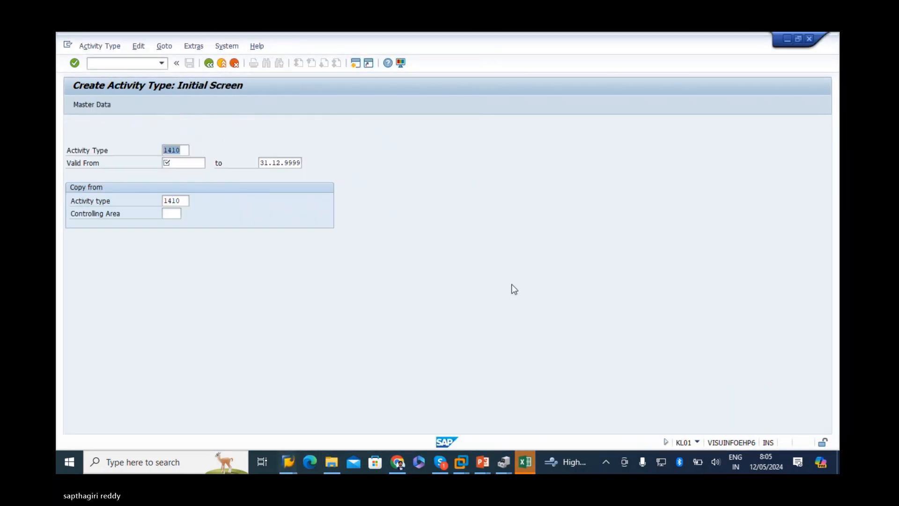
{"action": "key", "text": "BackSpace"}
{"action": "key", "text": "BackSpace"}
{"action": "key", "text": "BackSpace"}
{"action": "key", "text": "BackSpace"}
{"action": "type", "text": "1411"}
{"action": "key", "text": "Tab"}
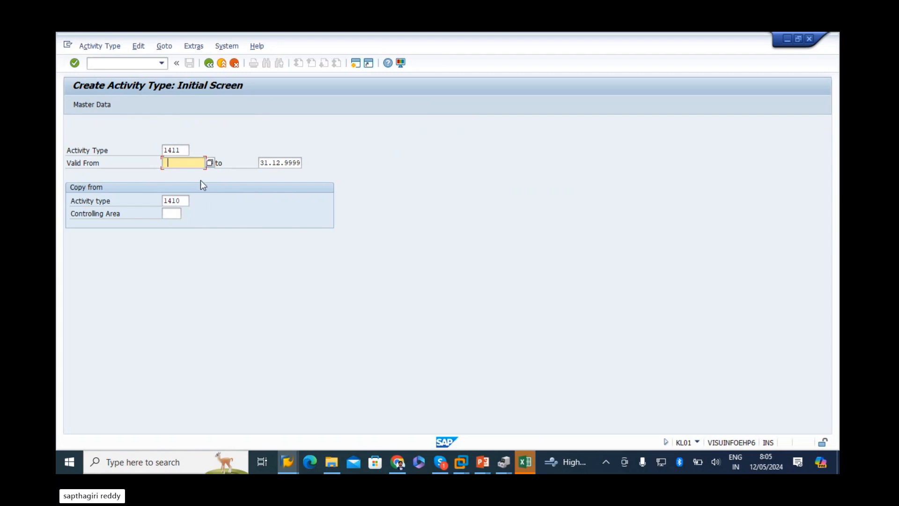
Set the Valid From date to 12.05.2020 and try to create activity type 1411 from 1410
{"action": "key", "text": "Return"}
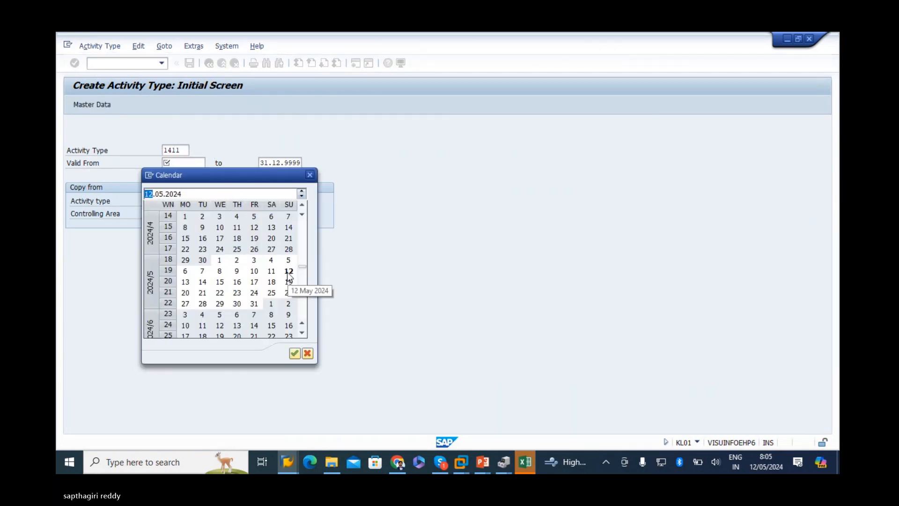
{"action": "double_click", "coordinate": [287, 269]}
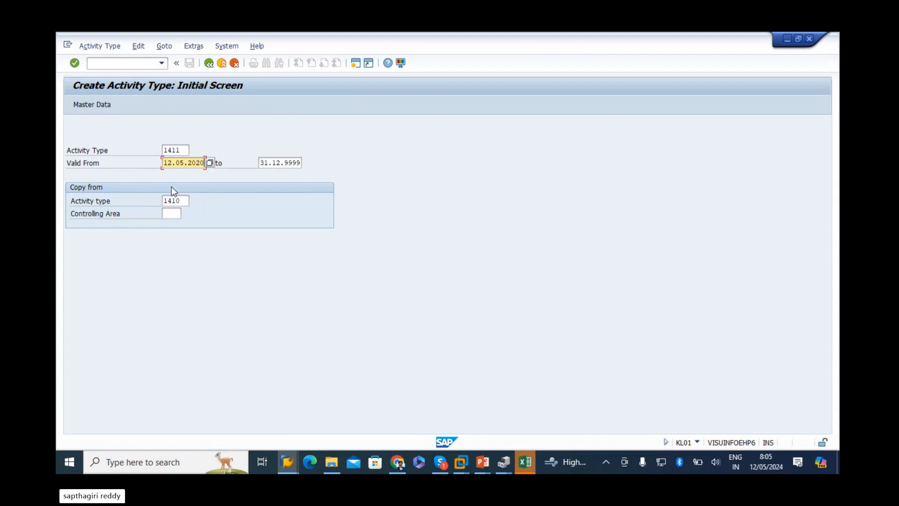
{"action": "key", "text": "Return"}
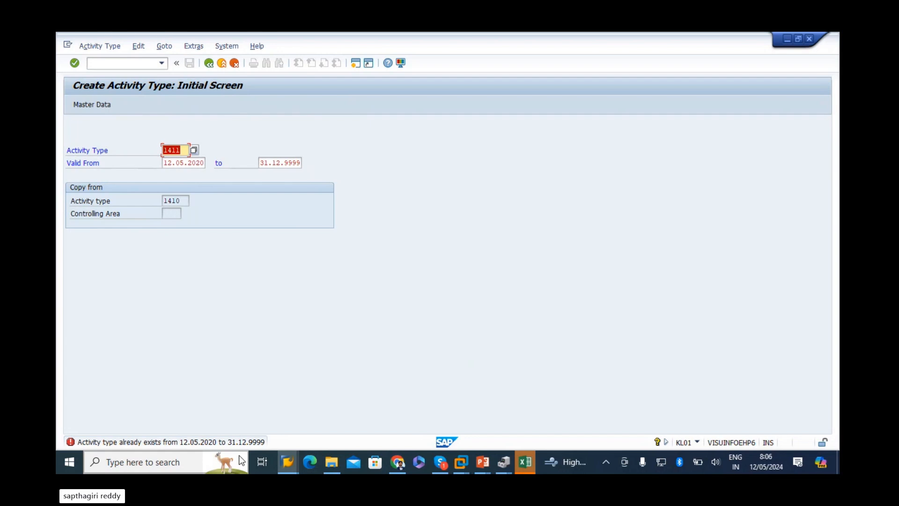
{"action": "left_click", "coordinate": [185, 150]}
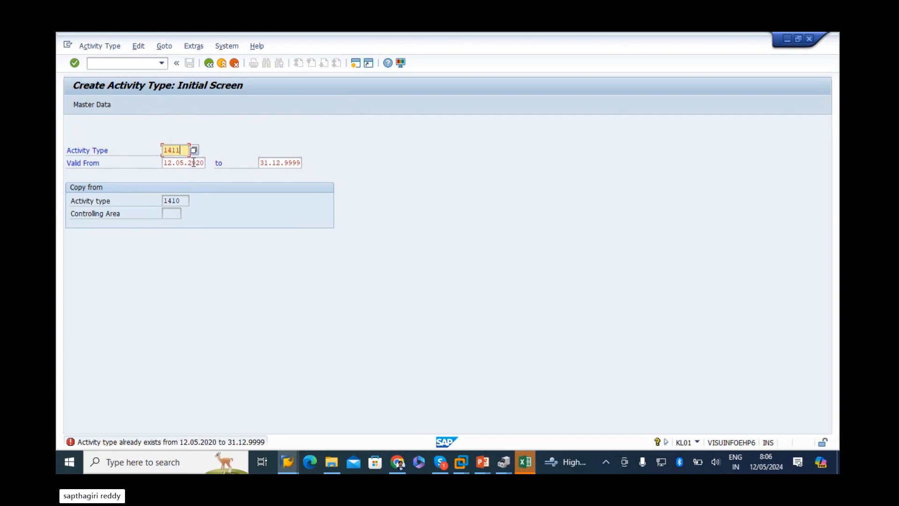
Set the new activity type to 1416 and open its basic data as a copy of 1410
{"action": "key", "text": "BackSpace"}
{"action": "type", "text": "6"}
{"action": "key", "text": "Return"}
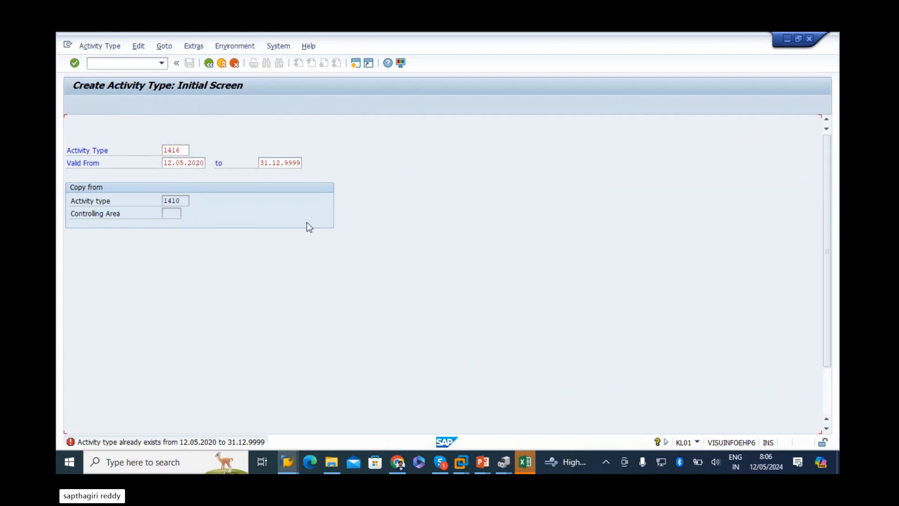
{"action": "key", "text": "Return"}
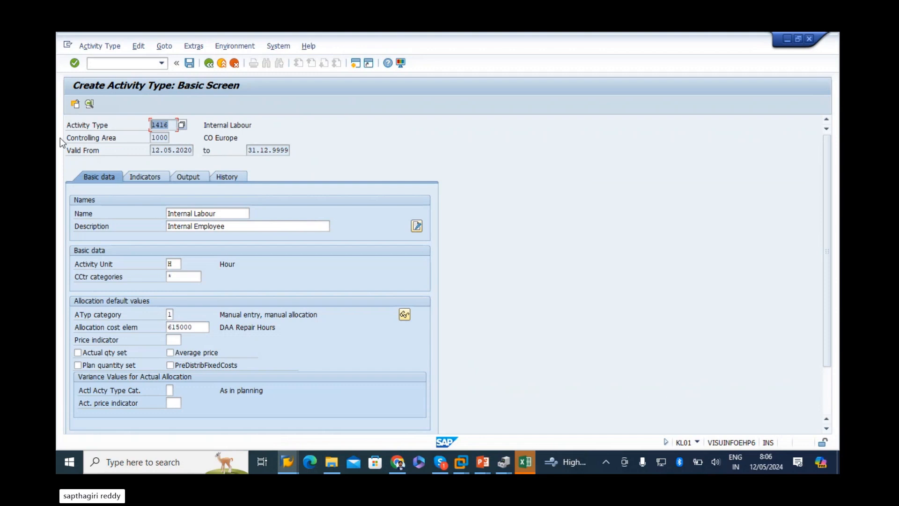
Set both the name and the description of activity type 1416 to ENGINEER
{"action": "left_click_drag", "start_coordinate": [220, 213], "coordinate": [65, 229]}
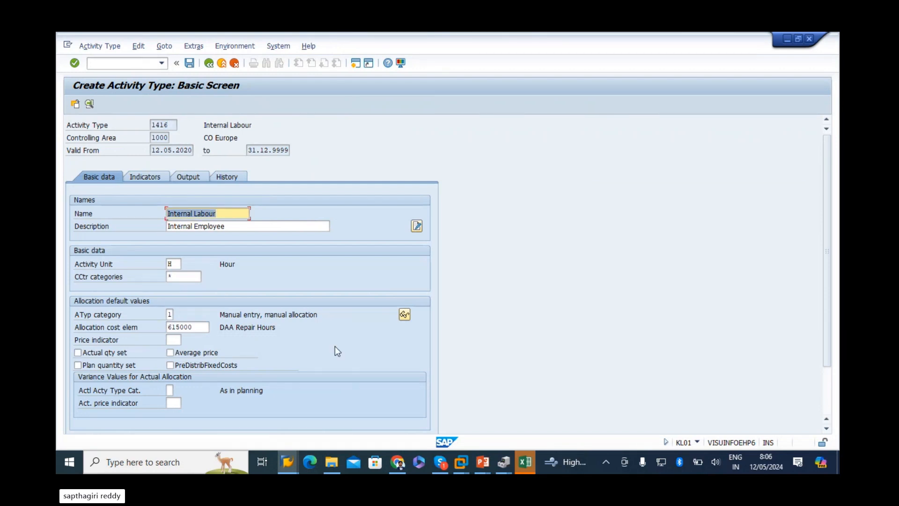
{"action": "type", "text": "eNGINEER"}
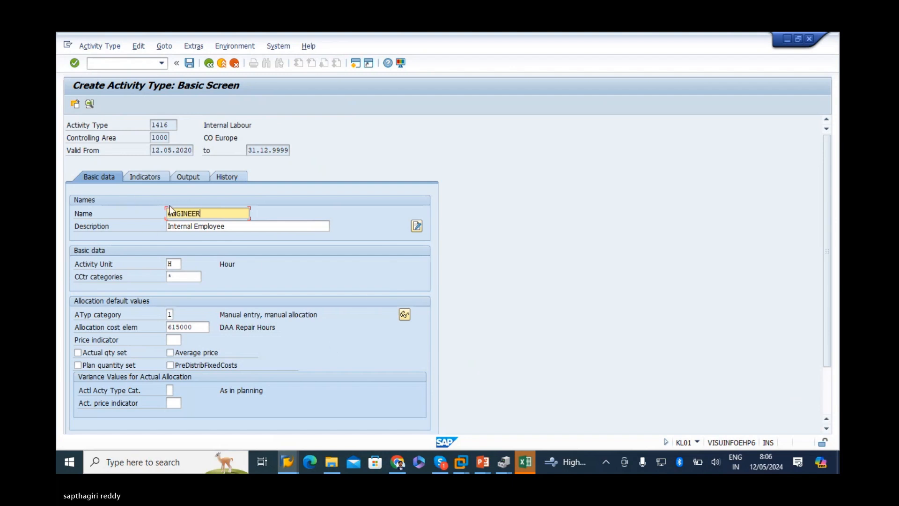
{"action": "key", "text": "BackSpace"}
{"action": "type", "text": "E"}
{"action": "key", "text": "Tab"}
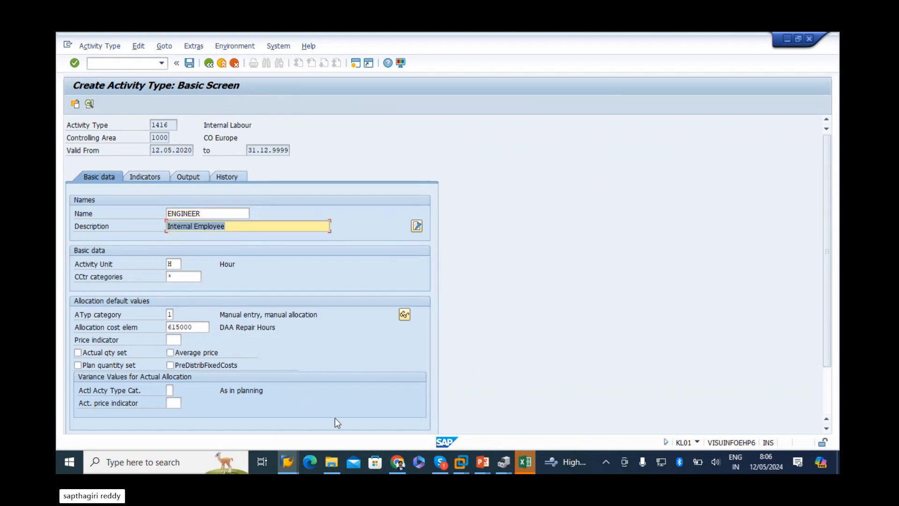
{"action": "type", "text": "ENGINEER"}
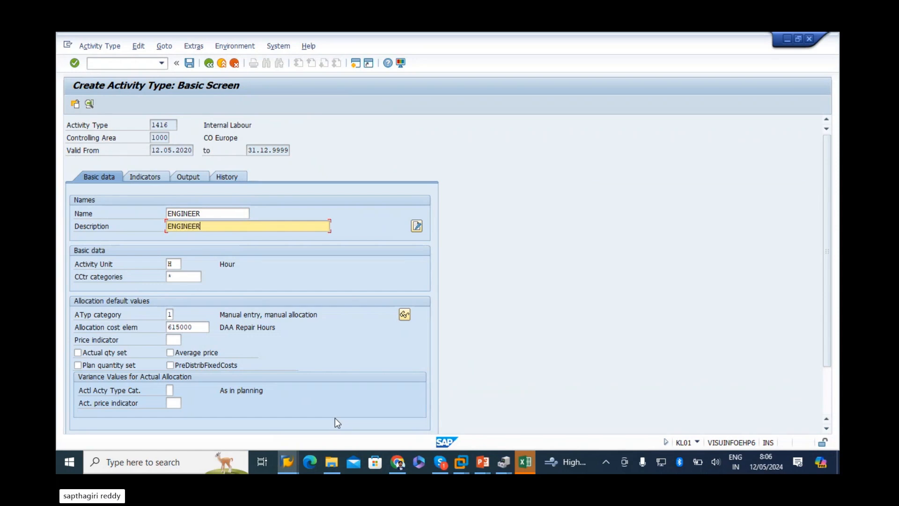
Compare the cost center in the price planning and work center costing sessions, and return to the Create Activity Type session
{"action": "double_click", "coordinate": [223, 263]}
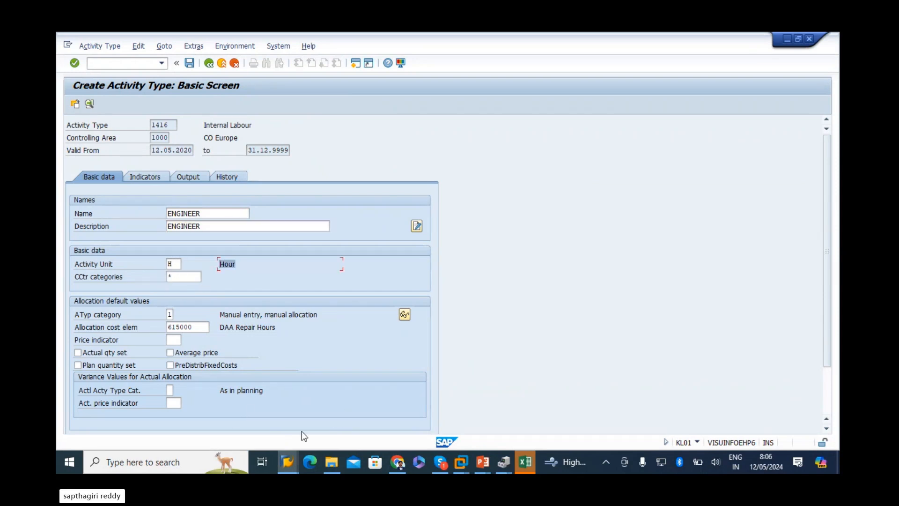
{"action": "left_click", "coordinate": [283, 465]}
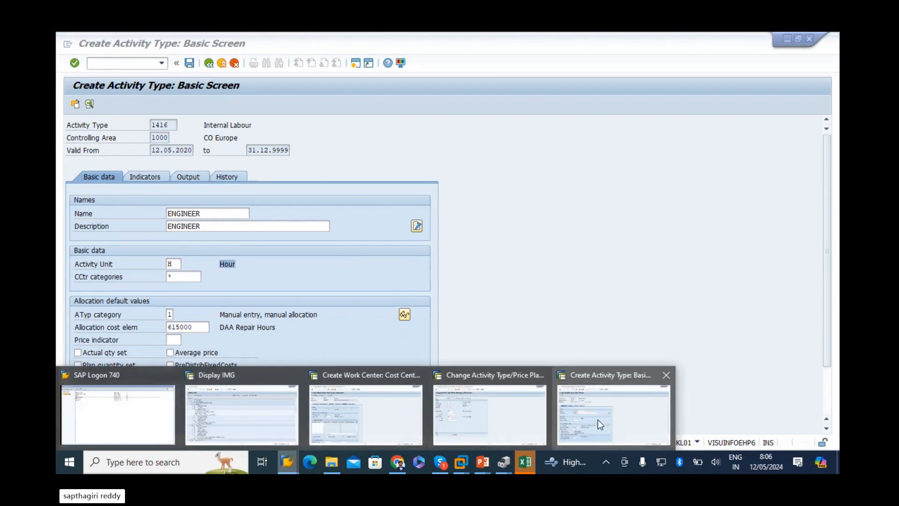
{"action": "left_click", "coordinate": [597, 419]}
{"action": "left_click", "coordinate": [286, 462]}
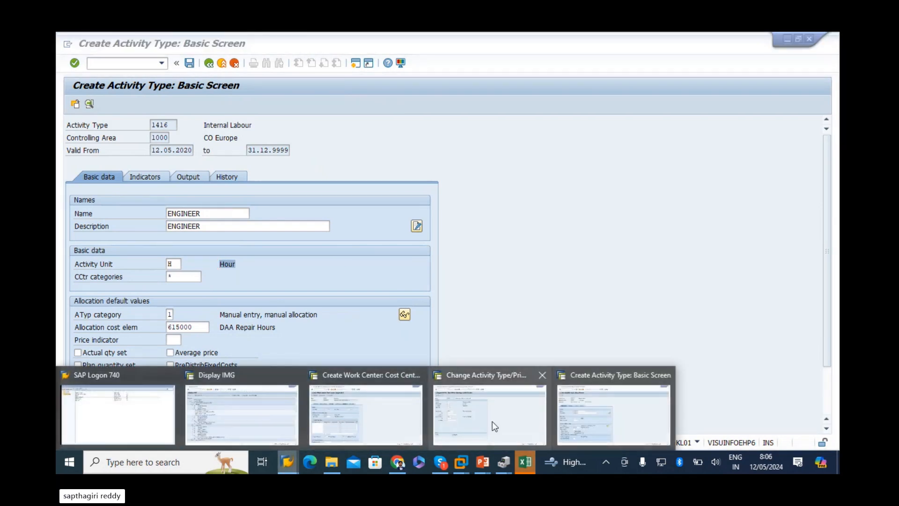
{"action": "left_click", "coordinate": [464, 411]}
{"action": "double_click", "coordinate": [175, 214]}
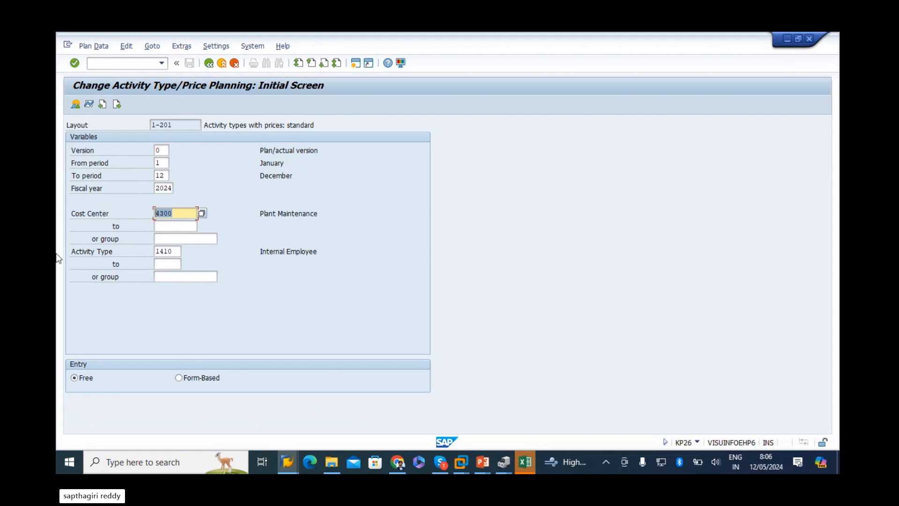
{"action": "left_click", "coordinate": [292, 462]}
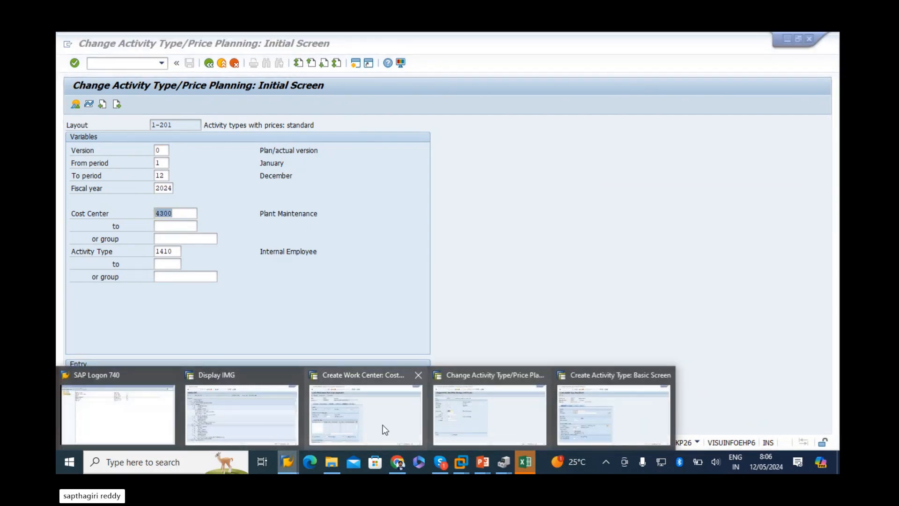
{"action": "left_click", "coordinate": [383, 425]}
{"action": "double_click", "coordinate": [182, 250]}
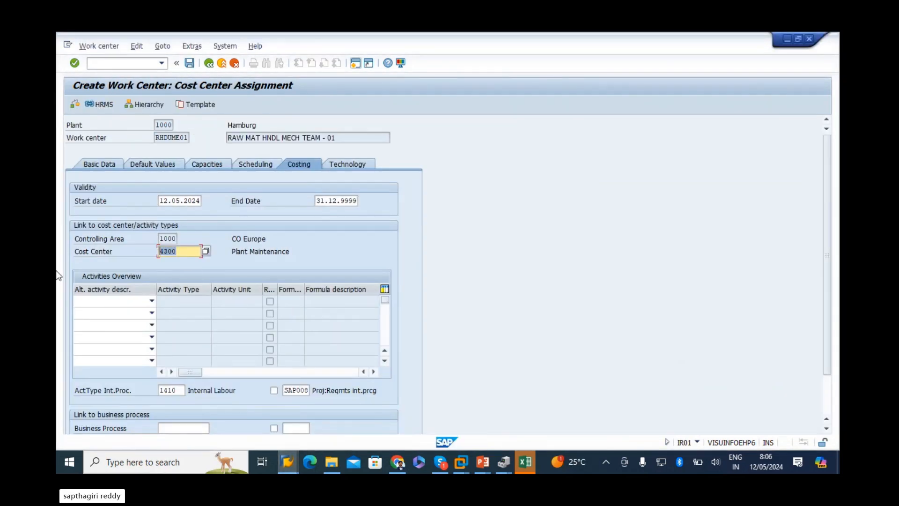
{"action": "key", "text": "alt+Tab"}
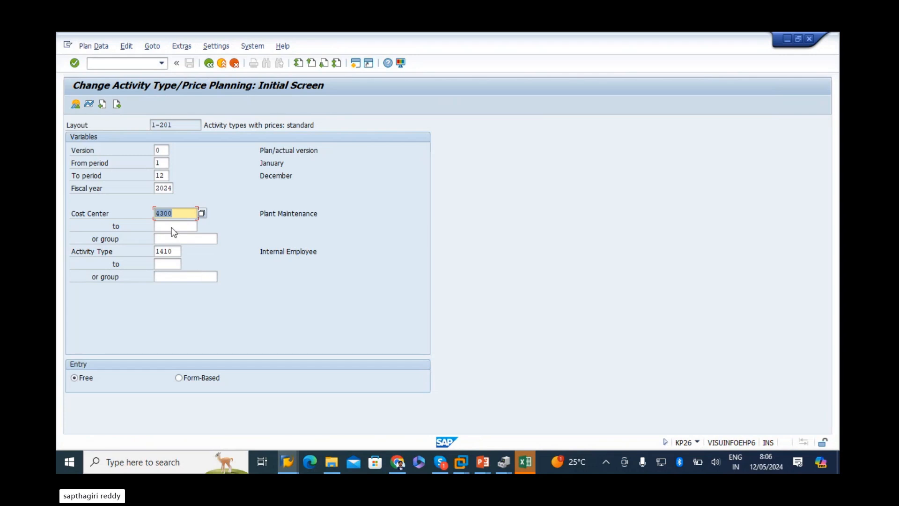
{"action": "left_click", "coordinate": [289, 462]}
{"action": "left_click", "coordinate": [604, 407]}
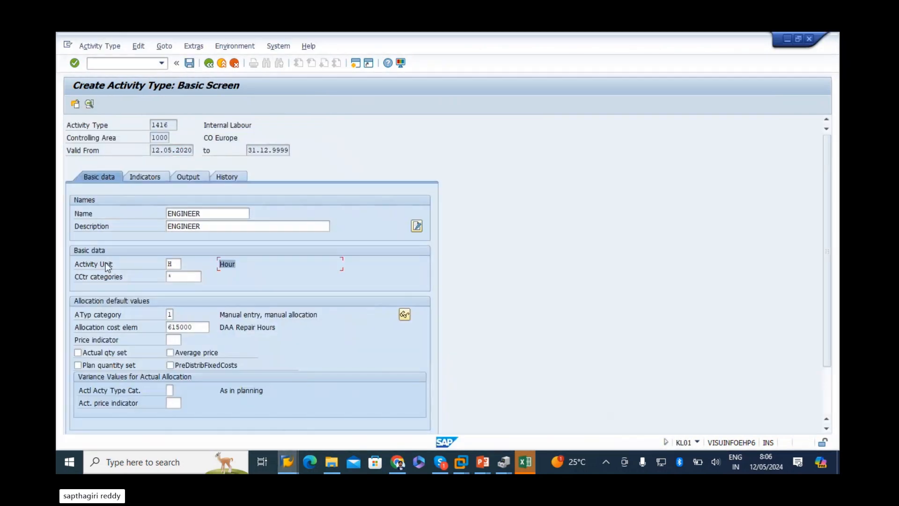
Review the list of cost center categories available for activity type 1416 and close it without choosing another
{"action": "left_click", "coordinate": [196, 278]}
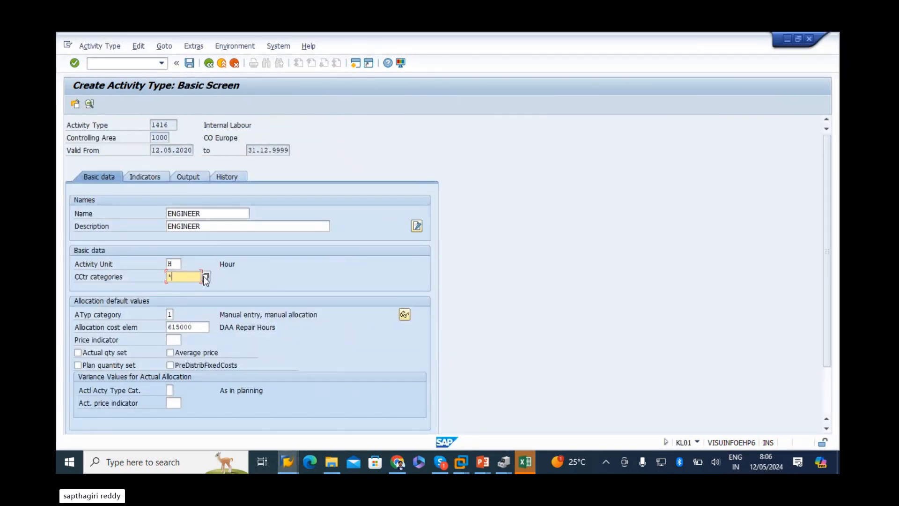
{"action": "key", "text": "F4"}
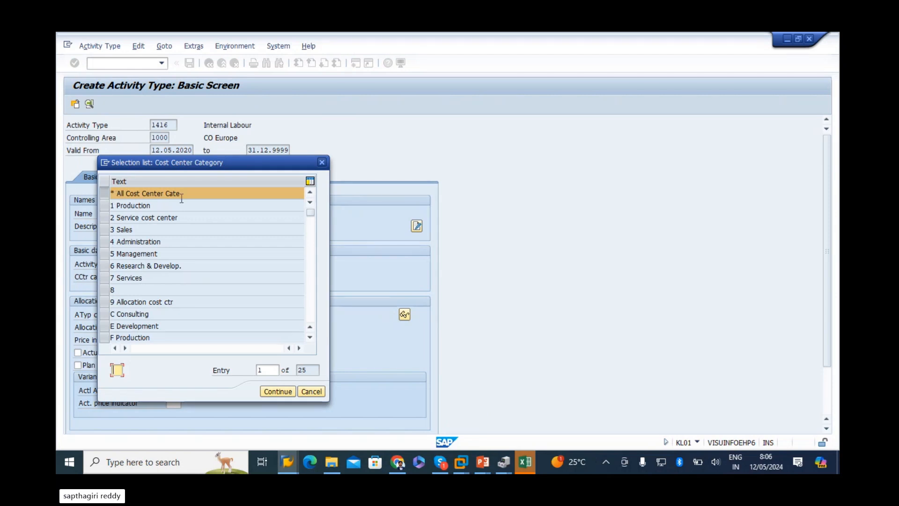
{"action": "left_click_drag", "start_coordinate": [171, 162], "coordinate": [454, 168]}
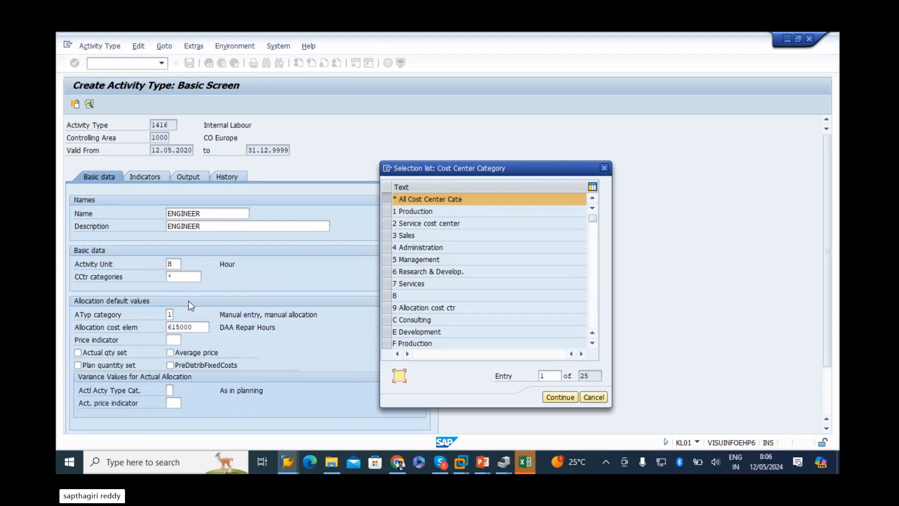
{"action": "left_click", "coordinate": [604, 168]}
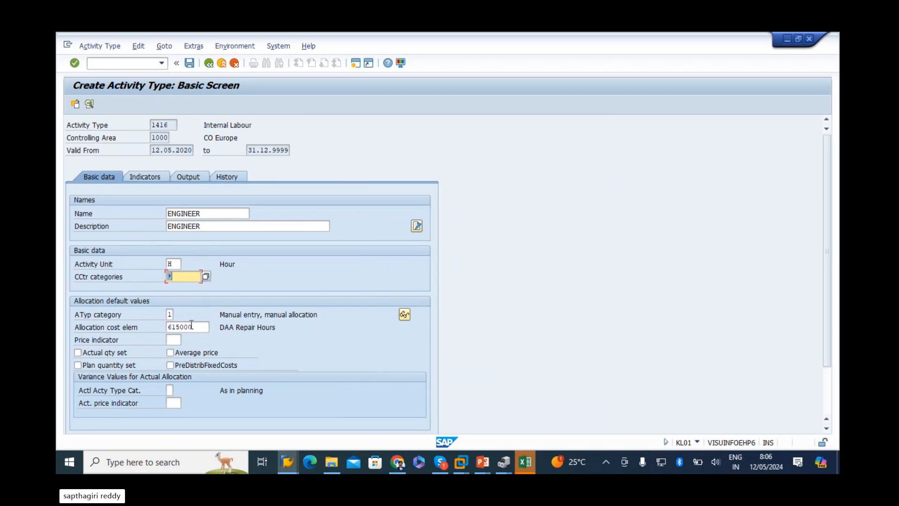
Review the available activity type categories for manual and indirect allocation and close the list unchanged
{"action": "left_click", "coordinate": [173, 315]}
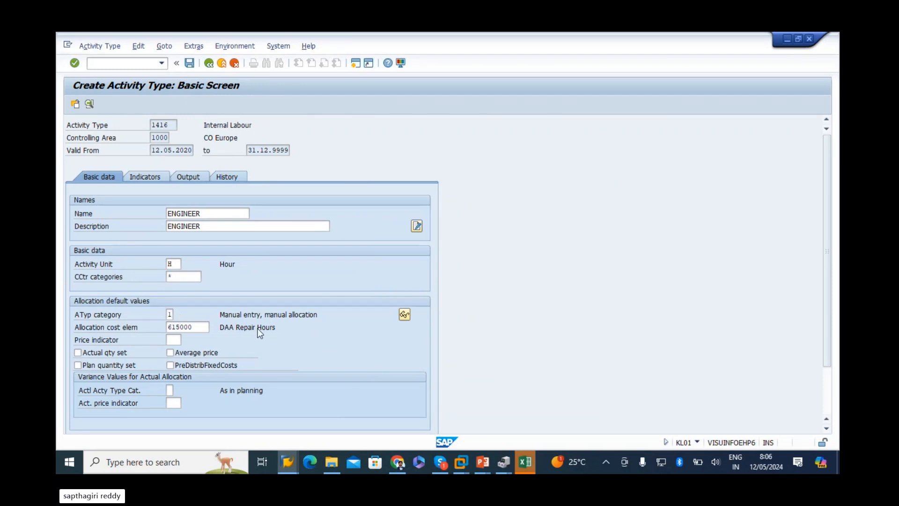
{"action": "key", "text": "F4"}
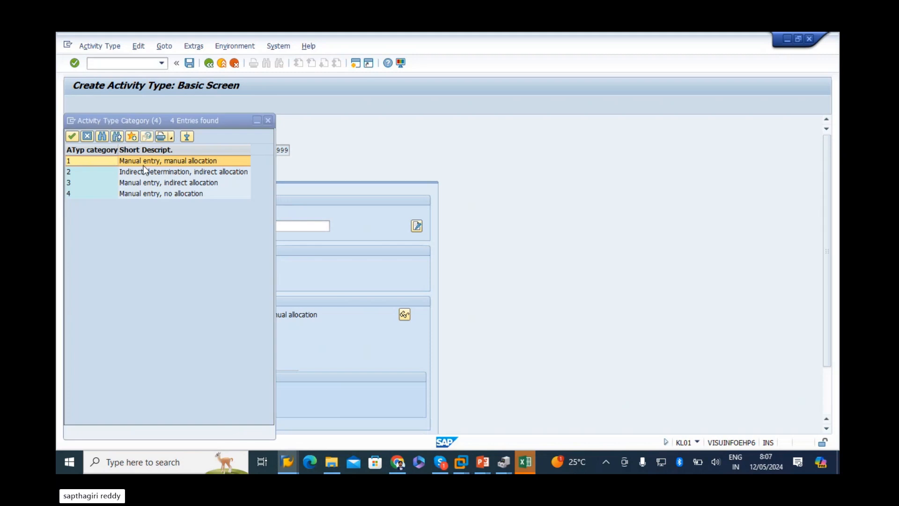
{"action": "left_click_drag", "start_coordinate": [178, 119], "coordinate": [445, 136]}
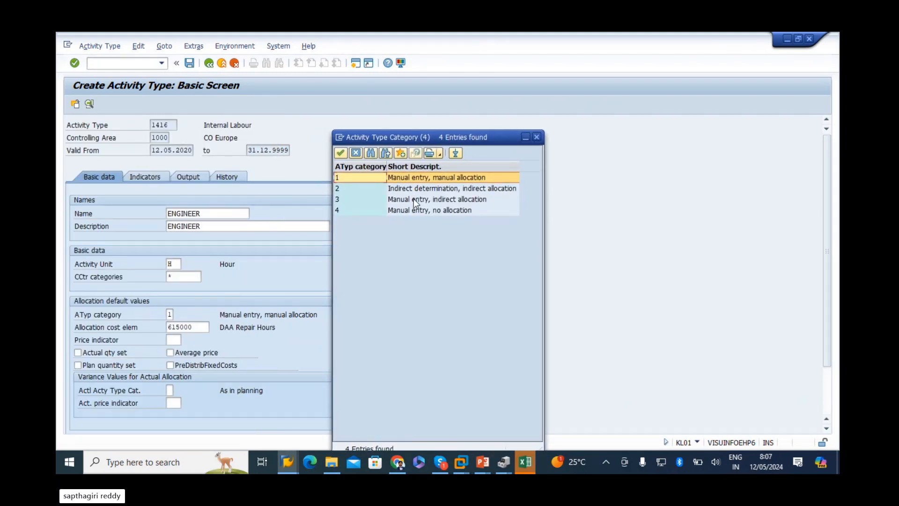
{"action": "left_click", "coordinate": [537, 137]}
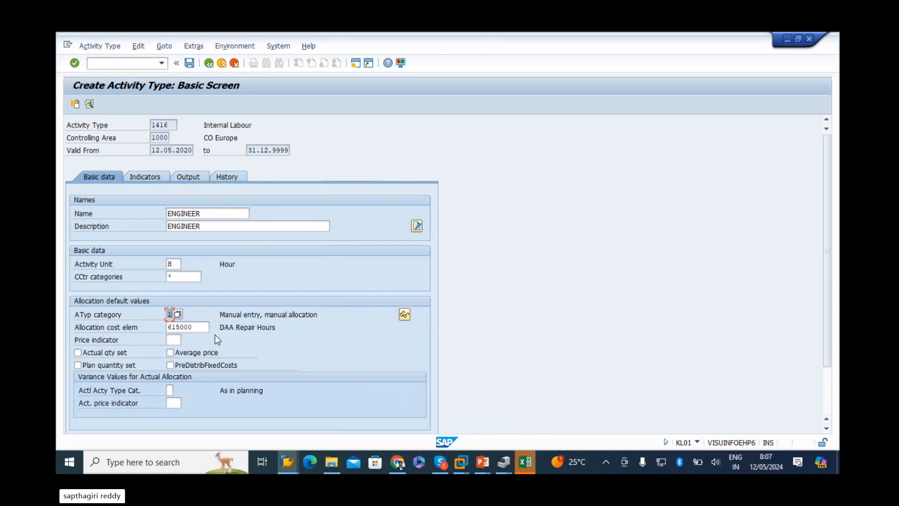
Read the field help for the allocation cost element and examine the cost element assigned to activity type 1416
{"action": "left_click", "coordinate": [205, 328]}
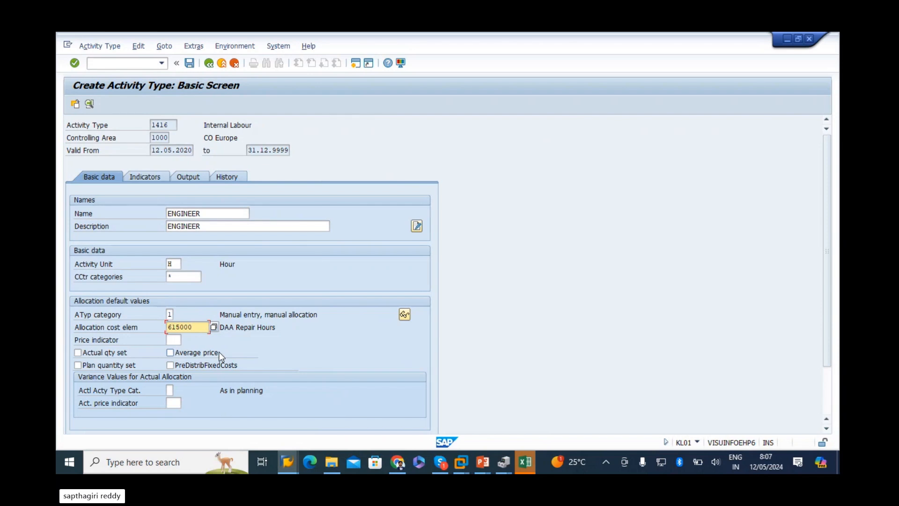
{"action": "key", "text": "Return"}
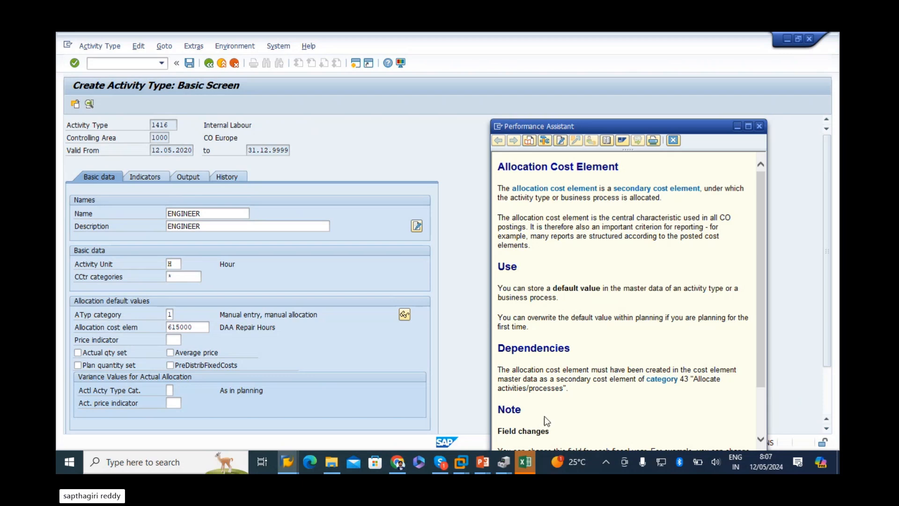
{"action": "scroll", "coordinate": [552, 412], "scroll_direction": "down", "scroll_amount": 3}
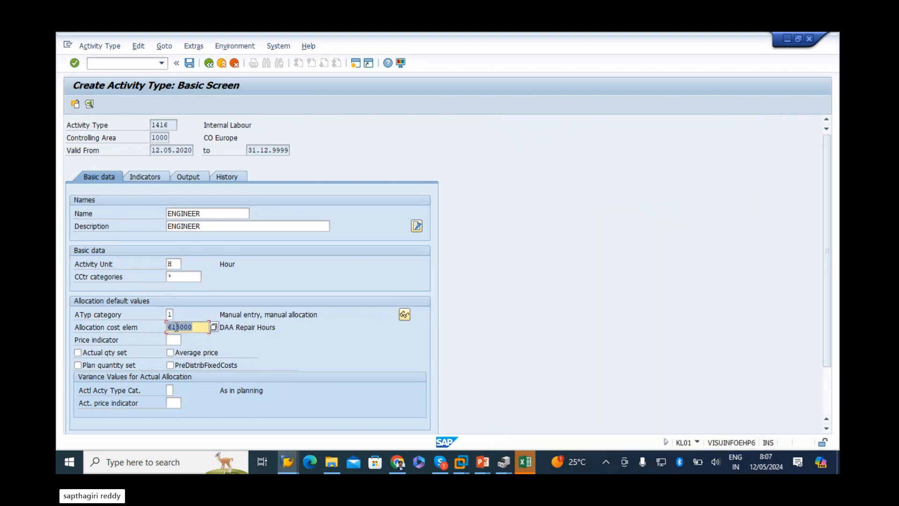
{"action": "left_click", "coordinate": [197, 329]}
{"action": "scroll", "coordinate": [373, 337], "scroll_direction": "down", "scroll_amount": 1}
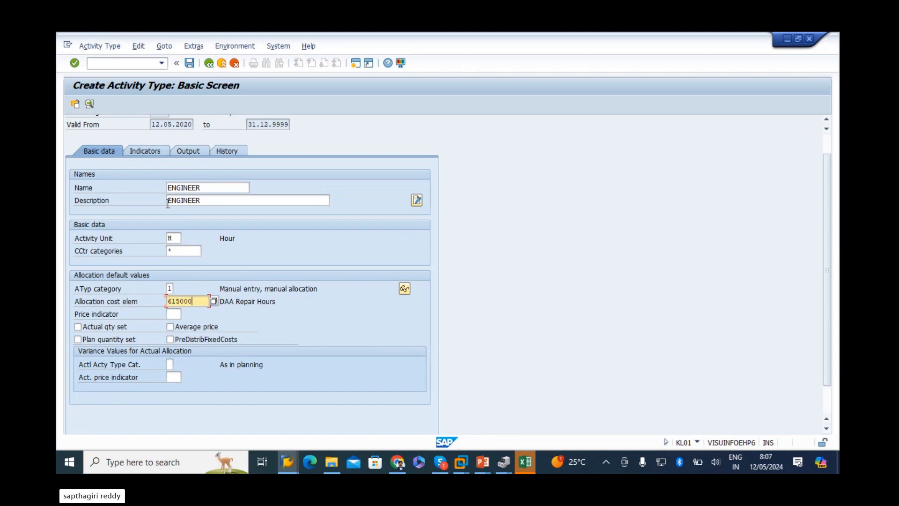
{"action": "left_click_drag", "start_coordinate": [198, 301], "coordinate": [57, 278]}
{"action": "scroll", "coordinate": [270, 340], "scroll_direction": "up", "scroll_amount": 1}
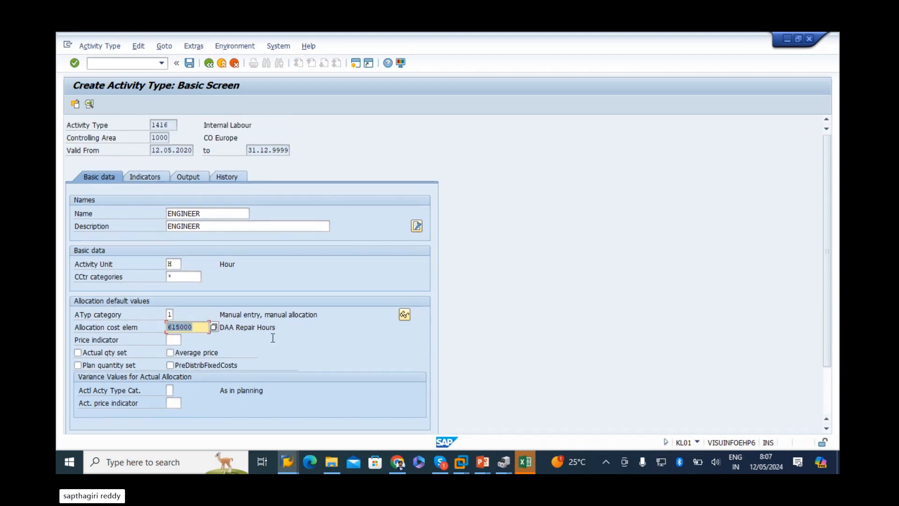
Review the indicators, output and history data of activity type 1416, save it and leave the transaction
{"action": "left_click", "coordinate": [160, 178]}
{"action": "left_click", "coordinate": [190, 178]}
{"action": "left_click", "coordinate": [226, 177]}
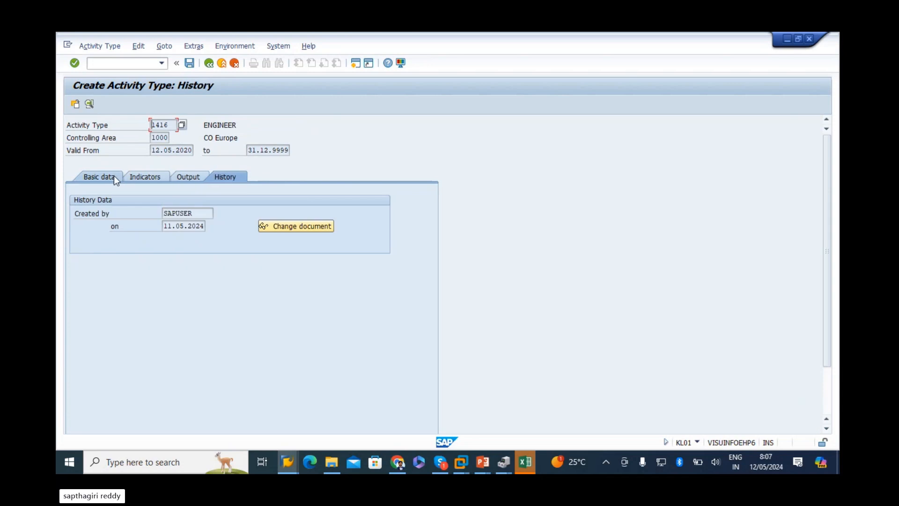
{"action": "left_click", "coordinate": [102, 177]}
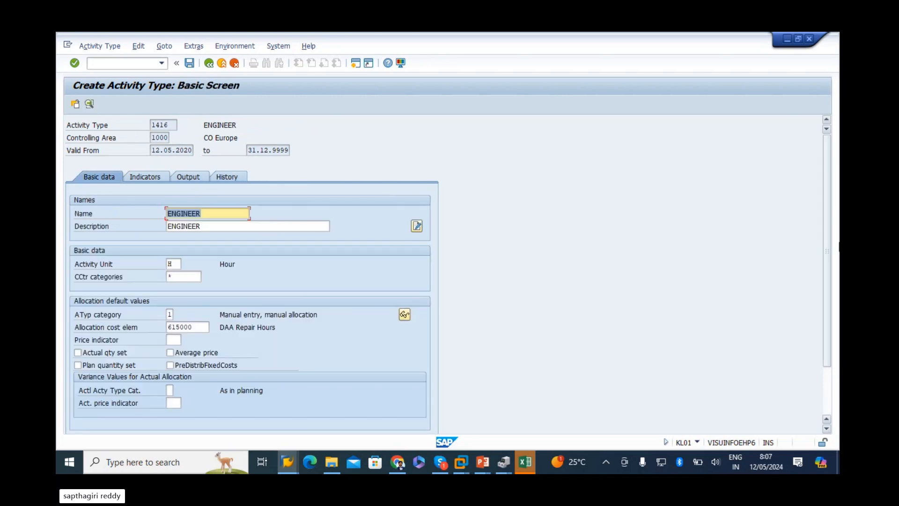
{"action": "left_click", "coordinate": [189, 63]}
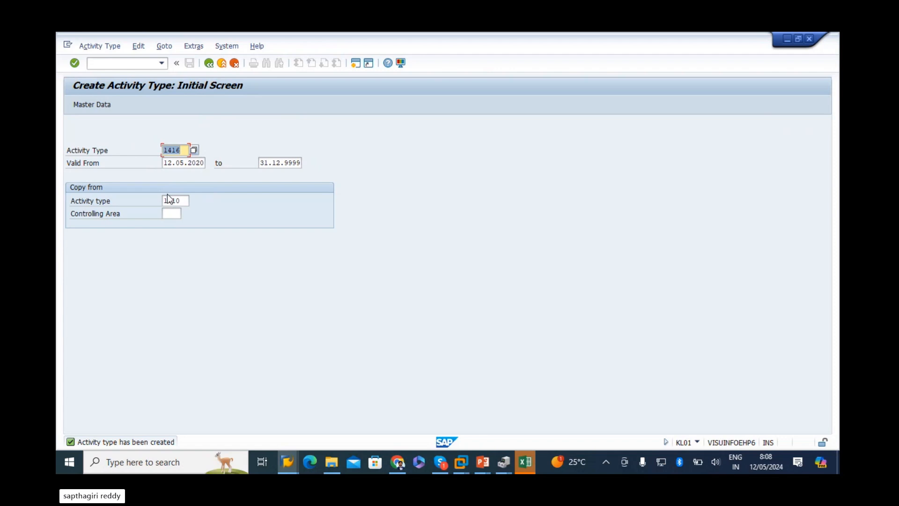
{"action": "left_click", "coordinate": [208, 64]}
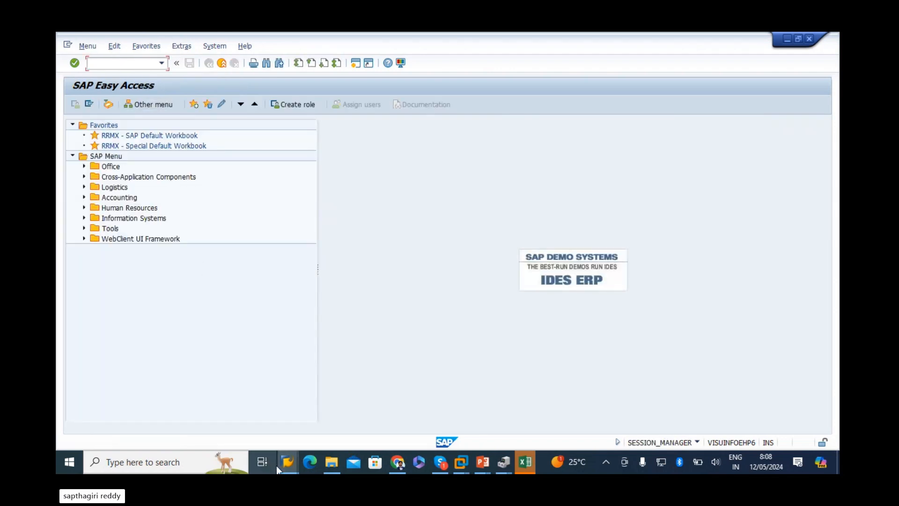
Switch to the activity price planning session, set the activity type to 1416 and open its overview for cost center 4300
{"action": "mouse_move", "coordinate": [289, 463]}
{"action": "left_click", "coordinate": [531, 438]}
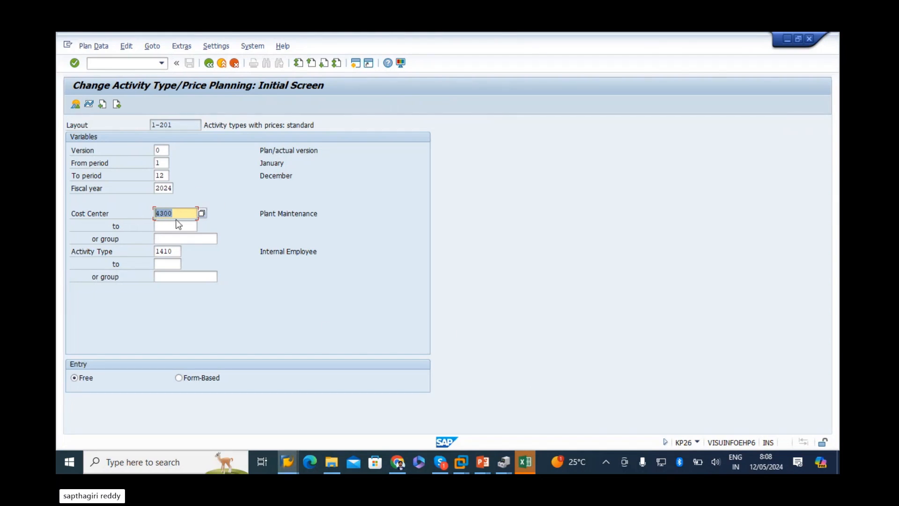
{"action": "left_click", "coordinate": [173, 252]}
{"action": "key", "text": "BackSpace"}
{"action": "type", "text": "6"}
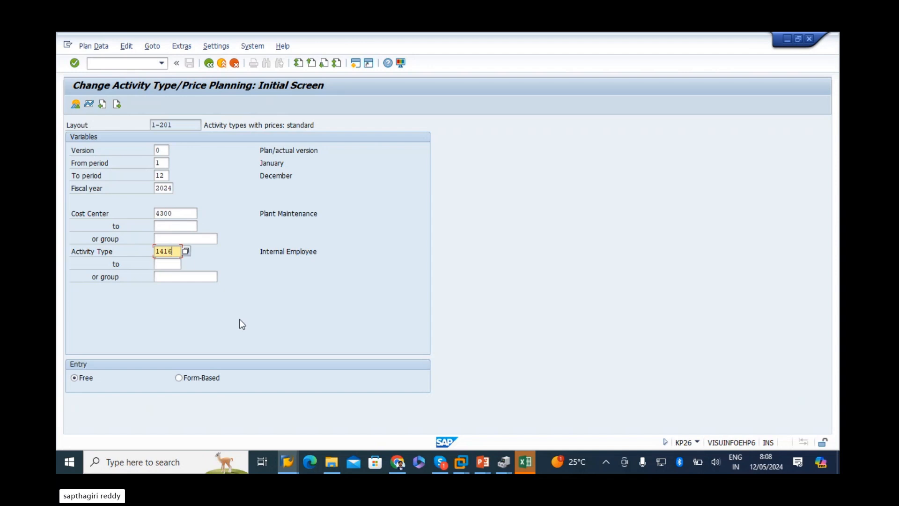
{"action": "left_click", "coordinate": [72, 106]}
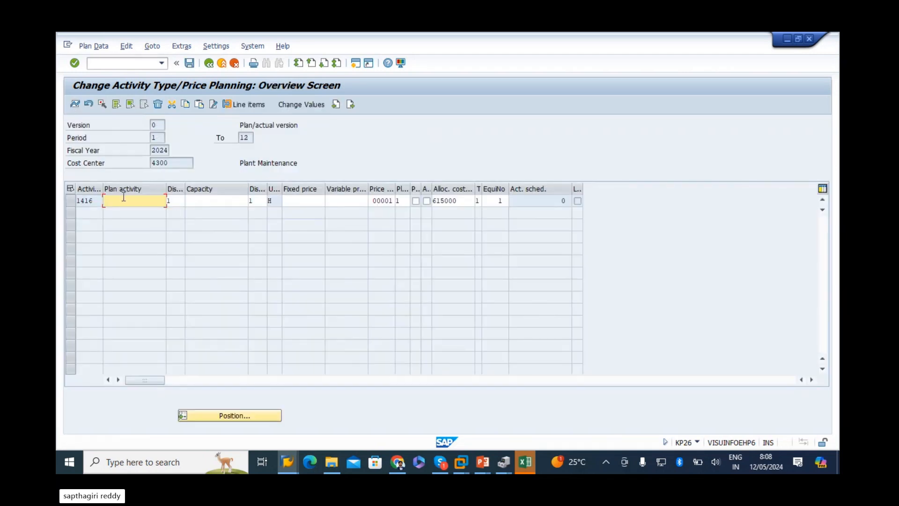
Set the fixed price of activity type 1416 to 500 in the price planning overview
{"action": "left_click", "coordinate": [287, 202]}
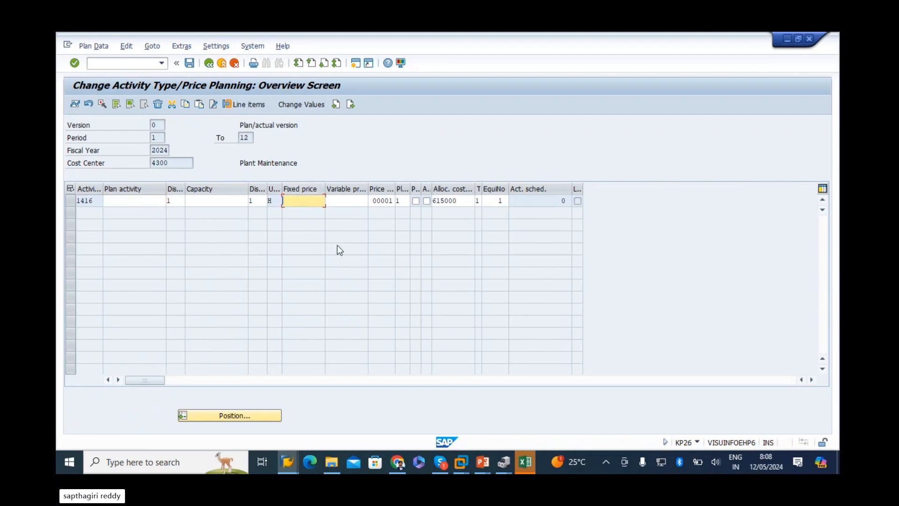
{"action": "type", "text": "500"}
{"action": "key", "text": "Return"}
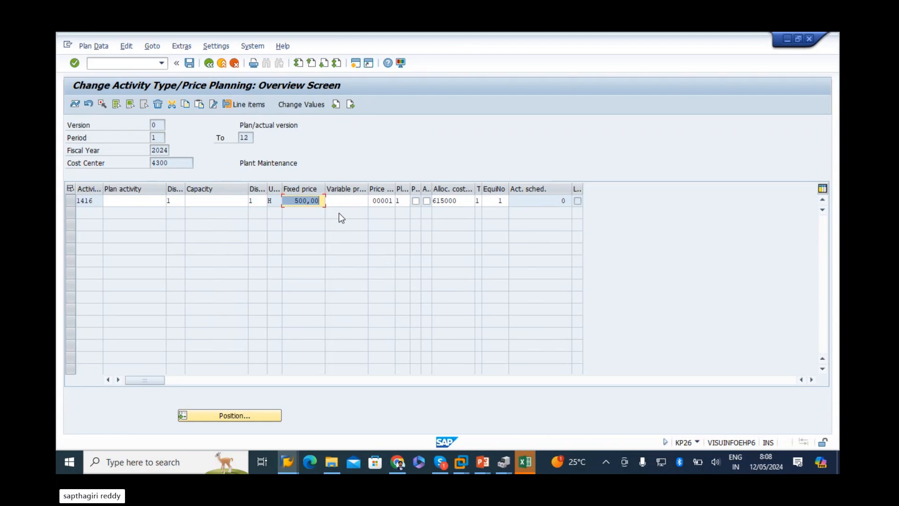
Capture the price planning overview and paste the screenshot at row 143 of the WORKCENTER sheet in the Excel workbook SAP_PM_G20.xlsx
{"action": "key", "text": "super+shift+s"}
{"action": "left_click_drag", "start_coordinate": [60, 72], "coordinate": [640, 248]}
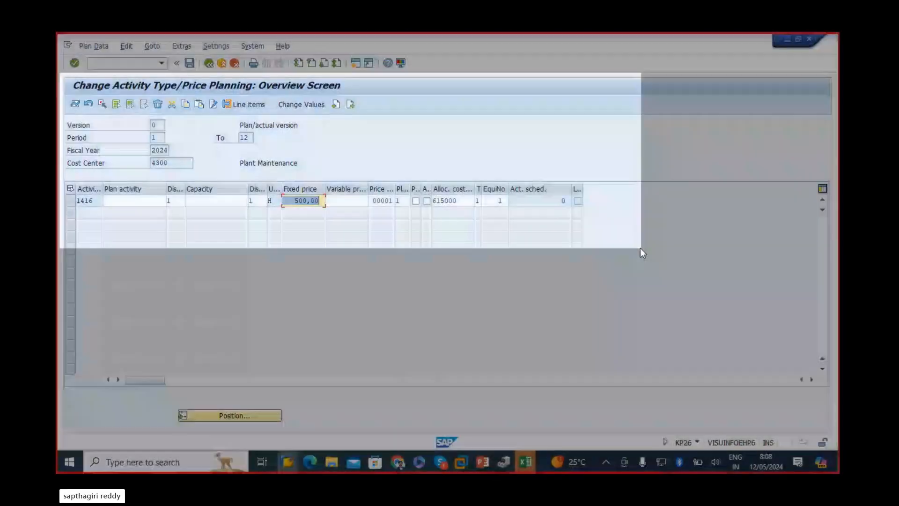
{"action": "left_click", "coordinate": [526, 462]}
{"action": "left_click", "coordinate": [181, 267]}
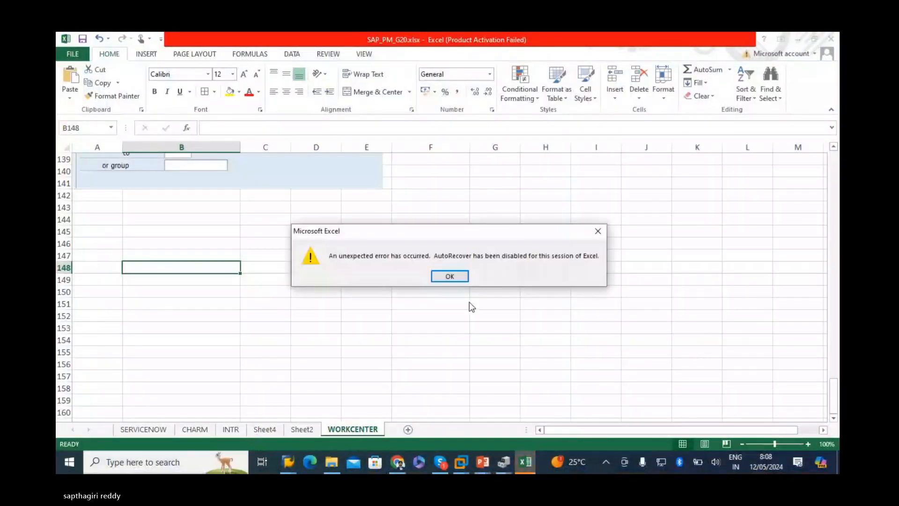
{"action": "left_click", "coordinate": [598, 231]}
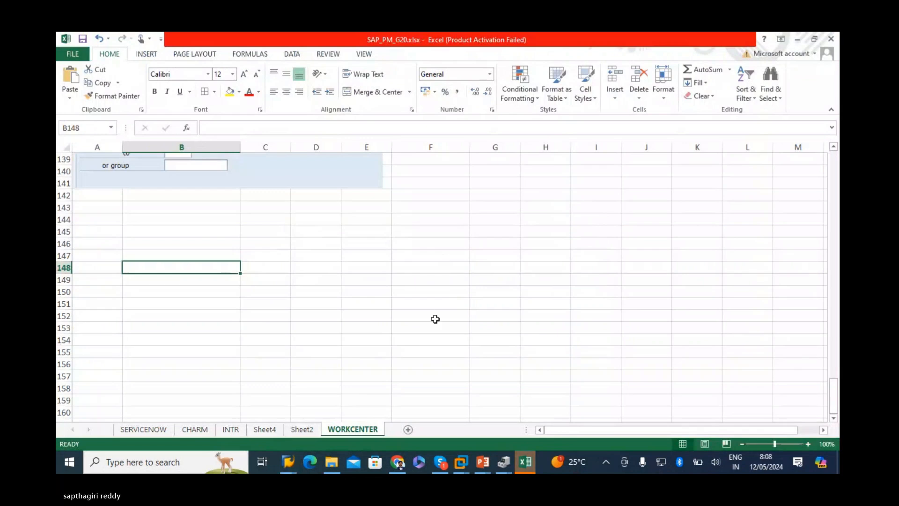
{"action": "left_click", "coordinate": [244, 426]}
{"action": "left_click", "coordinate": [264, 431]}
{"action": "left_click", "coordinate": [348, 429]}
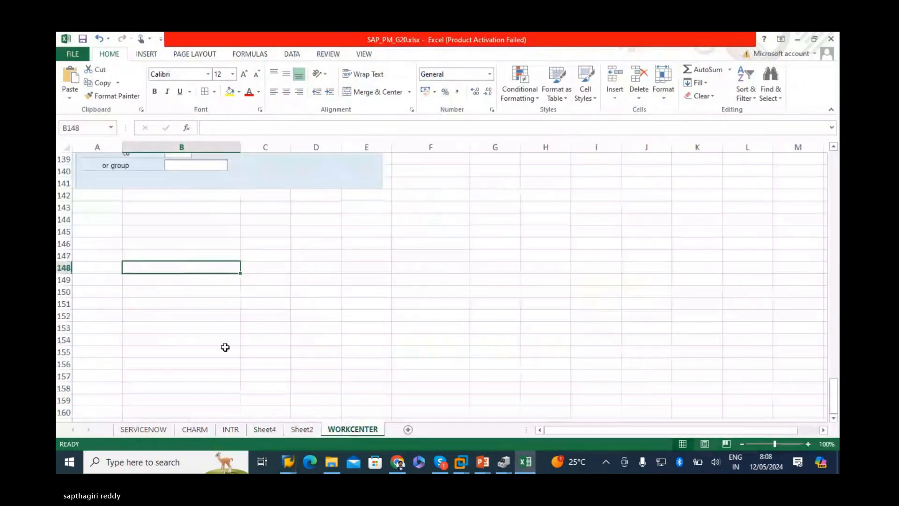
{"action": "scroll", "coordinate": [141, 281], "scroll_direction": "down", "scroll_amount": 1}
{"action": "left_click", "coordinate": [93, 283]}
{"action": "key", "text": "ctrl+v"}
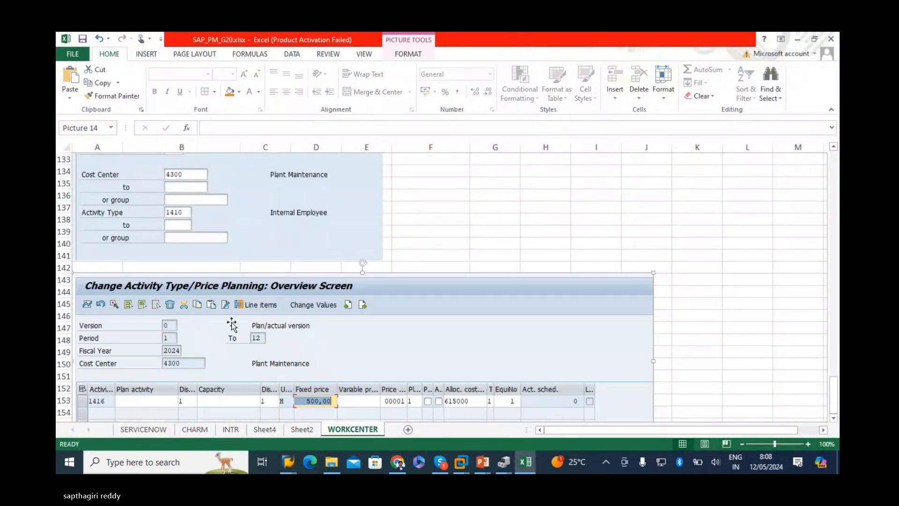
Try to save the workbook SAP_PM_G20.xlsx and decline the repair into a new file
{"action": "left_click", "coordinate": [82, 40]}
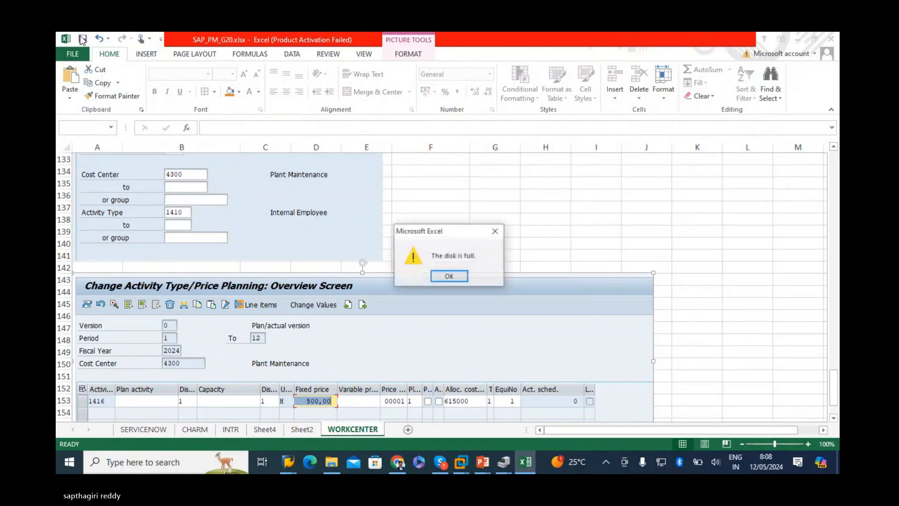
{"action": "left_click", "coordinate": [493, 236]}
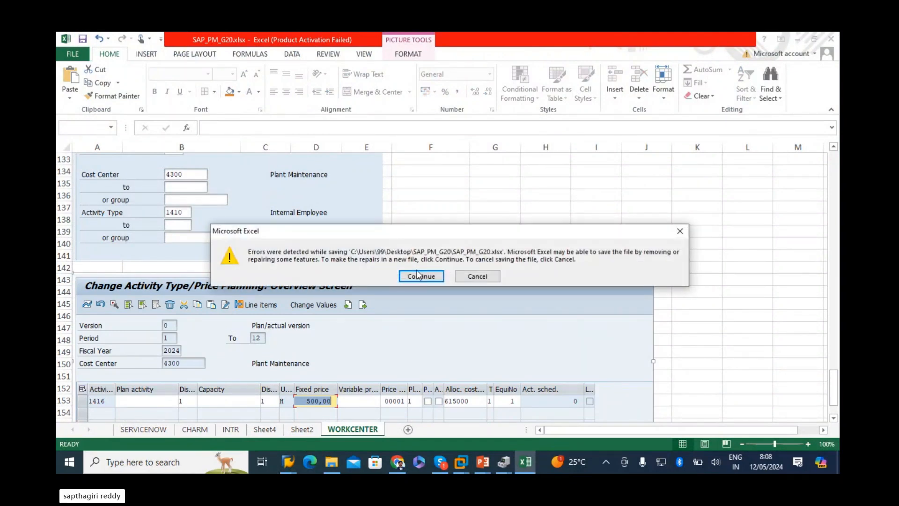
{"action": "left_click", "coordinate": [683, 235]}
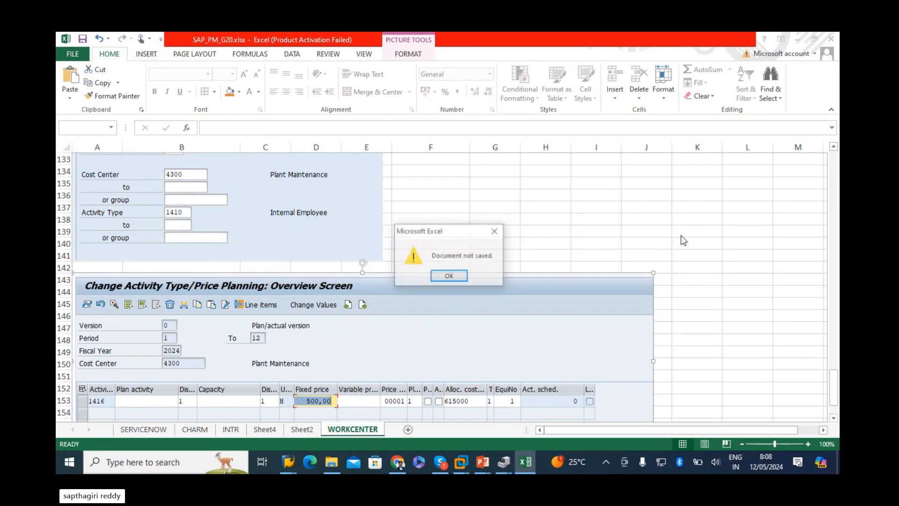
{"action": "left_click", "coordinate": [450, 277]}
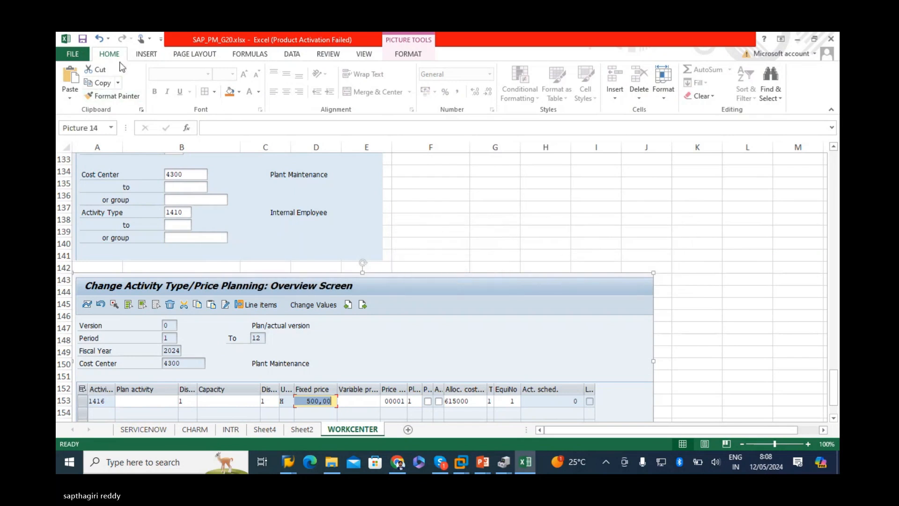
Retry saving the workbook with repairs into a new file and create a folder named G20 on Local Disk (C:)
{"action": "left_click", "coordinate": [82, 40]}
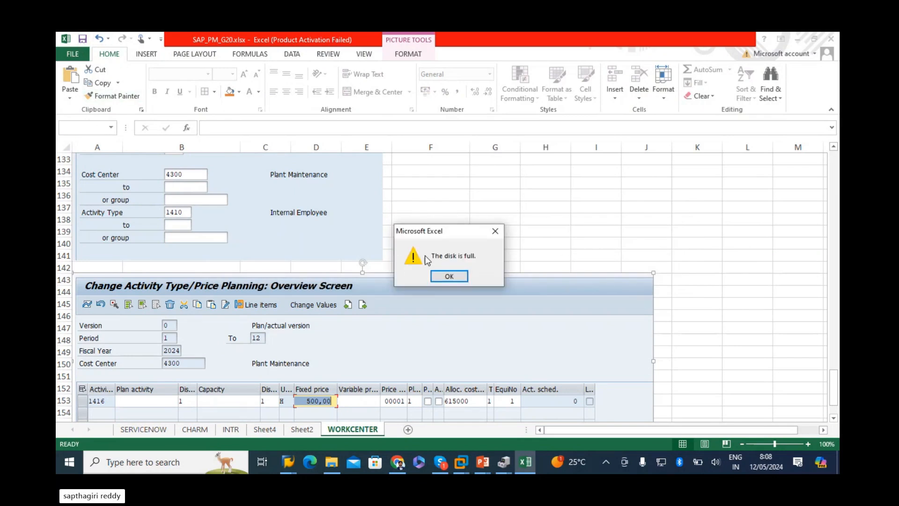
{"action": "left_click", "coordinate": [449, 277]}
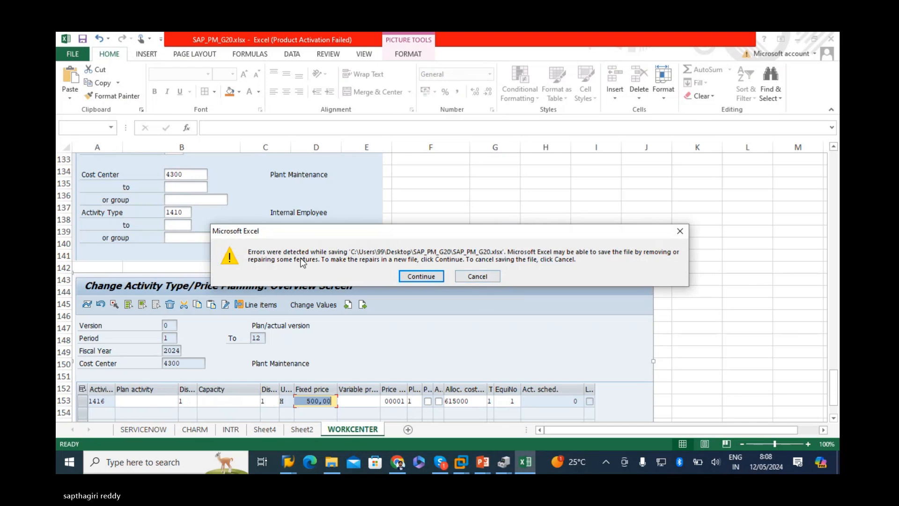
{"action": "left_click", "coordinate": [422, 276]}
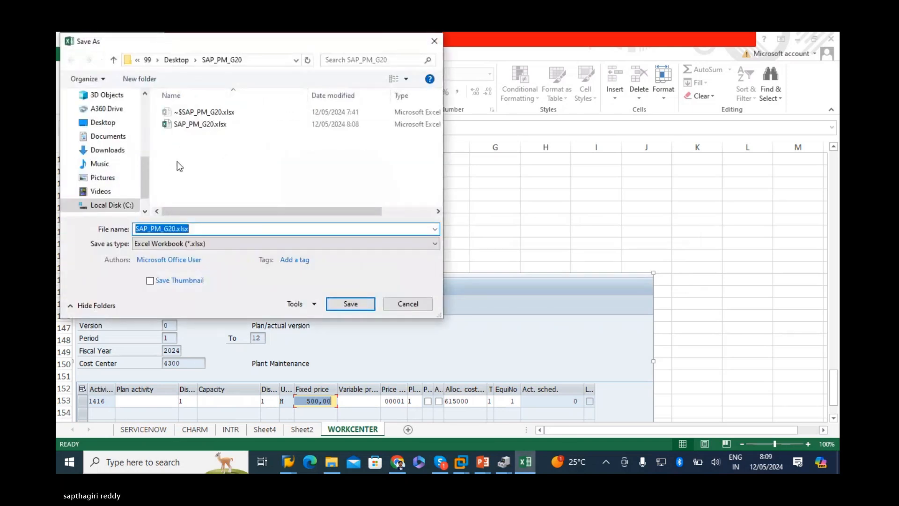
{"action": "left_click", "coordinate": [105, 123]}
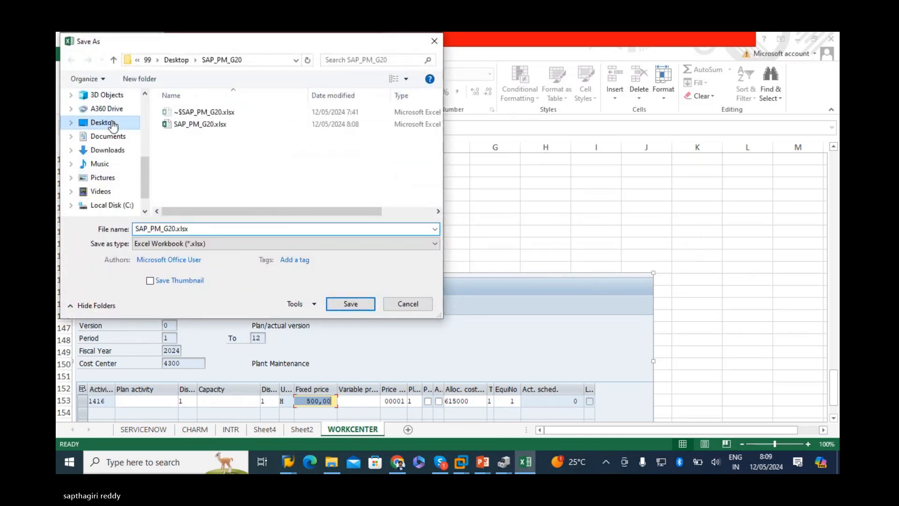
{"action": "left_click", "coordinate": [122, 202]}
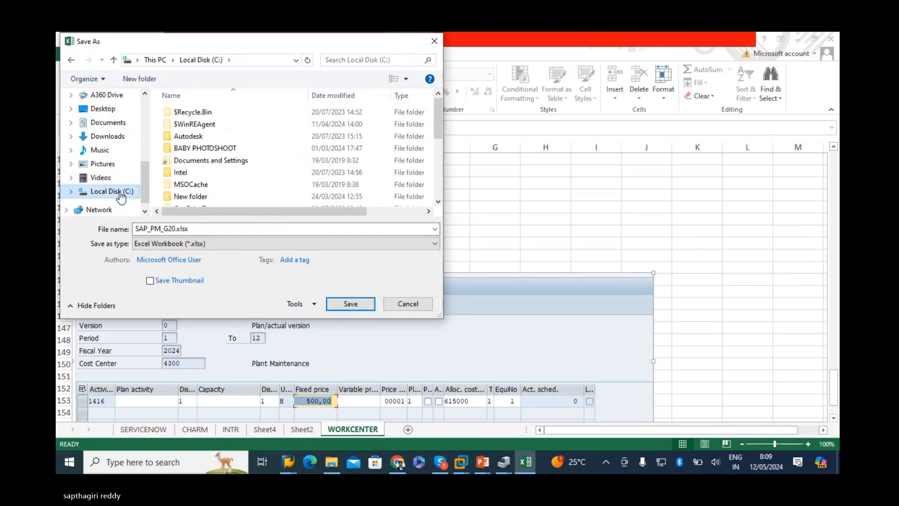
{"action": "left_click", "coordinate": [202, 199]}
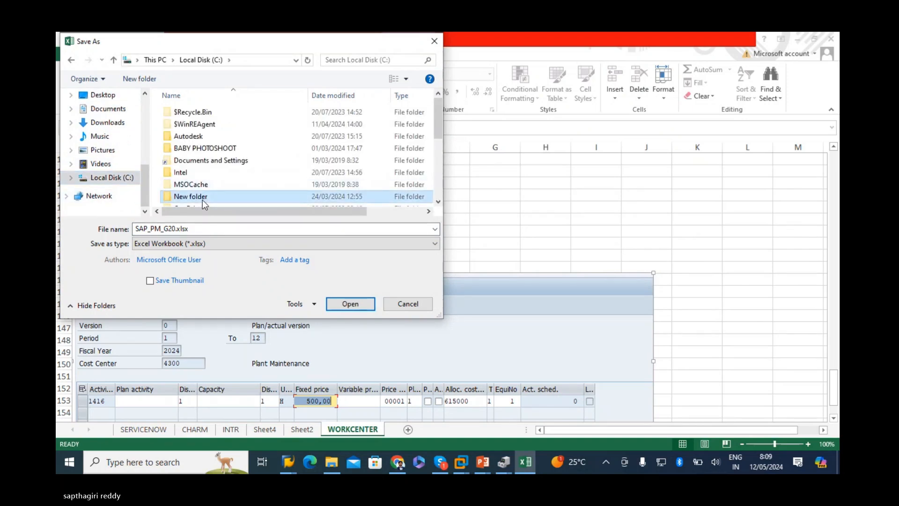
{"action": "left_click", "coordinate": [133, 77]}
{"action": "type", "text": "G"}
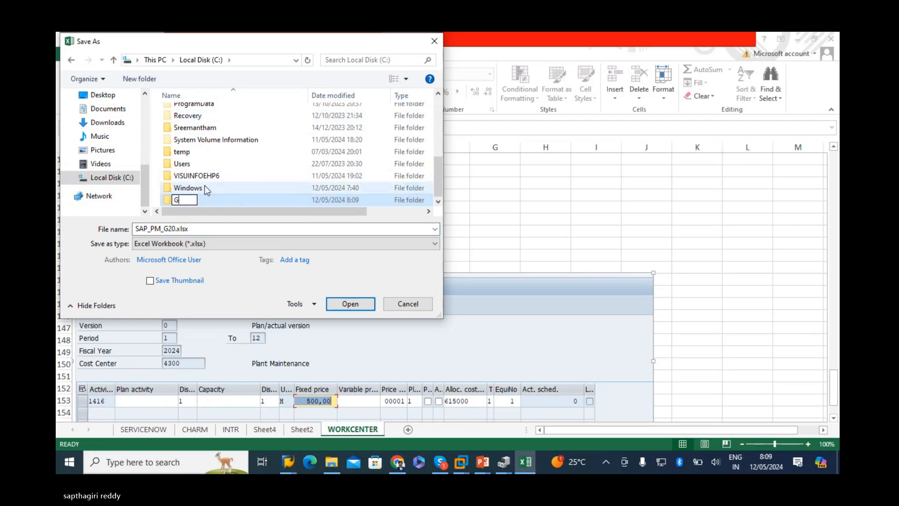
{"action": "type", "text": "20"}
{"action": "key", "text": "Return"}
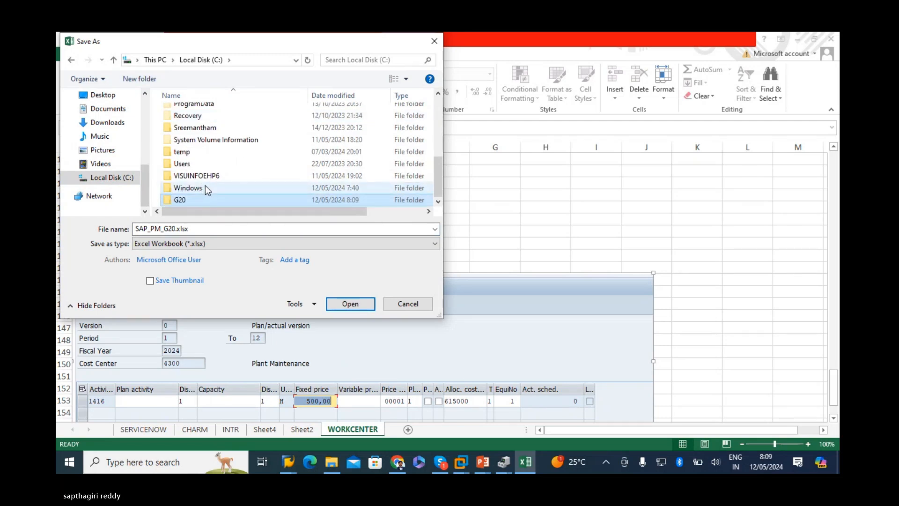
Try to save the repaired workbook as SAP_PM_G20.xlsx in the G20 folder on Local Disk (C:)
{"action": "double_click", "coordinate": [181, 199]}
{"action": "left_click", "coordinate": [348, 305]}
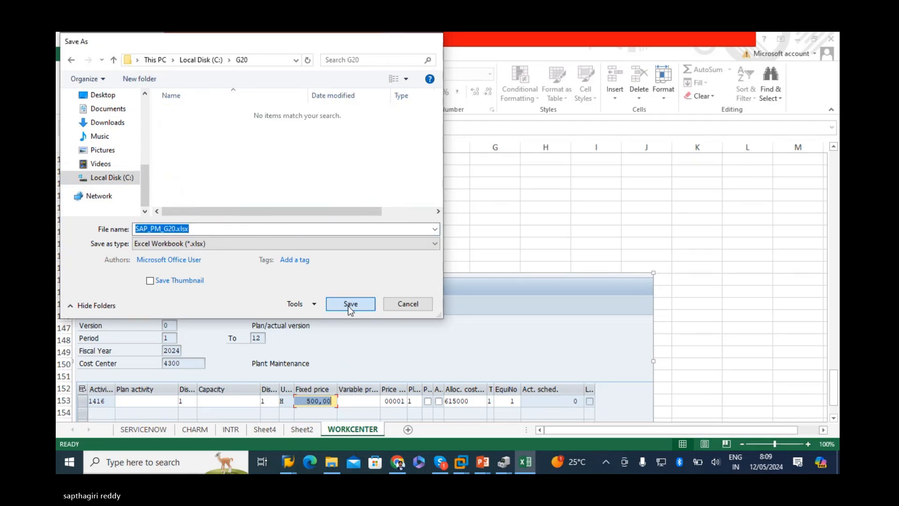
{"action": "left_click", "coordinate": [449, 276]}
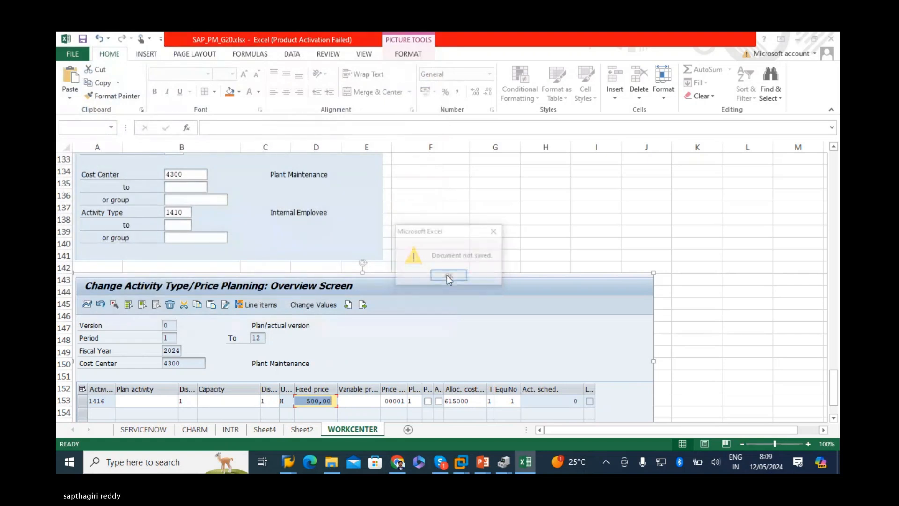
{"action": "left_click", "coordinate": [449, 276]}
Try to save the repaired workbook as R1_SAP_PM_G20.xlsx in the SAP_PM_G20 folder on the desktop
{"action": "left_click", "coordinate": [474, 221]}
{"action": "scroll", "coordinate": [691, 291], "scroll_direction": "down", "scroll_amount": 4}
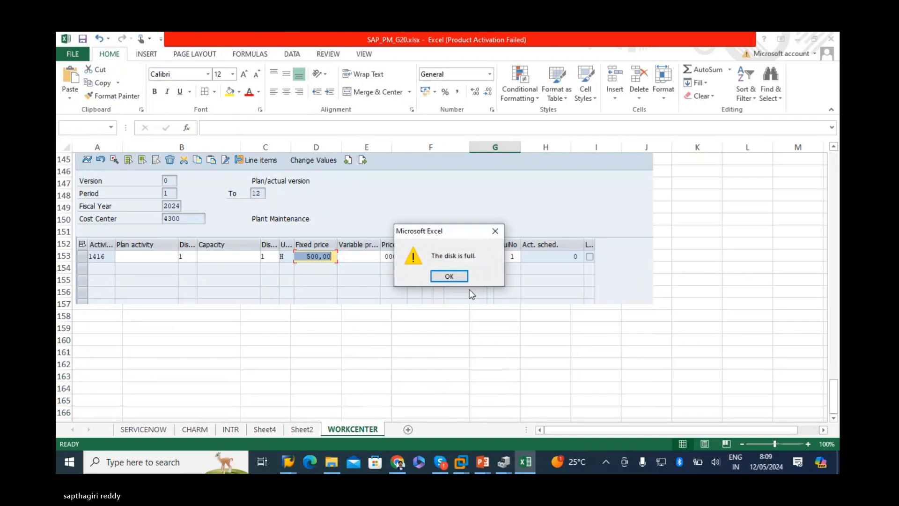
{"action": "left_click", "coordinate": [433, 276]}
{"action": "left_click", "coordinate": [428, 279]}
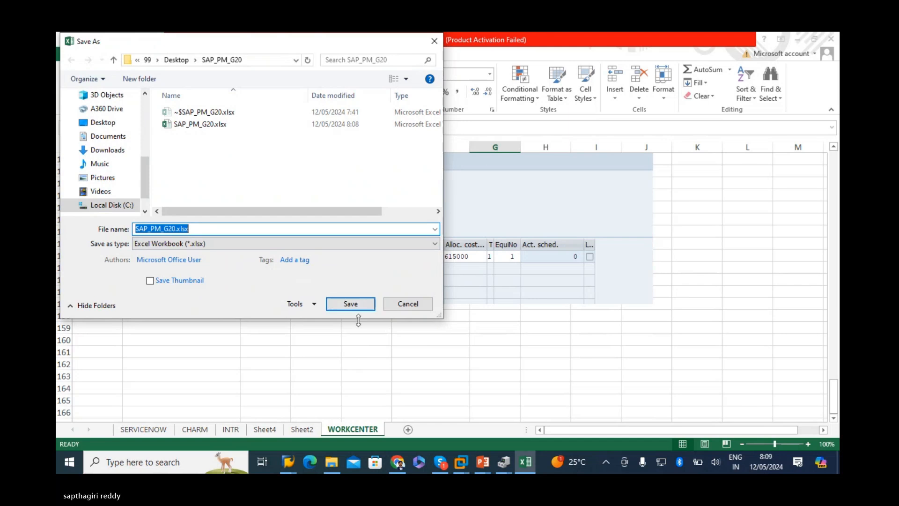
{"action": "left_click", "coordinate": [139, 229]}
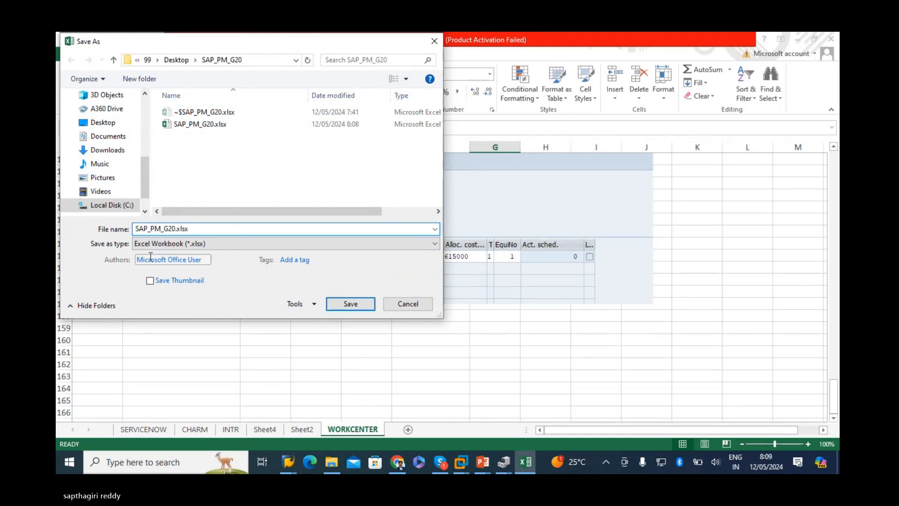
{"action": "type", "text": "R1_"}
{"action": "left_click", "coordinate": [347, 303]}
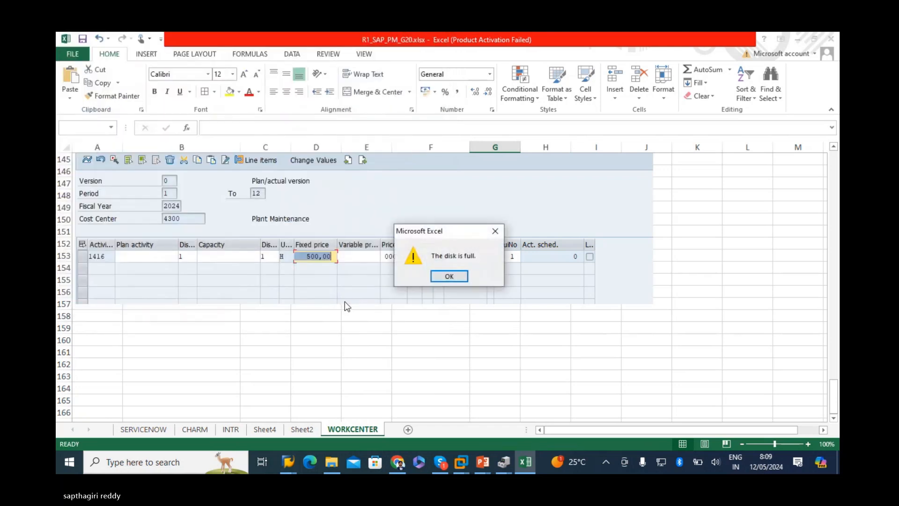
{"action": "left_click", "coordinate": [438, 276]}
{"action": "left_click", "coordinate": [438, 276]}
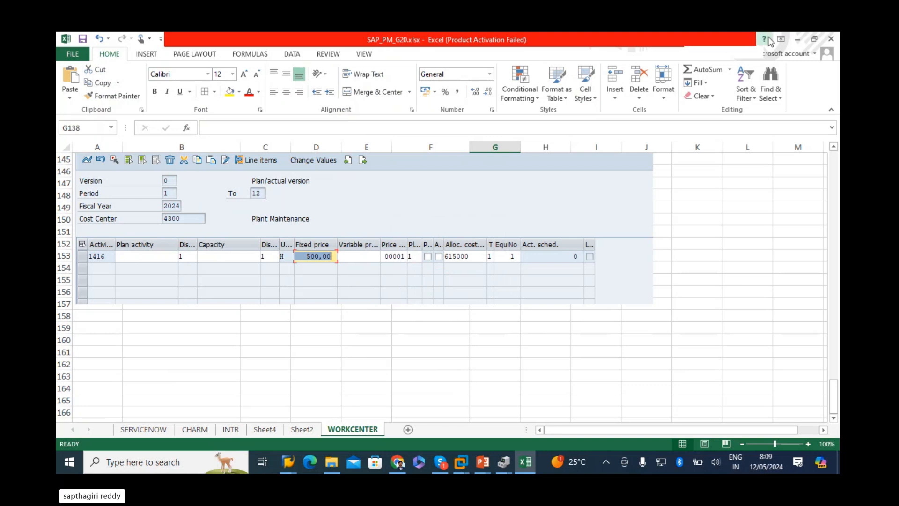
Close the workbook, reopen SAP_PM_G20.xlsx from its folder, dismiss the activation wizard and check the pasted screenshots on the WORKCENTER sheet
{"action": "left_click", "coordinate": [830, 39]}
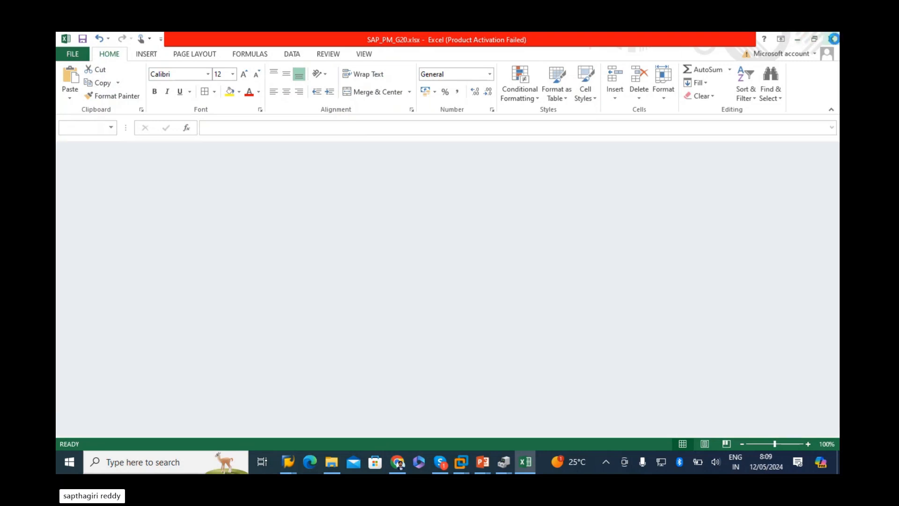
{"action": "left_click", "coordinate": [335, 463]}
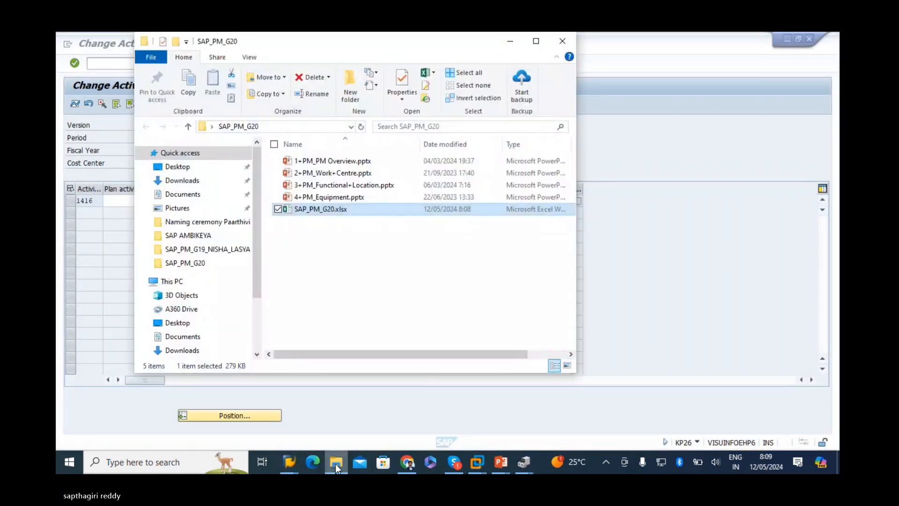
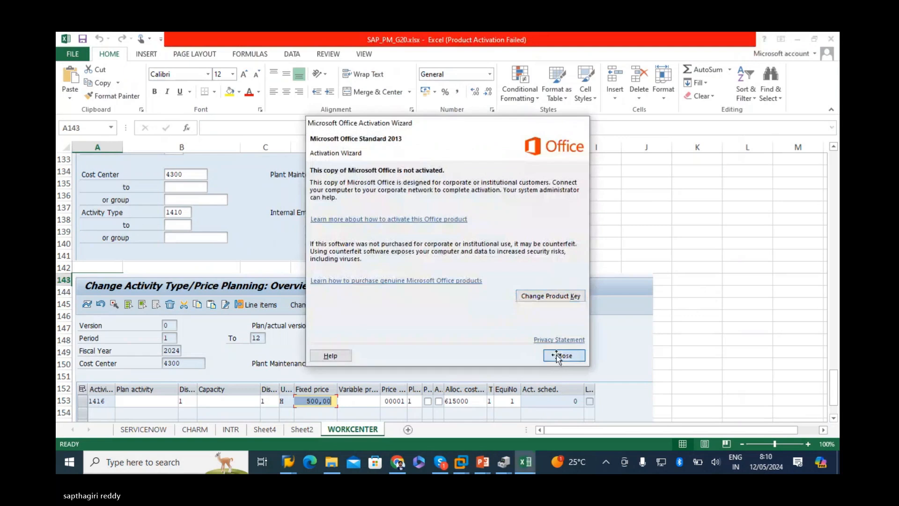
{"action": "left_click", "coordinate": [557, 356]}
{"action": "scroll", "coordinate": [333, 320], "scroll_direction": "down", "scroll_amount": 3}
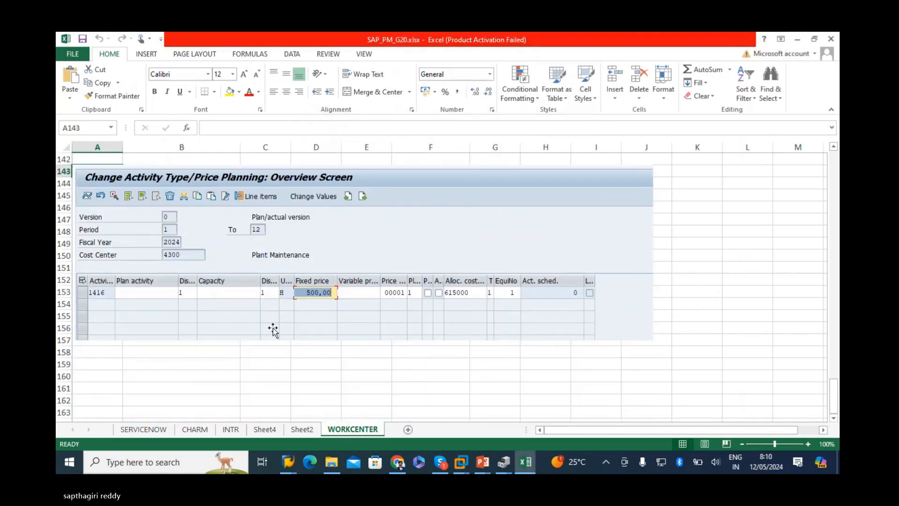
{"action": "scroll", "coordinate": [248, 373], "scroll_direction": "down", "scroll_amount": 4}
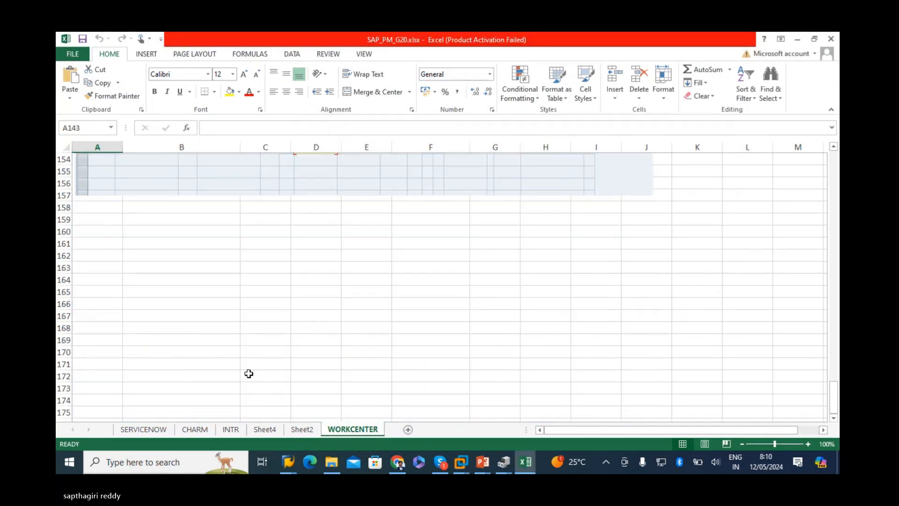
{"action": "scroll", "coordinate": [249, 374], "scroll_direction": "up", "scroll_amount": 13}
{"action": "scroll", "coordinate": [250, 372], "scroll_direction": "up", "scroll_amount": 5}
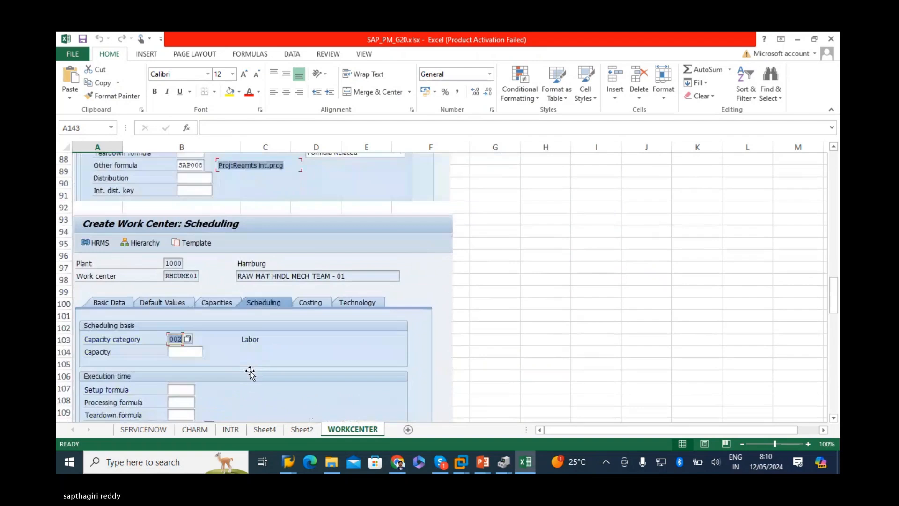
{"action": "scroll", "coordinate": [251, 372], "scroll_direction": "down", "scroll_amount": 14}
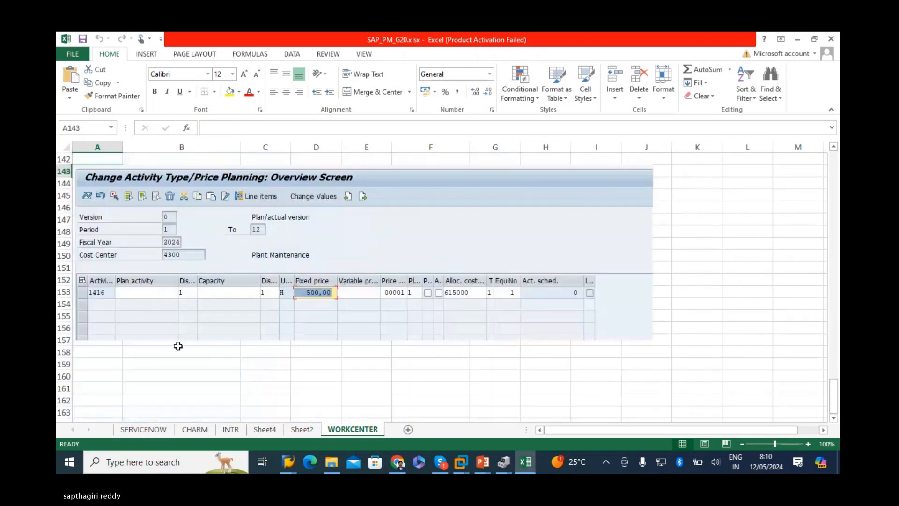
Try to save SAP_PM_G20.xlsx again, decline the repair into a new file and select cell A159 below the pasted screenshots
{"action": "left_click", "coordinate": [99, 362]}
{"action": "left_click", "coordinate": [81, 40]}
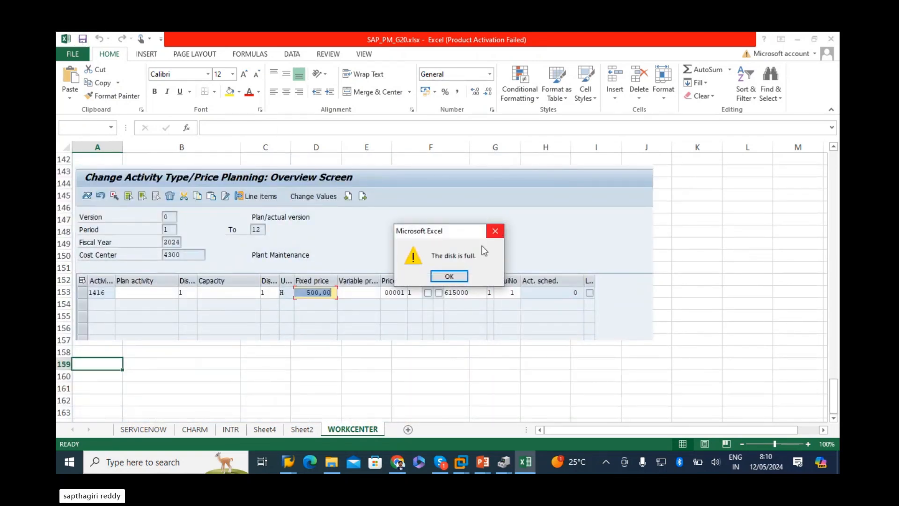
{"action": "left_click", "coordinate": [447, 280]}
{"action": "left_click", "coordinate": [427, 278]}
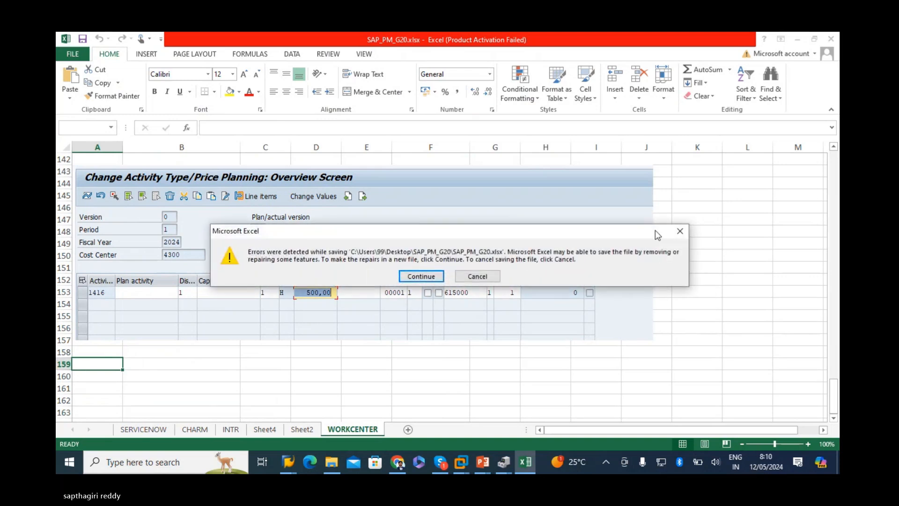
{"action": "left_click", "coordinate": [494, 231]}
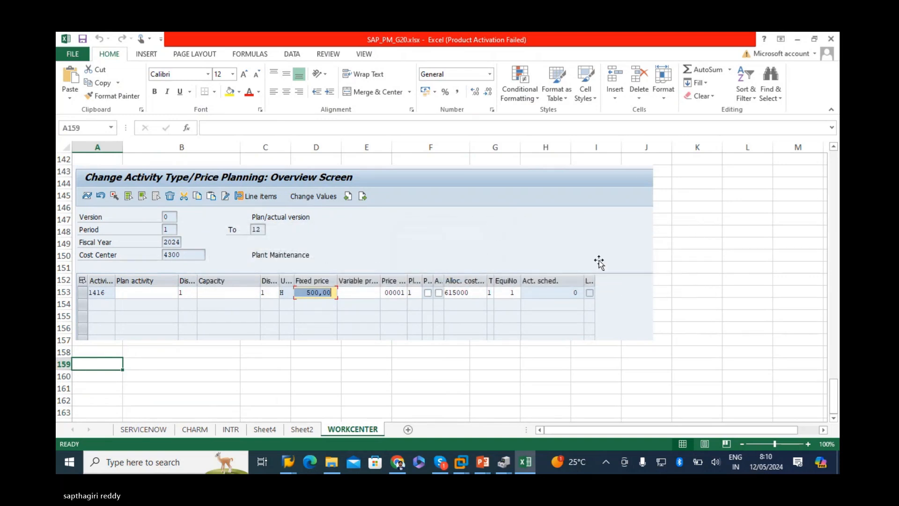
{"action": "left_click", "coordinate": [697, 304]}
{"action": "scroll", "coordinate": [77, 339], "scroll_direction": "down", "scroll_amount": 2}
{"action": "left_click", "coordinate": [92, 291]}
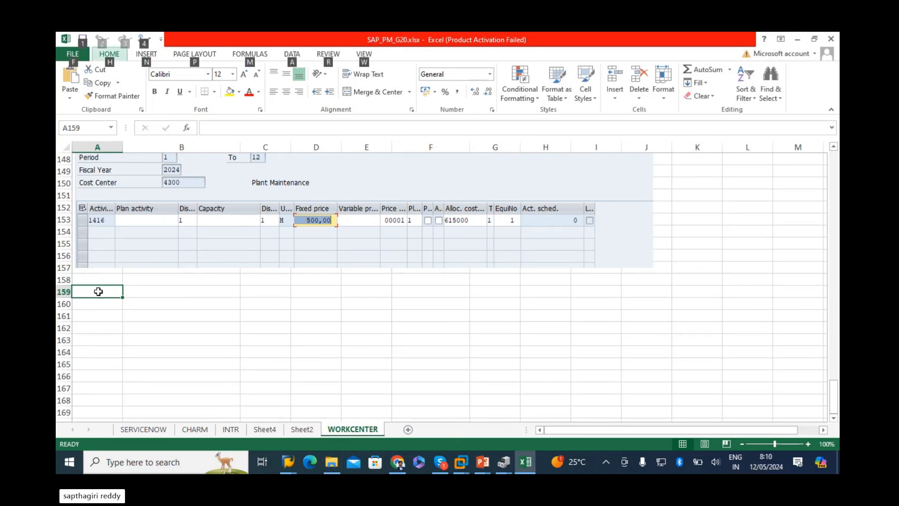
Switch to the SAP activity price planning overview, enter a fixed price of 500 for activity type 1416 and post the plan data
{"action": "key", "text": "alt+Tab"}
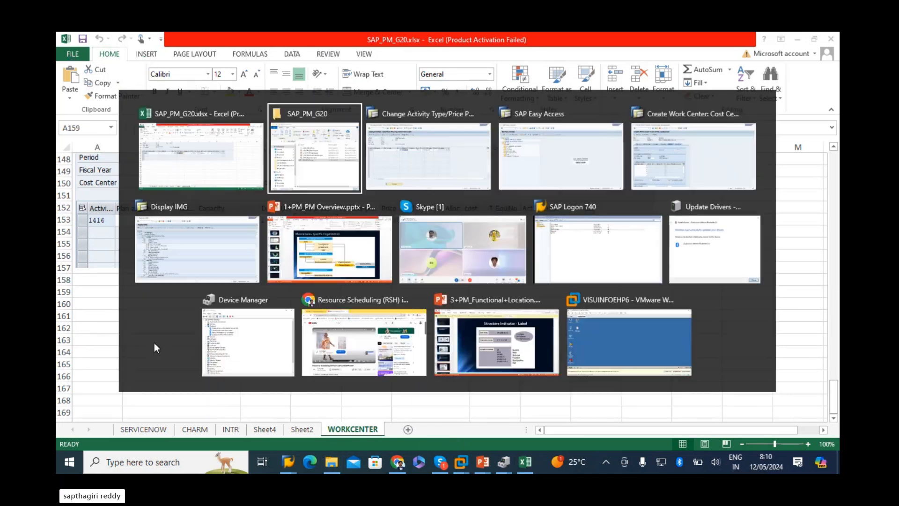
{"action": "key", "text": "alt+Tab"}
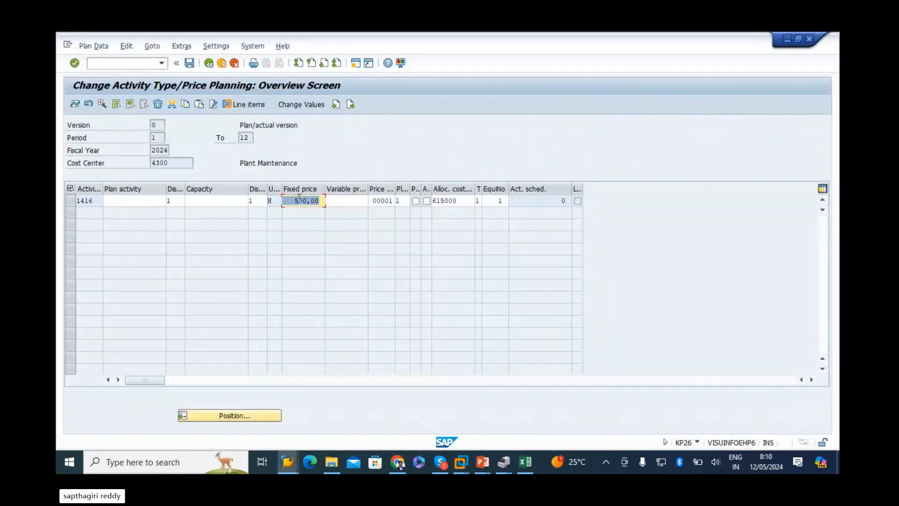
{"action": "key", "text": "Delete"}
{"action": "type", "text": "500"}
{"action": "key", "text": "Return"}
{"action": "left_click", "coordinate": [208, 64]}
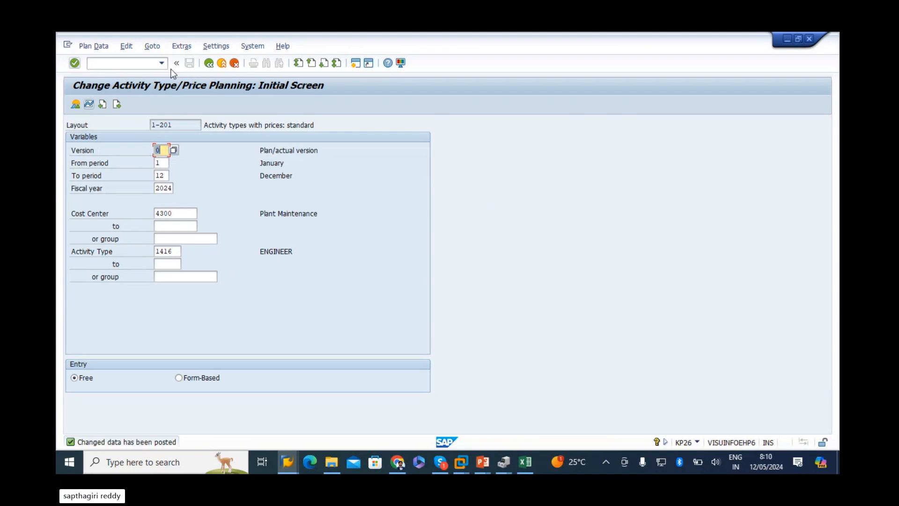
Review the cost center and activity type entered on the price planning initial screen
{"action": "double_click", "coordinate": [175, 212]}
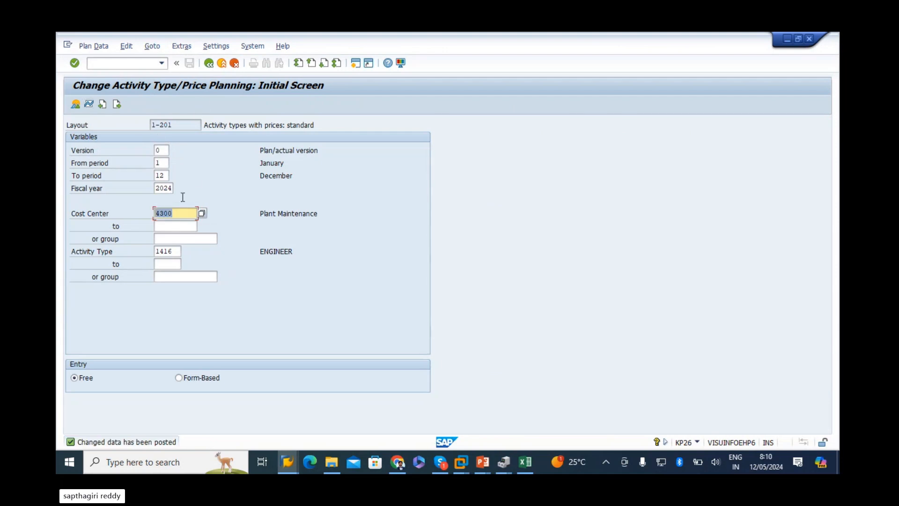
{"action": "left_click", "coordinate": [168, 212]}
{"action": "left_click_drag", "start_coordinate": [75, 215], "coordinate": [58, 212]}
{"action": "left_click", "coordinate": [173, 251]}
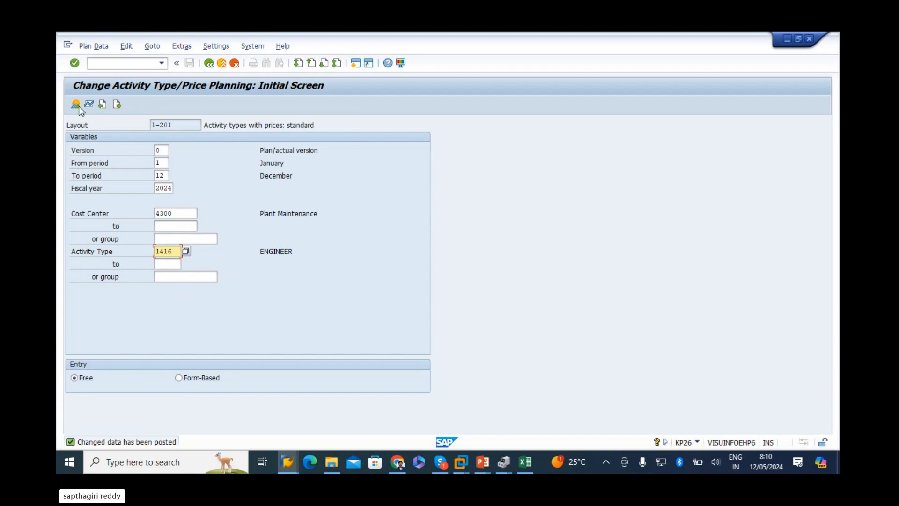
{"action": "left_click", "coordinate": [176, 210]}
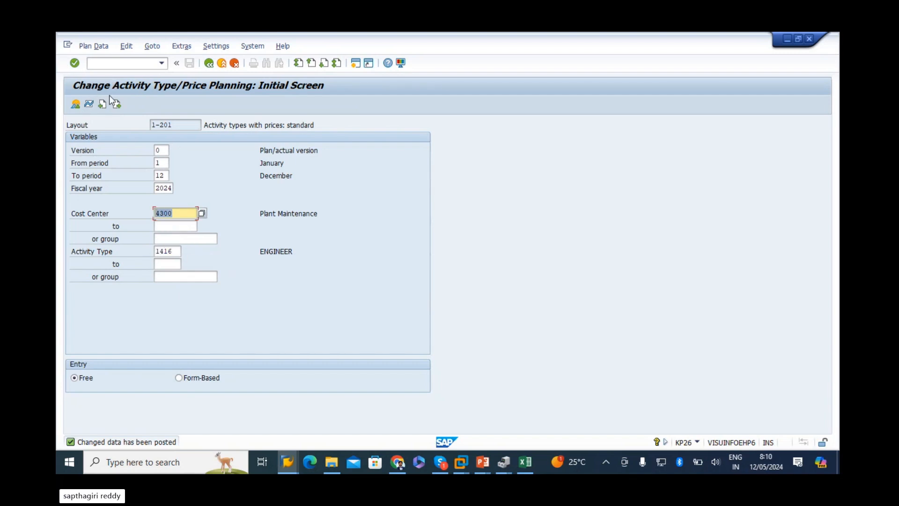
In the costing data of work center RHDUME01, add an Activity Type Text row and assign activity type 1416
{"action": "left_click", "coordinate": [295, 467]}
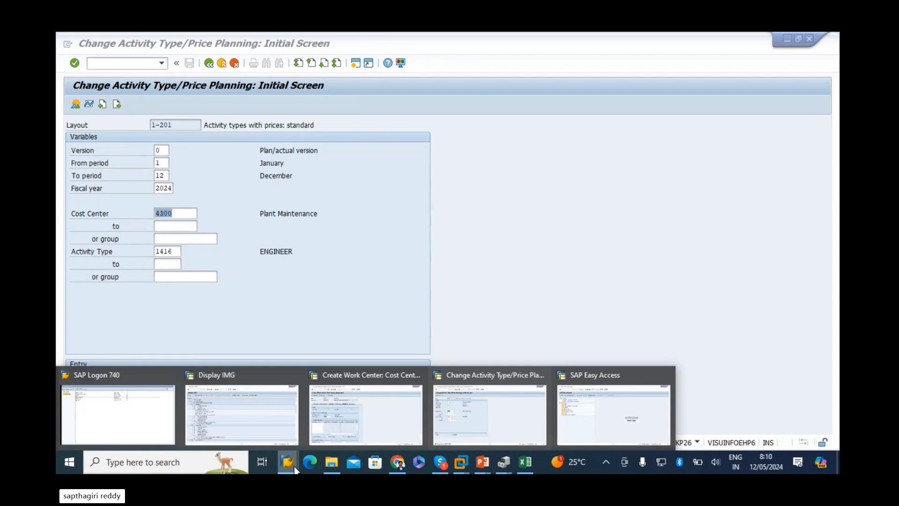
{"action": "left_click", "coordinate": [323, 384]}
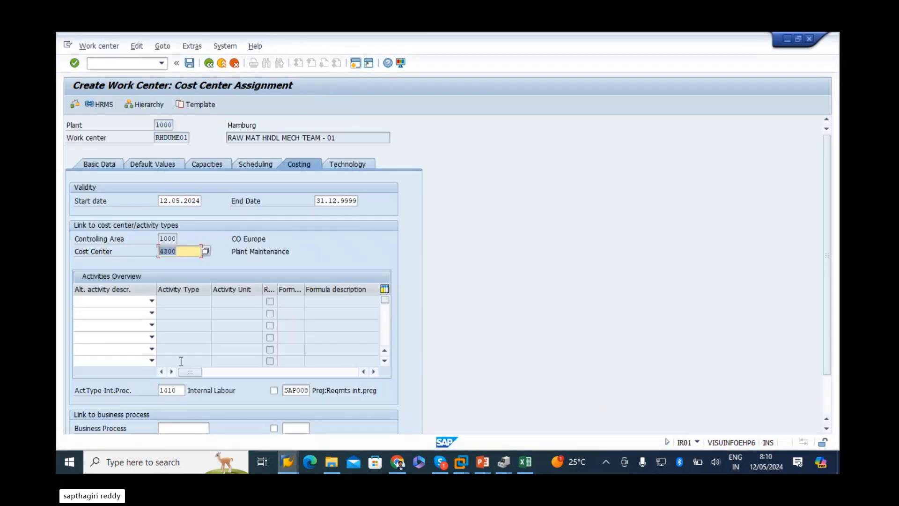
{"action": "left_click", "coordinate": [178, 389]}
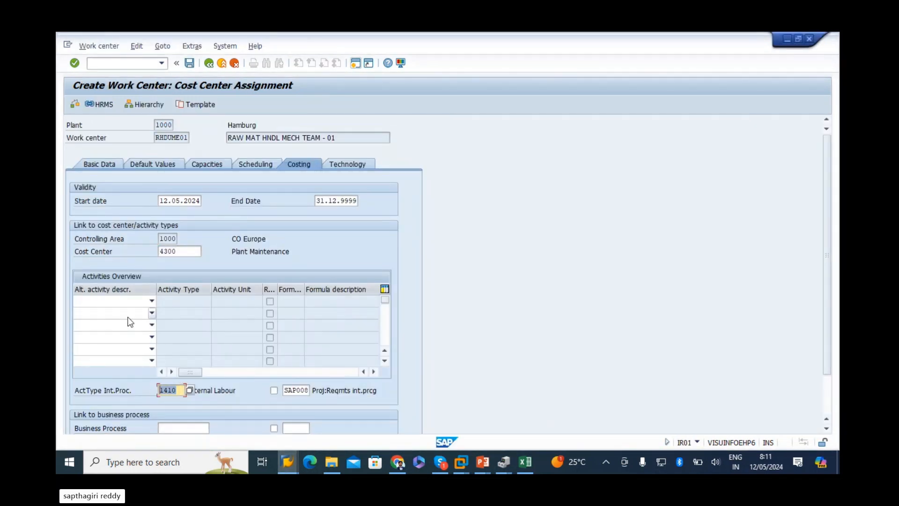
{"action": "left_click", "coordinate": [125, 299]}
{"action": "left_click", "coordinate": [111, 320]}
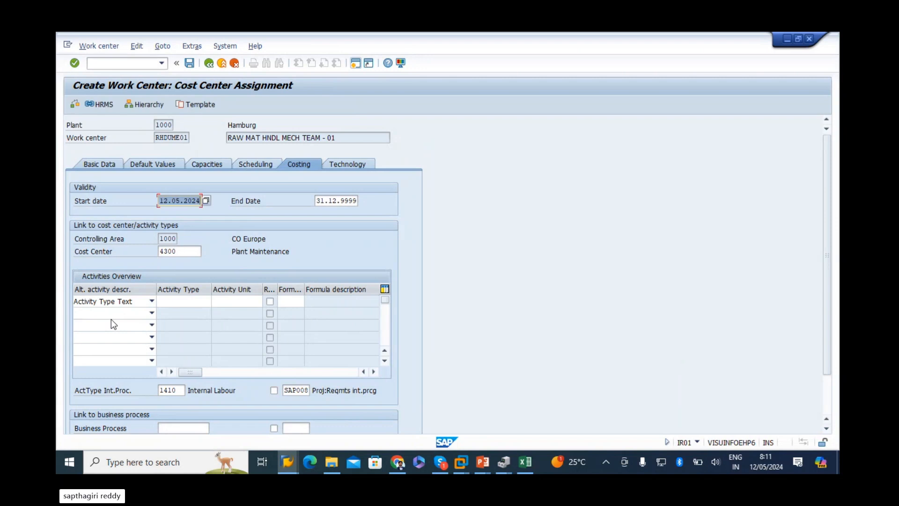
{"action": "left_click", "coordinate": [192, 302]}
{"action": "left_click", "coordinate": [216, 301]}
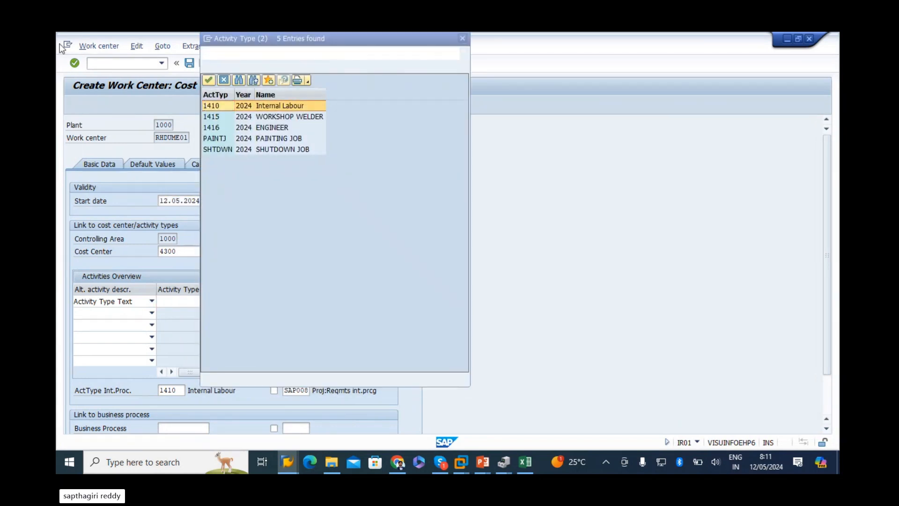
{"action": "left_click", "coordinate": [213, 127]}
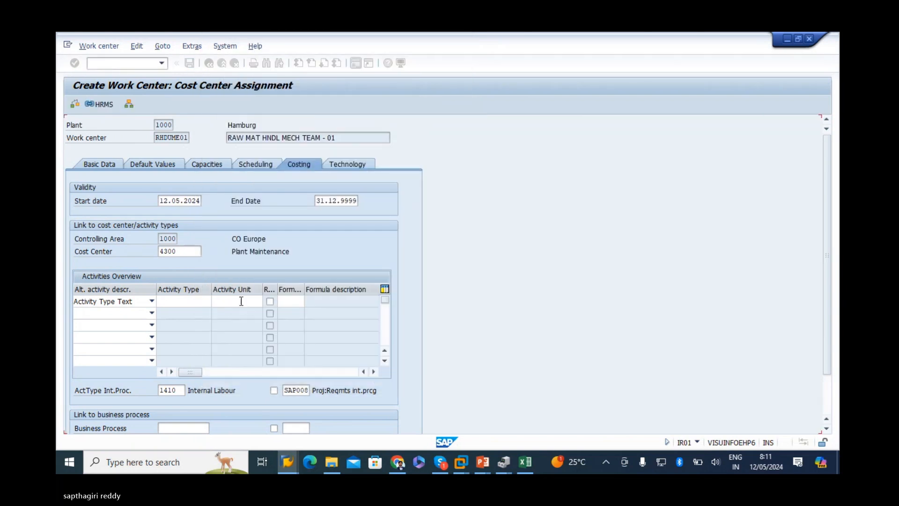
Set the activity unit to HR and the formula to SAP008 for activity type 1416, and confirm the row
{"action": "left_click", "coordinate": [242, 300]}
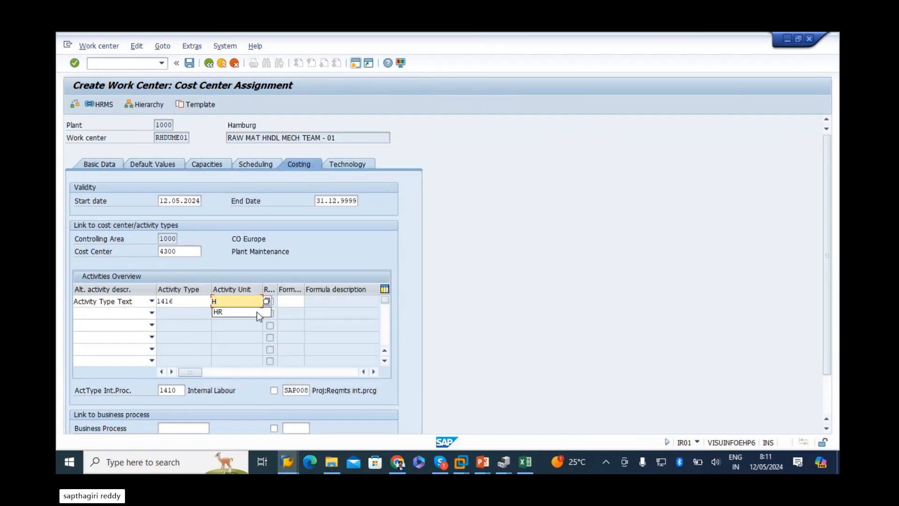
{"action": "type", "text": "HR"}
{"action": "key", "text": "Tab"}
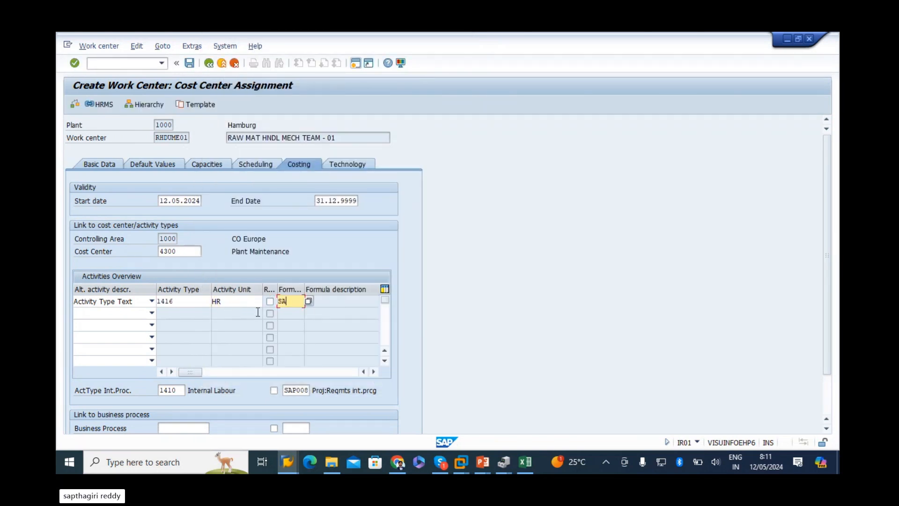
{"action": "type", "text": "SA"}
{"action": "key", "text": "Down"}
{"action": "key", "text": "Return"}
{"action": "key", "text": "Return"}
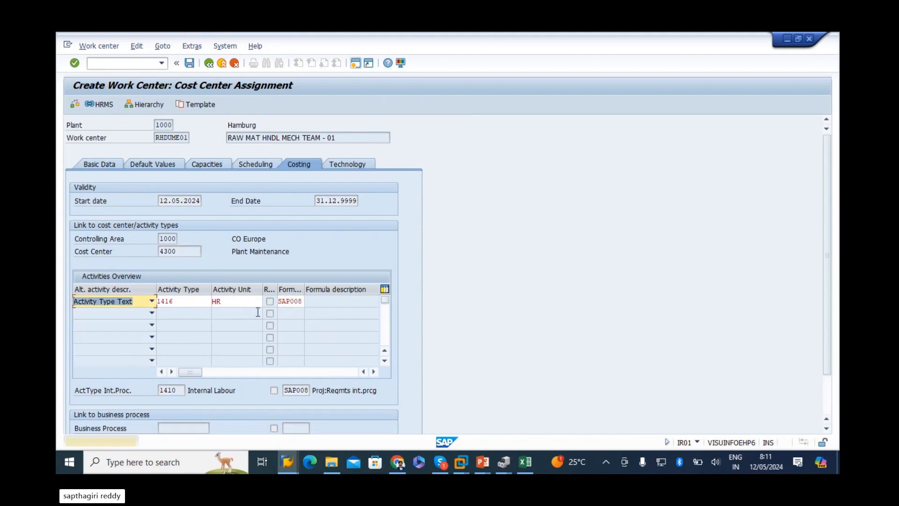
{"action": "key", "text": "Return"}
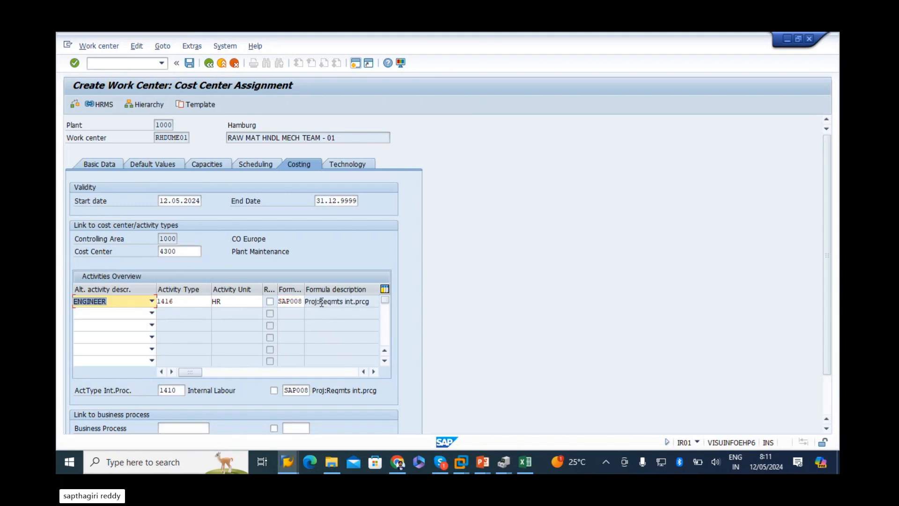
Try to capture the Cost Center Assignment screen and paste it at cell A159 of the WORKCENTER sheet, removing the pasted pictures
{"action": "left_click", "coordinate": [320, 301]}
{"action": "key", "text": "Tab"}
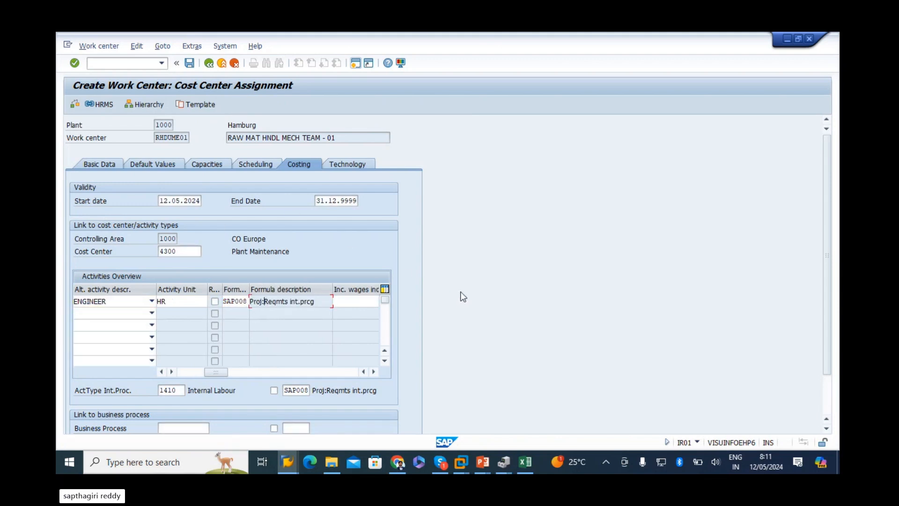
{"action": "key", "text": "super+shift+s"}
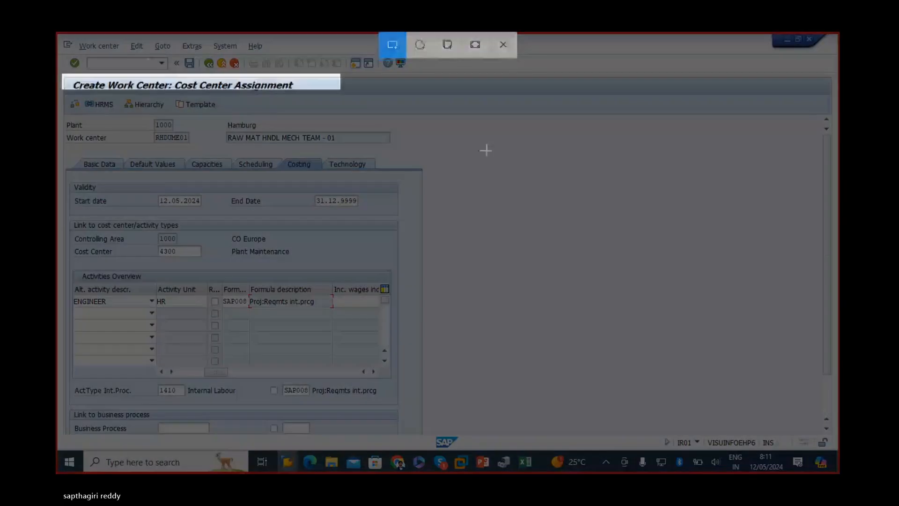
{"action": "left_click_drag", "start_coordinate": [61, 73], "coordinate": [445, 438]}
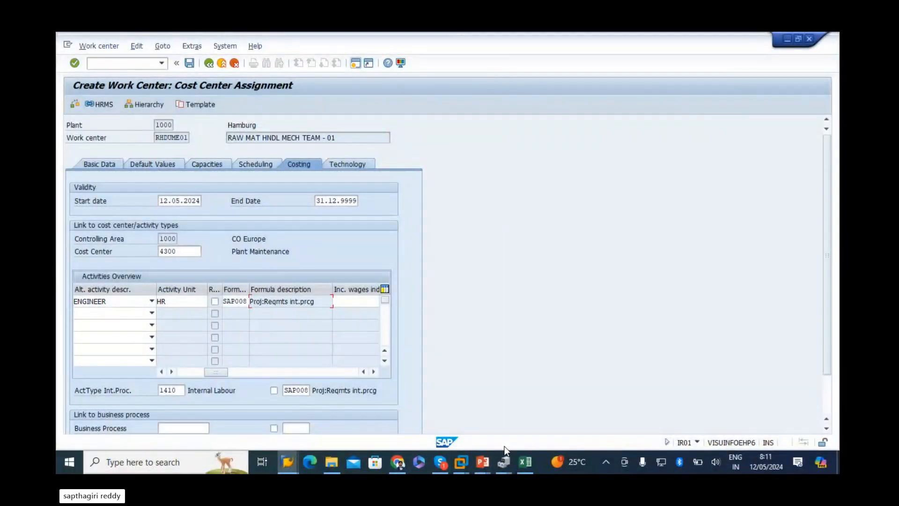
{"action": "left_click", "coordinate": [529, 463]}
{"action": "key", "text": "ctrl+v"}
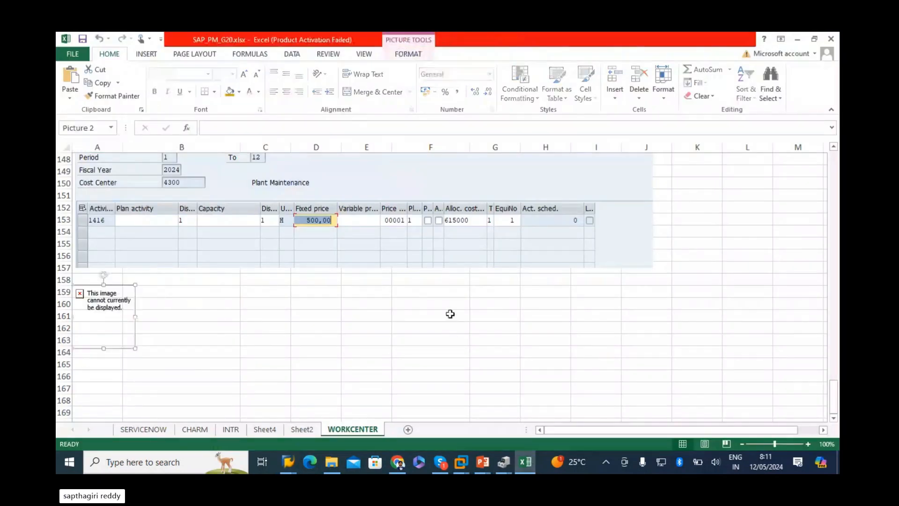
{"action": "key", "text": "Delete"}
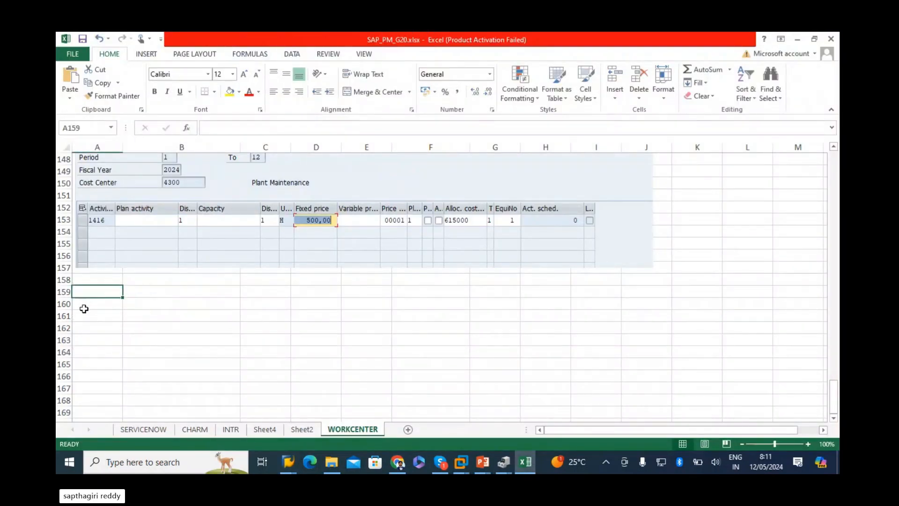
{"action": "key", "text": "ctrl+v"}
{"action": "key", "text": "Delete"}
Recapture the Cost Center Assignment screen from SAP and paste the snip at cell A159 of the WORKCENTER sheet
{"action": "key", "text": "alt+Tab"}
{"action": "key", "text": "super+shift+s"}
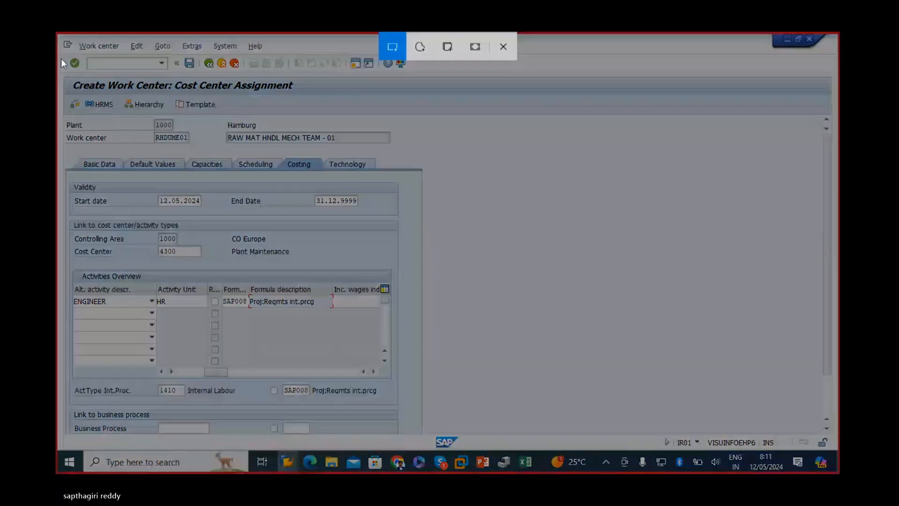
{"action": "left_click_drag", "start_coordinate": [62, 76], "coordinate": [427, 440]}
{"action": "left_click", "coordinate": [524, 462]}
{"action": "key", "text": "ctrl+v"}
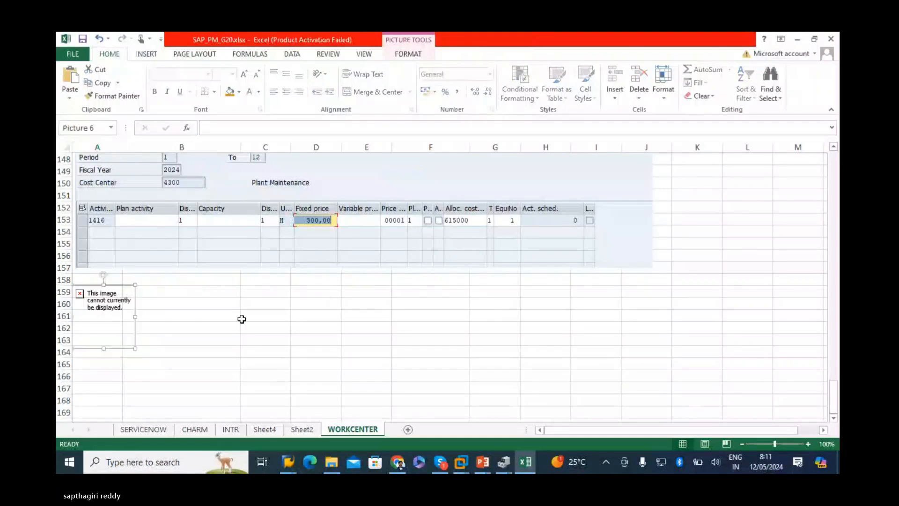
Save work center RHDUME01 in SAP and return to the SAP Easy Access screen
{"action": "key", "text": "alt+Tab"}
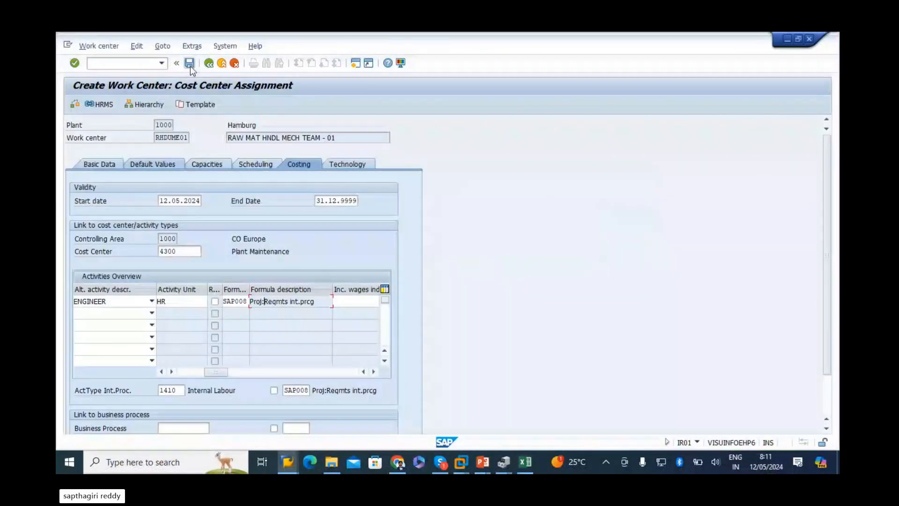
{"action": "left_click", "coordinate": [188, 64]}
{"action": "left_click", "coordinate": [208, 63]}
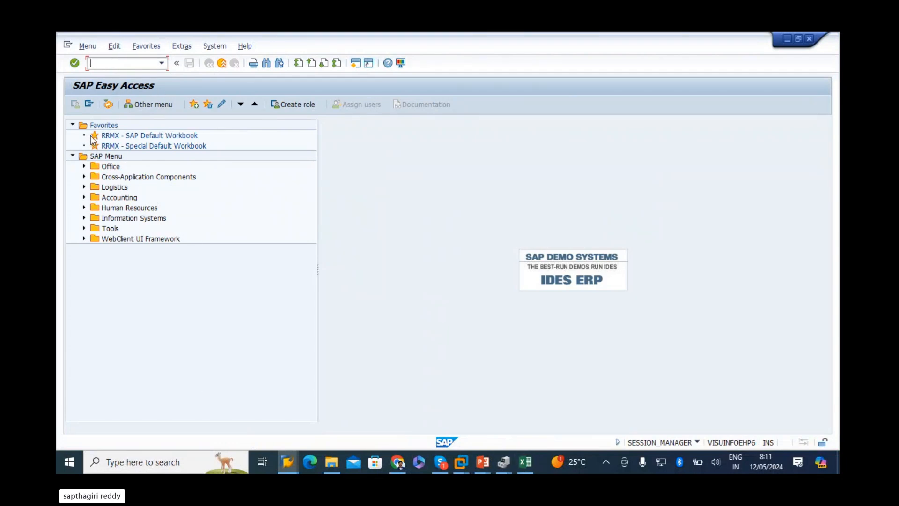
Open work center RHDUME01 in plant 1000 for changing with transaction IR02 and inspect its work center category
{"action": "type", "text": "IR02"}
{"action": "key", "text": "Return"}
{"action": "key", "text": "Return"}
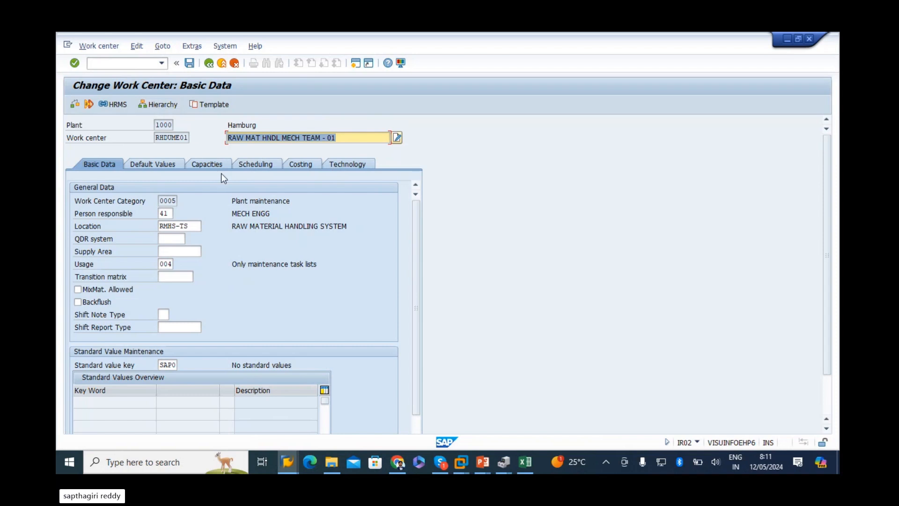
{"action": "left_click", "coordinate": [168, 200]}
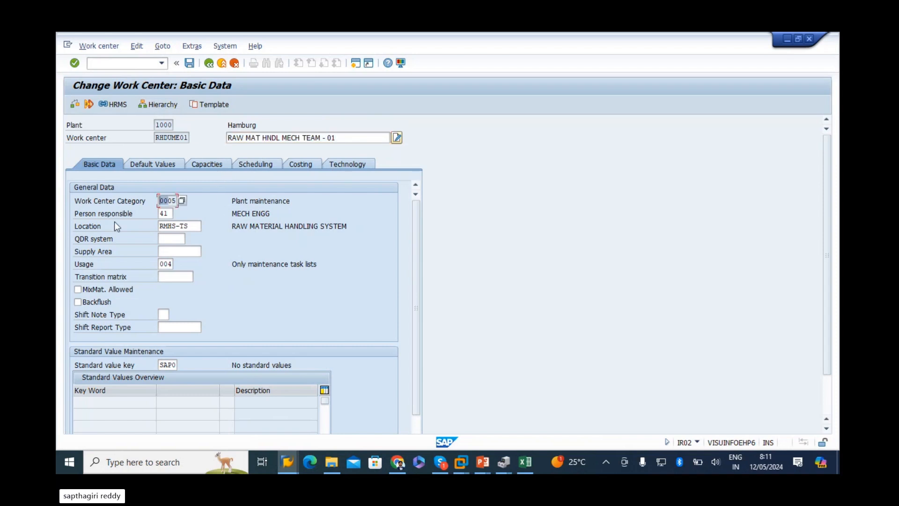
In the IMG session, run Define Field Selection under Work Centers > General Data and open the modifiable fields of the Basic data screen group
{"action": "mouse_move", "coordinate": [288, 462]}
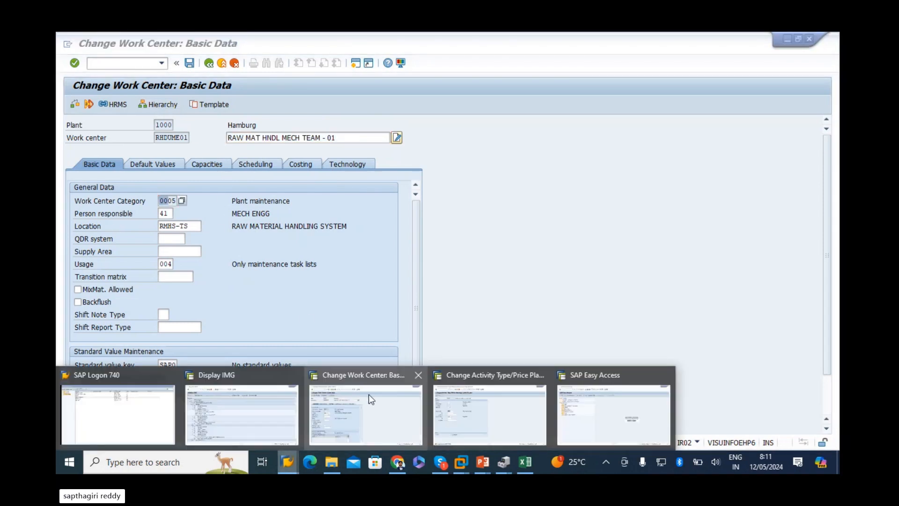
{"action": "left_click", "coordinate": [259, 412]}
{"action": "scroll", "coordinate": [201, 305], "scroll_direction": "down", "scroll_amount": 8}
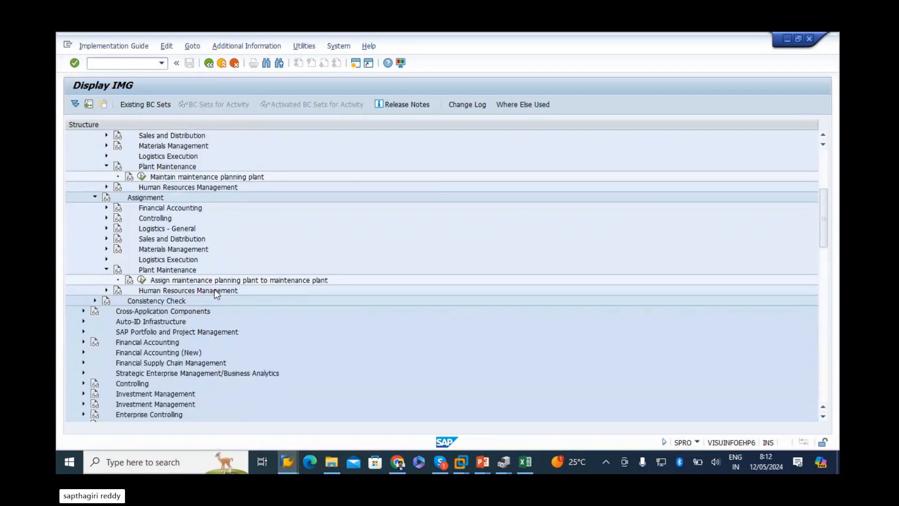
{"action": "scroll", "coordinate": [218, 279], "scroll_direction": "down", "scroll_amount": 7}
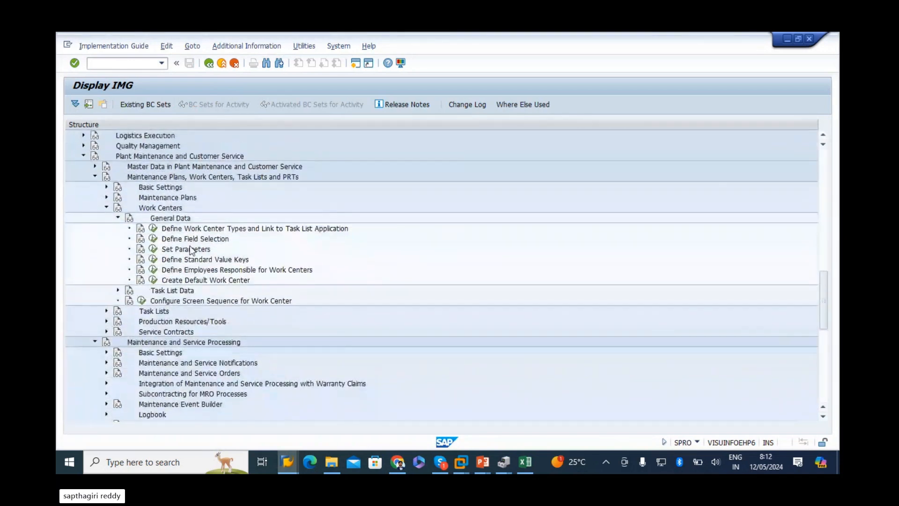
{"action": "scroll", "coordinate": [162, 203], "scroll_direction": "up", "scroll_amount": 1}
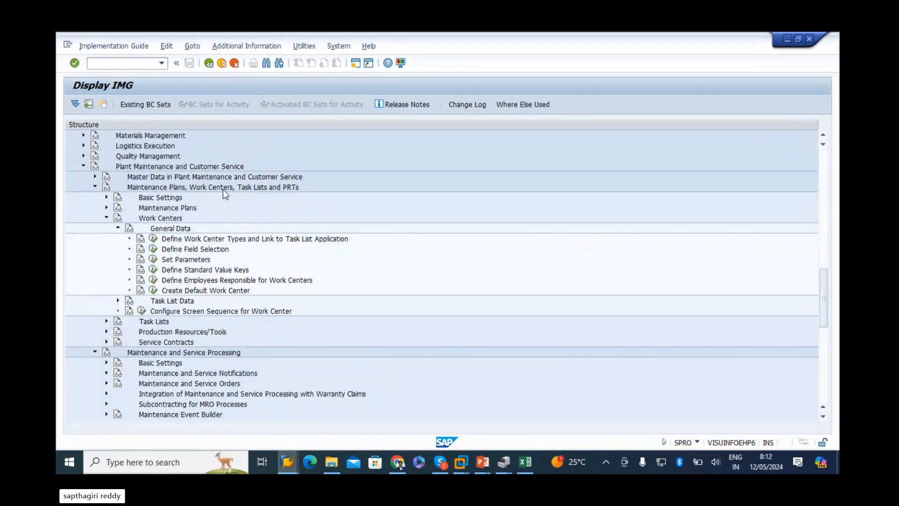
{"action": "left_click", "coordinate": [172, 229]}
{"action": "left_click", "coordinate": [174, 239]}
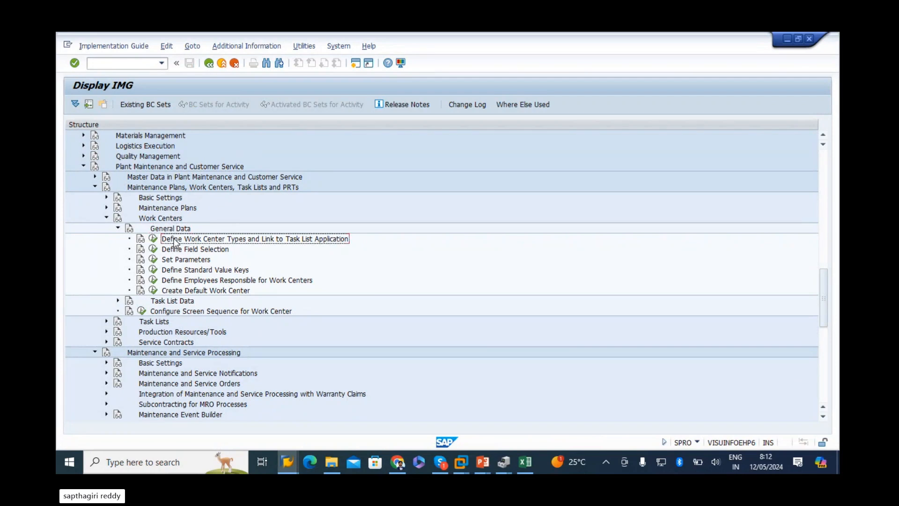
{"action": "left_click", "coordinate": [153, 249]}
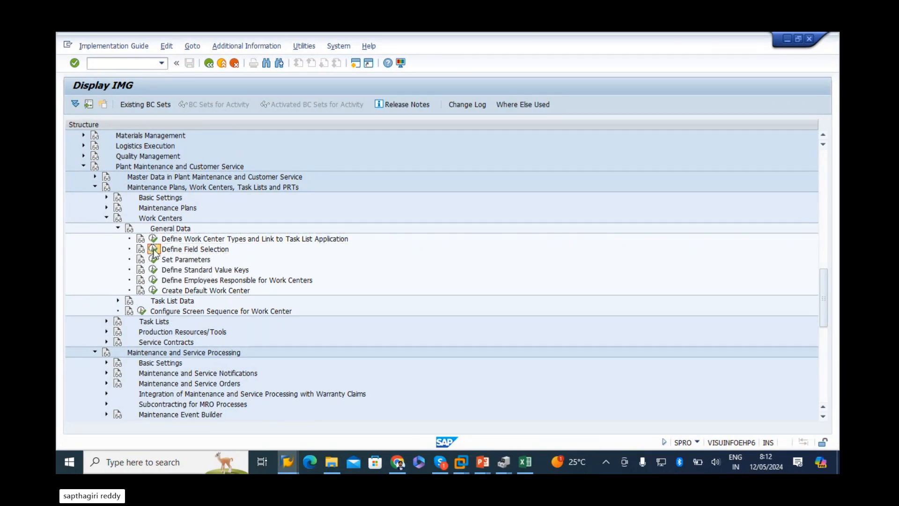
{"action": "left_click_drag", "start_coordinate": [101, 150], "coordinate": [57, 148]}
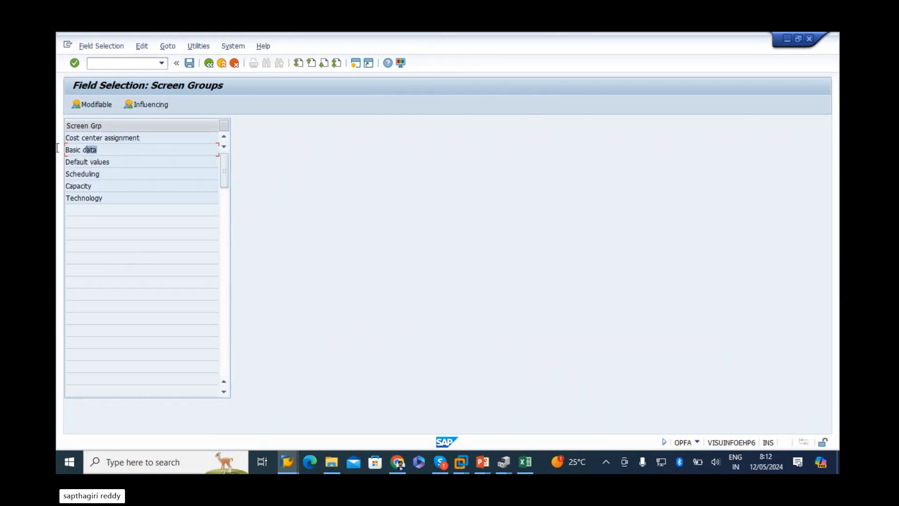
{"action": "double_click", "coordinate": [86, 151]}
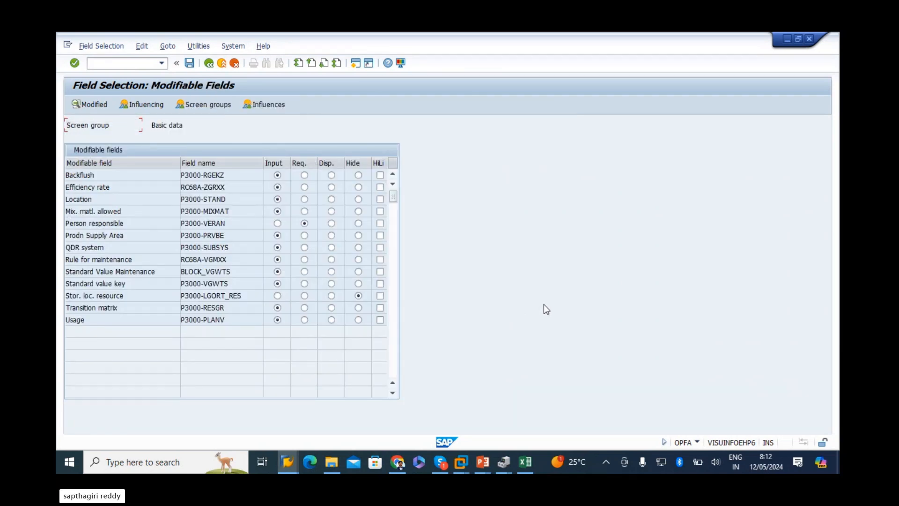
Compare the Location and QDR system fields of work center RHDUME01 with the modifiable fields listed in the field selection
{"action": "key", "text": "alt+Tab"}
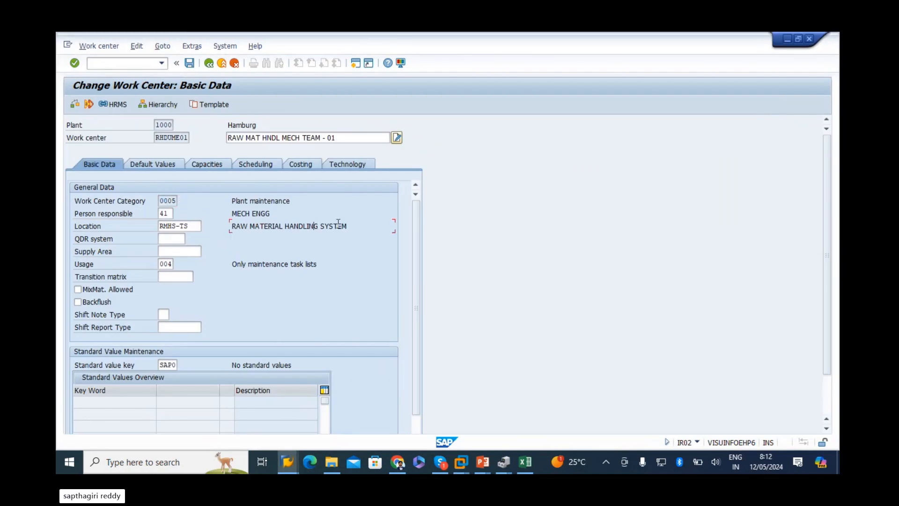
{"action": "left_click_drag", "start_coordinate": [340, 225], "coordinate": [62, 243]}
{"action": "left_click", "coordinate": [96, 227]}
{"action": "key", "text": "alt+Tab"}
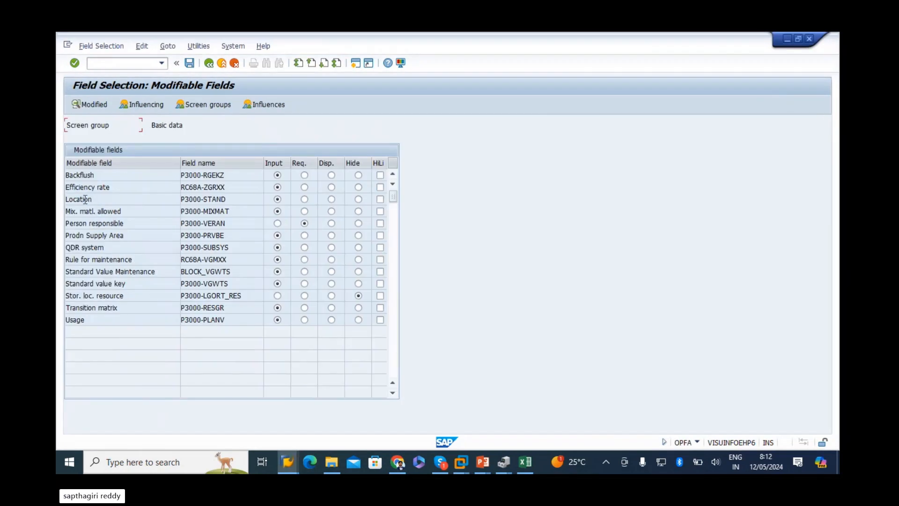
{"action": "key", "text": "alt+Tab"}
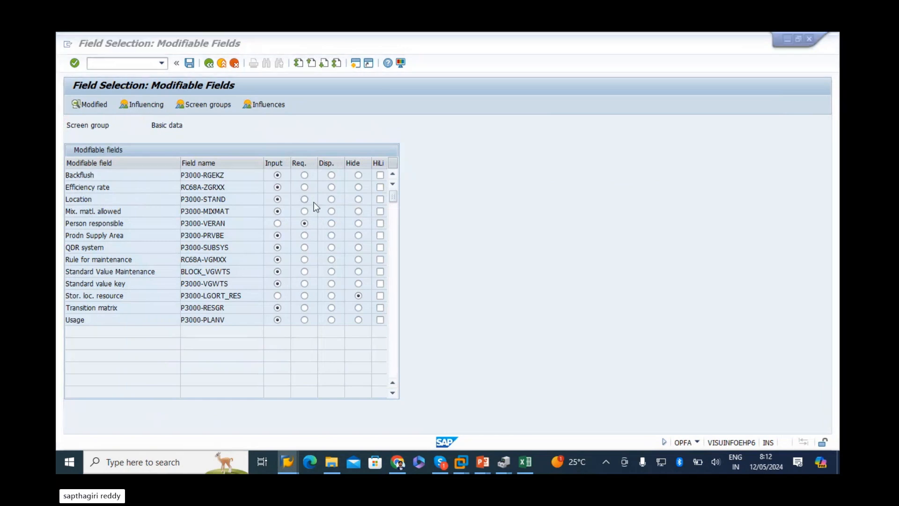
{"action": "left_click", "coordinate": [95, 237]}
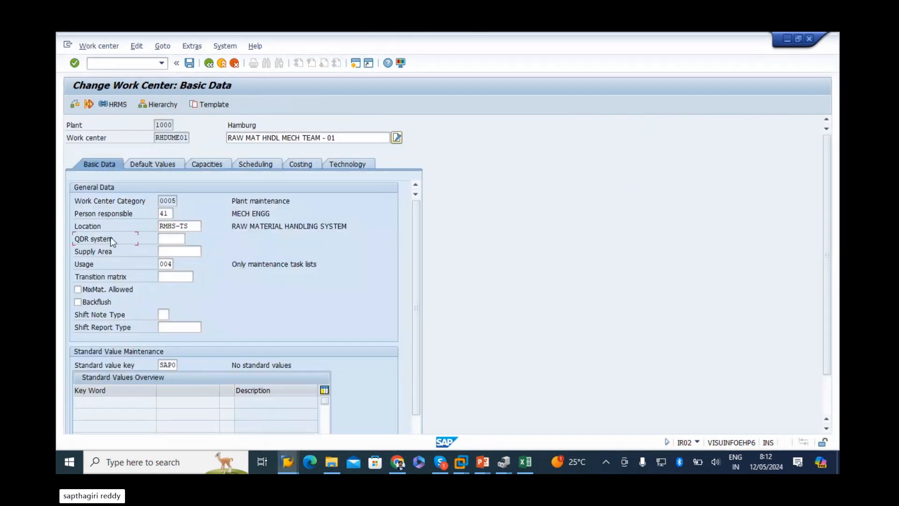
{"action": "left_click", "coordinate": [177, 239]}
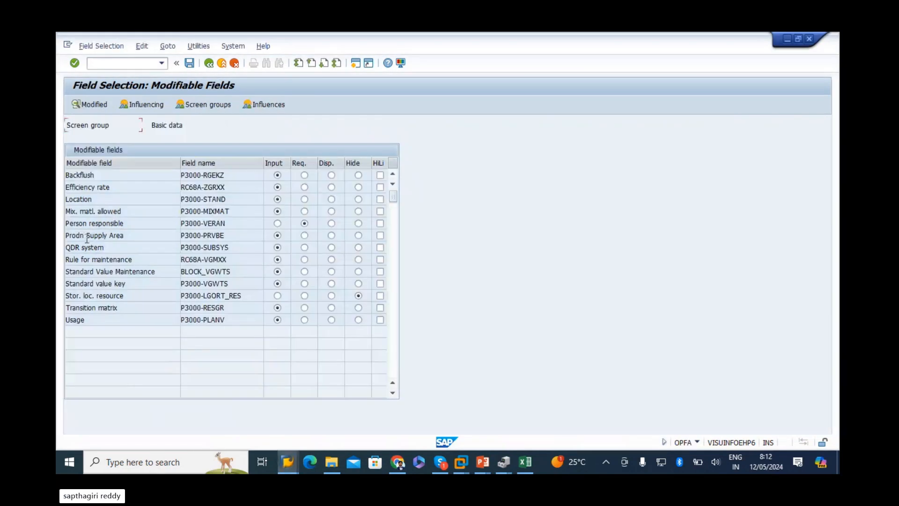
Set the QDR system field to Hide and save the field selection to the customizing request DEFINE MASTER DATA - G20
{"action": "left_click_drag", "start_coordinate": [114, 247], "coordinate": [58, 249]}
{"action": "left_click", "coordinate": [358, 247]}
{"action": "left_click", "coordinate": [190, 63]}
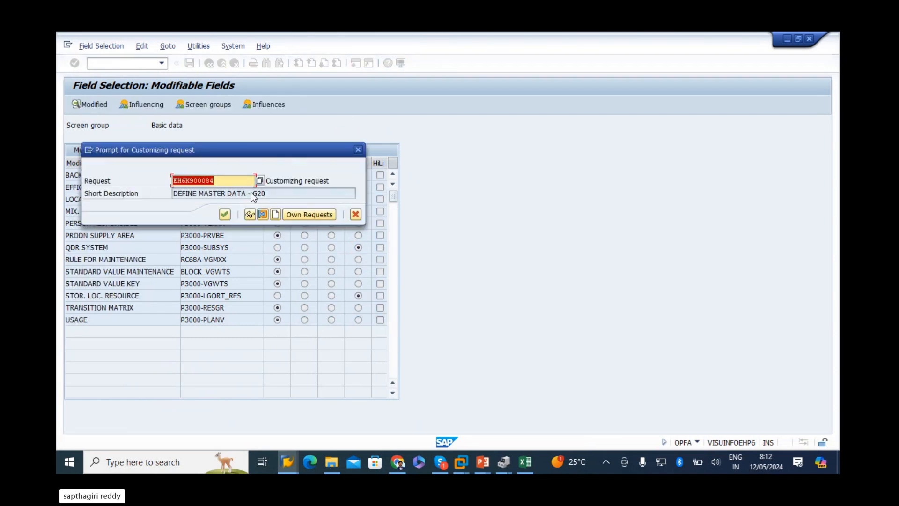
{"action": "left_click", "coordinate": [224, 214]}
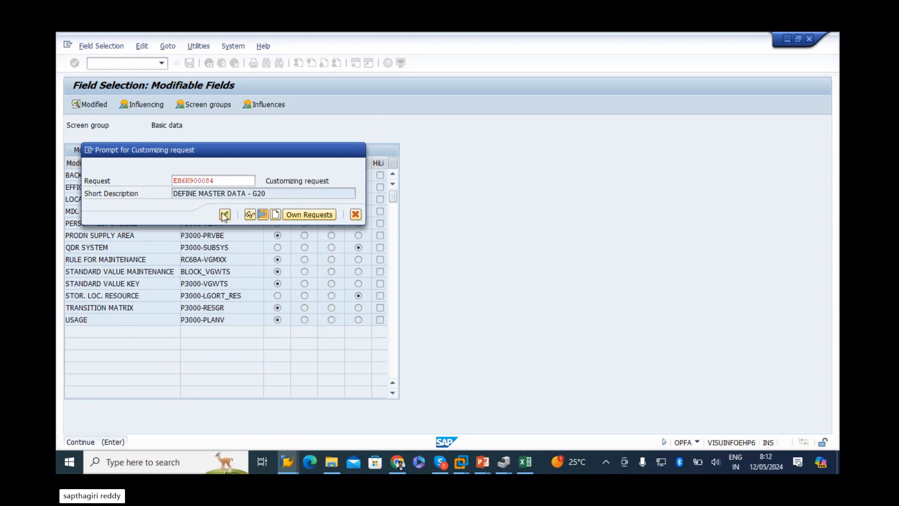
Leave and reopen work center RHDUME01 in plant 1000 for changing to check its Basic Data fields
{"action": "key", "text": "alt+Tab"}
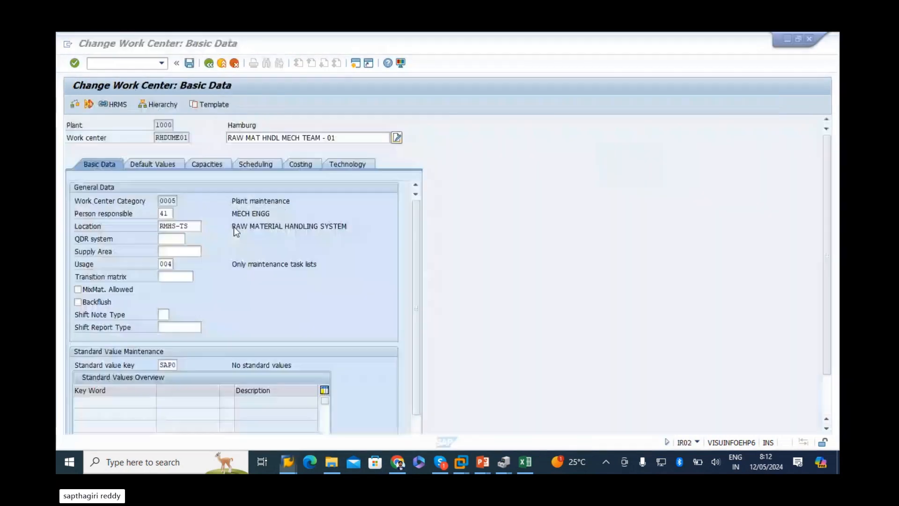
{"action": "left_click", "coordinate": [225, 67]}
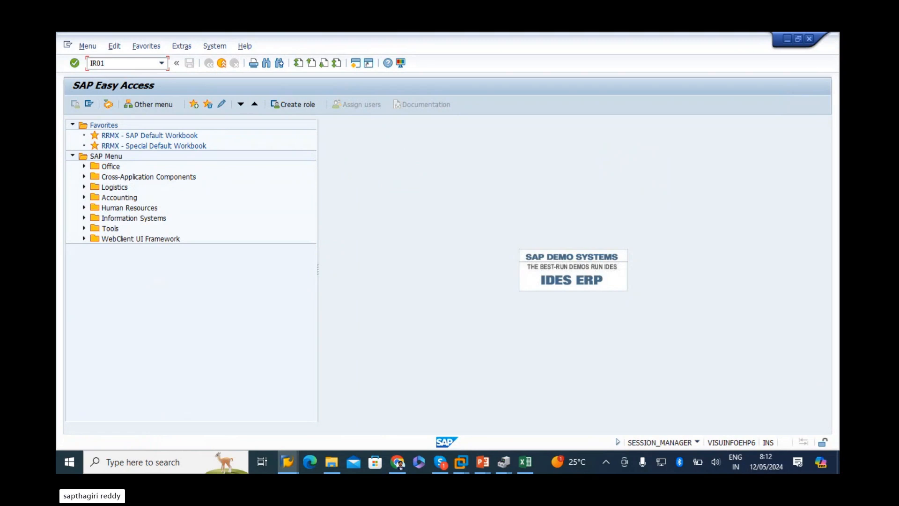
{"action": "key", "text": "Return"}
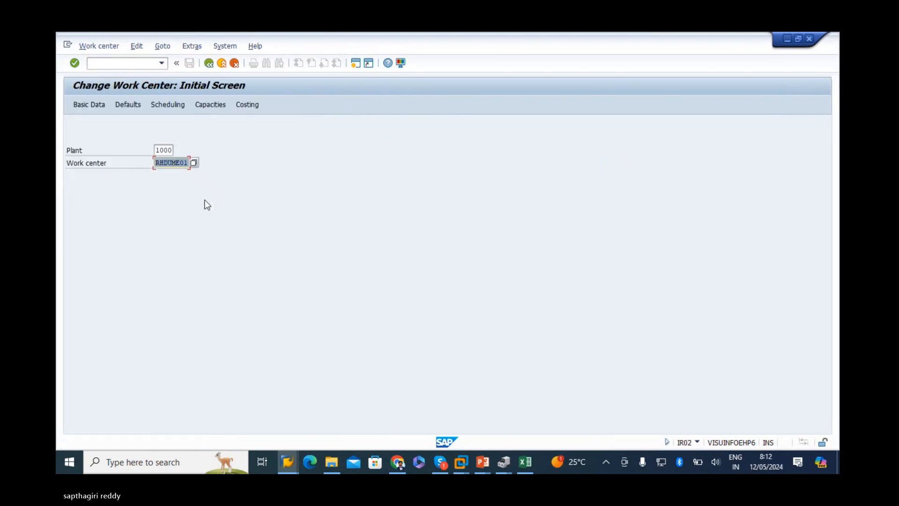
{"action": "key", "text": "Return"}
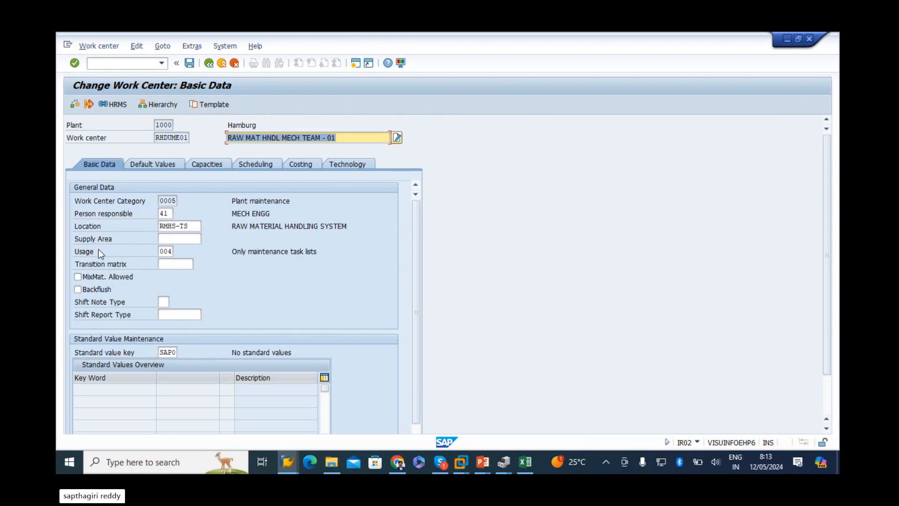
Reopen the modifiable fields of the Basic data screen group in Define Field Selection and inspect the Location setting
{"action": "key", "text": "alt+Tab"}
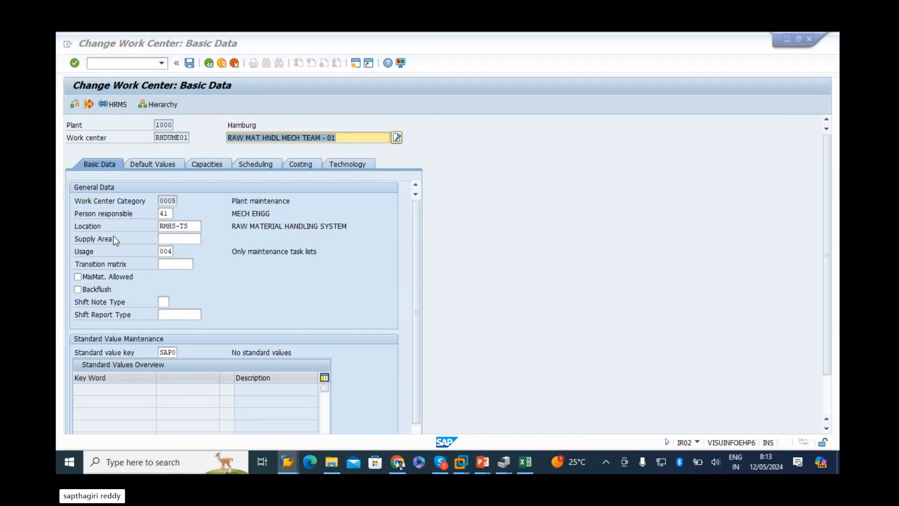
{"action": "left_click", "coordinate": [153, 249]}
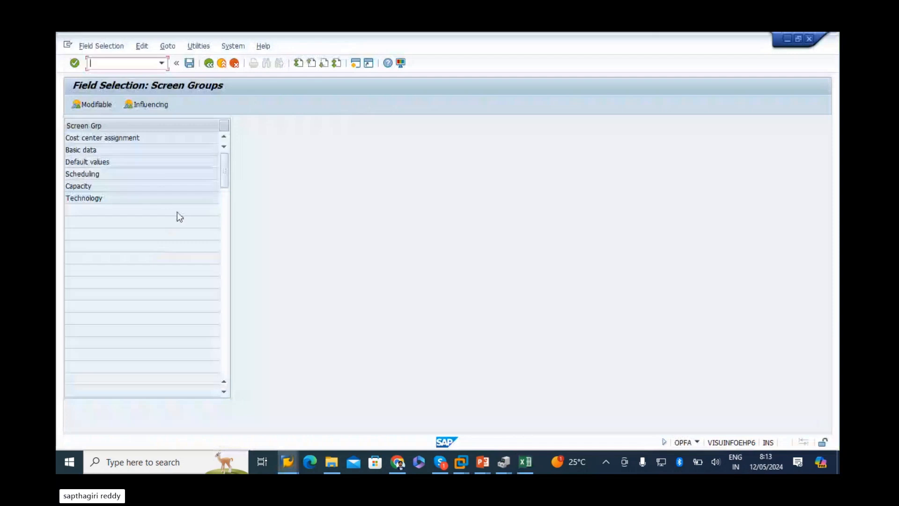
{"action": "double_click", "coordinate": [83, 150]}
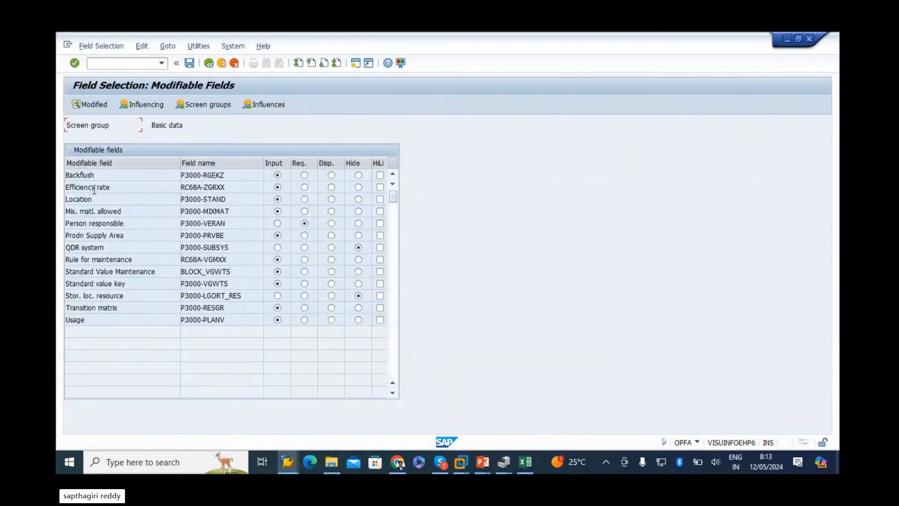
{"action": "left_click_drag", "start_coordinate": [93, 199], "coordinate": [58, 200]}
Examine the Location code and description of work center RHDUME01 against the work center code on the Basic Data screen
{"action": "key", "text": "alt+Tab"}
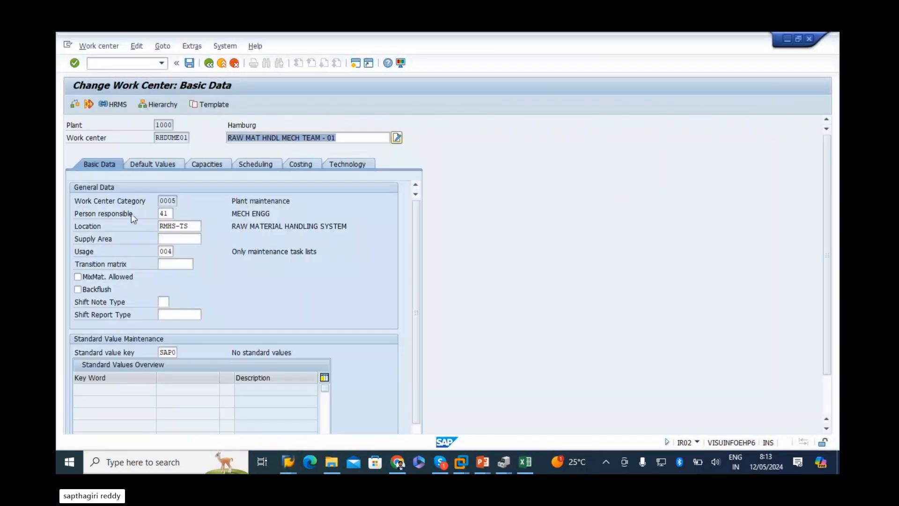
{"action": "left_click", "coordinate": [177, 225]}
{"action": "left_click_drag", "start_coordinate": [191, 226], "coordinate": [57, 223]}
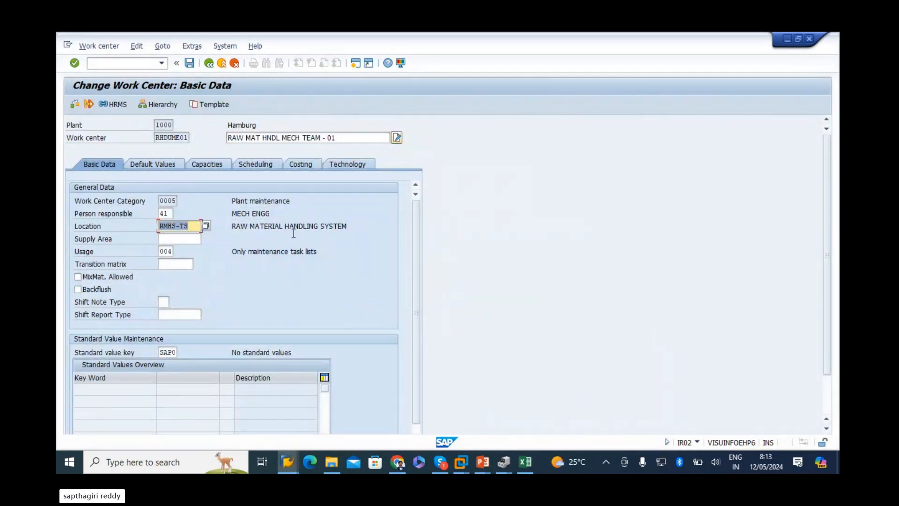
{"action": "left_click", "coordinate": [169, 137]}
{"action": "left_click_drag", "start_coordinate": [157, 137], "coordinate": [213, 154]}
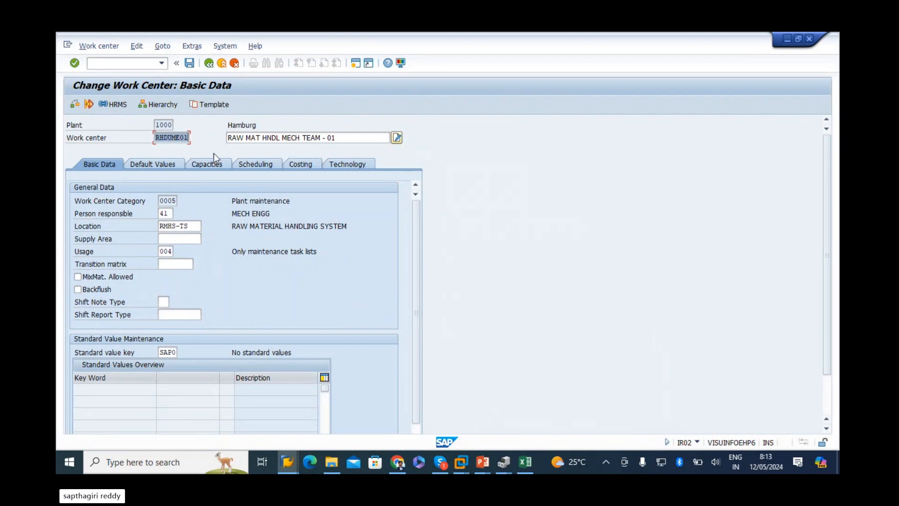
{"action": "left_click", "coordinate": [161, 227]}
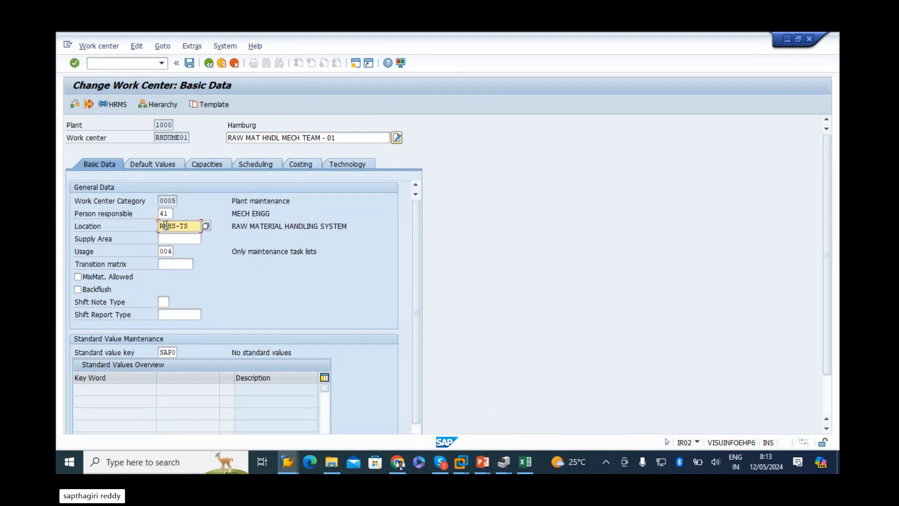
{"action": "left_click", "coordinate": [162, 136]}
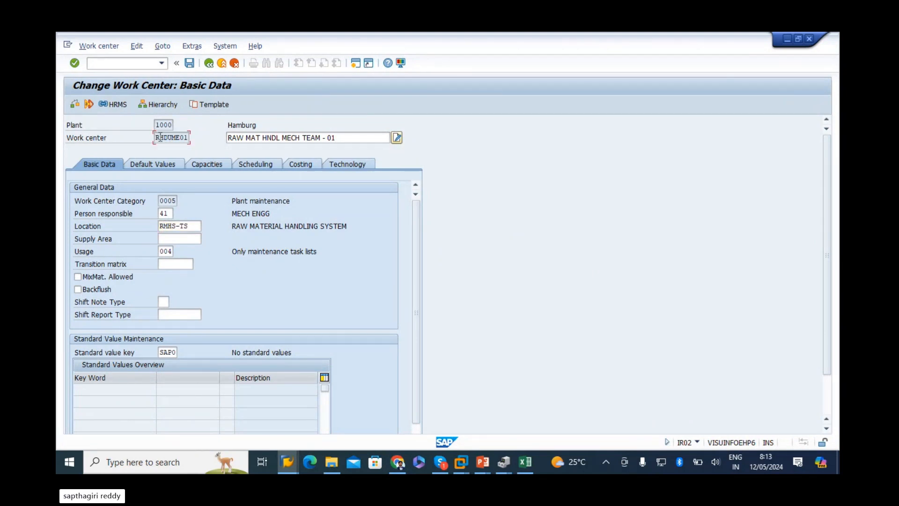
{"action": "double_click", "coordinate": [158, 138]}
{"action": "left_click", "coordinate": [266, 227]}
{"action": "left_click_drag", "start_coordinate": [364, 228], "coordinate": [57, 223]}
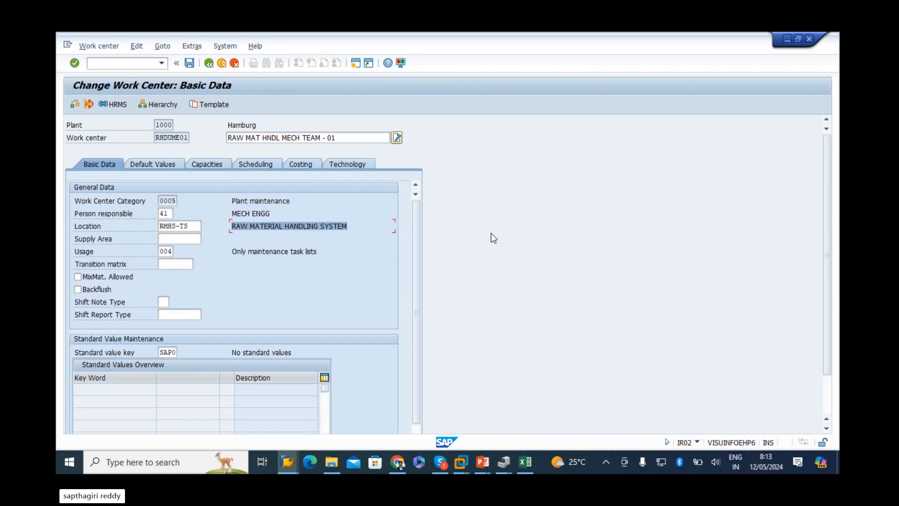
{"action": "left_click_drag", "start_coordinate": [190, 225], "coordinate": [58, 230]}
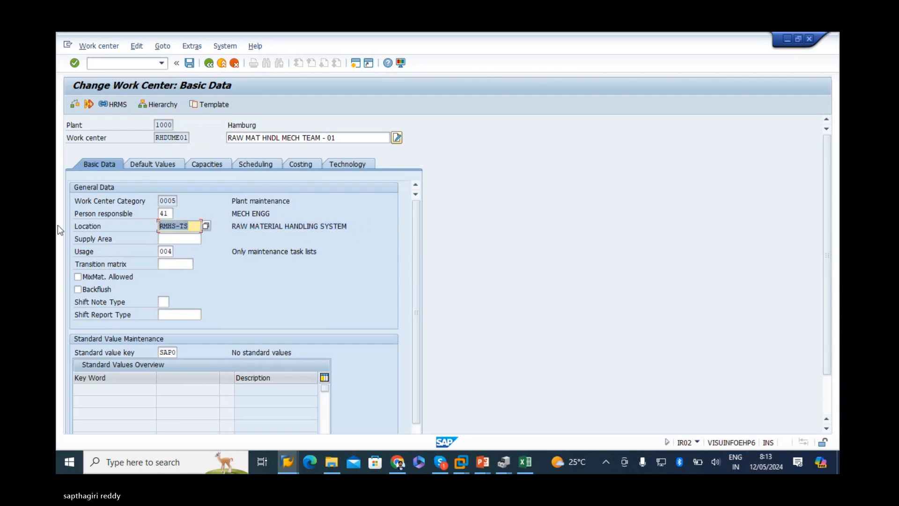
{"action": "left_click", "coordinate": [174, 227]}
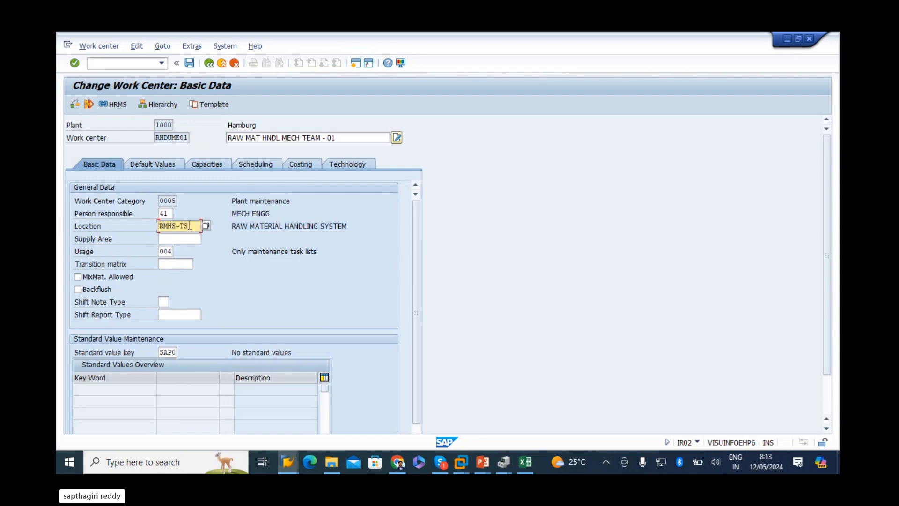
{"action": "left_click_drag", "start_coordinate": [190, 225], "coordinate": [135, 221]}
{"action": "left_click", "coordinate": [171, 138]}
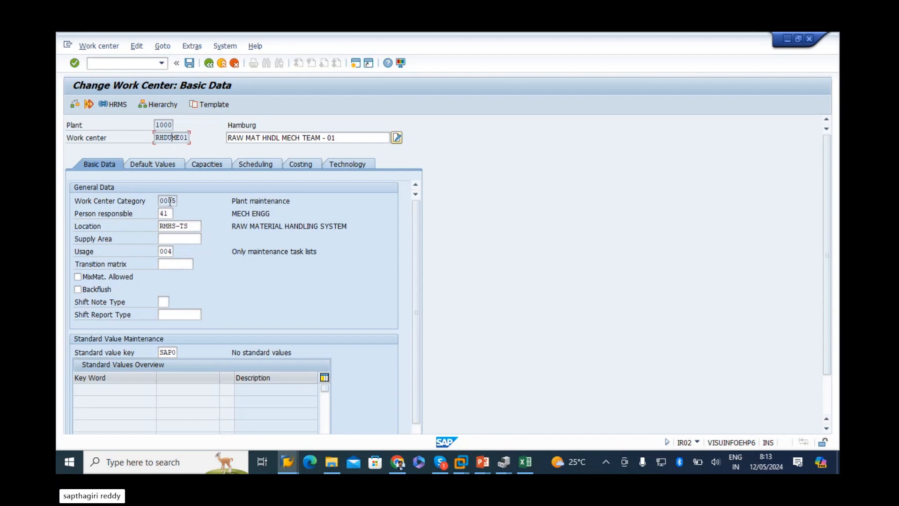
{"action": "left_click", "coordinate": [177, 226]}
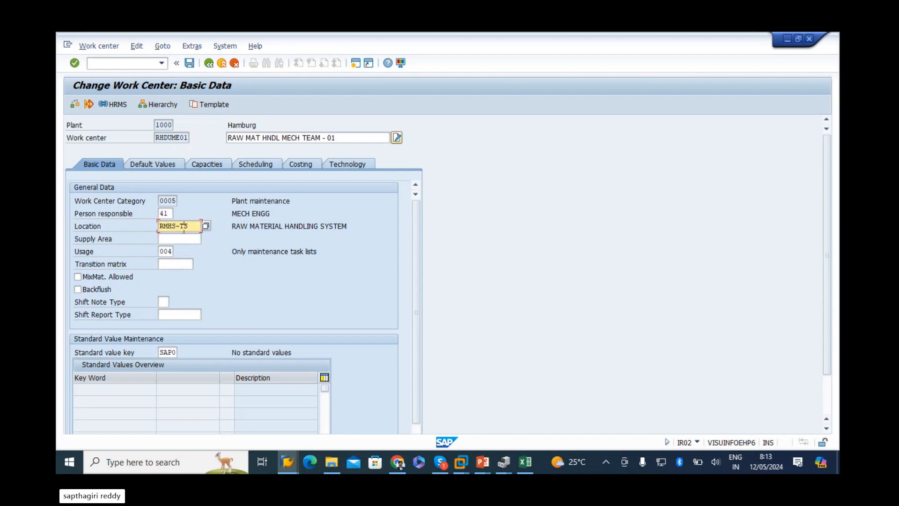
Display the field help for the work center's Location and highlight the words "physical location" in its definition
{"action": "key", "text": "Return"}
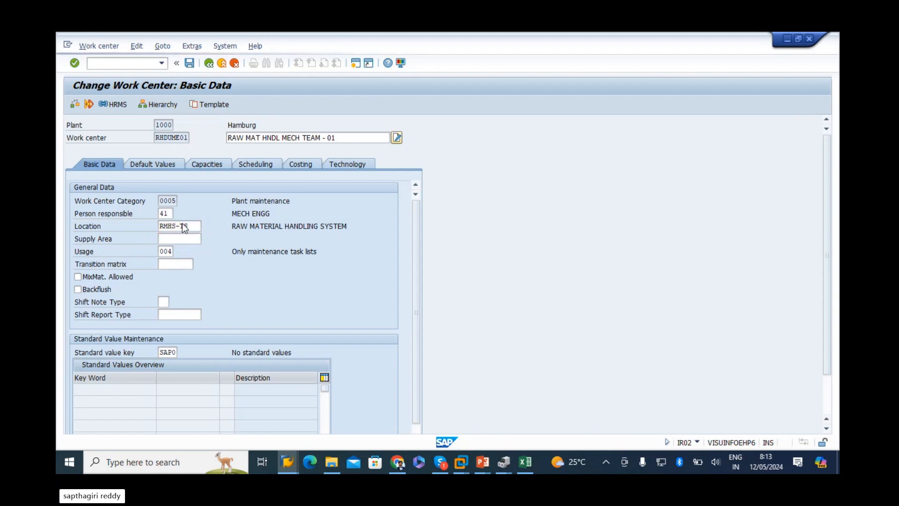
{"action": "key", "text": "F1"}
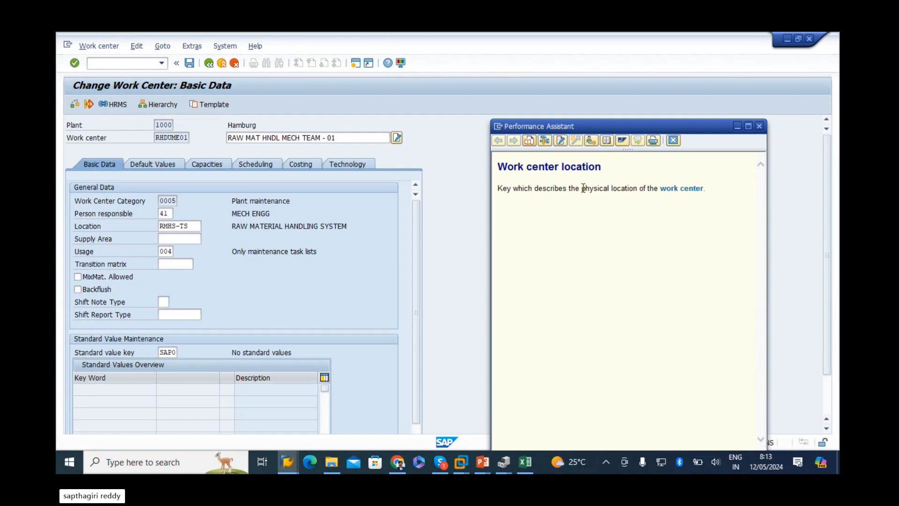
{"action": "left_click_drag", "start_coordinate": [582, 188], "coordinate": [638, 188]}
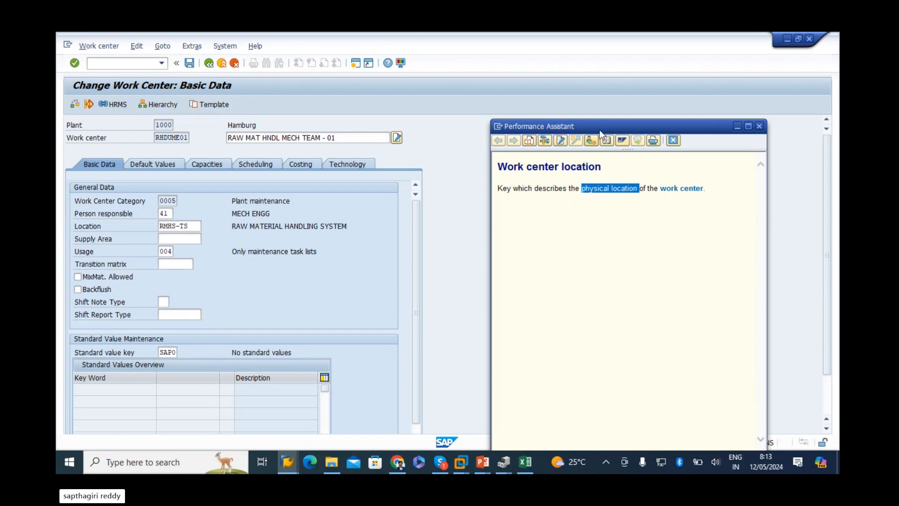
Close the field help, then make Location a required, highlighted field in the Basic data field selection and save it in the customizing request
{"action": "left_click", "coordinate": [759, 126]}
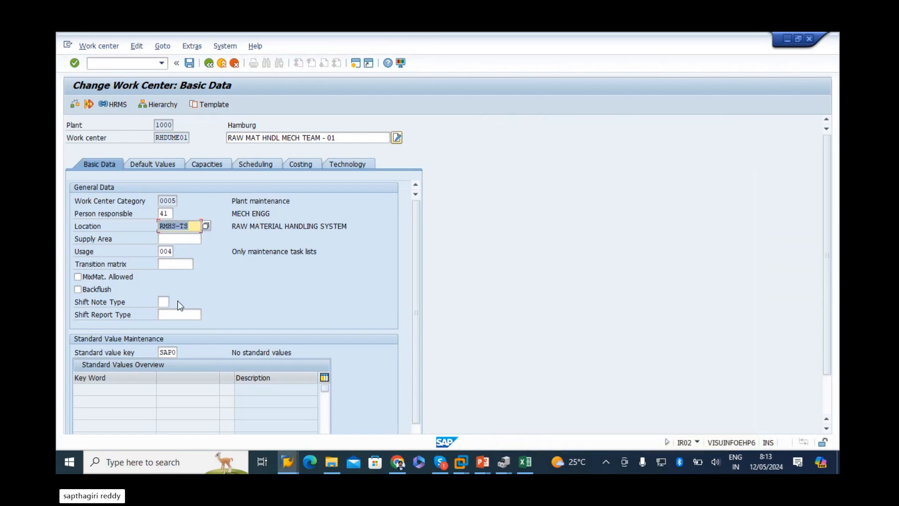
{"action": "left_click", "coordinate": [171, 226]}
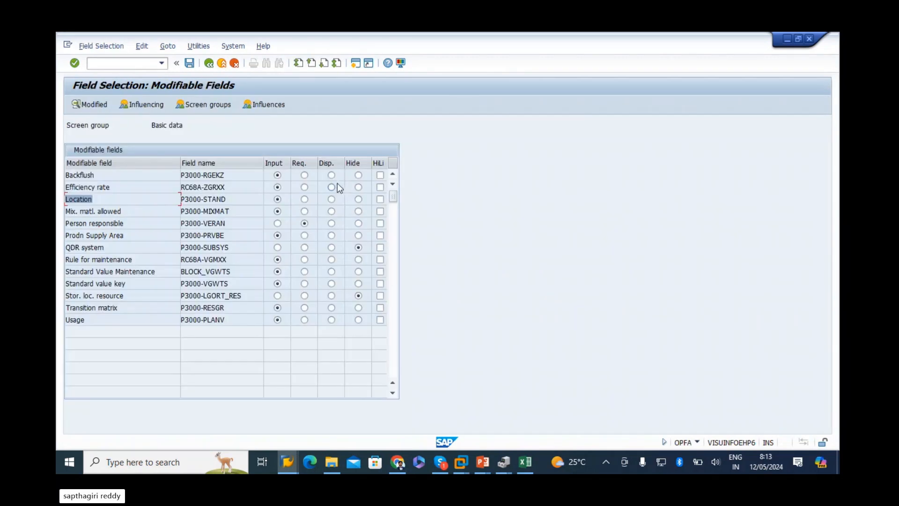
{"action": "left_click", "coordinate": [305, 199]}
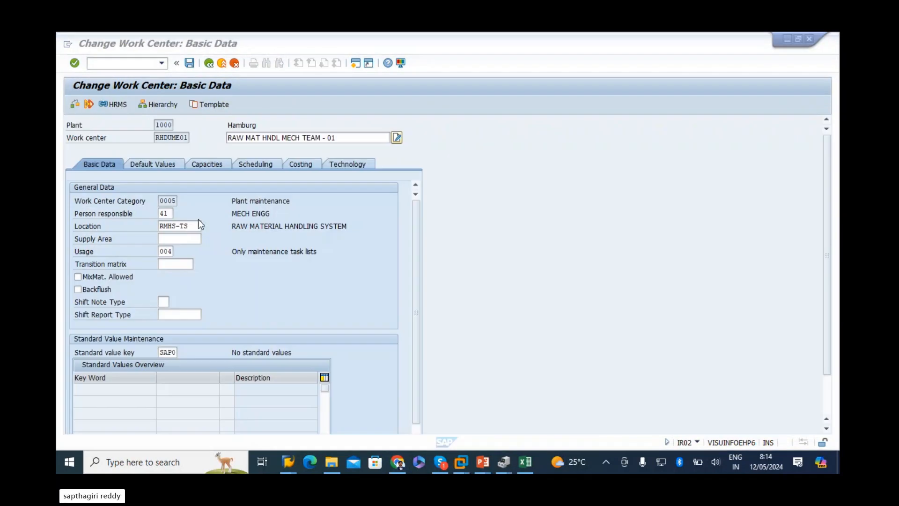
{"action": "left_click", "coordinate": [198, 225]}
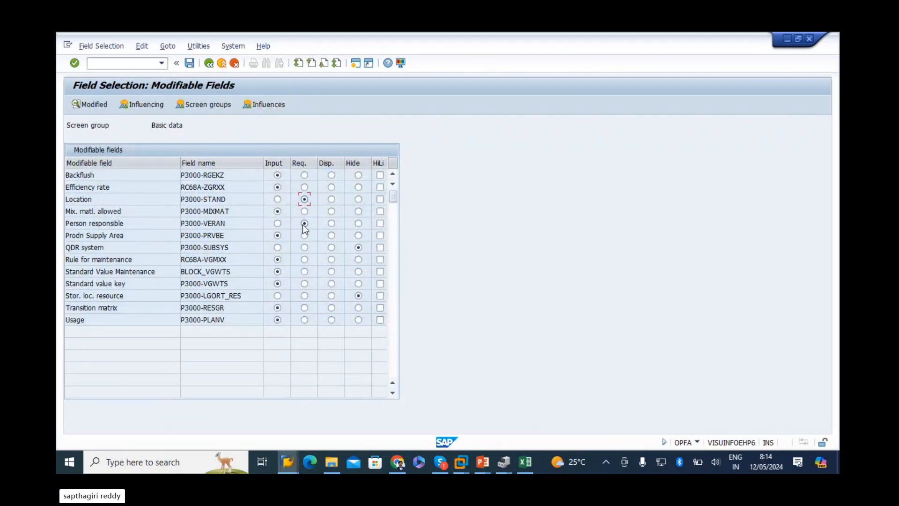
{"action": "key", "text": "alt+Tab"}
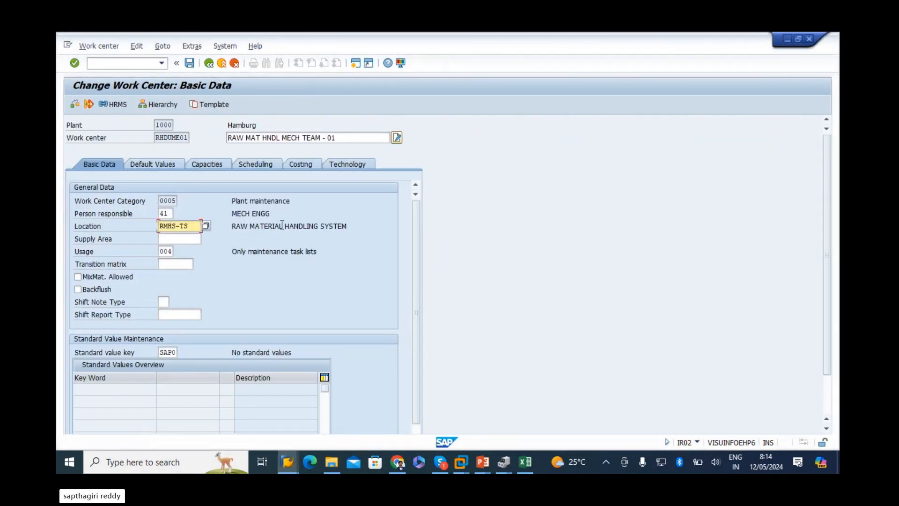
{"action": "key", "text": "alt+Tab"}
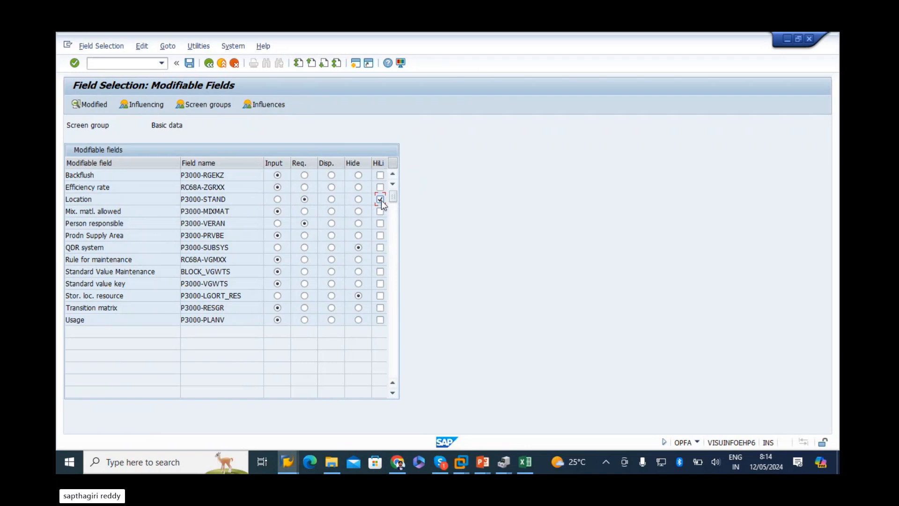
{"action": "left_click", "coordinate": [189, 63]}
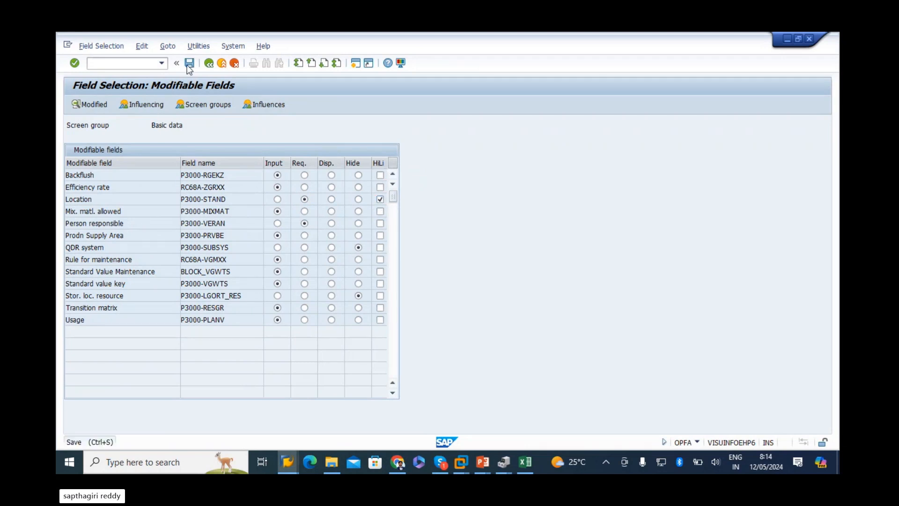
{"action": "left_click", "coordinate": [226, 214]}
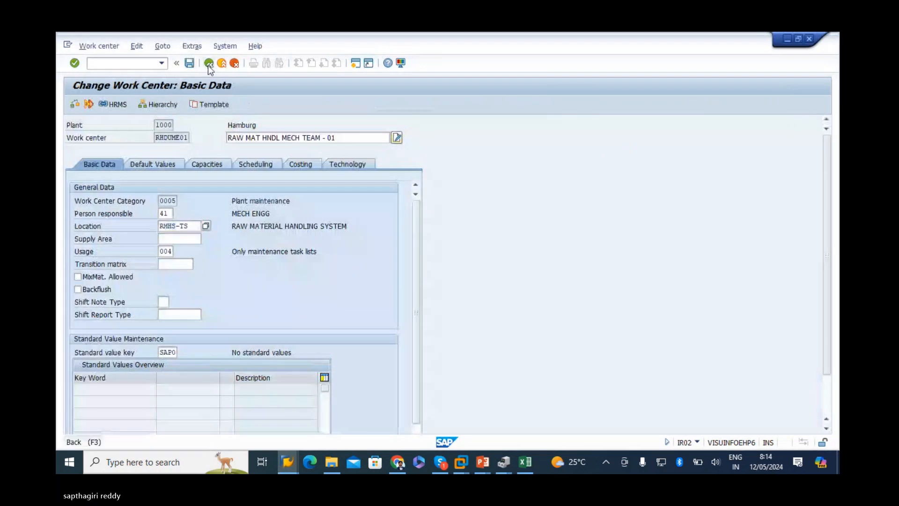
Leave the work center, restart transaction IR02 and reopen RHDUME01 in plant 1000 to examine its Location field
{"action": "left_click", "coordinate": [208, 64]}
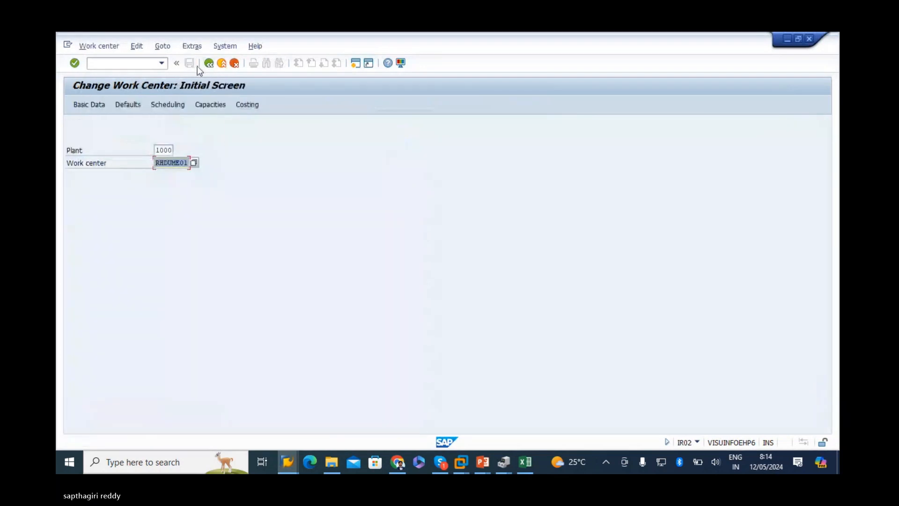
{"action": "left_click", "coordinate": [207, 64]}
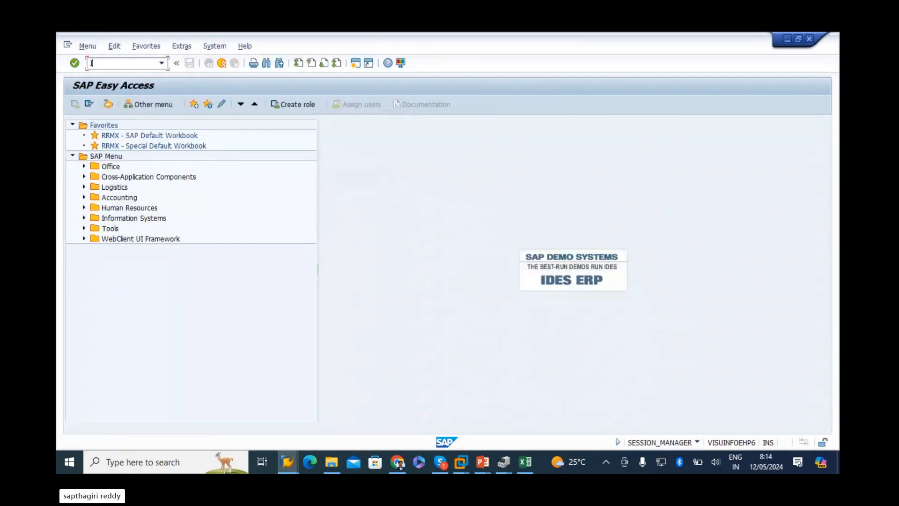
{"action": "left_click", "coordinate": [116, 66]}
{"action": "type", "text": "IR02"}
{"action": "key", "text": "Return"}
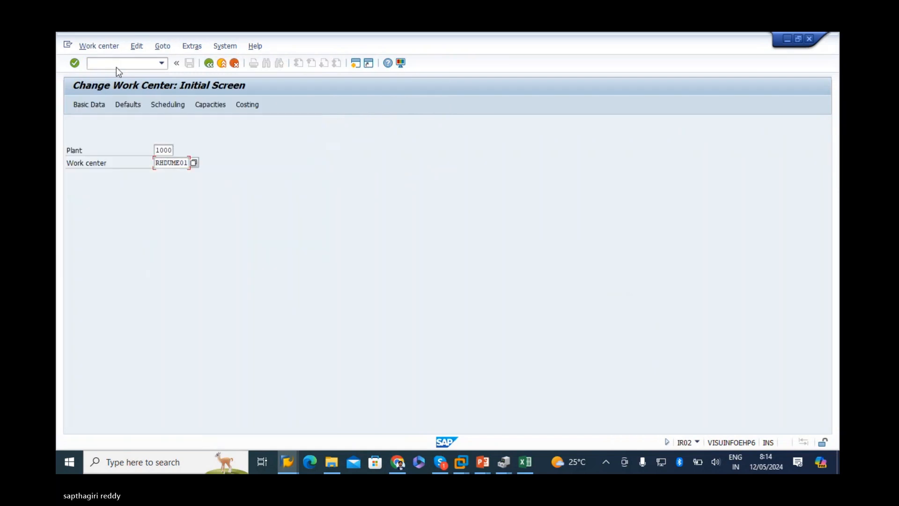
{"action": "key", "text": "Return"}
{"action": "left_click", "coordinate": [285, 227]}
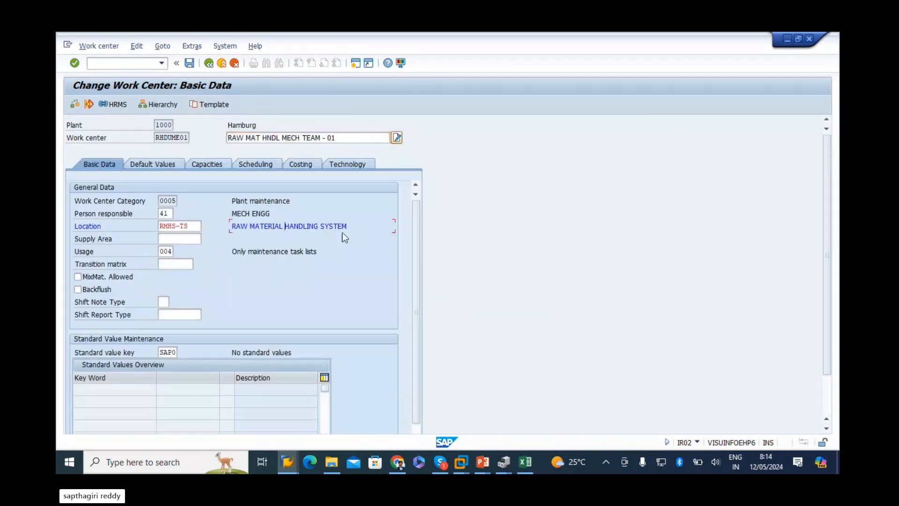
{"action": "left_click_drag", "start_coordinate": [355, 228], "coordinate": [56, 230]}
{"action": "left_click", "coordinate": [102, 225]}
Try to clear the Location of work center RHDUME01 on the Basic Data screen and save the work center
{"action": "double_click", "coordinate": [183, 226]}
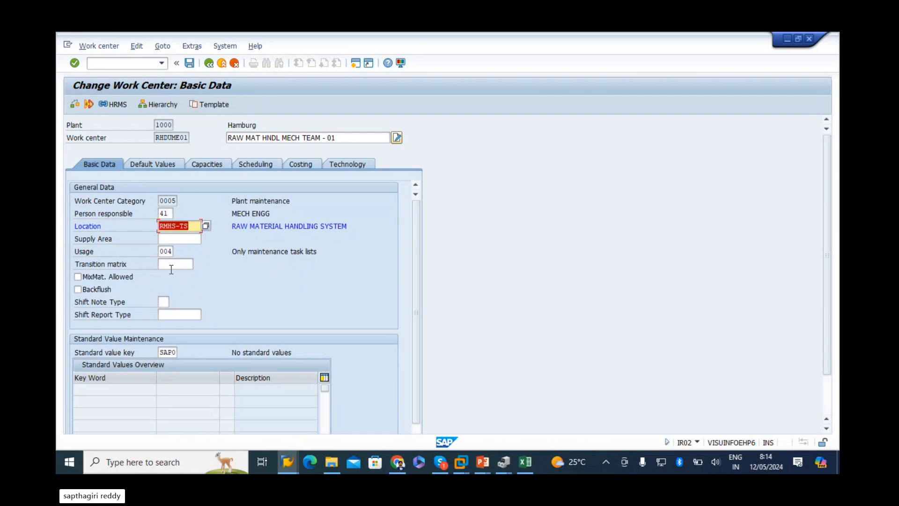
{"action": "key", "text": "Delete"}
{"action": "left_click", "coordinate": [278, 228]}
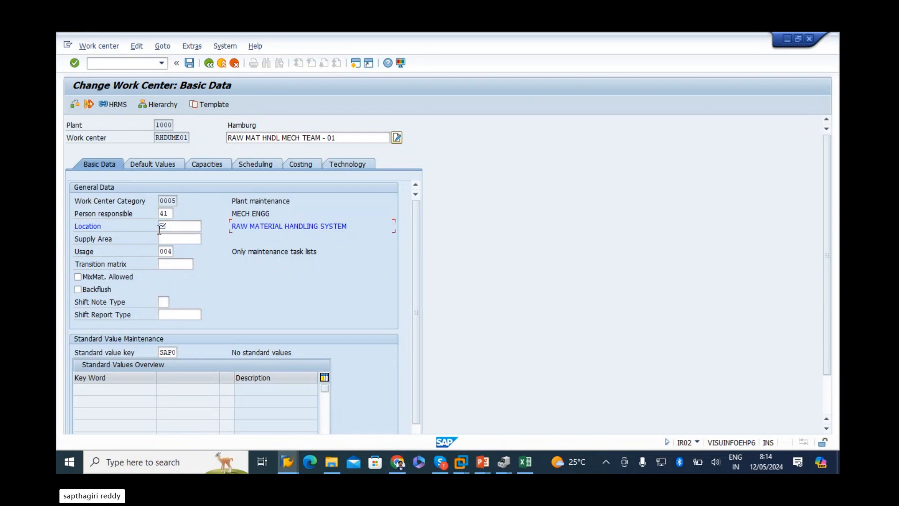
{"action": "left_click", "coordinate": [177, 225]}
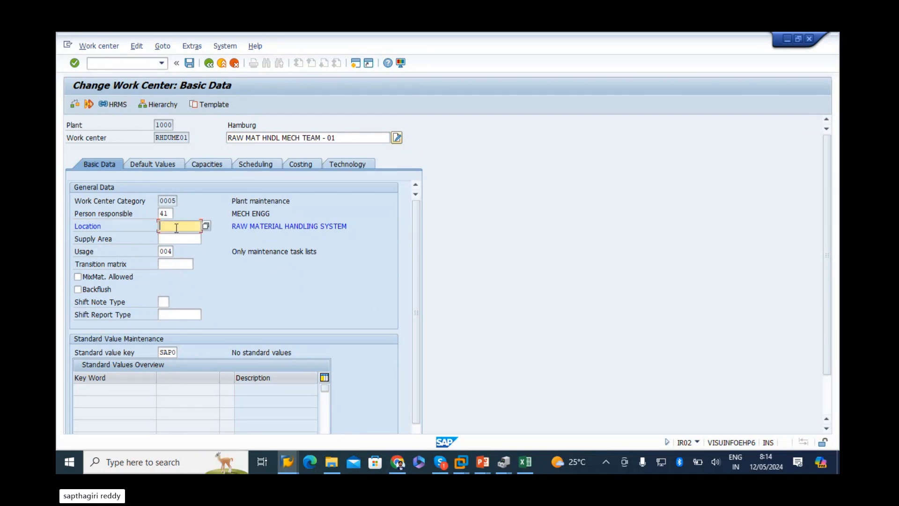
{"action": "left_click", "coordinate": [179, 239]}
{"action": "key", "text": "Return"}
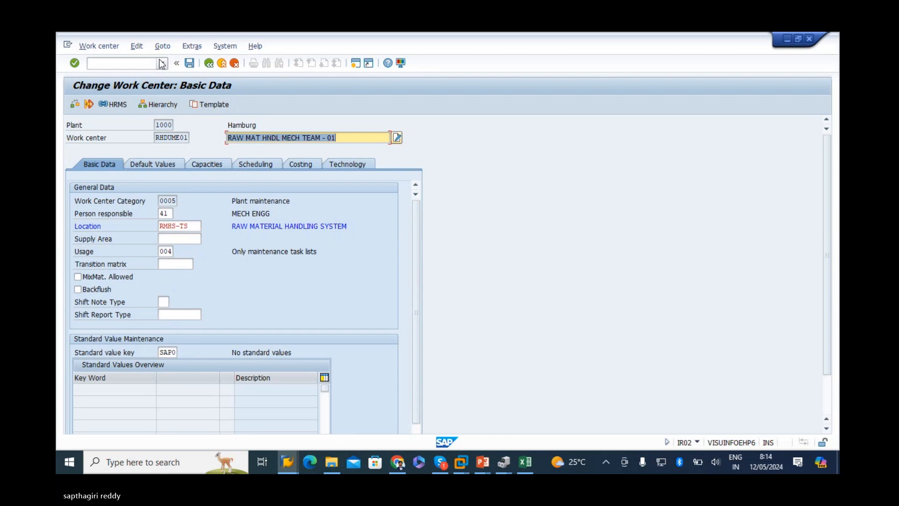
{"action": "left_click", "coordinate": [189, 62]}
Reopen the modifiable fields of the Basic data screen group and switch Location to display-only and back to required
{"action": "key", "text": "alt+Tab"}
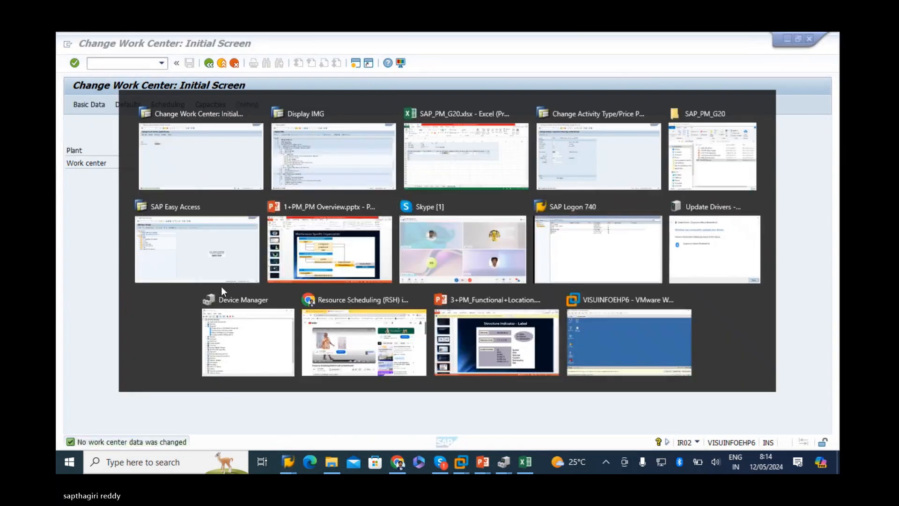
{"action": "left_click", "coordinate": [154, 250]}
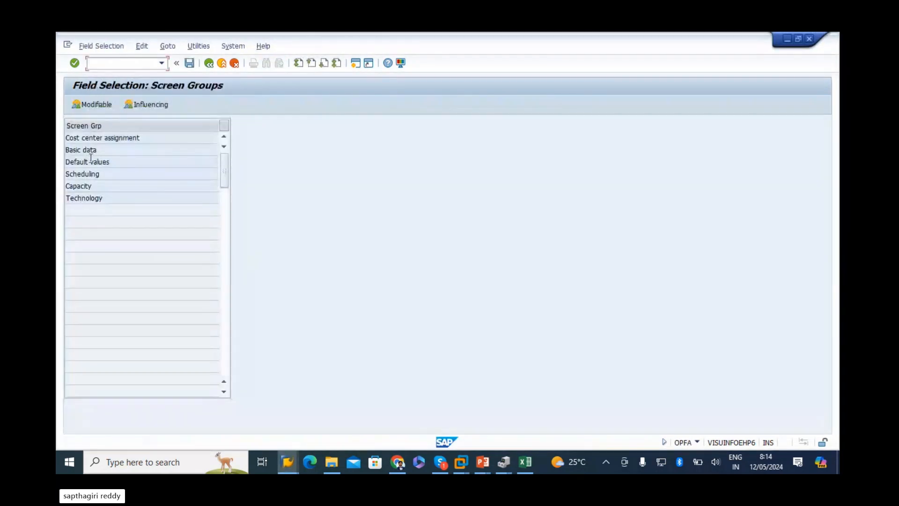
{"action": "double_click", "coordinate": [77, 150]}
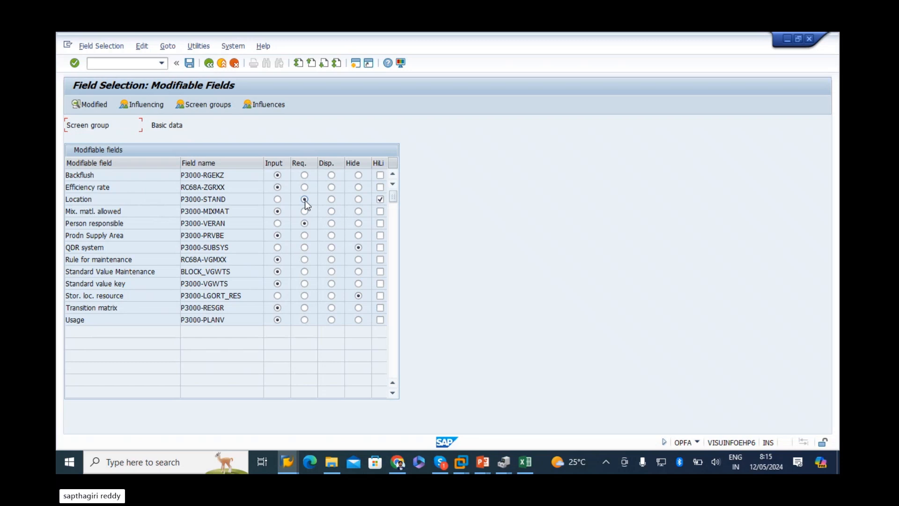
{"action": "left_click", "coordinate": [332, 199]}
{"action": "left_click", "coordinate": [305, 199]}
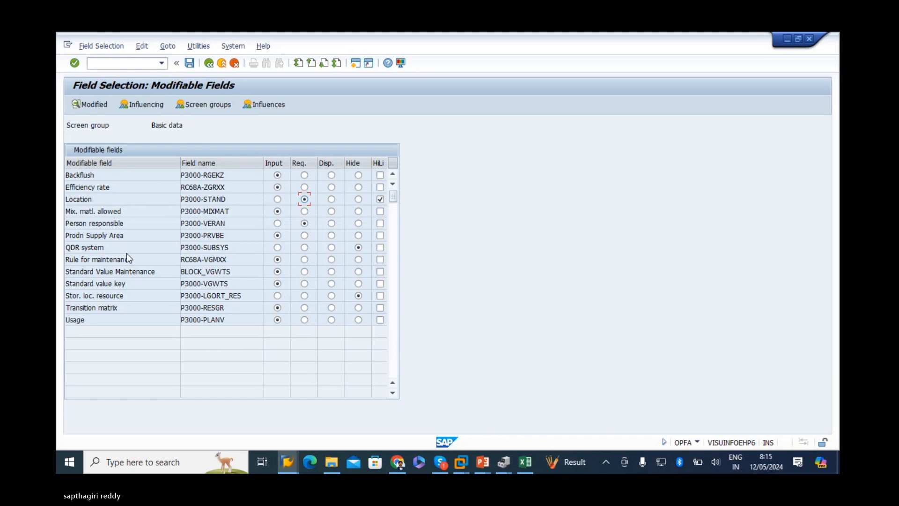
Check the work center's Transition matrix field, then make it display-only in field selection and save in customizing request DEFINE MASTER DATA - G20
{"action": "key", "text": "alt+Tab"}
{"action": "key", "text": "Return"}
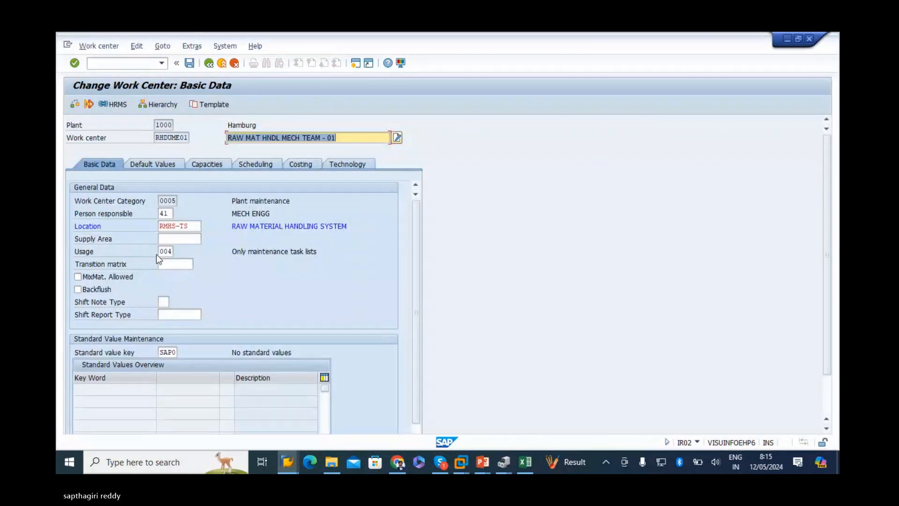
{"action": "left_click", "coordinate": [170, 265]}
{"action": "key", "text": "alt+Tab"}
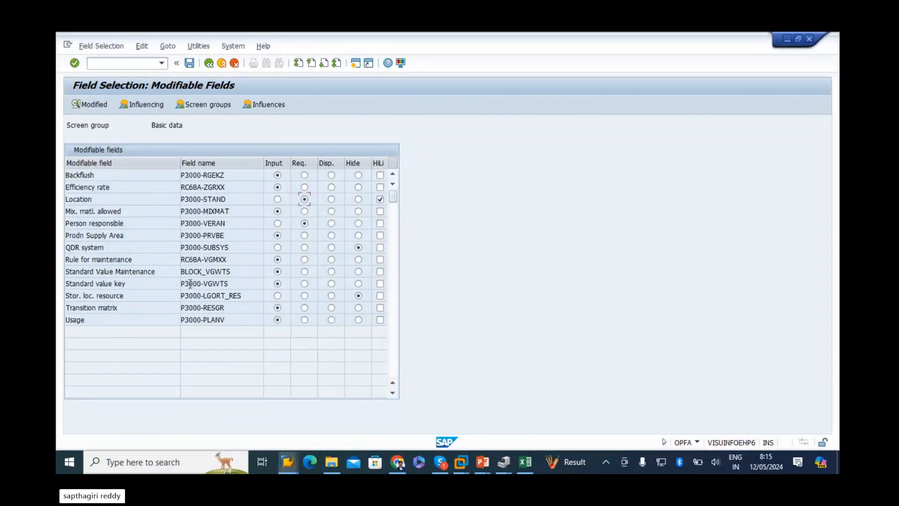
{"action": "left_click", "coordinate": [331, 307]}
{"action": "left_click", "coordinate": [189, 63]}
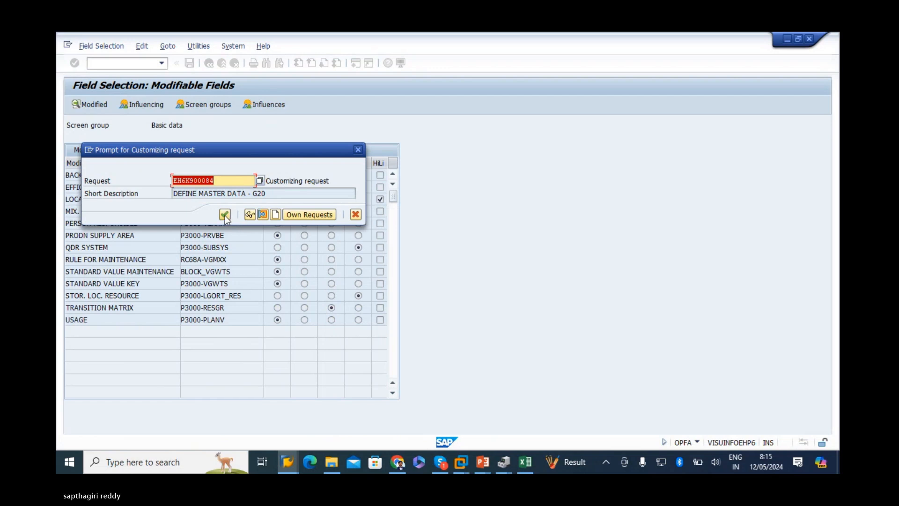
{"action": "left_click", "coordinate": [224, 215]}
{"action": "key", "text": "F3"}
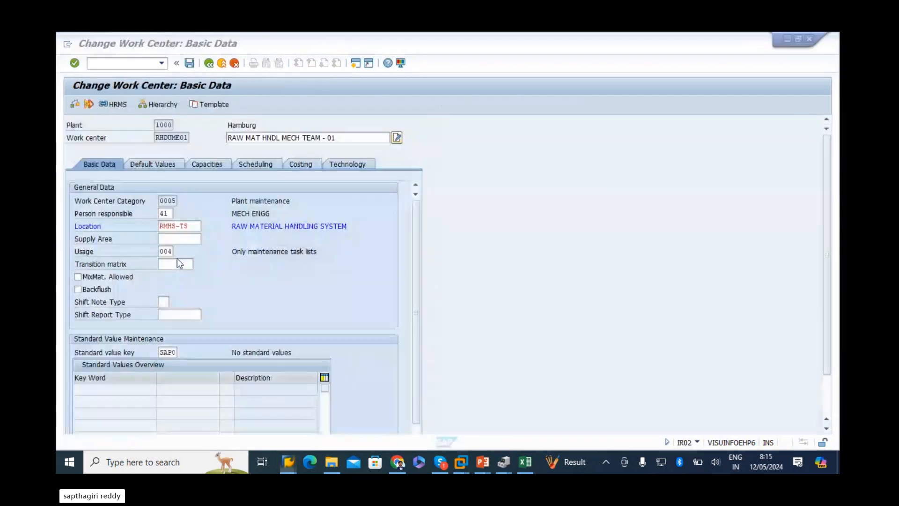
Restart transaction IR02 for work center RHDUME01 and inspect the Transition matrix and Usage fields under Basic Data
{"action": "left_click", "coordinate": [209, 62]}
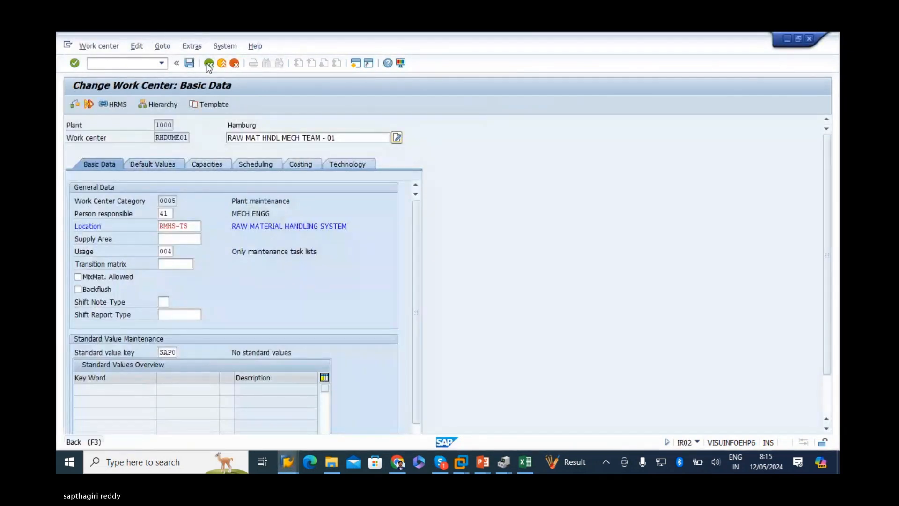
{"action": "left_click", "coordinate": [209, 63]}
{"action": "type", "text": "IR02"}
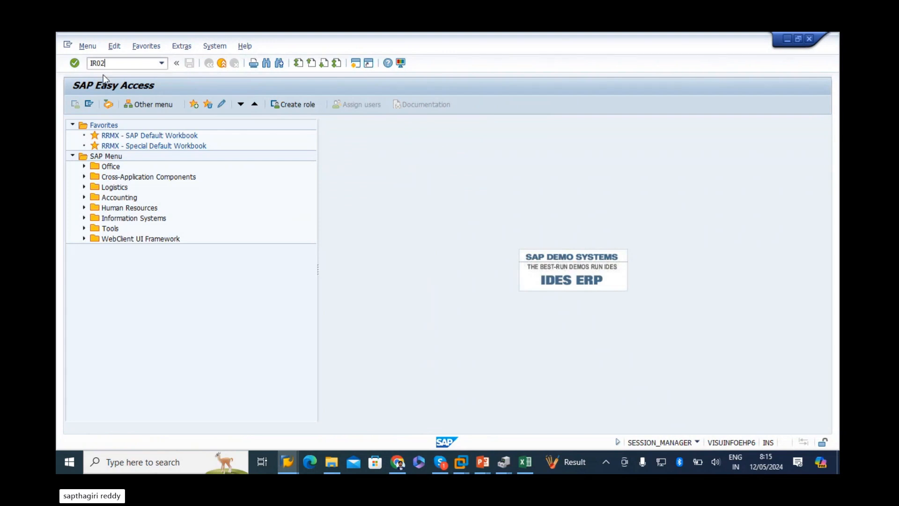
{"action": "key", "text": "Return"}
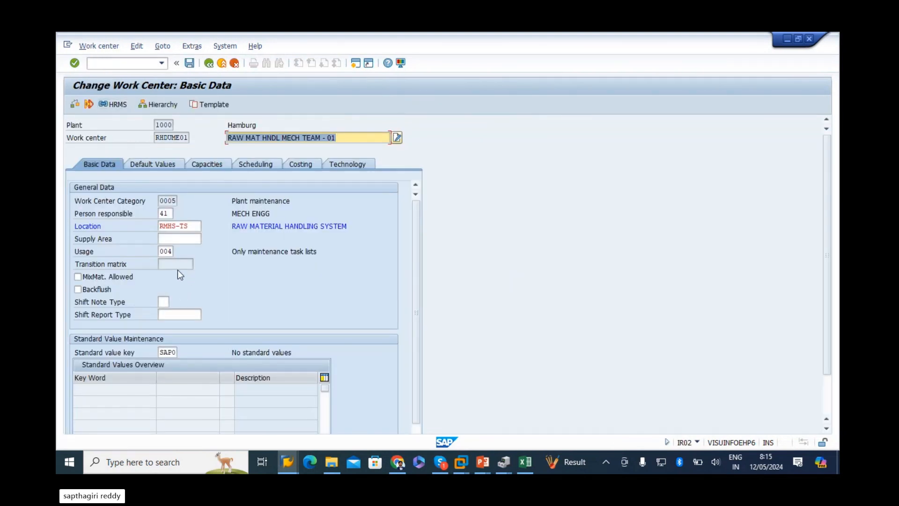
{"action": "left_click", "coordinate": [179, 267]}
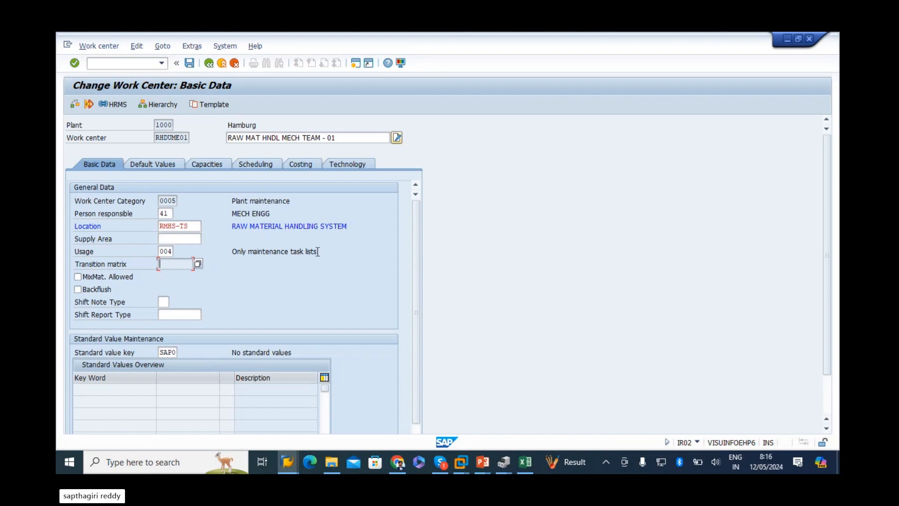
{"action": "left_click_drag", "start_coordinate": [317, 252], "coordinate": [111, 237]}
{"action": "left_click", "coordinate": [175, 264]}
{"action": "left_click", "coordinate": [164, 250]}
Make Usage display-only in the Basic data field selection and save it in customizing request DEFINE MASTER DATA - G20
{"action": "key", "text": "alt+Tab"}
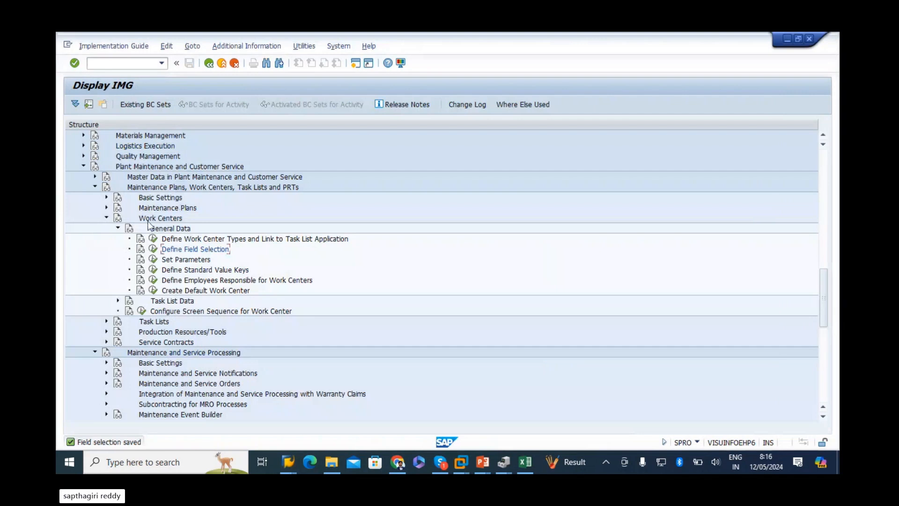
{"action": "left_click", "coordinate": [153, 248]}
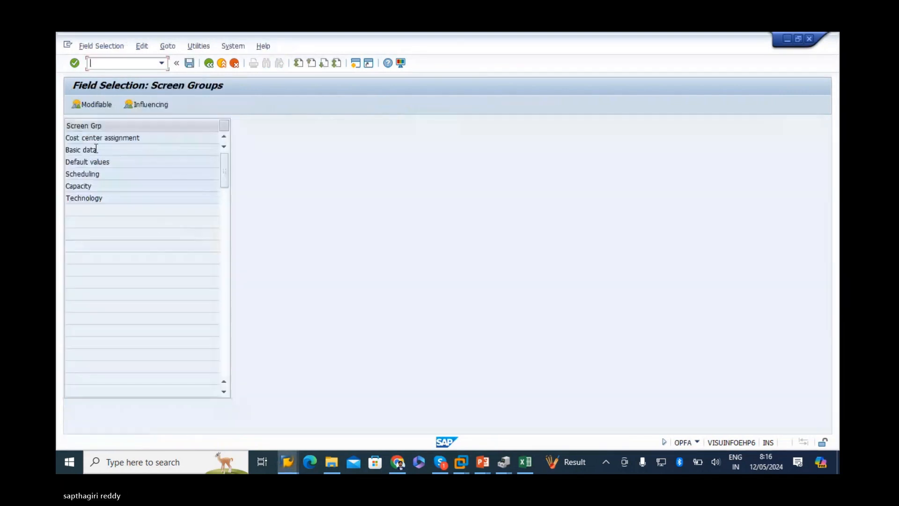
{"action": "double_click", "coordinate": [83, 150]}
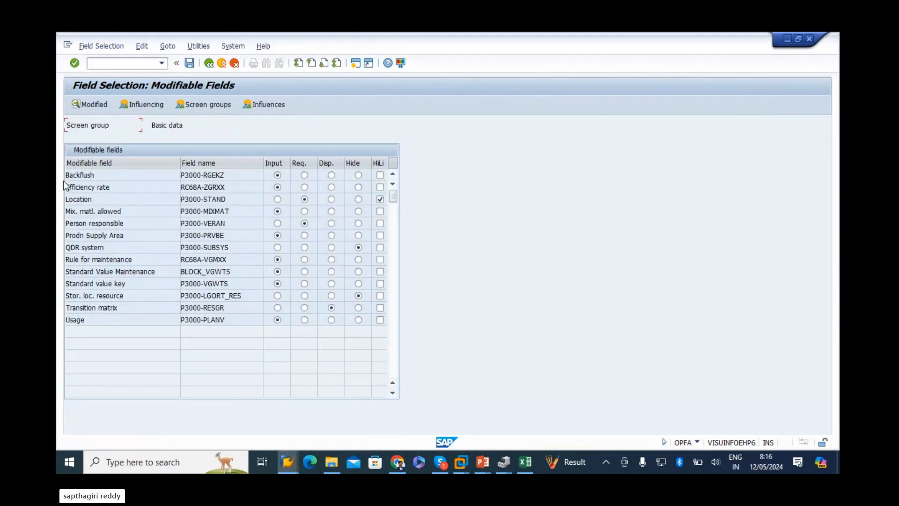
{"action": "left_click", "coordinate": [332, 320]}
{"action": "left_click", "coordinate": [189, 63]}
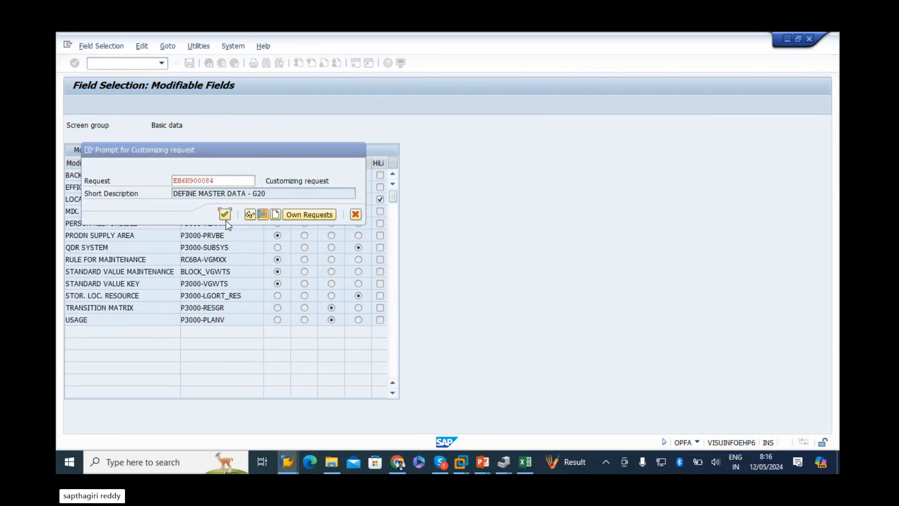
{"action": "left_click", "coordinate": [225, 214]}
Restart transaction IR02 for work center RHDUME01, copy its description and check the Usage field under Basic Data
{"action": "key", "text": "alt+Tab"}
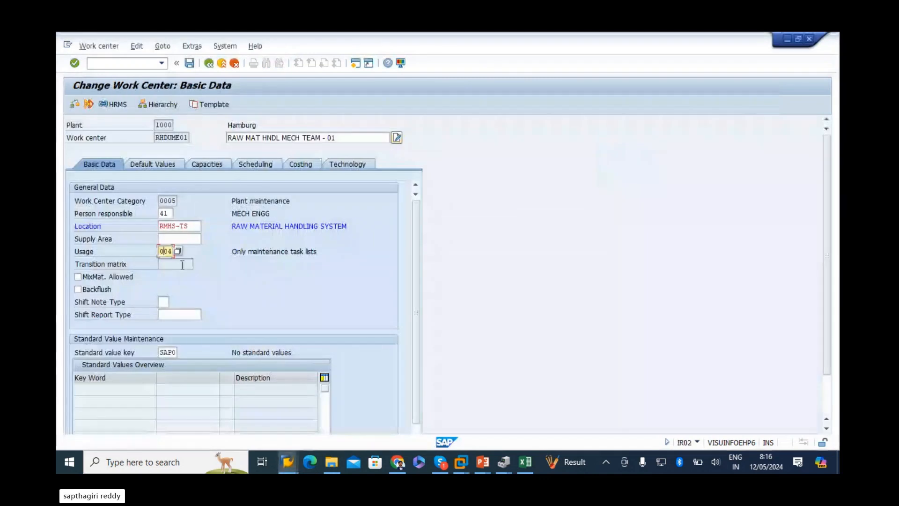
{"action": "left_click", "coordinate": [222, 64]}
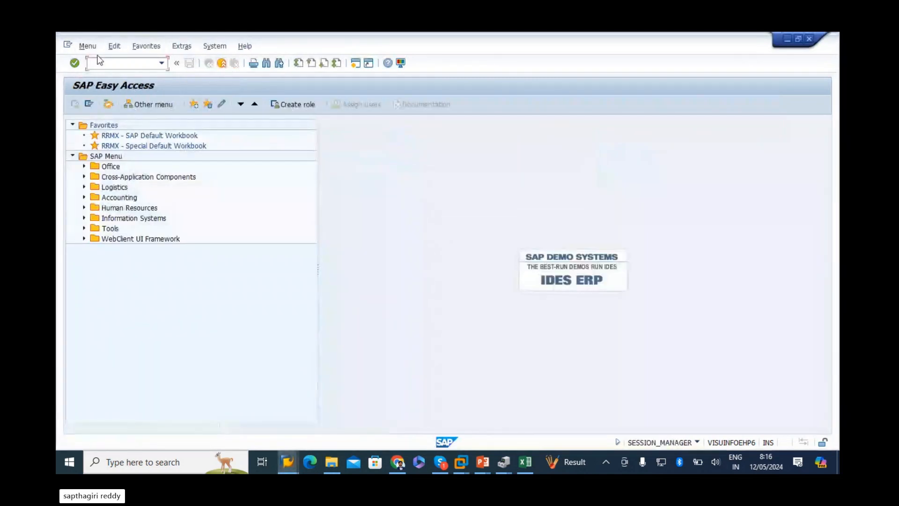
{"action": "type", "text": "IR02"}
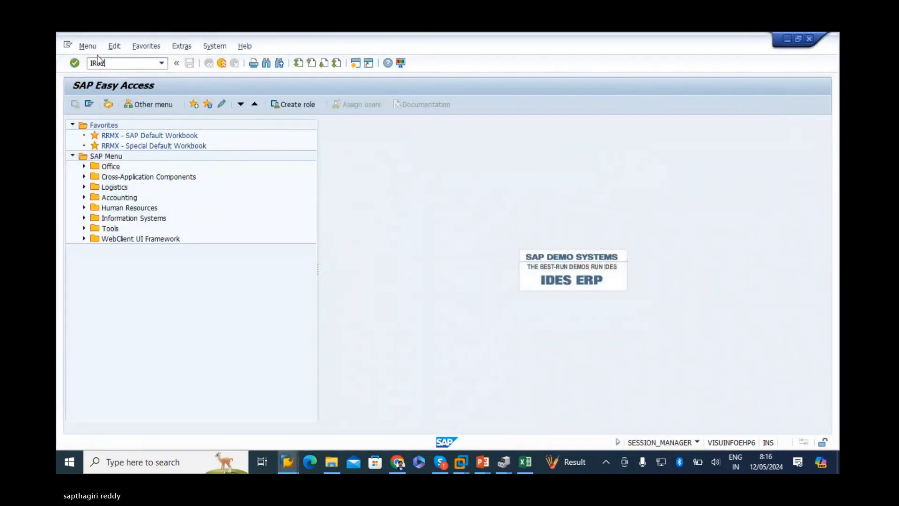
{"action": "key", "text": "Return"}
{"action": "key", "text": "ctrl+c"}
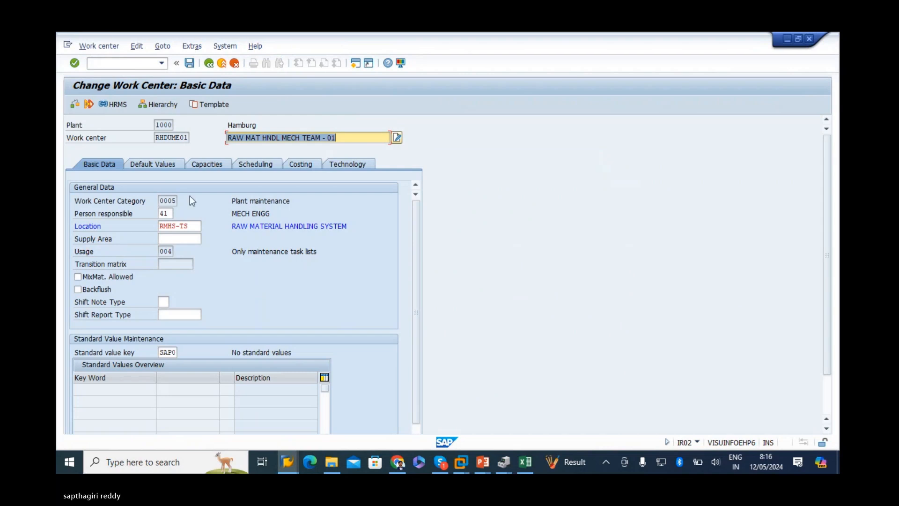
{"action": "left_click", "coordinate": [168, 252]}
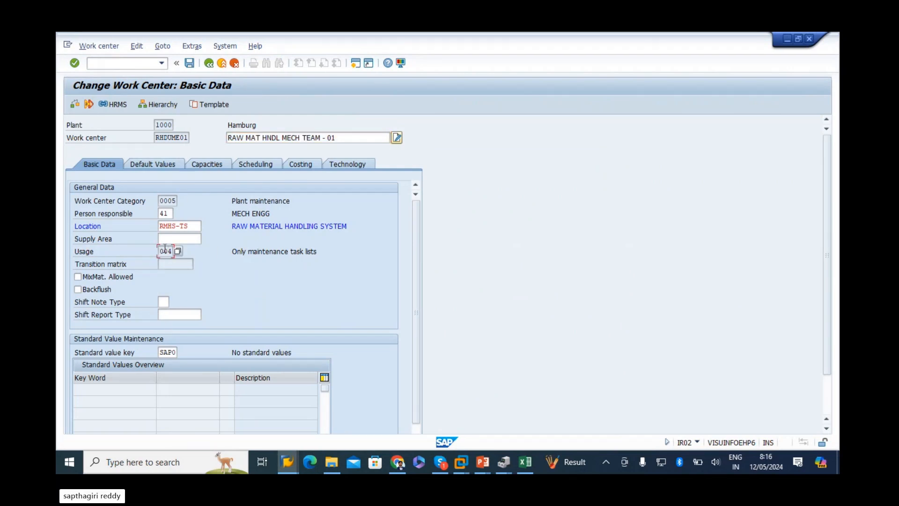
In a new session, start creating work center RHDUME02 with transaction IR01 and enter the description RAW MAT HNDL MECH TEAM - 02
{"action": "left_click", "coordinate": [355, 63]}
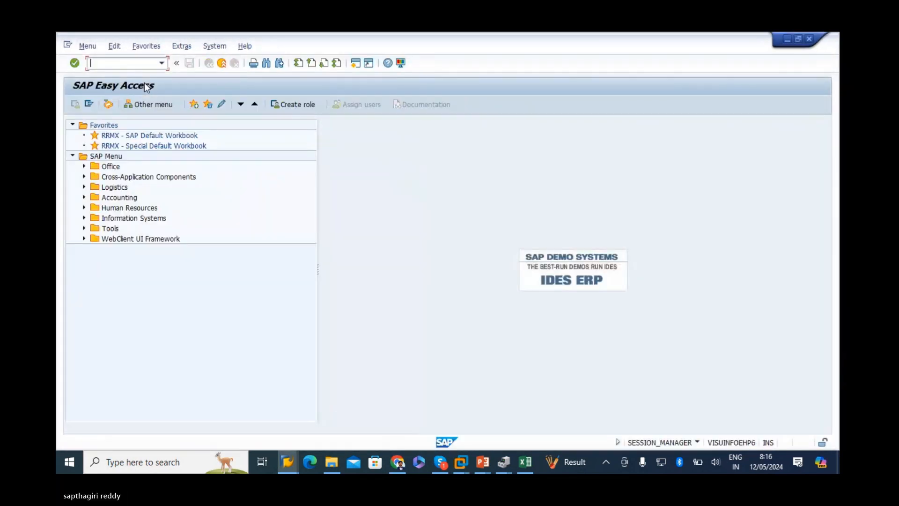
{"action": "type", "text": "IR"}
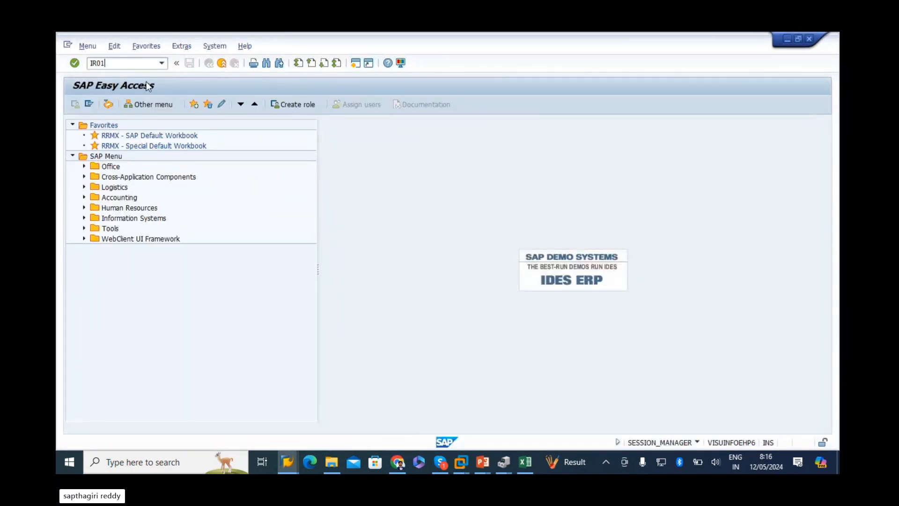
{"action": "type", "text": "01"}
{"action": "key", "text": "Return"}
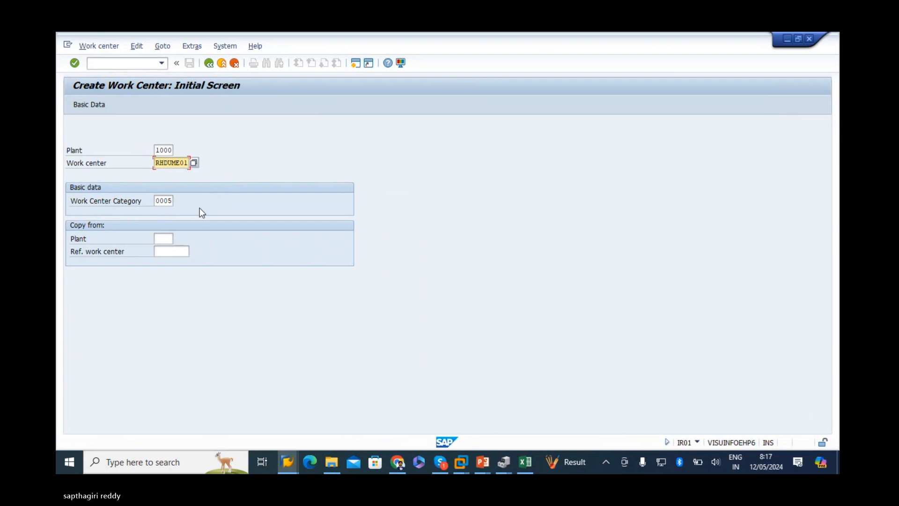
{"action": "key", "text": "BackSpace"}
{"action": "type", "text": "2"}
{"action": "key", "text": "Return"}
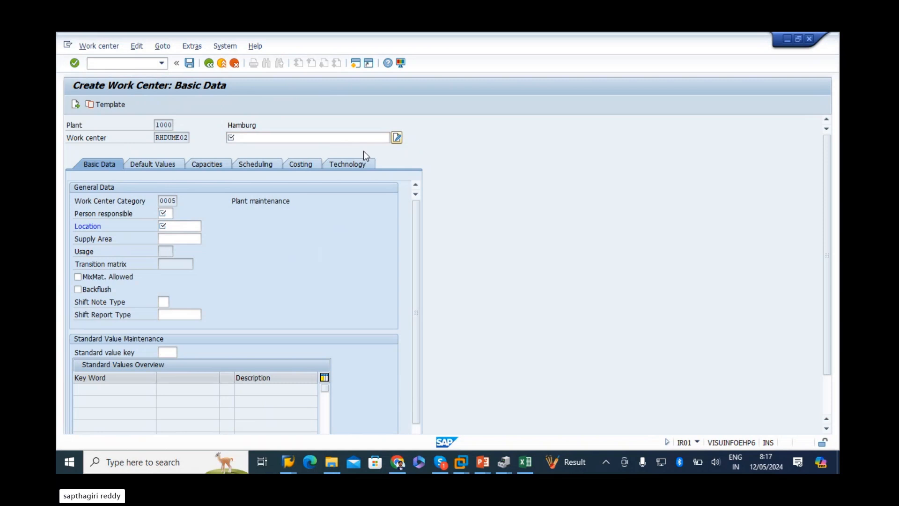
{"action": "key", "text": "ctrl+v"}
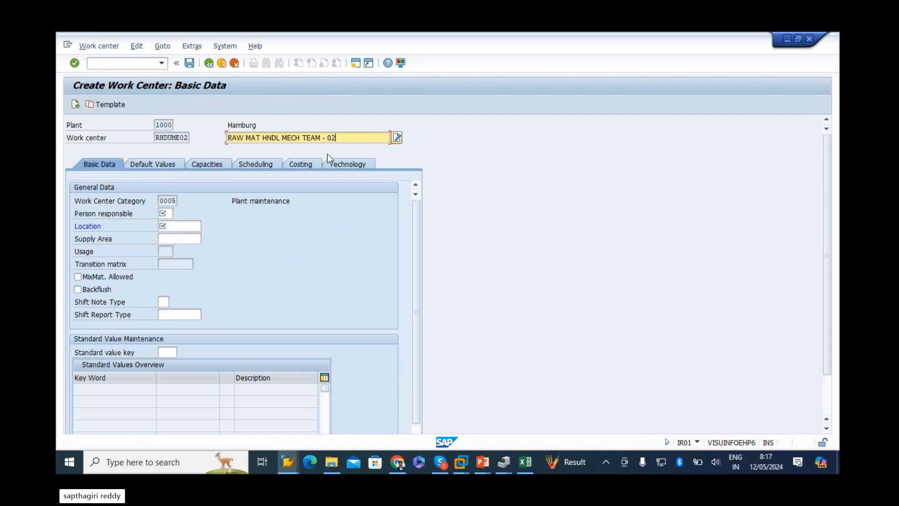
Set the work center's Location to RMHS-TS and Person responsible to 41, and save it
{"action": "left_click", "coordinate": [159, 251]}
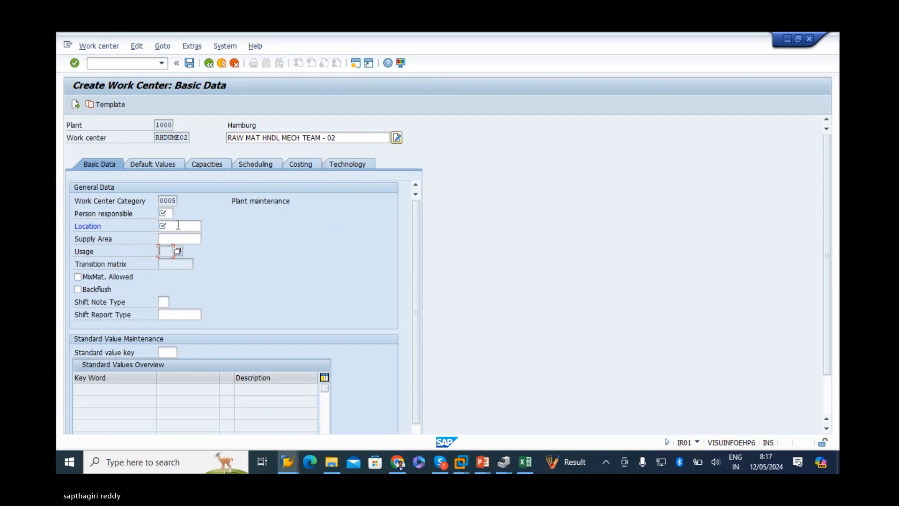
{"action": "left_click", "coordinate": [168, 213]}
{"action": "left_click", "coordinate": [165, 226]}
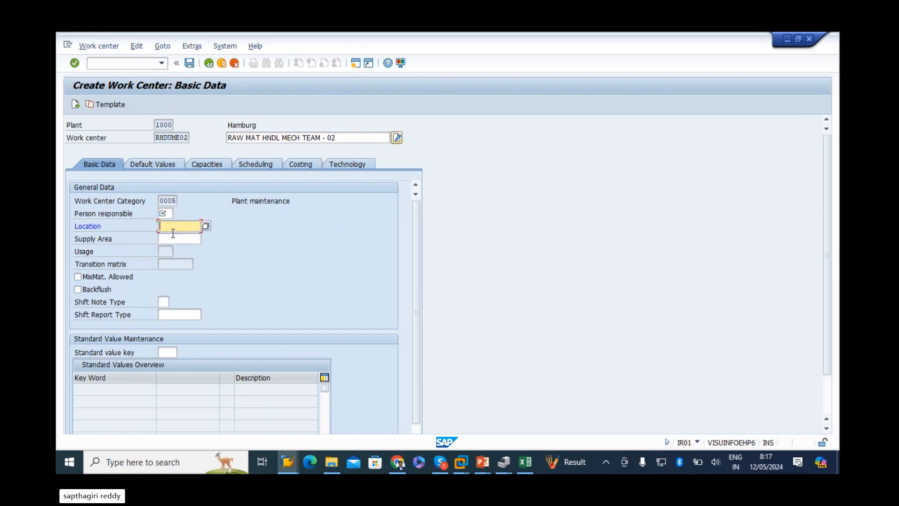
{"action": "type", "text": "RM"}
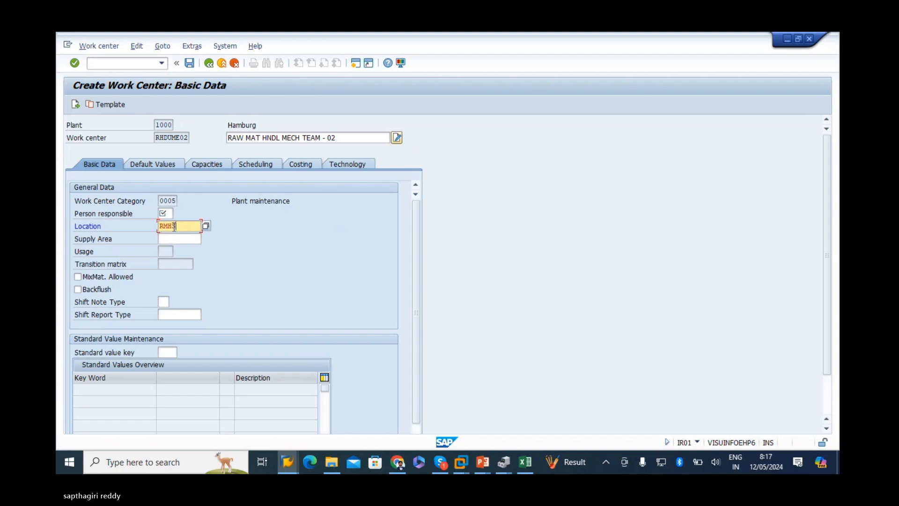
{"action": "type", "text": "HS-TS"}
{"action": "left_click", "coordinate": [168, 215]}
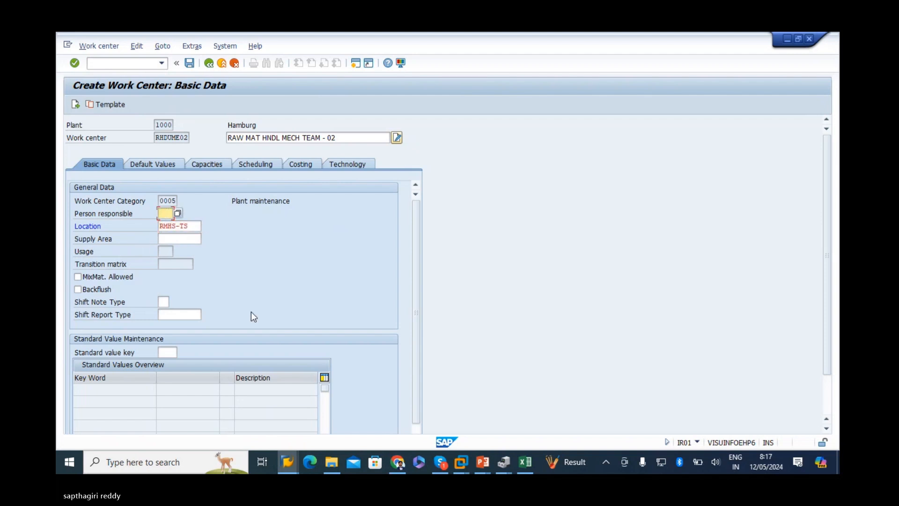
{"action": "key", "text": "F10"}
{"action": "key", "text": "Escape"}
{"action": "key", "text": "Escape"}
{"action": "type", "text": "41"}
{"action": "key", "text": "Return"}
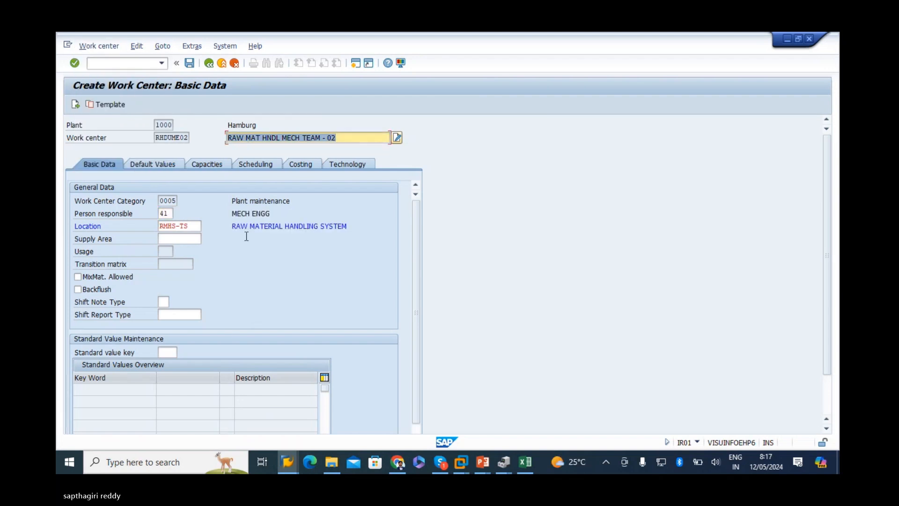
{"action": "left_click", "coordinate": [189, 63]}
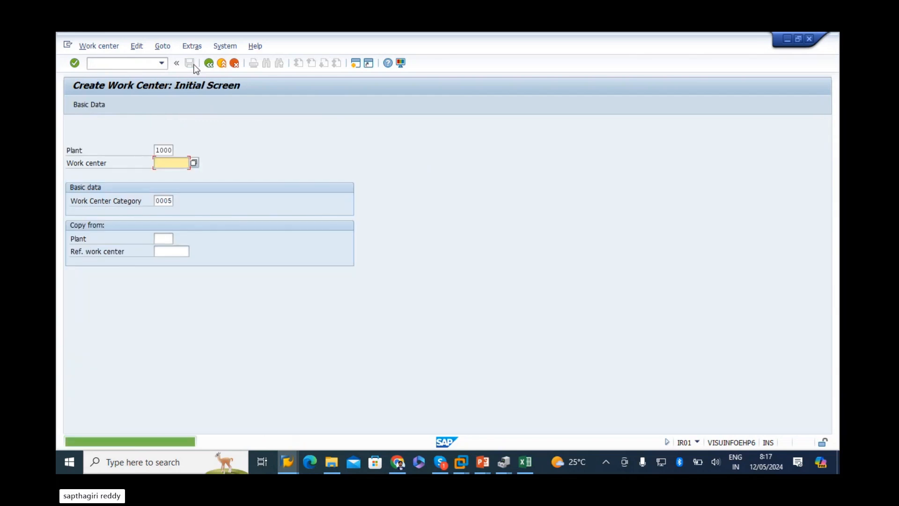
Make Usage a required field in the Basic data field selection and save it in customizing request DEFINE MASTER DATA - G20
{"action": "key", "text": "alt+Tab"}
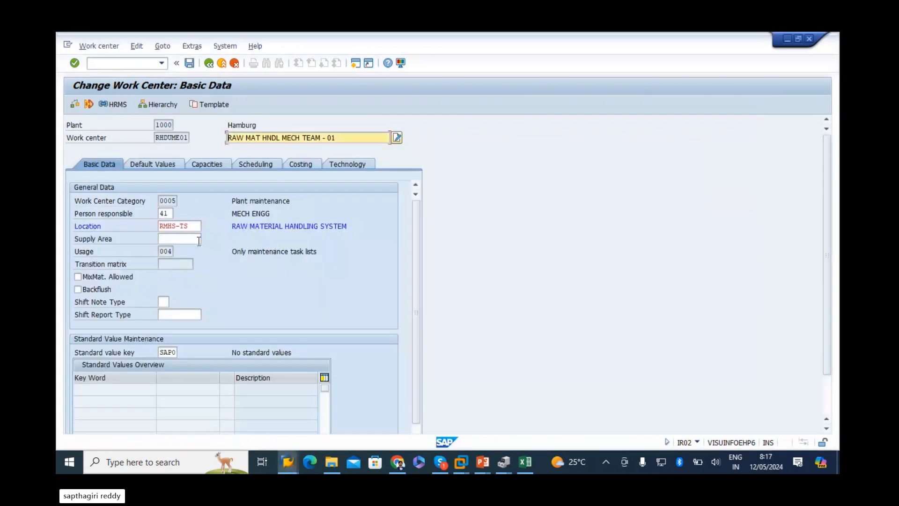
{"action": "left_click", "coordinate": [284, 464]}
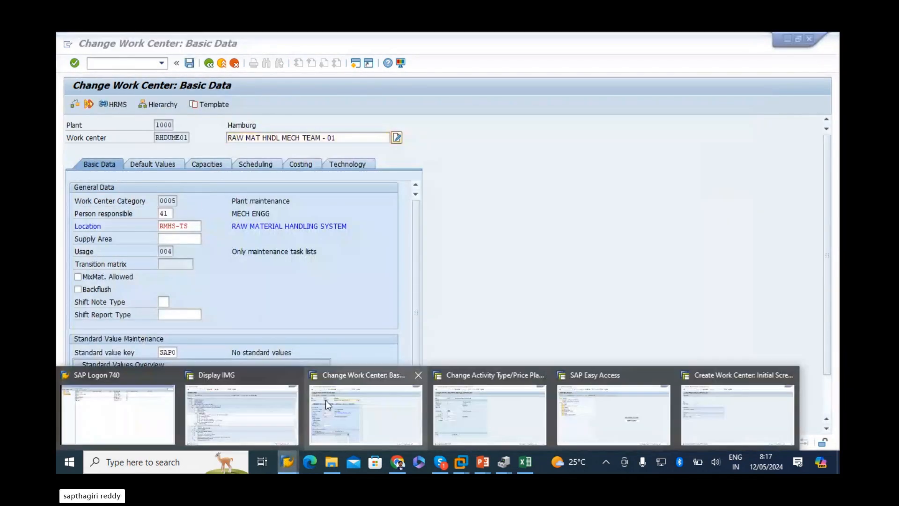
{"action": "left_click", "coordinate": [251, 403]}
{"action": "left_click", "coordinate": [153, 246]}
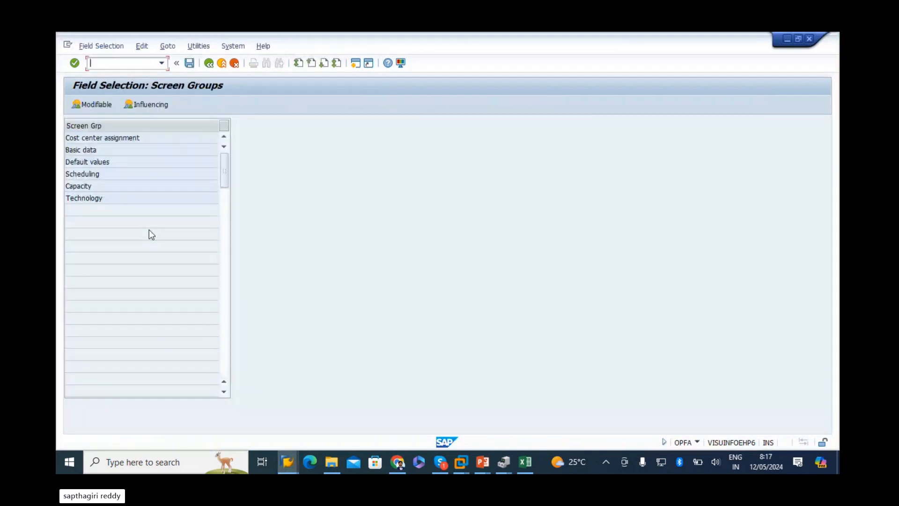
{"action": "double_click", "coordinate": [74, 149]}
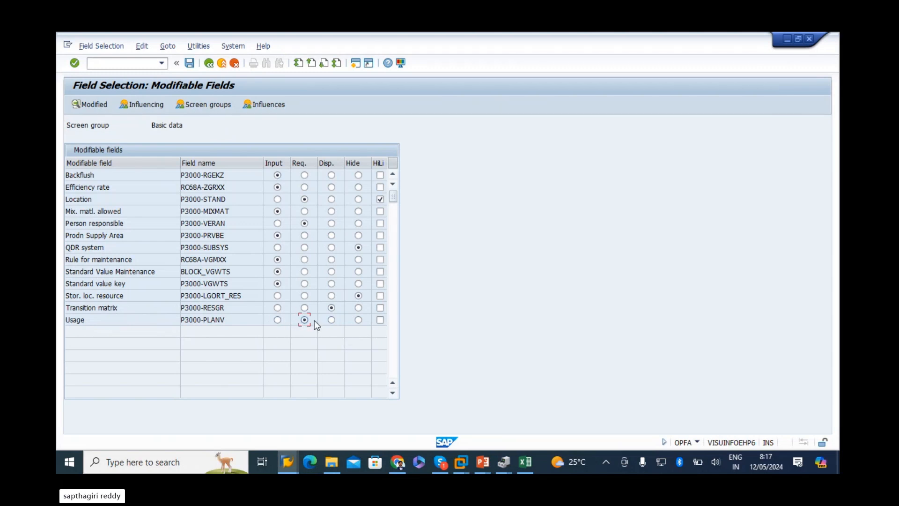
{"action": "left_click", "coordinate": [190, 63]}
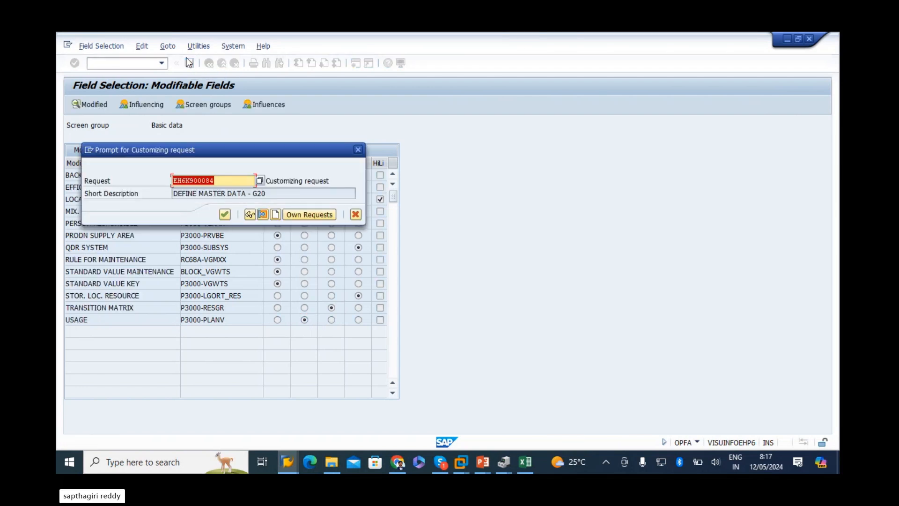
{"action": "left_click", "coordinate": [225, 214]}
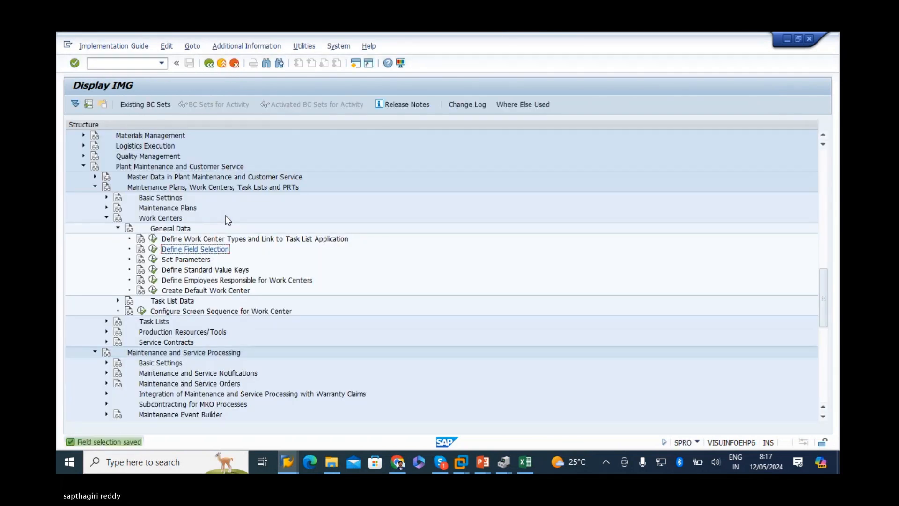
Open Create Default Work Center in the IMG and review the Basic Data defaults for plant 1000, work center category 0005
{"action": "left_click", "coordinate": [183, 260]}
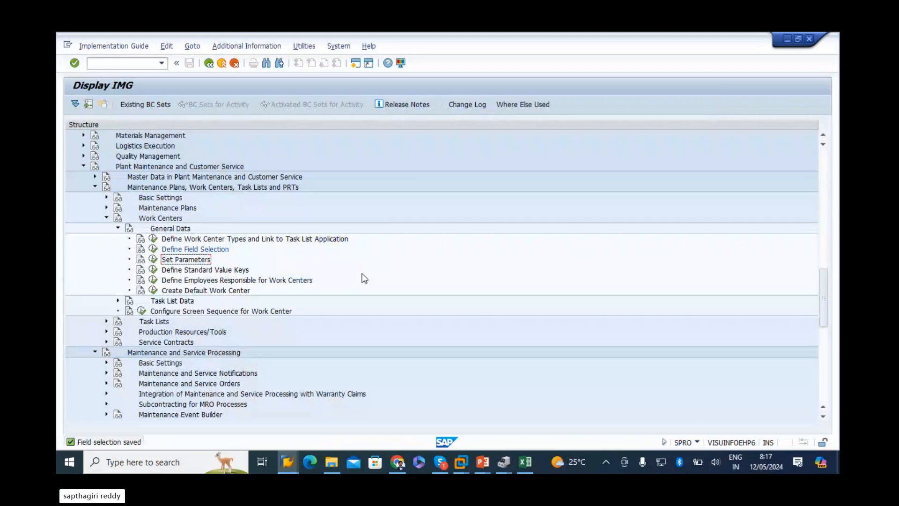
{"action": "scroll", "coordinate": [391, 278], "scroll_direction": "down", "scroll_amount": 1}
{"action": "left_click", "coordinate": [240, 260]}
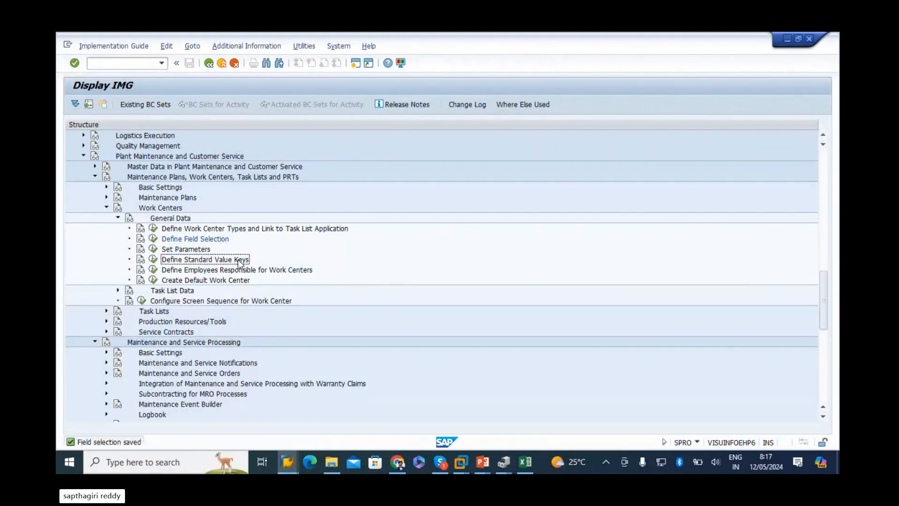
{"action": "left_click", "coordinate": [237, 271]}
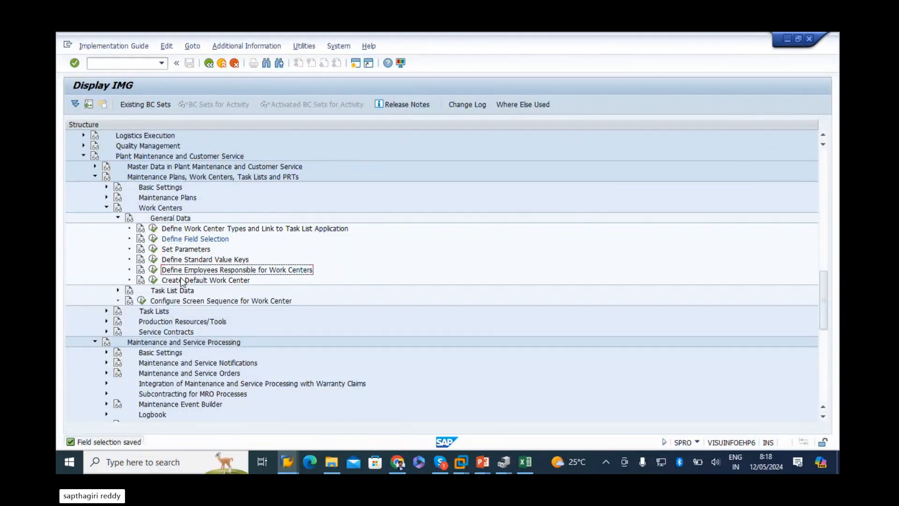
{"action": "left_click", "coordinate": [152, 280]}
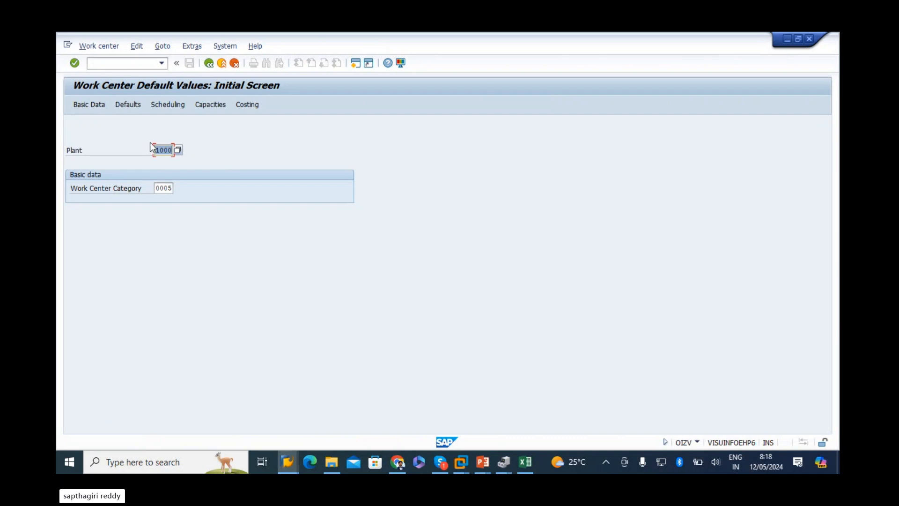
{"action": "left_click", "coordinate": [157, 189]}
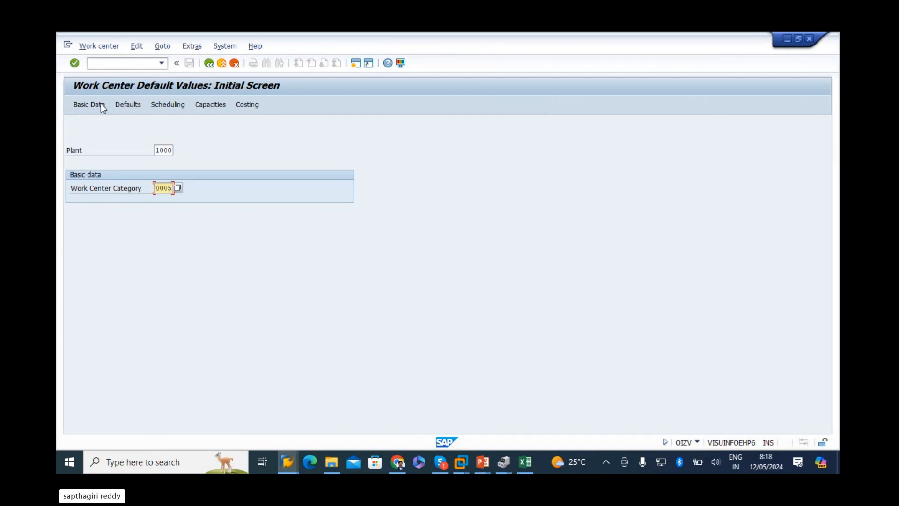
{"action": "left_click", "coordinate": [88, 105]}
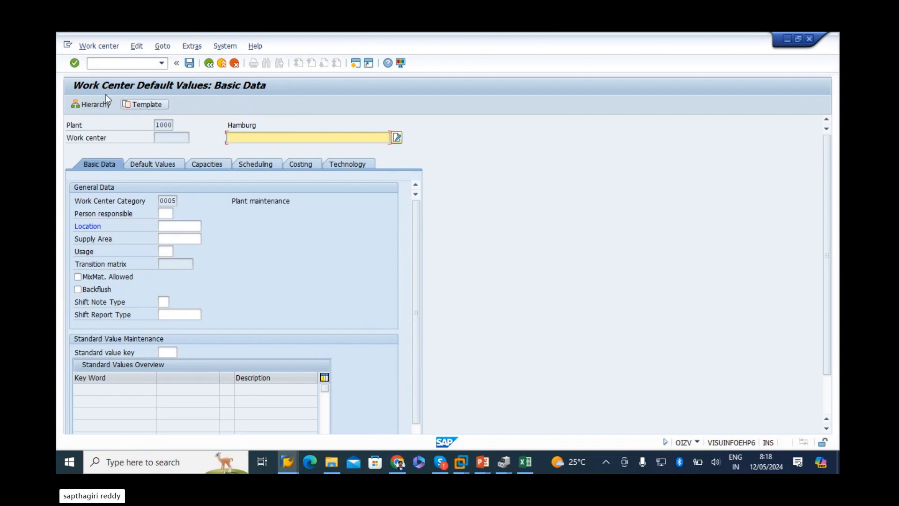
{"action": "left_click", "coordinate": [208, 63]}
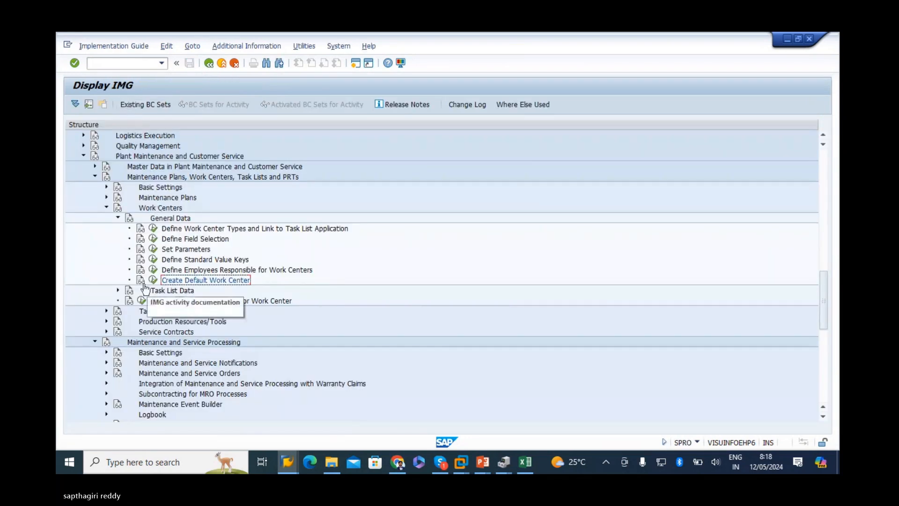
Review the Default Values and Scheduling screens of the default work center and return to the IMG structure
{"action": "left_click", "coordinate": [153, 279]}
{"action": "left_click", "coordinate": [132, 105]}
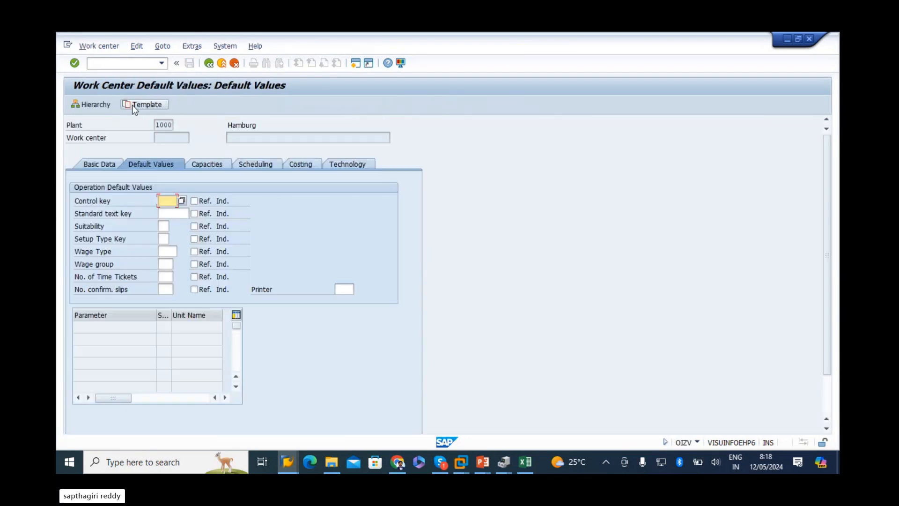
{"action": "left_click", "coordinate": [209, 64]}
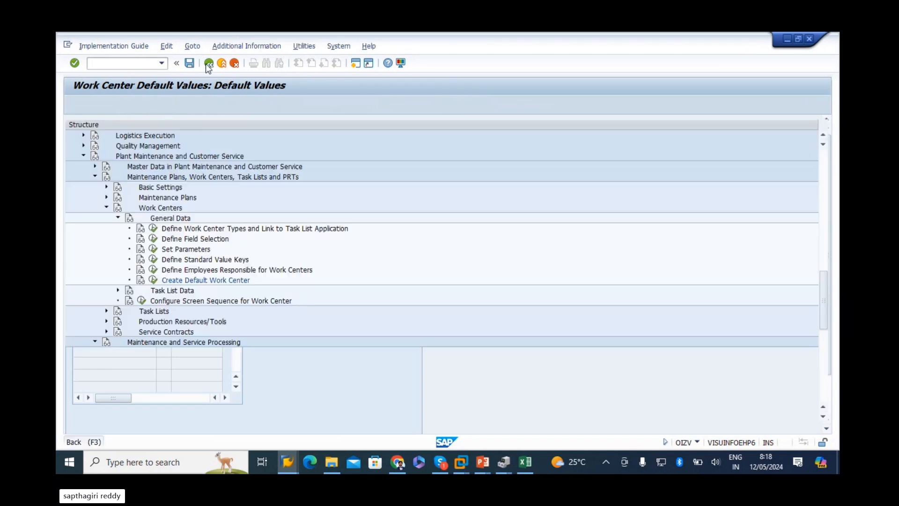
{"action": "left_click", "coordinate": [153, 280]}
{"action": "left_click", "coordinate": [168, 103]}
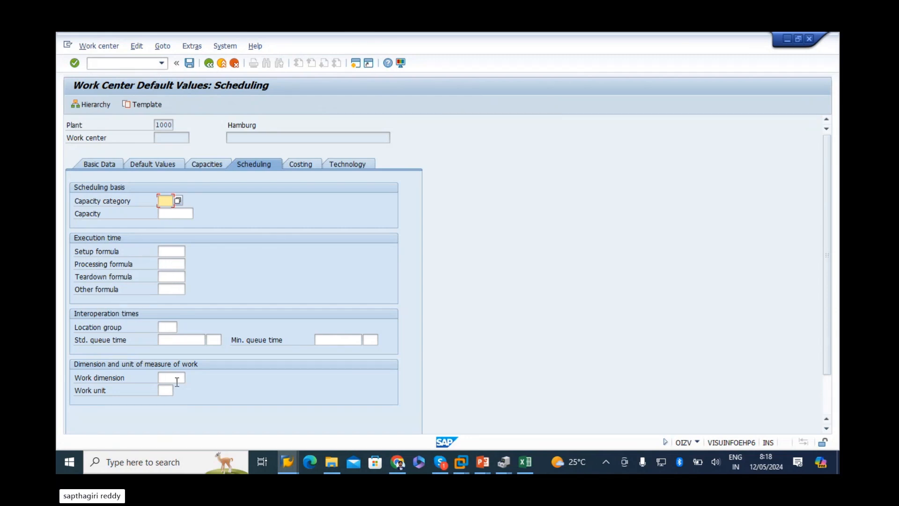
{"action": "key", "text": "F3"}
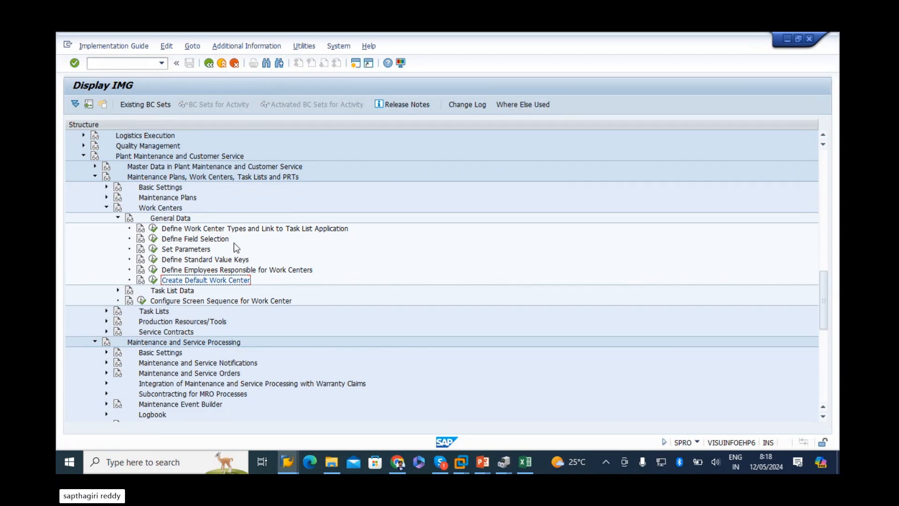
Expand the General Data activities for Work Center under Production, Basic Data in the IMG structure
{"action": "scroll", "coordinate": [189, 276], "scroll_direction": "down", "scroll_amount": 5}
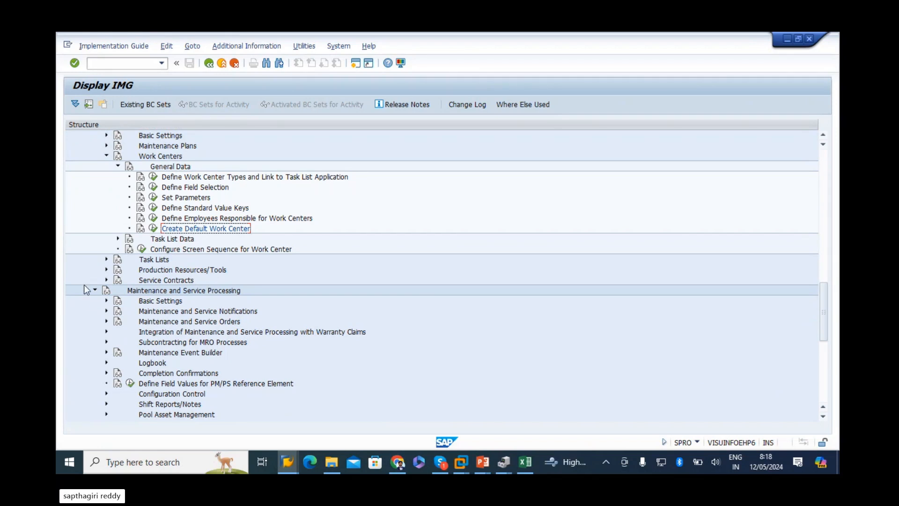
{"action": "scroll", "coordinate": [253, 303], "scroll_direction": "down", "scroll_amount": 3}
{"action": "scroll", "coordinate": [253, 309], "scroll_direction": "down", "scroll_amount": 2}
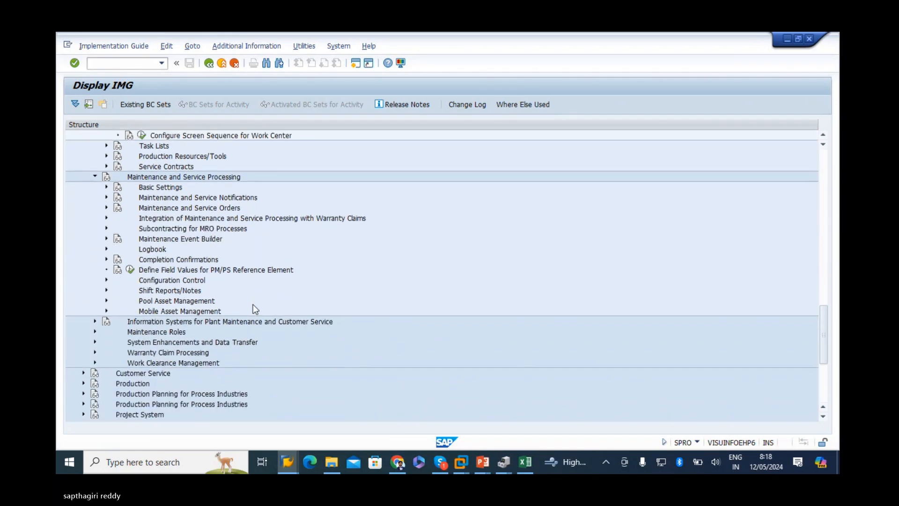
{"action": "left_click", "coordinate": [113, 343]}
{"action": "left_click", "coordinate": [82, 342]}
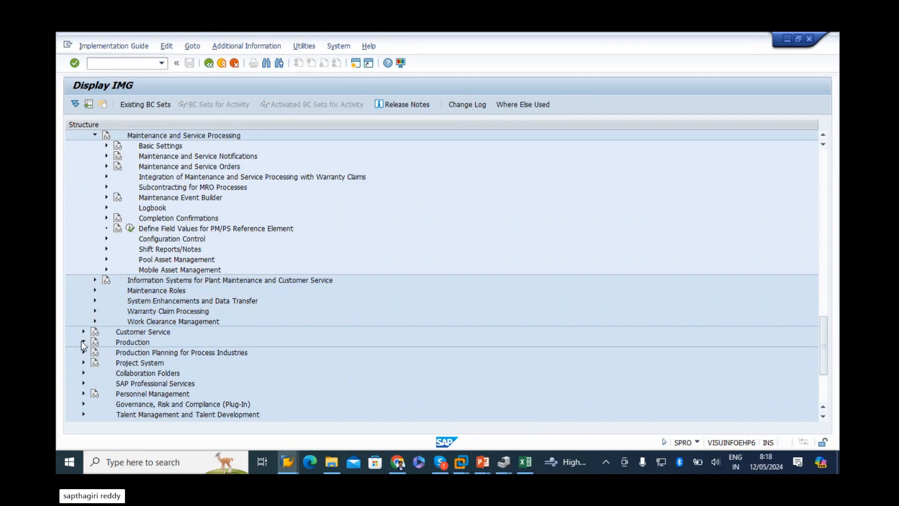
{"action": "scroll", "coordinate": [204, 294], "scroll_direction": "down", "scroll_amount": 3}
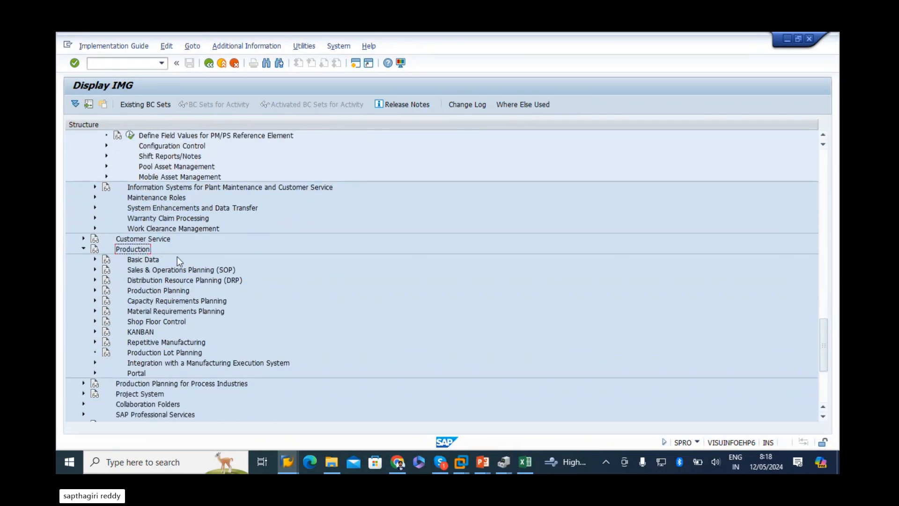
{"action": "left_click", "coordinate": [94, 259]}
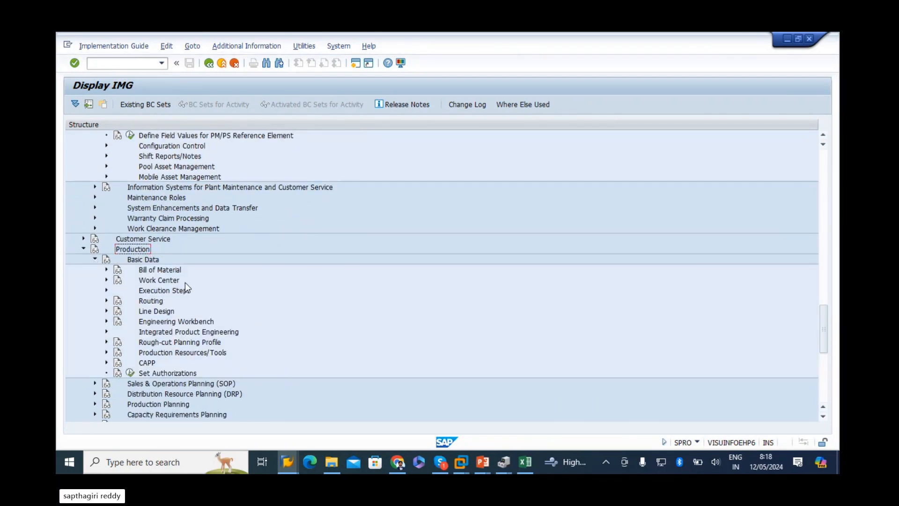
{"action": "left_click", "coordinate": [173, 280]}
{"action": "left_click", "coordinate": [106, 279]}
{"action": "scroll", "coordinate": [330, 281], "scroll_direction": "down", "scroll_amount": 2}
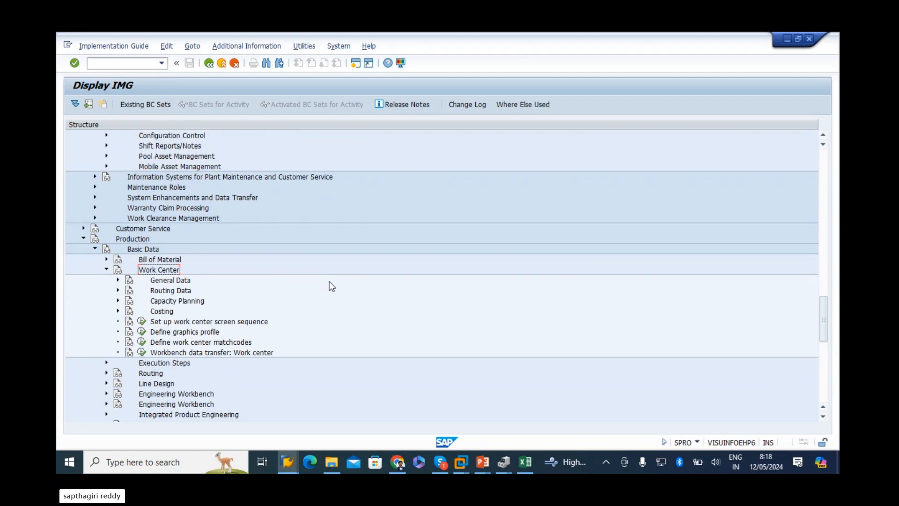
{"action": "left_click", "coordinate": [170, 249]}
{"action": "left_click", "coordinate": [118, 249]}
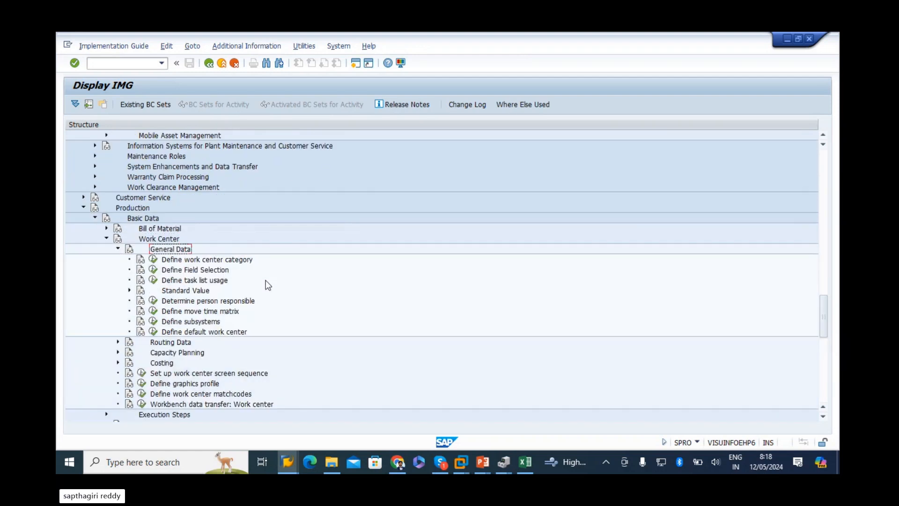
Open Define work center category and review the field selection and screen sequence of the Plant maintenance category 0005
{"action": "left_click", "coordinate": [211, 260]}
{"action": "left_click", "coordinate": [153, 260]}
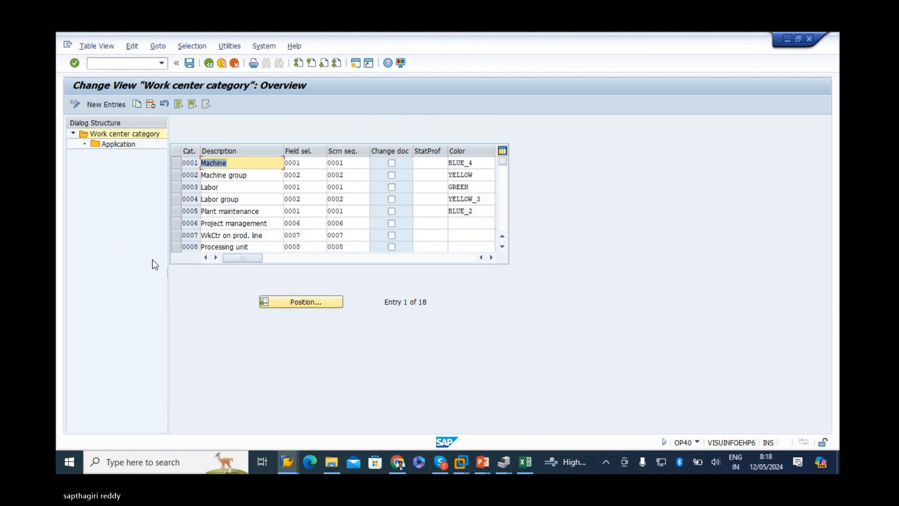
{"action": "left_click_drag", "start_coordinate": [200, 148], "coordinate": [204, 148]}
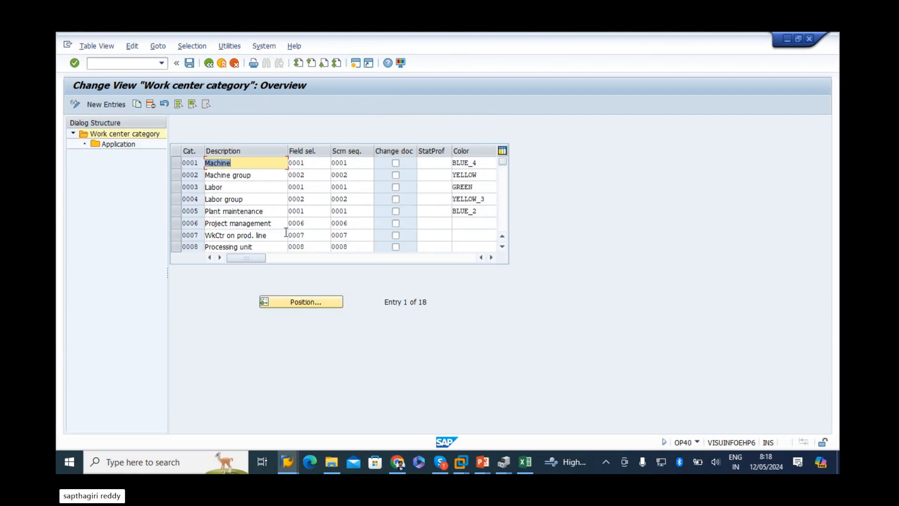
{"action": "left_click", "coordinate": [196, 210]}
{"action": "left_click", "coordinate": [257, 208]}
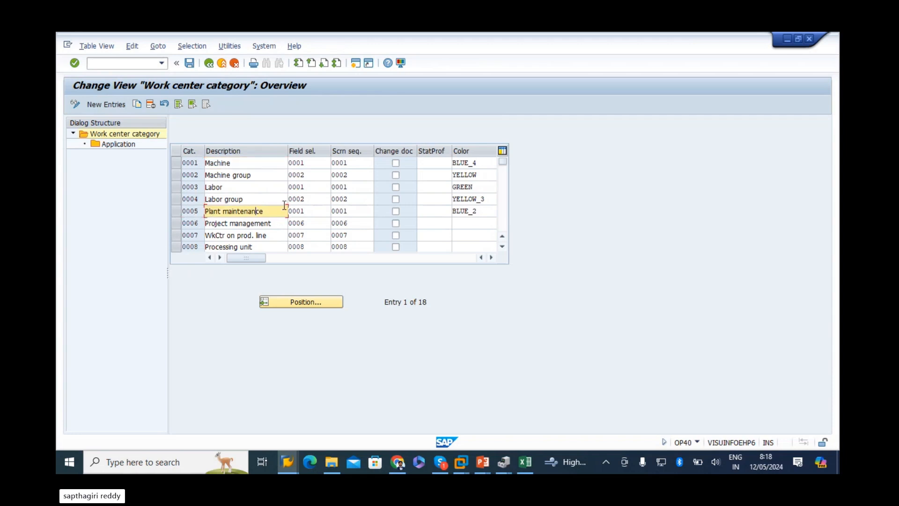
{"action": "left_click", "coordinate": [315, 212]}
{"action": "left_click", "coordinate": [356, 212]}
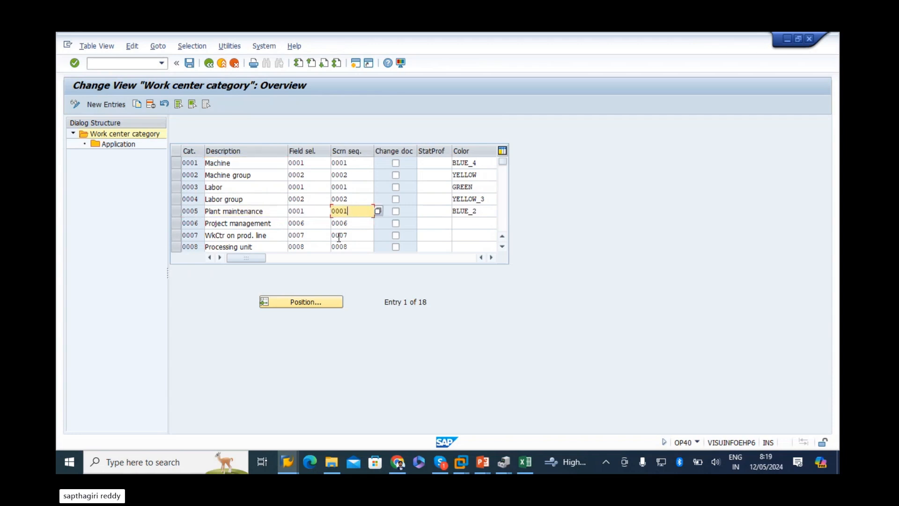
Review the task list applications assigned to work center category 0005 and return to the IMG structure
{"action": "left_click", "coordinate": [175, 212]}
{"action": "double_click", "coordinate": [117, 147]}
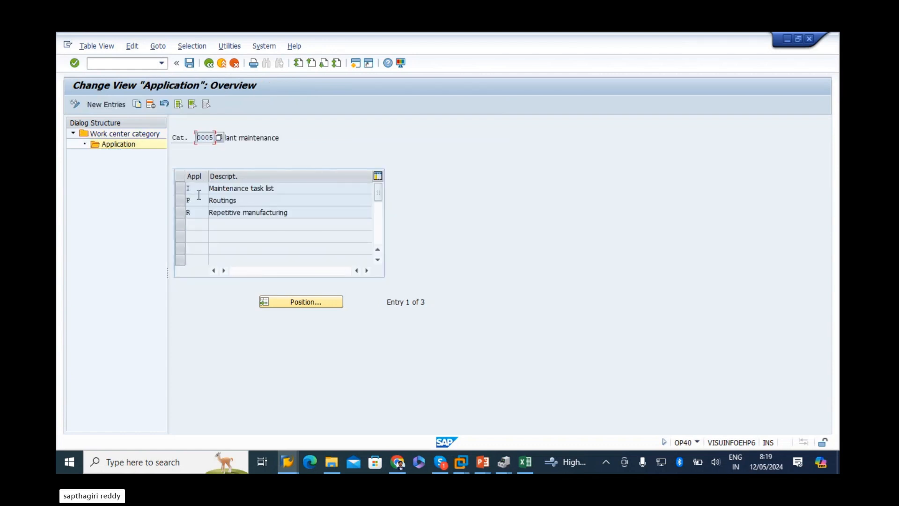
{"action": "left_click_drag", "start_coordinate": [283, 190], "coordinate": [197, 226]}
{"action": "key", "text": "Down"}
{"action": "key", "text": "Down"}
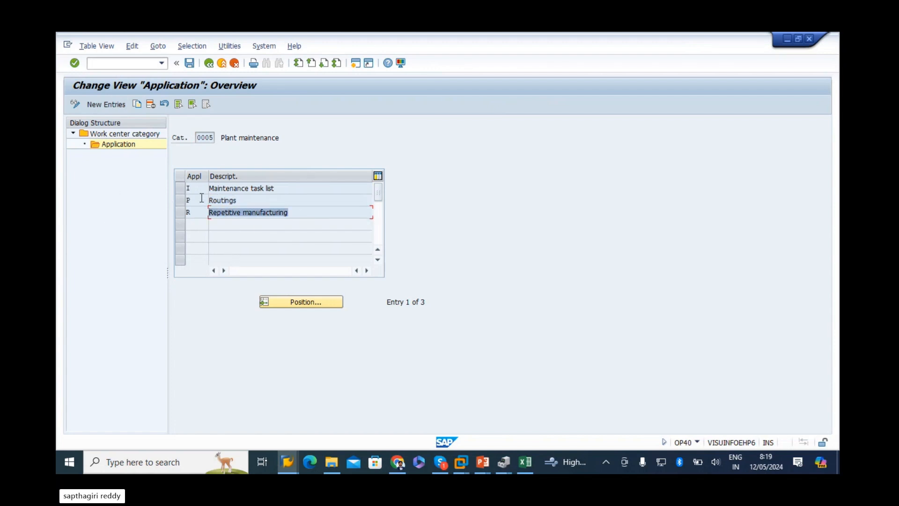
{"action": "key", "text": "Up"}
{"action": "key", "text": "Up"}
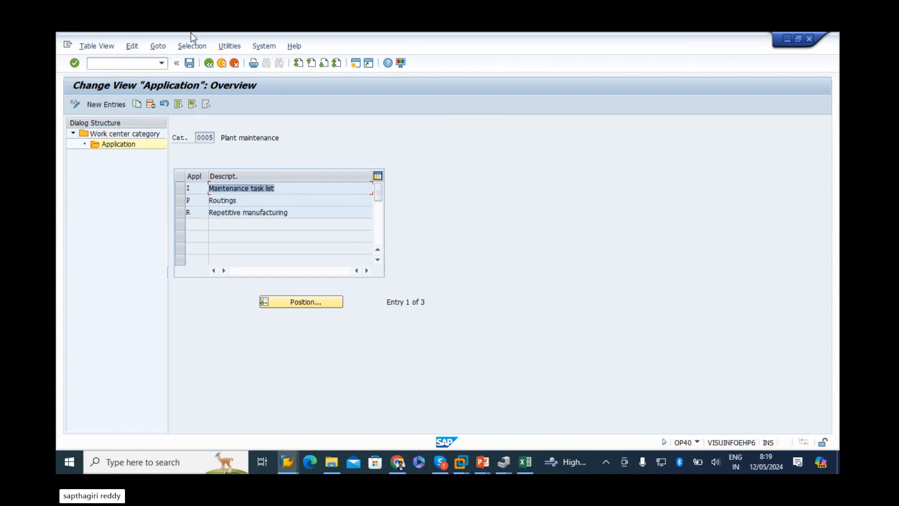
{"action": "left_click", "coordinate": [209, 64]}
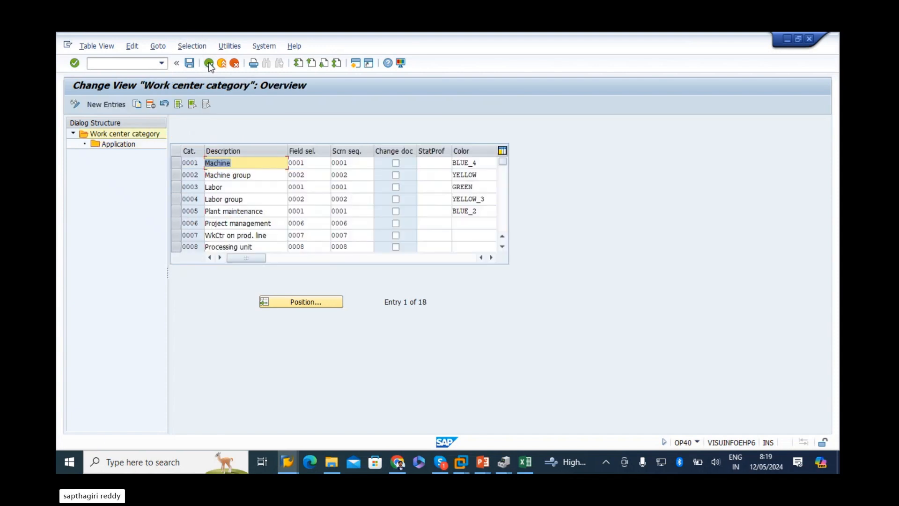
{"action": "left_click", "coordinate": [208, 63]}
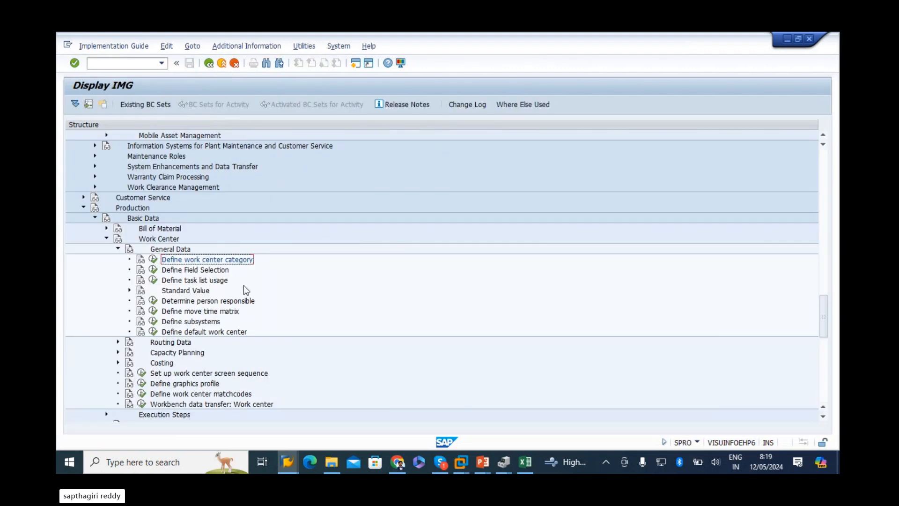
Open Define parameters under Standard Value, look through the parameter list and return to the IMG structure
{"action": "scroll", "coordinate": [230, 306], "scroll_direction": "down", "scroll_amount": 1}
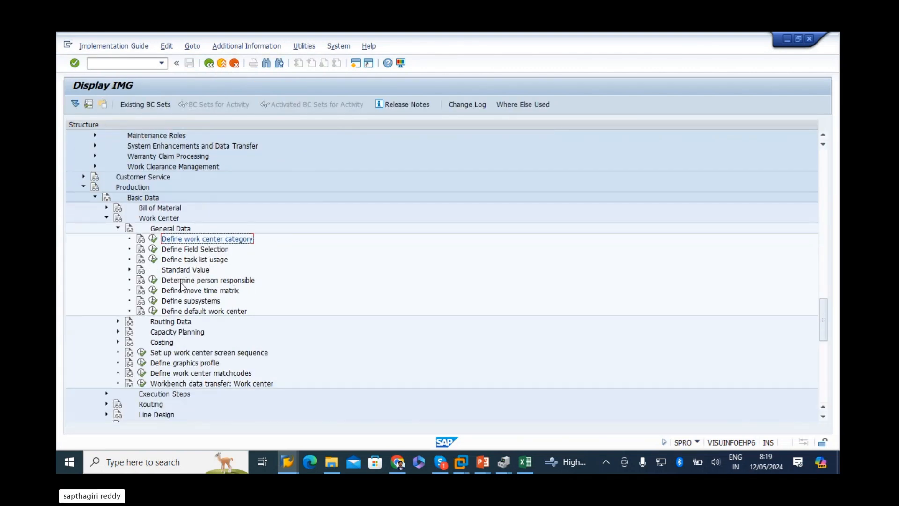
{"action": "left_click", "coordinate": [178, 269]}
{"action": "left_click", "coordinate": [130, 270]}
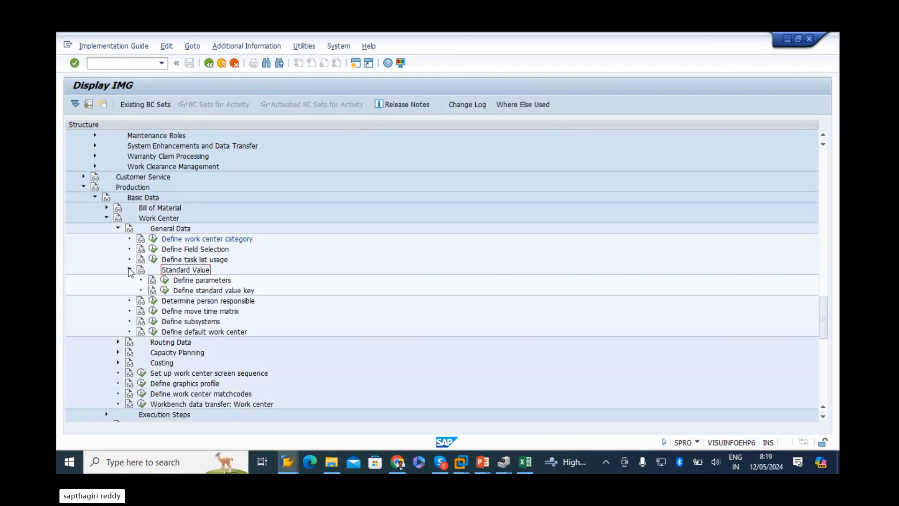
{"action": "left_click", "coordinate": [211, 280]}
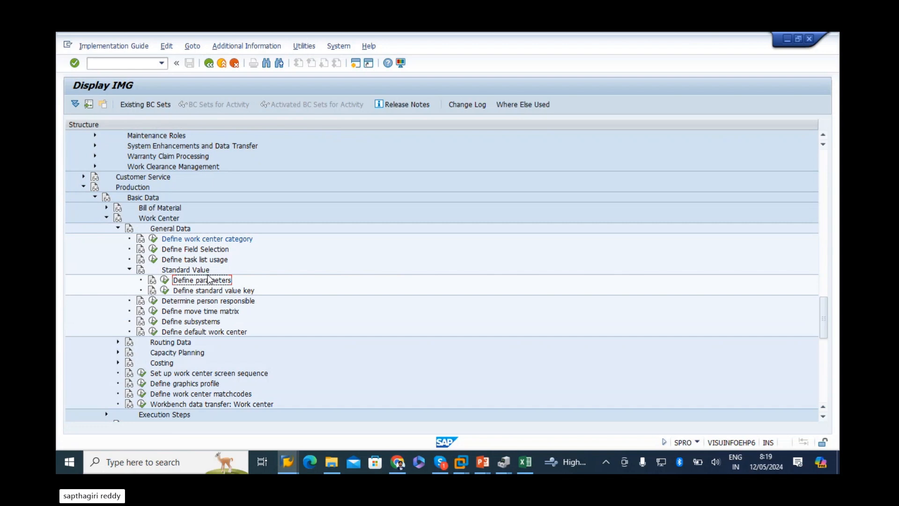
{"action": "left_click", "coordinate": [166, 281]}
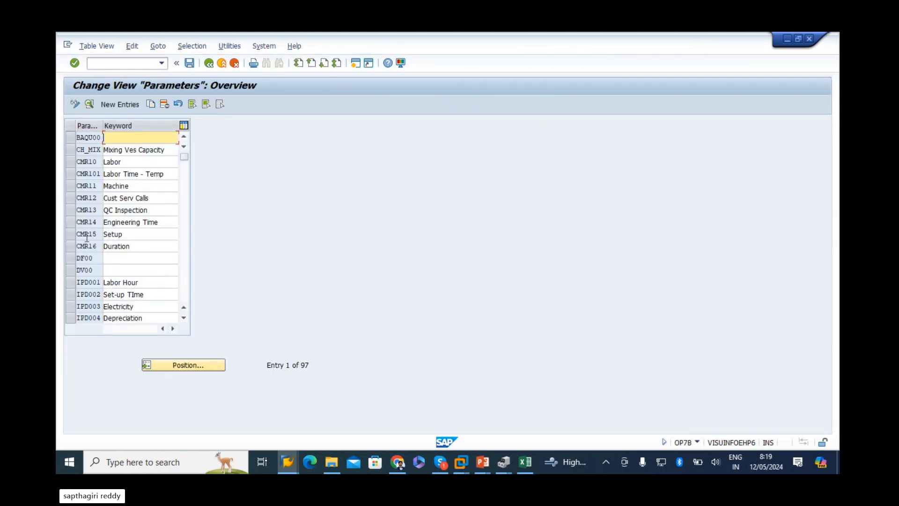
{"action": "scroll", "coordinate": [87, 238], "scroll_direction": "down", "scroll_amount": 13}
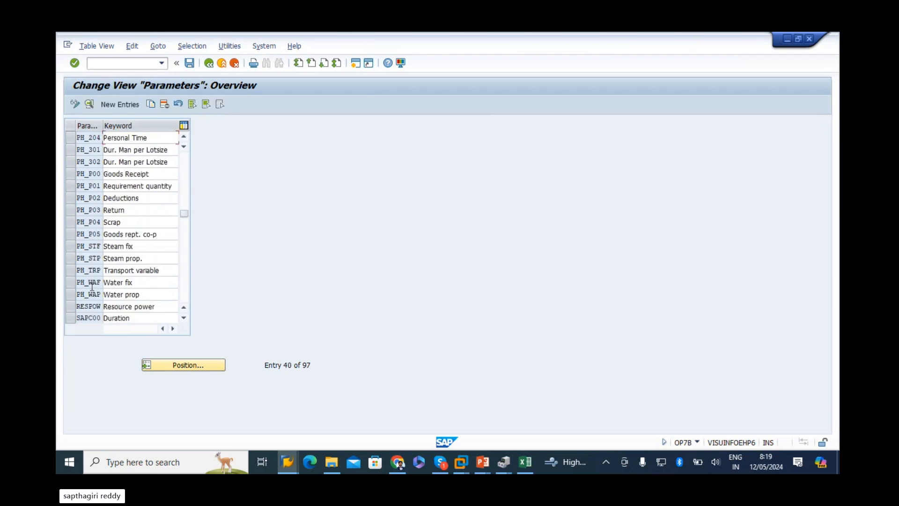
{"action": "scroll", "coordinate": [92, 286], "scroll_direction": "down", "scroll_amount": 6}
{"action": "scroll", "coordinate": [94, 192], "scroll_direction": "up", "scroll_amount": 2}
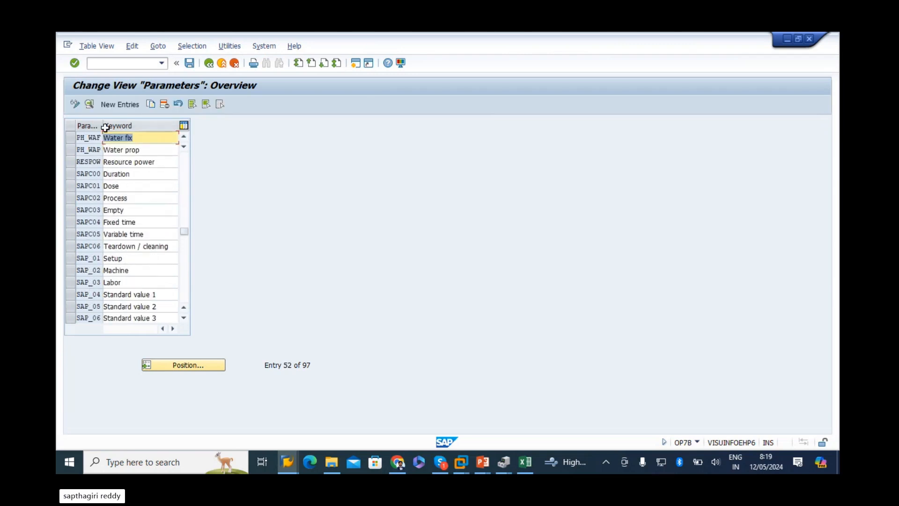
{"action": "scroll", "coordinate": [105, 128], "scroll_direction": "down", "scroll_amount": 4}
{"action": "left_click", "coordinate": [209, 63]}
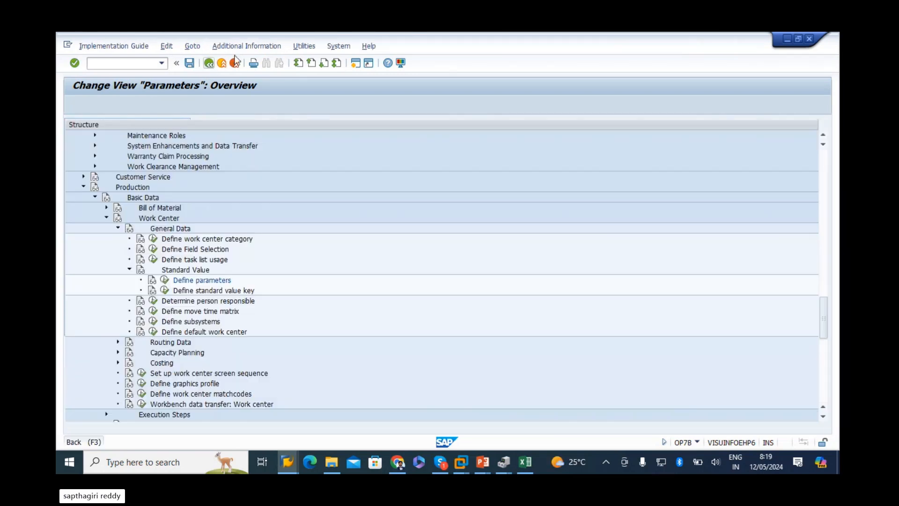
Open Define capacity categories under Capacity Planning, review the Labor category 002 and return to the IMG structure
{"action": "scroll", "coordinate": [333, 325], "scroll_direction": "down", "scroll_amount": 1}
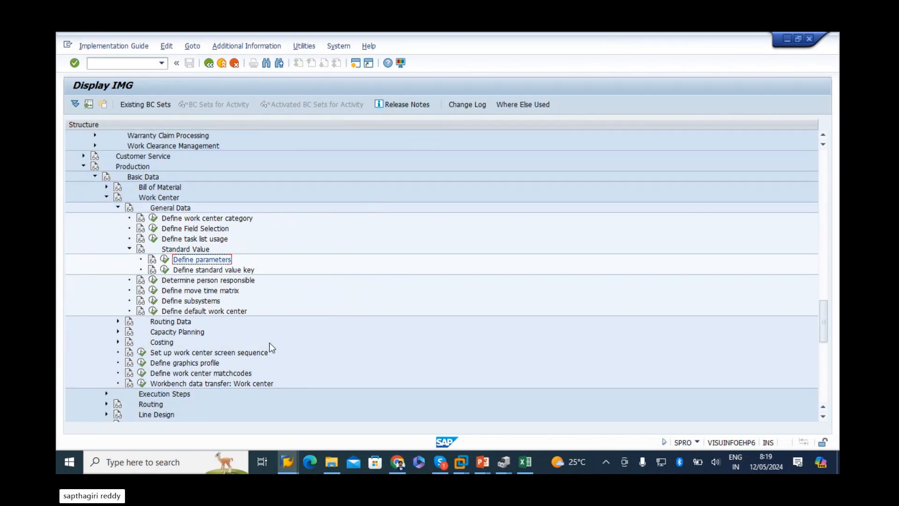
{"action": "left_click", "coordinate": [175, 332]}
{"action": "left_click", "coordinate": [118, 331]}
{"action": "scroll", "coordinate": [279, 338], "scroll_direction": "down", "scroll_amount": 1}
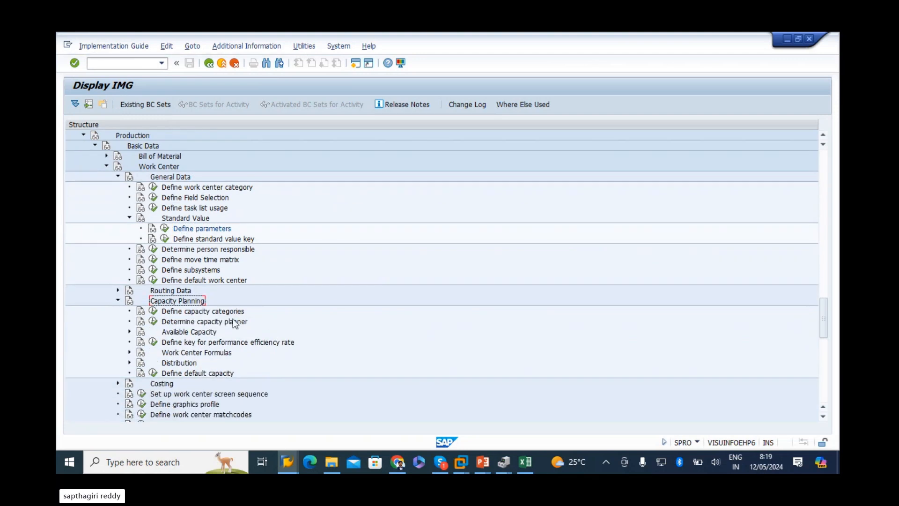
{"action": "left_click", "coordinate": [172, 311]}
{"action": "left_click", "coordinate": [153, 311]}
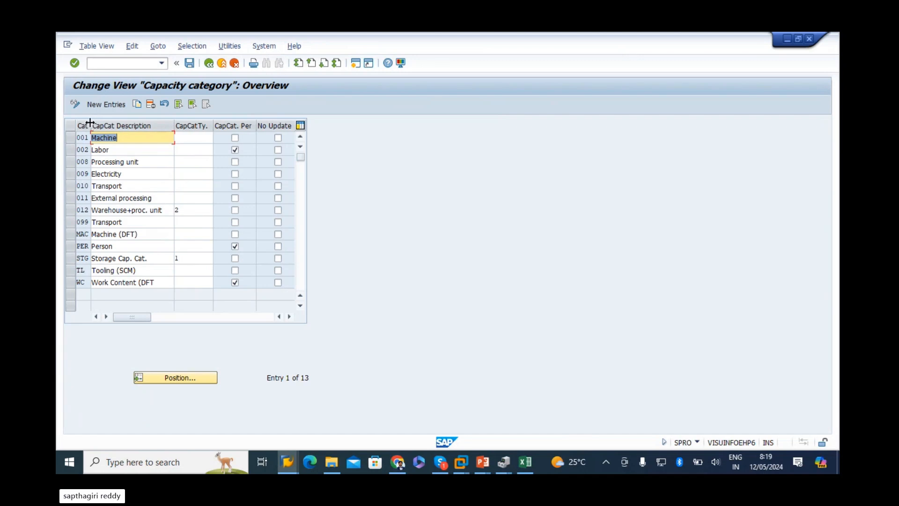
{"action": "left_click_drag", "start_coordinate": [91, 126], "coordinate": [98, 125]}
{"action": "left_click", "coordinate": [86, 149]}
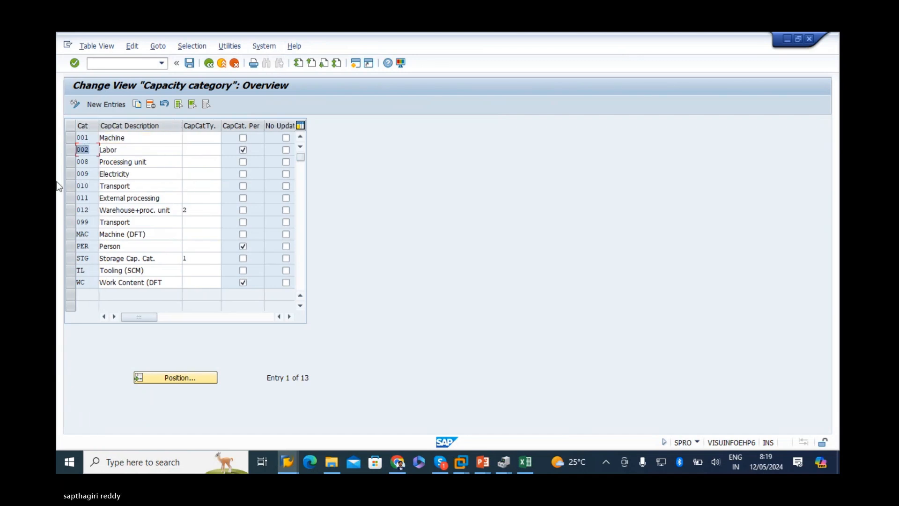
{"action": "left_click", "coordinate": [210, 64]}
{"action": "scroll", "coordinate": [294, 282], "scroll_direction": "down", "scroll_amount": 3}
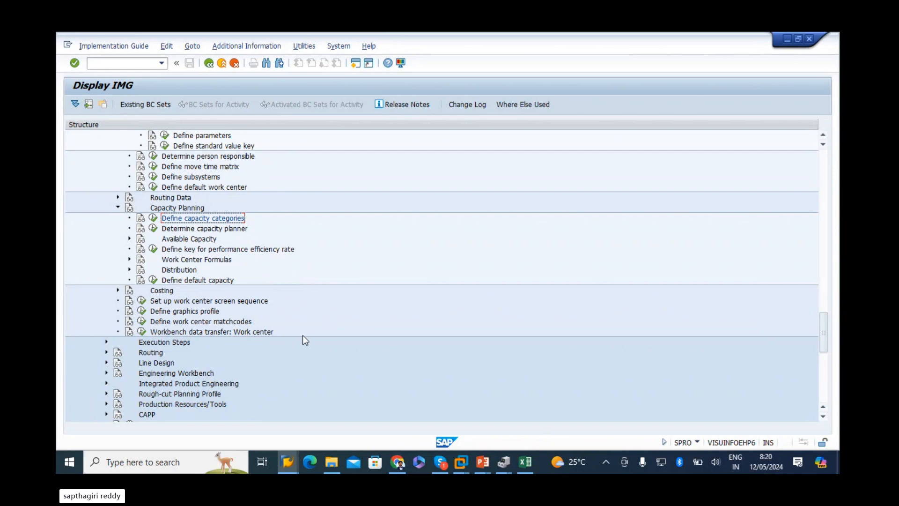
Switch to the session changing work center RHDUME01 and open the capacity header of its capacity category 002
{"action": "mouse_move", "coordinate": [287, 462]}
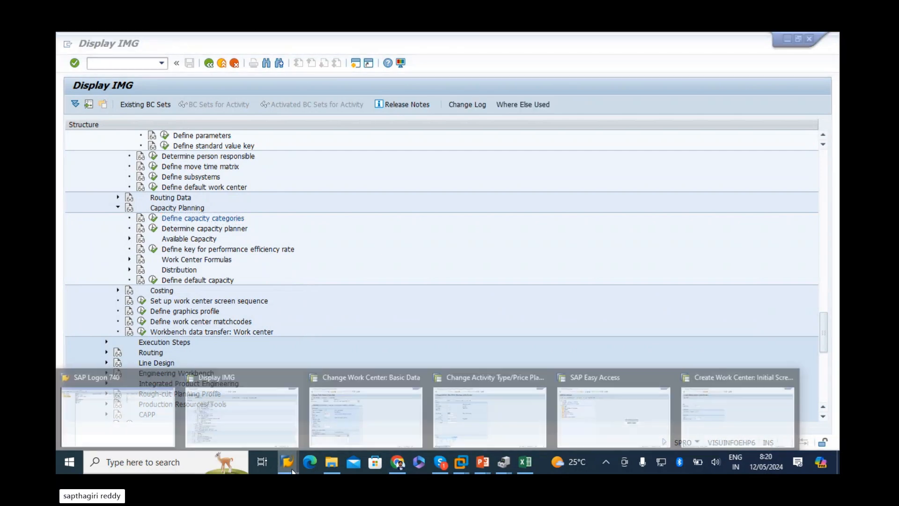
{"action": "left_click", "coordinate": [373, 403]}
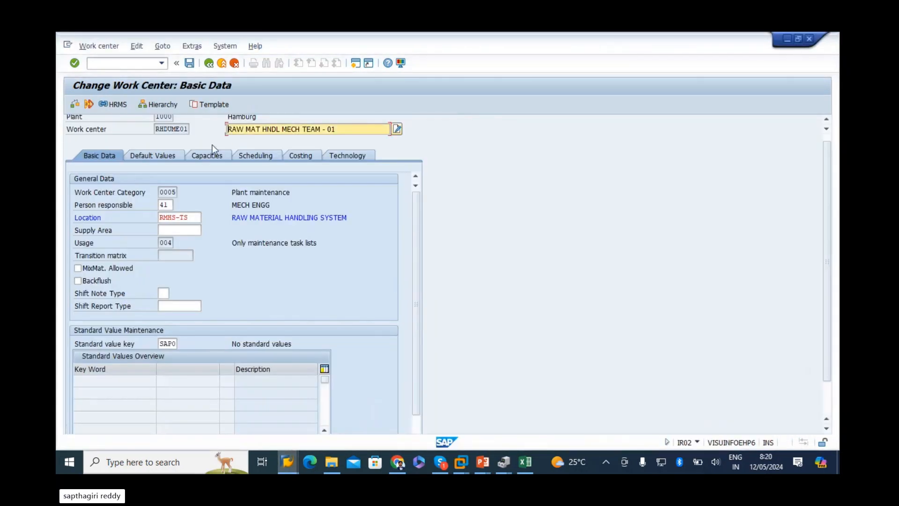
{"action": "left_click", "coordinate": [220, 155]}
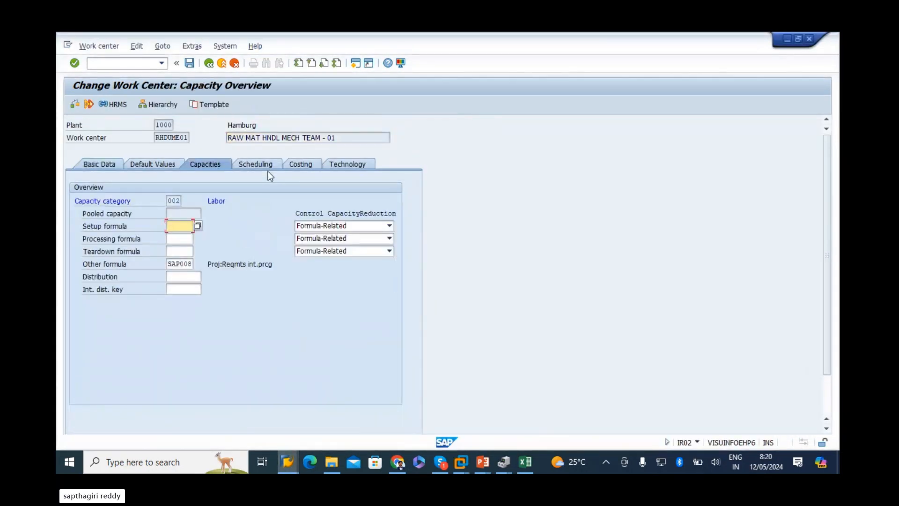
{"action": "left_click", "coordinate": [173, 202]}
{"action": "double_click", "coordinate": [173, 202]}
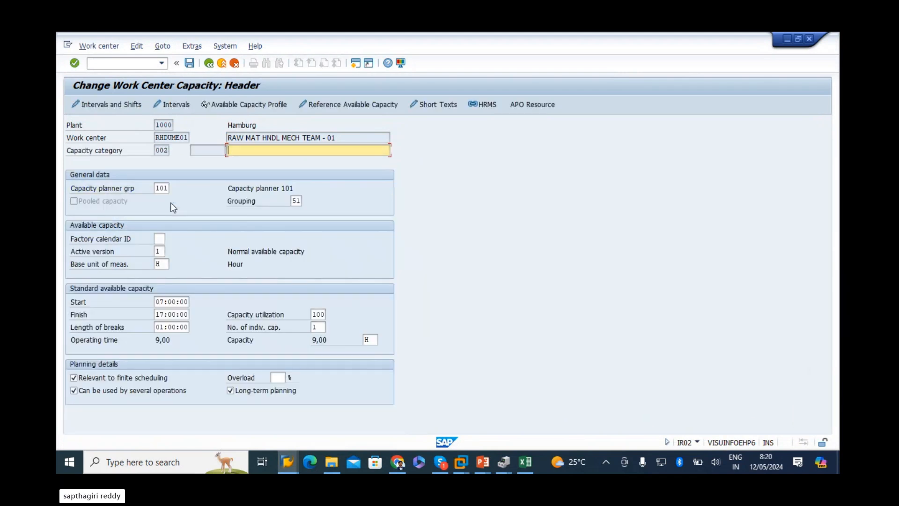
Copy the work center description RAW MAT HNDL MECH TEAM - 01 into the description of capacity category 002
{"action": "left_click_drag", "start_coordinate": [341, 136], "coordinate": [151, 112]}
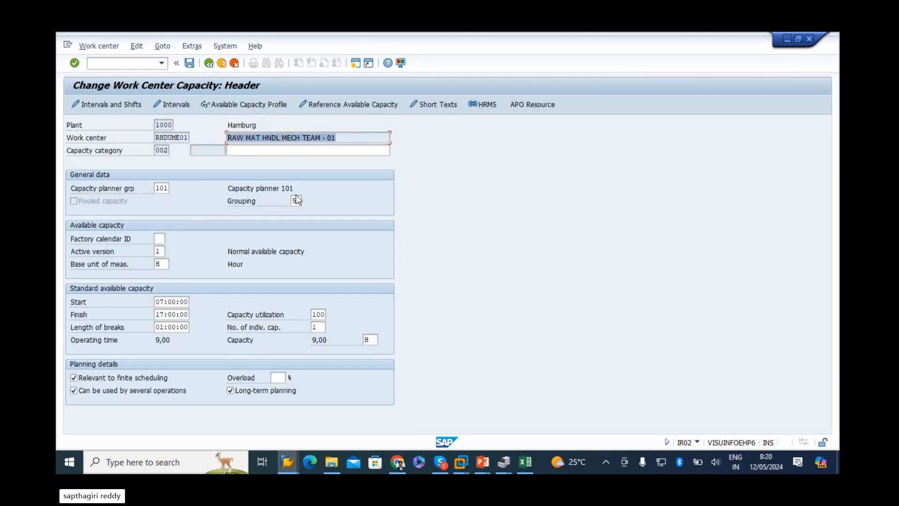
{"action": "key", "text": "ctrl+c"}
{"action": "left_click", "coordinate": [289, 149]}
{"action": "key", "text": "ctrl+v"}
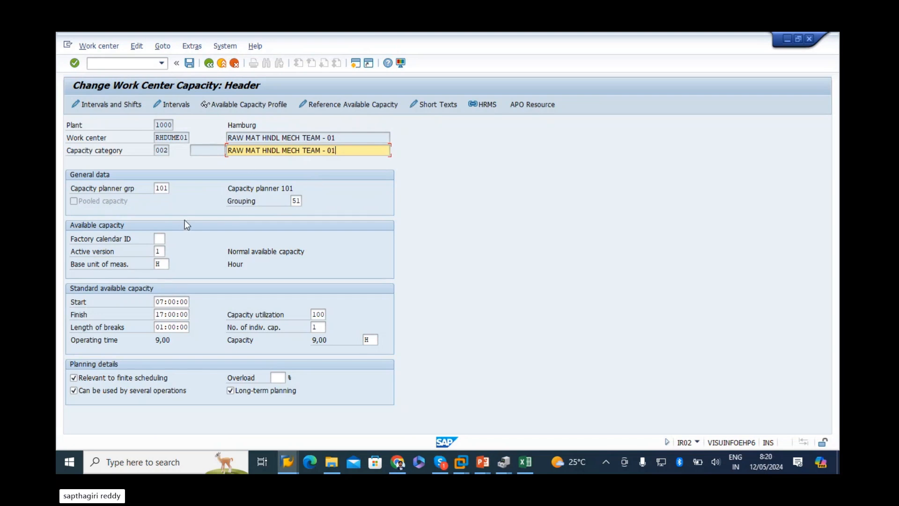
Set the standard available capacity's start to 09:00:00 and its finish to 18:00:00
{"action": "left_click", "coordinate": [158, 302]}
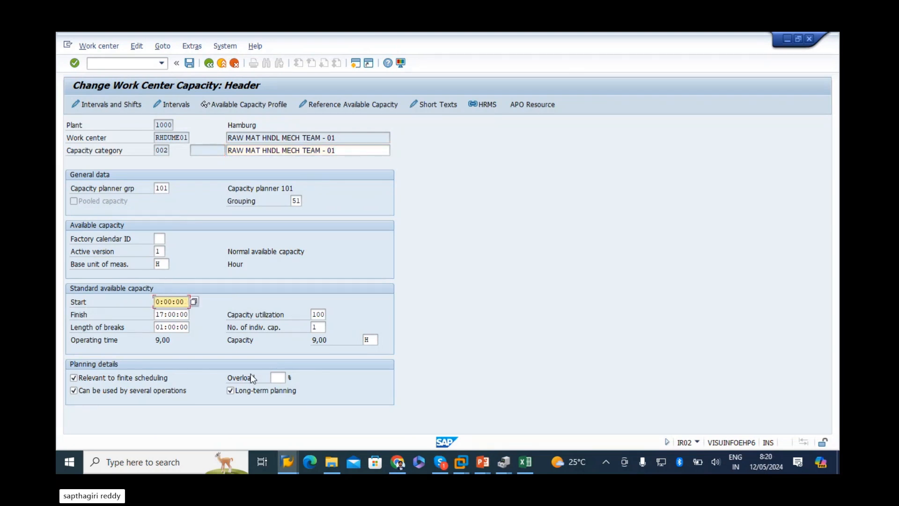
{"action": "left_click", "coordinate": [164, 314]}
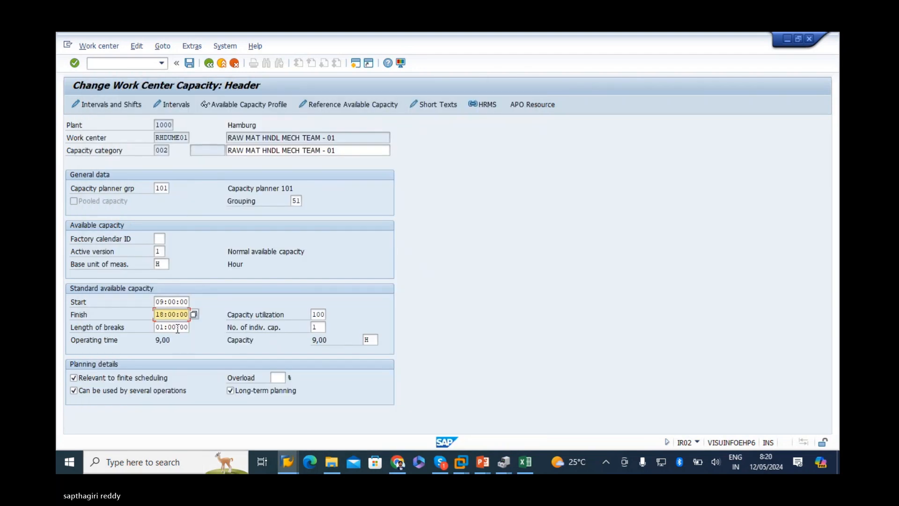
Set the number of individual capacities to 5 and the overload to 10 %
{"action": "left_click", "coordinate": [313, 327]}
{"action": "type", "text": "5"}
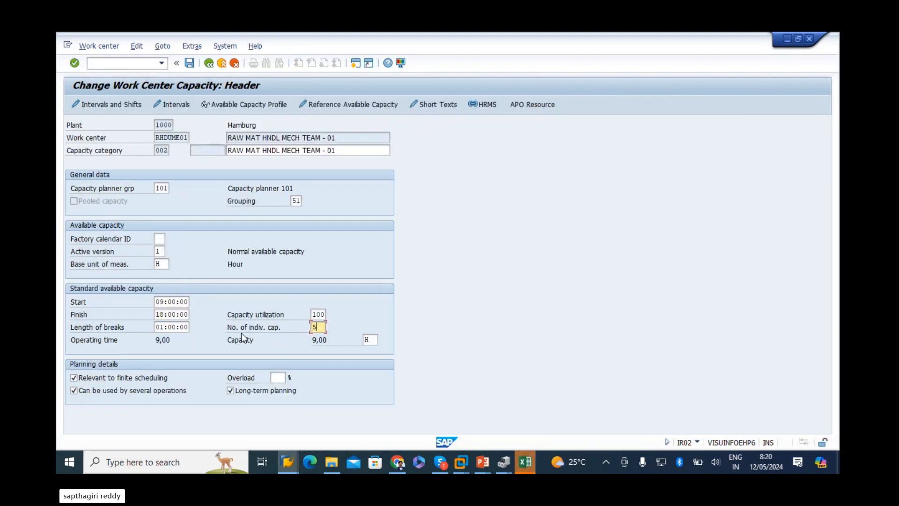
{"action": "key", "text": "Return"}
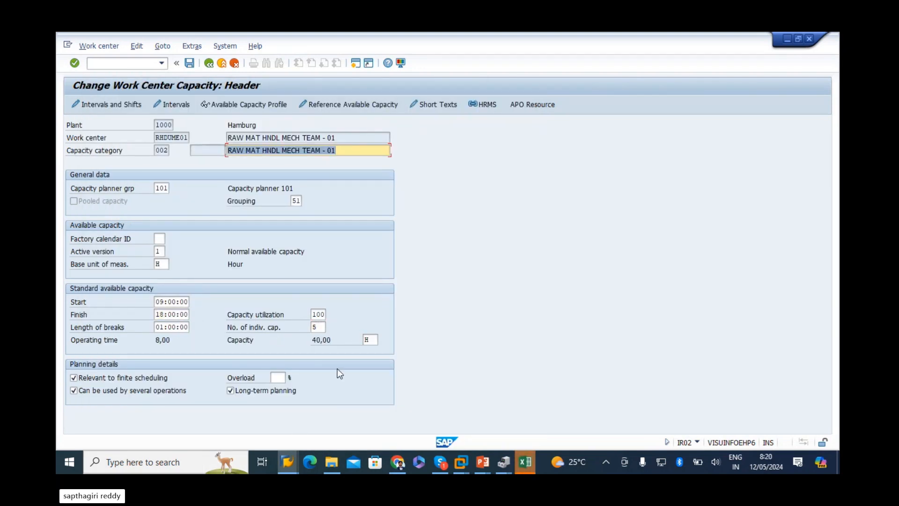
{"action": "left_click", "coordinate": [318, 314]}
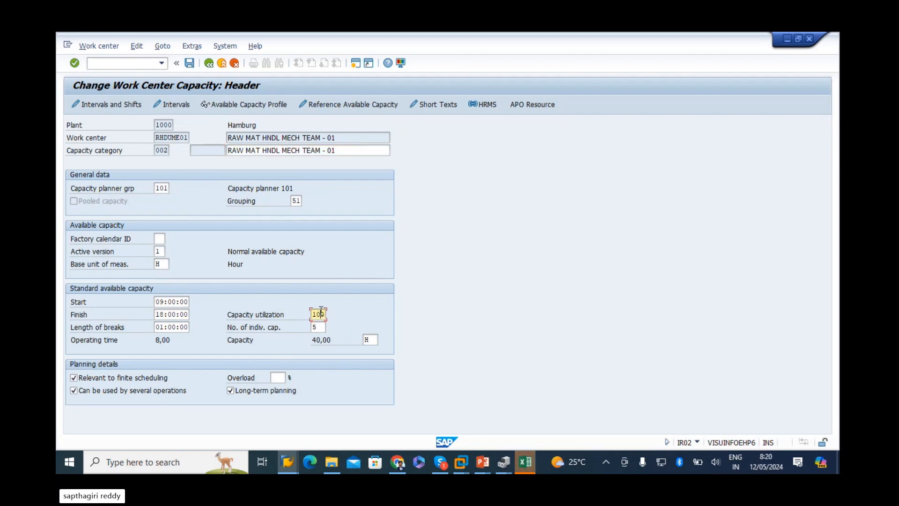
{"action": "left_click", "coordinate": [281, 378]}
{"action": "type", "text": "10"}
{"action": "key", "text": "Return"}
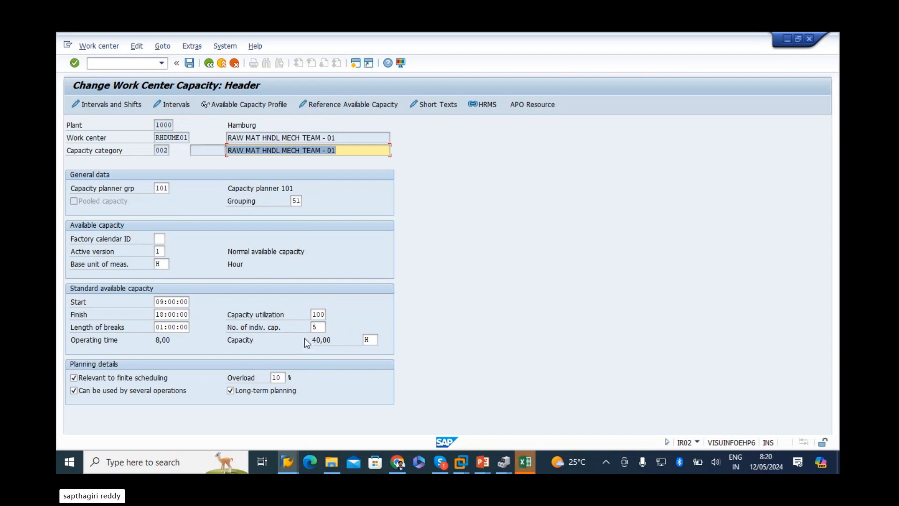
{"action": "double_click", "coordinate": [284, 378]}
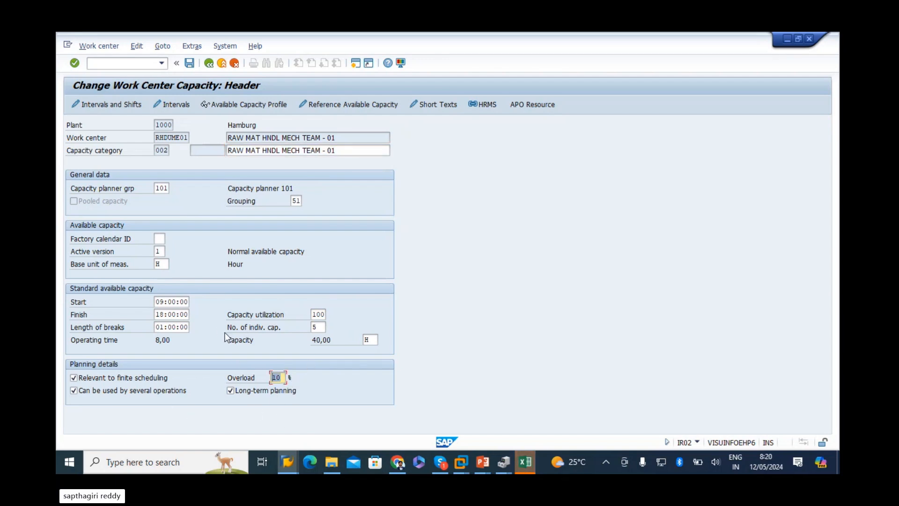
Open the HRMS assignments, begin a new Person assignment under Labor capacity 002, and search for people matching SA*
{"action": "left_click", "coordinate": [479, 103]}
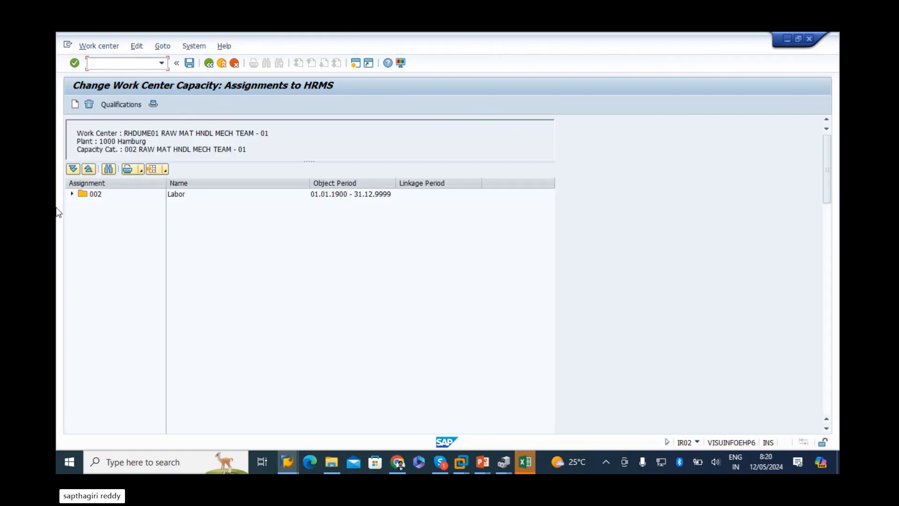
{"action": "left_click", "coordinate": [72, 194]}
{"action": "left_click", "coordinate": [106, 205]}
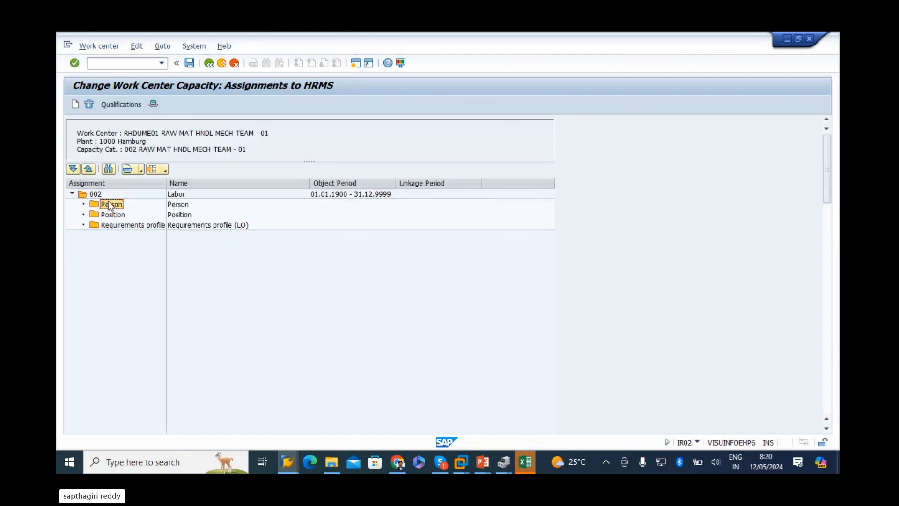
{"action": "left_click", "coordinate": [75, 104]}
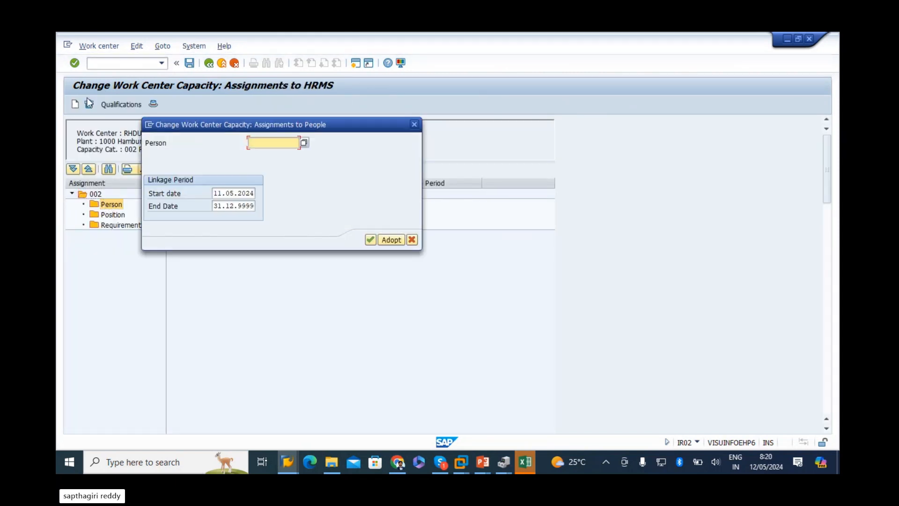
{"action": "left_click", "coordinate": [272, 147]}
{"action": "left_click", "coordinate": [264, 183]}
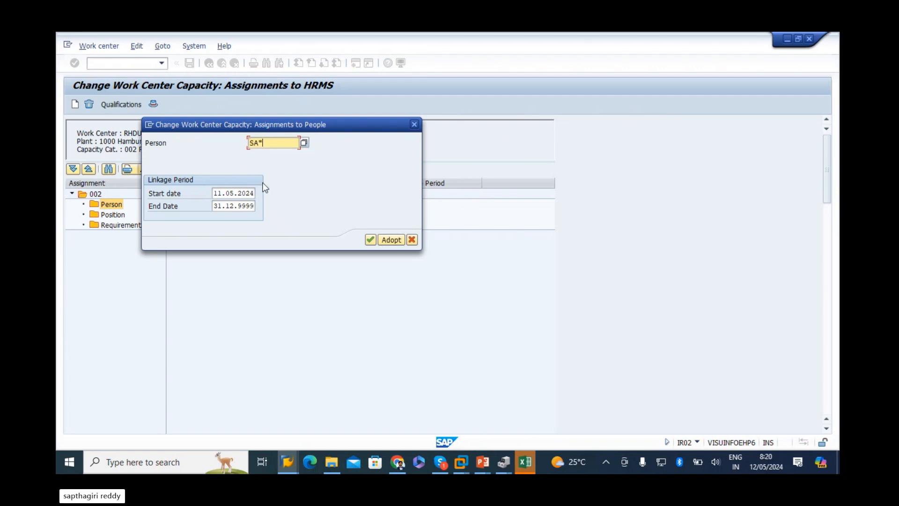
{"action": "left_click", "coordinate": [371, 240]}
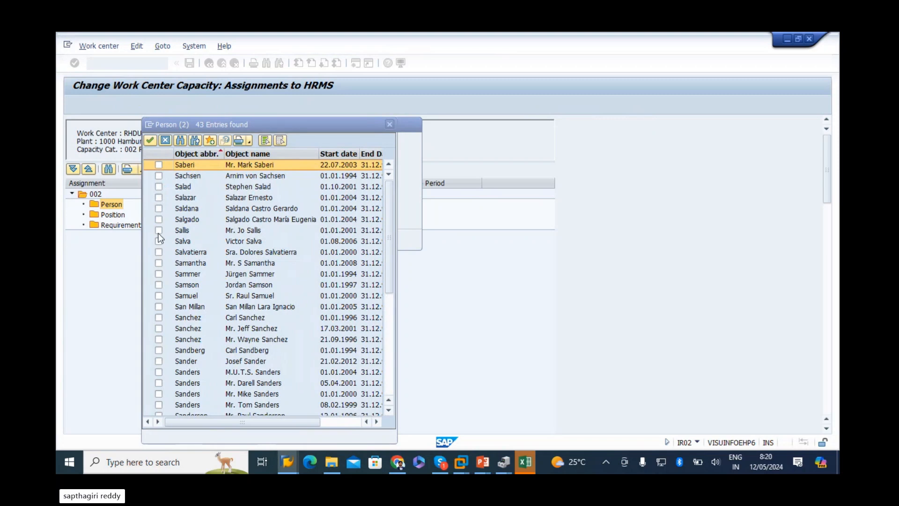
Assign the five people in the sixth through tenth result rows to the labor capacity and save the work center
{"action": "left_click", "coordinate": [159, 220]}
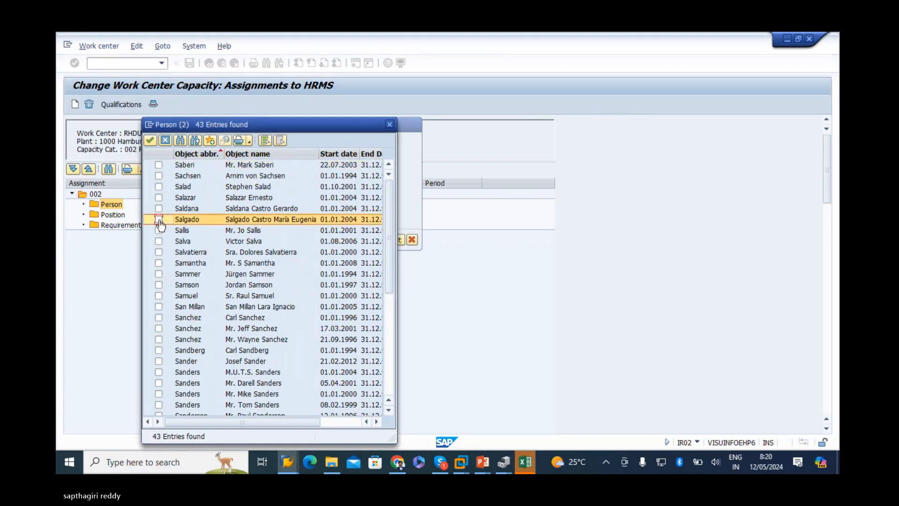
{"action": "left_click", "coordinate": [159, 230]}
{"action": "left_click", "coordinate": [159, 241]}
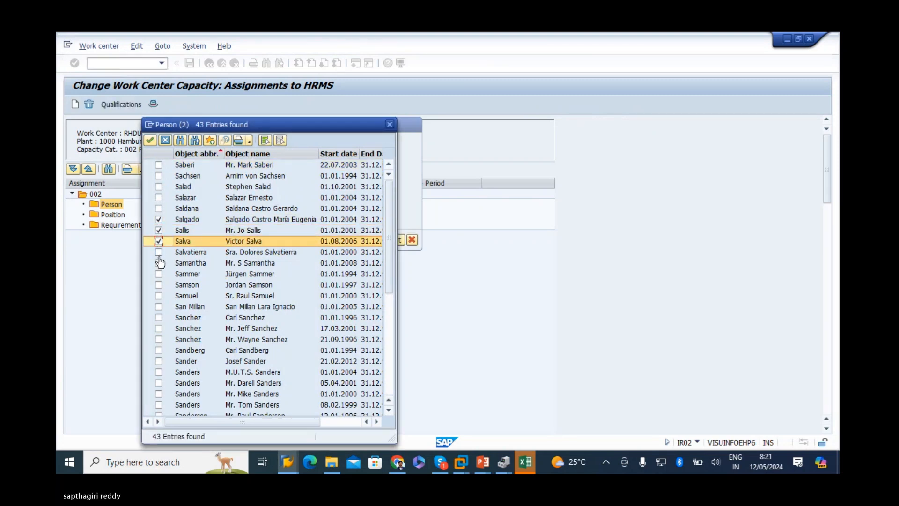
{"action": "left_click", "coordinate": [159, 252]}
{"action": "left_click", "coordinate": [159, 263]}
{"action": "left_click", "coordinate": [150, 140]}
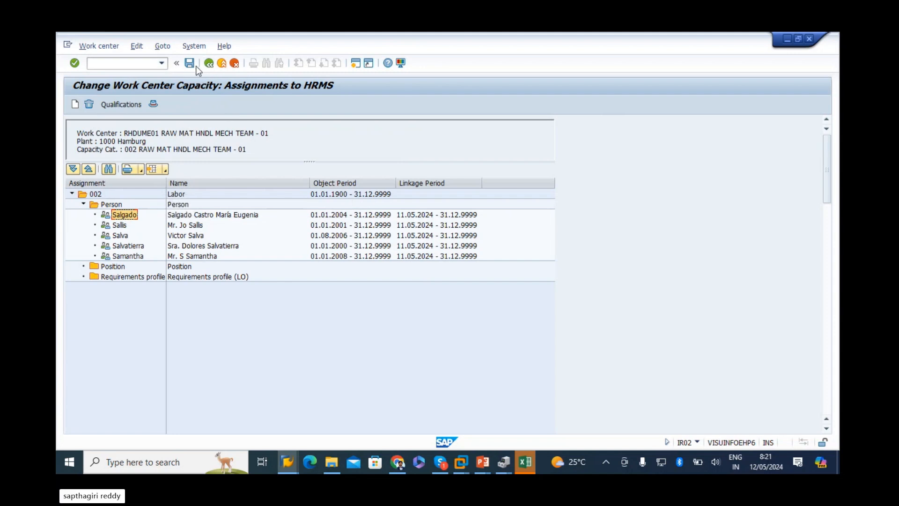
{"action": "left_click", "coordinate": [209, 63]}
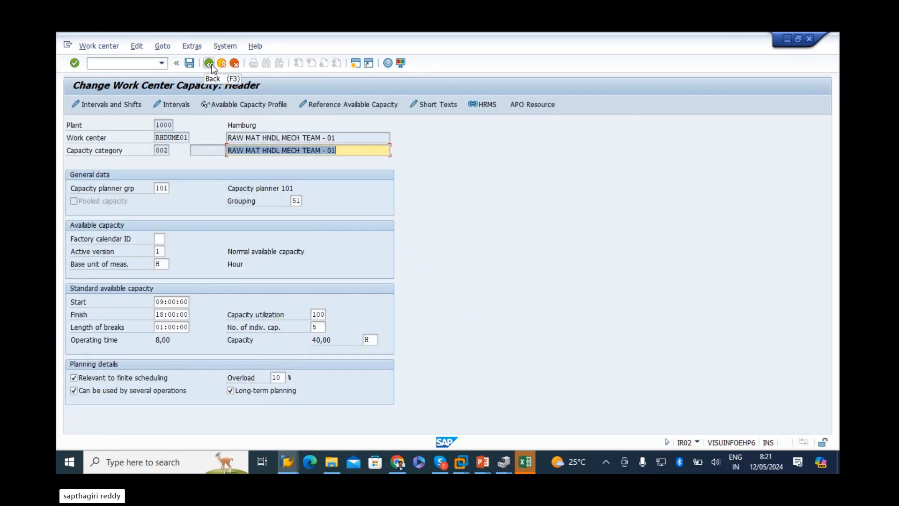
{"action": "left_click", "coordinate": [190, 64]}
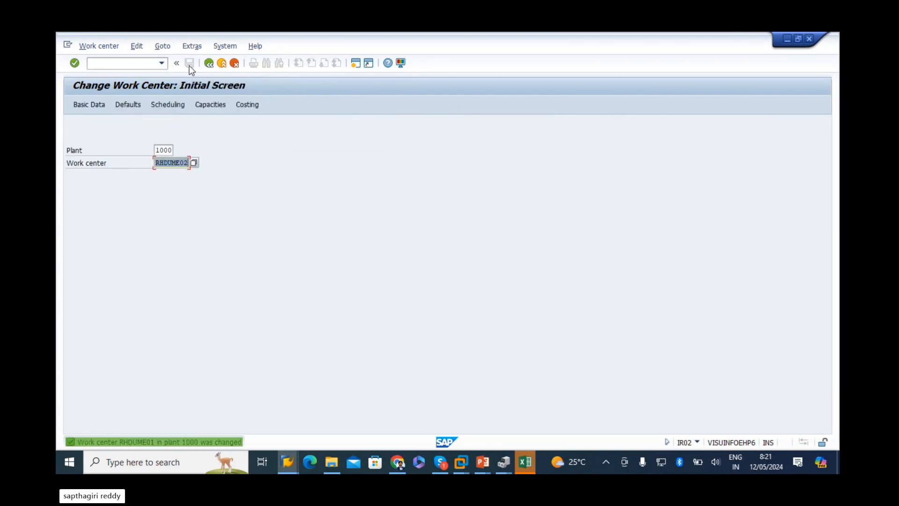
Switch to the Skype call, mute the microphone and stop sharing the screen
{"action": "left_click", "coordinate": [441, 463]}
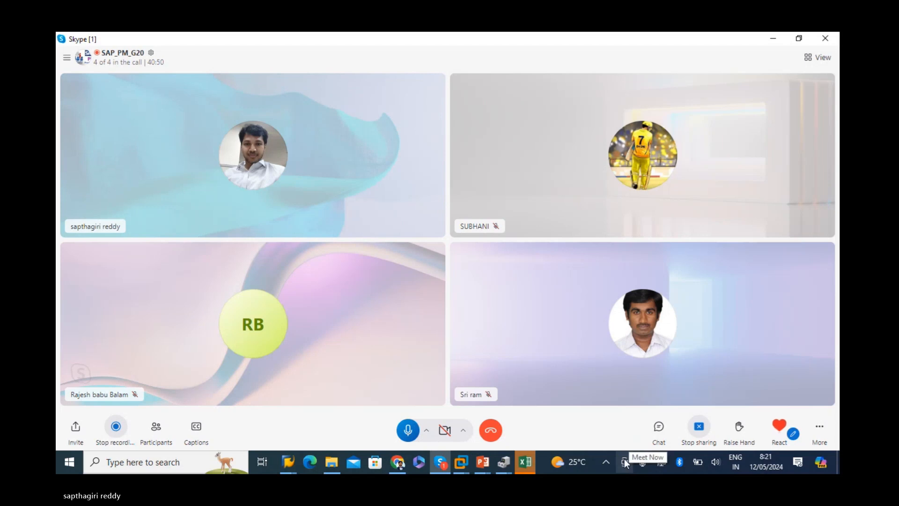
{"action": "left_click", "coordinate": [409, 431]}
{"action": "mouse_move", "coordinate": [525, 470]}
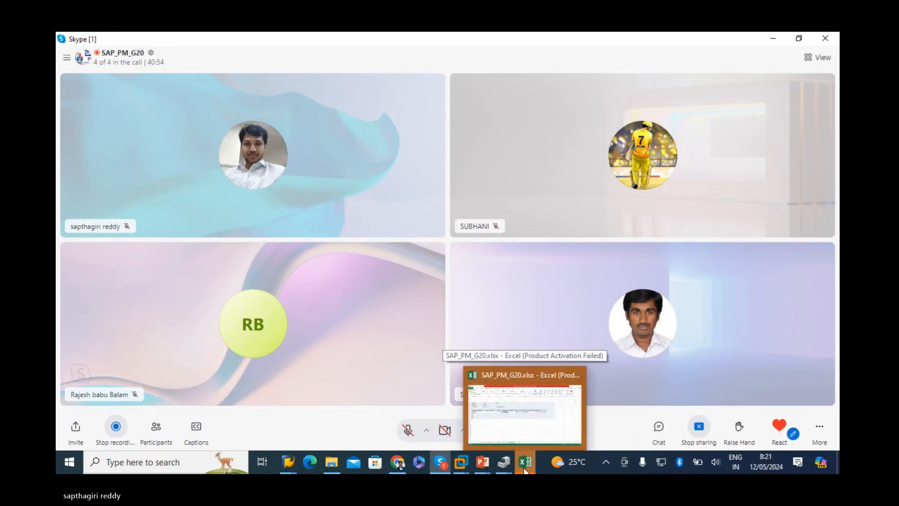
{"action": "left_click", "coordinate": [700, 426]}
{"action": "left_click", "coordinate": [725, 407]}
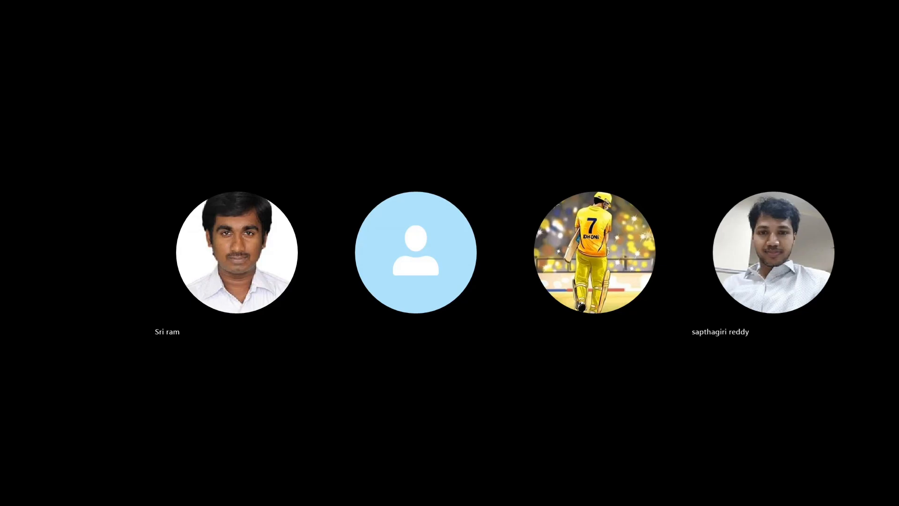
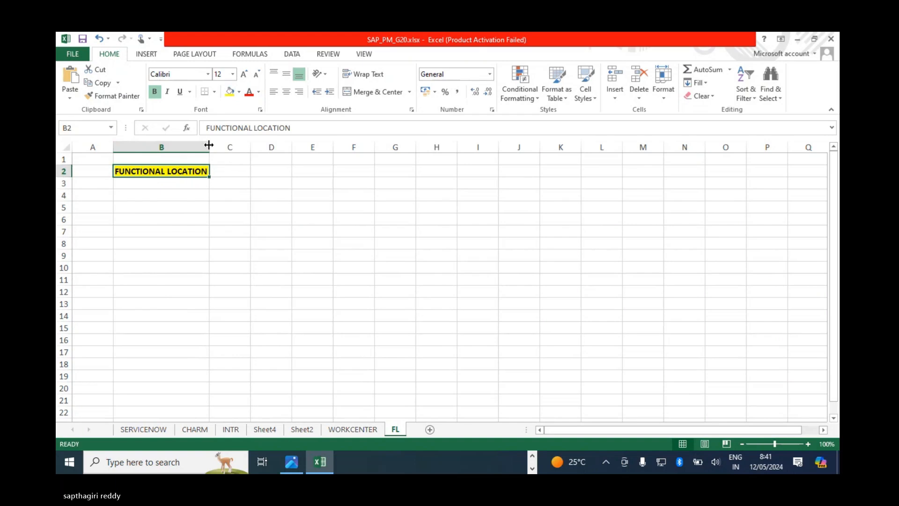
Widen column B slightly on the FL sheet and enter STRUCTURE INDICATOR in cell B5
{"action": "left_click_drag", "start_coordinate": [209, 146], "coordinate": [216, 147]}
{"action": "left_click", "coordinate": [121, 207]}
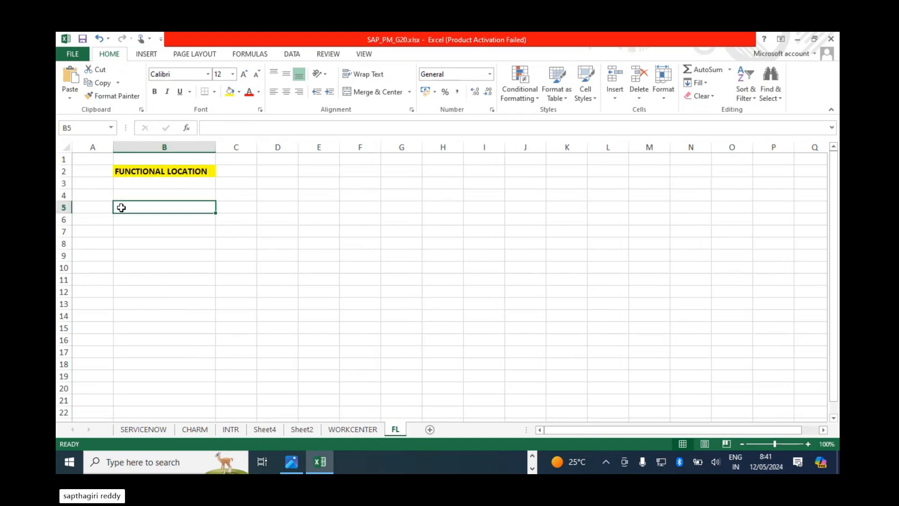
{"action": "type", "text": "STRUCTURE IN"}
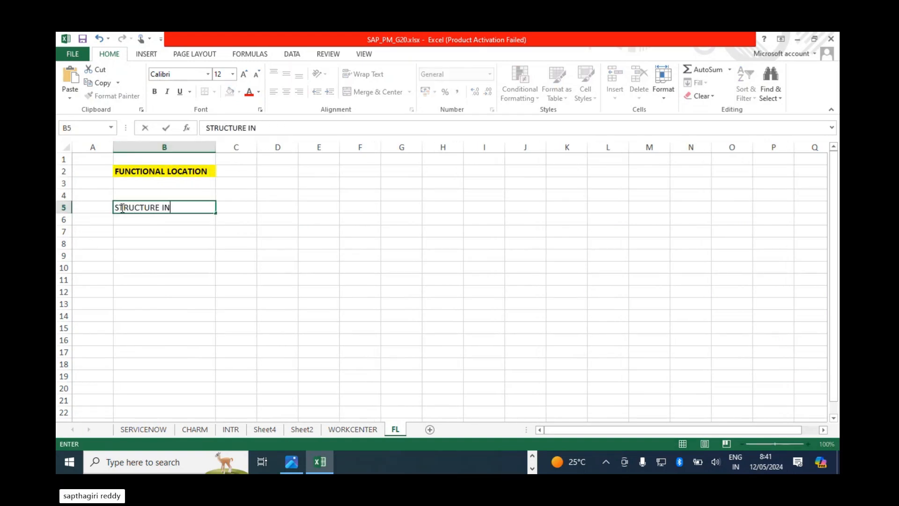
{"action": "type", "text": "DICATOR"}
{"action": "key", "text": "Return"}
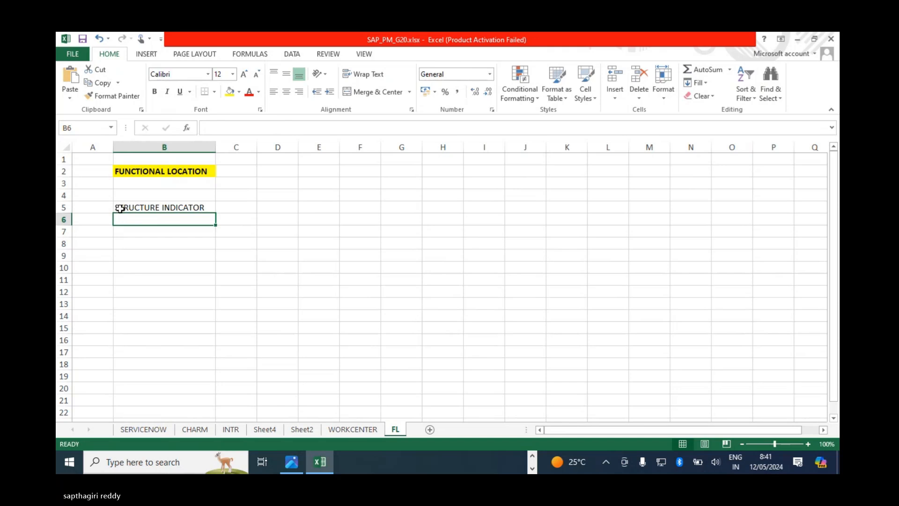
Format the STRUCTURE INDICATOR cell with yellow fill and bold text, and make row 5 slightly taller
{"action": "left_click", "coordinate": [120, 209]}
{"action": "left_click", "coordinate": [229, 91]}
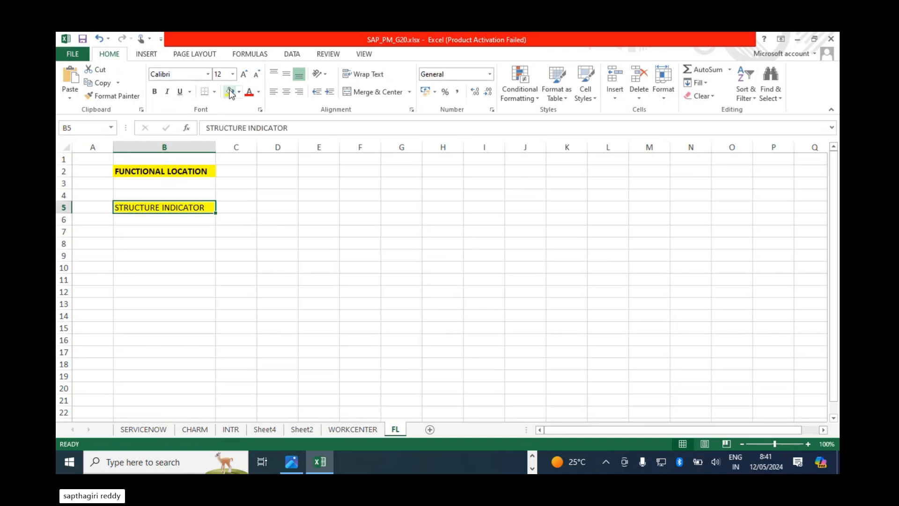
{"action": "left_click", "coordinate": [157, 92]}
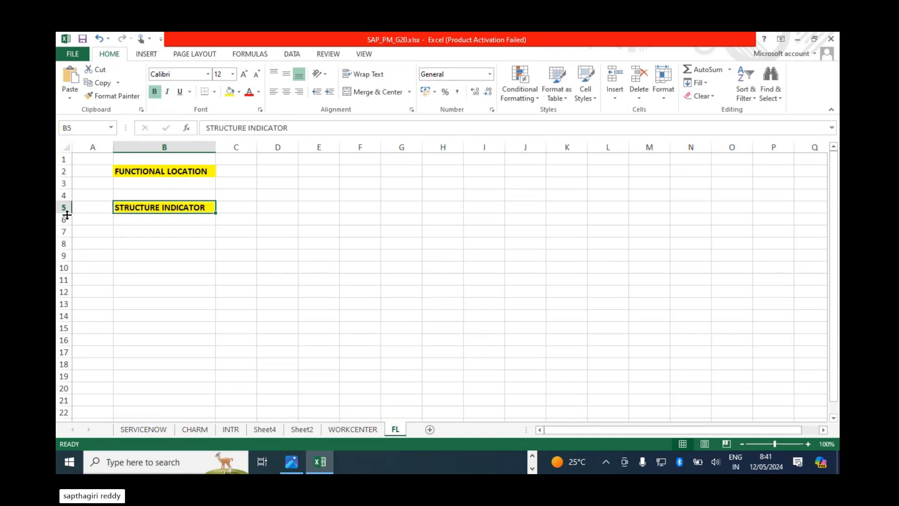
{"action": "left_click_drag", "start_coordinate": [67, 214], "coordinate": [67, 219]}
{"action": "left_click", "coordinate": [152, 245]}
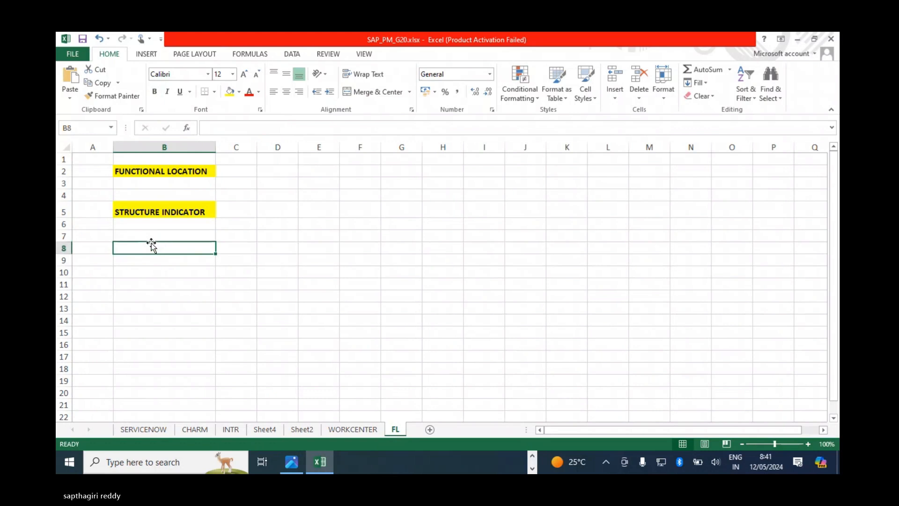
Add an outside border around the STRUCTURE INDICATOR cell
{"action": "left_click", "coordinate": [145, 206]}
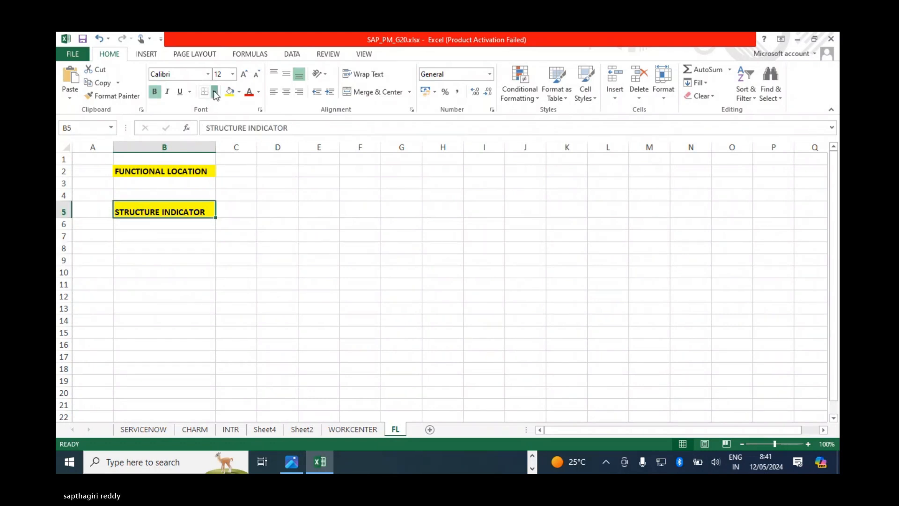
{"action": "left_click", "coordinate": [215, 94]}
{"action": "left_click", "coordinate": [229, 190]}
{"action": "left_click", "coordinate": [153, 248]}
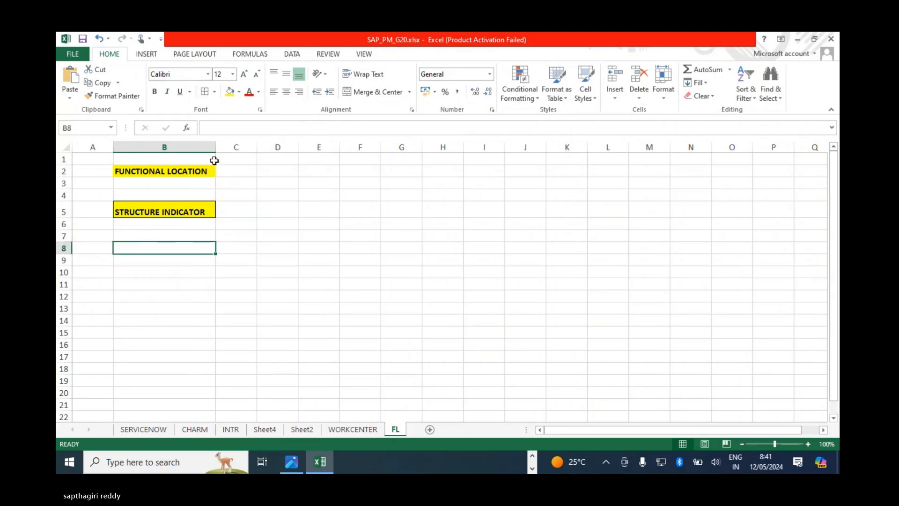
Widen column B well beyond its heading text and reduce the height of row 5 slightly
{"action": "left_click_drag", "start_coordinate": [215, 147], "coordinate": [253, 144]}
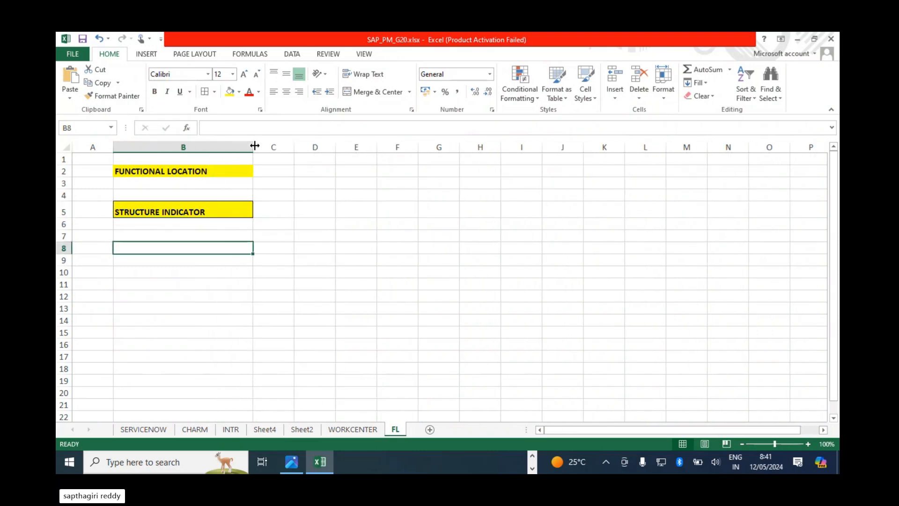
{"action": "left_click", "coordinate": [141, 208]}
{"action": "left_click_drag", "start_coordinate": [64, 218], "coordinate": [69, 216]}
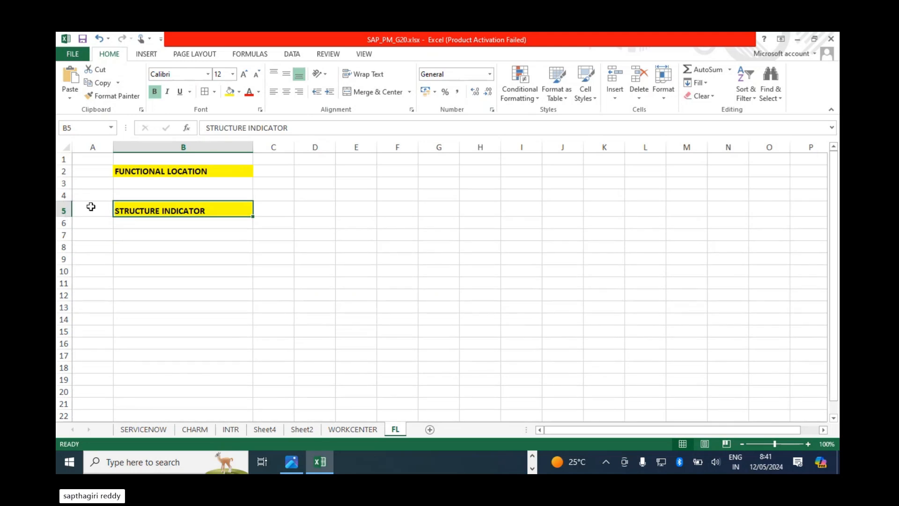
{"action": "left_click", "coordinate": [154, 235]}
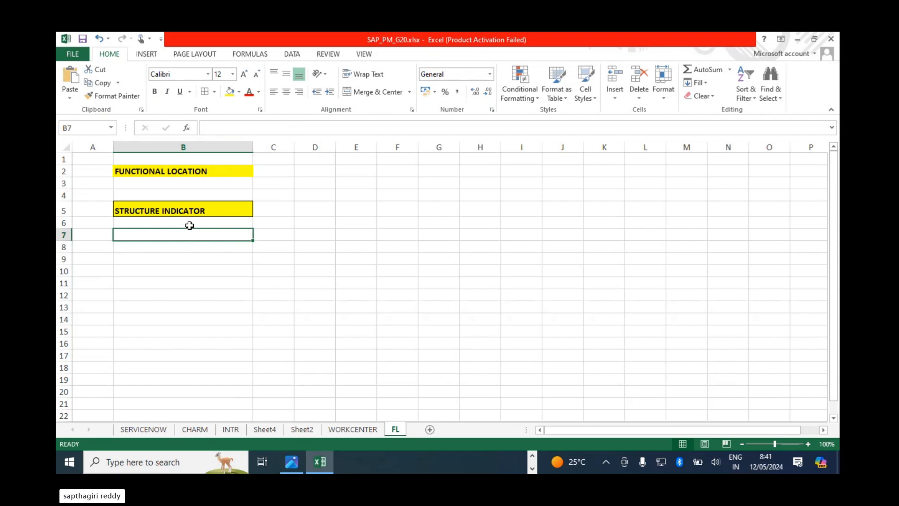
Start a code legend beside the structure indicator: N in E5 with NUMBERS in F5, and A in E6
{"action": "left_click", "coordinate": [157, 246]}
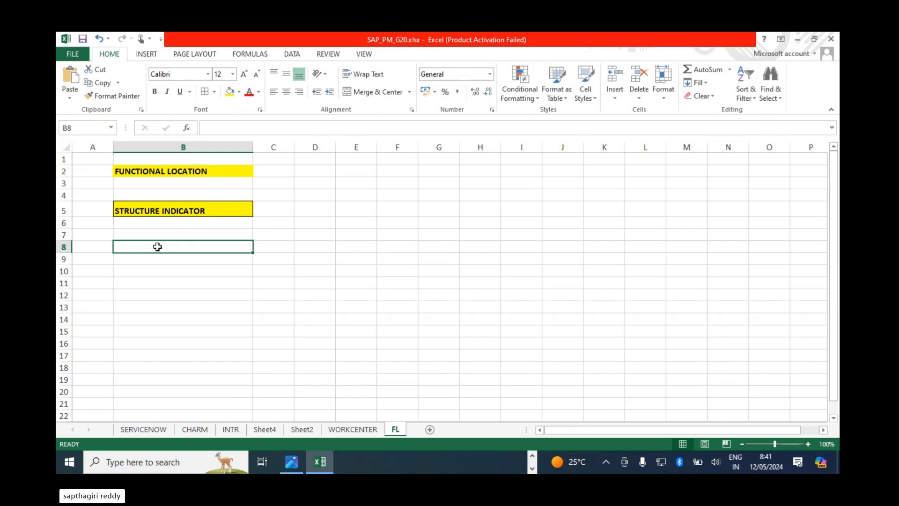
{"action": "key", "text": "Right"}
{"action": "key", "text": "Right"}
{"action": "key", "text": "Right"}
{"action": "key", "text": "Right"}
{"action": "key", "text": "Up"}
{"action": "key", "text": "Up"}
{"action": "key", "text": "Up"}
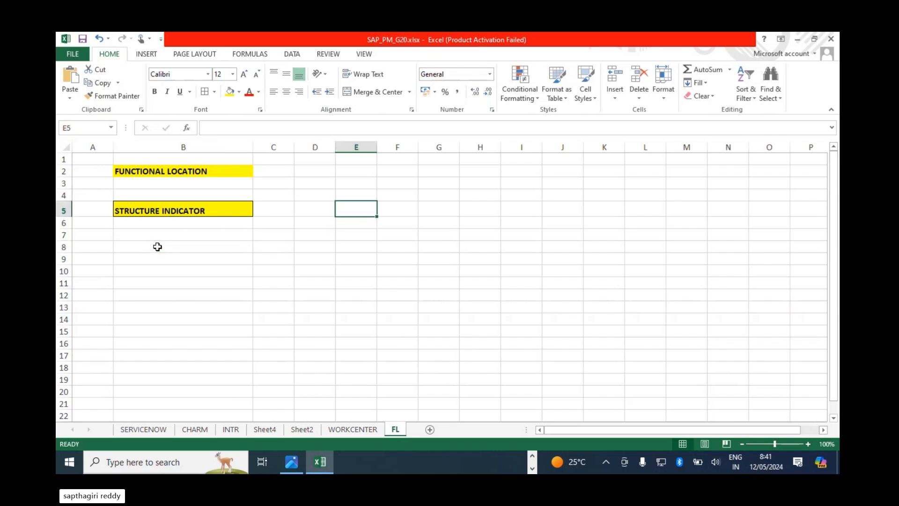
{"action": "key", "text": "Left"}
{"action": "type", "text": "N"}
{"action": "key", "text": "Tab"}
{"action": "type", "text": "NUMBERS"}
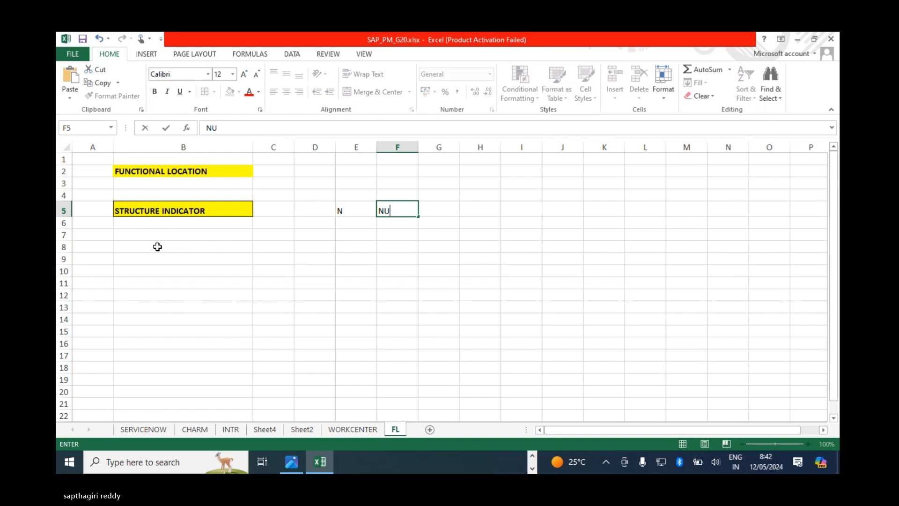
{"action": "key", "text": "Return"}
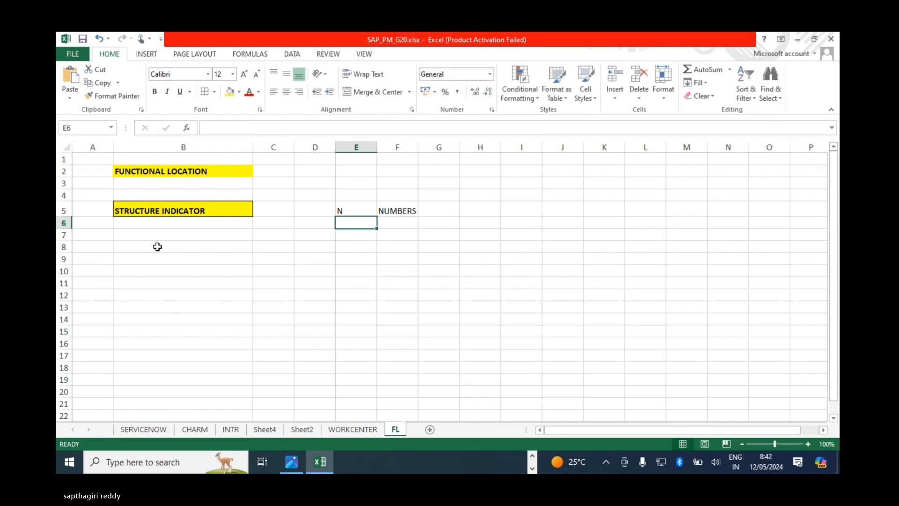
{"action": "type", "text": "A"}
{"action": "key", "text": "Return"}
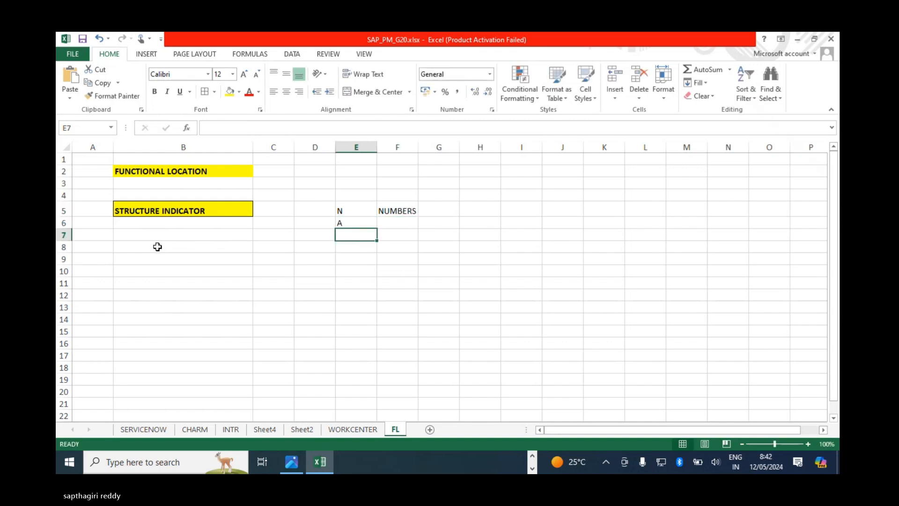
Extend the code legend with X in E7, ALPHANUMERIC in F7 and S in E8, and fit column F to its contents
{"action": "type", "text": "X"}
{"action": "key", "text": "Tab"}
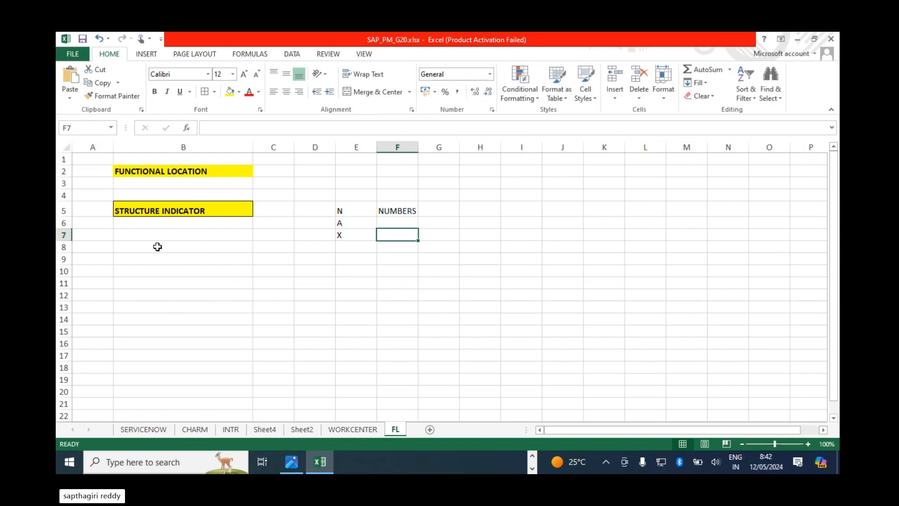
{"action": "type", "text": "ALPHA"}
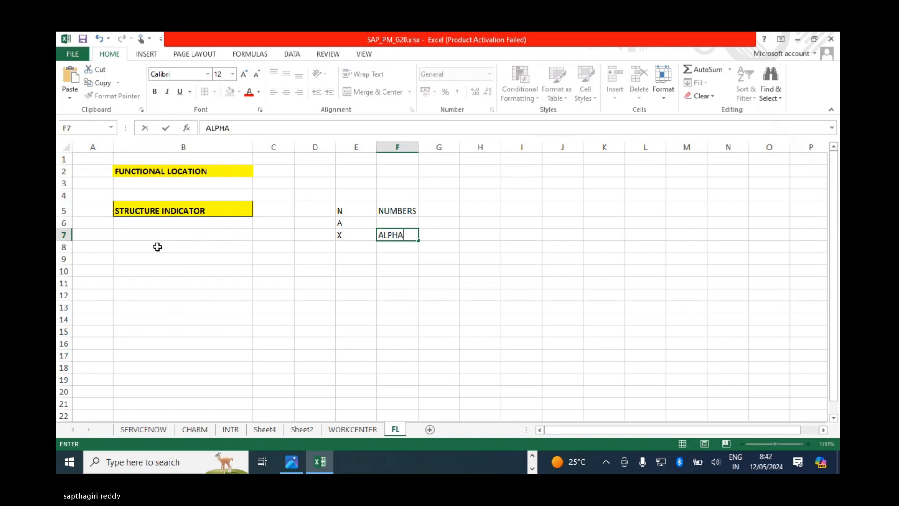
{"action": "type", "text": "NUMERIC"}
{"action": "key", "text": "Return"}
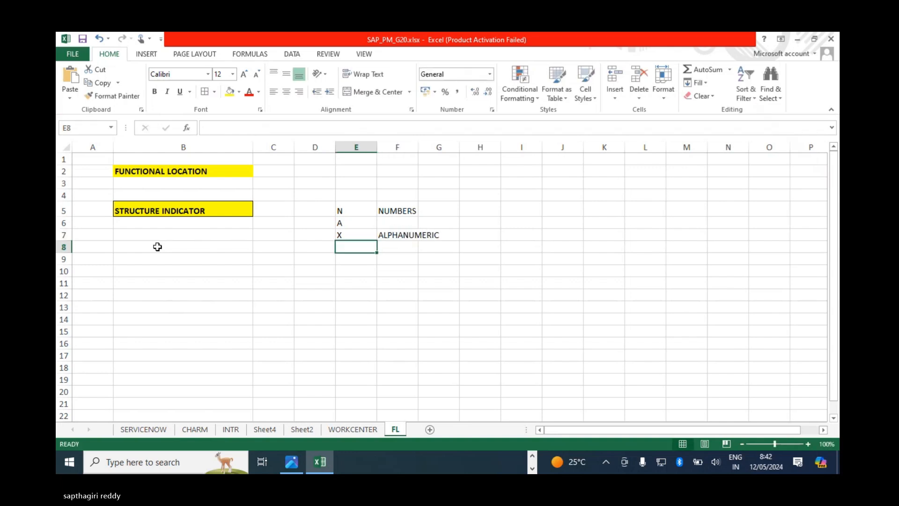
{"action": "type", "text": "S"}
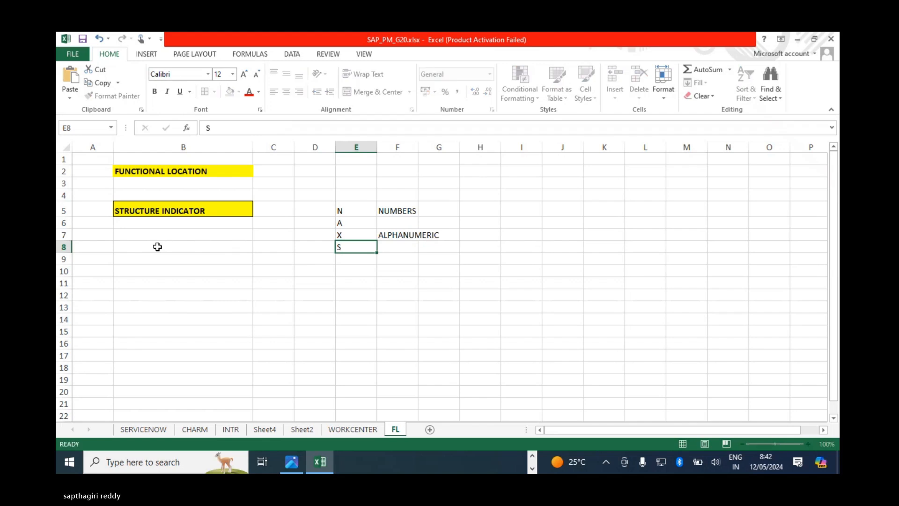
{"action": "key", "text": "Tab"}
{"action": "double_click", "coordinate": [420, 140]}
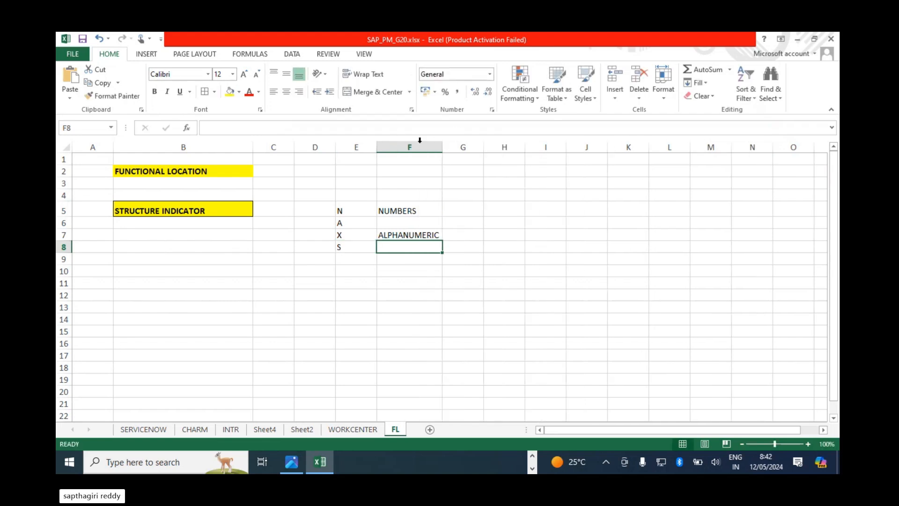
Enter PLANT in I4, to the right of the code legend
{"action": "left_click", "coordinate": [529, 195]}
{"action": "type", "text": "PLANT"}
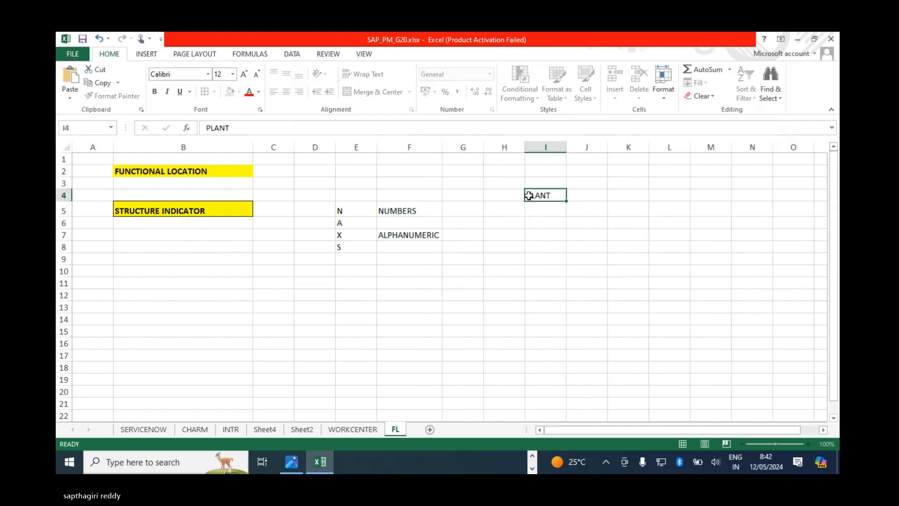
{"action": "key", "text": "Return"}
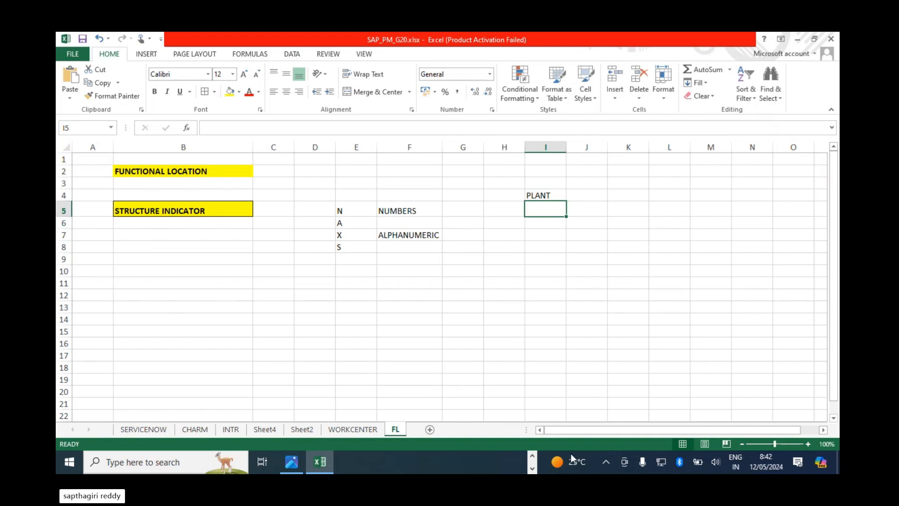
Switch to the 3+PM_Functional+Location PowerPoint presentation, examine the Structure Indicator - Label slide, and return to the Excel workbook
{"action": "left_click", "coordinate": [532, 465]}
{"action": "mouse_move", "coordinate": [493, 462]}
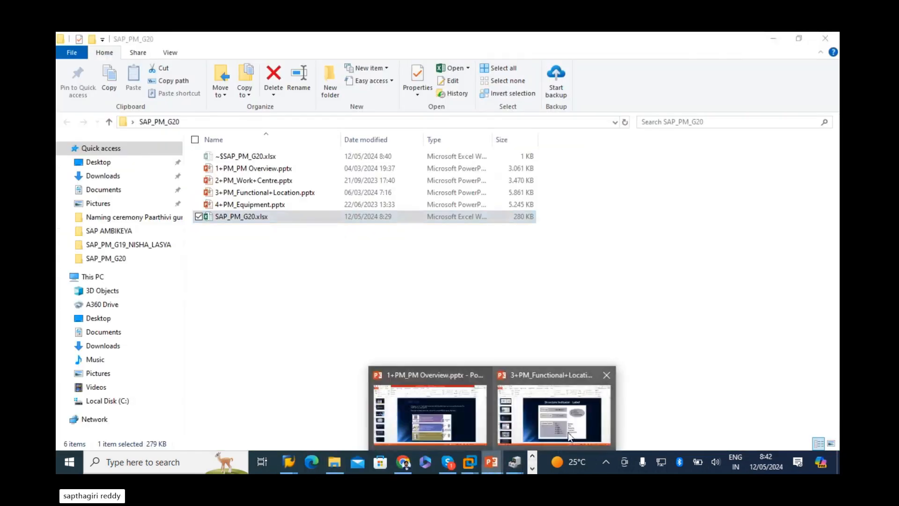
{"action": "left_click", "coordinate": [572, 431]}
{"action": "left_click", "coordinate": [572, 431]}
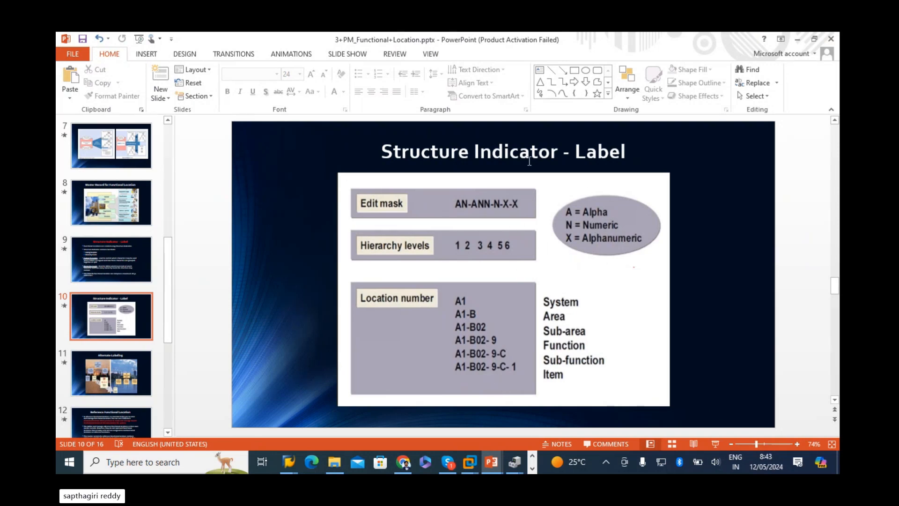
{"action": "key", "text": "alt+Tab"}
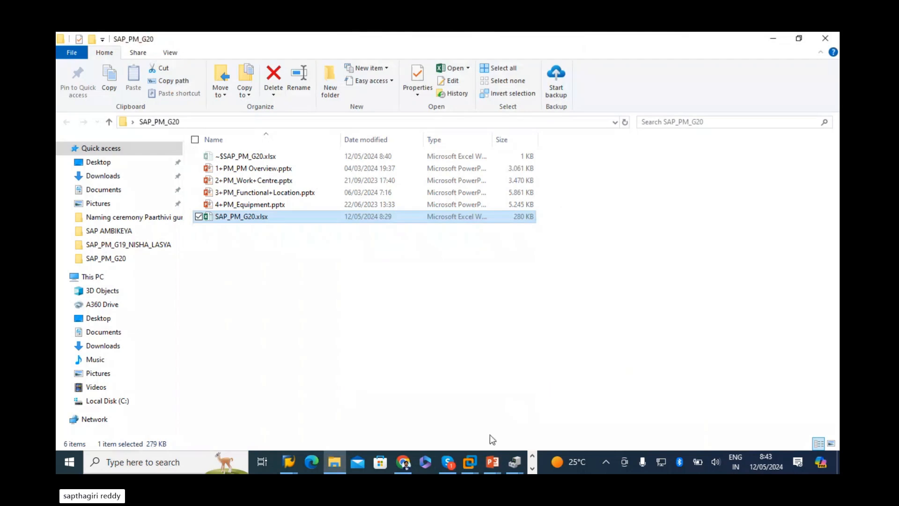
{"action": "key", "text": "alt+Tab"}
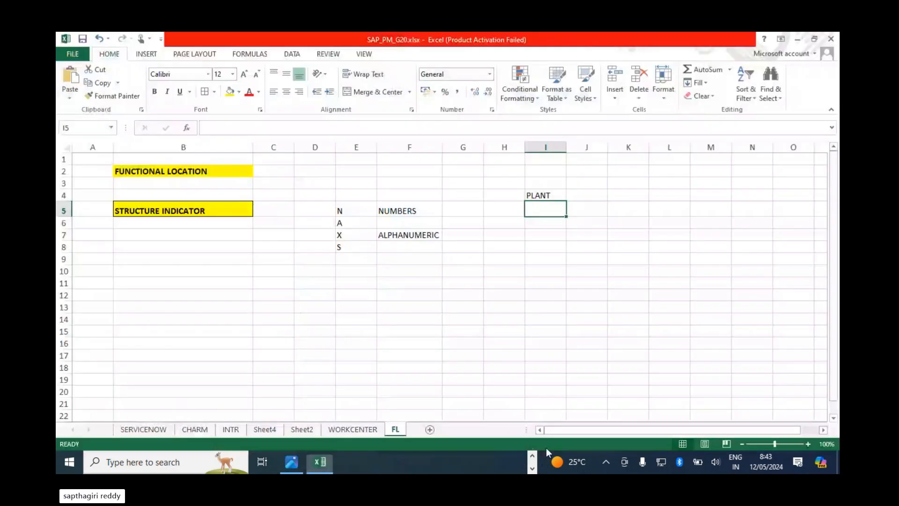
Enter the labels EDIT MASK in B9 and HIRERACHY LEVELS in B11 below the structure indicator heading
{"action": "left_click", "coordinate": [140, 262]}
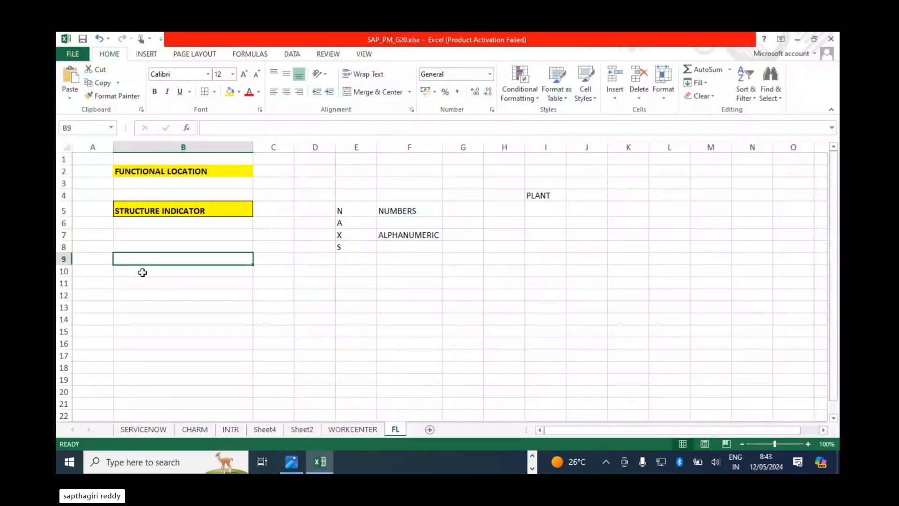
{"action": "type", "text": "EDIT MS"}
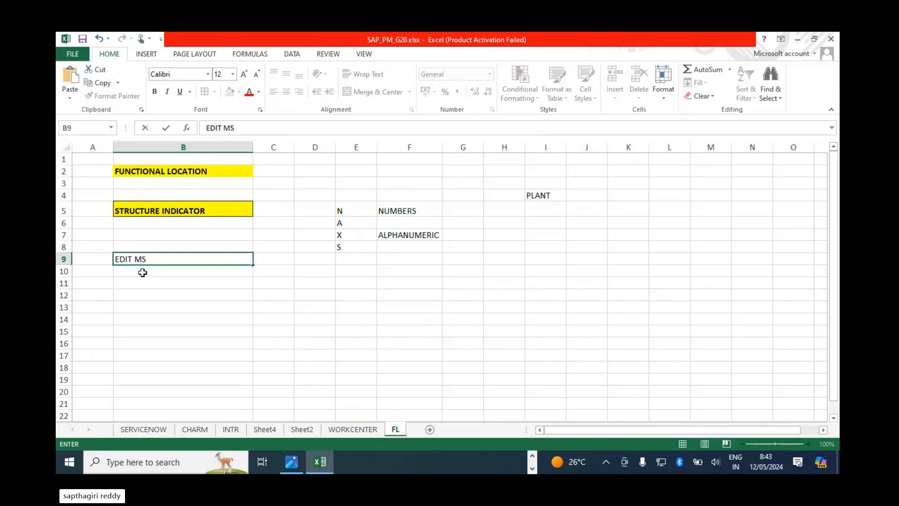
{"action": "key", "text": "BackSpace"}
{"action": "type", "text": "ASK"}
{"action": "key", "text": "Return"}
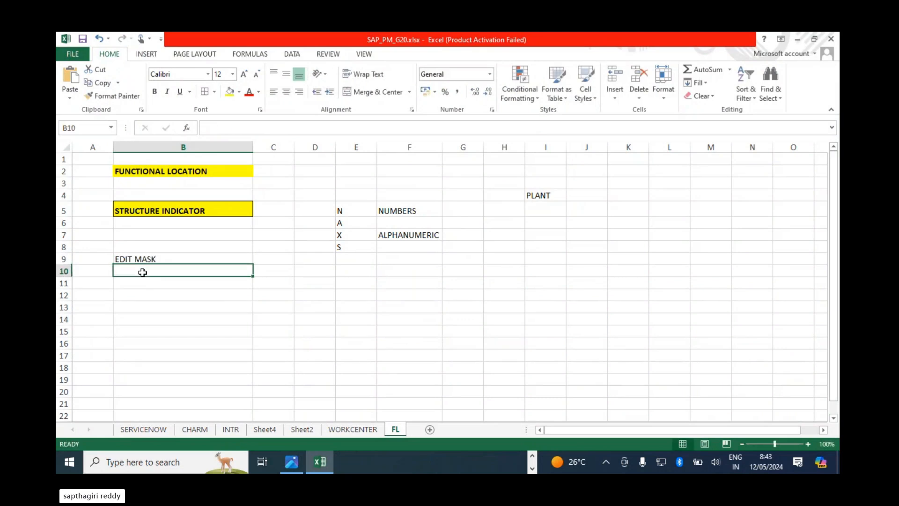
{"action": "key", "text": "Return"}
{"action": "type", "text": "HIRER"}
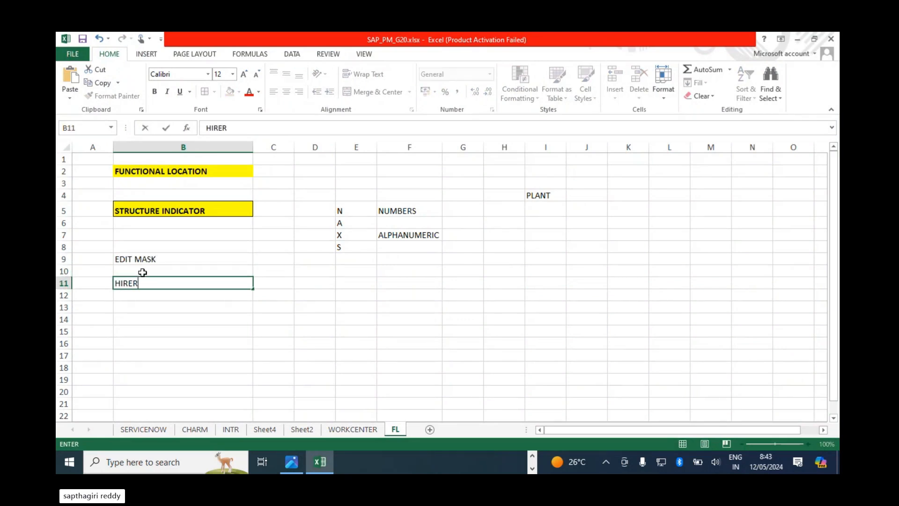
{"action": "type", "text": "ACHY LEVELS"}
{"action": "key", "text": "Return"}
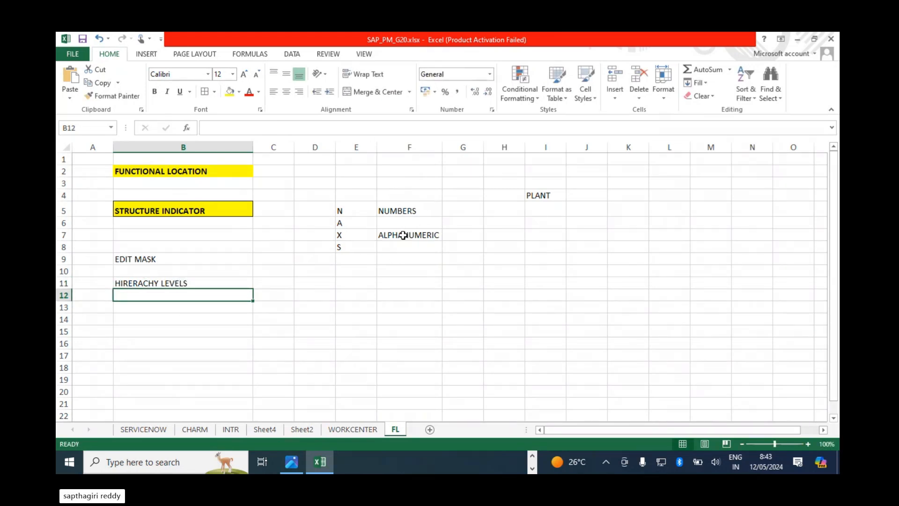
Complete the legend descriptions with ALPHABETS in F6 for code A and SPECIAL CHAR in F8 for code S
{"action": "left_click", "coordinate": [161, 259]}
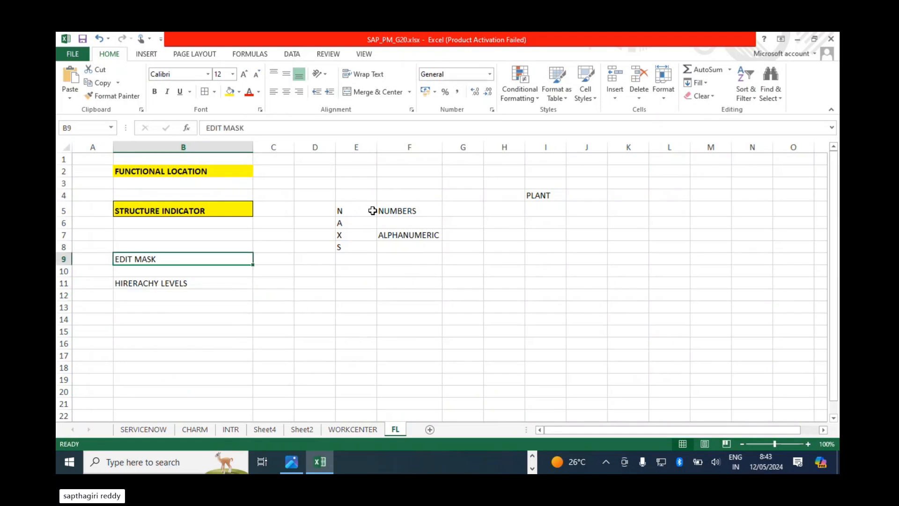
{"action": "left_click", "coordinate": [408, 214]}
{"action": "left_click", "coordinate": [404, 223]}
{"action": "type", "text": "A"}
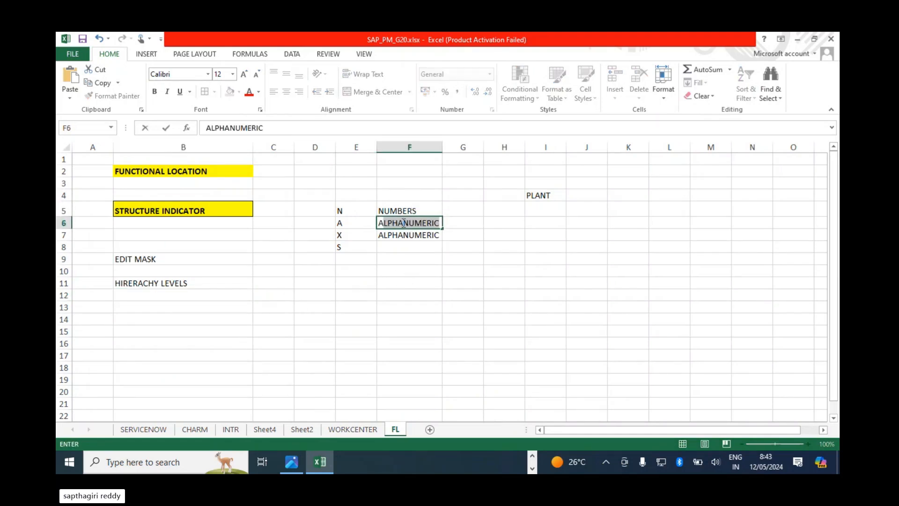
{"action": "type", "text": "LPHABETS"}
{"action": "key", "text": "Return"}
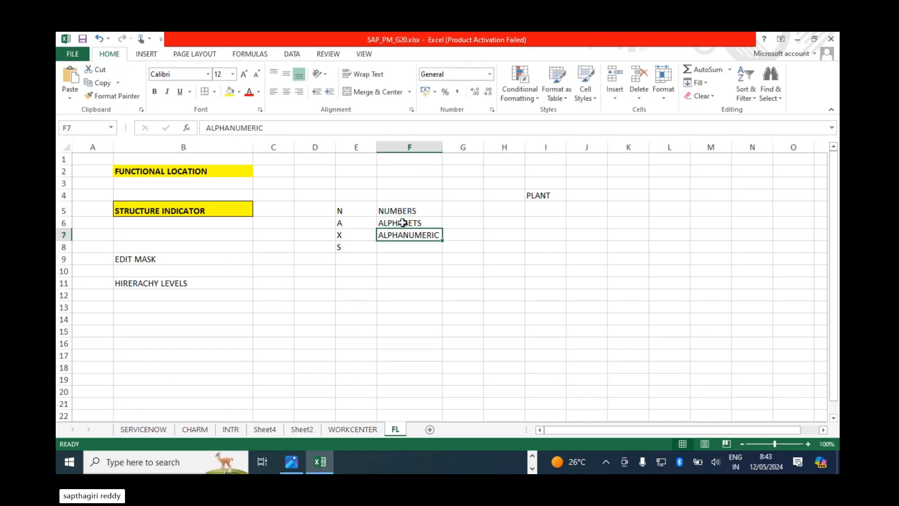
{"action": "left_click", "coordinate": [416, 253]}
{"action": "type", "text": "SPECI"}
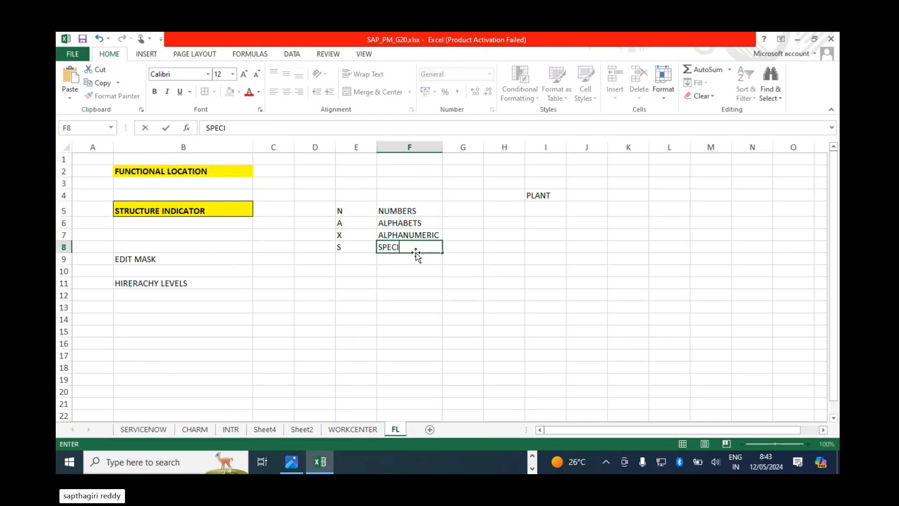
{"action": "type", "text": "AL CHAR"}
{"action": "key", "text": "Return"}
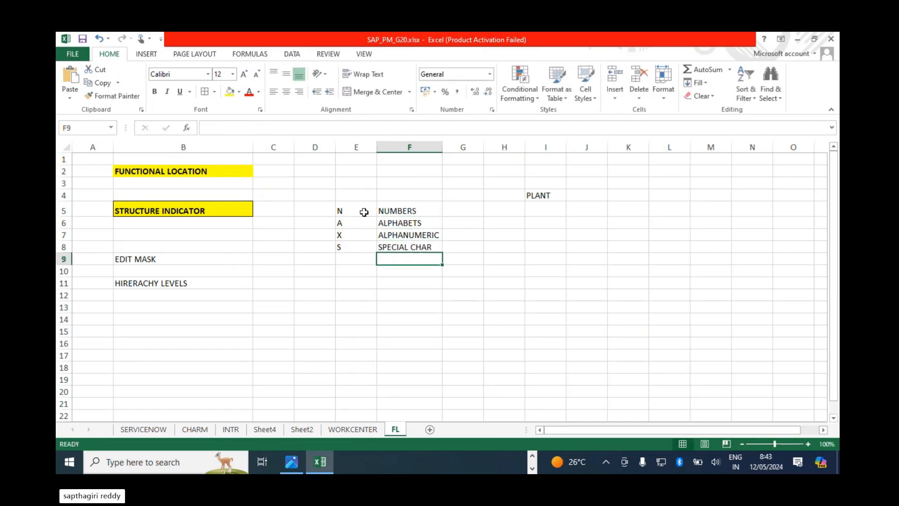
Apply borders to every cell of the code legend in E5:F8
{"action": "left_click", "coordinate": [344, 212]}
{"action": "key", "text": "Down"}
{"action": "key", "text": "Down"}
{"action": "key", "text": "Down"}
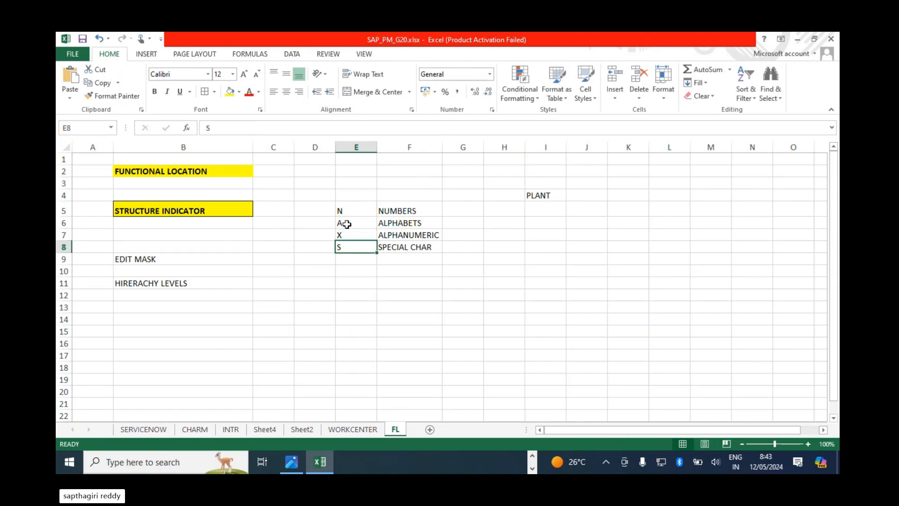
{"action": "left_click_drag", "start_coordinate": [342, 209], "coordinate": [396, 253]}
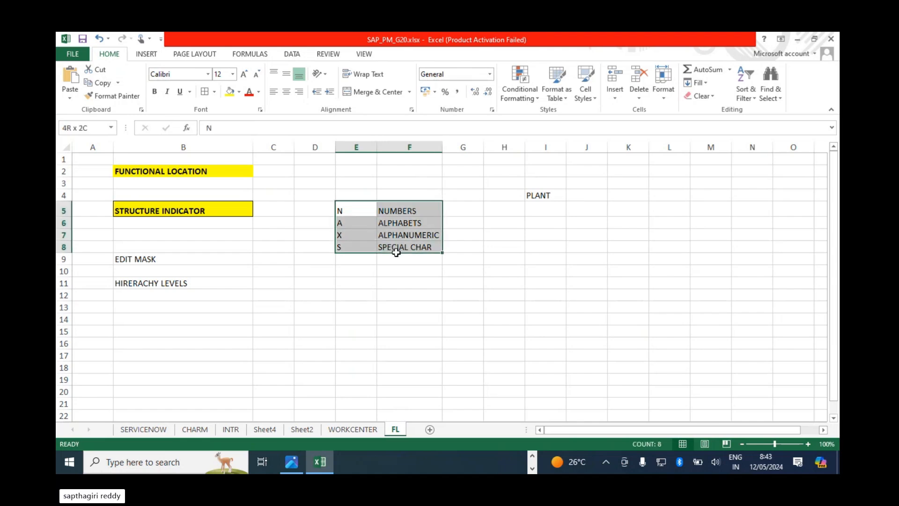
{"action": "left_click", "coordinate": [206, 92]}
{"action": "left_click", "coordinate": [506, 320]}
{"action": "left_click", "coordinate": [543, 195]}
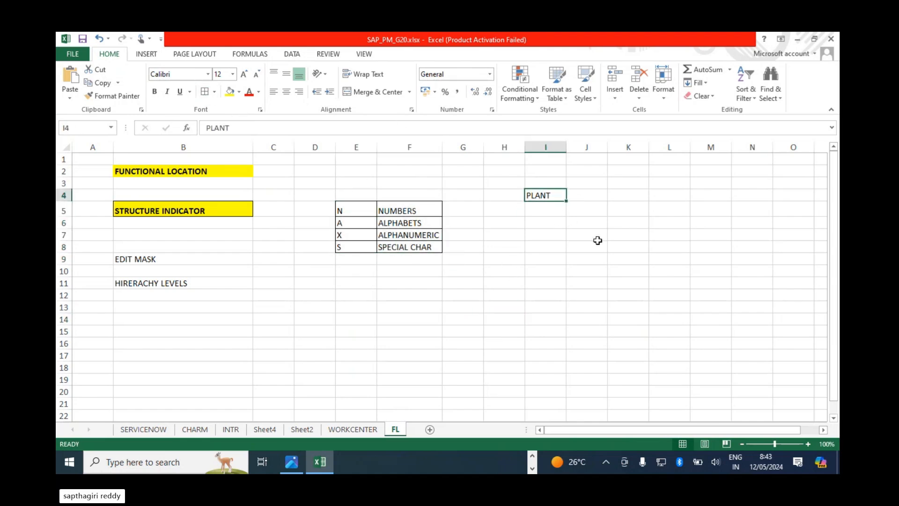
Check the edit mask and location levels on the PowerPoint structure indicator slide again, and return to the Excel workbook
{"action": "key", "text": "alt+Tab"}
{"action": "key", "text": "alt+Tab"}
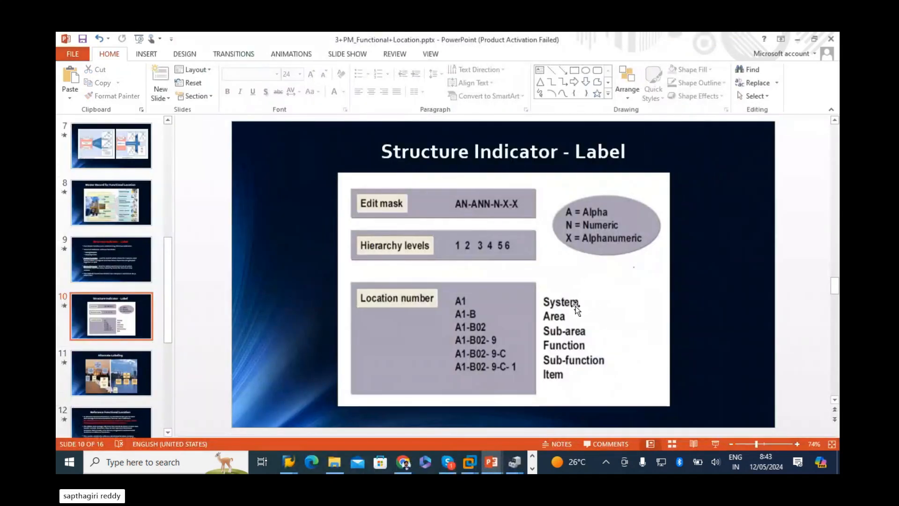
{"action": "key", "text": "alt+Tab"}
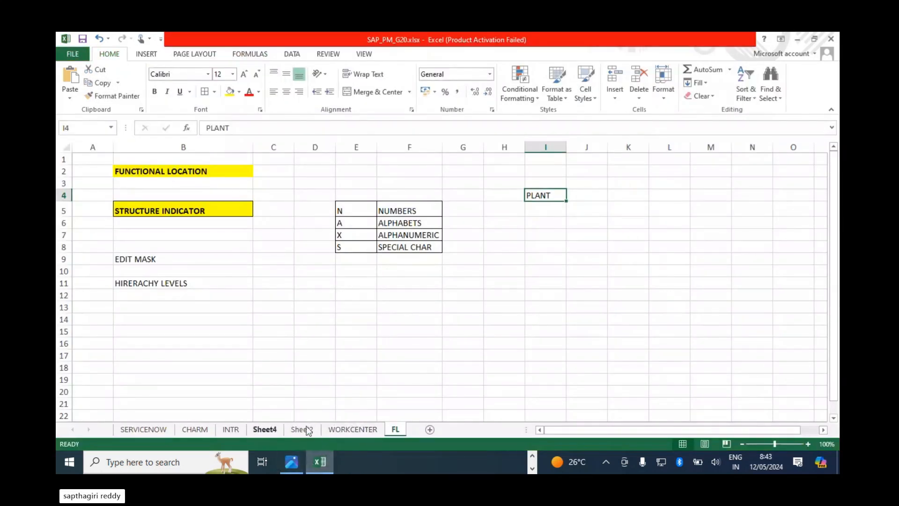
On the WORKCENTER sheet, make the MAX and 8 DIGIT cells in E4:E5 bold
{"action": "left_click", "coordinate": [354, 430]}
{"action": "scroll", "coordinate": [340, 348], "scroll_direction": "up", "scroll_amount": 15}
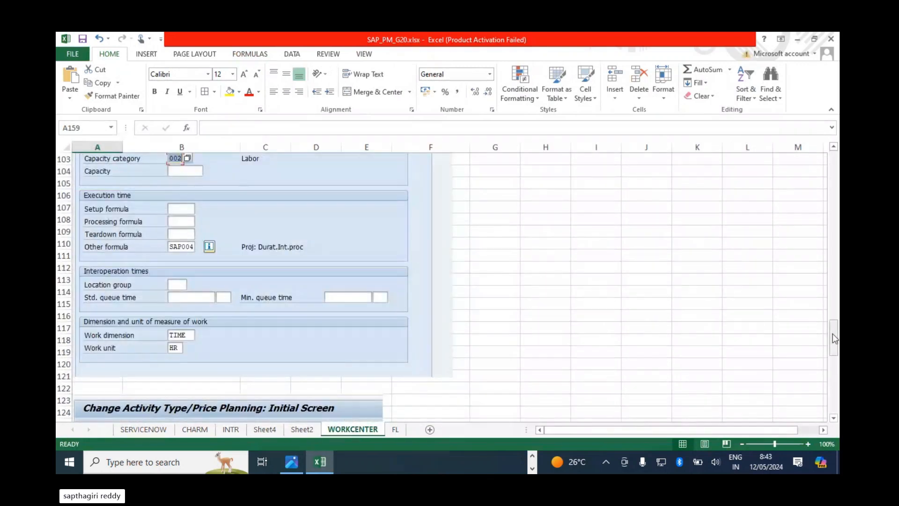
{"action": "left_click_drag", "start_coordinate": [833, 325], "coordinate": [827, 150]}
{"action": "left_click_drag", "start_coordinate": [352, 195], "coordinate": [354, 208]}
{"action": "left_click", "coordinate": [154, 92]}
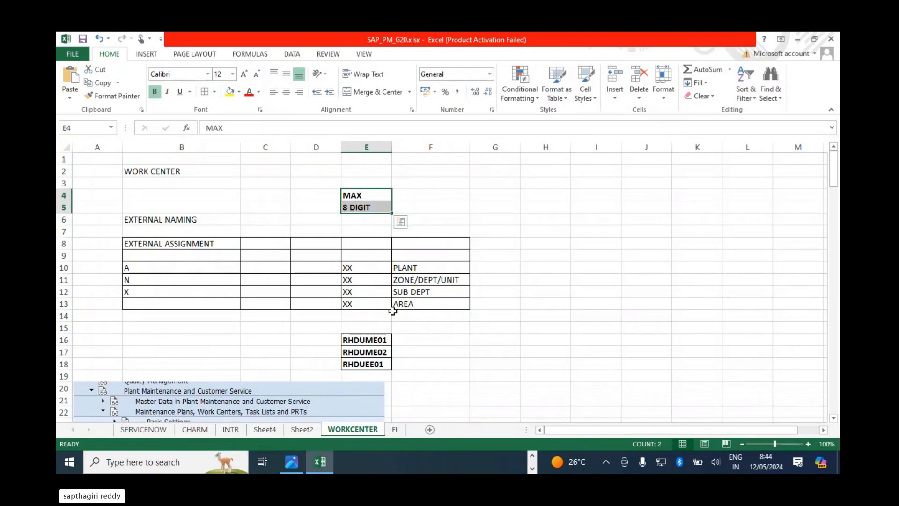
Review the A, N and X codes and the plant and zone segments in the external assignment table
{"action": "left_click", "coordinate": [141, 269]}
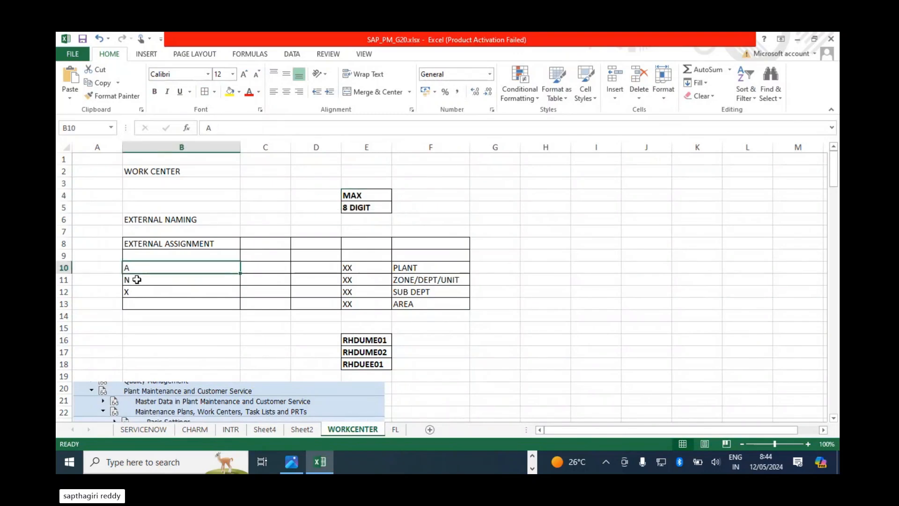
{"action": "left_click", "coordinate": [138, 279]}
{"action": "left_click", "coordinate": [138, 291]}
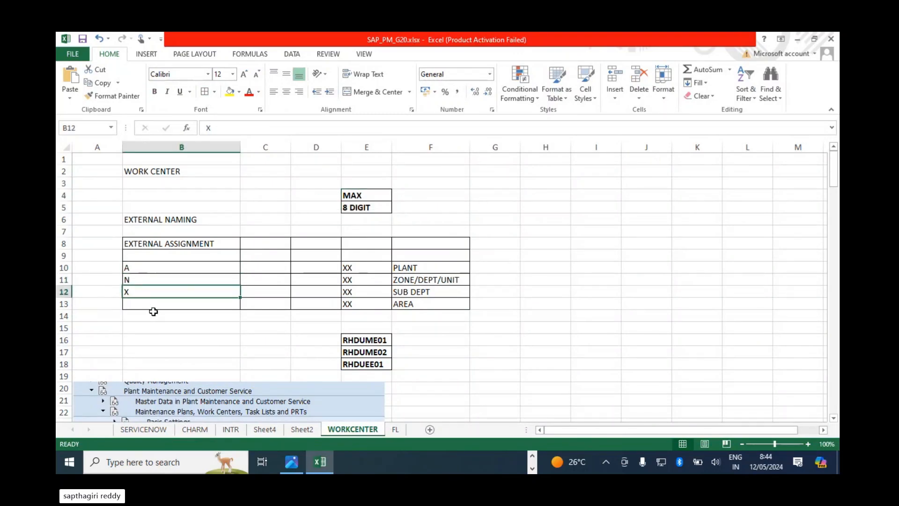
{"action": "left_click", "coordinate": [421, 270]}
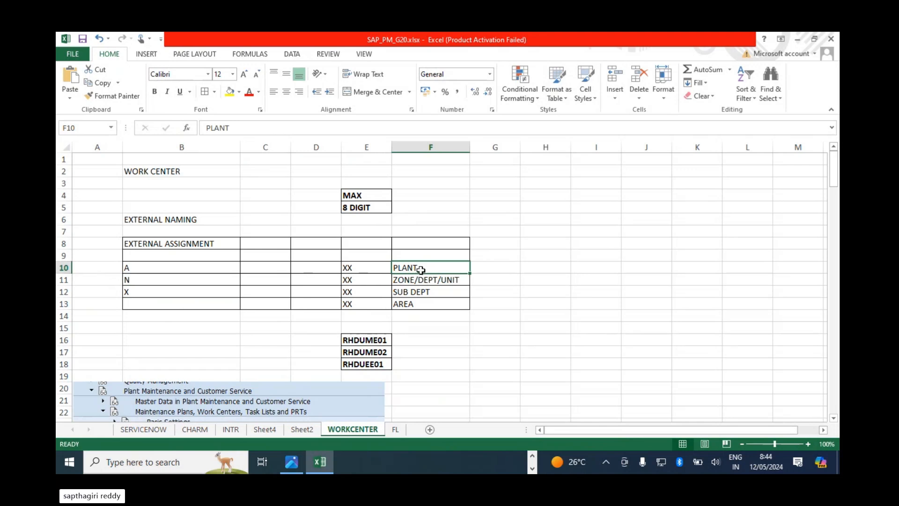
{"action": "left_click", "coordinate": [424, 283]}
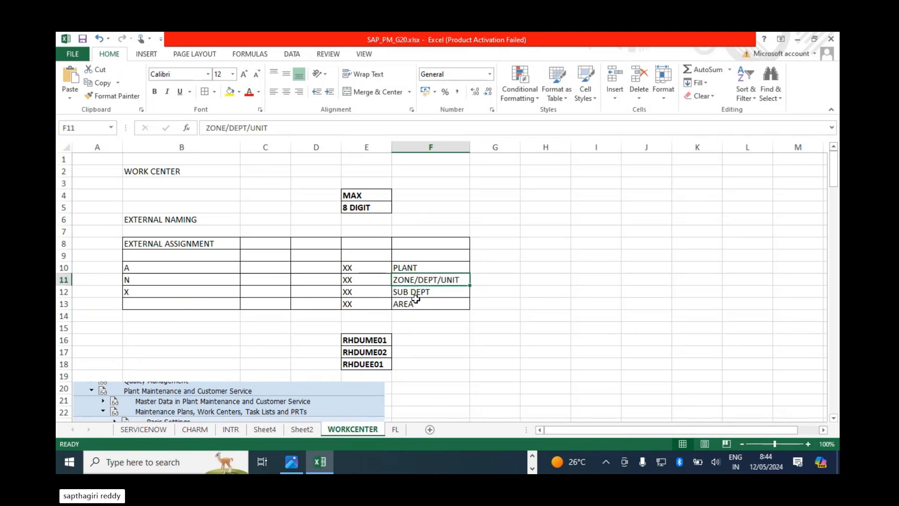
Change the PLANT description in F10 of the external assignment table to PLANT/ZONE
{"action": "double_click", "coordinate": [428, 268]}
{"action": "type", "text": "/"}
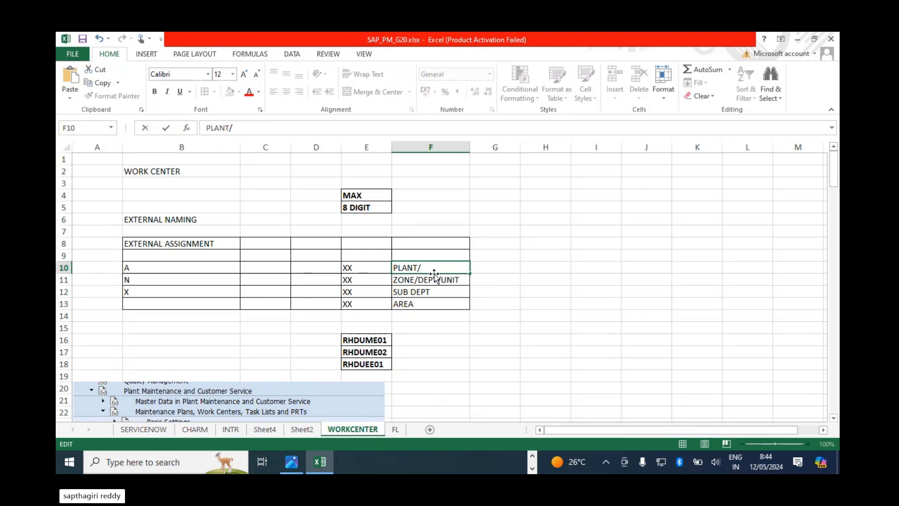
{"action": "type", "text": "XONE"}
{"action": "key", "text": "BackSpace"}
{"action": "key", "text": "BackSpace"}
{"action": "key", "text": "BackSpace"}
{"action": "key", "text": "BackSpace"}
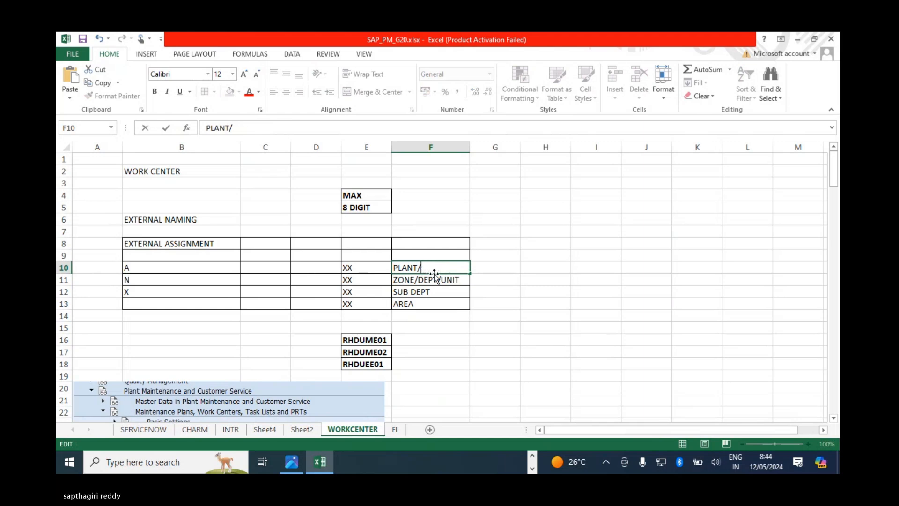
{"action": "type", "text": "ZONE"}
{"action": "key", "text": "Return"}
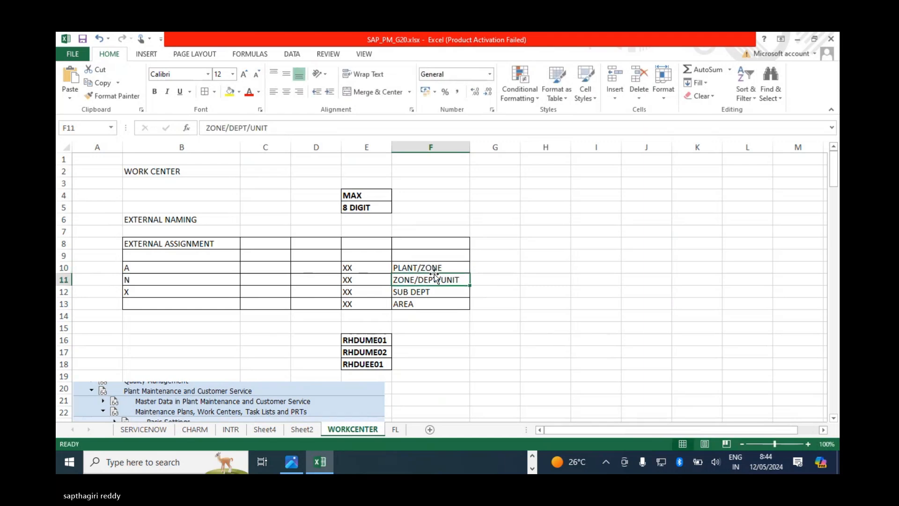
Copy the EXTERNAL ASSIGNMENT heading from the WORKCENTER sheet to F1 on the FL sheet, and fit column F to its text
{"action": "left_click", "coordinate": [187, 242]}
{"action": "key", "text": "ctrl+c"}
{"action": "left_click", "coordinate": [394, 430]}
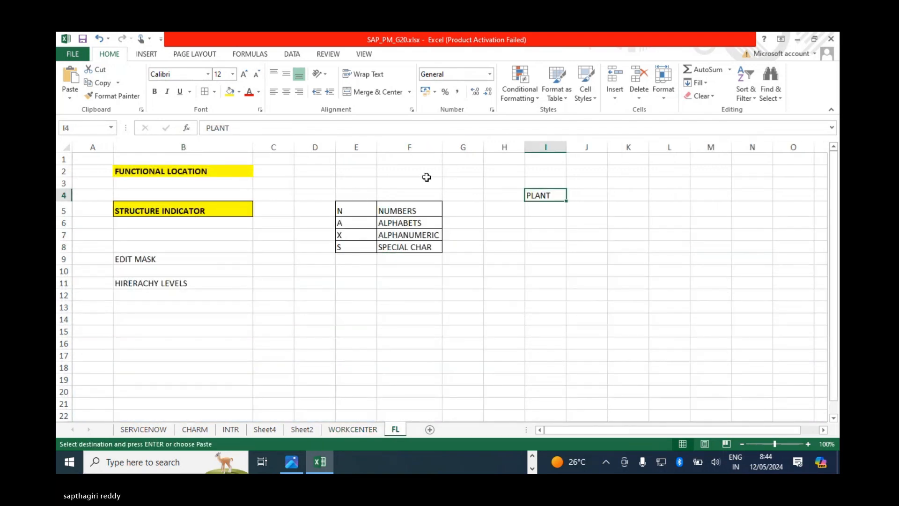
{"action": "left_click", "coordinate": [401, 159]}
{"action": "key", "text": "ctrl+v"}
{"action": "double_click", "coordinate": [442, 144]}
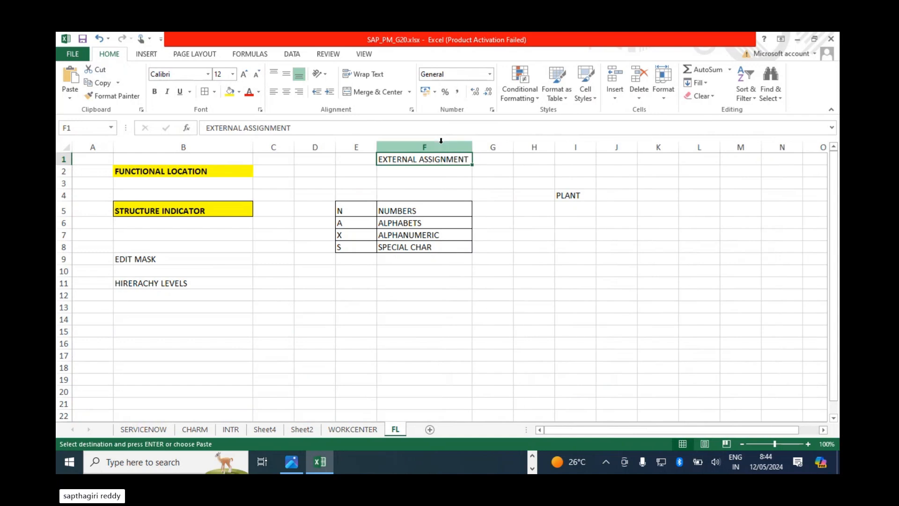
{"action": "left_click", "coordinate": [424, 296]}
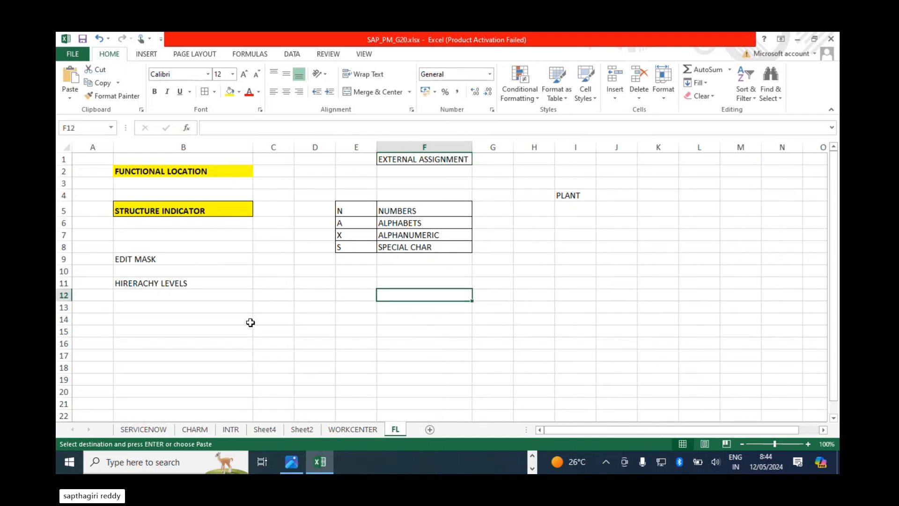
Check the level names on the PowerPoint structure indicator slide and enter UNIT/SYSTEM in I5 of the FL sheet, below PLANT
{"action": "left_click", "coordinate": [155, 283]}
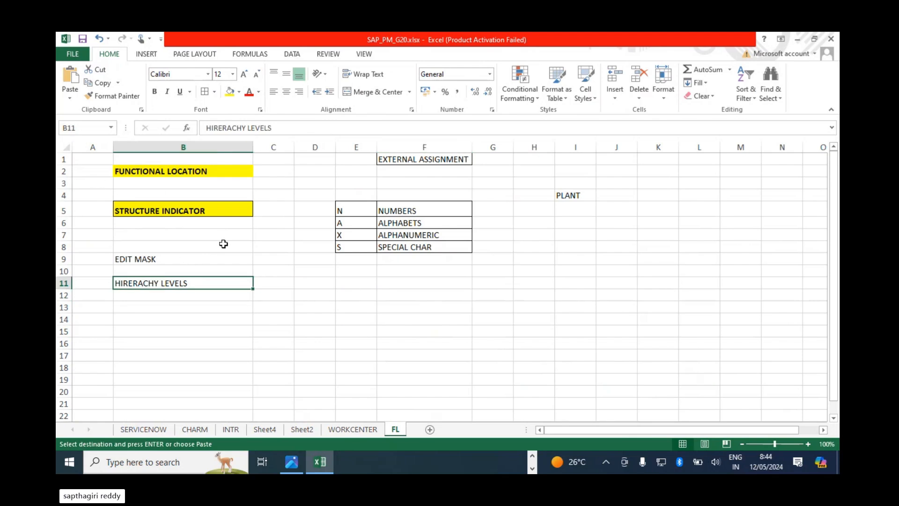
{"action": "left_click_drag", "start_coordinate": [345, 210], "coordinate": [346, 246]}
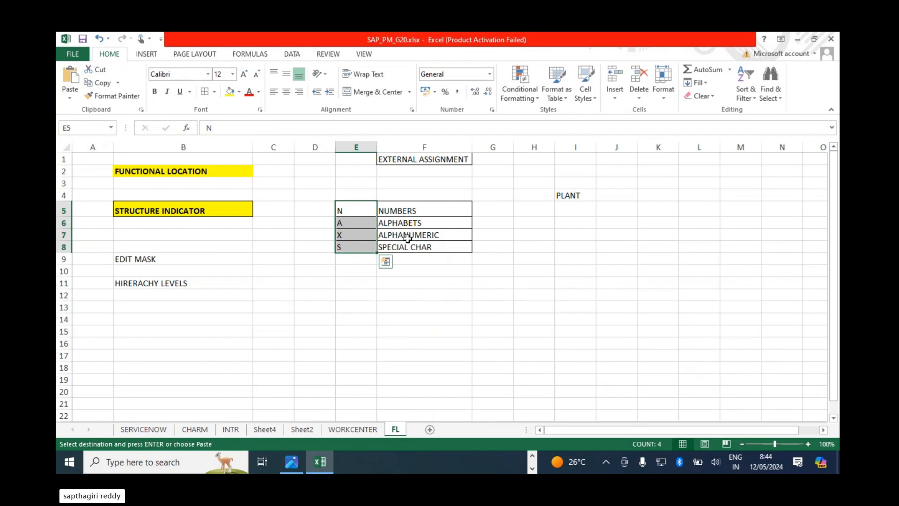
{"action": "left_click", "coordinate": [572, 196]}
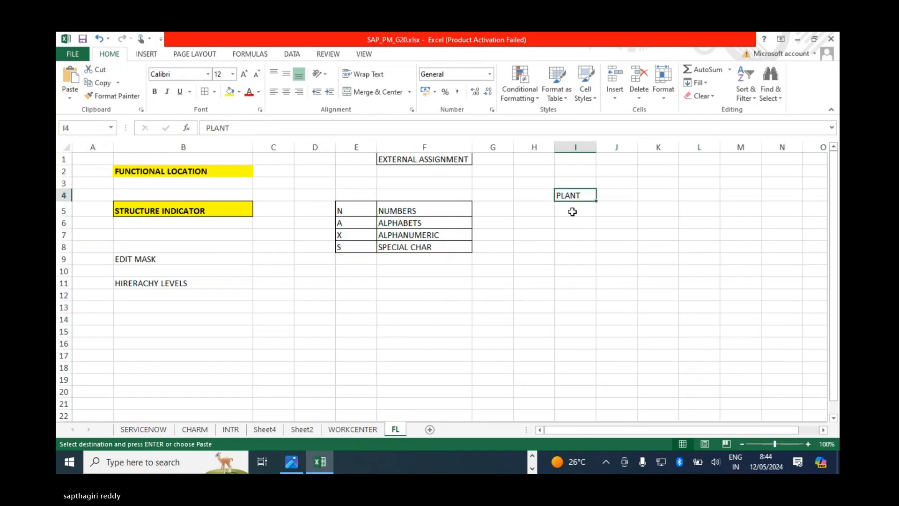
{"action": "key", "text": "alt+Tab"}
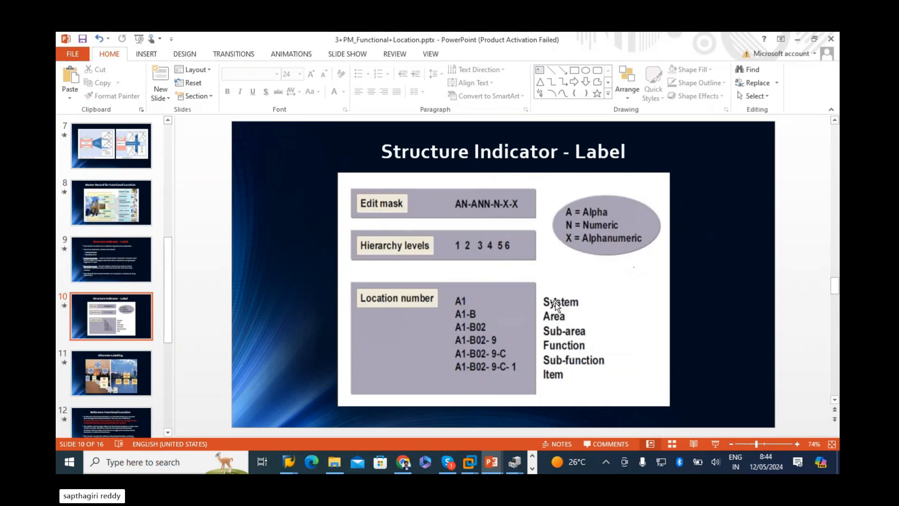
{"action": "key", "text": "alt+Tab"}
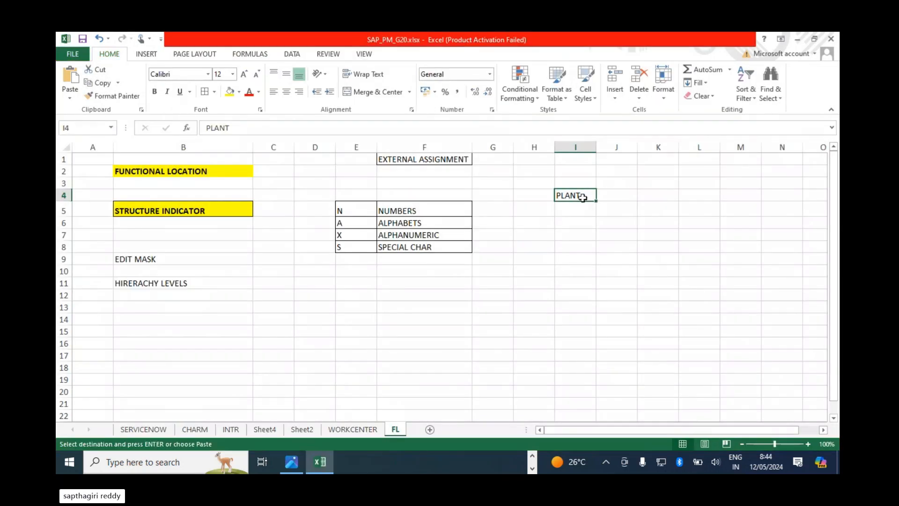
{"action": "left_click", "coordinate": [579, 209]}
{"action": "type", "text": "PLANT"}
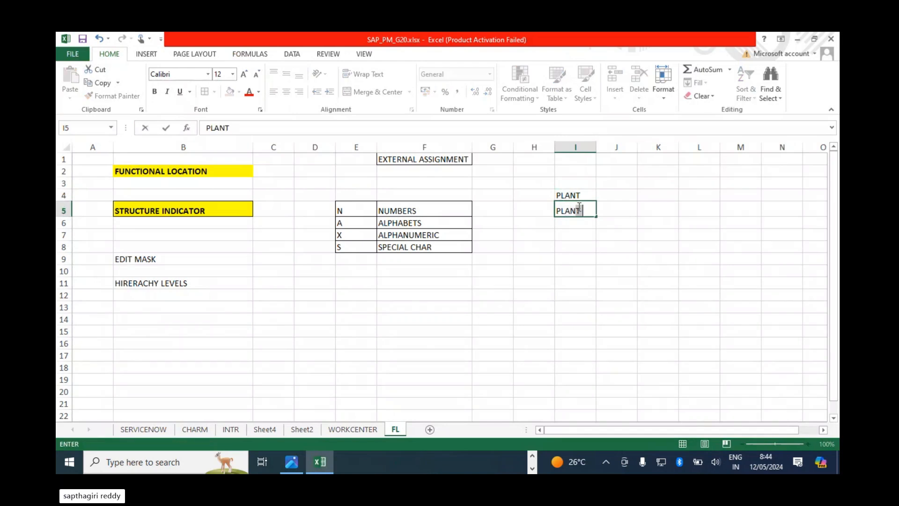
{"action": "type", "text": "/UNI"}
{"action": "key", "text": "BackSpace"}
{"action": "key", "text": "BackSpace"}
{"action": "key", "text": "BackSpace"}
{"action": "key", "text": "BackSpace"}
{"action": "key", "text": "BackSpace"}
{"action": "key", "text": "BackSpace"}
{"action": "key", "text": "BackSpace"}
{"action": "key", "text": "BackSpace"}
{"action": "type", "text": "UNIT/SYSTE"}
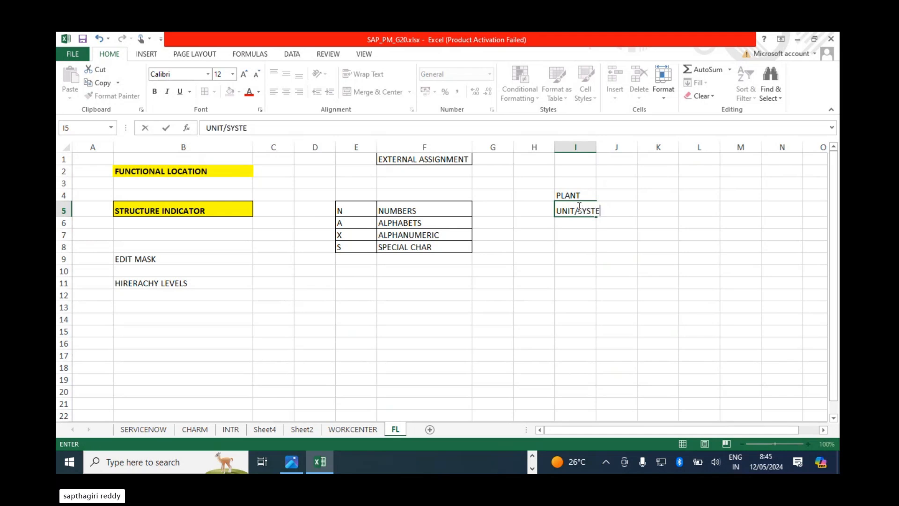
{"action": "key", "text": "Return"}
Consult the slide's location levels, enter AREA/ZONE in I6 of the FL sheet, and widen column I to fit the level names
{"action": "key", "text": "alt+Tab"}
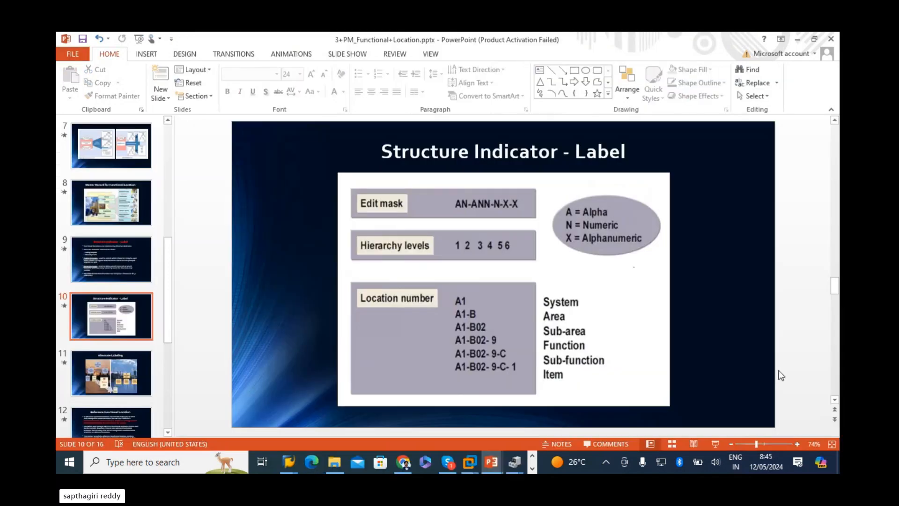
{"action": "key", "text": "alt+Tab"}
{"action": "type", "text": "A"}
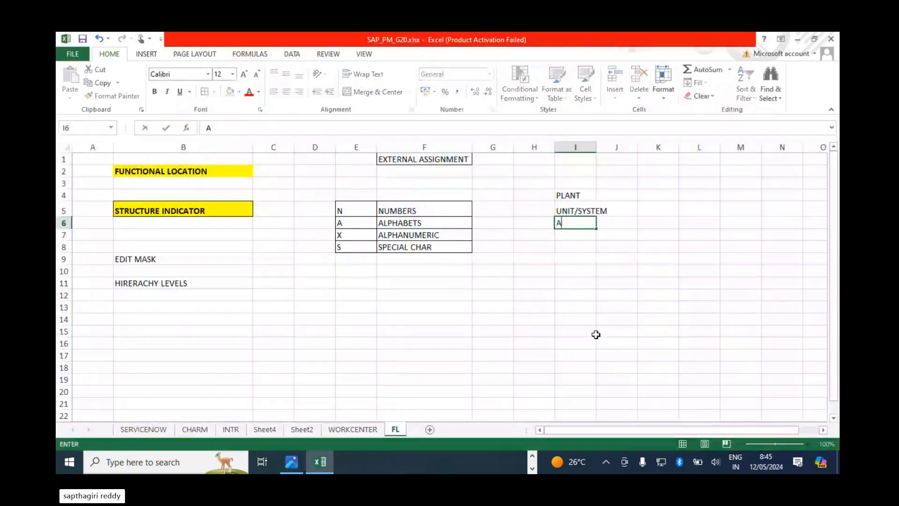
{"action": "type", "text": "REA/ZONE"}
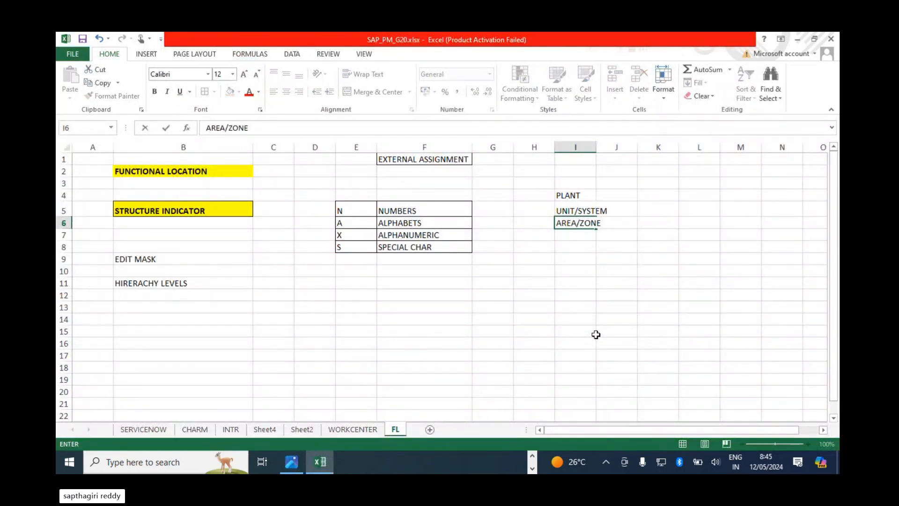
{"action": "left_click", "coordinate": [598, 148]}
{"action": "left_click_drag", "start_coordinate": [596, 144], "coordinate": [682, 145]}
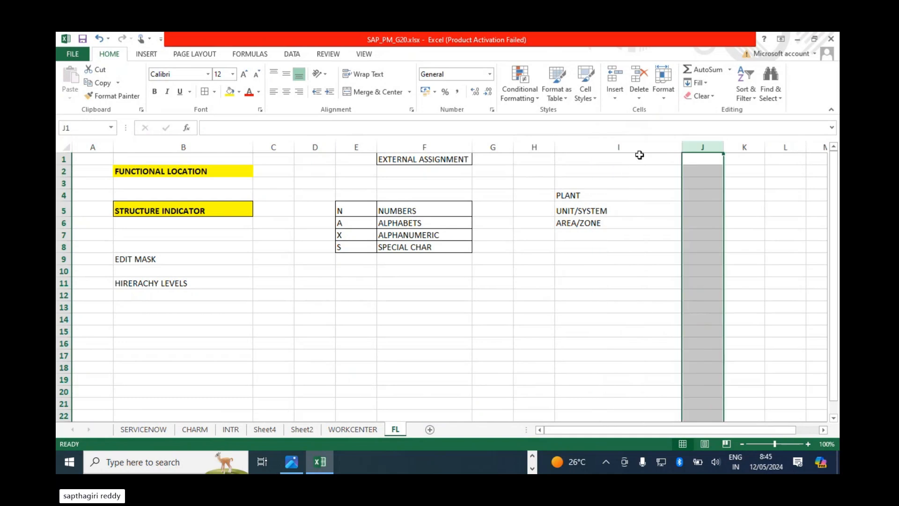
{"action": "left_click", "coordinate": [627, 225]}
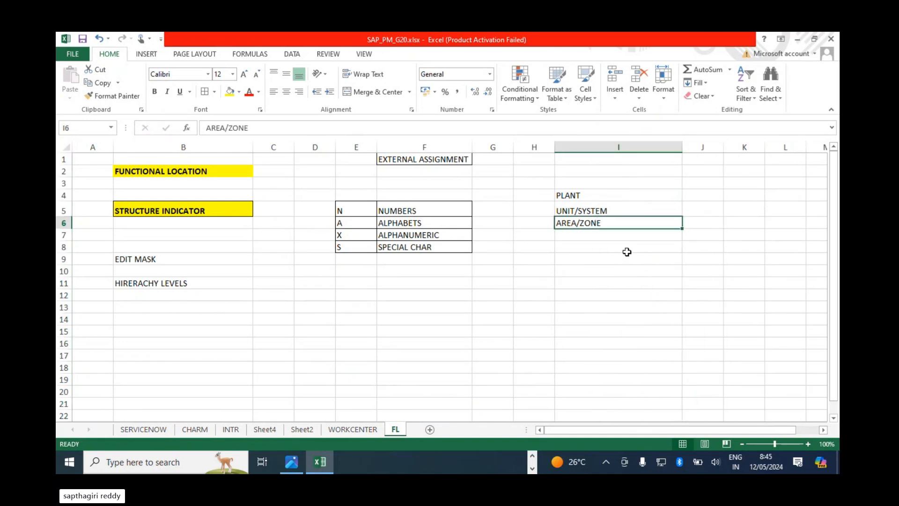
Check the third location level on the PowerPoint slide and enter SUB AREA/SUB UNIT/SUB ZONE in I7 of the Excel sheet
{"action": "left_click", "coordinate": [586, 235]}
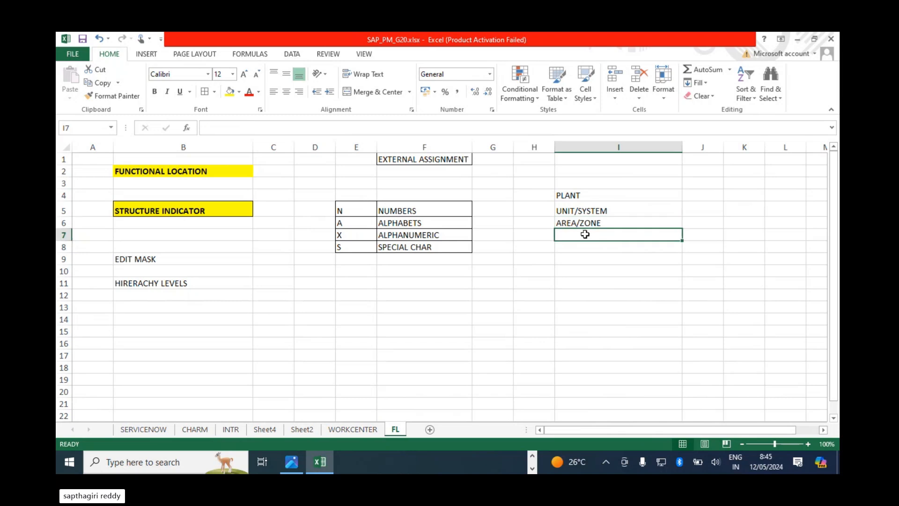
{"action": "key", "text": "alt+Tab"}
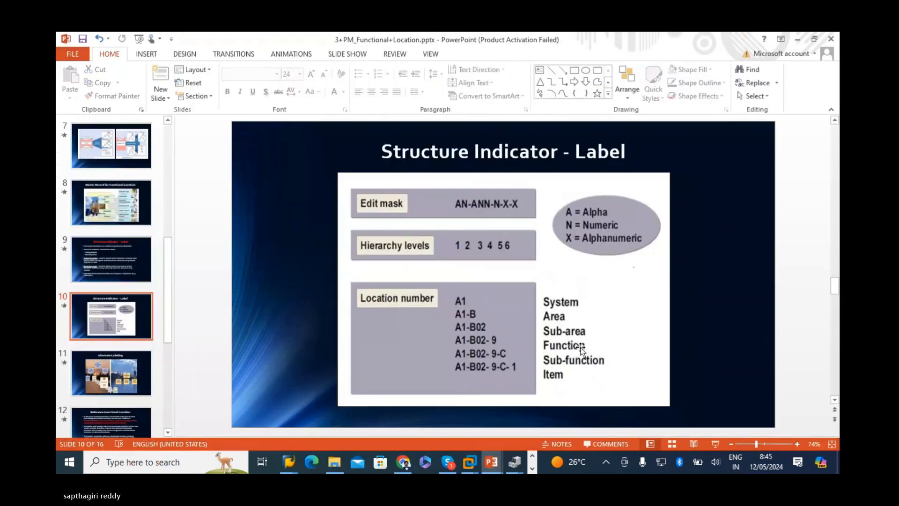
{"action": "key", "text": "alt+Tab"}
{"action": "type", "text": "SU"}
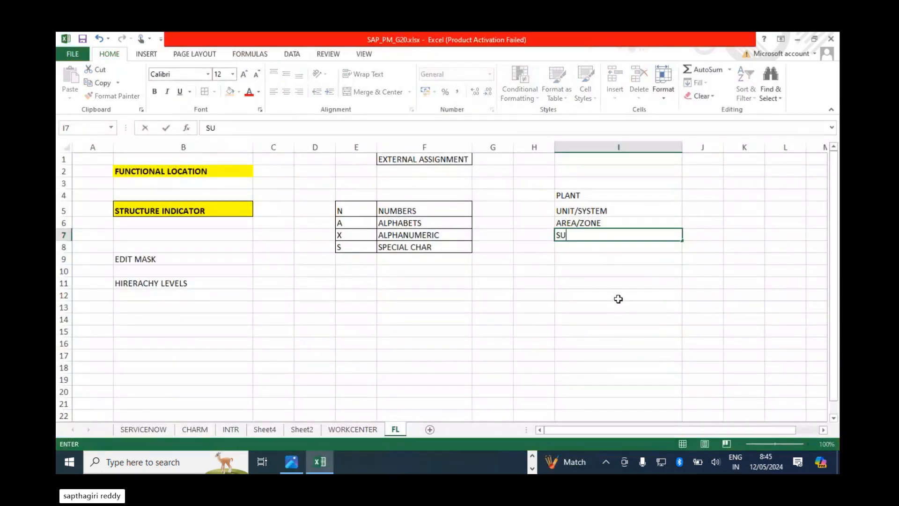
{"action": "type", "text": "B AREA/S"}
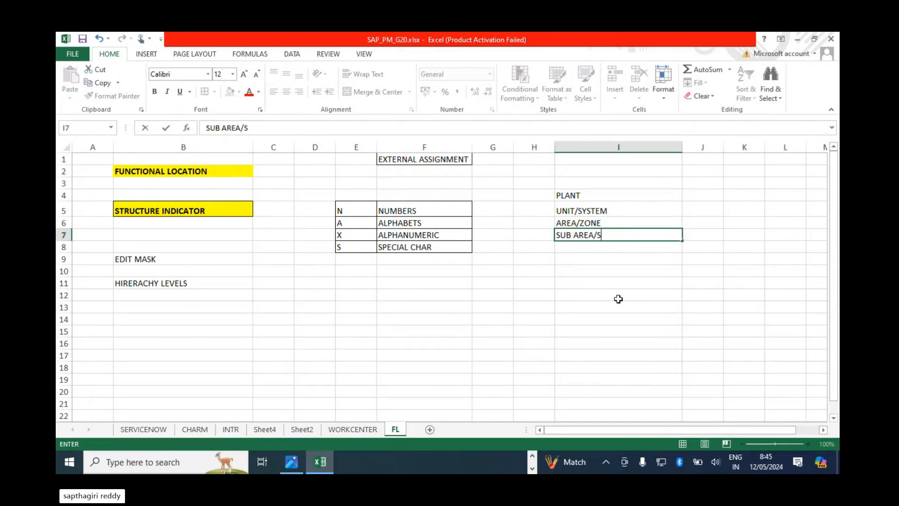
{"action": "type", "text": "UB UNIT"}
{"action": "key", "text": "Return"}
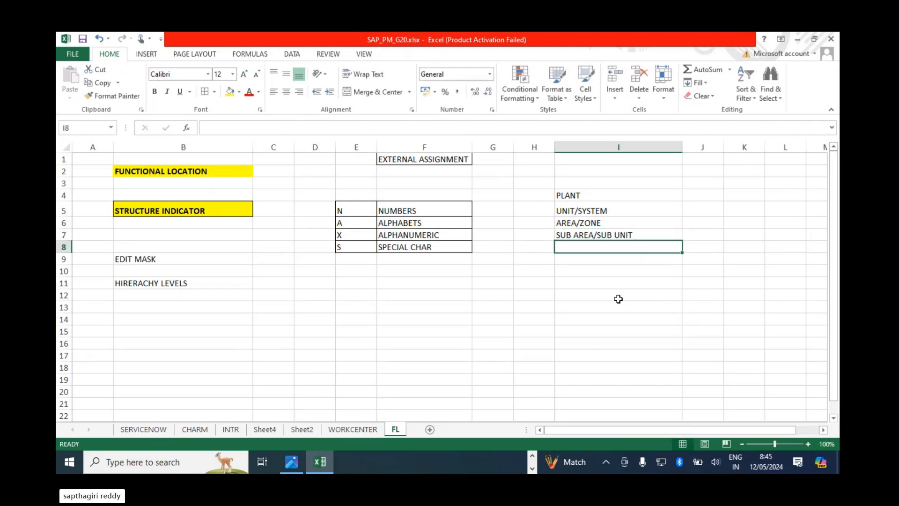
{"action": "double_click", "coordinate": [642, 237]}
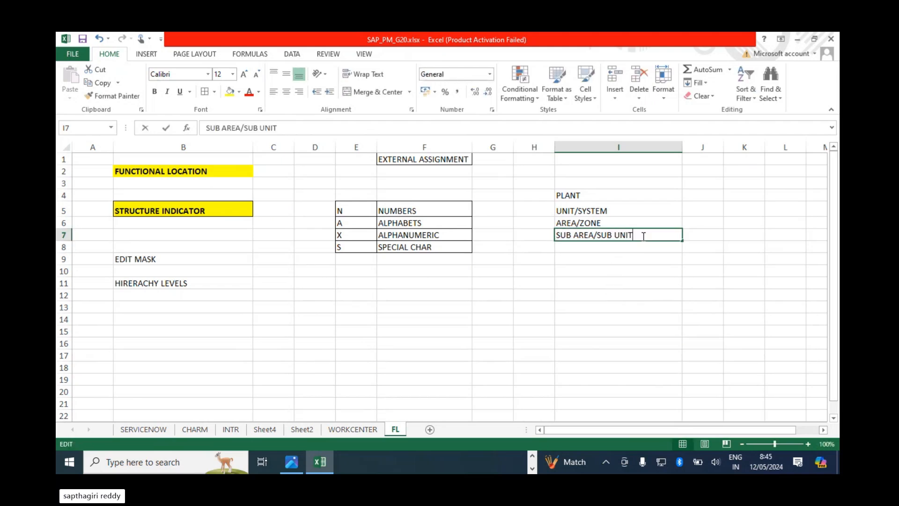
{"action": "type", "text": "/SUB ZONE"}
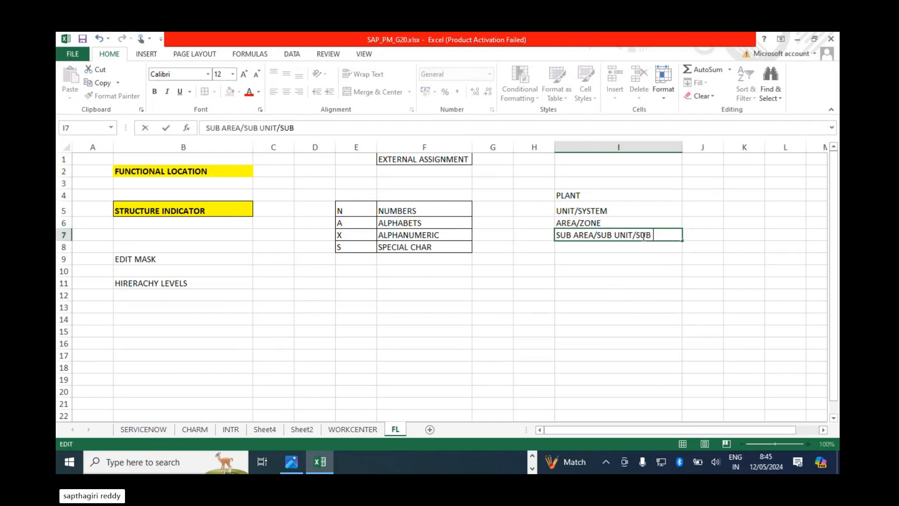
{"action": "key", "text": "Return"}
Check the fourth location level on the PowerPoint slide and enter FUNCTION/PROCESS in I8 of the Excel sheet
{"action": "key", "text": "alt+Tab"}
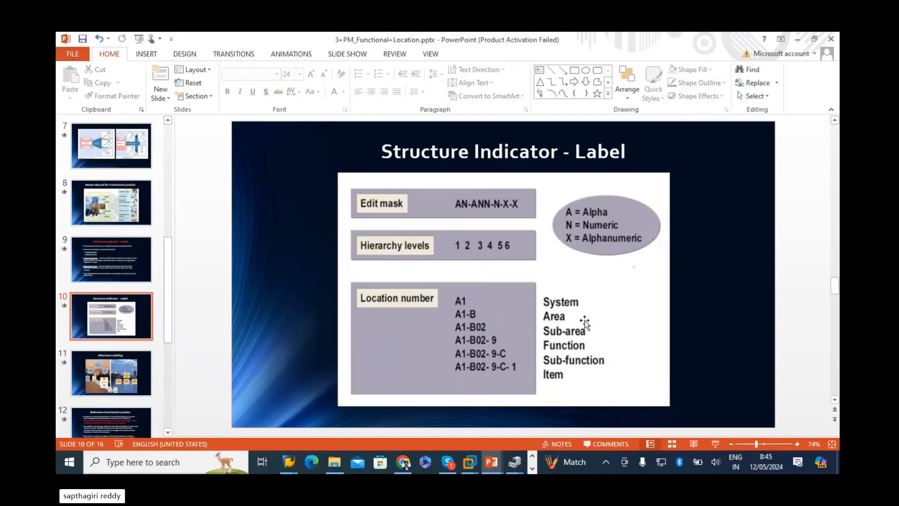
{"action": "key", "text": "alt+Tab"}
{"action": "type", "text": "F"}
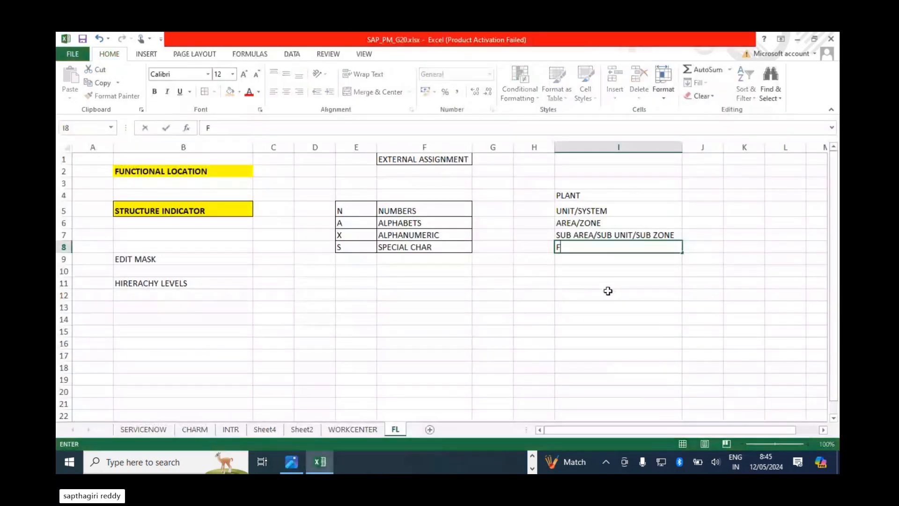
{"action": "type", "text": "UNCTION"}
{"action": "key", "text": "Return"}
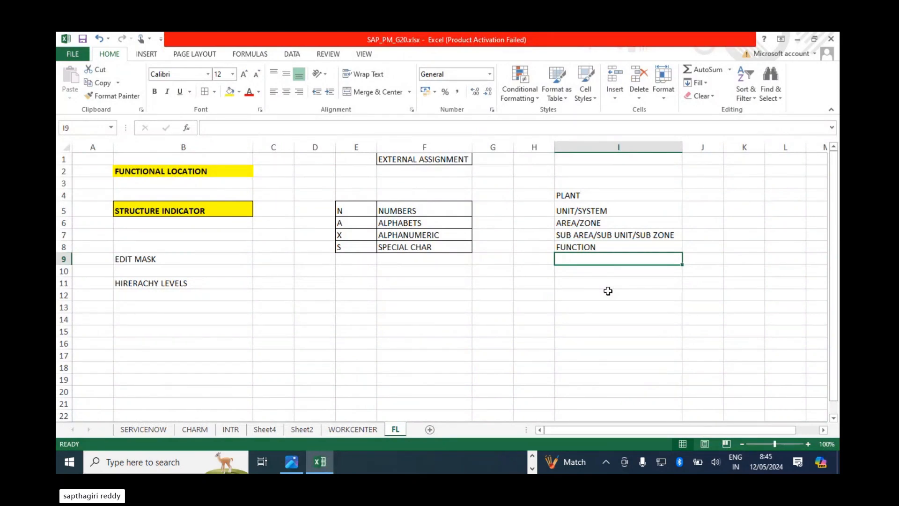
{"action": "double_click", "coordinate": [615, 247]}
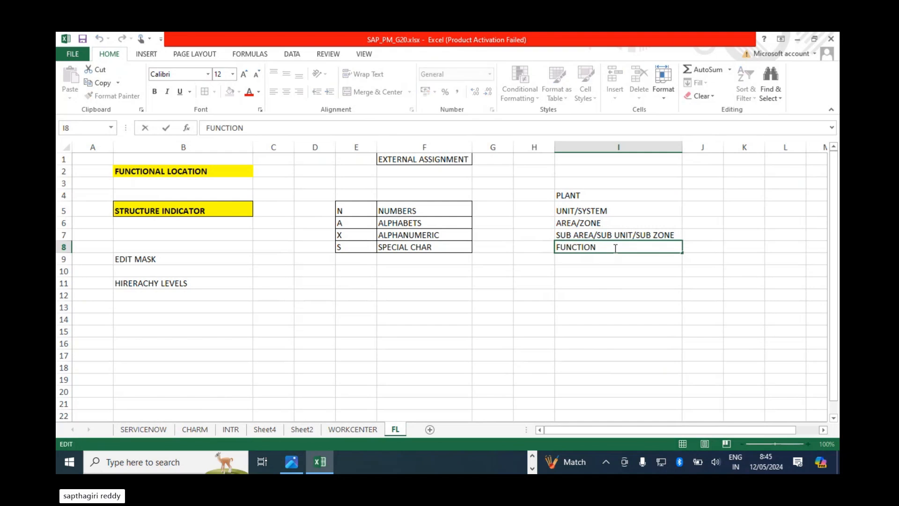
{"action": "type", "text": "/PROCESS"}
{"action": "key", "text": "Return"}
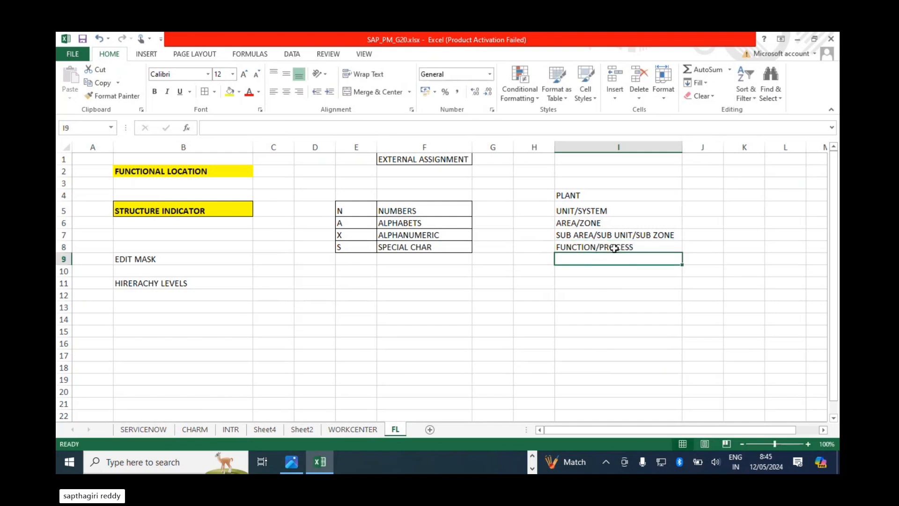
Check the remaining levels on the slide, and enter SUB FUNCTION / DEPT/SUB DEPT in I9 and ITEM in I10
{"action": "key", "text": "alt+Tab"}
{"action": "key", "text": "alt+Tab"}
{"action": "type", "text": "SUB FUNC"}
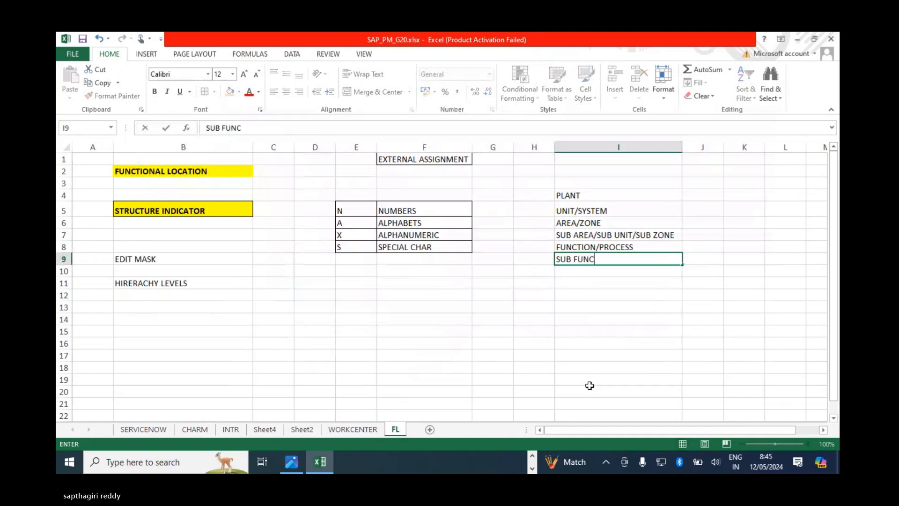
{"action": "type", "text": "TION / D"}
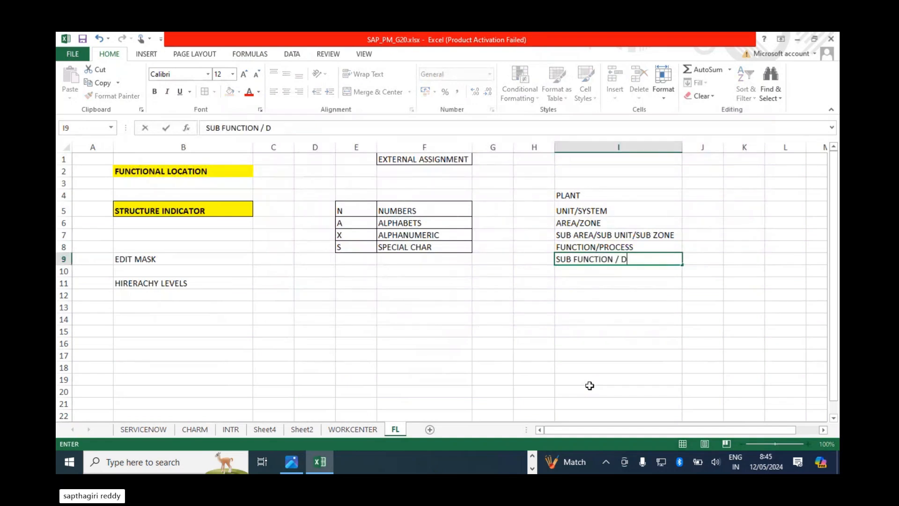
{"action": "type", "text": "EPT/SUB DEPT"}
{"action": "key", "text": "Return"}
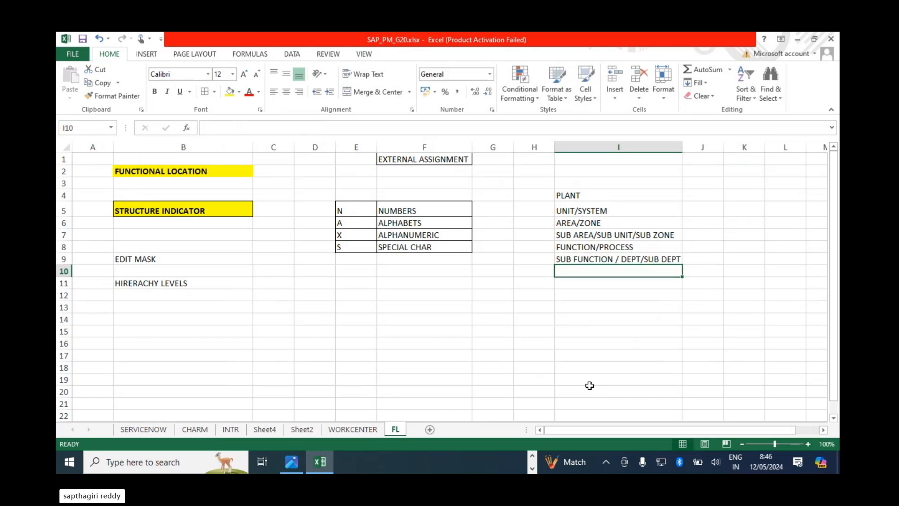
{"action": "type", "text": "ITEM"}
{"action": "key", "text": "Return"}
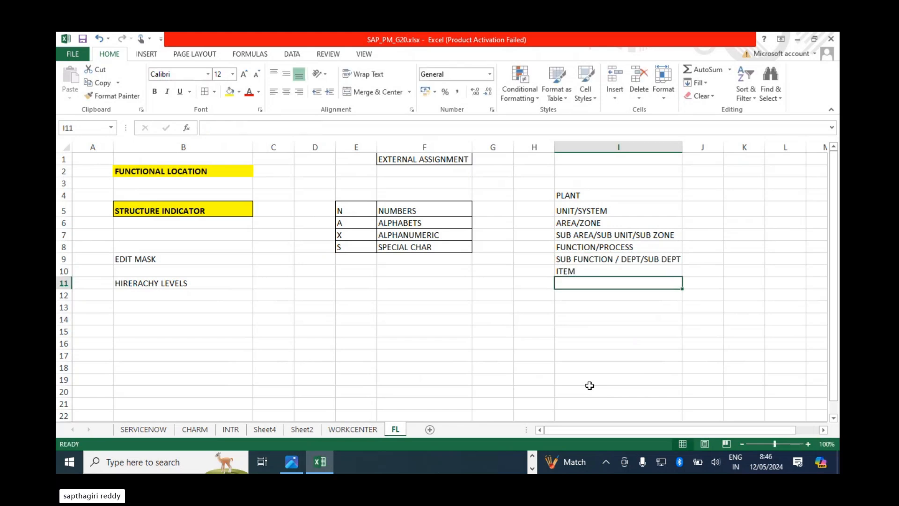
Compare the level list with the slide, make I4:I10 bold in Excel, and widen column I slightly to fit the bold text
{"action": "key", "text": "alt+Tab"}
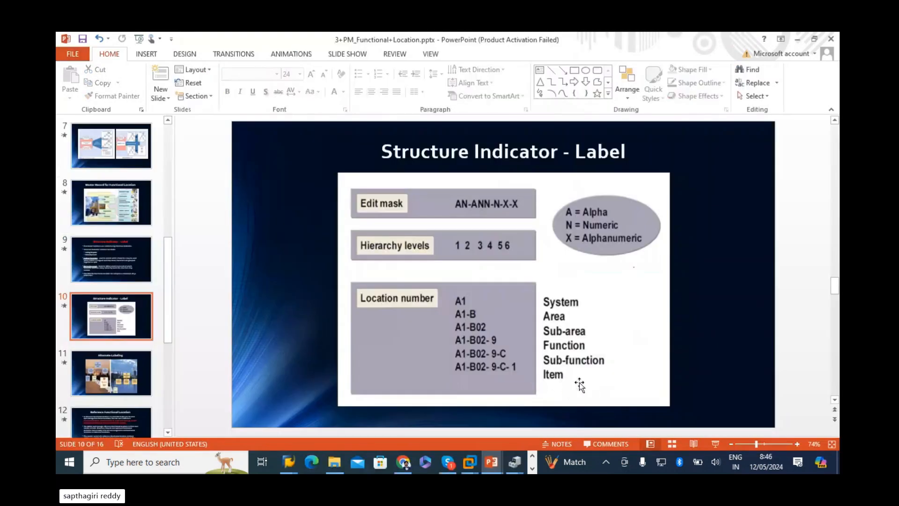
{"action": "key", "text": "alt+Tab"}
{"action": "left_click_drag", "start_coordinate": [574, 194], "coordinate": [582, 274]}
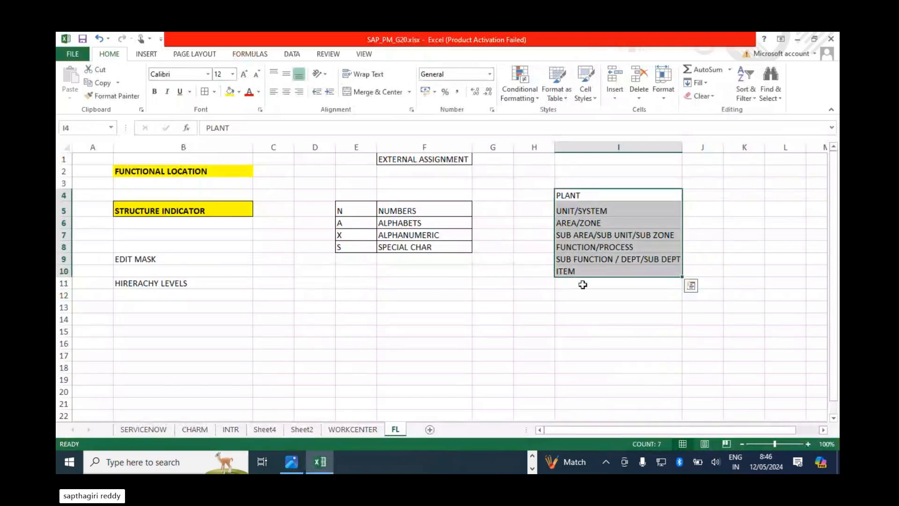
{"action": "left_click", "coordinate": [155, 92]}
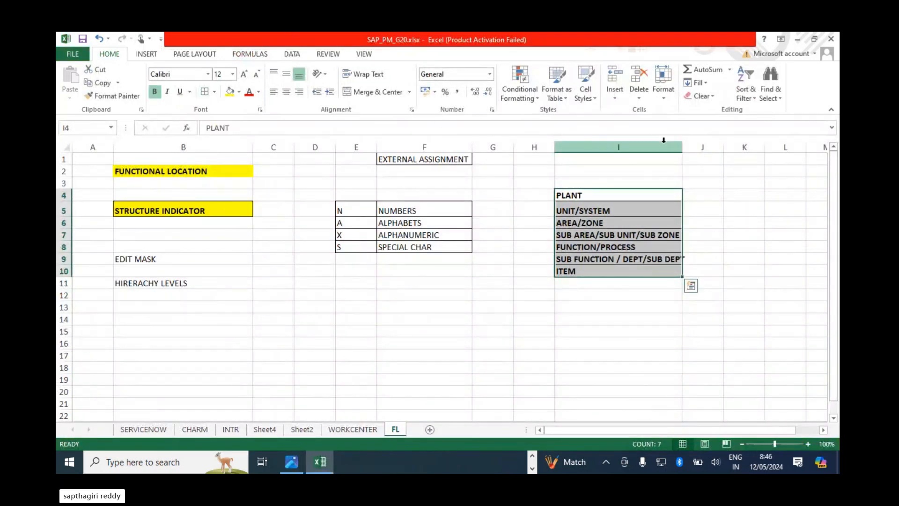
{"action": "left_click_drag", "start_coordinate": [682, 146], "coordinate": [691, 147]}
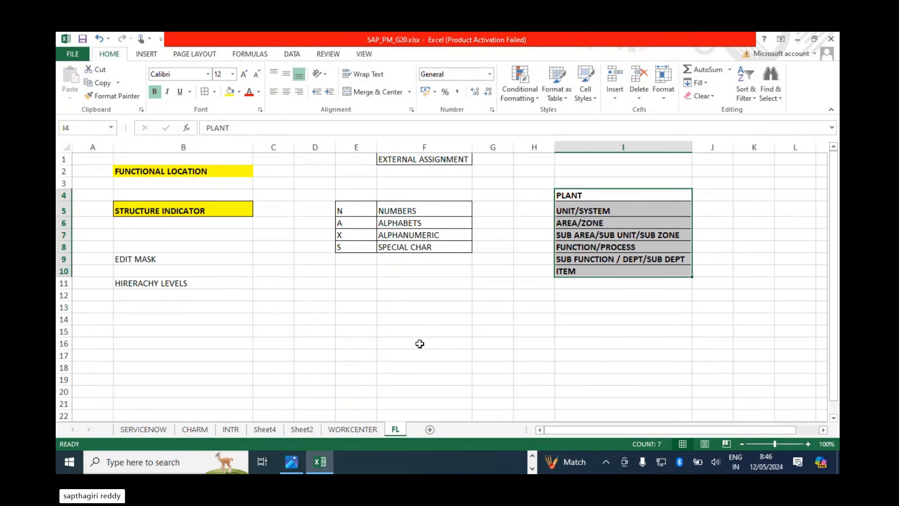
Enter MAX CHAR in D3 and 40 in E3, and widen column D so the label fits
{"action": "left_click", "coordinate": [337, 183]}
{"action": "left_click", "coordinate": [312, 182]}
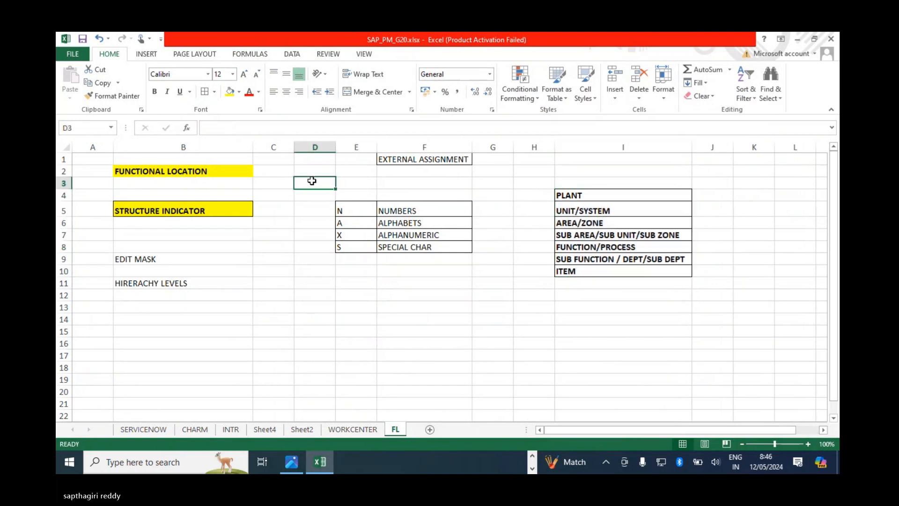
{"action": "type", "text": "MASK CHAR"}
{"action": "key", "text": "Tab"}
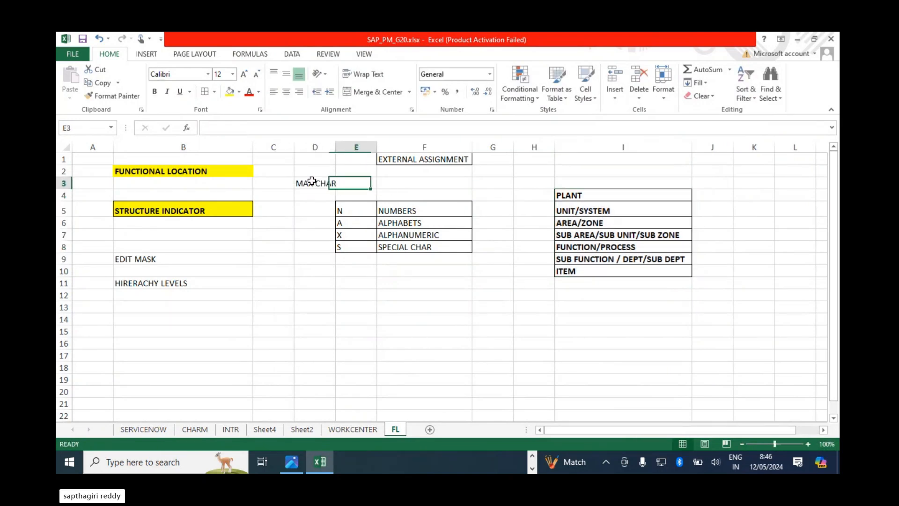
{"action": "left_click_drag", "start_coordinate": [336, 145], "coordinate": [347, 143]}
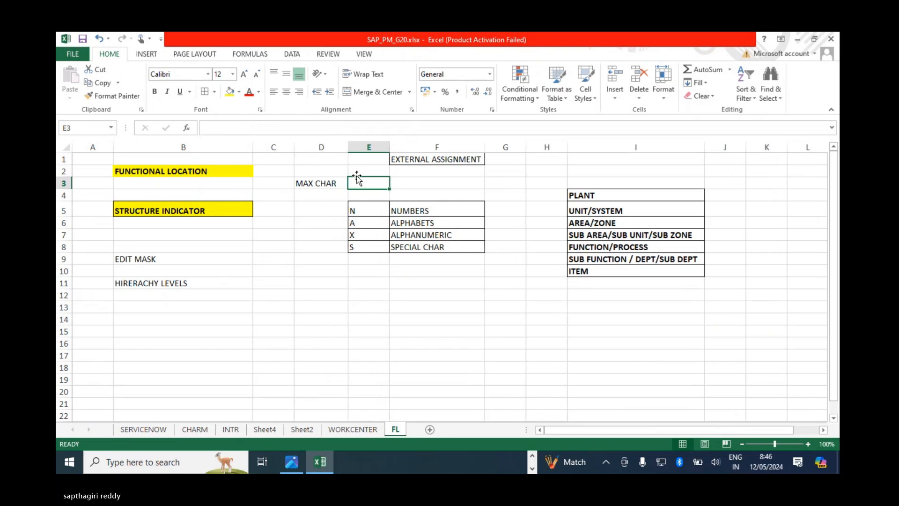
{"action": "type", "text": "40"}
{"action": "key", "text": "Return"}
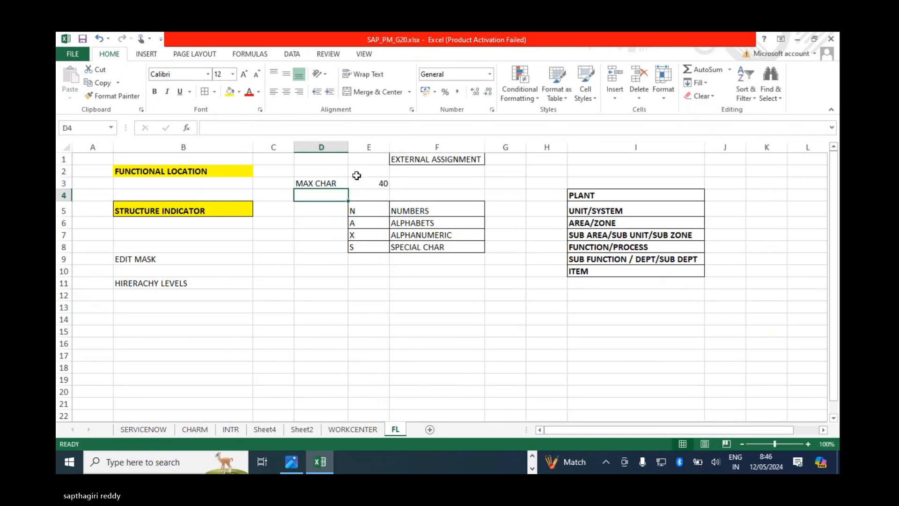
Format D3:E3 with yellow fill, cell borders and bold text
{"action": "left_click_drag", "start_coordinate": [327, 181], "coordinate": [357, 180]}
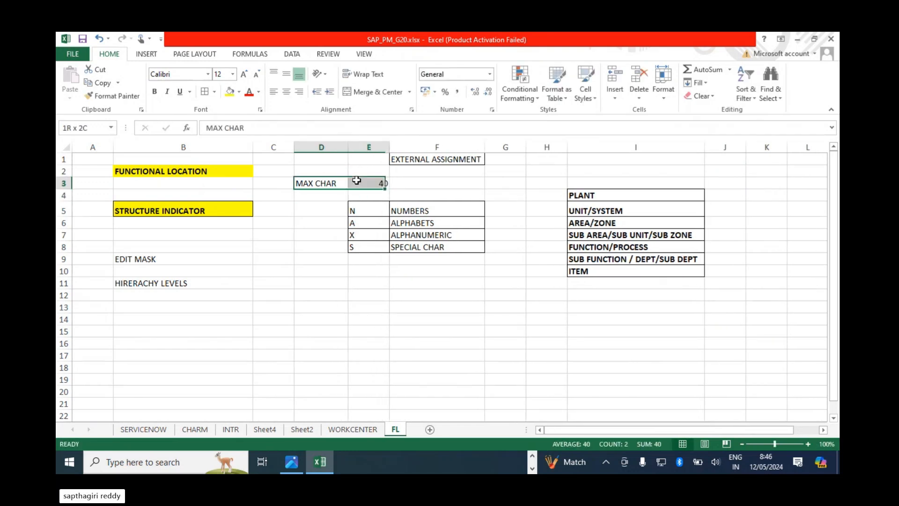
{"action": "left_click", "coordinate": [229, 92]}
{"action": "left_click", "coordinate": [206, 92]}
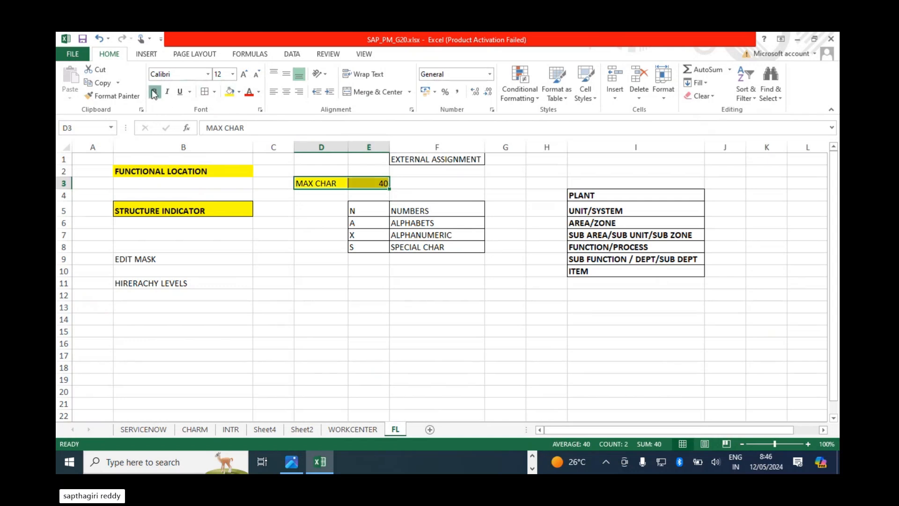
{"action": "left_click", "coordinate": [155, 92]}
{"action": "left_click", "coordinate": [536, 357]}
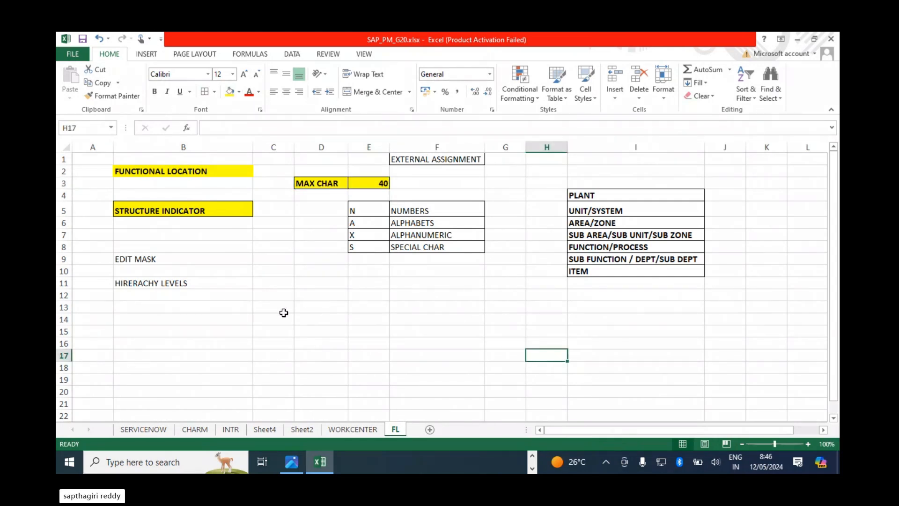
Move the EDIT MASK and HIRERACHY LEVELS labels down to B13 and B15
{"action": "left_click_drag", "start_coordinate": [150, 259], "coordinate": [151, 304]}
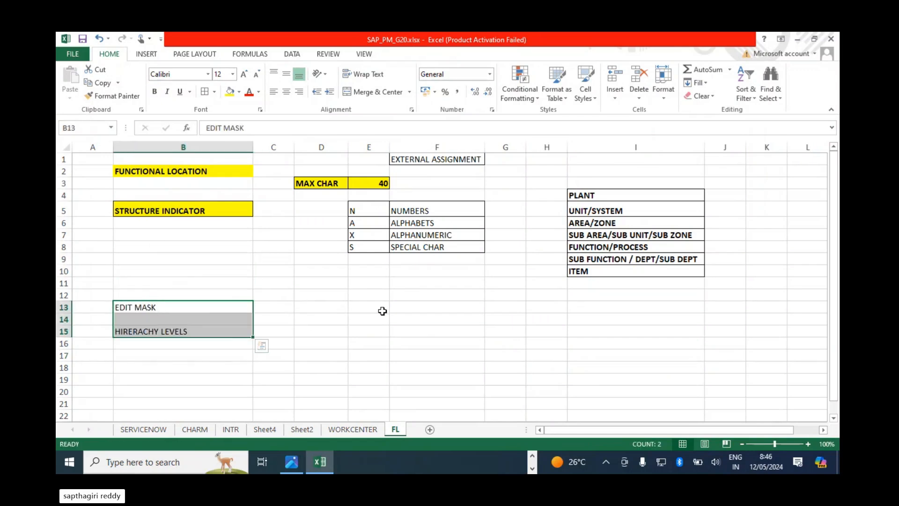
{"action": "left_click", "coordinate": [421, 305]}
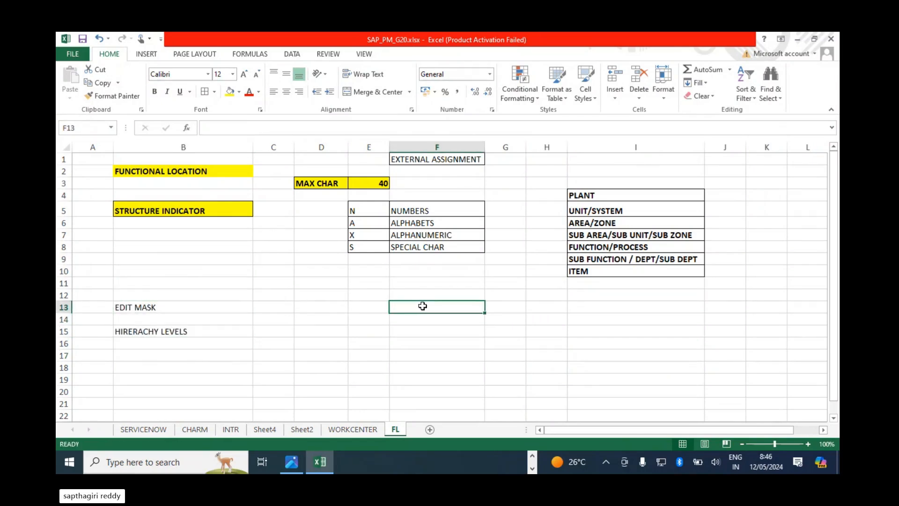
Check the Structure Indicator slide in PowerPoint and the thermal power plant layout image, and enter TP01 in E13 of the Excel sheet
{"action": "key", "text": "alt+Tab"}
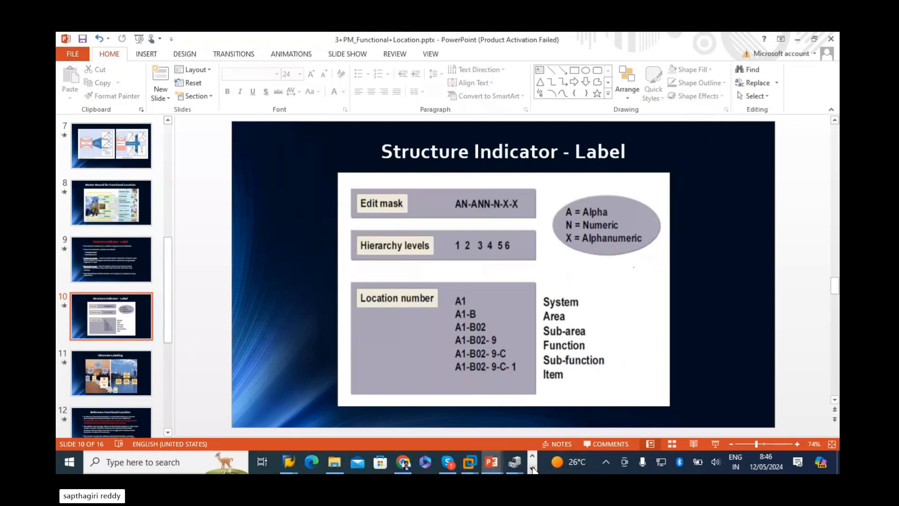
{"action": "left_click", "coordinate": [532, 468]}
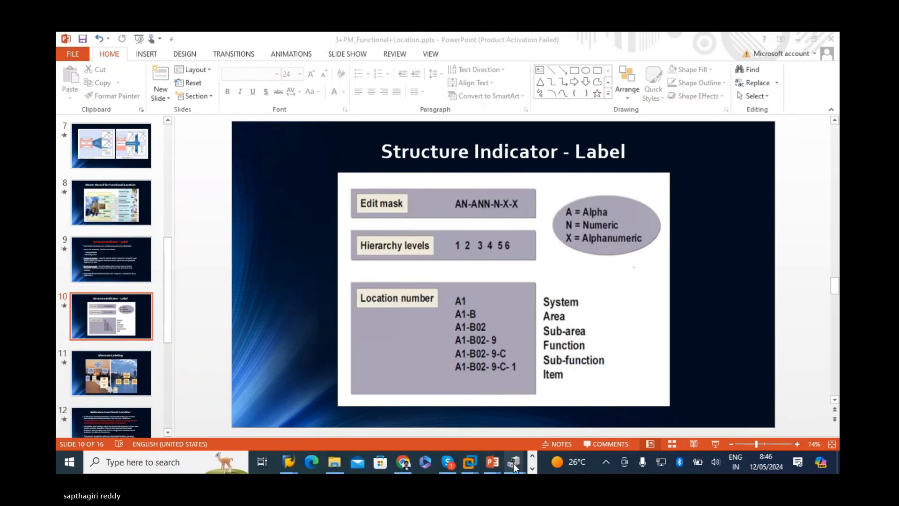
{"action": "left_click", "coordinate": [532, 468]}
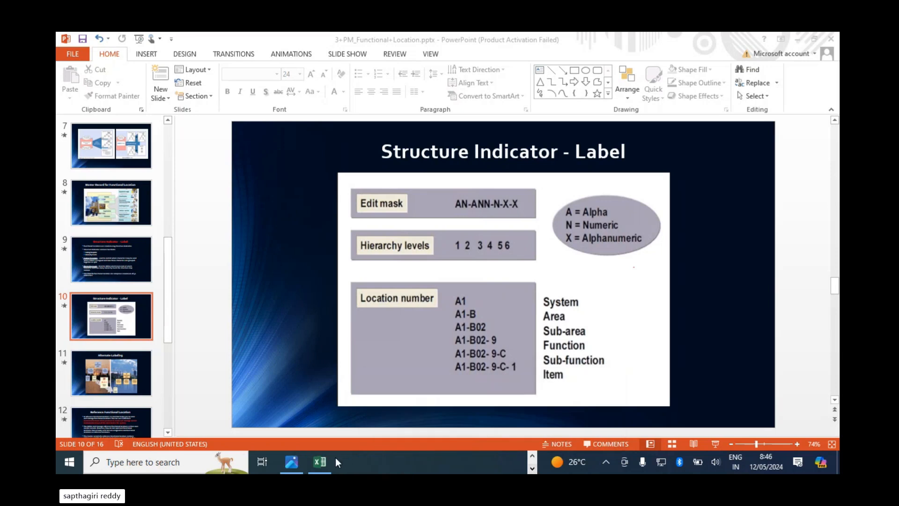
{"action": "left_click", "coordinate": [292, 458]}
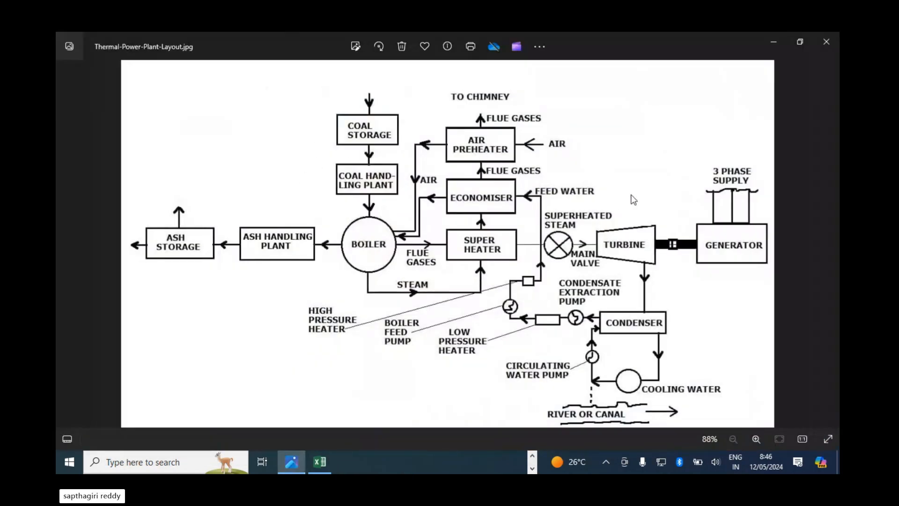
{"action": "key", "text": "alt+Tab"}
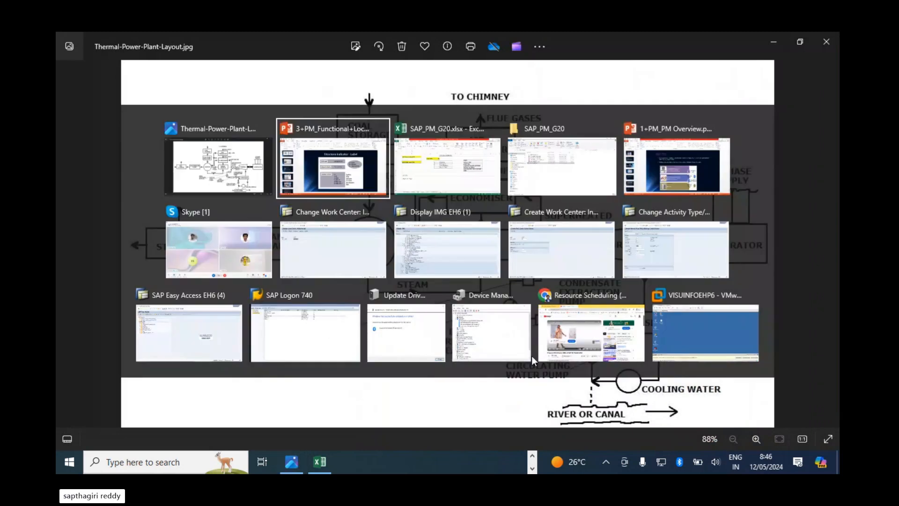
{"action": "key", "text": "alt+Tab"}
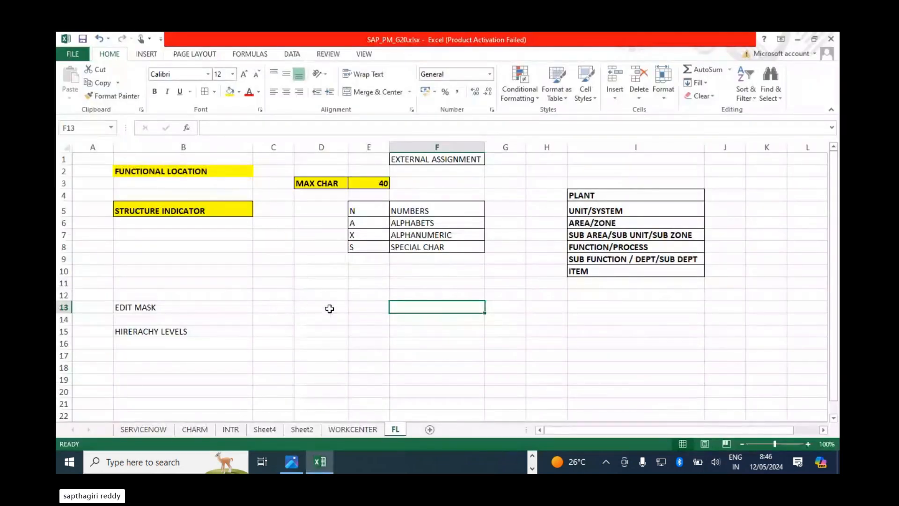
{"action": "left_click", "coordinate": [363, 306]}
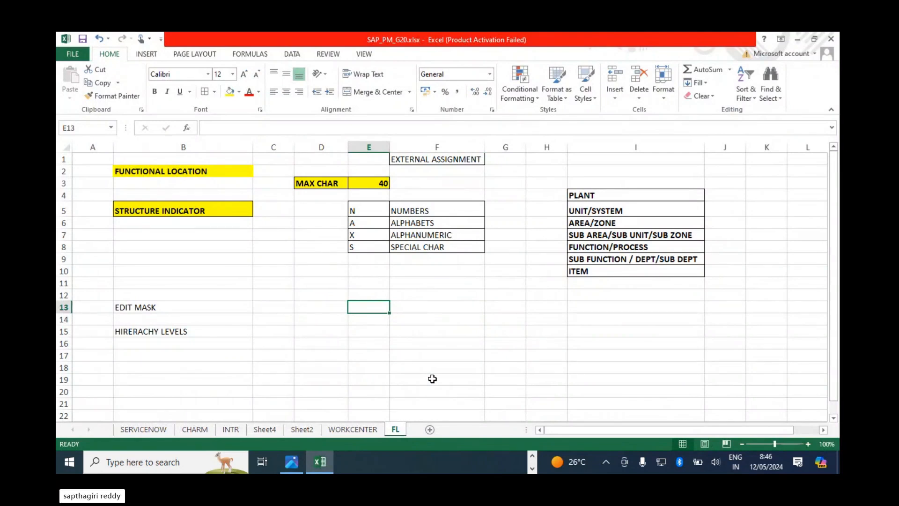
{"action": "type", "text": "TP"}
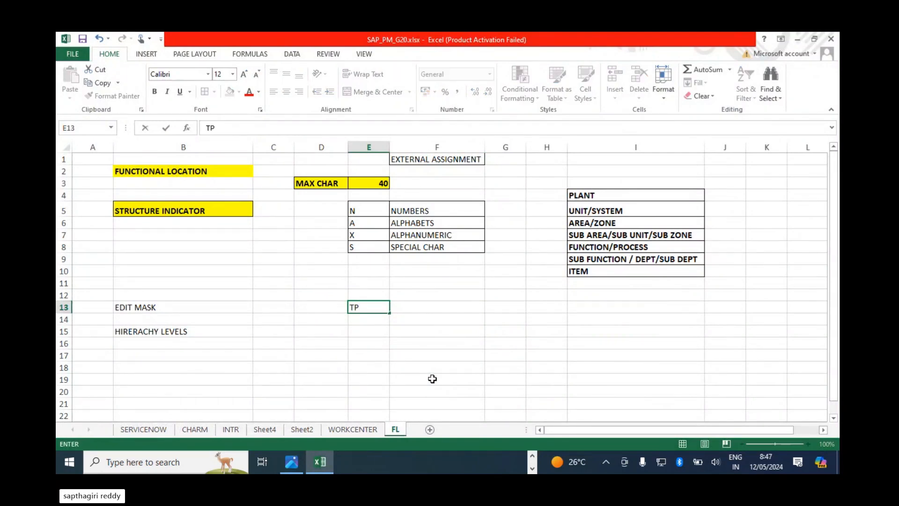
{"action": "type", "text": "01"}
{"action": "left_click", "coordinate": [365, 305]}
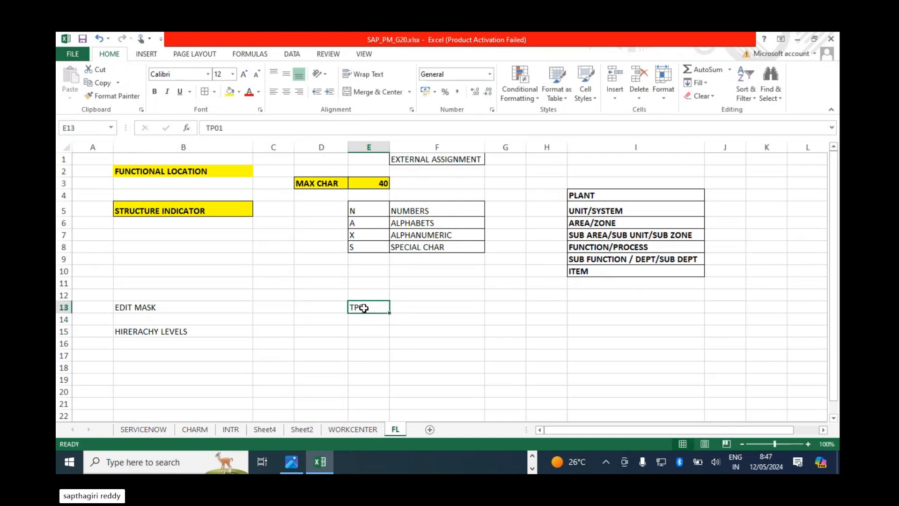
Compare the letters and digits of TP01 in E13 with the character code legend in E5:F8
{"action": "left_click", "coordinate": [366, 220]}
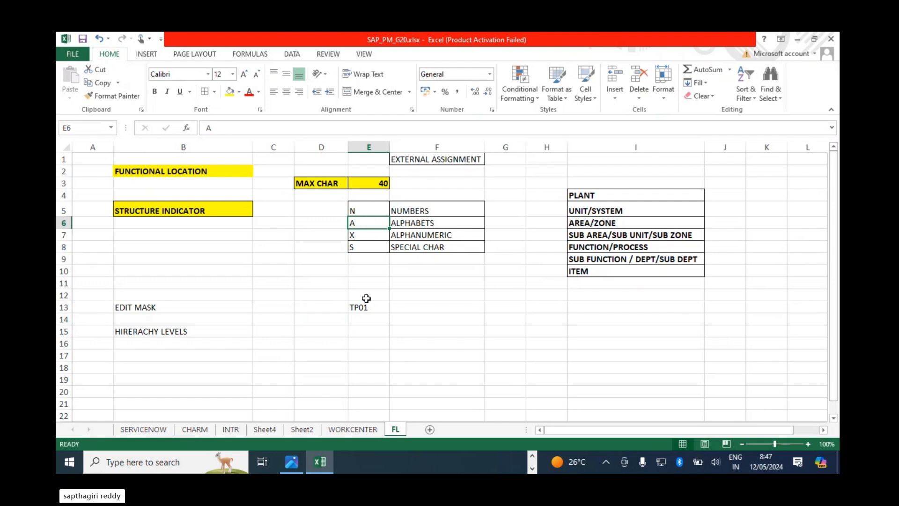
{"action": "left_click", "coordinate": [411, 233]}
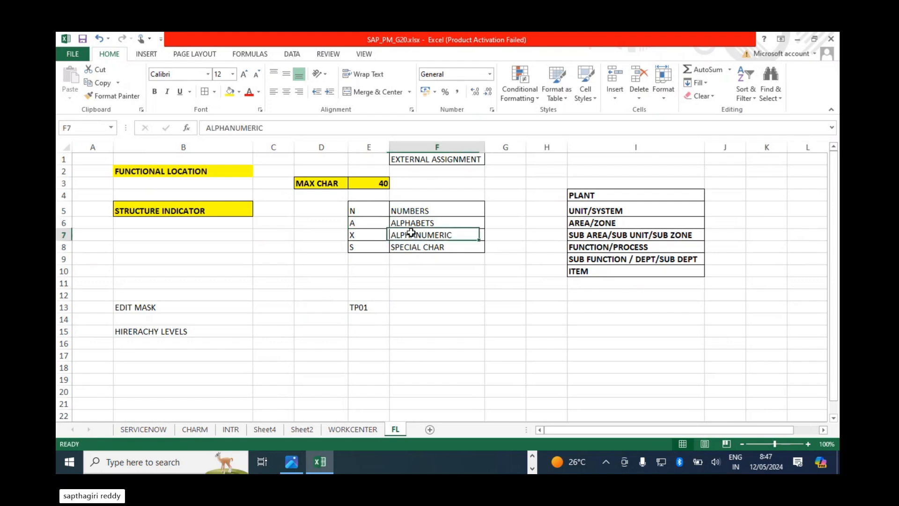
{"action": "double_click", "coordinate": [359, 307]}
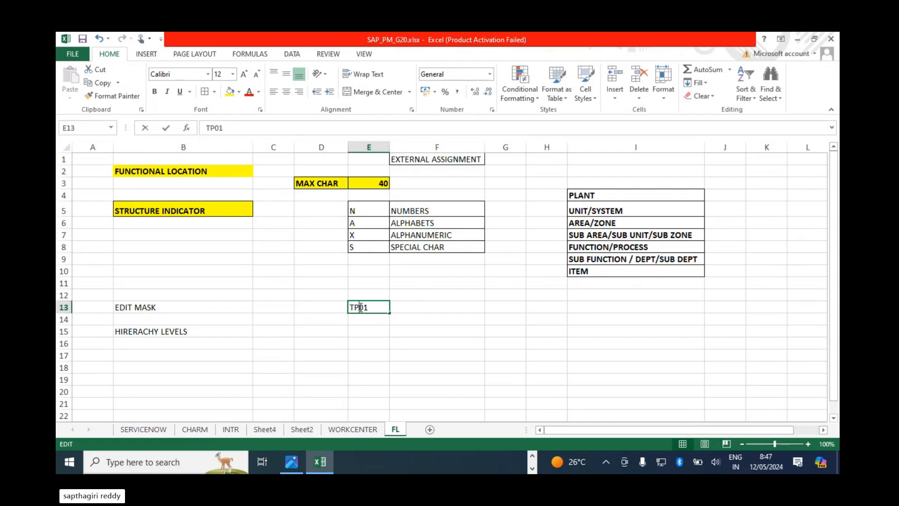
{"action": "left_click_drag", "start_coordinate": [359, 307], "coordinate": [369, 307]}
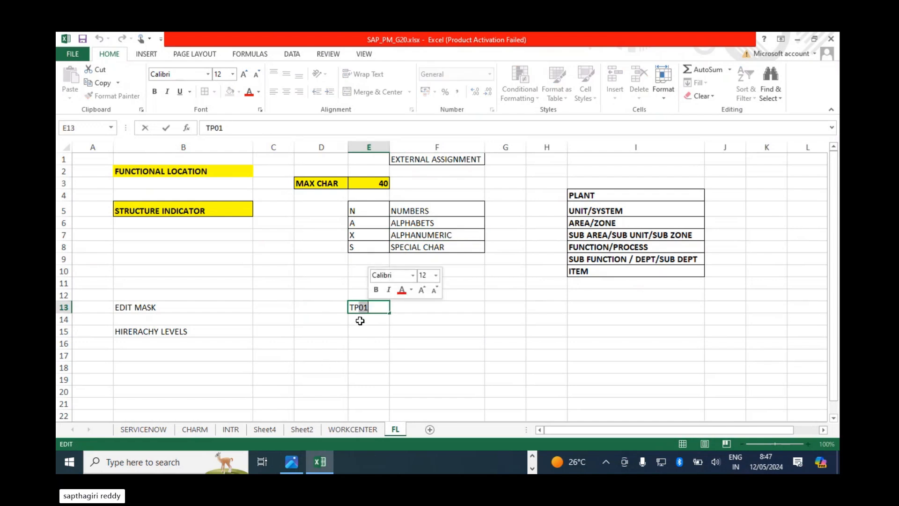
{"action": "left_click", "coordinate": [360, 320]}
{"action": "left_click", "coordinate": [365, 308]}
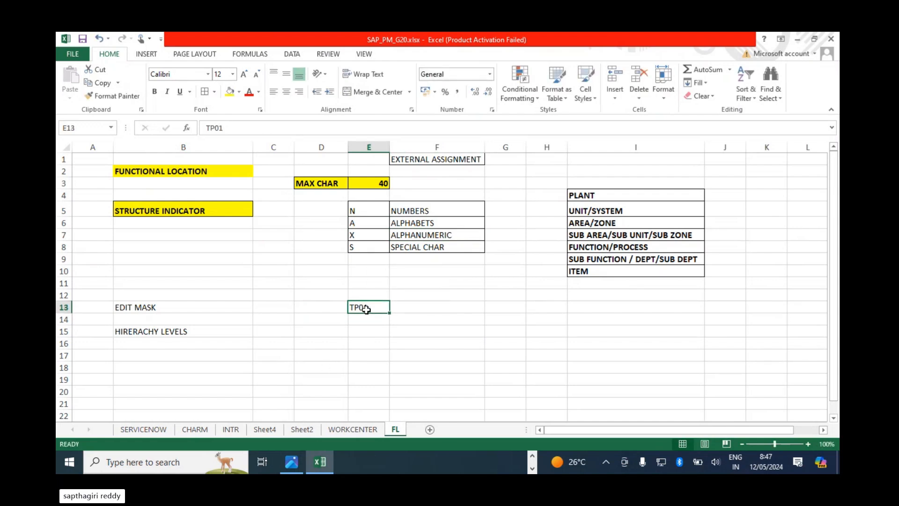
Merge D13:H13 with TP01 aligned left, and merge D12:H12 in the row above it
{"action": "left_click_drag", "start_coordinate": [321, 307], "coordinate": [543, 311]}
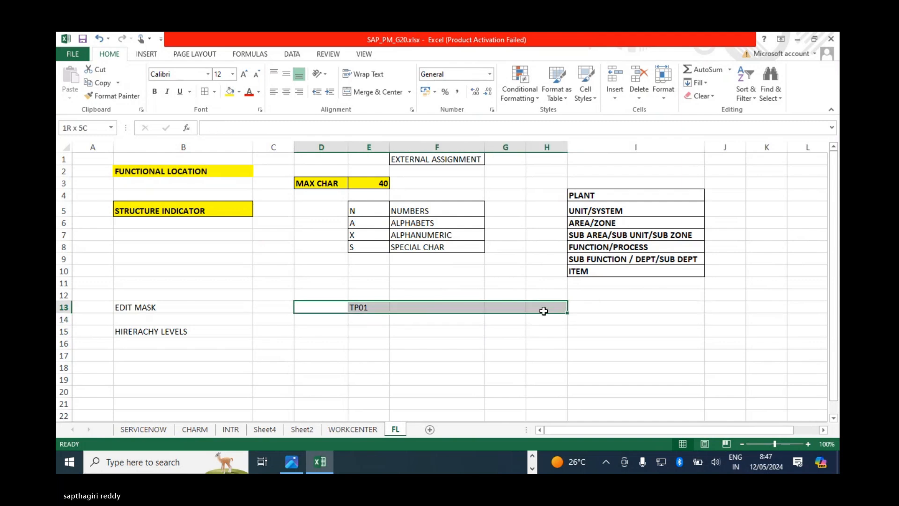
{"action": "left_click", "coordinate": [367, 91]}
{"action": "left_click", "coordinate": [274, 91]}
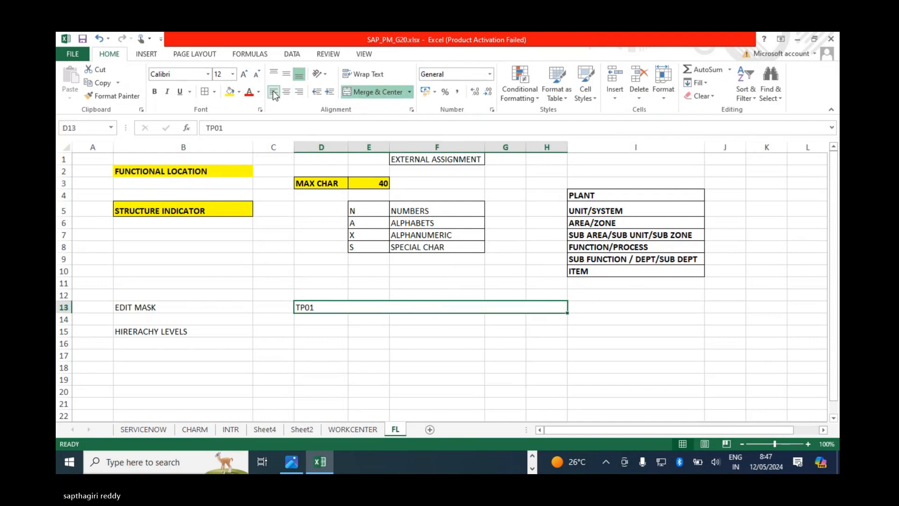
{"action": "left_click", "coordinate": [320, 286]}
{"action": "left_click", "coordinate": [321, 310]}
{"action": "left_click", "coordinate": [311, 322]}
{"action": "left_click_drag", "start_coordinate": [309, 295], "coordinate": [532, 296]}
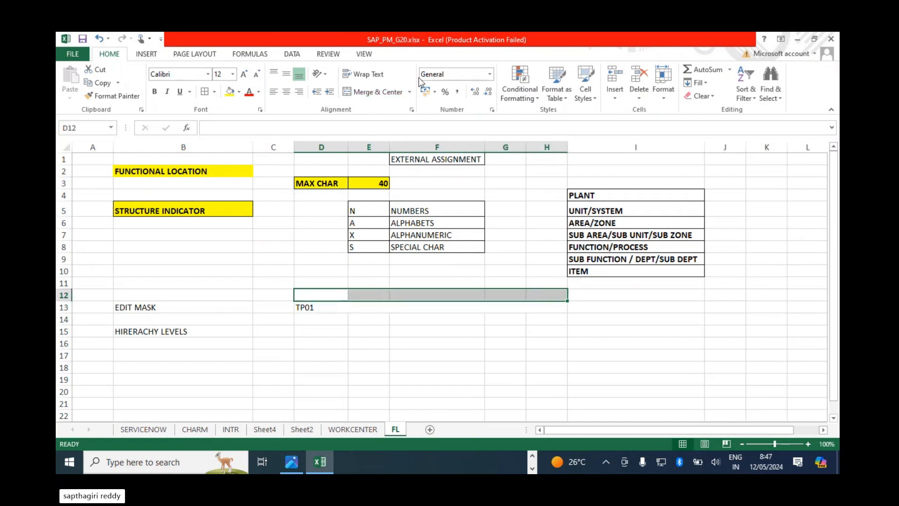
{"action": "left_click", "coordinate": [379, 92]}
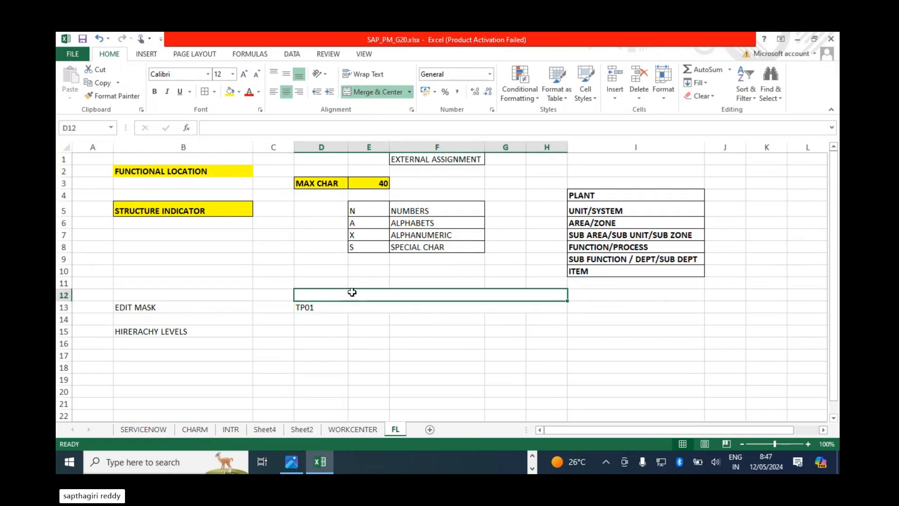
Enter the mask AANN in the merged cell D12 and align it left
{"action": "left_click", "coordinate": [136, 309]}
{"action": "left_click", "coordinate": [314, 293]}
{"action": "type", "text": "AA"}
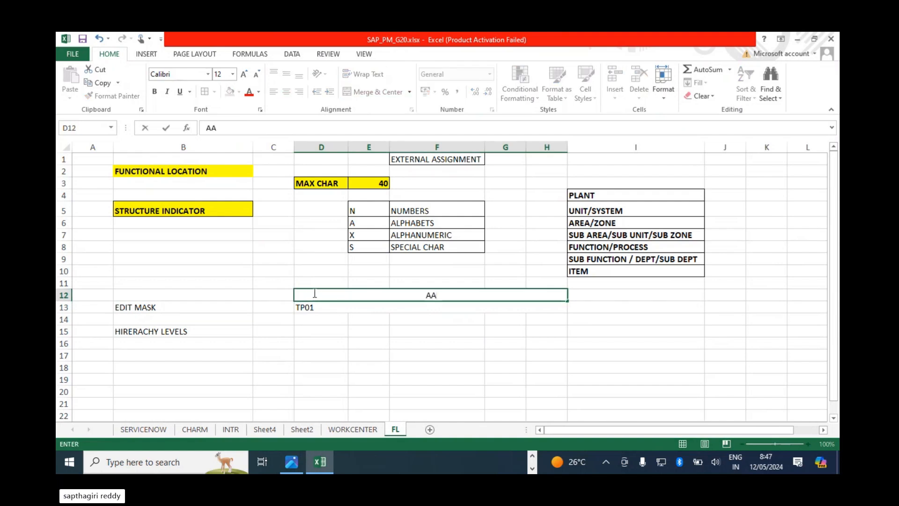
{"action": "type", "text": "NN"}
{"action": "key", "text": "Return"}
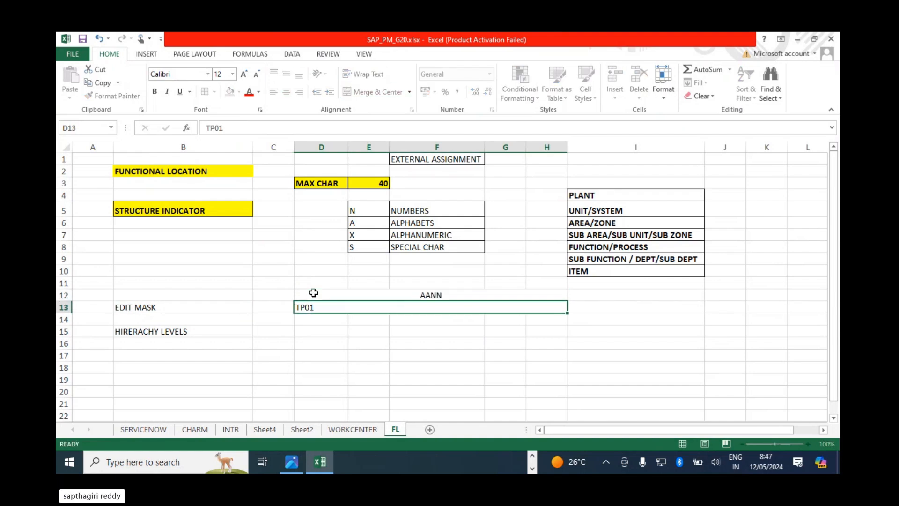
{"action": "left_click", "coordinate": [314, 293]}
{"action": "left_click", "coordinate": [274, 91]}
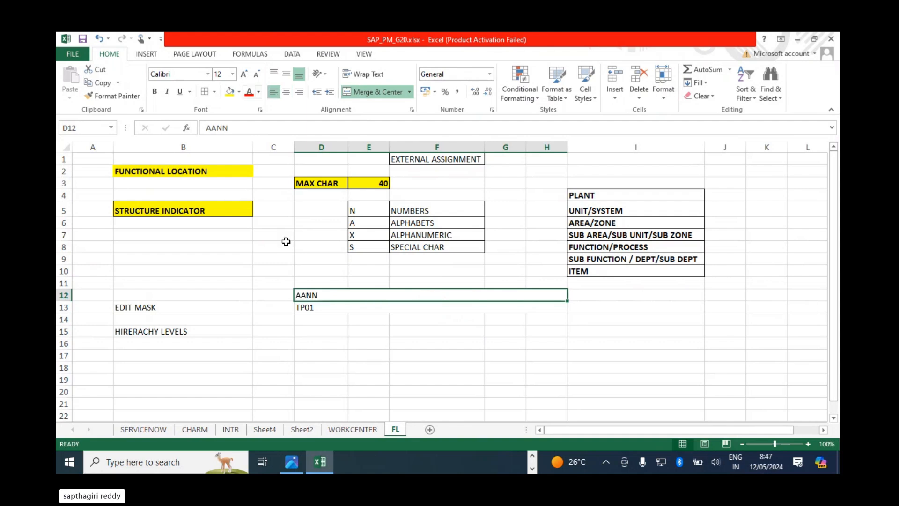
Add borders to the merged AANN and TP01 cells in D12:H13 and make rows 12 and 13 taller
{"action": "left_click", "coordinate": [296, 309]}
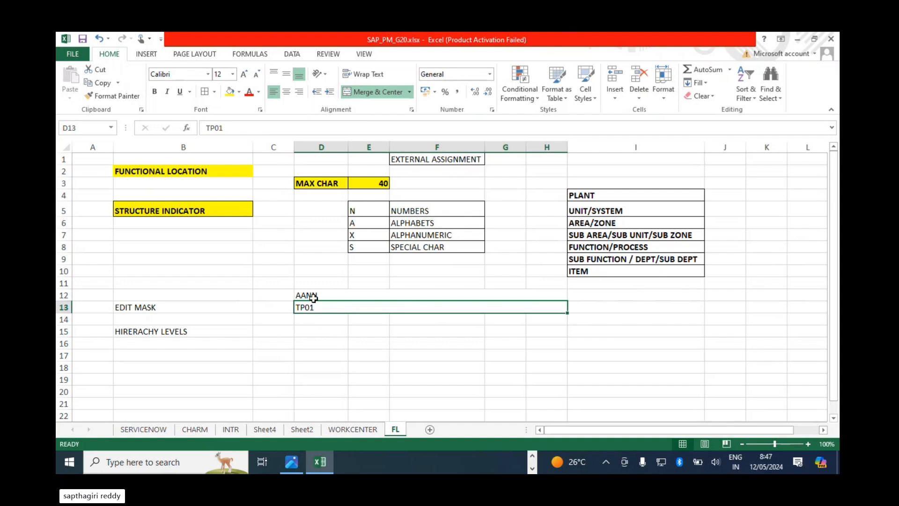
{"action": "left_click", "coordinate": [312, 295]}
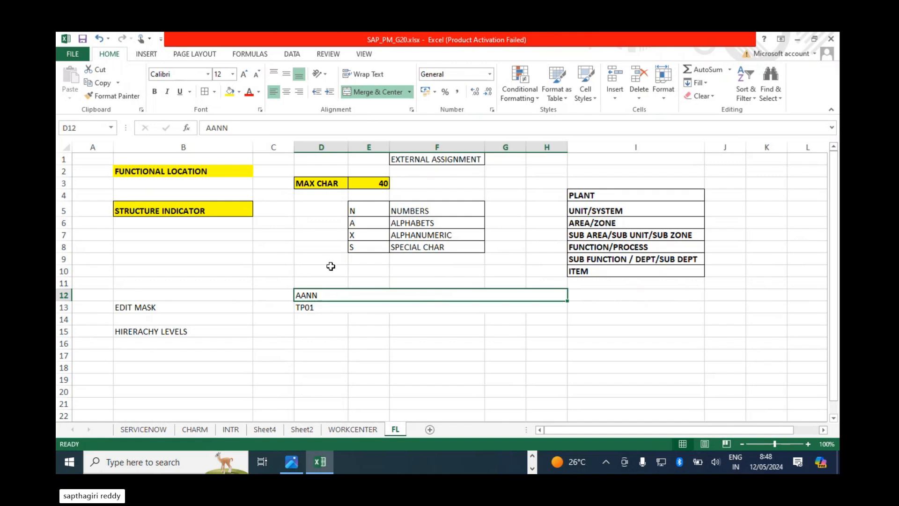
{"action": "left_click", "coordinate": [315, 362]}
{"action": "left_click_drag", "start_coordinate": [315, 293], "coordinate": [405, 307]}
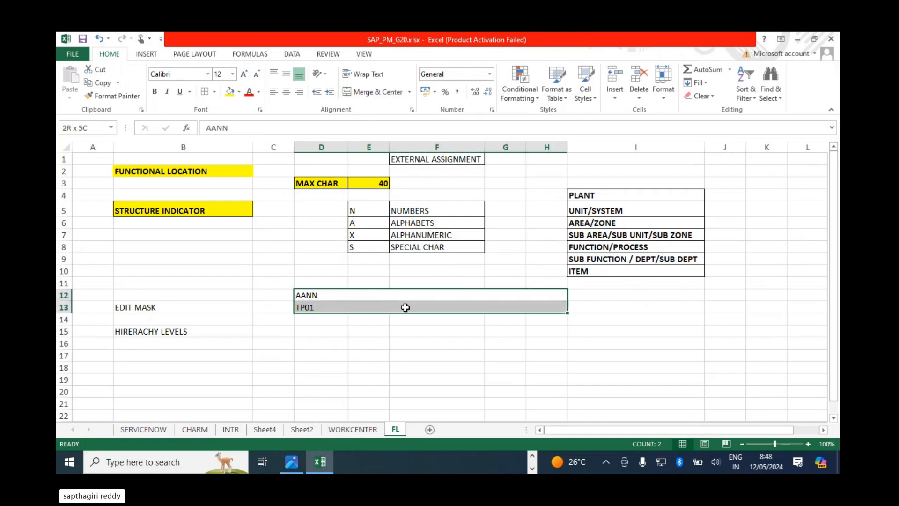
{"action": "left_click", "coordinate": [206, 92]}
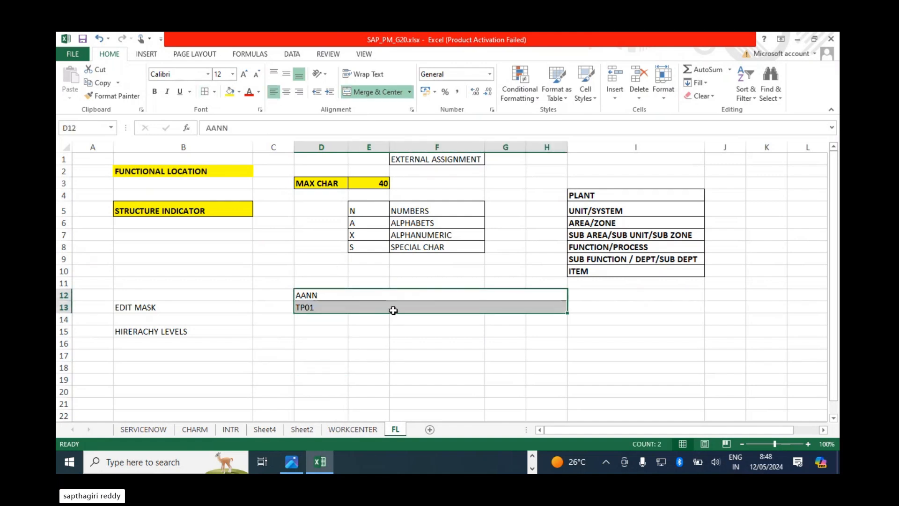
{"action": "left_click_drag", "start_coordinate": [65, 312], "coordinate": [65, 303]}
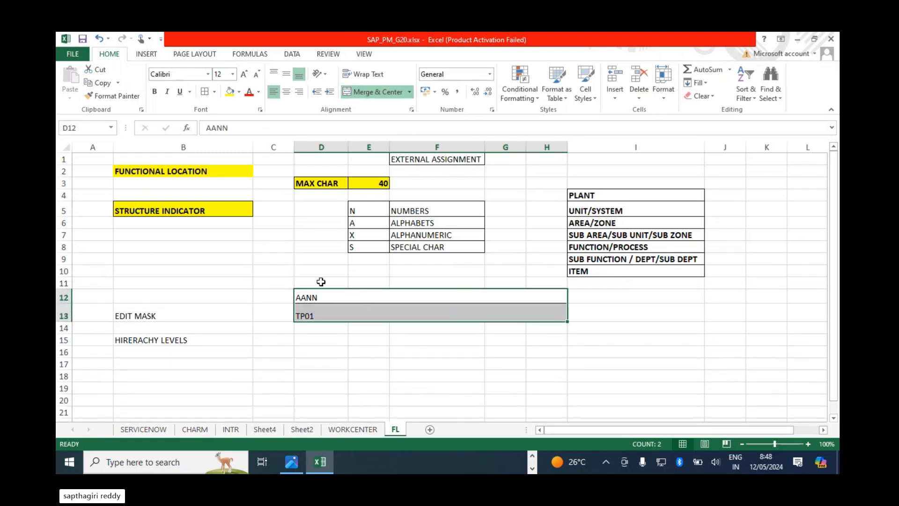
Merge and center D11:H11 above the AANN mask and enter the formula =4 in it
{"action": "left_click_drag", "start_coordinate": [323, 282], "coordinate": [527, 277]}
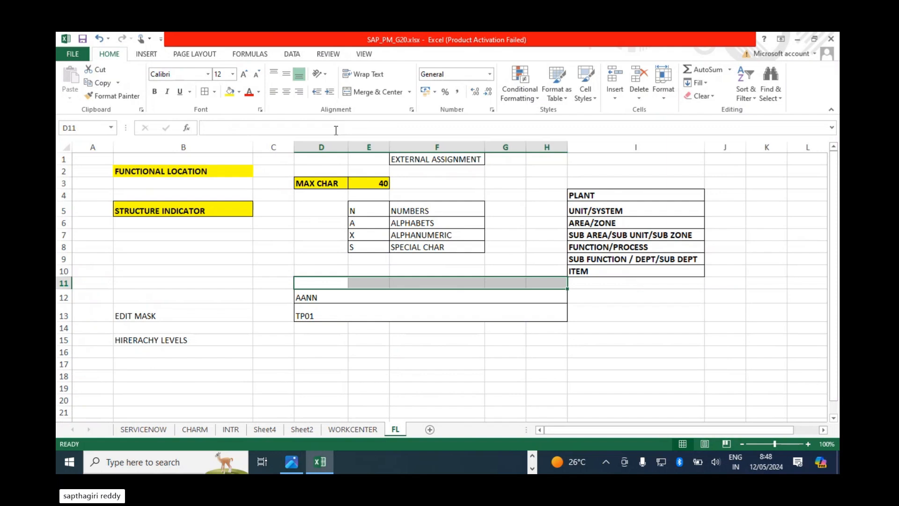
{"action": "left_click", "coordinate": [367, 91]}
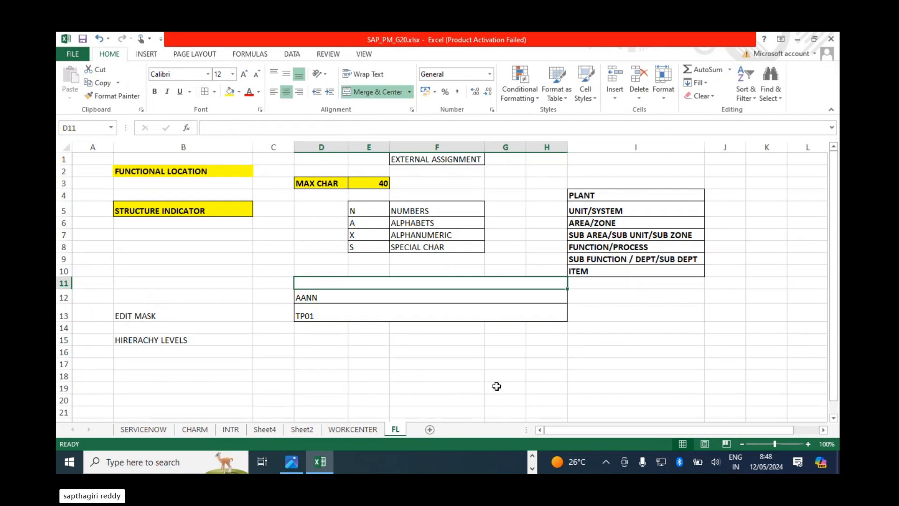
{"action": "type", "text": "=4"}
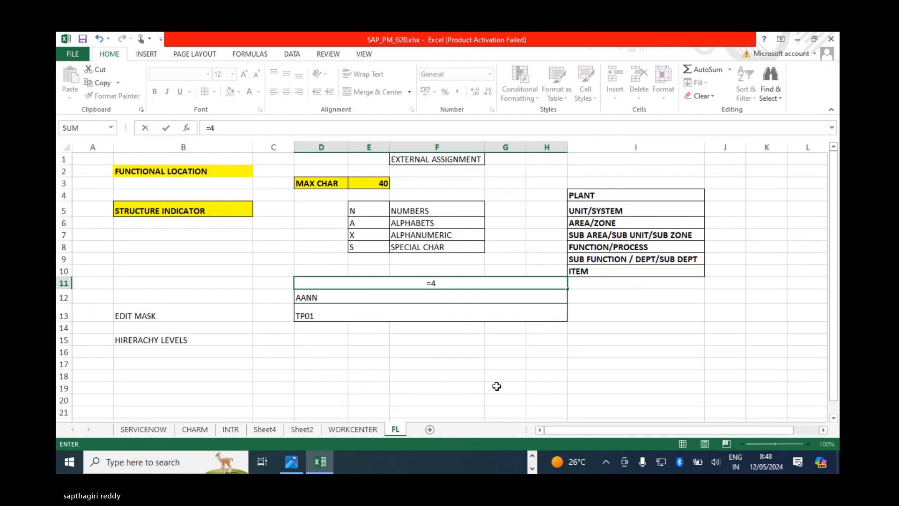
{"action": "key", "text": "Return"}
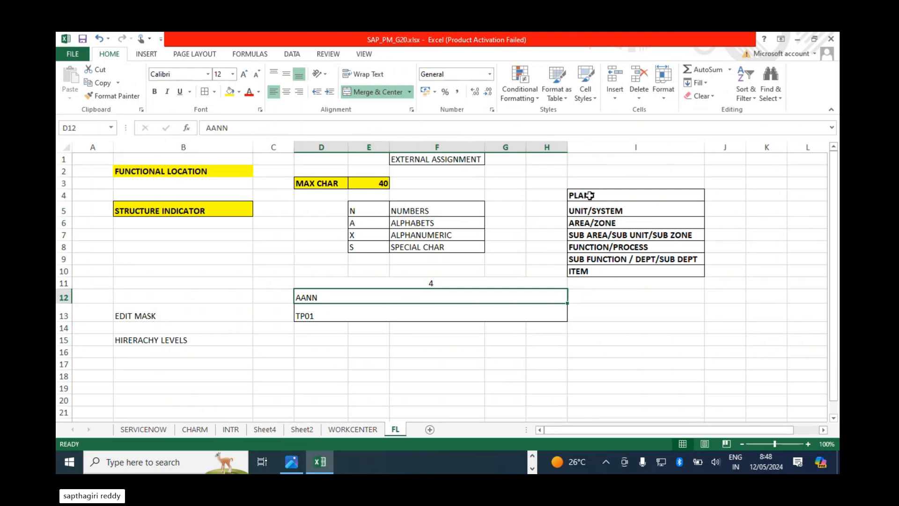
Review the hierarchy level names in column I, and enter LEVELS " - " in B9
{"action": "left_click", "coordinate": [585, 210]}
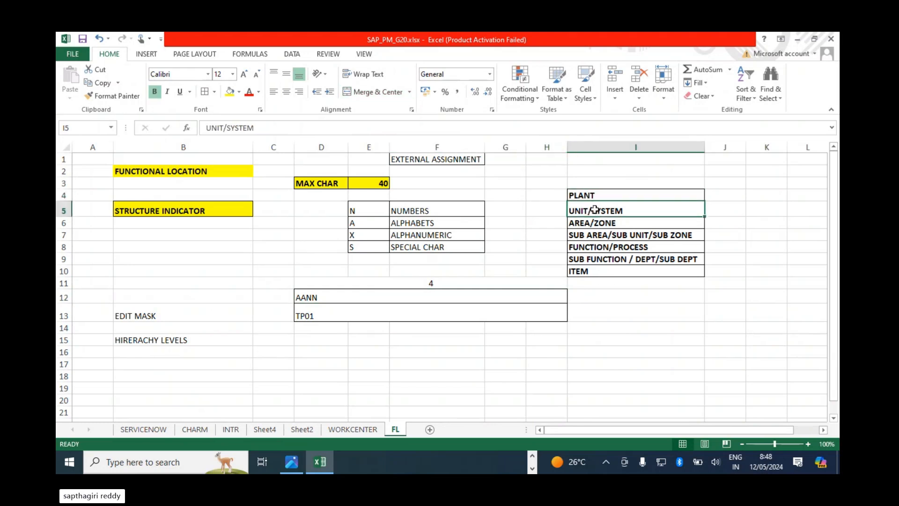
{"action": "left_click", "coordinate": [600, 259]}
{"action": "left_click", "coordinate": [605, 286]}
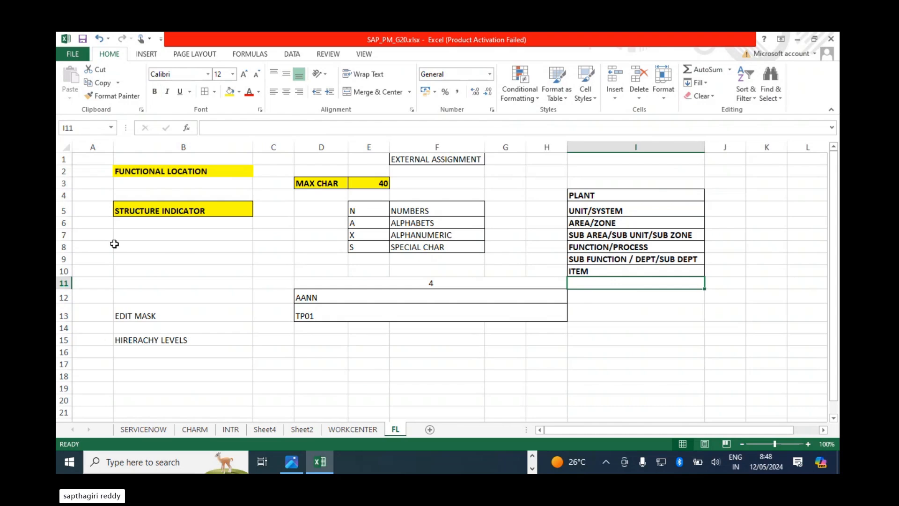
{"action": "left_click", "coordinate": [135, 260]}
{"action": "double_click", "coordinate": [136, 260]}
{"action": "type", "text": "LE"}
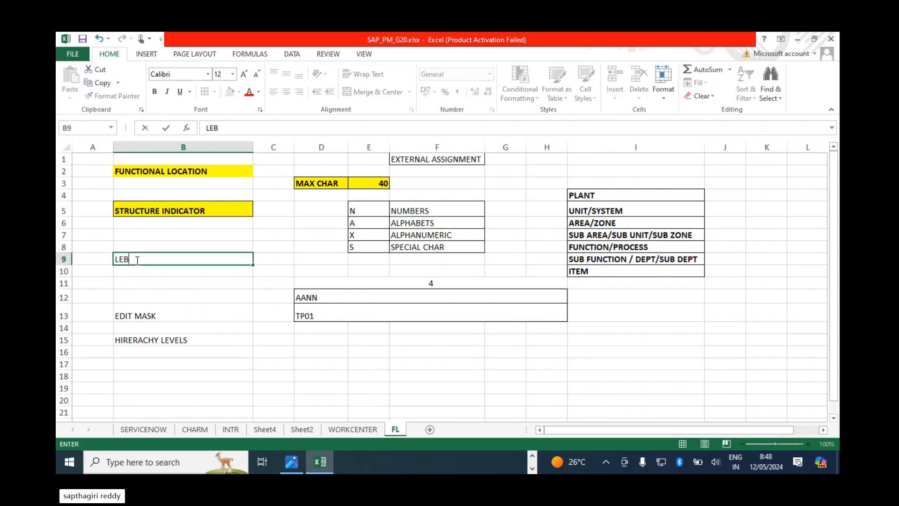
{"action": "type", "text": "VELS \" -"}
{"action": "key", "text": "Return"}
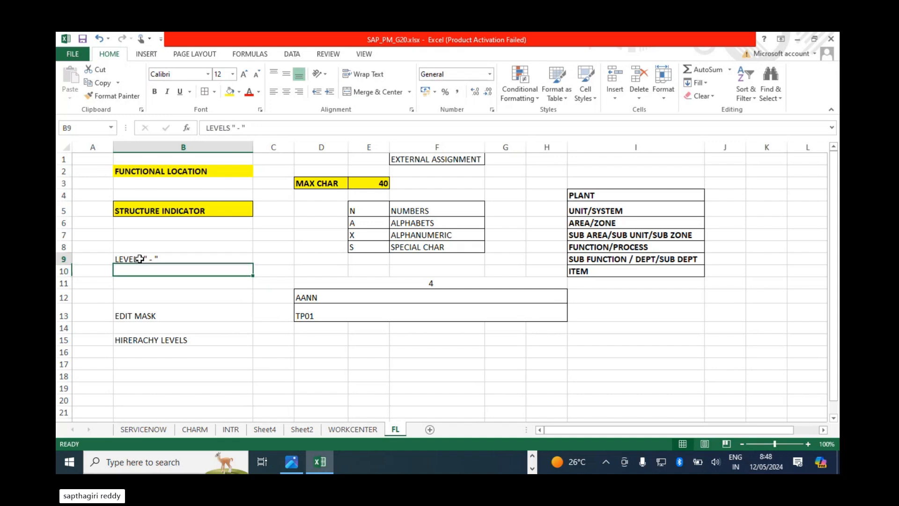
Extend the label in B9 so it reads LEVELS DIFFERENTIOATOR " - "
{"action": "double_click", "coordinate": [140, 259]}
{"action": "type", "text": "DIFFERENT"}
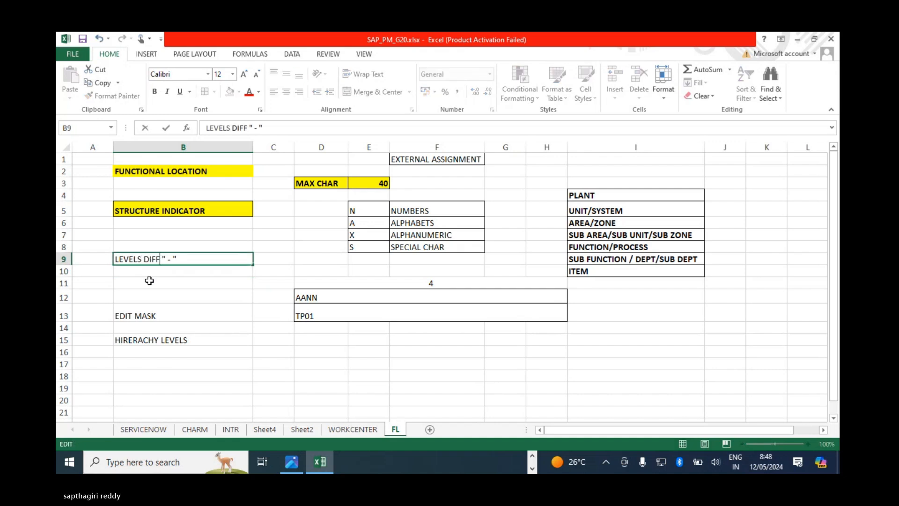
{"action": "type", "text": "IOAT"}
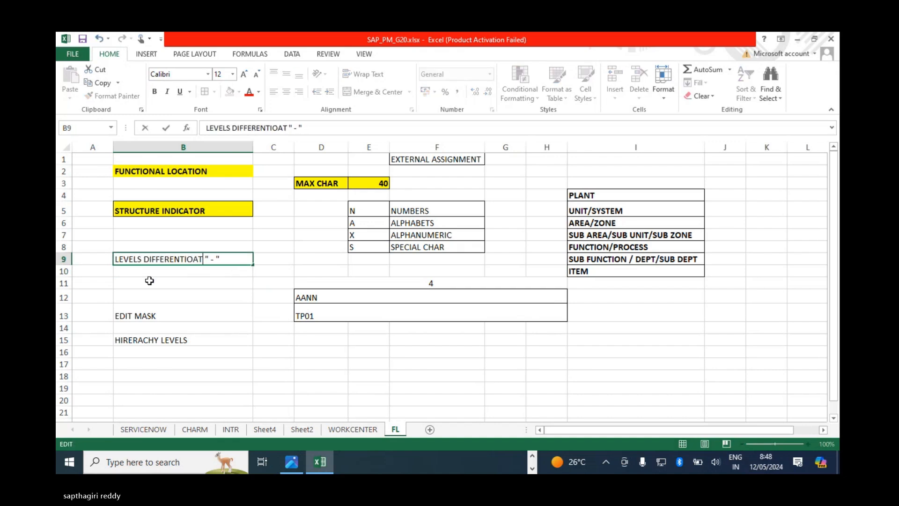
{"action": "type", "text": "OR"}
{"action": "key", "text": "Return"}
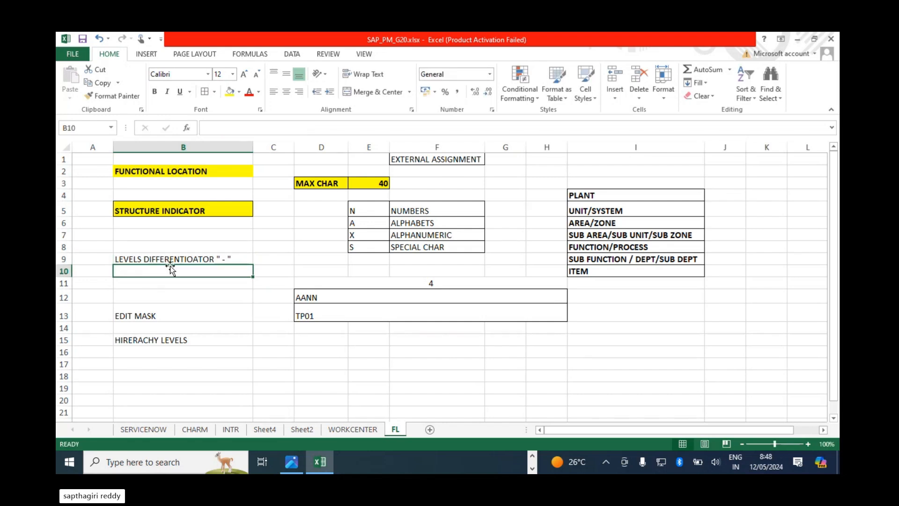
Change the character count formula in the merged cell D11 to =4+1
{"action": "left_click", "coordinate": [439, 283]}
{"action": "double_click", "coordinate": [439, 282]}
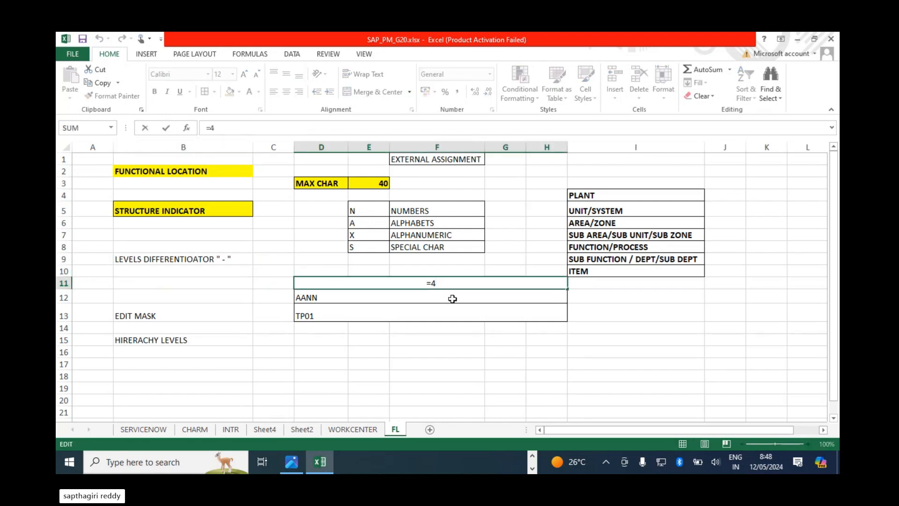
{"action": "key", "text": "BackSpace"}
{"action": "key", "text": "BackSpace"}
{"action": "key", "text": "Return"}
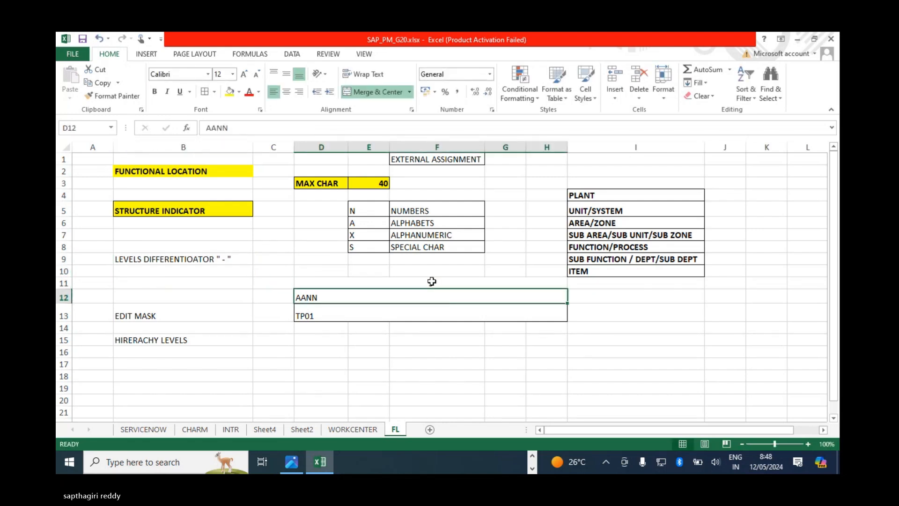
{"action": "key", "text": "ctrl+z"}
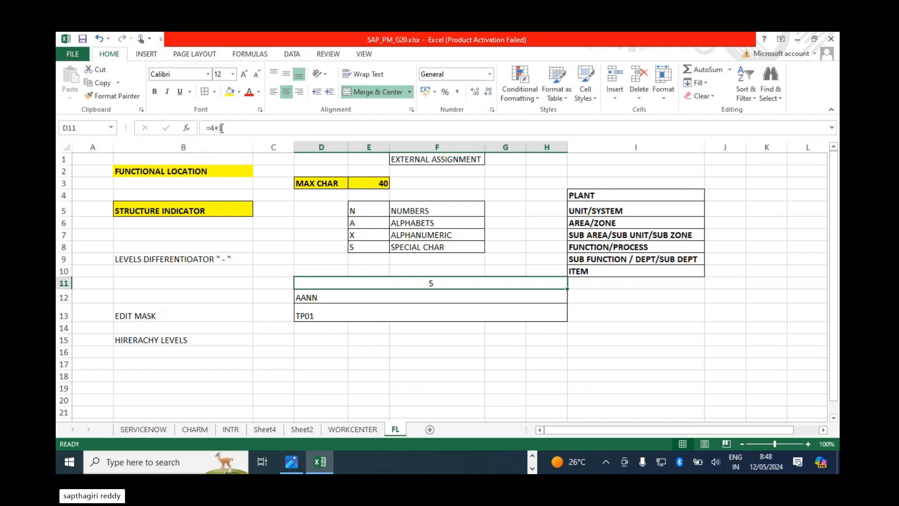
Append a hyphen to the mask in D12 and to the example code in D13, giving AANN- and TP01-
{"action": "left_click", "coordinate": [322, 298]}
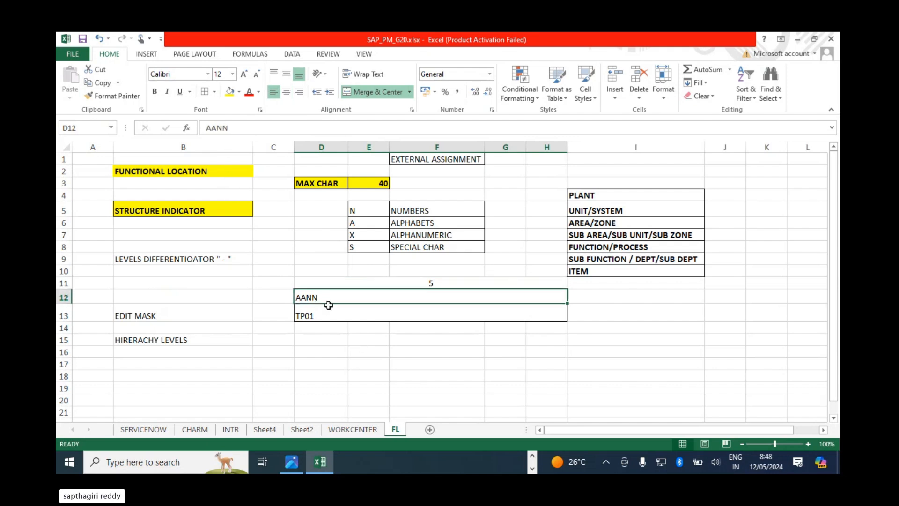
{"action": "double_click", "coordinate": [327, 297]}
{"action": "type", "text": "-"}
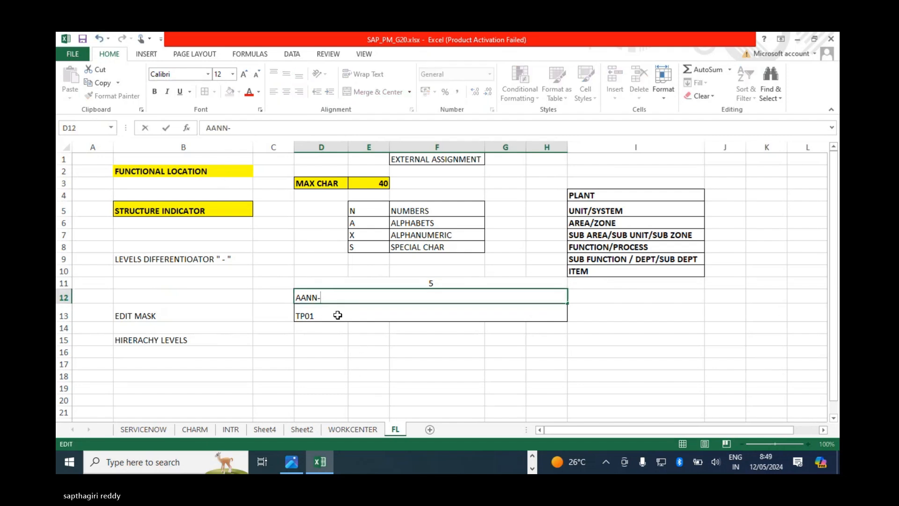
{"action": "left_click", "coordinate": [338, 315]}
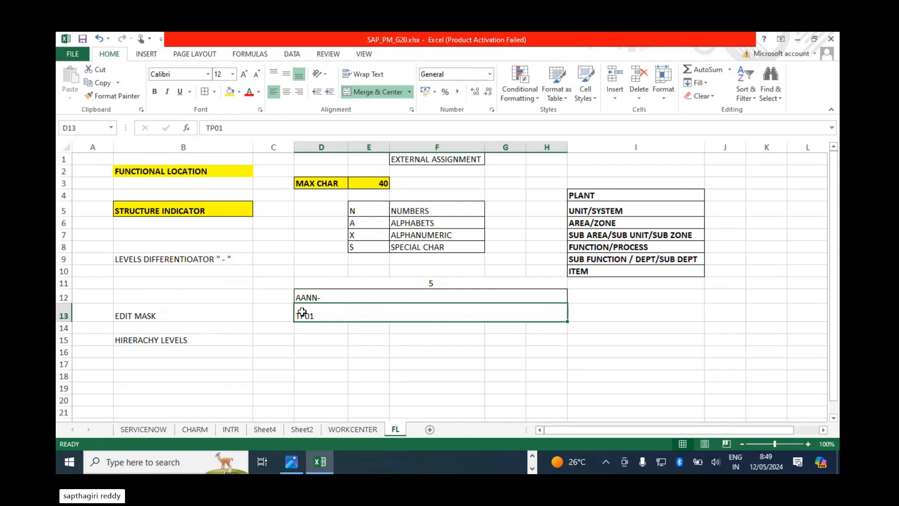
{"action": "double_click", "coordinate": [327, 315]}
{"action": "type", "text": "-"}
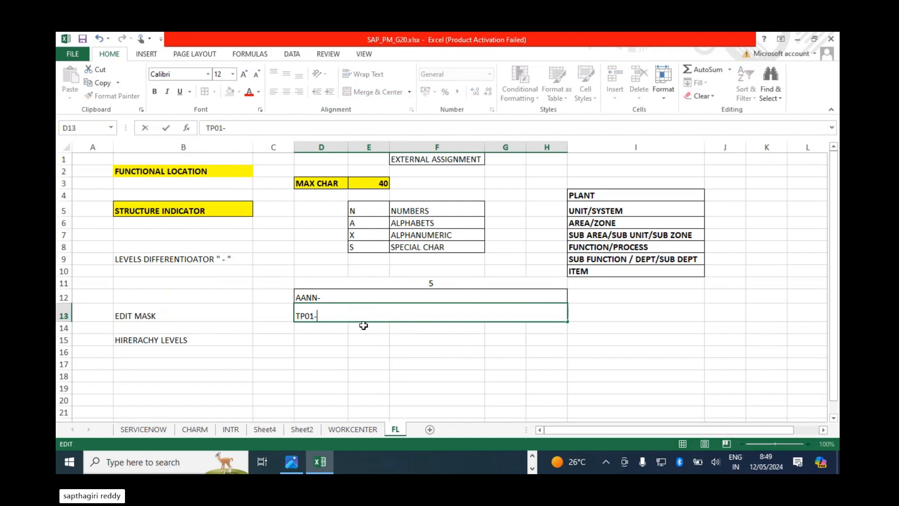
{"action": "left_click", "coordinate": [364, 324]}
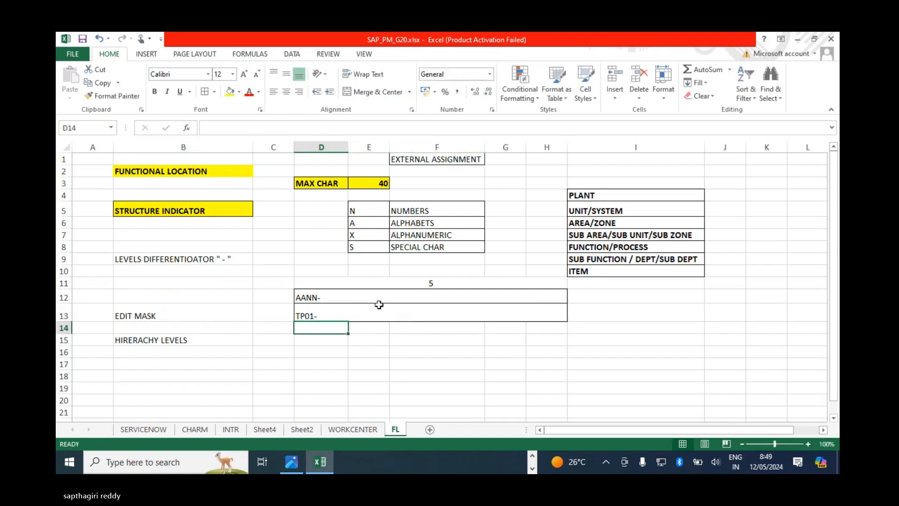
Align the character count in D11 left and consult the Thermal-Power-Plant-Layout.jpg diagram
{"action": "left_click", "coordinate": [339, 296]}
{"action": "left_click", "coordinate": [293, 463]}
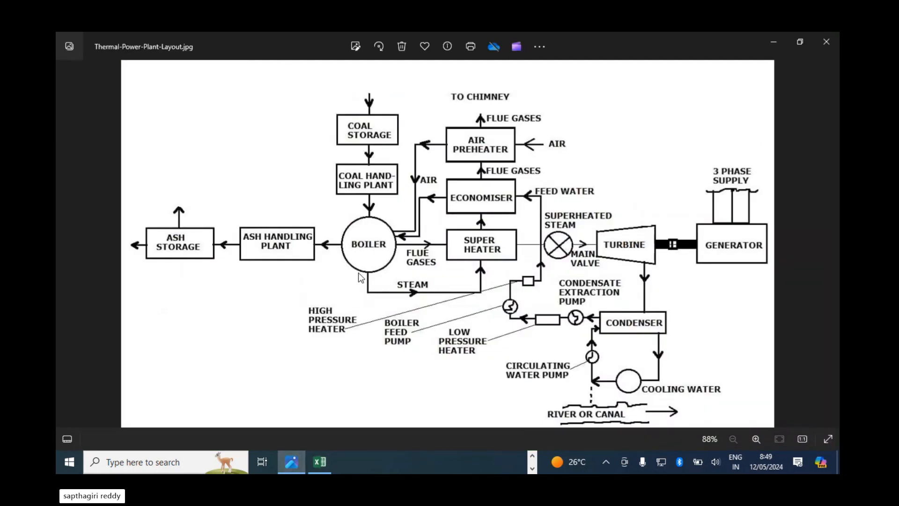
{"action": "key", "text": "alt+Tab"}
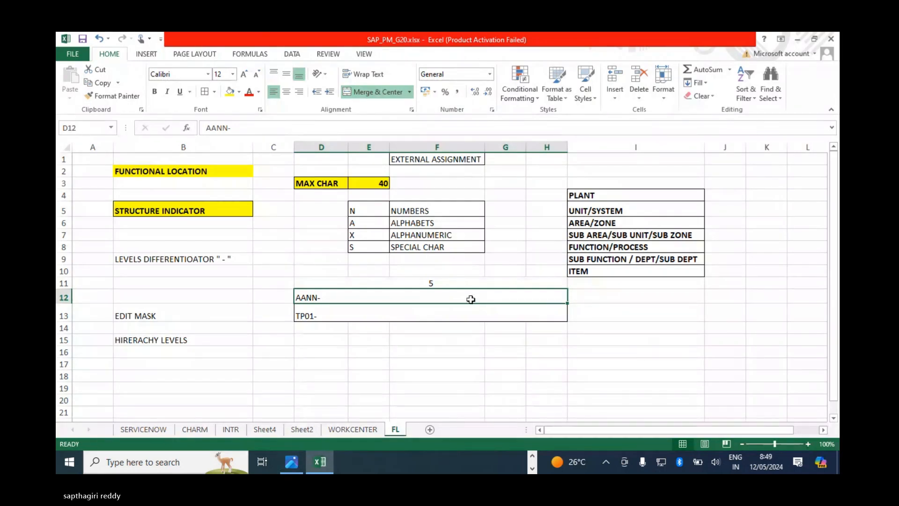
{"action": "left_click", "coordinate": [467, 284]}
{"action": "left_click", "coordinate": [273, 92]}
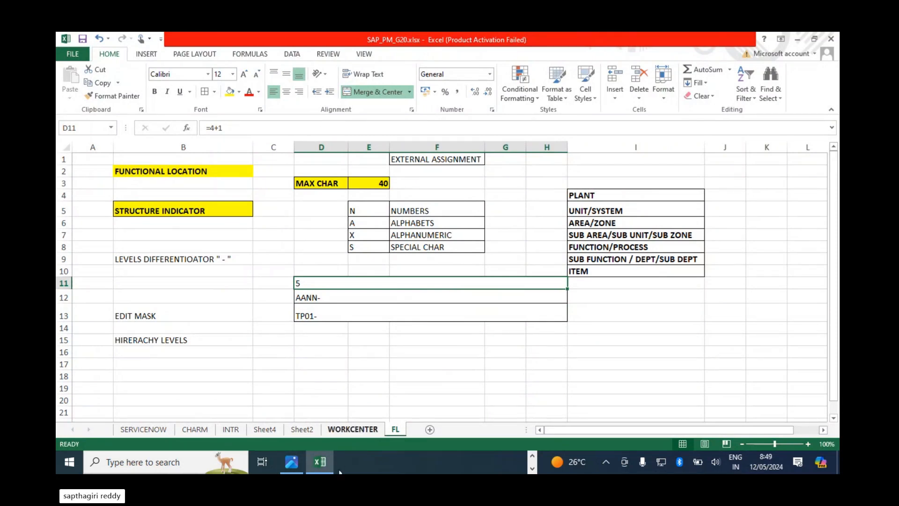
{"action": "left_click", "coordinate": [291, 462]}
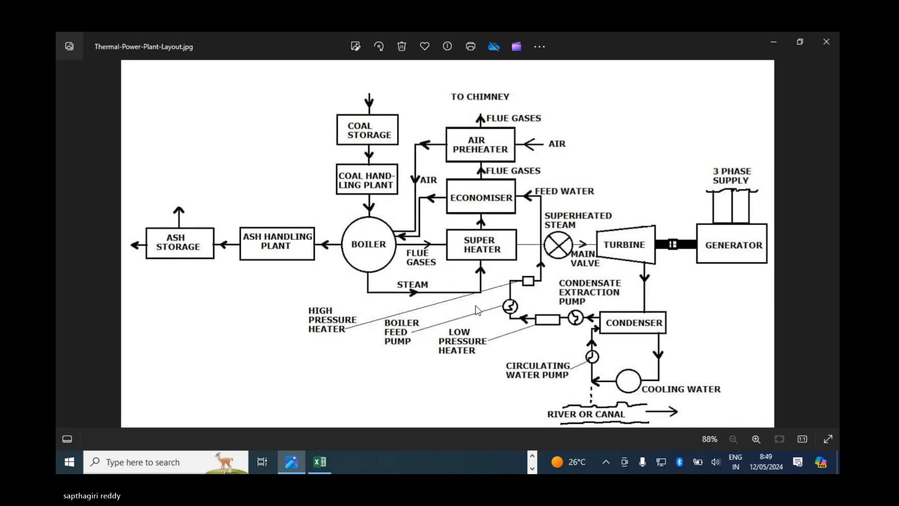
{"action": "key", "text": "alt+Tab"}
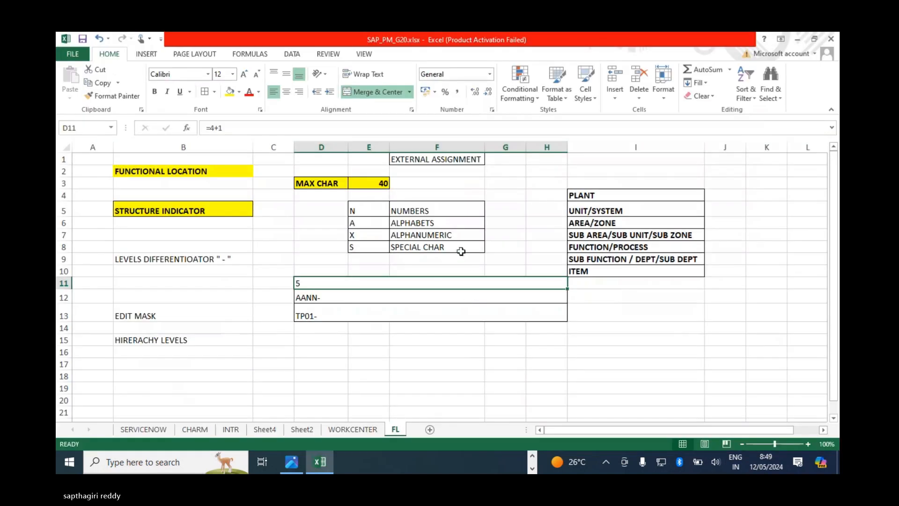
Compare the example code TP01- in D13 with the PLANT and UNIT/SYSTEM levels in I4:I5
{"action": "left_click", "coordinate": [304, 317]}
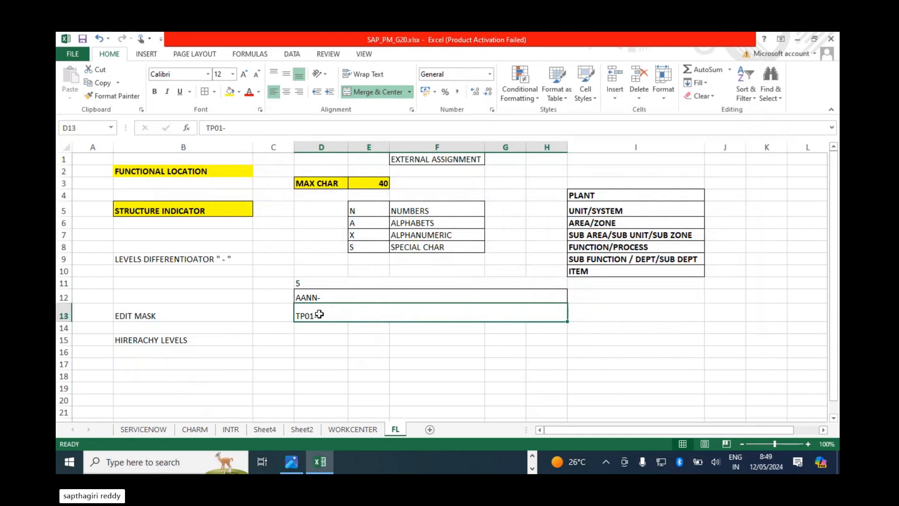
{"action": "double_click", "coordinate": [320, 316]}
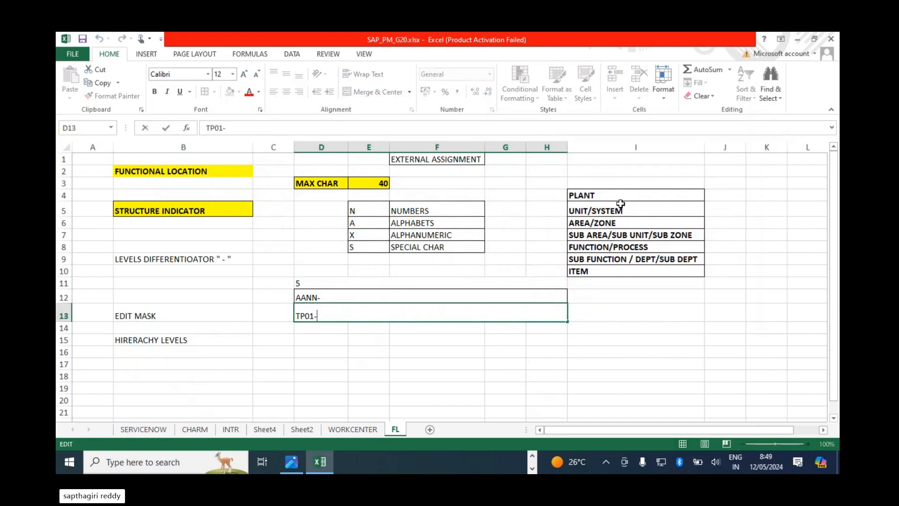
{"action": "left_click", "coordinate": [598, 210]}
{"action": "left_click", "coordinate": [604, 196]}
{"action": "left_click", "coordinate": [598, 211]}
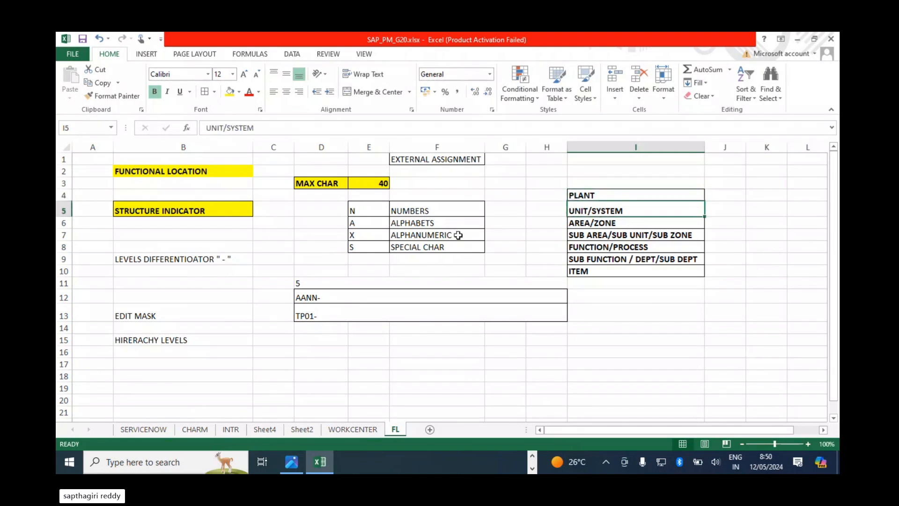
Append the second-level code GSPP01 to TP01- in D13
{"action": "double_click", "coordinate": [347, 310]}
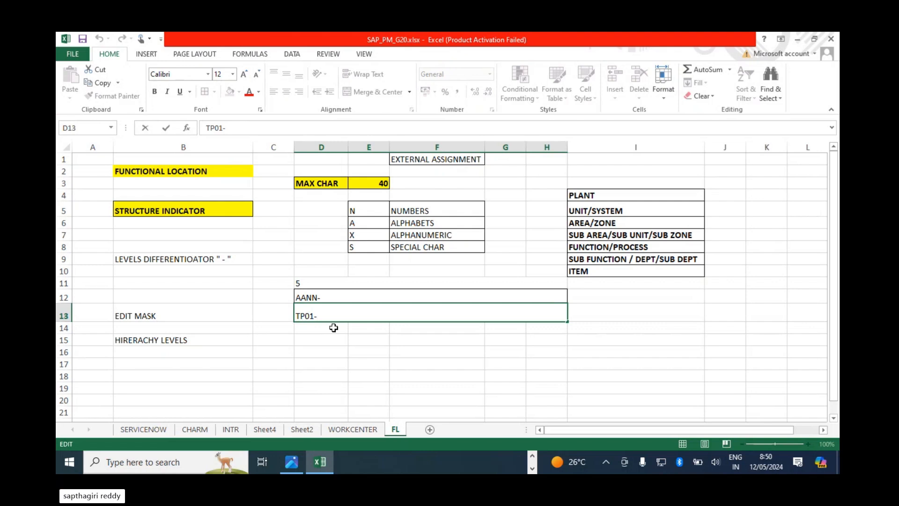
{"action": "type", "text": "GAS"}
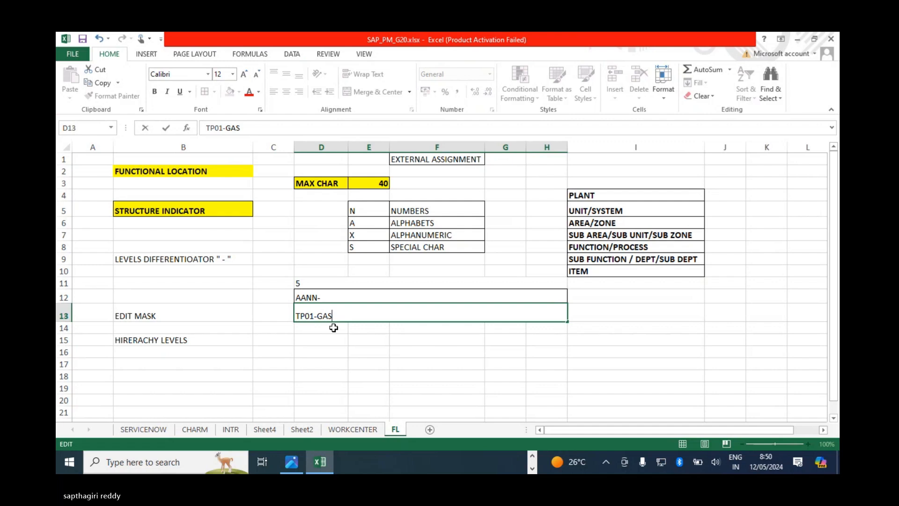
{"action": "key", "text": "BackSpace"}
{"action": "key", "text": "BackSpace"}
{"action": "type", "text": "S"}
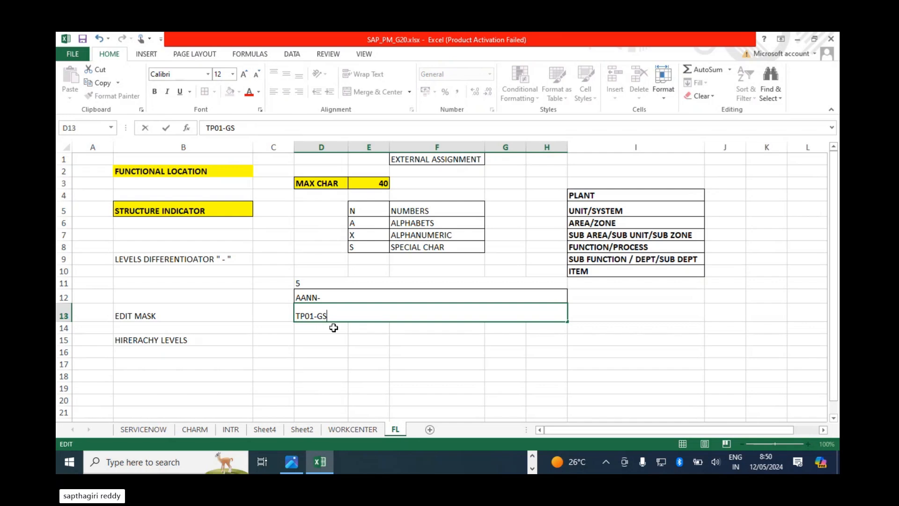
{"action": "type", "text": "P"}
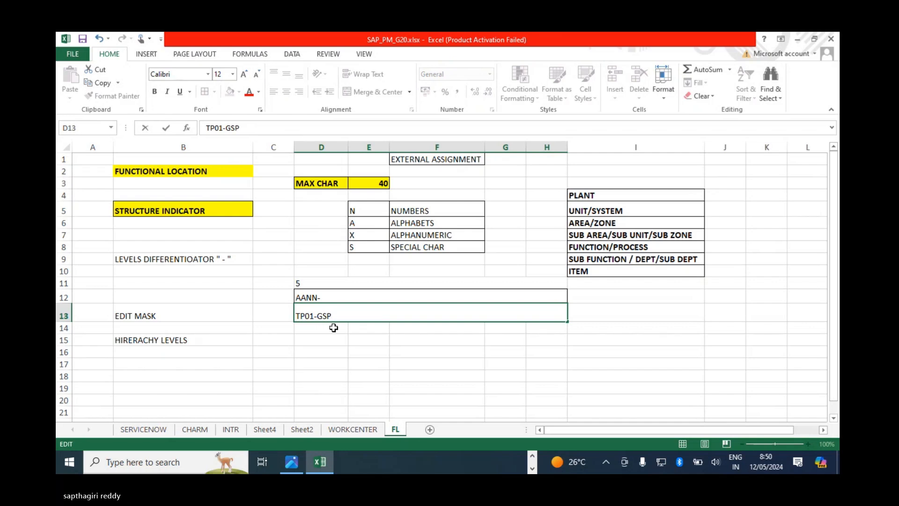
{"action": "type", "text": "W01"}
{"action": "key", "text": "BackSpace"}
{"action": "key", "text": "BackSpace"}
{"action": "key", "text": "BackSpace"}
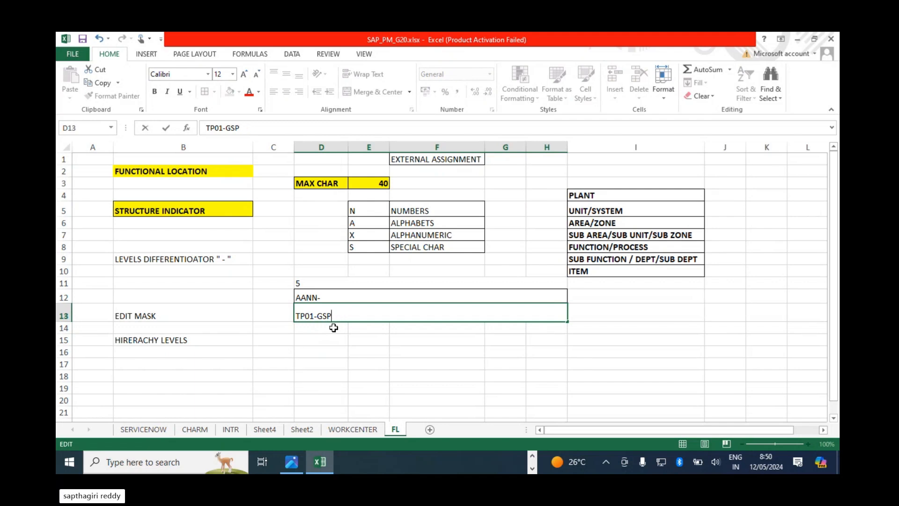
{"action": "type", "text": "P01"}
Append -500MW- to the example code in D13, giving TP01-GSPP01-500MW-
{"action": "type", "text": "-"}
{"action": "type", "text": "500MW-"}
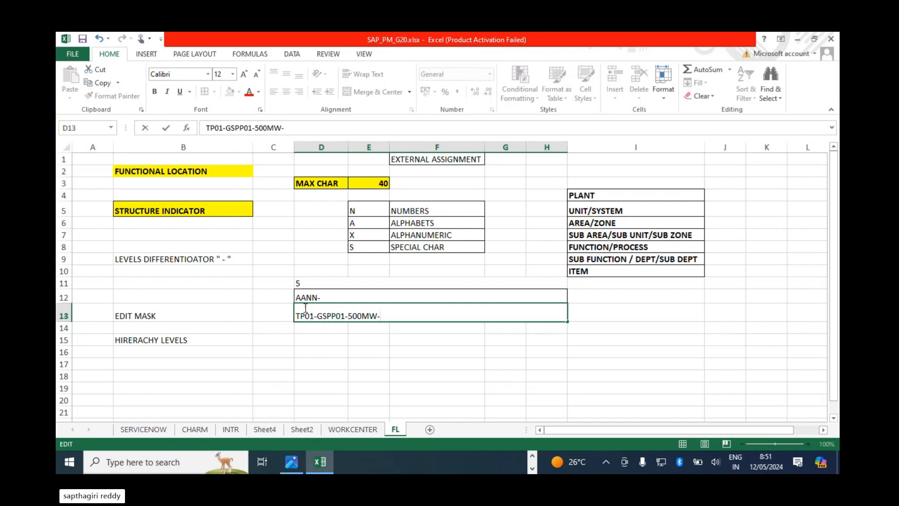
{"action": "left_click_drag", "start_coordinate": [317, 317], "coordinate": [344, 316]}
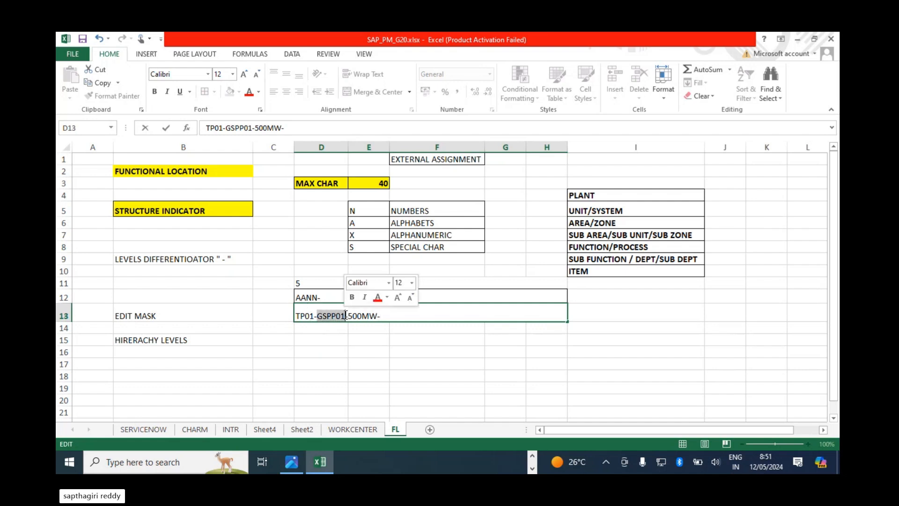
{"action": "left_click", "coordinate": [358, 317]}
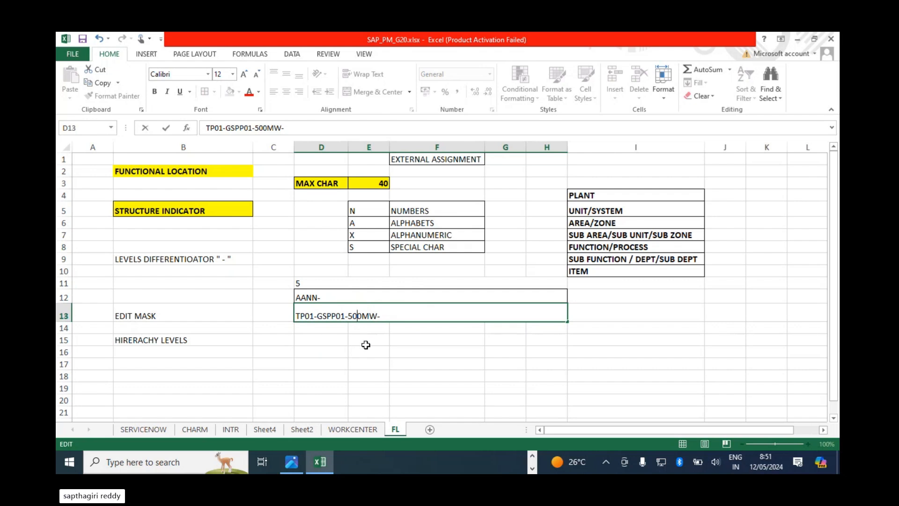
{"action": "left_click", "coordinate": [327, 297]}
{"action": "double_click", "coordinate": [327, 296]}
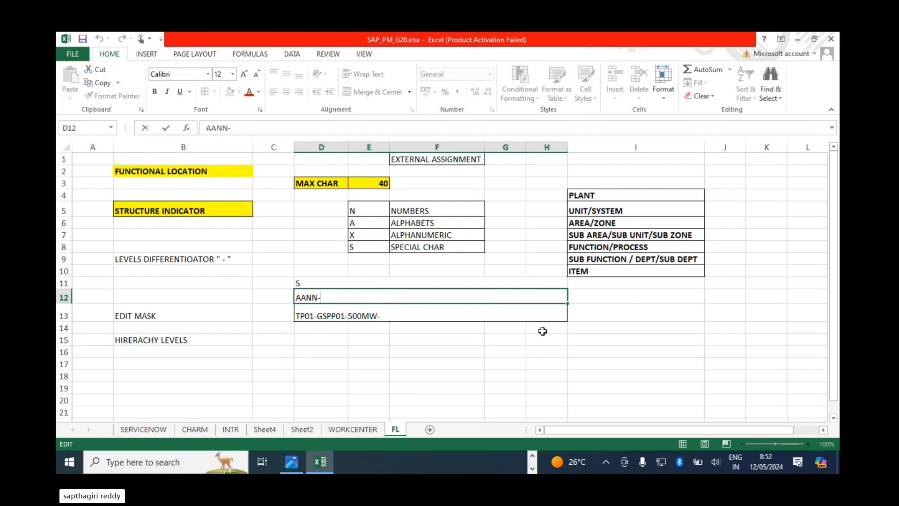
Replace PP01 with 500MW in the second-level code in D13, giving TP01-GS500MW-500MW-
{"action": "left_click", "coordinate": [328, 352]}
{"action": "double_click", "coordinate": [328, 315]}
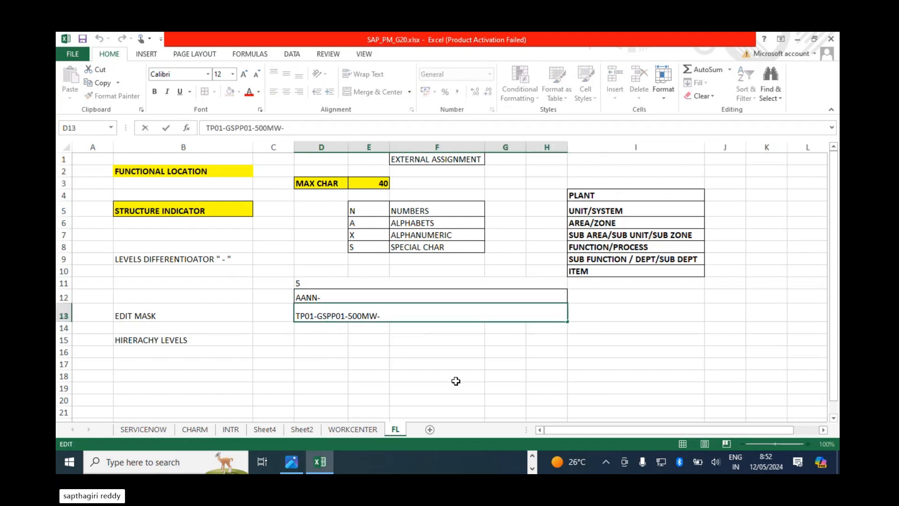
{"action": "type", "text": "5"}
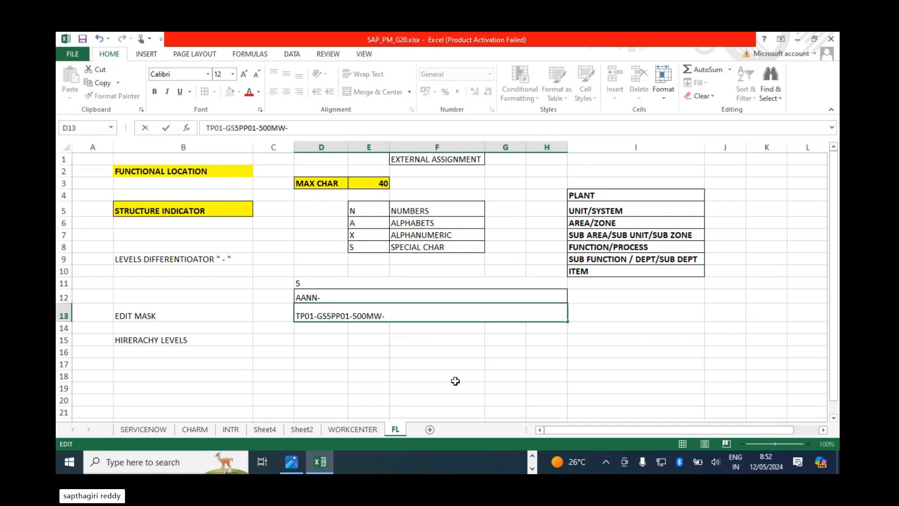
{"action": "type", "text": "00"}
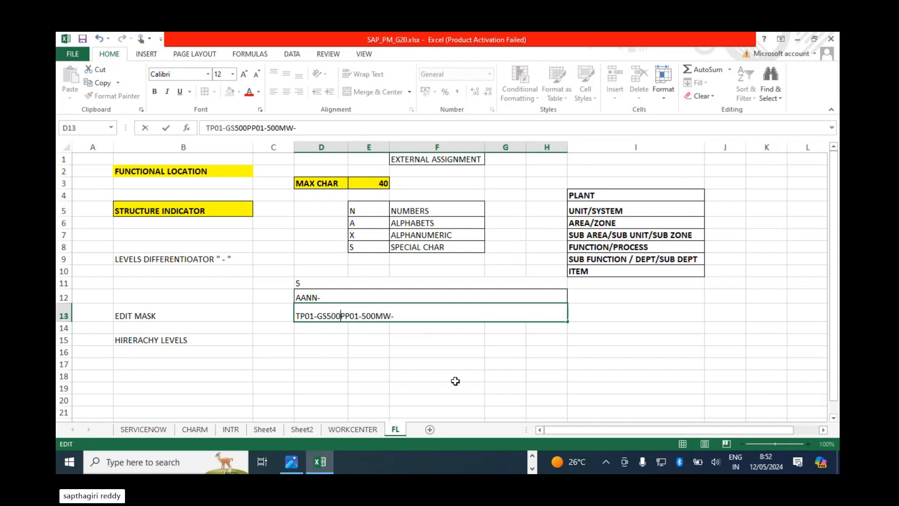
{"action": "type", "text": "MW"}
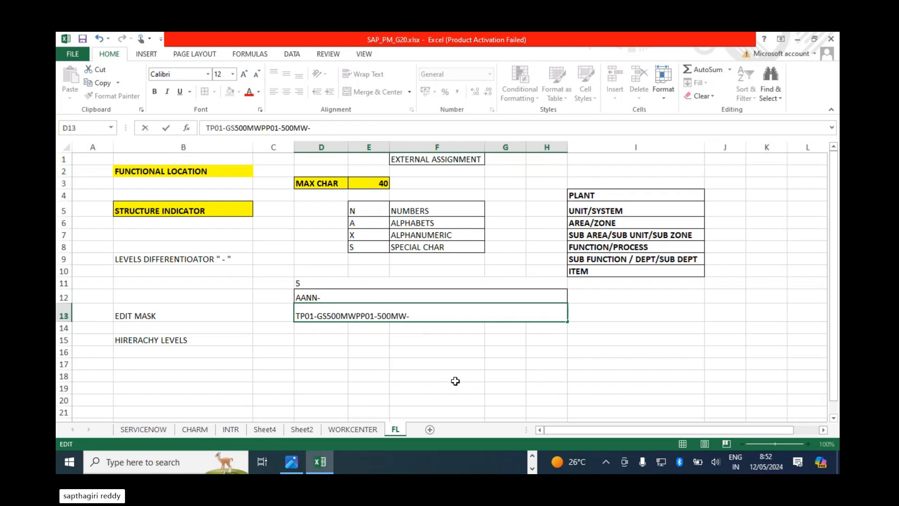
{"action": "key", "text": "Delete"}
{"action": "key", "text": "Delete"}
{"action": "key", "text": "Delete"}
{"action": "key", "text": "Delete"}
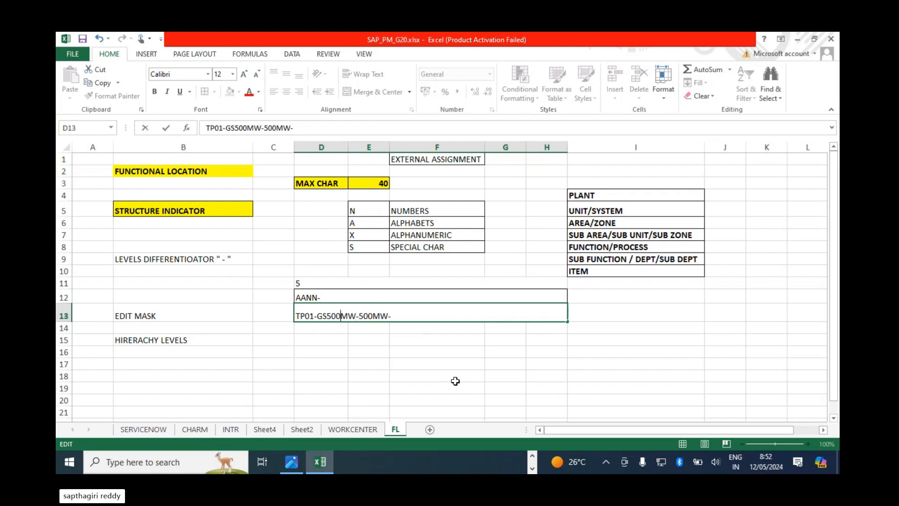
Remove the duplicate 500MW- level from the example code in D13, leaving TP01-GS500MW-
{"action": "key", "text": "Left"}
{"action": "key", "text": "Left"}
{"action": "key", "text": "Left"}
{"action": "key", "text": "Right"}
{"action": "key", "text": "Right"}
{"action": "key", "text": "Right"}
{"action": "key", "text": "Delete"}
{"action": "key", "text": "Delete"}
{"action": "key", "text": "Delete"}
{"action": "key", "text": "Delete"}
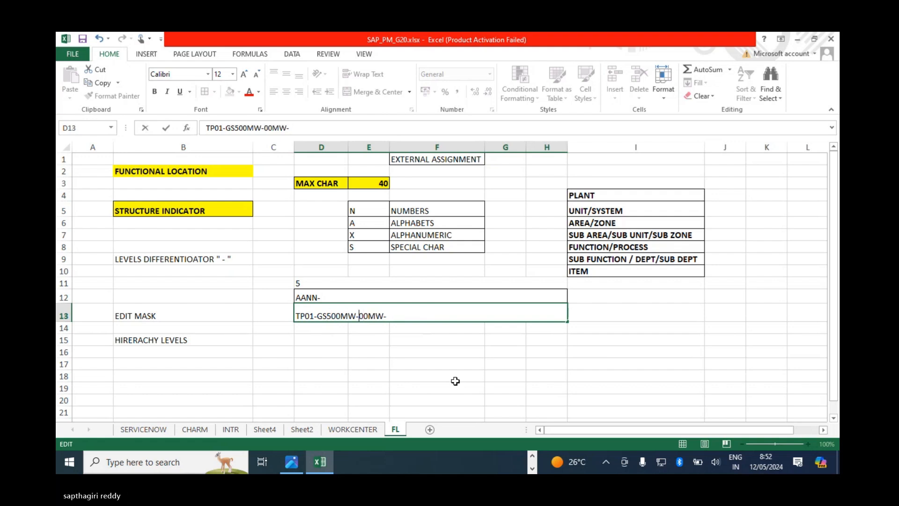
{"action": "key", "text": "Delete"}
{"action": "key", "text": "Delete"}
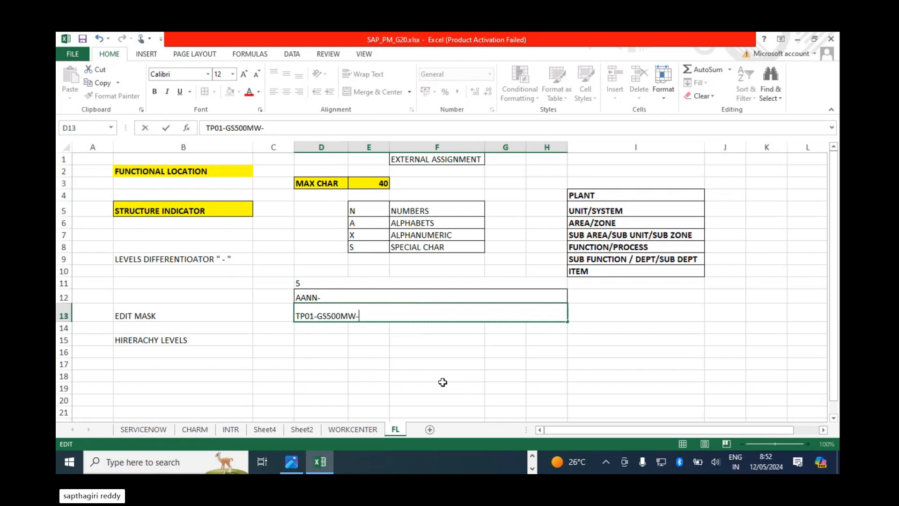
Extend the edit mask in D12 with seven alphanumeric characters and a hyphen, giving AANN-XXXXXXX-
{"action": "left_click", "coordinate": [321, 298]}
{"action": "double_click", "coordinate": [321, 298]}
{"action": "type", "text": "-"}
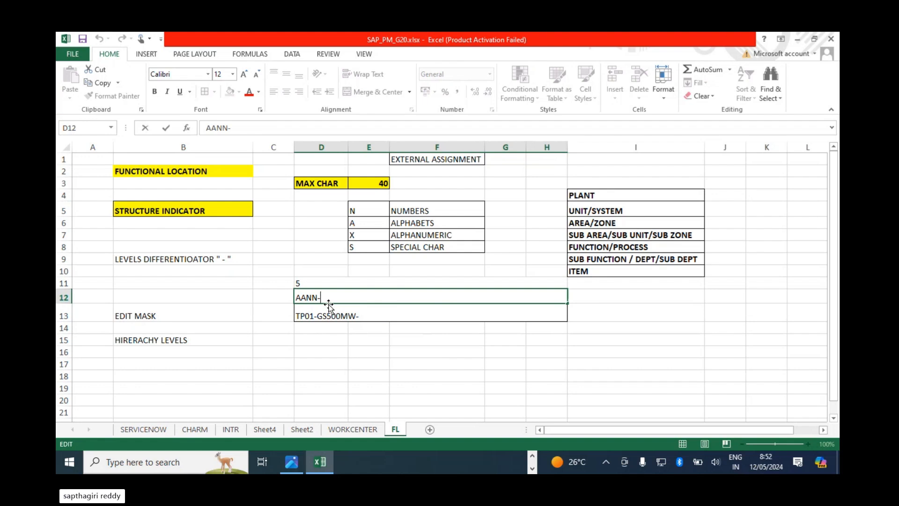
{"action": "type", "text": "XXXXXXX"}
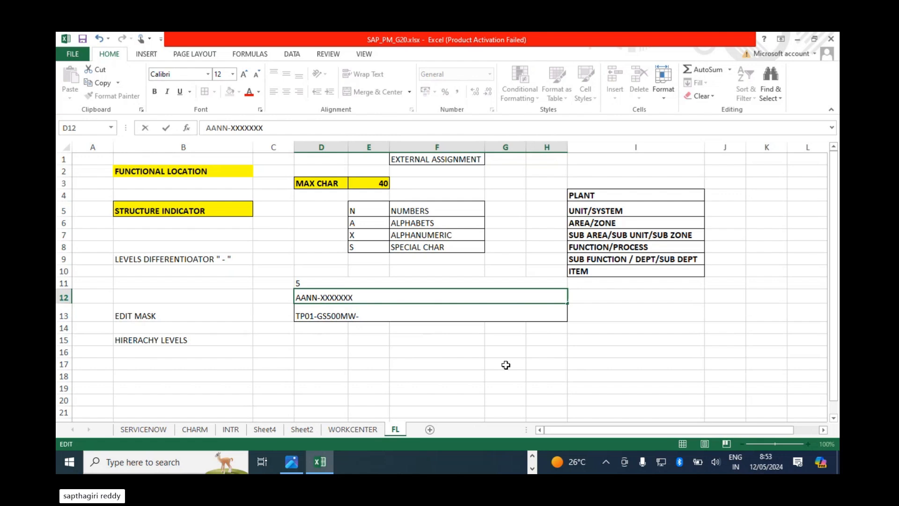
{"action": "type", "text": "-"}
{"action": "key", "text": "Return"}
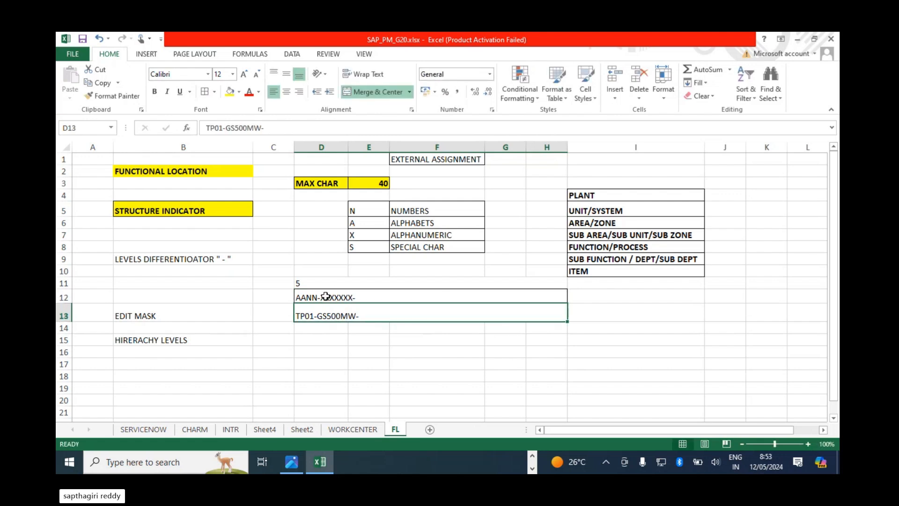
Change the character count formula in D11 to =4+1+17
{"action": "double_click", "coordinate": [306, 283]}
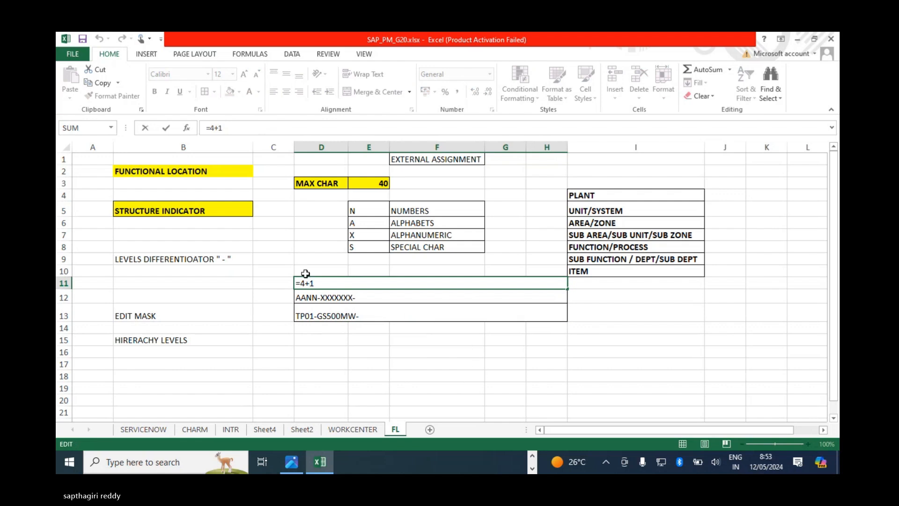
{"action": "type", "text": "+17"}
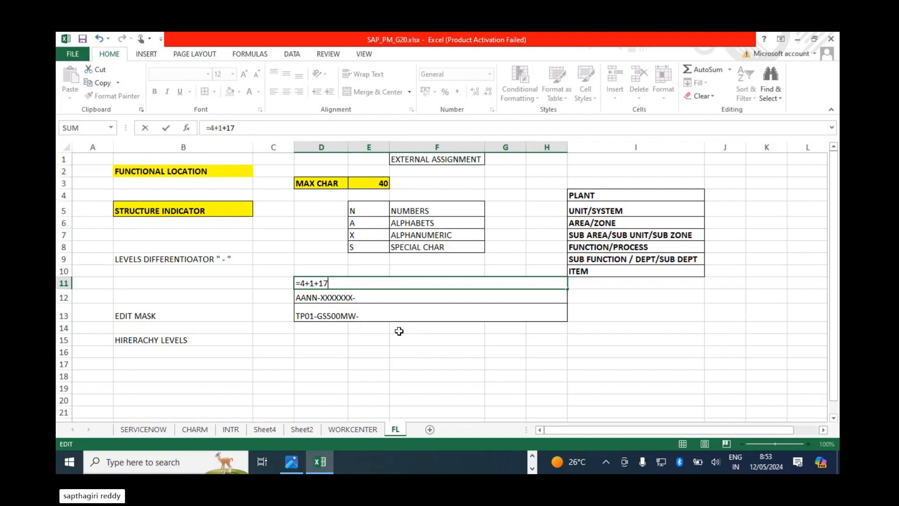
{"action": "key", "text": "Return"}
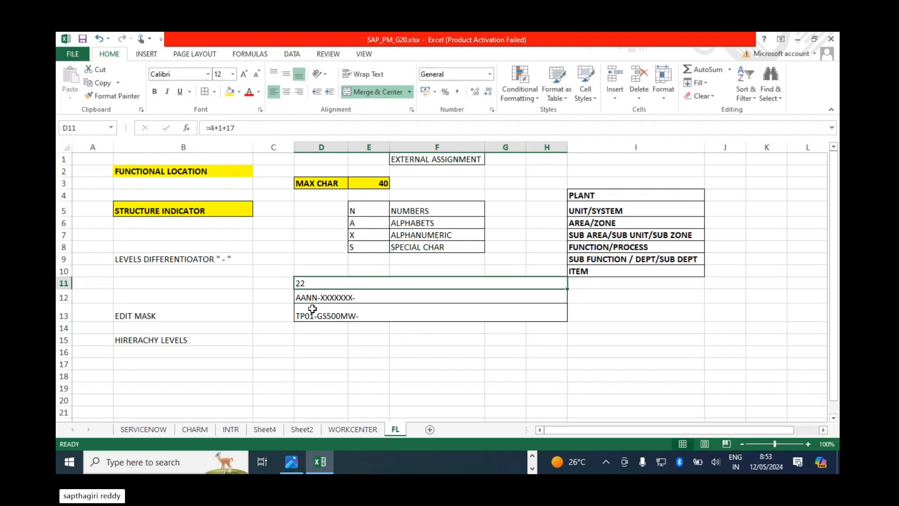
Append the third-level code COALSTG01- to the example in D13, giving TP01-GS500MW-COALSTG01-
{"action": "left_click", "coordinate": [376, 316]}
{"action": "double_click", "coordinate": [375, 315]}
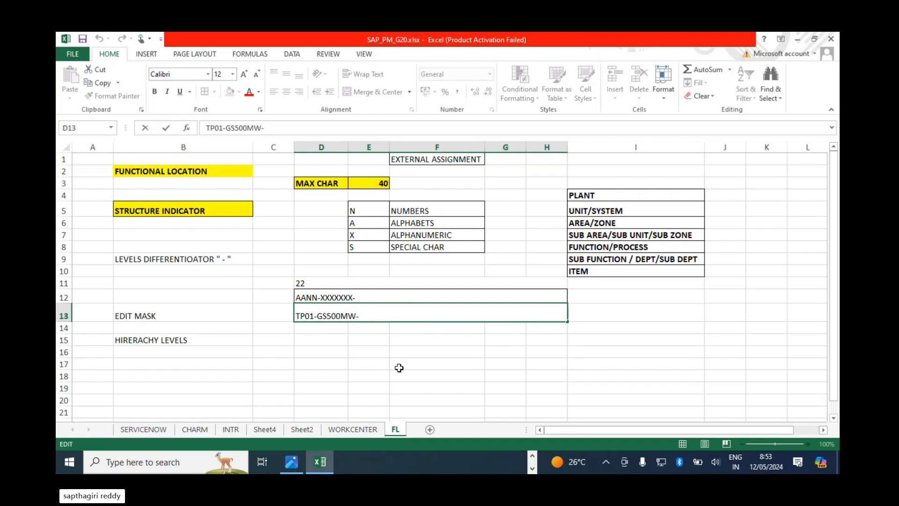
{"action": "type", "text": "COA"}
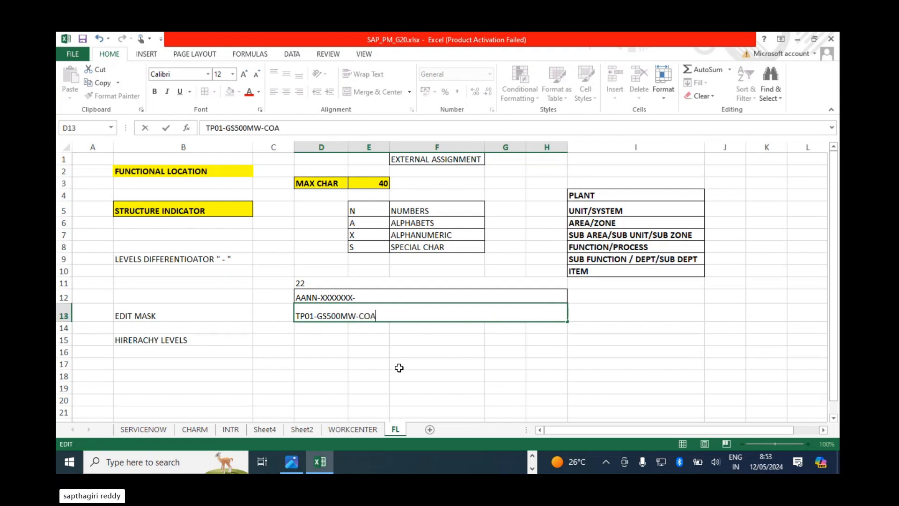
{"action": "type", "text": "LSTG01-"}
Append XXXXXXXXX- to the edit mask in D12 for the third level, giving AANN-XXXXXXX-XXXXXXXXX-
{"action": "double_click", "coordinate": [363, 297]}
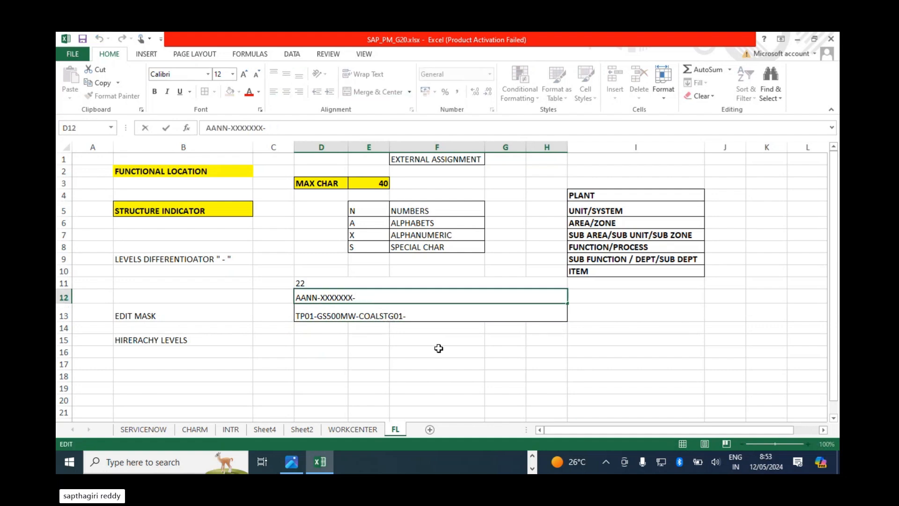
{"action": "type", "text": "XXXXXXXXX"}
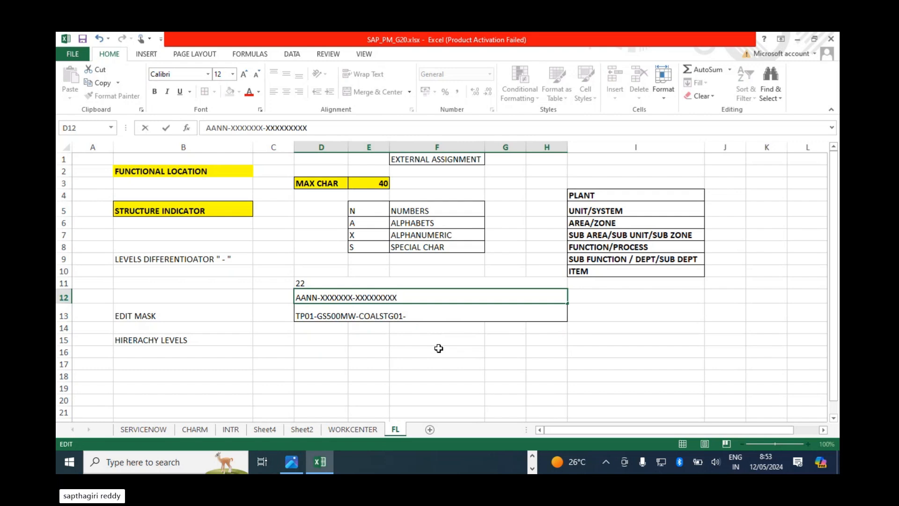
{"action": "type", "text": "-"}
{"action": "key", "text": "Return"}
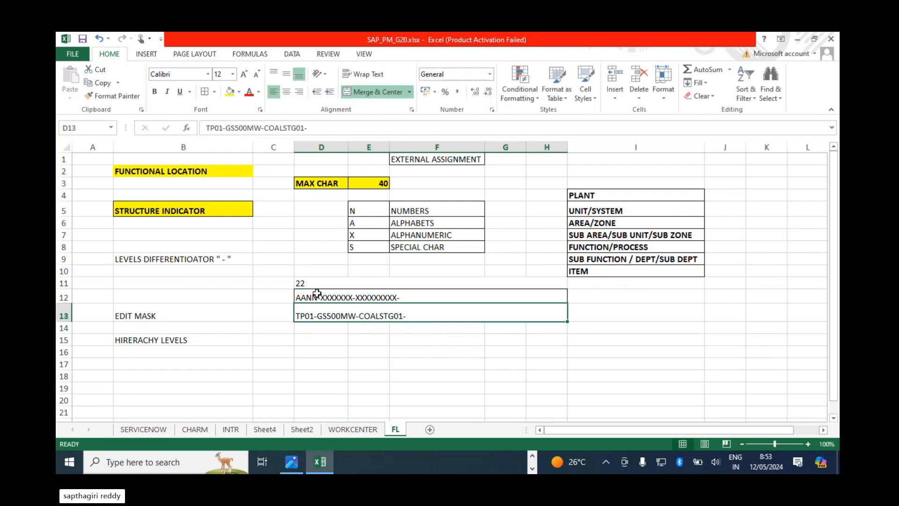
Change the character count formula in D11 to =4+1+1+7+1+9 and check its result
{"action": "double_click", "coordinate": [315, 283]}
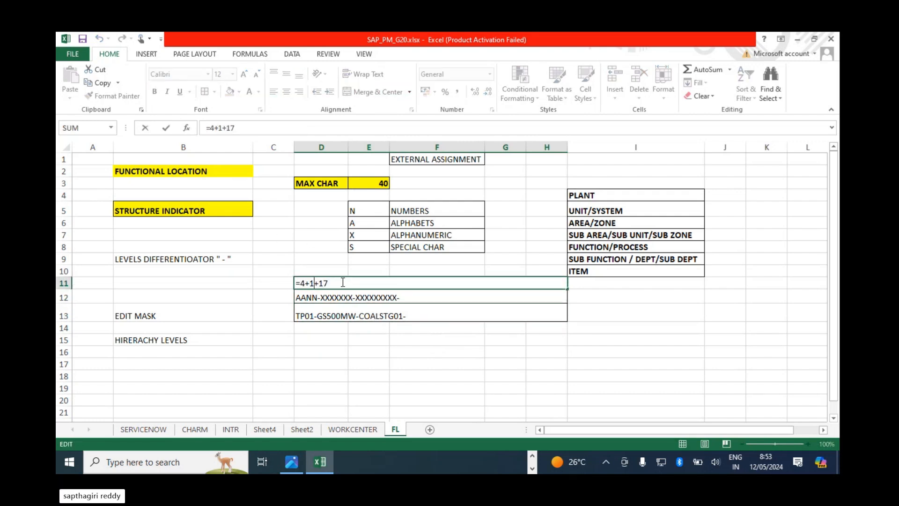
{"action": "key", "text": "Right"}
{"action": "key", "text": "Right"}
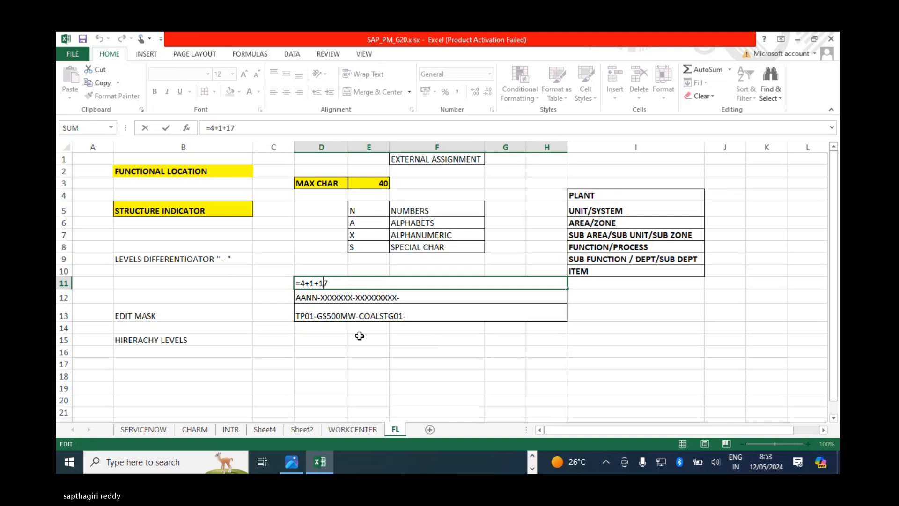
{"action": "type", "text": "+"}
{"action": "key", "text": "Right"}
{"action": "type", "text": "+1"}
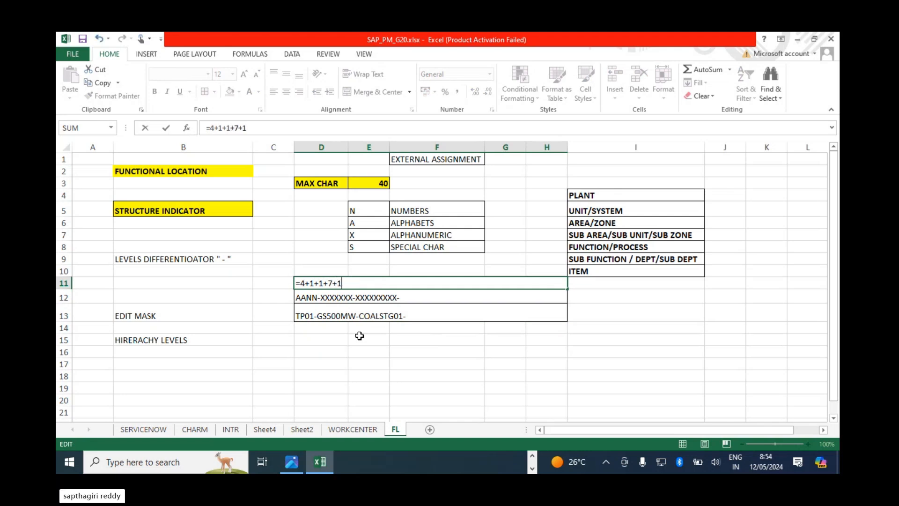
{"action": "type", "text": "0"}
{"action": "key", "text": "Return"}
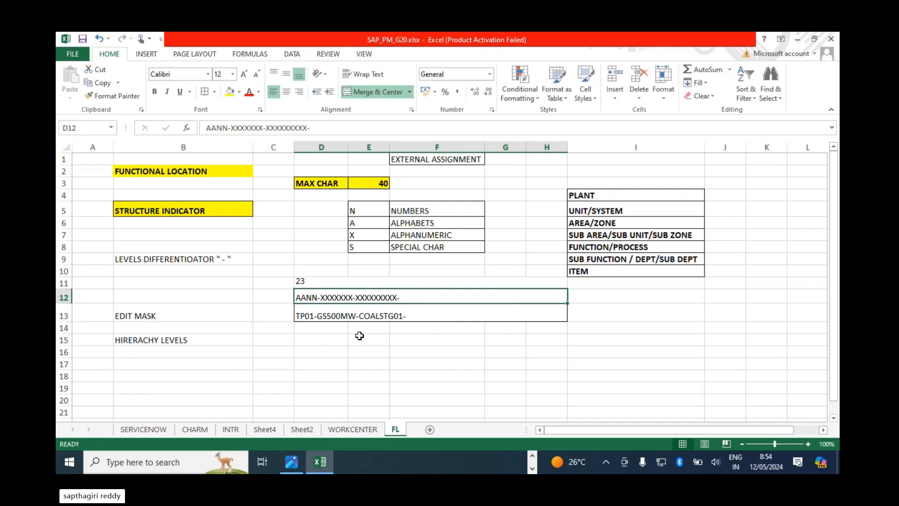
{"action": "left_click", "coordinate": [326, 279]}
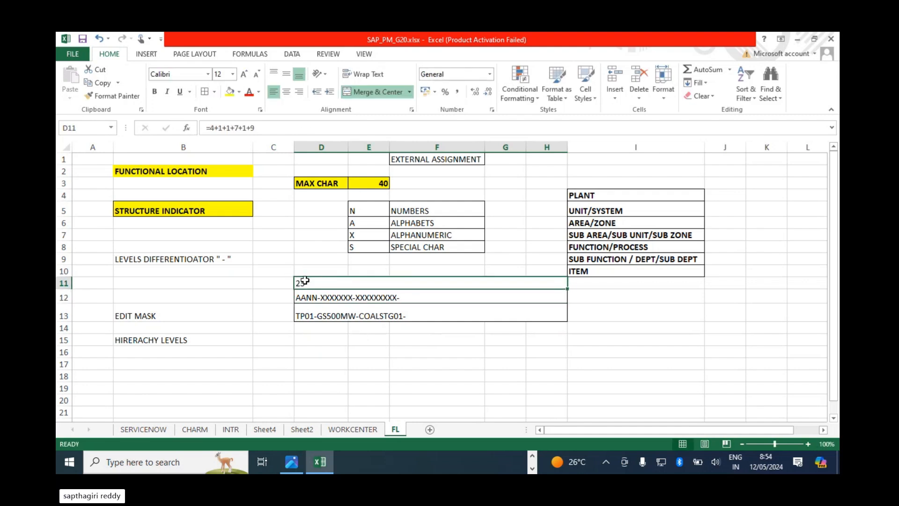
{"action": "left_click", "coordinate": [405, 298]}
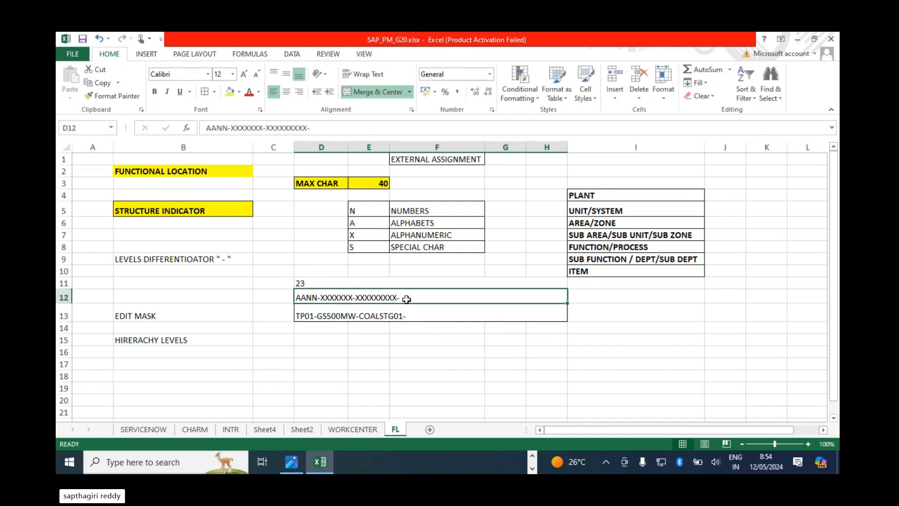
Append the remaining level codes HNDUT01-CONAR01-MOTR01 to the example code in D13
{"action": "left_click", "coordinate": [410, 316]}
{"action": "double_click", "coordinate": [410, 316]}
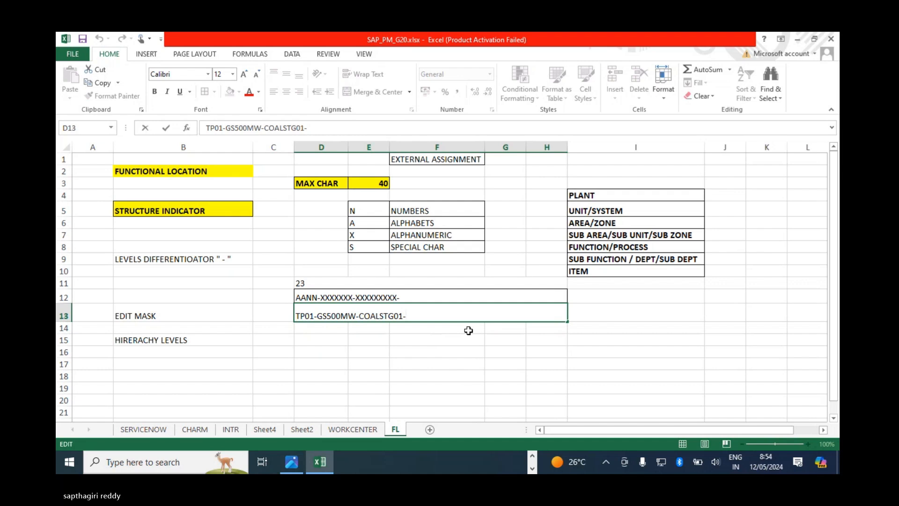
{"action": "type", "text": "HN"}
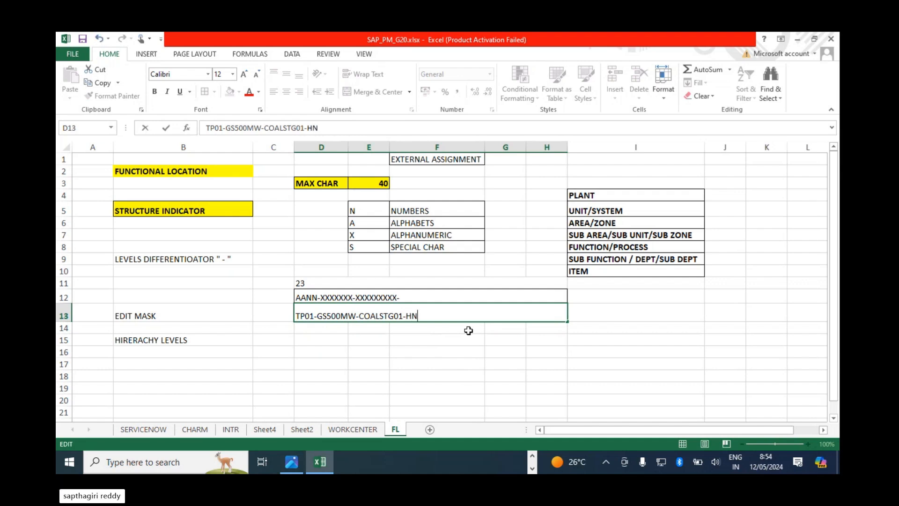
{"action": "type", "text": "DUT"}
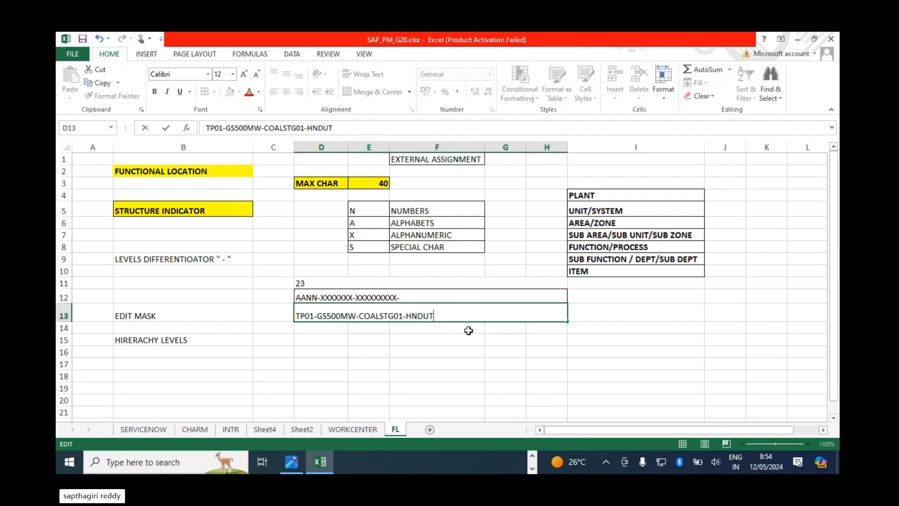
{"action": "type", "text": "01"}
{"action": "type", "text": "CON"}
{"action": "type", "text": "MOT"}
{"action": "key", "text": "BackSpace"}
{"action": "key", "text": "BackSpace"}
{"action": "key", "text": "BackSpace"}
{"action": "type", "text": "AR01-MOT"}
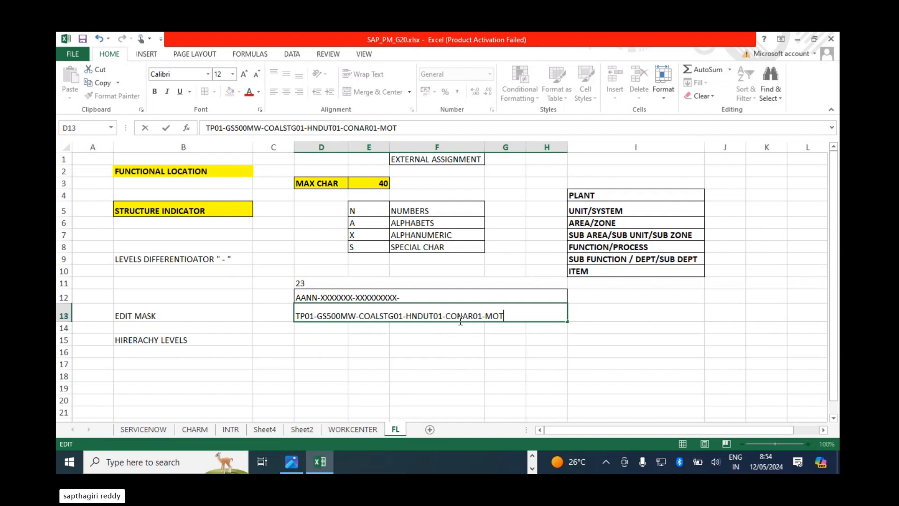
{"action": "type", "text": "R01"}
Append XXXXXXX-XXXXXXX-XXXXXX to the edit mask in D12 to match the last three level codes
{"action": "left_click", "coordinate": [404, 296]}
{"action": "double_click", "coordinate": [403, 297]}
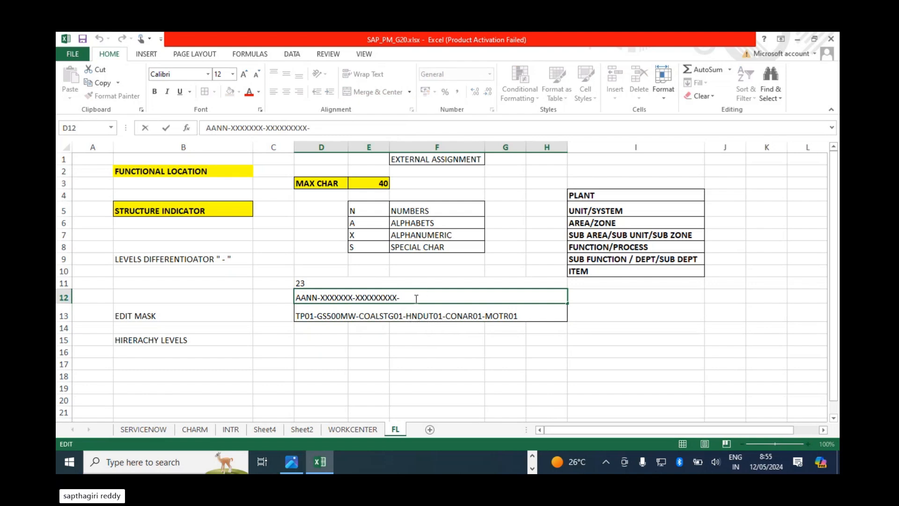
{"action": "type", "text": "XXXXXXX-XXXXXXX"}
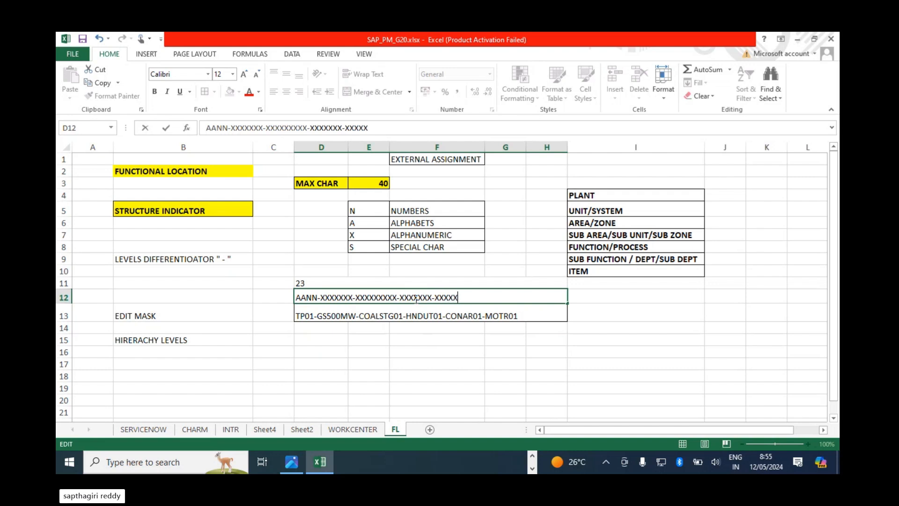
{"action": "type", "text": "-XXXXXXXXX"}
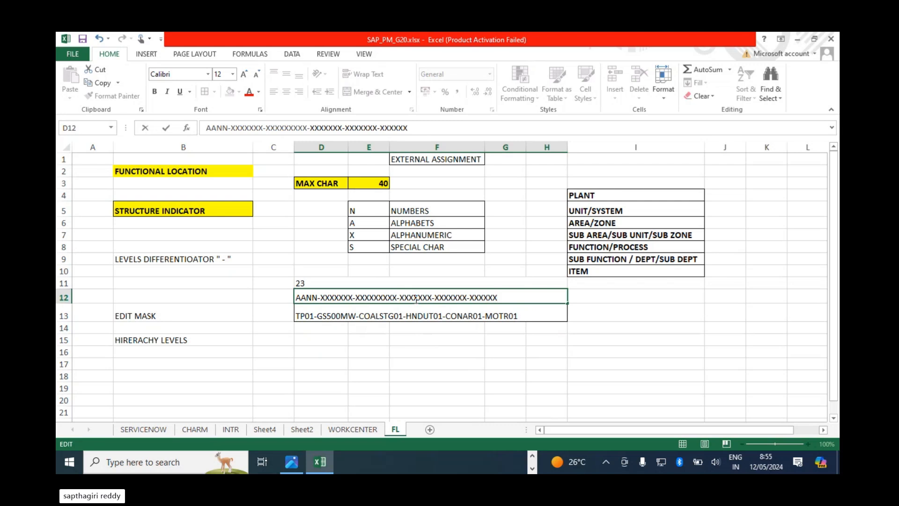
Extend the character count formula in D11 to =4+1+1+7+1+9+7+1+7+1+6 and check its result
{"action": "key", "text": "Return"}
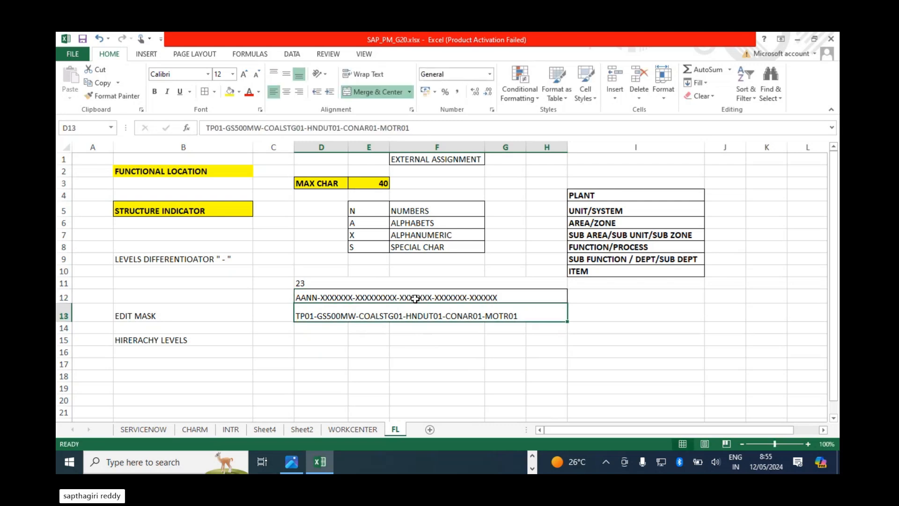
{"action": "double_click", "coordinate": [311, 282]}
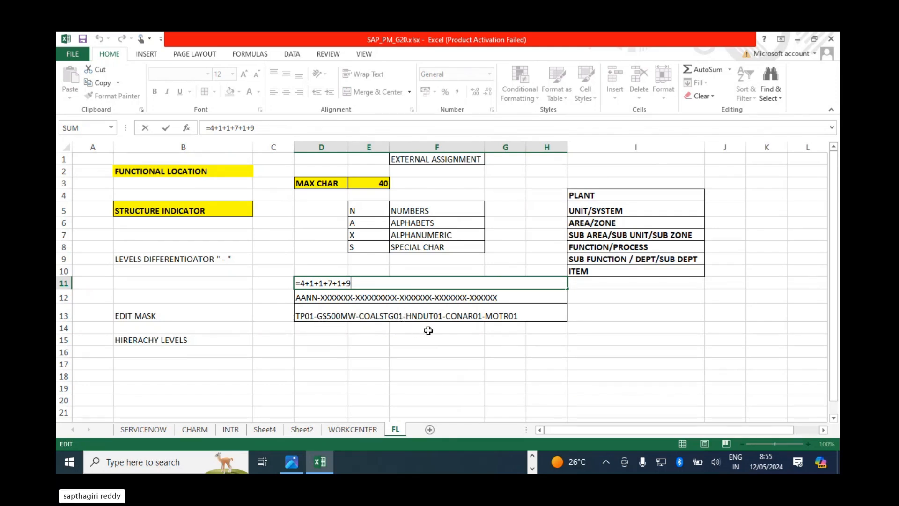
{"action": "type", "text": "+"}
{"action": "type", "text": "7+"}
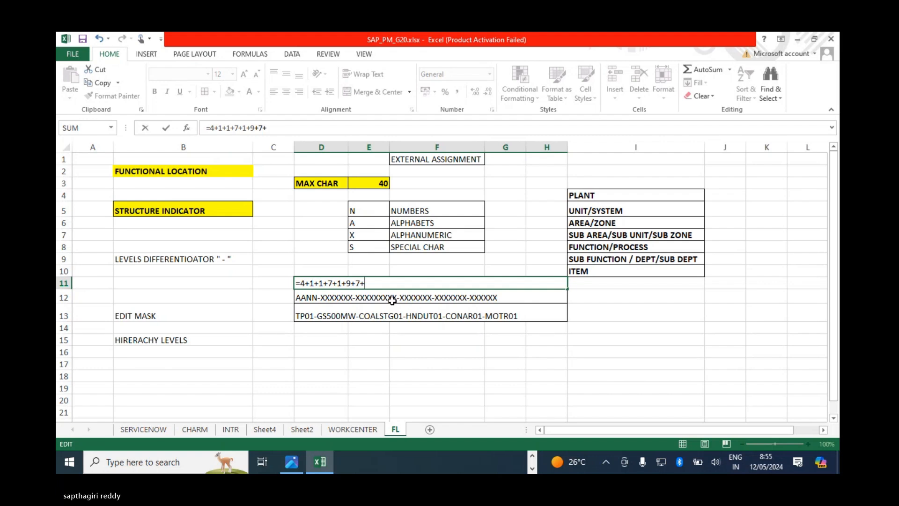
{"action": "type", "text": "1+7+1"}
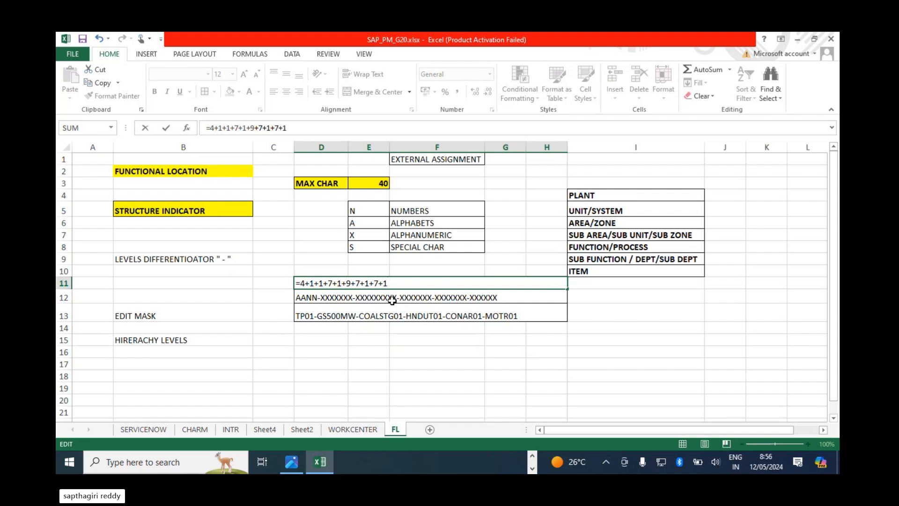
{"action": "type", "text": "+6"}
{"action": "key", "text": "Return"}
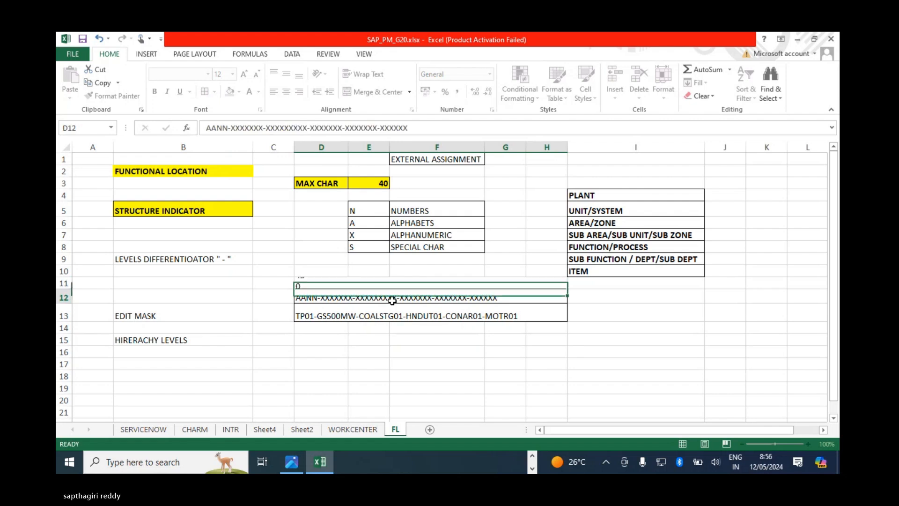
{"action": "left_click", "coordinate": [353, 284]}
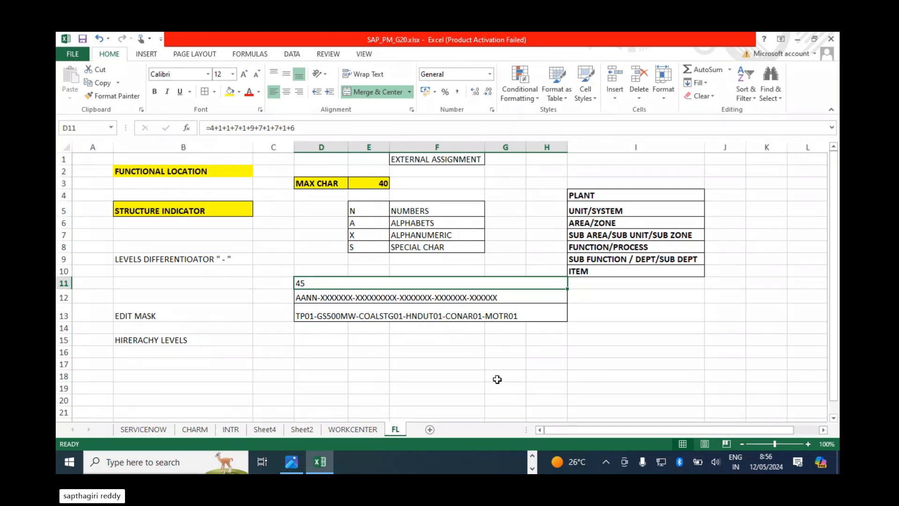
Shorten the fifth-level code of the example in D13 to CNV01
{"action": "double_click", "coordinate": [467, 316]}
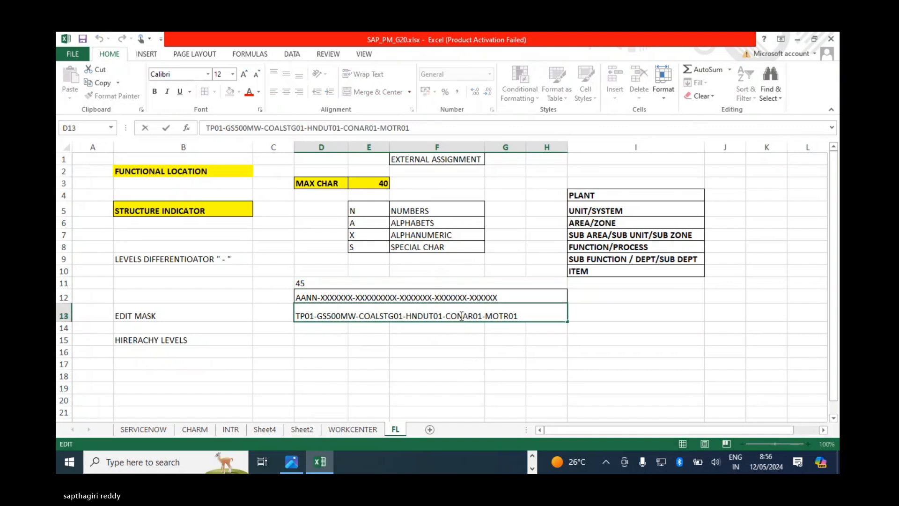
{"action": "key", "text": "Left"}
{"action": "key", "text": "Left"}
{"action": "key", "text": "BackSpace"}
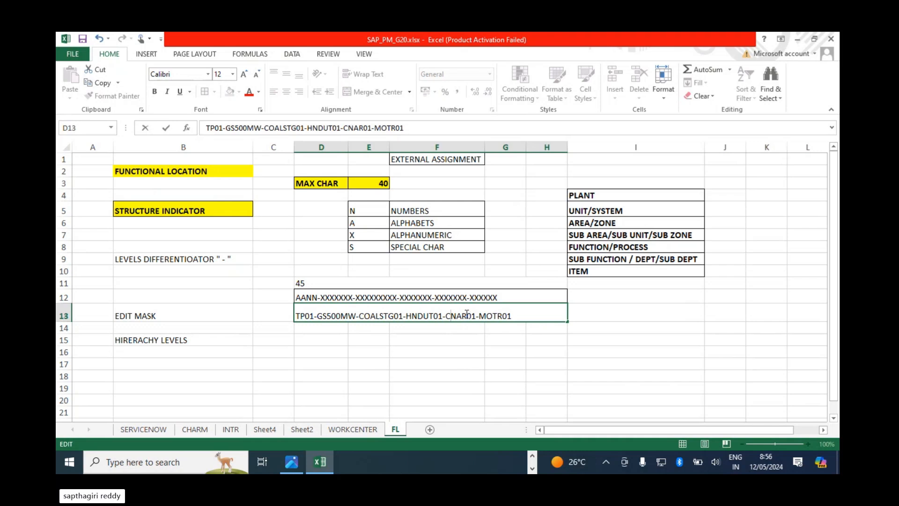
{"action": "key", "text": "Right"}
{"action": "key", "text": "Right"}
{"action": "key", "text": "Right"}
{"action": "key", "text": "BackSpace"}
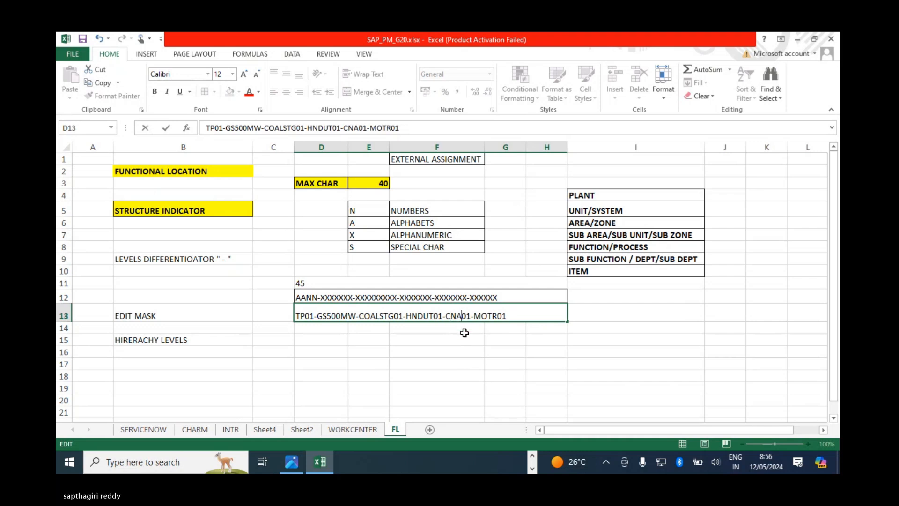
{"action": "key", "text": "BackSpace"}
{"action": "type", "text": "V"}
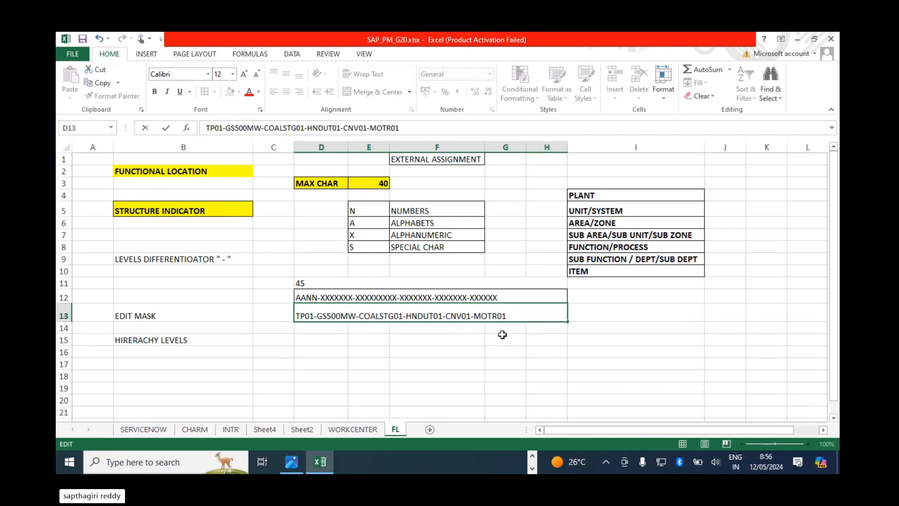
Shorten the fifth level of the edit mask in D12 to XXXXX
{"action": "left_click", "coordinate": [464, 296]}
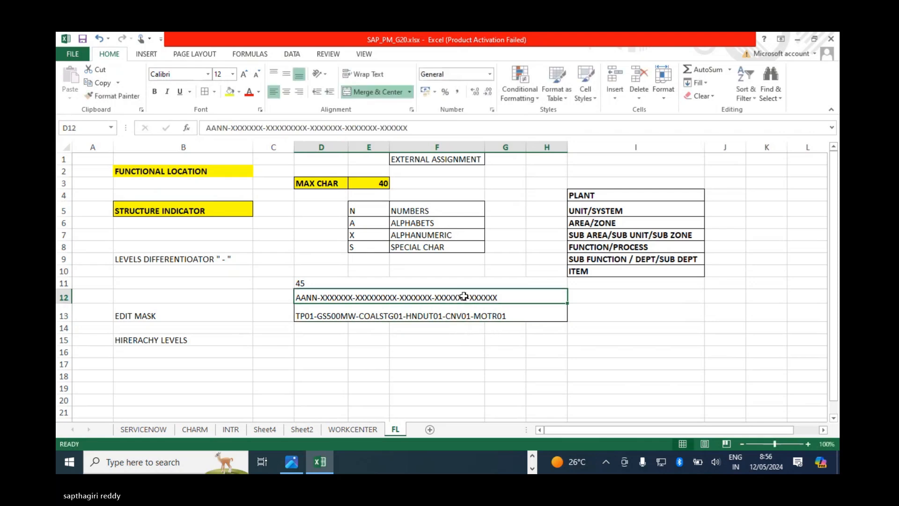
{"action": "double_click", "coordinate": [463, 297]}
{"action": "key", "text": "BackSpace"}
{"action": "key", "text": "BackSpace"}
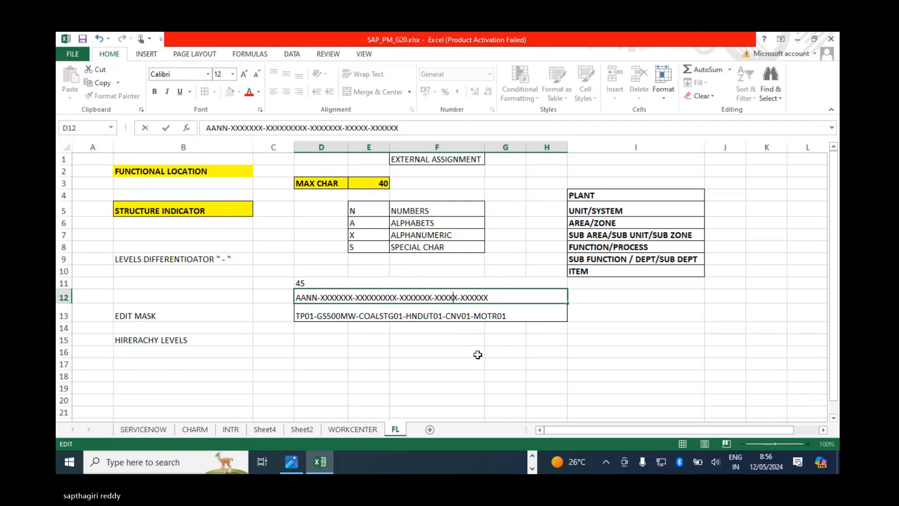
{"action": "key", "text": "Return"}
Set the fifth-level count in the D11 formula to 5, giving =4+1+1+7+1+9+7+1+5+1+6
{"action": "left_click", "coordinate": [314, 283]}
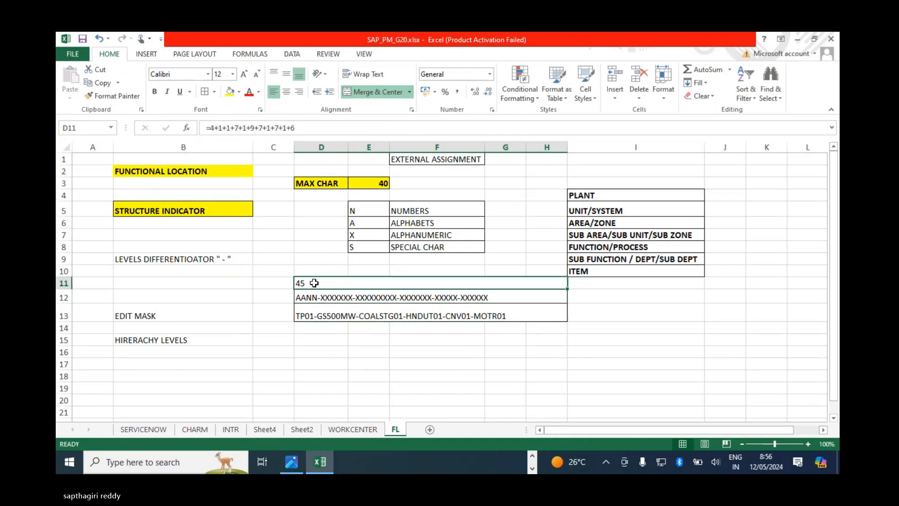
{"action": "double_click", "coordinate": [314, 283]}
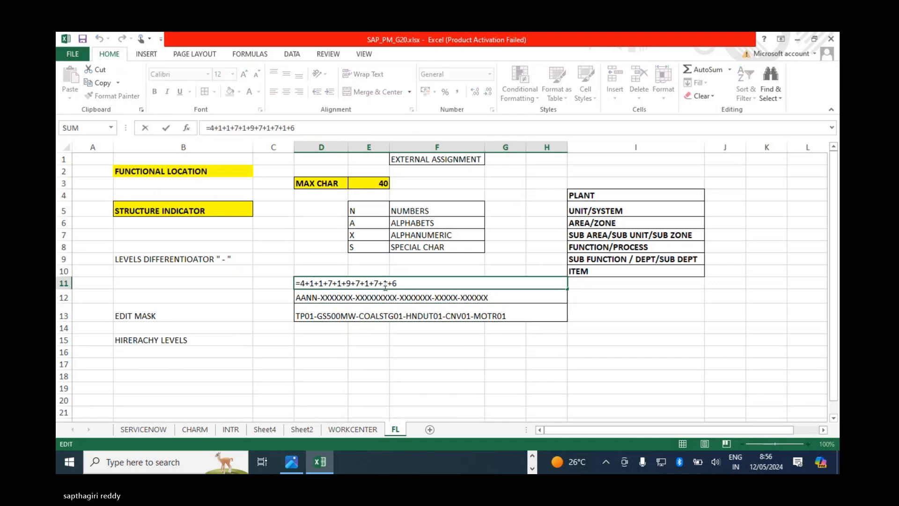
{"action": "left_click", "coordinate": [378, 284]}
{"action": "key", "text": "BackSpace"}
{"action": "type", "text": "5"}
{"action": "key", "text": "Return"}
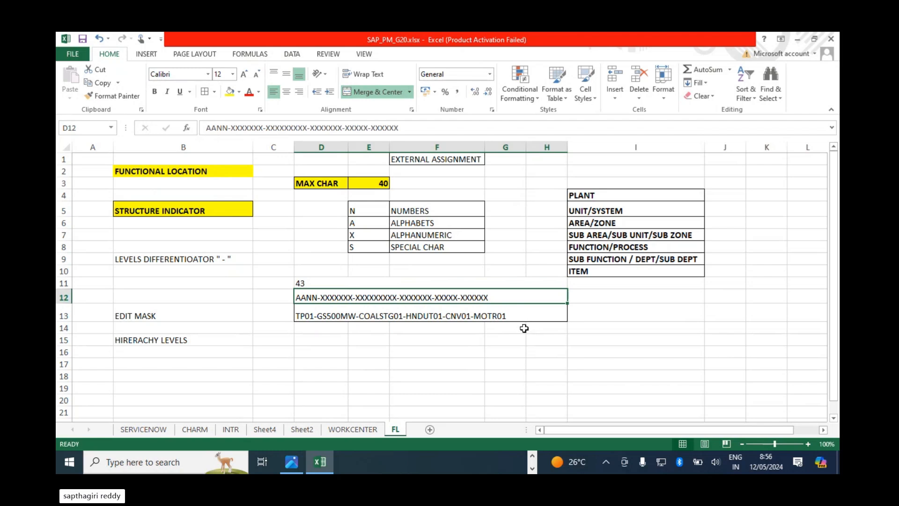
Shorten the third-level code of the example in D13 to CLSTG01
{"action": "left_click", "coordinate": [491, 315]}
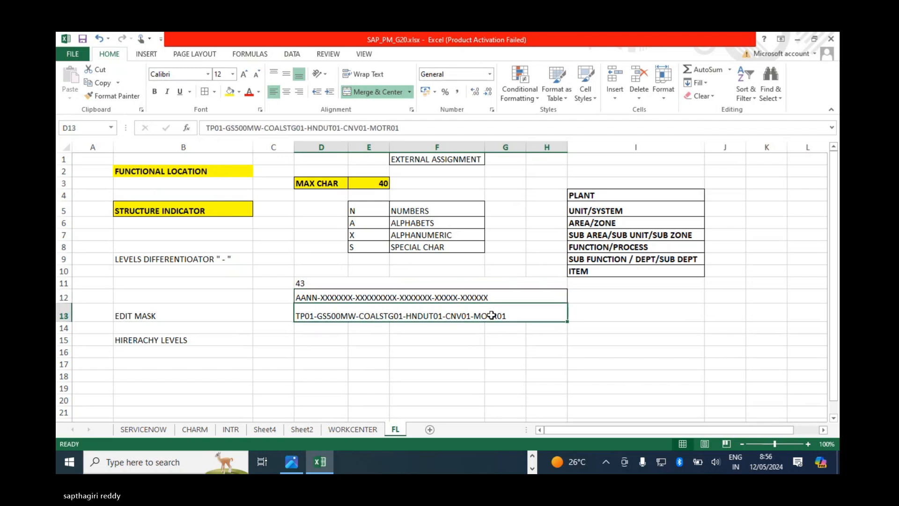
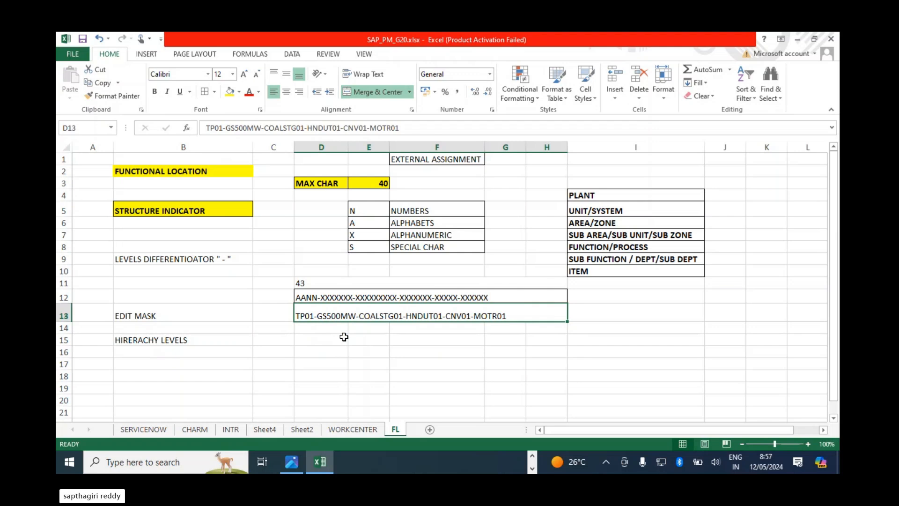
{"action": "double_click", "coordinate": [375, 317]}
{"action": "key", "text": "BackSpace"}
{"action": "key", "text": "BackSpace"}
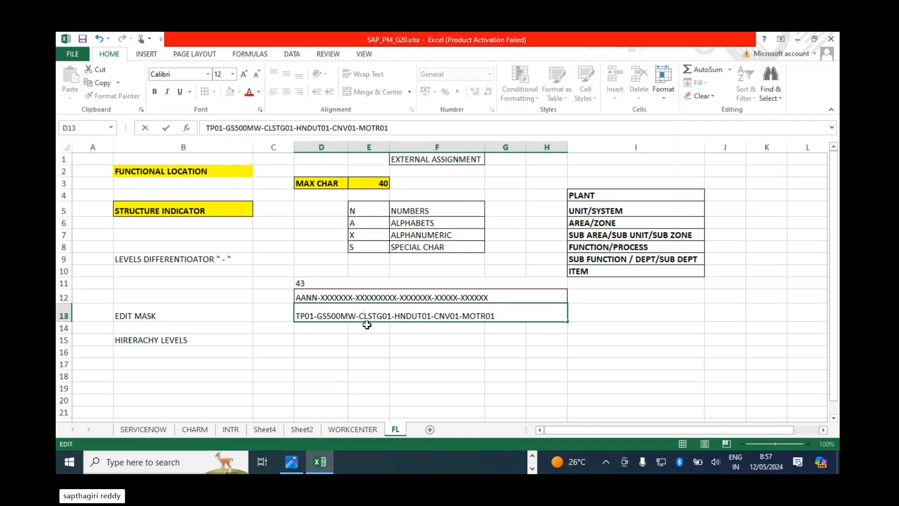
{"action": "key", "text": "Escape"}
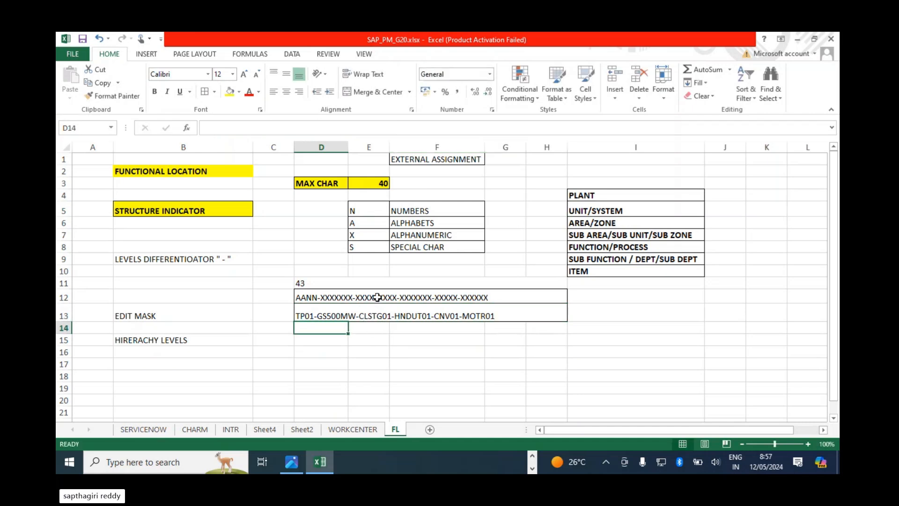
Shorten the third level of the edit mask in D12 to XXXXXXX
{"action": "left_click", "coordinate": [378, 296]}
{"action": "left_click", "coordinate": [312, 284]}
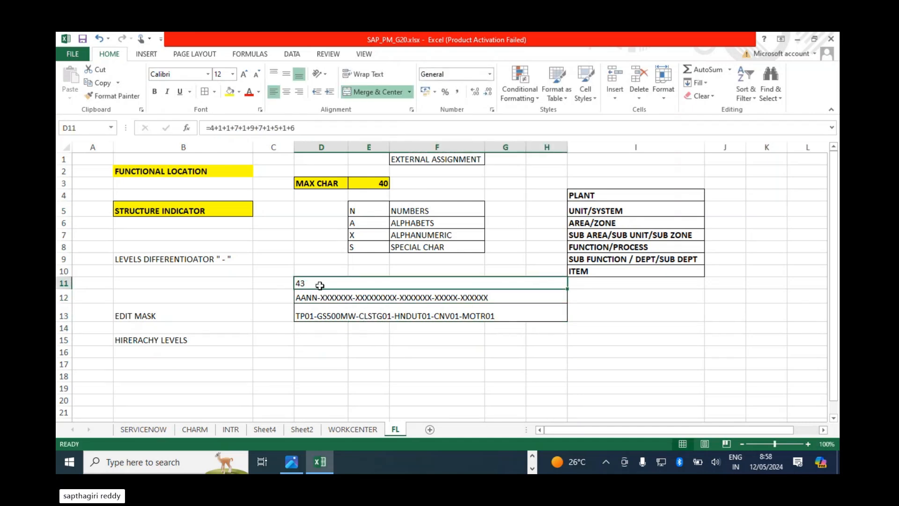
{"action": "double_click", "coordinate": [367, 297]}
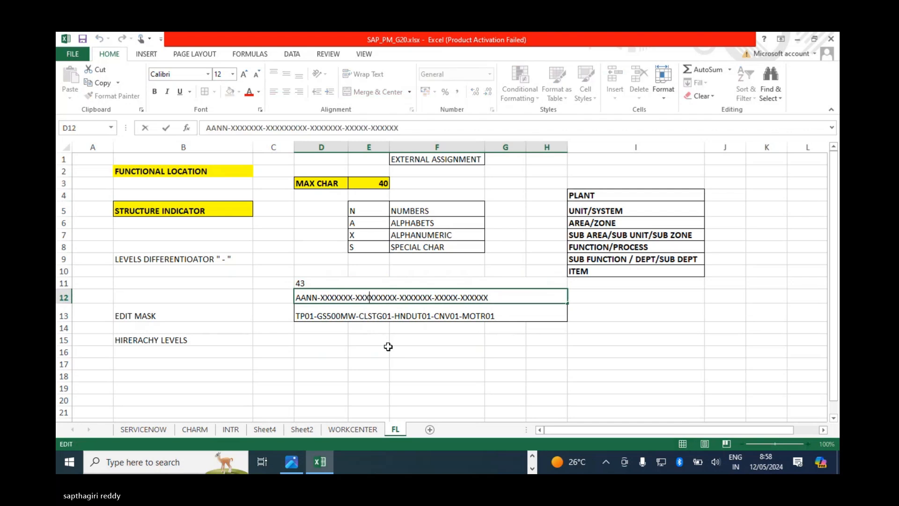
{"action": "key", "text": "BackSpace"}
{"action": "key", "text": "BackSpace"}
{"action": "left_click", "coordinate": [394, 375]}
Set the third-level count in the D11 formula to 7, giving =4+1+1+7+1+7+7+1+5+1+6
{"action": "left_click", "coordinate": [317, 285]}
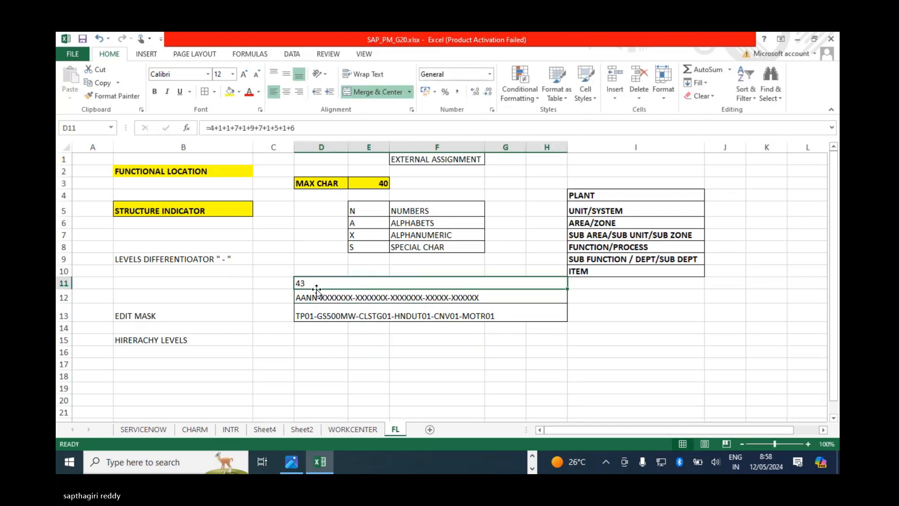
{"action": "double_click", "coordinate": [317, 287]}
{"action": "left_click", "coordinate": [351, 283]}
{"action": "key", "text": "BackSpace"}
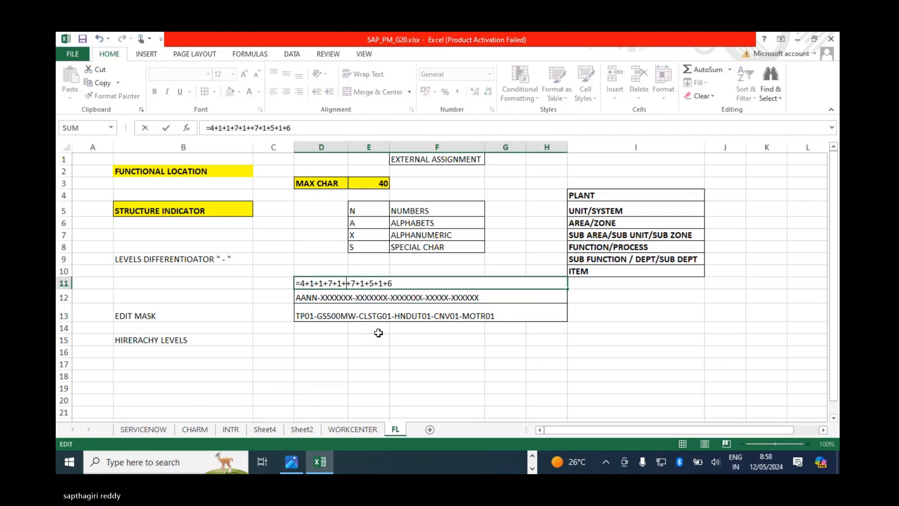
{"action": "type", "text": "7"}
{"action": "key", "text": "Return"}
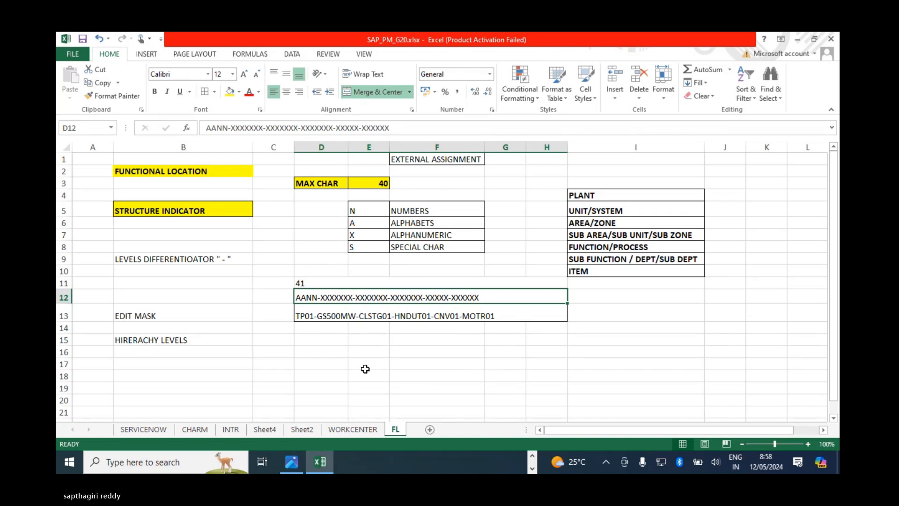
{"action": "left_click", "coordinate": [339, 316]}
{"action": "double_click", "coordinate": [339, 315]}
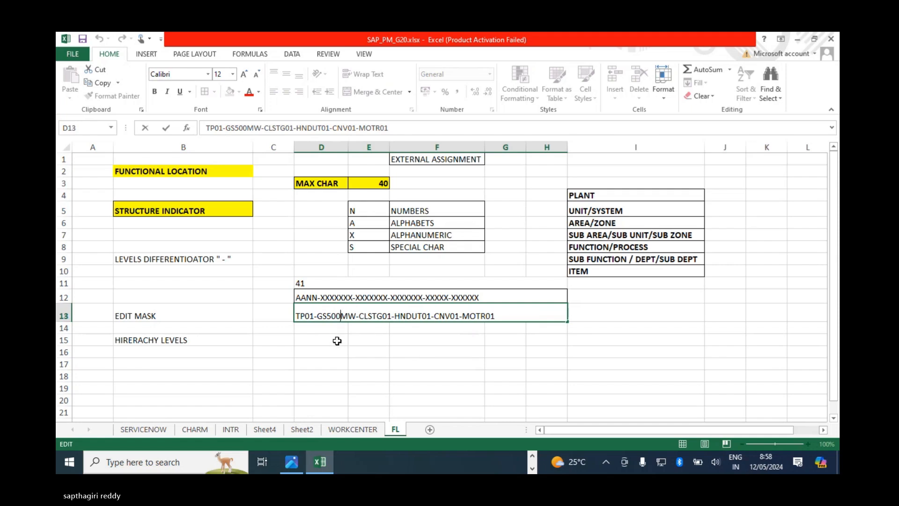
{"action": "left_click", "coordinate": [356, 316]}
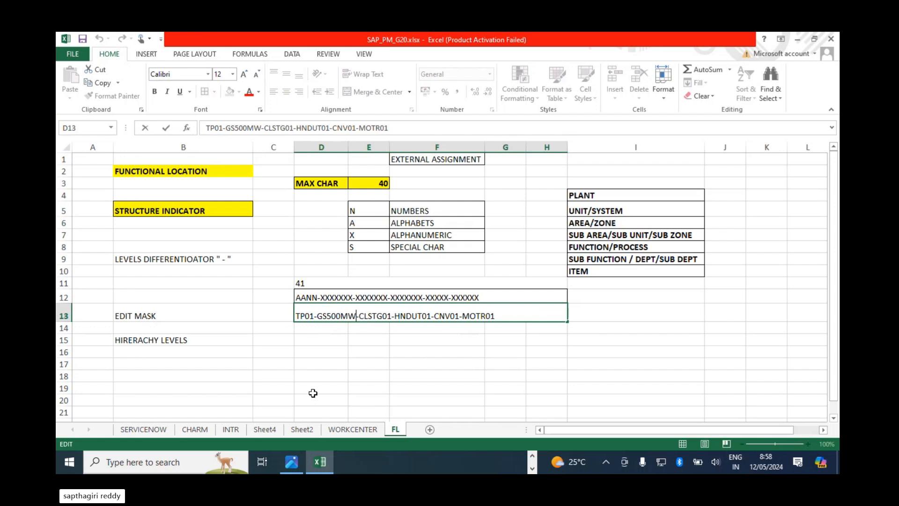
{"action": "key", "text": "Return"}
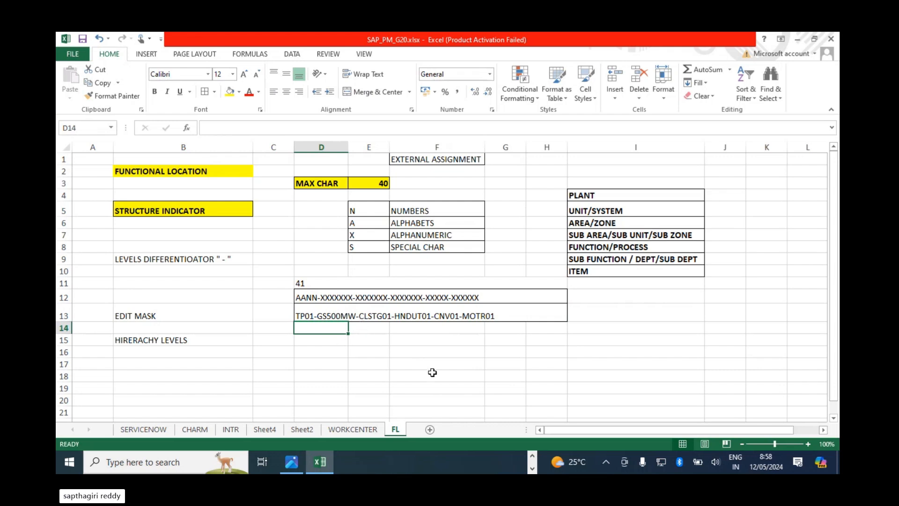
{"action": "left_click", "coordinate": [455, 353]}
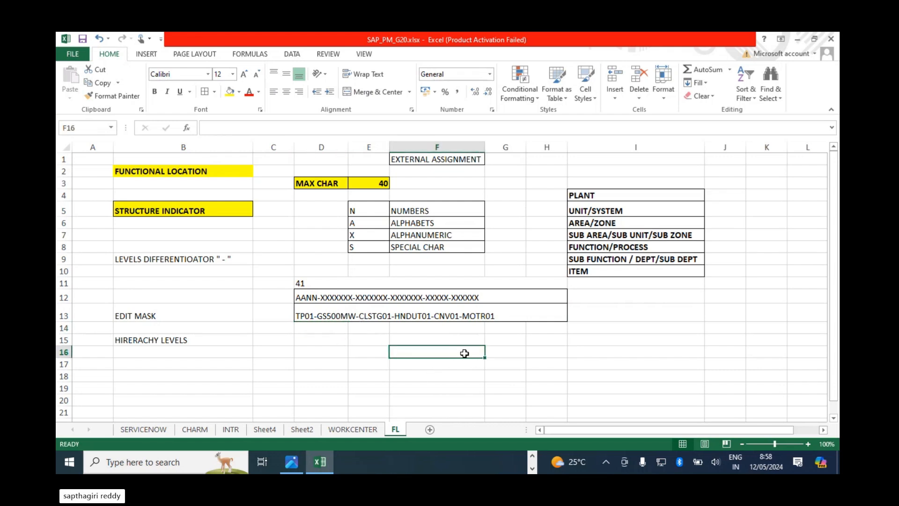
Shorten the third level to CLSG01 in the D13 example code and to XXXXXX in the D12 edit mask
{"action": "left_click", "coordinate": [382, 314]}
{"action": "double_click", "coordinate": [382, 314]}
{"action": "key", "text": "BackSpace"}
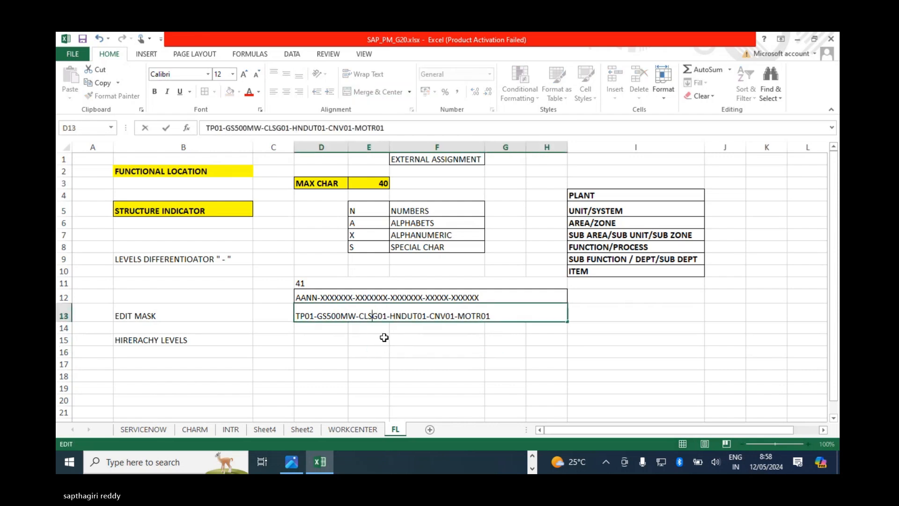
{"action": "key", "text": "Return"}
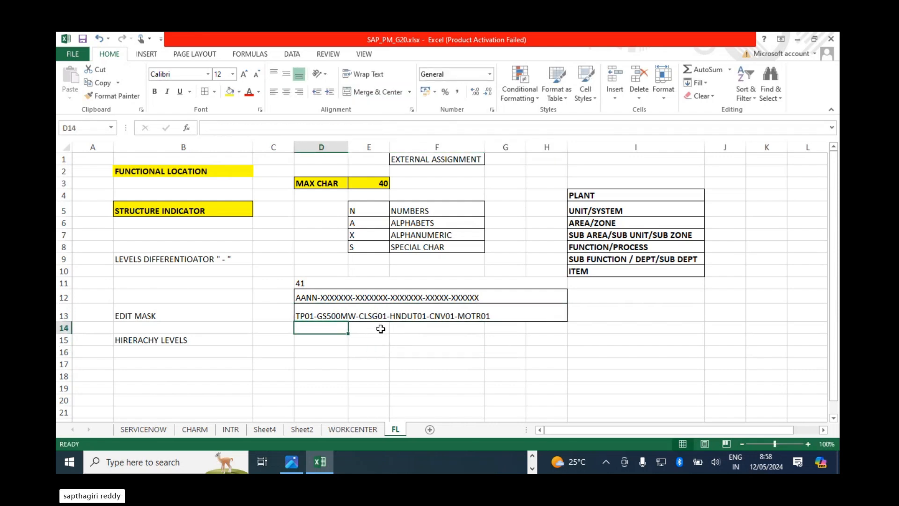
{"action": "double_click", "coordinate": [373, 297]}
{"action": "key", "text": "BackSpace"}
{"action": "left_click", "coordinate": [370, 349]}
Set the third-level count in the D11 formula to 6, giving =4+1+1+7+1+6+7+1+5+1+6
{"action": "double_click", "coordinate": [335, 284]}
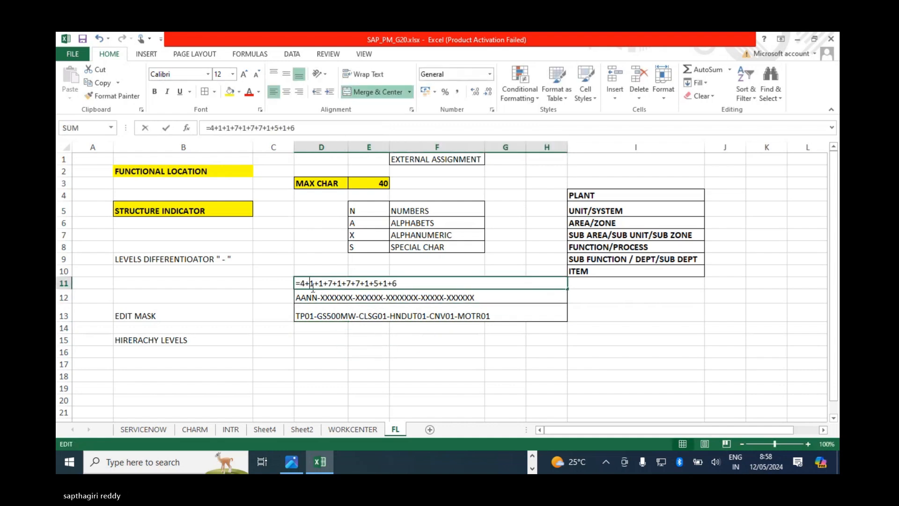
{"action": "left_click", "coordinate": [350, 284]}
{"action": "key", "text": "BackSpace"}
{"action": "type", "text": "6+"}
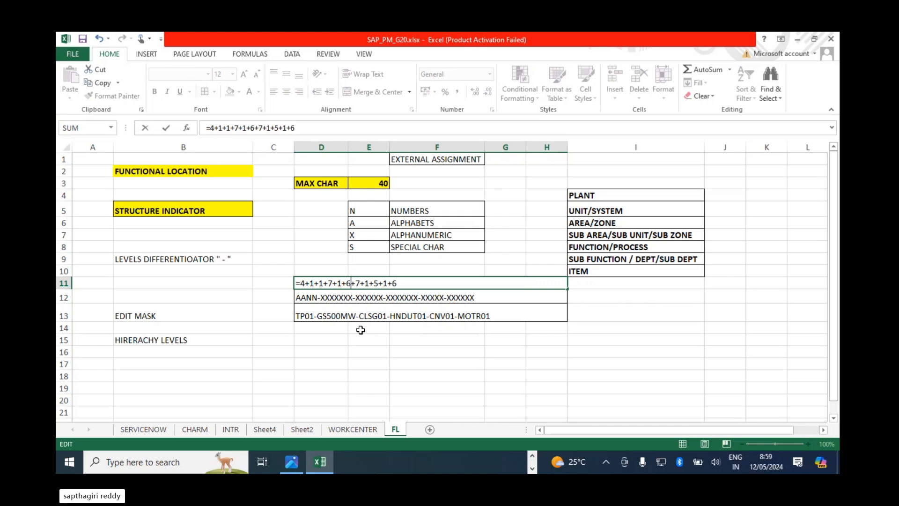
{"action": "key", "text": "Return"}
{"action": "left_click", "coordinate": [370, 375]}
{"action": "left_click", "coordinate": [407, 299]}
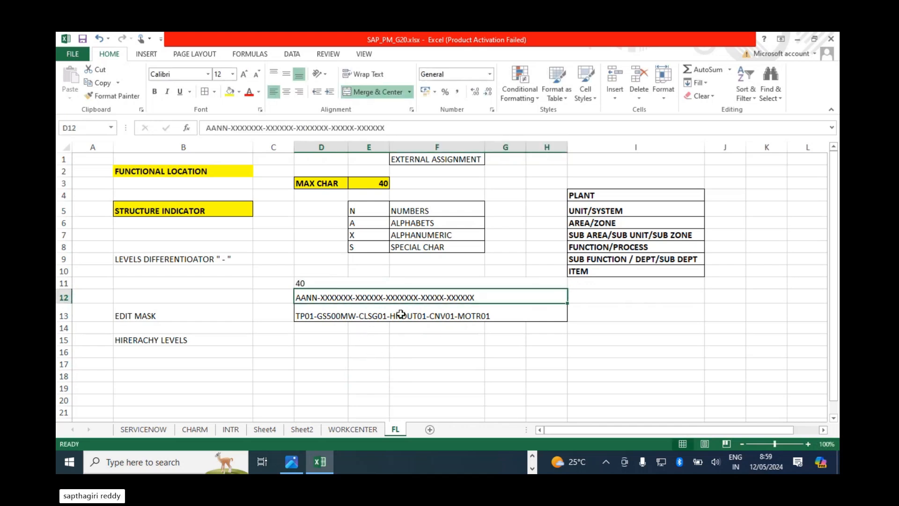
Make the EDIT MASK label in B13 bold
{"action": "scroll", "coordinate": [187, 337], "scroll_direction": "down", "scroll_amount": 1}
{"action": "left_click", "coordinate": [142, 280]}
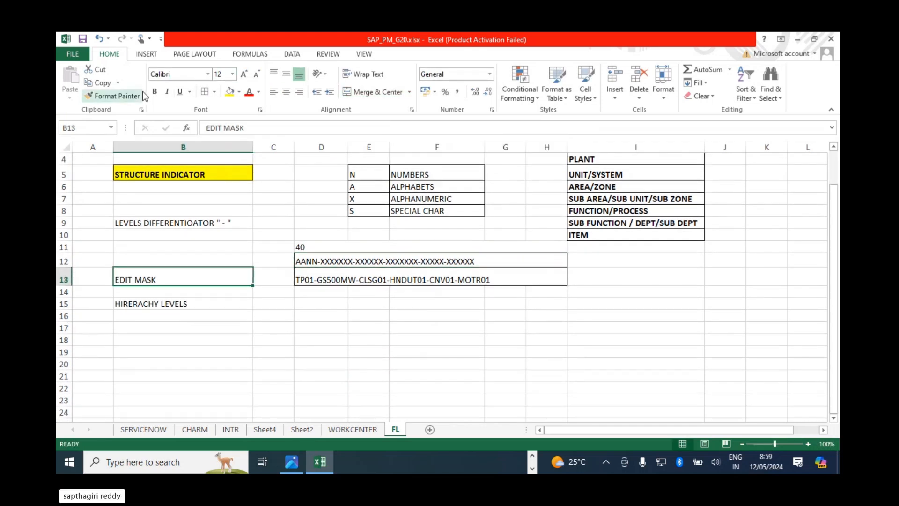
{"action": "left_click", "coordinate": [154, 92]}
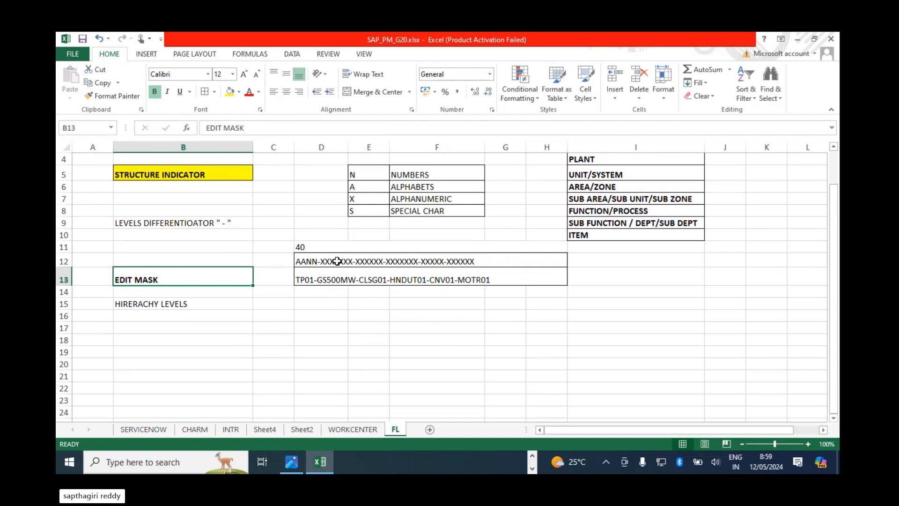
Fill the EDIT MASK label in B13 and the HIRERACHY LEVELS label in B15 with yellow
{"action": "left_click", "coordinate": [229, 91]}
{"action": "left_click", "coordinate": [175, 306]}
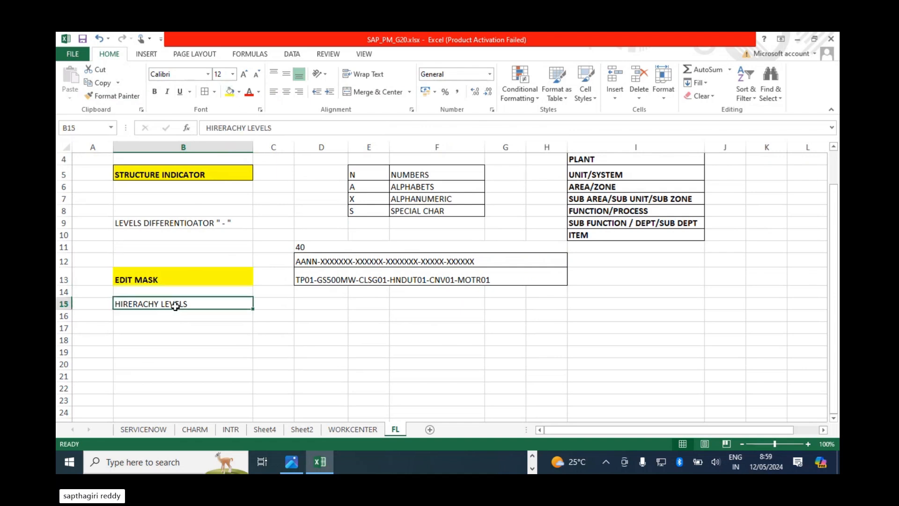
{"action": "left_click", "coordinate": [229, 92]}
{"action": "left_click", "coordinate": [320, 334]}
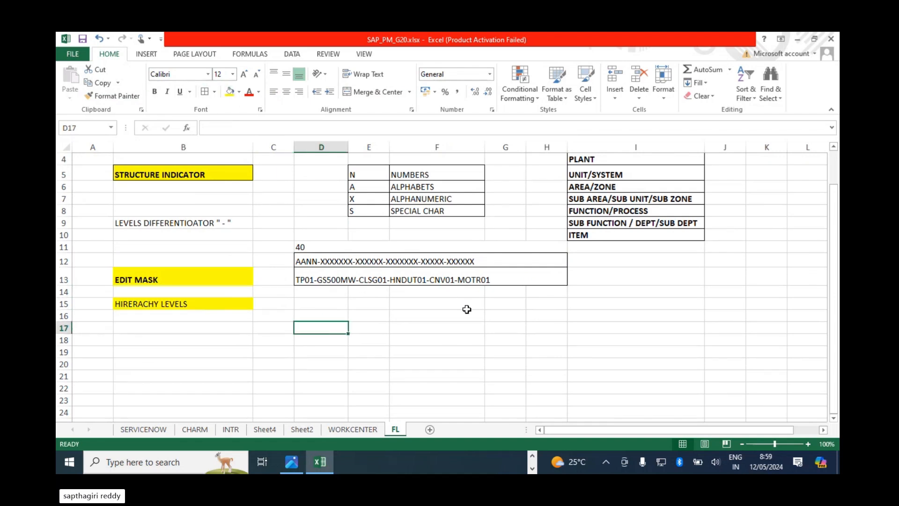
Merge cells D14 to H14 below the example code and left-align the merged cell
{"action": "left_click_drag", "start_coordinate": [331, 291], "coordinate": [546, 290]}
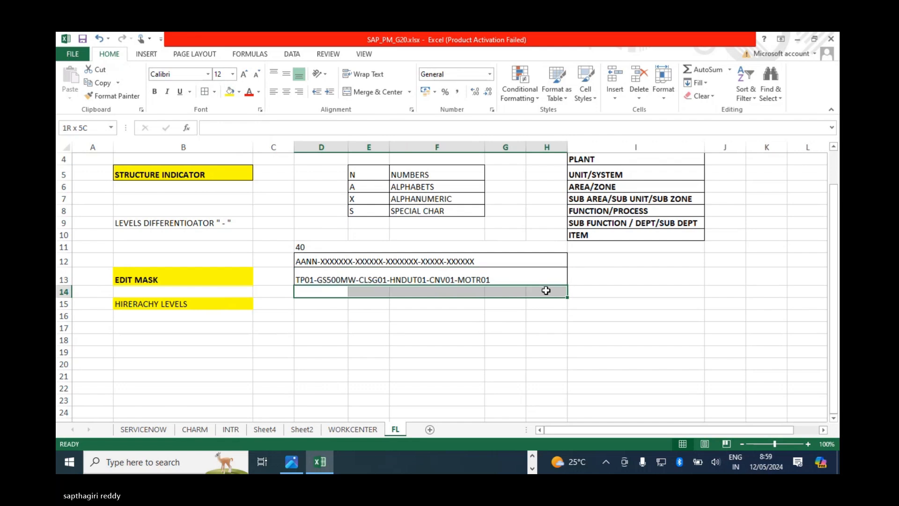
{"action": "left_click", "coordinate": [370, 91]}
{"action": "left_click", "coordinate": [415, 381]}
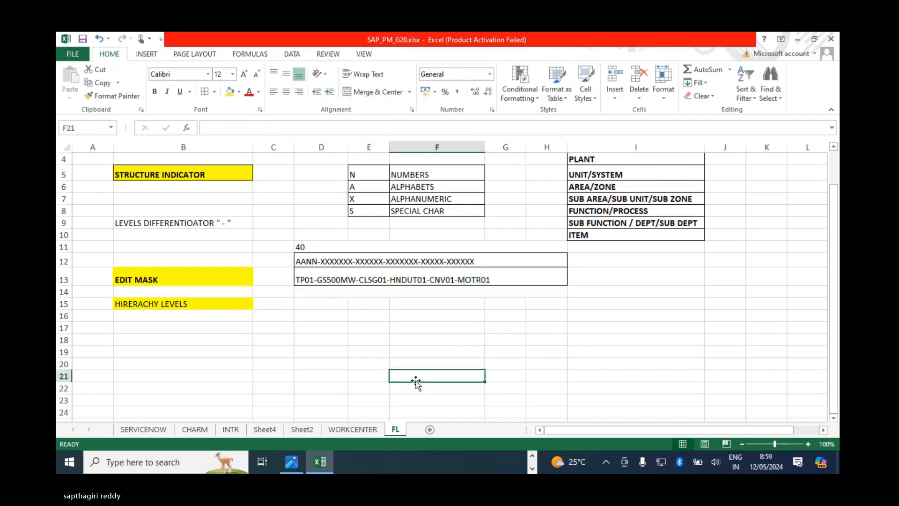
{"action": "left_click", "coordinate": [313, 293]}
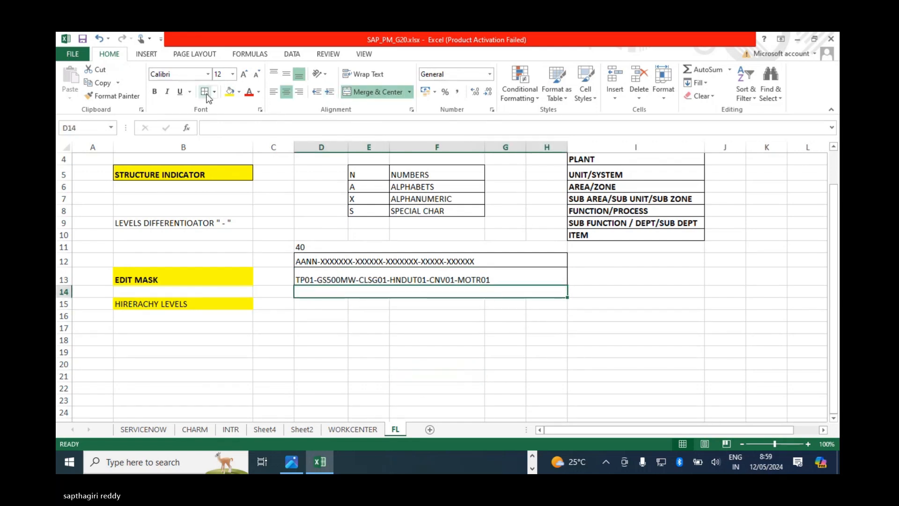
{"action": "double_click", "coordinate": [311, 291]}
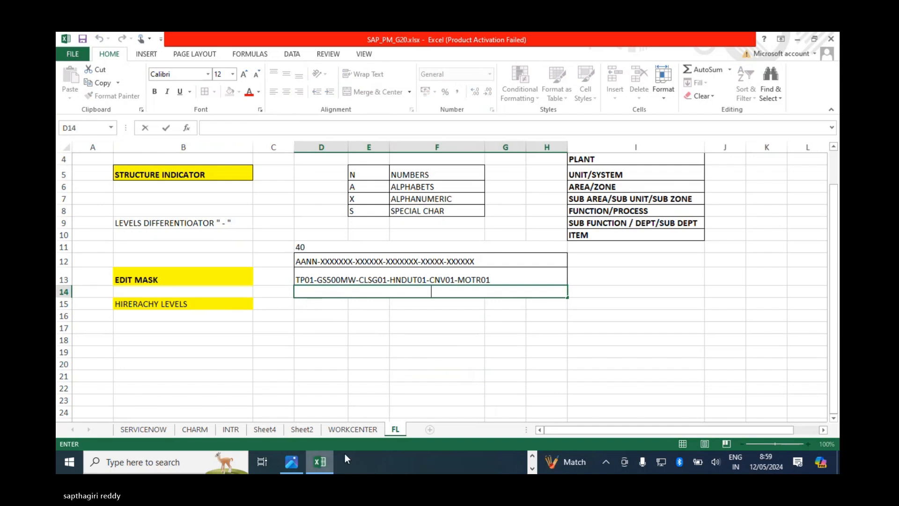
{"action": "key", "text": "Escape"}
{"action": "left_click", "coordinate": [277, 96]}
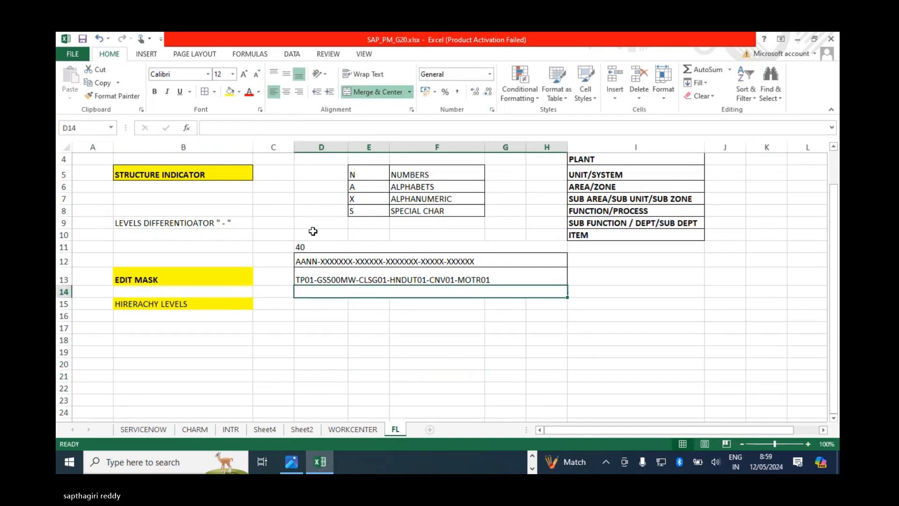
Enter the level numbers 1 to 6 in the merged cell D14, each spaced beneath its segment of the example code
{"action": "double_click", "coordinate": [310, 289]}
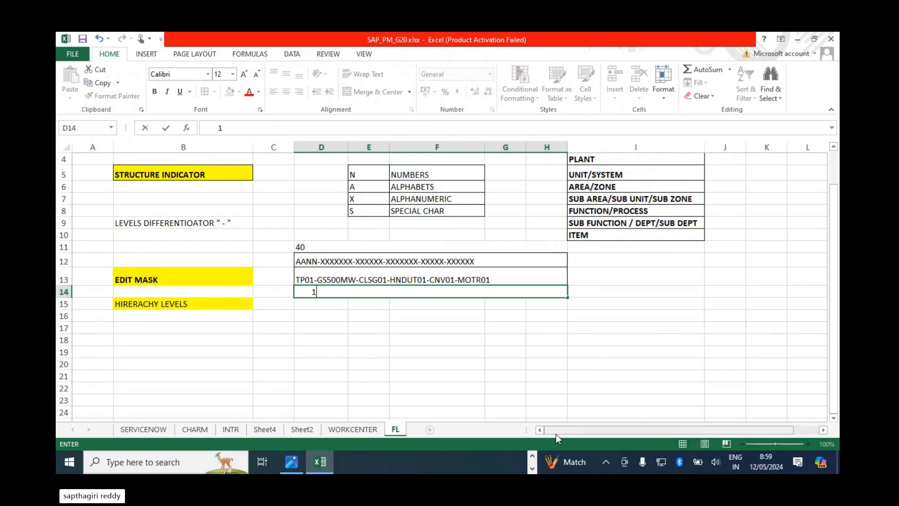
{"action": "type", "text": "1                  2              3                 4             5                6"}
{"action": "key", "text": "Return"}
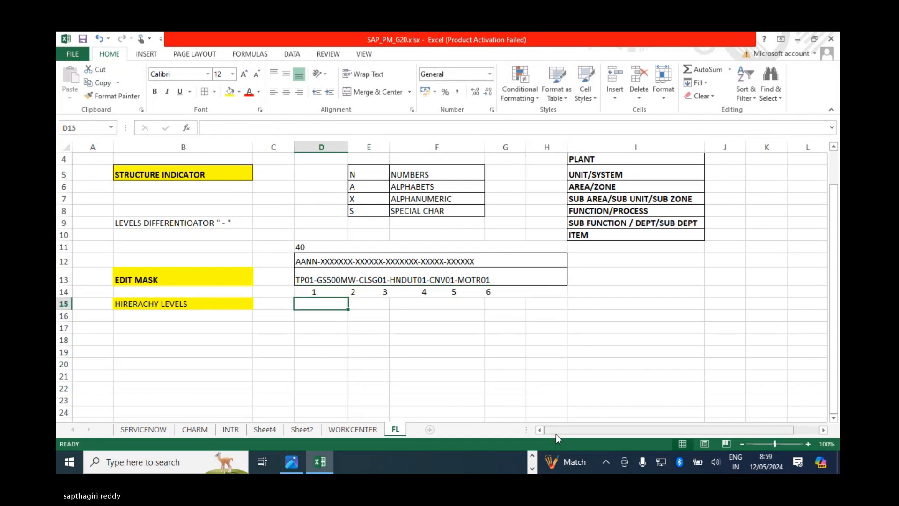
Make row 14 slightly taller and add borders around the level-number cell D14
{"action": "left_click", "coordinate": [347, 292]}
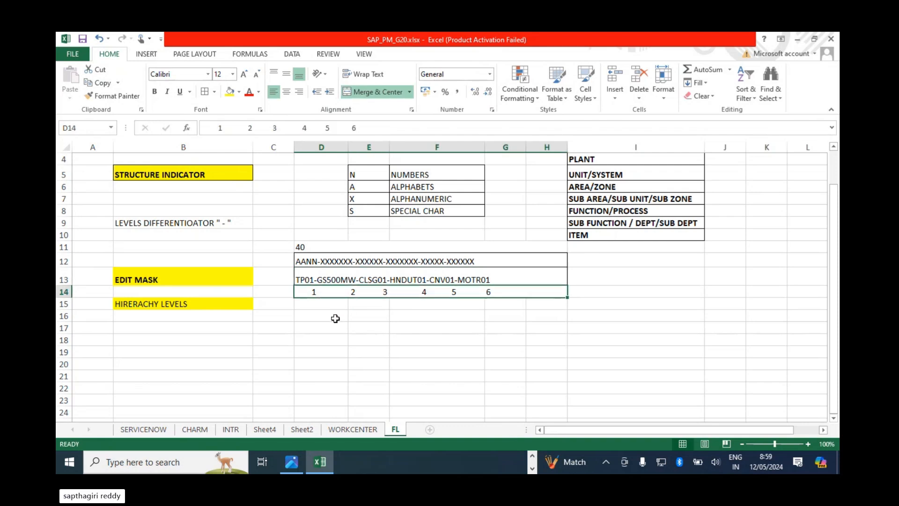
{"action": "left_click_drag", "start_coordinate": [67, 298], "coordinate": [68, 304]}
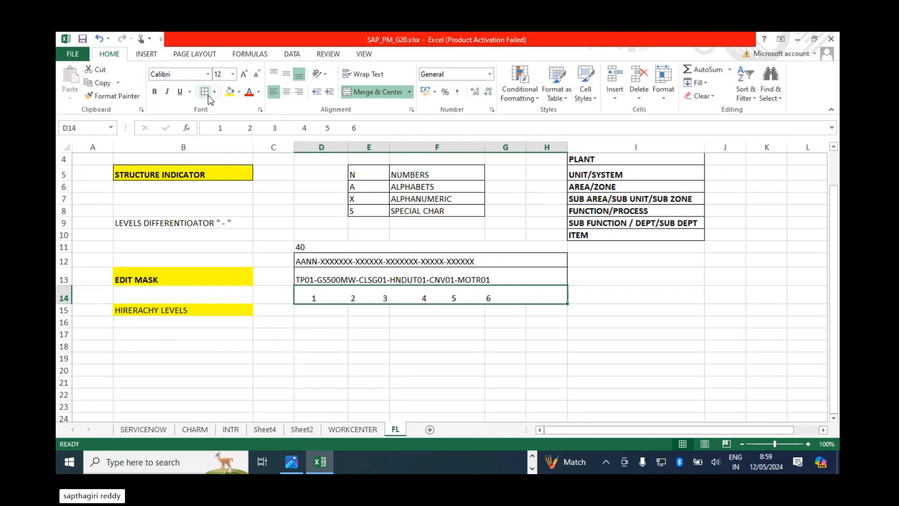
{"action": "scroll", "coordinate": [337, 345], "scroll_direction": "up", "scroll_amount": 1}
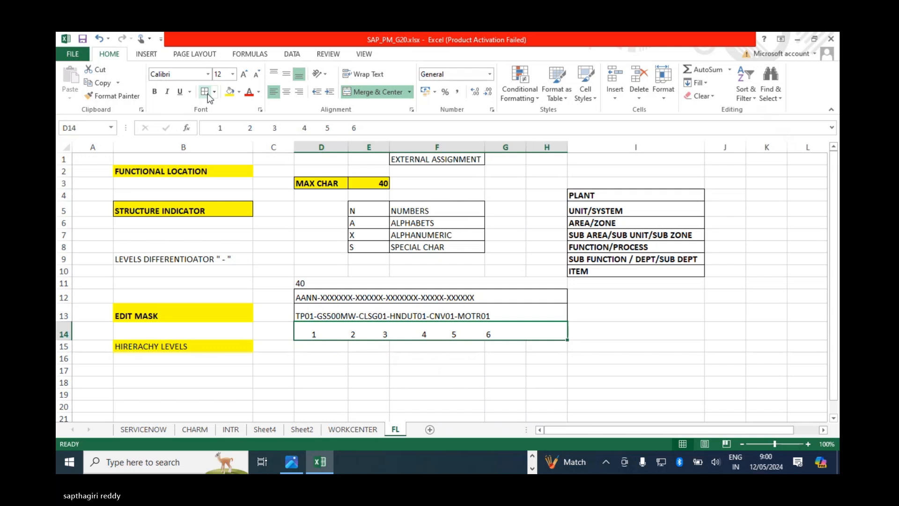
{"action": "left_click", "coordinate": [650, 360]}
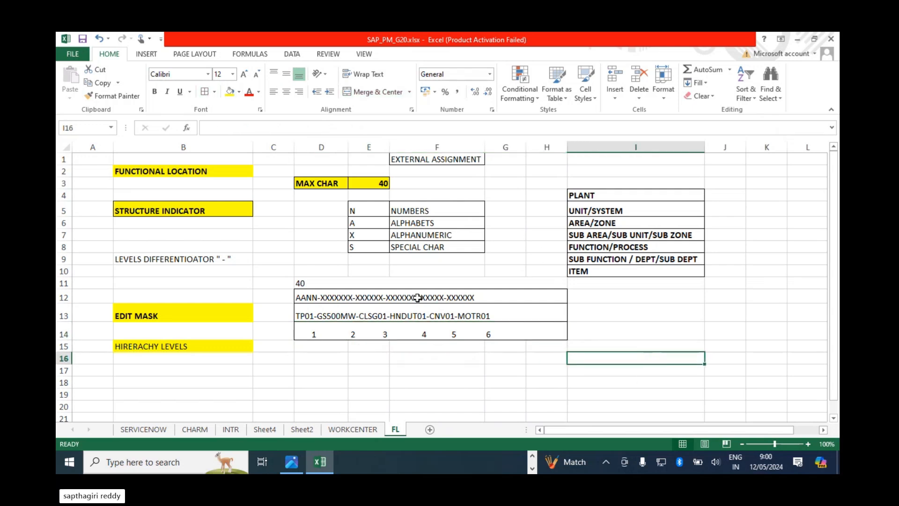
Switch to the Skype call, unmute the microphone and return to the Excel workbook
{"action": "left_click", "coordinate": [532, 455]}
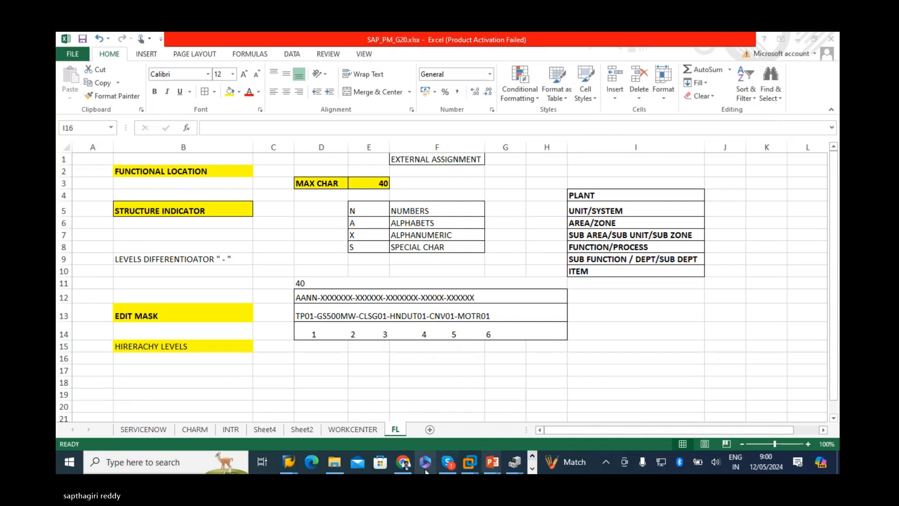
{"action": "left_click", "coordinate": [448, 464]}
{"action": "left_click", "coordinate": [407, 428]}
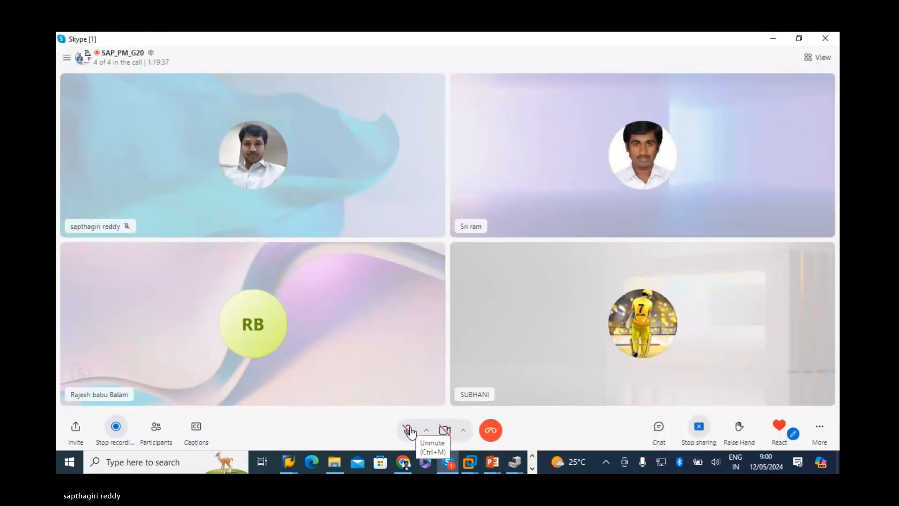
{"action": "left_click", "coordinate": [409, 430]}
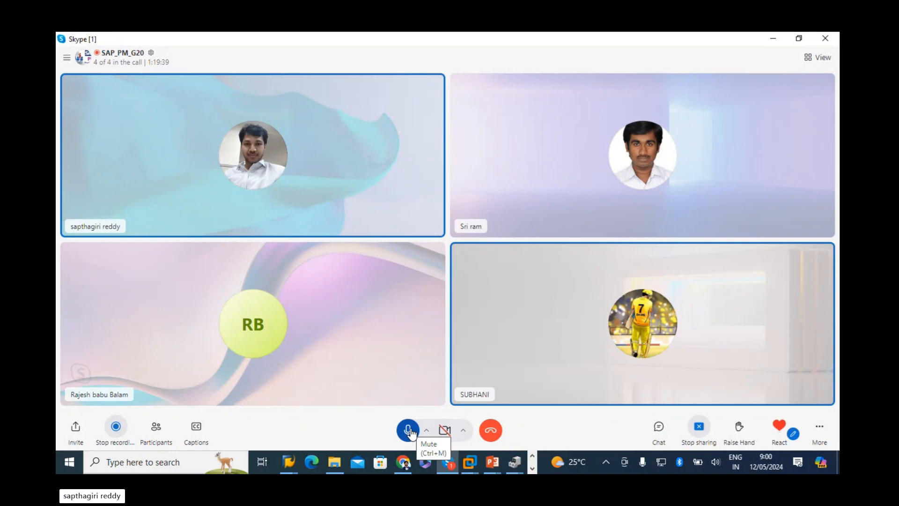
{"action": "left_click", "coordinate": [409, 431]}
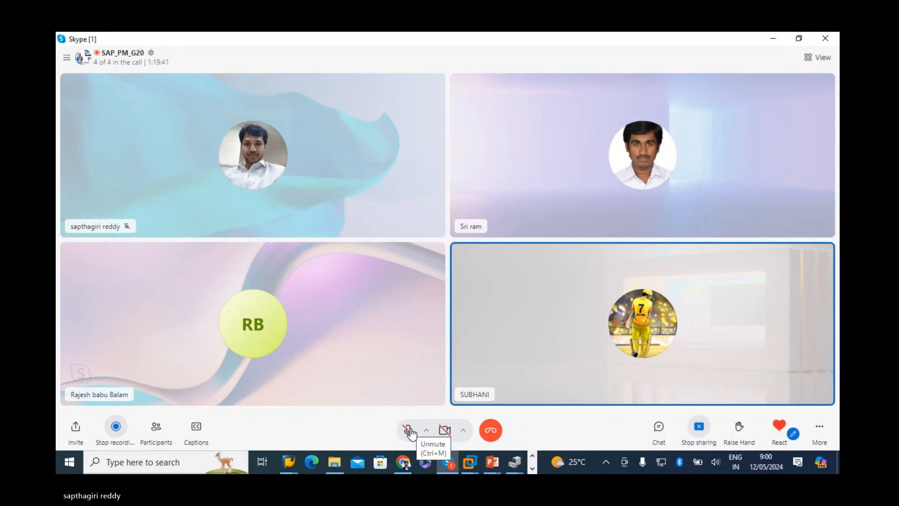
{"action": "left_click", "coordinate": [409, 431]}
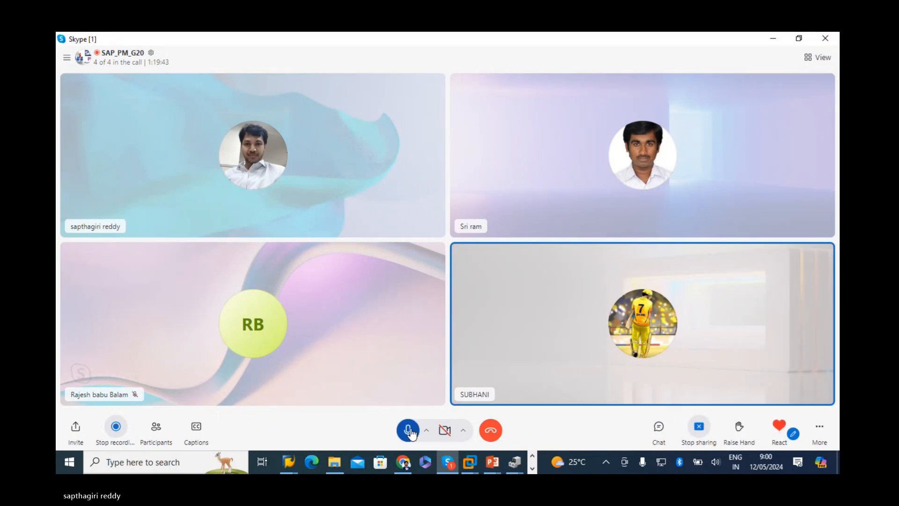
{"action": "left_click", "coordinate": [532, 467]}
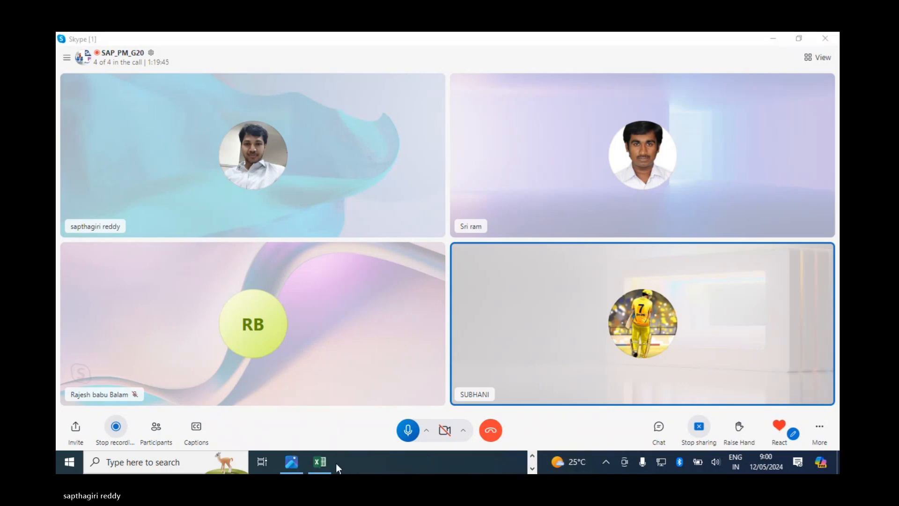
{"action": "left_click", "coordinate": [315, 460]}
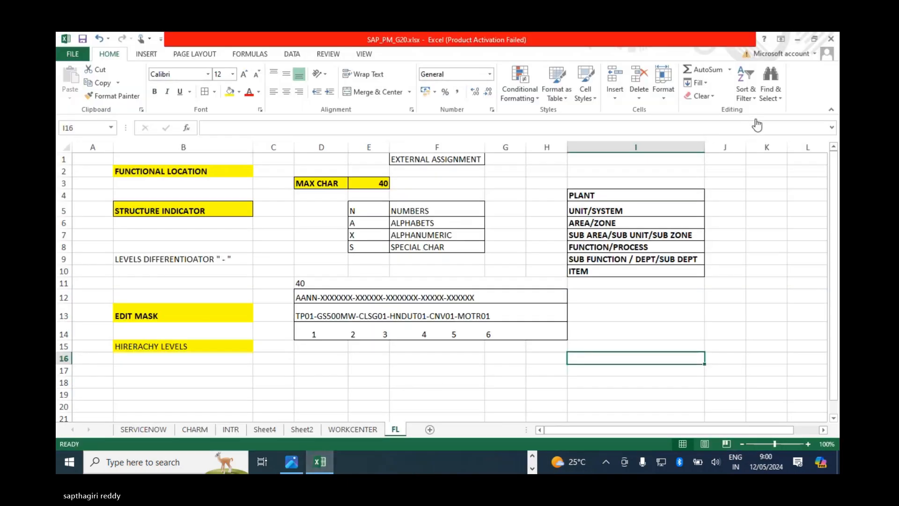
{"action": "left_click", "coordinate": [532, 456]}
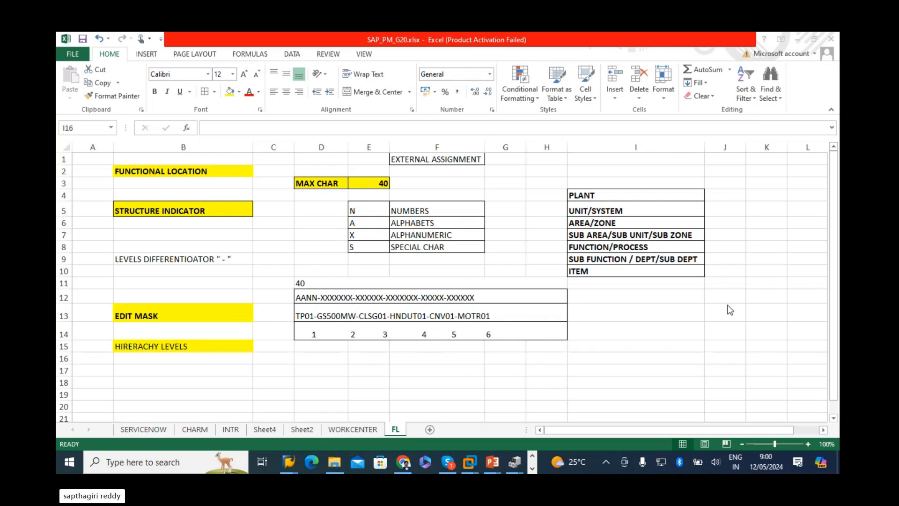
{"action": "left_click_drag", "start_coordinate": [607, 193], "coordinate": [604, 266]}
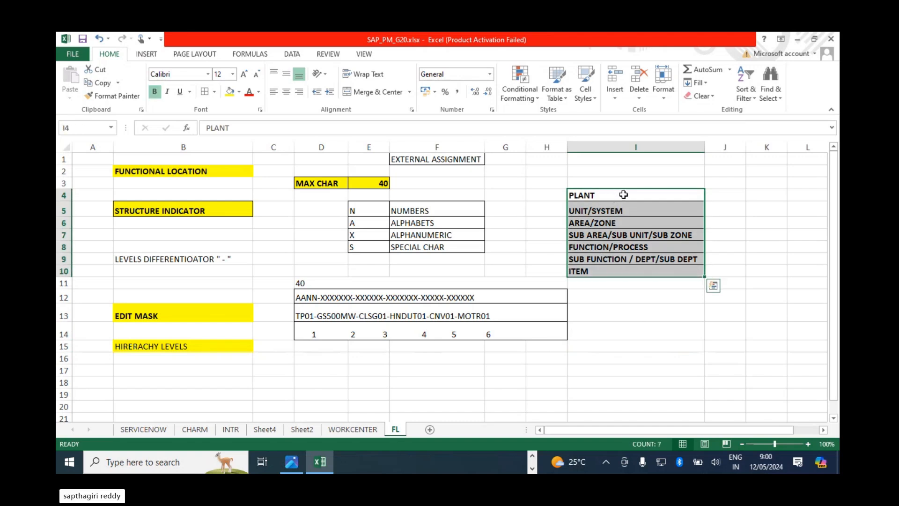
{"action": "left_click", "coordinate": [658, 330]}
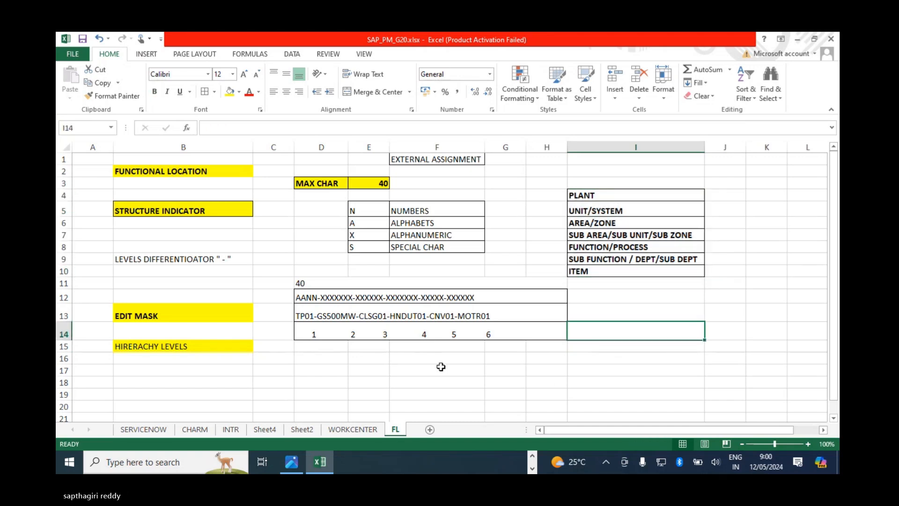
Enter the note 8 LEVL in cell I17, below the hierarchy list
{"action": "left_click", "coordinate": [603, 368]}
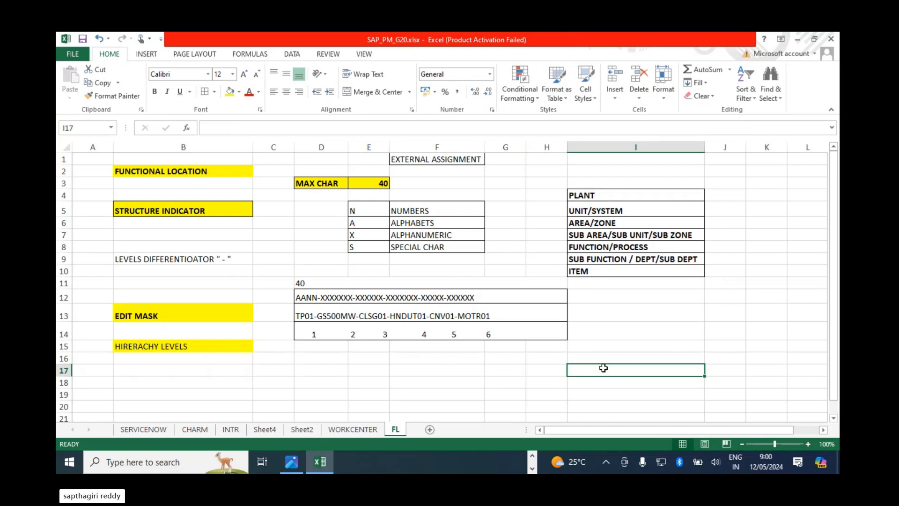
{"action": "type", "text": "8"}
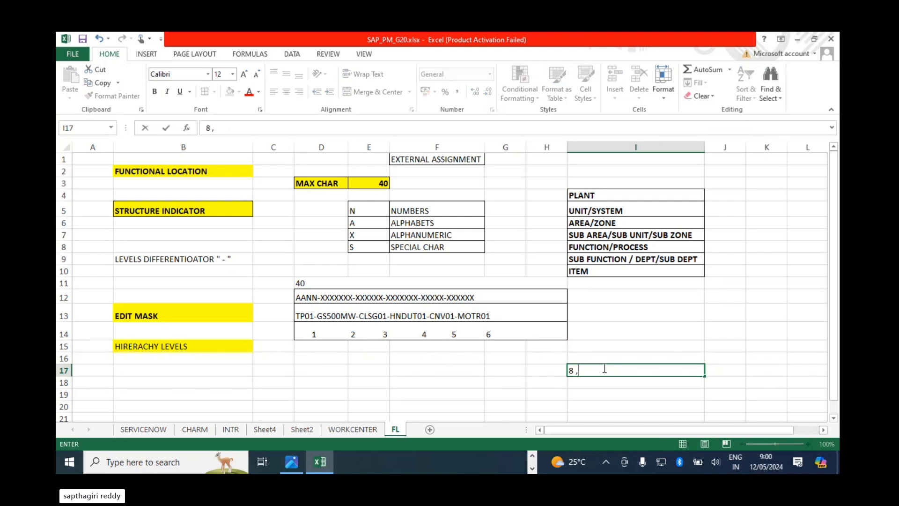
{"action": "type", "text": " LEVL"}
{"action": "key", "text": "Return"}
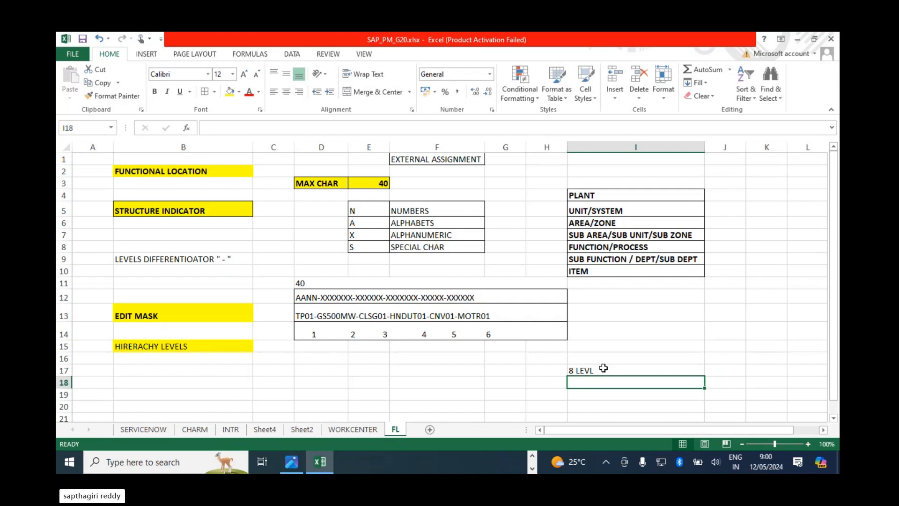
Enter ADVISABLE in I19 and SYSTEM in I20, leaving I18 blank
{"action": "key", "text": "Return"}
{"action": "type", "text": "ADVI"}
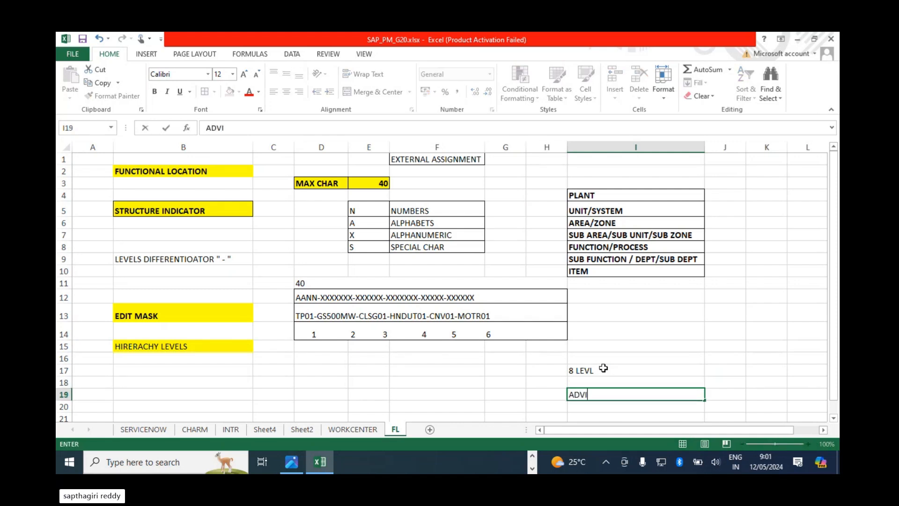
{"action": "type", "text": "A"}
{"action": "type", "text": "SABLE"}
{"action": "key", "text": "Return"}
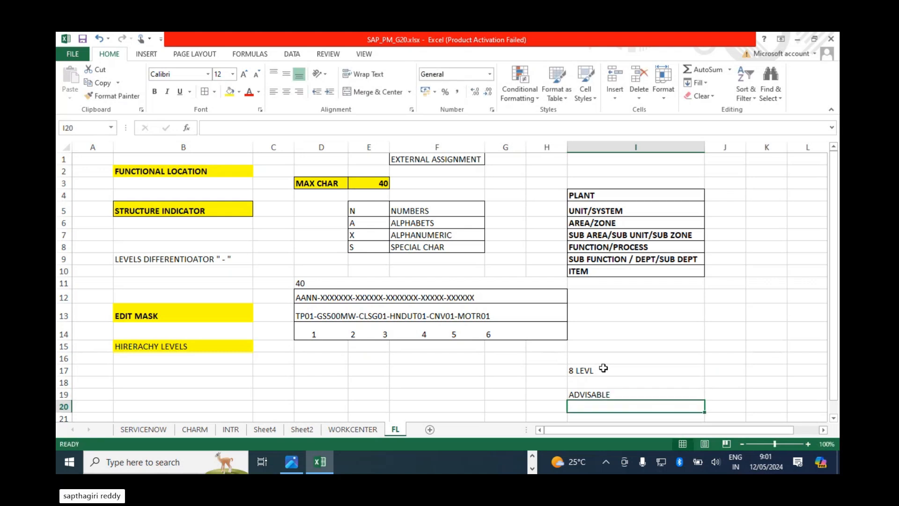
{"action": "type", "text": "SYSTEM"}
{"action": "key", "text": "Return"}
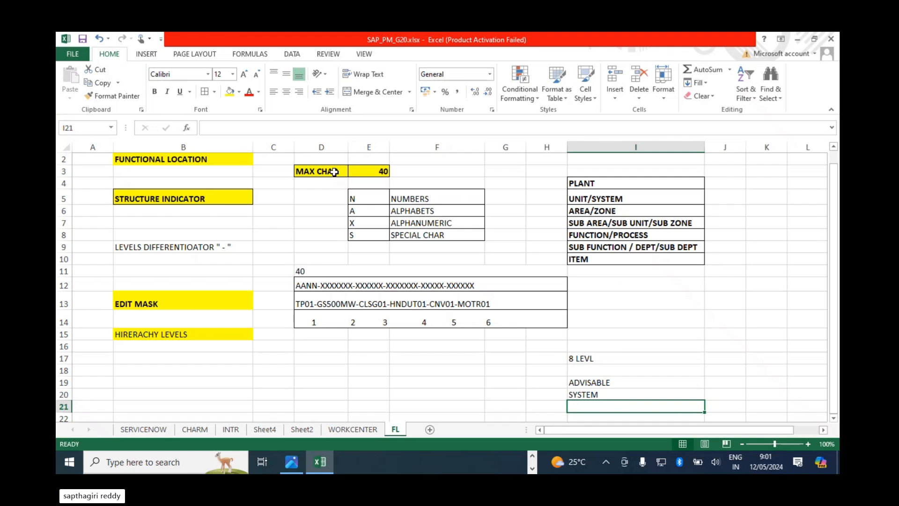
Apply borders to all cells of the level note block I17 to I20
{"action": "scroll", "coordinate": [701, 309], "scroll_direction": "down", "scroll_amount": 2}
{"action": "left_click", "coordinate": [565, 377]}
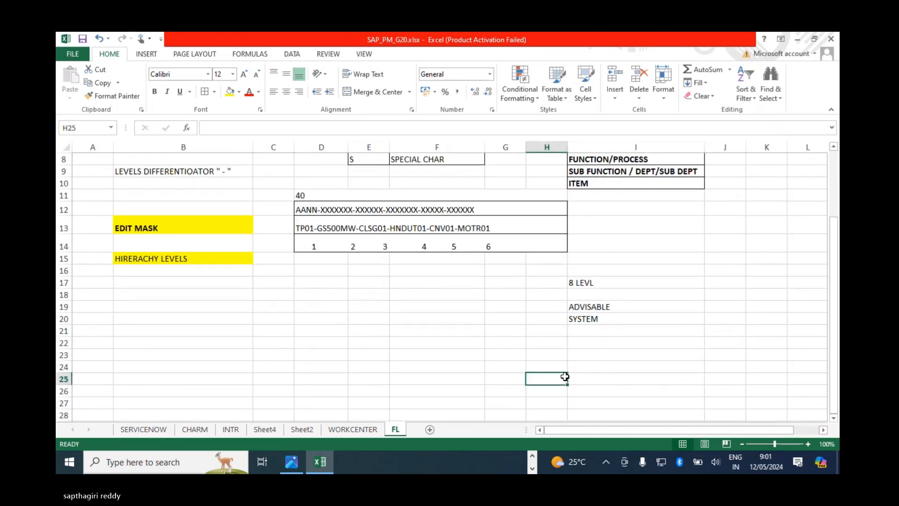
{"action": "left_click", "coordinate": [602, 321]}
{"action": "left_click", "coordinate": [607, 307]}
{"action": "left_click_drag", "start_coordinate": [596, 280], "coordinate": [597, 316]}
{"action": "left_click", "coordinate": [205, 92]}
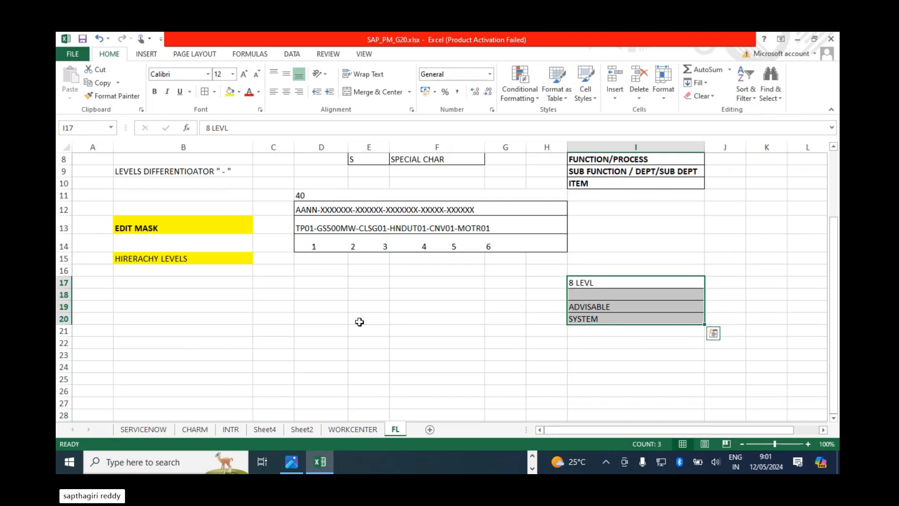
{"action": "left_click", "coordinate": [257, 300]}
{"action": "left_click", "coordinate": [298, 284]}
{"action": "left_click", "coordinate": [152, 291]}
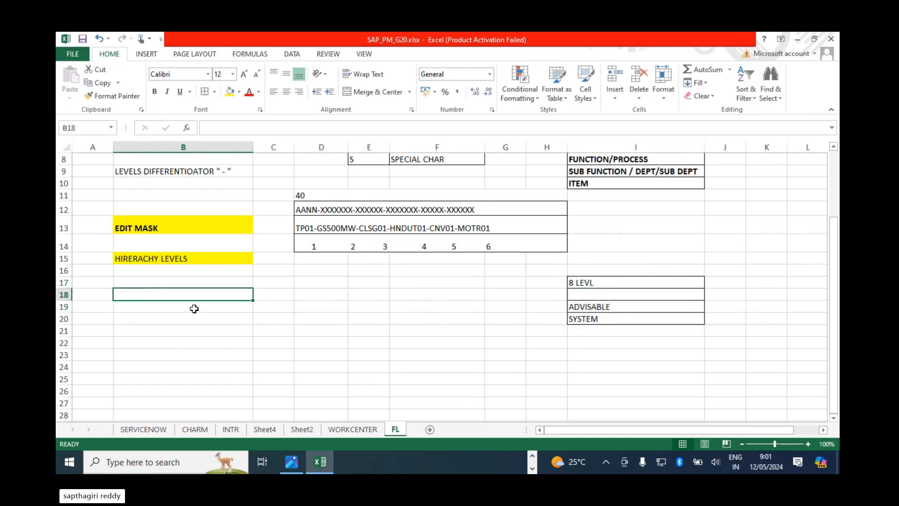
Enter the single-character level pattern X-X-X-X-X-X-X-X-X-X-X-X-X in cell B18, below the hierarchy levels heading
{"action": "scroll", "coordinate": [346, 314], "scroll_direction": "up", "scroll_amount": 2}
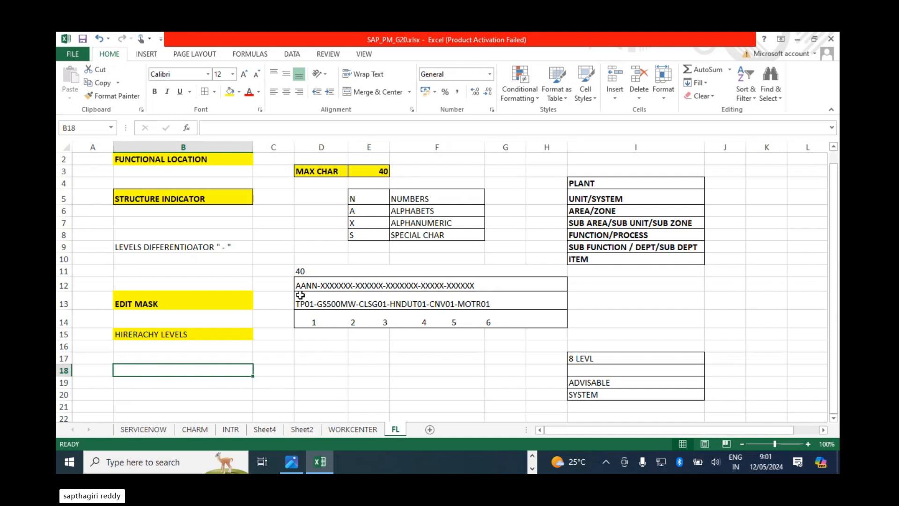
{"action": "scroll", "coordinate": [300, 295], "scroll_direction": "down", "scroll_amount": 1}
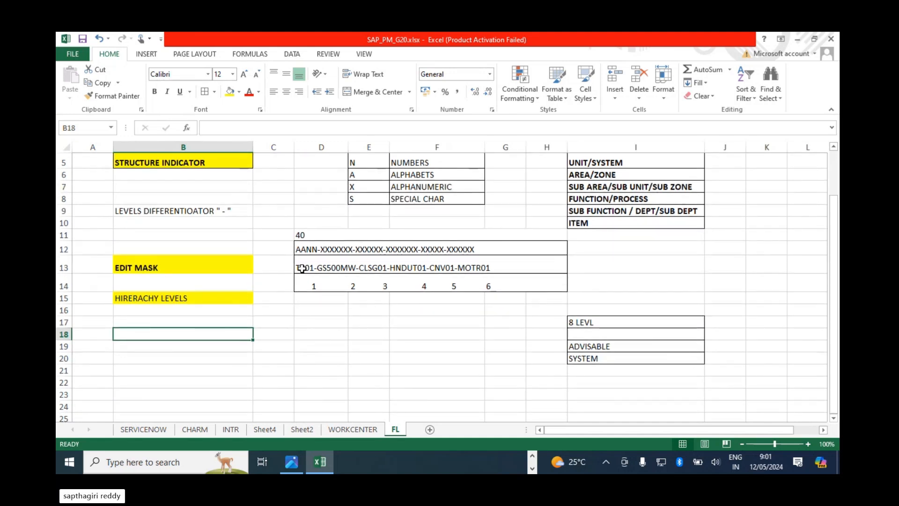
{"action": "double_click", "coordinate": [465, 268]}
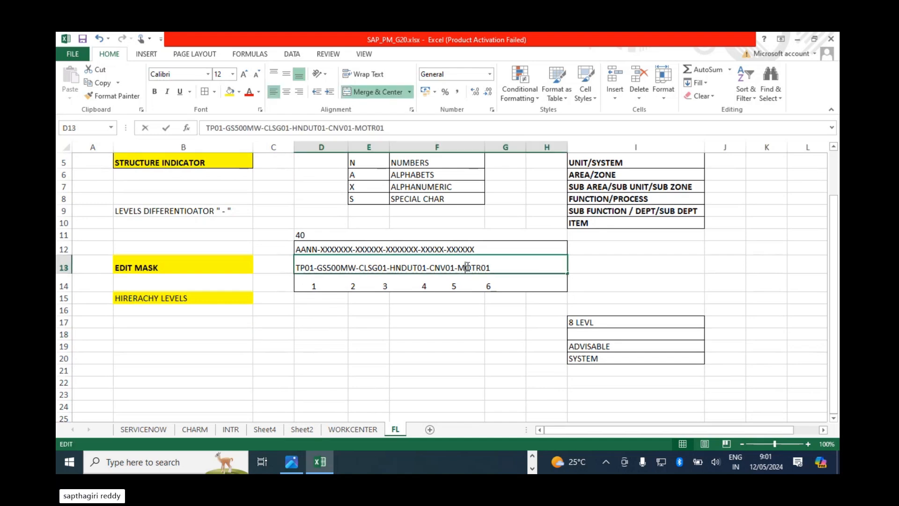
{"action": "left_click_drag", "start_coordinate": [486, 267], "coordinate": [457, 268]}
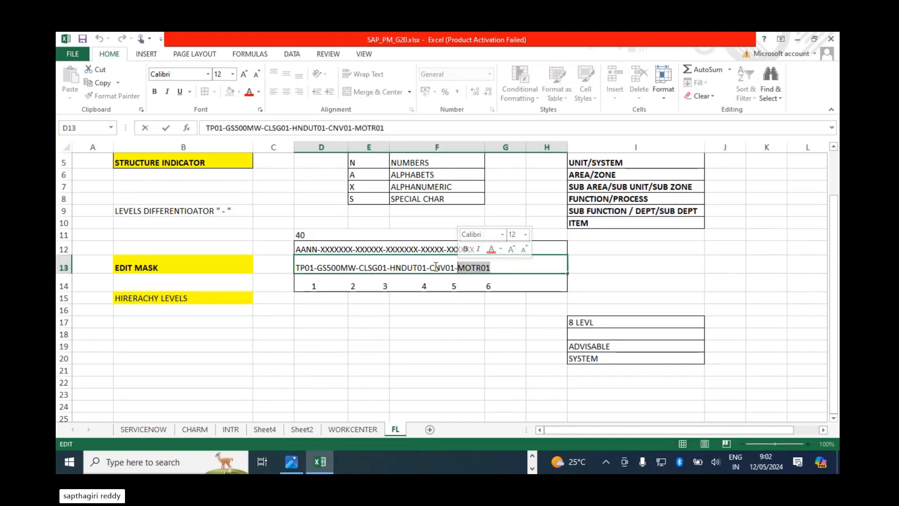
{"action": "left_click", "coordinate": [210, 337]}
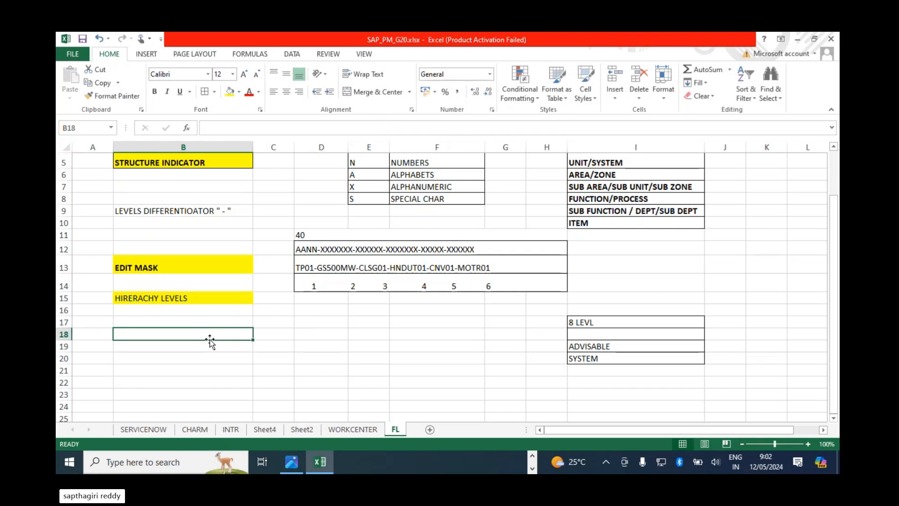
{"action": "type", "text": "X-X-X"}
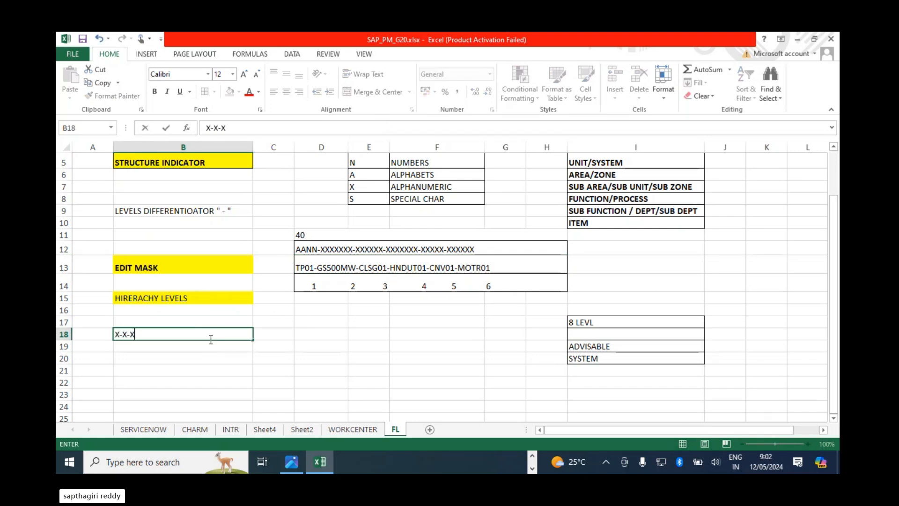
{"action": "type", "text": "-X-X-X-X-"}
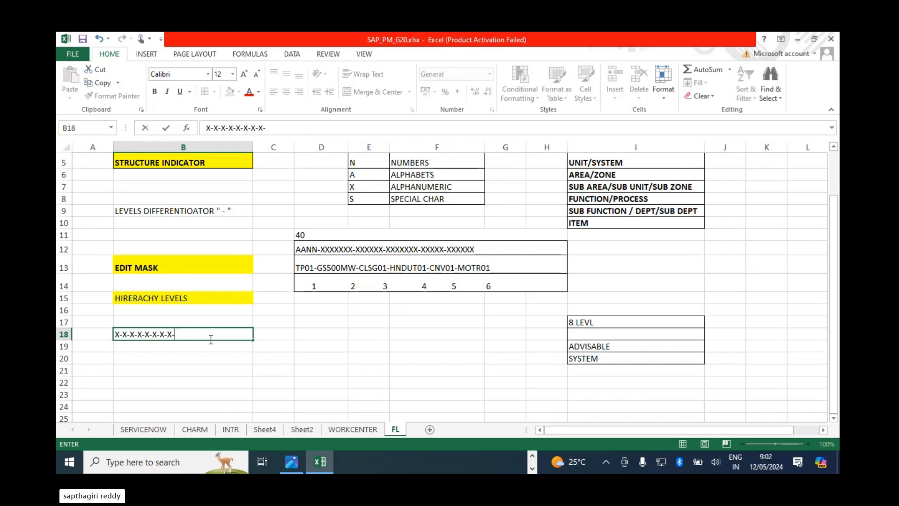
{"action": "type", "text": "X-X-X-X"}
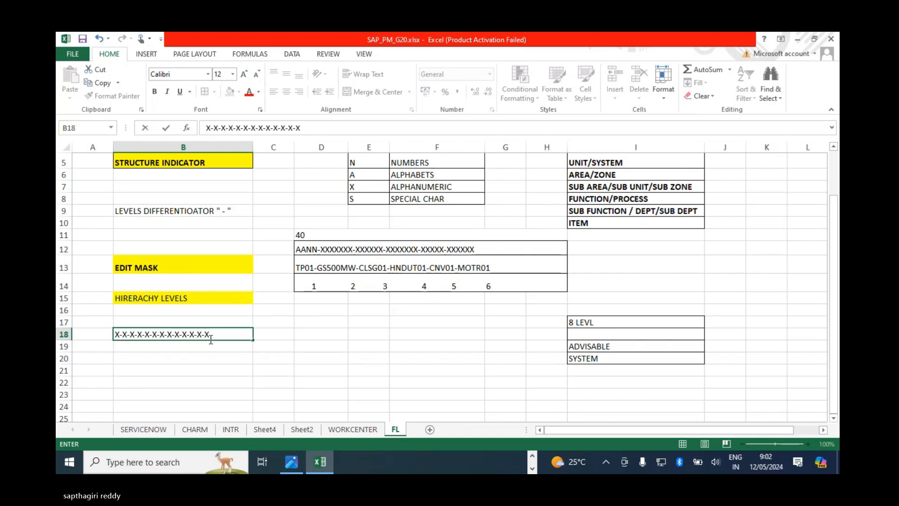
{"action": "type", "text": "-X-X"}
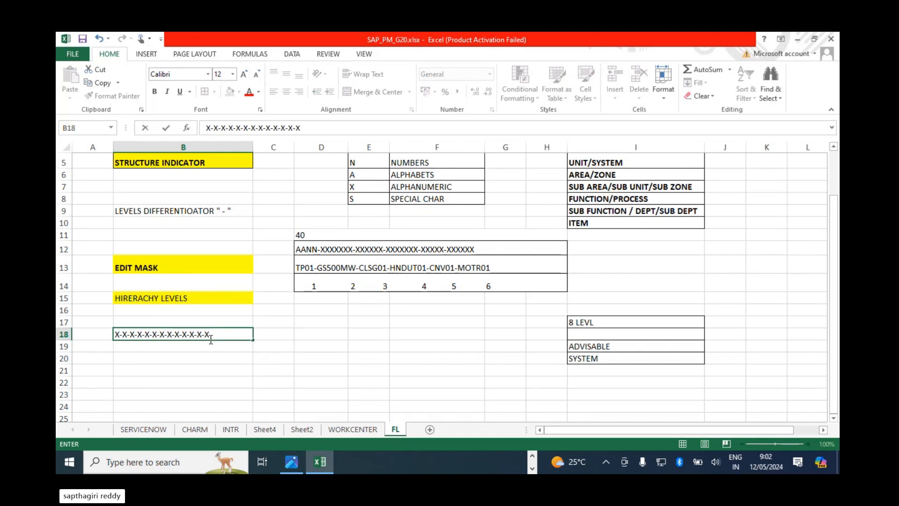
{"action": "key", "text": "Return"}
Enter 20 in B20 and LEVL in C20, below the single-character level pattern
{"action": "left_click", "coordinate": [322, 245]}
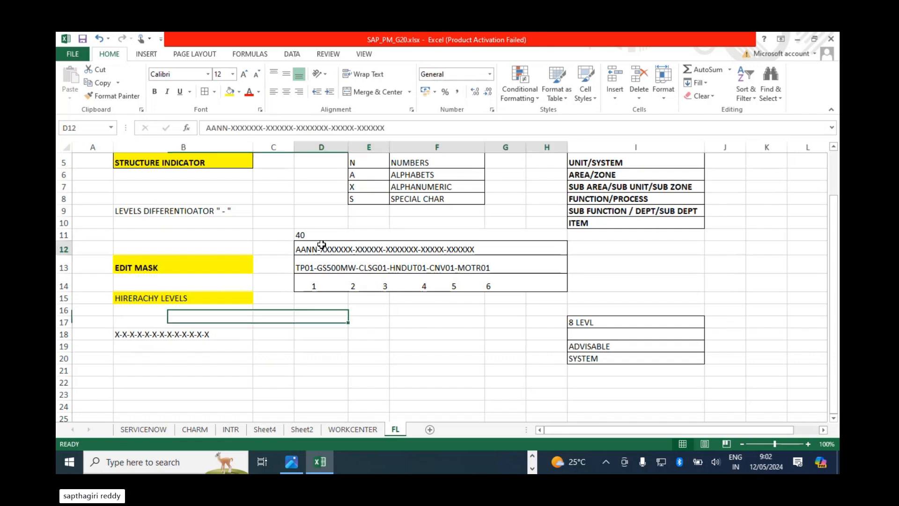
{"action": "left_click", "coordinate": [310, 234]}
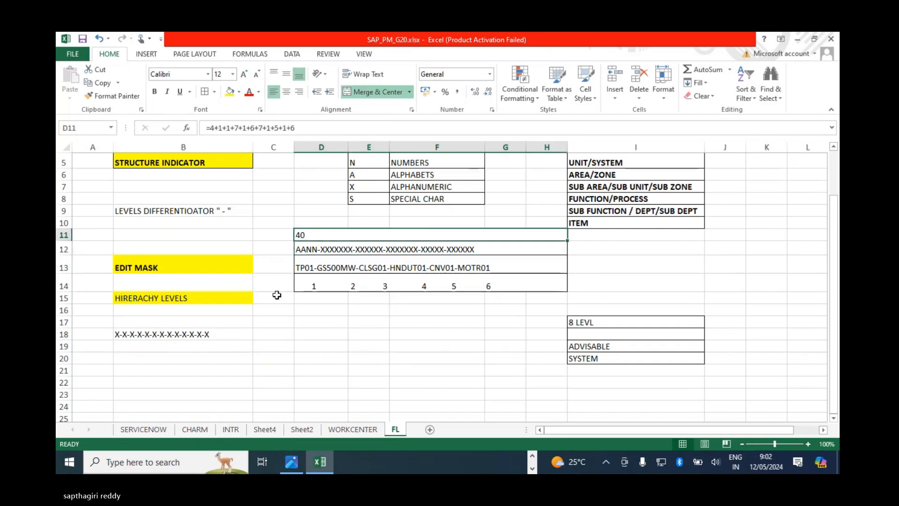
{"action": "left_click", "coordinate": [296, 331]}
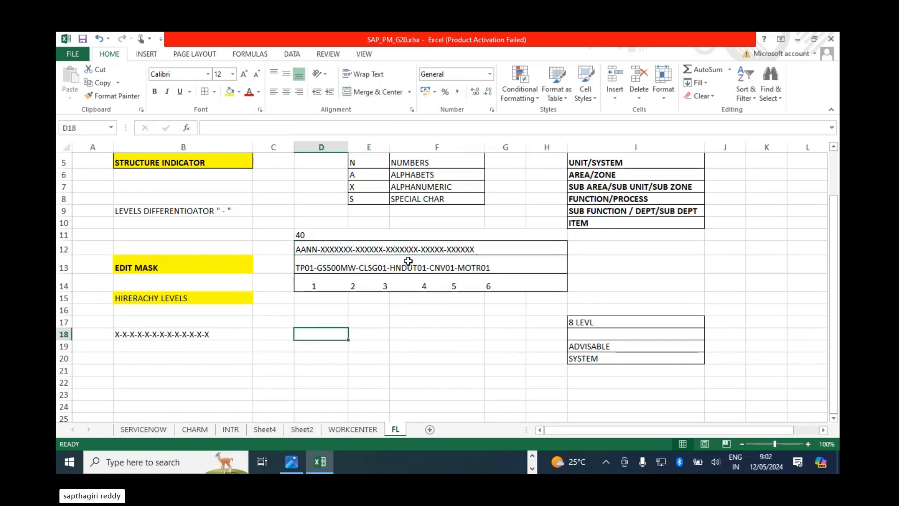
{"action": "left_click", "coordinate": [179, 334]}
{"action": "left_click", "coordinate": [303, 235]}
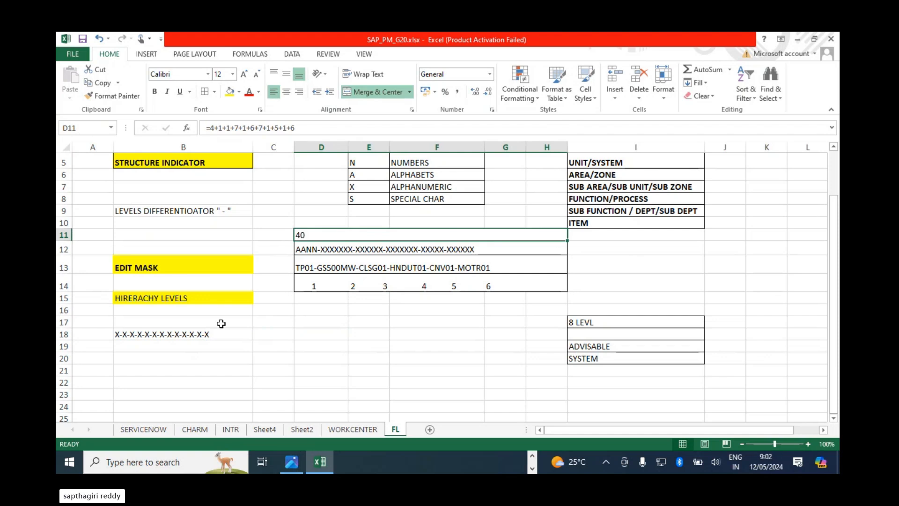
{"action": "left_click", "coordinate": [226, 358]}
{"action": "type", "text": "20"}
{"action": "key", "text": "Return"}
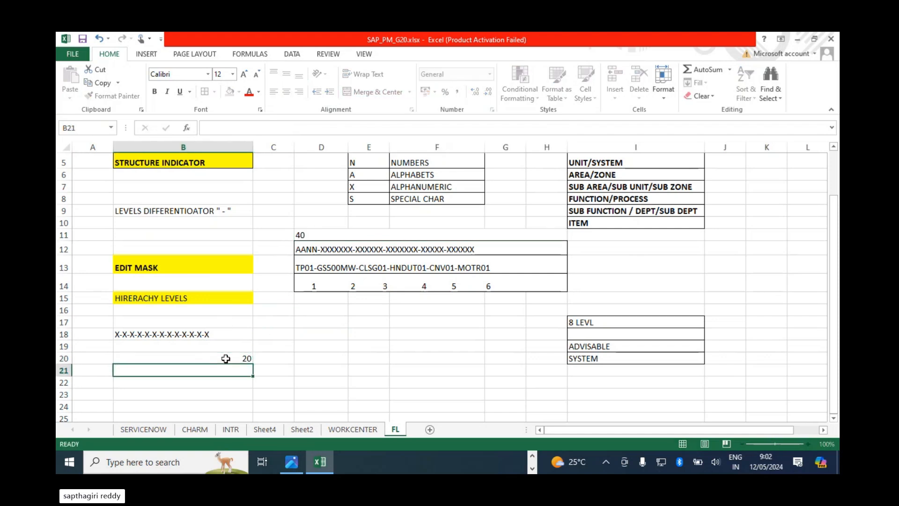
{"action": "left_click", "coordinate": [277, 348]}
{"action": "left_click", "coordinate": [276, 358]}
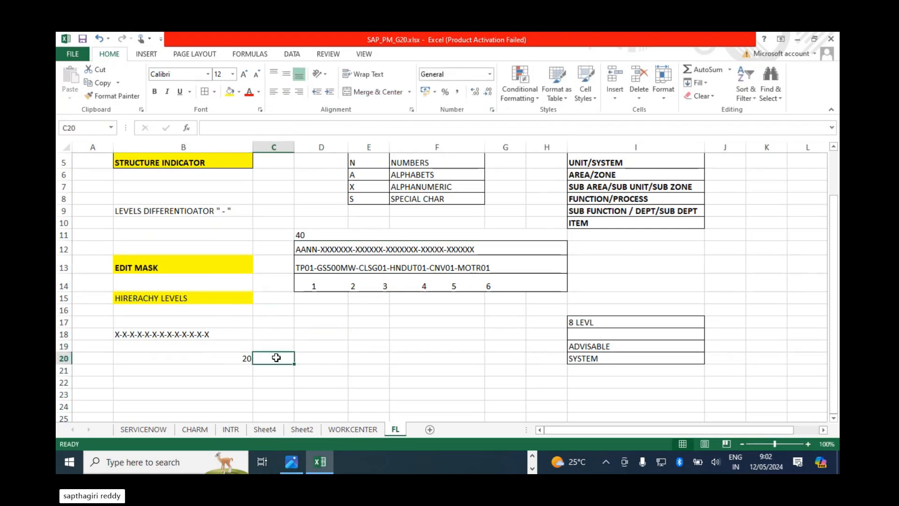
{"action": "type", "text": "LEVL"}
{"action": "key", "text": "Return"}
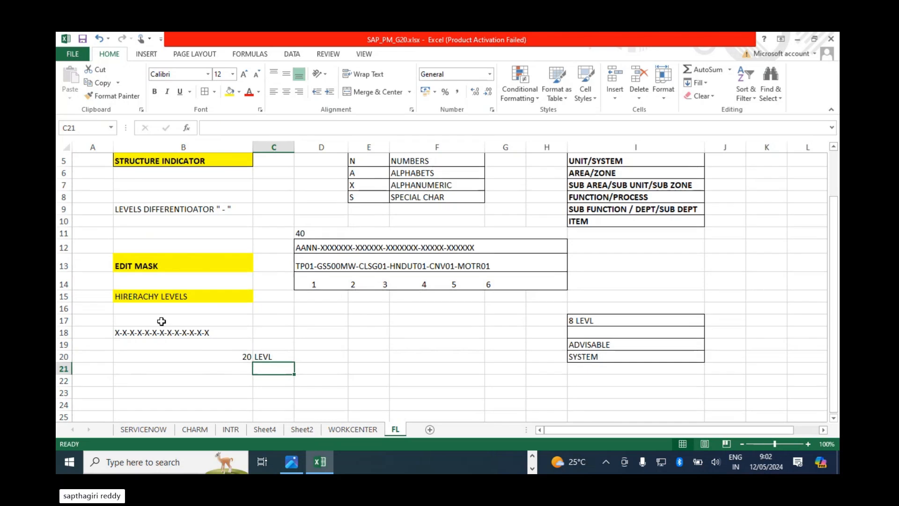
Enter the single-character example code 1-G-5-H-H-J-I in cell B22
{"action": "scroll", "coordinate": [161, 309], "scroll_direction": "down", "scroll_amount": 1}
{"action": "left_click", "coordinate": [161, 294]}
{"action": "left_click", "coordinate": [162, 341]}
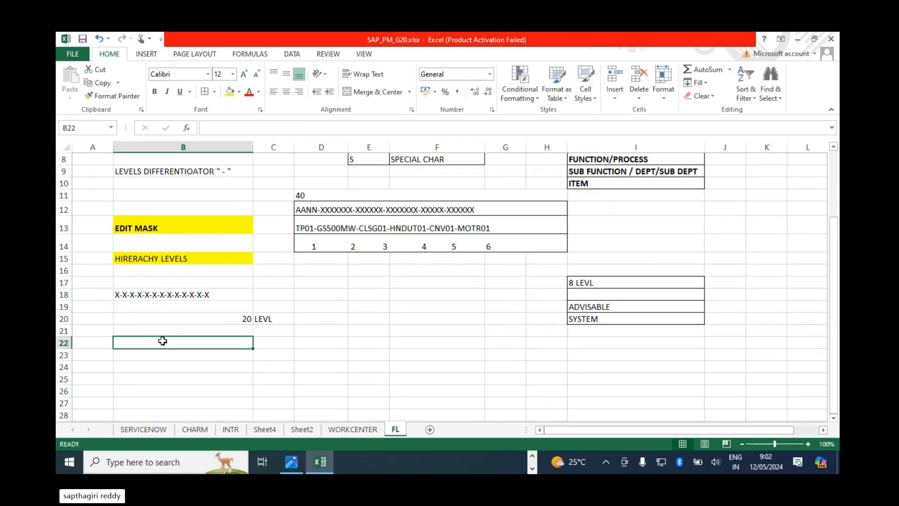
{"action": "type", "text": "1"}
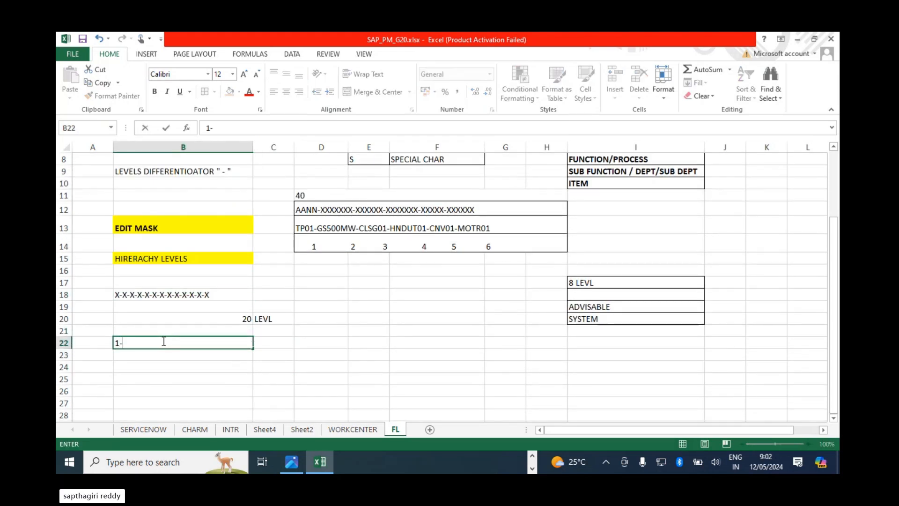
{"action": "type", "text": "-G-5-H-H"}
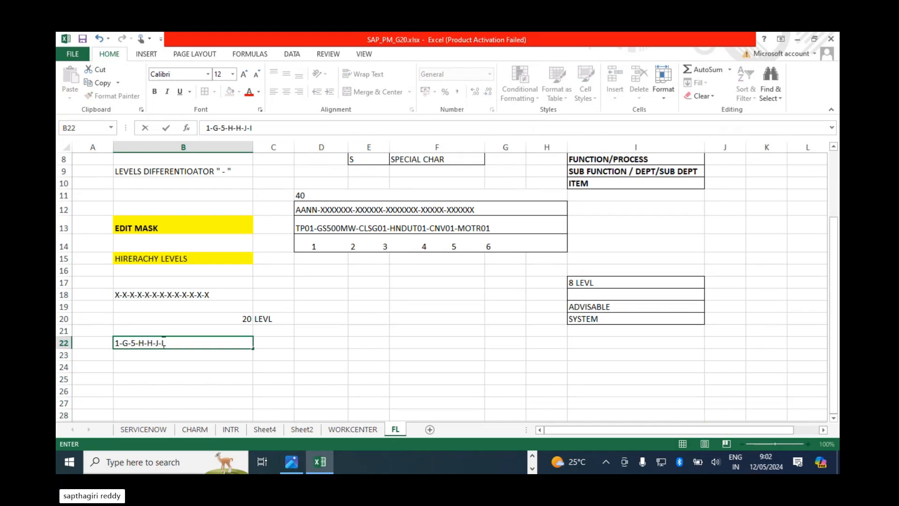
{"action": "type", "text": "-J-I"}
{"action": "left_click", "coordinate": [169, 377]}
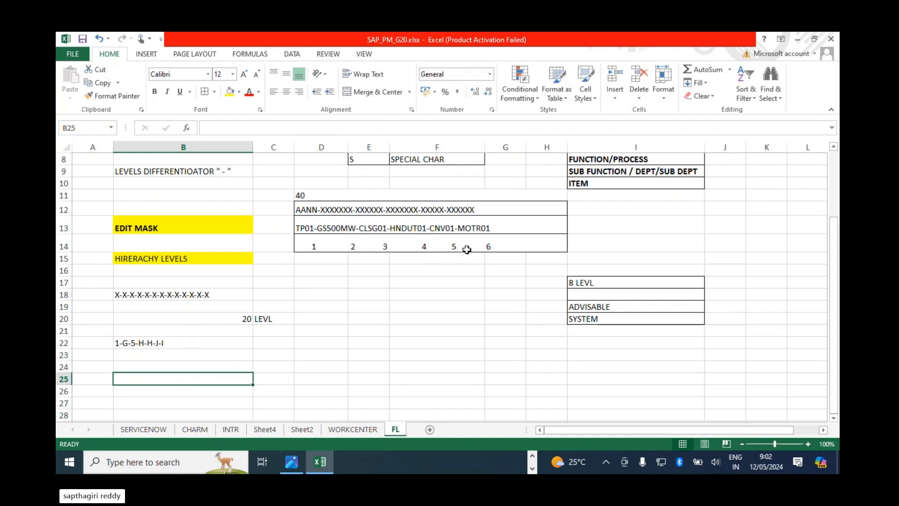
Review the level notes in column I, the structure indicator heading, and the single-character example with its level count
{"action": "left_click", "coordinate": [599, 282]}
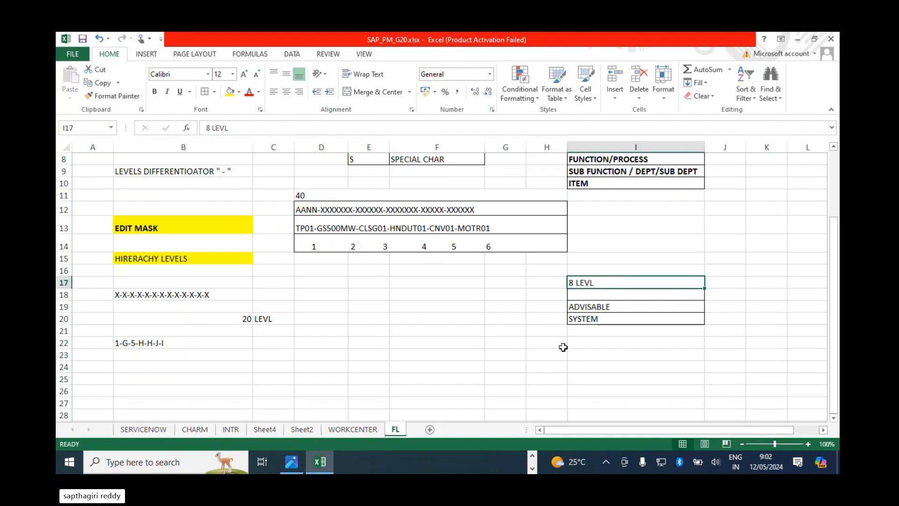
{"action": "left_click", "coordinate": [583, 306]}
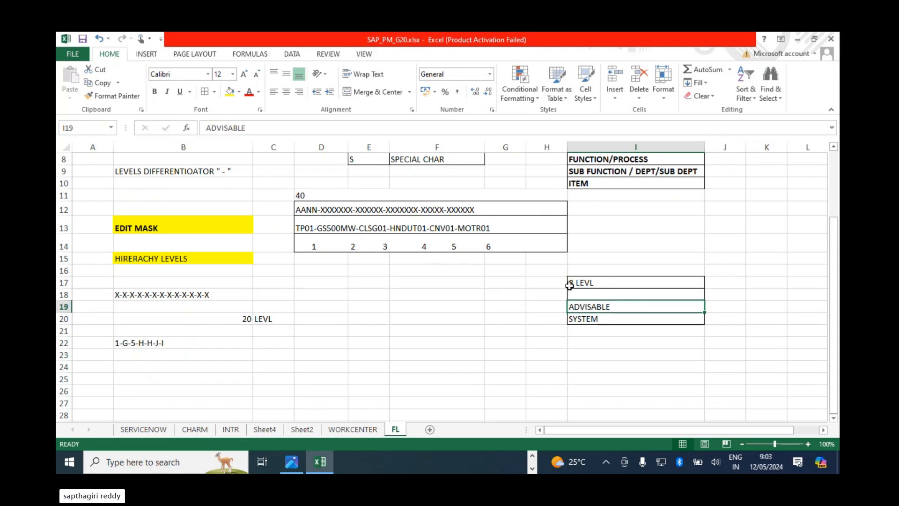
{"action": "left_click", "coordinate": [145, 342]}
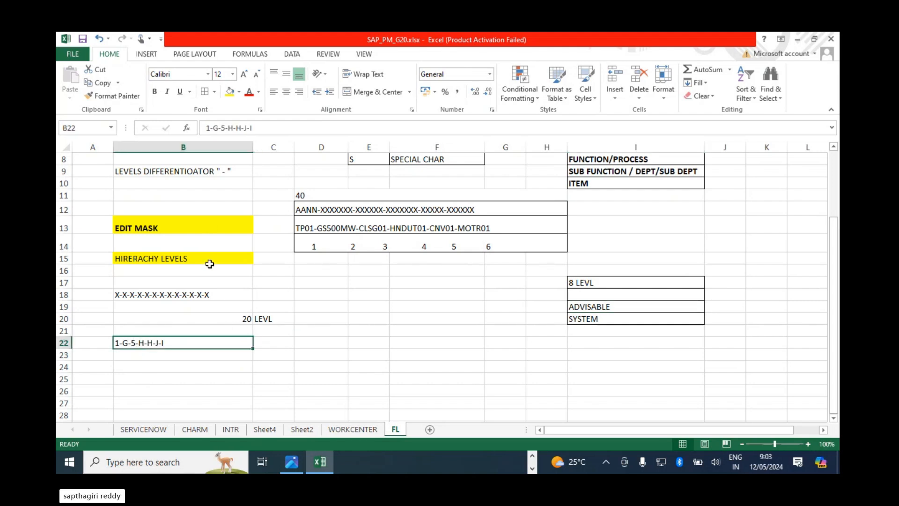
{"action": "scroll", "coordinate": [220, 276], "scroll_direction": "up", "scroll_amount": 2}
{"action": "left_click", "coordinate": [177, 194]}
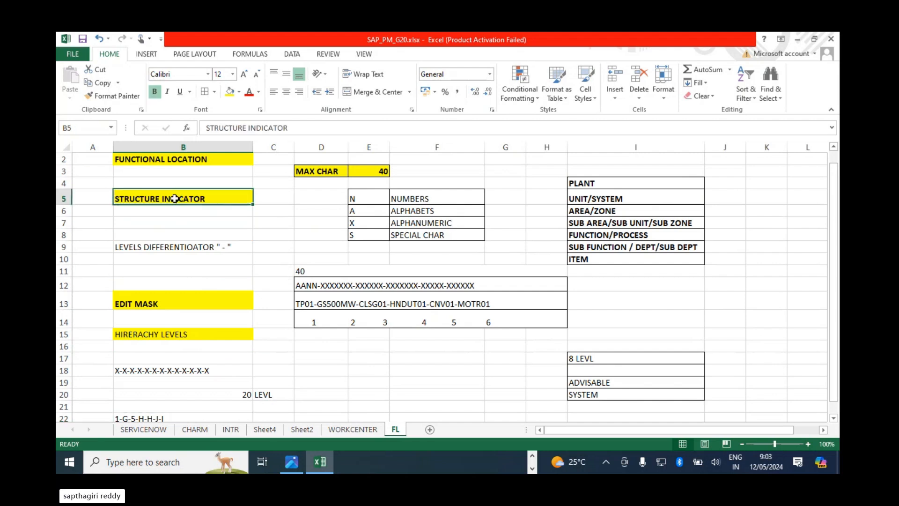
{"action": "scroll", "coordinate": [259, 275], "scroll_direction": "down", "scroll_amount": 1}
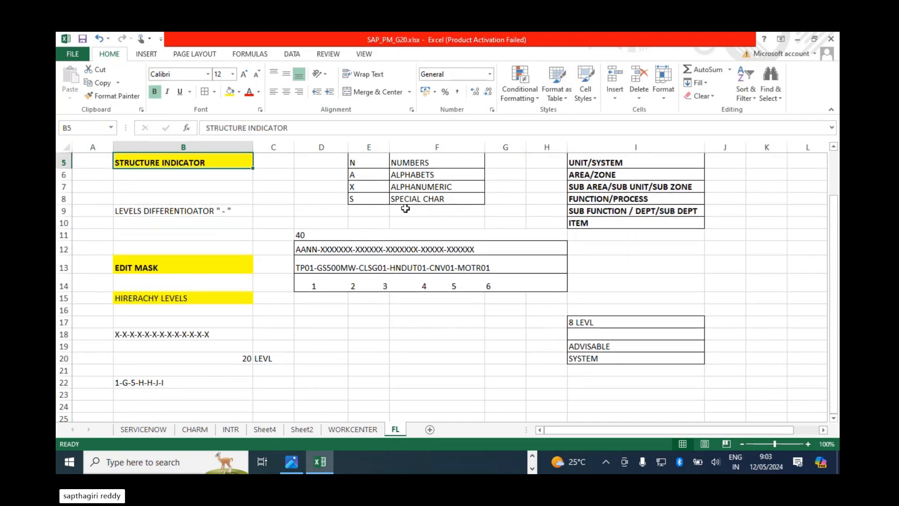
{"action": "left_click", "coordinate": [350, 349]}
{"action": "scroll", "coordinate": [350, 351], "scroll_direction": "up", "scroll_amount": 2}
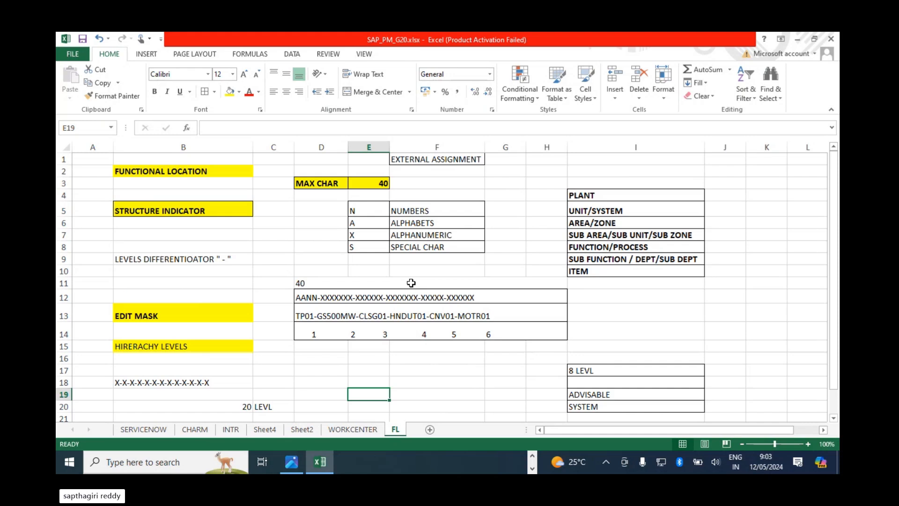
{"action": "scroll", "coordinate": [411, 283], "scroll_direction": "down", "scroll_amount": 2}
{"action": "left_click", "coordinate": [181, 354]}
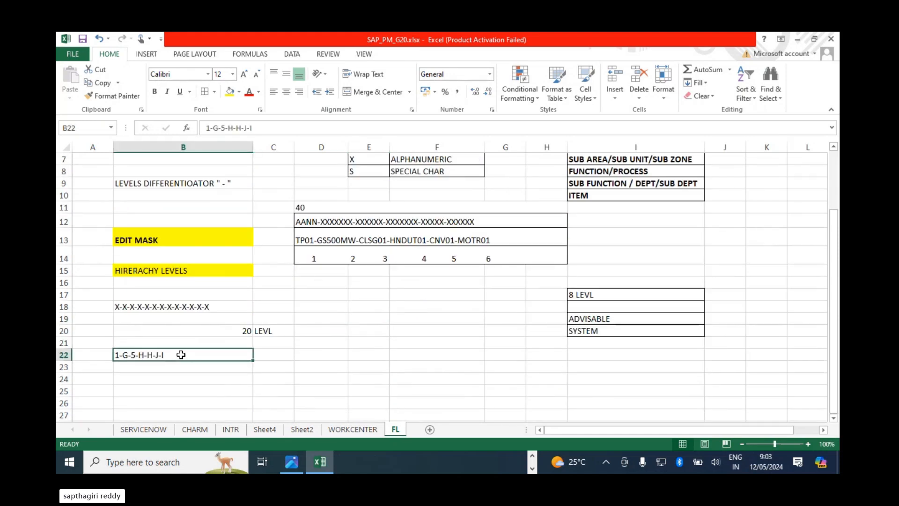
{"action": "left_click", "coordinate": [237, 330]}
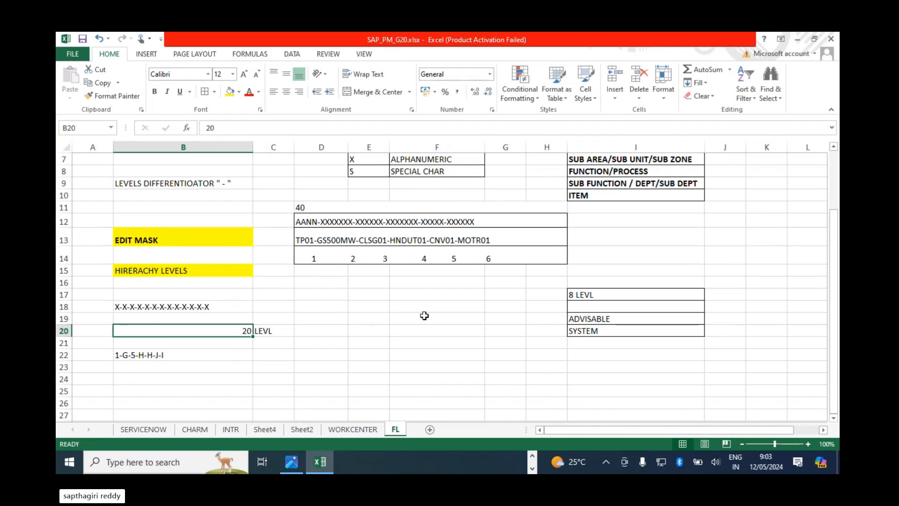
{"action": "left_click", "coordinate": [464, 319]}
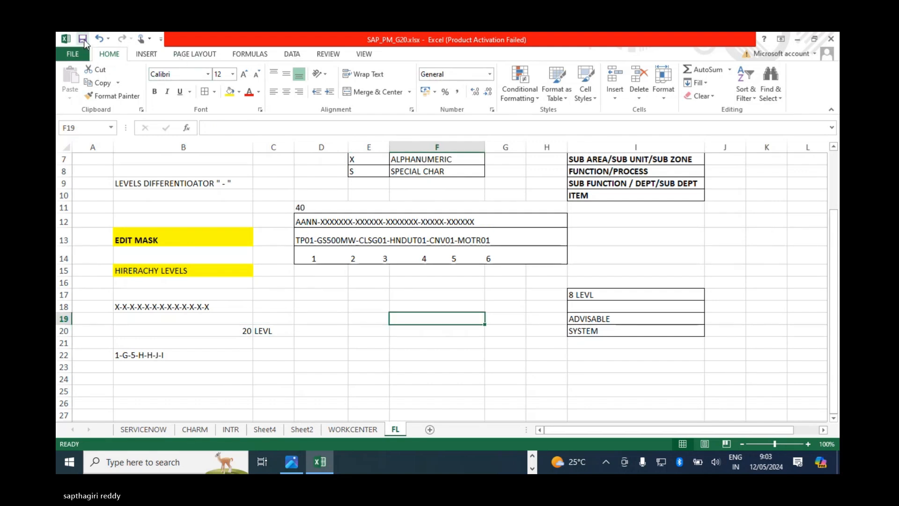
Try to save the workbook, and return to the sheet without choosing another save location
{"action": "left_click", "coordinate": [83, 39]}
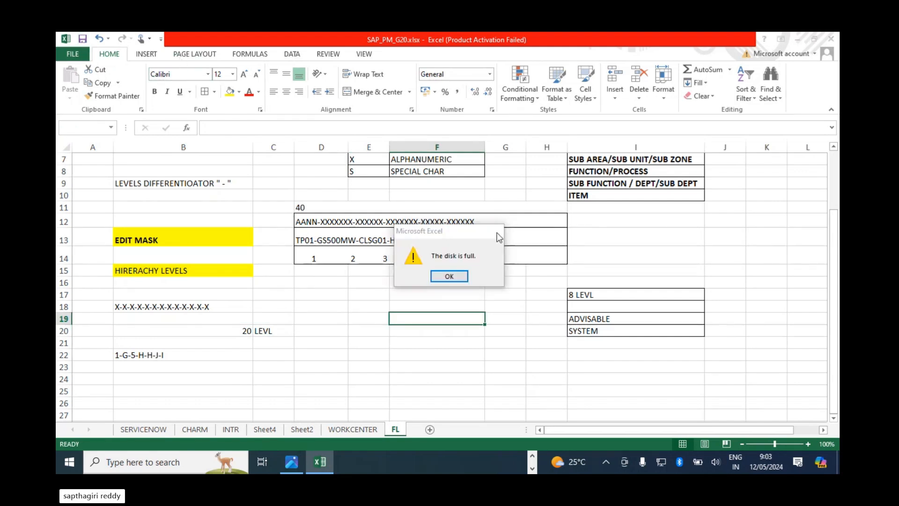
{"action": "left_click", "coordinate": [425, 278]}
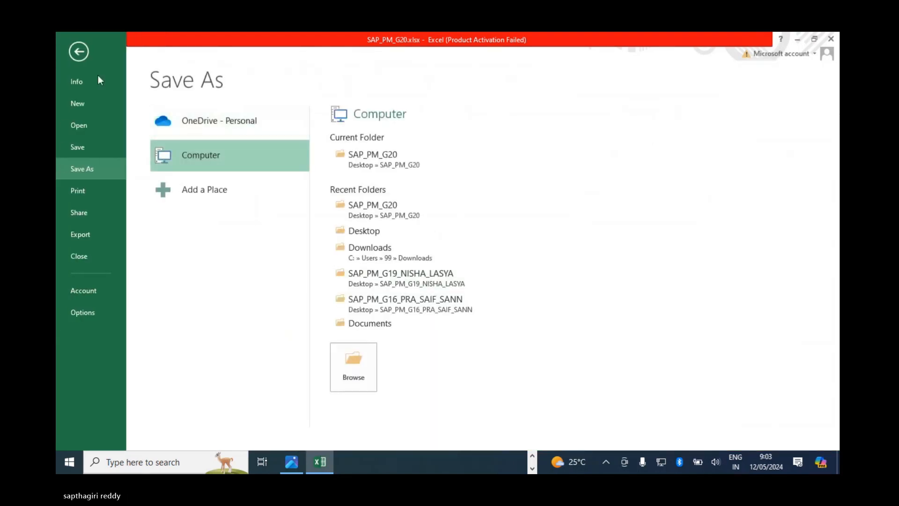
{"action": "left_click", "coordinate": [75, 51]}
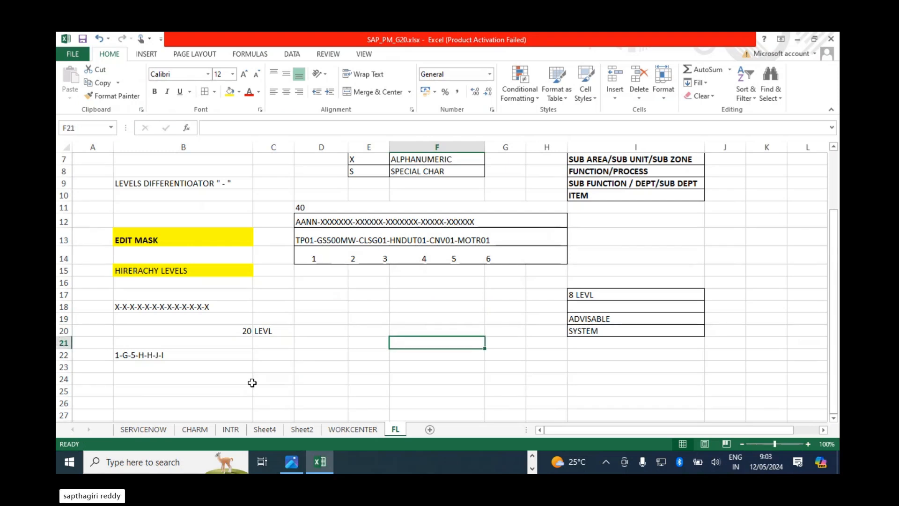
Enter SPRO in cell B11, above the edit mask heading
{"action": "scroll", "coordinate": [234, 337], "scroll_direction": "down", "scroll_amount": 3}
{"action": "left_click", "coordinate": [138, 278]}
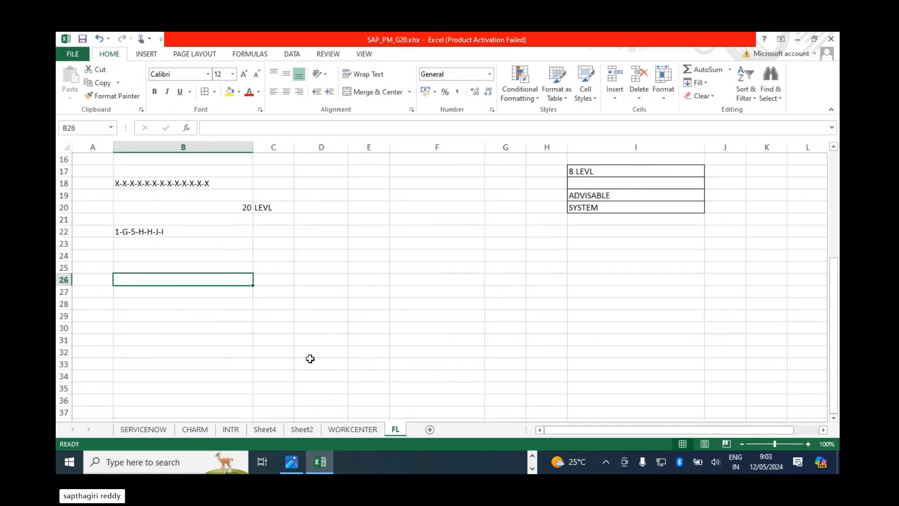
{"action": "scroll", "coordinate": [311, 357], "scroll_direction": "up", "scroll_amount": 3}
{"action": "left_click", "coordinate": [133, 208]}
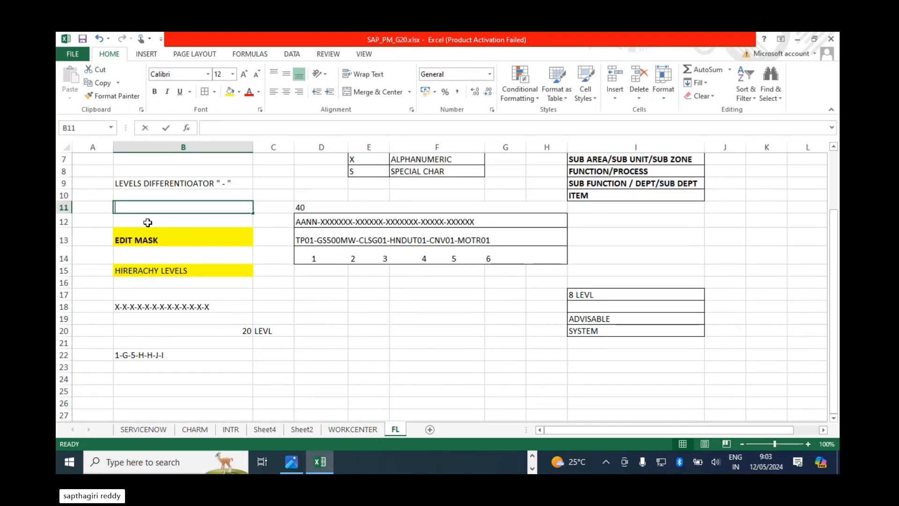
{"action": "type", "text": "SPRO"}
{"action": "key", "text": "Return"}
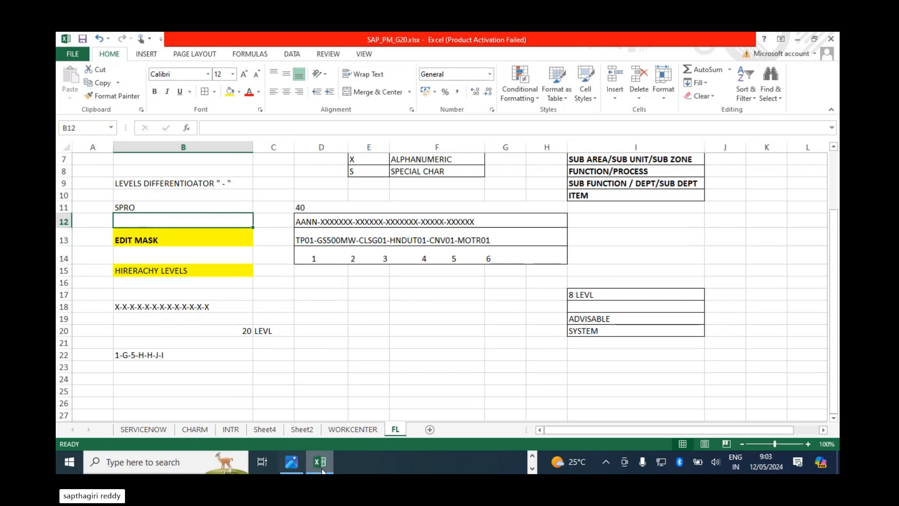
Switch from Excel to SAP and bring up the Display IMG session
{"action": "left_click", "coordinate": [533, 455]}
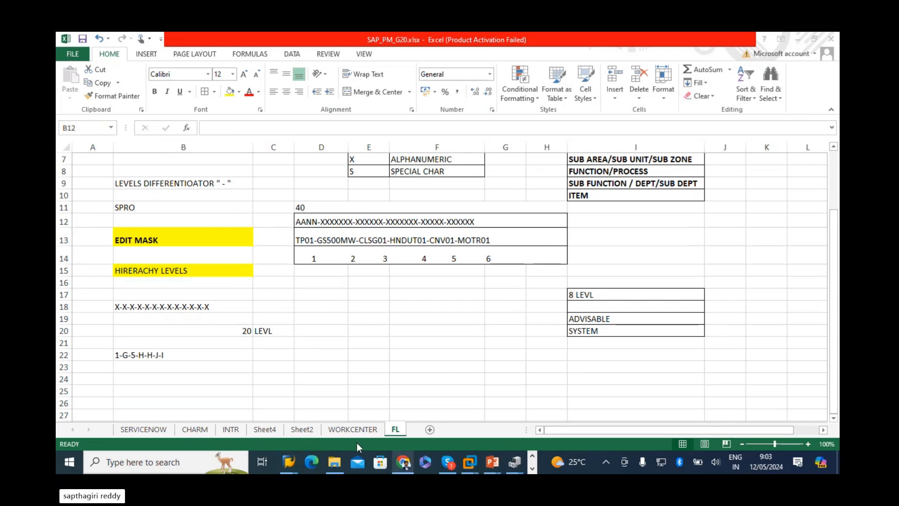
{"action": "mouse_move", "coordinate": [289, 461]}
{"action": "left_click", "coordinate": [383, 410]}
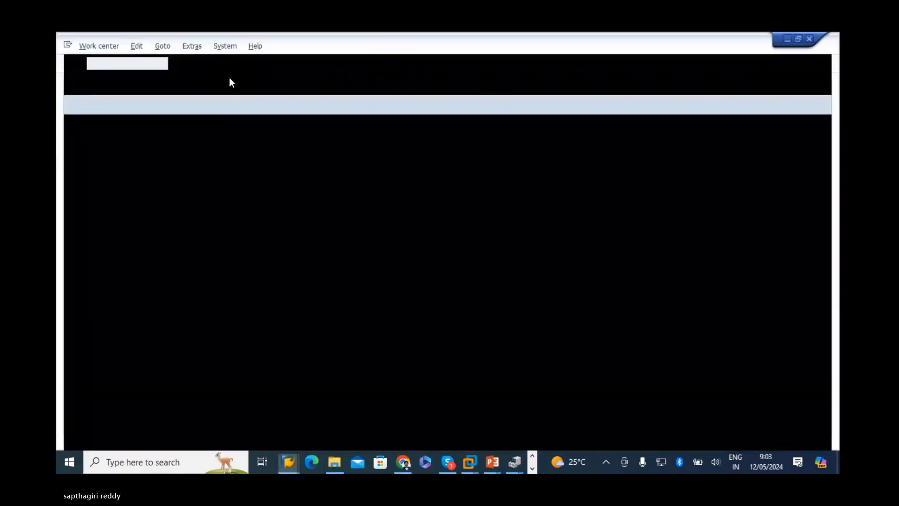
{"action": "left_click", "coordinate": [208, 64]}
{"action": "left_click", "coordinate": [288, 461]}
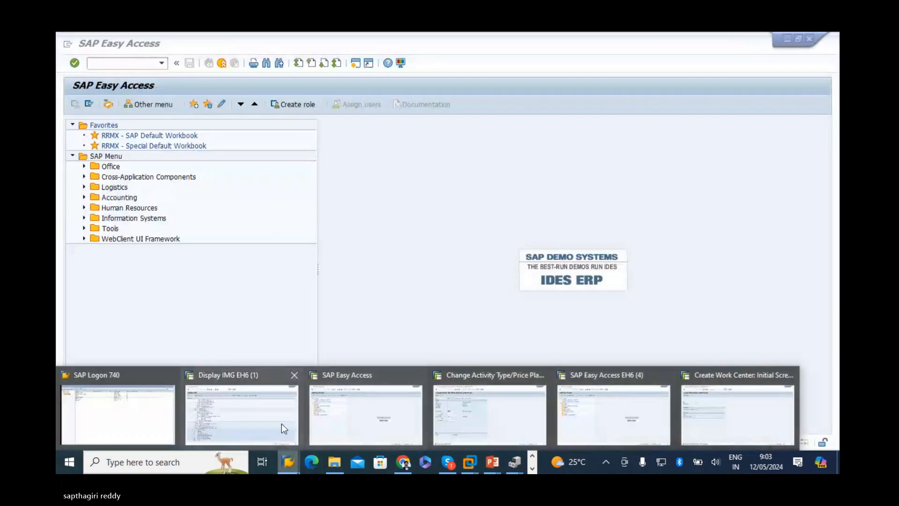
{"action": "left_click", "coordinate": [282, 428]}
{"action": "left_click", "coordinate": [208, 63]}
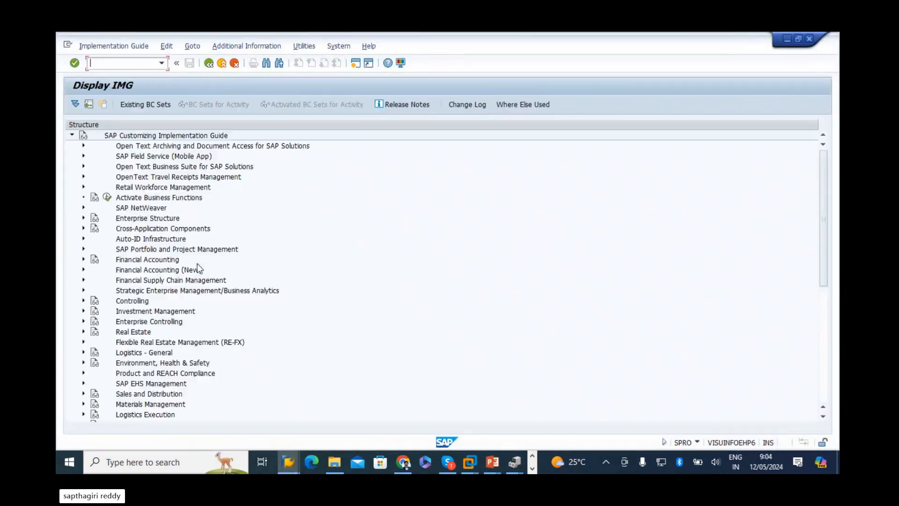
Expand the guide through Plant Maintenance and Customer Service, Master Data in Plant Maintenance and Customer Service, and Technical Objects to Functional Locations
{"action": "scroll", "coordinate": [194, 293], "scroll_direction": "down", "scroll_amount": 7}
{"action": "left_click", "coordinate": [133, 230]}
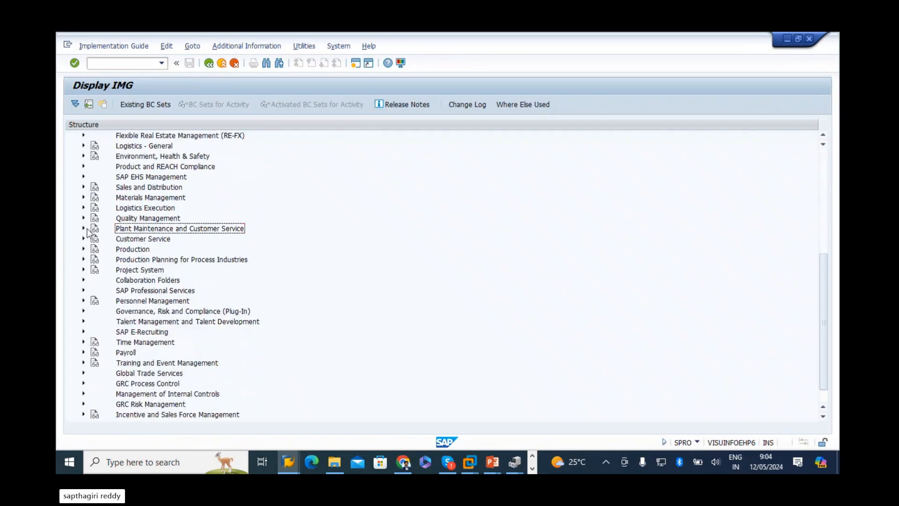
{"action": "left_click", "coordinate": [83, 229]}
{"action": "scroll", "coordinate": [89, 224], "scroll_direction": "down", "scroll_amount": 1}
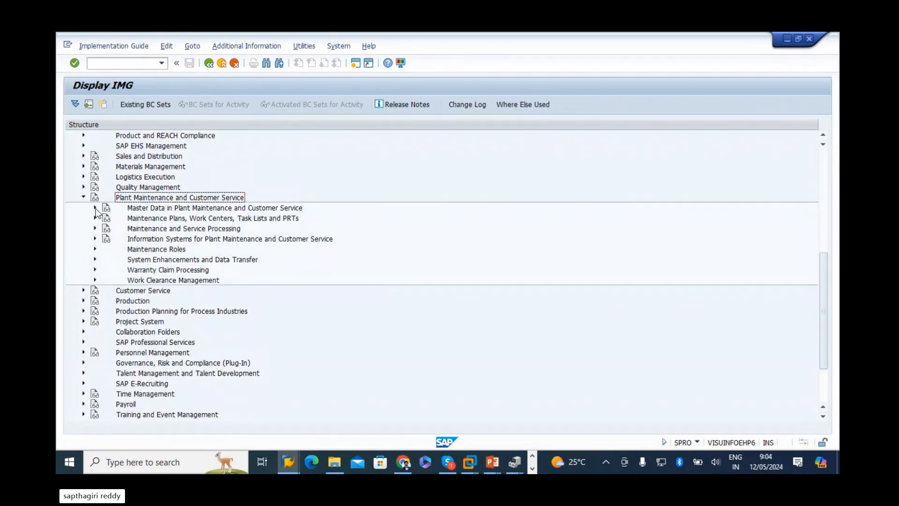
{"action": "left_click", "coordinate": [94, 208]}
{"action": "left_click", "coordinate": [155, 230]}
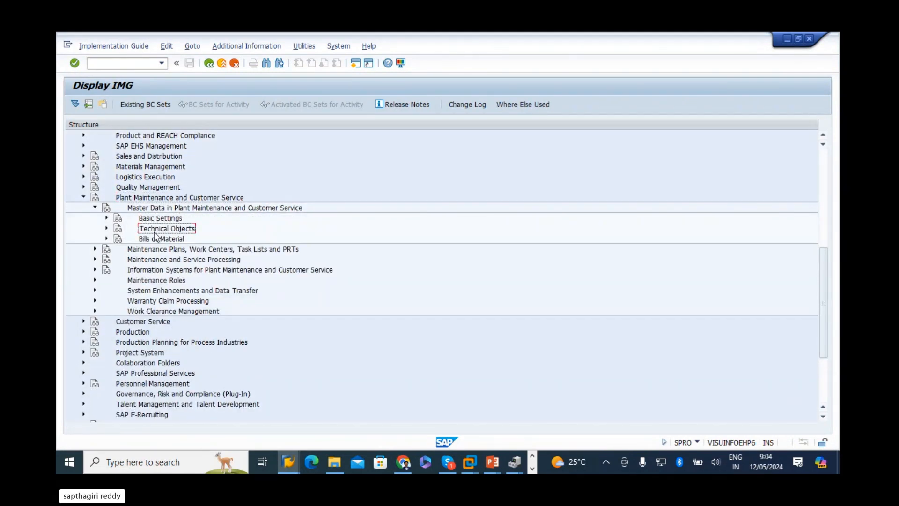
{"action": "left_click", "coordinate": [106, 229]}
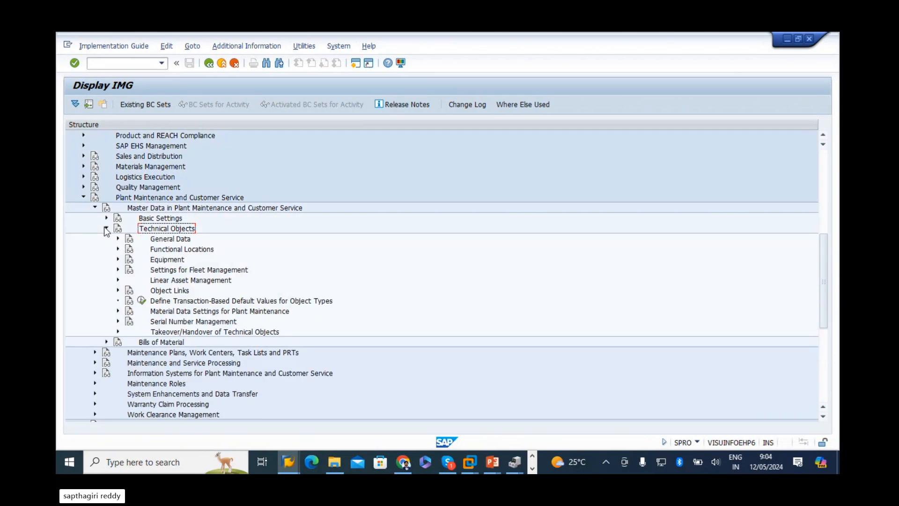
{"action": "left_click", "coordinate": [196, 252]}
{"action": "left_click", "coordinate": [118, 250]}
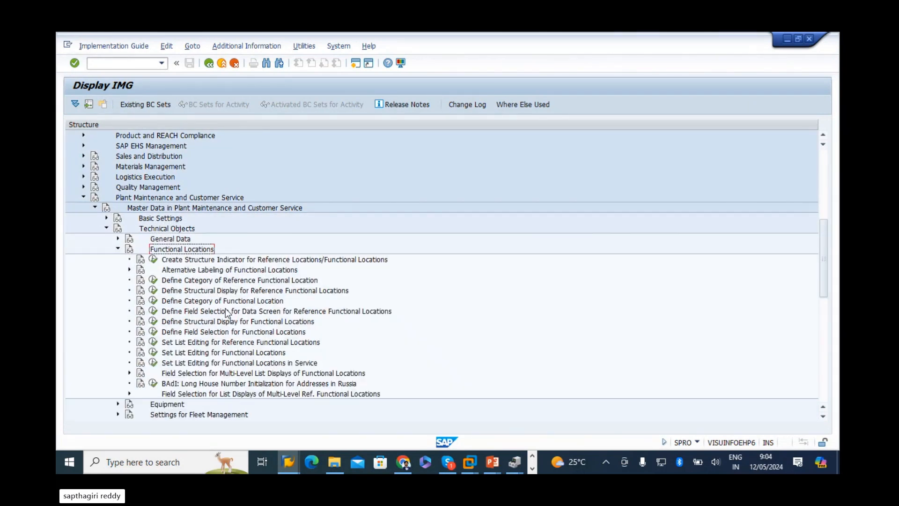
Capture the expanded Functional Locations path as a screen snip and paste it into the Excel FL sheet, beside the EDIT MASK heading in column A
{"action": "key", "text": "super+shift+s"}
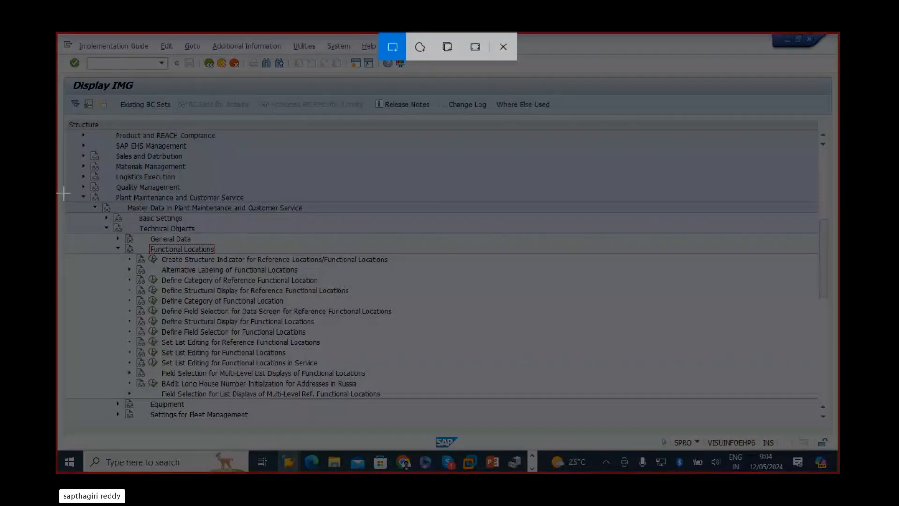
{"action": "left_click_drag", "start_coordinate": [64, 193], "coordinate": [459, 434]}
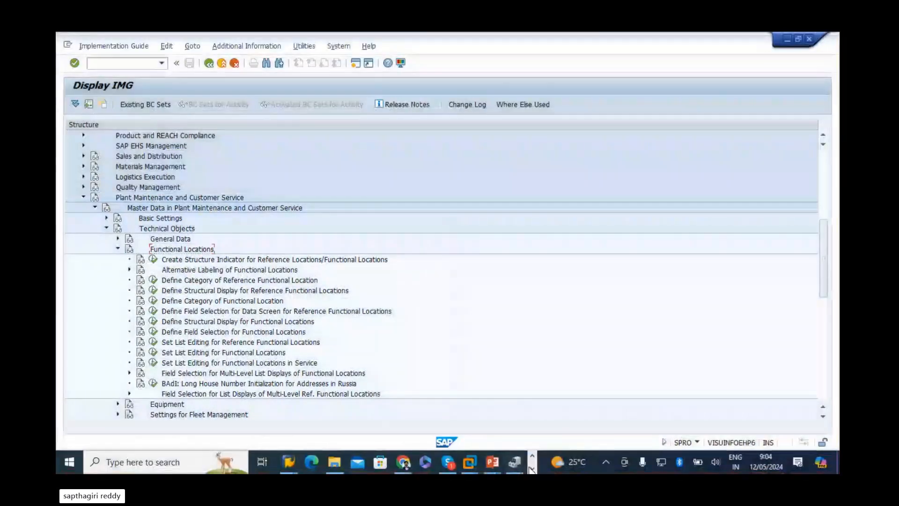
{"action": "left_click", "coordinate": [531, 468]}
{"action": "left_click", "coordinate": [320, 461]}
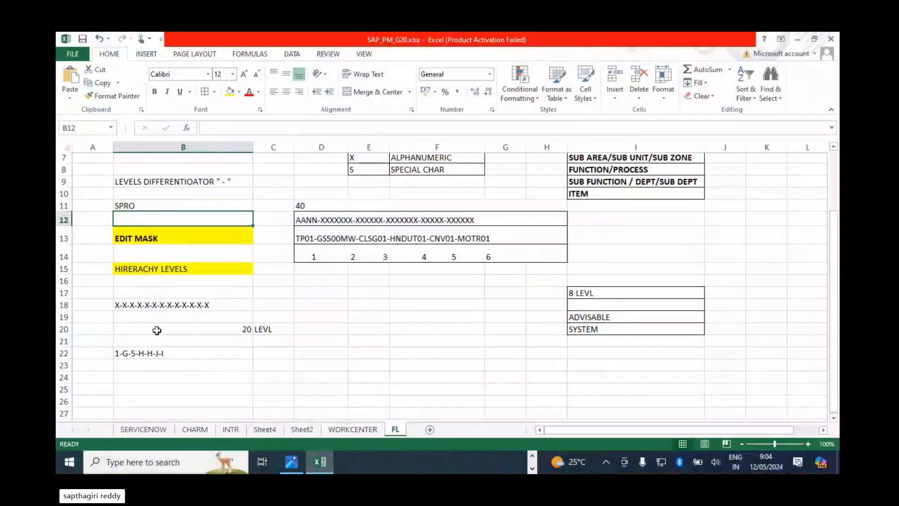
{"action": "left_click", "coordinate": [93, 231]}
{"action": "key", "text": "ctrl+v"}
Return to SAP, open the activity Create Structure Indicator for Reference Locations/Functional Locations, and widen the StrInd column
{"action": "key", "text": "alt+Tab"}
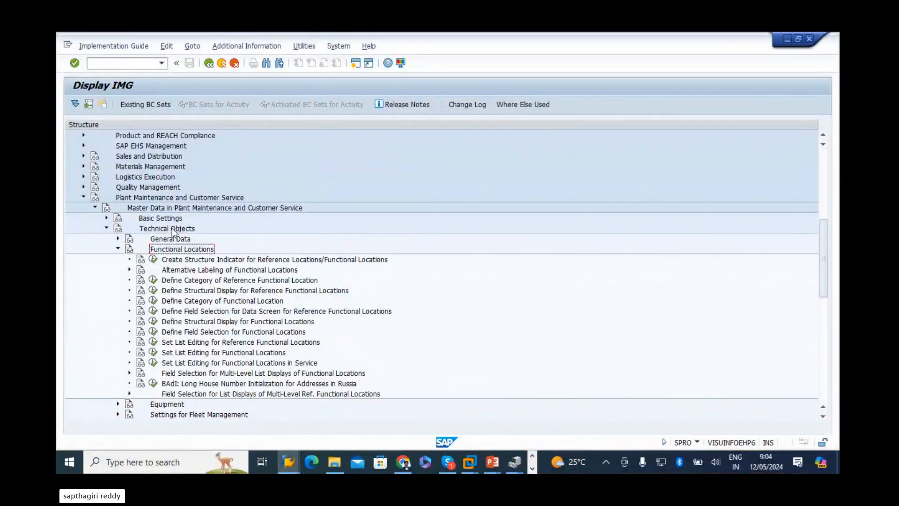
{"action": "left_click", "coordinate": [118, 250]}
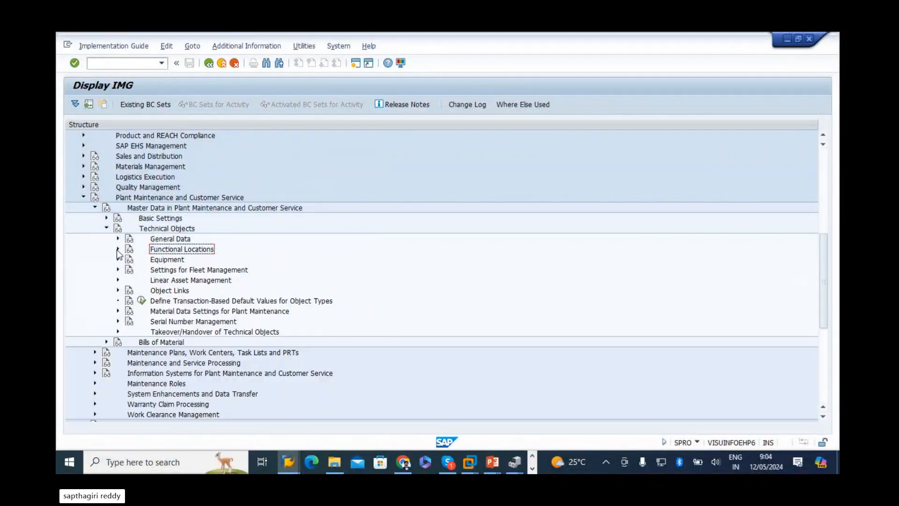
{"action": "left_click", "coordinate": [168, 260]}
{"action": "left_click", "coordinate": [179, 251]}
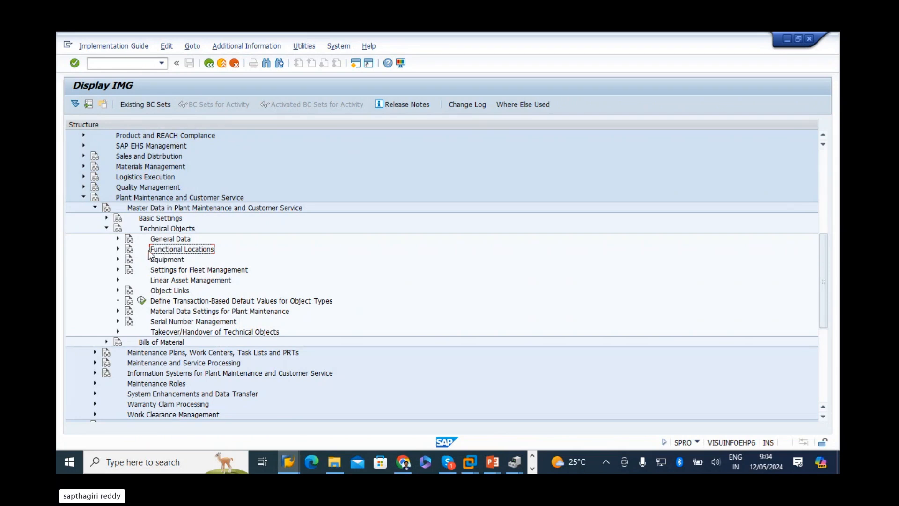
{"action": "left_click", "coordinate": [118, 249]}
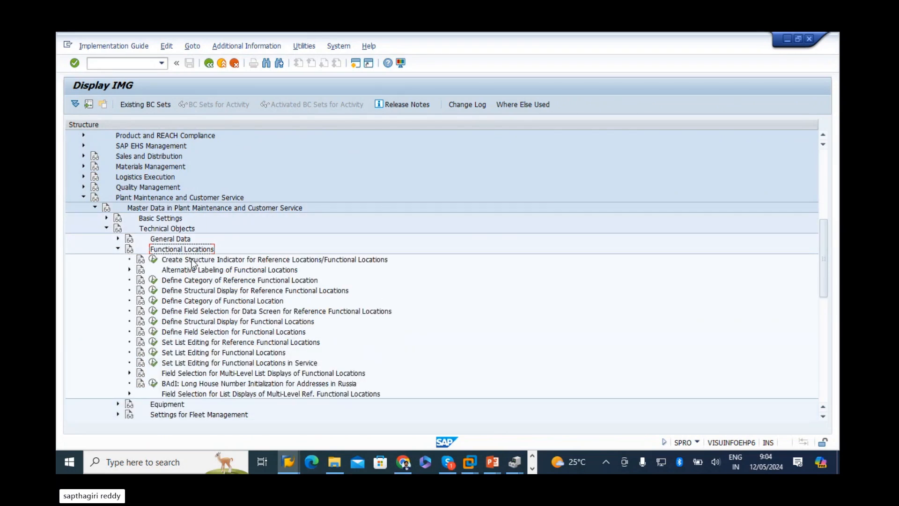
{"action": "scroll", "coordinate": [221, 289], "scroll_direction": "down", "scroll_amount": 2}
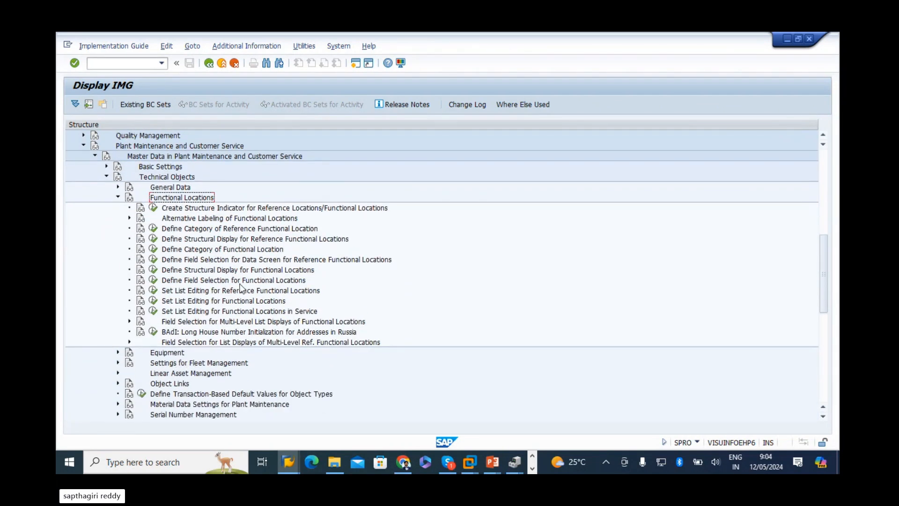
{"action": "scroll", "coordinate": [292, 296], "scroll_direction": "up", "scroll_amount": 2}
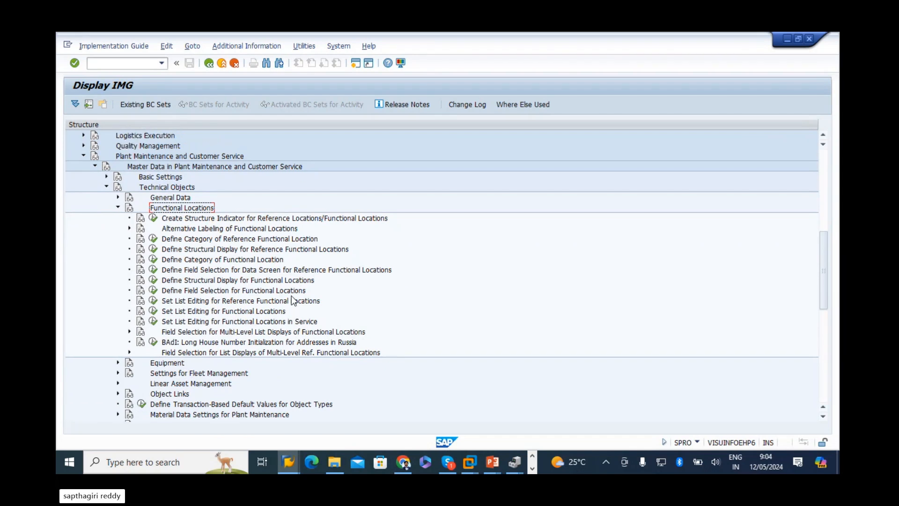
{"action": "left_click", "coordinate": [199, 281]}
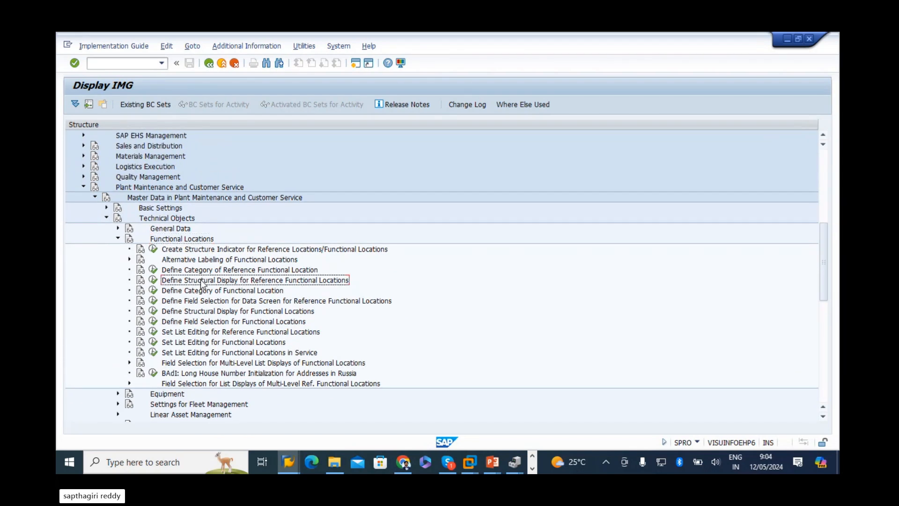
{"action": "left_click", "coordinate": [202, 272]}
{"action": "left_click", "coordinate": [216, 251]}
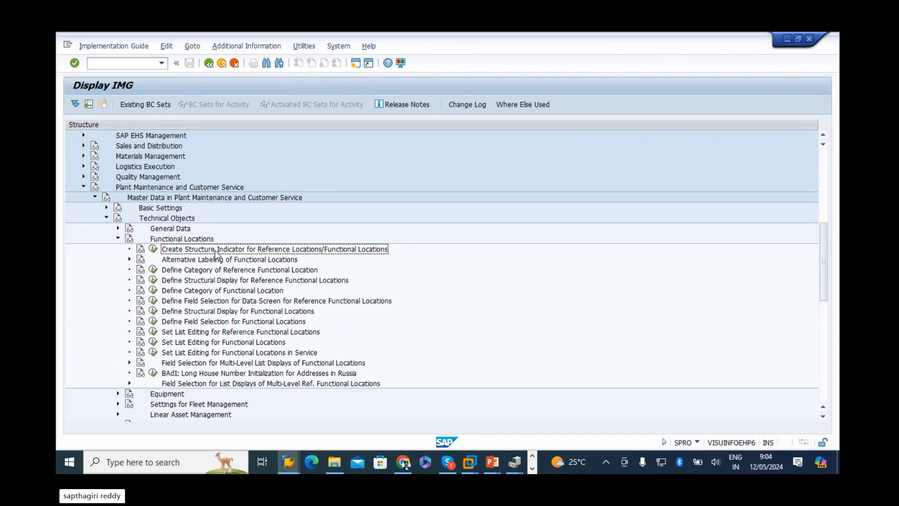
{"action": "left_click", "coordinate": [154, 249]}
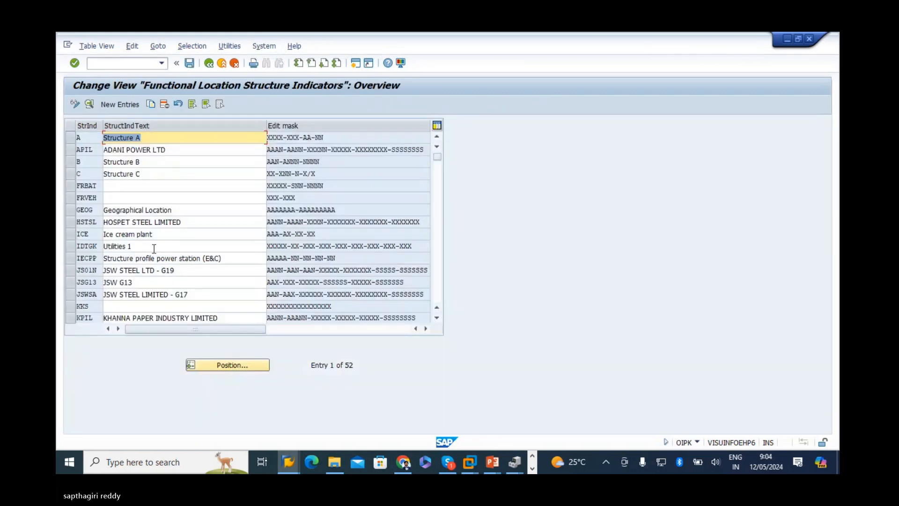
{"action": "left_click_drag", "start_coordinate": [102, 127], "coordinate": [118, 127]}
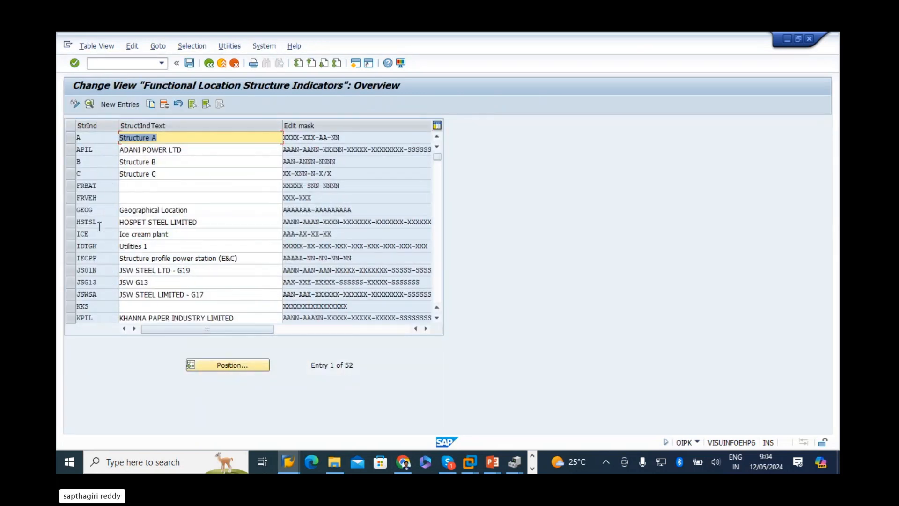
Start a new structure indicator entry TPG20 with the text TATA POWER LIMITED - G20
{"action": "left_click", "coordinate": [122, 105]}
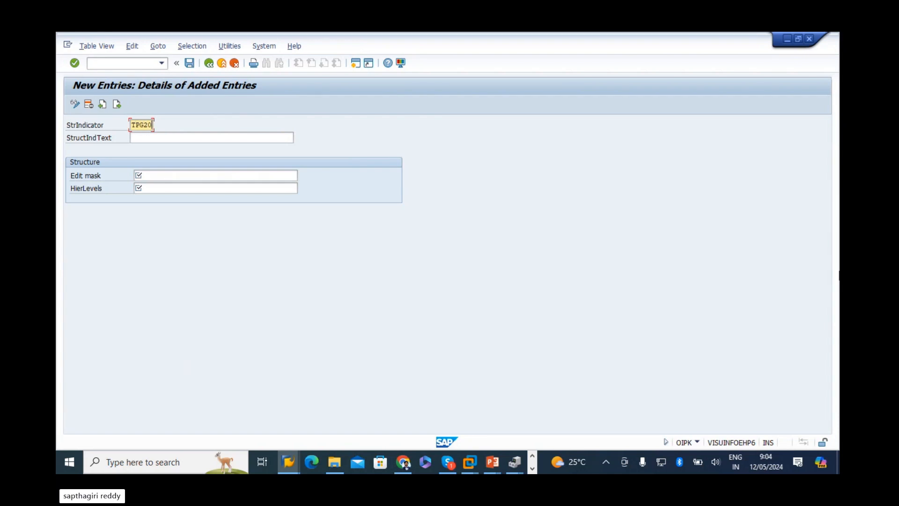
{"action": "key", "text": "Tab"}
{"action": "type", "text": "TAPA"}
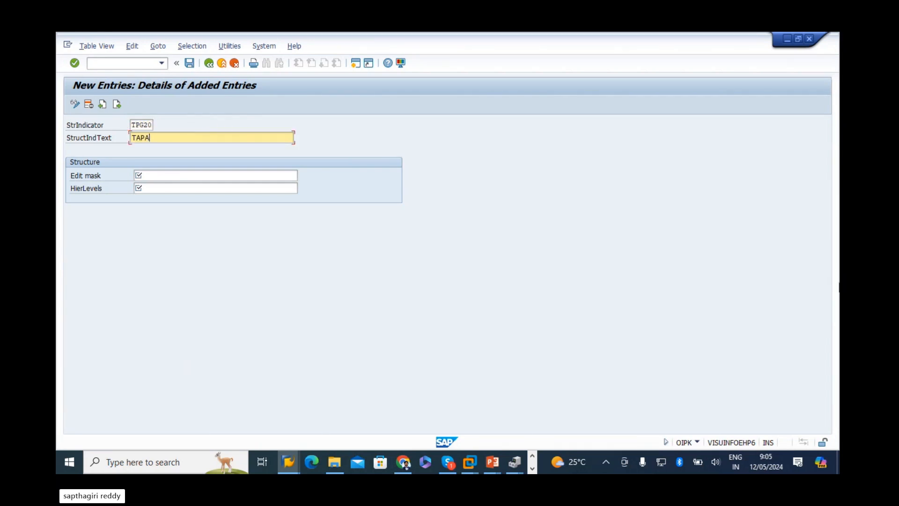
{"action": "type", "text": "TA POW"}
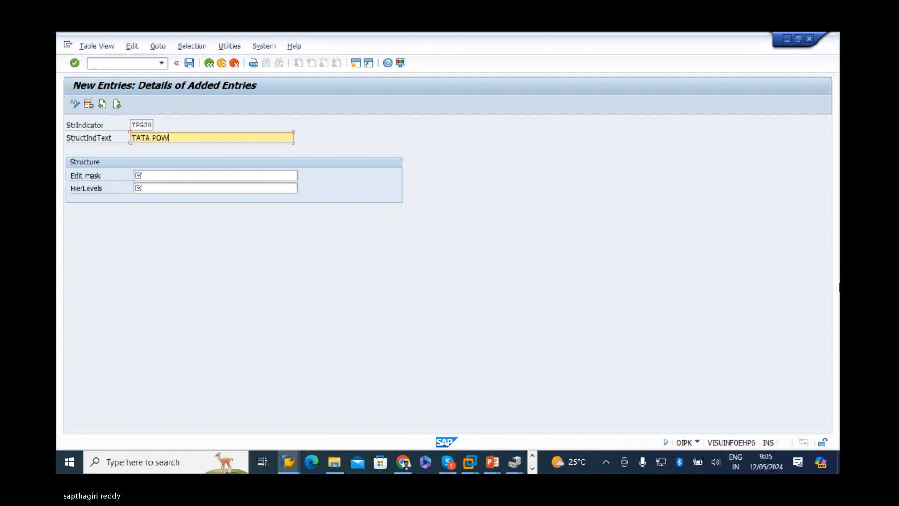
{"action": "type", "text": "ER"}
{"action": "type", "text": "500"}
{"action": "key", "text": "BackSpace"}
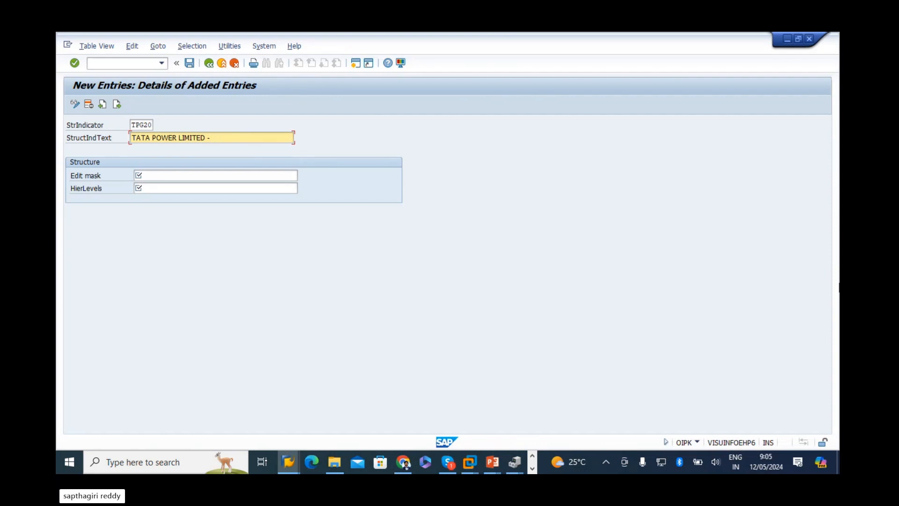
{"action": "type", "text": "G20"}
{"action": "left_click", "coordinate": [152, 175]}
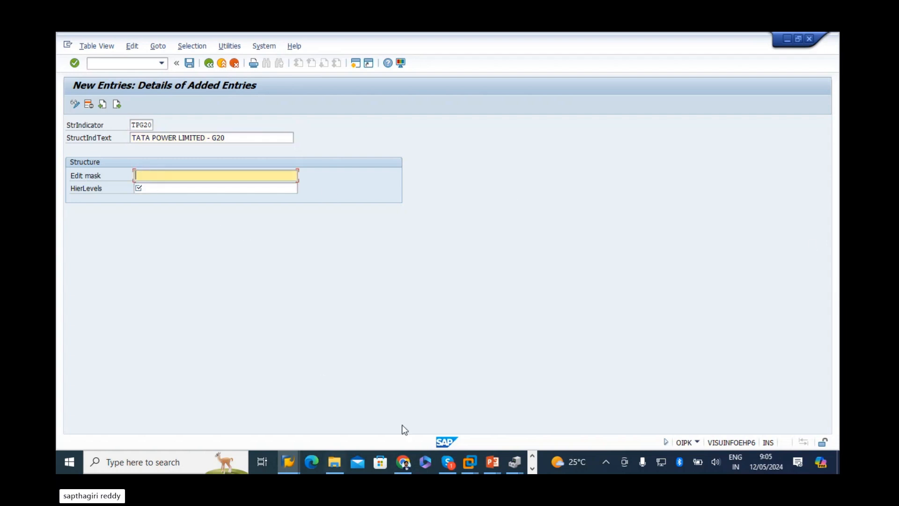
Copy the edit mask in D12 of the FL sheet in the SAP_PM_G20.xlsx workbook and switch back to SAP
{"action": "key", "text": "alt+Tab"}
{"action": "scroll", "coordinate": [537, 381], "scroll_direction": "up", "scroll_amount": 6}
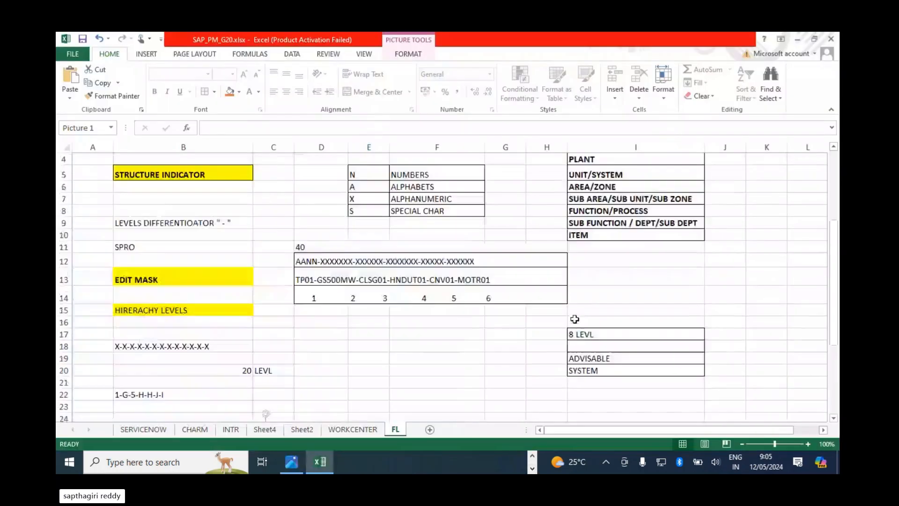
{"action": "left_click", "coordinate": [346, 298]}
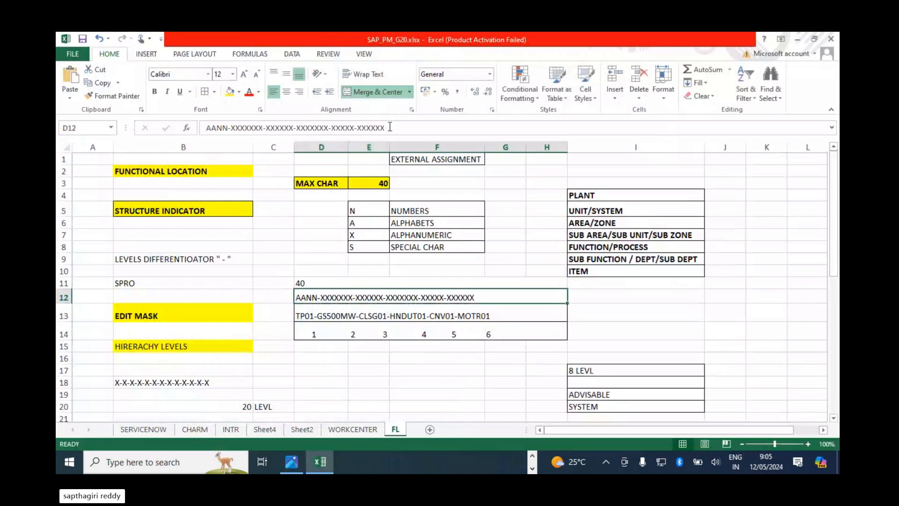
{"action": "left_click_drag", "start_coordinate": [390, 127], "coordinate": [71, 130]}
{"action": "key", "text": "ctrl+c"}
{"action": "key", "text": "alt+Tab"}
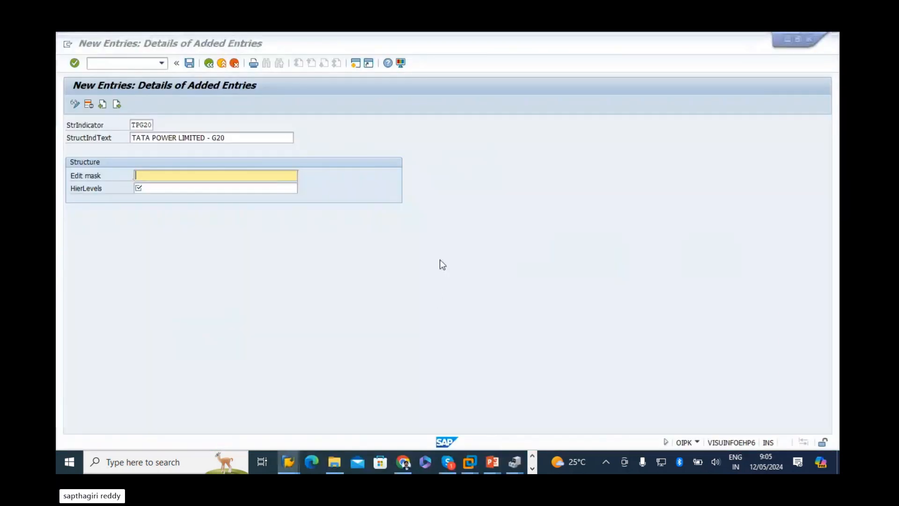
Switch to the Excel workbook and replace the last block of the edit mask in D12 with SSSSSS
{"action": "key", "text": "alt+Tab"}
{"action": "left_click", "coordinate": [449, 299]}
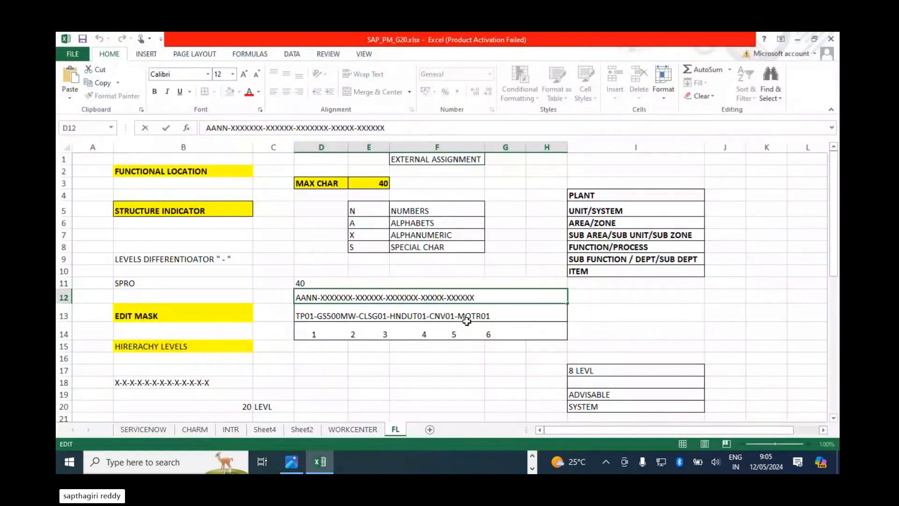
{"action": "key", "text": "Delete"}
{"action": "key", "text": "Delete"}
{"action": "key", "text": "Delete"}
{"action": "key", "text": "Delete"}
{"action": "key", "text": "Delete"}
{"action": "type", "text": "SSSSS"}
{"action": "left_click", "coordinate": [467, 322]}
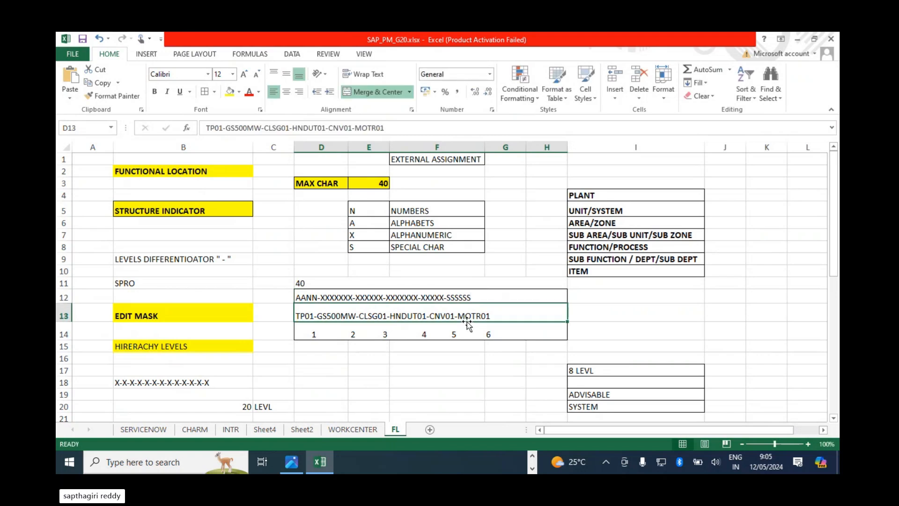
Copy AANN-XXXXXXX-XXXXXX-XXXXXXX-XXXXX-SSSSSS from D12 and paste it as the edit mask of structure indicator TPG20 in SAP
{"action": "double_click", "coordinate": [481, 296]}
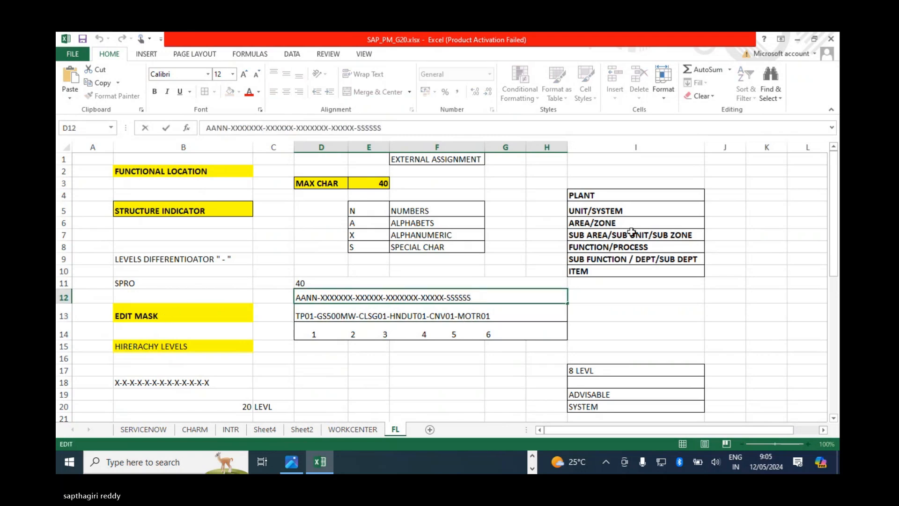
{"action": "left_click_drag", "start_coordinate": [473, 299], "coordinate": [281, 299]}
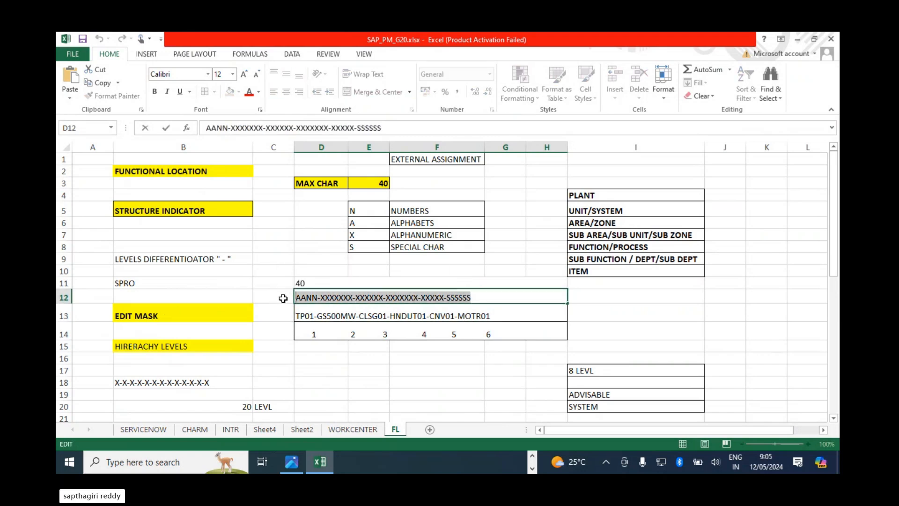
{"action": "left_click", "coordinate": [835, 334]}
{"action": "key", "text": "ctrl+v"}
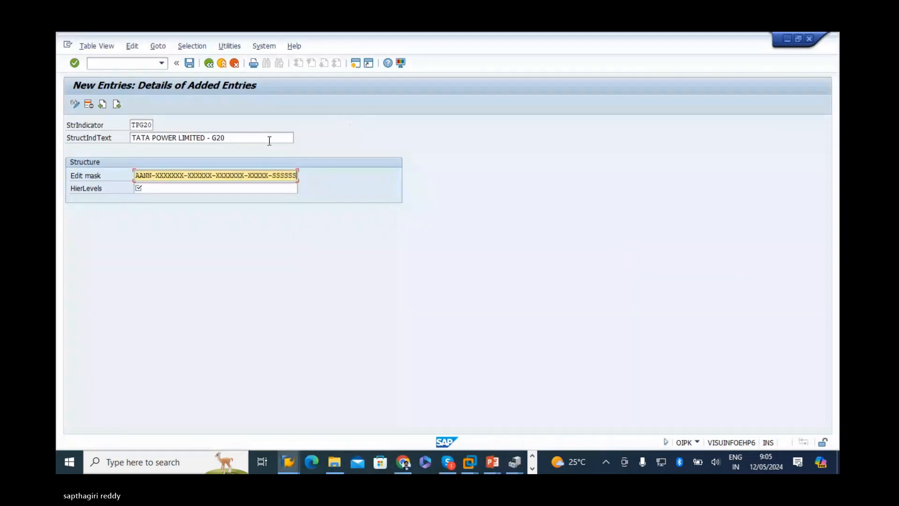
Copy the hierarchy level numbers from row 14 of the Excel sheet and paste them into the indicator's HierLevels in SAP
{"action": "left_click", "coordinate": [148, 191]}
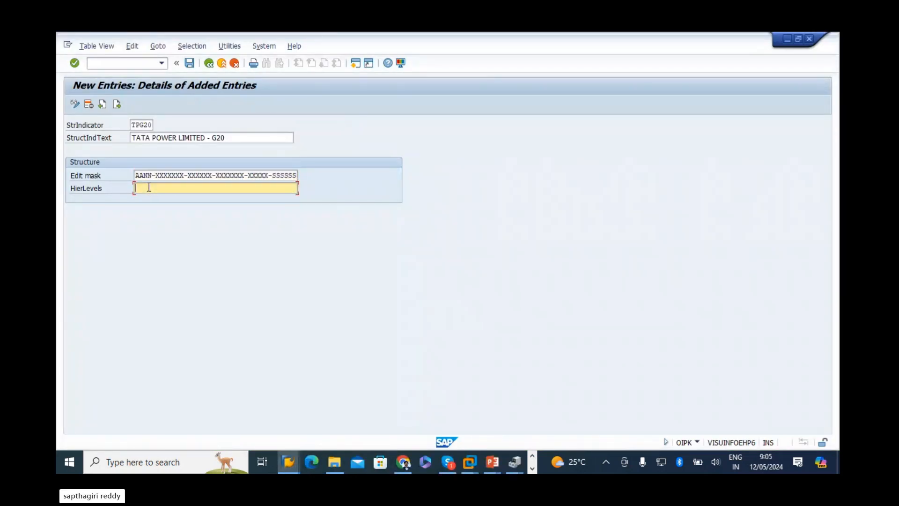
{"action": "key", "text": "alt+Tab"}
{"action": "double_click", "coordinate": [496, 333]}
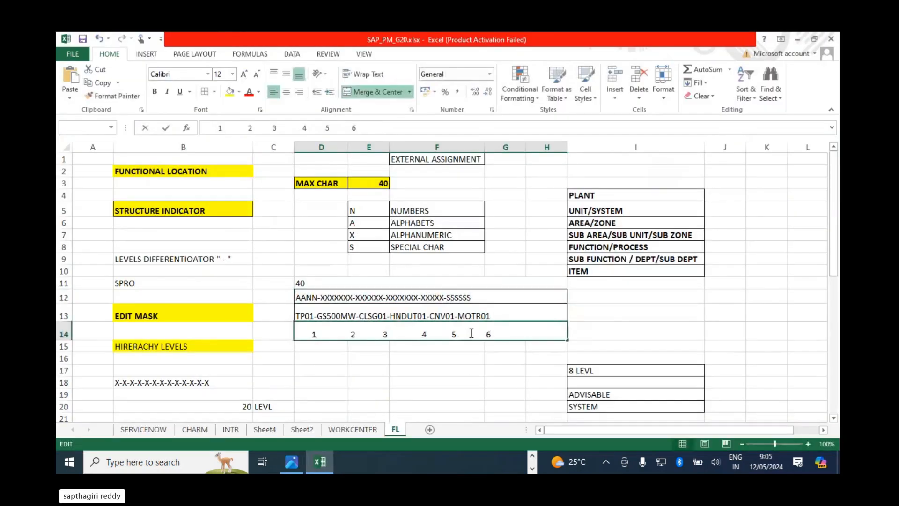
{"action": "left_click_drag", "start_coordinate": [496, 333], "coordinate": [176, 323]}
{"action": "key", "text": "ctrl+c"}
{"action": "key", "text": "alt+Tab"}
{"action": "key", "text": "ctrl+v"}
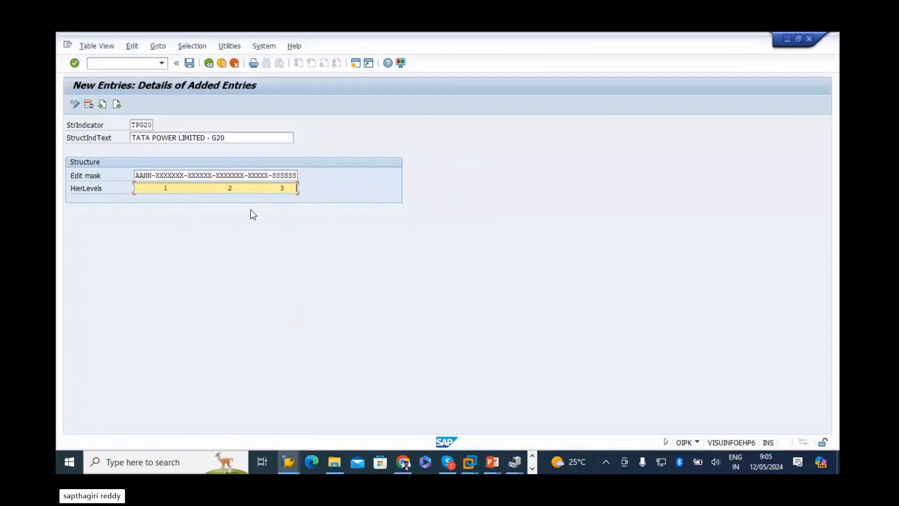
Remove the excess spaces in HierLevels and place levels 1 to 6 under the last character of each edit mask block
{"action": "key", "text": "BackSpace"}
{"action": "key", "text": "BackSpace"}
{"action": "key", "text": "BackSpace"}
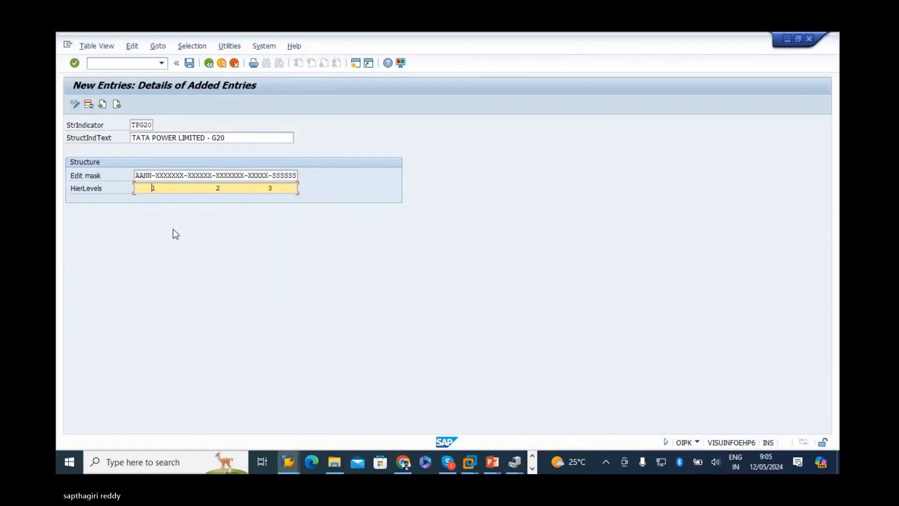
{"action": "key", "text": "BackSpace"}
{"action": "key", "text": "BackSpace"}
{"action": "key", "text": "BackSpace"}
{"action": "key", "text": "BackSpace"}
{"action": "key", "text": "BackSpace"}
{"action": "key", "text": "BackSpace"}
{"action": "key", "text": "BackSpace"}
{"action": "key", "text": "BackSpace"}
{"action": "key", "text": "BackSpace"}
{"action": "key", "text": "BackSpace"}
{"action": "key", "text": "BackSpace"}
{"action": "key", "text": "BackSpace"}
{"action": "left_click", "coordinate": [233, 189]}
{"action": "key", "text": "Return"}
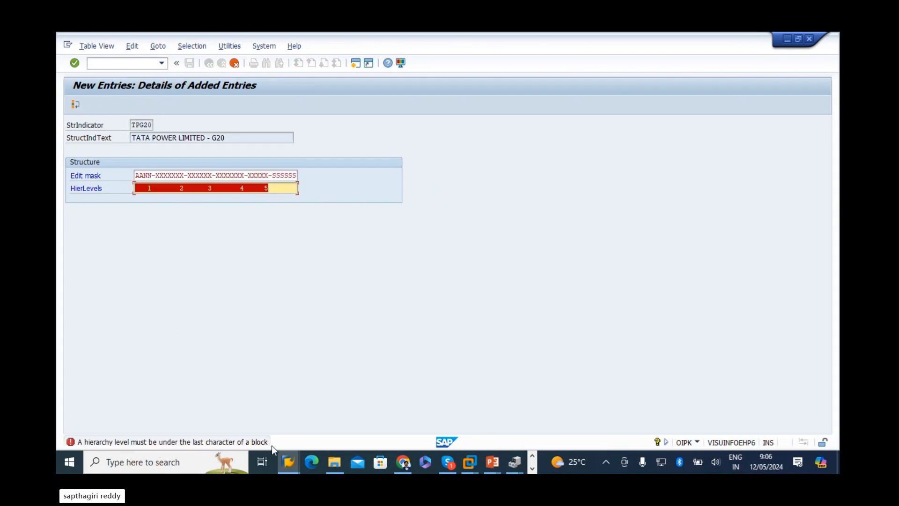
{"action": "left_click", "coordinate": [297, 190]}
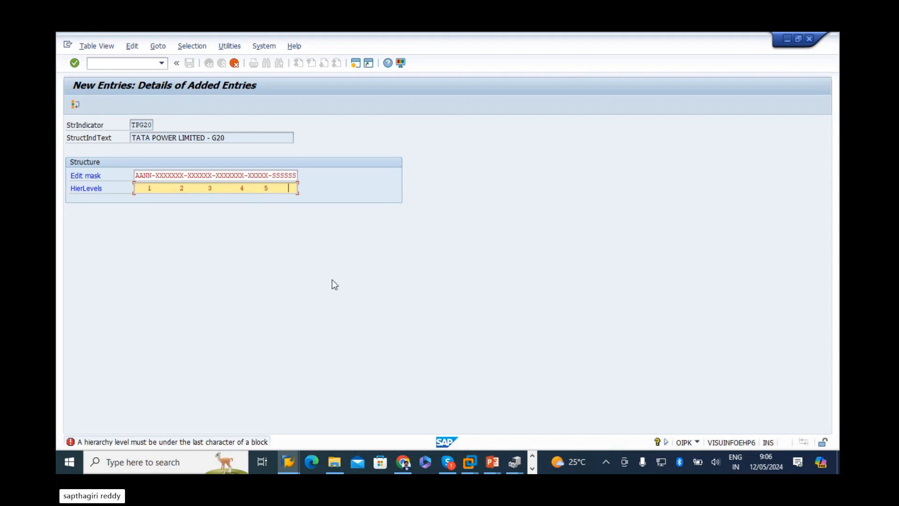
{"action": "type", "text": "6"}
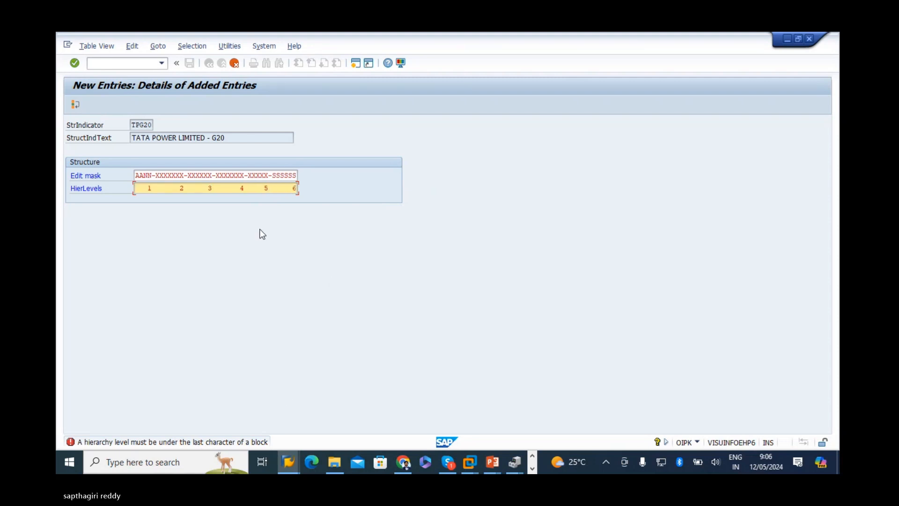
Try to validate the entry without hierarchy level 1, and put level 1 back under the first block's last character
{"action": "left_click", "coordinate": [150, 187]}
{"action": "key", "text": "BackSpace"}
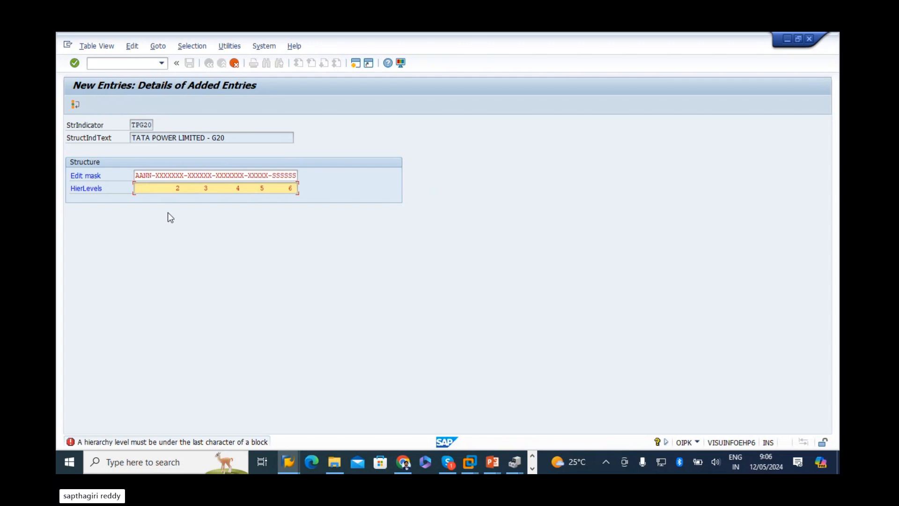
{"action": "key", "text": "Return"}
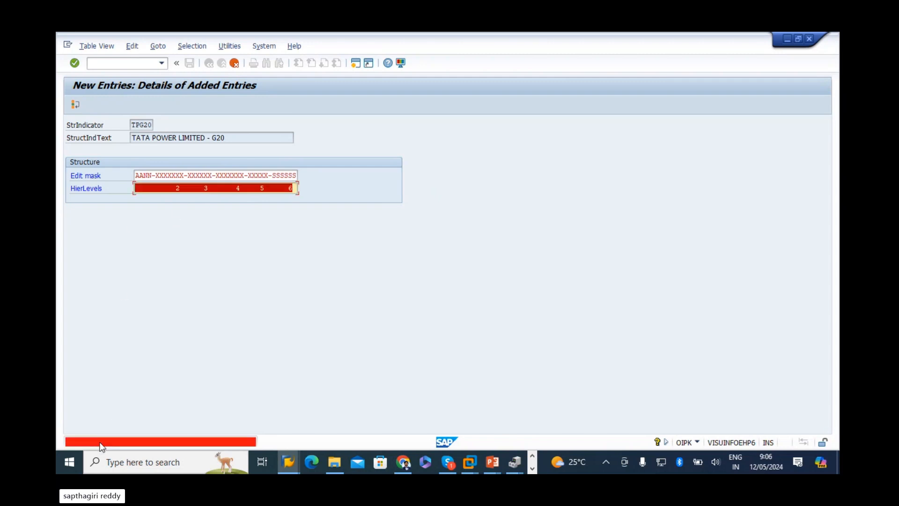
{"action": "left_click", "coordinate": [156, 188]}
{"action": "type", "text": "1"}
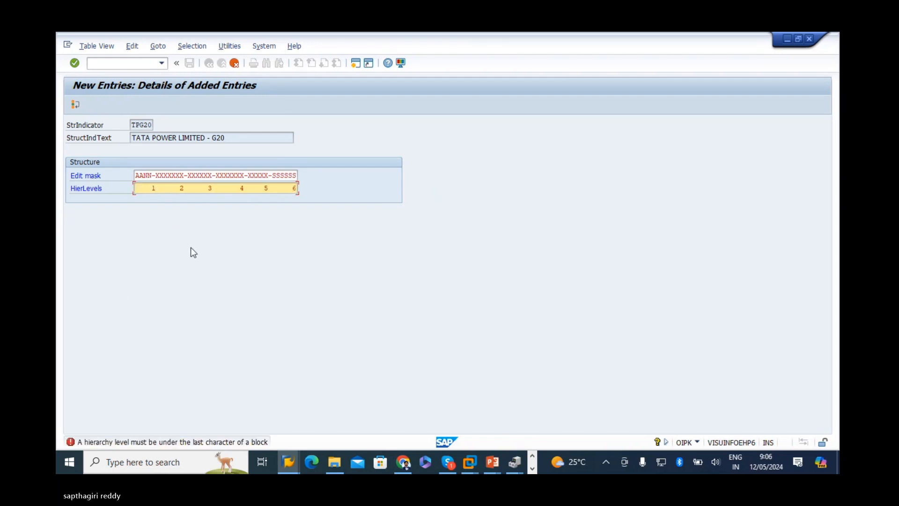
{"action": "key", "text": "BackSpace"}
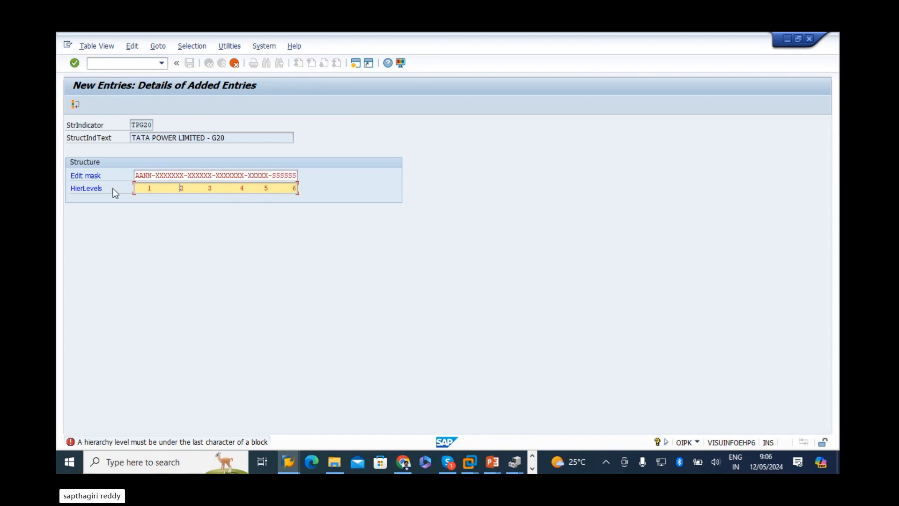
Capture the TPG20 structure indicator details as a screenshot and paste it below the existing pictures on the Excel FL sheet
{"action": "key", "text": "super+shift+s"}
{"action": "left_click_drag", "start_coordinate": [62, 73], "coordinate": [468, 241]}
{"action": "key", "text": "alt+Tab"}
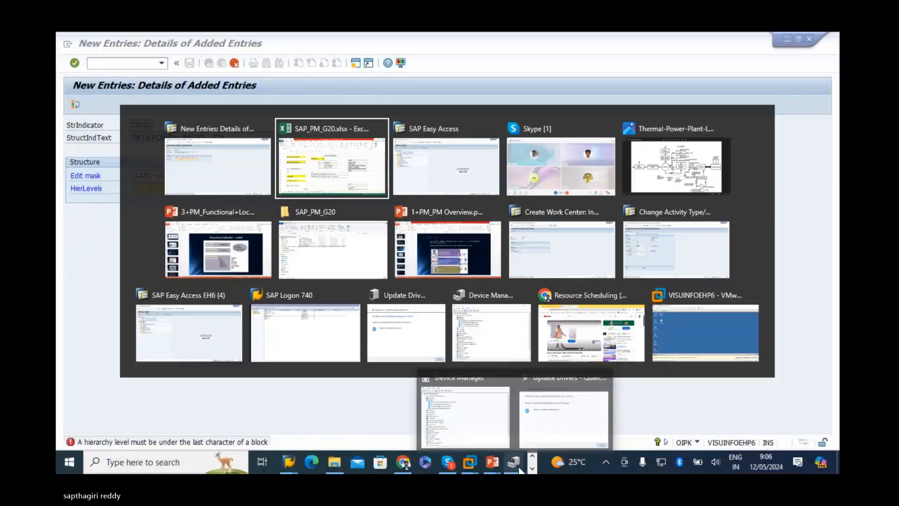
{"action": "scroll", "coordinate": [175, 273], "scroll_direction": "down", "scroll_amount": 7}
{"action": "scroll", "coordinate": [175, 273], "scroll_direction": "down", "scroll_amount": 2}
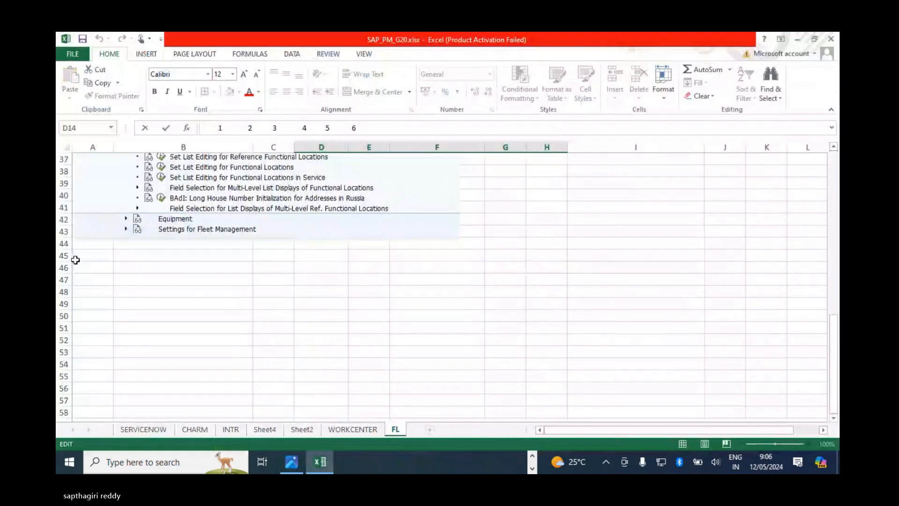
{"action": "left_click", "coordinate": [84, 265]}
{"action": "key", "text": "ctrl+v"}
Switch to SAP, save the TPG20 indicator under the customizing request DEFINE MASTER DATA - G20, and return to the overview
{"action": "key", "text": "alt+Tab"}
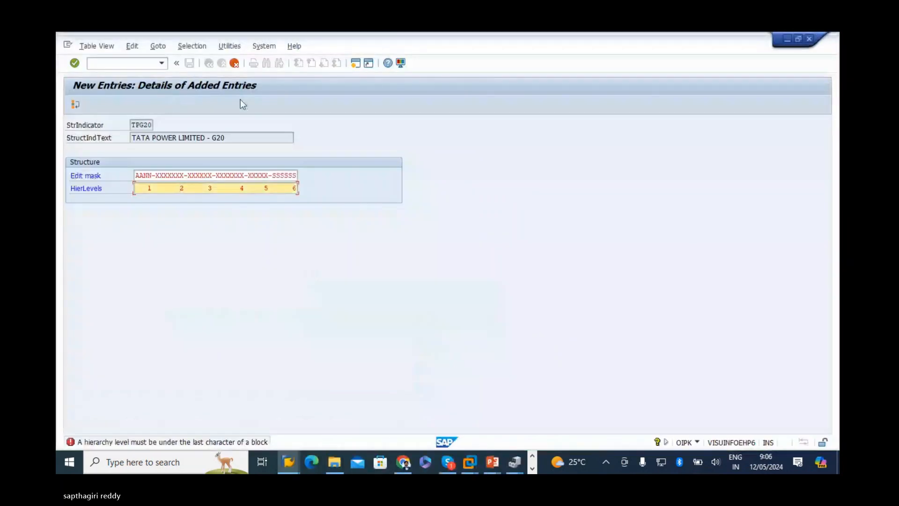
{"action": "key", "text": "Return"}
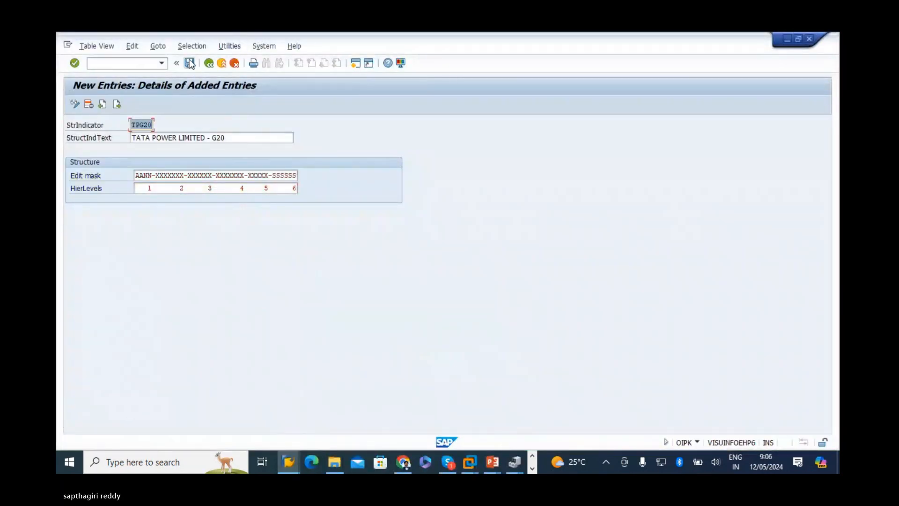
{"action": "left_click", "coordinate": [189, 64]}
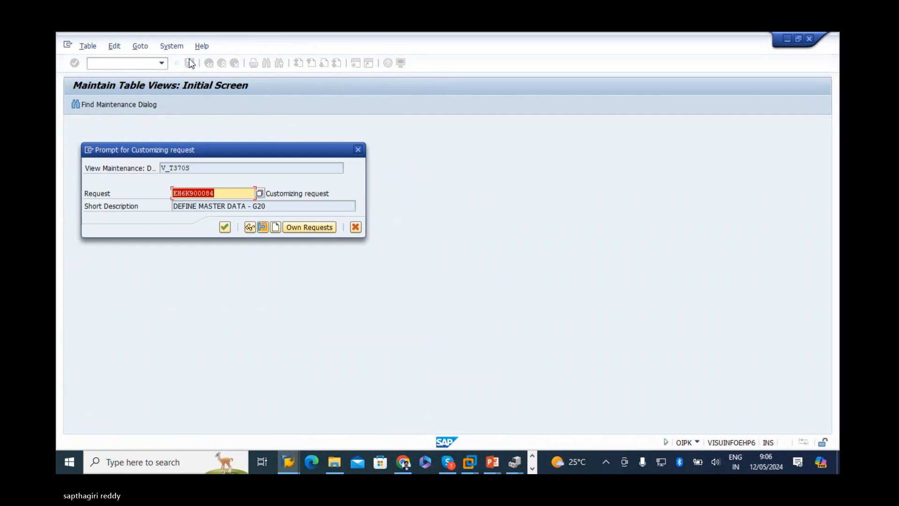
{"action": "left_click", "coordinate": [225, 227]}
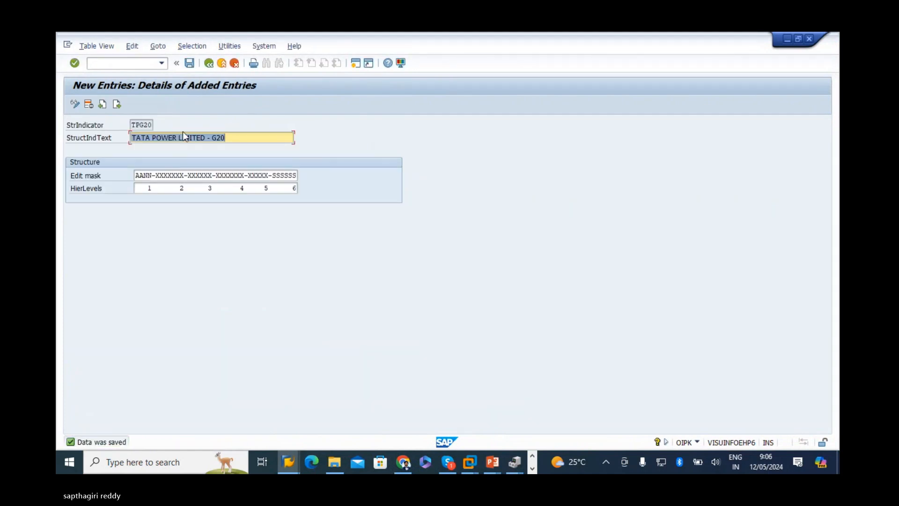
{"action": "left_click", "coordinate": [209, 63]}
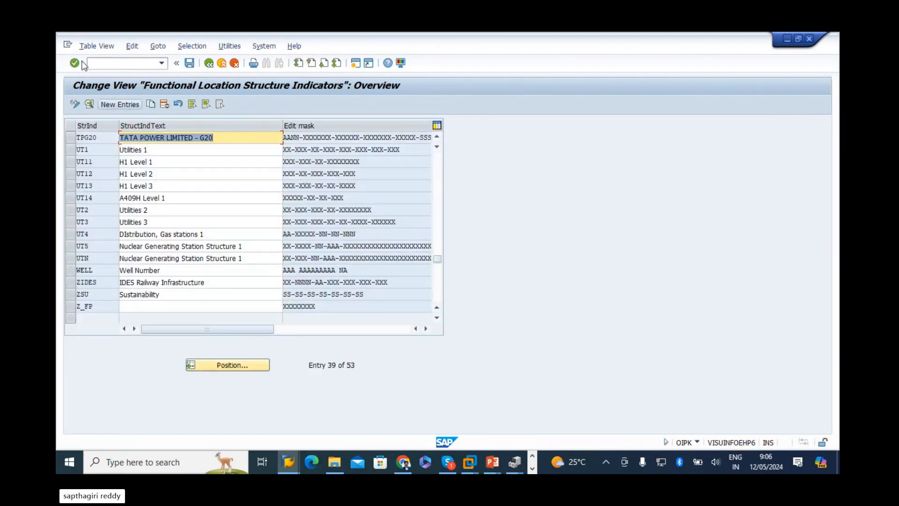
{"action": "left_click", "coordinate": [288, 462]}
{"action": "left_click", "coordinate": [384, 423]}
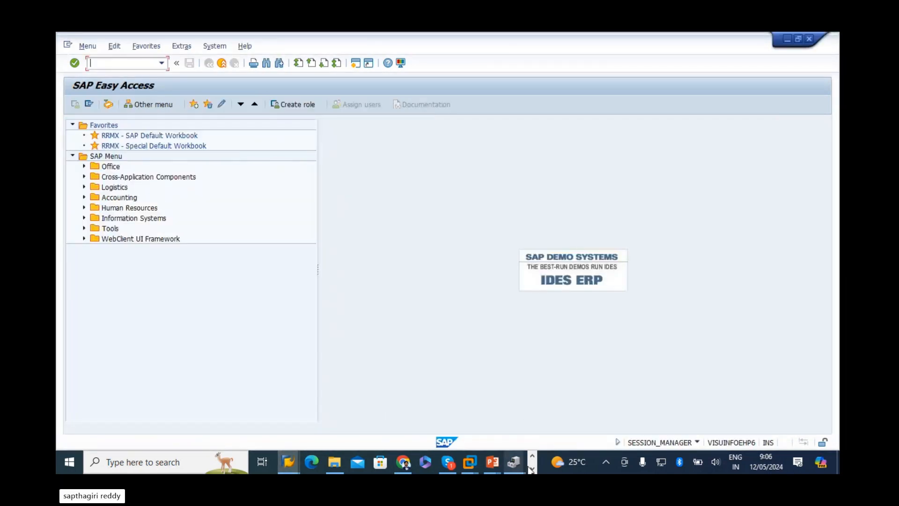
Switch to the Excel FL sheet and enter the transaction codes IL01, IL02 and IL03 in A62, B62 and C62
{"action": "key", "text": "alt+Tab"}
{"action": "key", "text": "alt+Tab"}
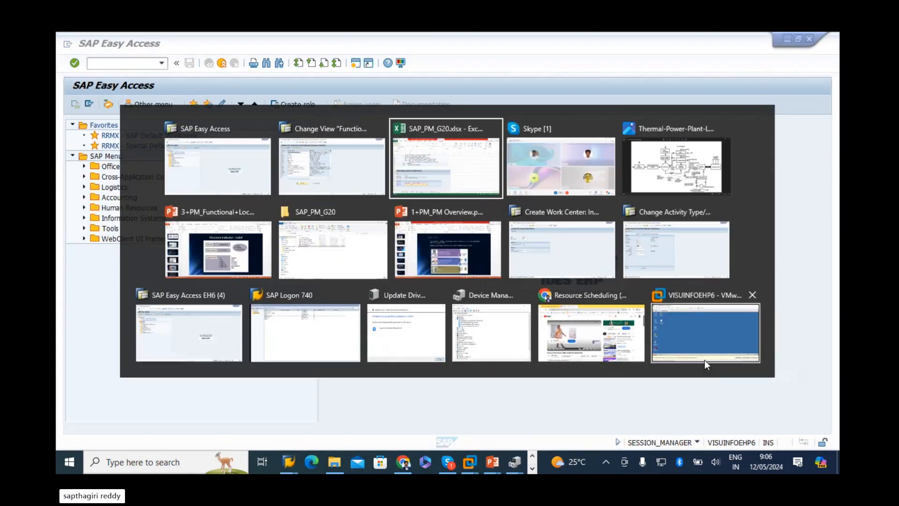
{"action": "left_click", "coordinate": [96, 279]}
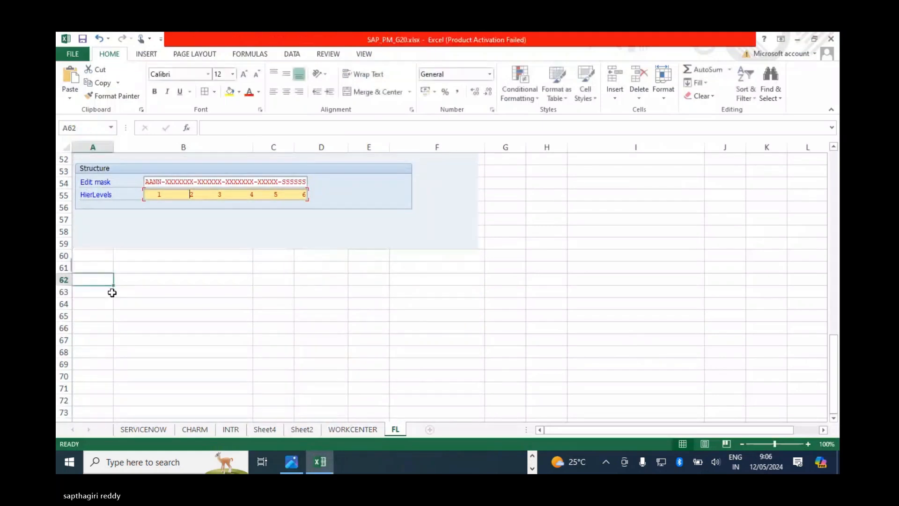
{"action": "type", "text": "IL01"}
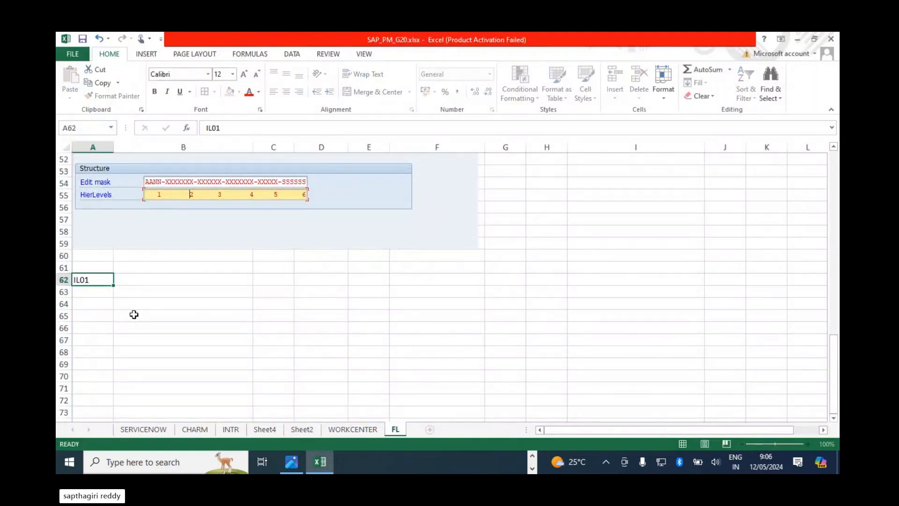
{"action": "key", "text": "Return"}
{"action": "key", "text": "Right"}
{"action": "key", "text": "Up"}
{"action": "type", "text": "IL02"}
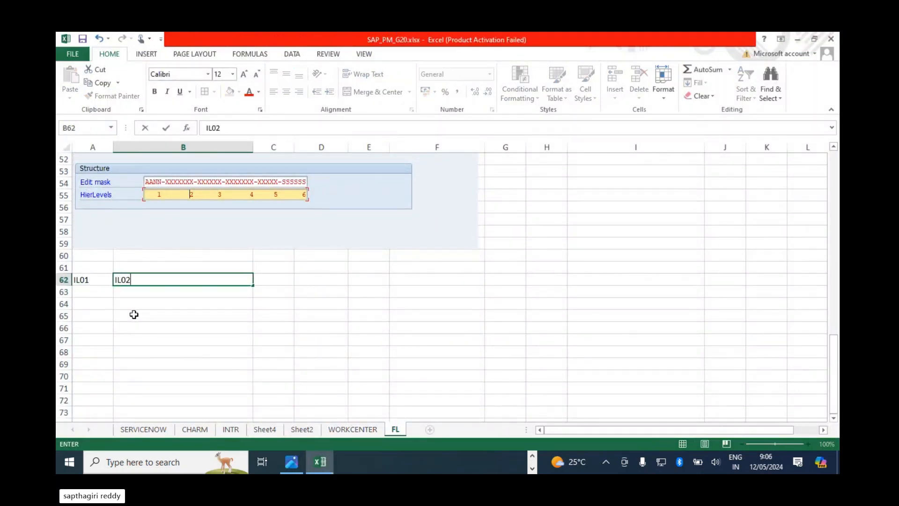
{"action": "key", "text": "Tab"}
{"action": "type", "text": "IL03"}
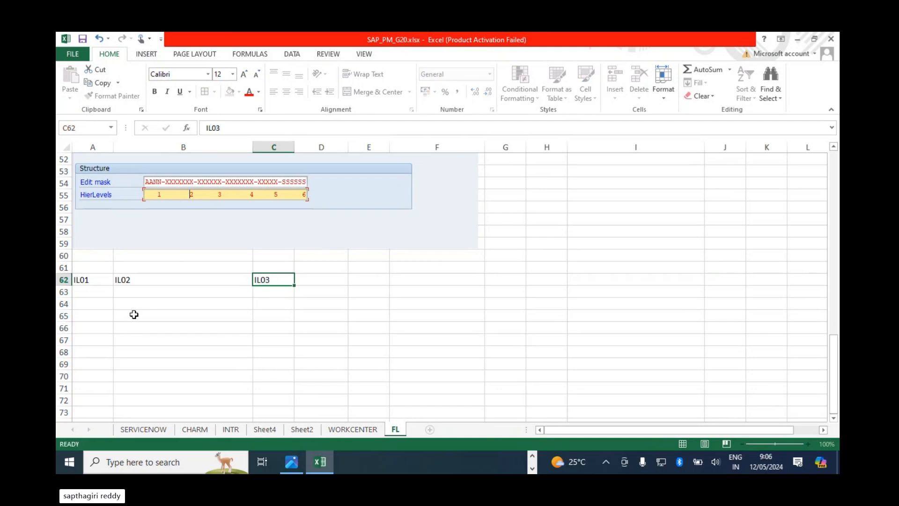
{"action": "key", "text": "Return"}
Enter the headings CREATE, CHANGE and DISPLAY in A61, B61 and C61, above the transaction codes
{"action": "left_click", "coordinate": [105, 266]}
{"action": "type", "text": "CREATE"}
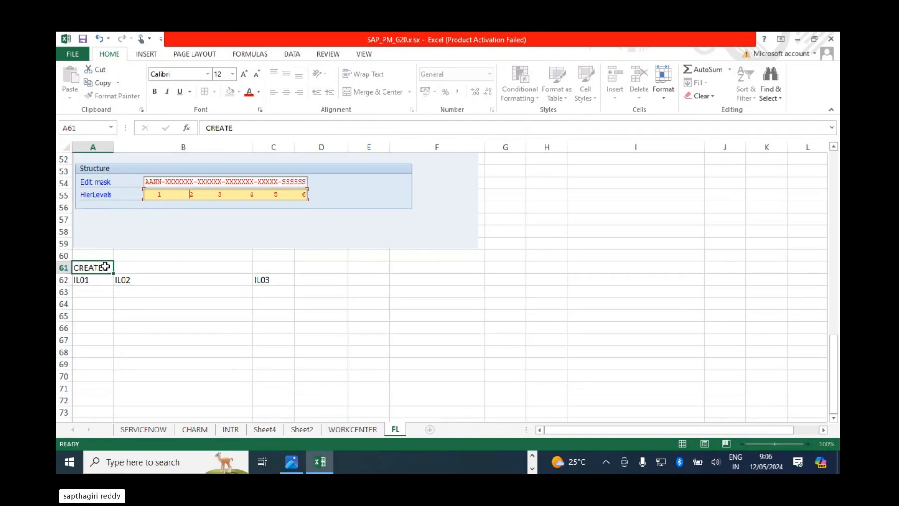
{"action": "key", "text": "Tab"}
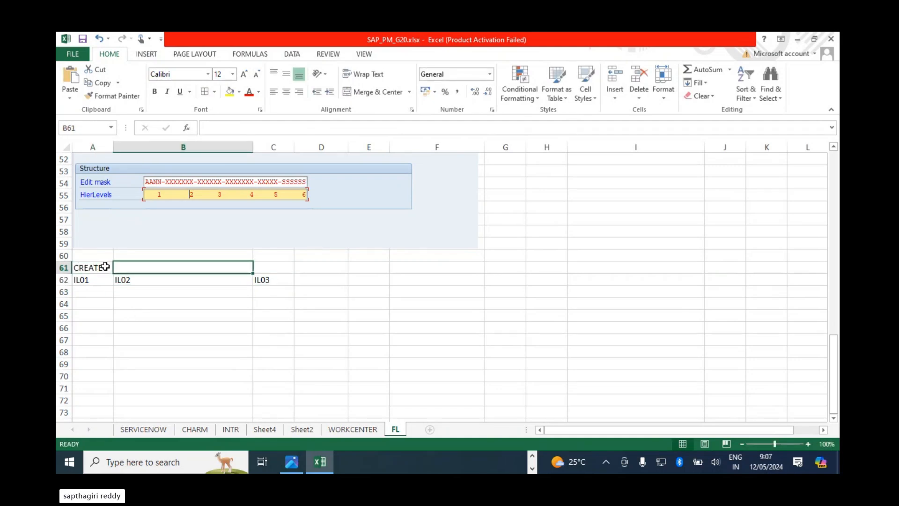
{"action": "type", "text": "CHANGE"}
{"action": "key", "text": "Tab"}
{"action": "type", "text": "DI"}
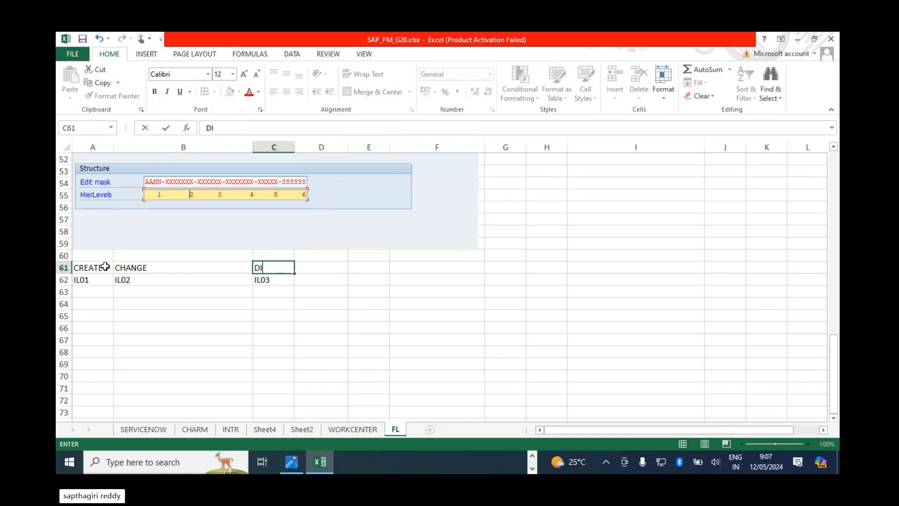
{"action": "type", "text": "SPLAY"}
{"action": "key", "text": "Return"}
Switch to SAP Easy Access and start transaction IL01 to create a functional location
{"action": "key", "text": "alt+Tab"}
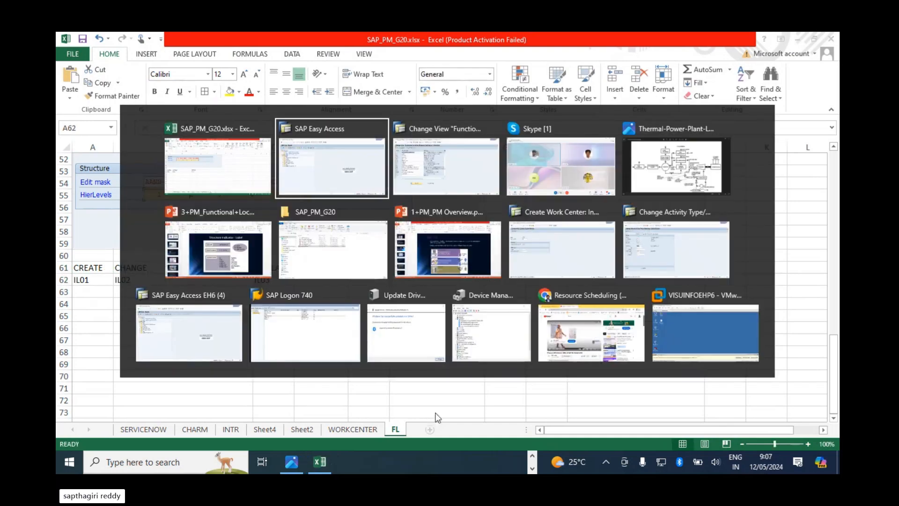
{"action": "type", "text": "IL01"}
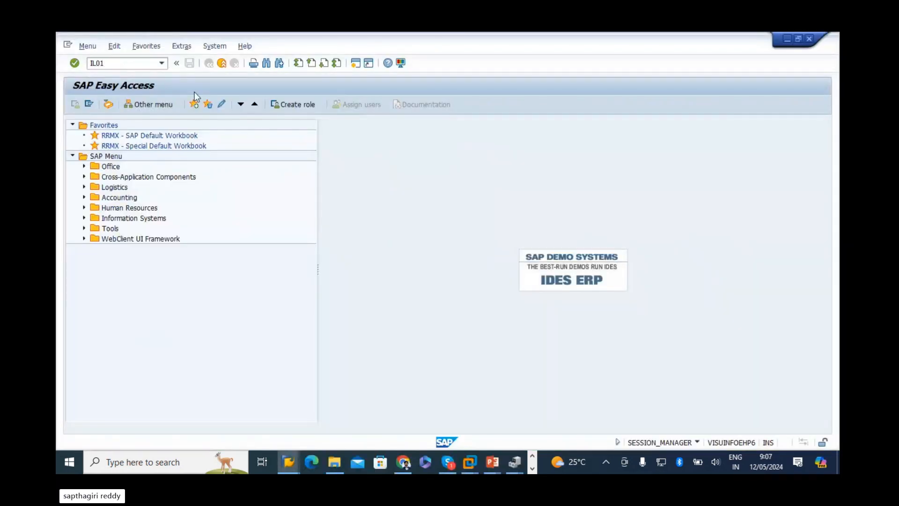
{"action": "key", "text": "Return"}
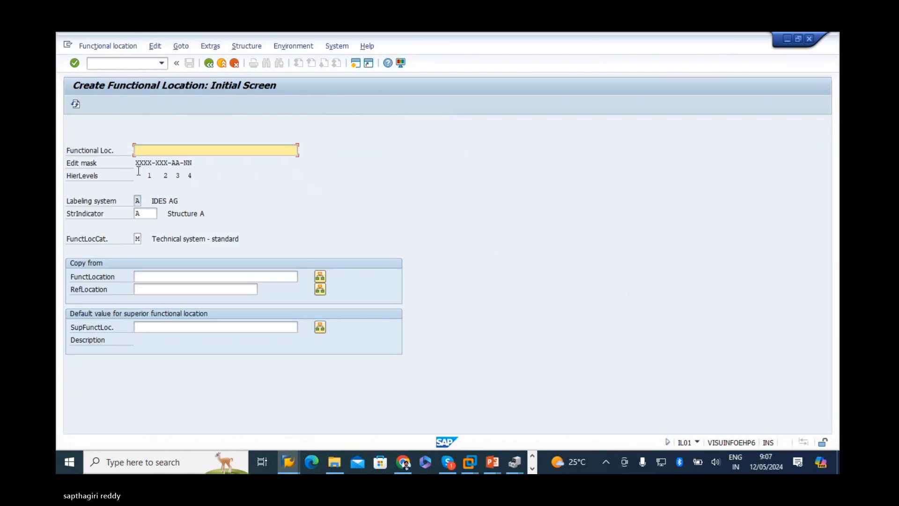
Choose TPG20 from the list of structure indicators and apply it to load its edit mask and hierarchy levels
{"action": "left_click_drag", "start_coordinate": [136, 164], "coordinate": [205, 163]}
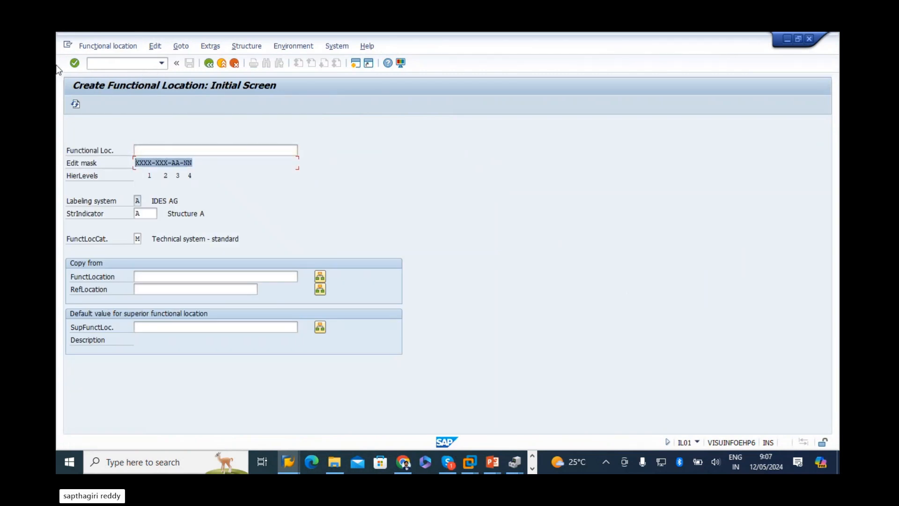
{"action": "left_click", "coordinate": [140, 213]}
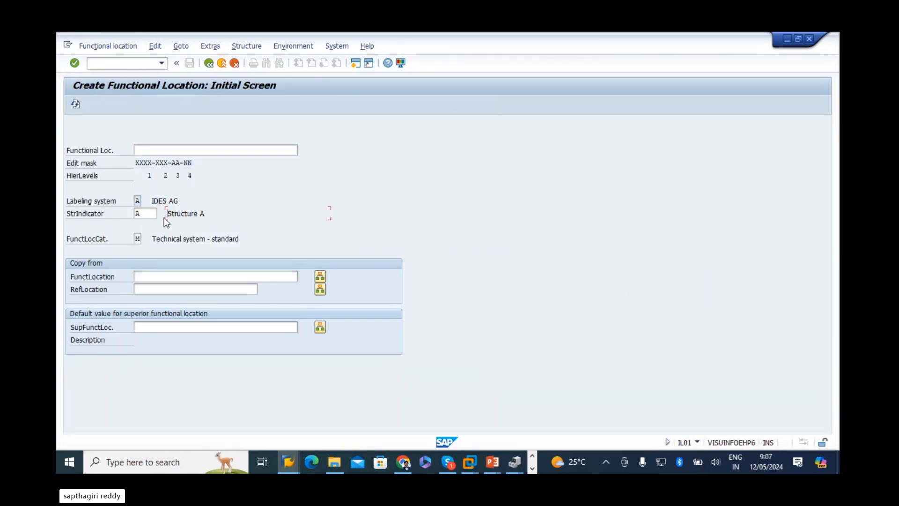
{"action": "left_click", "coordinate": [161, 212]}
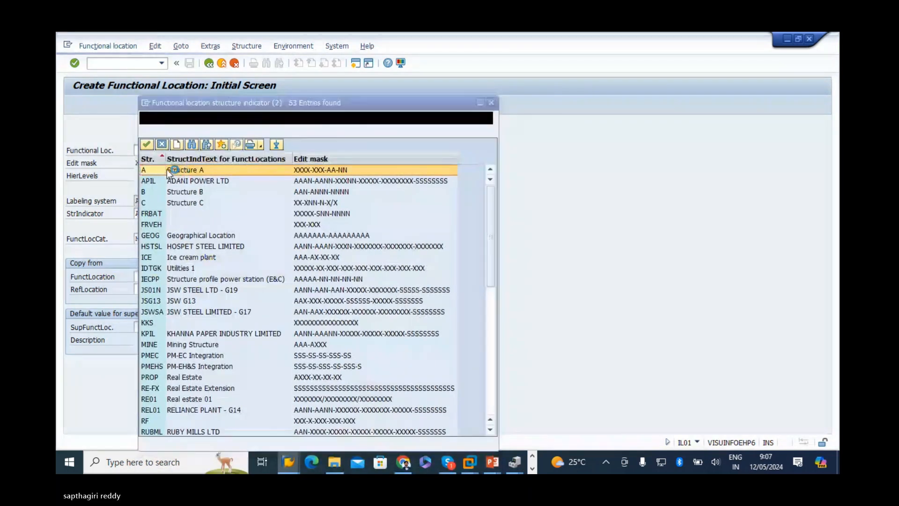
{"action": "scroll", "coordinate": [177, 333], "scroll_direction": "down", "scroll_amount": 10}
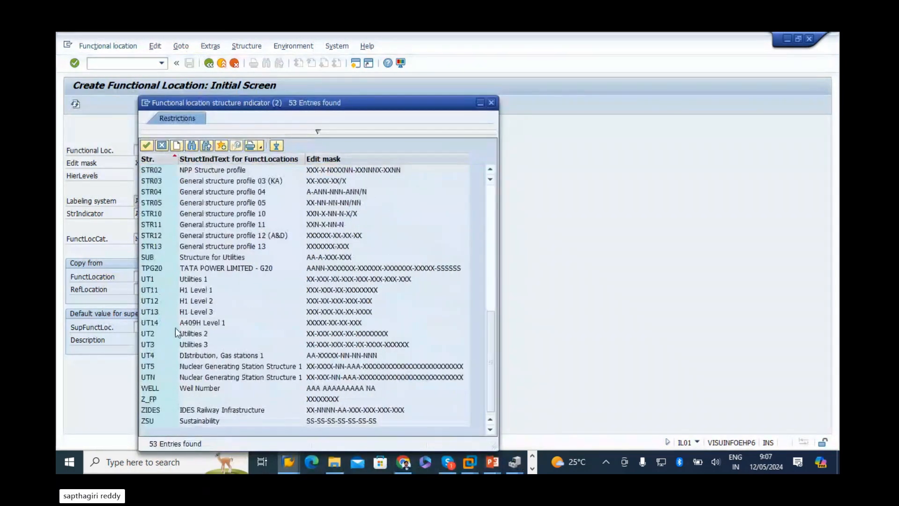
{"action": "double_click", "coordinate": [155, 269]}
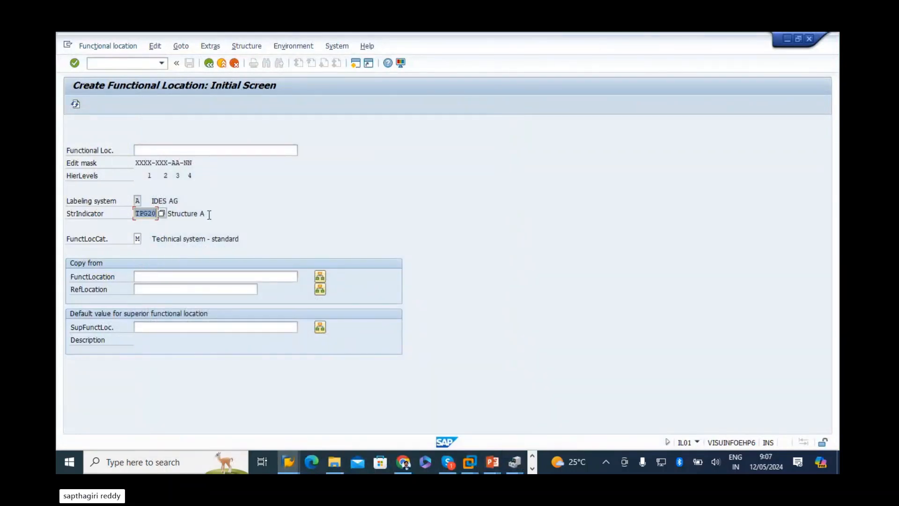
{"action": "key", "text": "Return"}
{"action": "double_click", "coordinate": [141, 163]}
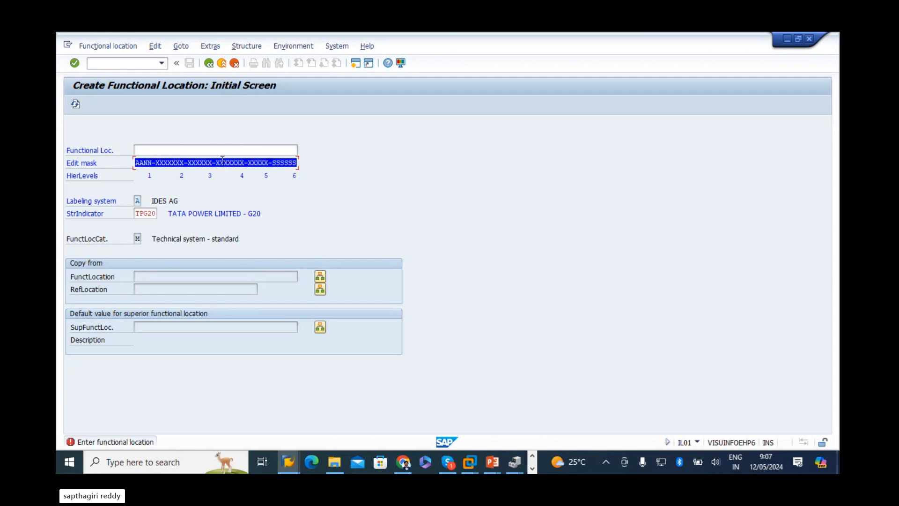
{"action": "left_click", "coordinate": [163, 148]}
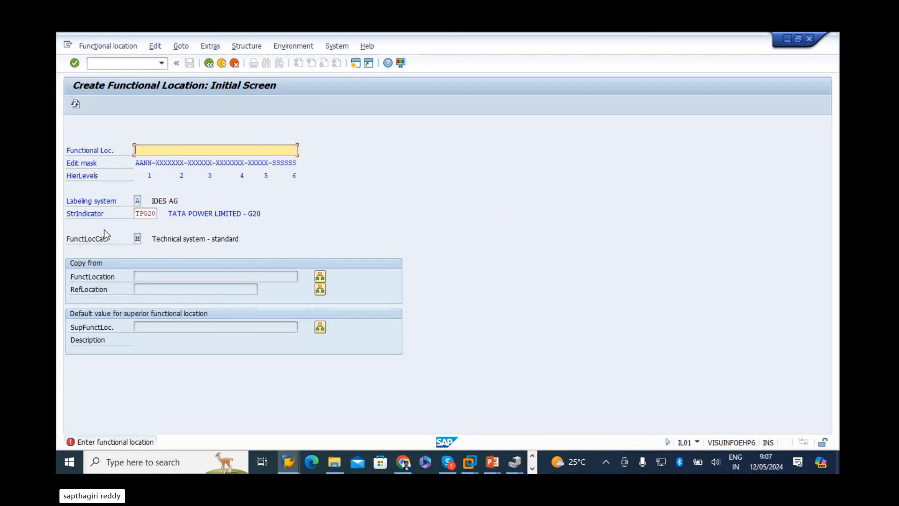
Examine the list of functional location categories, especially M, Technical system - standard, and close it without changing the category
{"action": "left_click", "coordinate": [140, 239]}
{"action": "left_click", "coordinate": [145, 238]}
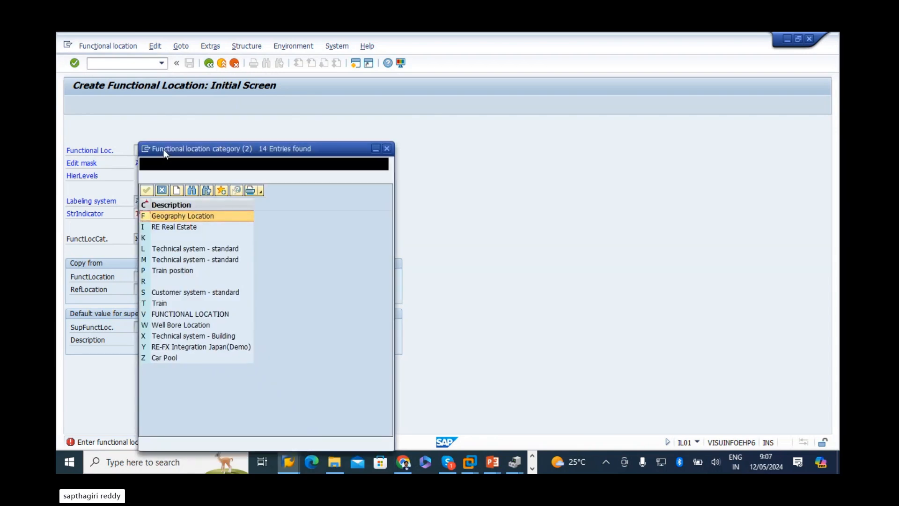
{"action": "left_click_drag", "start_coordinate": [164, 150], "coordinate": [351, 146]}
{"action": "left_click_drag", "start_coordinate": [339, 201], "coordinate": [350, 202]}
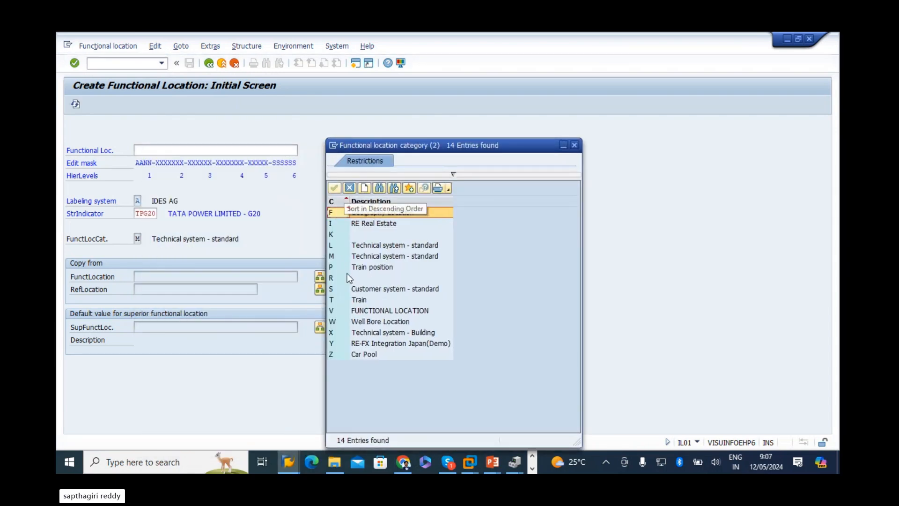
{"action": "left_click", "coordinate": [336, 257]}
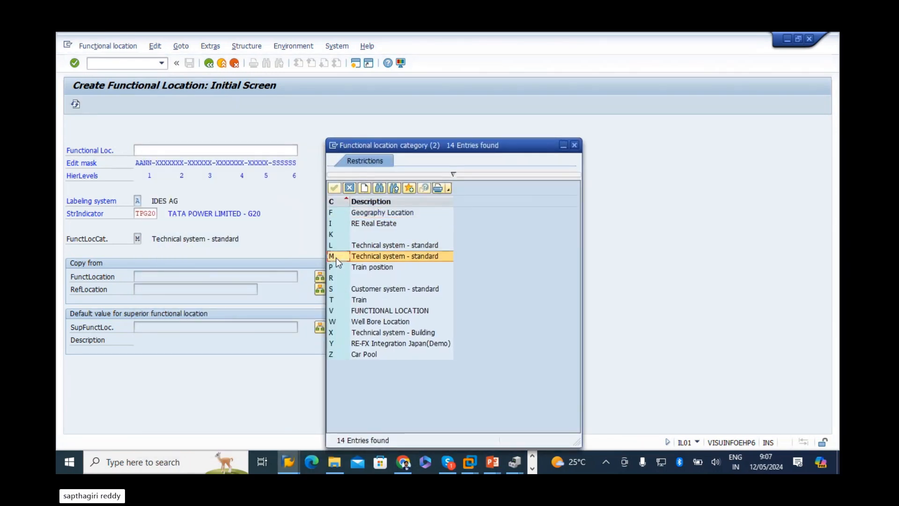
{"action": "left_click", "coordinate": [376, 259]}
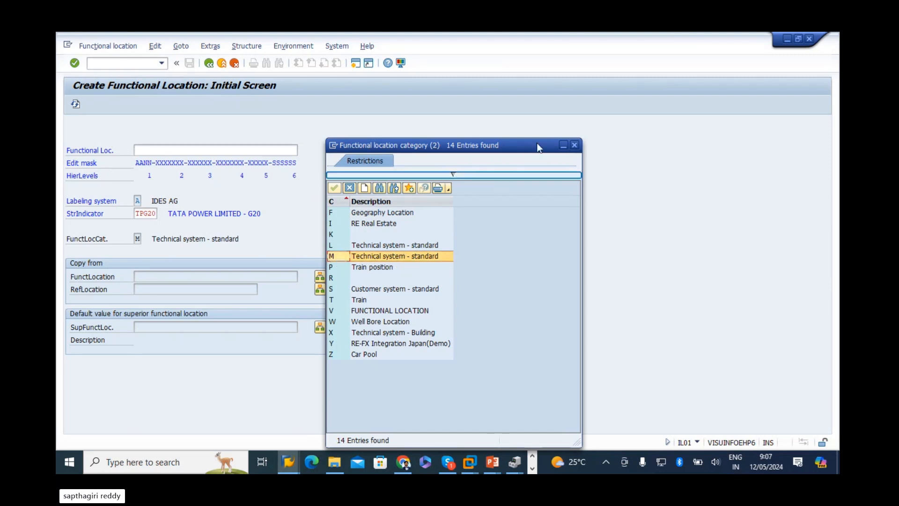
{"action": "left_click", "coordinate": [575, 145]}
{"action": "left_click", "coordinate": [164, 239]}
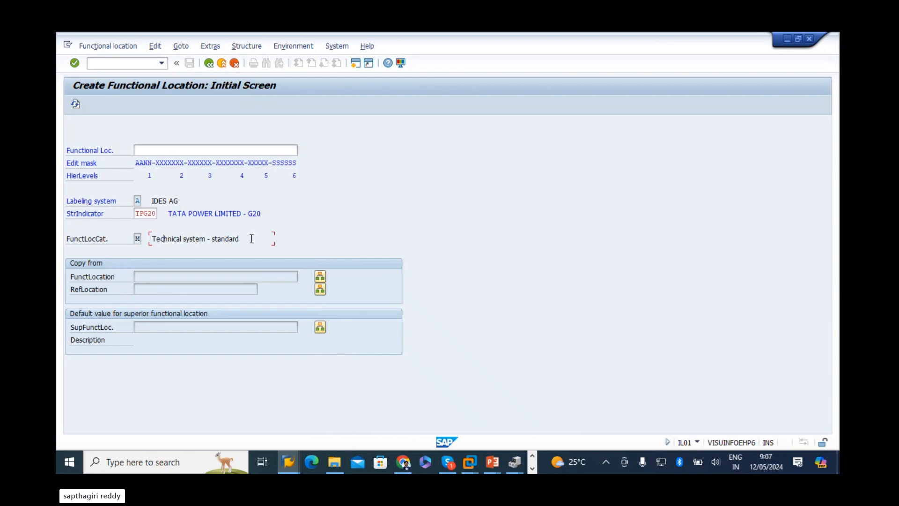
{"action": "left_click_drag", "start_coordinate": [258, 238], "coordinate": [61, 233]}
{"action": "left_click", "coordinate": [137, 239]}
{"action": "left_click", "coordinate": [202, 239]}
{"action": "left_click_drag", "start_coordinate": [242, 239], "coordinate": [64, 260]}
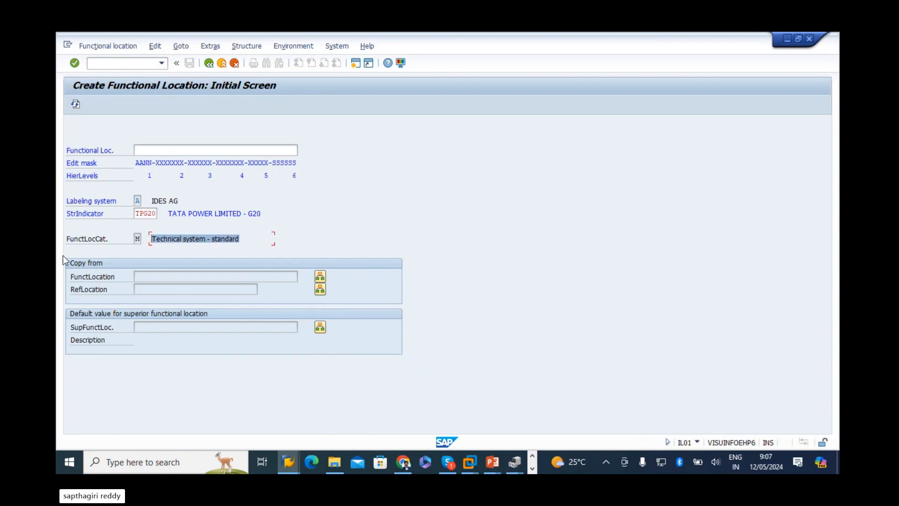
{"action": "left_click", "coordinate": [152, 149]}
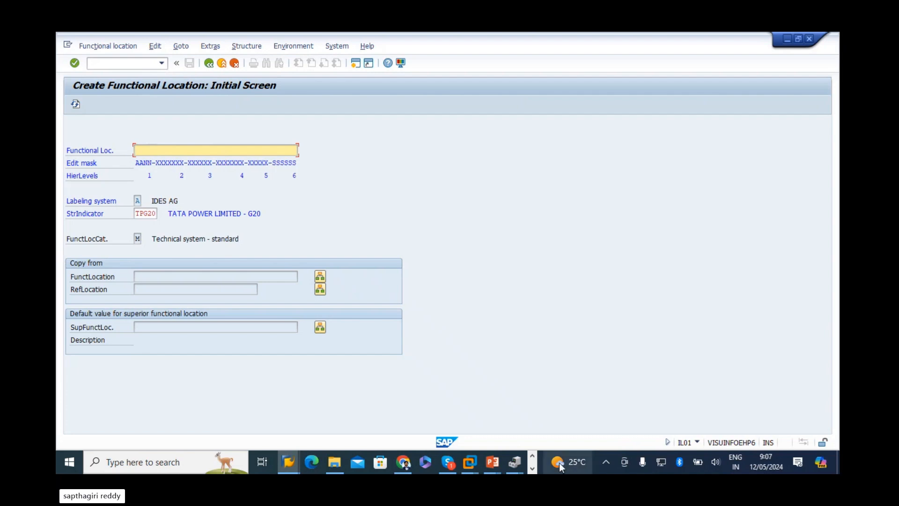
Switch to the Excel FL sheet and copy the first block, TP01, from the sample label in D13
{"action": "key", "text": "alt+Tab"}
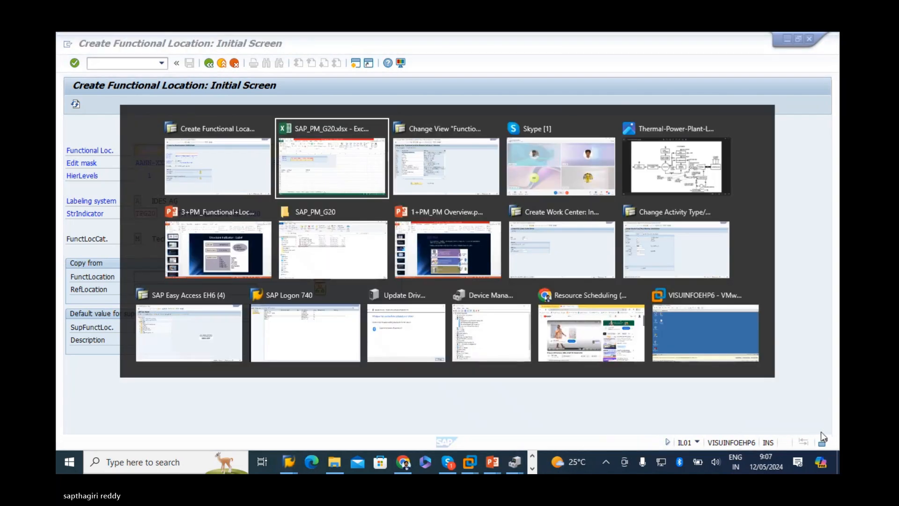
{"action": "scroll", "coordinate": [463, 311], "scroll_direction": "up", "scroll_amount": 8}
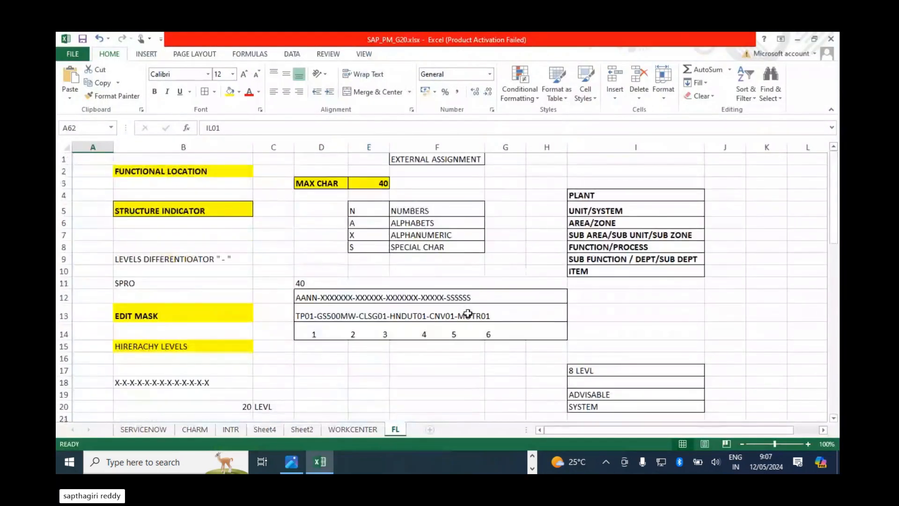
{"action": "scroll", "coordinate": [467, 313], "scroll_direction": "down", "scroll_amount": 3}
{"action": "left_click", "coordinate": [319, 204]}
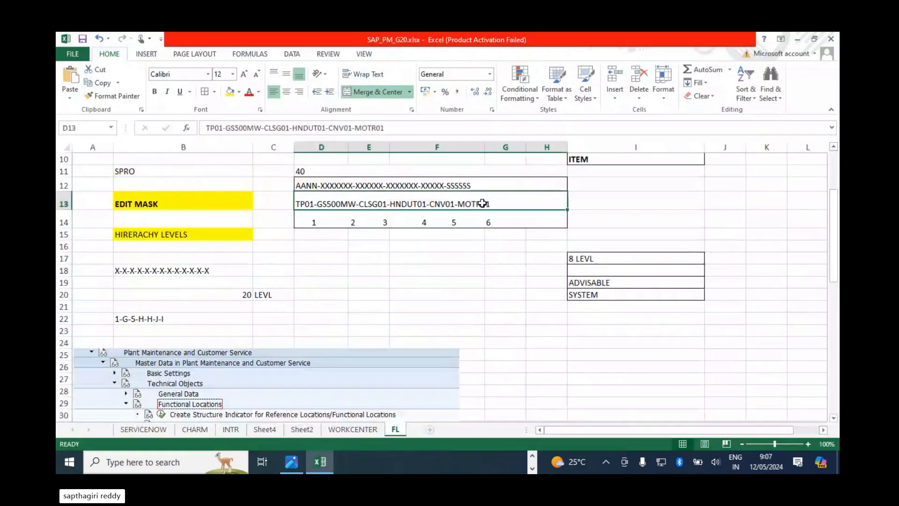
{"action": "double_click", "coordinate": [506, 203]}
{"action": "left_click_drag", "start_coordinate": [506, 204], "coordinate": [196, 201]}
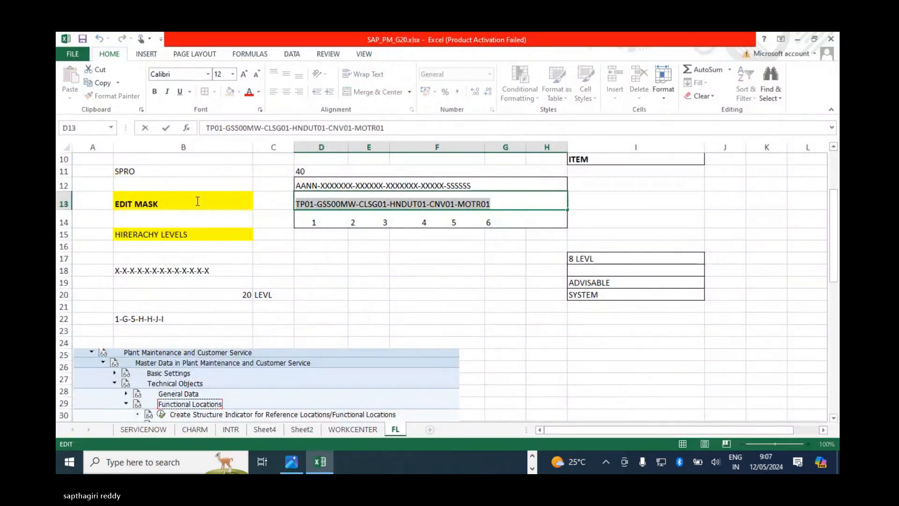
{"action": "left_click", "coordinate": [401, 303]}
{"action": "double_click", "coordinate": [314, 202]}
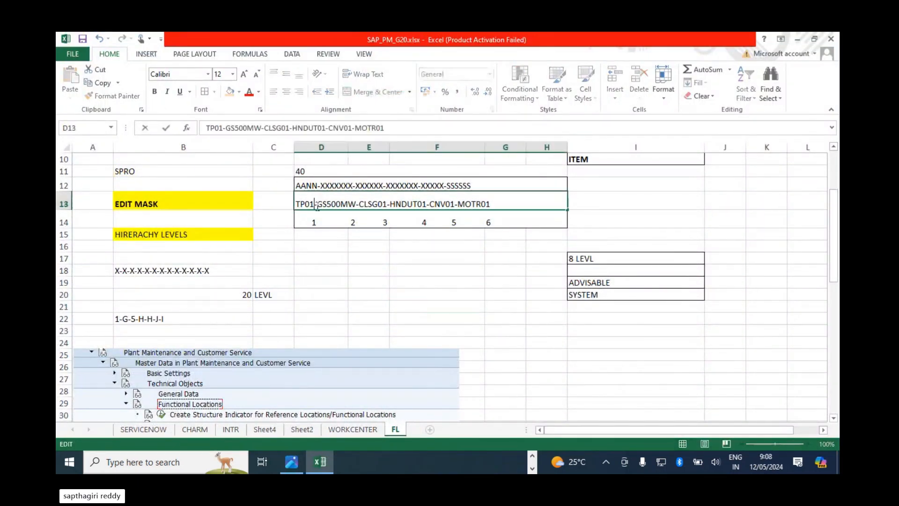
{"action": "left_click_drag", "start_coordinate": [315, 204], "coordinate": [209, 209]}
{"action": "key", "text": "ctrl+c"}
Switch back to SAP and paste TP01 as the functional location label
{"action": "key", "text": "alt+Tab"}
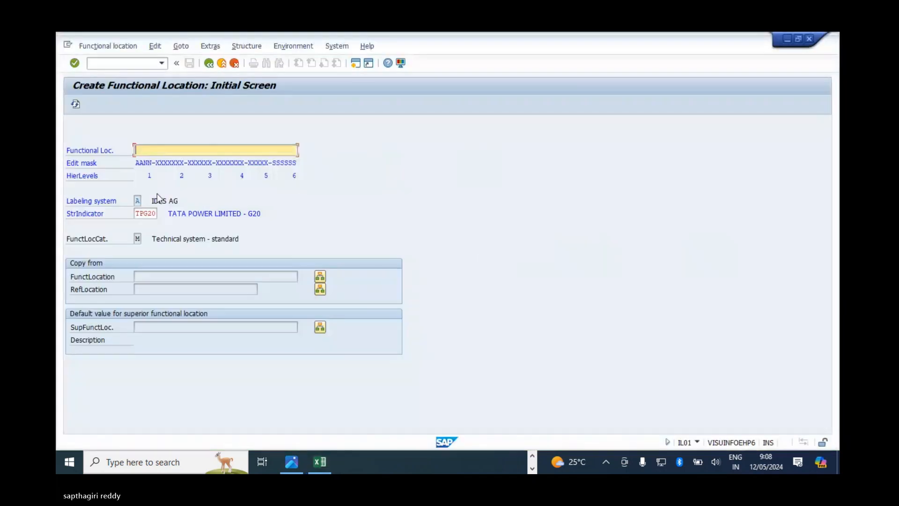
{"action": "key", "text": "ctrl+v"}
{"action": "double_click", "coordinate": [144, 149]}
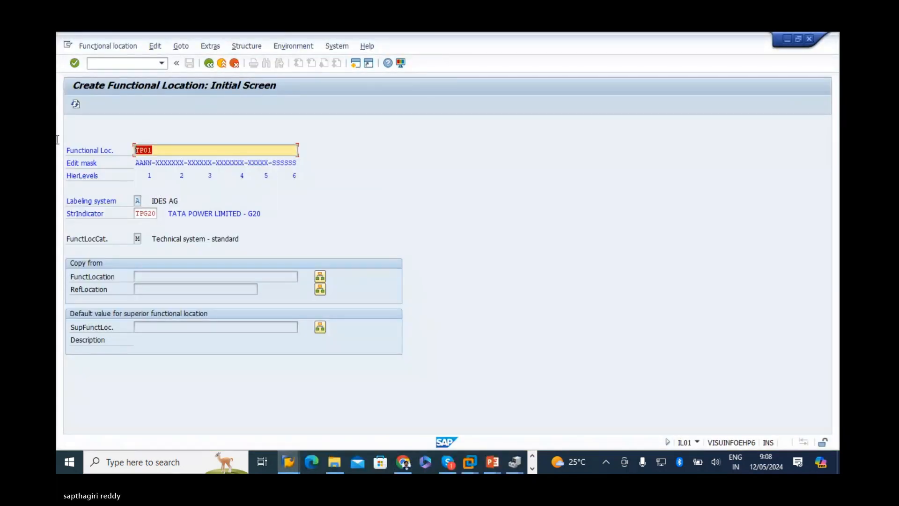
Switch to the thermal power plant layout picture to review the plant structure, and return to SAP
{"action": "left_click", "coordinate": [514, 463]}
{"action": "left_click", "coordinate": [533, 468]}
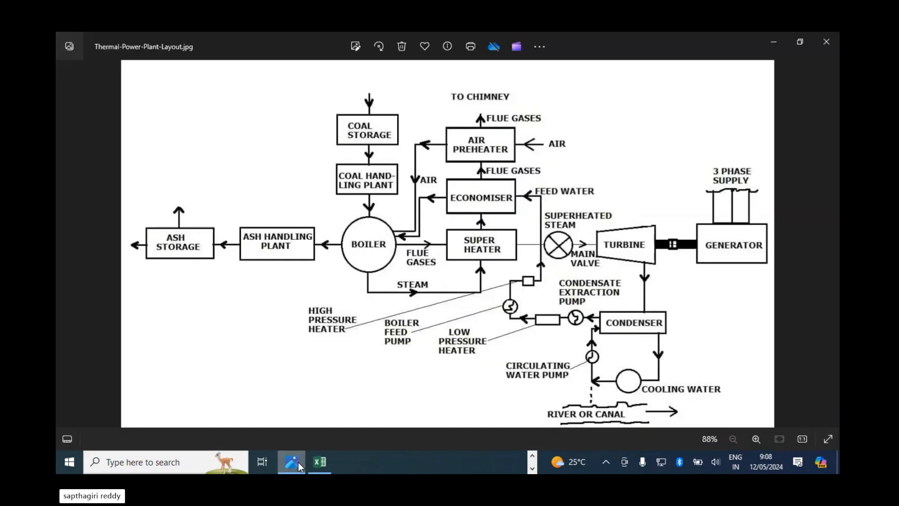
{"action": "left_click", "coordinate": [298, 463]}
{"action": "key", "text": "alt+Tab"}
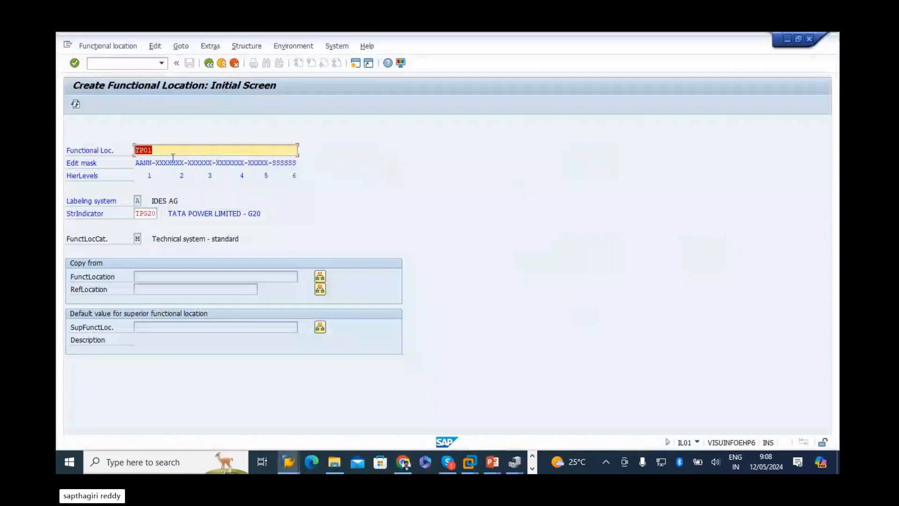
Try to create functional location TP01, and change the label to TS01 to open its master data
{"action": "left_click", "coordinate": [163, 151]}
{"action": "key", "text": "Return"}
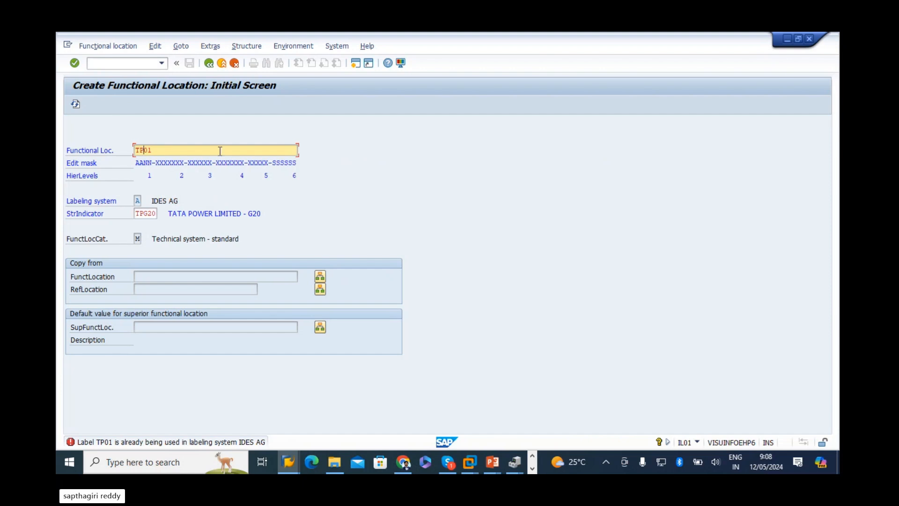
{"action": "left_click", "coordinate": [144, 149]}
{"action": "key", "text": "BackSpace"}
{"action": "type", "text": "S"}
{"action": "key", "text": "Return"}
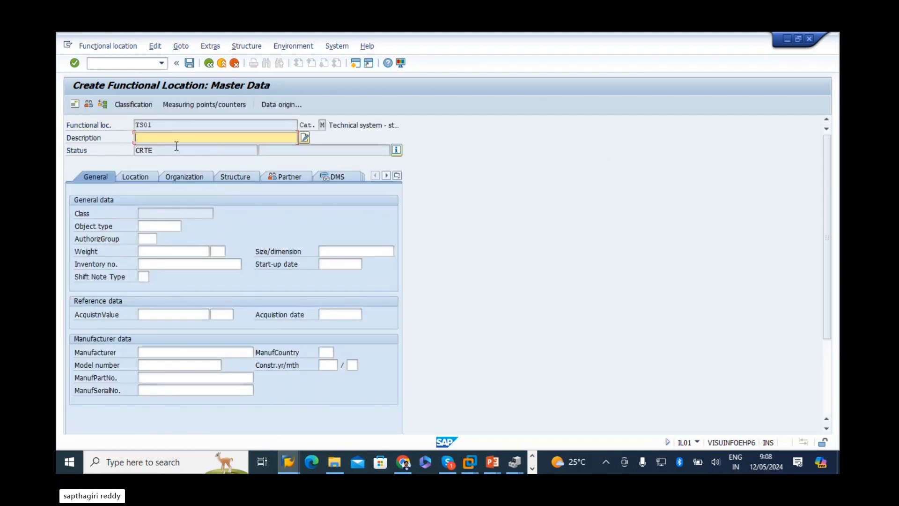
Enter the description TATA POWER - GAS BASED for the functional location and go to its object type entry
{"action": "type", "text": "TATA POWER"}
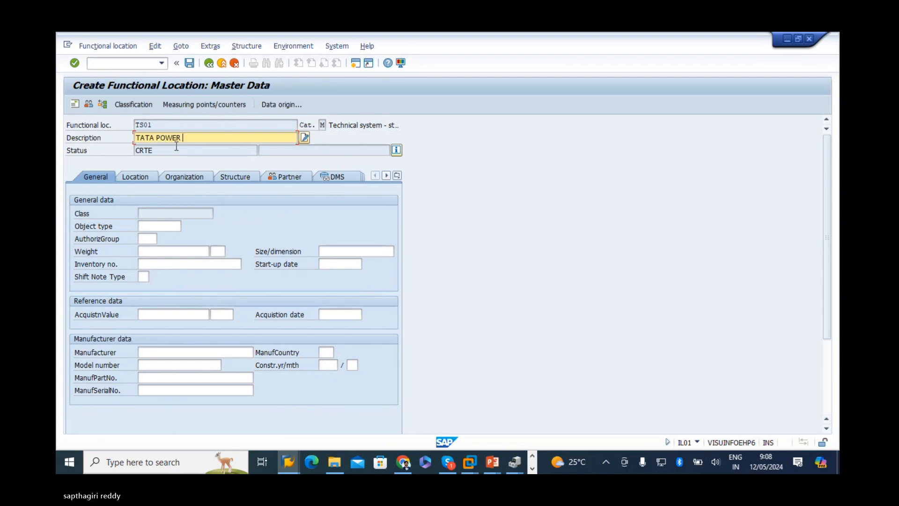
{"action": "type", "text": " - GAS BASED"}
{"action": "left_click", "coordinate": [152, 229]}
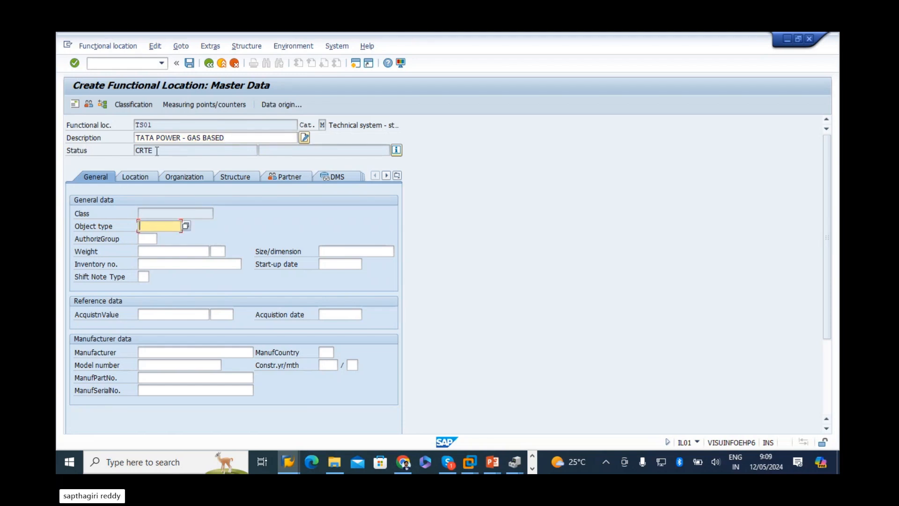
{"action": "double_click", "coordinate": [161, 124]}
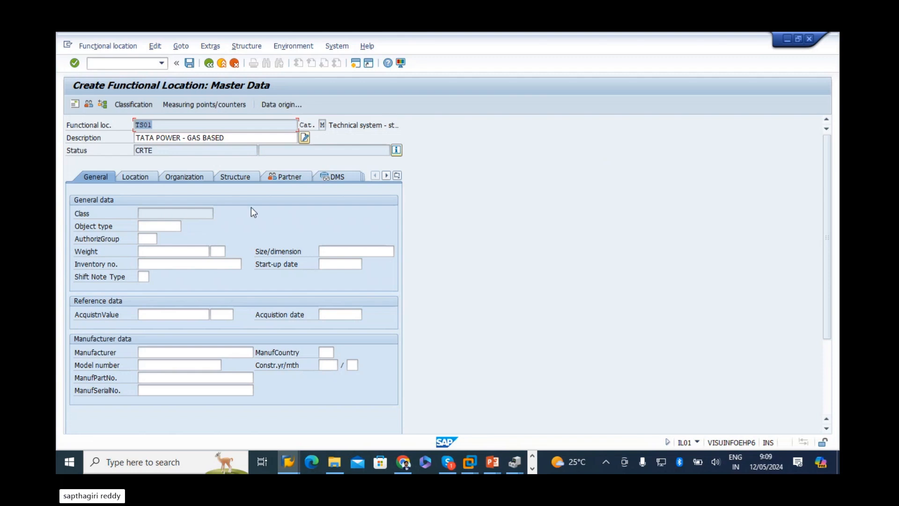
{"action": "left_click", "coordinate": [155, 227]}
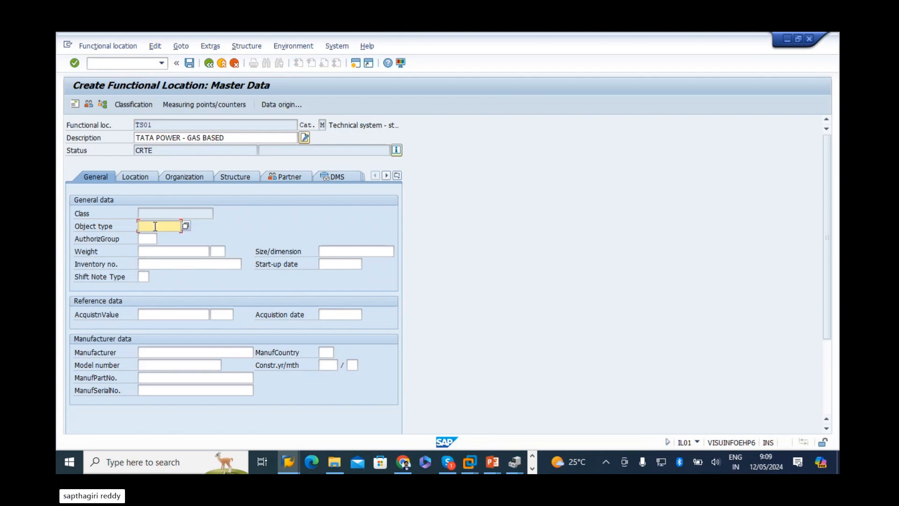
Assign authorization group 3000 MAINTENANCE to functional location TS01 from the list of possible values
{"action": "left_click", "coordinate": [146, 239]}
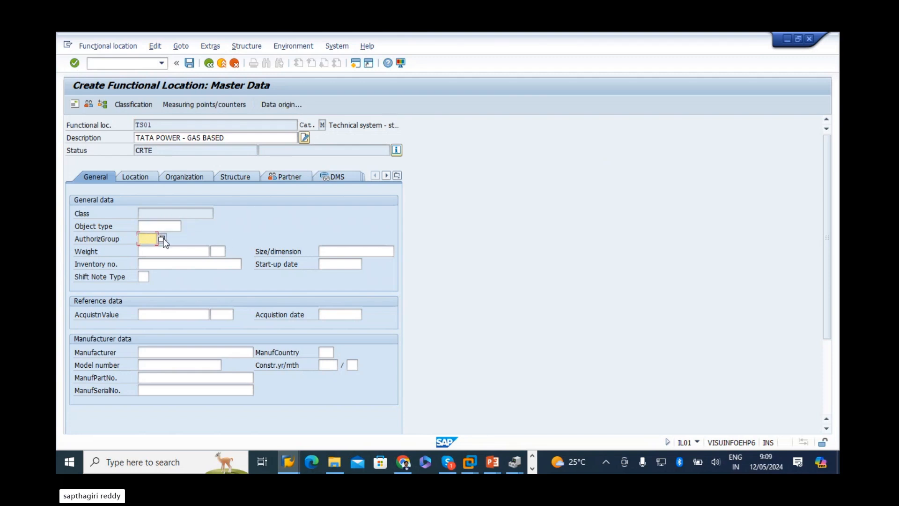
{"action": "left_click", "coordinate": [162, 239]}
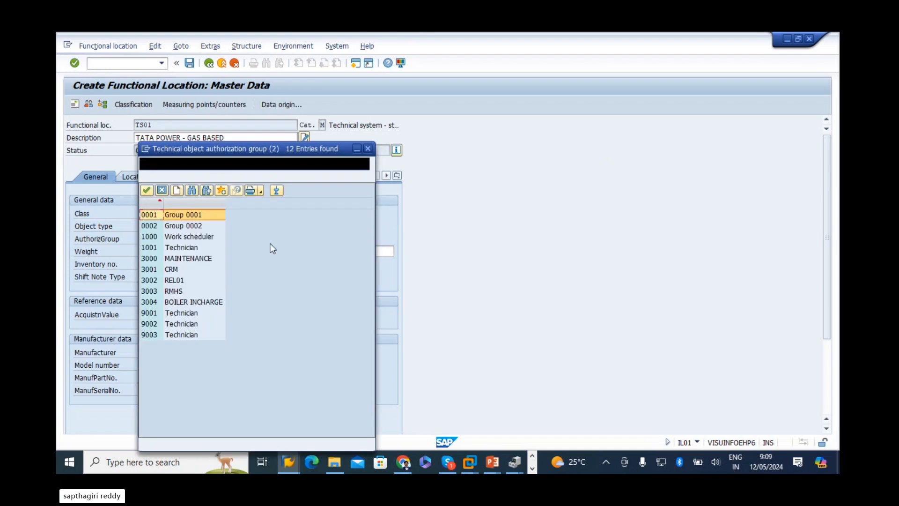
{"action": "left_click", "coordinate": [148, 260]}
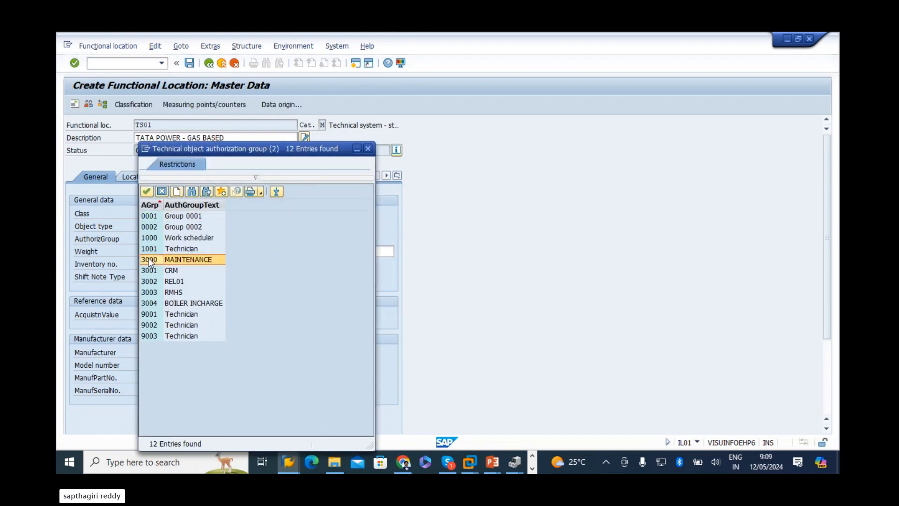
{"action": "double_click", "coordinate": [149, 260]}
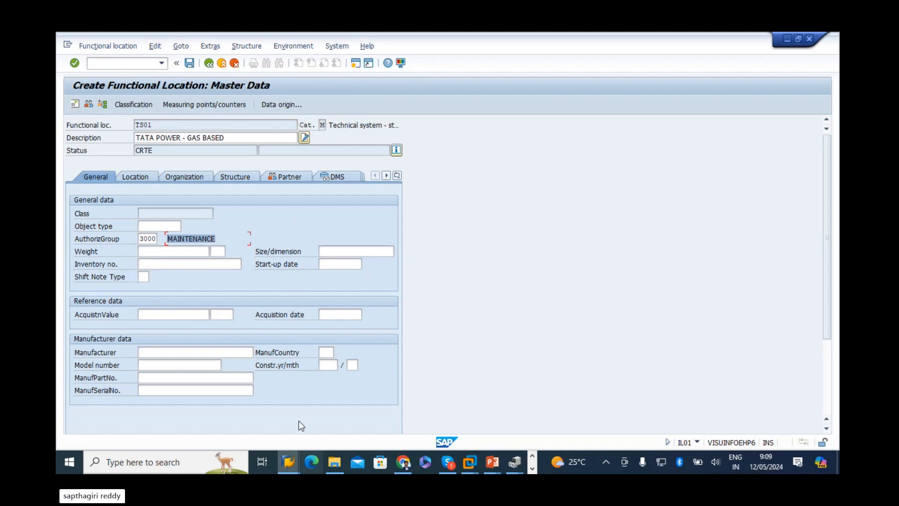
Switch to the customizing session, return to the IMG structure, and expand General Data under Technical Objects in place of Functional Locations
{"action": "left_click", "coordinate": [290, 463]}
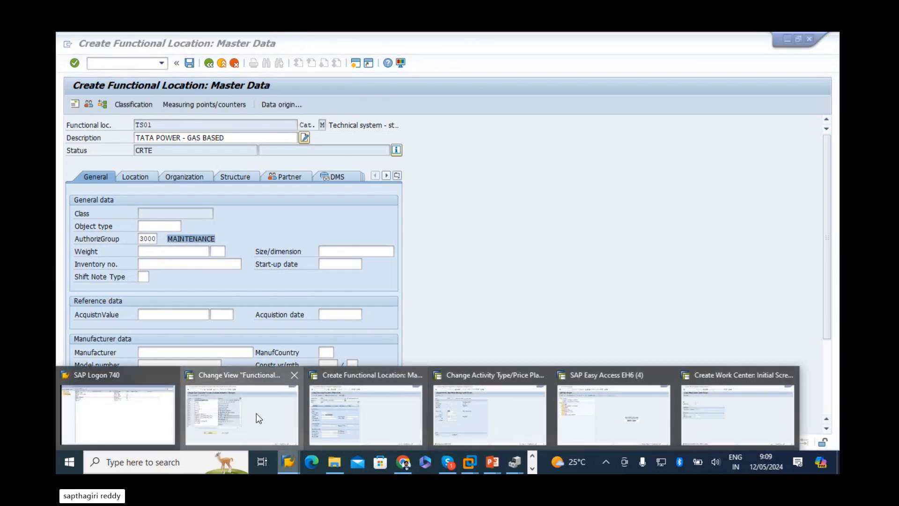
{"action": "left_click", "coordinate": [257, 413]}
{"action": "left_click", "coordinate": [208, 64]}
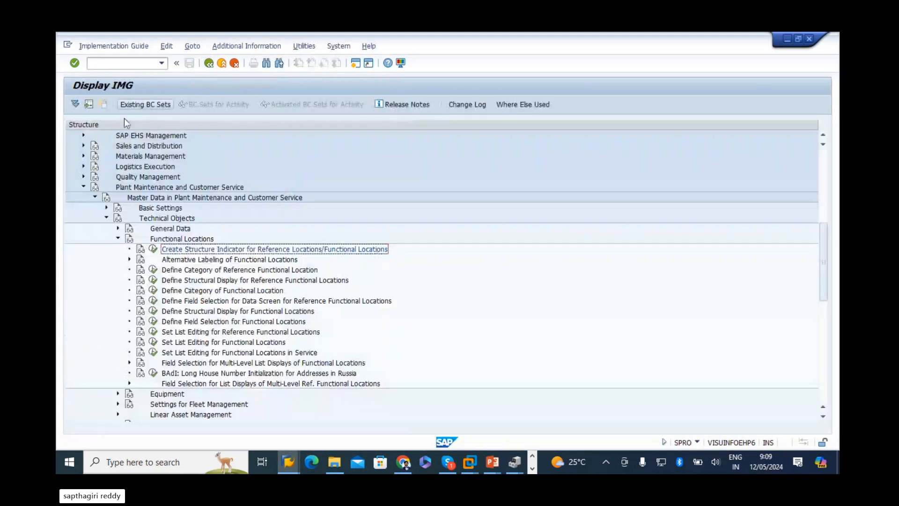
{"action": "left_click", "coordinate": [153, 189]}
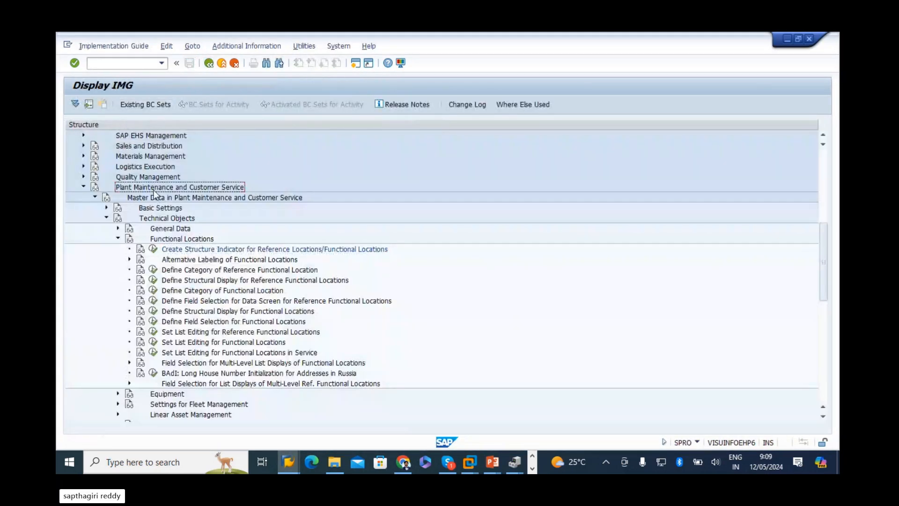
{"action": "left_click", "coordinate": [176, 239]}
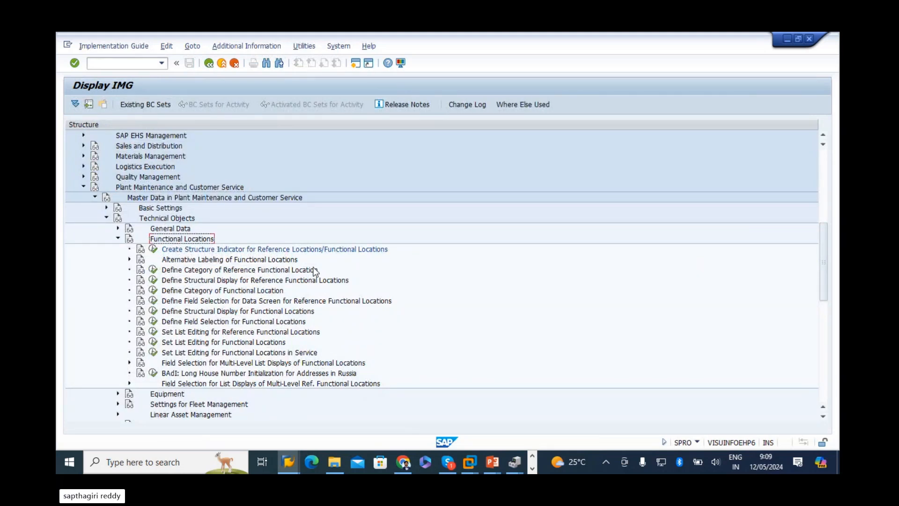
{"action": "left_click", "coordinate": [119, 238]}
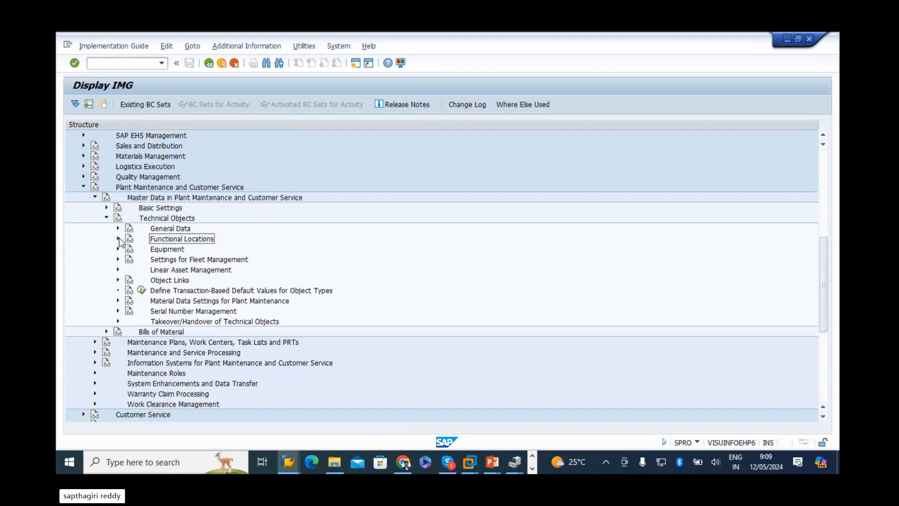
{"action": "left_click", "coordinate": [165, 250]}
{"action": "left_click", "coordinate": [166, 230]}
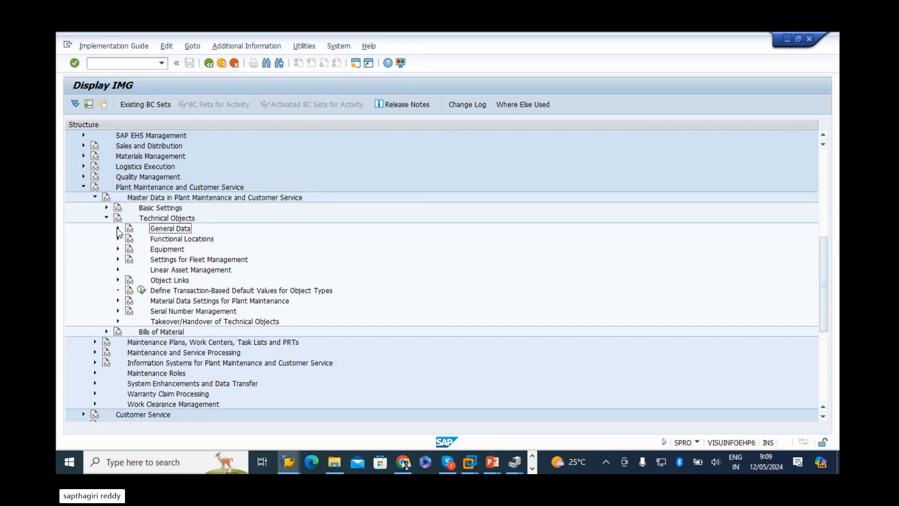
{"action": "left_click", "coordinate": [118, 229]}
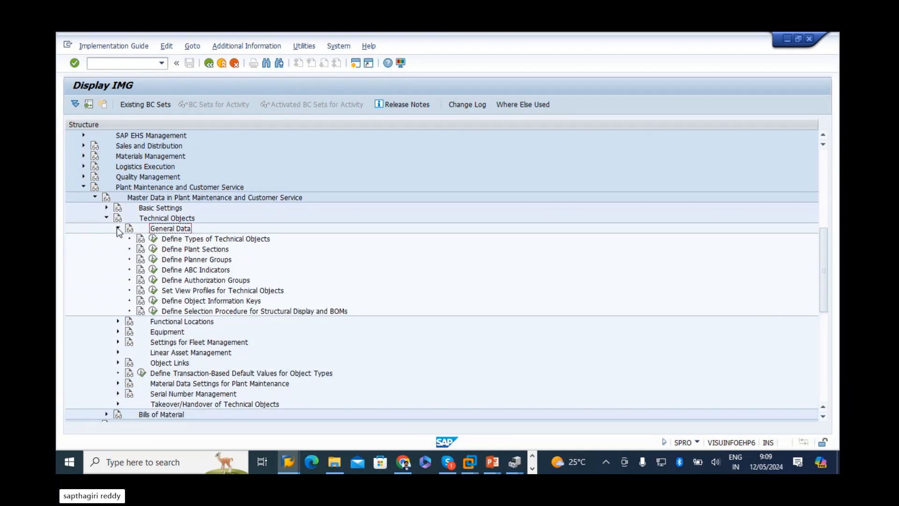
View the Define Types of Technical Objects customizing table and return to the IMG structure
{"action": "left_click", "coordinate": [242, 239]}
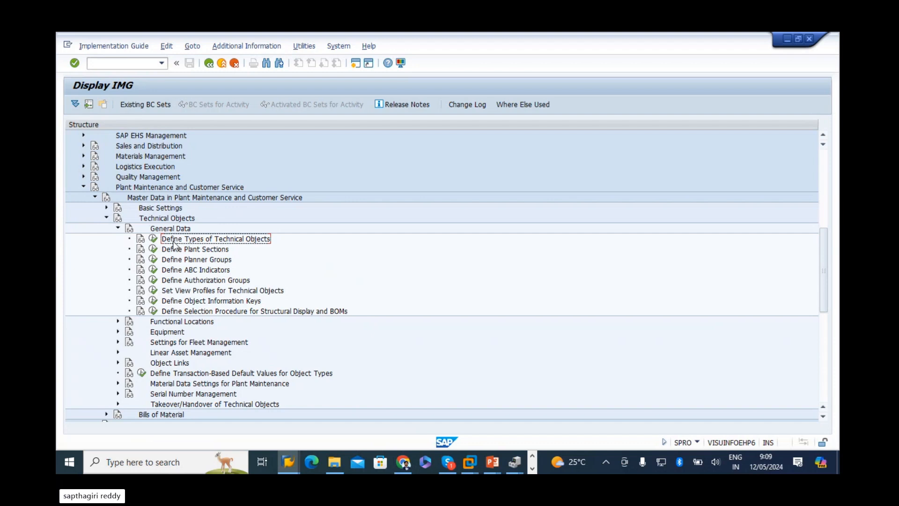
{"action": "left_click", "coordinate": [152, 239]}
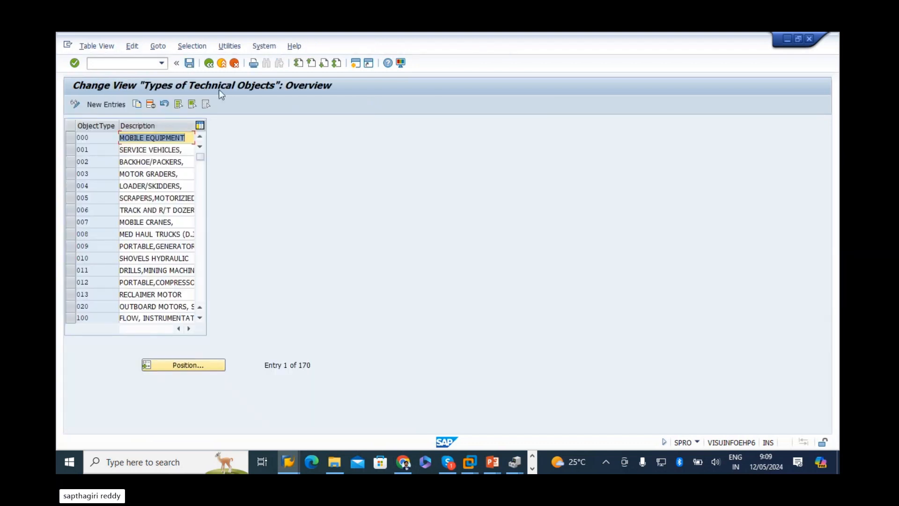
{"action": "left_click", "coordinate": [209, 63]}
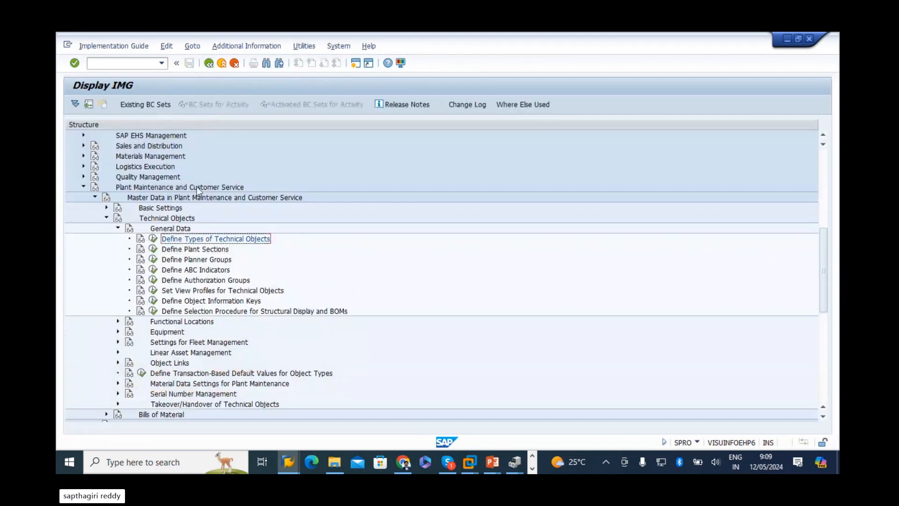
Review authorization group 3000 in the Define Authorization Groups customizing table, and return to the functional location master data
{"action": "left_click", "coordinate": [207, 281]}
{"action": "left_click", "coordinate": [152, 280]}
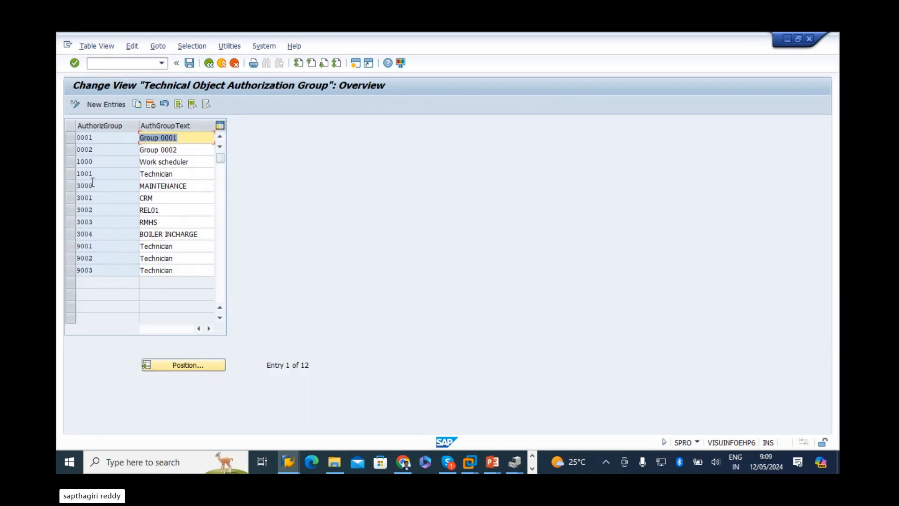
{"action": "left_click_drag", "start_coordinate": [93, 185], "coordinate": [57, 203]}
{"action": "left_click", "coordinate": [114, 190]}
{"action": "key", "text": "F1"}
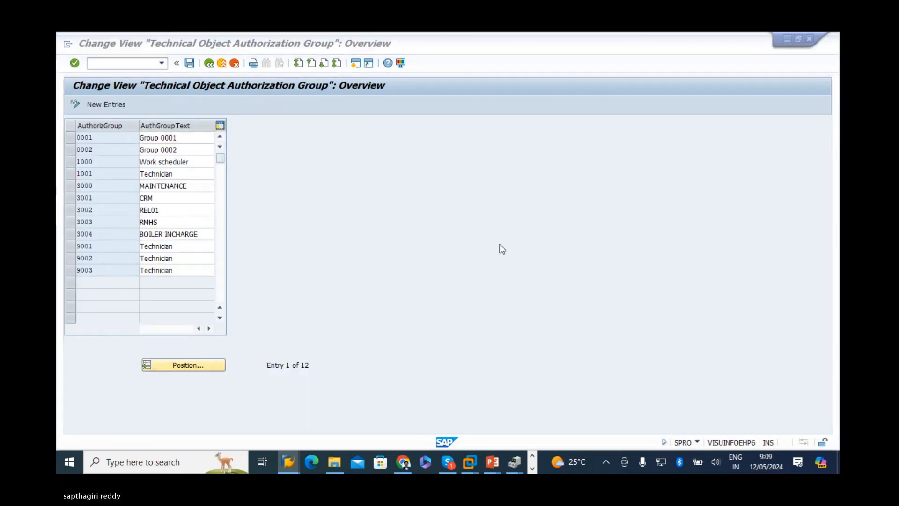
{"action": "key", "text": "alt+Tab"}
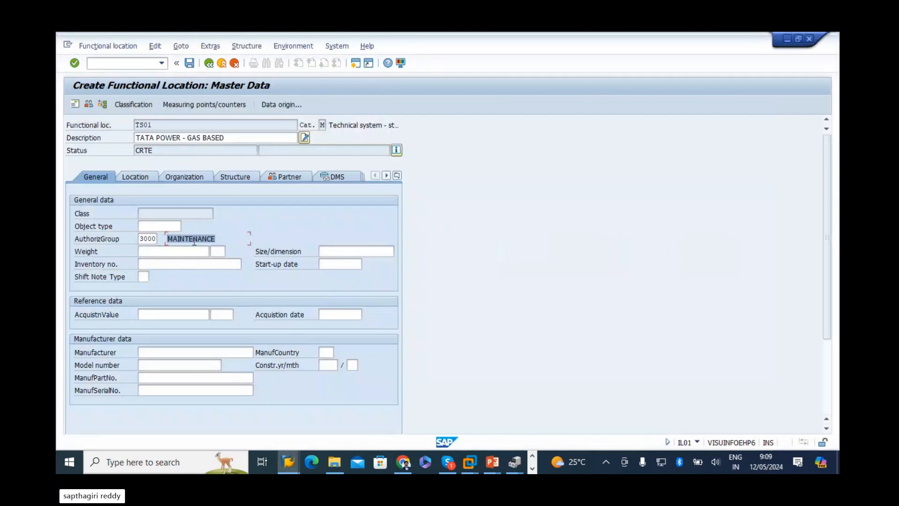
Set the functional location's start-up date to 12.05.2024 using the calendar
{"action": "left_click", "coordinate": [181, 252]}
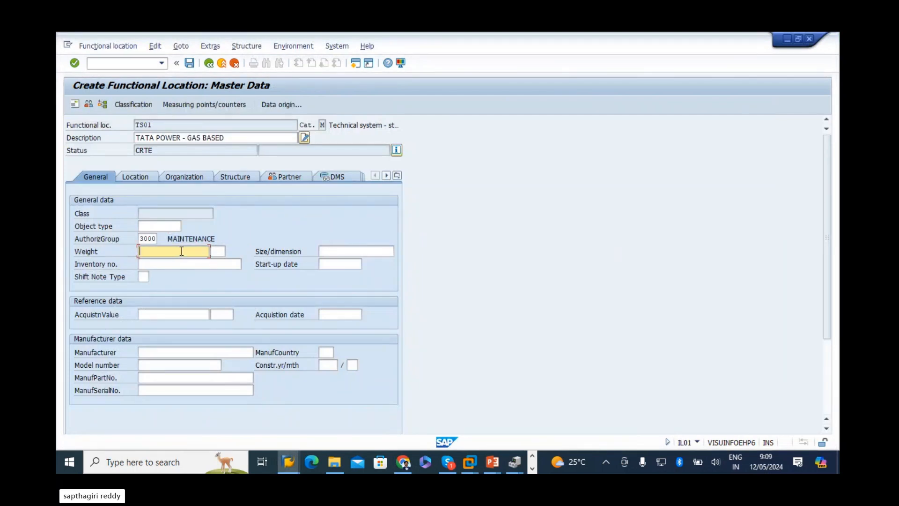
{"action": "left_click", "coordinate": [344, 254]}
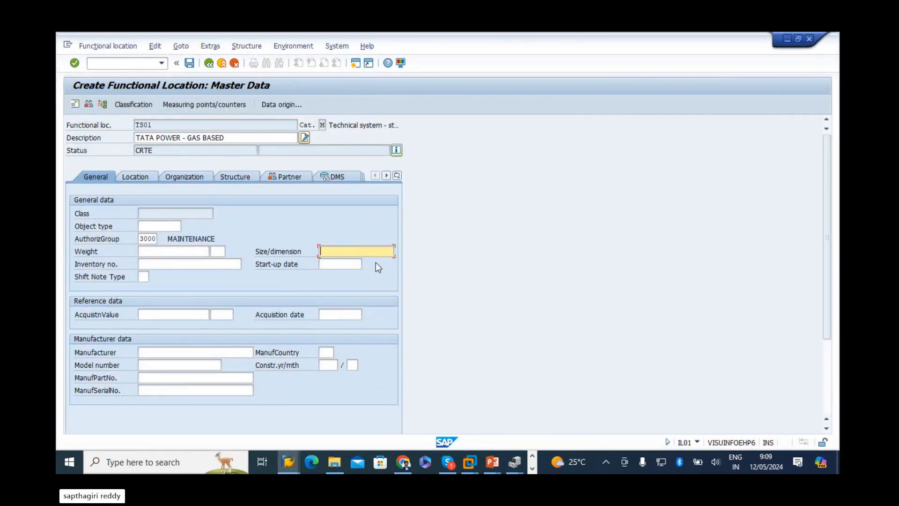
{"action": "left_click", "coordinate": [330, 263]}
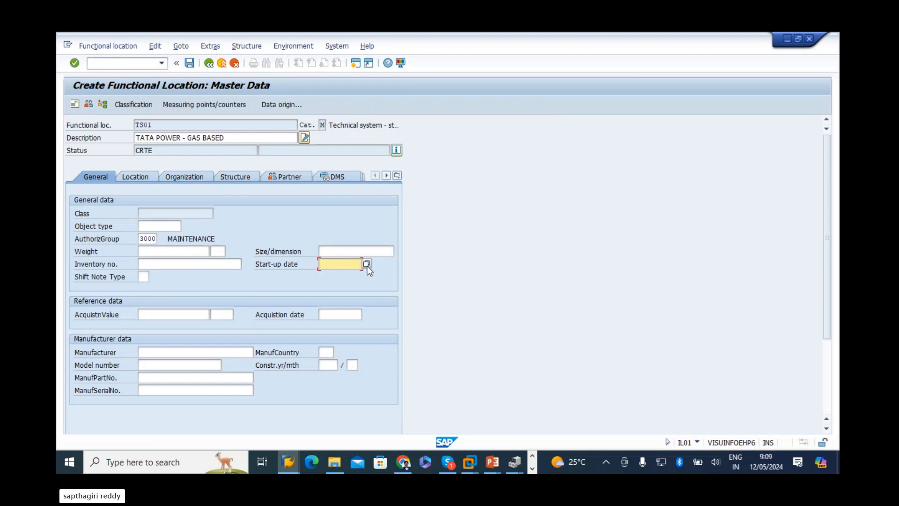
{"action": "left_click", "coordinate": [366, 264]}
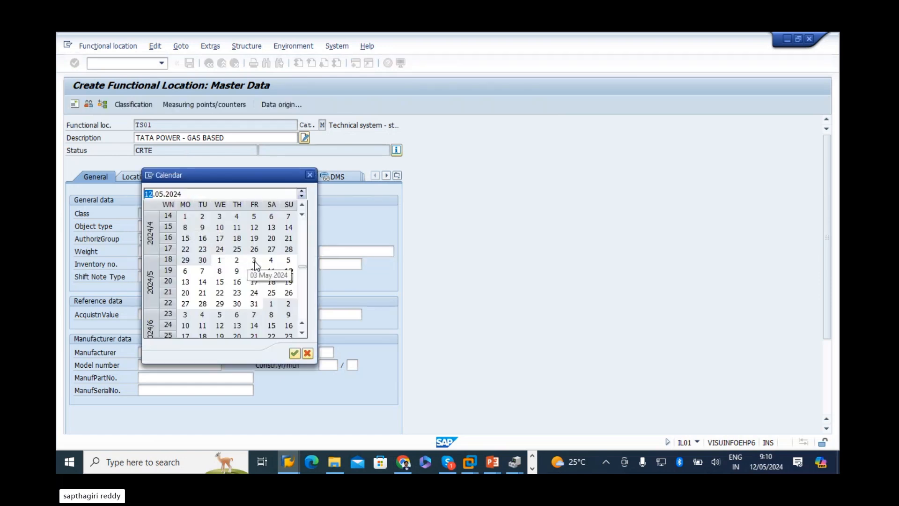
{"action": "double_click", "coordinate": [289, 271]}
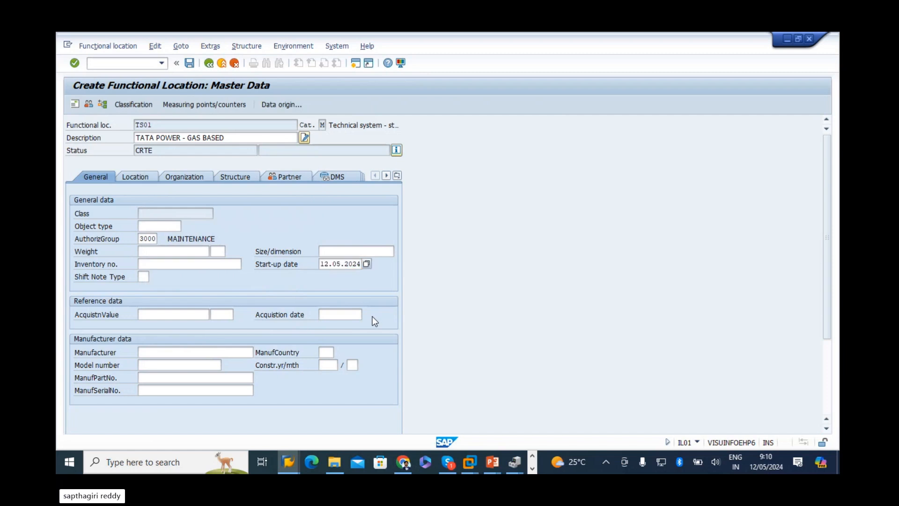
Leave the acquisition value empty and set the acquisition date to 12.05.2024 in the reference data
{"action": "left_click", "coordinate": [337, 264]}
{"action": "left_click", "coordinate": [206, 318]}
{"action": "key", "text": "Tab"}
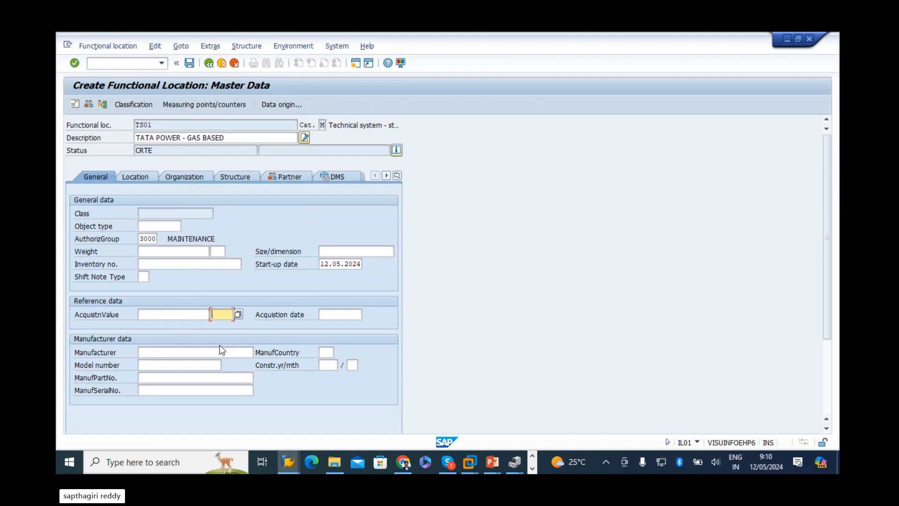
{"action": "left_click", "coordinate": [195, 315]}
{"action": "left_click", "coordinate": [332, 317]}
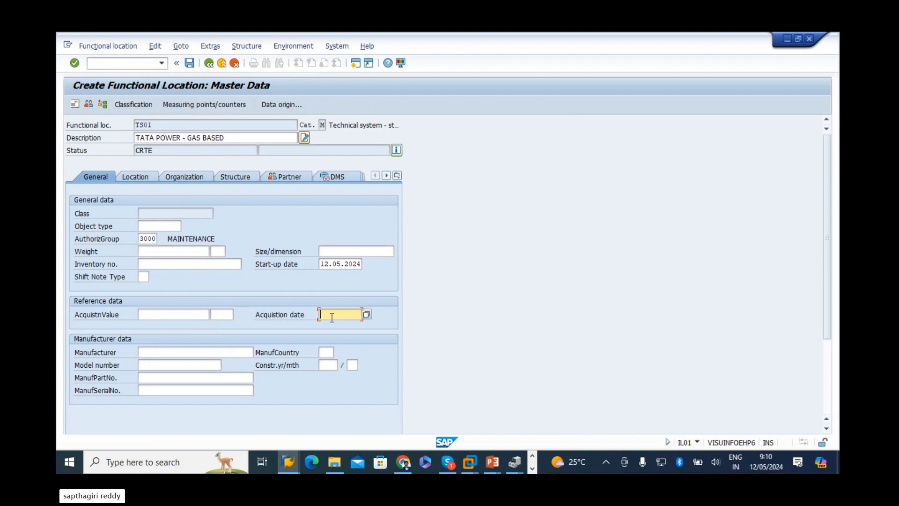
{"action": "left_click", "coordinate": [367, 314]}
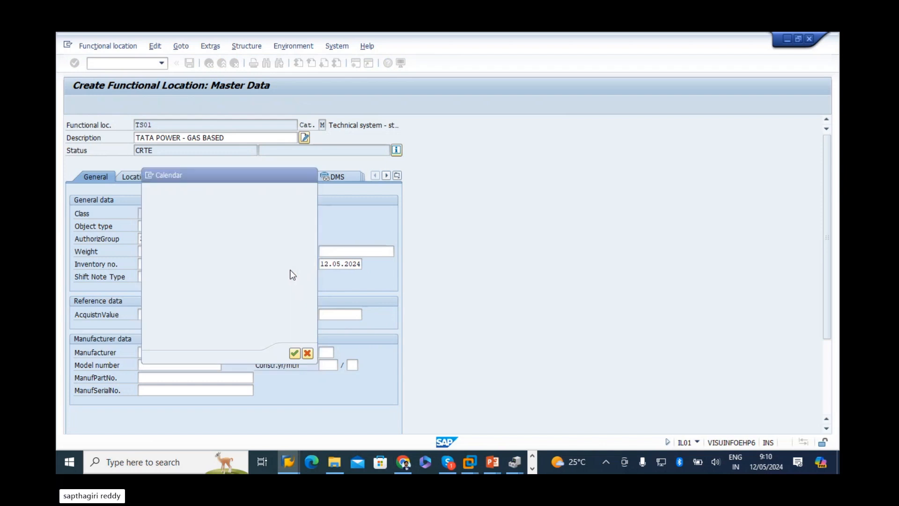
Enter TATA POWER as the manufacturer, leaving the model, part and serial numbers empty
{"action": "left_click", "coordinate": [166, 353]}
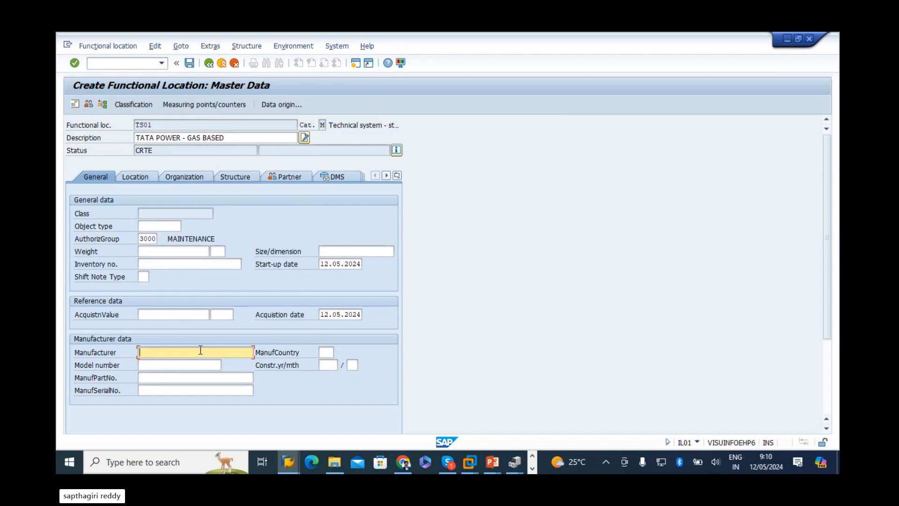
{"action": "type", "text": "TATA POWER"}
{"action": "key", "text": "Tab"}
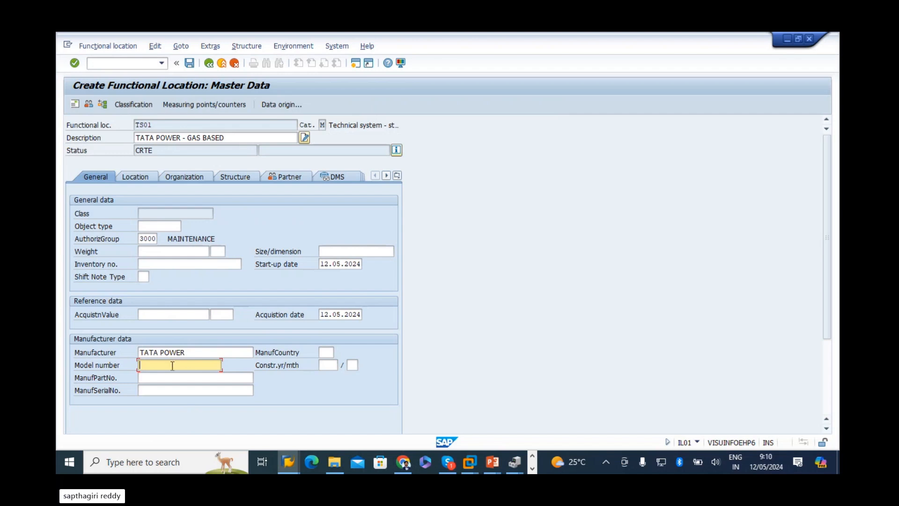
{"action": "key", "text": "Tab"}
{"action": "key", "text": "Tab"}
{"action": "key", "text": "Tab"}
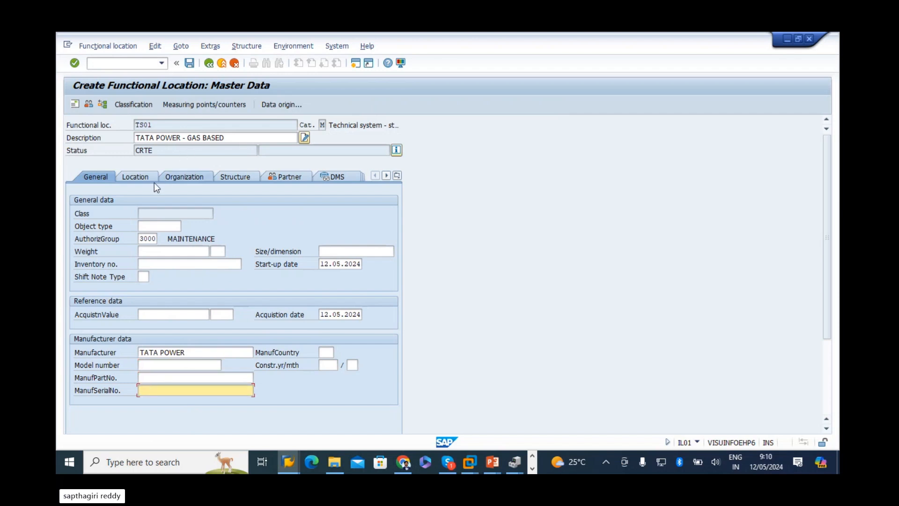
Open the location data of TS01 and set the maintenance plant to 1000
{"action": "left_click", "coordinate": [136, 177]}
{"action": "left_click", "coordinate": [145, 213]}
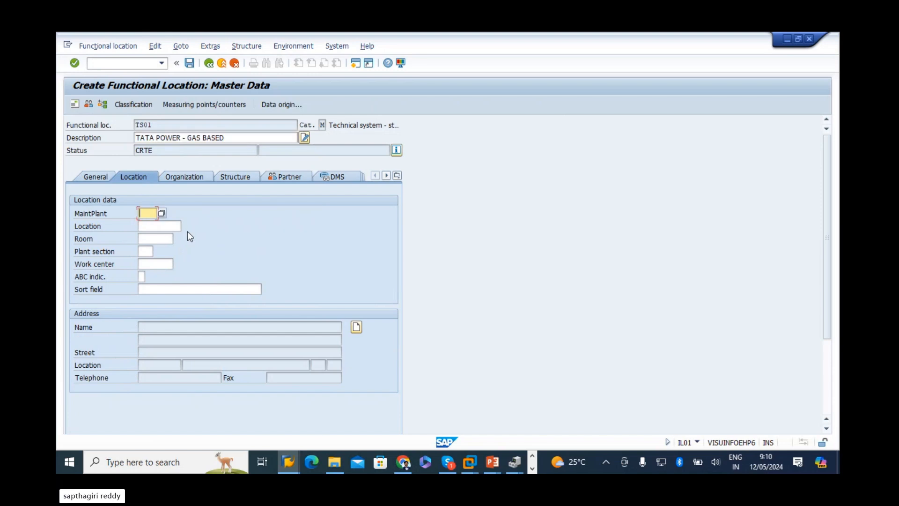
{"action": "type", "text": "1000"}
Set the location of TS01 to RMHS-TS, RAW MATERIAL HANDLING SYSTEM, from the list of plant 1000 locations, leaving the plant section empty
{"action": "left_click", "coordinate": [154, 226]}
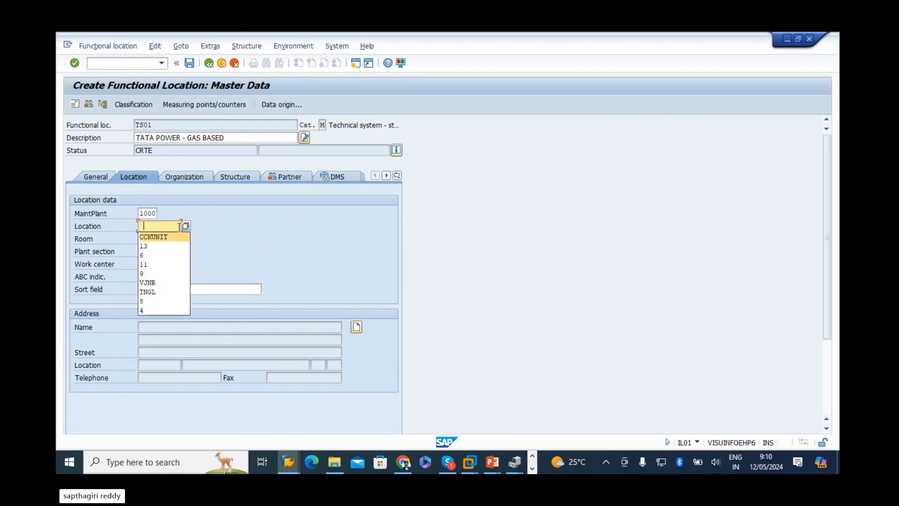
{"action": "left_click", "coordinate": [185, 226]}
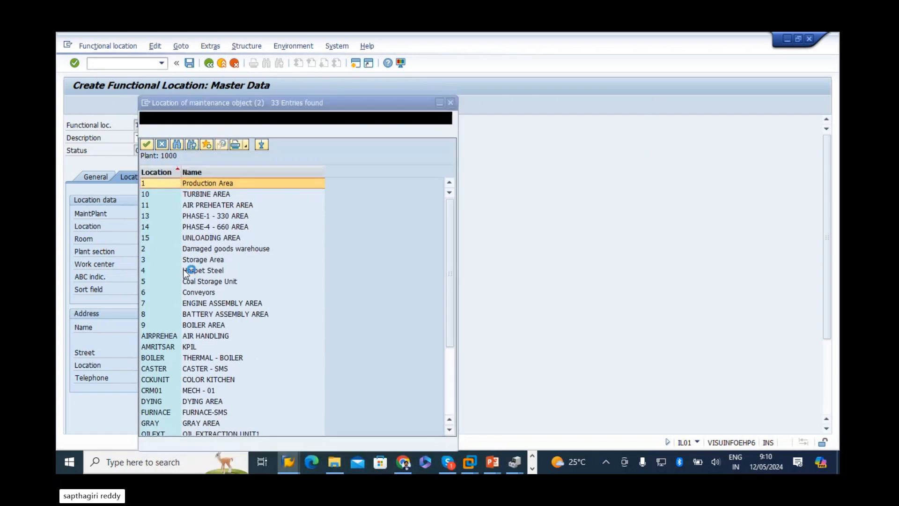
{"action": "scroll", "coordinate": [245, 346], "scroll_direction": "down", "scroll_amount": 4}
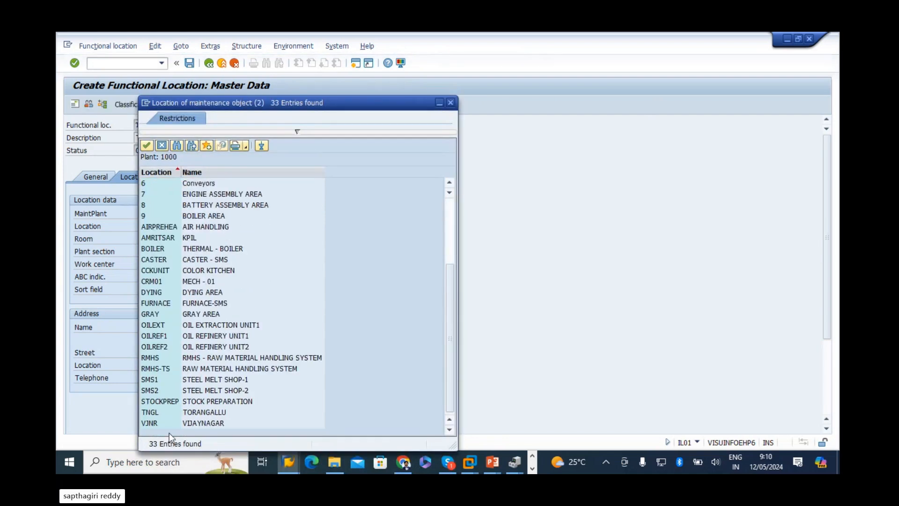
{"action": "scroll", "coordinate": [180, 412], "scroll_direction": "up", "scroll_amount": 4}
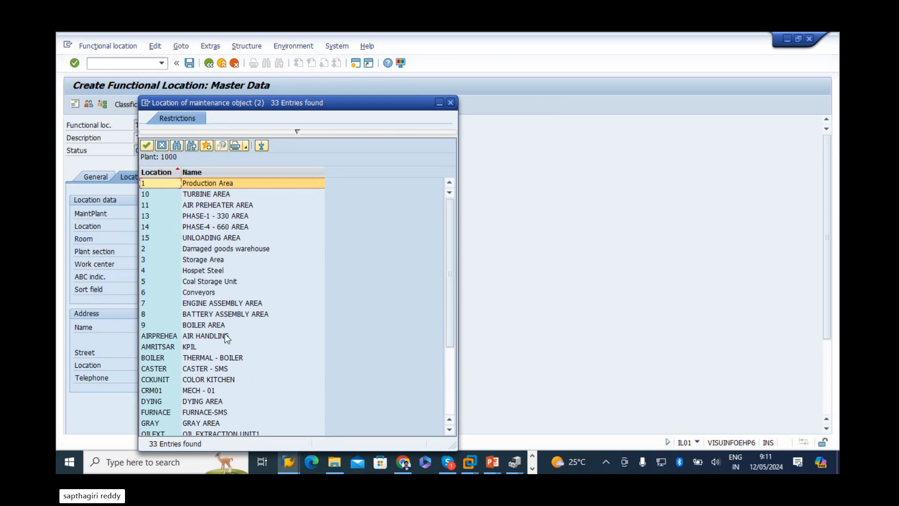
{"action": "scroll", "coordinate": [225, 335], "scroll_direction": "down", "scroll_amount": 2}
{"action": "scroll", "coordinate": [225, 341], "scroll_direction": "down", "scroll_amount": 2}
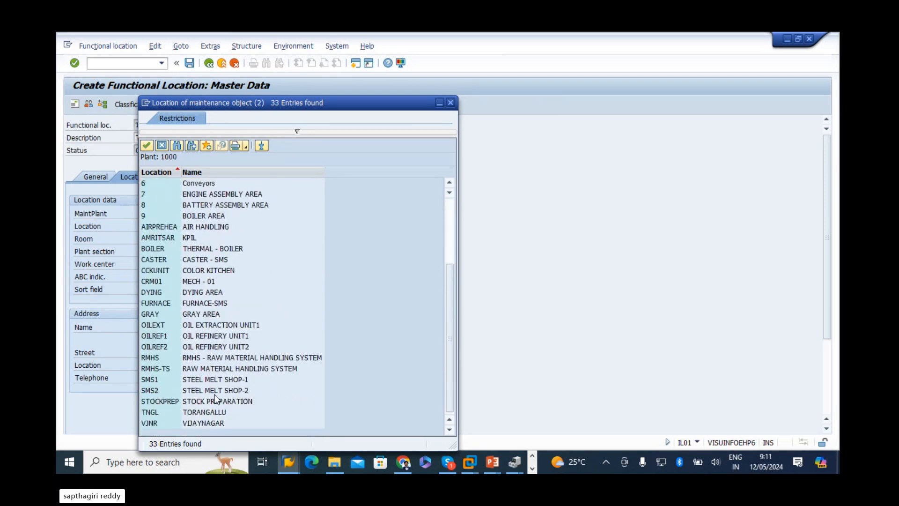
{"action": "scroll", "coordinate": [208, 311], "scroll_direction": "up", "scroll_amount": 4}
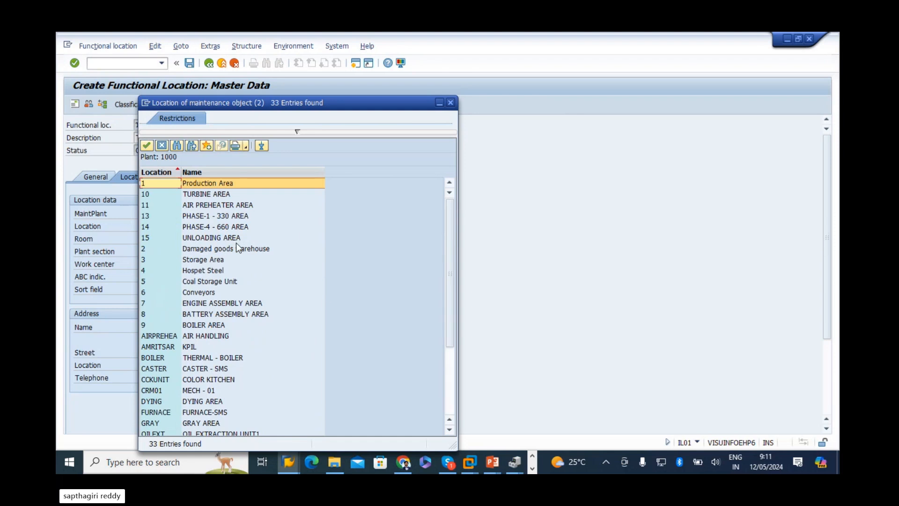
{"action": "scroll", "coordinate": [228, 295], "scroll_direction": "down", "scroll_amount": 3}
{"action": "scroll", "coordinate": [228, 295], "scroll_direction": "down", "scroll_amount": 1}
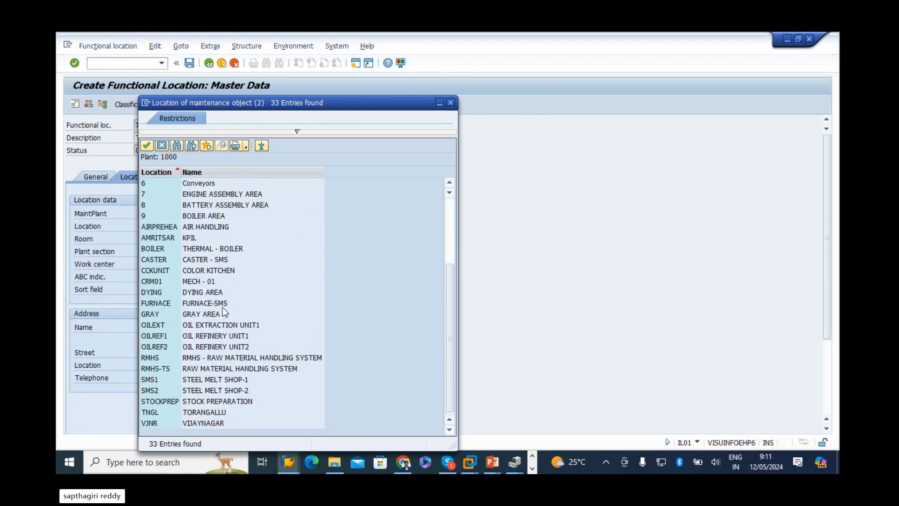
{"action": "left_click", "coordinate": [217, 360]}
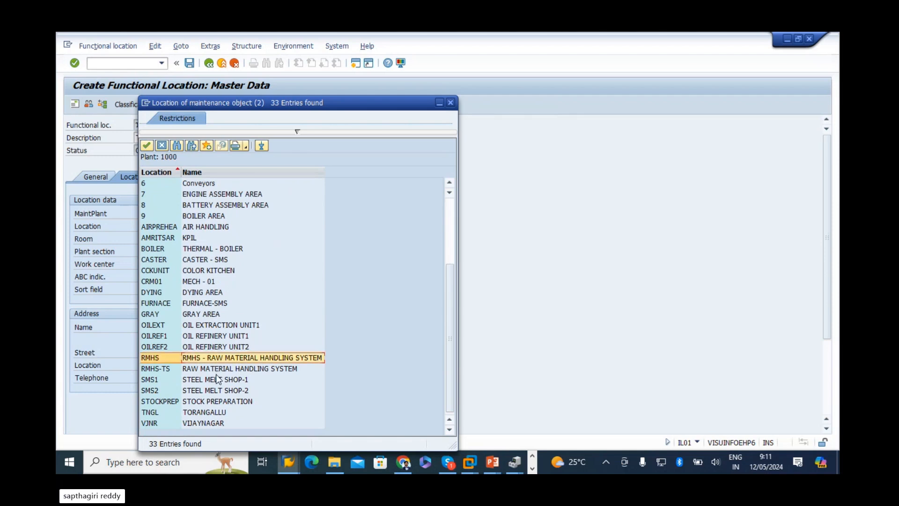
{"action": "left_click", "coordinate": [220, 370]}
{"action": "double_click", "coordinate": [220, 370]}
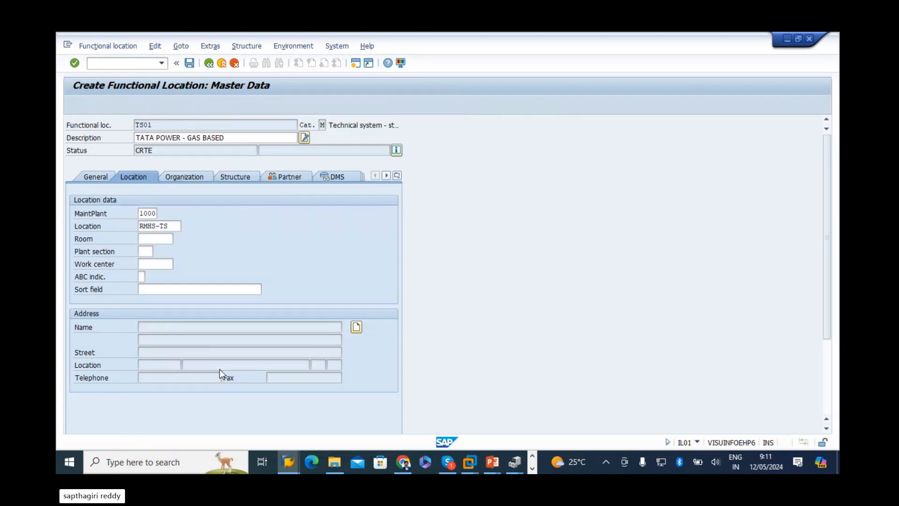
{"action": "left_click", "coordinate": [260, 225]}
{"action": "left_click_drag", "start_coordinate": [329, 226], "coordinate": [81, 213]}
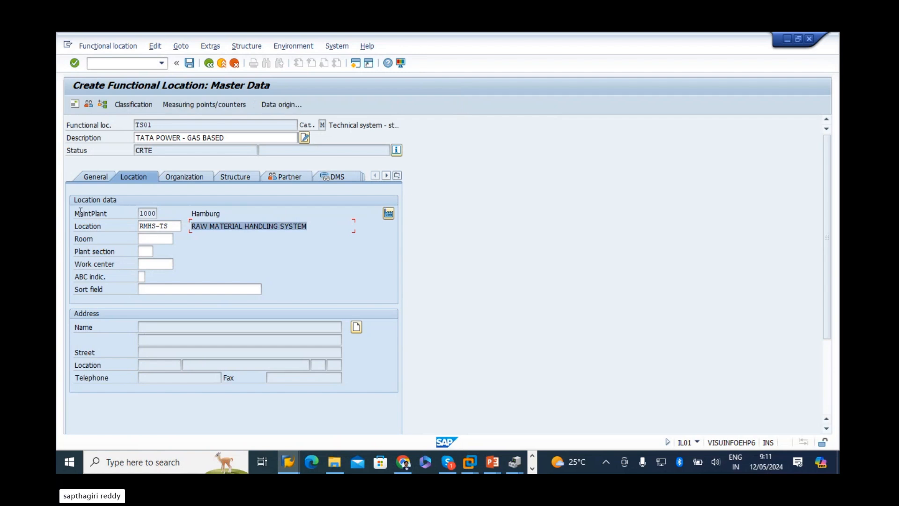
{"action": "left_click", "coordinate": [147, 251]}
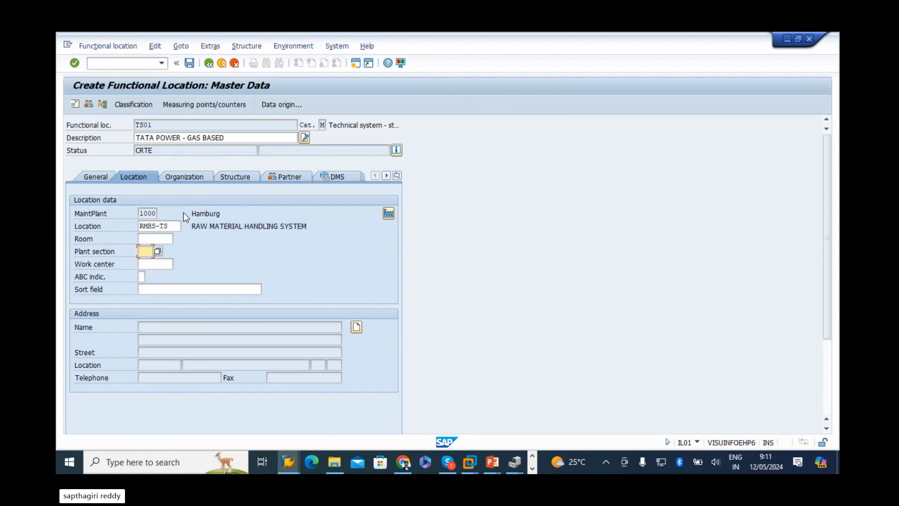
Open the organization data of TS01 and set the cost center to 4300
{"action": "left_click", "coordinate": [178, 178]}
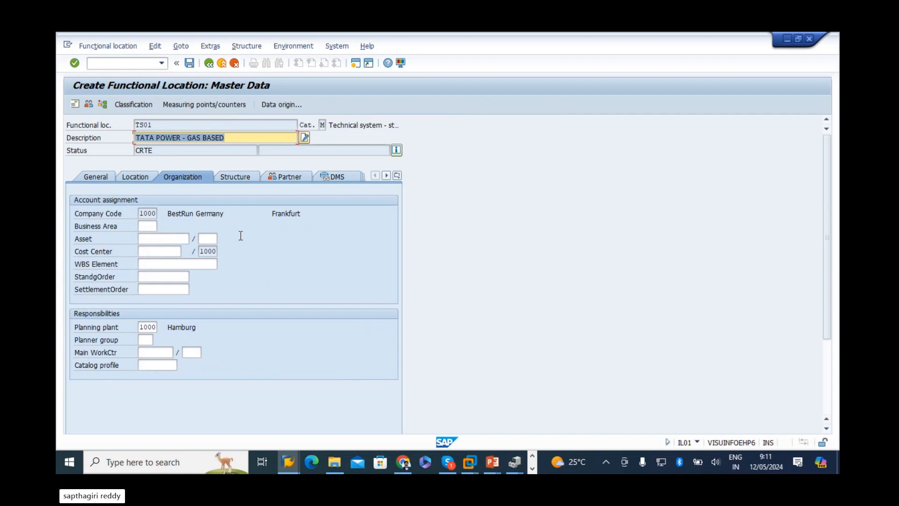
{"action": "left_click", "coordinate": [161, 251]}
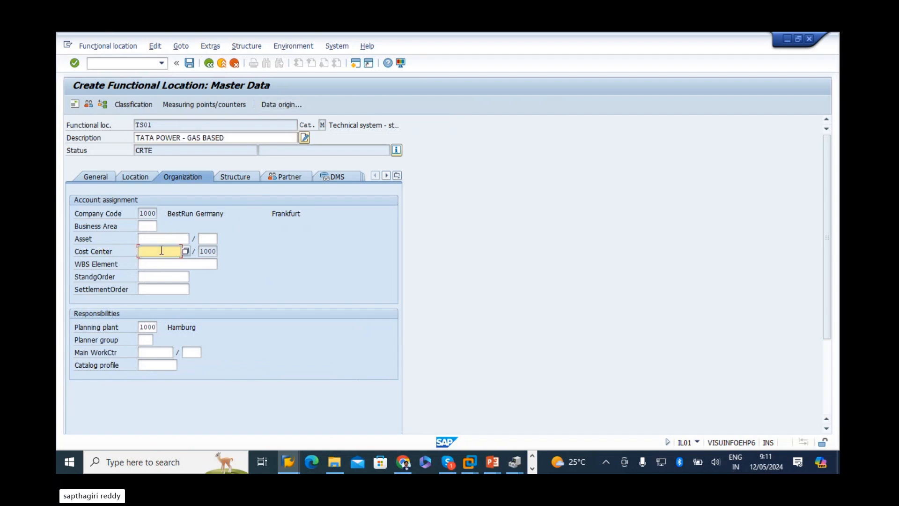
{"action": "type", "text": "43"}
{"action": "left_click", "coordinate": [159, 262]}
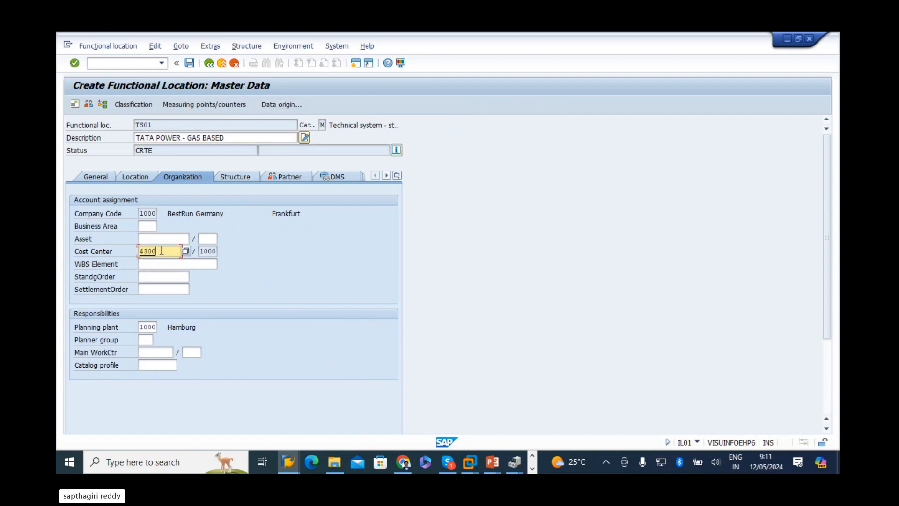
{"action": "double_click", "coordinate": [148, 251]}
Switch to the SAP_PM_G20.xlsx workbook in Excel and copy work center RHDUME01 from the WORKCENTER sheet
{"action": "left_click", "coordinate": [162, 355]}
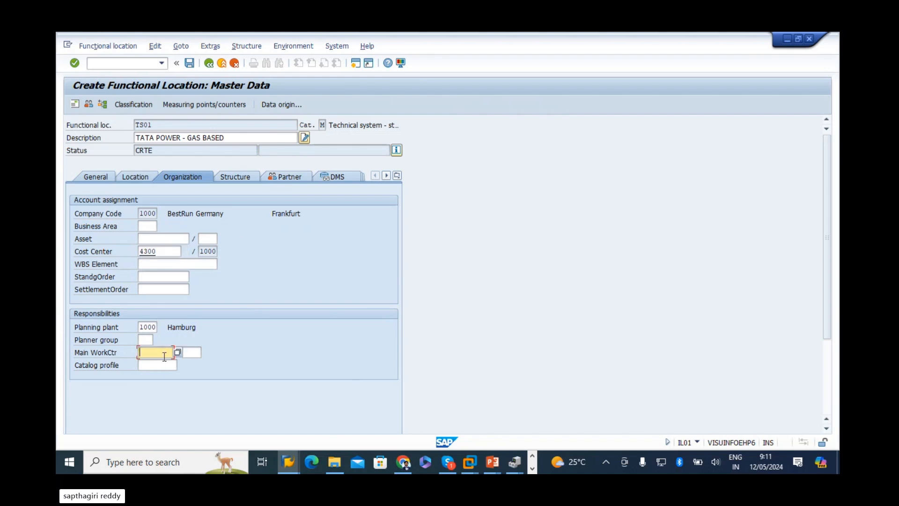
{"action": "left_click", "coordinate": [158, 352]}
{"action": "key", "text": "alt+Tab"}
{"action": "key", "text": "Tab"}
{"action": "key", "text": "Tab"}
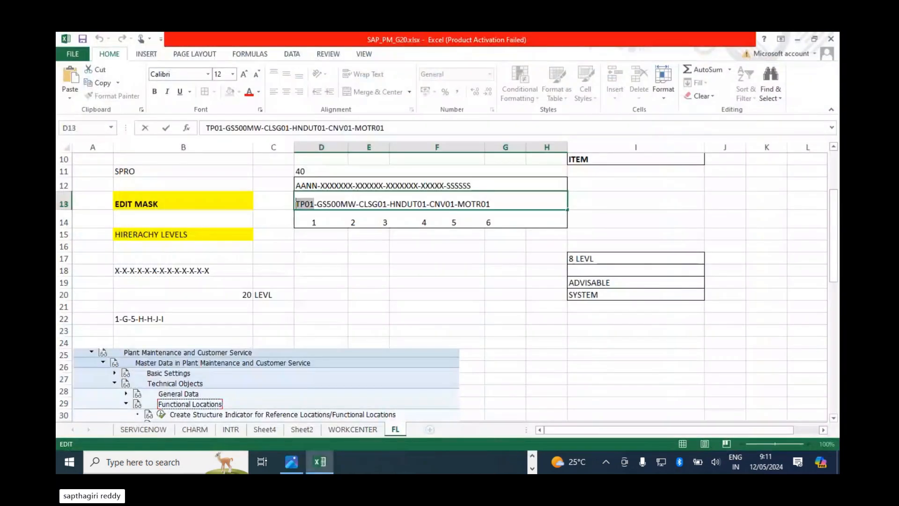
{"action": "left_click", "coordinate": [339, 430]}
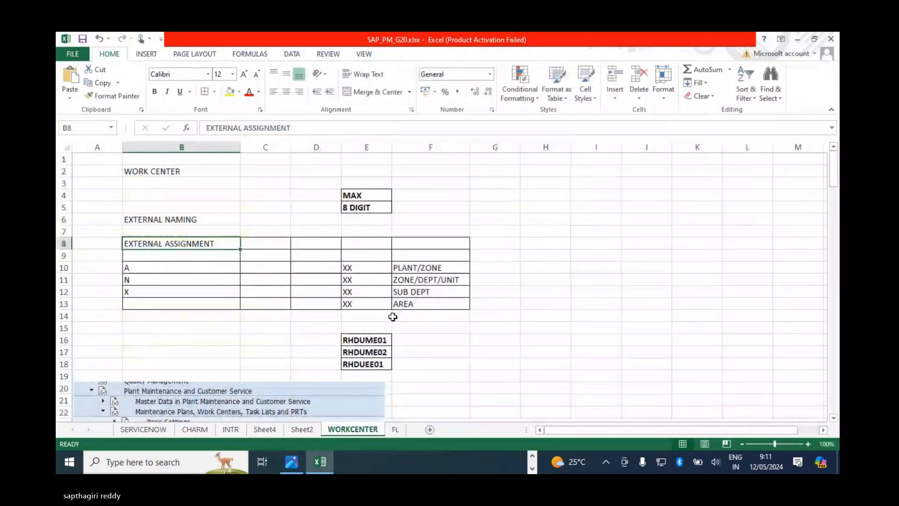
{"action": "left_click", "coordinate": [370, 340]}
{"action": "key", "text": "ctrl+c"}
Return to SAP and enter RHDUME01 with plant 1000 as the main work center, leaving the catalog profile empty
{"action": "key", "text": "alt+Tab"}
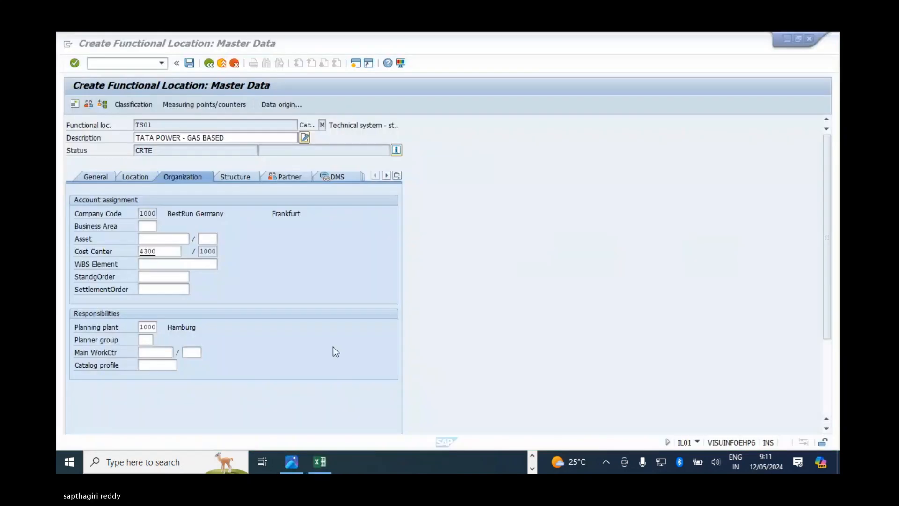
{"action": "key", "text": "ctrl+v"}
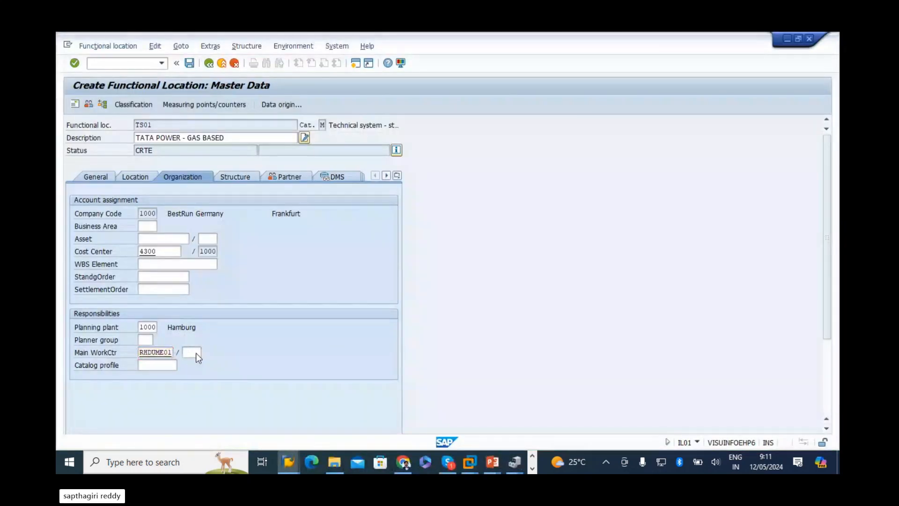
{"action": "key", "text": "Return"}
{"action": "key", "text": "Return"}
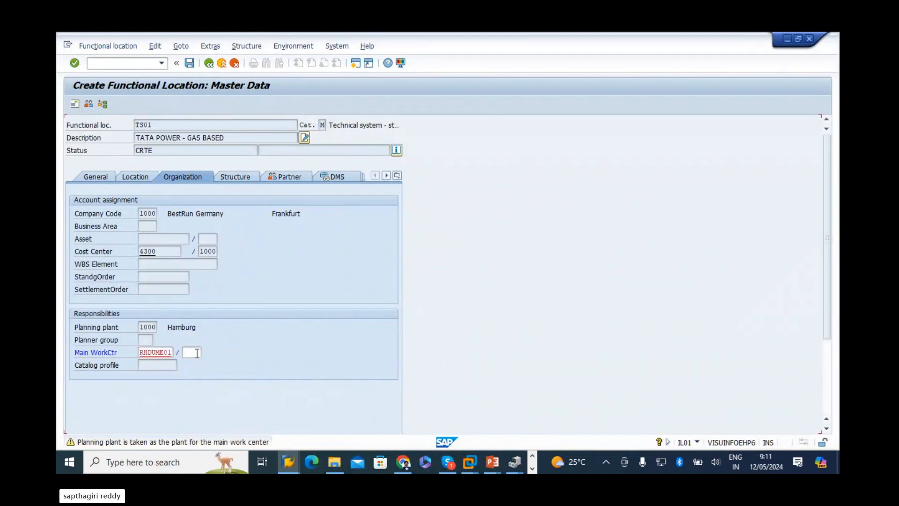
{"action": "left_click", "coordinate": [191, 352]}
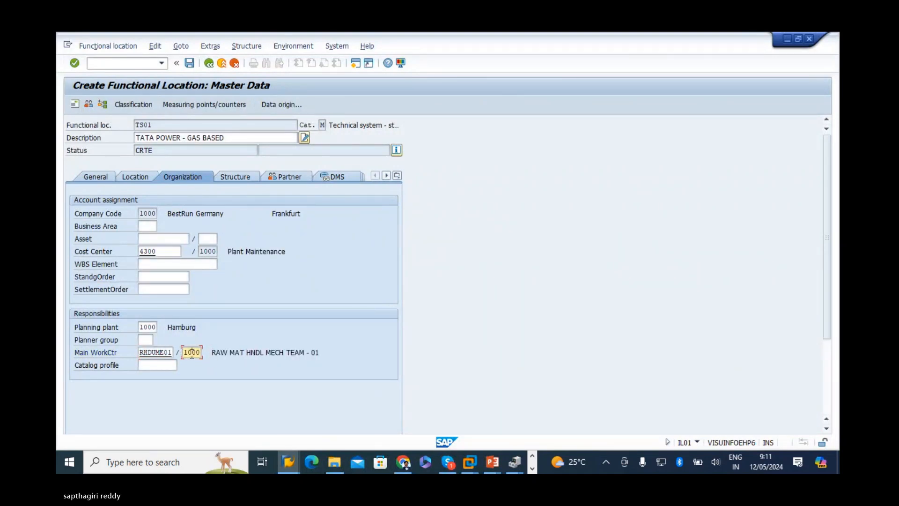
{"action": "left_click", "coordinate": [150, 366]}
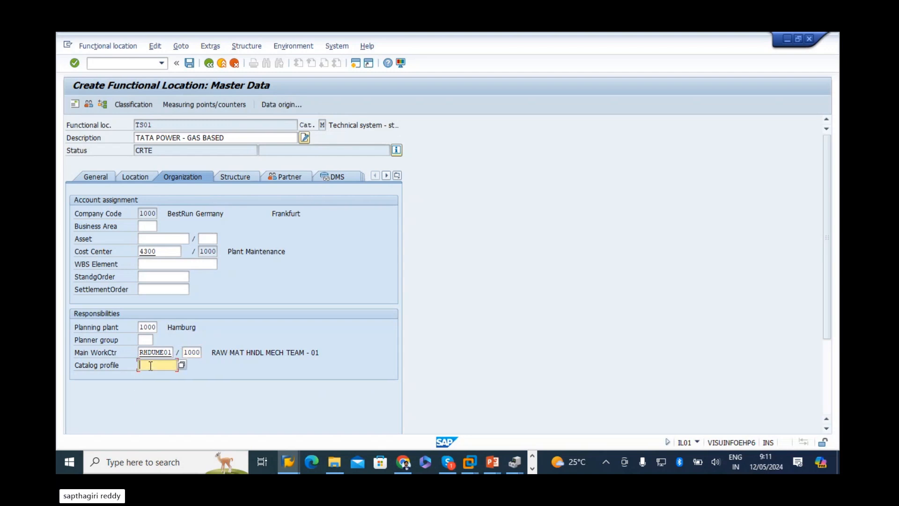
Open the structure data of TS01, review structure indicator TPG20, and set the position to 1
{"action": "left_click", "coordinate": [249, 178]}
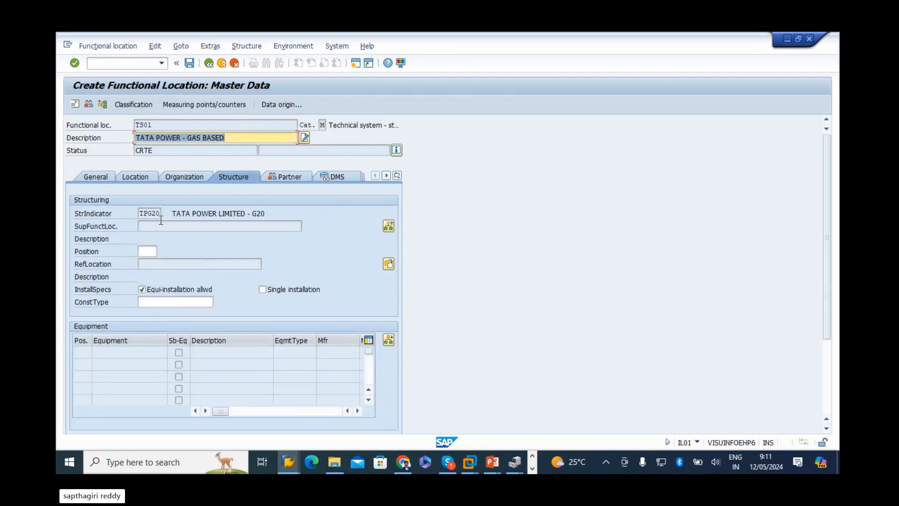
{"action": "left_click", "coordinate": [141, 213]}
{"action": "left_click_drag", "start_coordinate": [141, 213], "coordinate": [195, 213]}
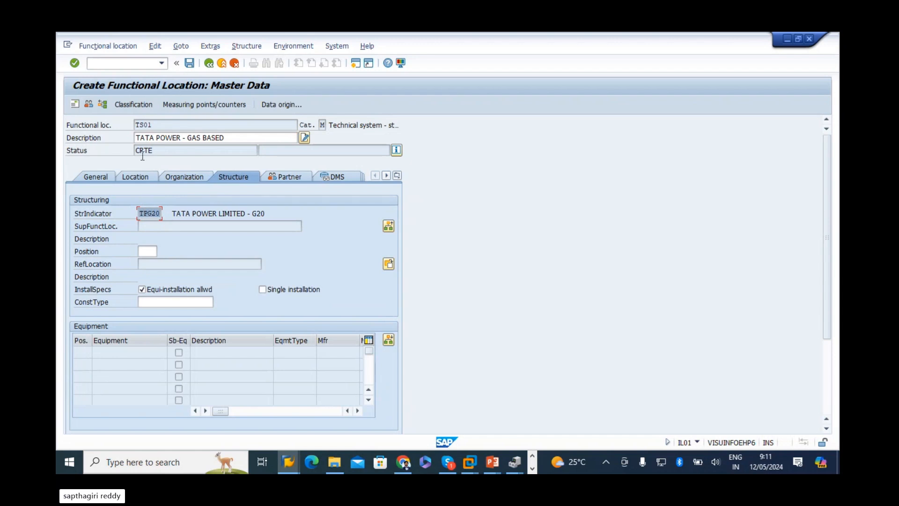
{"action": "left_click_drag", "start_coordinate": [156, 125], "coordinate": [58, 174]}
{"action": "left_click_drag", "start_coordinate": [296, 215], "coordinate": [58, 227]}
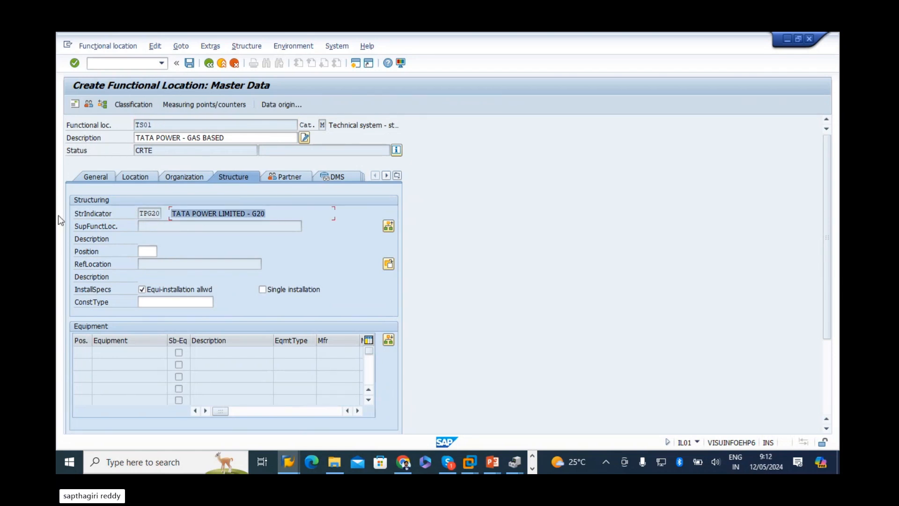
{"action": "left_click", "coordinate": [145, 251]}
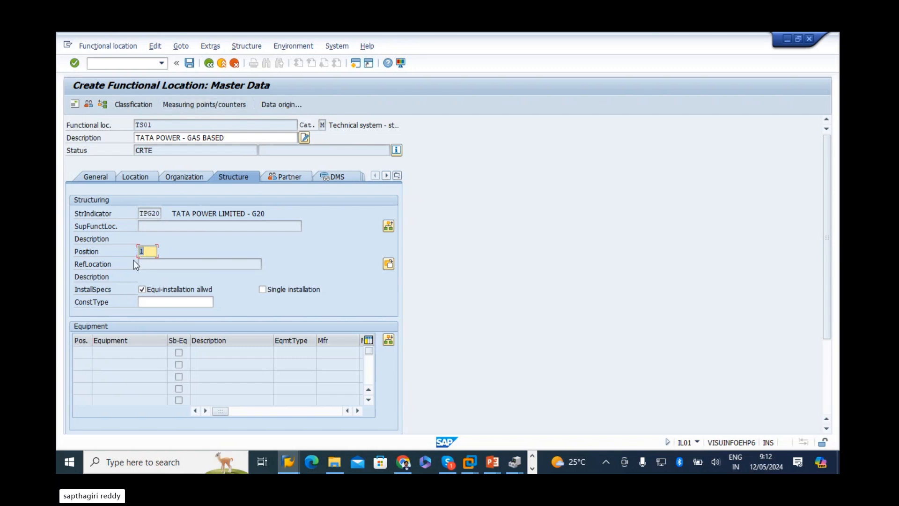
{"action": "left_click_drag", "start_coordinate": [92, 252], "coordinate": [56, 247]}
{"action": "left_click_drag", "start_coordinate": [155, 124], "coordinate": [57, 139]}
Leave the superior functional location of TS01 unassigned and disallow equipment installation, keeping the construction type empty
{"action": "left_click", "coordinate": [388, 226]}
{"action": "left_click_drag", "start_coordinate": [220, 183], "coordinate": [448, 229]}
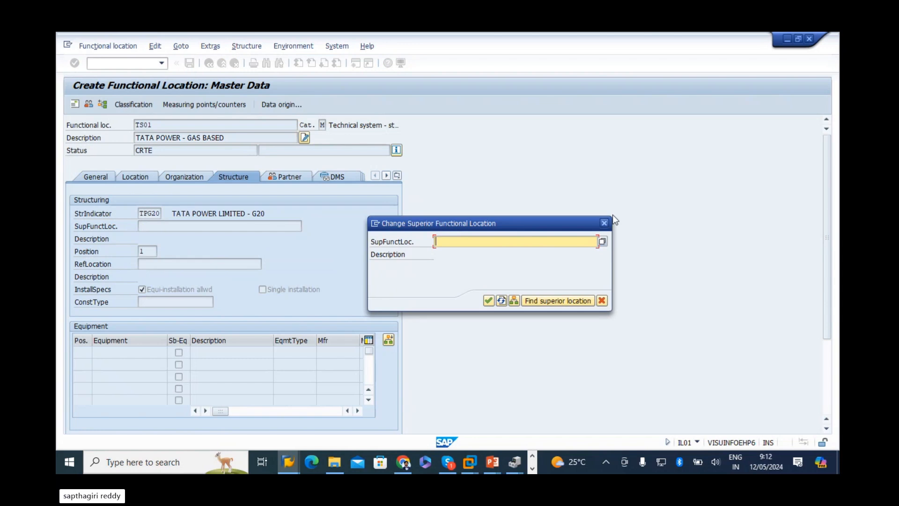
{"action": "left_click", "coordinate": [604, 223]}
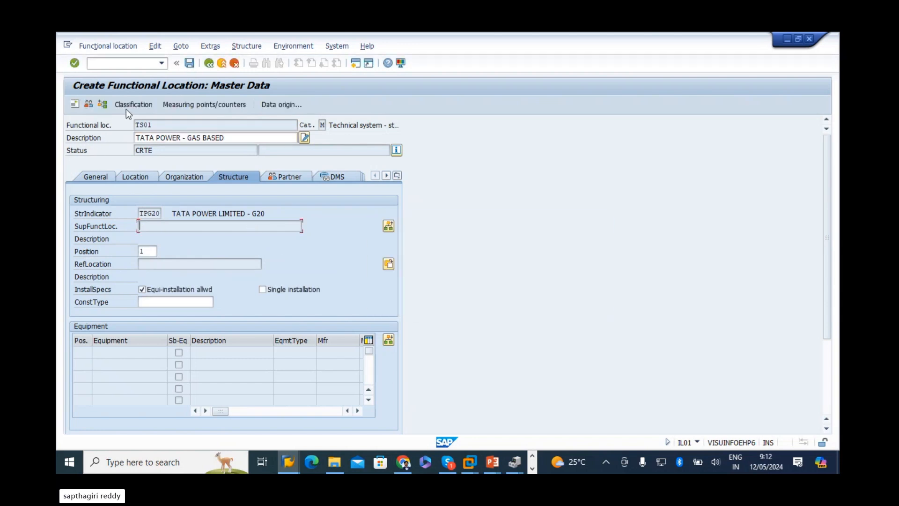
{"action": "double_click", "coordinate": [155, 123]}
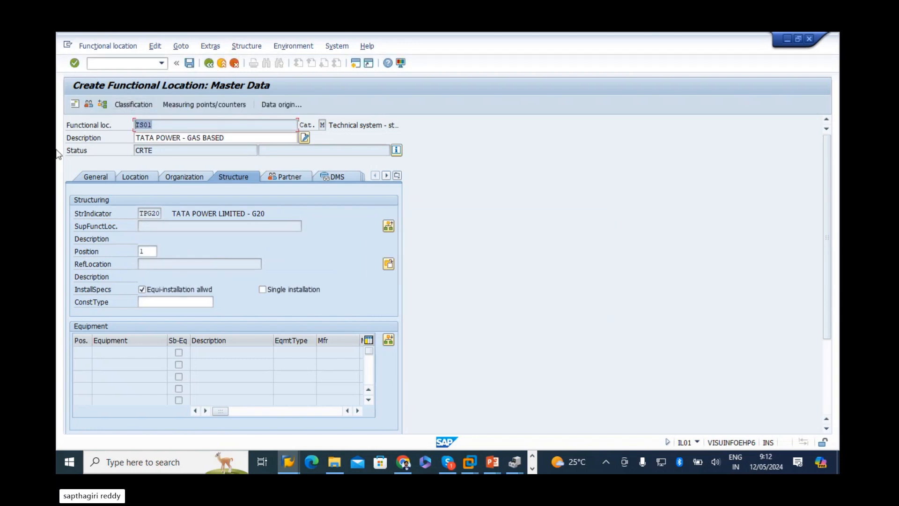
{"action": "left_click", "coordinate": [142, 289]}
{"action": "left_click", "coordinate": [149, 302]}
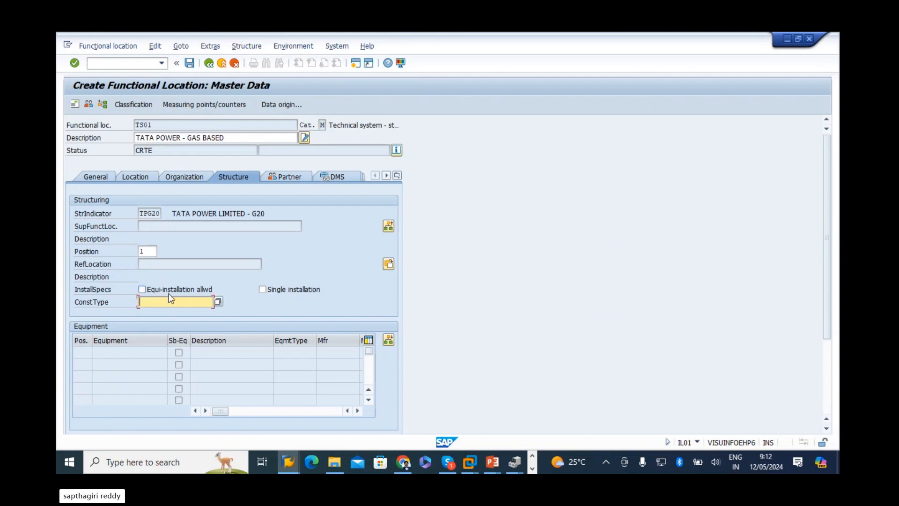
Assign organizational unit 00 HR (00 Human Resources) as the department responsible in the partner data of TS01
{"action": "left_click", "coordinate": [283, 178]}
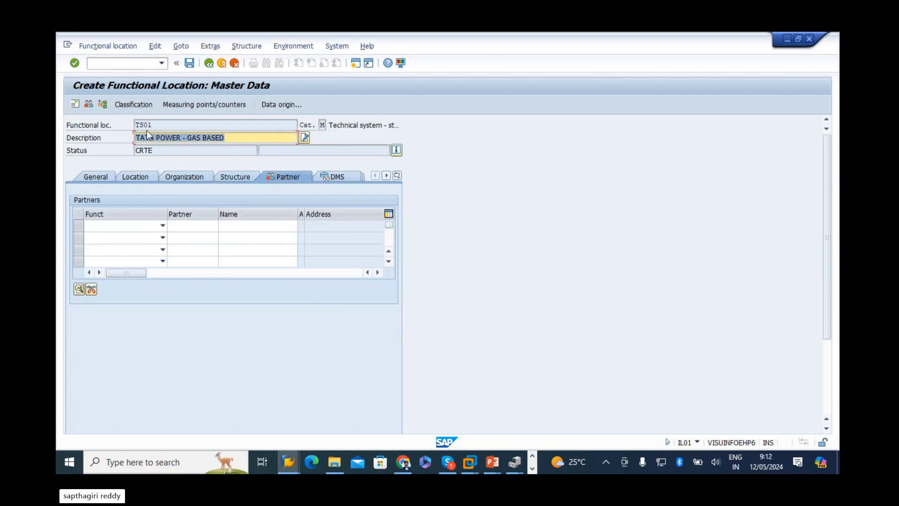
{"action": "left_click", "coordinate": [162, 225]}
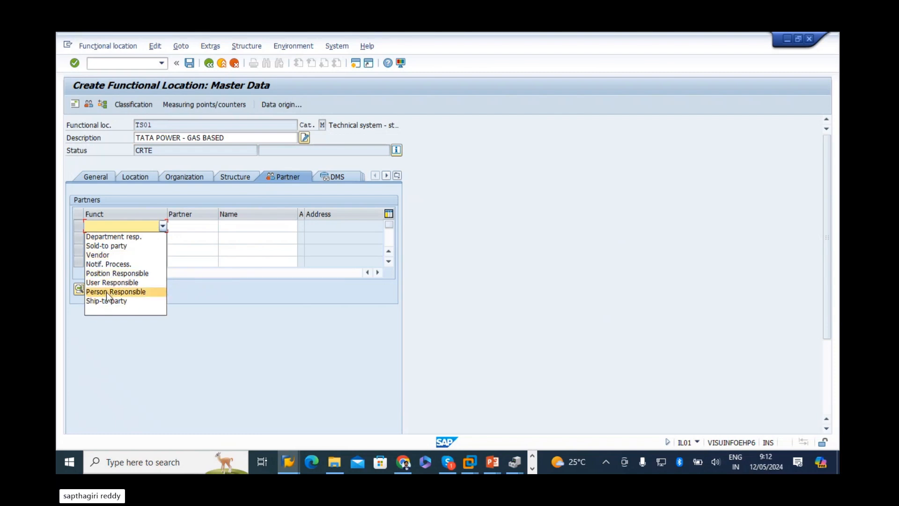
{"action": "left_click", "coordinate": [127, 236]}
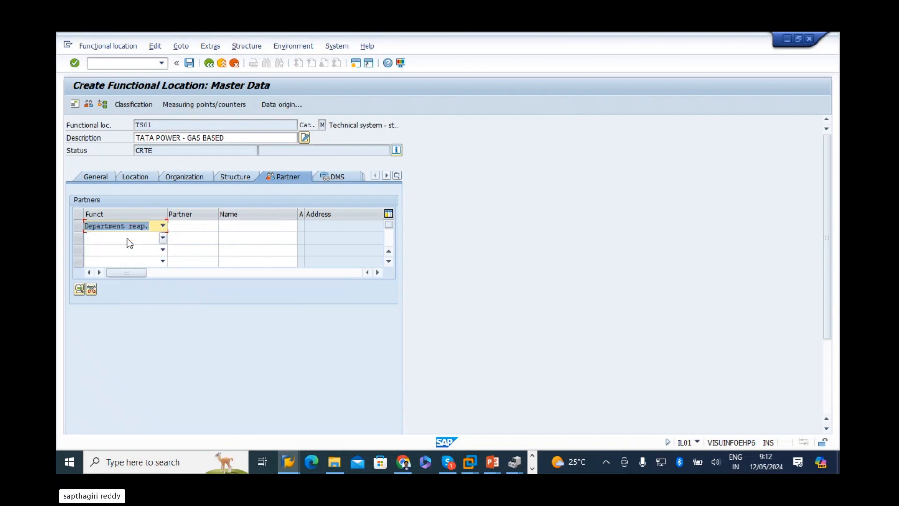
{"action": "left_click", "coordinate": [205, 229]}
{"action": "left_click", "coordinate": [223, 225]}
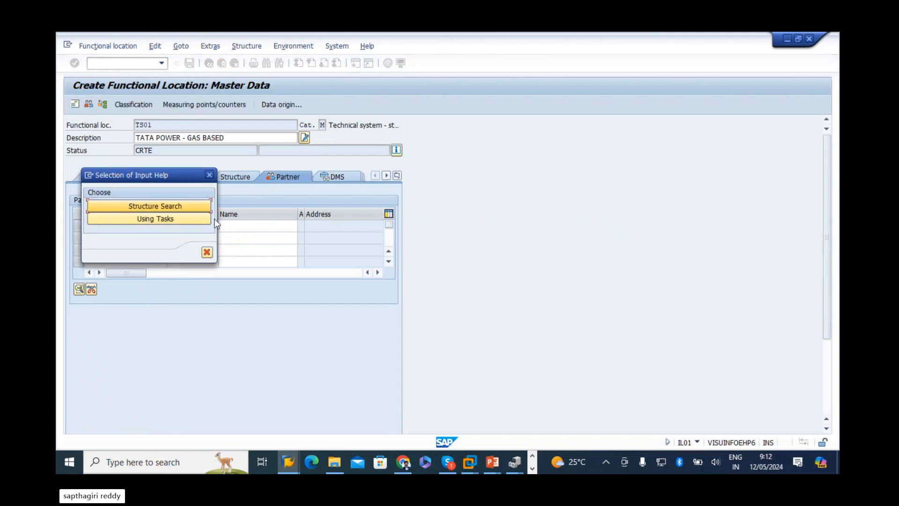
{"action": "left_click", "coordinate": [187, 207]}
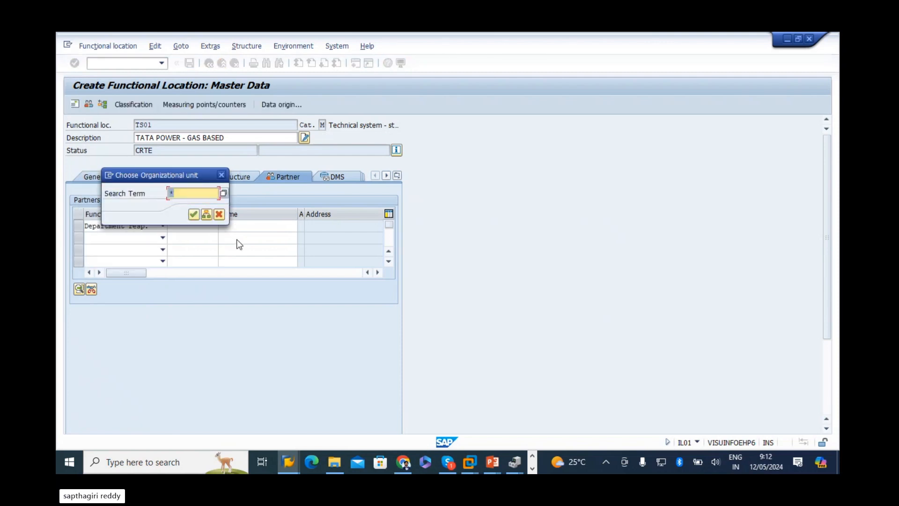
{"action": "left_click", "coordinate": [193, 214]}
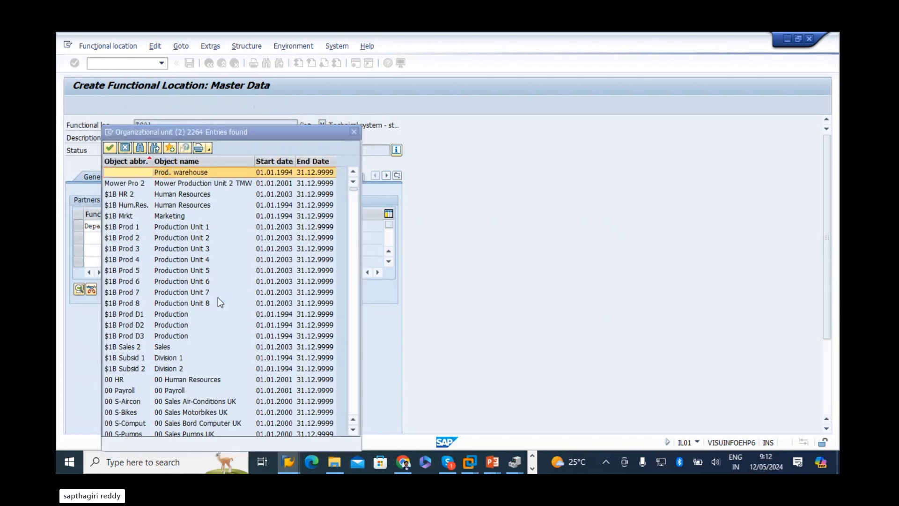
{"action": "scroll", "coordinate": [221, 372], "scroll_direction": "down", "scroll_amount": 2}
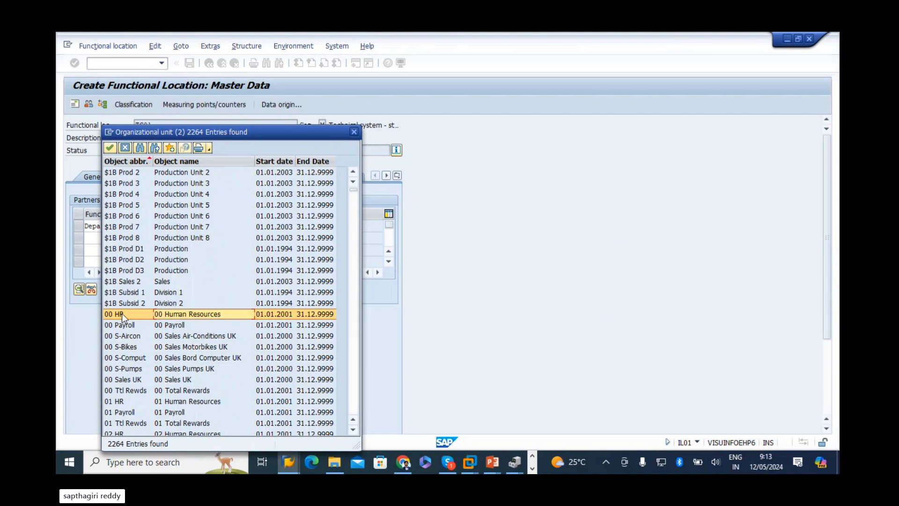
{"action": "double_click", "coordinate": [122, 313]}
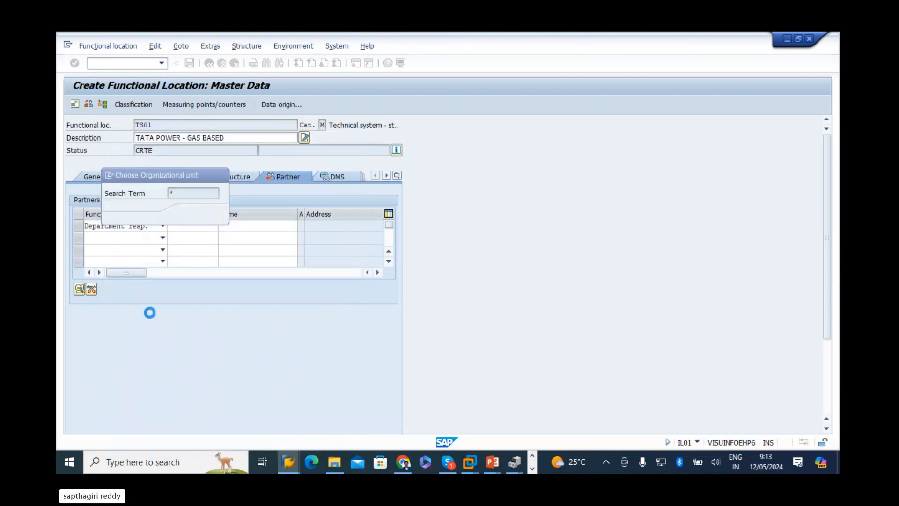
{"action": "key", "text": "Return"}
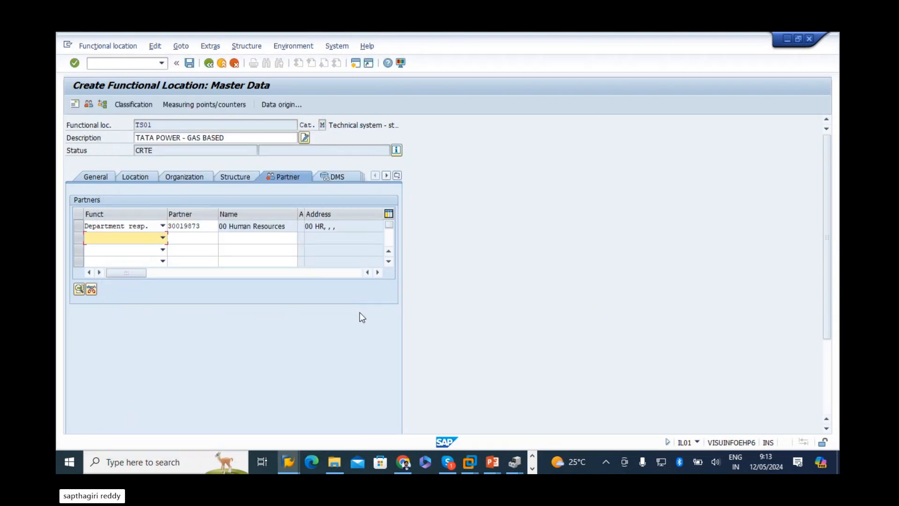
{"action": "left_click", "coordinate": [330, 227]}
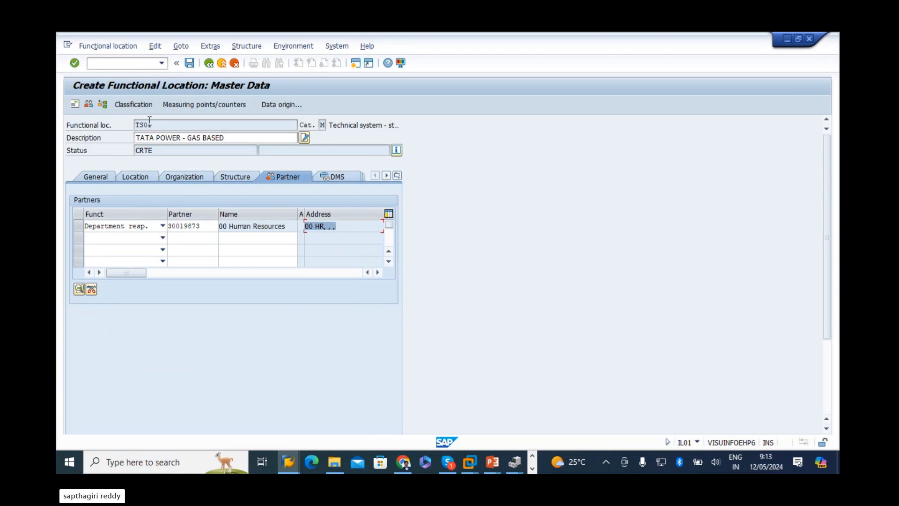
Review the linked documents and warranty data of TS01, leaving them empty
{"action": "left_click", "coordinate": [324, 179]}
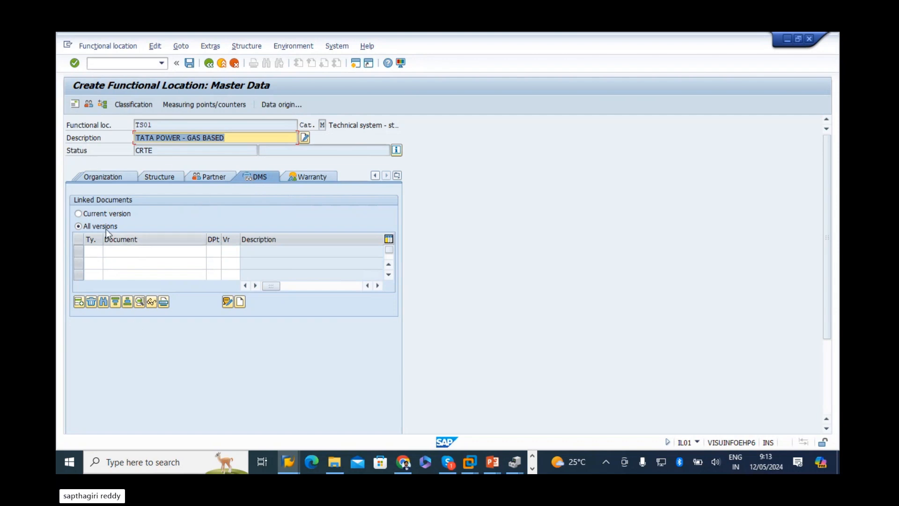
{"action": "left_click", "coordinate": [143, 249]}
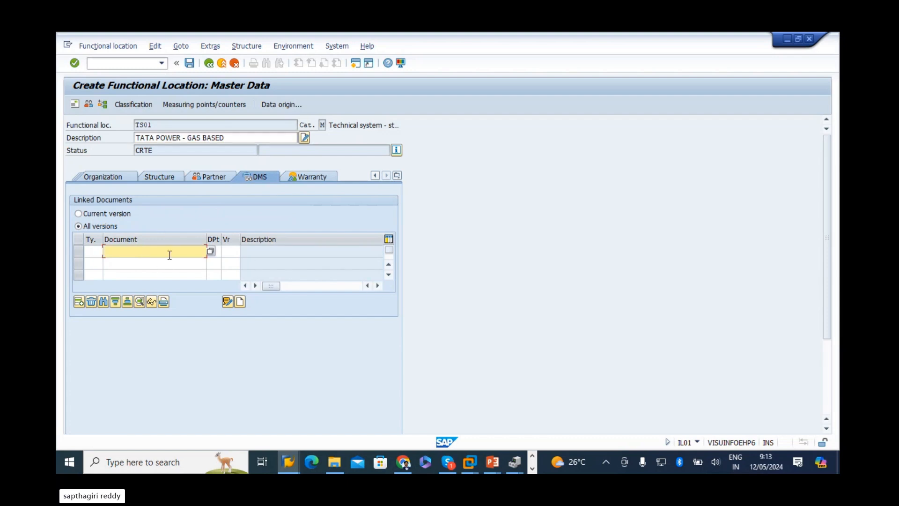
{"action": "left_click", "coordinate": [307, 178]}
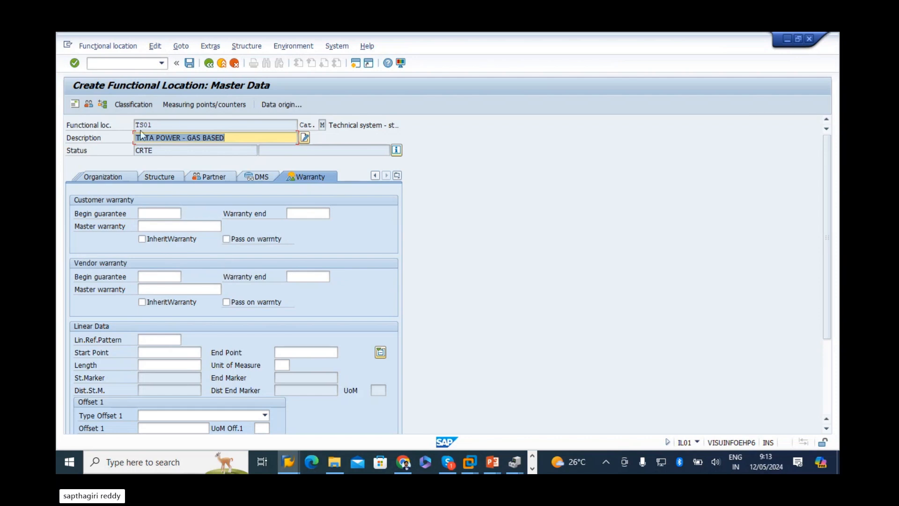
{"action": "left_click", "coordinate": [397, 175]}
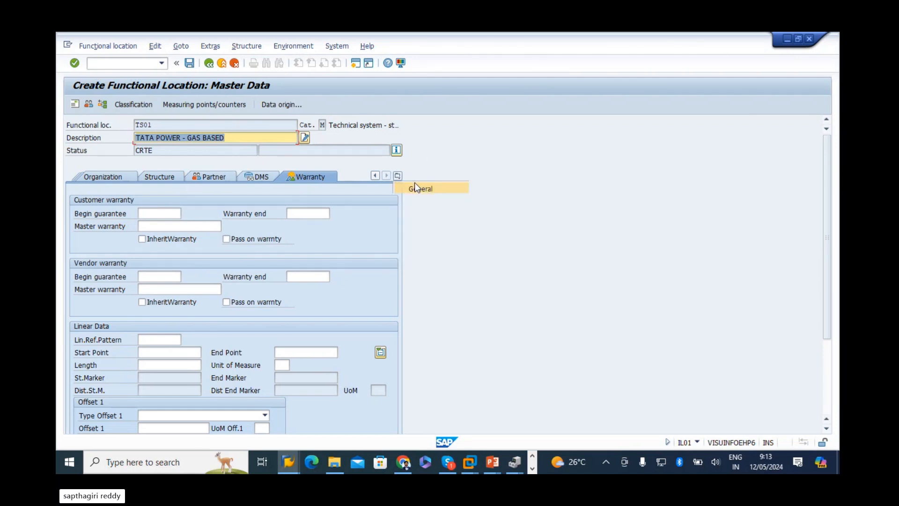
Return to the general data of TS01, check its status, and save the functional location
{"action": "left_click", "coordinate": [414, 186]}
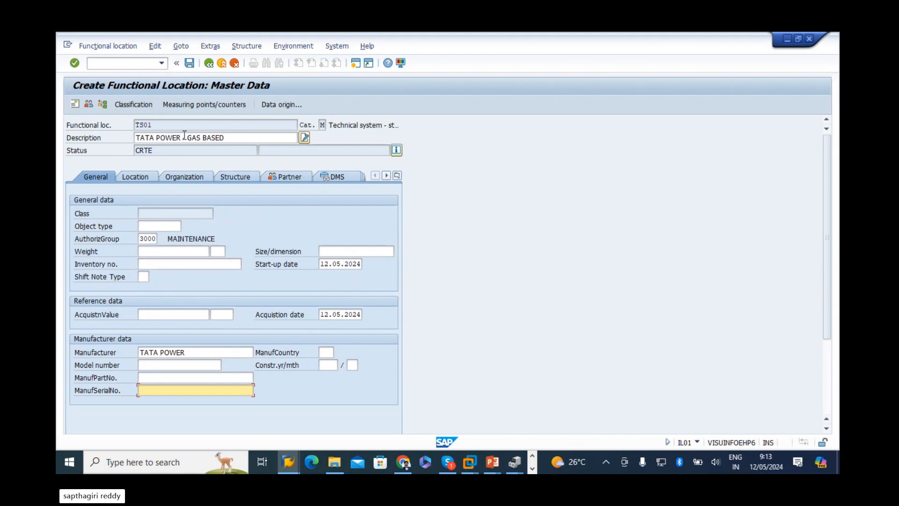
{"action": "left_click_drag", "start_coordinate": [158, 150], "coordinate": [132, 152]}
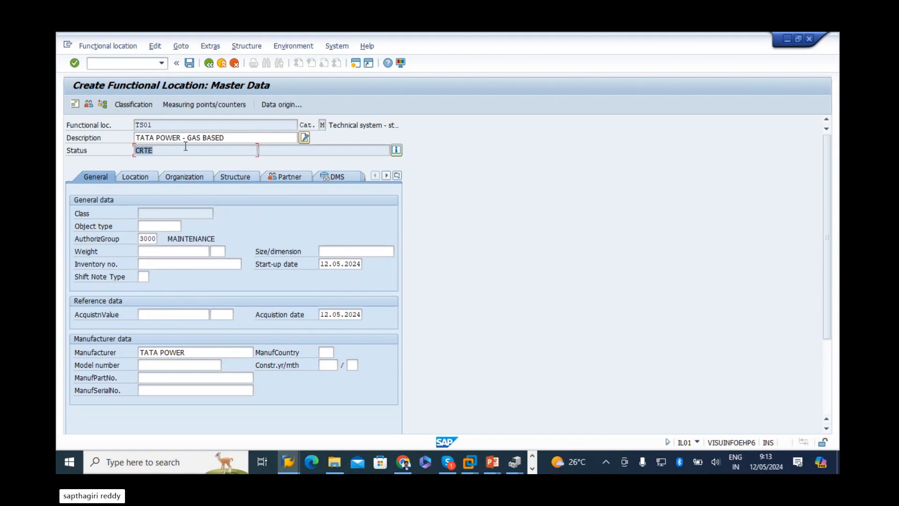
{"action": "left_click", "coordinate": [188, 64]}
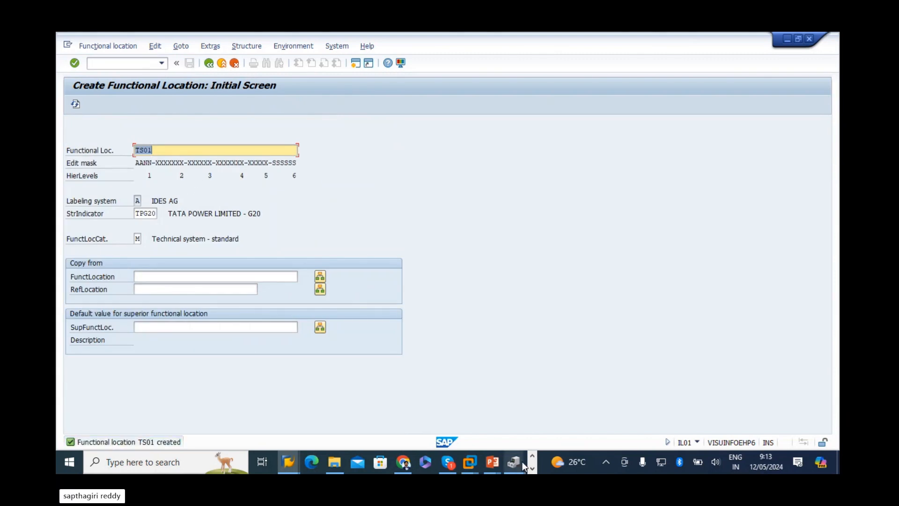
Copy TP01-GS500MW from the FL sheet of SAP_PM_G20.xlsx in Excel and enter it as the functional location in SAP
{"action": "key", "text": "alt+Tab"}
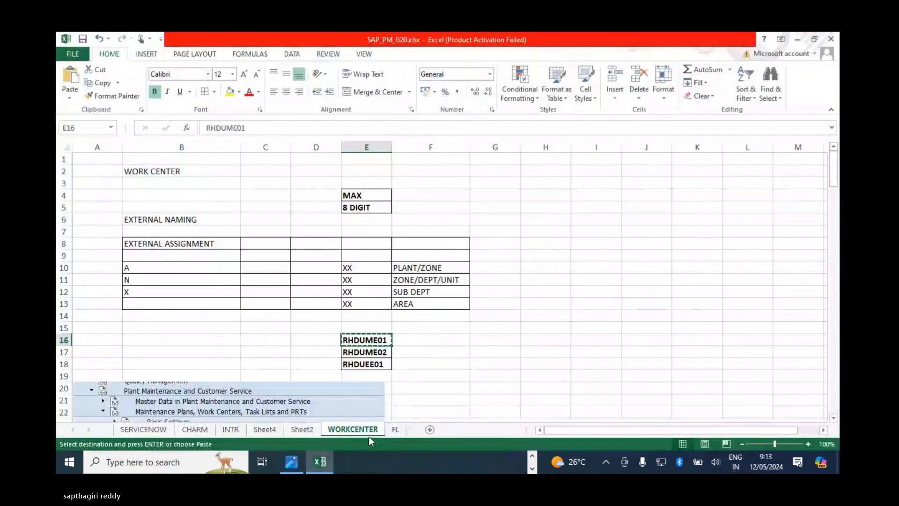
{"action": "left_click", "coordinate": [395, 429]}
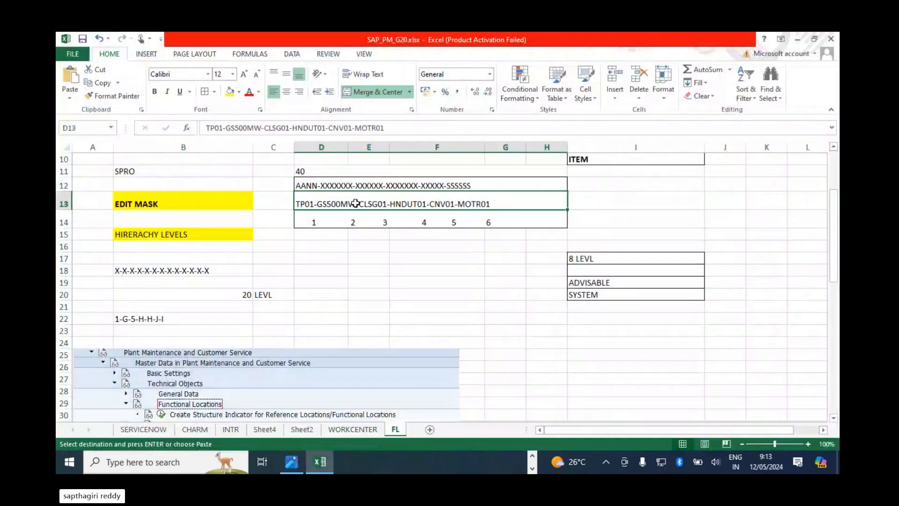
{"action": "double_click", "coordinate": [356, 202]}
{"action": "left_click_drag", "start_coordinate": [355, 203], "coordinate": [166, 200]}
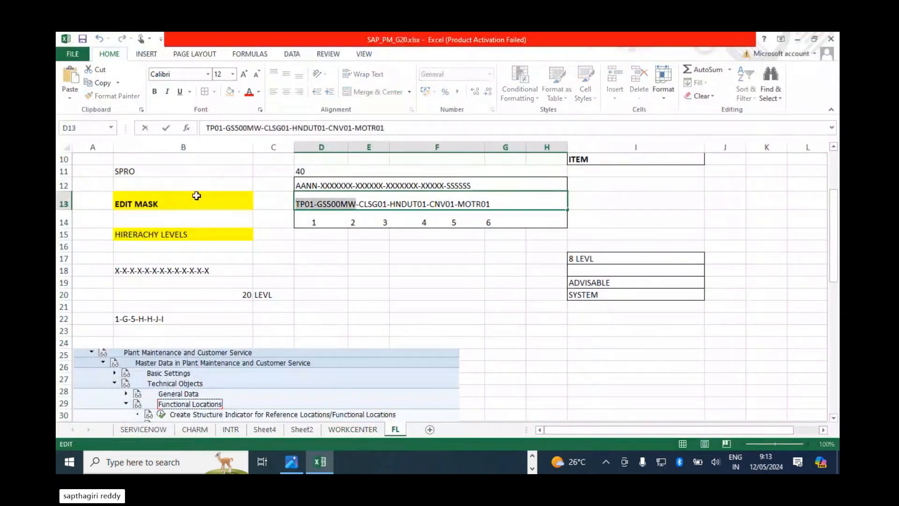
{"action": "key", "text": "ctrl+c"}
{"action": "key", "text": "alt+Tab"}
{"action": "key", "text": "ctrl+v"}
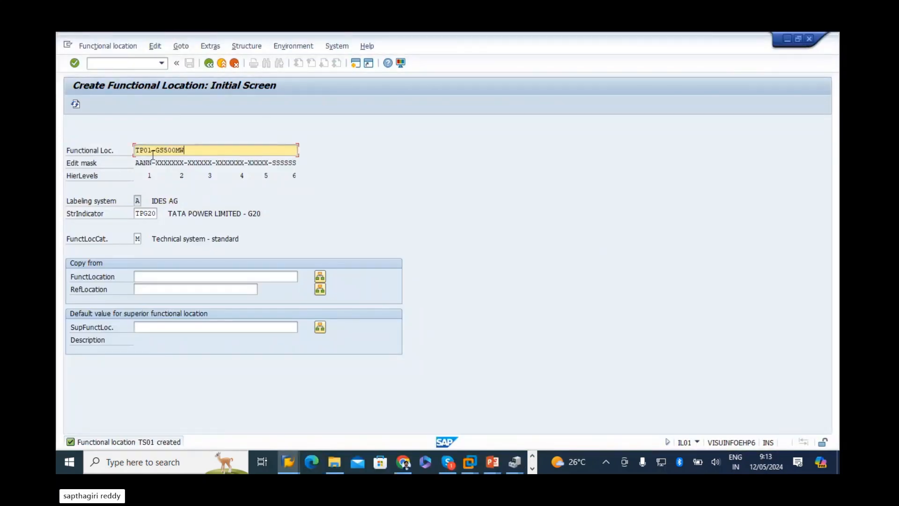
Compare the functional location code with the edit mask and try to submit it as TPPP-GS500MW
{"action": "left_click_drag", "start_coordinate": [155, 150], "coordinate": [185, 150]}
{"action": "left_click_drag", "start_coordinate": [136, 162], "coordinate": [152, 163]}
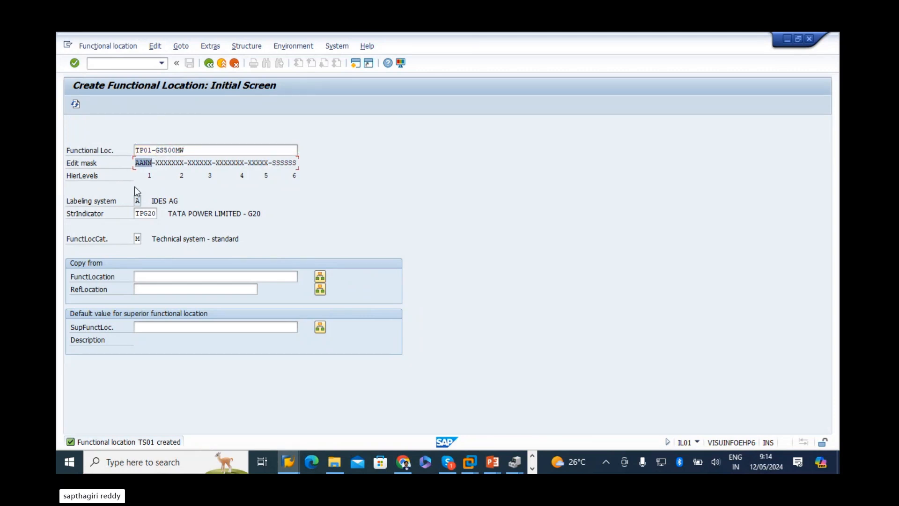
{"action": "left_click", "coordinate": [152, 150]}
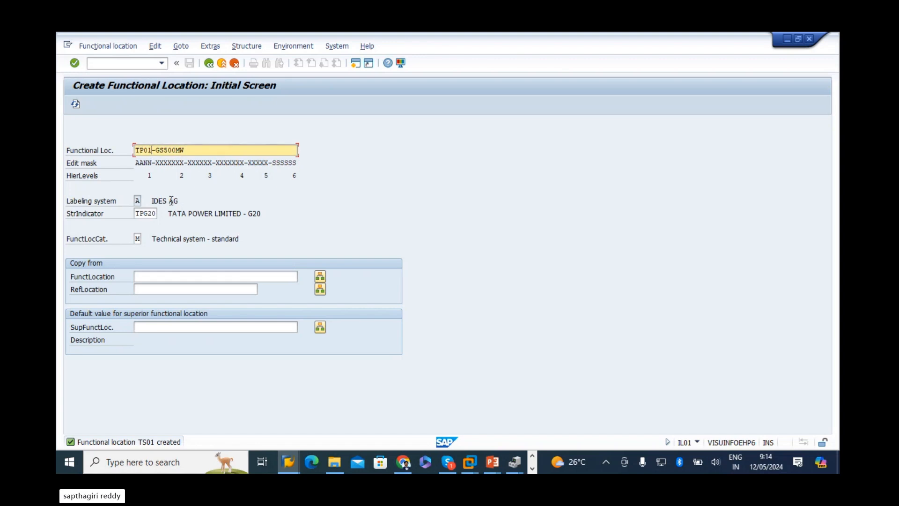
{"action": "key", "text": "BackSpace"}
{"action": "key", "text": "BackSpace"}
{"action": "type", "text": "PP"}
{"action": "key", "text": "Return"}
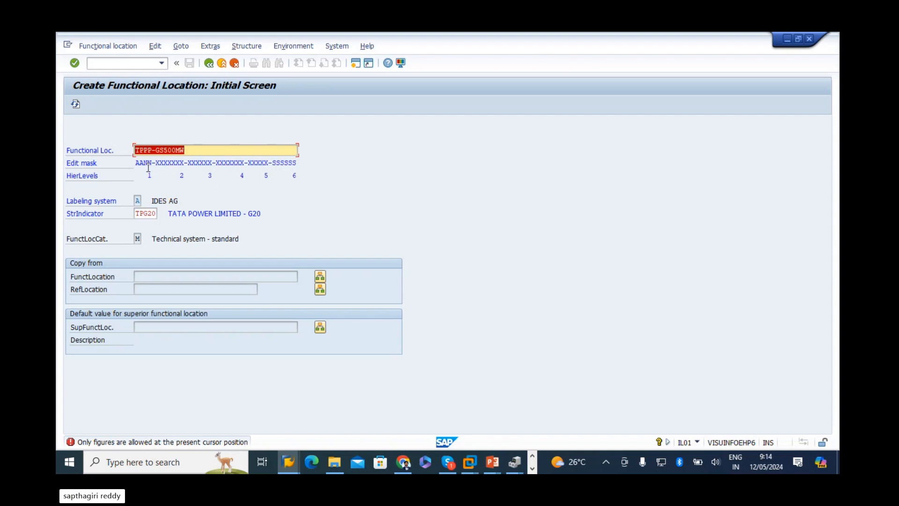
Restore the digits 01 in the first segment, and try to submit the functional location as T001-GS500MW
{"action": "left_click", "coordinate": [152, 149]}
{"action": "key", "text": "BackSpace"}
{"action": "key", "text": "BackSpace"}
{"action": "type", "text": "01"}
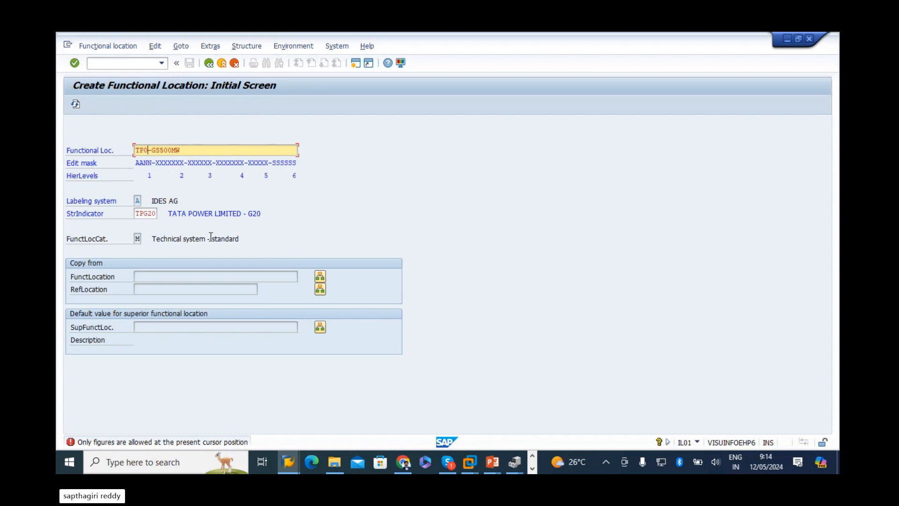
{"action": "left_click", "coordinate": [144, 150]}
{"action": "key", "text": "BackSpace"}
{"action": "type", "text": "01"}
{"action": "key", "text": "Return"}
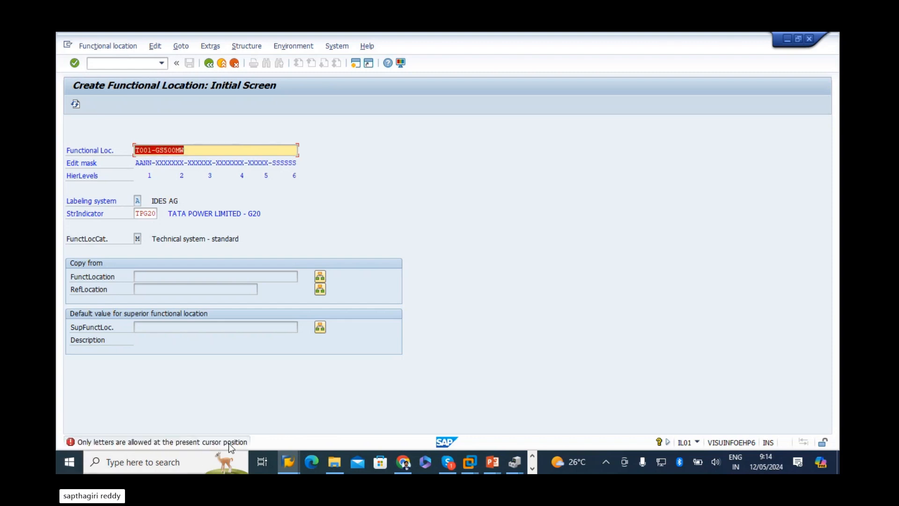
Correct the functional location to TP01-GS500MW, check it against the edit mask, and continue to its master data
{"action": "left_click", "coordinate": [145, 149]}
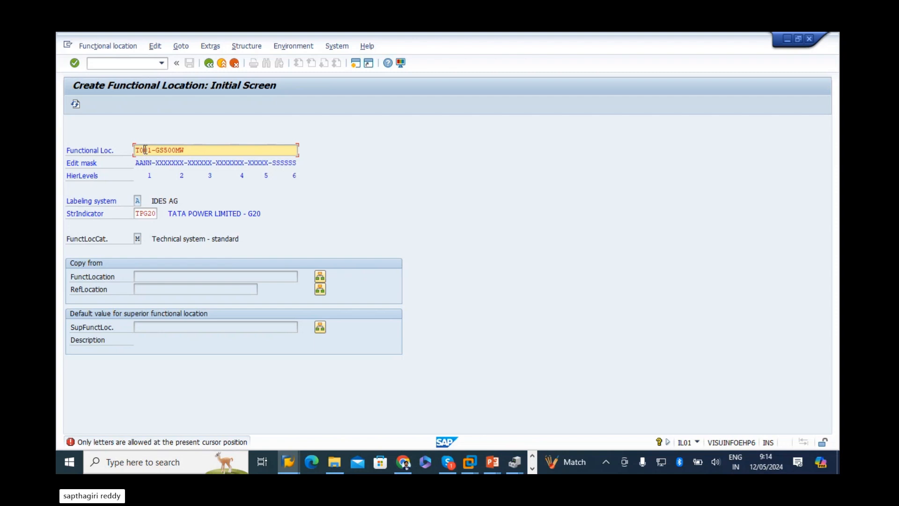
{"action": "key", "text": "BackSpace"}
{"action": "type", "text": "P"}
{"action": "mouse_move", "coordinate": [157, 150]}
{"action": "left_mouse_down"}
{"action": "mouse_move", "coordinate": [195, 143]}
{"action": "mouse_move", "coordinate": [156, 150]}
{"action": "left_mouse_up"}
{"action": "left_click", "coordinate": [172, 147]}
{"action": "left_click", "coordinate": [180, 163]}
{"action": "left_click", "coordinate": [140, 150]}
{"action": "left_click_drag", "start_coordinate": [197, 150], "coordinate": [151, 150]}
{"action": "left_click", "coordinate": [140, 150]}
{"action": "left_click", "coordinate": [163, 151]}
{"action": "key", "text": "Return"}
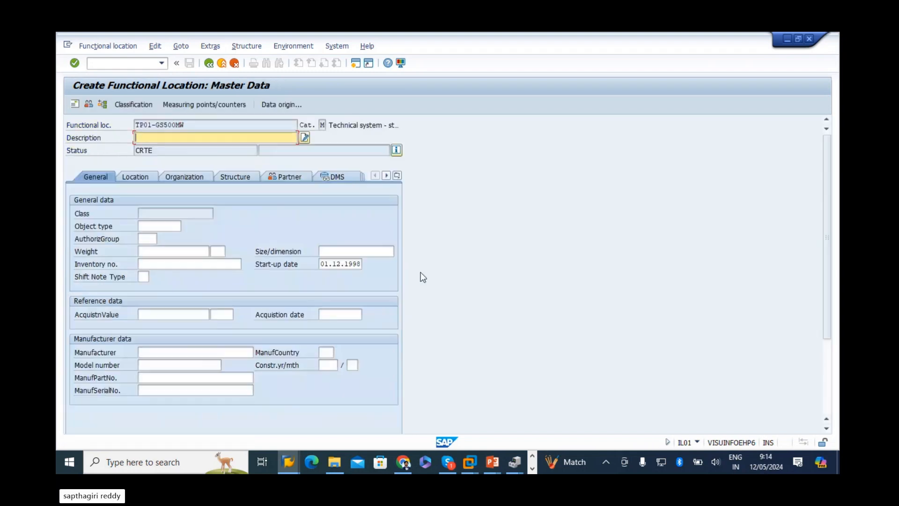
Describe functional location TP01-GS500MW as GAS BASED - 500 MW and go to its object type
{"action": "type", "text": "GAS BASED - 500 "}
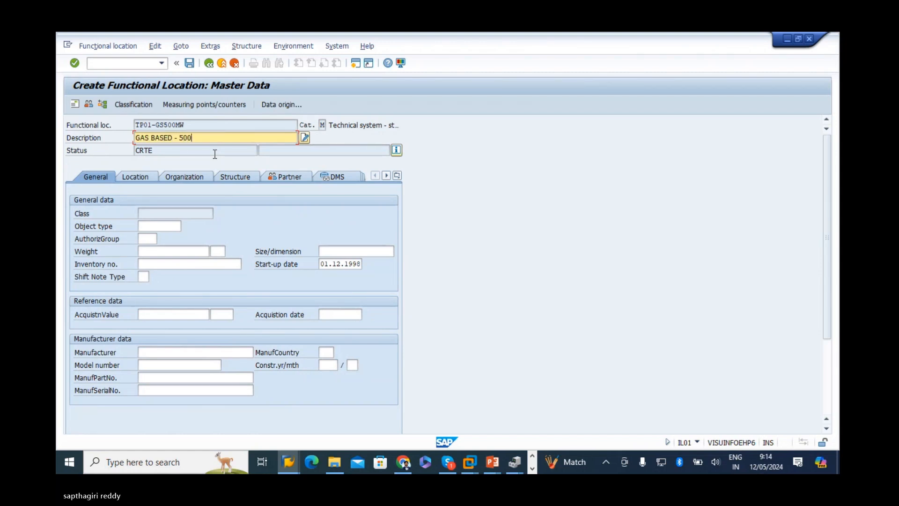
{"action": "type", "text": "MW"}
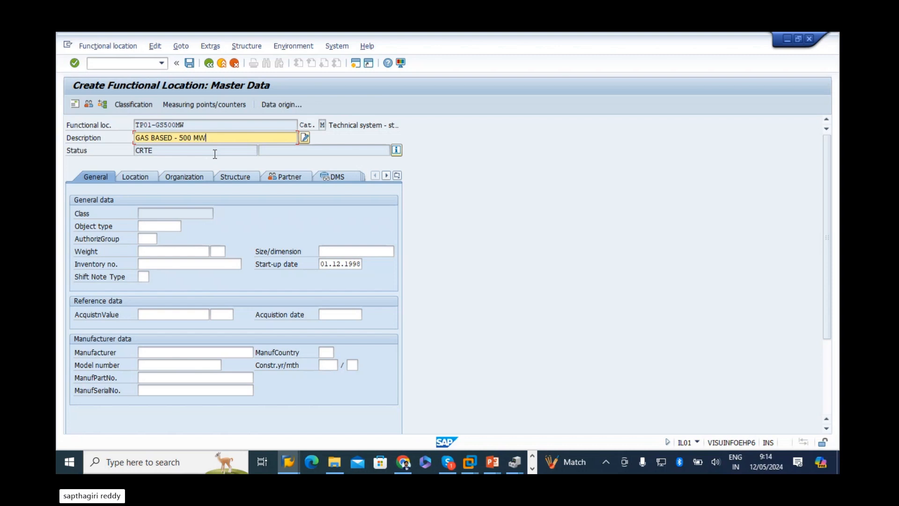
{"action": "left_click", "coordinate": [158, 226]}
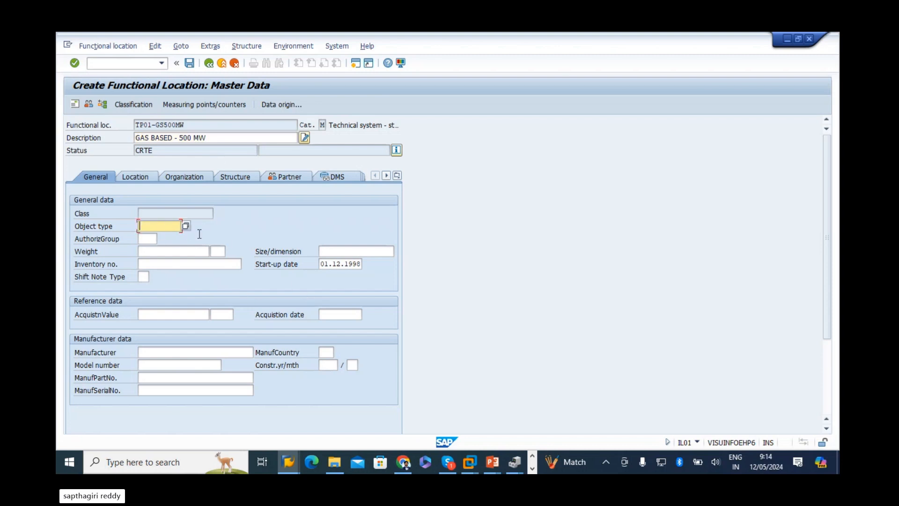
Switch to the SPRO session, open the types of technical objects, and position the list at object type HST500
{"action": "left_click", "coordinate": [290, 464]}
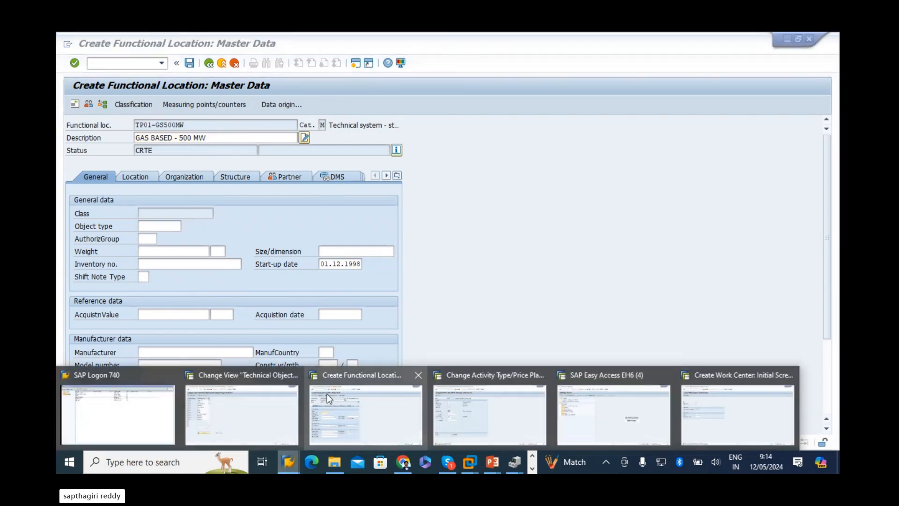
{"action": "left_click", "coordinate": [262, 394]}
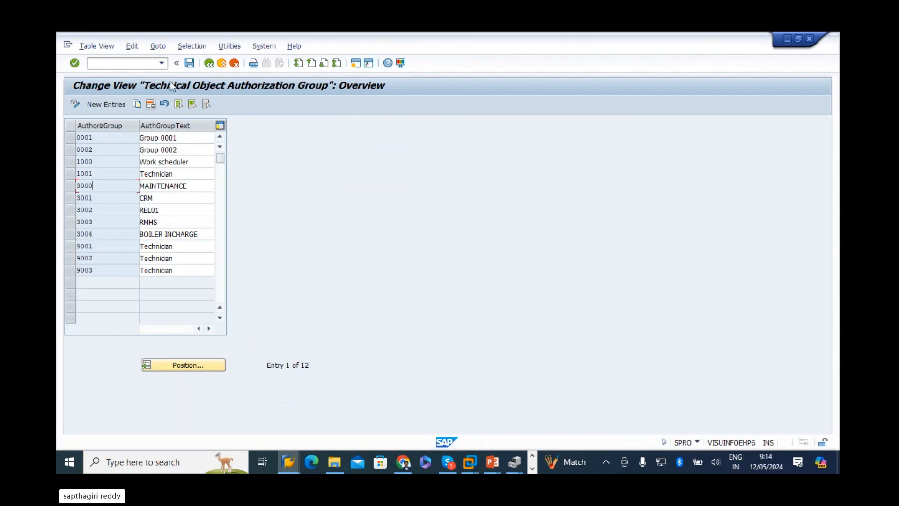
{"action": "left_click", "coordinate": [209, 63]}
{"action": "double_click", "coordinate": [161, 239]}
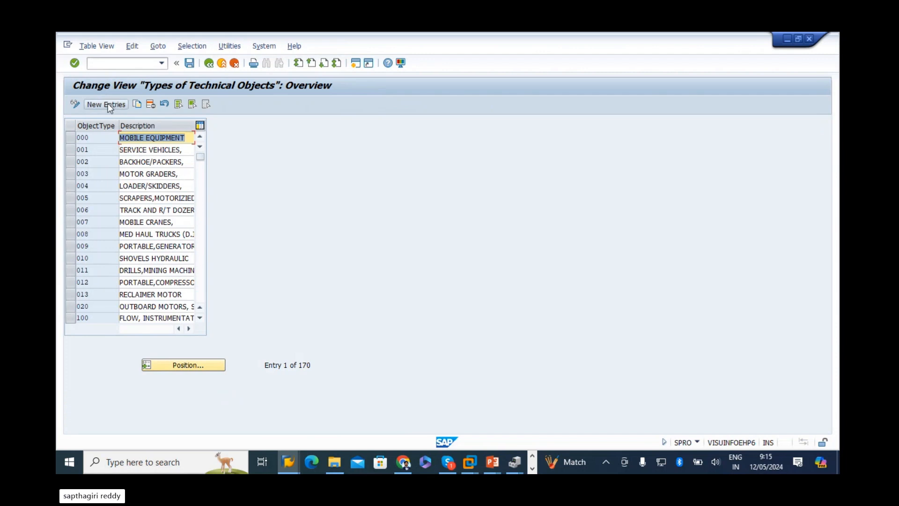
{"action": "left_click", "coordinate": [162, 368]}
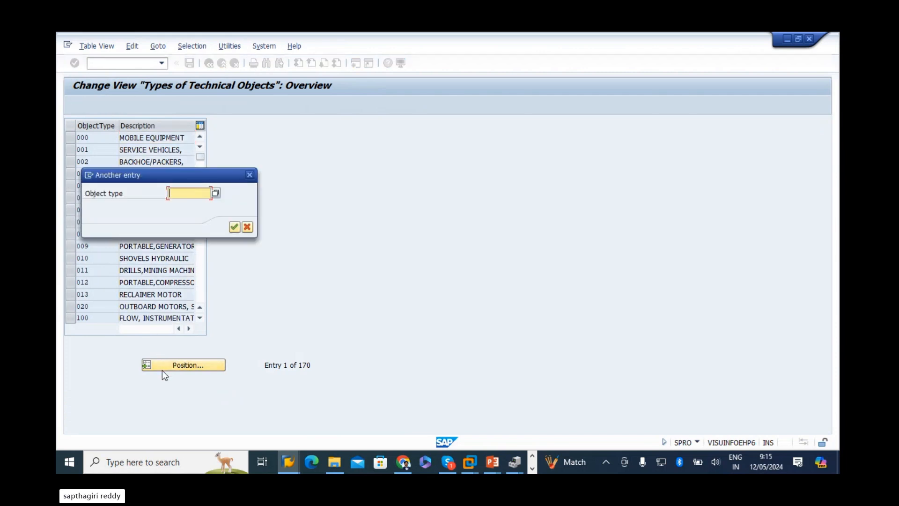
{"action": "type", "text": "HST500"}
{"action": "key", "text": "Return"}
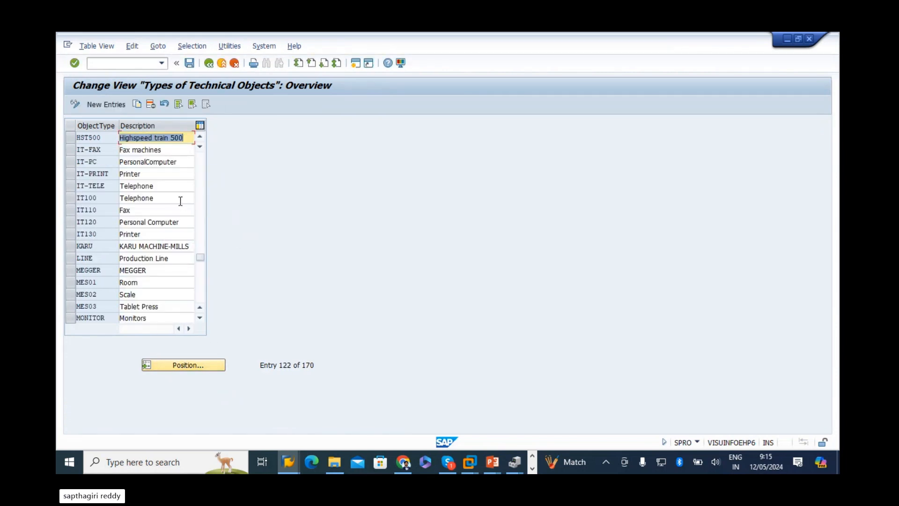
Add object type GAS BASED with the description GAS BASED POWER PLAN, and save it under the customizing request
{"action": "left_click", "coordinate": [113, 102]}
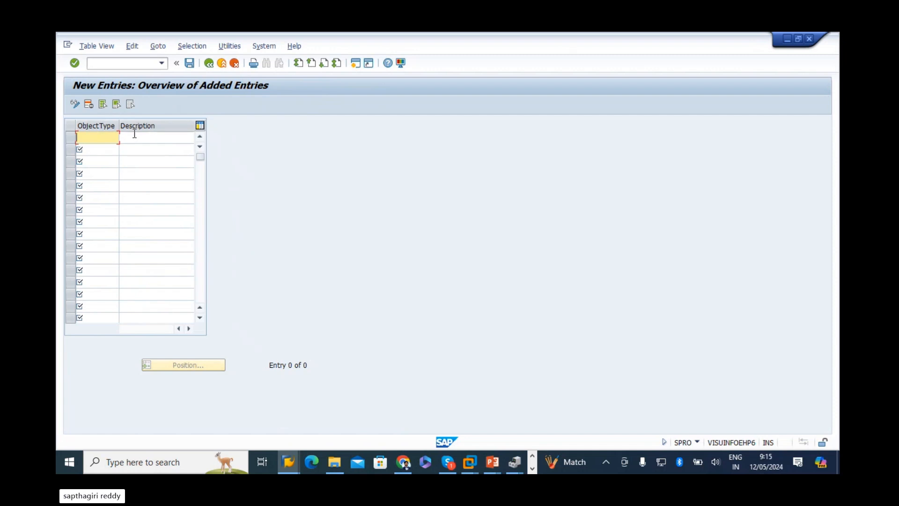
{"action": "type", "text": "GAS"}
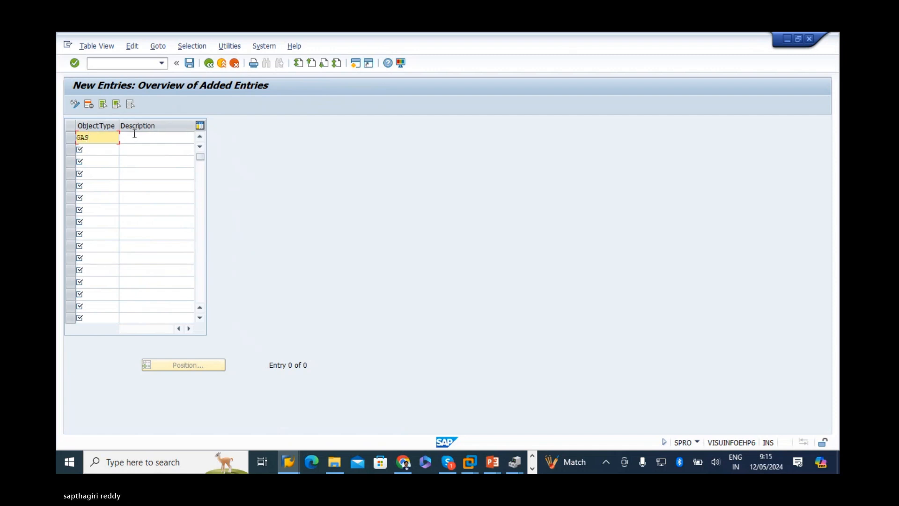
{"action": "type", "text": " BAS"}
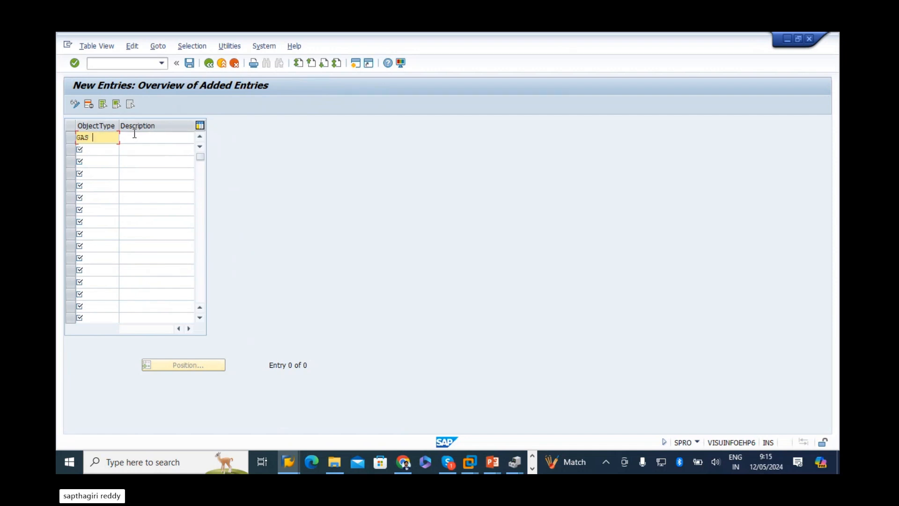
{"action": "type", "text": "ED"}
{"action": "left_click", "coordinate": [135, 134]}
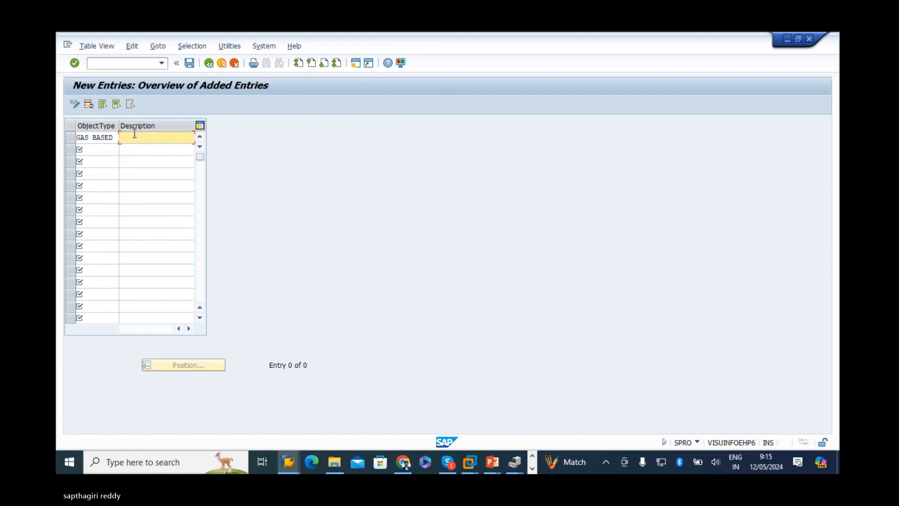
{"action": "type", "text": "GAS BSA"}
{"action": "key", "text": "BackSpace"}
{"action": "key", "text": "BackSpace"}
{"action": "type", "text": "ASED POWER PLAN"}
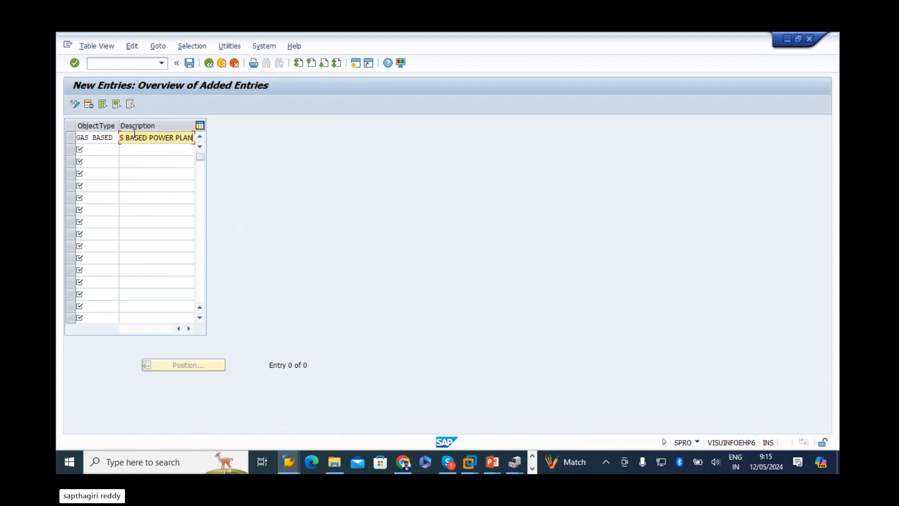
{"action": "key", "text": "Return"}
{"action": "left_click", "coordinate": [189, 63]}
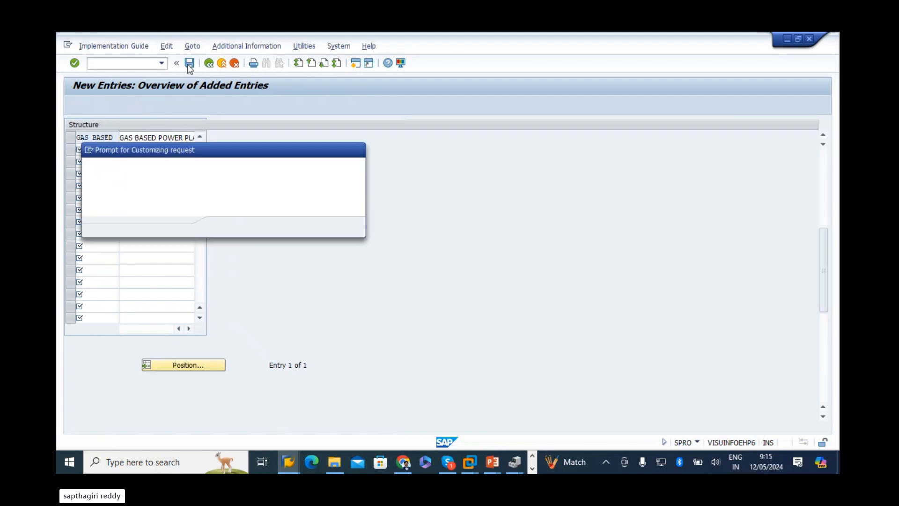
{"action": "left_click", "coordinate": [226, 226]}
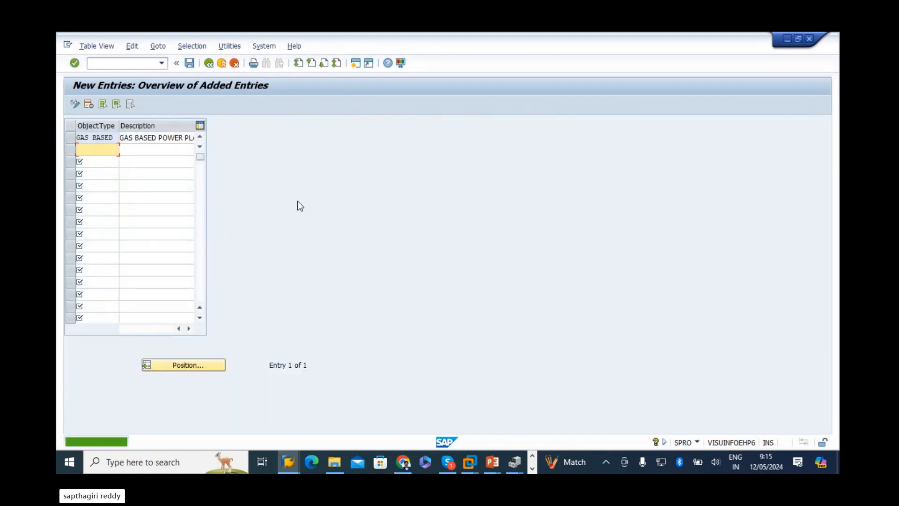
Return to the functional location master data and assign GAS BASED as the object type of TP01-GS500MW
{"action": "key", "text": "alt+Tab"}
{"action": "left_click", "coordinate": [156, 227]}
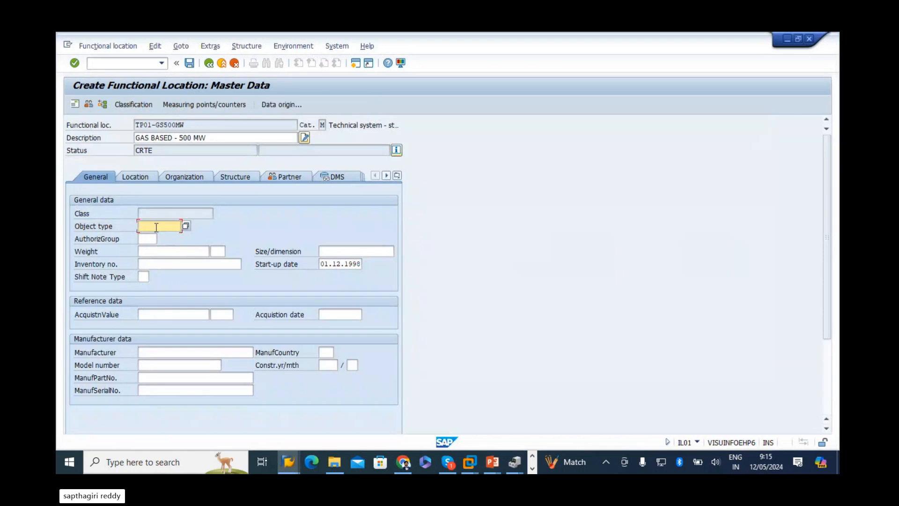
{"action": "type", "text": "GAS BASED"}
{"action": "key", "text": "Return"}
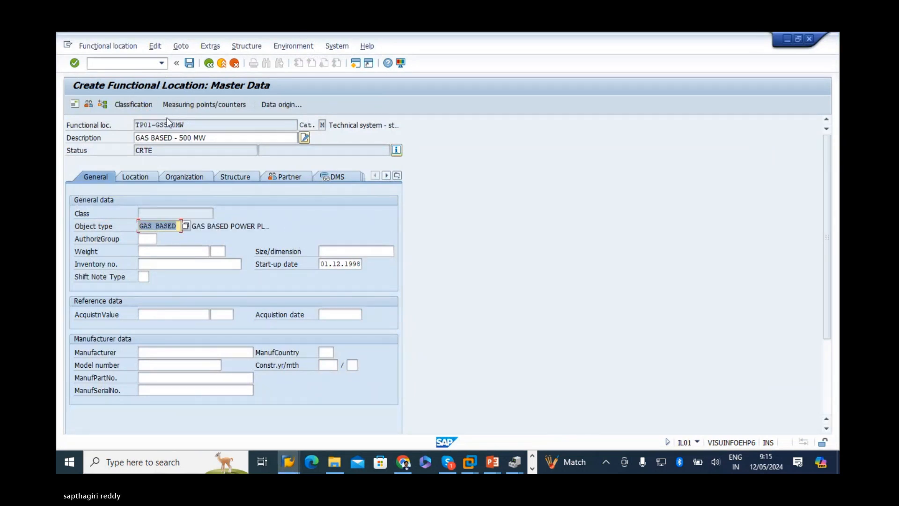
Set the functional location's authorization group to 3000 and its manufacturer to TATA POWER
{"action": "left_click", "coordinate": [147, 239]}
{"action": "type", "text": "3000"}
{"action": "left_click", "coordinate": [340, 248]}
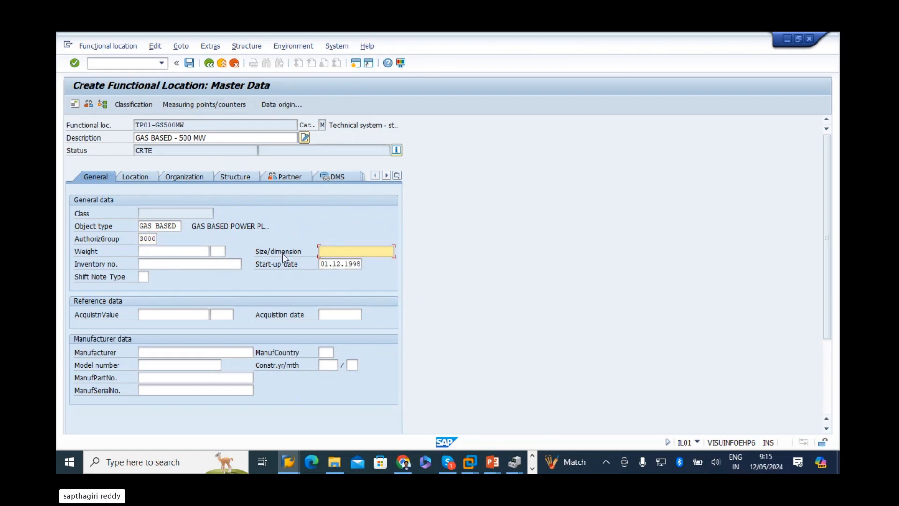
{"action": "left_click", "coordinate": [153, 352]}
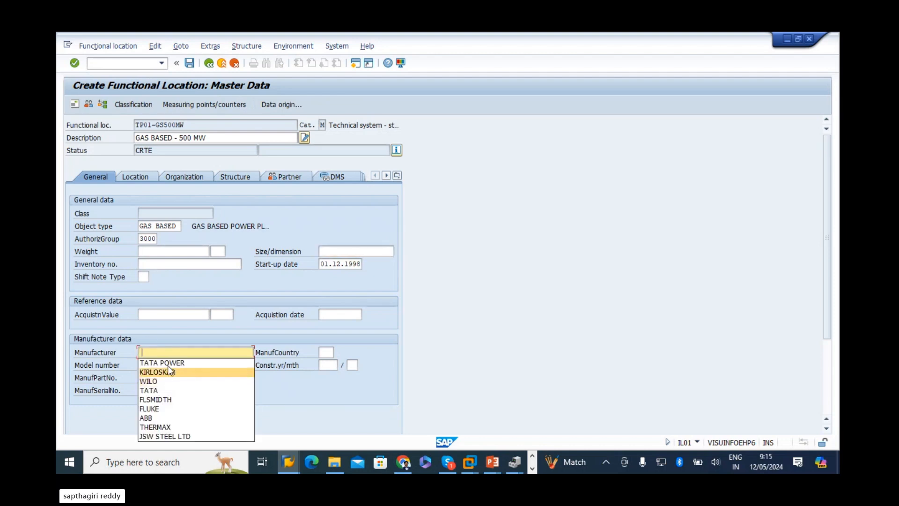
{"action": "left_click", "coordinate": [168, 361]}
Examine the functional location's maintenance plant along with its organization, structure, partner and general data
{"action": "left_click", "coordinate": [148, 175]}
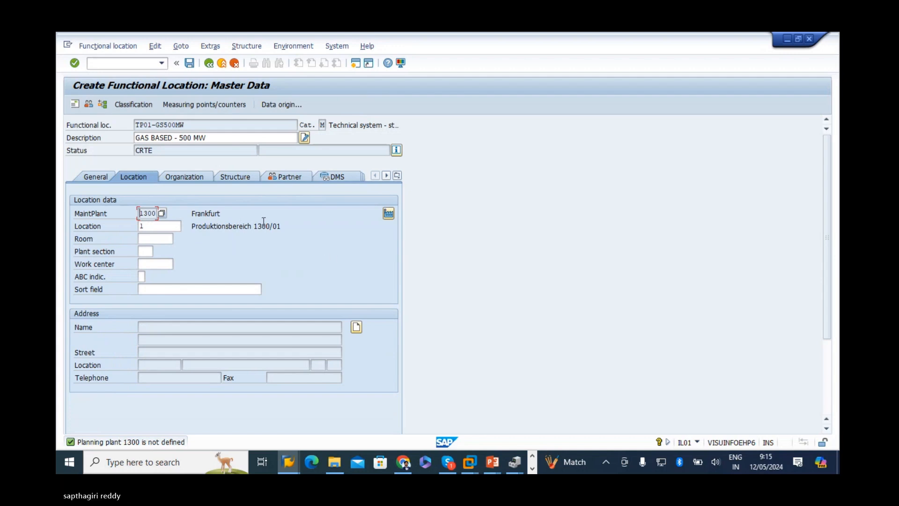
{"action": "left_click_drag", "start_coordinate": [228, 211], "coordinate": [56, 181]}
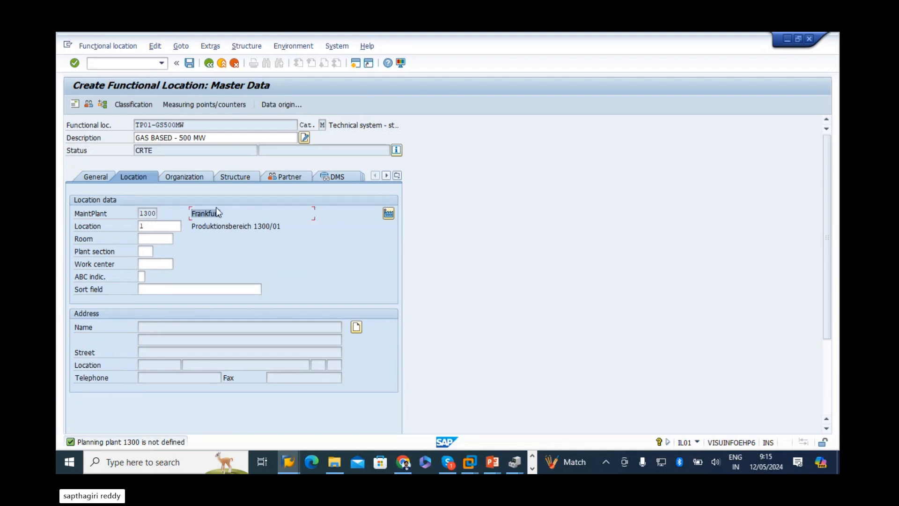
{"action": "left_click", "coordinate": [143, 214]}
{"action": "left_click", "coordinate": [147, 214]}
{"action": "left_click", "coordinate": [190, 176]}
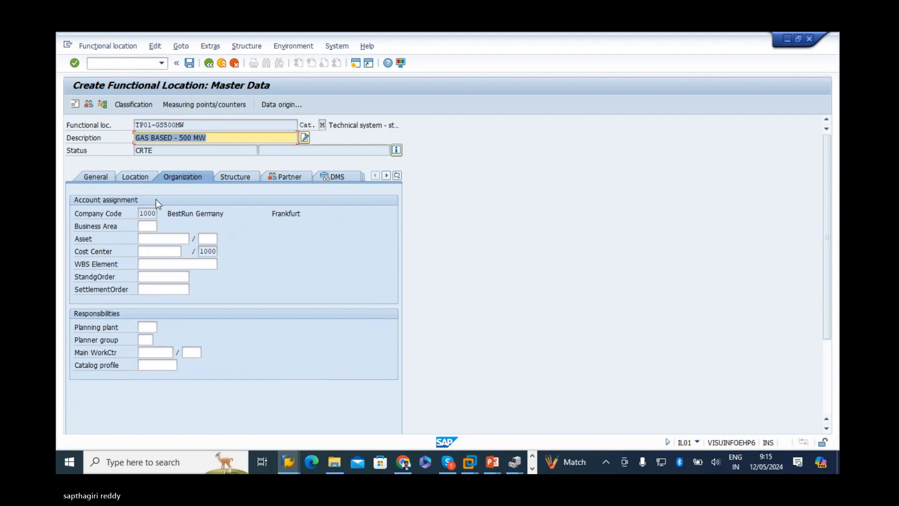
{"action": "left_click", "coordinate": [235, 176]}
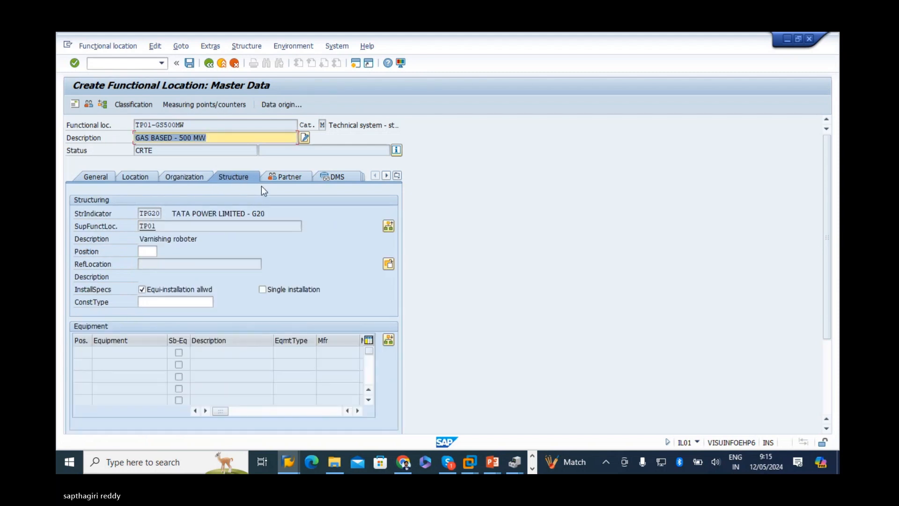
{"action": "left_click", "coordinate": [288, 178]}
{"action": "left_click", "coordinate": [99, 177]}
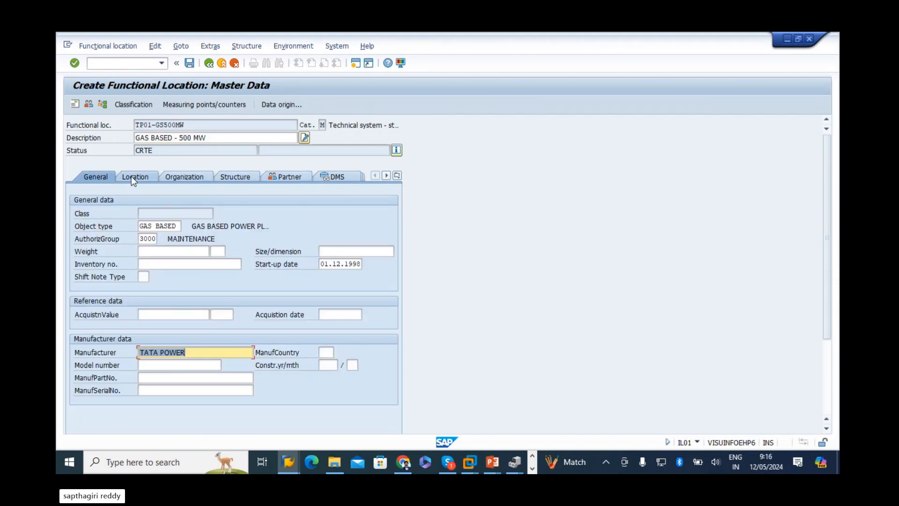
{"action": "left_click", "coordinate": [131, 176]}
Assign planning plant 1000 and main work center RHDUME01 in plant 1000 to the functional location
{"action": "left_click", "coordinate": [194, 175]}
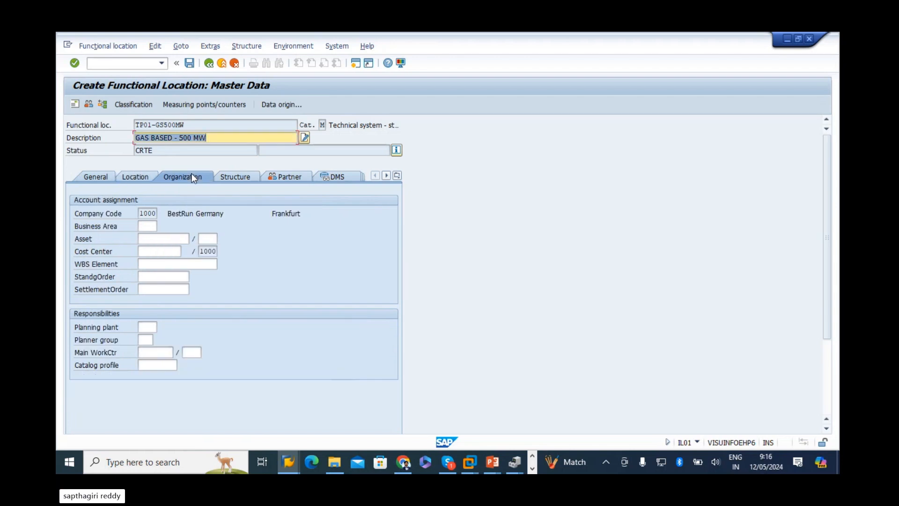
{"action": "left_click", "coordinate": [147, 329]}
{"action": "left_click", "coordinate": [152, 338]}
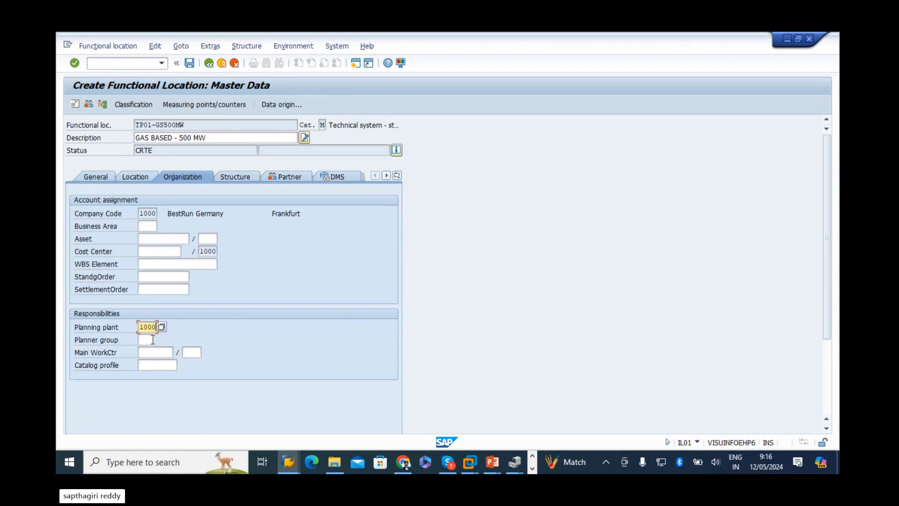
{"action": "left_click", "coordinate": [151, 339]}
{"action": "left_click", "coordinate": [155, 354]}
{"action": "left_click", "coordinate": [161, 239]}
{"action": "key", "text": "Return"}
{"action": "key", "text": "Return"}
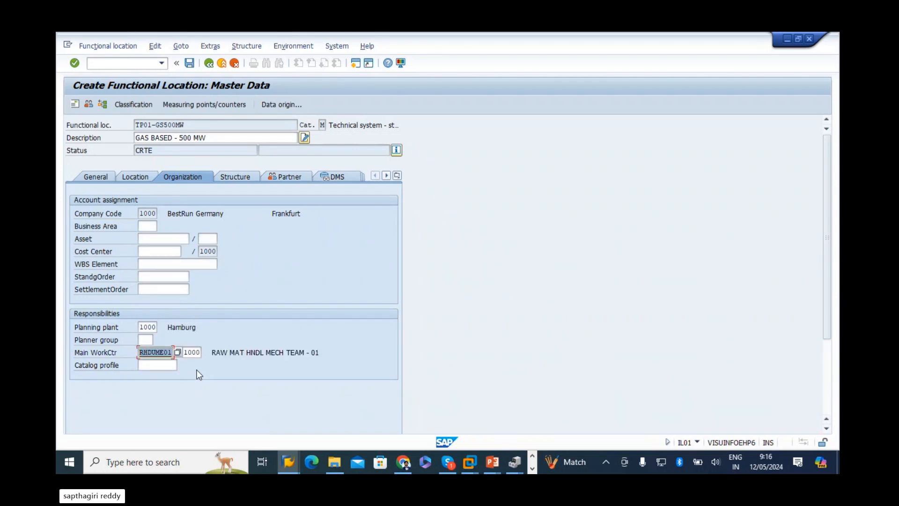
Review the functional location's structuring data, object type and its text, authorization group text, and maintenance plant
{"action": "left_click", "coordinate": [246, 180]}
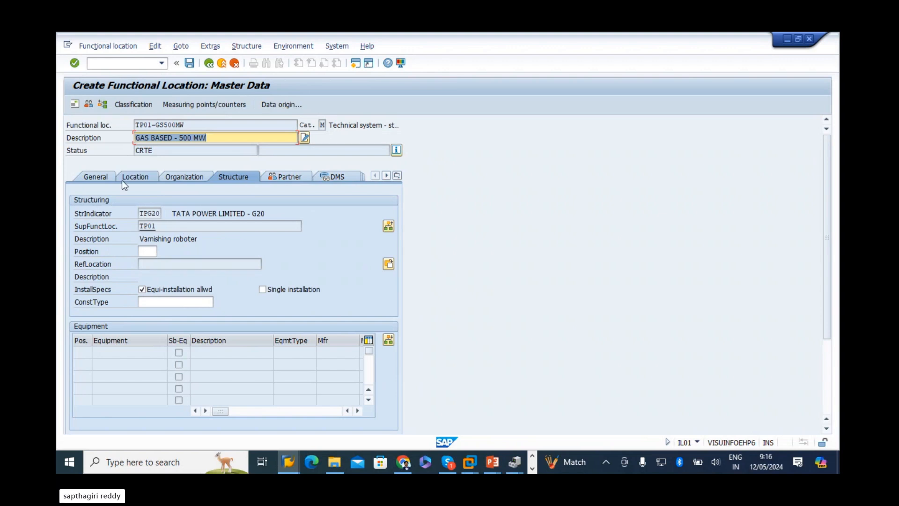
{"action": "left_click", "coordinate": [90, 178]}
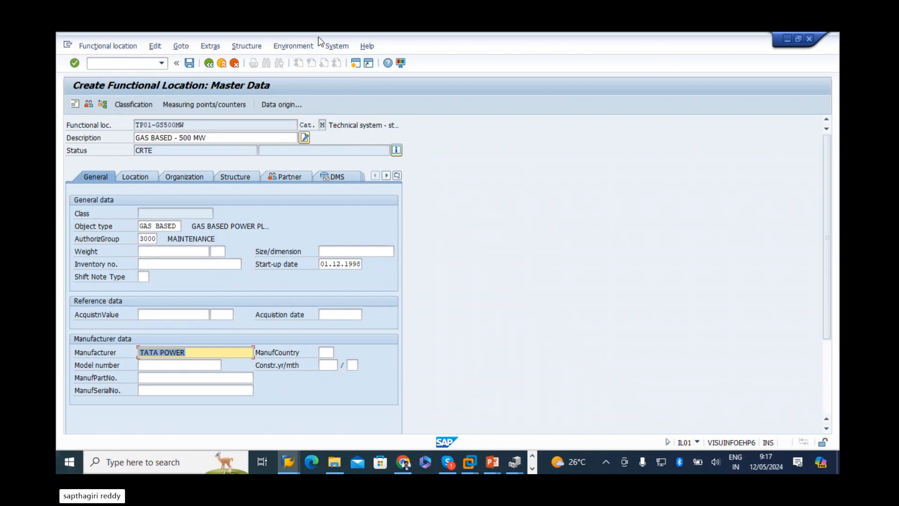
{"action": "left_click", "coordinate": [189, 124]}
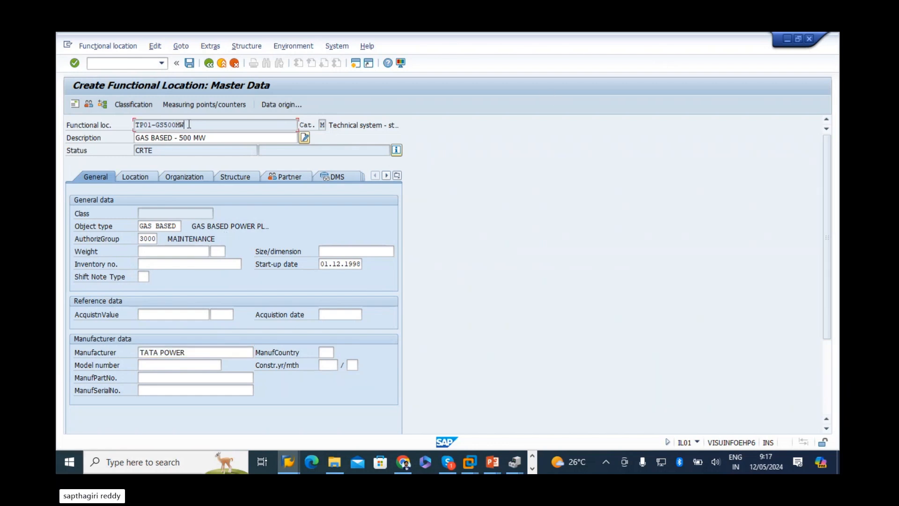
{"action": "left_click", "coordinate": [148, 226]}
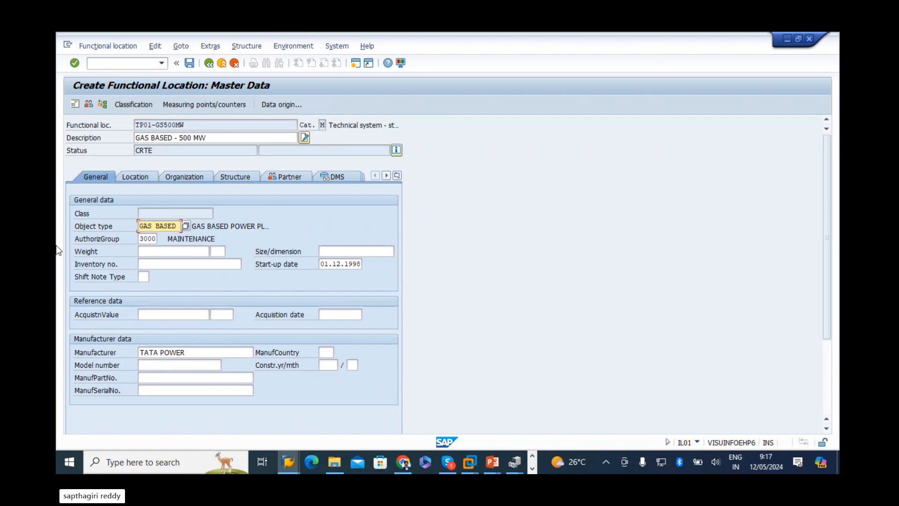
{"action": "left_click", "coordinate": [271, 225]}
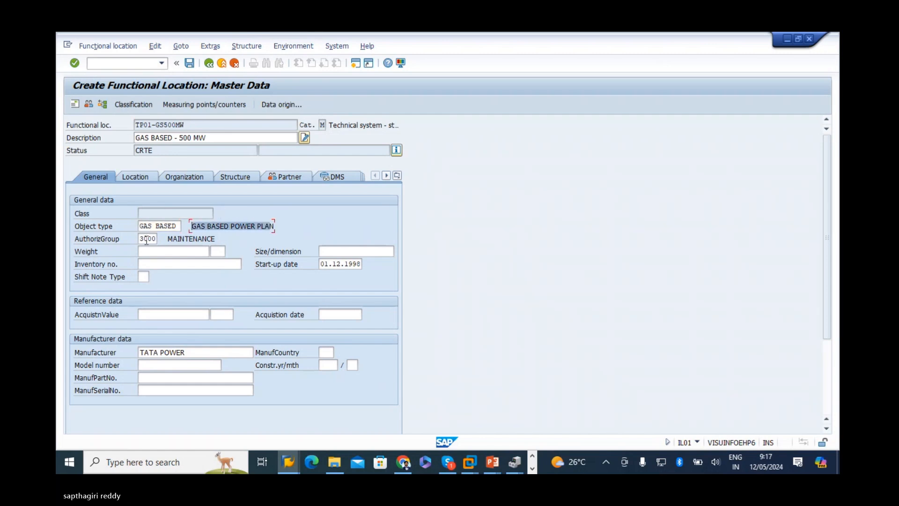
{"action": "left_click", "coordinate": [208, 239]}
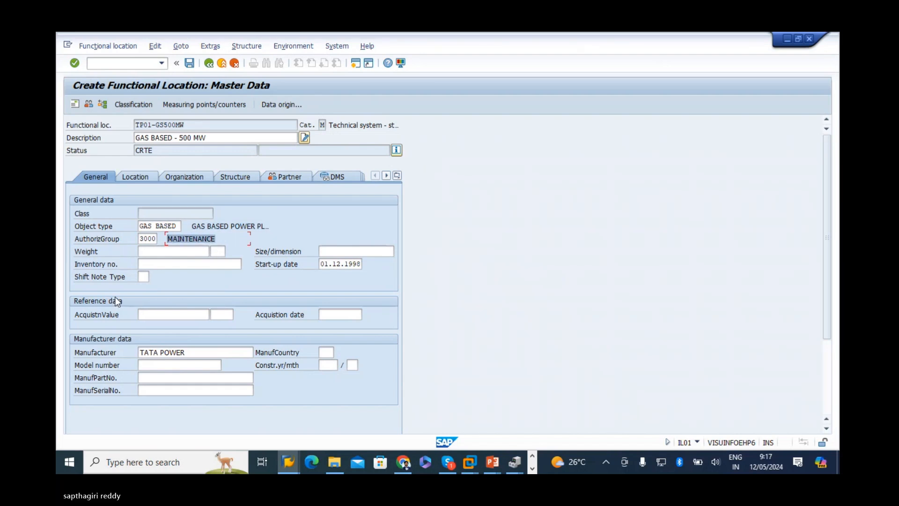
{"action": "left_click", "coordinate": [238, 225]}
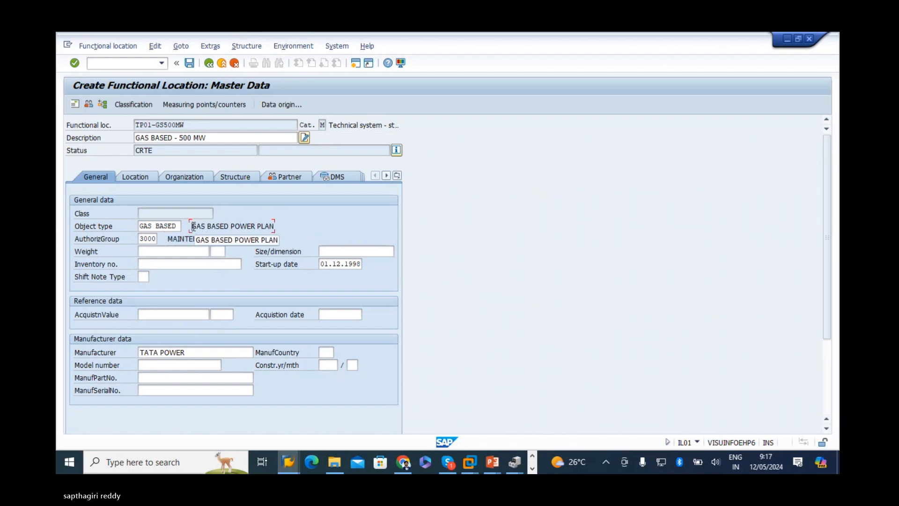
{"action": "left_click_drag", "start_coordinate": [193, 226], "coordinate": [275, 226]}
{"action": "left_click", "coordinate": [247, 226]}
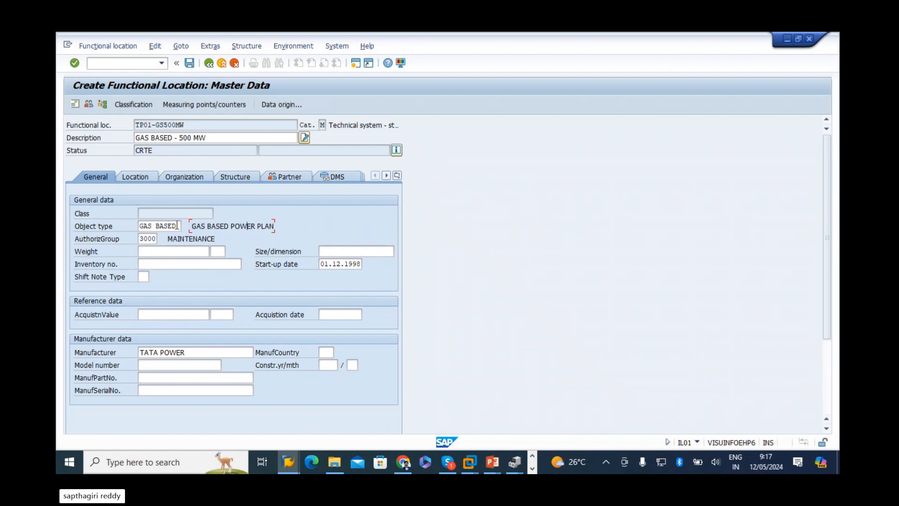
{"action": "left_click_drag", "start_coordinate": [196, 226], "coordinate": [297, 227]}
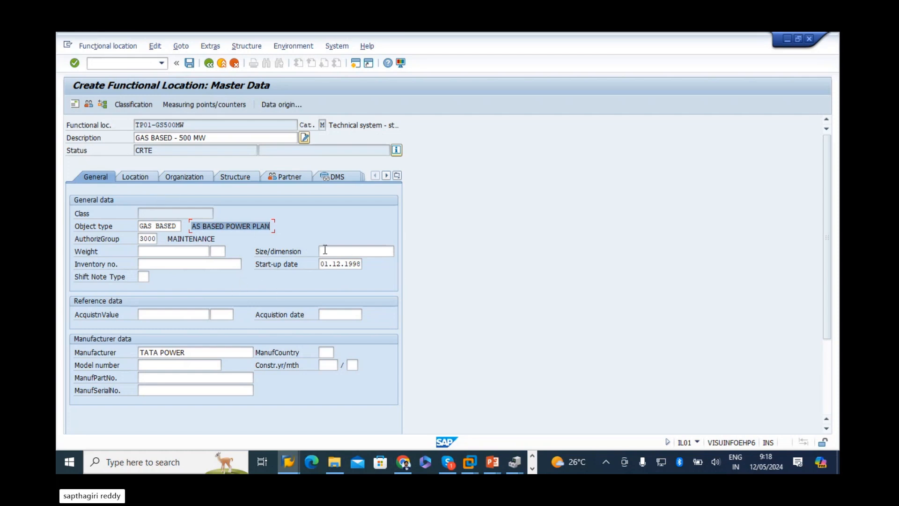
{"action": "left_click", "coordinate": [144, 176]}
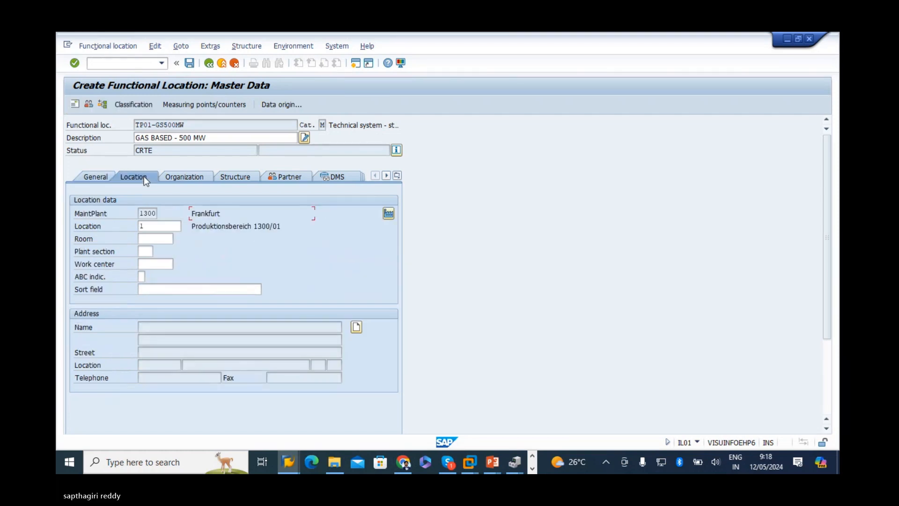
{"action": "left_click", "coordinate": [147, 213]}
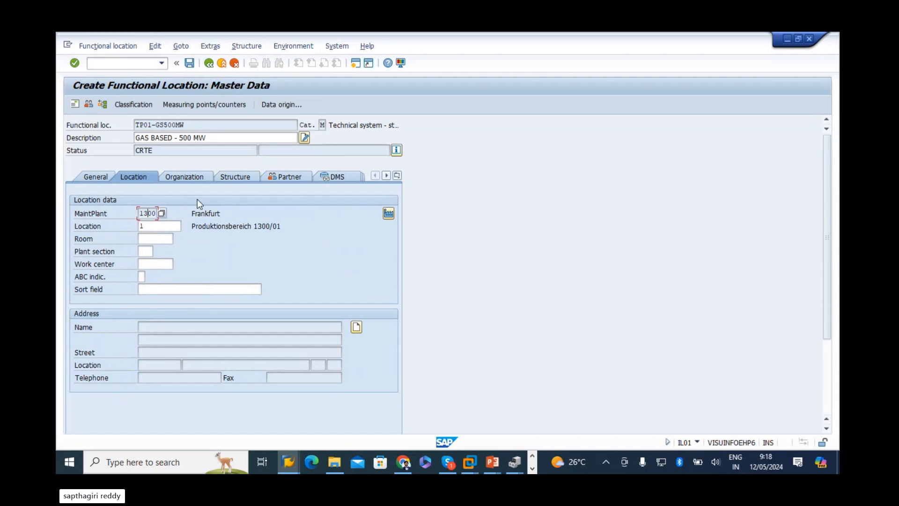
Review the functional location's account assignment and responsibilities, and inspect its superior functional location assignment without changing it
{"action": "left_click", "coordinate": [186, 177]}
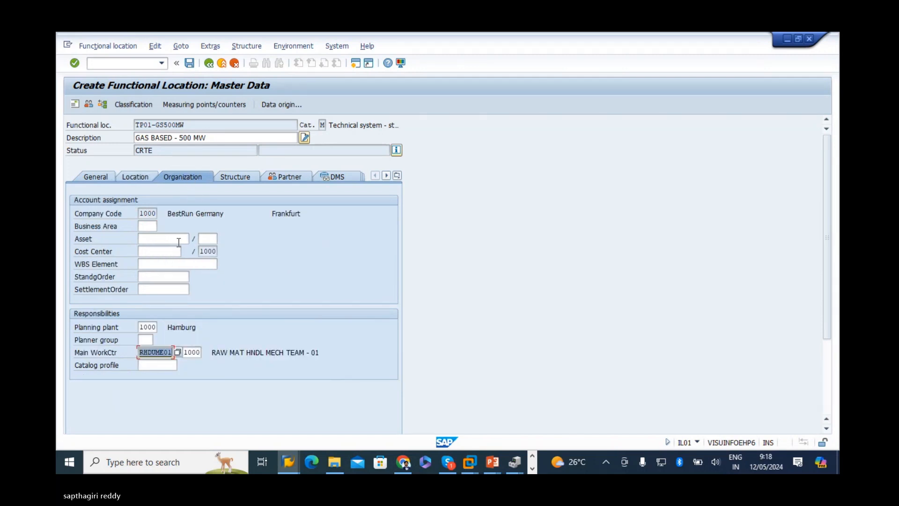
{"action": "left_click", "coordinate": [229, 178]}
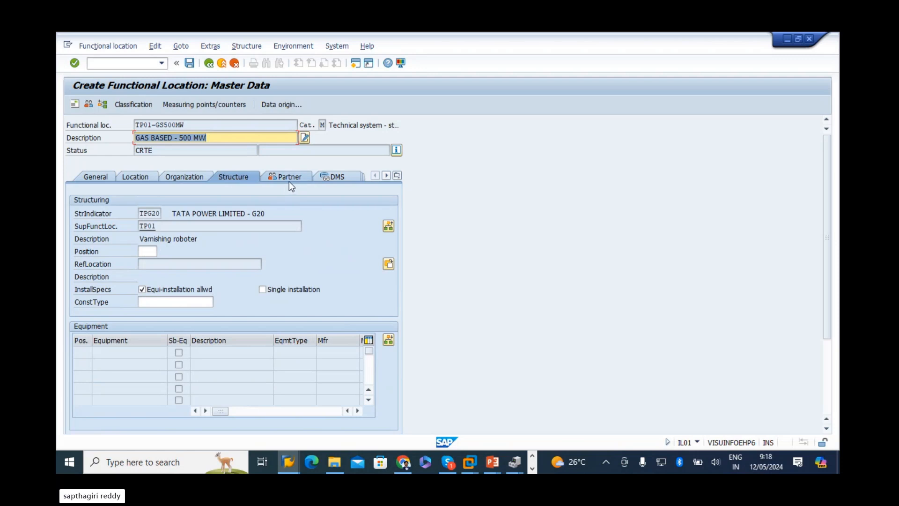
{"action": "double_click", "coordinate": [162, 226]}
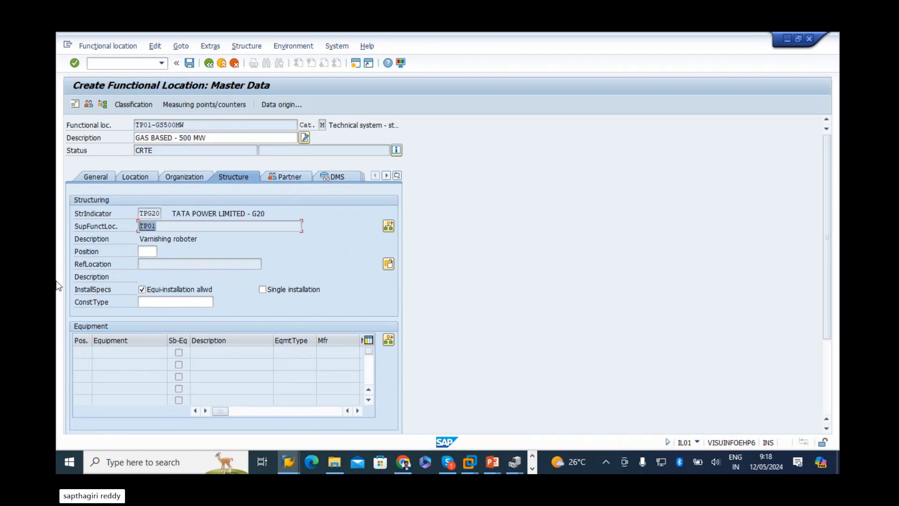
{"action": "double_click", "coordinate": [153, 125]}
{"action": "left_click", "coordinate": [389, 227]}
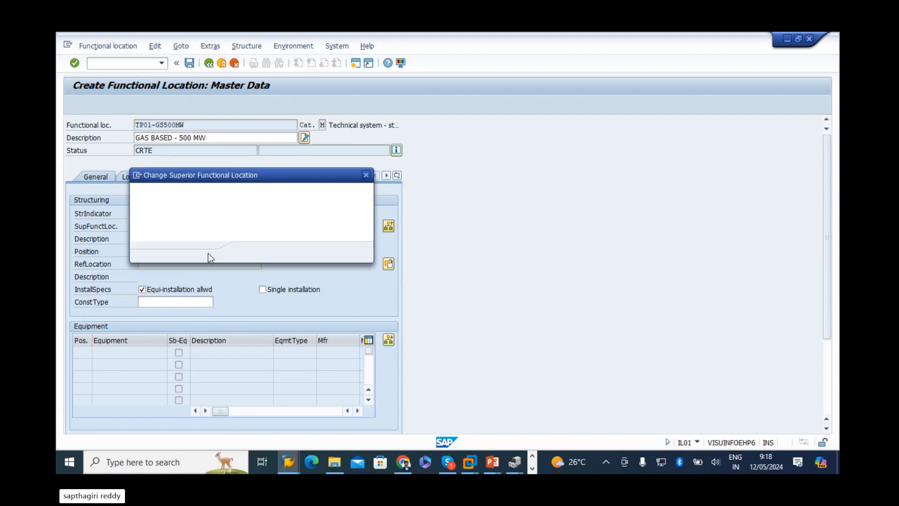
{"action": "left_click_drag", "start_coordinate": [202, 175], "coordinate": [368, 186]}
{"action": "left_click", "coordinate": [376, 204]}
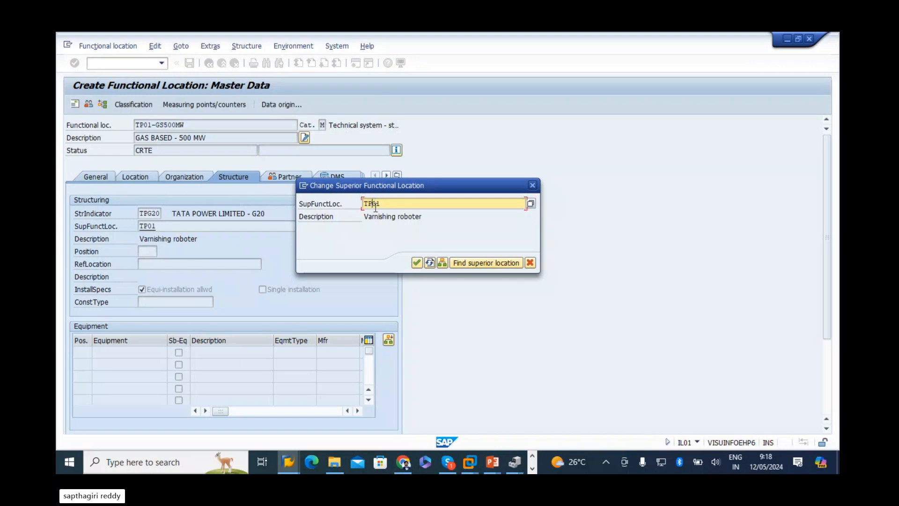
{"action": "double_click", "coordinate": [388, 206]}
{"action": "left_click", "coordinate": [532, 186]}
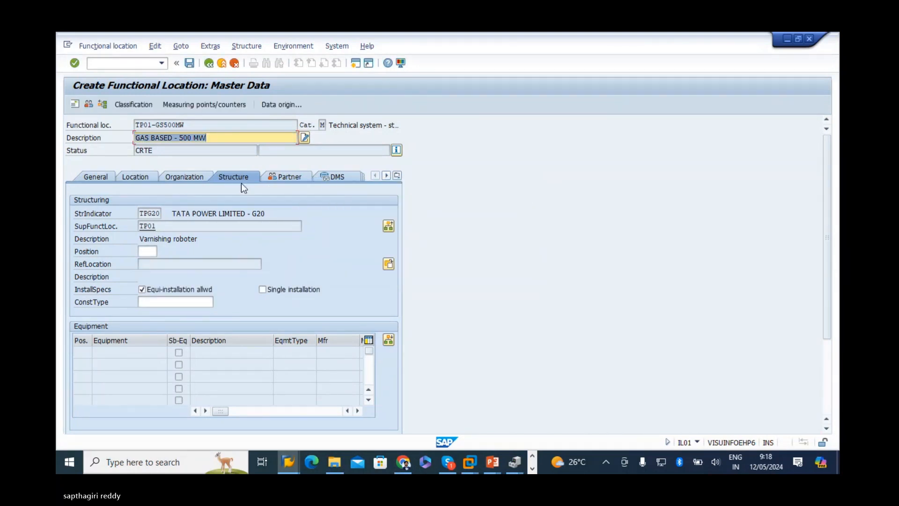
Review the functional location's partner, structure, linked document and warranty data, and return to its general data
{"action": "left_click", "coordinate": [290, 177]}
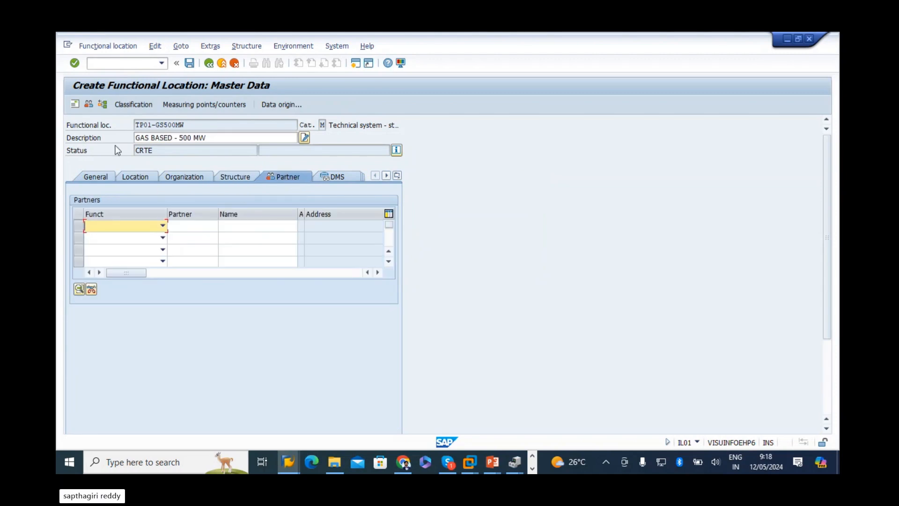
{"action": "left_click", "coordinate": [237, 179]}
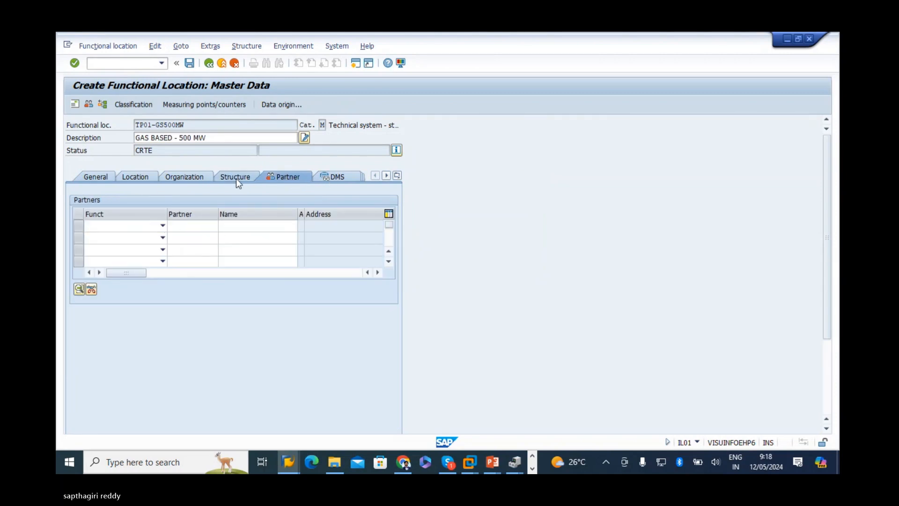
{"action": "left_click_drag", "start_coordinate": [164, 227], "coordinate": [107, 243]}
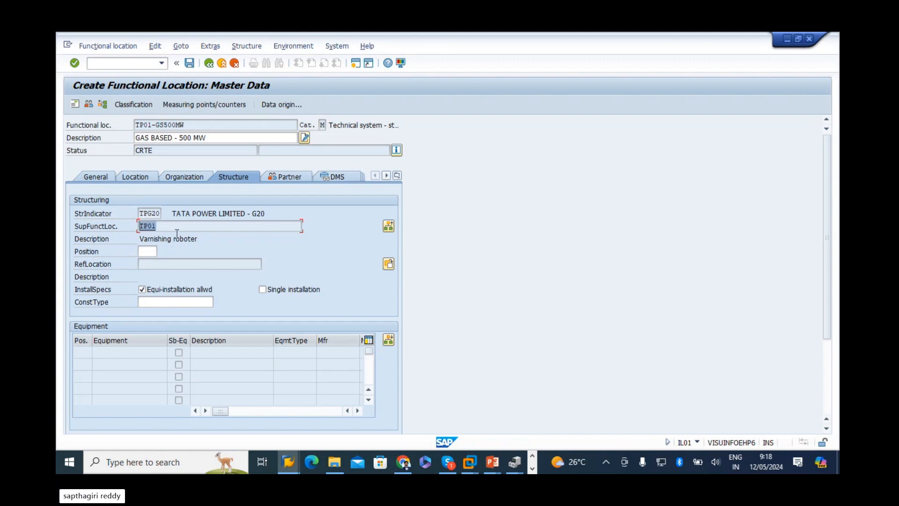
{"action": "left_click", "coordinate": [292, 175]}
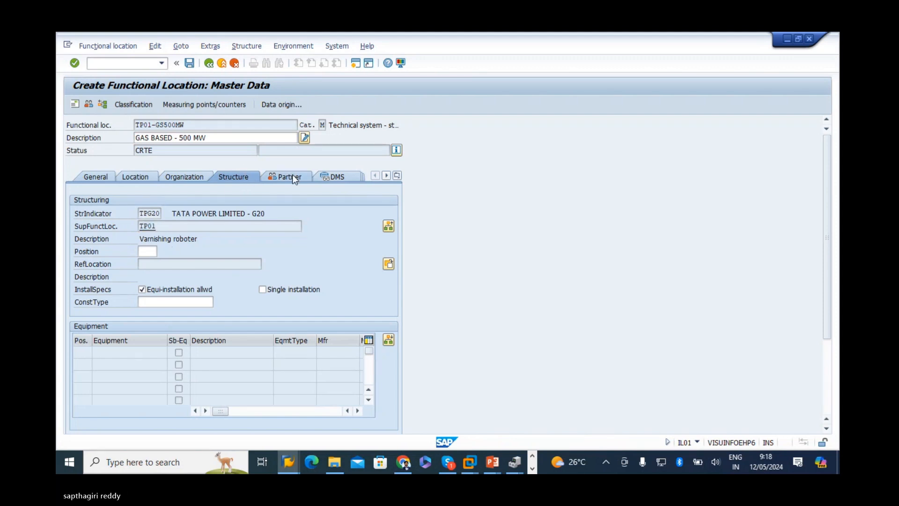
{"action": "left_click", "coordinate": [332, 175]}
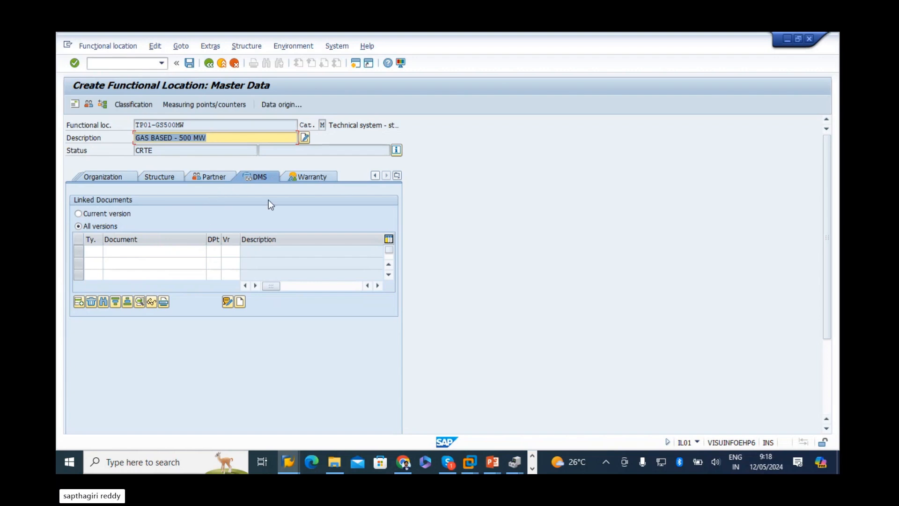
{"action": "left_click", "coordinate": [318, 179]}
{"action": "left_click", "coordinate": [398, 176]}
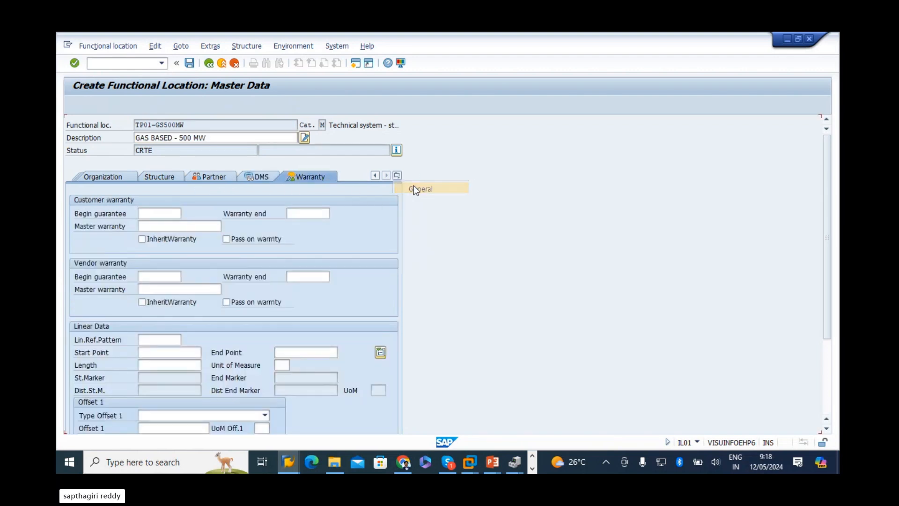
{"action": "left_click", "coordinate": [414, 187]}
Save functional location TP01-GS500MW and switch to changing functional locations
{"action": "left_click", "coordinate": [191, 62]}
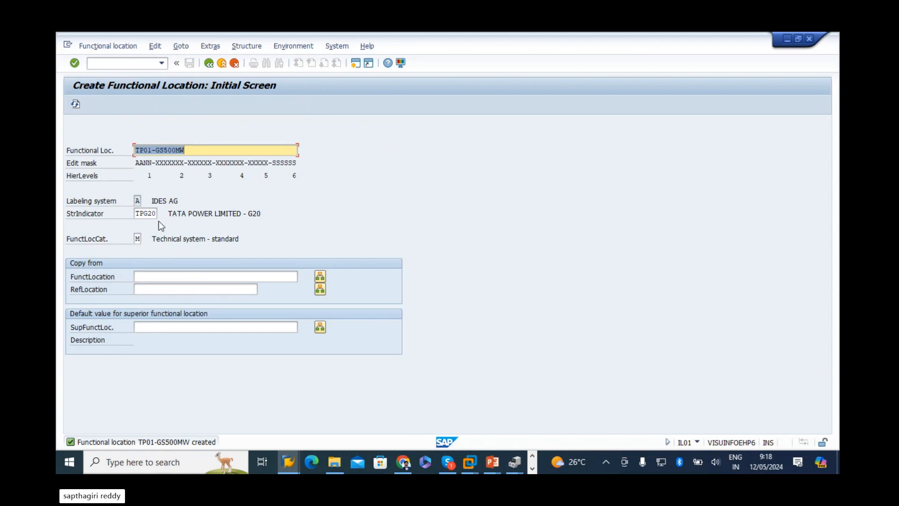
{"action": "left_click", "coordinate": [108, 46]}
{"action": "left_click", "coordinate": [117, 91]}
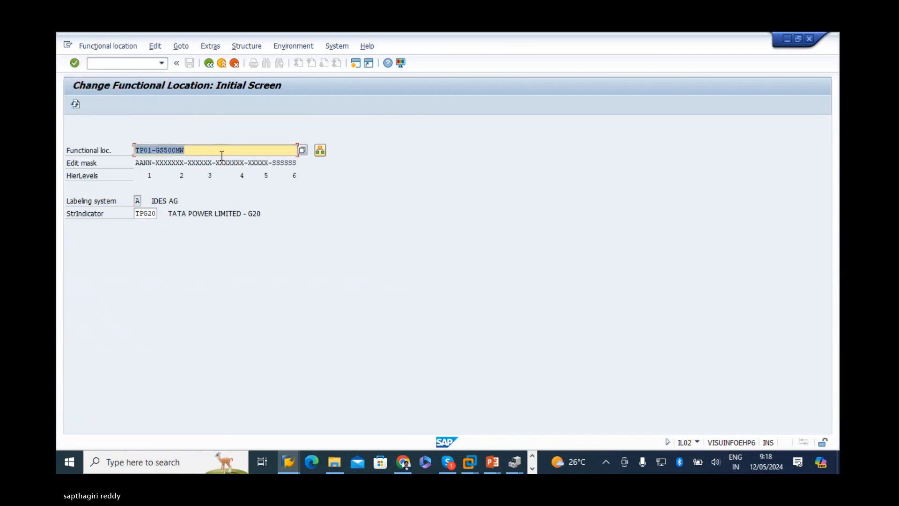
Open functional location TP01 for changing and view the maintenance plant in its location data
{"action": "left_click", "coordinate": [197, 150]}
{"action": "key", "text": "BackSpace"}
{"action": "key", "text": "BackSpace"}
{"action": "key", "text": "BackSpace"}
{"action": "key", "text": "BackSpace"}
{"action": "key", "text": "BackSpace"}
{"action": "key", "text": "BackSpace"}
{"action": "key", "text": "BackSpace"}
{"action": "key", "text": "BackSpace"}
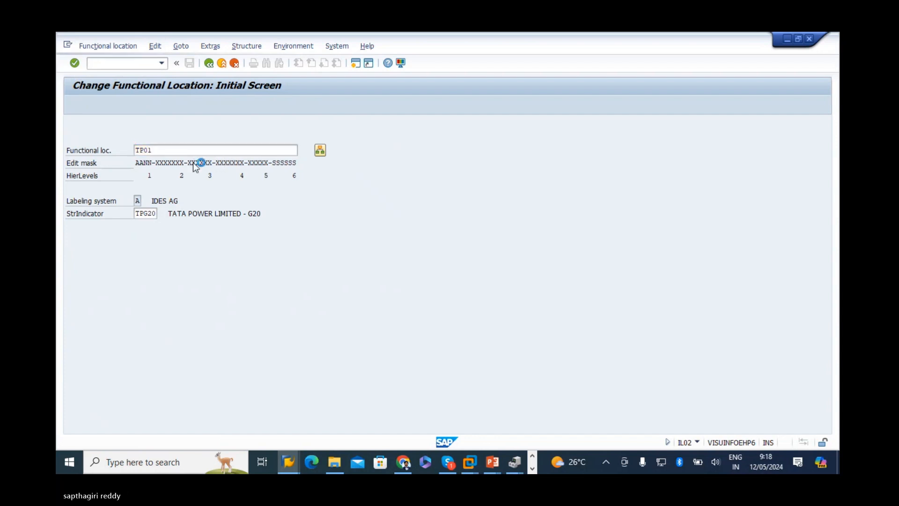
{"action": "key", "text": "Return"}
{"action": "left_click", "coordinate": [134, 176]}
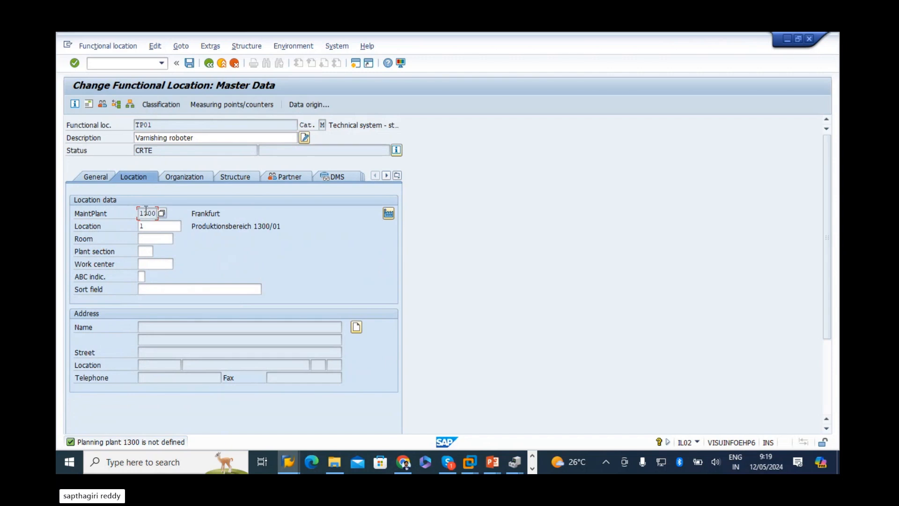
{"action": "left_click_drag", "start_coordinate": [141, 213], "coordinate": [243, 213]}
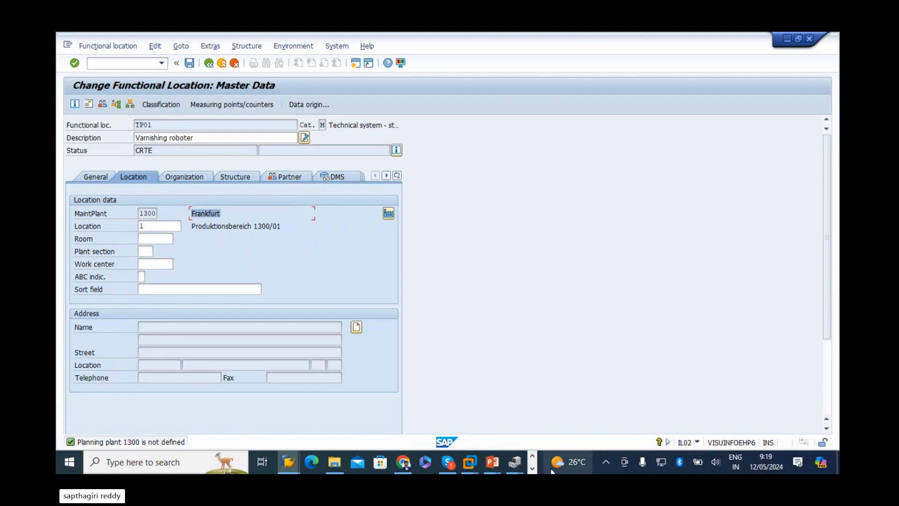
Switch to the Excel workbook and format the CREATE, CHANGE and DISPLAY transaction code cells A61:C62 in bold with yellow fill and borders
{"action": "left_click", "coordinate": [532, 468]}
{"action": "left_click", "coordinate": [328, 462]}
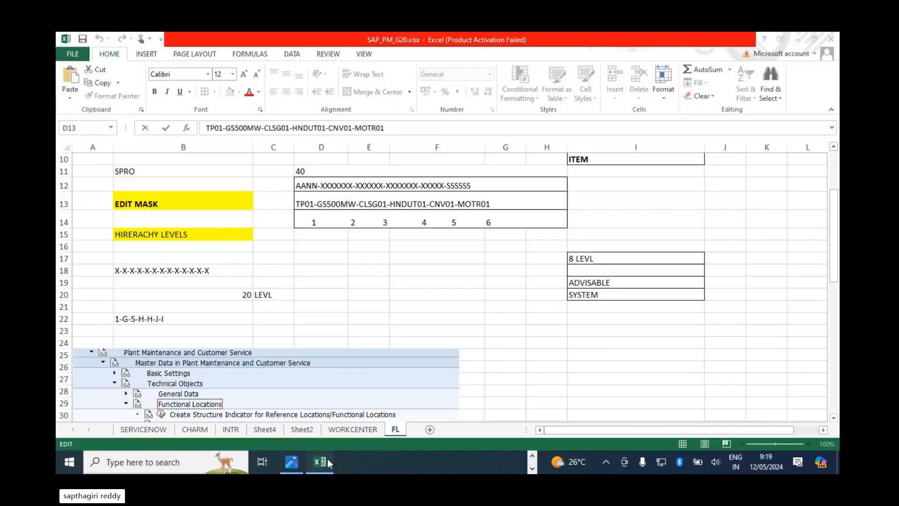
{"action": "left_click", "coordinate": [386, 294]}
{"action": "scroll", "coordinate": [390, 296], "scroll_direction": "down", "scroll_amount": 3}
{"action": "scroll", "coordinate": [328, 290], "scroll_direction": "down", "scroll_amount": 11}
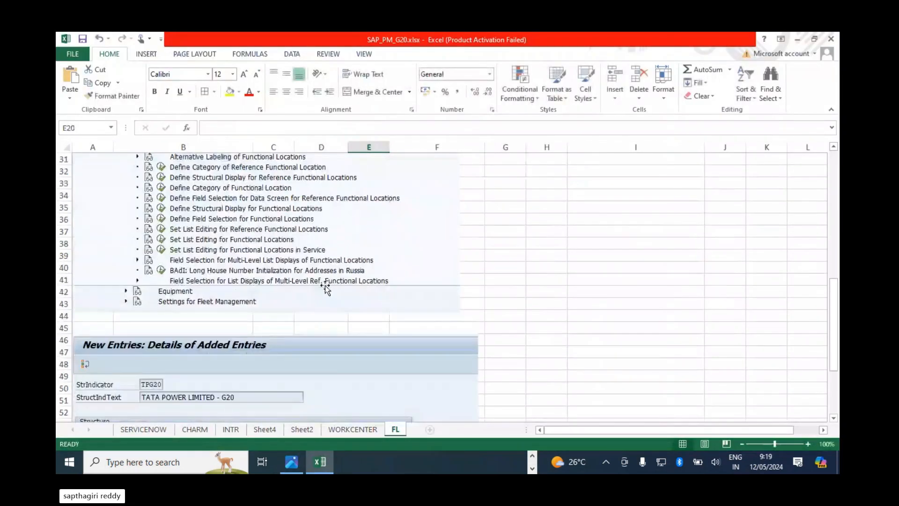
{"action": "left_click", "coordinate": [237, 326]}
{"action": "left_click_drag", "start_coordinate": [91, 267], "coordinate": [274, 280]}
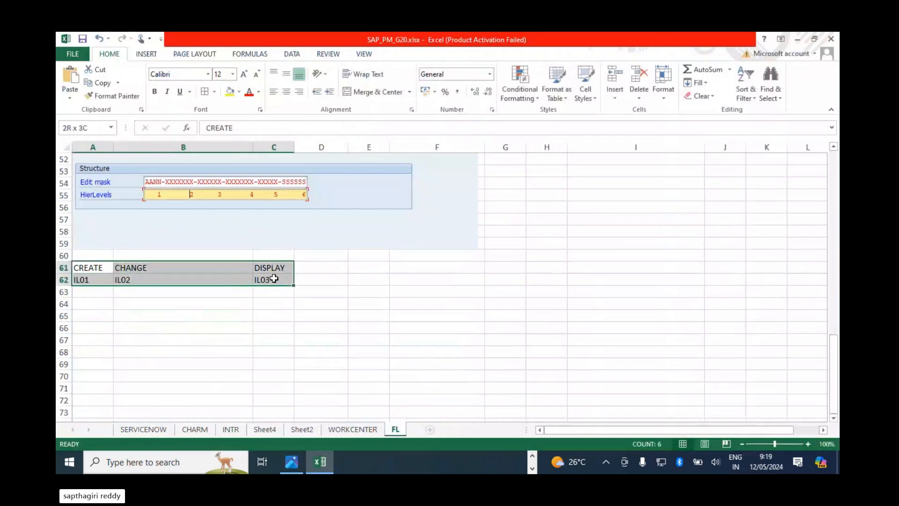
{"action": "left_click", "coordinate": [155, 91]}
{"action": "left_click", "coordinate": [229, 91]}
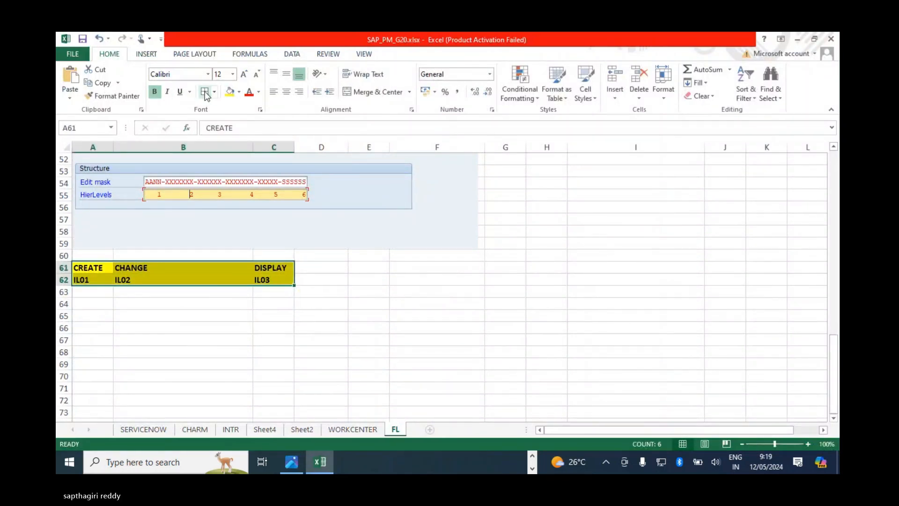
{"action": "left_click", "coordinate": [439, 341]}
Switch back to SAP and examine TP01's maintenance plant, location, structuring data and superior functional location assignment
{"action": "key", "text": "alt+Tab"}
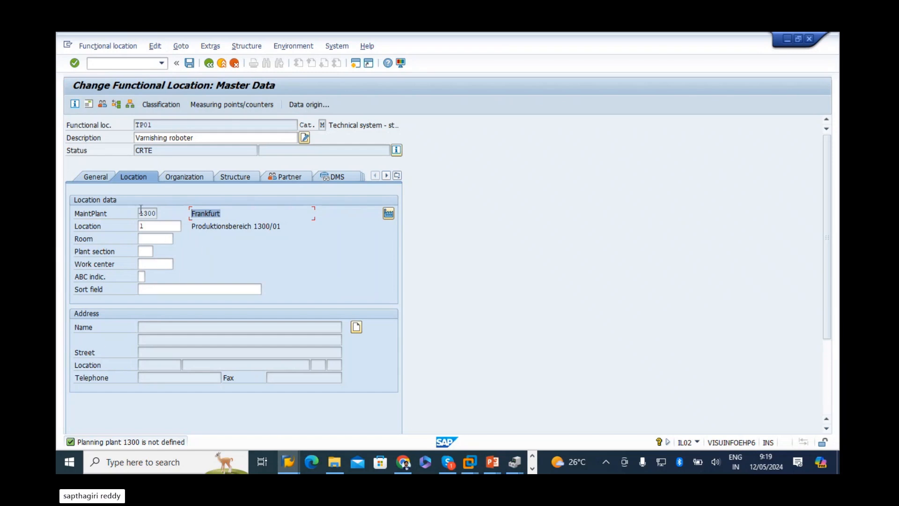
{"action": "left_click_drag", "start_coordinate": [140, 213], "coordinate": [157, 212]}
{"action": "left_click_drag", "start_coordinate": [229, 210], "coordinate": [167, 212]}
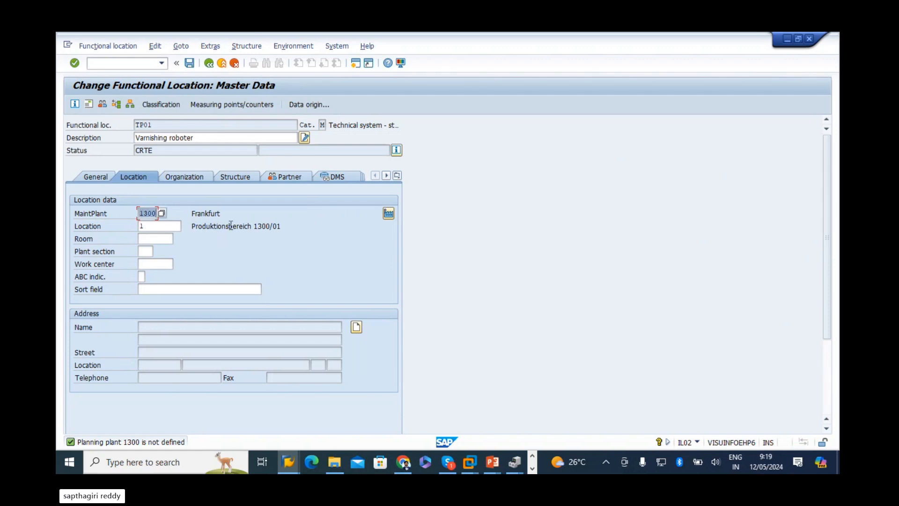
{"action": "left_click_drag", "start_coordinate": [282, 227], "coordinate": [163, 226]}
{"action": "left_click_drag", "start_coordinate": [224, 216], "coordinate": [187, 214]}
{"action": "left_click", "coordinate": [292, 227]}
{"action": "double_click", "coordinate": [146, 213]}
{"action": "left_click", "coordinate": [223, 173]}
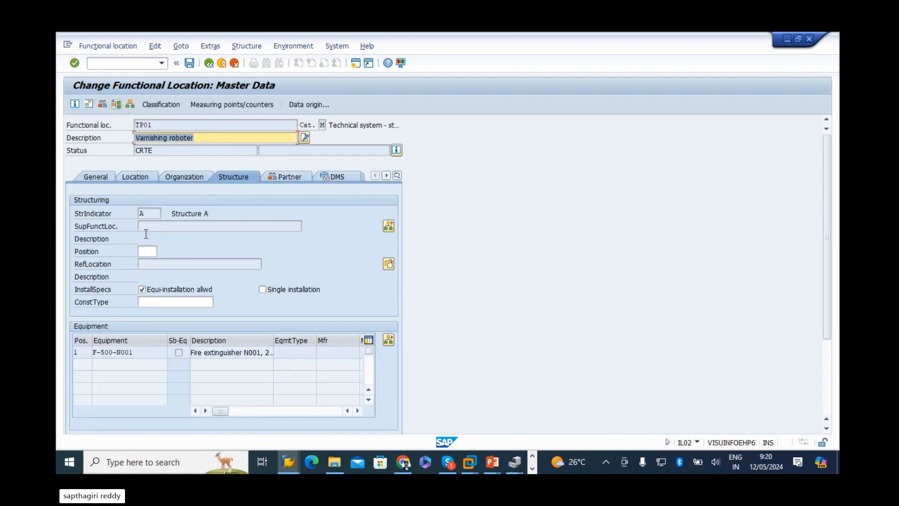
{"action": "left_click", "coordinate": [174, 226]}
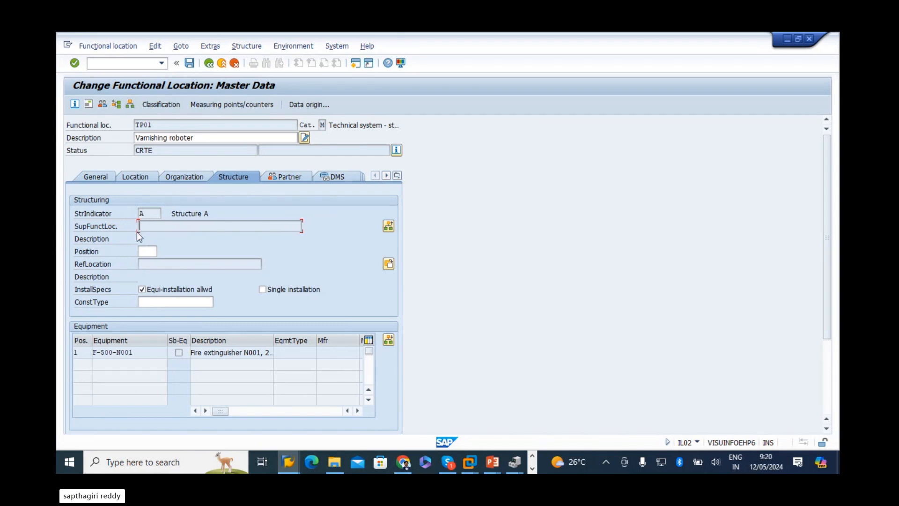
{"action": "left_click", "coordinate": [388, 226]}
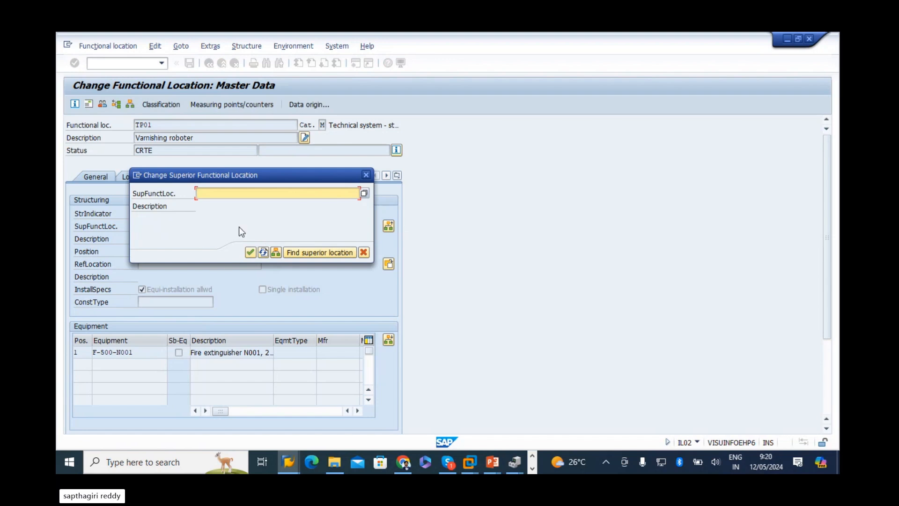
{"action": "left_click", "coordinate": [365, 174]}
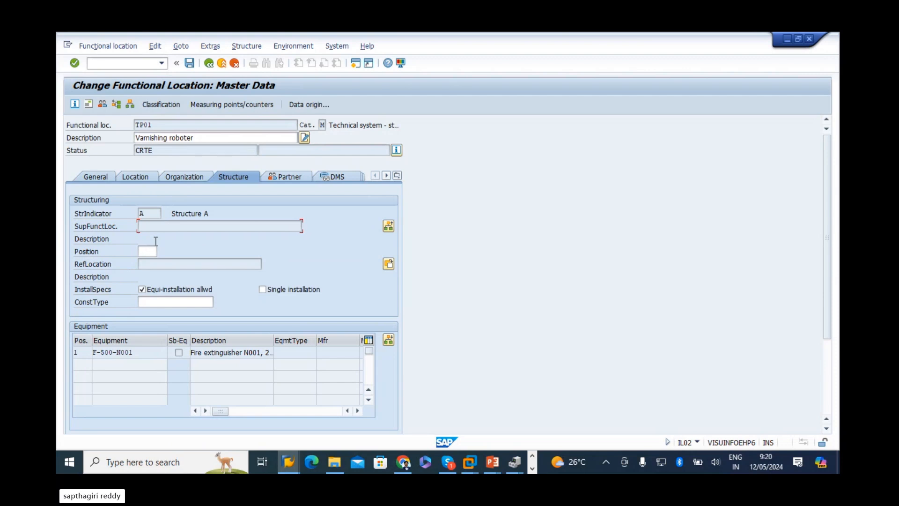
{"action": "left_click", "coordinate": [141, 177]}
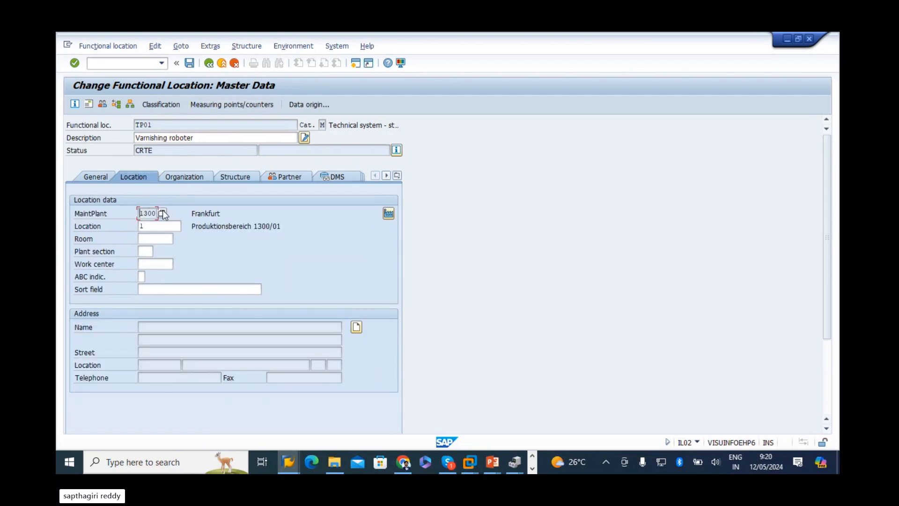
Change the maintenance plant of functional location TP01 to 1000 and submit the entry
{"action": "left_click", "coordinate": [158, 48]}
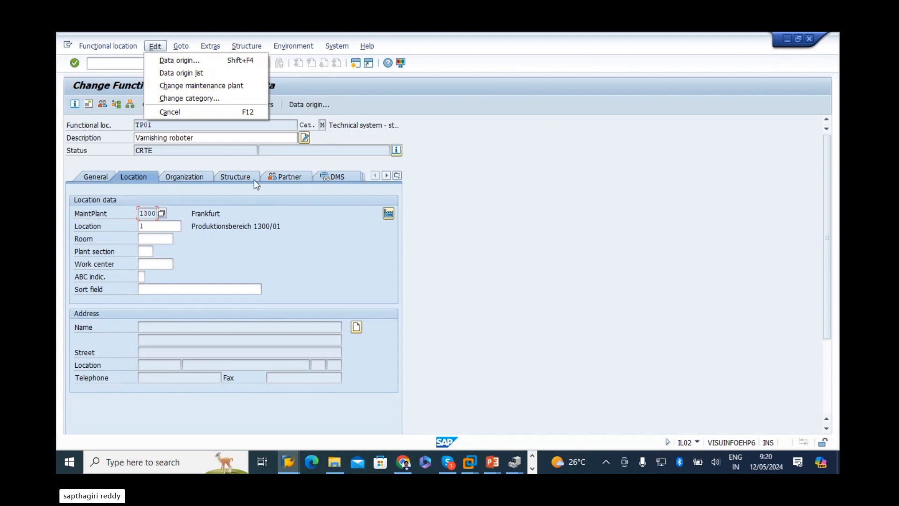
{"action": "left_click", "coordinate": [232, 224]}
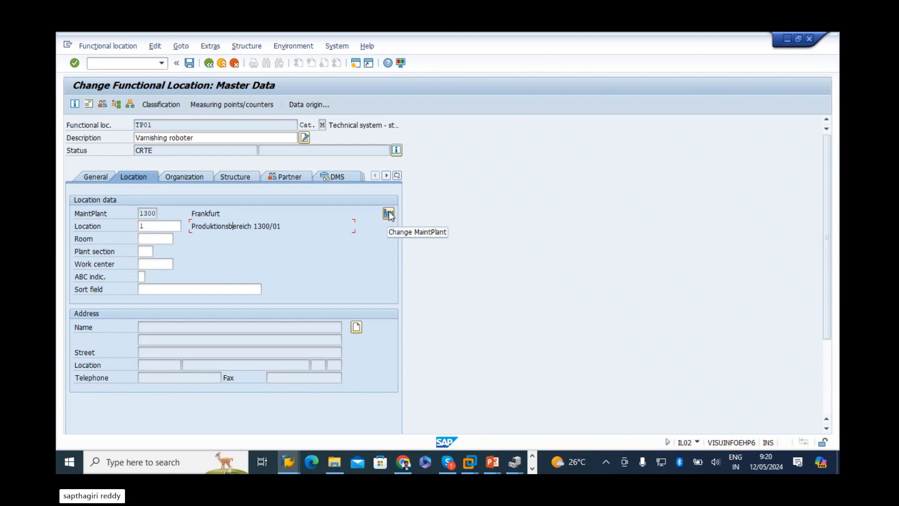
{"action": "left_click", "coordinate": [388, 214]}
{"action": "left_click_drag", "start_coordinate": [274, 169], "coordinate": [280, 215]}
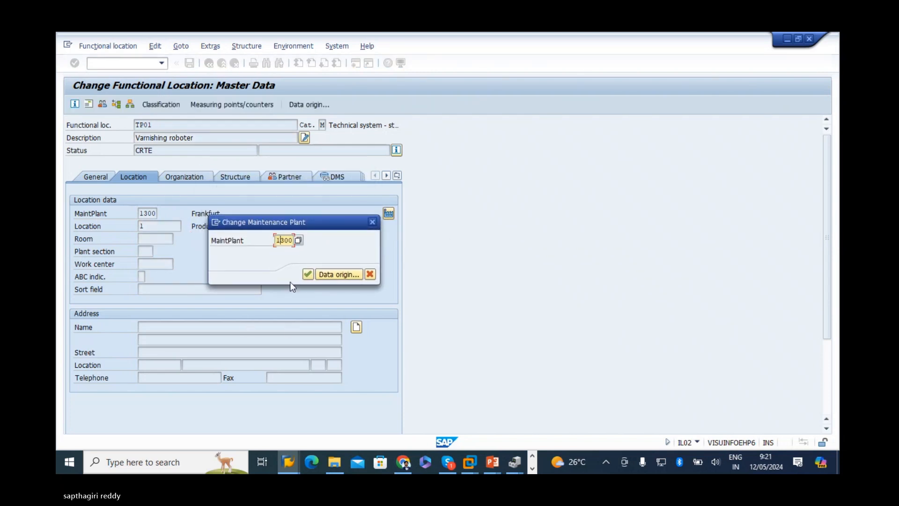
{"action": "key", "text": "Delete"}
{"action": "type", "text": "0"}
{"action": "key", "text": "Return"}
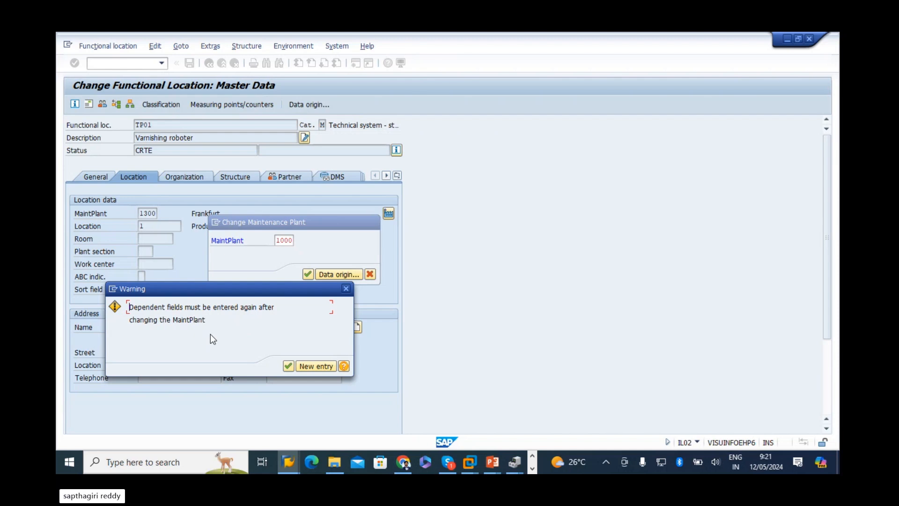
Capture the maintenance plant change screen with its warning, paste it below the transaction code table in Excel's FL sheet, and return to SAP
{"action": "key", "text": "super+shift+s"}
{"action": "left_click_drag", "start_coordinate": [67, 74], "coordinate": [439, 408]}
{"action": "left_click", "coordinate": [531, 467]}
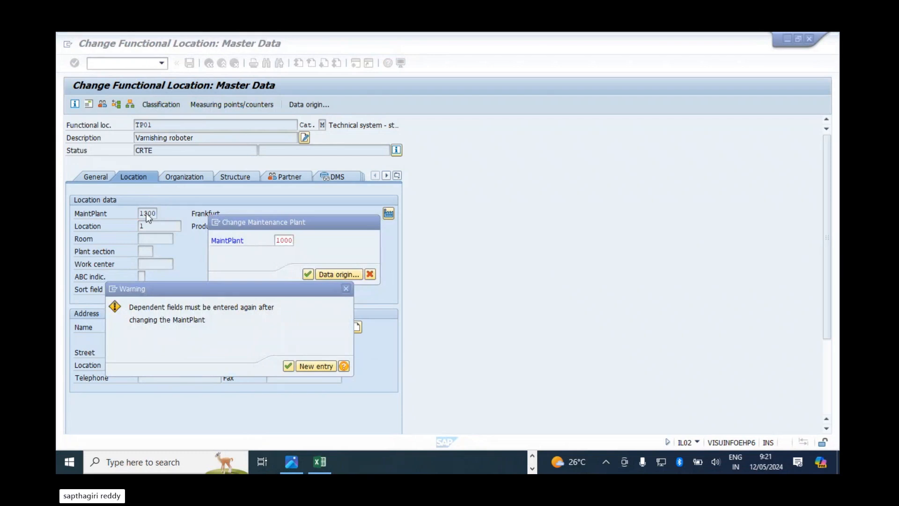
{"action": "left_click", "coordinate": [320, 462]}
{"action": "left_click", "coordinate": [90, 305]}
{"action": "key", "text": "ctrl+v"}
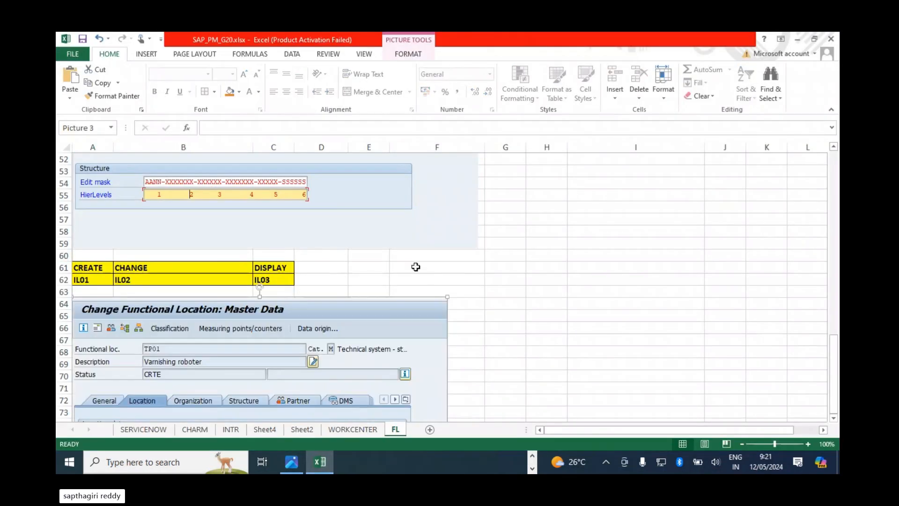
{"action": "scroll", "coordinate": [430, 281], "scroll_direction": "down", "scroll_amount": 4}
{"action": "key", "text": "alt+Tab"}
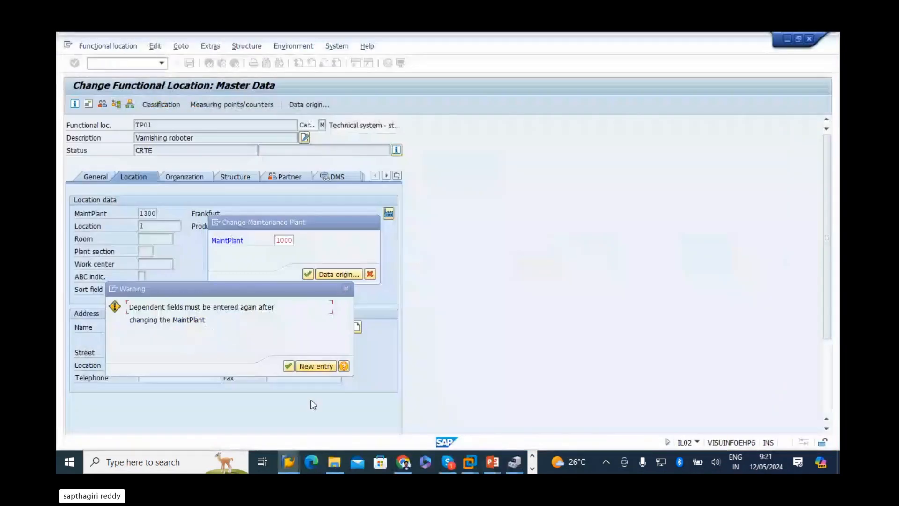
Accept the maintenance plant change and assign main work center RHDUME01 with plant 1000 to TP01
{"action": "left_click", "coordinate": [288, 365]}
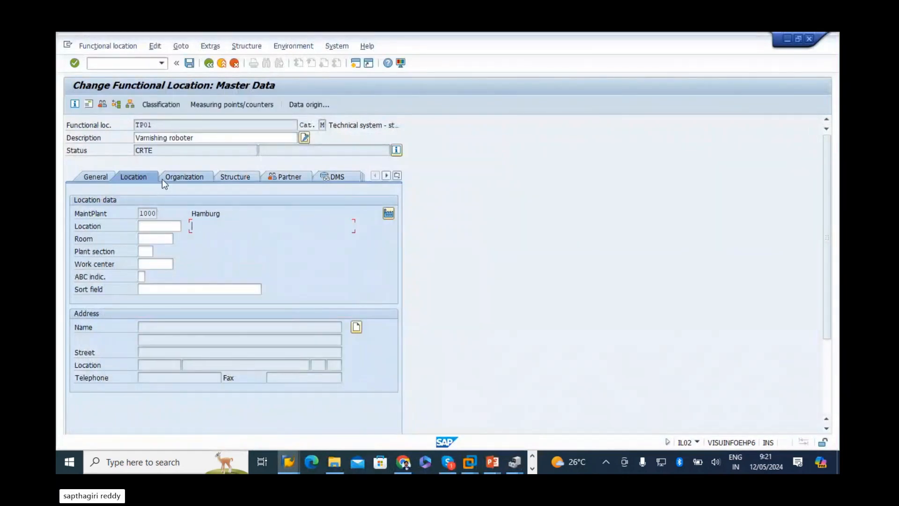
{"action": "left_click", "coordinate": [158, 227]}
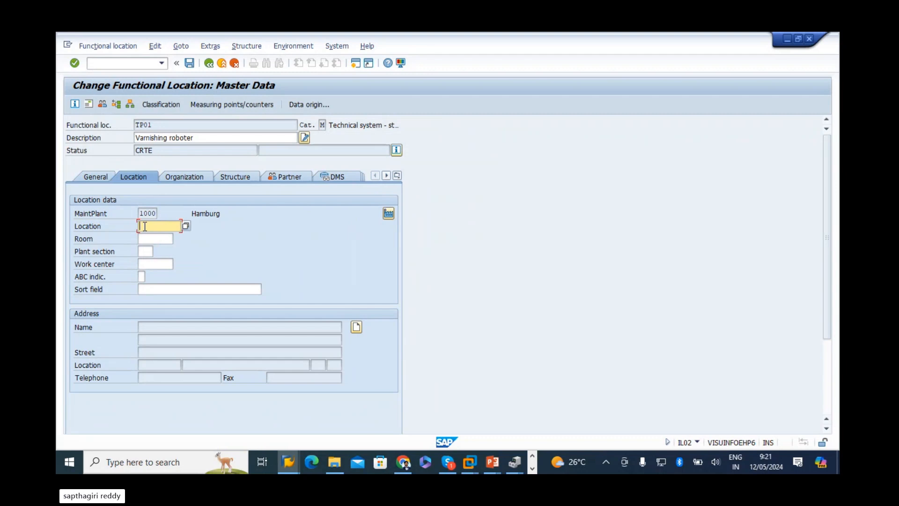
{"action": "left_click", "coordinate": [181, 177]}
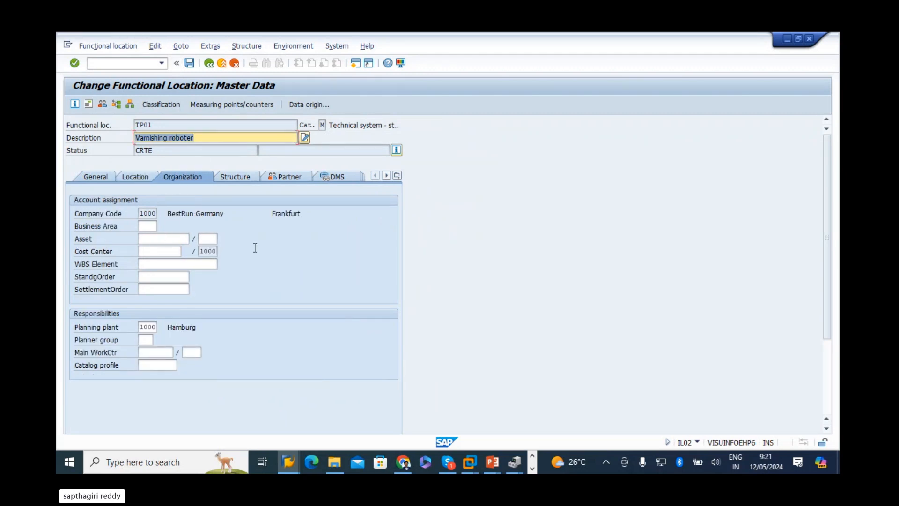
{"action": "left_click", "coordinate": [161, 352]}
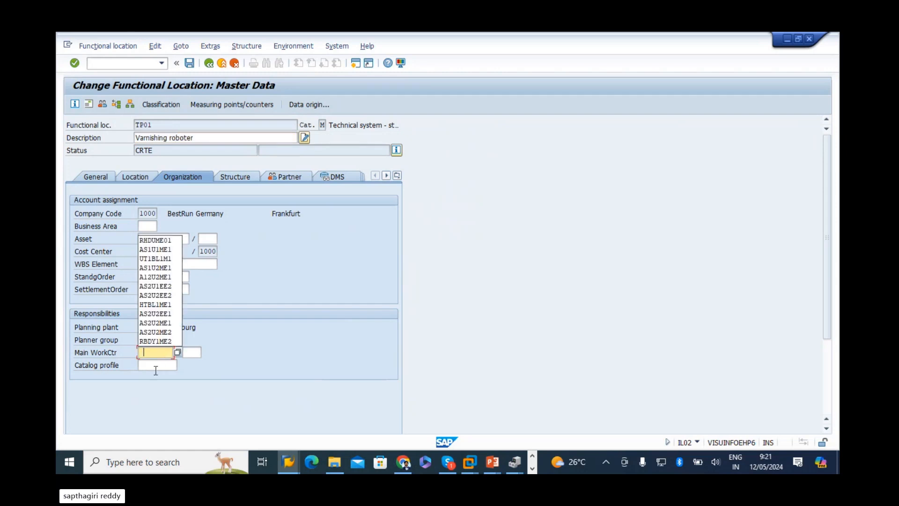
{"action": "left_click", "coordinate": [156, 241]}
{"action": "left_click", "coordinate": [192, 352]}
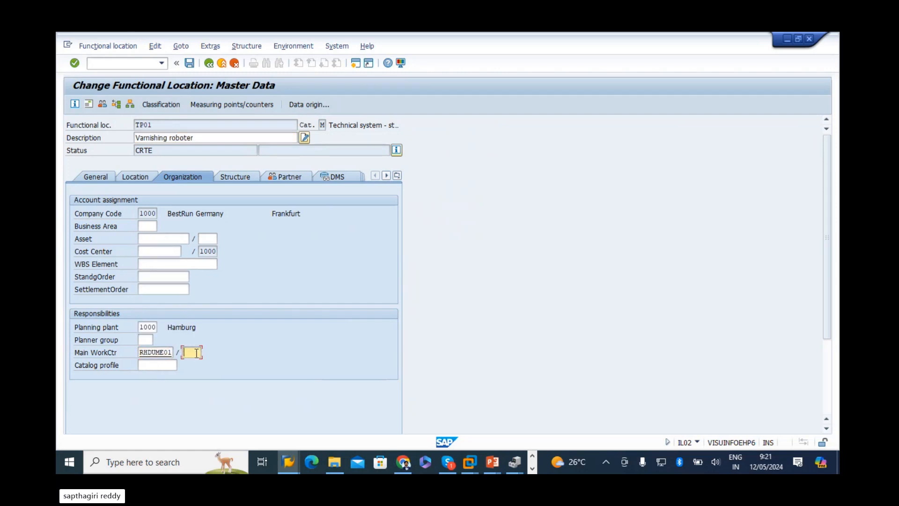
{"action": "type", "text": "1000"}
{"action": "key", "text": "Return"}
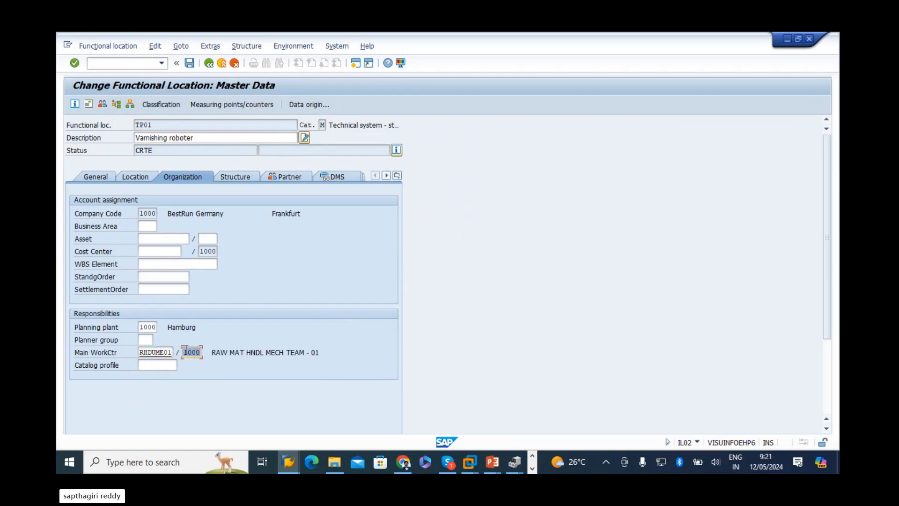
Set TP01's location to RMHS-TS in the location data
{"action": "left_click", "coordinate": [135, 177]}
{"action": "left_click", "coordinate": [147, 225]}
{"action": "left_click", "coordinate": [161, 235]}
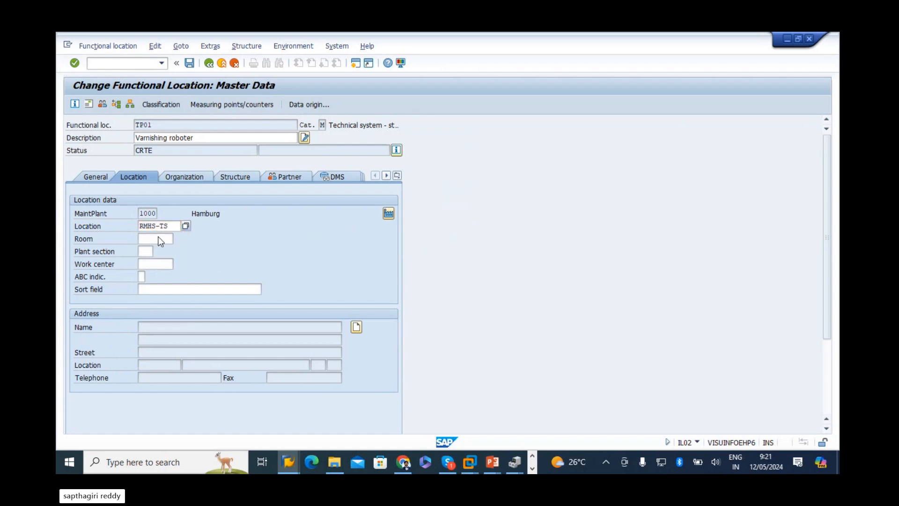
{"action": "key", "text": "Return"}
Assign cost center 4300 in TP01's account assignment
{"action": "left_click", "coordinate": [202, 181]}
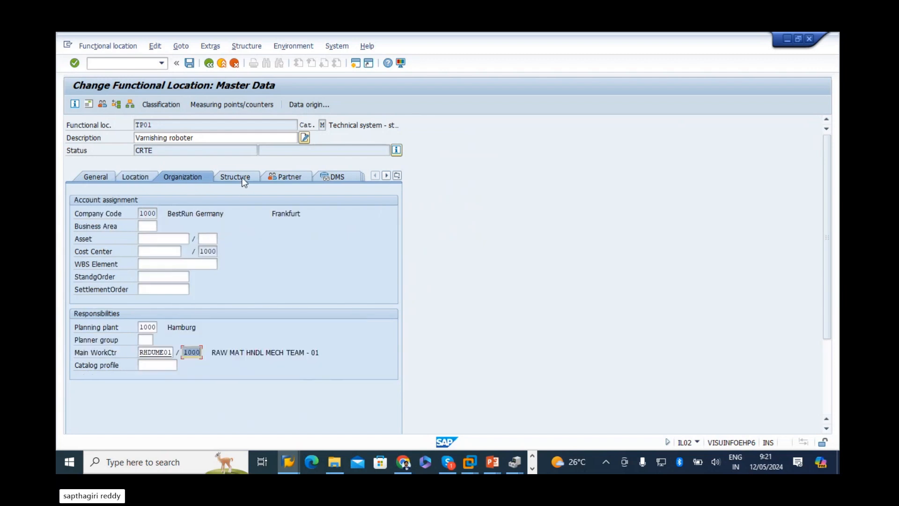
{"action": "left_click", "coordinate": [241, 176]}
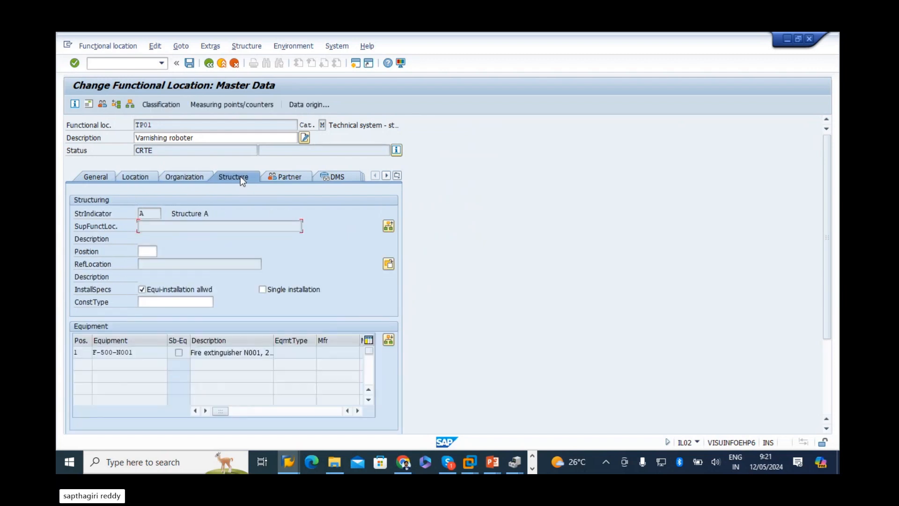
{"action": "left_click", "coordinate": [182, 176]}
{"action": "left_click", "coordinate": [157, 251]}
{"action": "key", "text": "Return"}
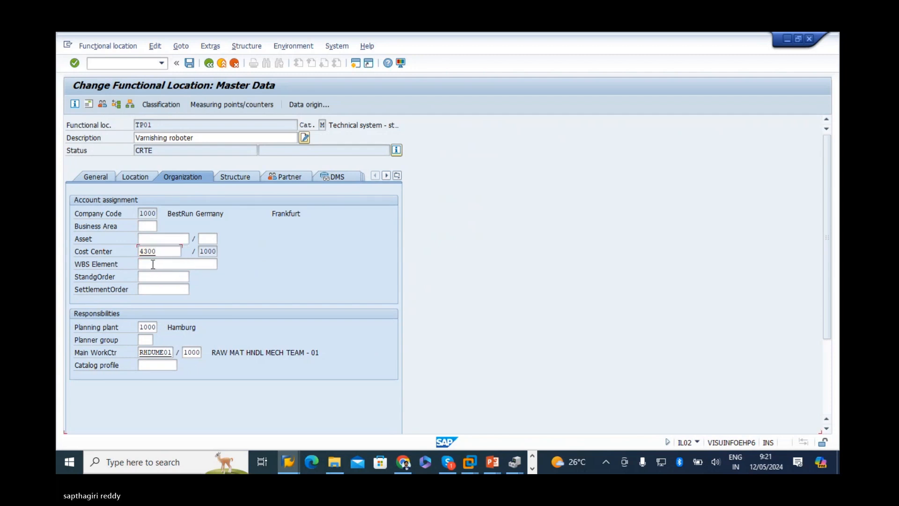
Try to disallow equipment installation at TP01 and check which equipment is installed there
{"action": "left_click", "coordinate": [235, 172]}
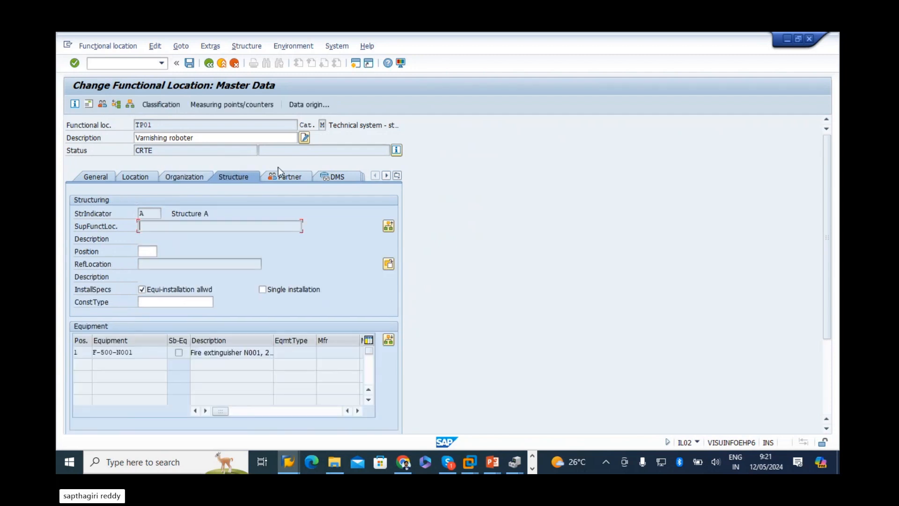
{"action": "left_click", "coordinate": [168, 290]}
{"action": "key", "text": "Return"}
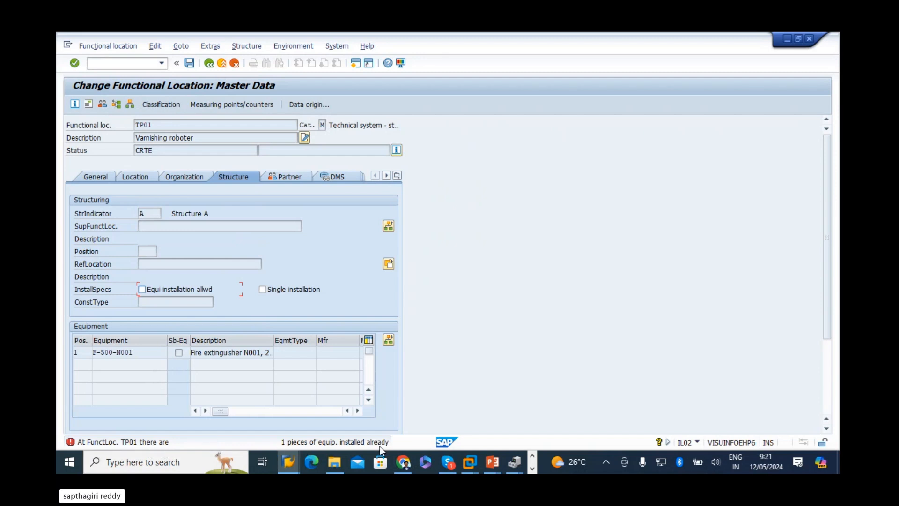
{"action": "left_click_drag", "start_coordinate": [151, 355], "coordinate": [84, 379]}
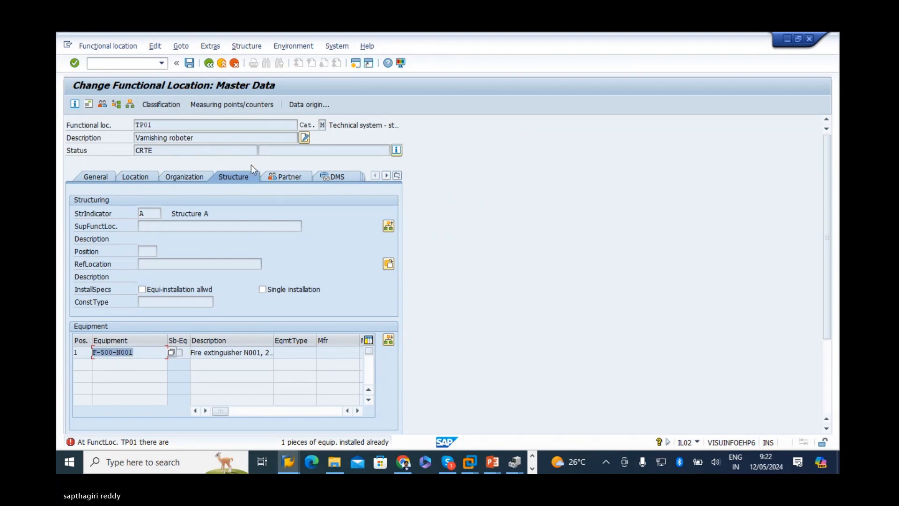
Change TP01's description to TATA POWER - GAS BASED
{"action": "left_click", "coordinate": [92, 177]}
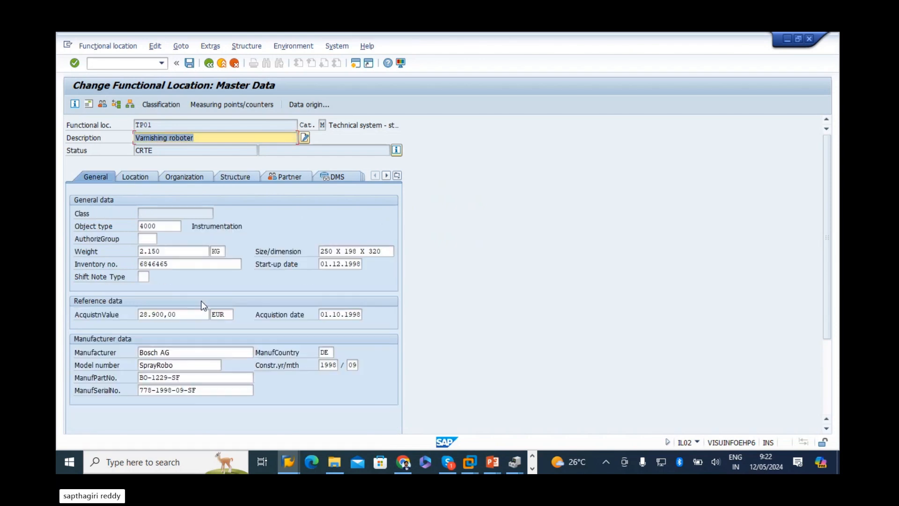
{"action": "key", "text": "BackSpace"}
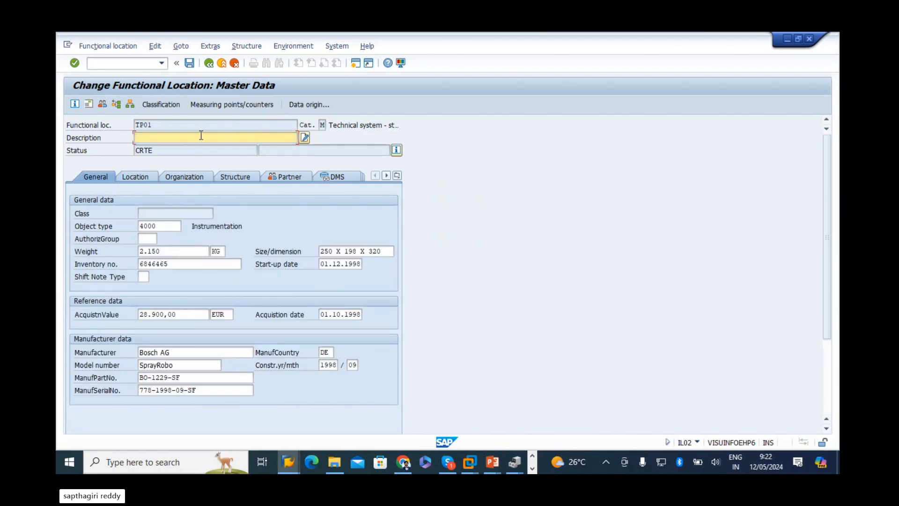
{"action": "left_click", "coordinate": [196, 142]}
{"action": "key", "text": "shift+Home"}
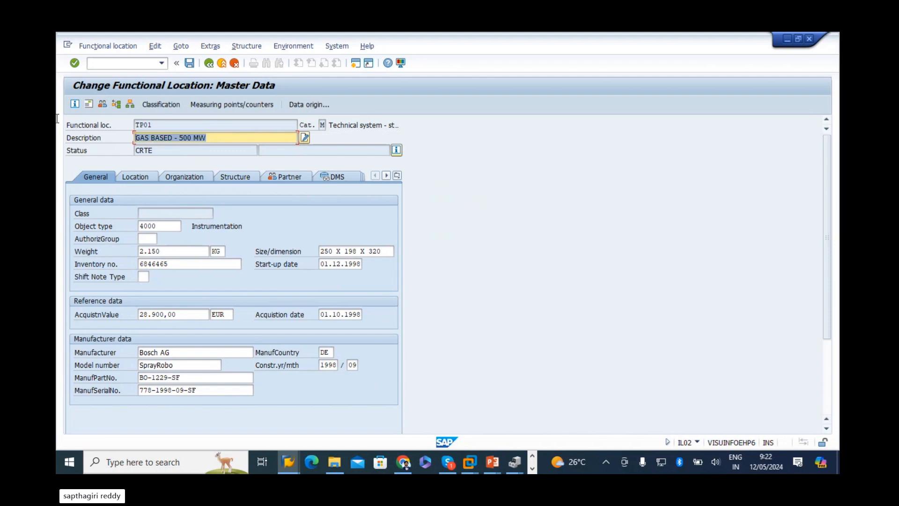
{"action": "key", "text": "BackSpace"}
{"action": "left_click", "coordinate": [185, 156]}
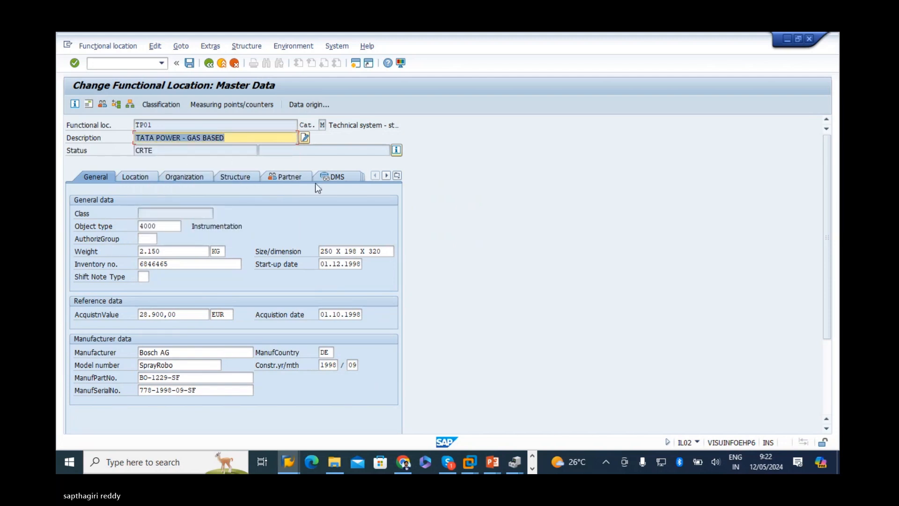
Review TP01's partner, warranty, organization, location and general data for remaining entries
{"action": "left_click", "coordinate": [278, 178]}
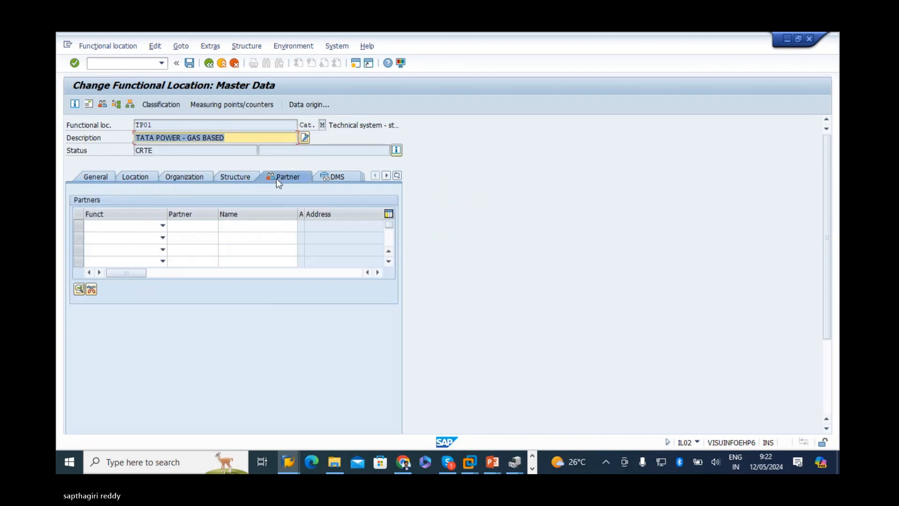
{"action": "left_click", "coordinate": [333, 175]}
{"action": "left_click", "coordinate": [321, 179]}
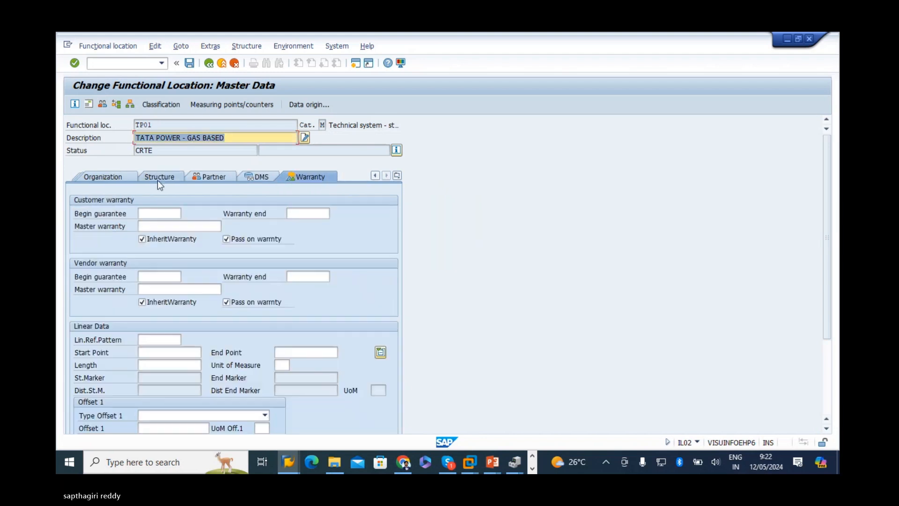
{"action": "left_click", "coordinate": [93, 178]}
{"action": "left_click", "coordinate": [397, 175]}
{"action": "left_click", "coordinate": [409, 188]}
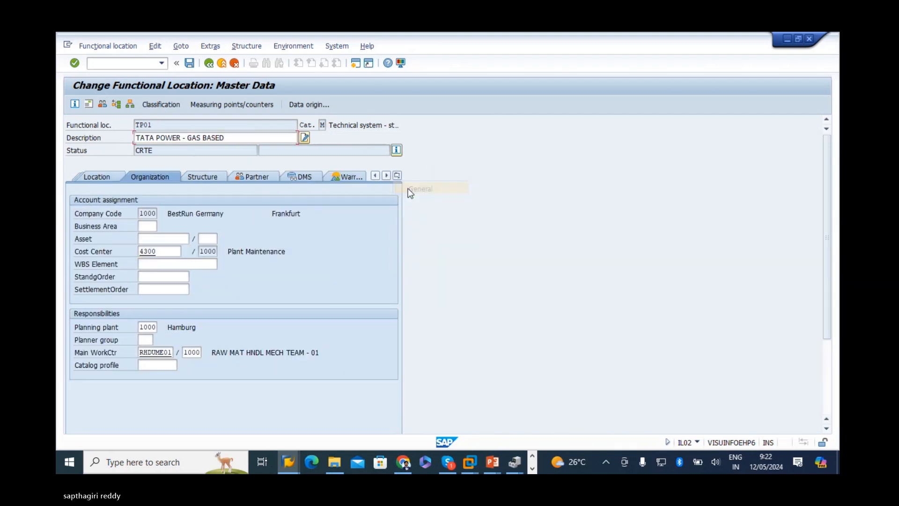
{"action": "scroll", "coordinate": [284, 373], "scroll_direction": "down", "scroll_amount": 2}
{"action": "scroll", "coordinate": [285, 373], "scroll_direction": "down", "scroll_amount": 1}
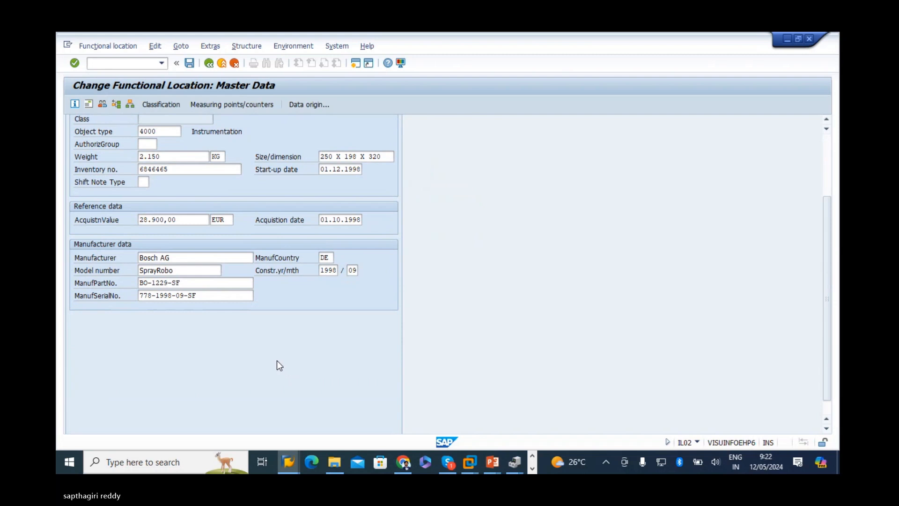
{"action": "scroll", "coordinate": [276, 363], "scroll_direction": "up", "scroll_amount": 1}
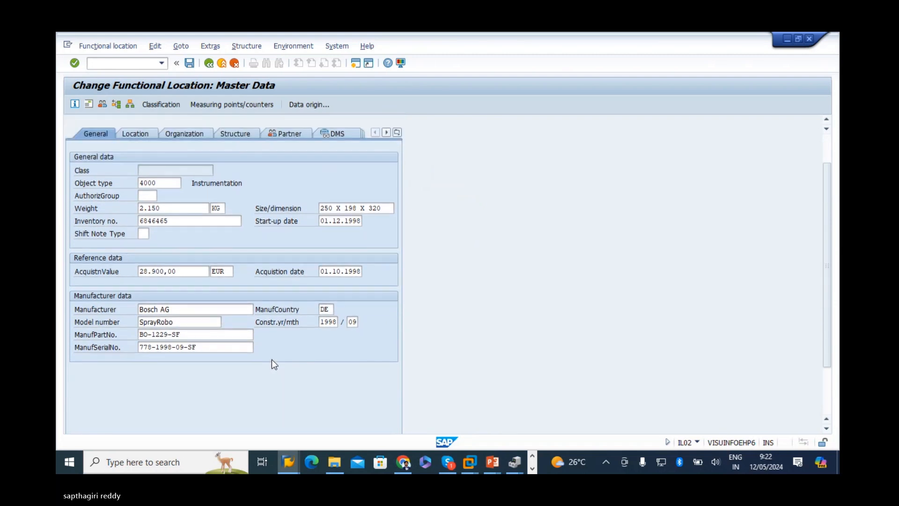
{"action": "scroll", "coordinate": [272, 362], "scroll_direction": "up", "scroll_amount": 1}
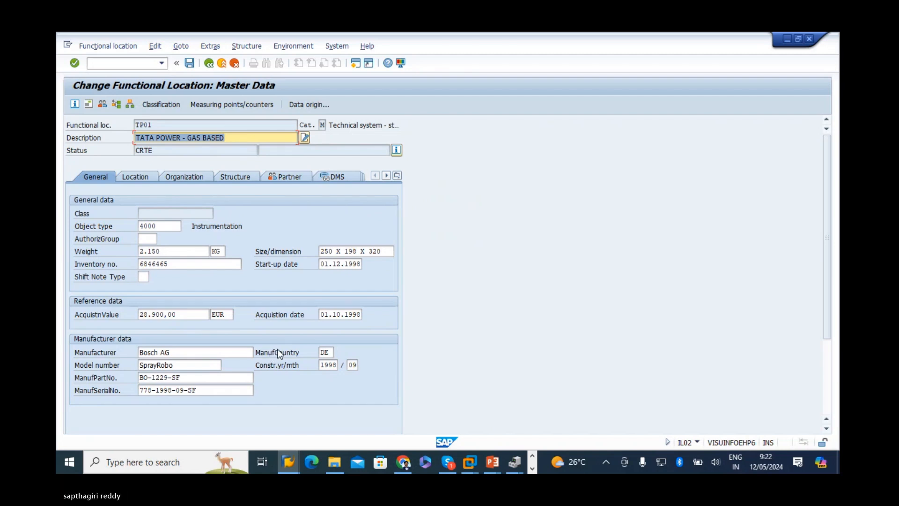
{"action": "left_click", "coordinate": [166, 251]}
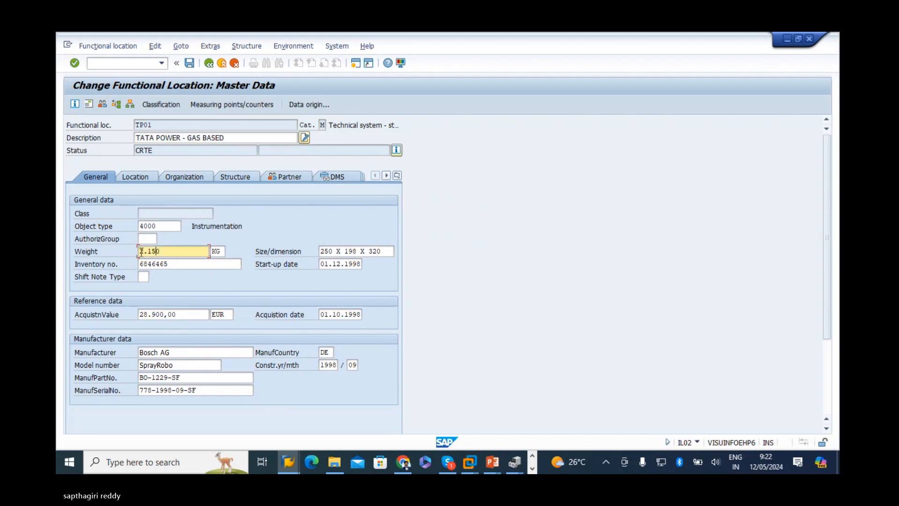
{"action": "left_click", "coordinate": [134, 177]}
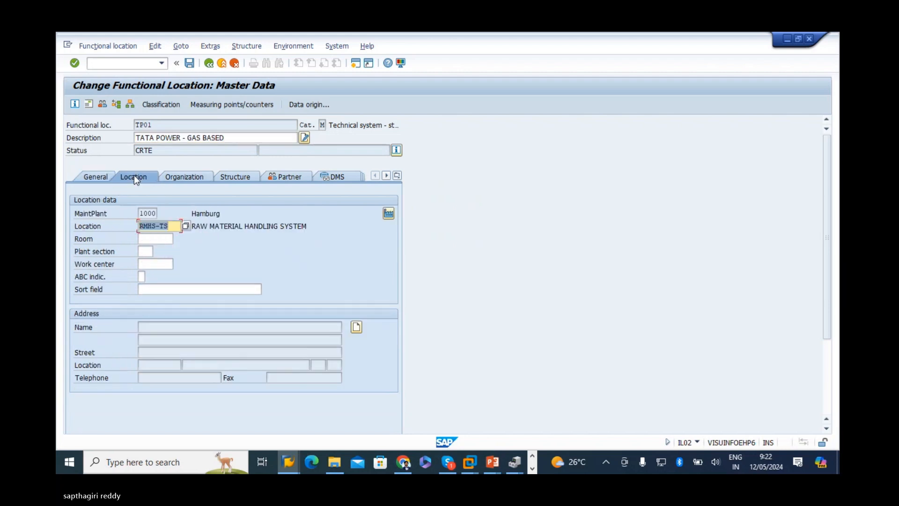
{"action": "left_click", "coordinate": [96, 178]}
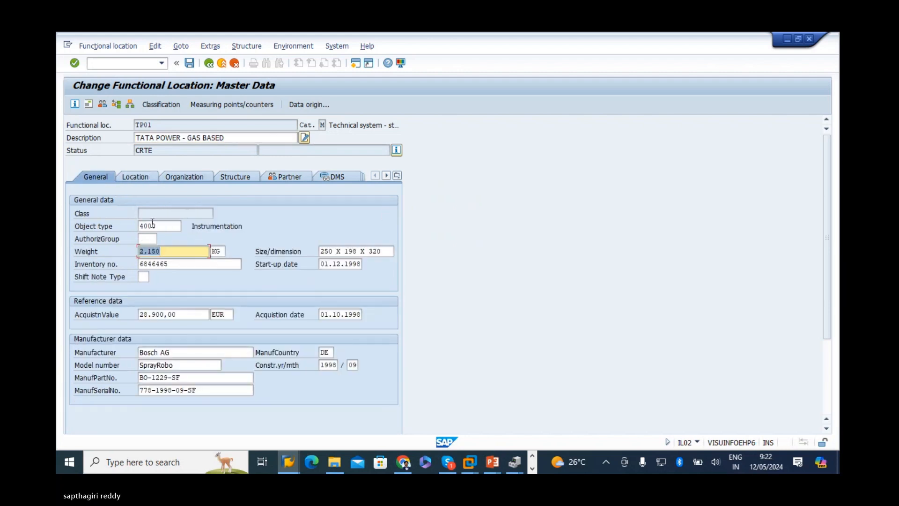
Clear TP01's object type, weight, inventory number, size/dimension and start-up date in the general data
{"action": "left_click_drag", "start_coordinate": [157, 225], "coordinate": [139, 265]}
{"action": "key", "text": "Delete"}
{"action": "key", "text": "Delete"}
{"action": "key", "text": "Delete"}
{"action": "left_click", "coordinate": [372, 250]}
{"action": "key", "text": "Delete"}
{"action": "left_click_drag", "start_coordinate": [372, 249], "coordinate": [366, 274]}
{"action": "type", "text": "0"}
{"action": "key", "text": "BackSpace"}
Clear the acquisition date, acquisition value and currency in TP01's reference data, leaving the start-up date blank
{"action": "left_click_drag", "start_coordinate": [320, 317], "coordinate": [384, 294]}
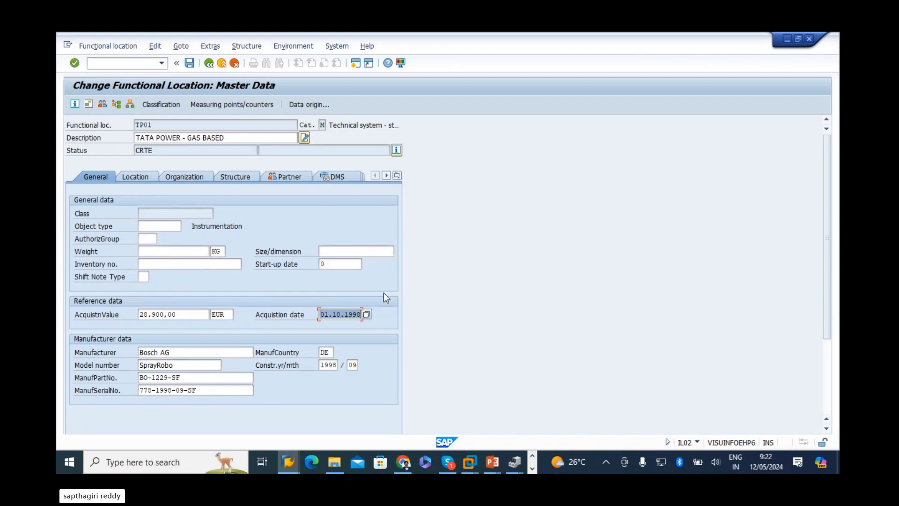
{"action": "key", "text": "Delete"}
{"action": "left_click", "coordinate": [337, 263]}
{"action": "left_click_drag", "start_coordinate": [174, 315], "coordinate": [131, 324]}
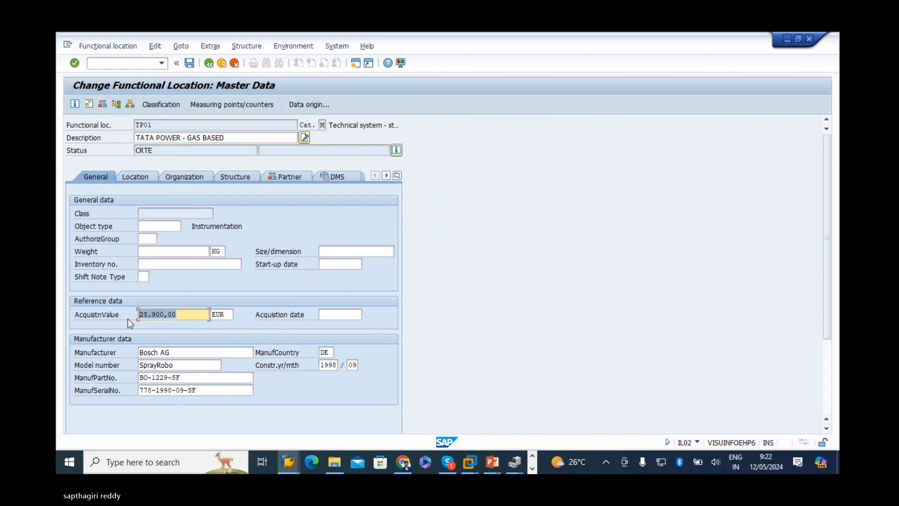
{"action": "key", "text": "Delete"}
{"action": "key", "text": "Tab"}
{"action": "key", "text": "Delete"}
{"action": "key", "text": "Delete"}
Clear TP01's manufacturer, model number, part number, serial number, manufacturing country and construction year and month
{"action": "mouse_move", "coordinate": [179, 352]}
{"action": "left_mouse_down"}
{"action": "mouse_move", "coordinate": [57, 356]}
{"action": "mouse_move", "coordinate": [58, 367]}
{"action": "left_mouse_up"}
{"action": "key", "text": "Delete"}
{"action": "left_click_drag", "start_coordinate": [182, 378], "coordinate": [65, 378]}
{"action": "key", "text": "Delete"}
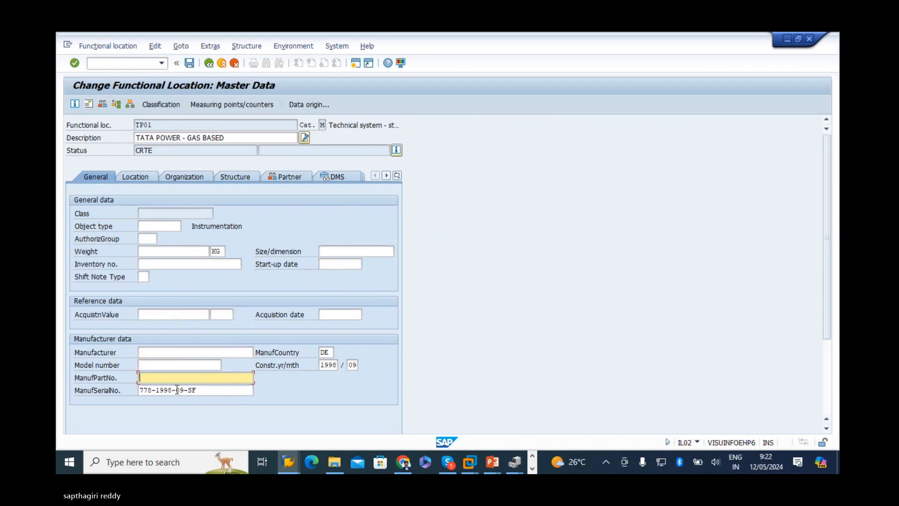
{"action": "left_click_drag", "start_coordinate": [206, 391], "coordinate": [68, 390]}
{"action": "key", "text": "Delete"}
{"action": "left_click_drag", "start_coordinate": [334, 352], "coordinate": [371, 364]}
{"action": "key", "text": "Delete"}
{"action": "key", "text": "Delete"}
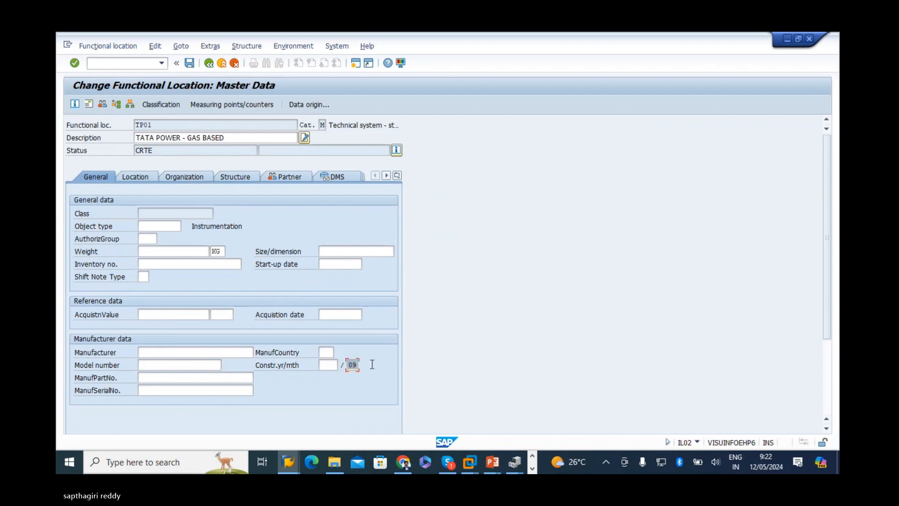
{"action": "key", "text": "Delete"}
Review TP01's location, organization, structure, partner and general data, and save the functional location
{"action": "left_click", "coordinate": [144, 178]}
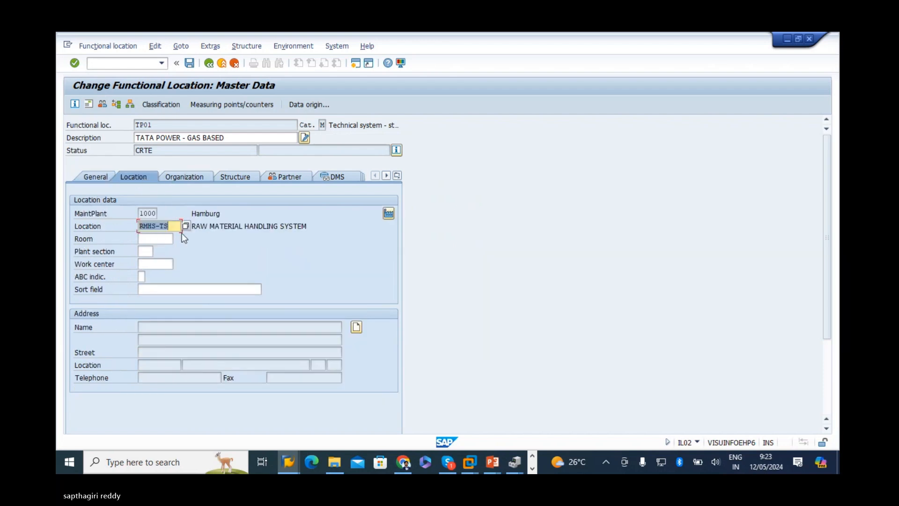
{"action": "left_click", "coordinate": [185, 176]}
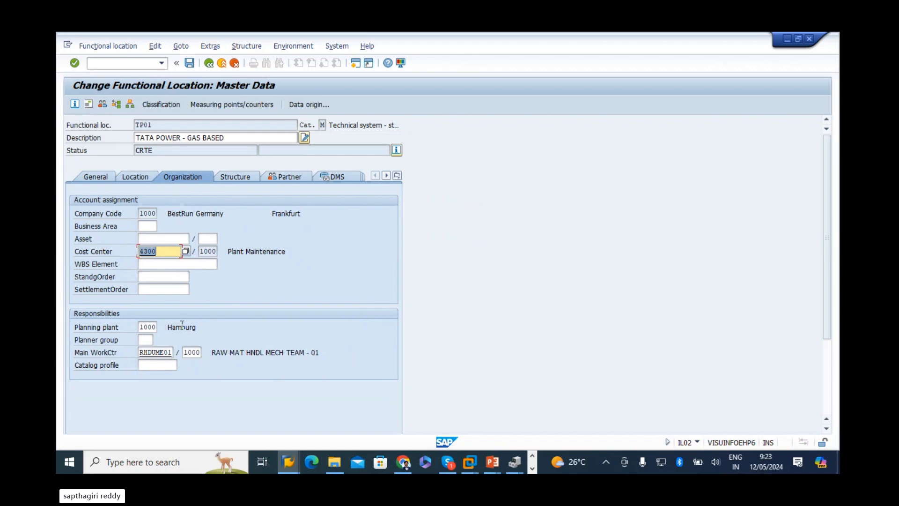
{"action": "left_click", "coordinate": [231, 178]}
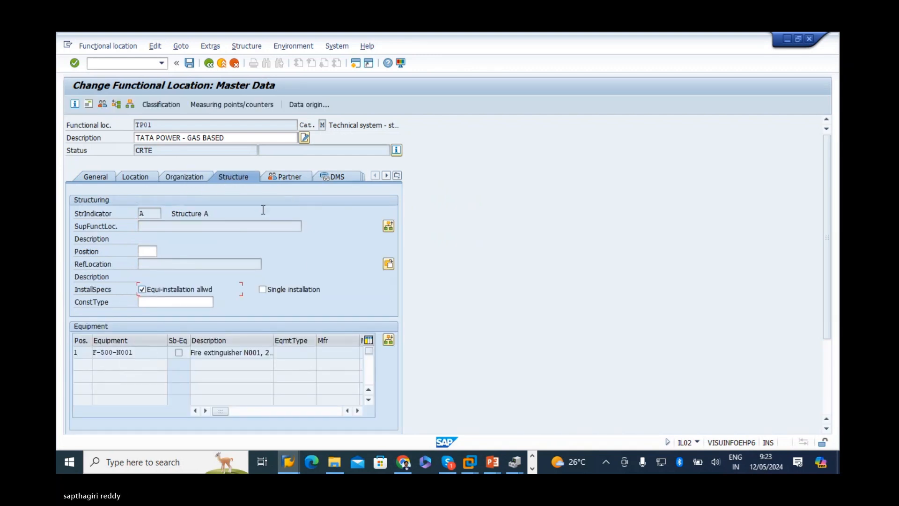
{"action": "left_click", "coordinate": [285, 177]}
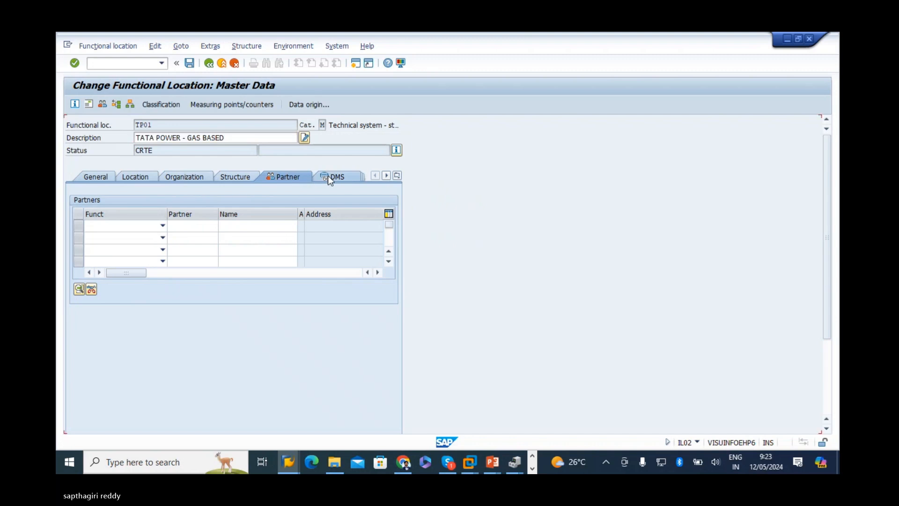
{"action": "left_click", "coordinate": [330, 178]}
{"action": "left_click", "coordinate": [99, 178]}
{"action": "left_click", "coordinate": [397, 176]}
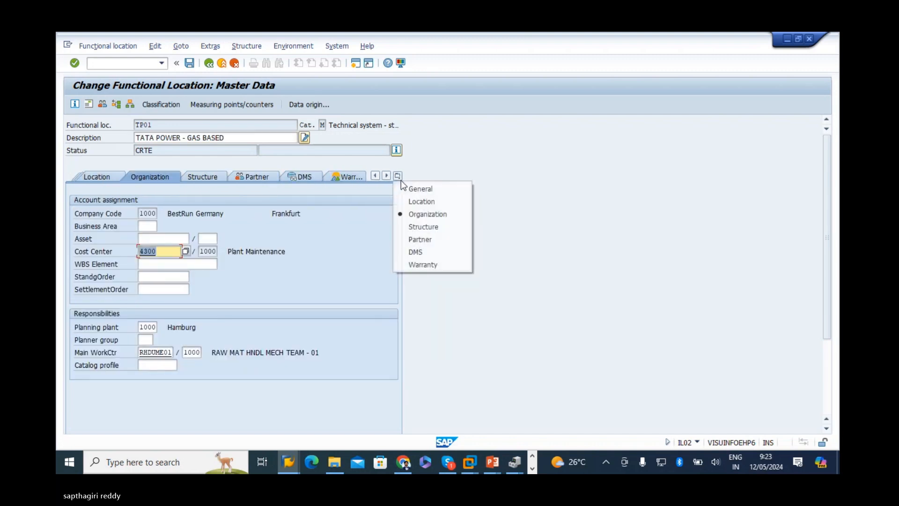
{"action": "left_click", "coordinate": [416, 189]}
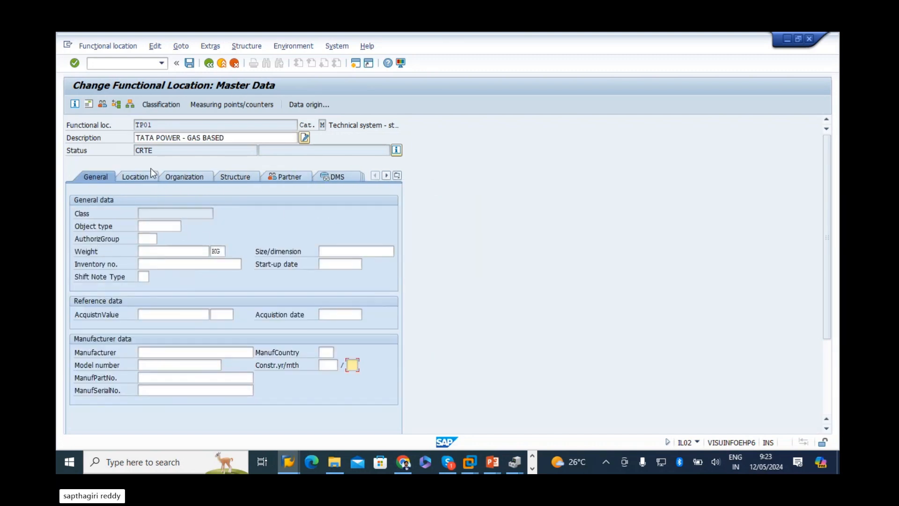
{"action": "left_click", "coordinate": [189, 65]}
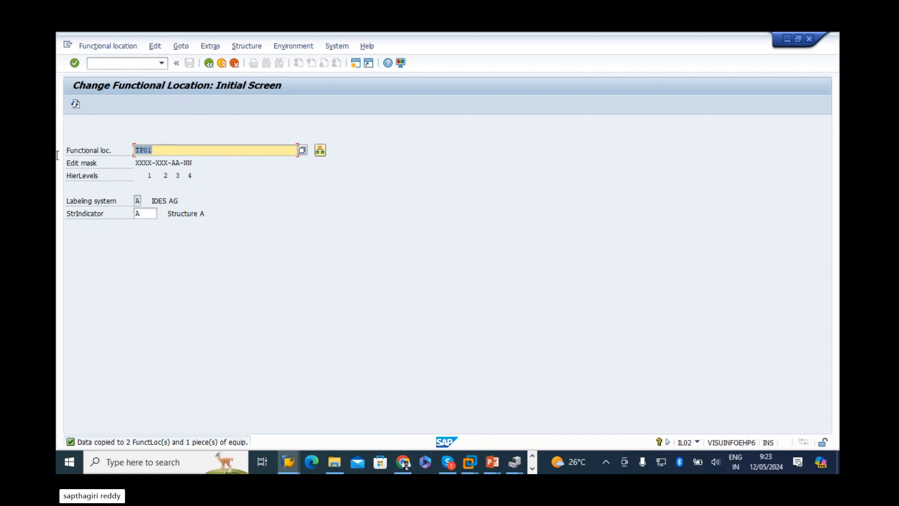
Reopen functional location TP01 in transaction IL02 with structure indicator TPG20 and select its code
{"action": "left_click", "coordinate": [209, 64]}
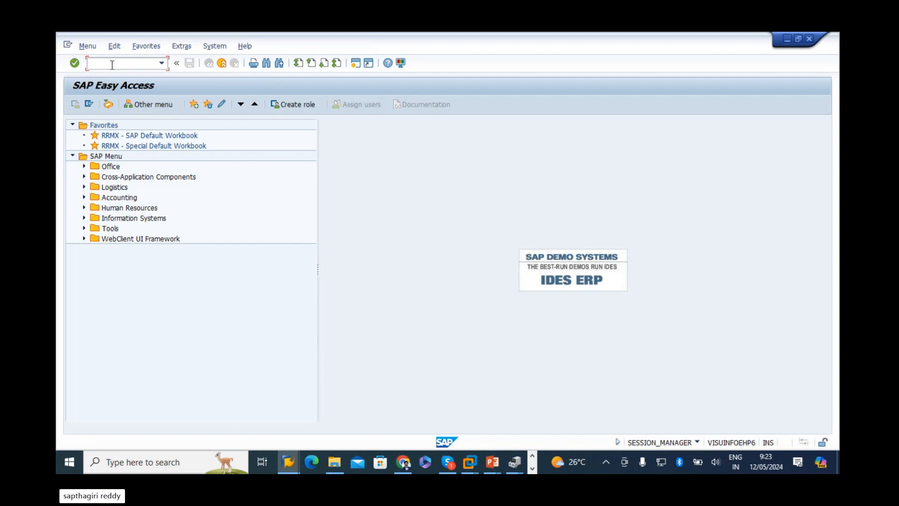
{"action": "type", "text": "IL02"}
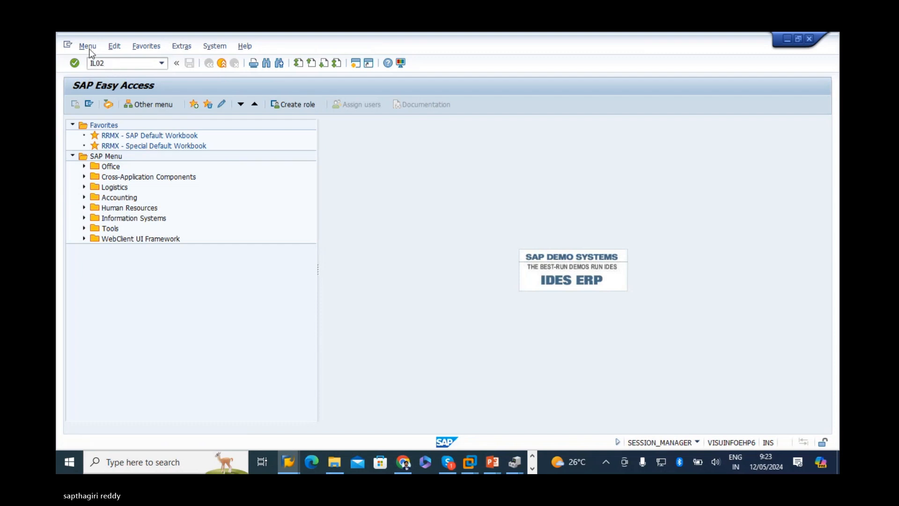
{"action": "key", "text": "Return"}
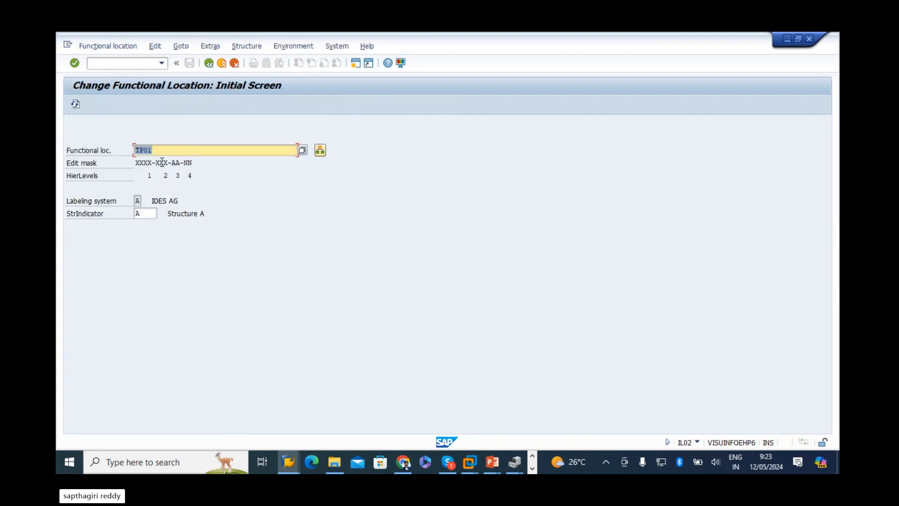
{"action": "left_click", "coordinate": [149, 213]}
{"action": "key", "text": "BackSpace"}
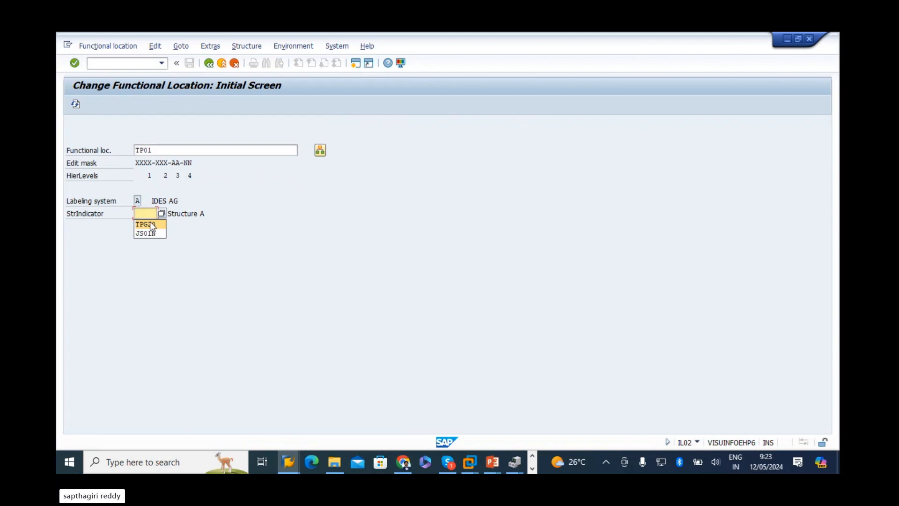
{"action": "key", "text": "Return"}
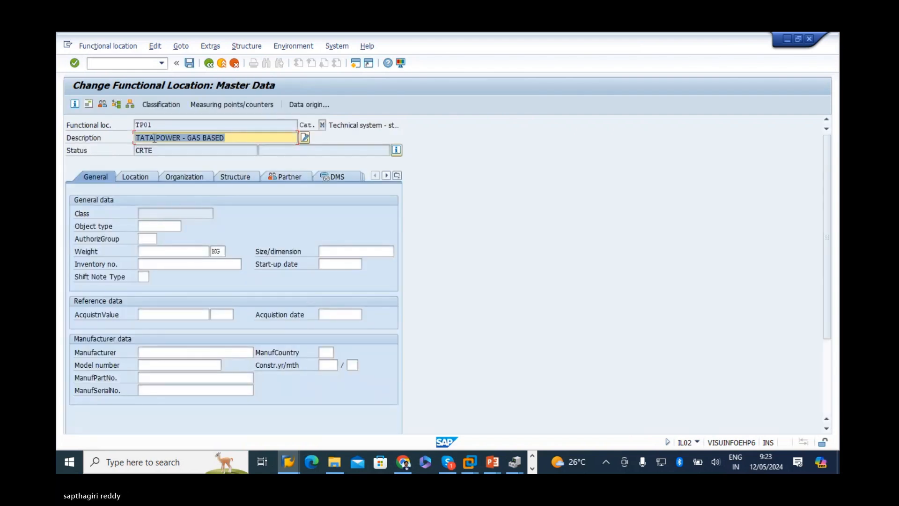
{"action": "left_click_drag", "start_coordinate": [153, 125], "coordinate": [56, 144]}
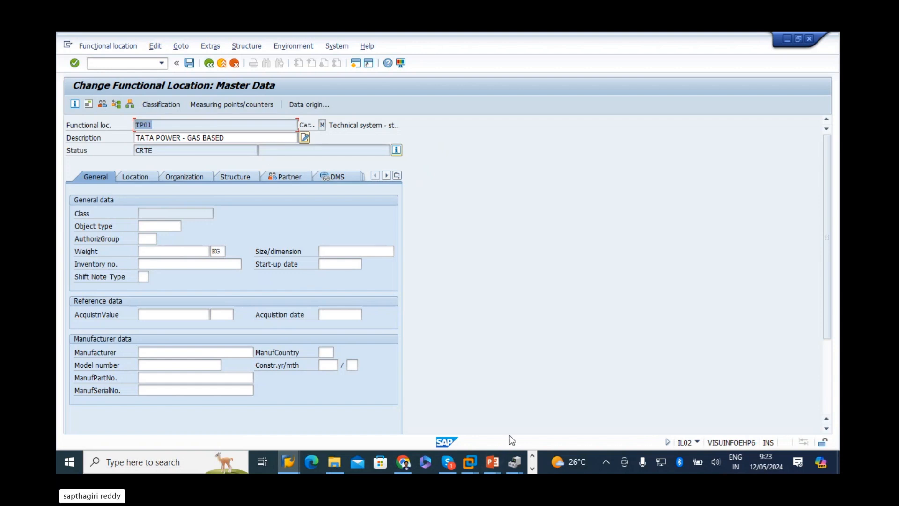
Switch to Excel and change the edit-mask example in D13 of the FL sheet to TS01-GS500MW-CLSG01-HNDUT01-CNV01-MOTR01
{"action": "key", "text": "alt+Tab"}
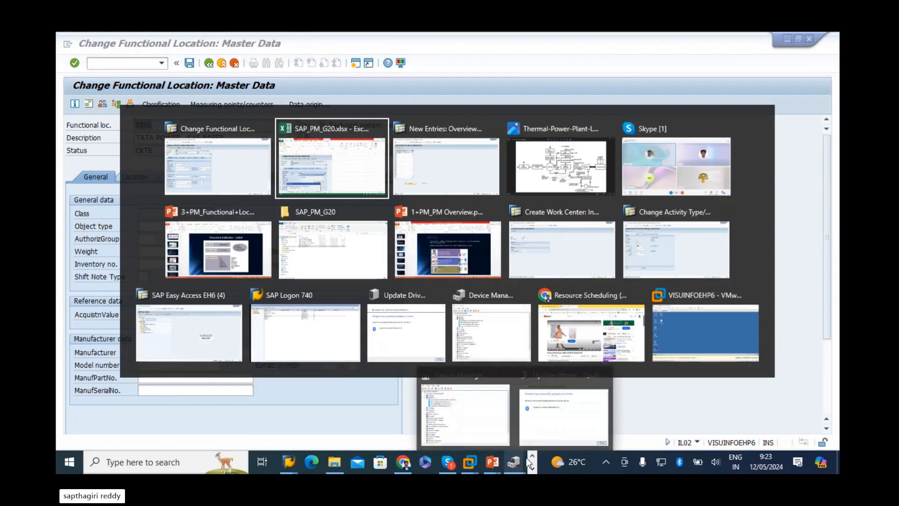
{"action": "scroll", "coordinate": [236, 349], "scroll_direction": "up", "scroll_amount": 15}
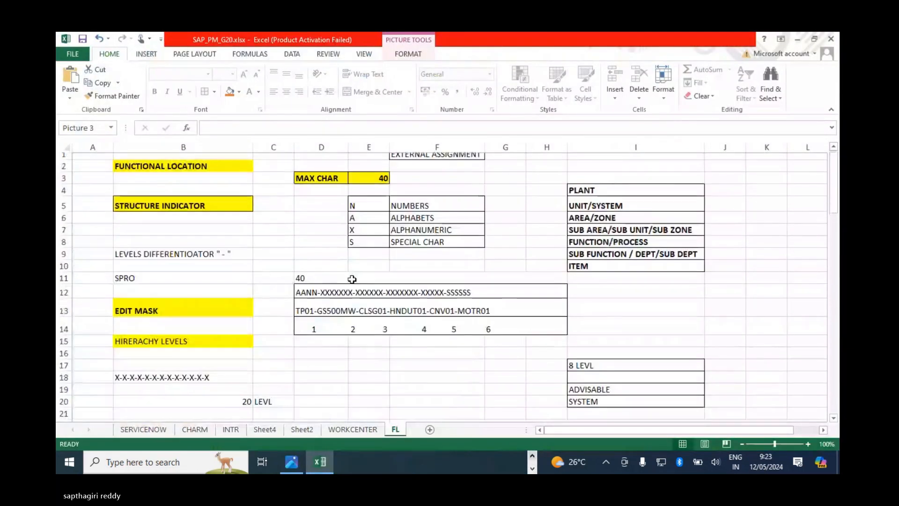
{"action": "scroll", "coordinate": [352, 281], "scroll_direction": "up", "scroll_amount": 6}
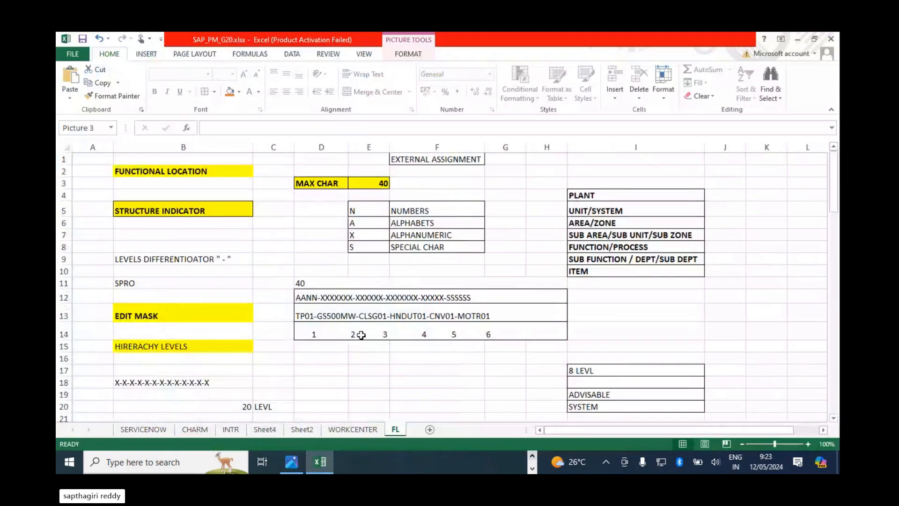
{"action": "scroll", "coordinate": [302, 287], "scroll_direction": "down", "scroll_amount": 1}
{"action": "double_click", "coordinate": [304, 279]}
{"action": "key", "text": "BackSpace"}
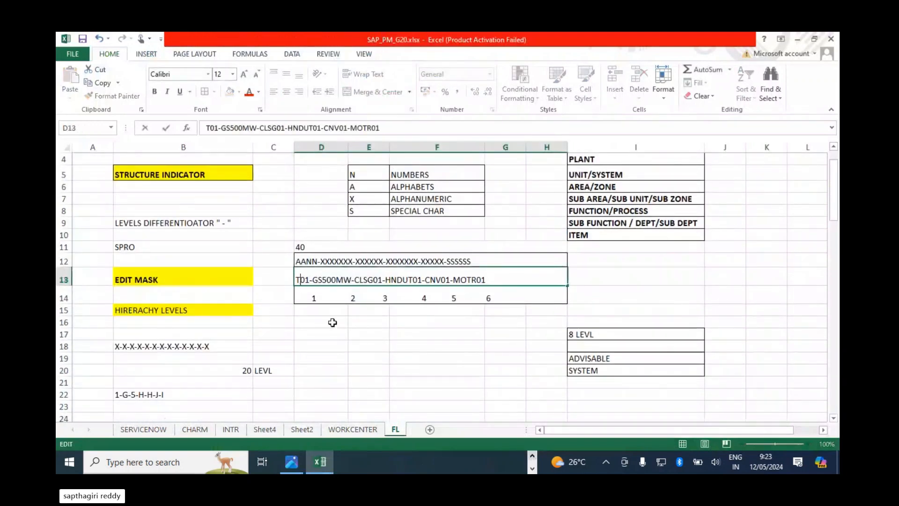
{"action": "type", "text": "S"}
{"action": "key", "text": "Return"}
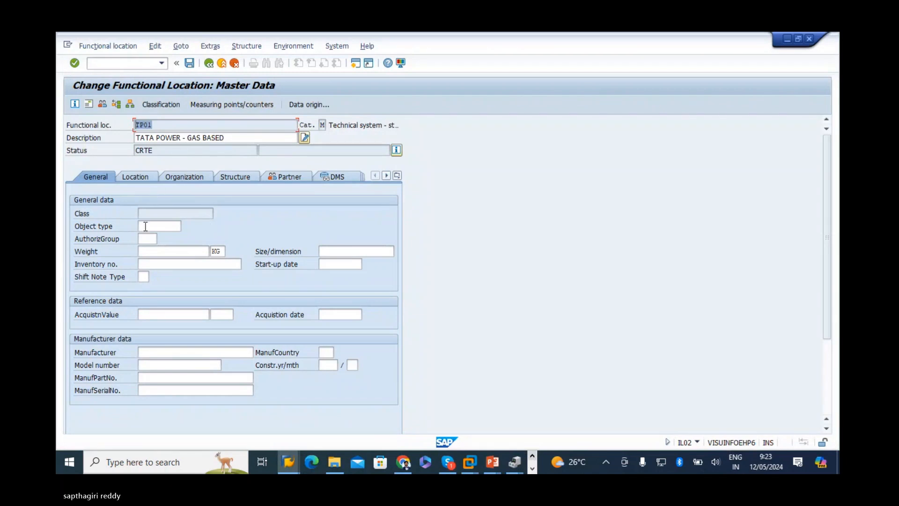
Back in SAP, review TP01's location, organization, partner and structure data, checking its structure indicator
{"action": "left_click", "coordinate": [142, 179]}
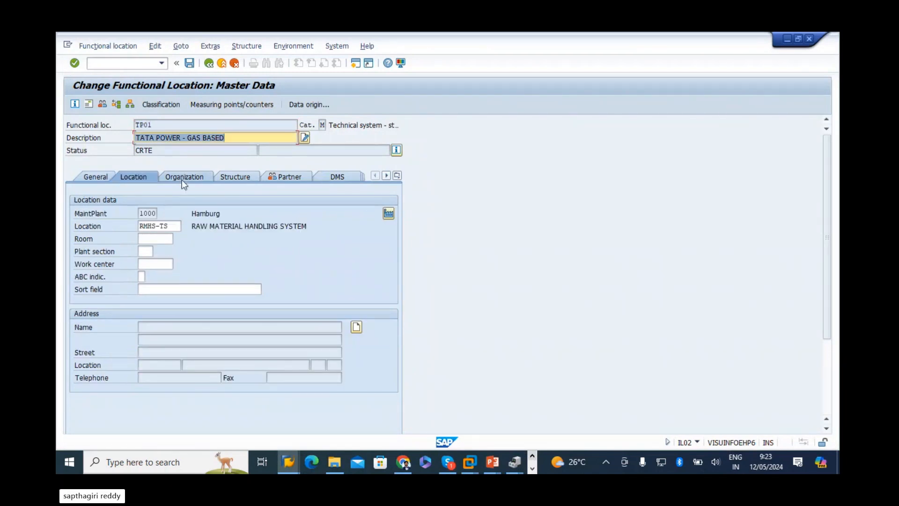
{"action": "left_click", "coordinate": [181, 179]}
{"action": "left_click", "coordinate": [229, 180]}
{"action": "left_click", "coordinate": [291, 175]}
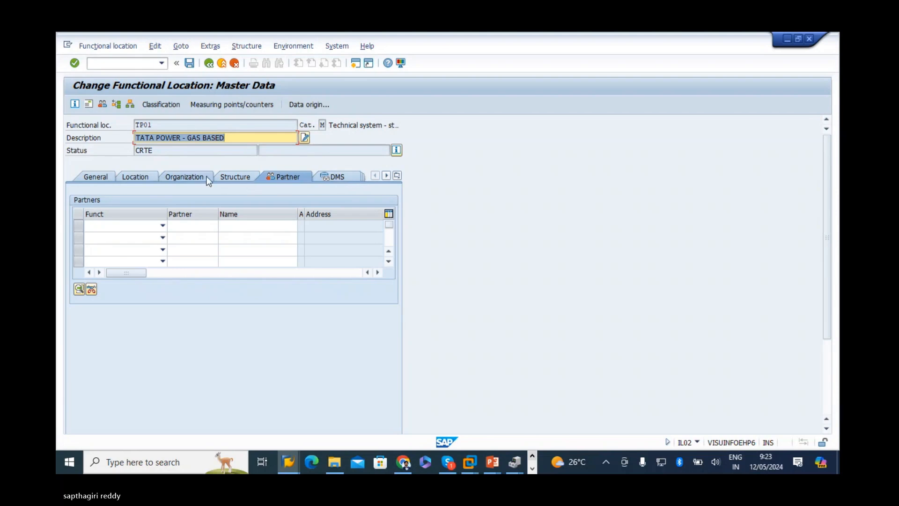
{"action": "left_click", "coordinate": [229, 177]}
{"action": "left_click", "coordinate": [149, 211]}
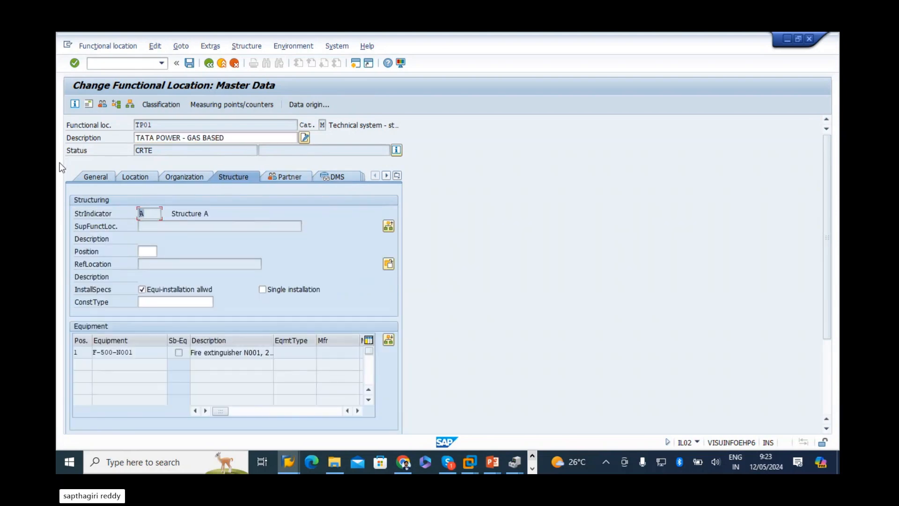
Return to the IL02 initial screen, try opening TP01 with structure indicator TPG20 again, and exit the transaction
{"action": "left_click", "coordinate": [210, 66]}
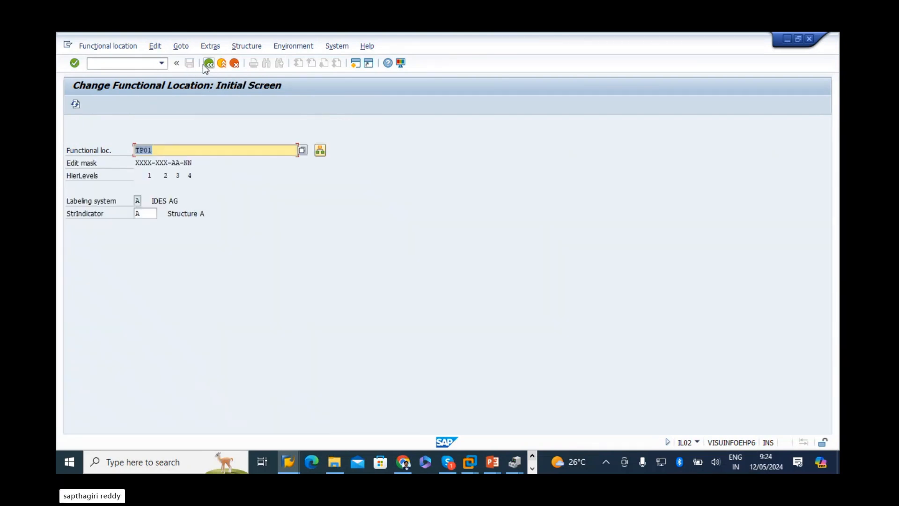
{"action": "left_click", "coordinate": [149, 212]}
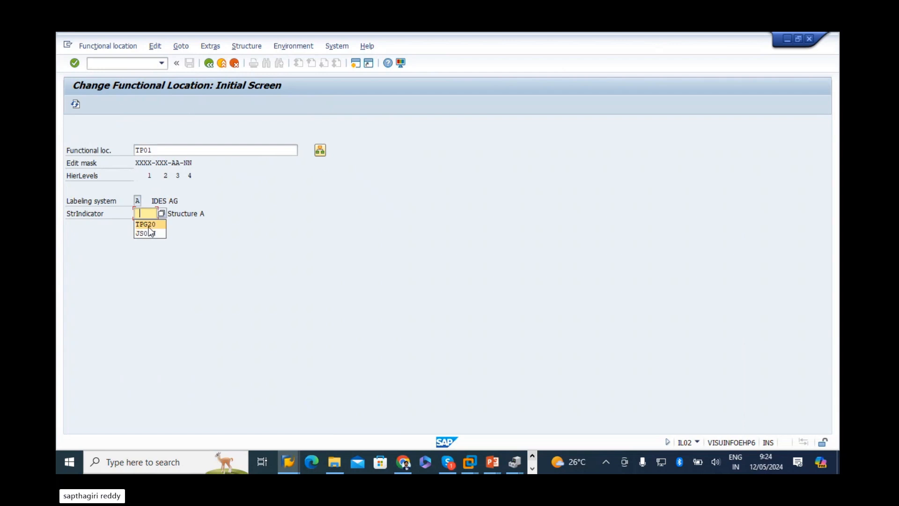
{"action": "left_click", "coordinate": [147, 223]}
{"action": "key", "text": "Return"}
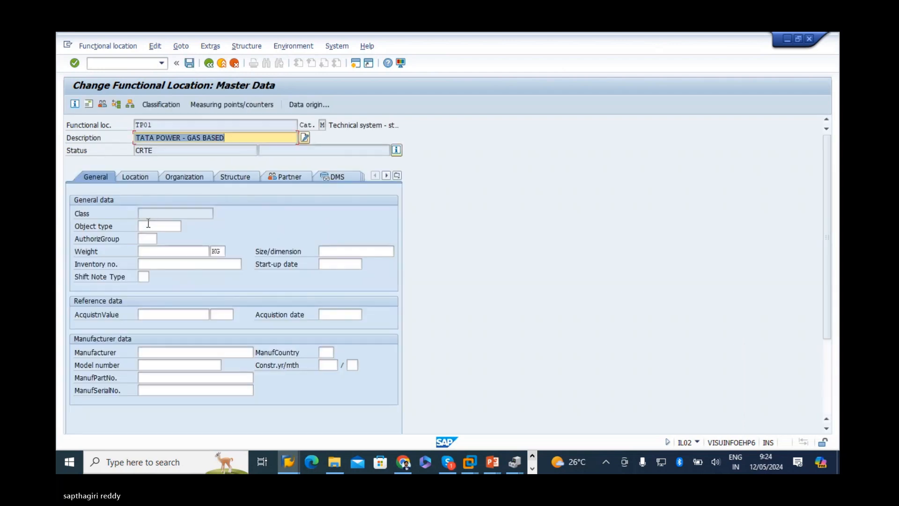
{"action": "left_click", "coordinate": [209, 64]}
{"action": "left_click", "coordinate": [210, 65]}
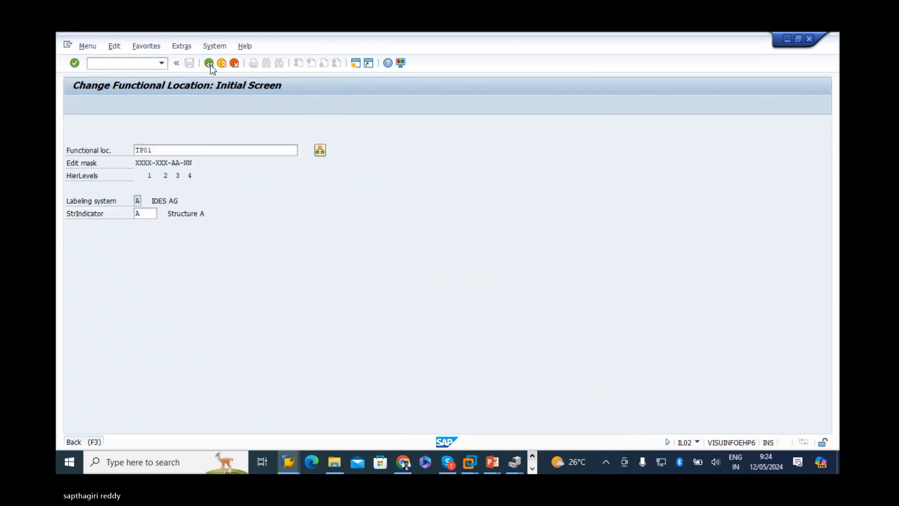
Start IL01, set the structure indicator to TPG20 and enter TS01 as the functional location
{"action": "type", "text": "IL0"}
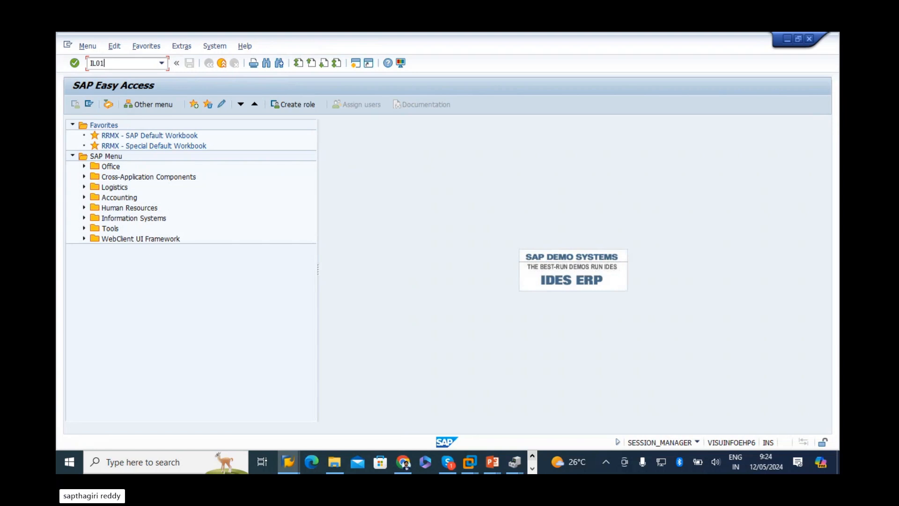
{"action": "type", "text": "1"}
{"action": "key", "text": "Return"}
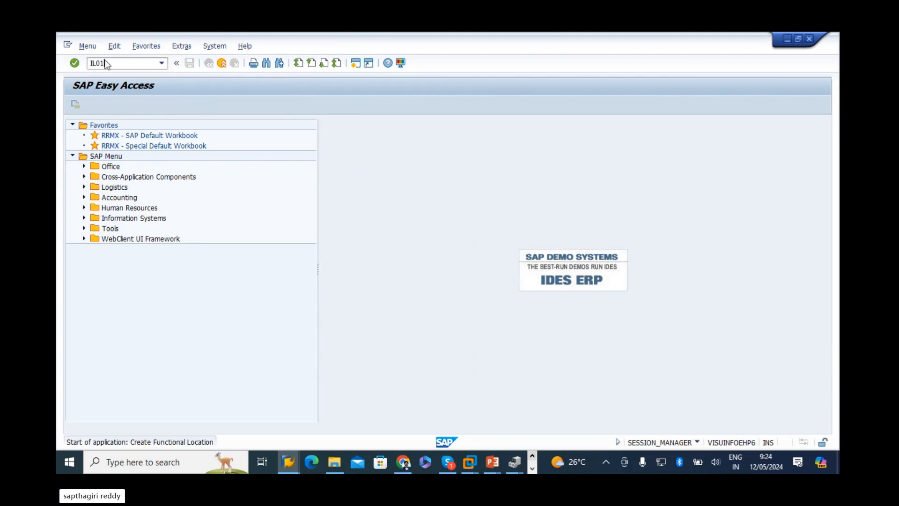
{"action": "left_click", "coordinate": [176, 151]}
{"action": "left_click", "coordinate": [588, 221]}
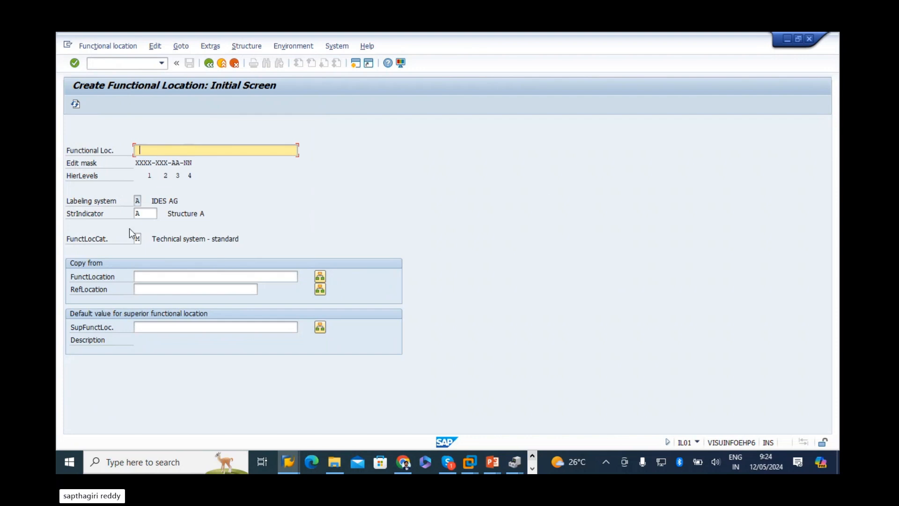
{"action": "left_click_drag", "start_coordinate": [147, 214], "coordinate": [108, 213]}
{"action": "key", "text": "BackSpace"}
{"action": "key", "text": "Return"}
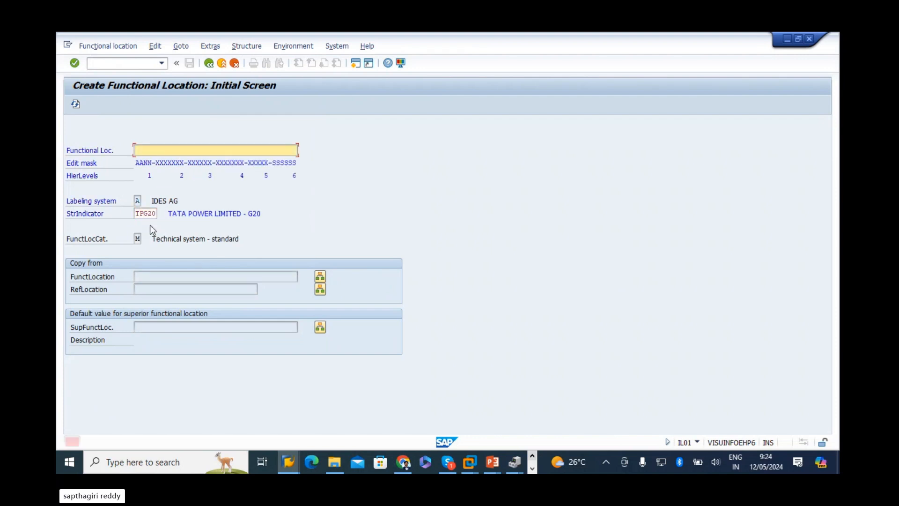
{"action": "left_click", "coordinate": [144, 151]}
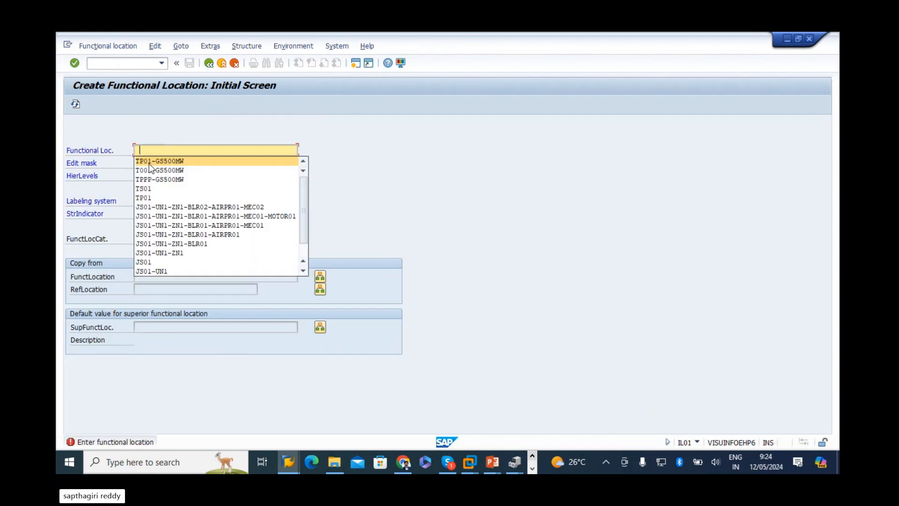
{"action": "left_click", "coordinate": [149, 189]}
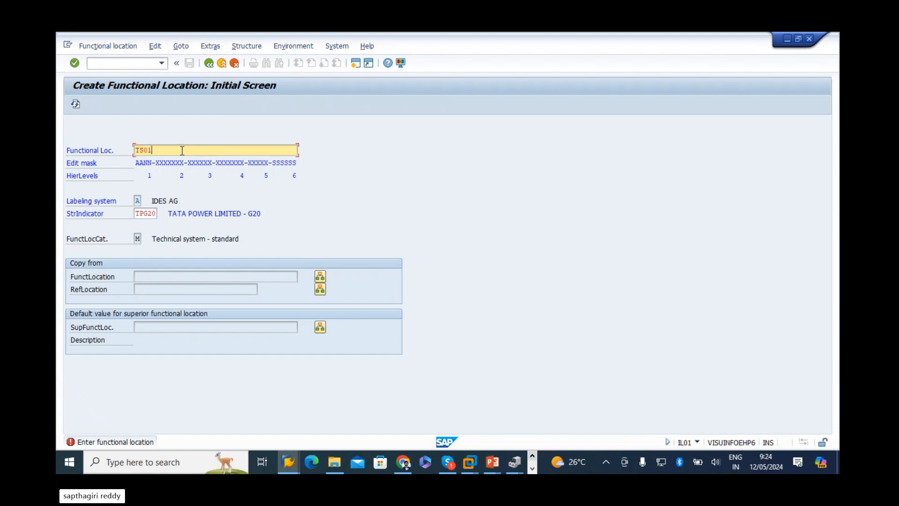
Switch to transaction IL02, open functional location TS01 for changing and display its location data
{"action": "left_click", "coordinate": [102, 46]}
{"action": "left_click", "coordinate": [107, 86]}
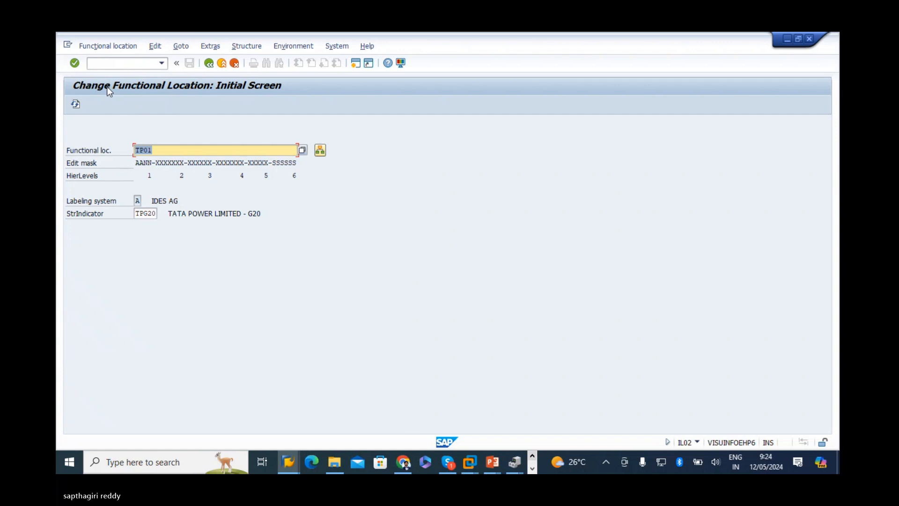
{"action": "key", "text": "Left"}
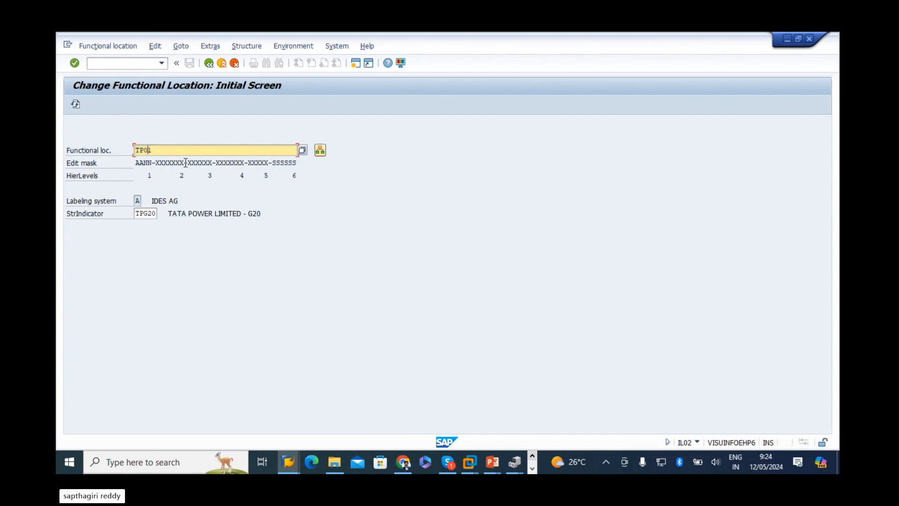
{"action": "key", "text": "BackSpace"}
{"action": "type", "text": "S"}
{"action": "key", "text": "Return"}
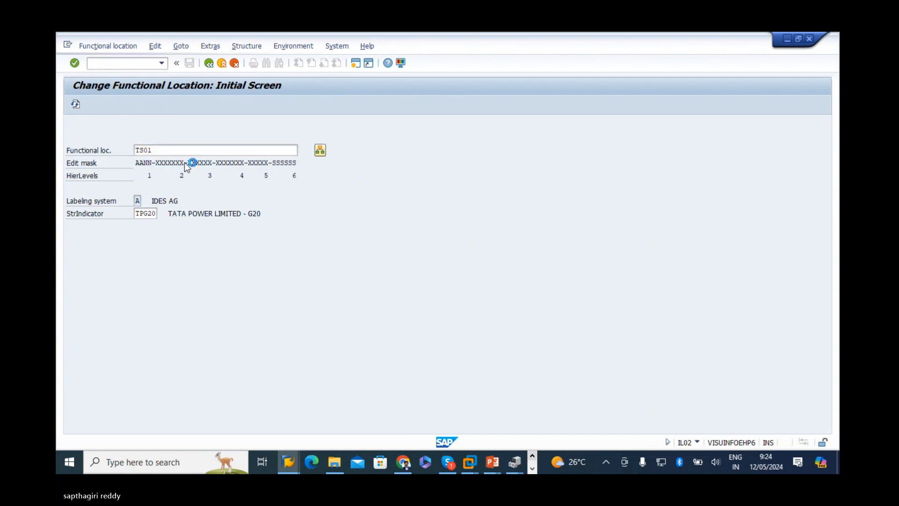
{"action": "left_click", "coordinate": [135, 177]}
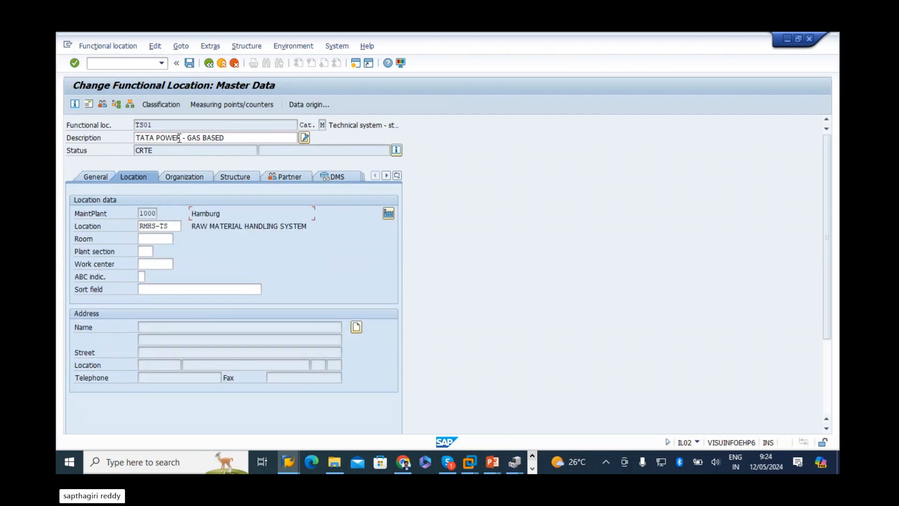
Review TS01's organization and structure data, return to the IL02 initial screen and re-enter TS01 as the functional location
{"action": "left_click", "coordinate": [194, 177]}
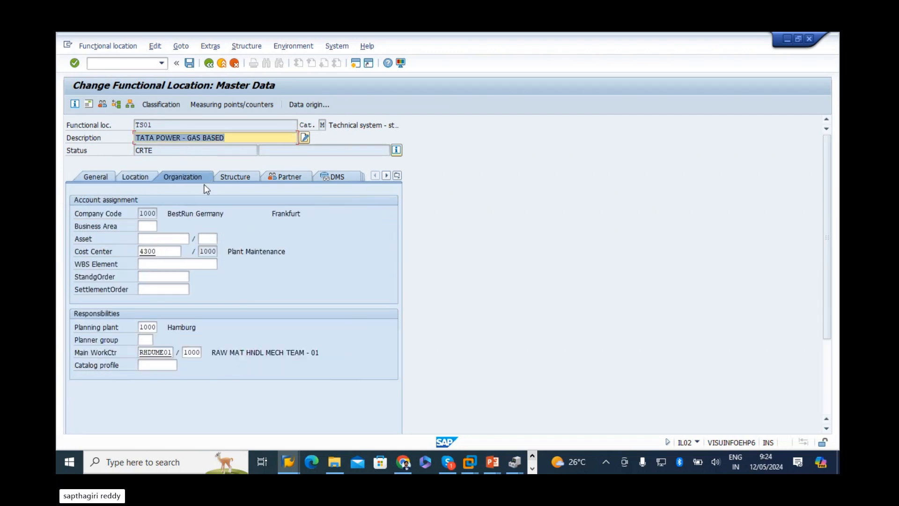
{"action": "left_click", "coordinate": [233, 177]}
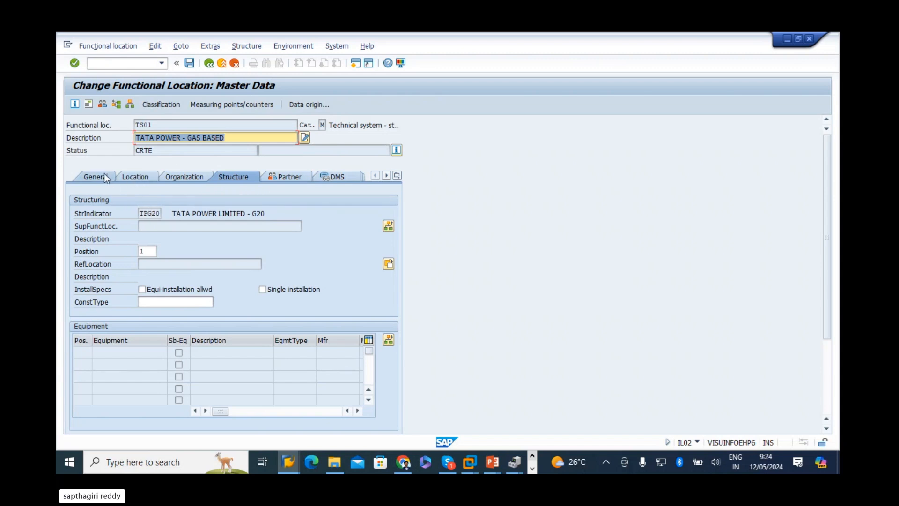
{"action": "left_click", "coordinate": [208, 63]}
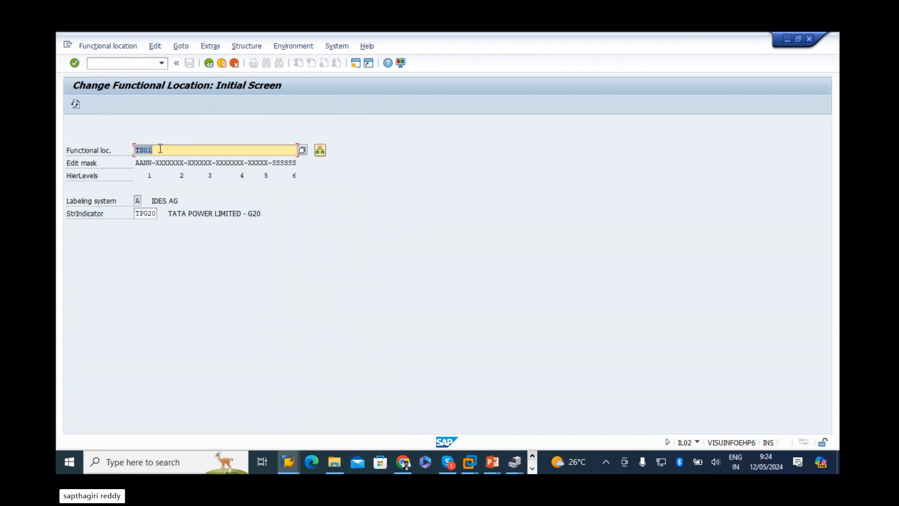
{"action": "key", "text": "BackSpace"}
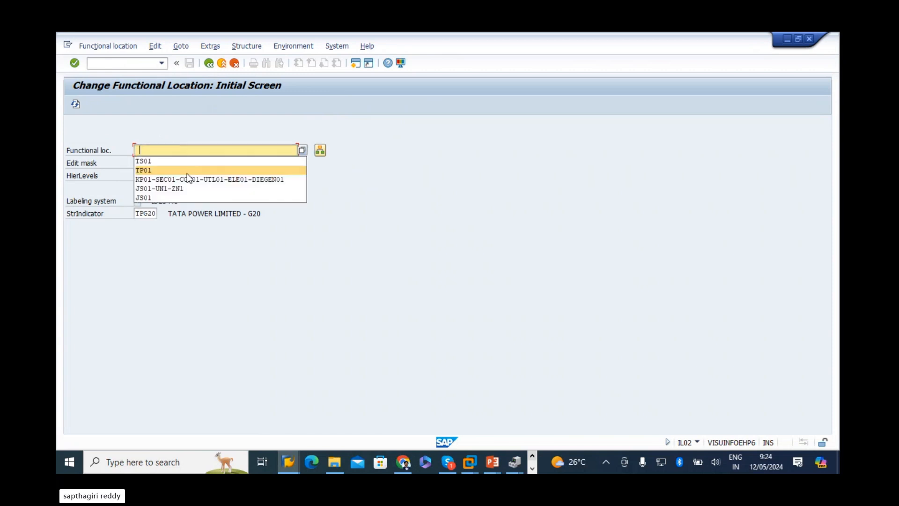
{"action": "left_click", "coordinate": [157, 161]}
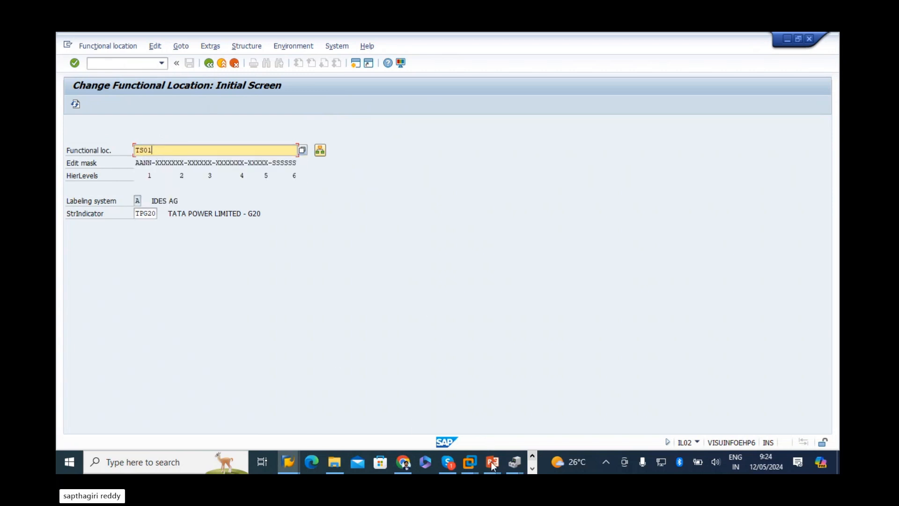
Switch to Excel and copy the first two levels, TS01-GS500MW, from the sample functional location code in cell D13
{"action": "key", "text": "alt+Tab"}
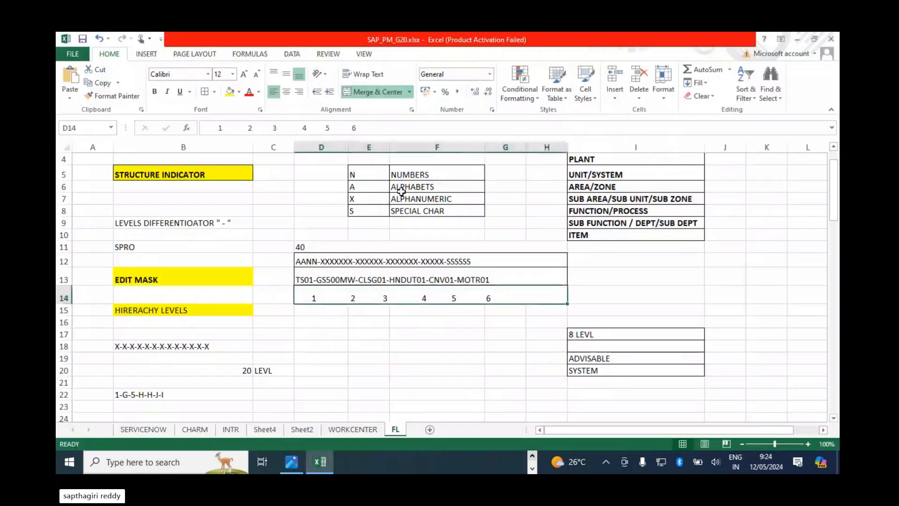
{"action": "left_click", "coordinate": [304, 280]}
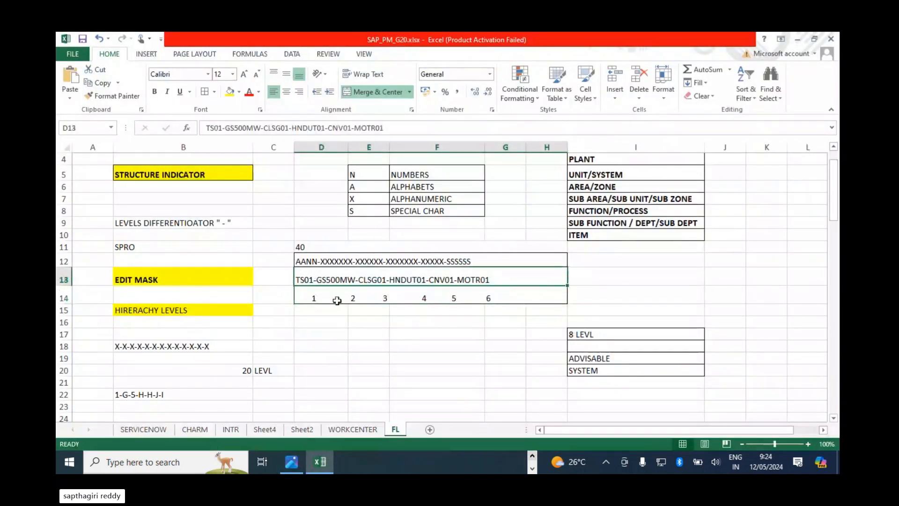
{"action": "left_click", "coordinate": [334, 335]}
{"action": "double_click", "coordinate": [354, 280]}
{"action": "left_click_drag", "start_coordinate": [355, 280], "coordinate": [229, 281]}
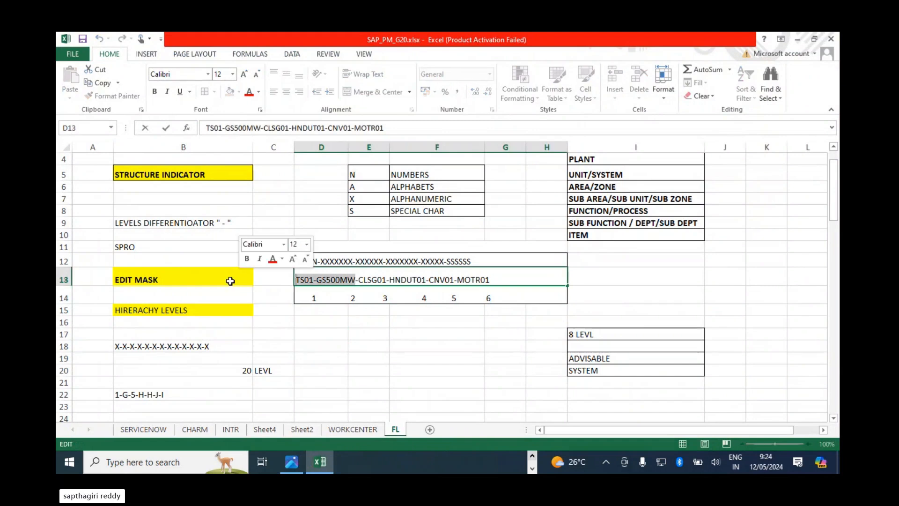
{"action": "key", "text": "ctrl+c"}
Back in SAP, try to open functional location TS01-GS500MW for changing in IL02
{"action": "key", "text": "alt+Tab"}
{"action": "left_click", "coordinate": [166, 148]}
{"action": "double_click", "coordinate": [166, 147]}
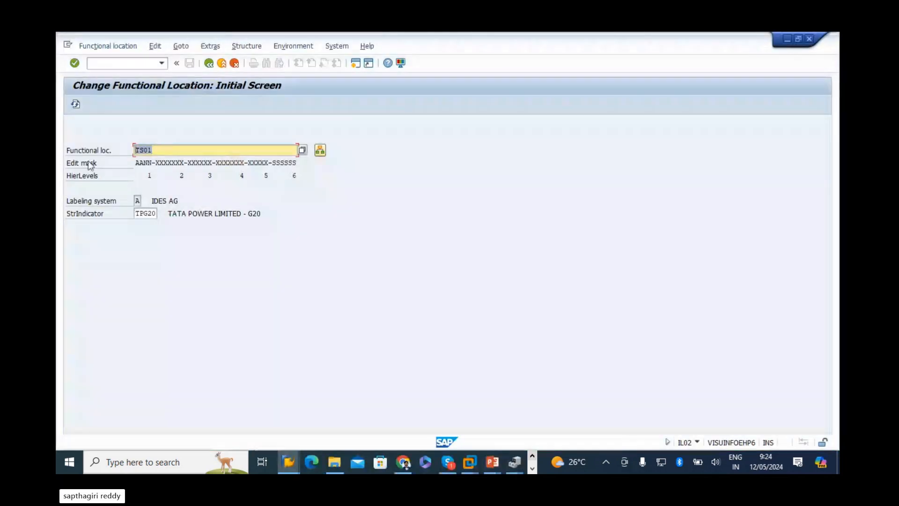
{"action": "key", "text": "ctrl+v"}
{"action": "key", "text": "Return"}
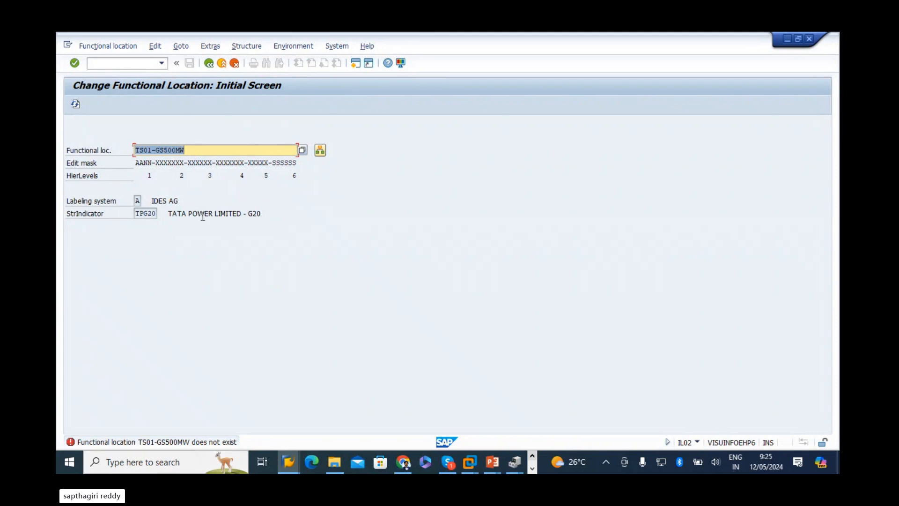
Switch to creating a functional location and open the master data for TS01-GS500MW with structure indicator TPG20, checking the code against Excel
{"action": "left_click", "coordinate": [107, 46]}
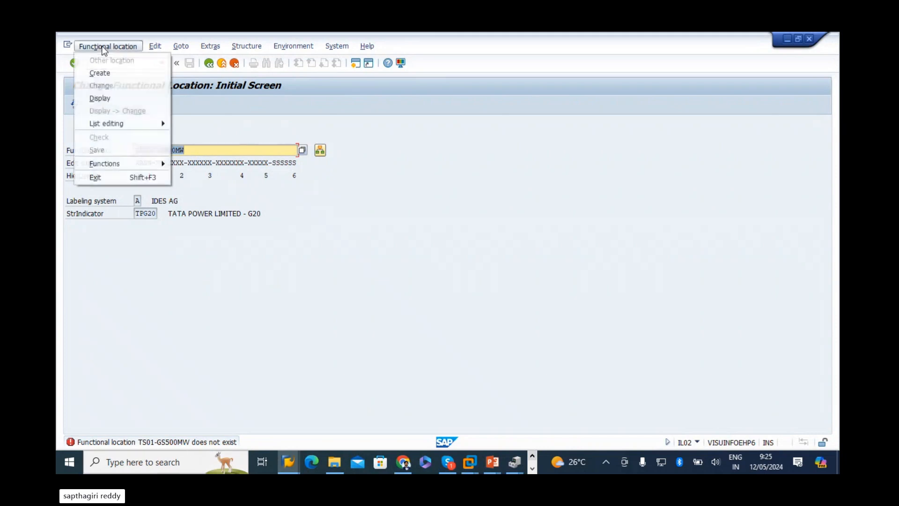
{"action": "left_click", "coordinate": [99, 73]}
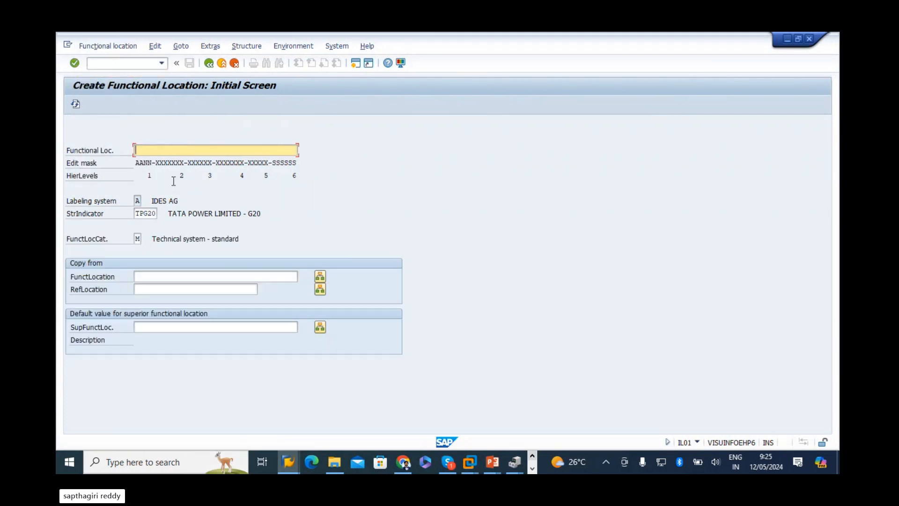
{"action": "key", "text": "ctrl+v"}
{"action": "left_click_drag", "start_coordinate": [155, 150], "coordinate": [185, 150]}
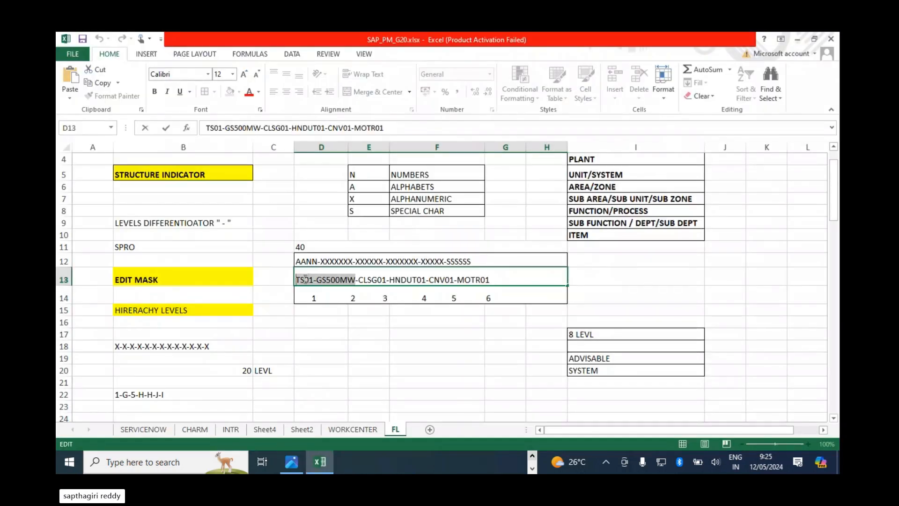
{"action": "left_click", "coordinate": [304, 279]}
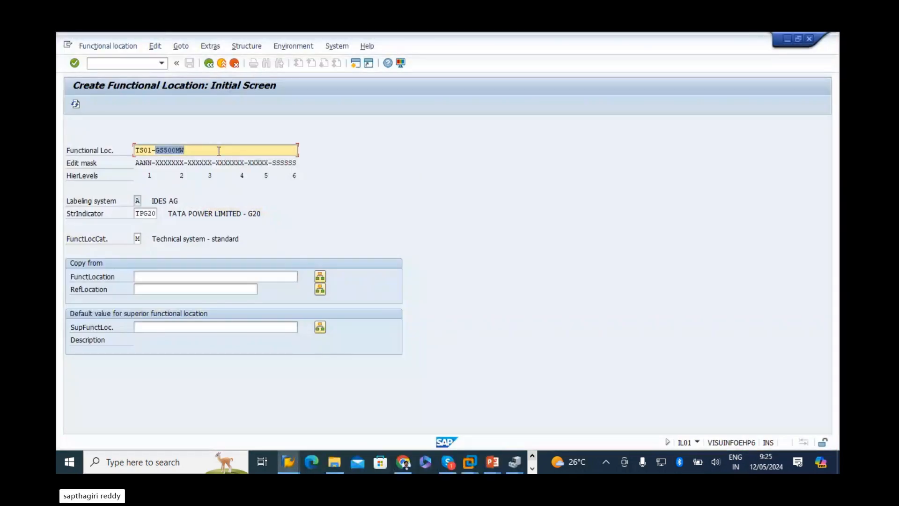
{"action": "key", "text": "Return"}
Set the description to GAS BASED - 500 MW and the object type to GAS BASED
{"action": "left_click", "coordinate": [168, 137]}
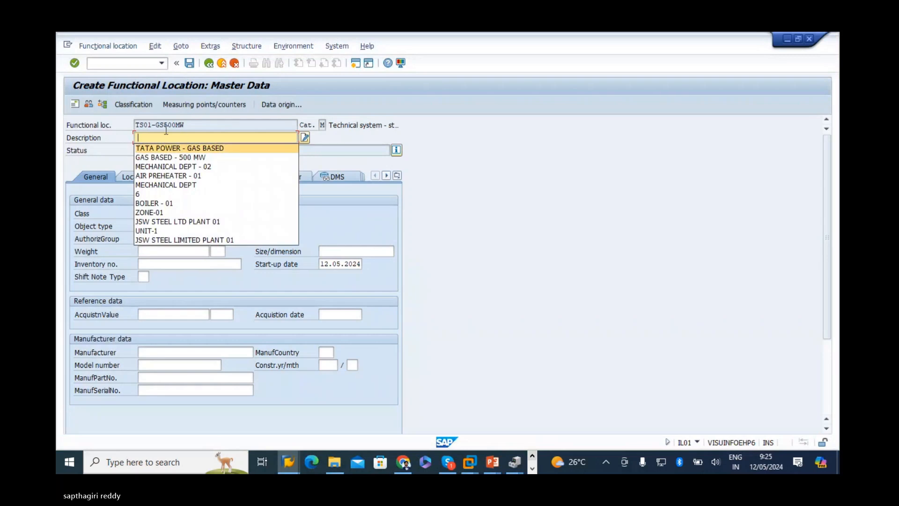
{"action": "left_click", "coordinate": [168, 157]}
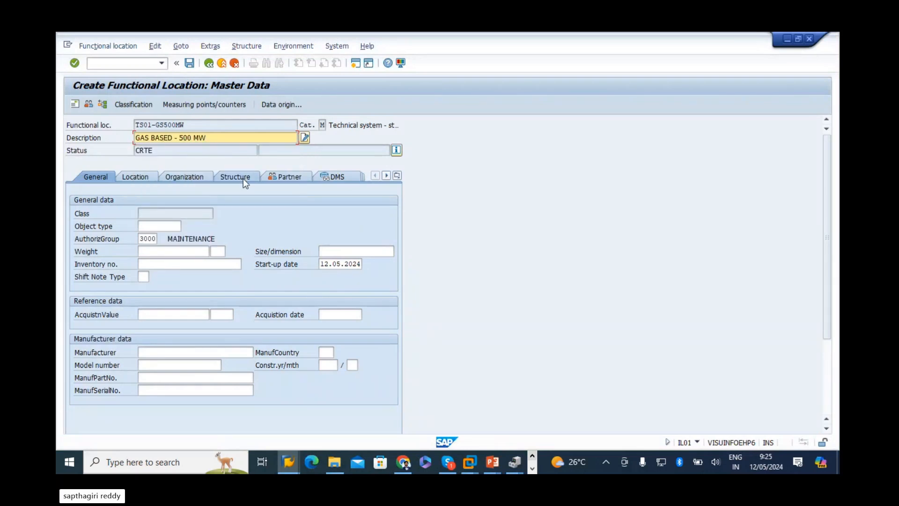
{"action": "left_click", "coordinate": [162, 226]}
{"action": "left_click", "coordinate": [172, 238]}
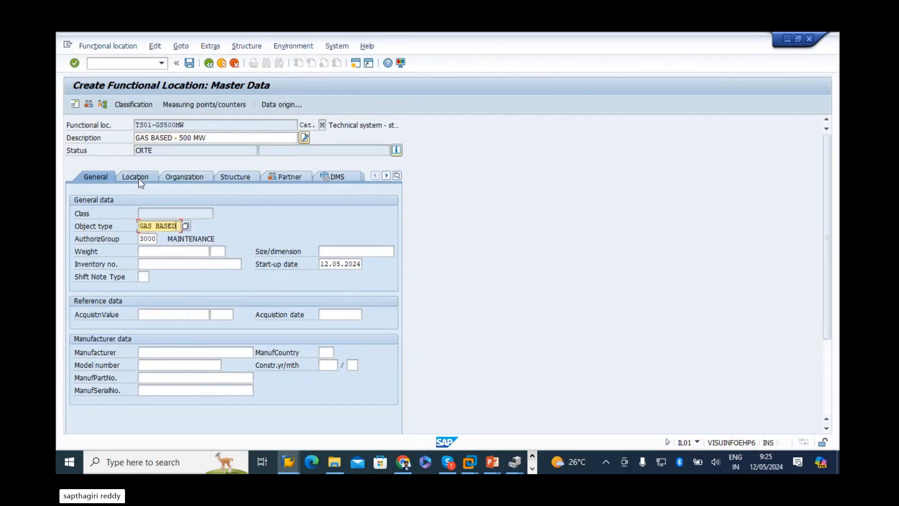
Review the location data and the general data of TS01-GS500MW, comparing its code with the object type description
{"action": "left_click", "coordinate": [136, 177]}
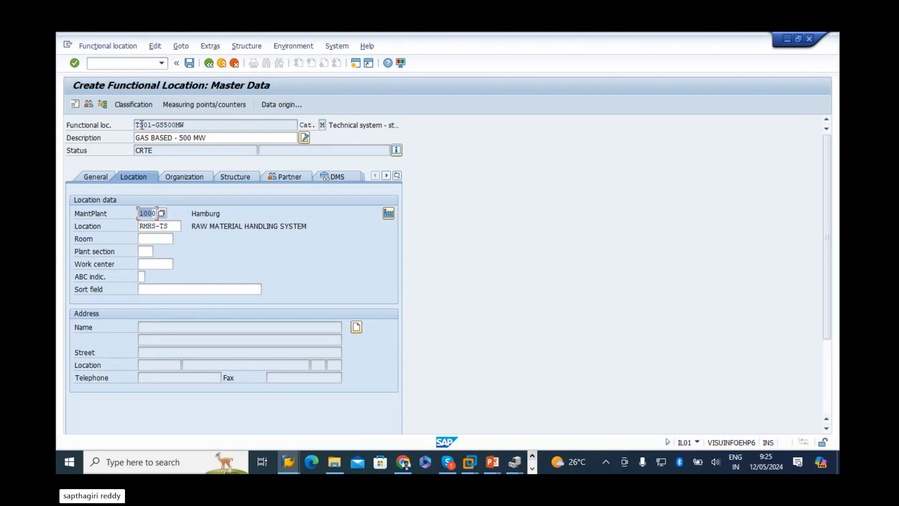
{"action": "left_click_drag", "start_coordinate": [153, 124], "coordinate": [57, 147]}
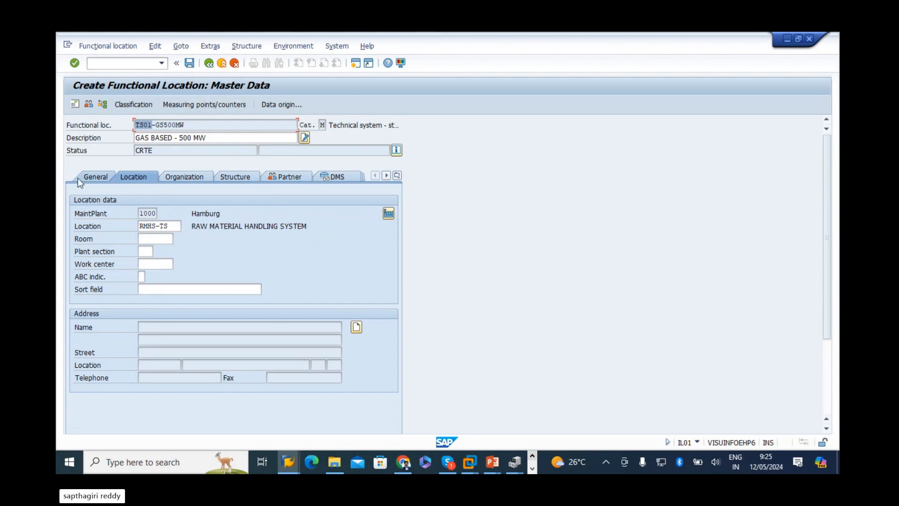
{"action": "left_click", "coordinate": [97, 175]}
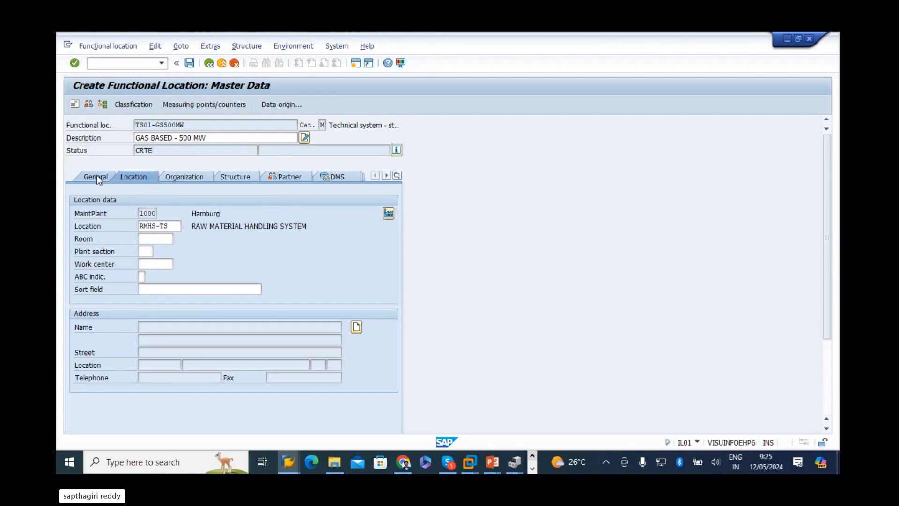
{"action": "double_click", "coordinate": [149, 125]}
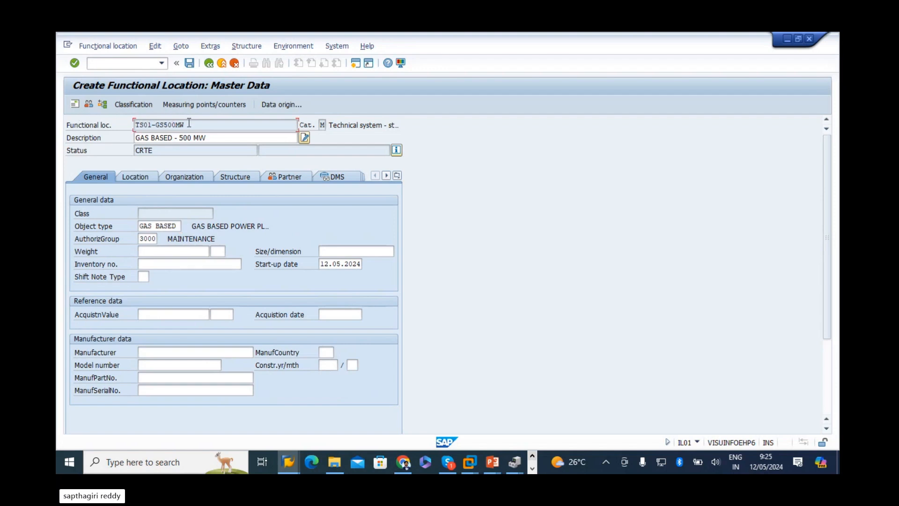
{"action": "left_click_drag", "start_coordinate": [189, 123], "coordinate": [124, 136]}
{"action": "left_click_drag", "start_coordinate": [273, 225], "coordinate": [192, 226]}
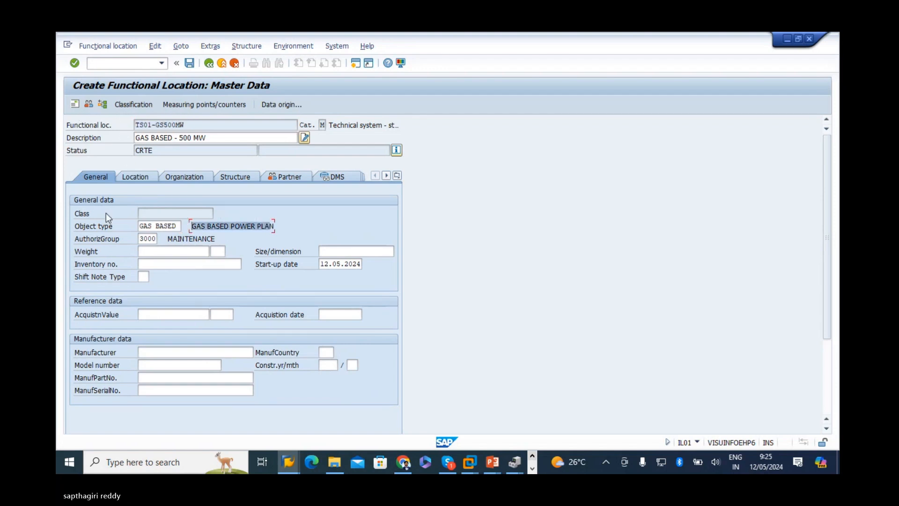
Review the location, organization and structure data, comparing the superior functional location with the two levels of the TS01-GS500MW code
{"action": "left_click", "coordinate": [148, 177]}
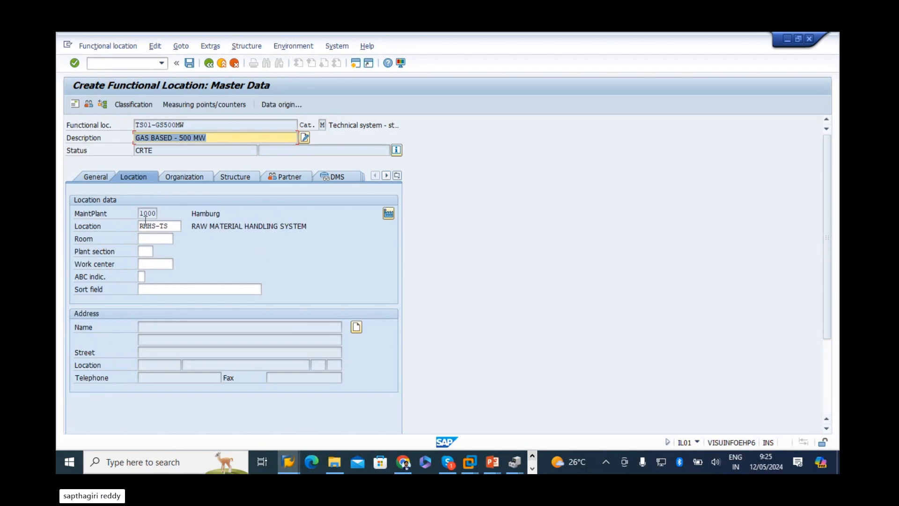
{"action": "left_click", "coordinate": [192, 174]}
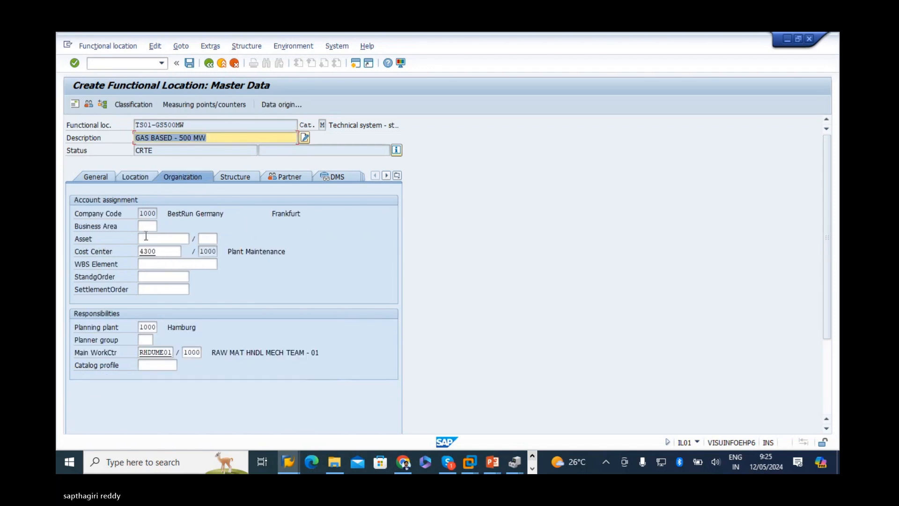
{"action": "left_click", "coordinate": [231, 178]}
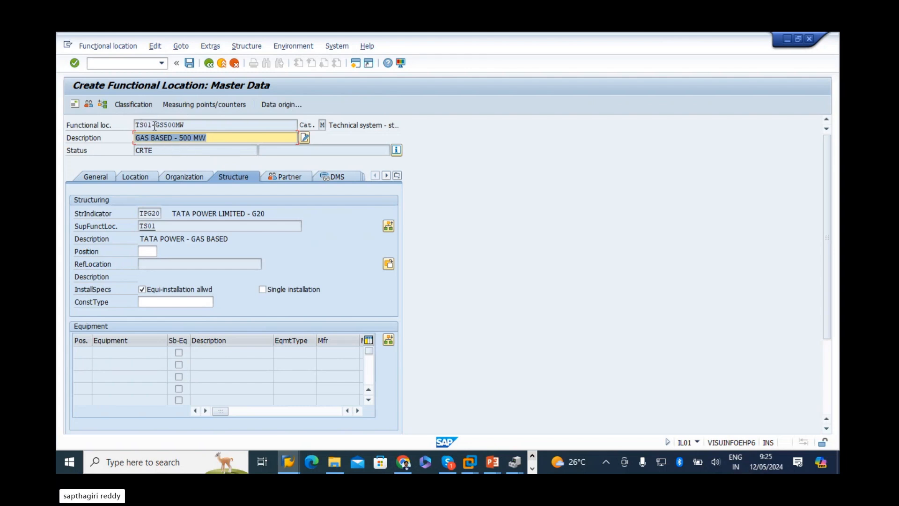
{"action": "left_click_drag", "start_coordinate": [154, 125], "coordinate": [57, 128]}
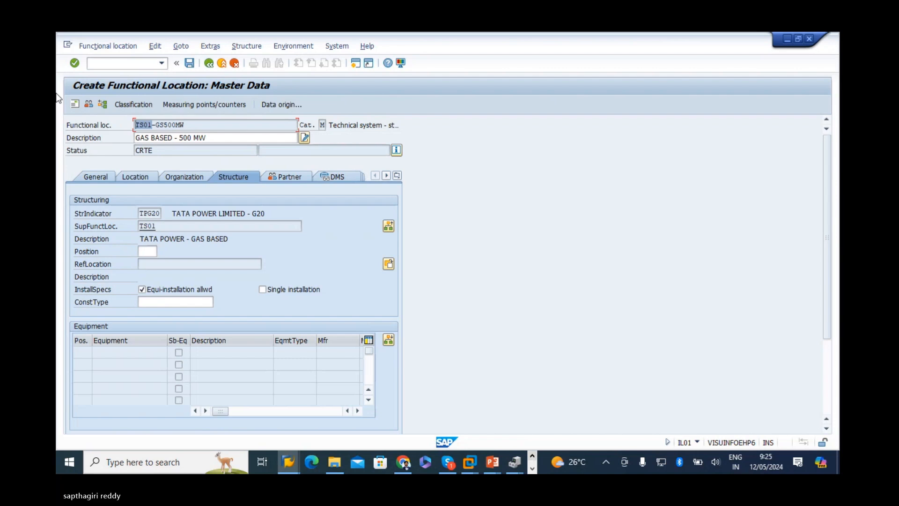
{"action": "left_click", "coordinate": [144, 124]}
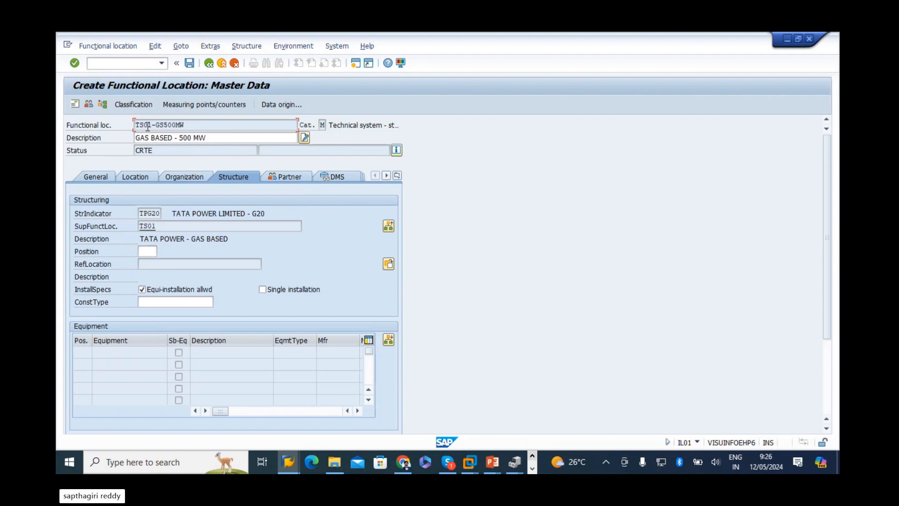
{"action": "left_click_drag", "start_coordinate": [187, 124], "coordinate": [157, 126]}
{"action": "left_click", "coordinate": [165, 125]}
{"action": "double_click", "coordinate": [153, 124]}
{"action": "left_click", "coordinate": [142, 124]}
{"action": "double_click", "coordinate": [153, 125]}
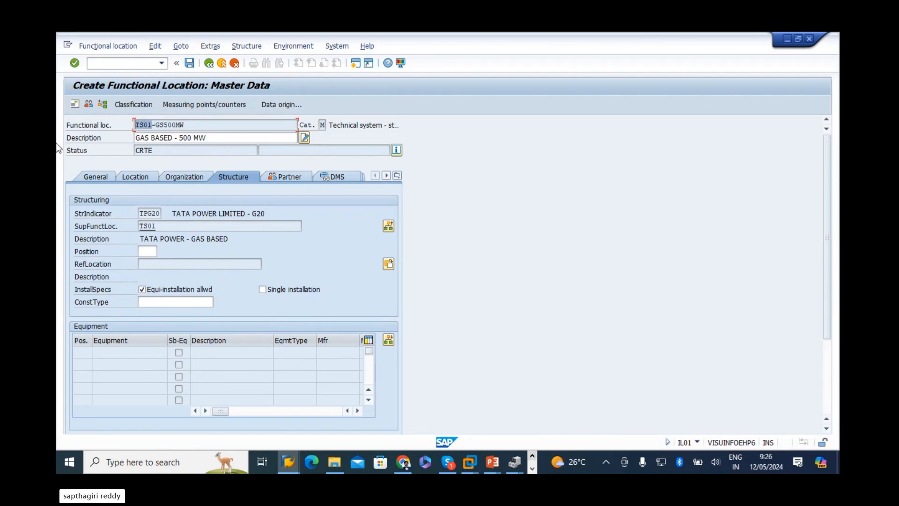
{"action": "left_click", "coordinate": [143, 124]}
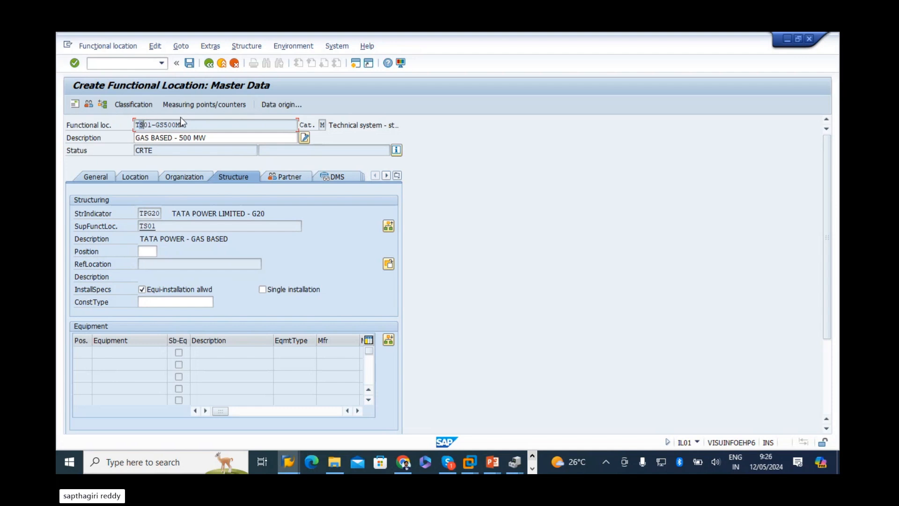
Recheck the location and organization data and compare the superior functional location with the sample code in Excel, returning to SAP
{"action": "left_click", "coordinate": [133, 176]}
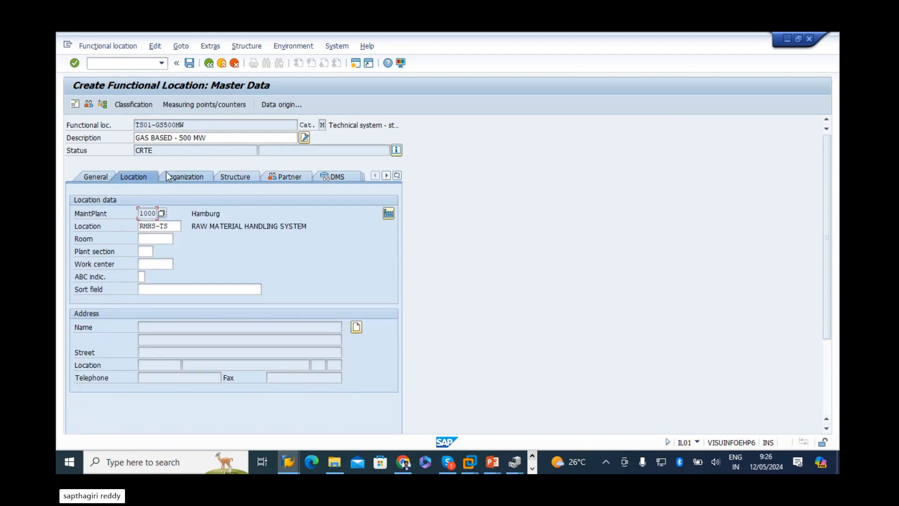
{"action": "left_click", "coordinate": [177, 180]}
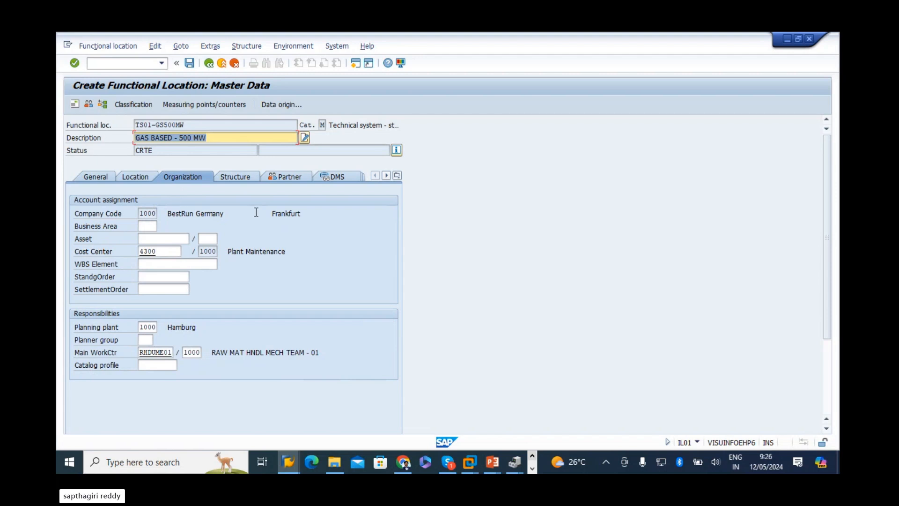
{"action": "left_click", "coordinate": [237, 178]}
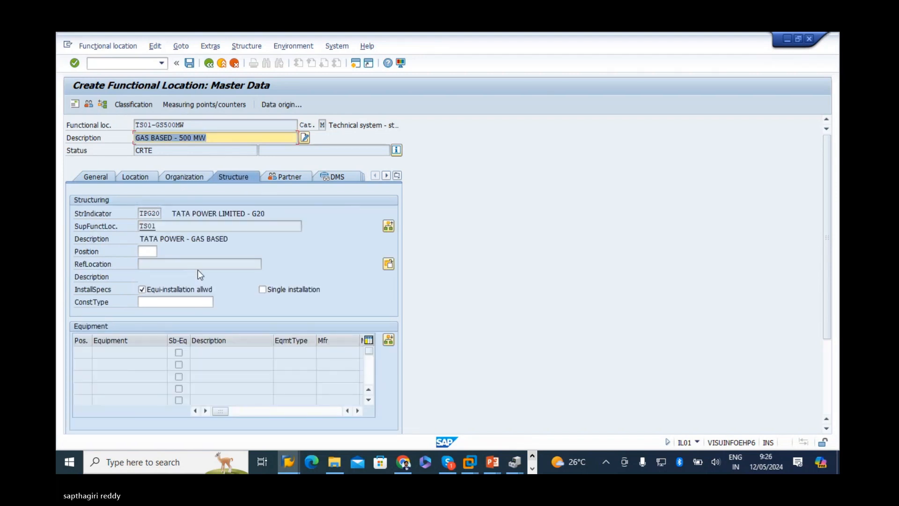
{"action": "double_click", "coordinate": [171, 228]}
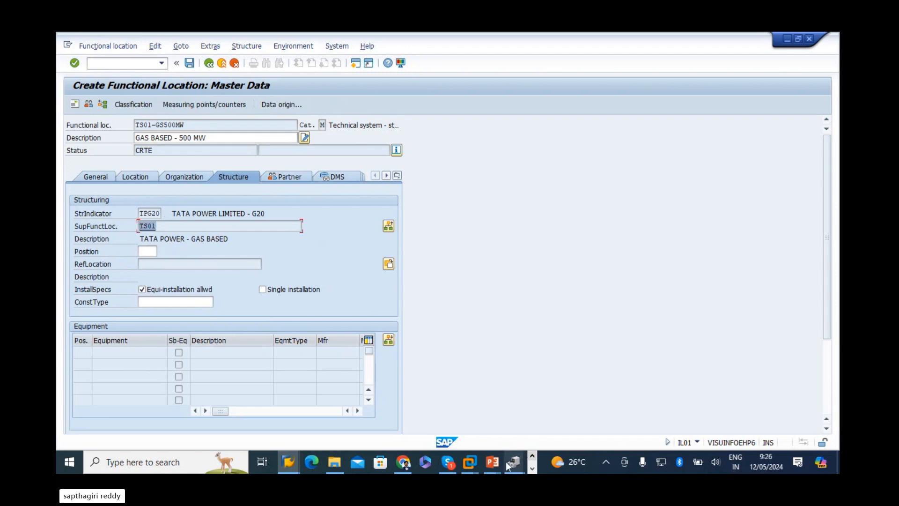
{"action": "key", "text": "alt+Tab"}
{"action": "left_click", "coordinate": [315, 280]}
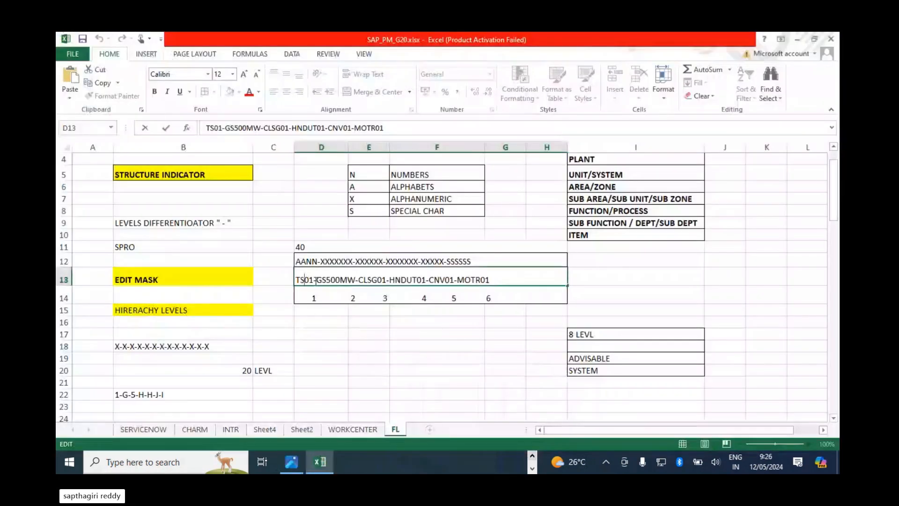
{"action": "key", "text": "alt+Tab"}
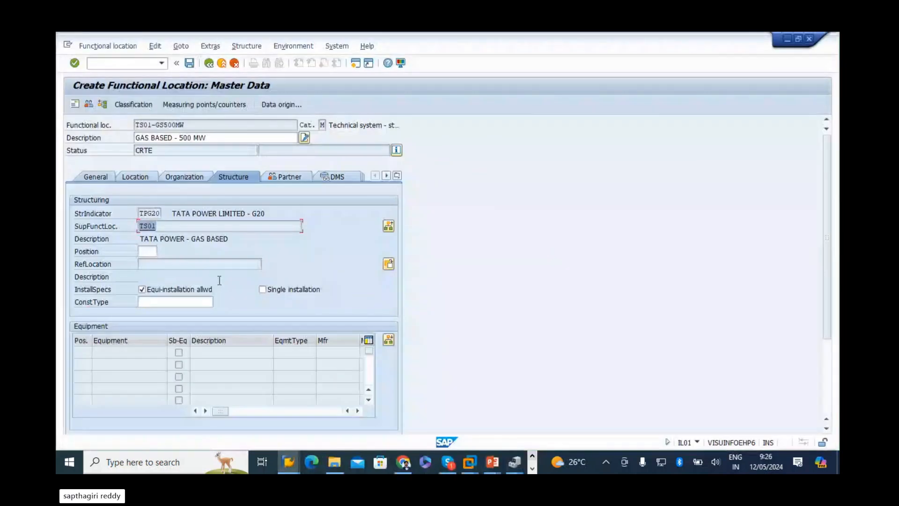
Review the partner, linked document and warranty data of TS01-GS500MW, returning to its general data
{"action": "left_click", "coordinate": [288, 176]}
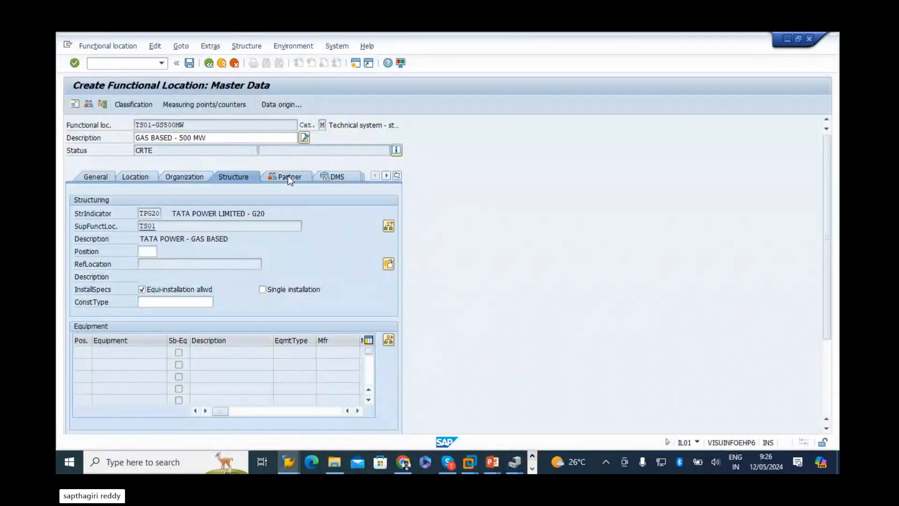
{"action": "left_click", "coordinate": [341, 178]}
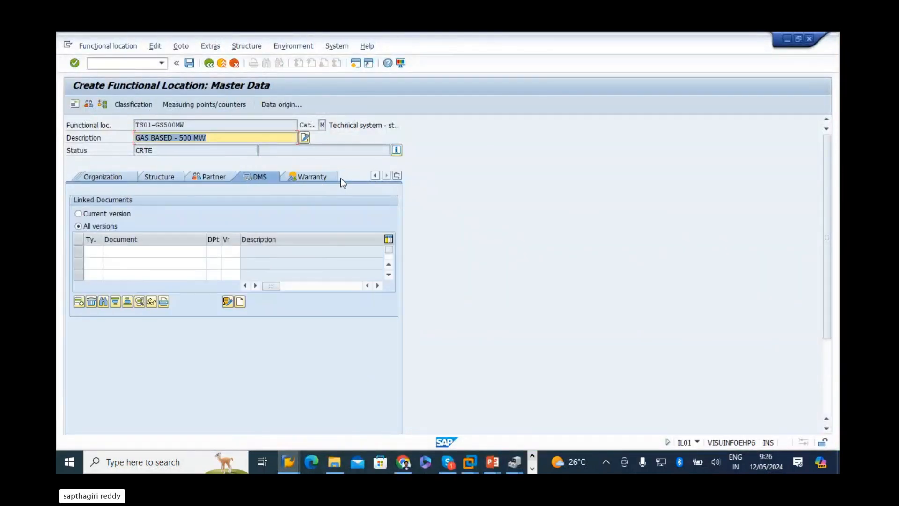
{"action": "left_click", "coordinate": [312, 178]}
{"action": "left_click", "coordinate": [398, 176]}
{"action": "left_click", "coordinate": [414, 188]}
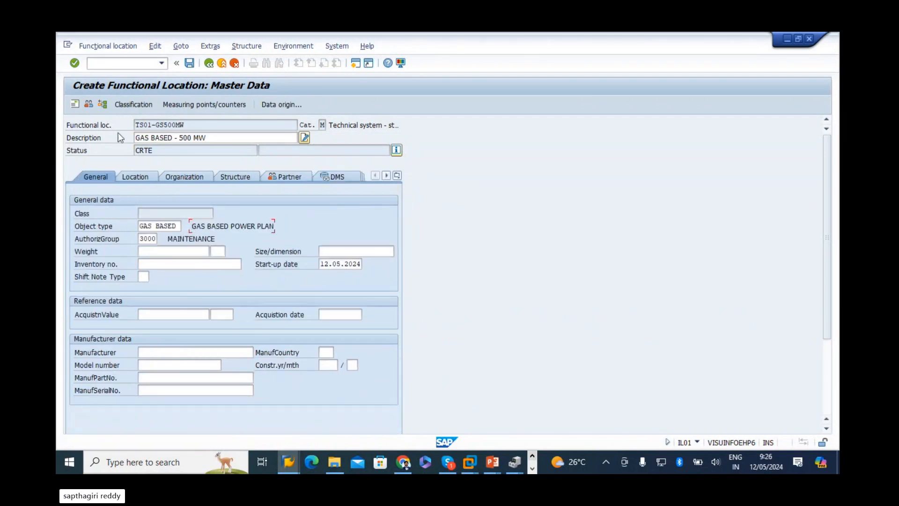
Extend the description to GAS BASED - 500 MW PLANT and save the functional location TS01-GS500MW
{"action": "left_click", "coordinate": [217, 142]}
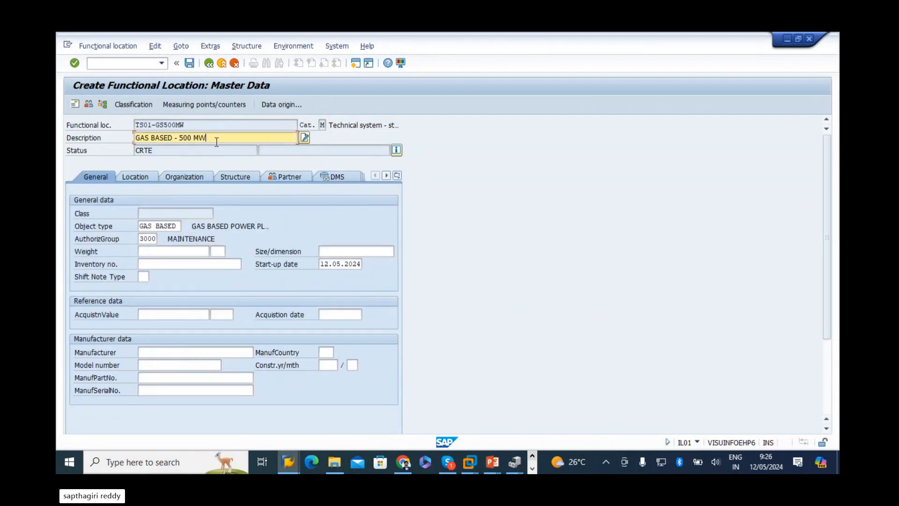
{"action": "type", "text": "NA"}
{"action": "type", "text": "T"}
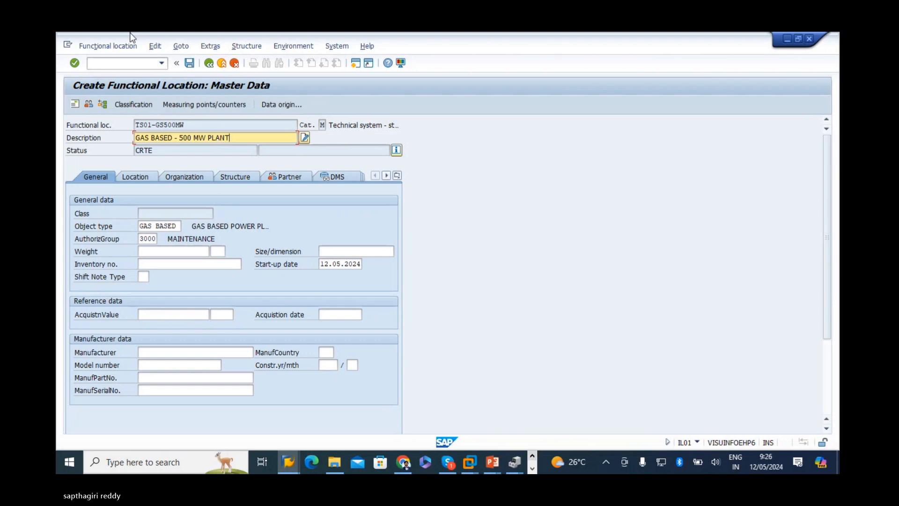
{"action": "left_click", "coordinate": [188, 64]}
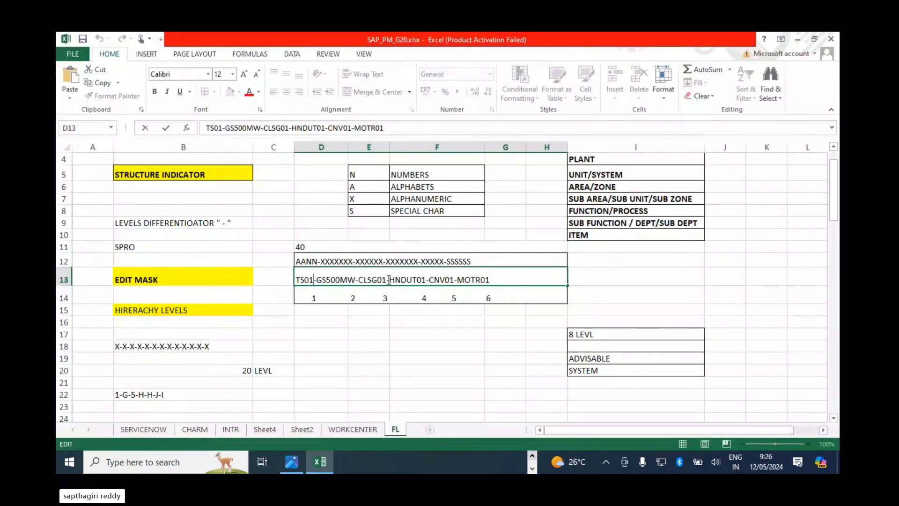
Copy the three-level code from the Excel sample, start creating TS01-GS500MW-CLSG01 in SAP and begin its description with COAL
{"action": "left_click_drag", "start_coordinate": [387, 280], "coordinate": [156, 281]}
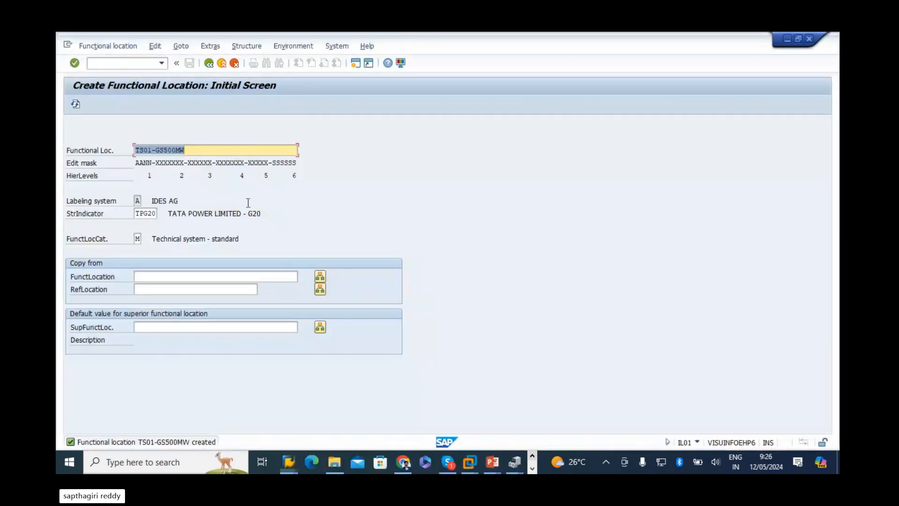
{"action": "type", "text": "TS01-GS500MW-CLSG01"}
{"action": "key", "text": "Return"}
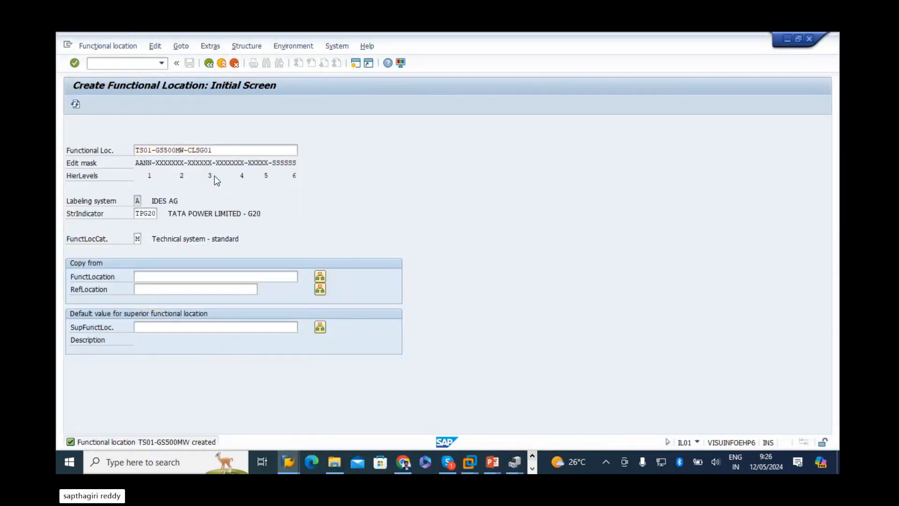
{"action": "type", "text": "COAL "}
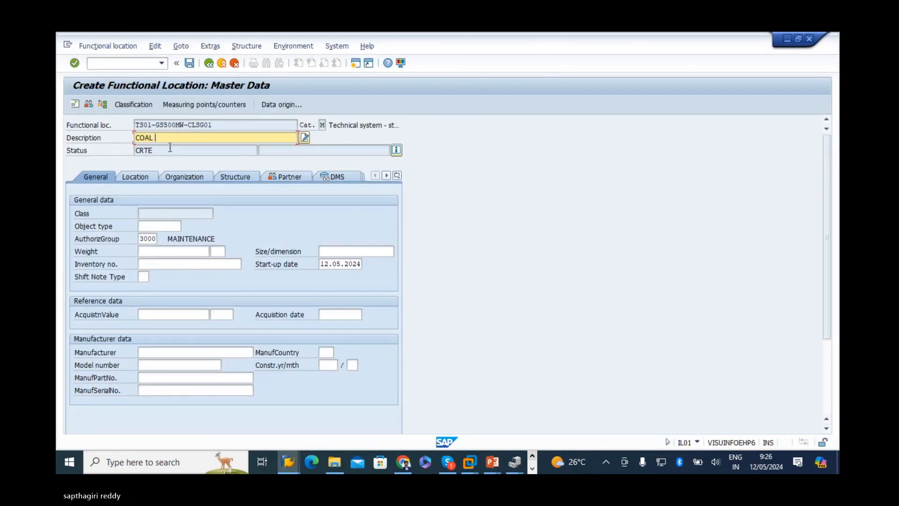
Complete the functional location's description as COAL STORAGE UNIT and review its location, organization and structure data
{"action": "type", "text": "STORAGE UNIT"}
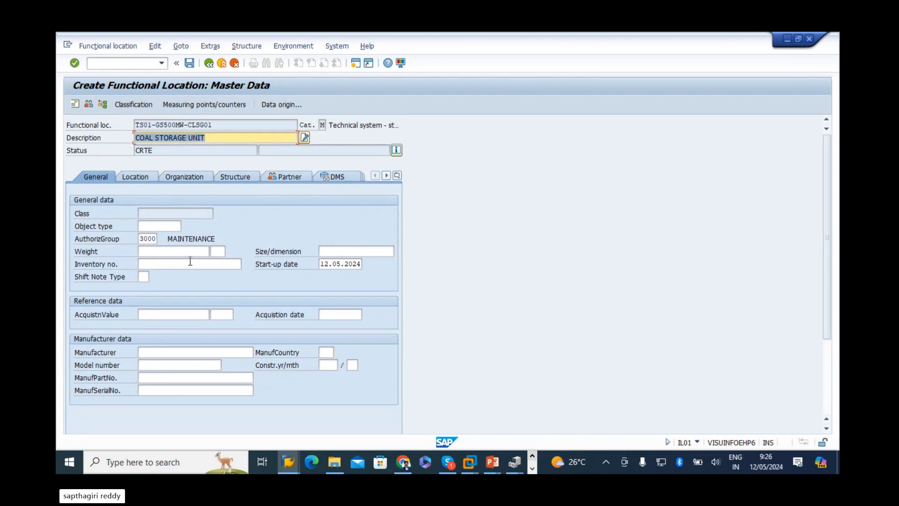
{"action": "left_click", "coordinate": [172, 226]}
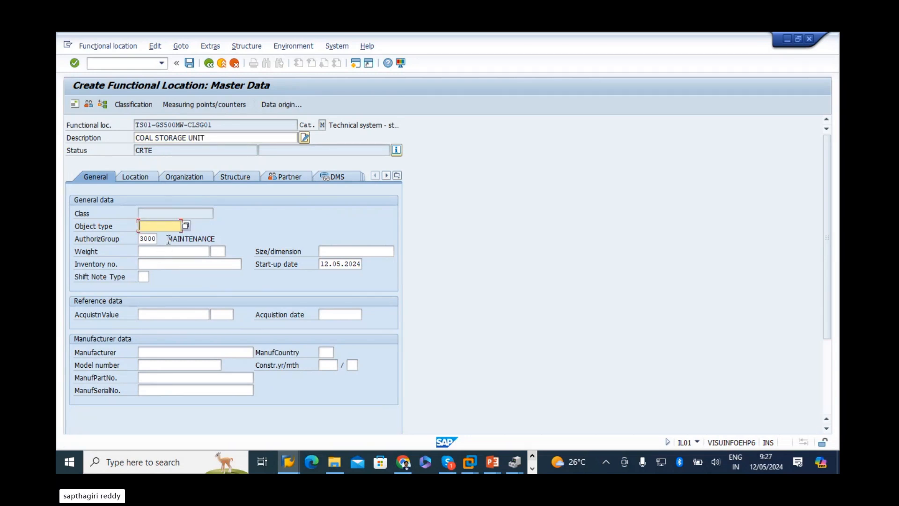
{"action": "left_click", "coordinate": [132, 177]}
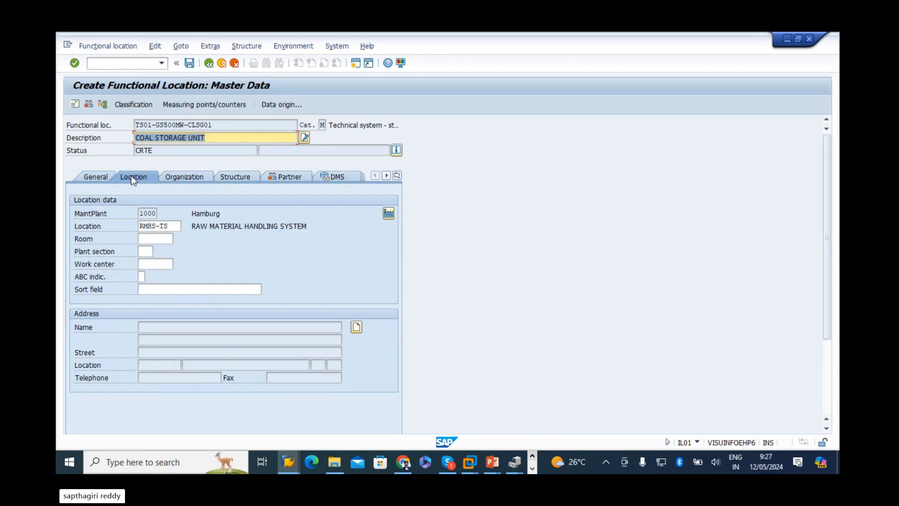
{"action": "left_click", "coordinate": [174, 180]}
{"action": "left_click", "coordinate": [235, 178]}
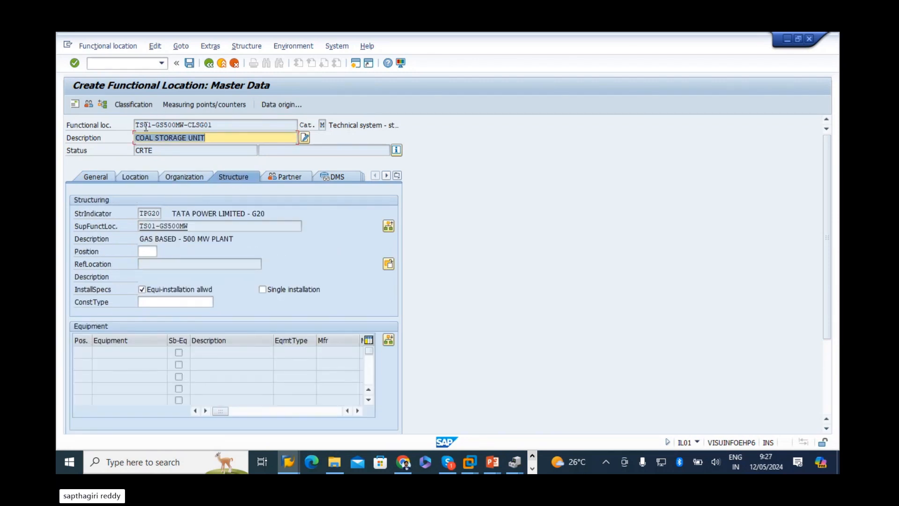
Set the coal storage unit's structure position to 3, check its superior functional location, and save it
{"action": "left_click", "coordinate": [150, 253]}
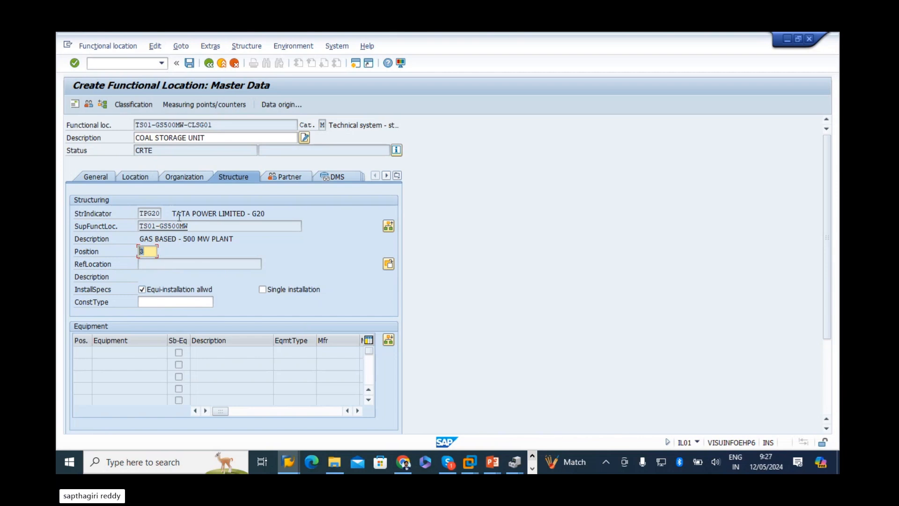
{"action": "left_click_drag", "start_coordinate": [196, 228], "coordinate": [58, 230]}
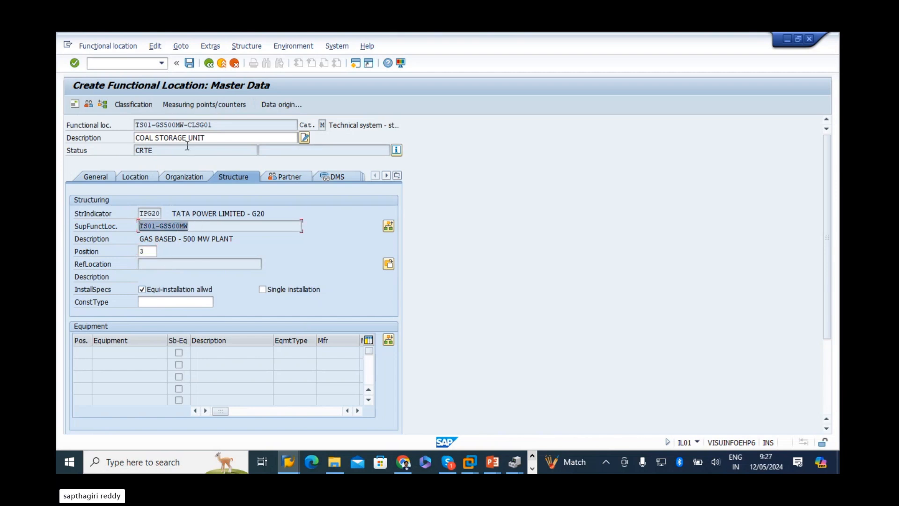
{"action": "left_click_drag", "start_coordinate": [185, 125], "coordinate": [57, 161]}
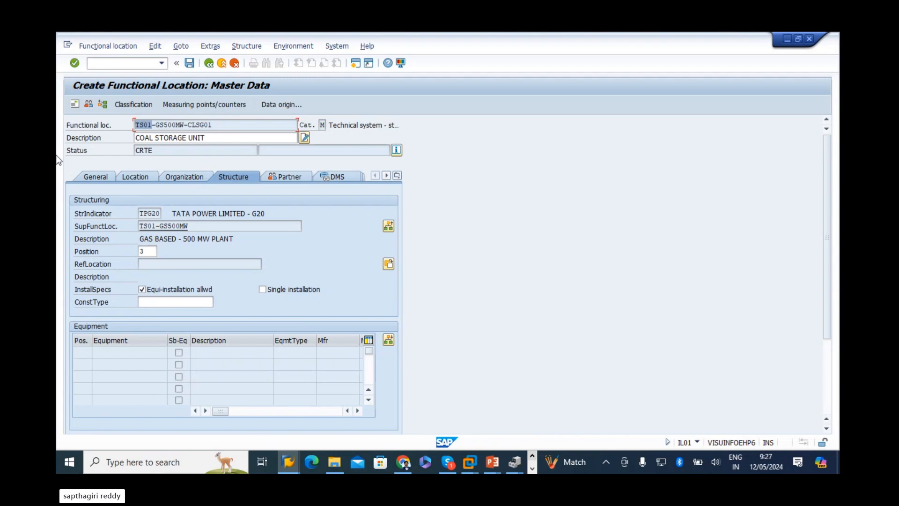
{"action": "left_click_drag", "start_coordinate": [203, 229], "coordinate": [57, 240]}
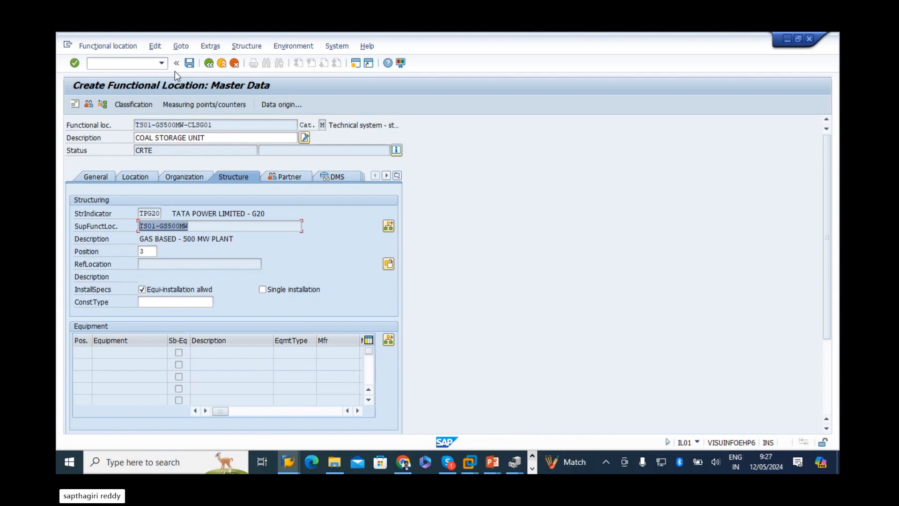
{"action": "left_click", "coordinate": [190, 64]}
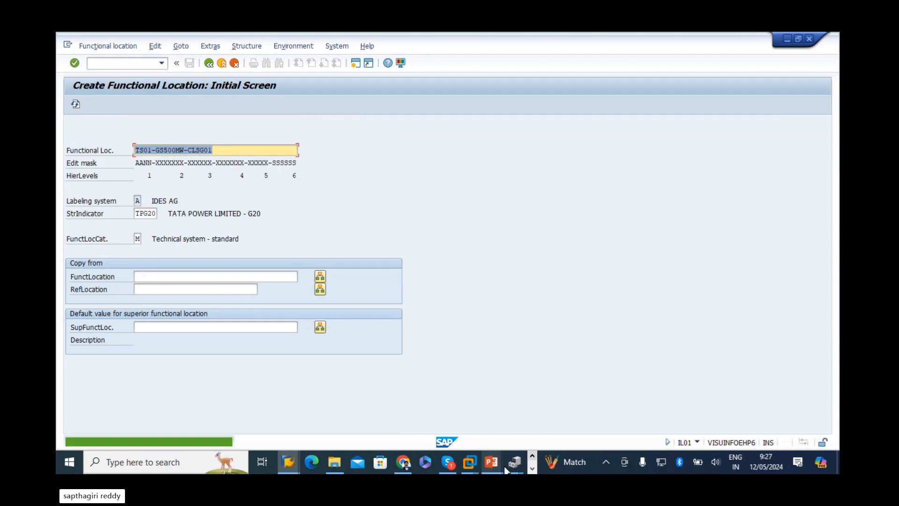
Copy TS01-GS500MW-CLSG01-HNDUT01 from the edit mask example in Excel and start a new functional location with that code in SAP
{"action": "key", "text": "alt+Tab"}
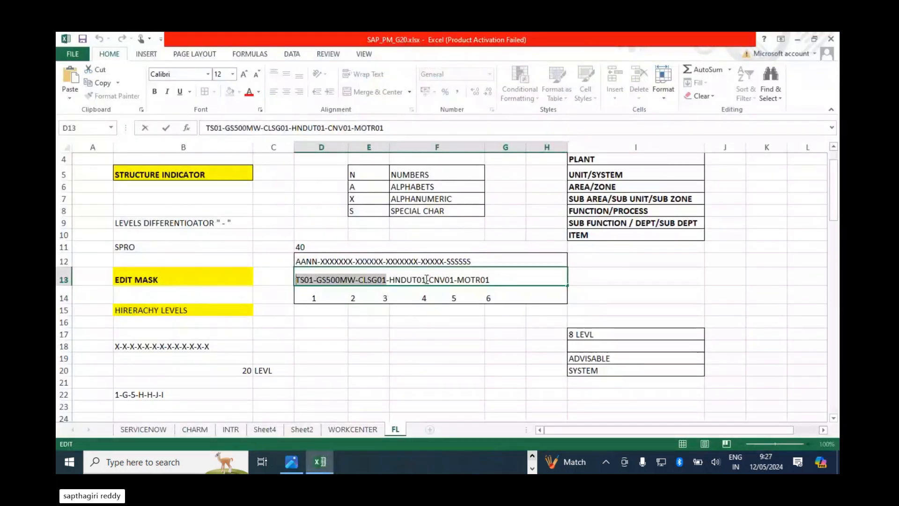
{"action": "left_click_drag", "start_coordinate": [425, 279], "coordinate": [103, 315]}
{"action": "key", "text": "ctrl+c"}
{"action": "key", "text": "alt+Tab"}
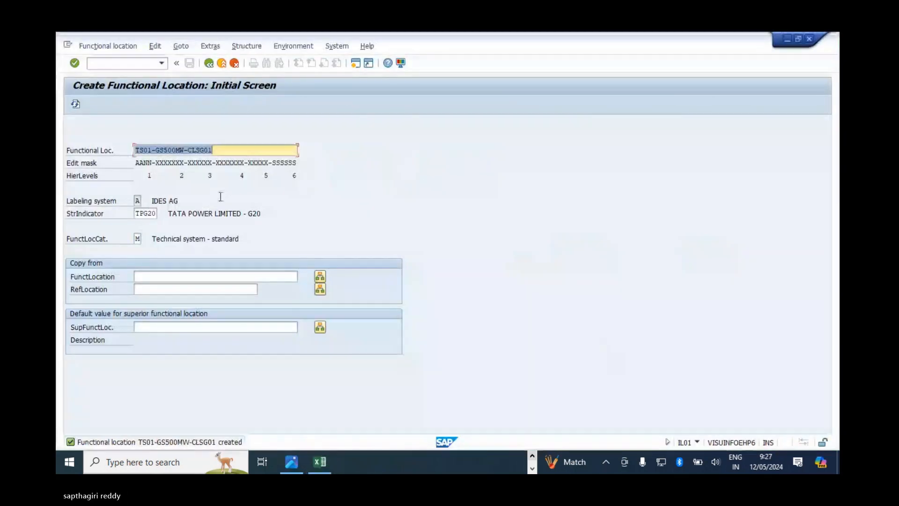
{"action": "key", "text": "ctrl+v"}
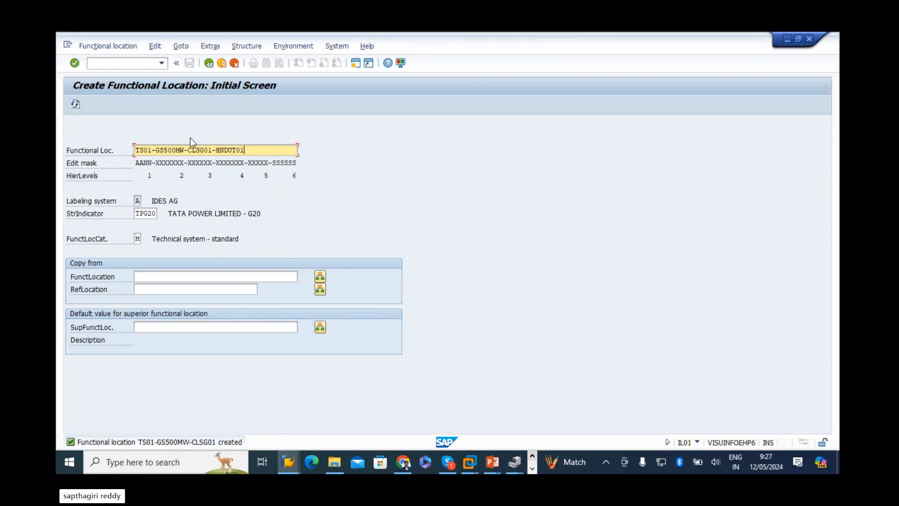
{"action": "key", "text": "Return"}
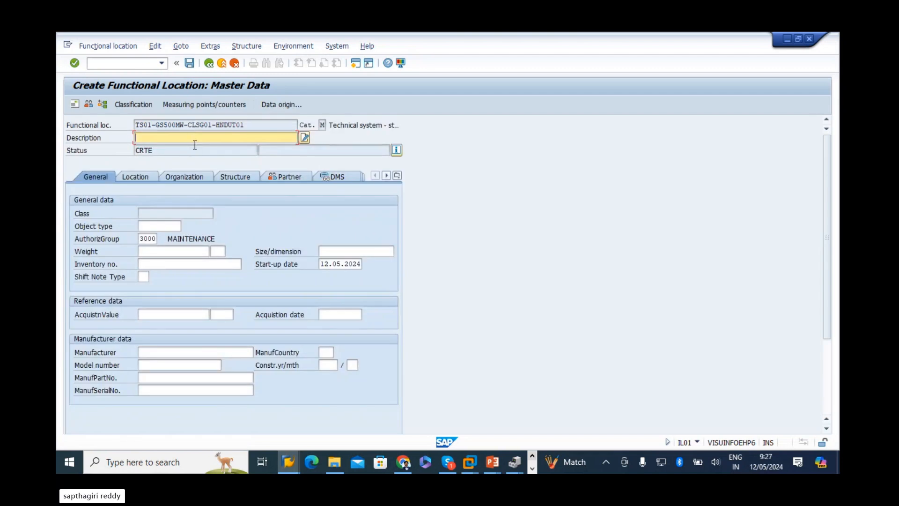
Enter COAL HANDLING UNIT as the description of the new functional location
{"action": "type", "text": "COAL HANDLING UNIT"}
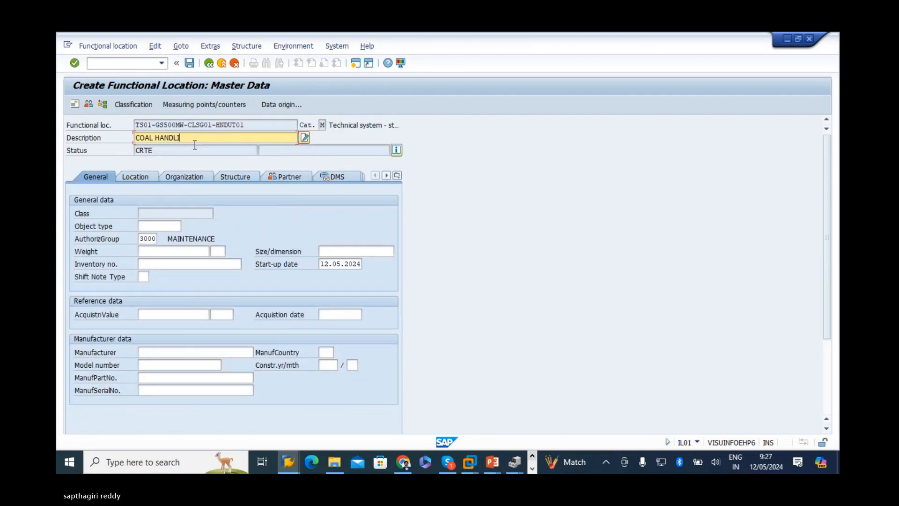
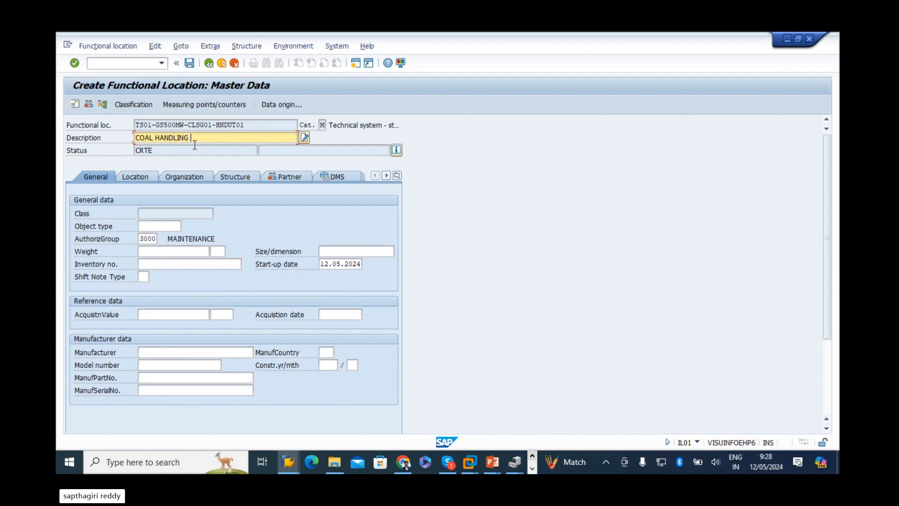
{"action": "type", "text": "NG UNIT"}
{"action": "key", "text": "ctrl+a"}
Review the coal handling unit's location and organization data, set its structure position to 4, and save it
{"action": "left_click", "coordinate": [139, 177]}
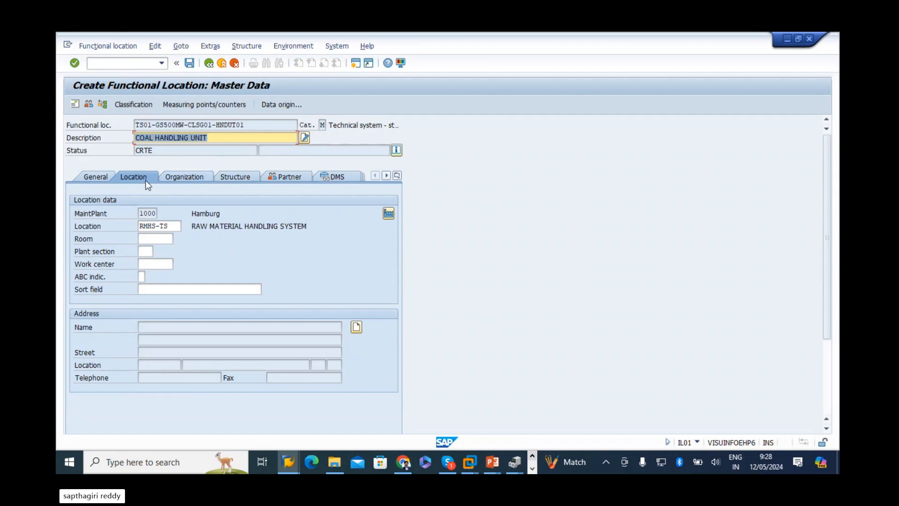
{"action": "left_click", "coordinate": [187, 177]}
{"action": "left_click", "coordinate": [229, 178]}
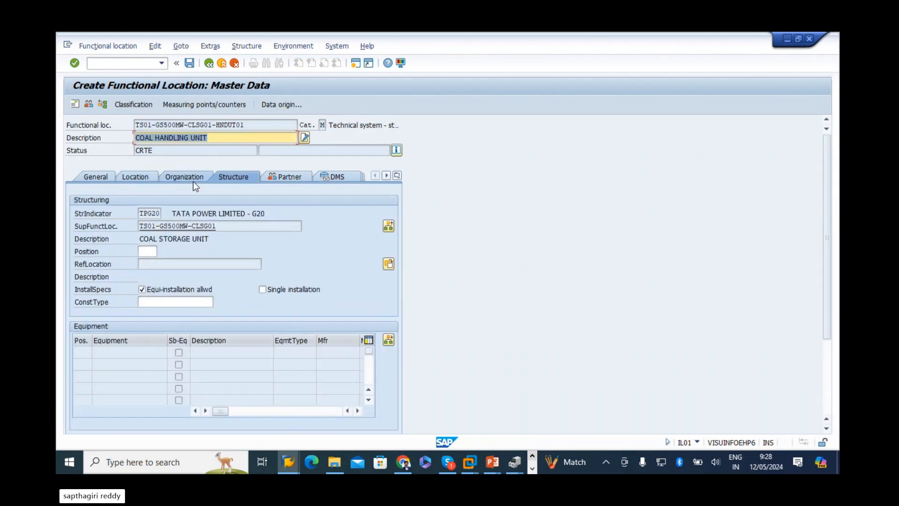
{"action": "left_click", "coordinate": [148, 252]}
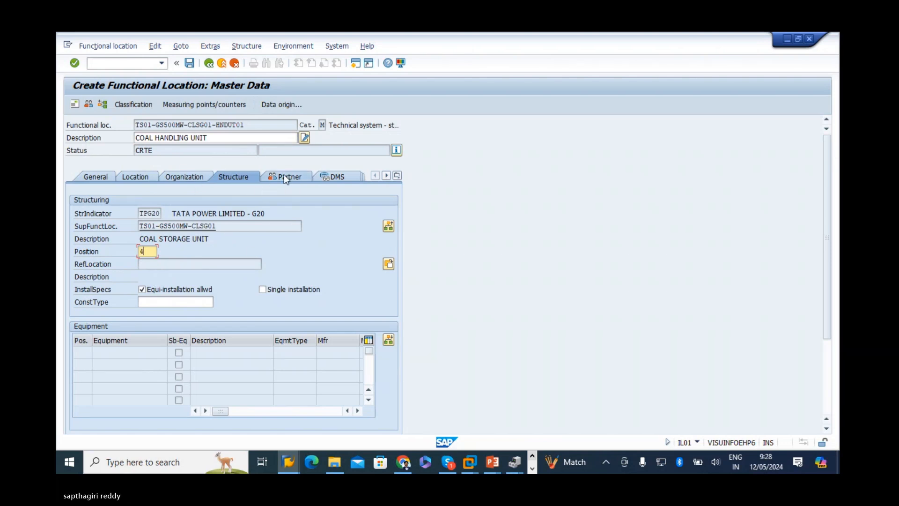
{"action": "left_click", "coordinate": [190, 64]}
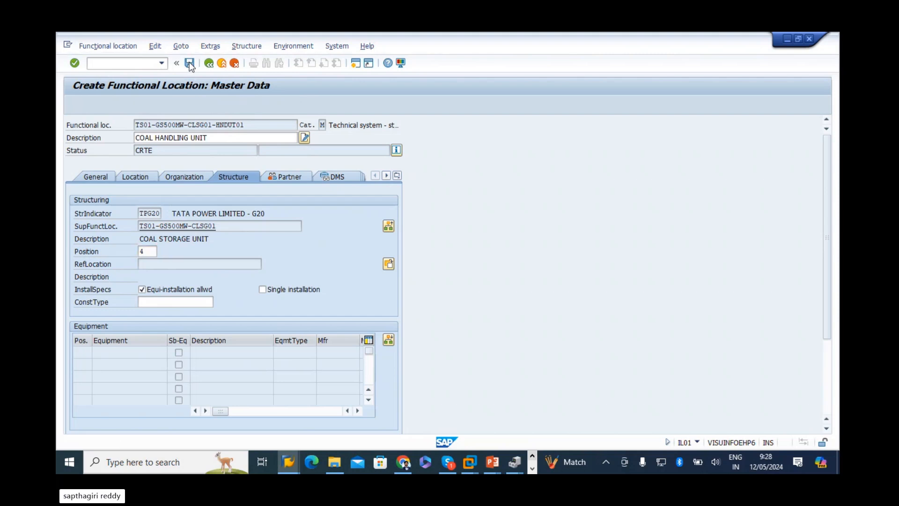
Copy TS01-GS500MW-CLSG01-HNDUT01-CNV01 from the Excel edit mask example and start a new functional location with that code in SAP
{"action": "key", "text": "alt+Tab"}
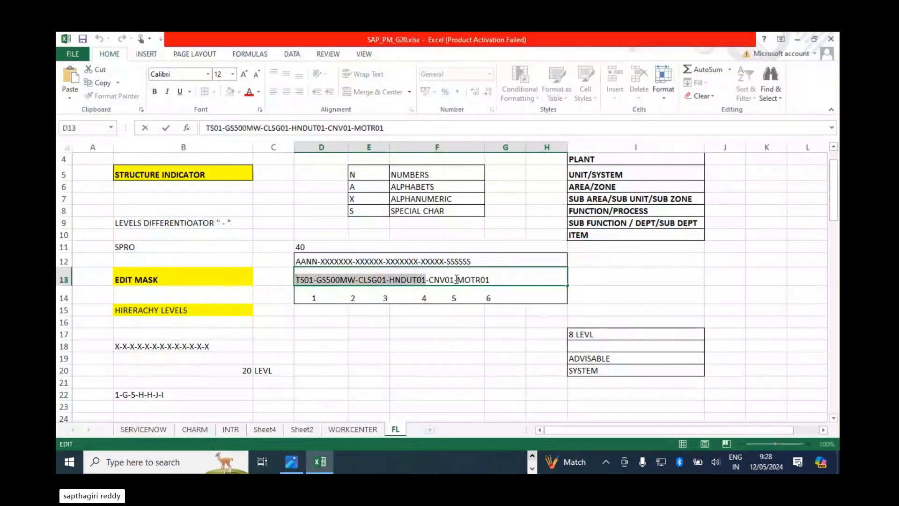
{"action": "left_click_drag", "start_coordinate": [455, 280], "coordinate": [64, 292]}
{"action": "key", "text": "ctrl+c"}
{"action": "key", "text": "alt+Tab"}
{"action": "key", "text": "ctrl+v"}
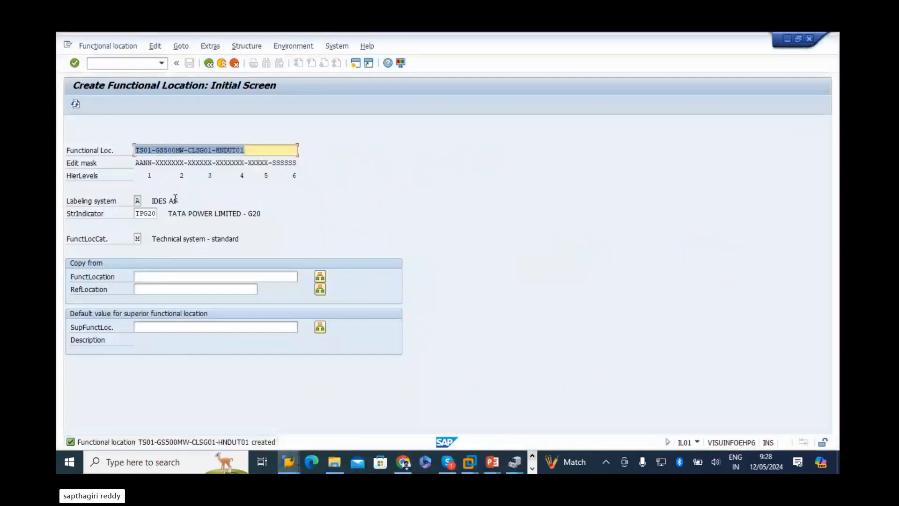
{"action": "key", "text": "Return"}
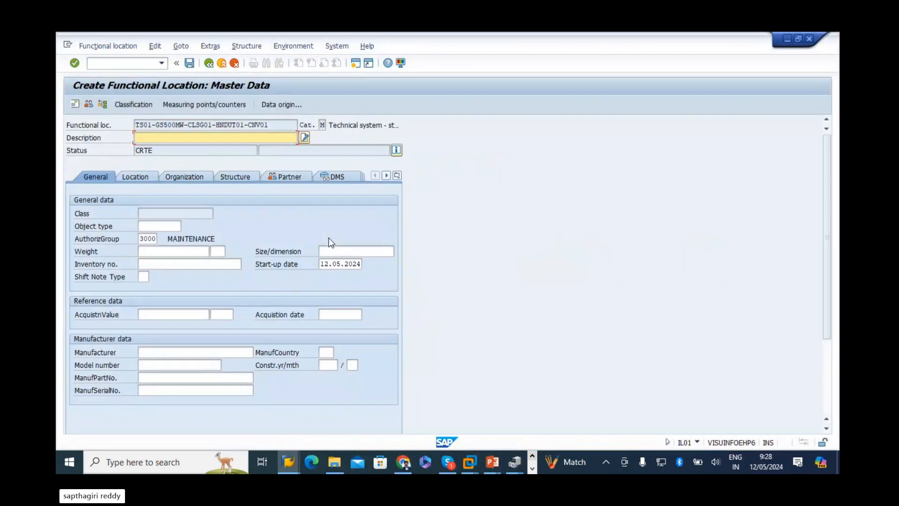
Enter CONVEYOR - 01 as the description of the CNV01 functional location
{"action": "left_click", "coordinate": [156, 138]}
{"action": "type", "text": "CONEYOR - 01"}
{"action": "left_click", "coordinate": [153, 138]}
{"action": "type", "text": "V"}
Search the object types for CONVEYOR and assign type 1011 CONVEYORS to the functional location
{"action": "left_click", "coordinate": [173, 226]}
{"action": "left_click", "coordinate": [184, 227]}
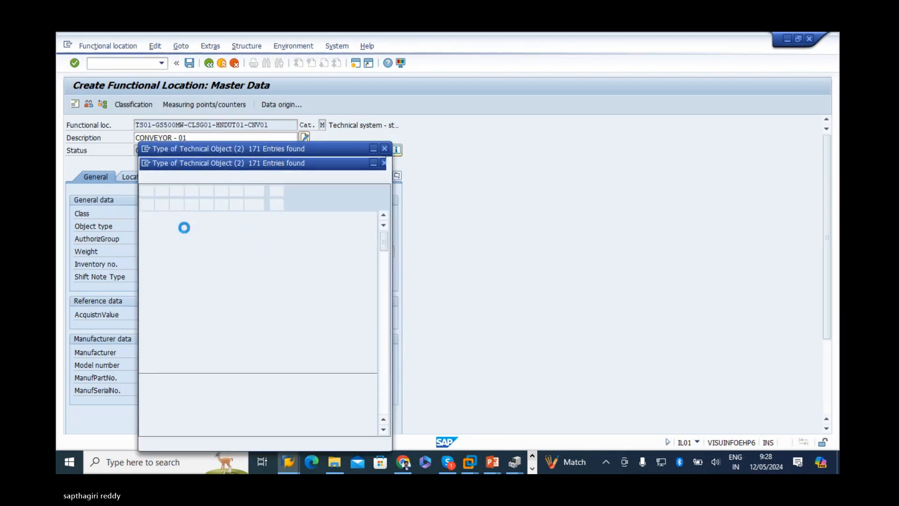
{"action": "left_click", "coordinate": [191, 191]}
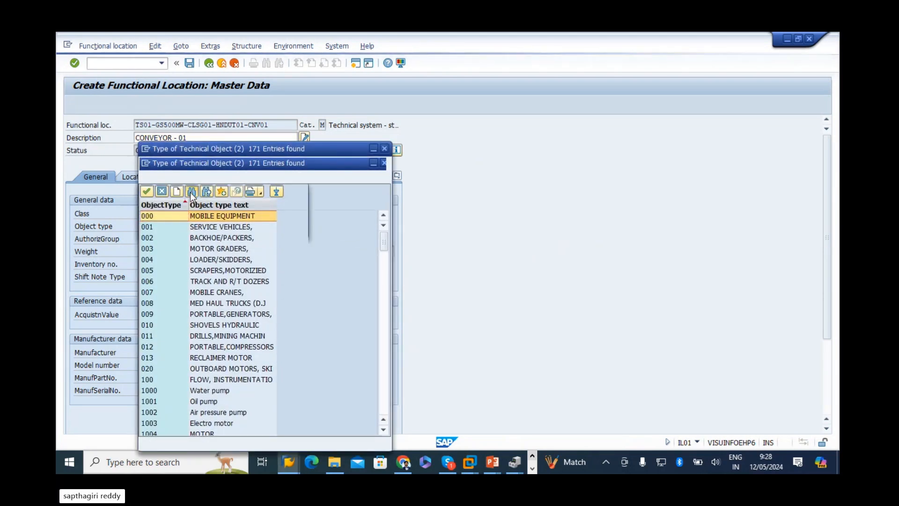
{"action": "type", "text": "C"}
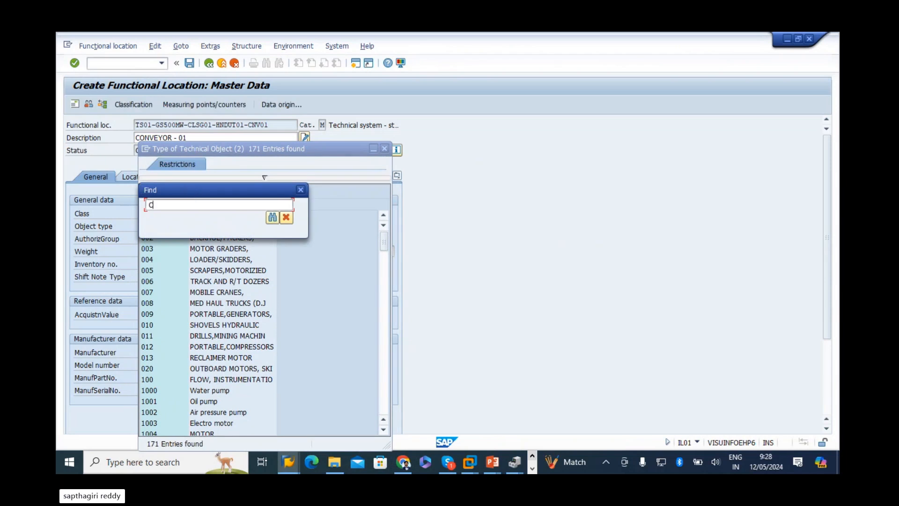
{"action": "type", "text": "ON"}
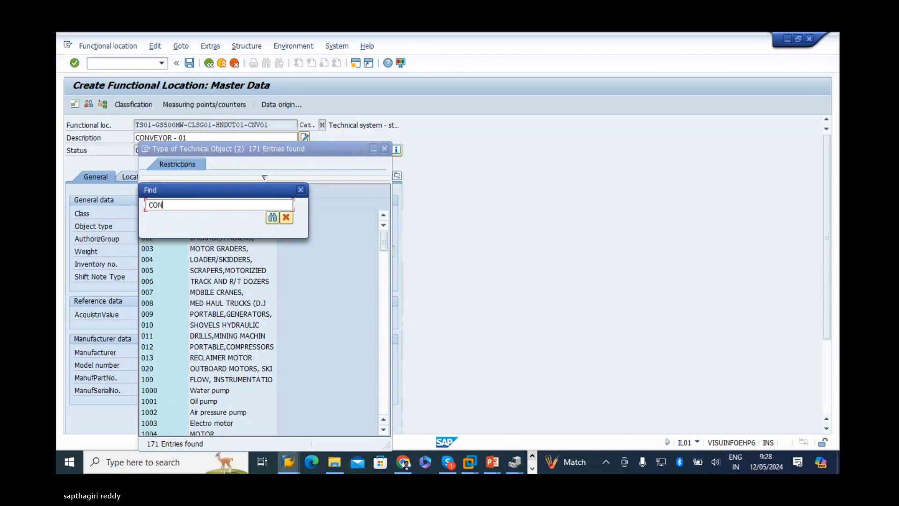
{"action": "type", "text": "VEYOR"}
{"action": "key", "text": "Return"}
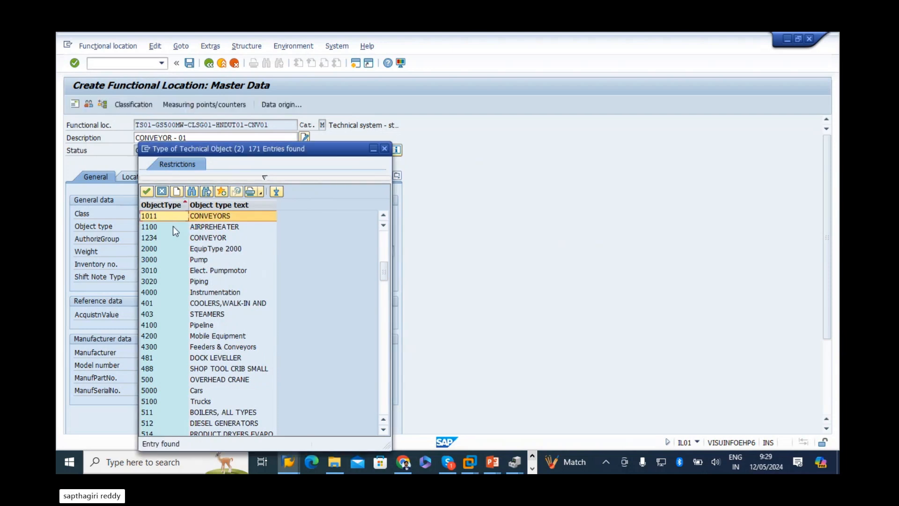
{"action": "double_click", "coordinate": [148, 216]}
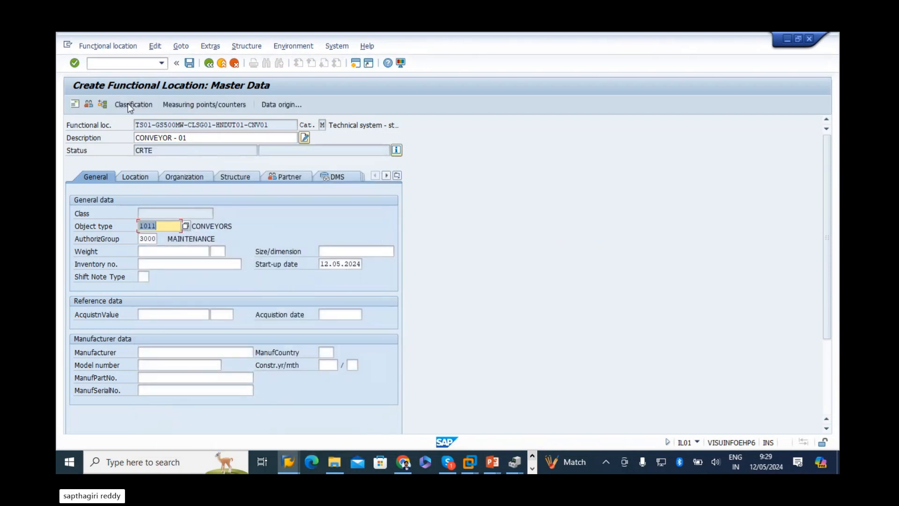
{"action": "left_click", "coordinate": [200, 226]}
{"action": "double_click", "coordinate": [225, 227]}
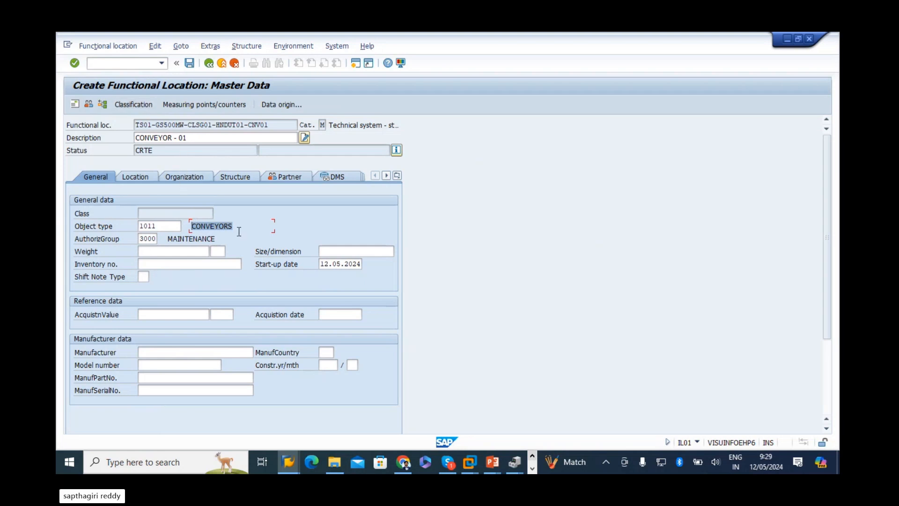
Set the conveyor's weight to 1000 KG and its size/dimension to 10X10X10
{"action": "left_click", "coordinate": [152, 253]}
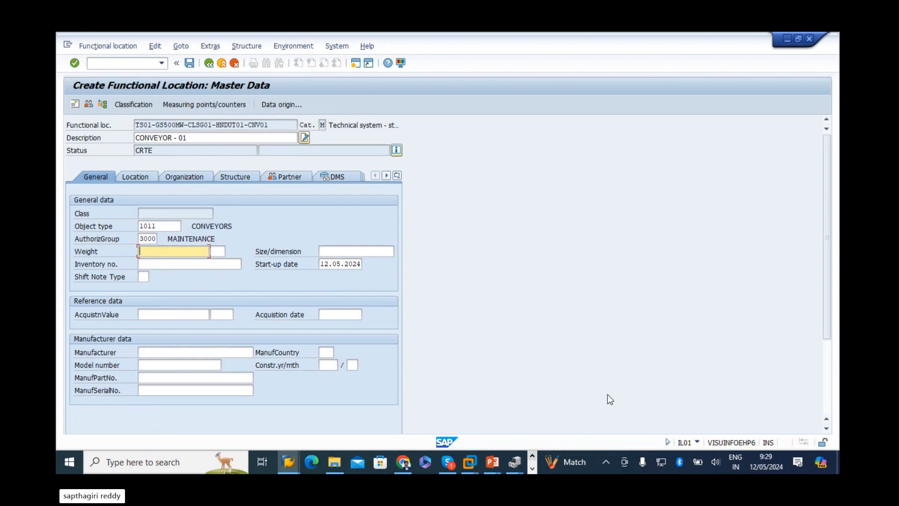
{"action": "type", "text": "1000"}
{"action": "key", "text": "Tab"}
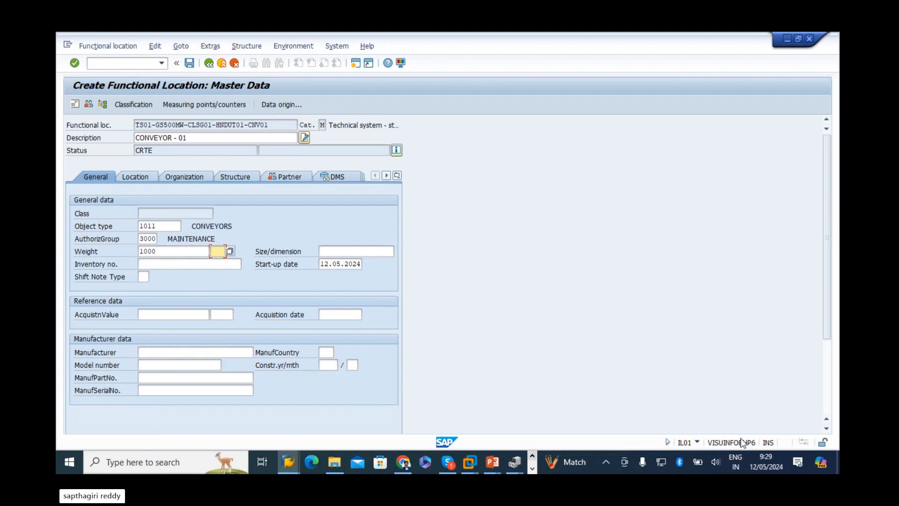
{"action": "type", "text": "KG"}
{"action": "key", "text": "Tab"}
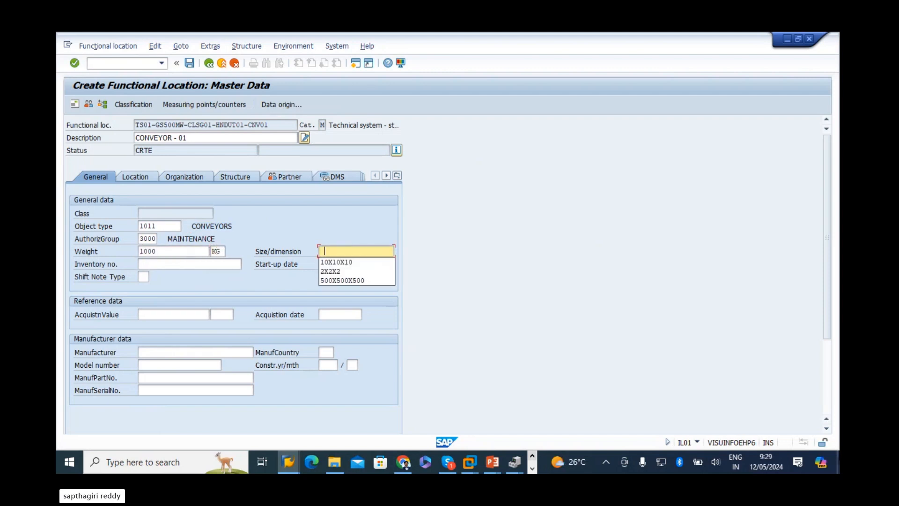
{"action": "left_click", "coordinate": [350, 260]}
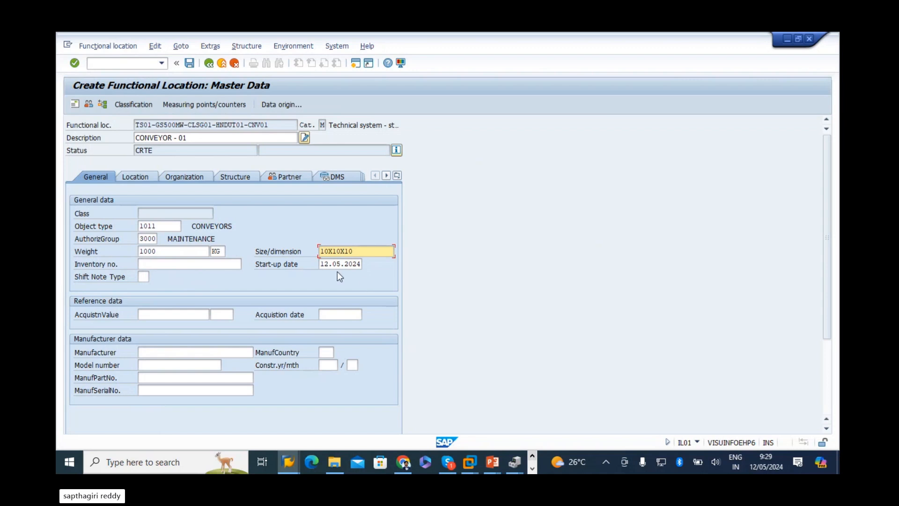
{"action": "left_click", "coordinate": [163, 261]}
Set the conveyor's acquisition value to 1000 EUR and its acquisition date to 12.05.2024
{"action": "left_click", "coordinate": [176, 314]}
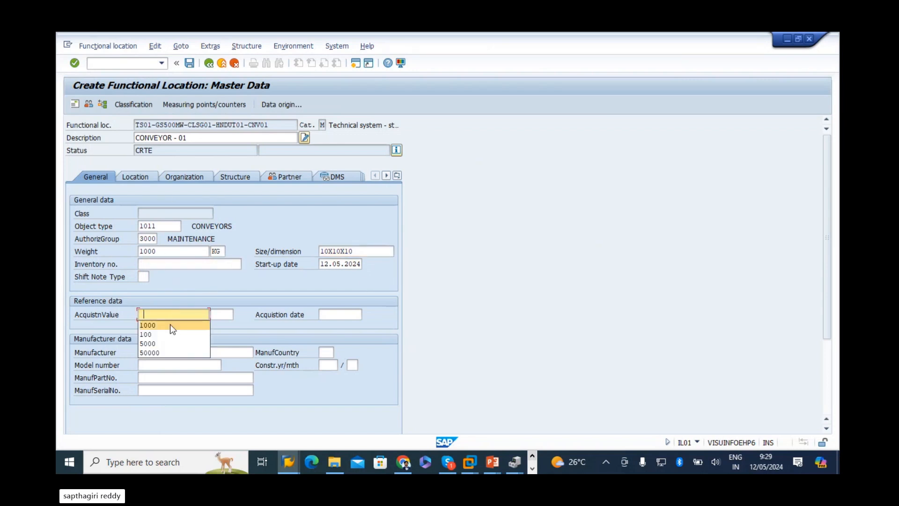
{"action": "left_click", "coordinate": [153, 324]}
{"action": "left_click", "coordinate": [221, 316]}
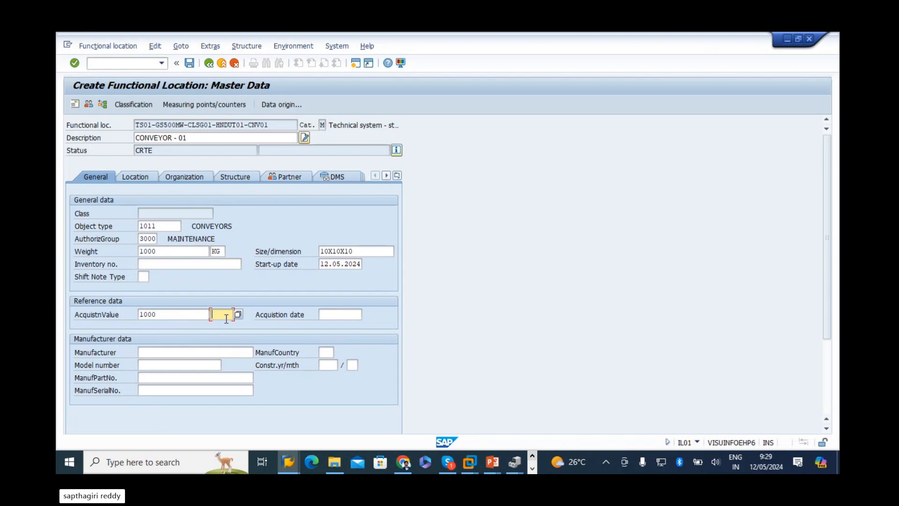
{"action": "type", "text": "EUR"}
{"action": "key", "text": "Tab"}
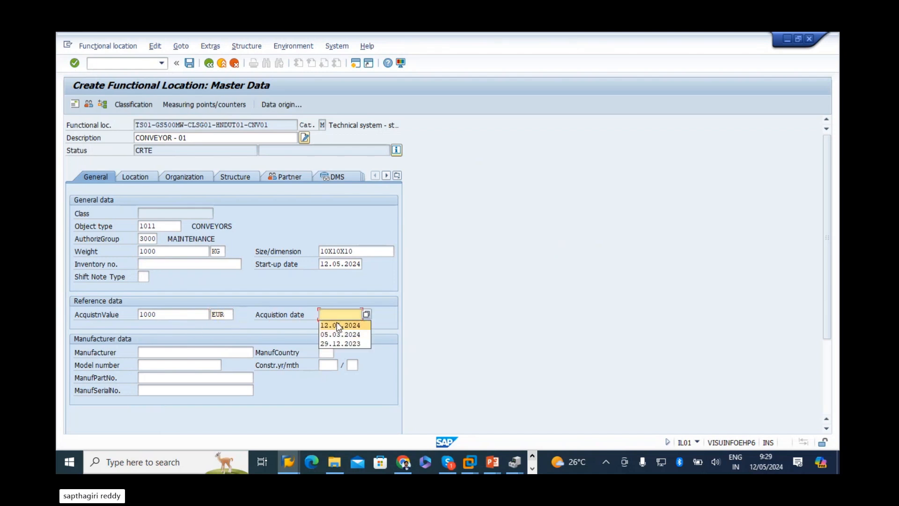
{"action": "left_click", "coordinate": [335, 324]}
Enter FLSMIDTH as the conveyor's manufacturer and 12FLS as its model number
{"action": "left_click", "coordinate": [170, 353]}
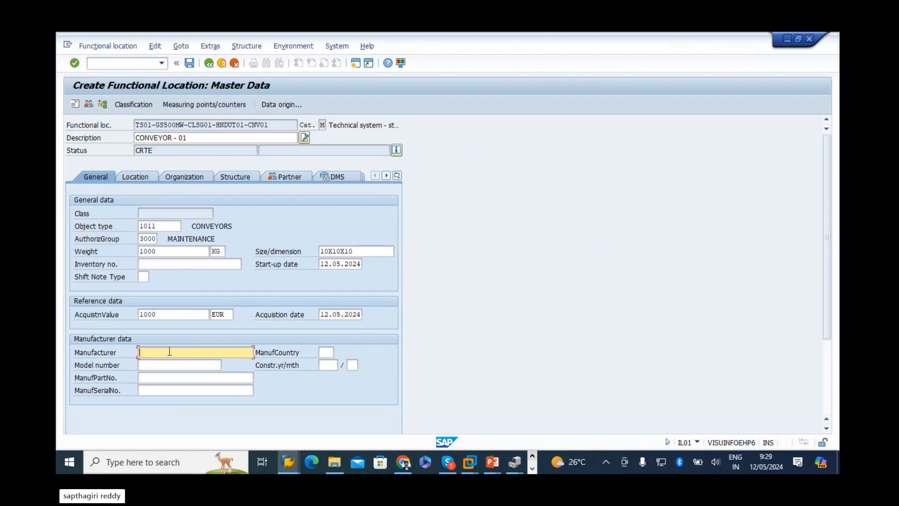
{"action": "type", "text": "FLSMIDTH"}
{"action": "left_click_drag", "start_coordinate": [172, 352], "coordinate": [59, 294]}
{"action": "left_click", "coordinate": [154, 361]}
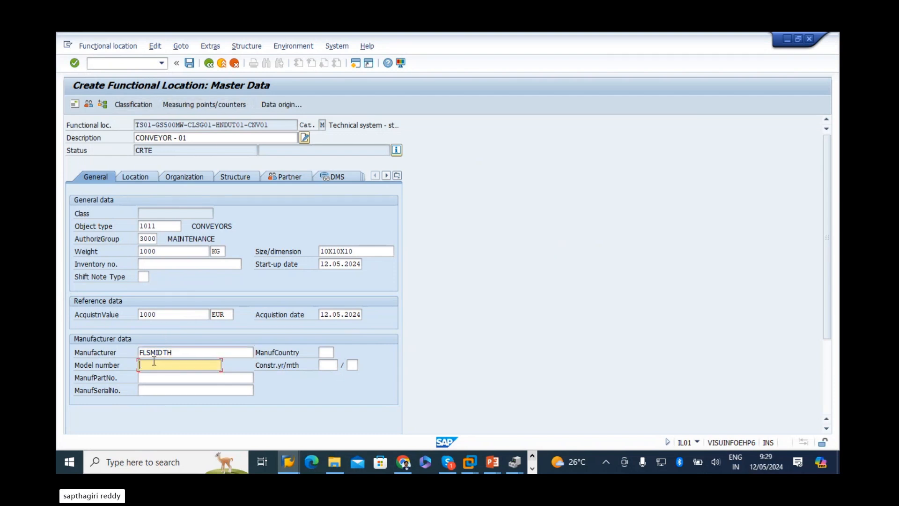
{"action": "scroll", "coordinate": [156, 361], "scroll_direction": "down", "scroll_amount": 1}
{"action": "left_click", "coordinate": [161, 350]}
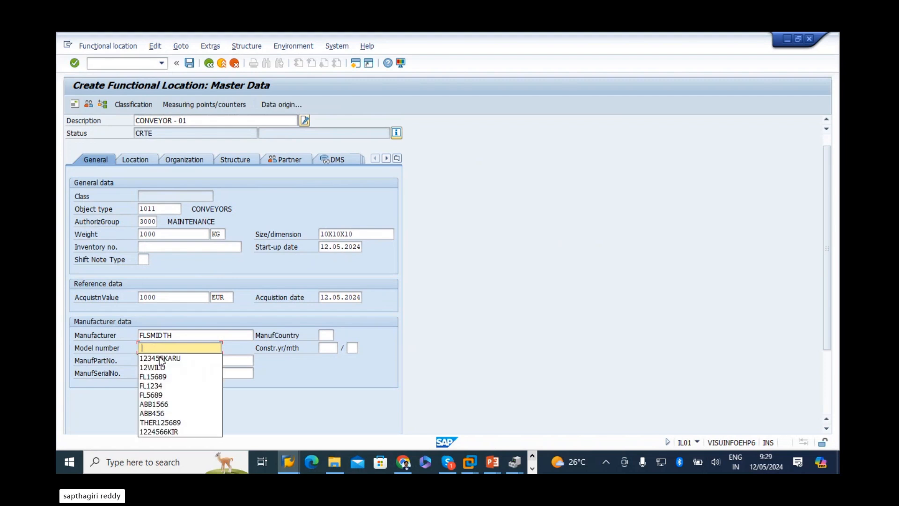
{"action": "left_click", "coordinate": [159, 366]}
{"action": "left_click_drag", "start_coordinate": [147, 347], "coordinate": [206, 349]}
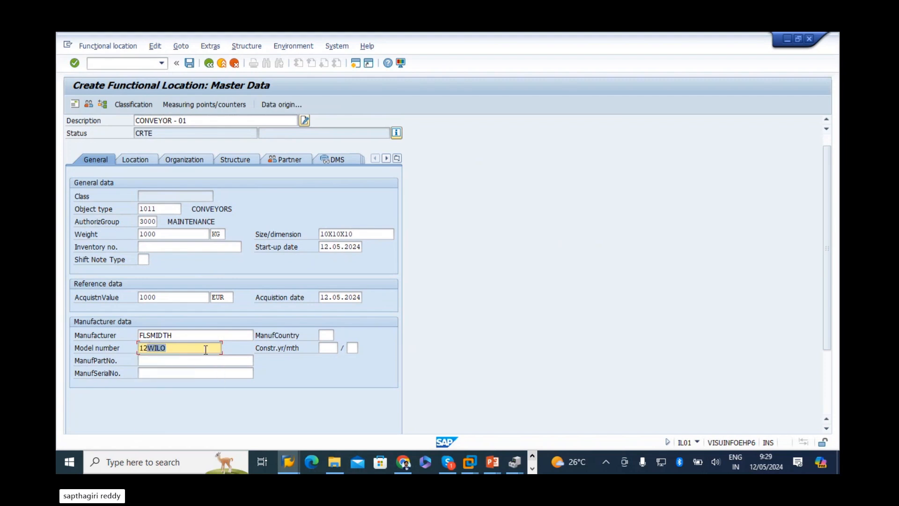
{"action": "type", "text": "FLS"}
Enter 12589 as the manufacturer part number and 125892566 as the manufacturer serial number
{"action": "left_click", "coordinate": [160, 359]}
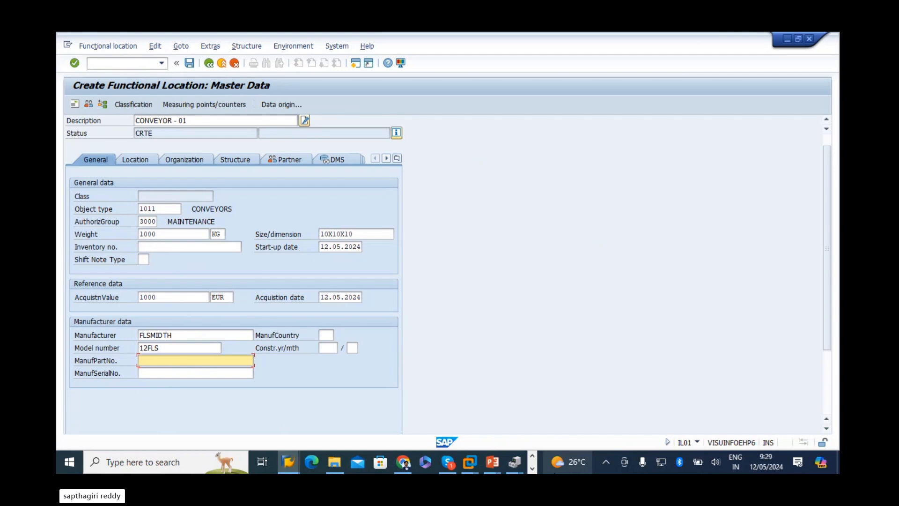
{"action": "mouse_move", "coordinate": [557, 462]}
{"action": "type", "text": "12589"}
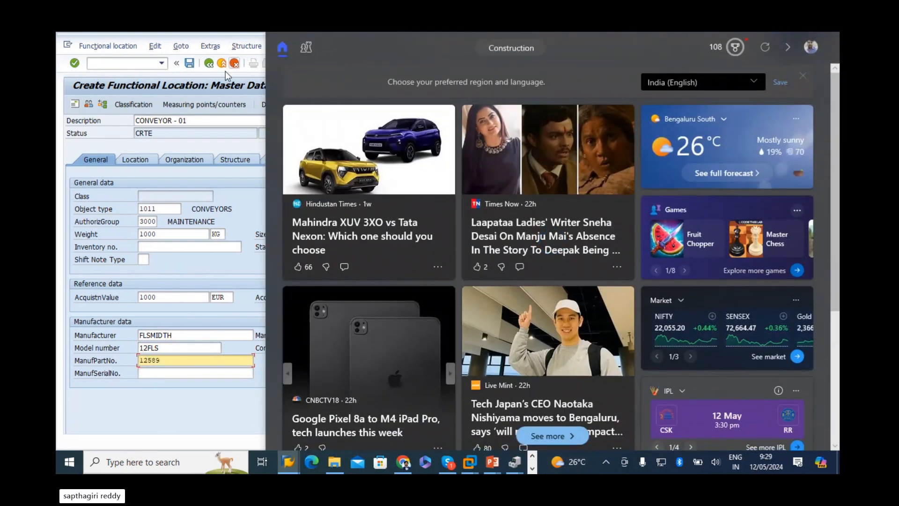
{"action": "left_click", "coordinate": [208, 196]}
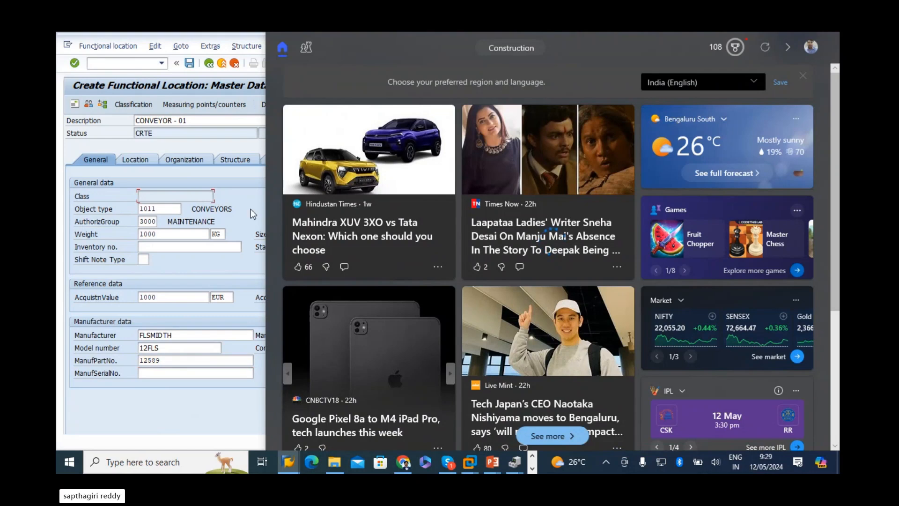
{"action": "key", "text": "F12"}
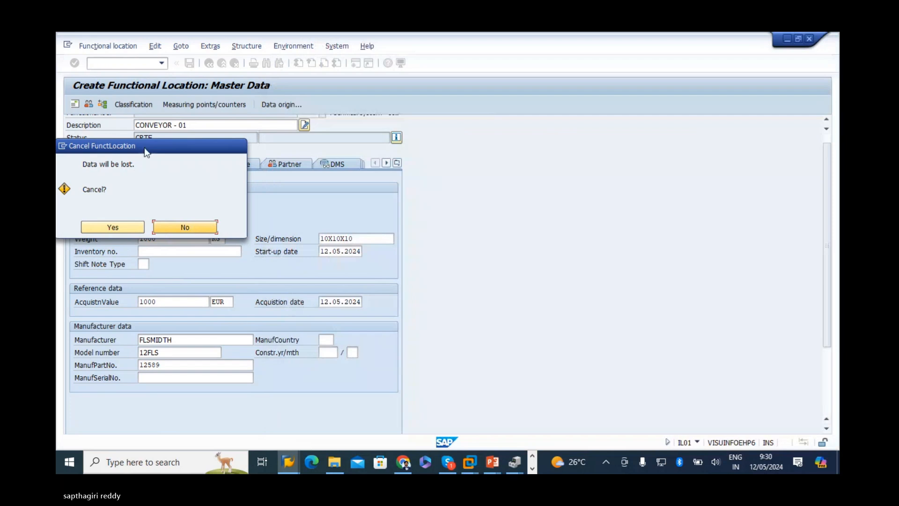
{"action": "left_click", "coordinate": [392, 233]}
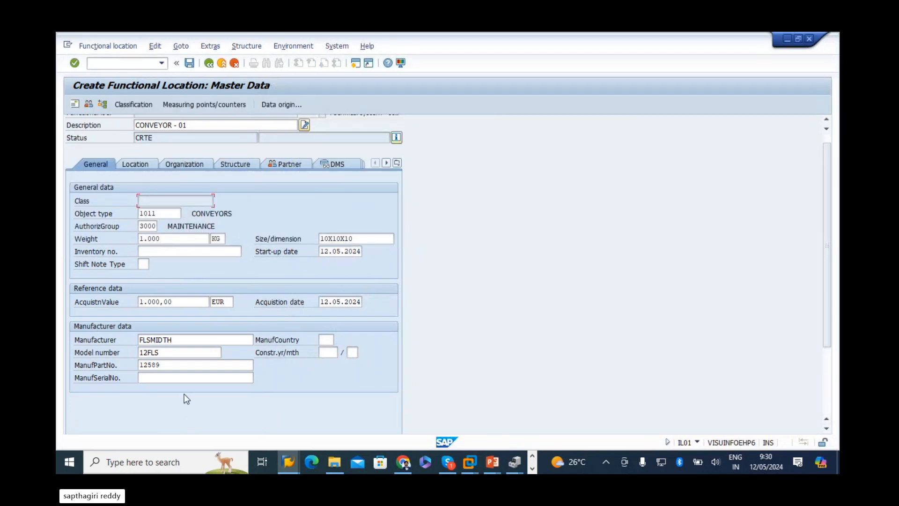
{"action": "left_click", "coordinate": [151, 378]}
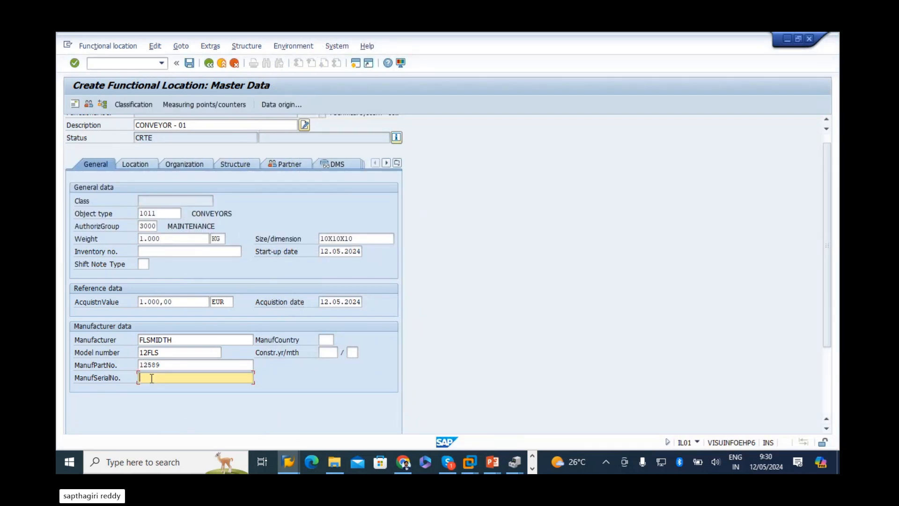
{"action": "type", "text": "125892566"}
Set the manufacturer country to IN and the construction year and month to 2024 / 01
{"action": "left_click", "coordinate": [325, 340]}
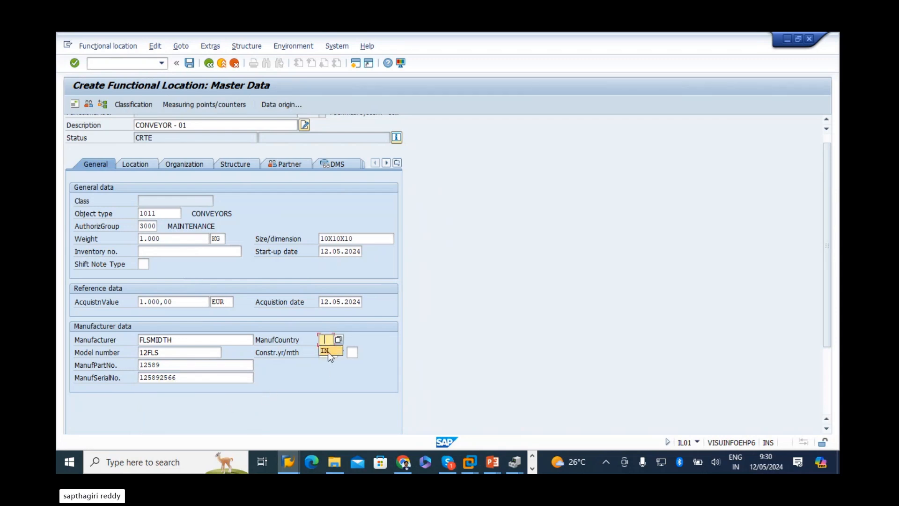
{"action": "left_click", "coordinate": [327, 352]}
{"action": "left_click", "coordinate": [327, 352]}
{"action": "left_click", "coordinate": [352, 353]}
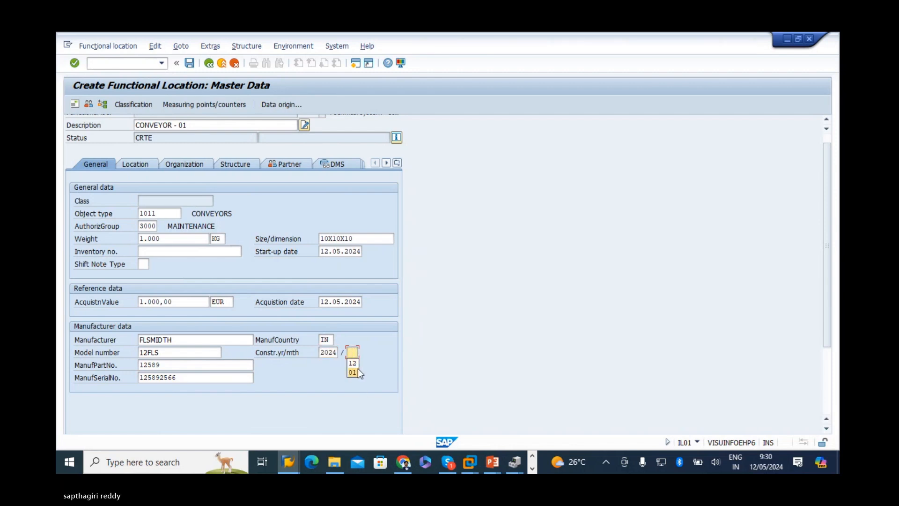
{"action": "left_click", "coordinate": [354, 373]}
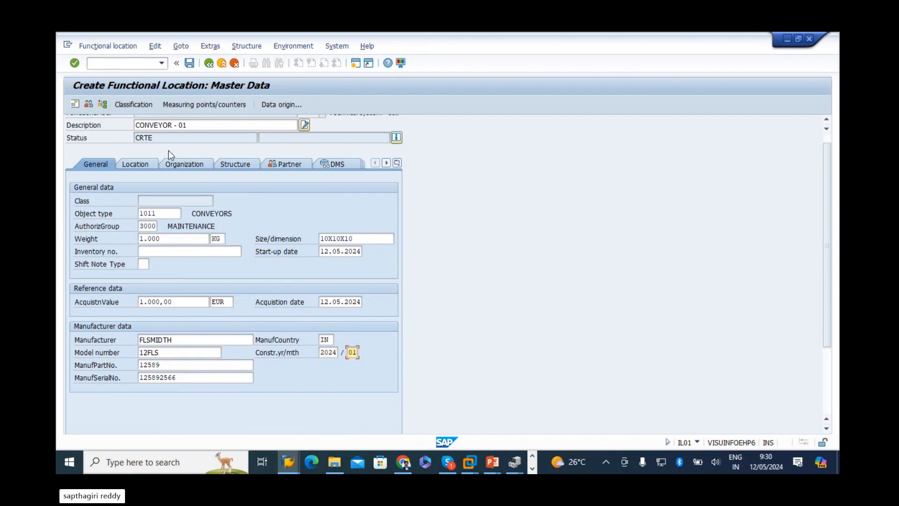
Enter 5 MTR as the room in the conveyor's location data
{"action": "left_click", "coordinate": [141, 165]}
{"action": "left_click", "coordinate": [162, 239]}
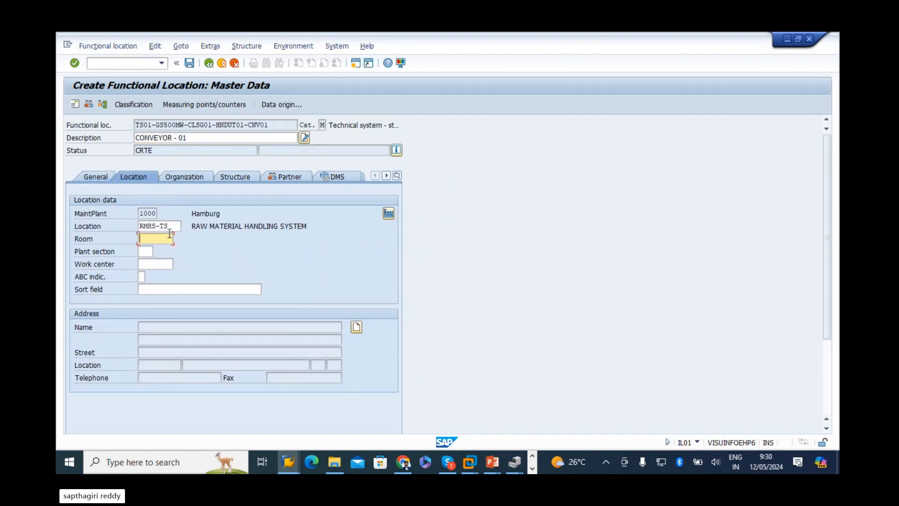
{"action": "type", "text": "5 MTR"}
{"action": "left_click", "coordinate": [146, 239]}
Consult the Thermal-Power-Plant-Layout.jpg diagram before filling the plant section, and return to the functional location
{"action": "left_click", "coordinate": [146, 252]}
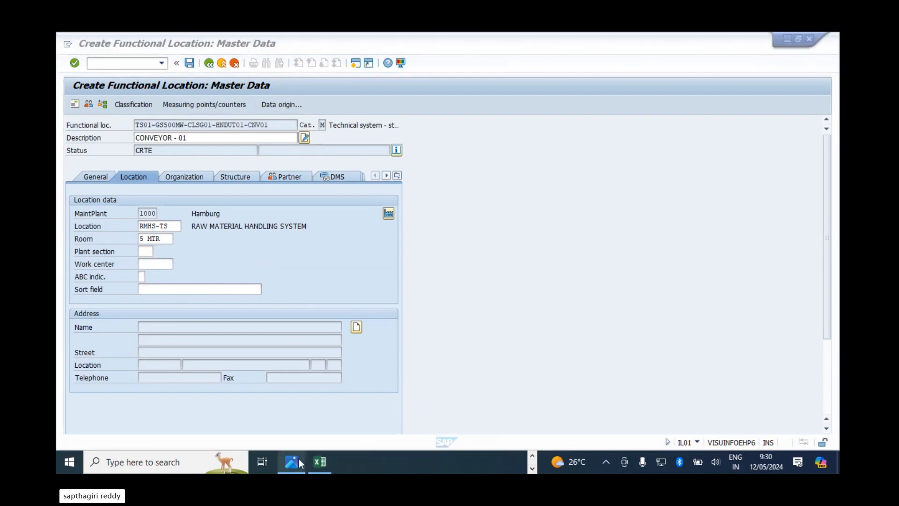
{"action": "left_click", "coordinate": [298, 459]}
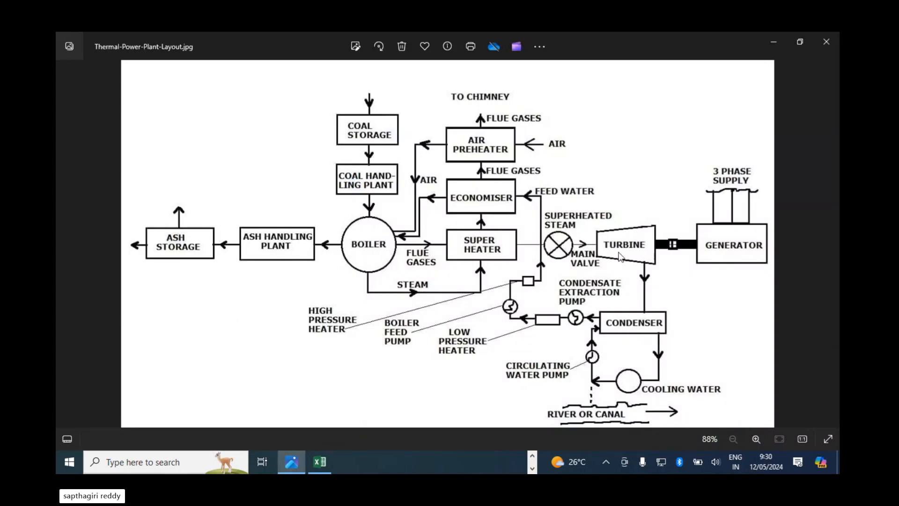
{"action": "key", "text": "alt+Tab"}
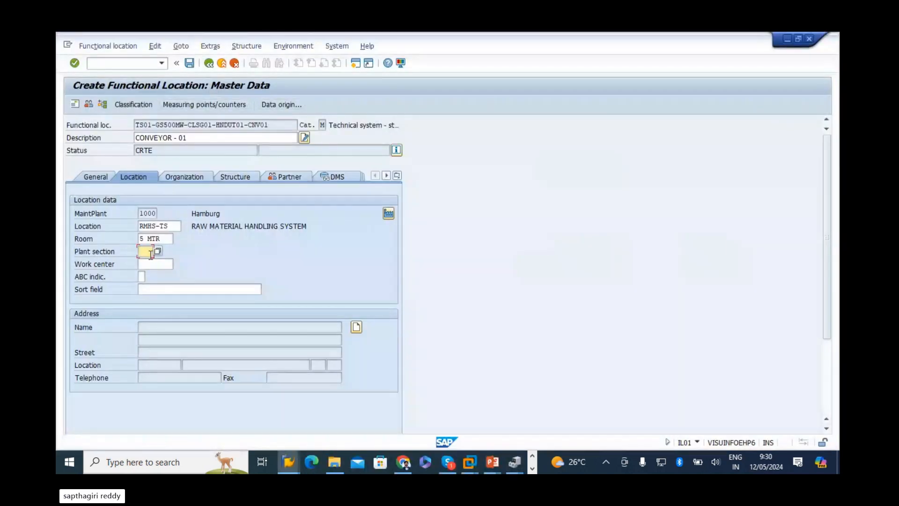
Switch to the SAP customizing session, leave the object types maintenance, and open the Define Plant Sections activity
{"action": "mouse_move", "coordinate": [289, 469]}
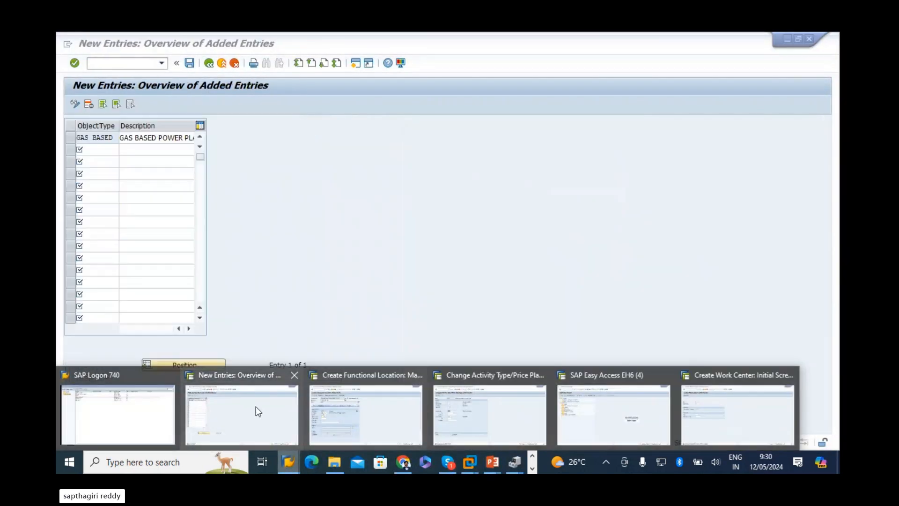
{"action": "left_click", "coordinate": [255, 406]}
{"action": "left_click", "coordinate": [206, 66]}
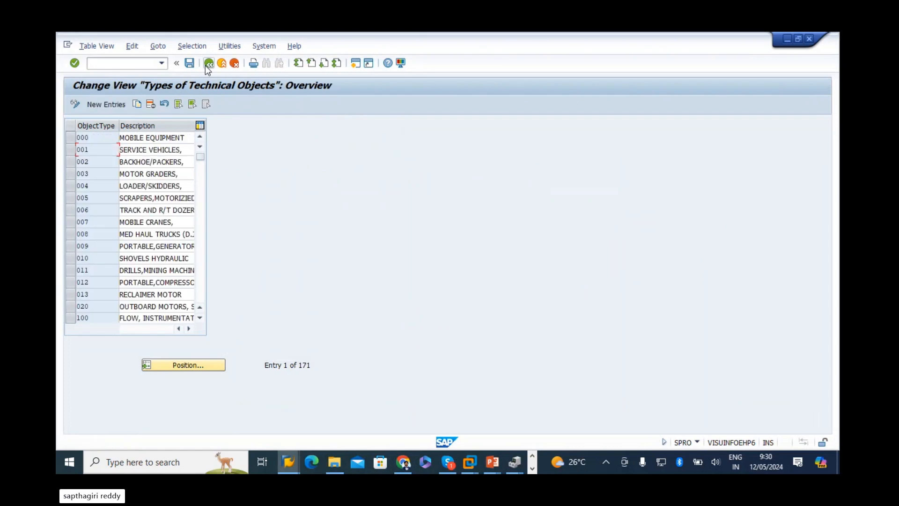
{"action": "left_click", "coordinate": [206, 65]}
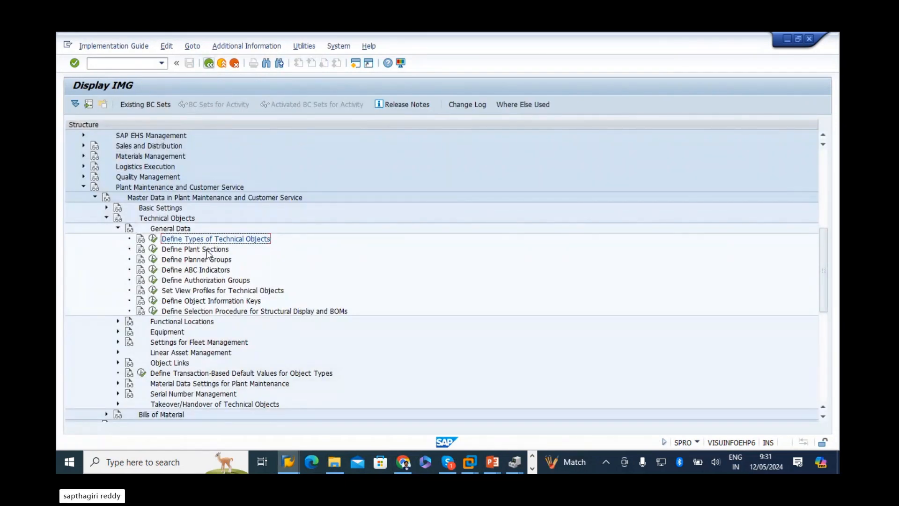
{"action": "left_click", "coordinate": [153, 250]}
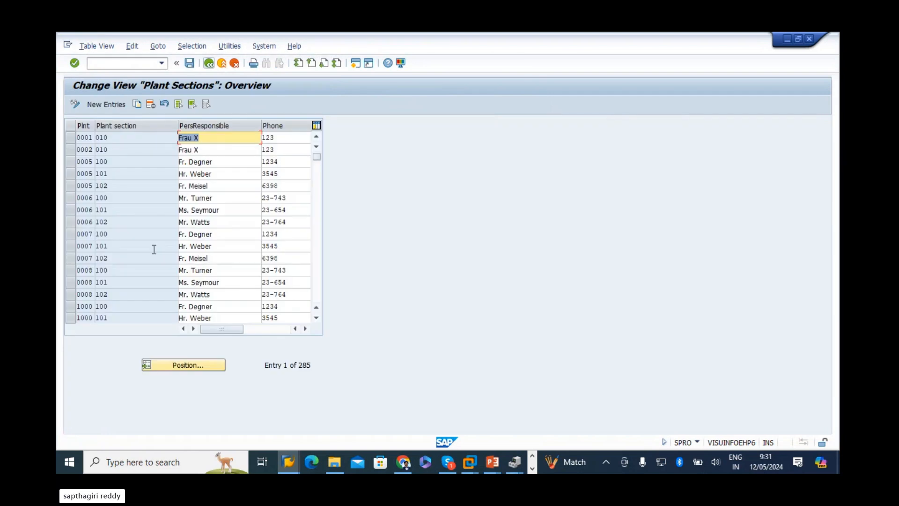
Position the plant sections table at plant 1000 and review which section numbers are already used
{"action": "left_click_drag", "start_coordinate": [178, 124], "coordinate": [127, 122]}
{"action": "left_click", "coordinate": [190, 365]}
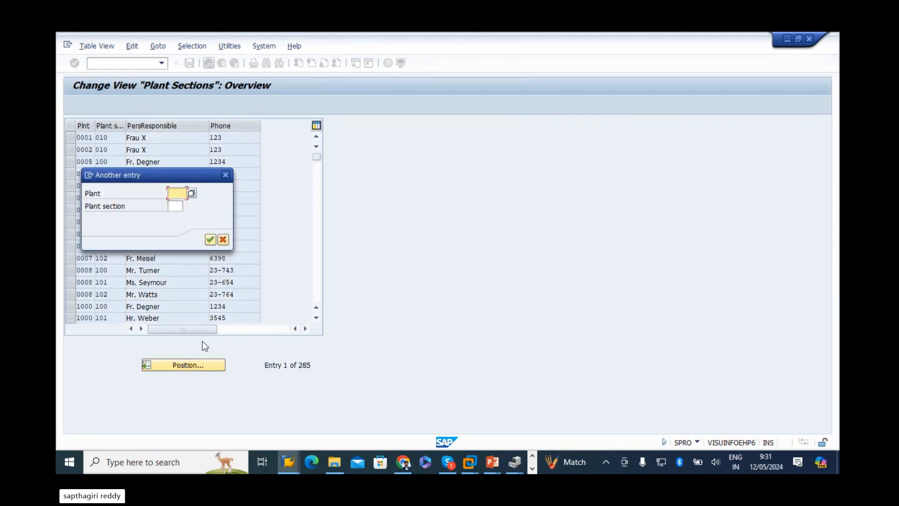
{"action": "type", "text": "1000"}
{"action": "key", "text": "Return"}
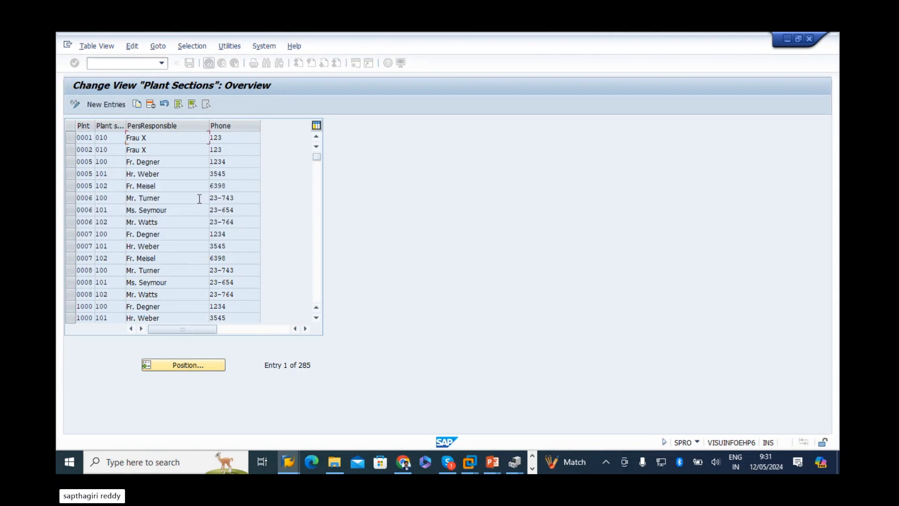
{"action": "scroll", "coordinate": [116, 276], "scroll_direction": "down", "scroll_amount": 1}
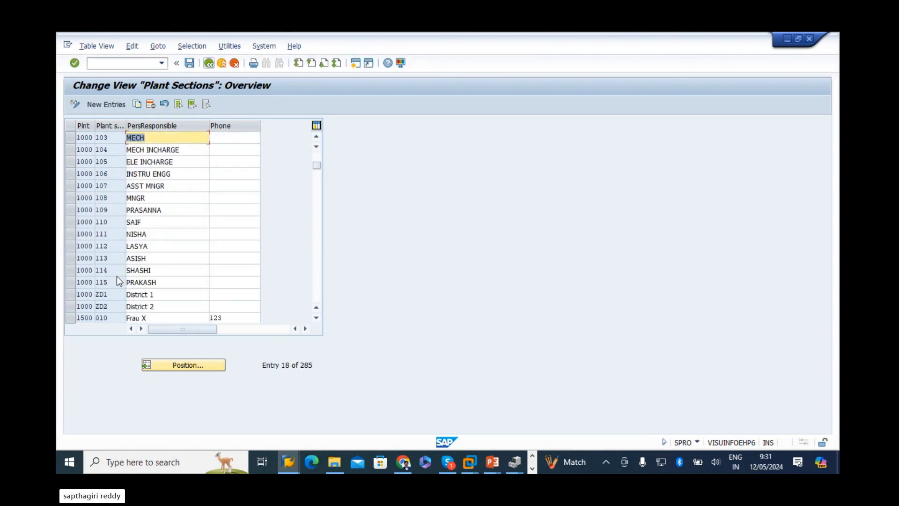
{"action": "scroll", "coordinate": [113, 267], "scroll_direction": "down", "scroll_amount": 1}
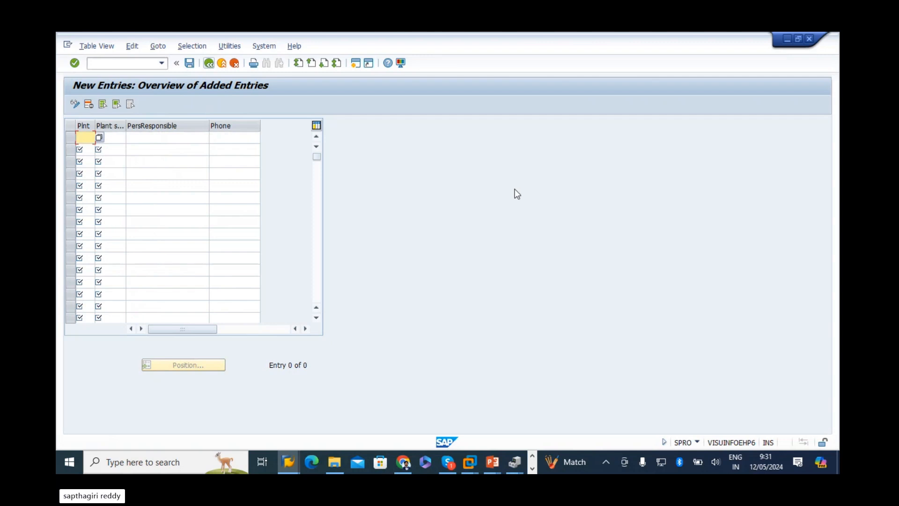
Add a new plant section 116 for plant 1000 with ASST ENGG as the person responsible
{"action": "type", "text": "1000"}
{"action": "key", "text": "Tab"}
{"action": "type", "text": "116"}
{"action": "key", "text": "Tab"}
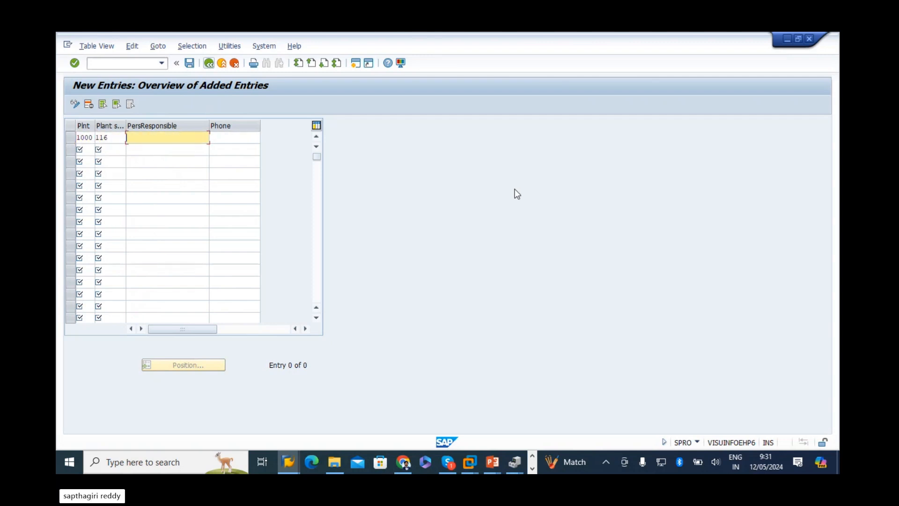
{"action": "double_click", "coordinate": [118, 138]}
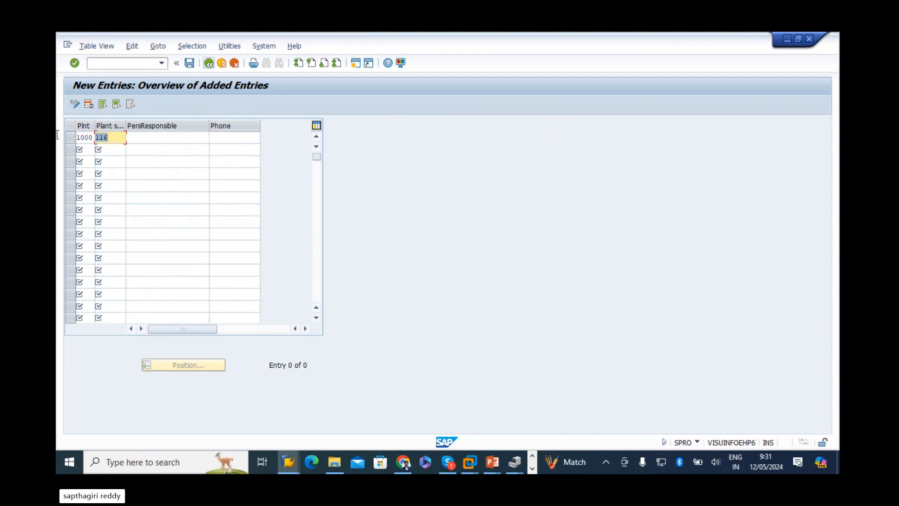
{"action": "key", "text": "Tab"}
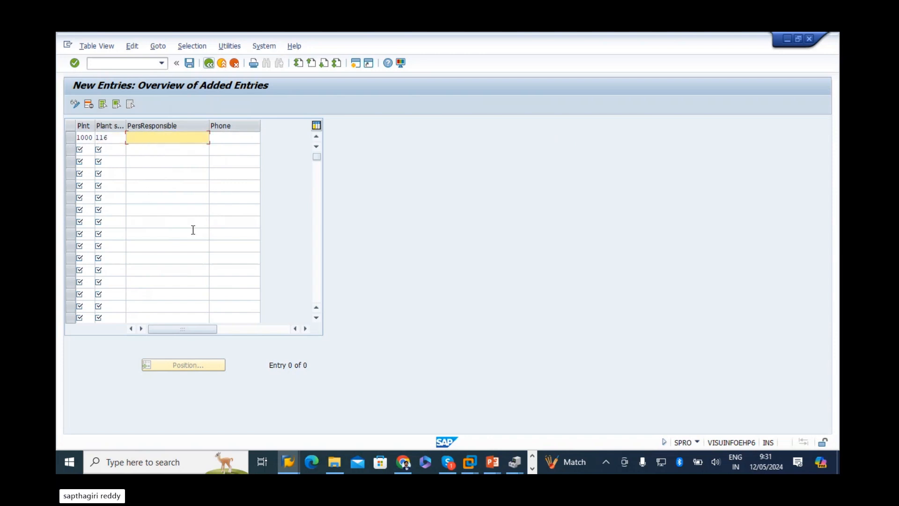
{"action": "type", "text": "ASST ENGG"}
{"action": "key", "text": "Return"}
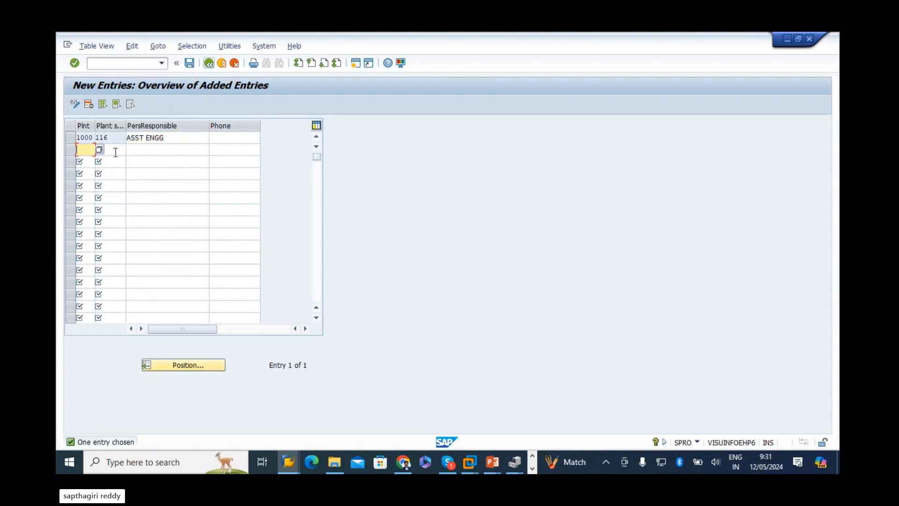
Add plant section 117 for plant 1000 with MECH ENGG as the person responsible, and save the entries to the proposed customizing request
{"action": "type", "text": "1000"}
{"action": "key", "text": "Tab"}
{"action": "type", "text": "117"}
{"action": "key", "text": "Tab"}
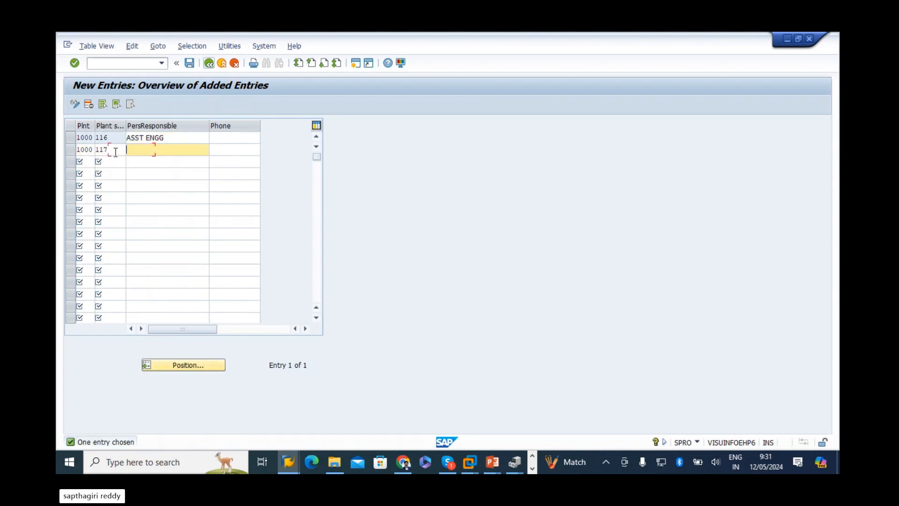
{"action": "type", "text": "MECH ENGG"}
{"action": "key", "text": "Return"}
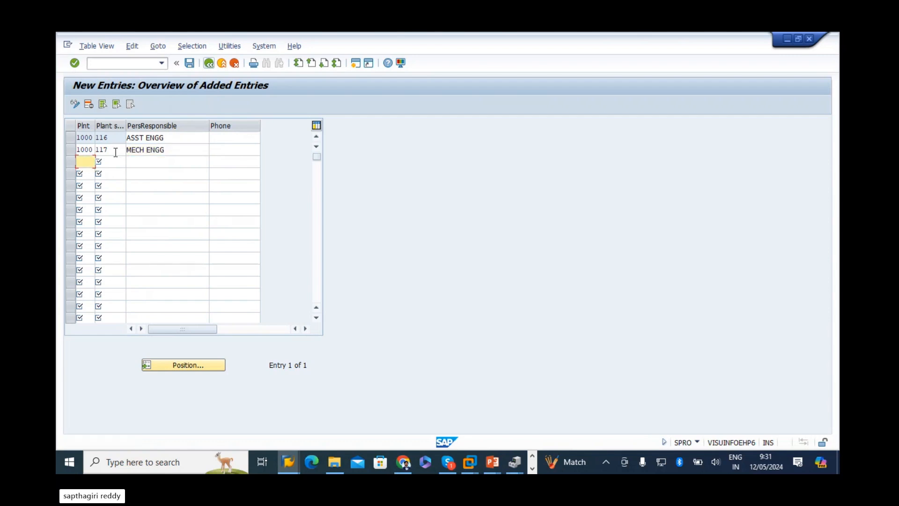
{"action": "left_click", "coordinate": [189, 64]}
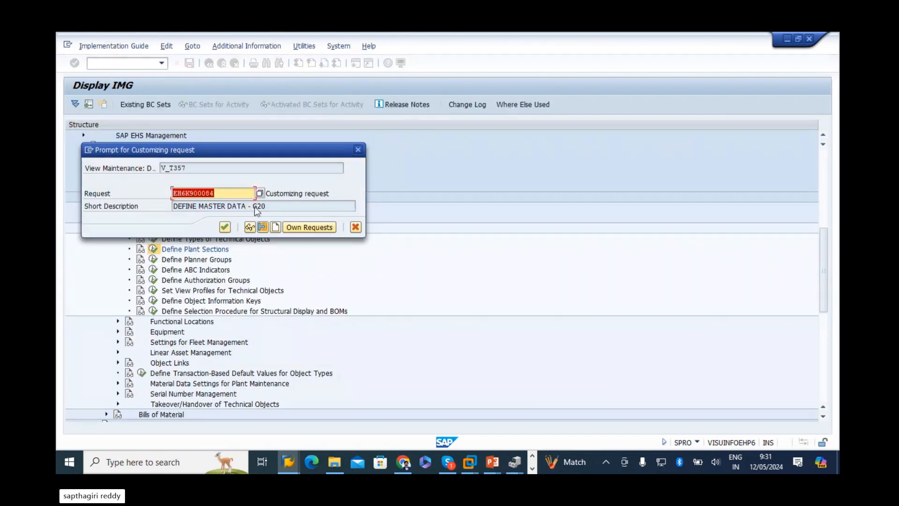
{"action": "left_click", "coordinate": [225, 227]}
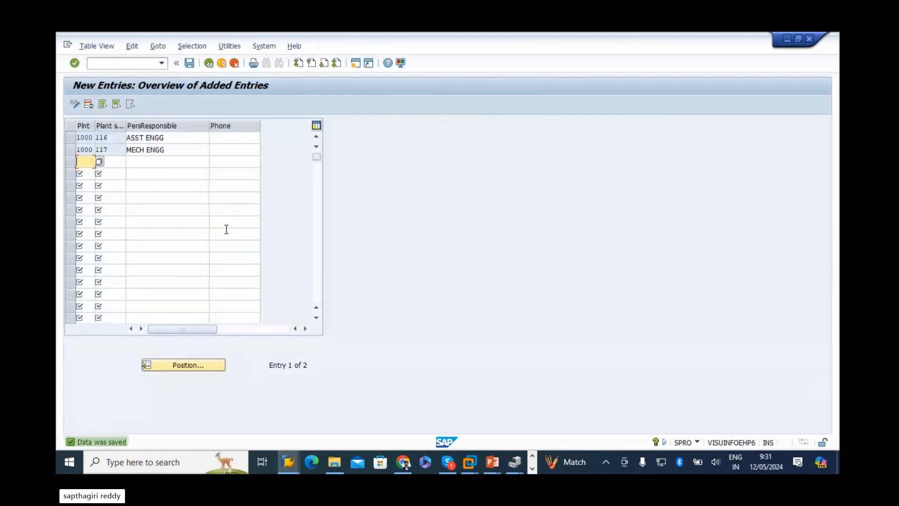
Read the field help definition of plant section, and return to section 116 in the entries table
{"action": "left_click", "coordinate": [111, 142]}
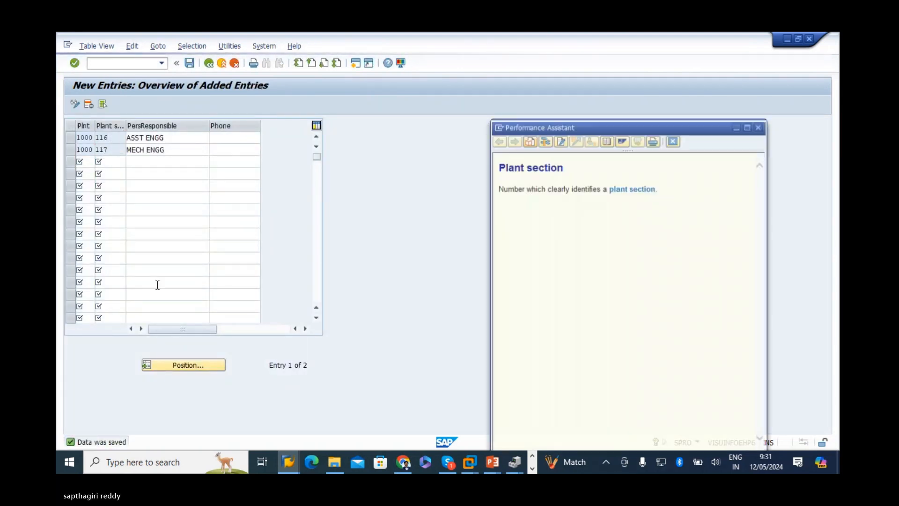
{"action": "left_click", "coordinate": [637, 190]}
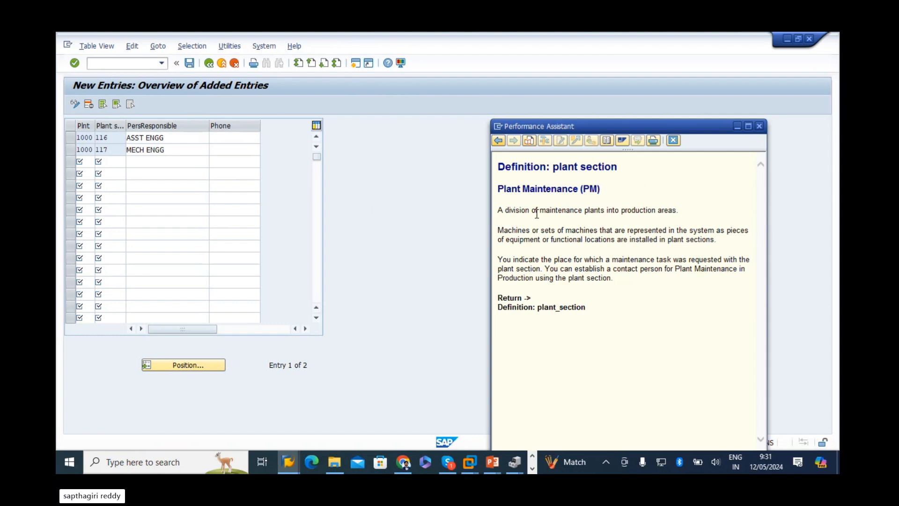
{"action": "left_click_drag", "start_coordinate": [499, 211], "coordinate": [681, 209]}
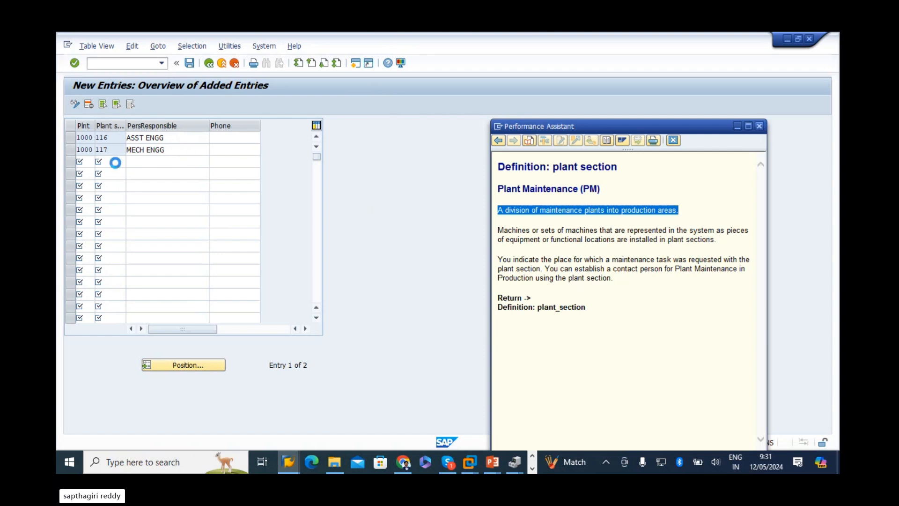
{"action": "left_click", "coordinate": [111, 137]}
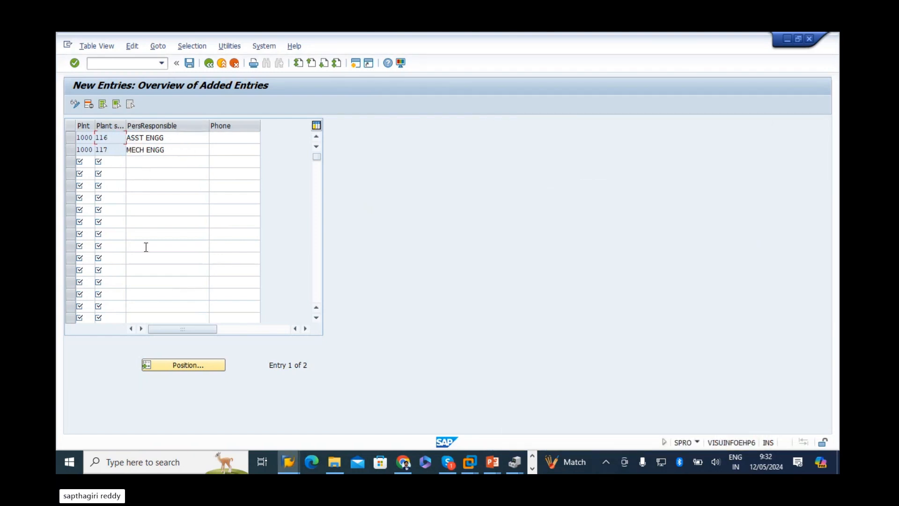
{"action": "double_click", "coordinate": [102, 137]}
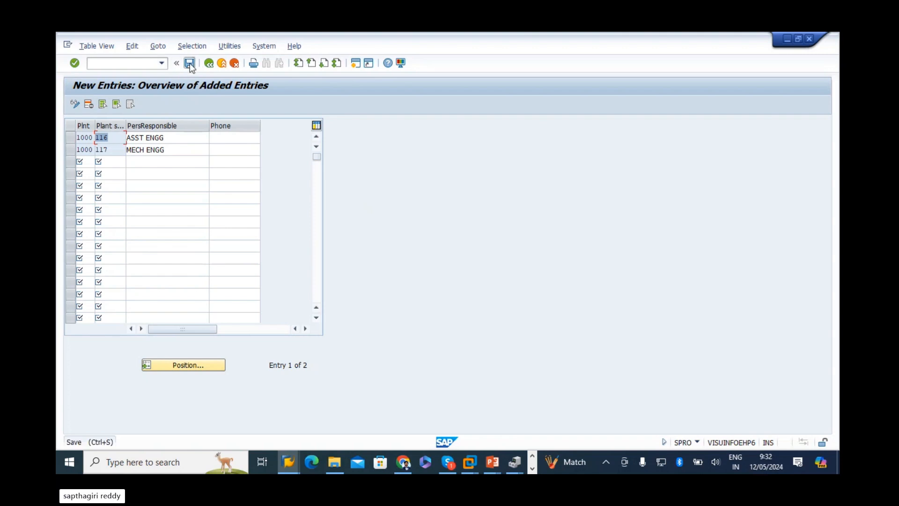
Leave the new plant section entries, switch to the CONVEYOR - 01 functional location, and assign plant section 116
{"action": "left_click", "coordinate": [208, 64]}
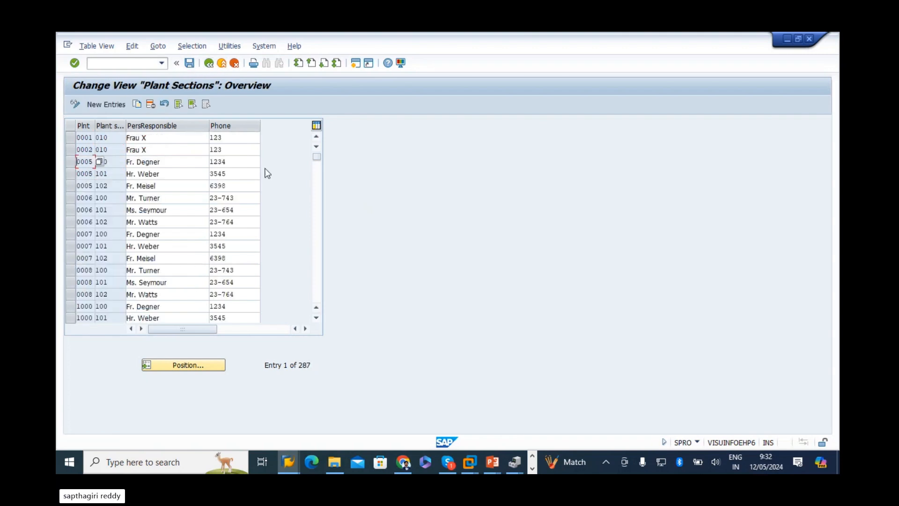
{"action": "key", "text": "alt+Tab"}
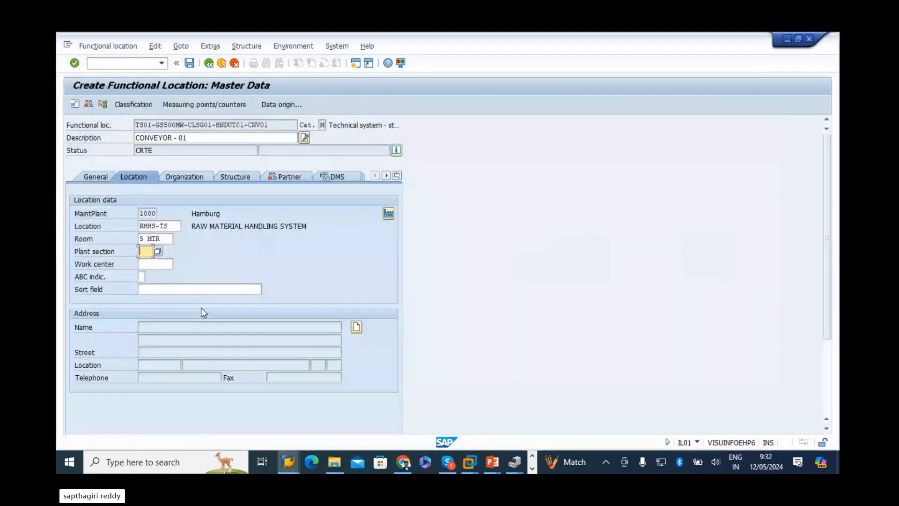
{"action": "type", "text": "116"}
{"action": "key", "text": "Return"}
{"action": "left_click", "coordinate": [217, 254]}
{"action": "left_click_drag", "start_coordinate": [239, 255], "coordinate": [165, 257]}
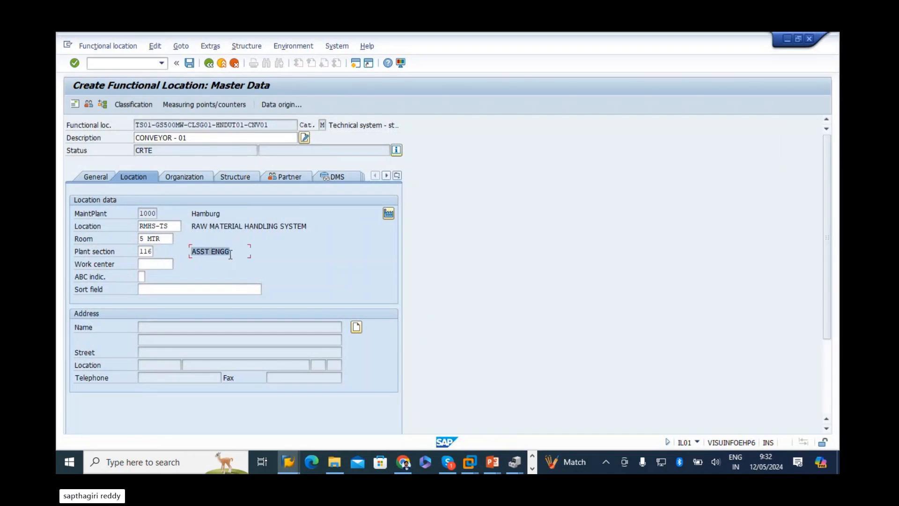
{"action": "left_click", "coordinate": [151, 263]}
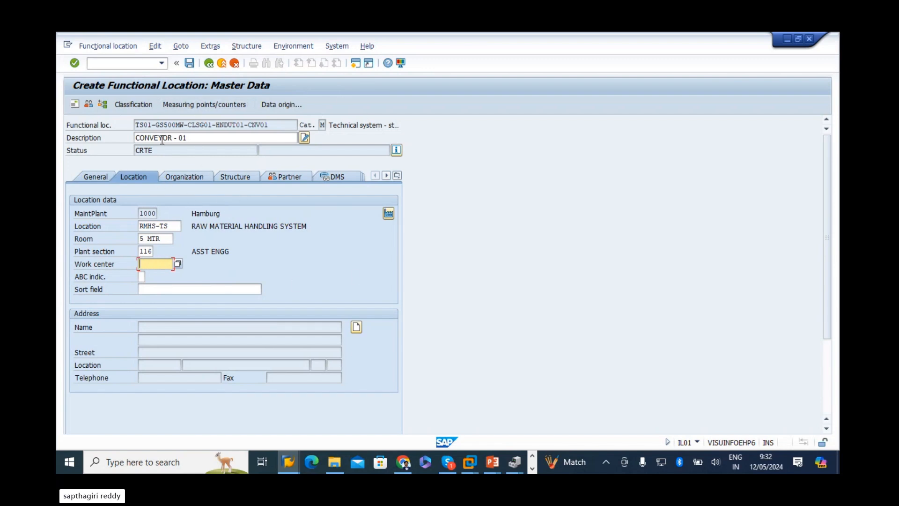
{"action": "left_click_drag", "start_coordinate": [192, 138], "coordinate": [58, 138]}
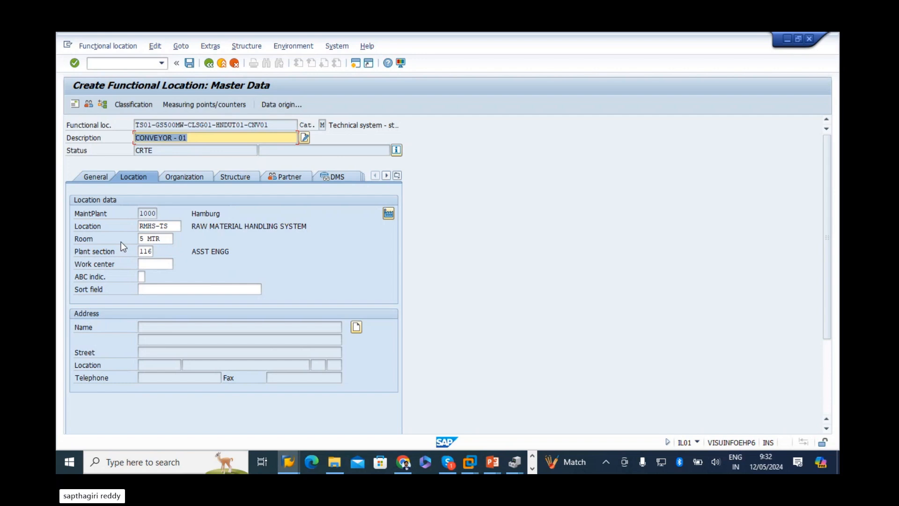
{"action": "left_click", "coordinate": [145, 264]}
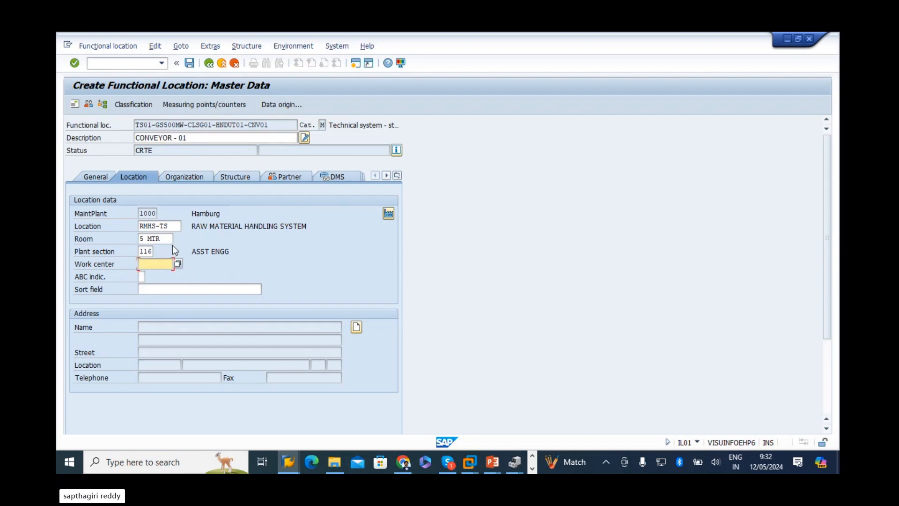
{"action": "left_click_drag", "start_coordinate": [234, 252], "coordinate": [185, 251]}
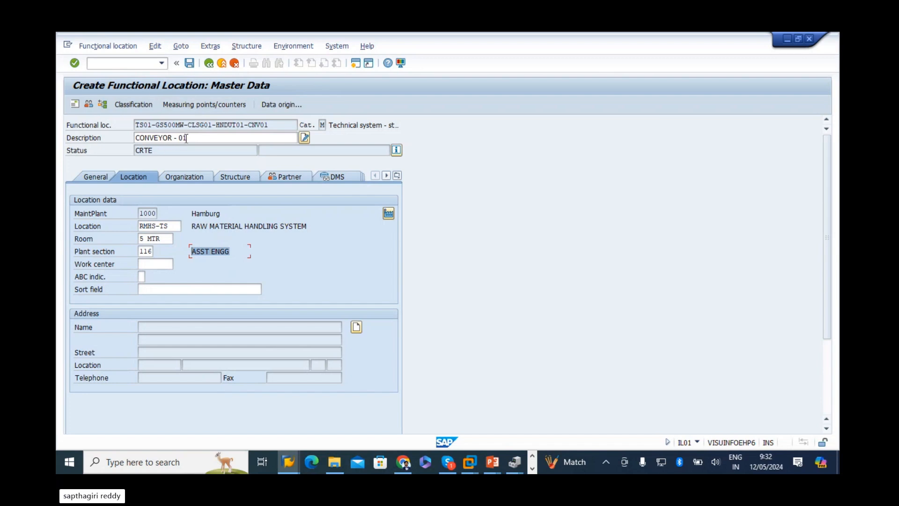
{"action": "left_click_drag", "start_coordinate": [191, 138], "coordinate": [57, 149]}
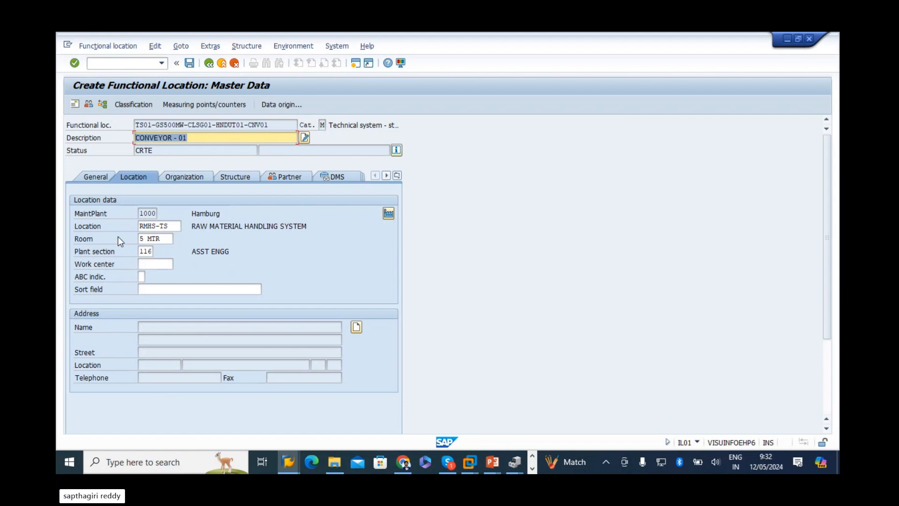
Set the ABC indicator of CONVEYOR - 01 to A, Prod. loss involved, from the list of possible values
{"action": "left_click", "coordinate": [143, 277]}
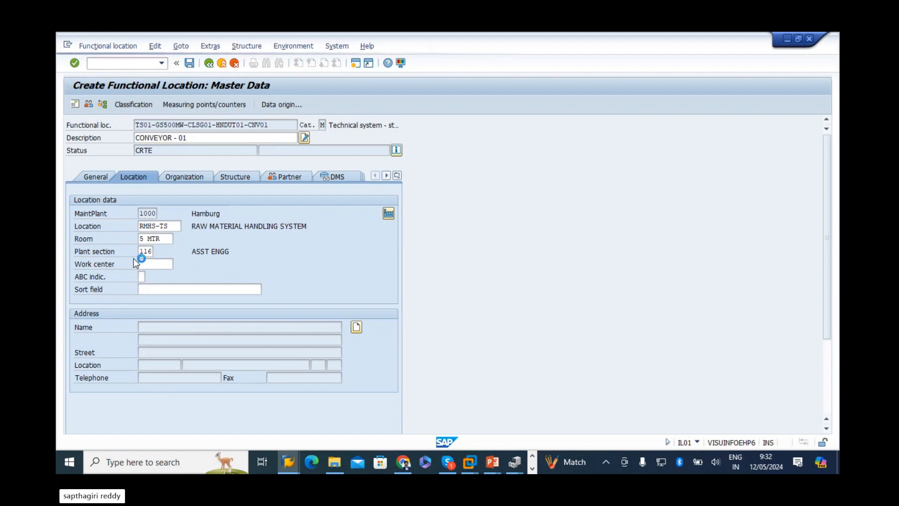
{"action": "key", "text": "F4"}
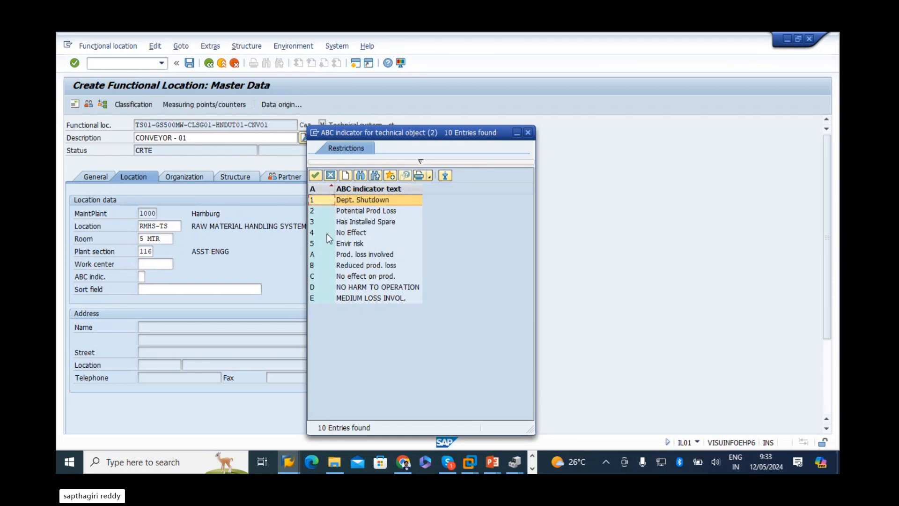
{"action": "left_click", "coordinate": [347, 256]}
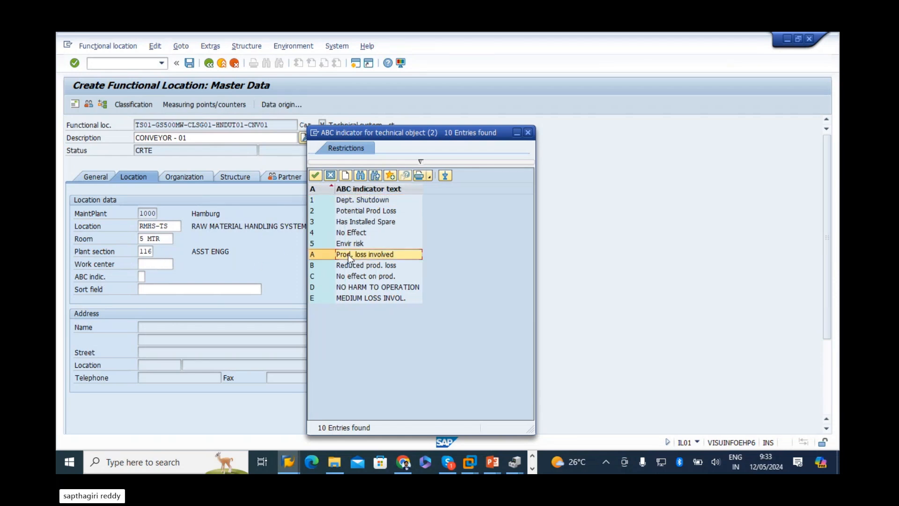
{"action": "left_click", "coordinate": [392, 265]}
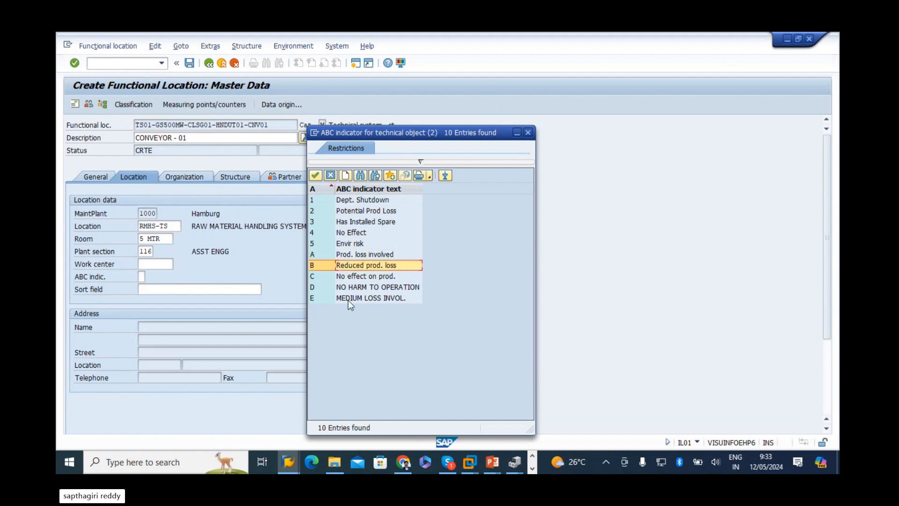
{"action": "left_click", "coordinate": [358, 277]}
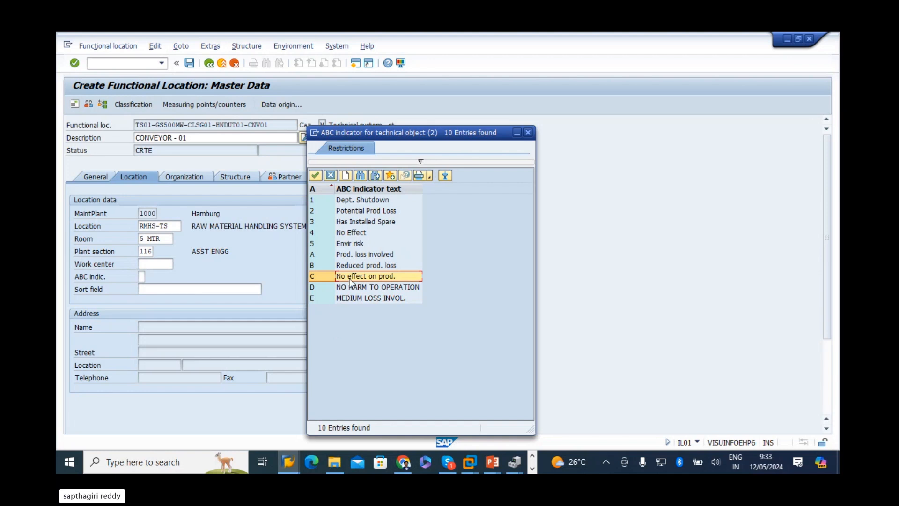
{"action": "left_click", "coordinate": [325, 257]}
{"action": "double_click", "coordinate": [328, 254]}
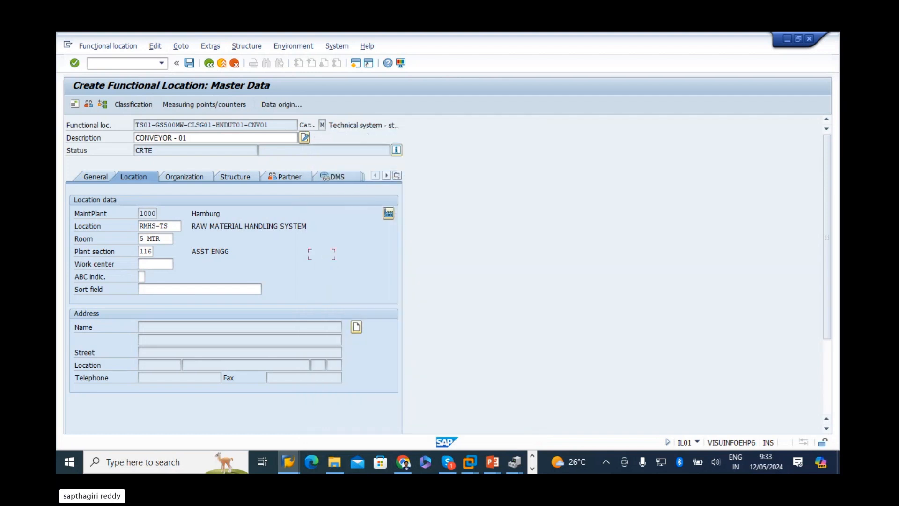
{"action": "left_click", "coordinate": [203, 276]}
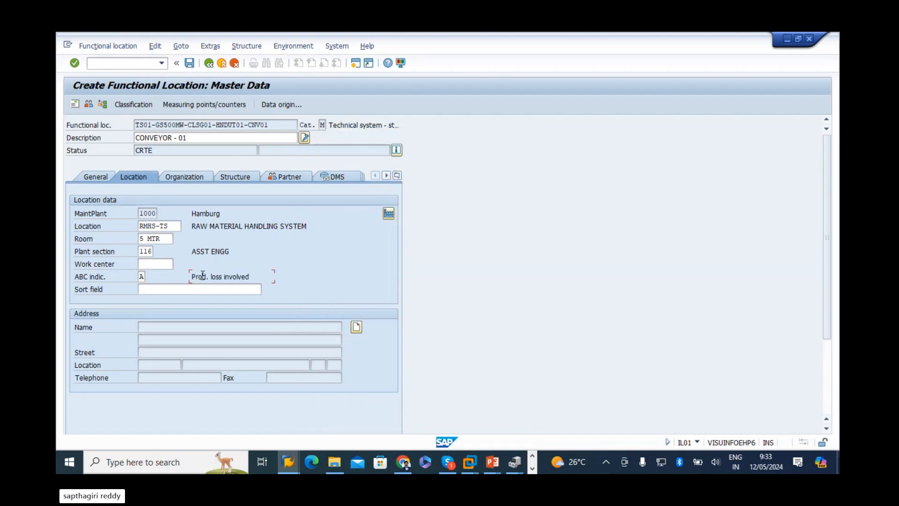
{"action": "left_click_drag", "start_coordinate": [191, 278], "coordinate": [305, 271]}
Show the organization data of CONVEYOR - 01 and read the help definition of the planner group field
{"action": "left_click", "coordinate": [170, 174]}
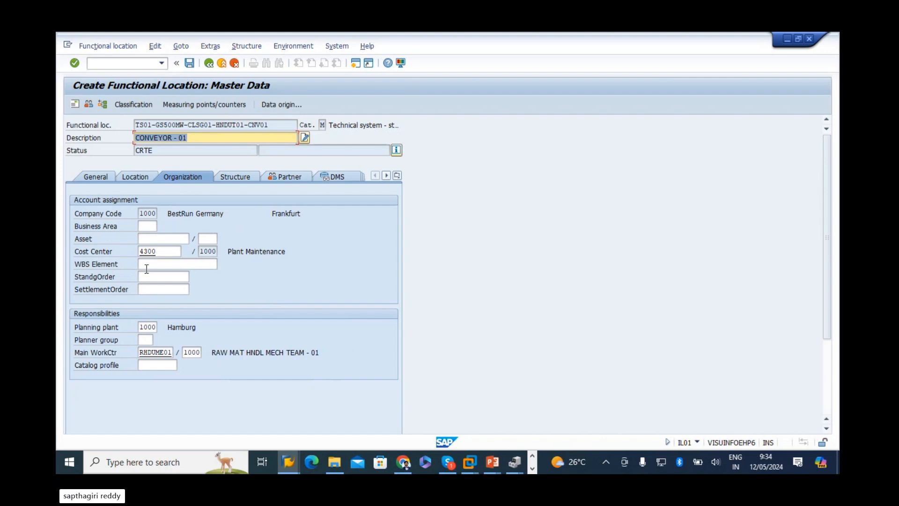
{"action": "left_click", "coordinate": [146, 339]}
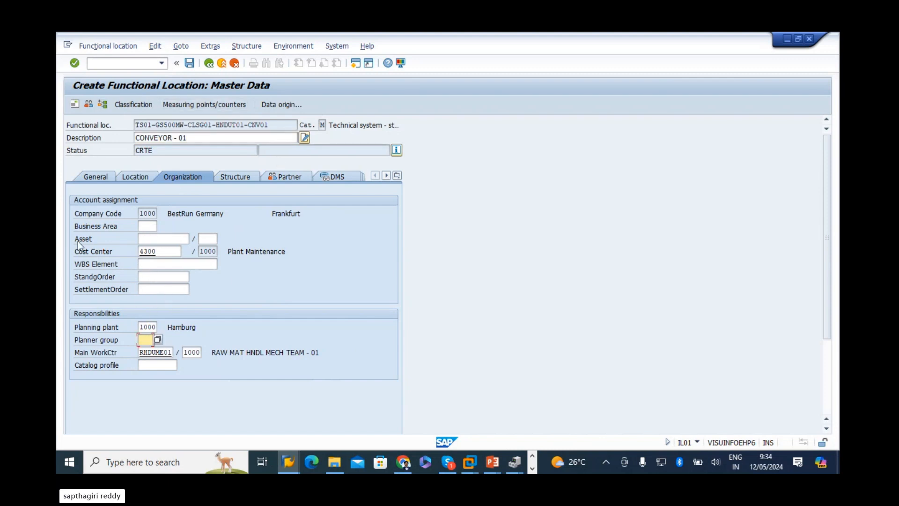
{"action": "left_click", "coordinate": [233, 328]}
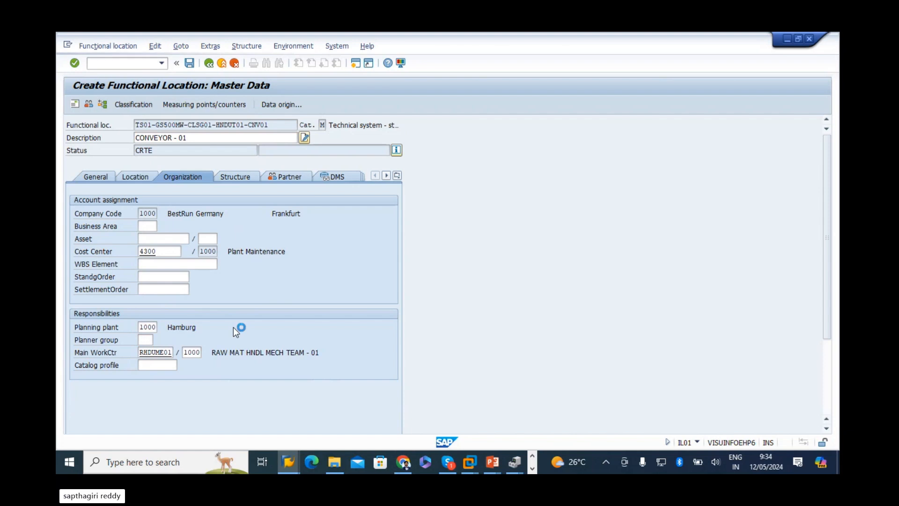
{"action": "key", "text": "F1"}
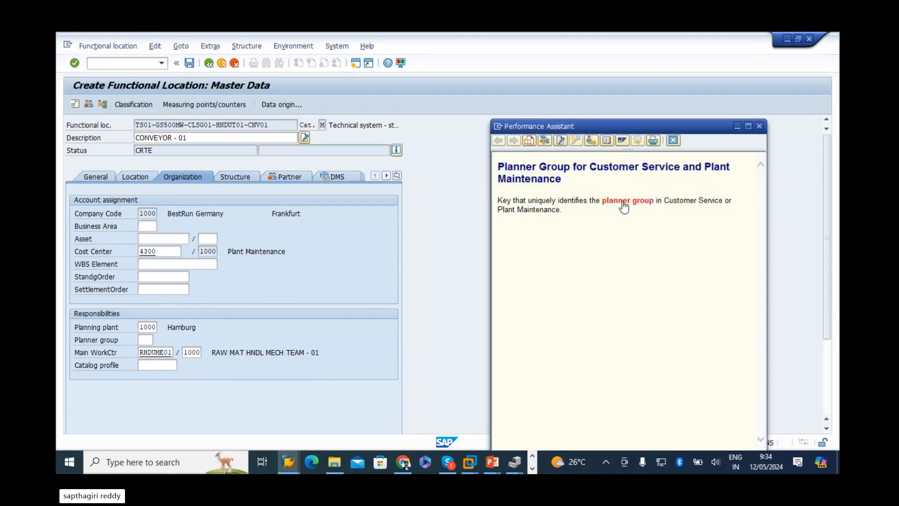
{"action": "left_click", "coordinate": [624, 201]}
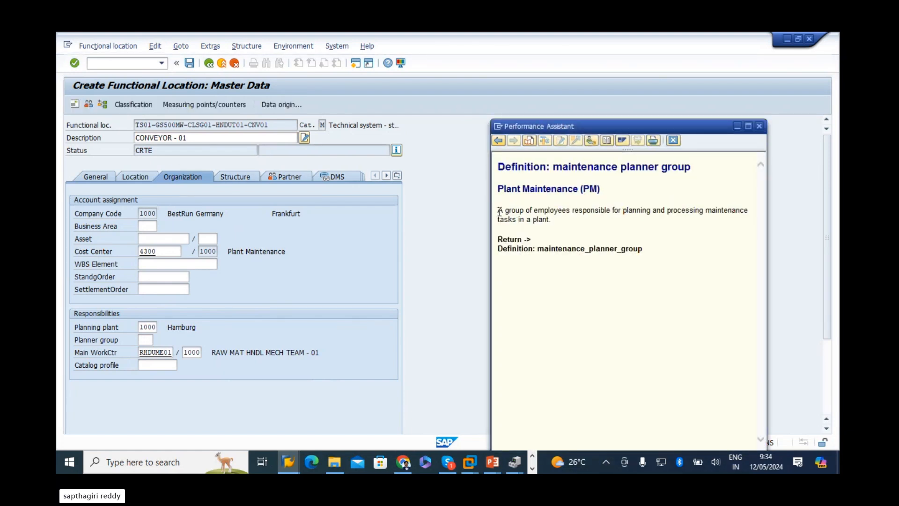
{"action": "left_click_drag", "start_coordinate": [499, 211], "coordinate": [561, 222]}
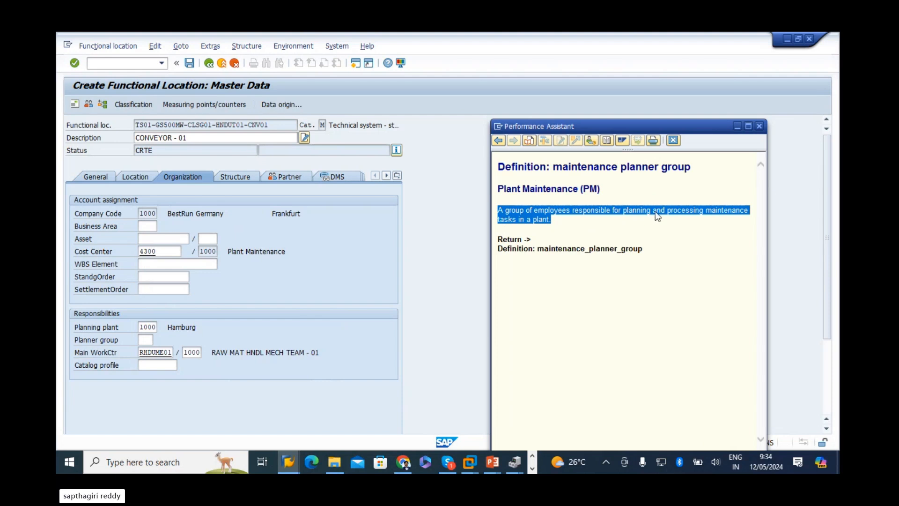
{"action": "left_click", "coordinate": [557, 220]}
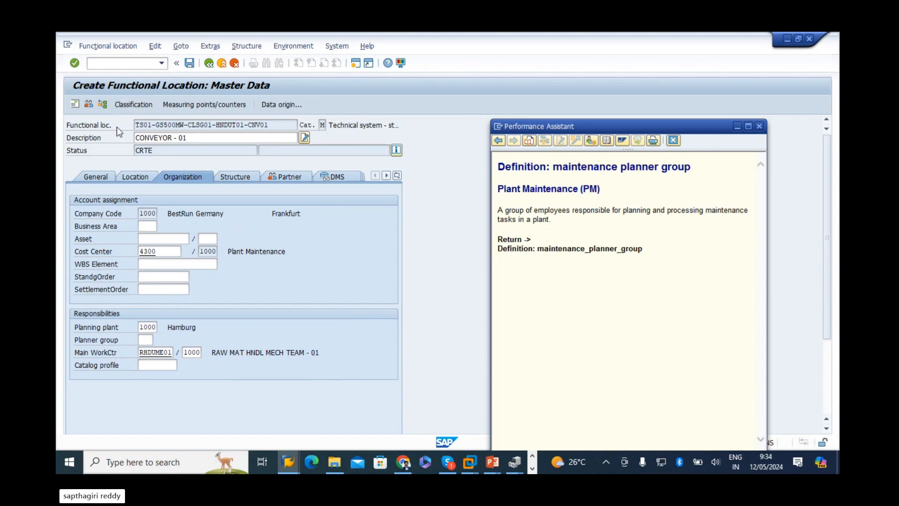
{"action": "left_click", "coordinate": [759, 126]}
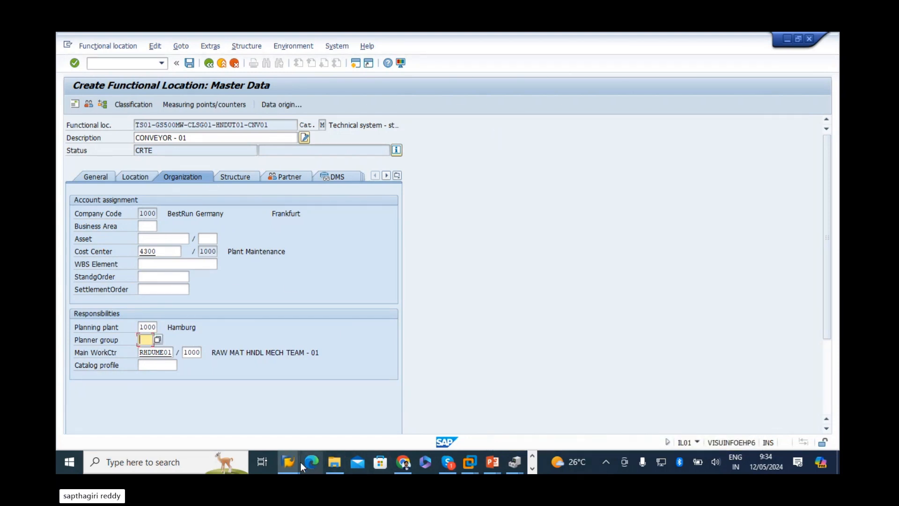
Switch to the customizing session, leave the plant sections table, and locate the Define Planner Groups and Define Plant Sections activities in the IMG
{"action": "mouse_move", "coordinate": [289, 462]}
{"action": "left_click", "coordinate": [238, 437]}
{"action": "left_click", "coordinate": [209, 62]}
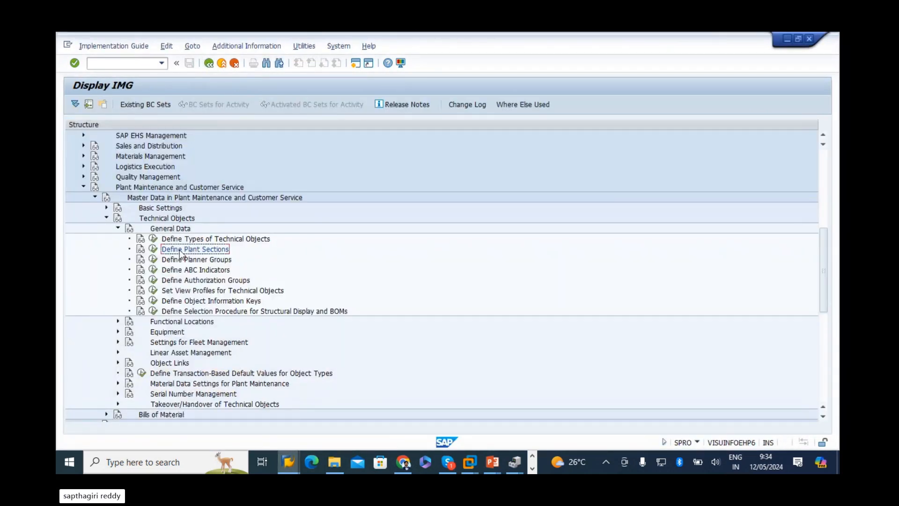
{"action": "left_click", "coordinate": [192, 260]}
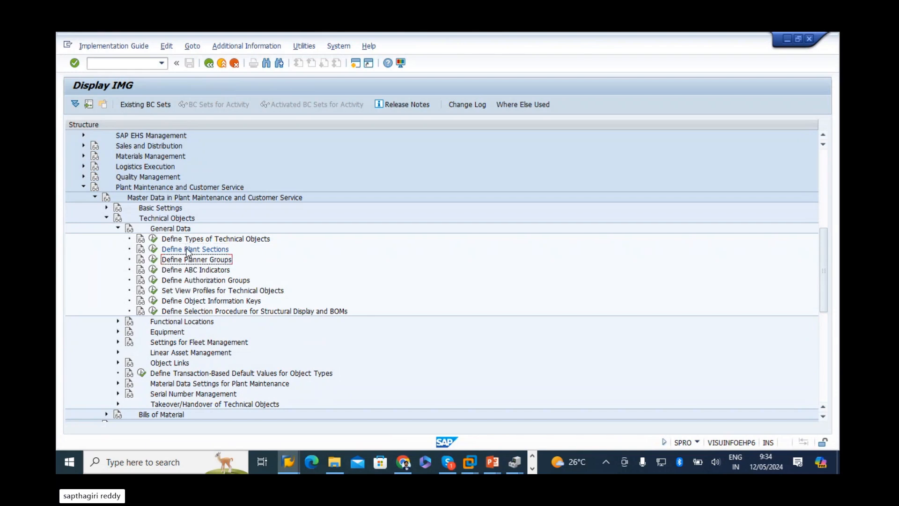
{"action": "left_click", "coordinate": [156, 252]}
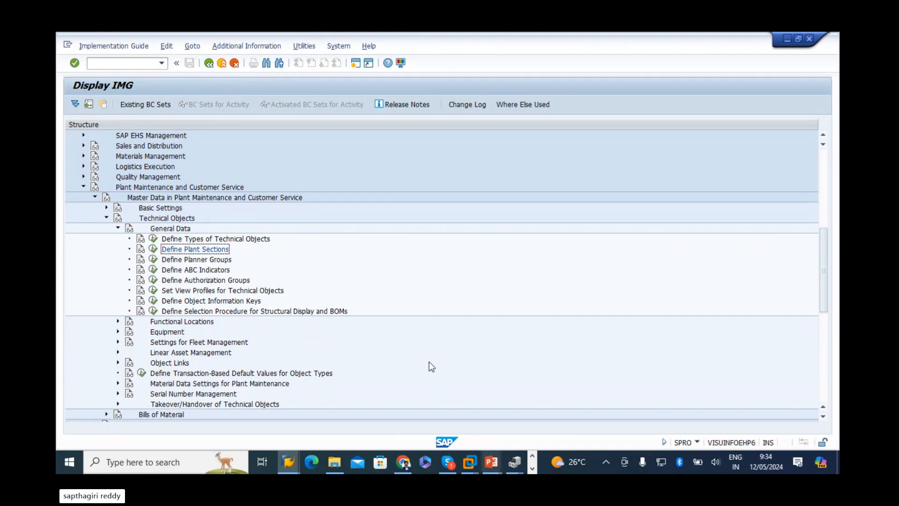
Review the planner group definition and the maintenance organization slides in the PM Overview presentation in PowerPoint, and return to the customizing session
{"action": "left_click", "coordinate": [165, 261]}
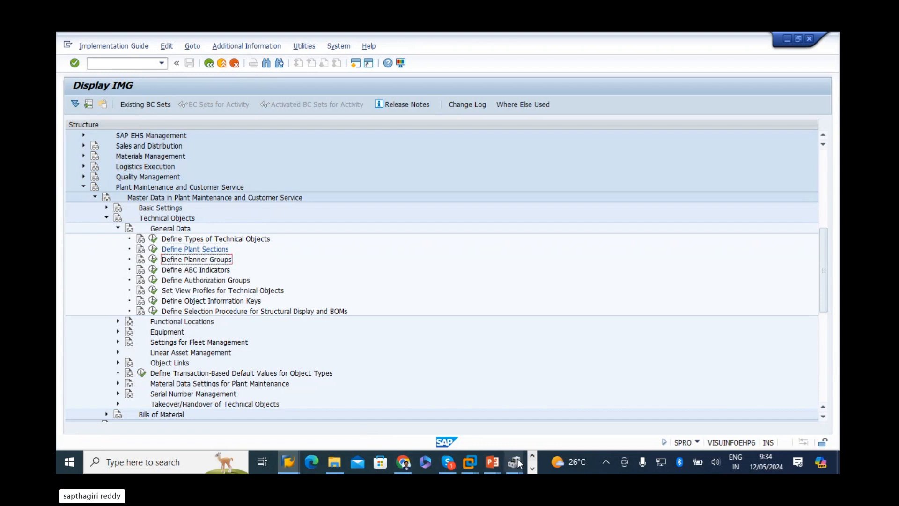
{"action": "left_click", "coordinate": [492, 463]}
{"action": "left_click", "coordinate": [431, 374]}
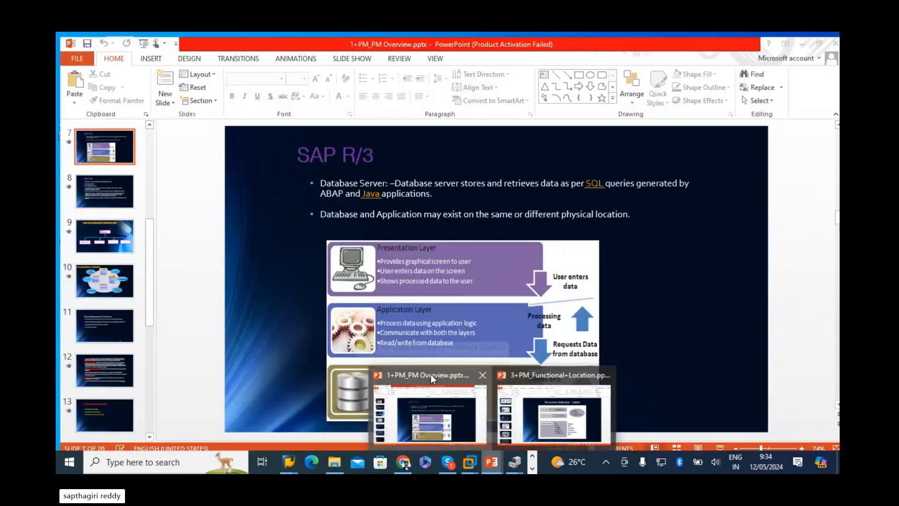
{"action": "scroll", "coordinate": [442, 336], "scroll_direction": "up", "scroll_amount": 1}
{"action": "scroll", "coordinate": [442, 336], "scroll_direction": "down", "scroll_amount": 4}
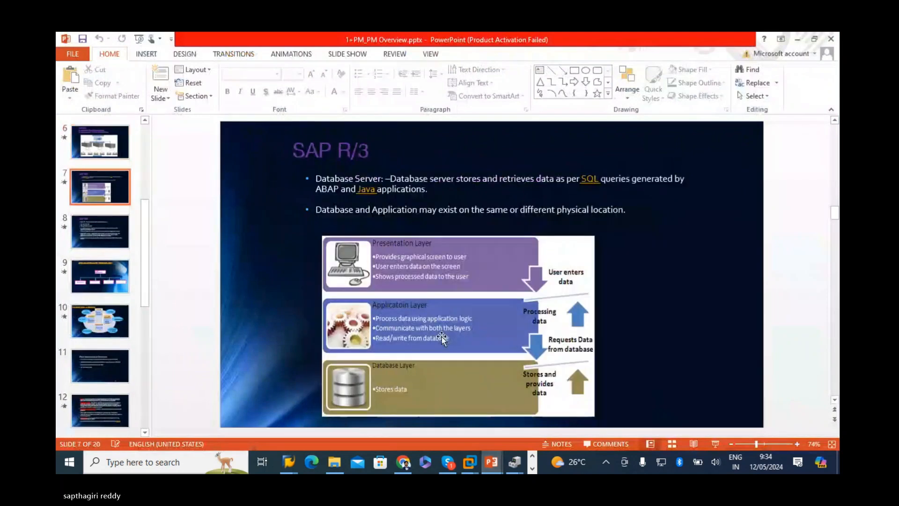
{"action": "scroll", "coordinate": [442, 336], "scroll_direction": "down", "scroll_amount": 5}
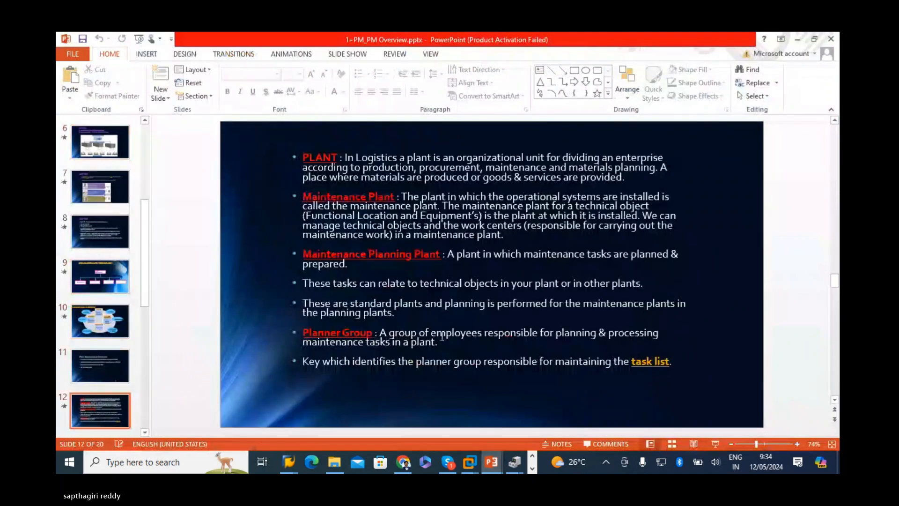
{"action": "scroll", "coordinate": [438, 328], "scroll_direction": "down", "scroll_amount": 1}
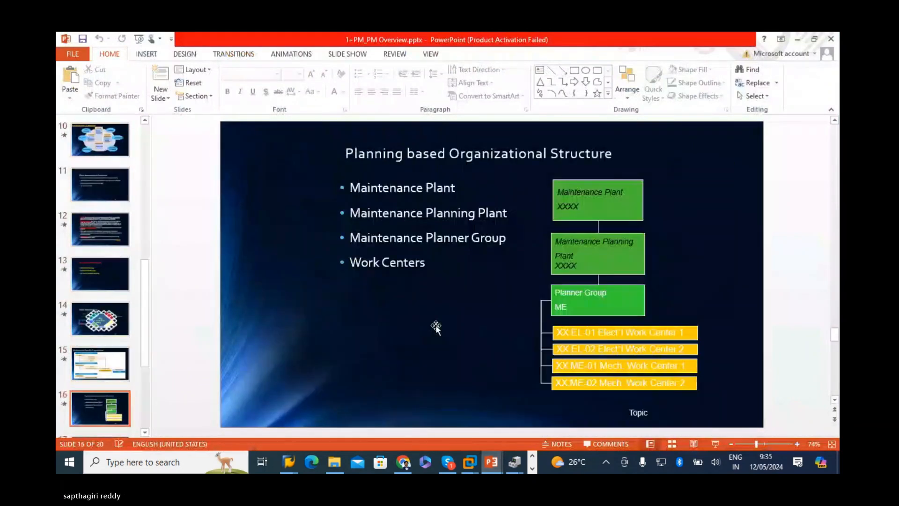
{"action": "scroll", "coordinate": [433, 325], "scroll_direction": "up", "scroll_amount": 1}
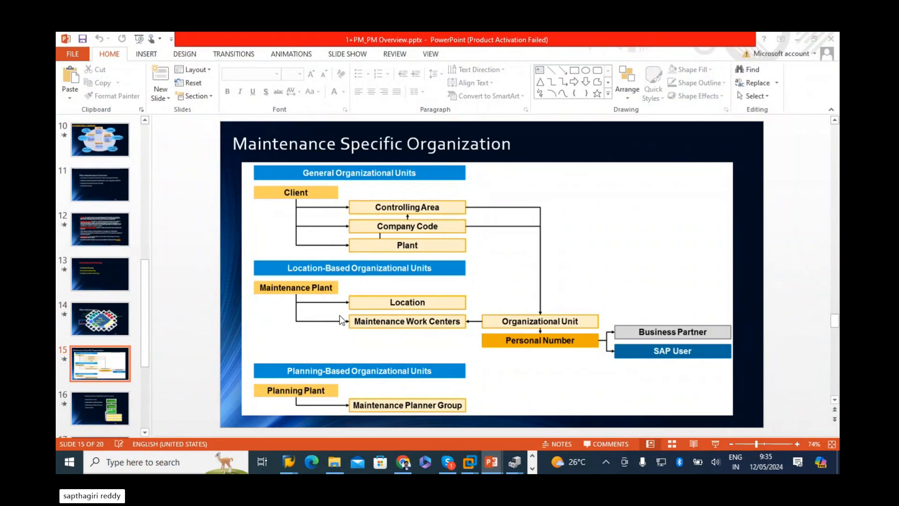
{"action": "key", "text": "alt+Tab"}
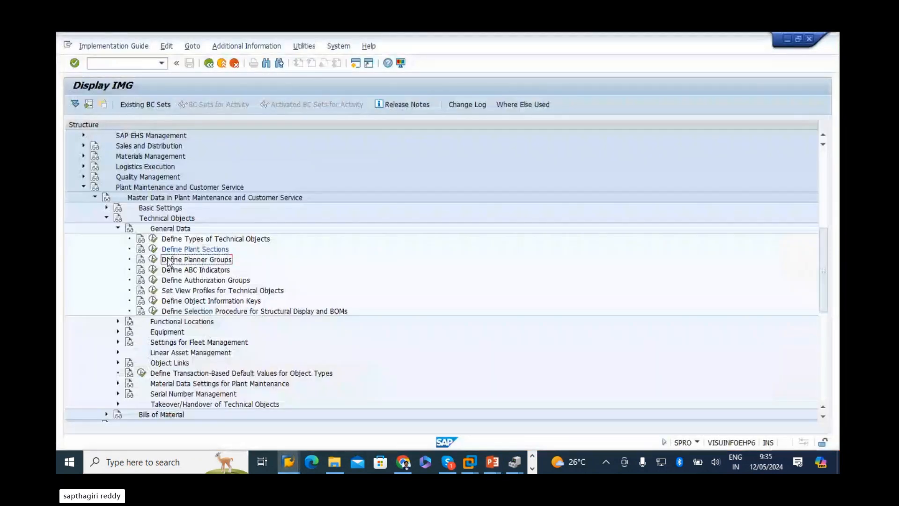
Look at the plant column of the Define Plant Sections table, and return to the IMG
{"action": "left_click", "coordinate": [154, 249]}
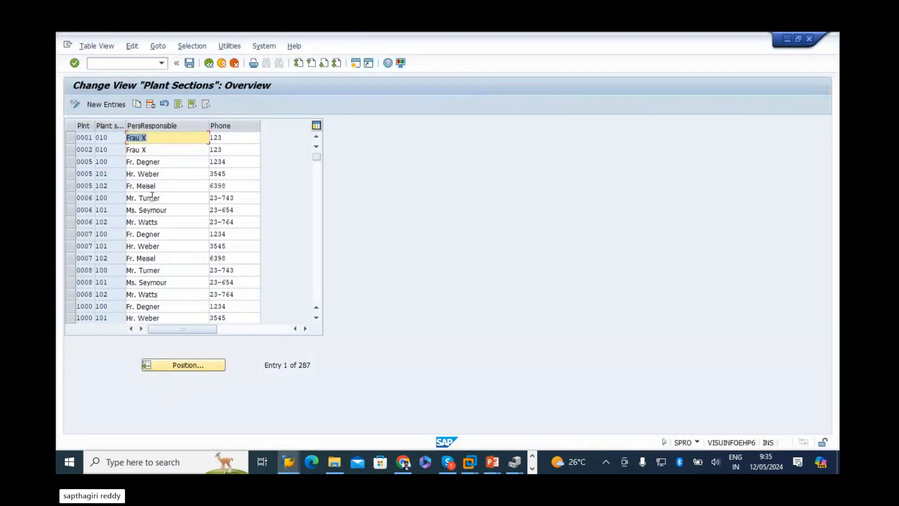
{"action": "left_click", "coordinate": [88, 161]}
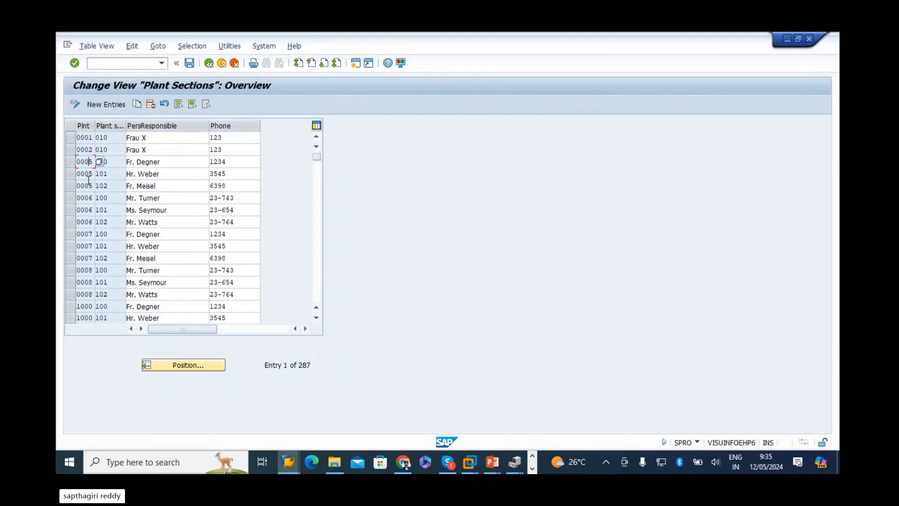
{"action": "left_click", "coordinate": [209, 63]}
Open the Define Planner Groups activity and read the help definition of the planning plant column
{"action": "left_click", "coordinate": [155, 261]}
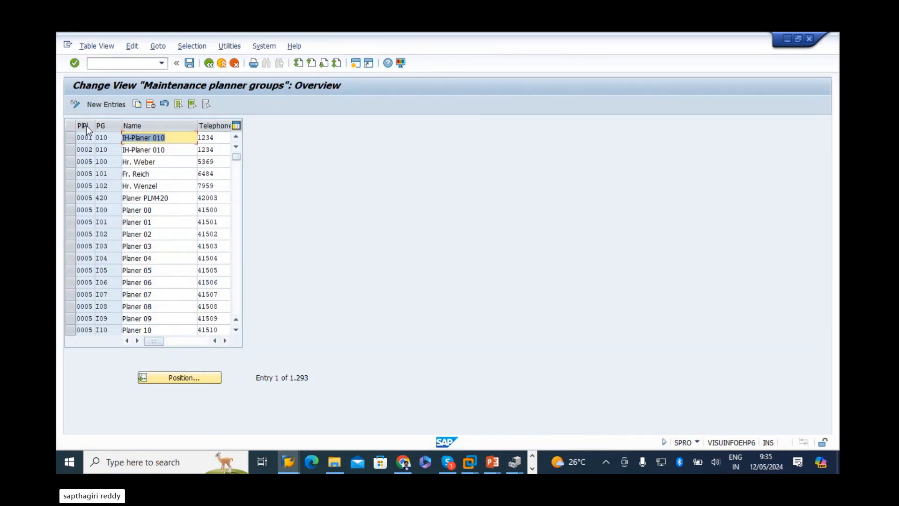
{"action": "left_click", "coordinate": [96, 197]}
{"action": "key", "text": "F1"}
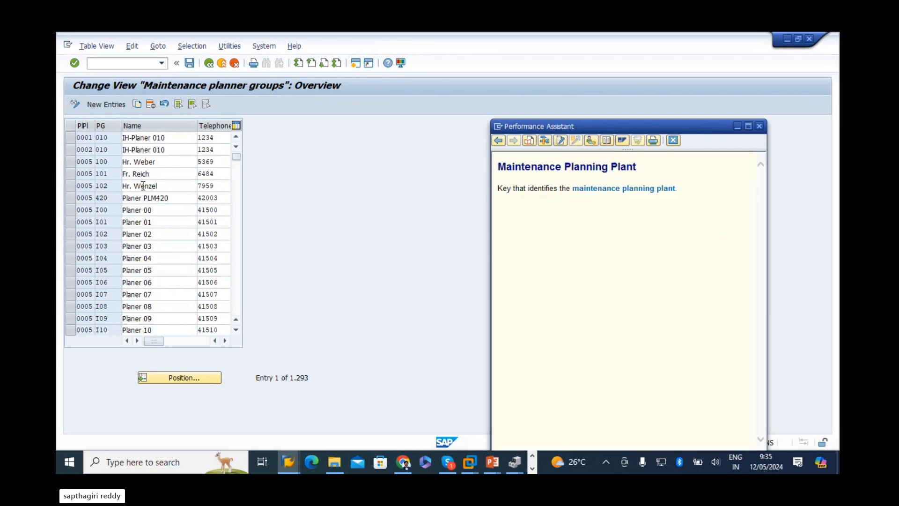
{"action": "left_click", "coordinate": [759, 125]}
Position the maintenance planner groups table at planning plant 1000, widen the planner group column, and examine which group numbers are already used
{"action": "left_click", "coordinate": [186, 377]}
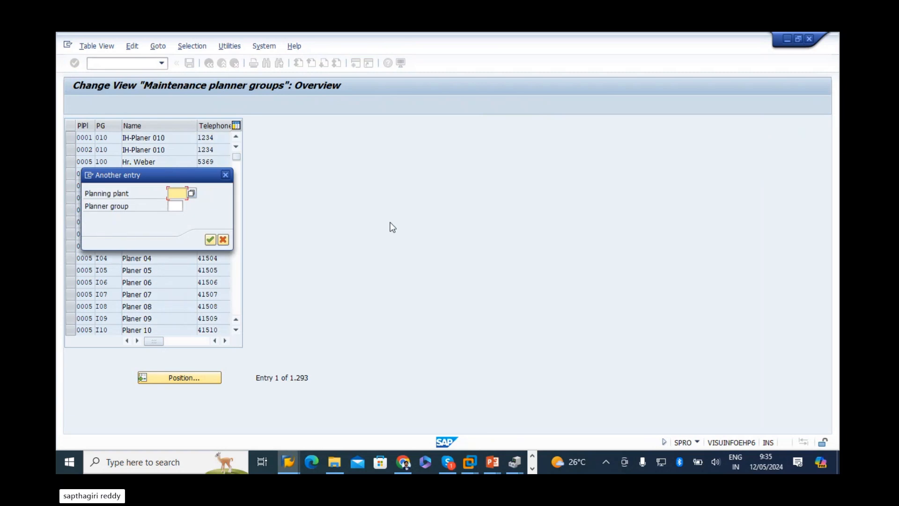
{"action": "type", "text": "1000"}
{"action": "key", "text": "Return"}
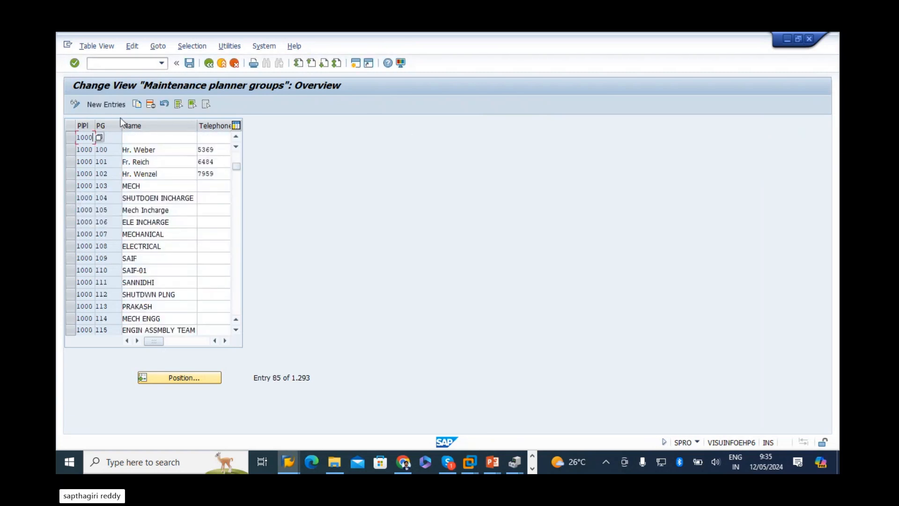
{"action": "mouse_move", "coordinate": [122, 125]}
{"action": "left_mouse_down"}
{"action": "mouse_move", "coordinate": [128, 124]}
{"action": "mouse_move", "coordinate": [107, 123]}
{"action": "left_mouse_up"}
{"action": "scroll", "coordinate": [121, 247], "scroll_direction": "down", "scroll_amount": 1}
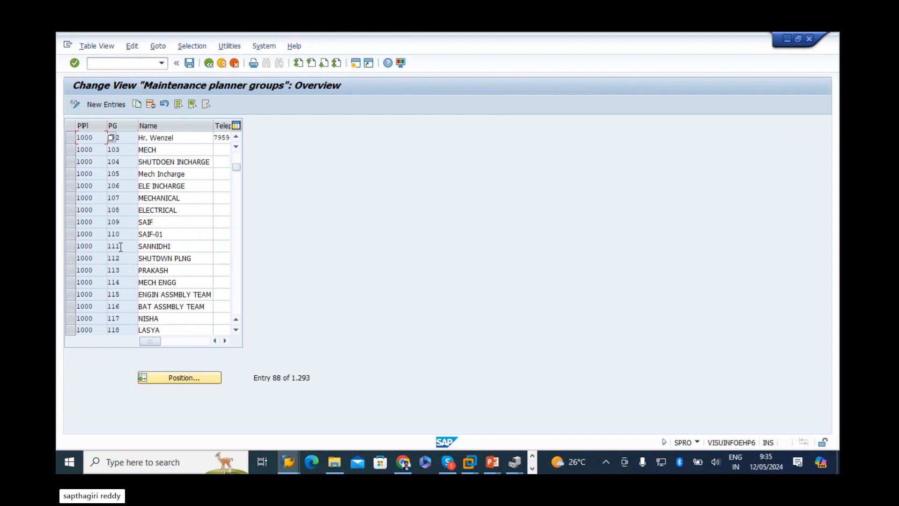
{"action": "scroll", "coordinate": [124, 255], "scroll_direction": "down", "scroll_amount": 2}
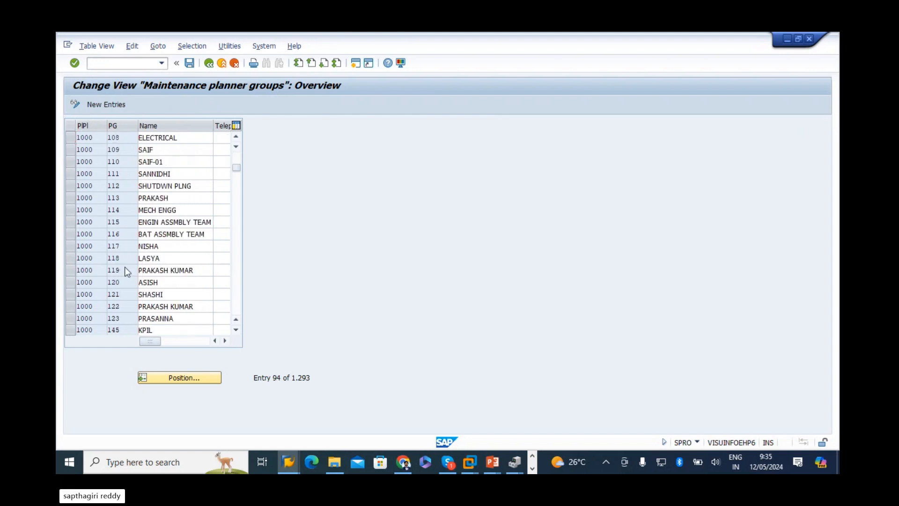
{"action": "scroll", "coordinate": [127, 272], "scroll_direction": "down", "scroll_amount": 2}
{"action": "double_click", "coordinate": [114, 246]}
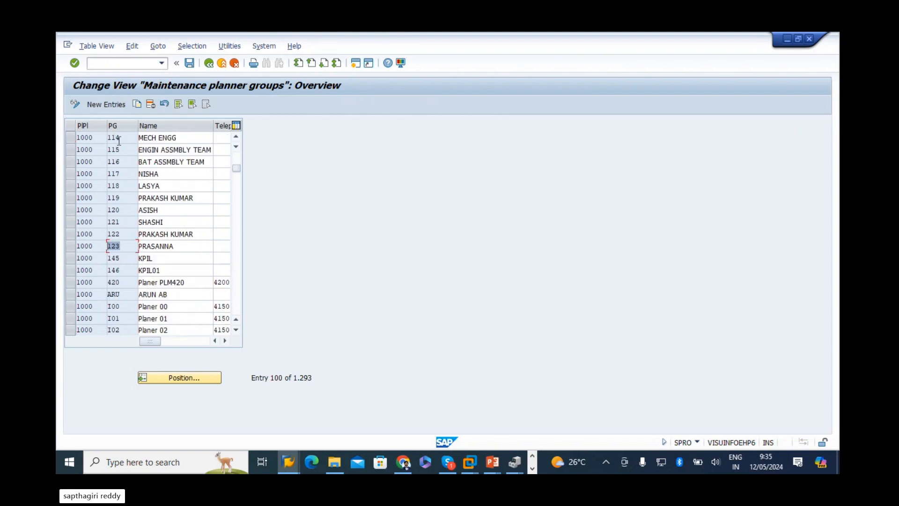
Create a new entry for planning plant 1000 with planner group 124 and the planner's name
{"action": "left_click", "coordinate": [105, 105]}
{"action": "type", "text": "1000"}
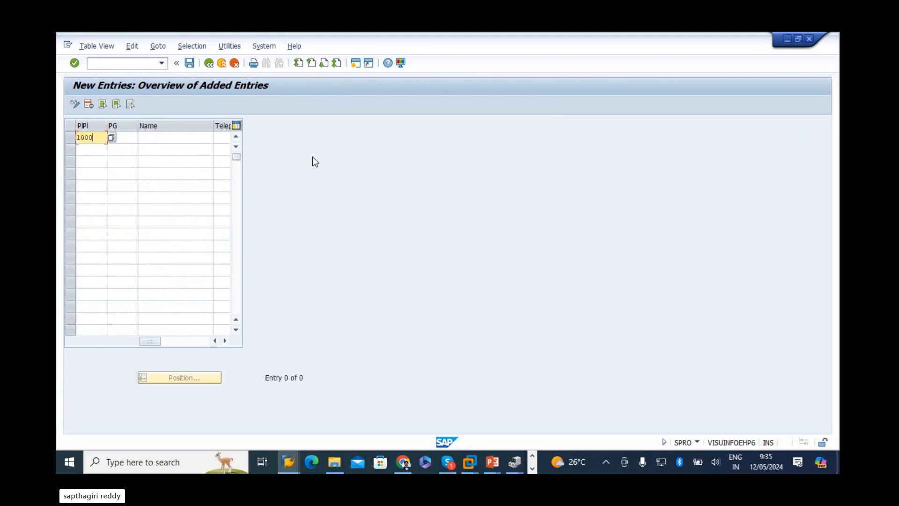
{"action": "key", "text": "Tab"}
{"action": "type", "text": "124"}
{"action": "key", "text": "Tab"}
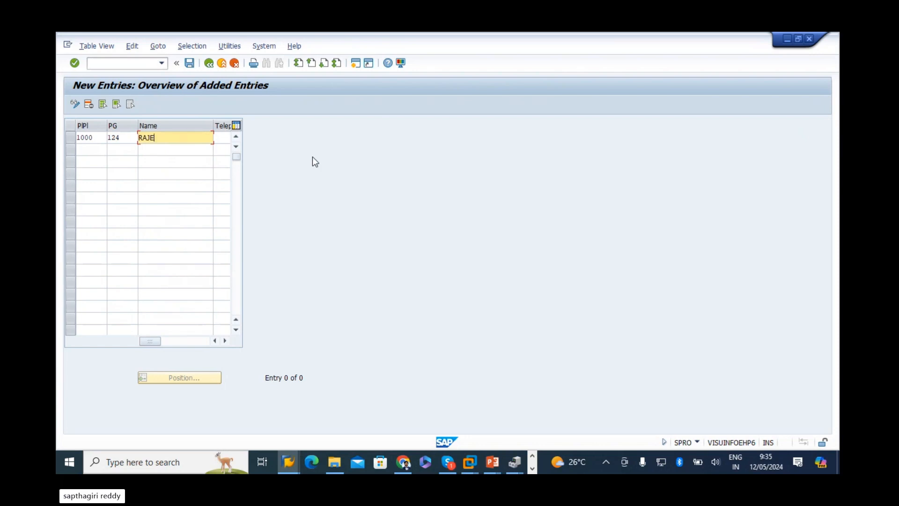
{"action": "key", "text": "Return"}
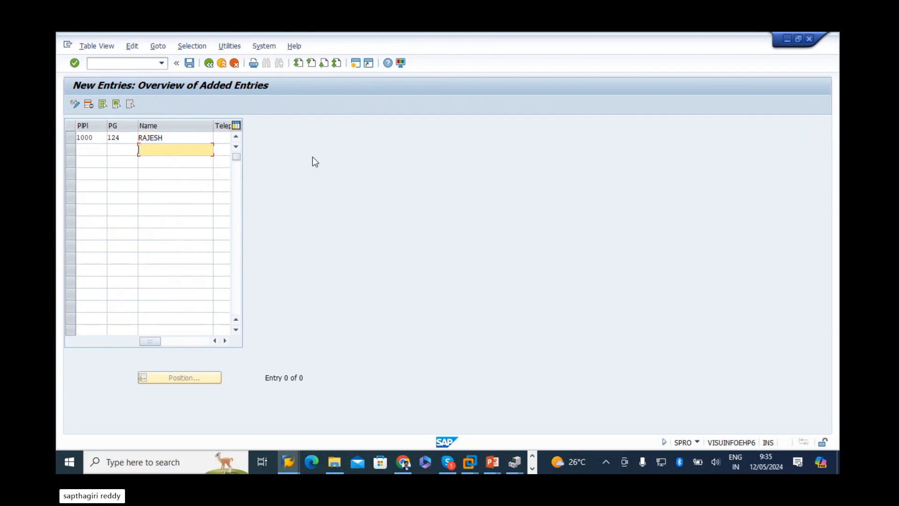
Add planner group 125 with its planner's name for planning plant 1000, and save the new entries under customizing request DEFINE MASTER DATA - G20
{"action": "left_click", "coordinate": [100, 150]}
{"action": "type", "text": "1000"}
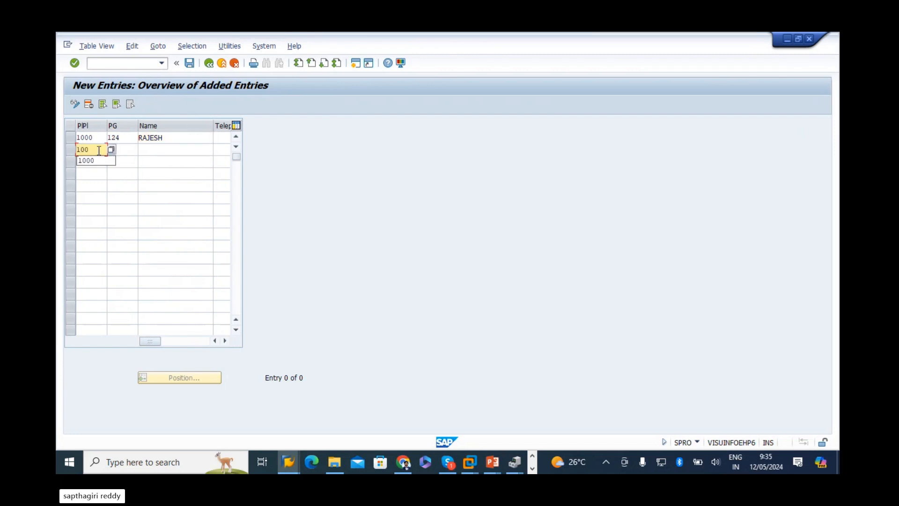
{"action": "key", "text": "Tab"}
{"action": "type", "text": "125"}
{"action": "key", "text": "Tab"}
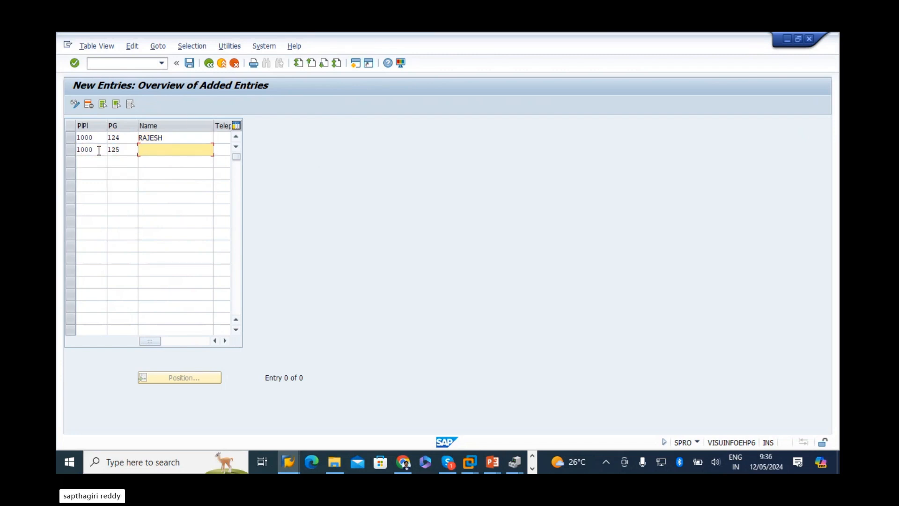
{"action": "type", "text": "SAIRAM"}
{"action": "key", "text": "BackSpace"}
{"action": "key", "text": "BackSpace"}
{"action": "key", "text": "BackSpace"}
{"action": "key", "text": "BackSpace"}
{"action": "key", "text": "BackSpace"}
{"action": "type", "text": "R"}
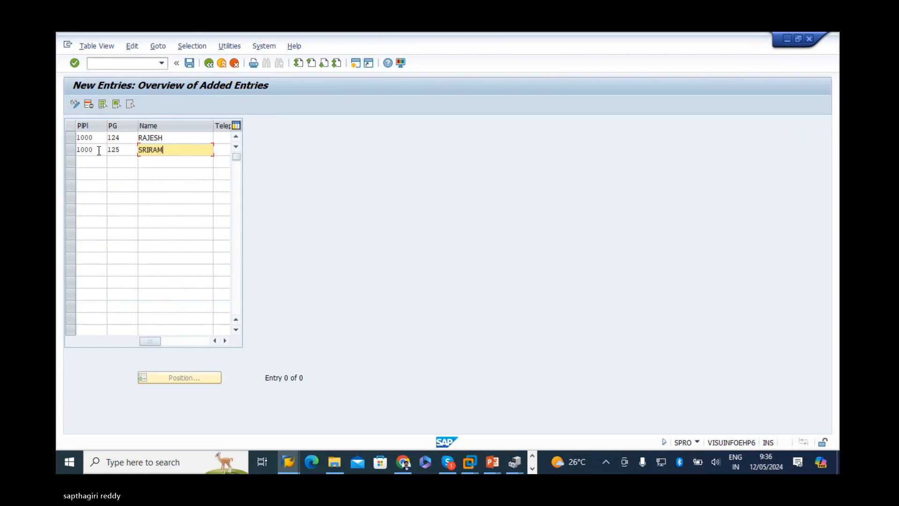
{"action": "type", "text": "IRAM"}
{"action": "key", "text": "Return"}
{"action": "left_click", "coordinate": [189, 63]}
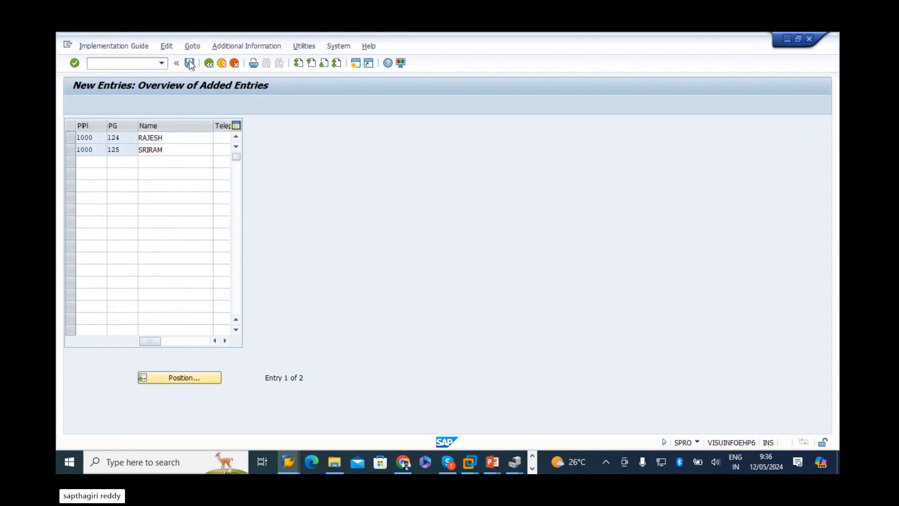
{"action": "left_click", "coordinate": [224, 227]}
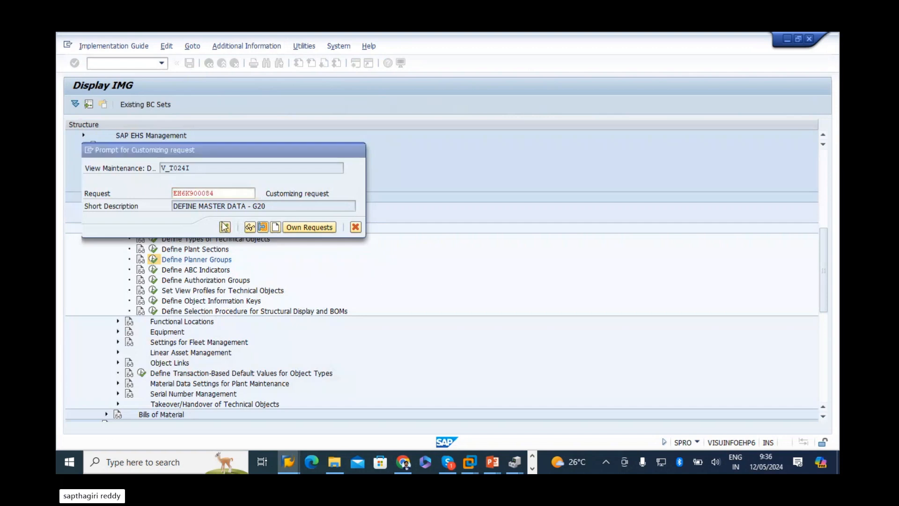
Switch to the CONVEYOR - 01 functional location and assign planner group 124 in its organization data
{"action": "key", "text": "alt+Tab"}
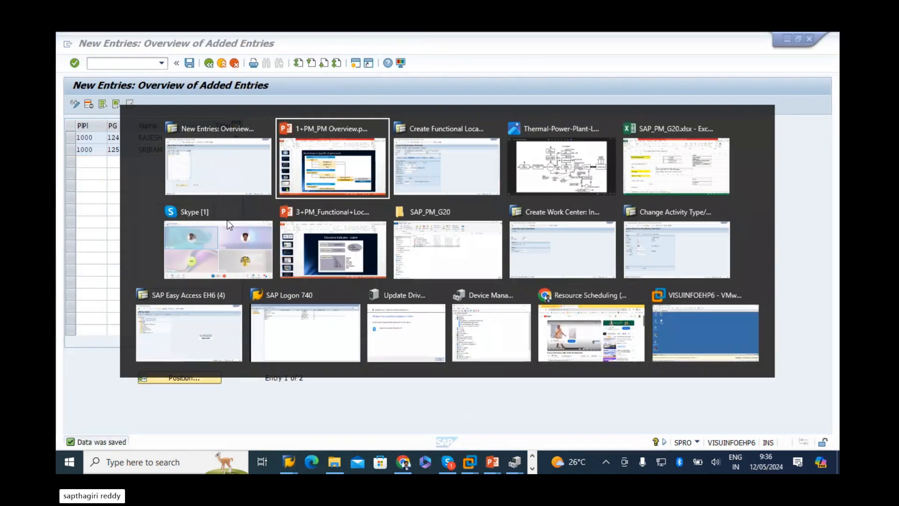
{"action": "key", "text": "alt+Tab"}
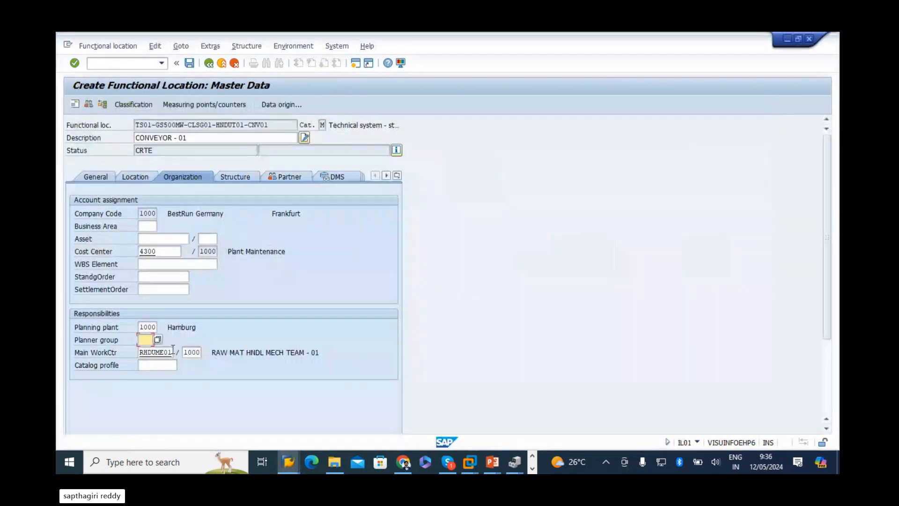
{"action": "key", "text": "Return"}
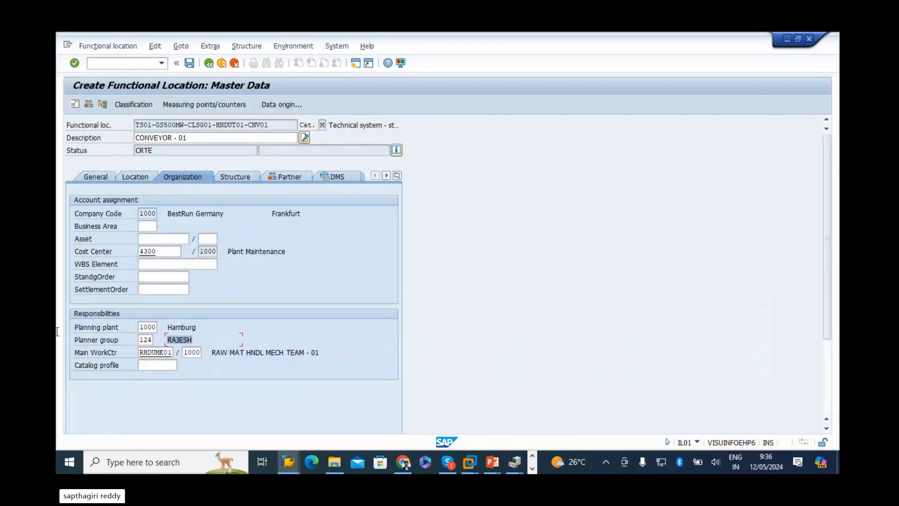
{"action": "key", "text": "Tab"}
{"action": "key", "text": "Tab"}
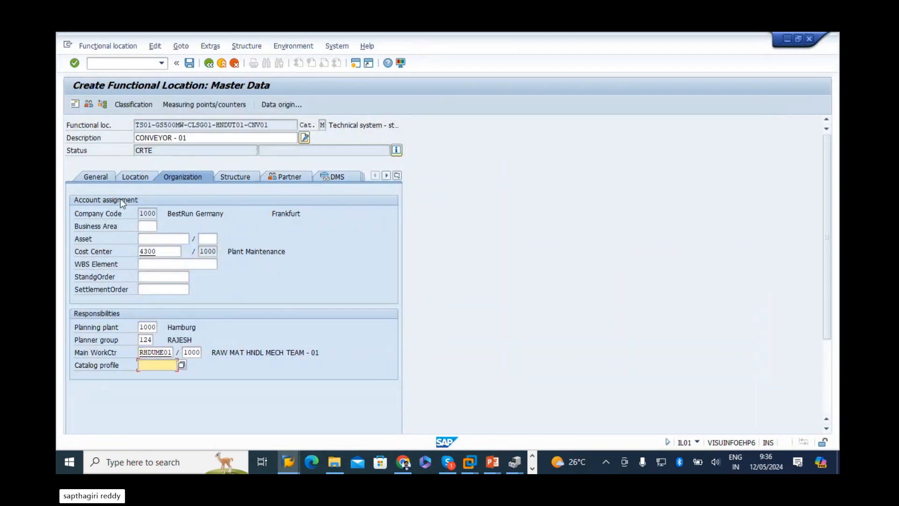
Recheck the general, location and organization data of CONVEYOR - 01, and set its position in the structure data to 5
{"action": "left_click", "coordinate": [104, 180]}
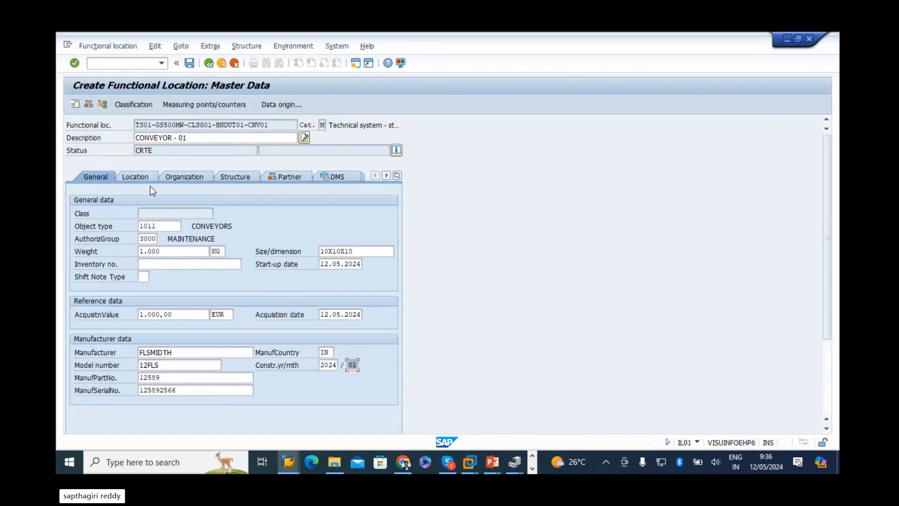
{"action": "left_click", "coordinate": [133, 176]}
{"action": "left_click", "coordinate": [196, 178]}
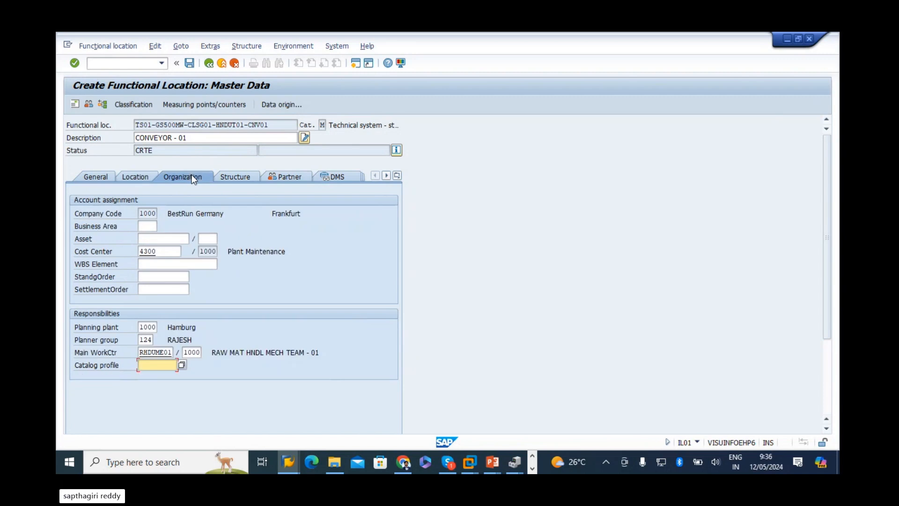
{"action": "left_click", "coordinate": [232, 178]}
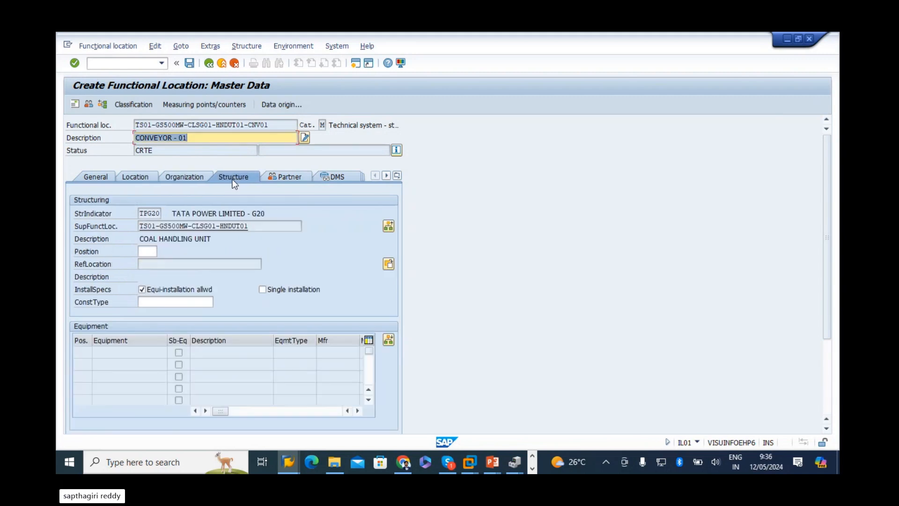
{"action": "left_click", "coordinate": [149, 251]}
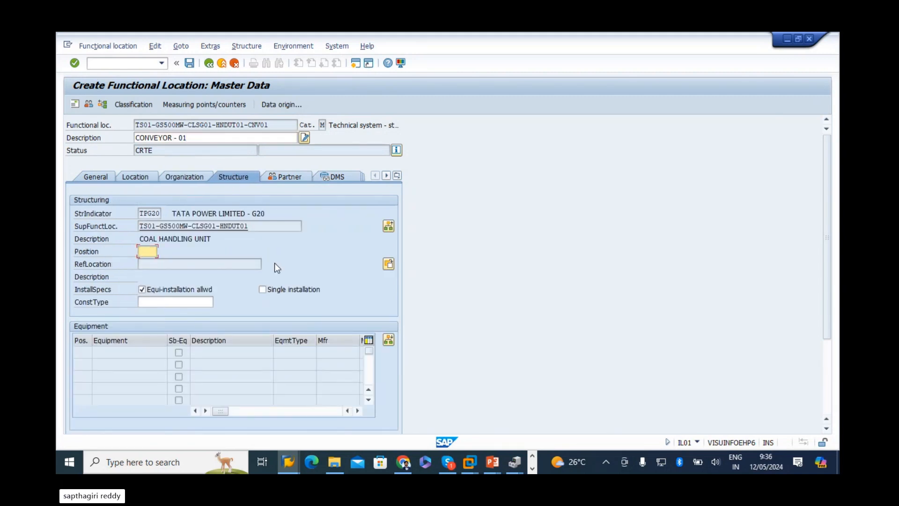
{"action": "type", "text": "5"}
Add a partner with the function Department resp. to CONVEYOR - 01 and enter the partner number
{"action": "left_click", "coordinate": [284, 176]}
{"action": "left_click", "coordinate": [162, 226]}
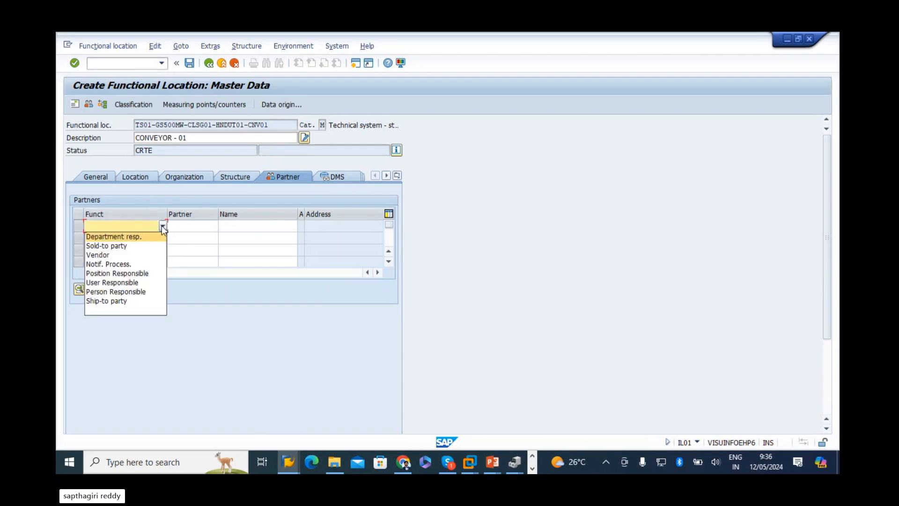
{"action": "left_click", "coordinate": [123, 237]}
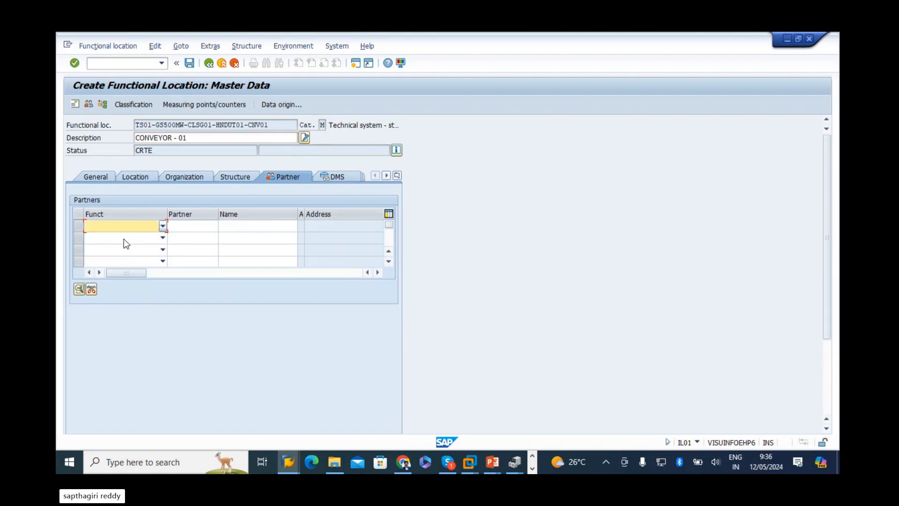
{"action": "left_click", "coordinate": [208, 228]}
{"action": "key", "text": "Return"}
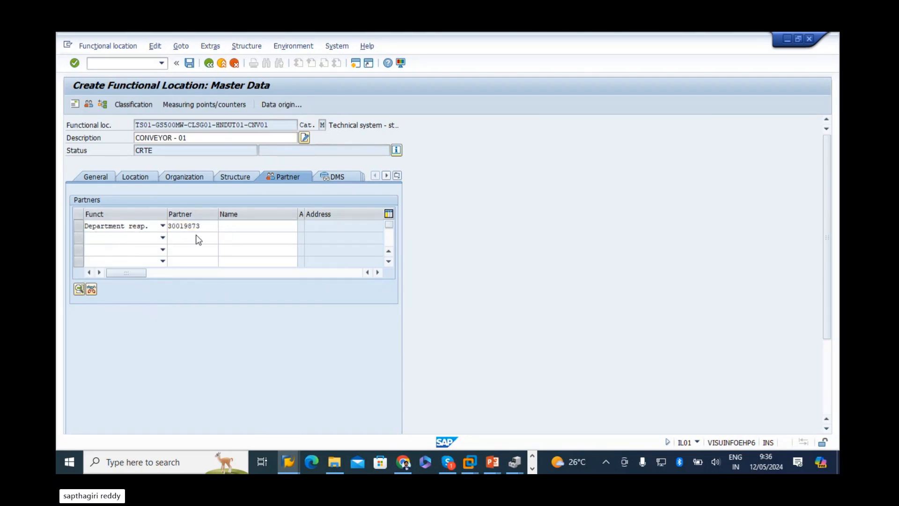
Start a linked document entry in the DMS data of CONVEYOR - 01 with document type DOC
{"action": "left_click", "coordinate": [336, 176]}
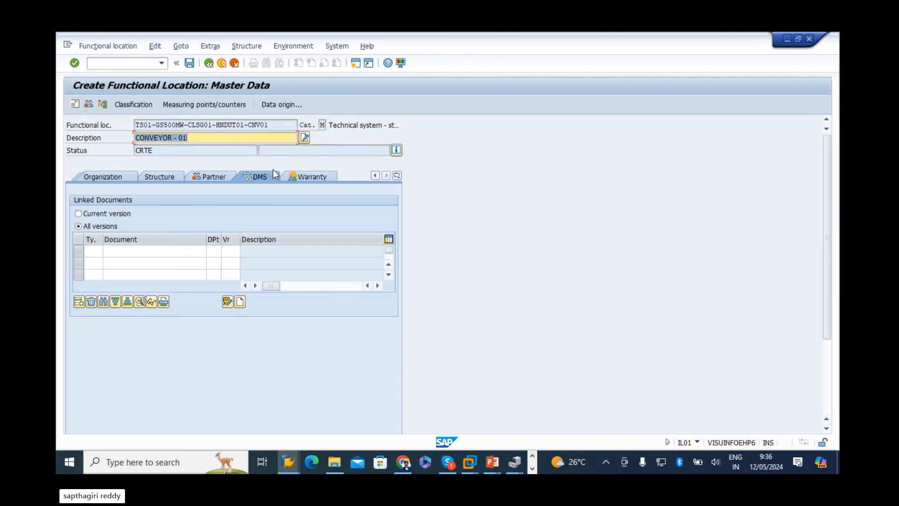
{"action": "left_click", "coordinate": [93, 251]}
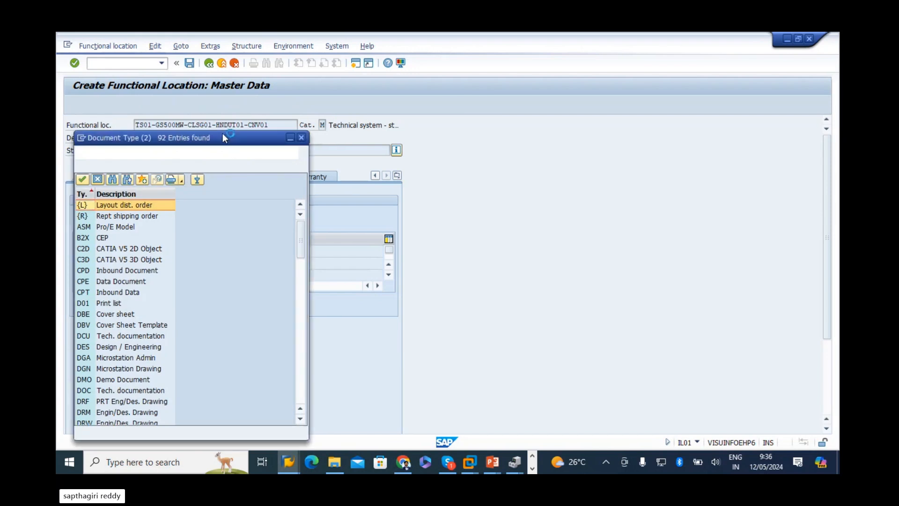
{"action": "left_click_drag", "start_coordinate": [223, 134], "coordinate": [411, 115]}
{"action": "left_click_drag", "start_coordinate": [283, 179], "coordinate": [293, 179]}
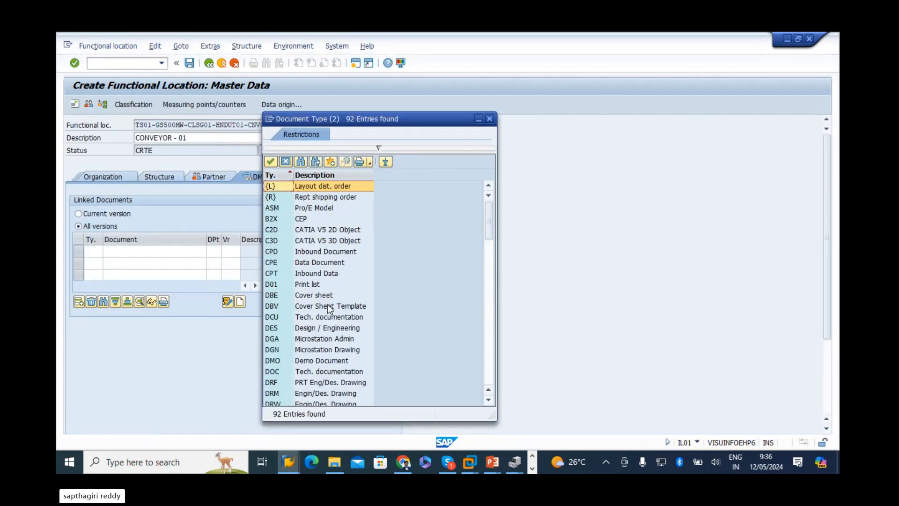
{"action": "scroll", "coordinate": [329, 309], "scroll_direction": "down", "scroll_amount": 1}
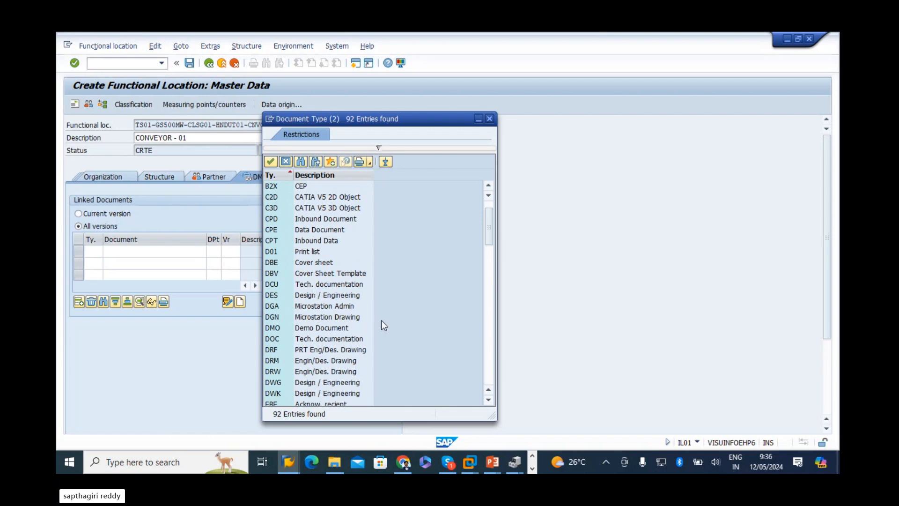
{"action": "left_click", "coordinate": [315, 341]}
{"action": "double_click", "coordinate": [316, 340]}
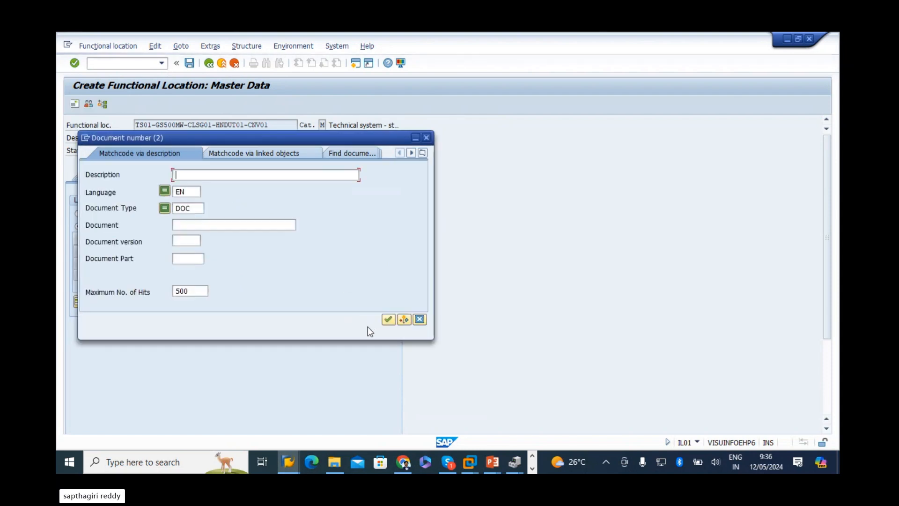
{"action": "left_click", "coordinate": [388, 319]}
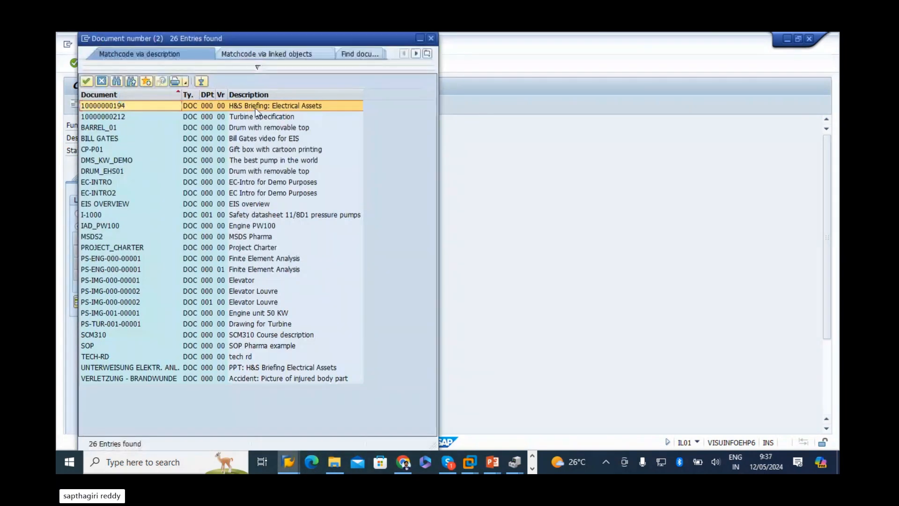
{"action": "double_click", "coordinate": [257, 117]}
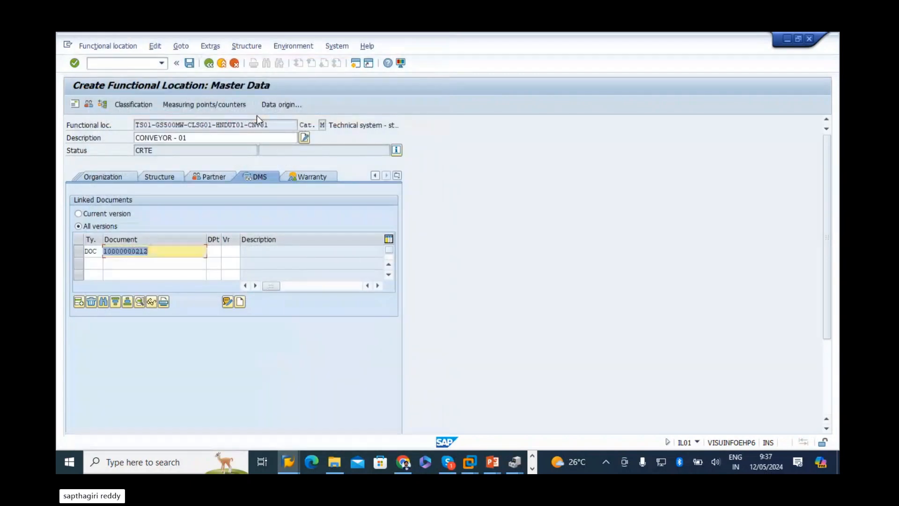
{"action": "key", "text": "Return"}
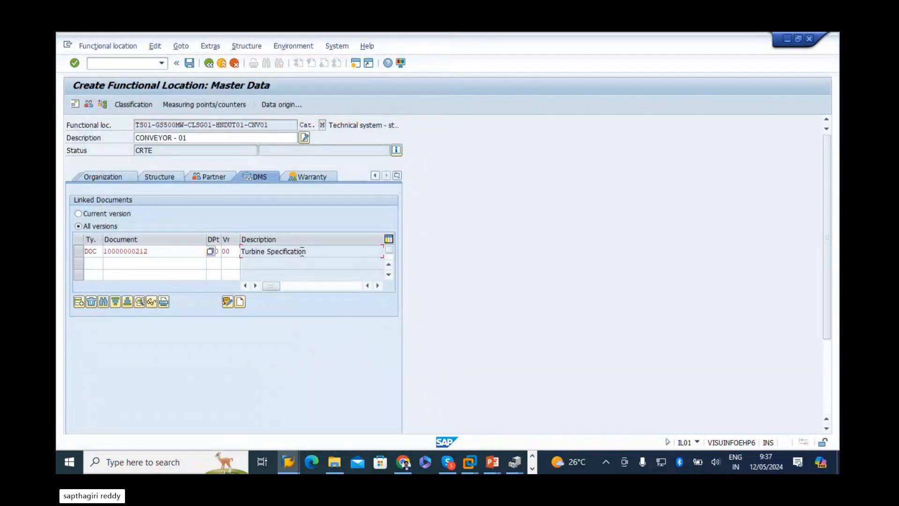
{"action": "left_click", "coordinate": [80, 251]}
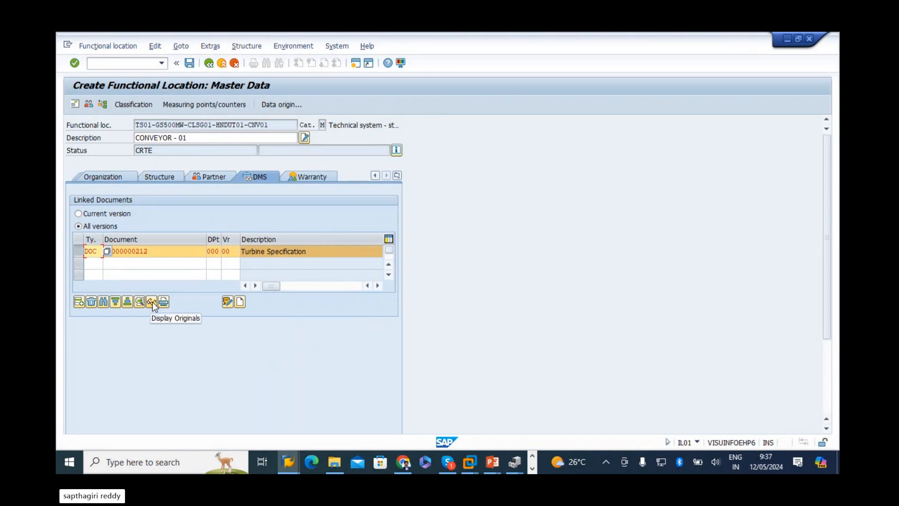
{"action": "left_click", "coordinate": [300, 251]}
{"action": "left_click", "coordinate": [77, 251]}
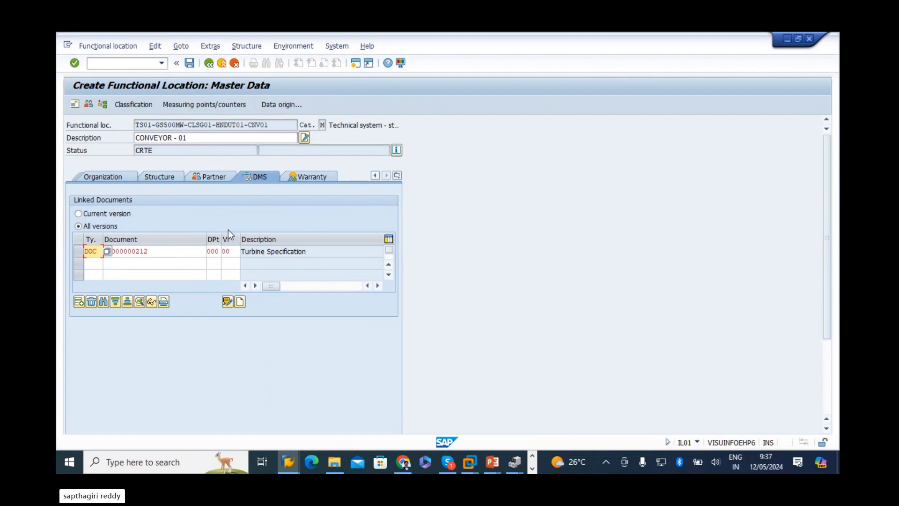
Set the customer warranty's guarantee start date for CONVEYOR - 01 to 11.05.2024
{"action": "left_click", "coordinate": [286, 177]}
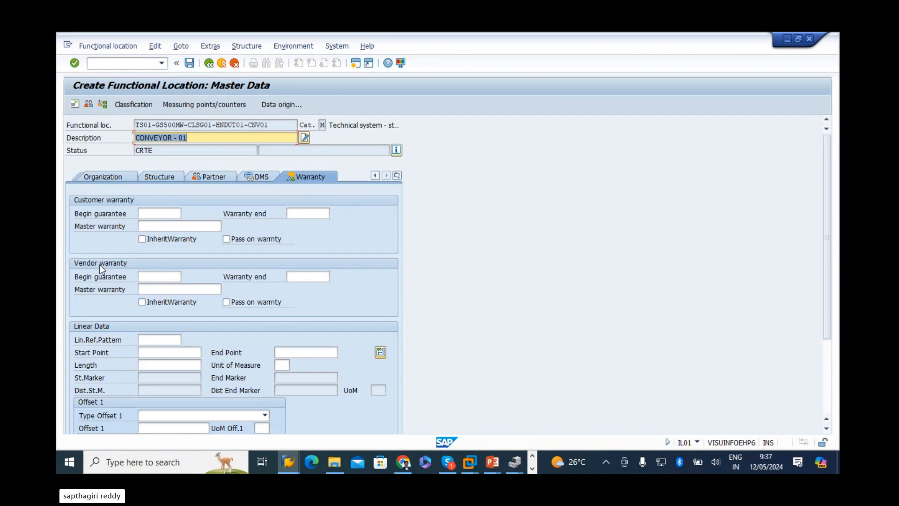
{"action": "left_click", "coordinate": [151, 212]}
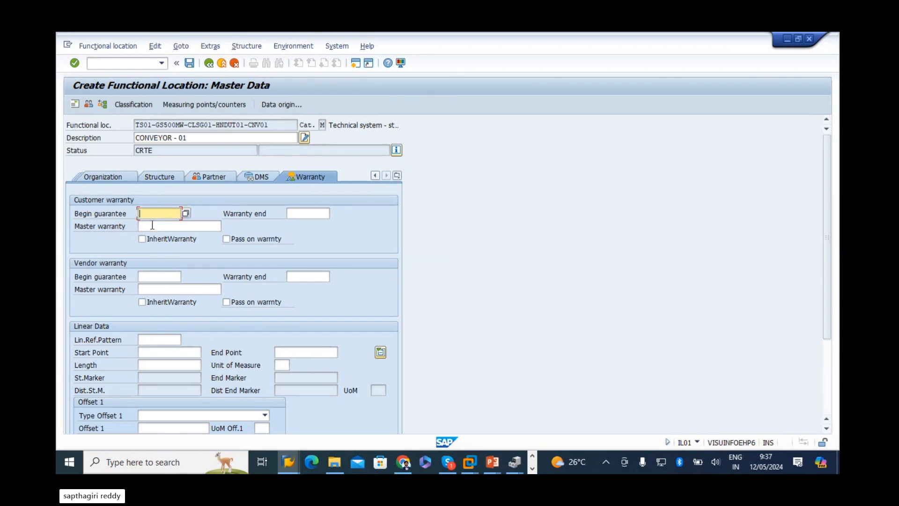
{"action": "left_click", "coordinate": [160, 224]}
{"action": "key", "text": "BackSpace"}
{"action": "type", "text": "5"}
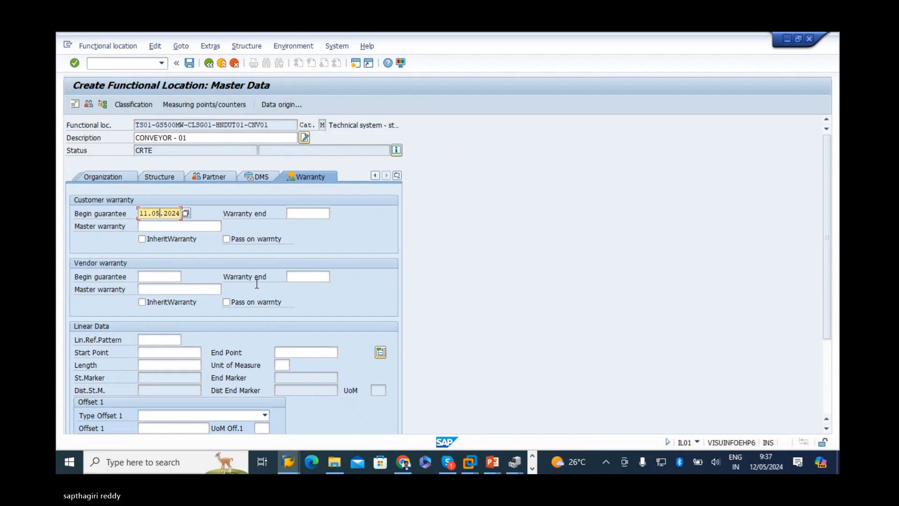
Set the customer warranty end date for CONVEYOR - 01 to 10.05.2025
{"action": "left_click", "coordinate": [306, 213]}
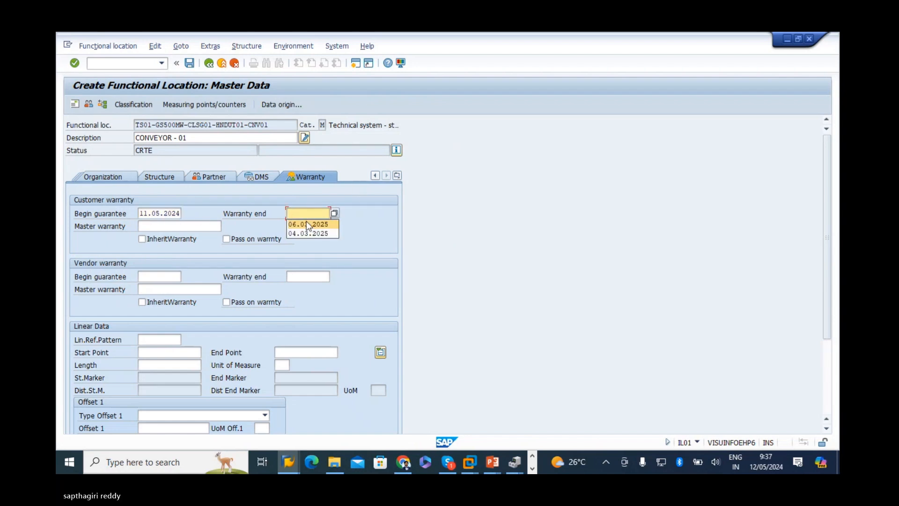
{"action": "left_click", "coordinate": [306, 221]}
{"action": "key", "text": "BackSpace"}
{"action": "key", "text": "BackSpace"}
{"action": "type", "text": "11.03.2025"}
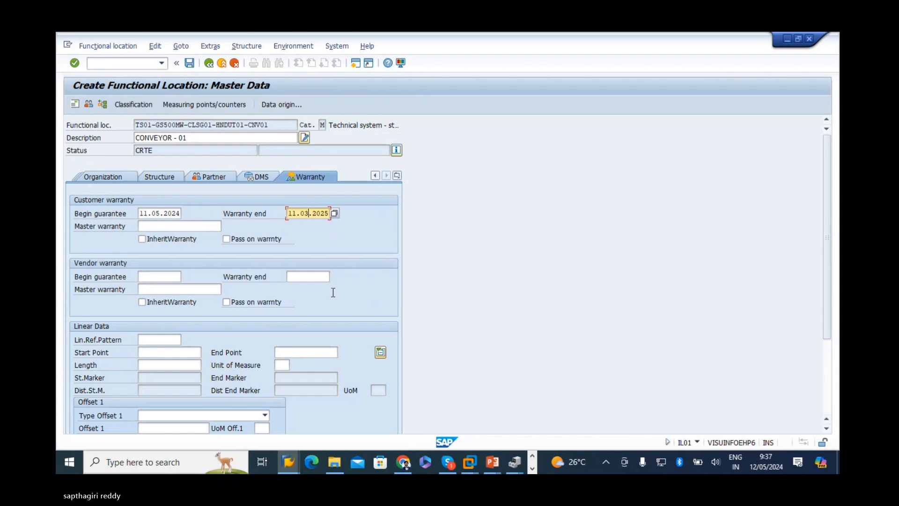
{"action": "key", "text": "BackSpace"}
{"action": "type", "text": "5"}
{"action": "key", "text": "BackSpace"}
{"action": "type", "text": "0"}
{"action": "key", "text": "Return"}
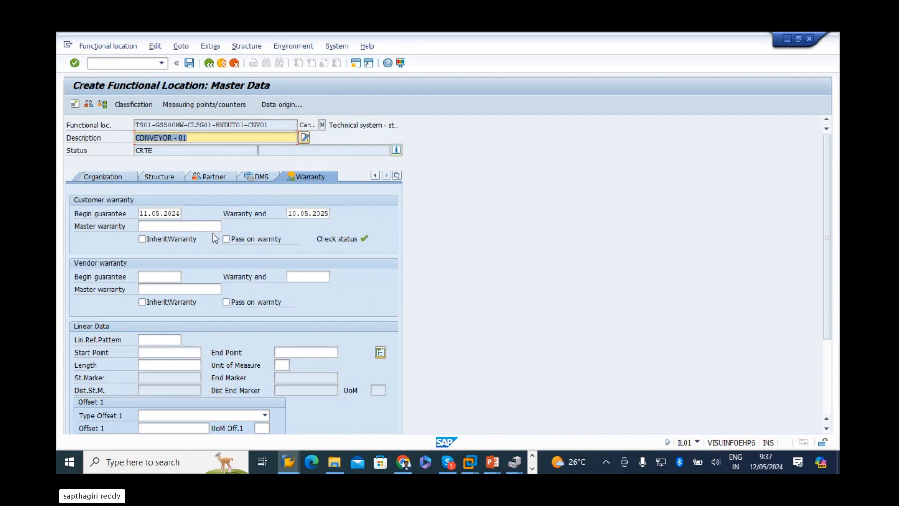
Review the remaining warranty and linear data of CONVEYOR - 01 and save the functional location
{"action": "scroll", "coordinate": [343, 306], "scroll_direction": "down", "scroll_amount": 3}
{"action": "scroll", "coordinate": [343, 306], "scroll_direction": "up", "scroll_amount": 3}
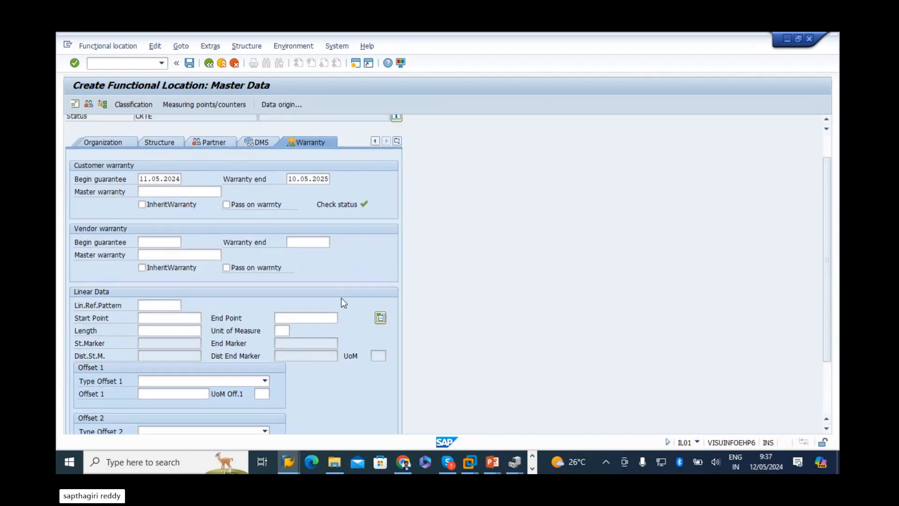
{"action": "left_click", "coordinate": [397, 176]}
{"action": "left_click", "coordinate": [442, 186]}
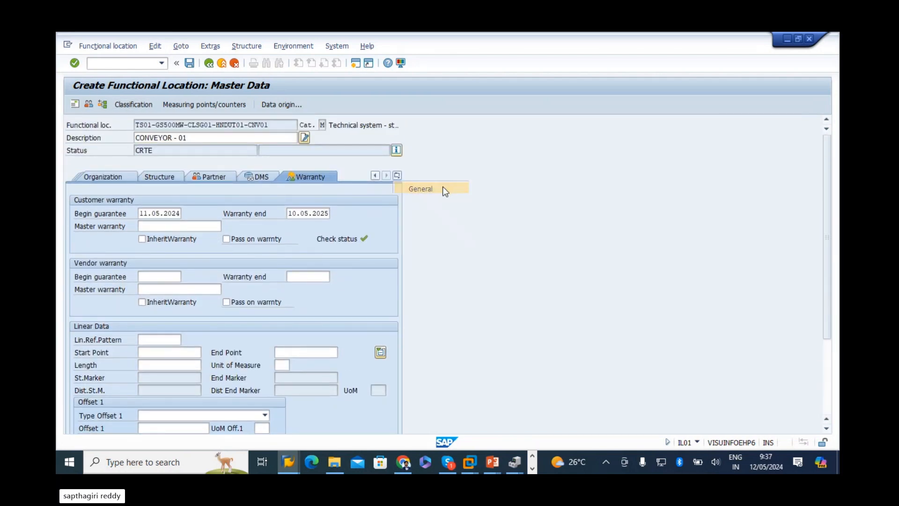
{"action": "left_click", "coordinate": [189, 64]}
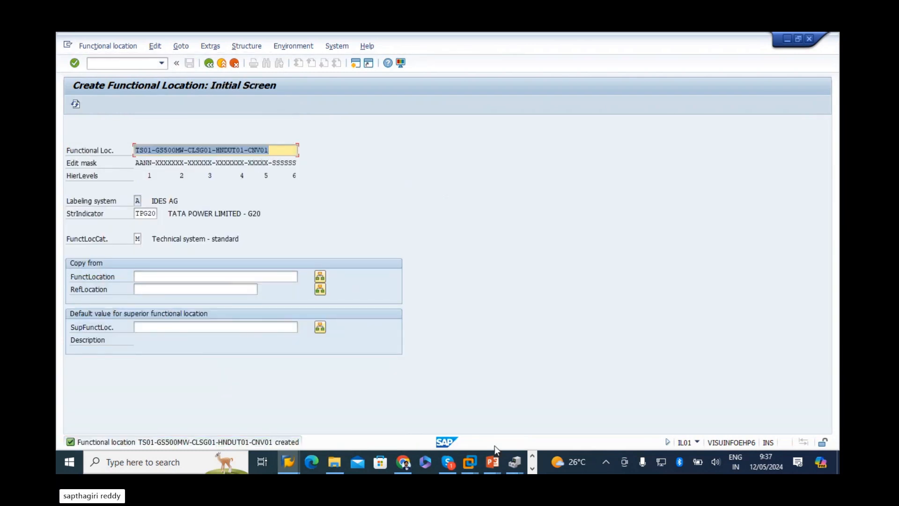
Copy the full motor-level code from cell D13 in Excel and start creating functional location TS01-GS500MW-CLSG01-HNDUT01-CNV01-MOTR01 in SAP
{"action": "key", "text": "alt+Tab"}
{"action": "key", "text": "Tab"}
{"action": "key", "text": "Tab"}
{"action": "key", "text": "Tab"}
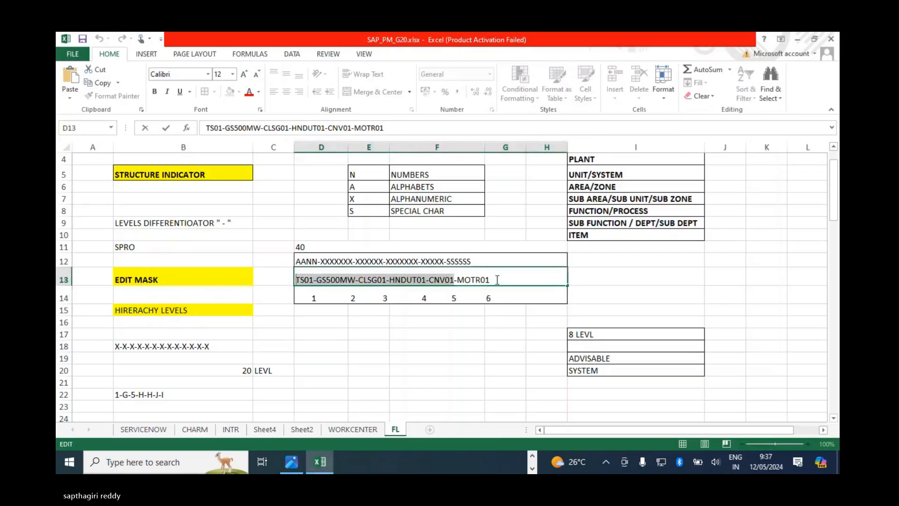
{"action": "left_click_drag", "start_coordinate": [497, 279], "coordinate": [144, 273]}
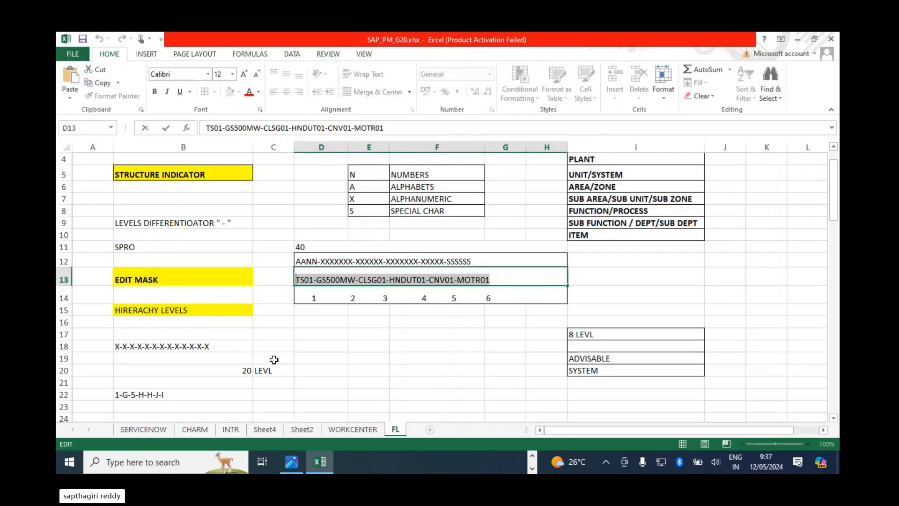
{"action": "key", "text": "ctrl+c"}
{"action": "key", "text": "alt+Tab"}
{"action": "key", "text": "ctrl+v"}
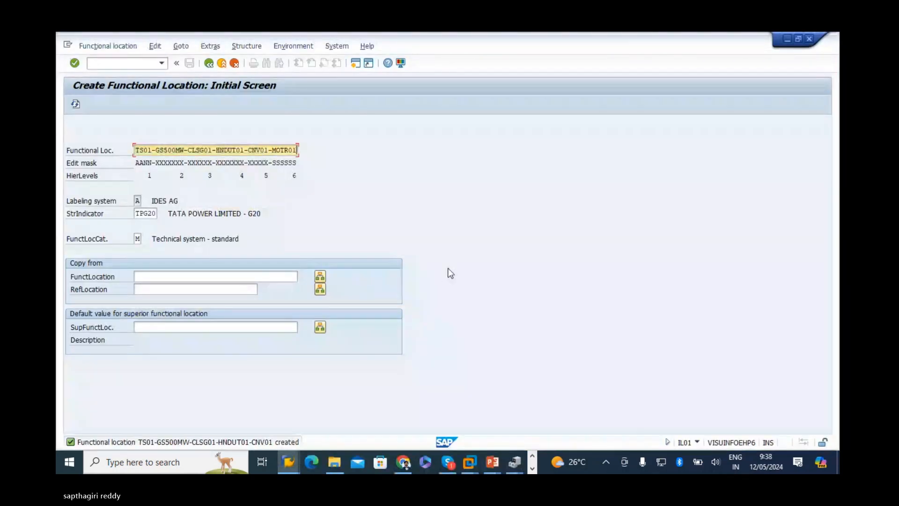
{"action": "key", "text": "Return"}
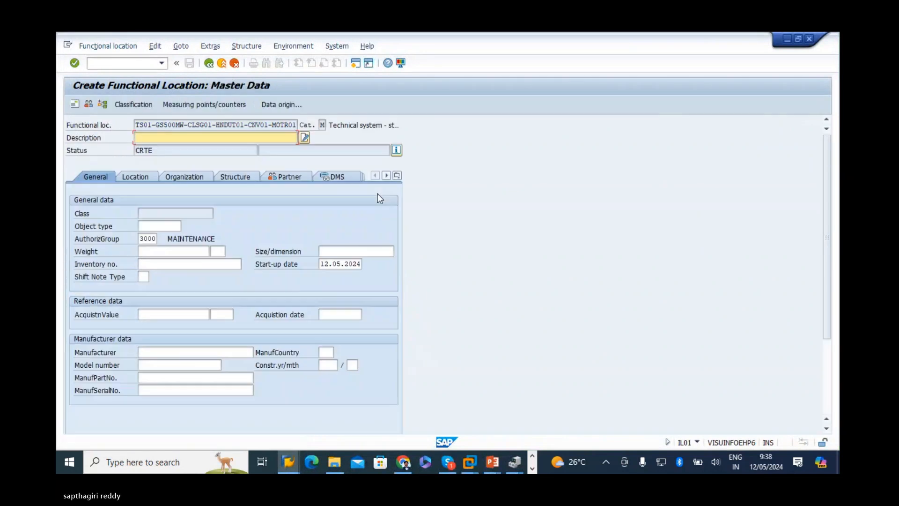
Describe the new motor-level functional location as CONVEYOR MOTOR - 01
{"action": "left_click", "coordinate": [160, 140]}
{"action": "left_click", "coordinate": [174, 145]}
{"action": "type", "text": "MOTOR- 01"}
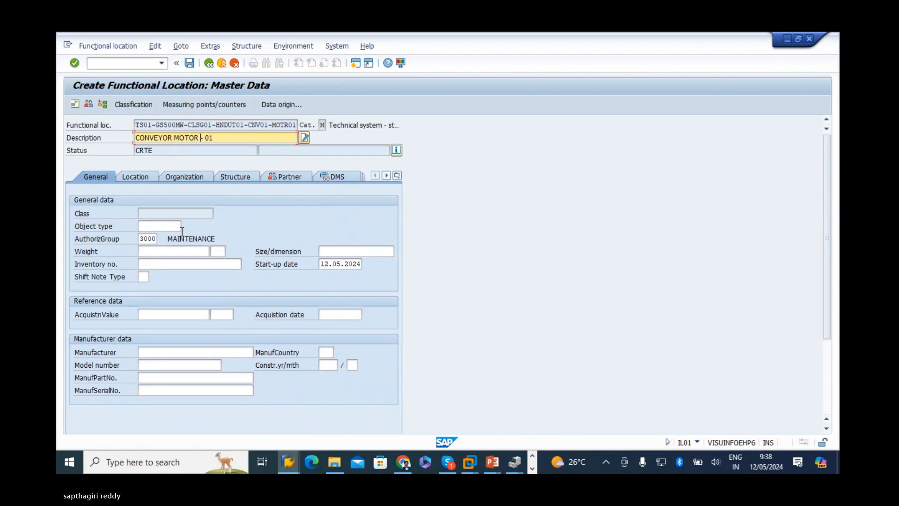
{"action": "key", "text": "Return"}
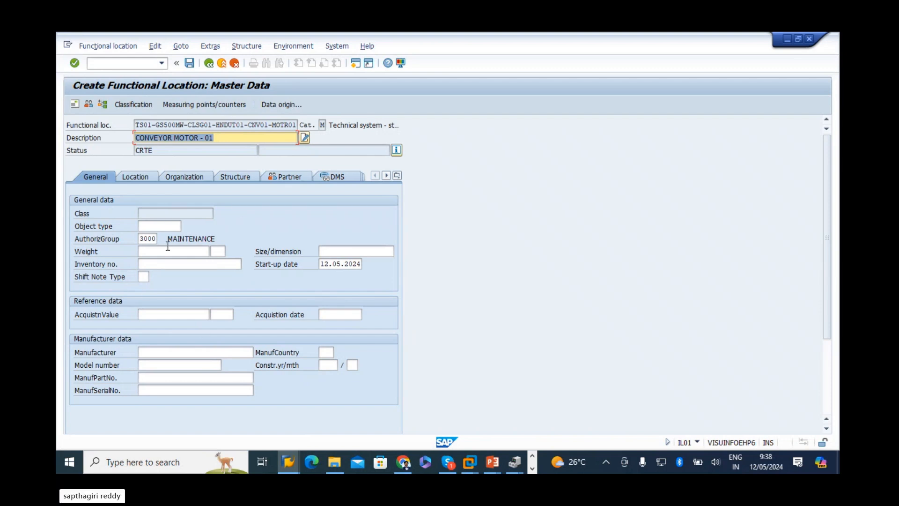
Assign object type 1011 to CONVEYOR MOTOR - 01 and check the object type's description
{"action": "left_click", "coordinate": [166, 226]}
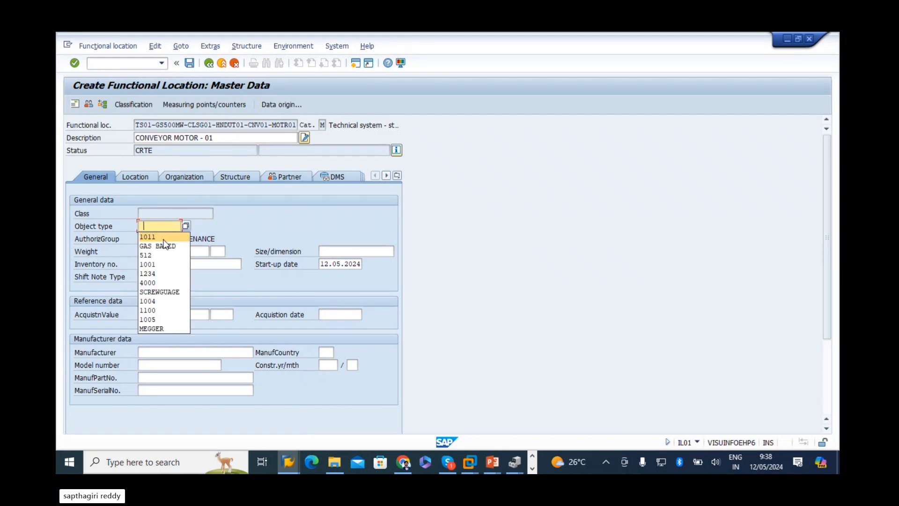
{"action": "left_click", "coordinate": [162, 237]}
{"action": "key", "text": "Return"}
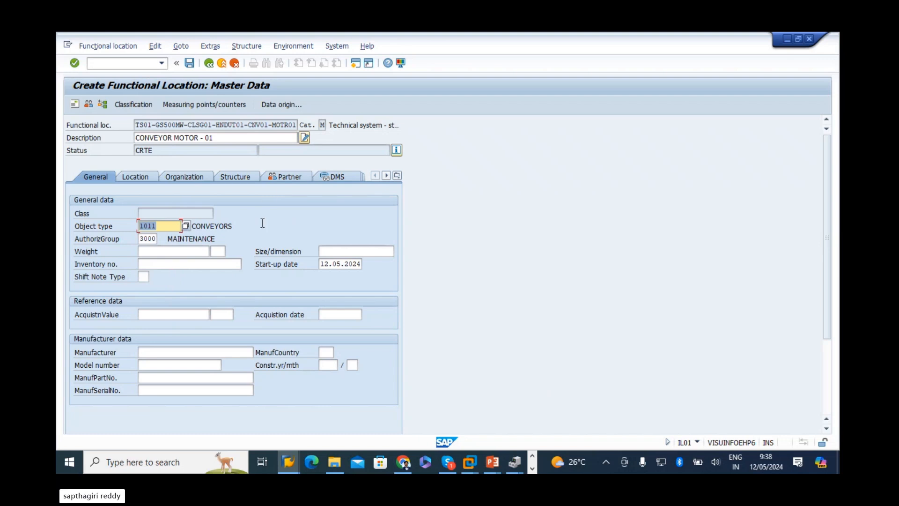
{"action": "double_click", "coordinate": [227, 229]}
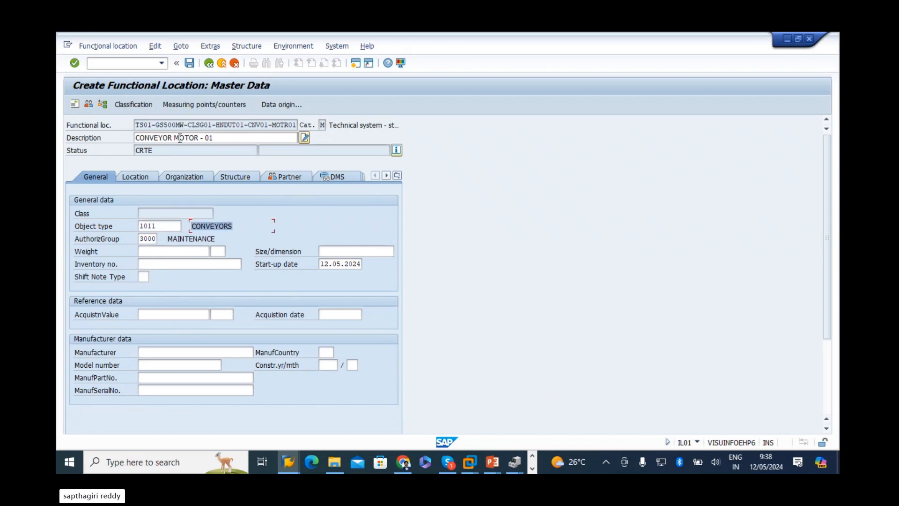
{"action": "double_click", "coordinate": [162, 225]}
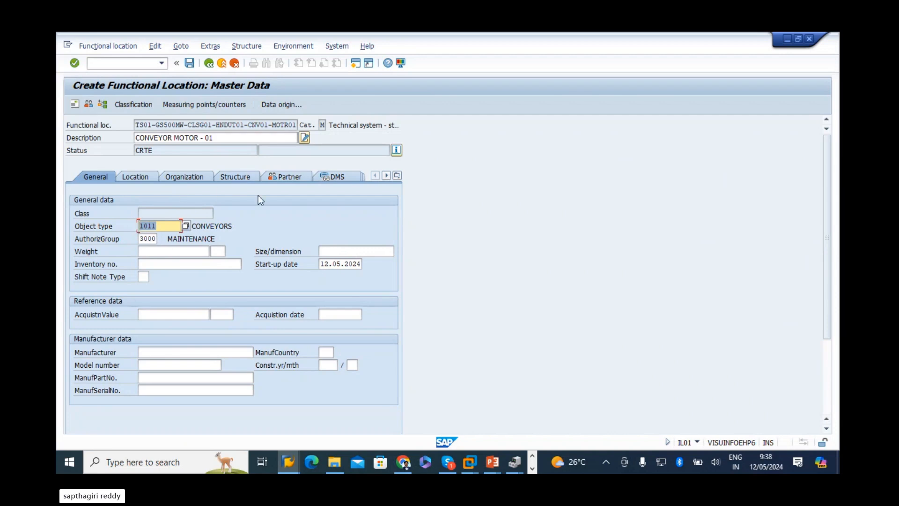
{"action": "double_click", "coordinate": [221, 228]}
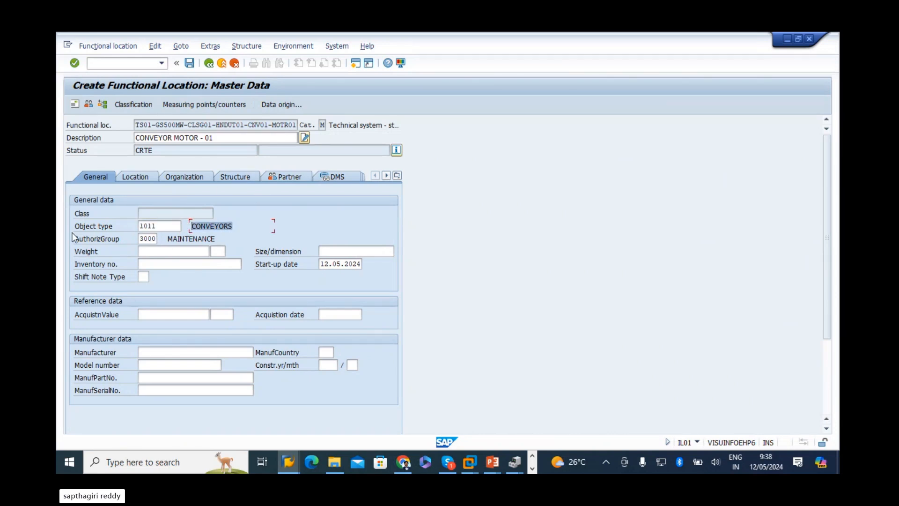
Set the size of CONVEYOR MOTOR - 01 to 2X2X2 and its weight to 50 KG
{"action": "left_click", "coordinate": [346, 251]}
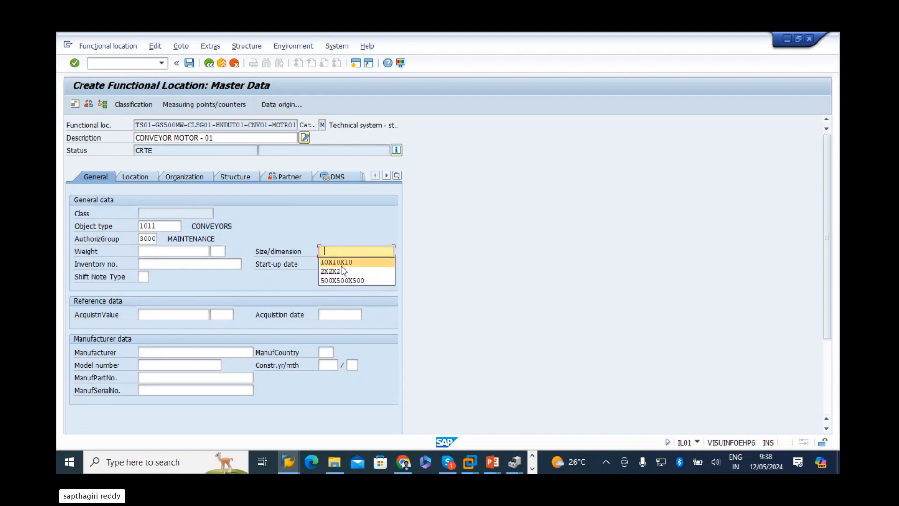
{"action": "left_click", "coordinate": [337, 271]}
{"action": "left_click", "coordinate": [168, 252]}
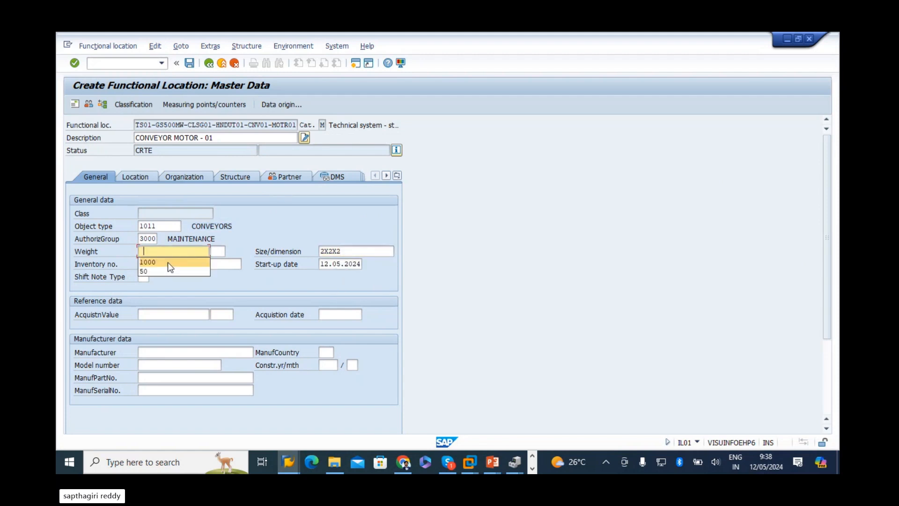
{"action": "left_click", "coordinate": [145, 272]}
{"action": "left_click", "coordinate": [220, 251]}
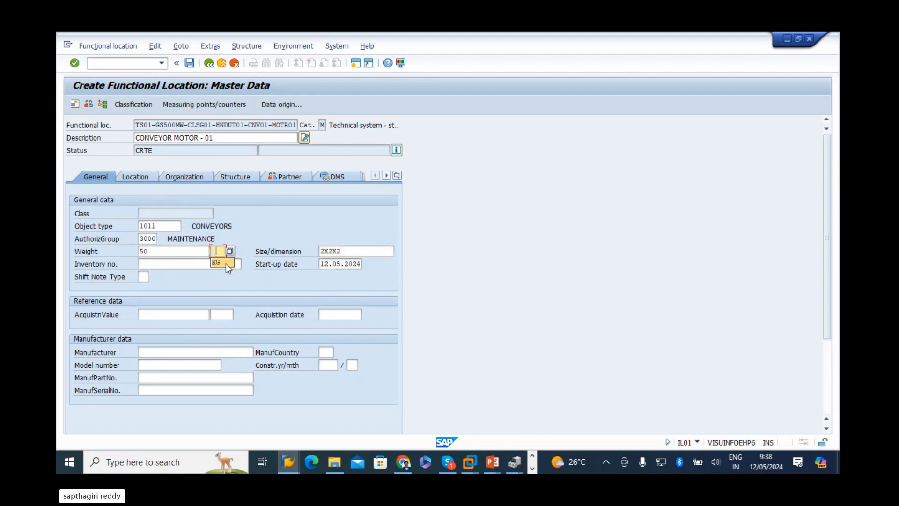
{"action": "left_click", "coordinate": [223, 262]}
Set the motor's manufacturer to FLSMIDTH, manufacturing country to IN and construction year/month to 2024/01
{"action": "left_click", "coordinate": [152, 354]}
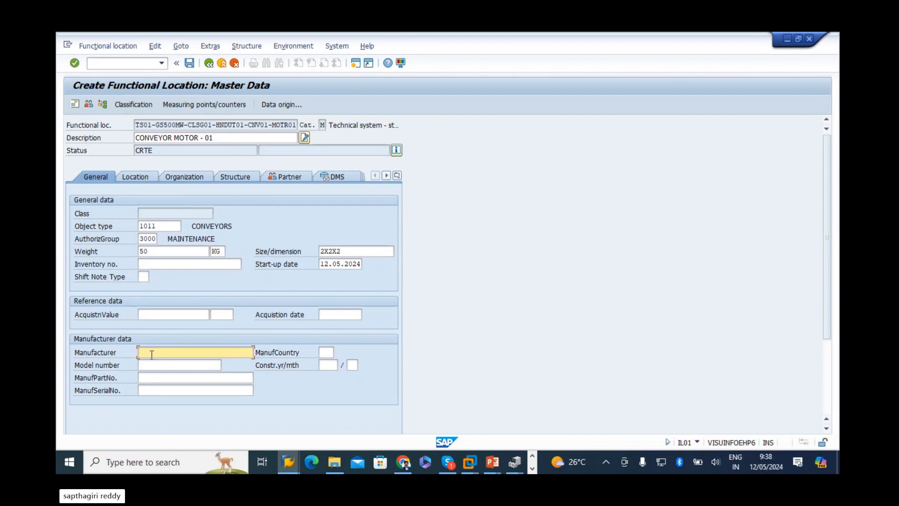
{"action": "left_click", "coordinate": [156, 361]}
{"action": "left_click", "coordinate": [326, 352]}
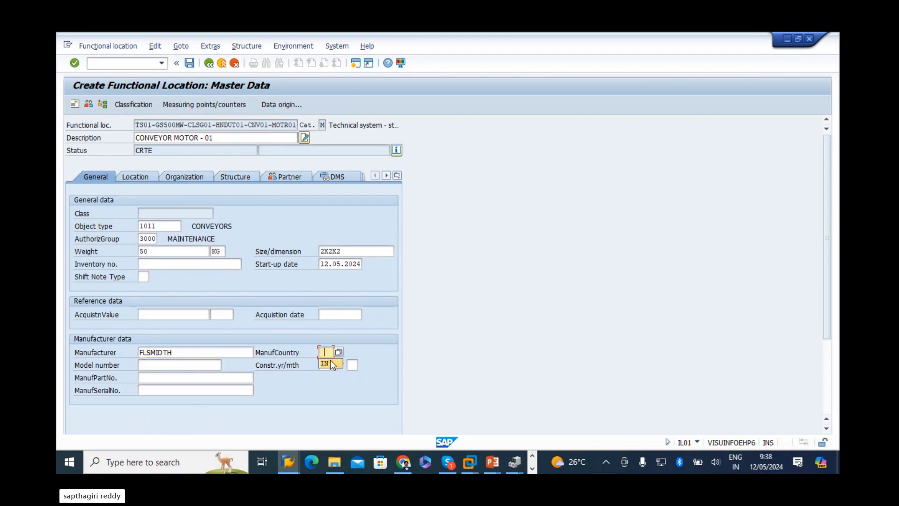
{"action": "left_click", "coordinate": [330, 363]}
{"action": "left_click", "coordinate": [327, 365]}
{"action": "left_click", "coordinate": [327, 374]}
{"action": "left_click", "coordinate": [352, 364]}
{"action": "left_click", "coordinate": [354, 374]}
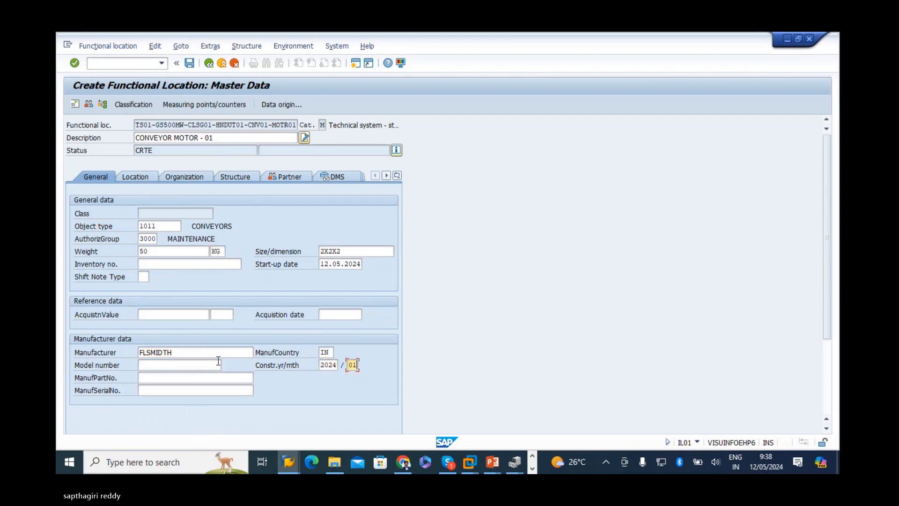
Give the motor model number FL15689, part number 125689 and serial number 123589 extended with 56, and open its location data
{"action": "left_click", "coordinate": [148, 364]}
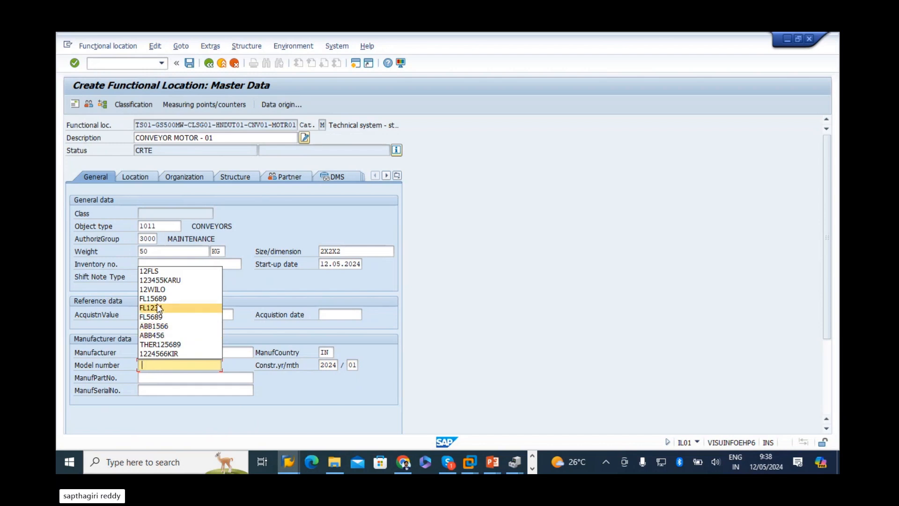
{"action": "left_click", "coordinate": [156, 298]}
{"action": "left_click", "coordinate": [150, 378]}
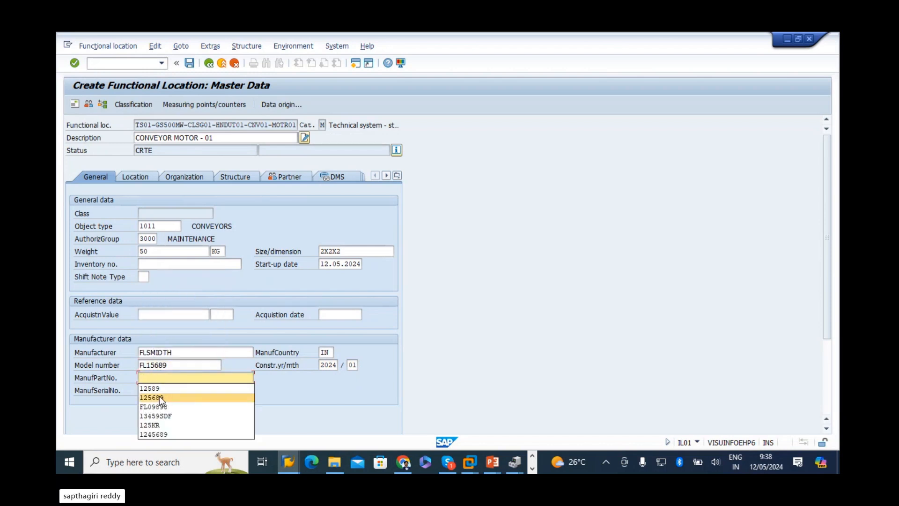
{"action": "left_click", "coordinate": [159, 397]}
{"action": "left_click", "coordinate": [150, 390]}
{"action": "left_click", "coordinate": [150, 348]}
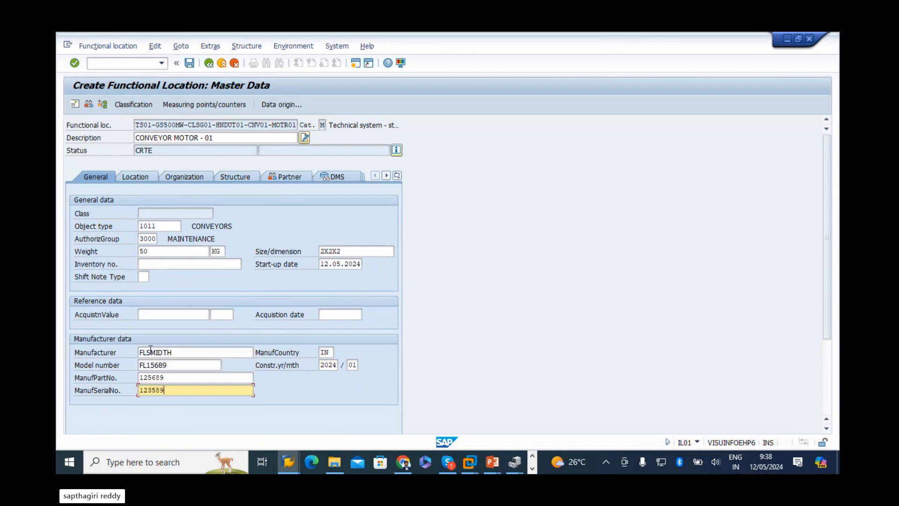
{"action": "type", "text": "56"}
{"action": "key", "text": "Return"}
{"action": "left_click", "coordinate": [141, 176]}
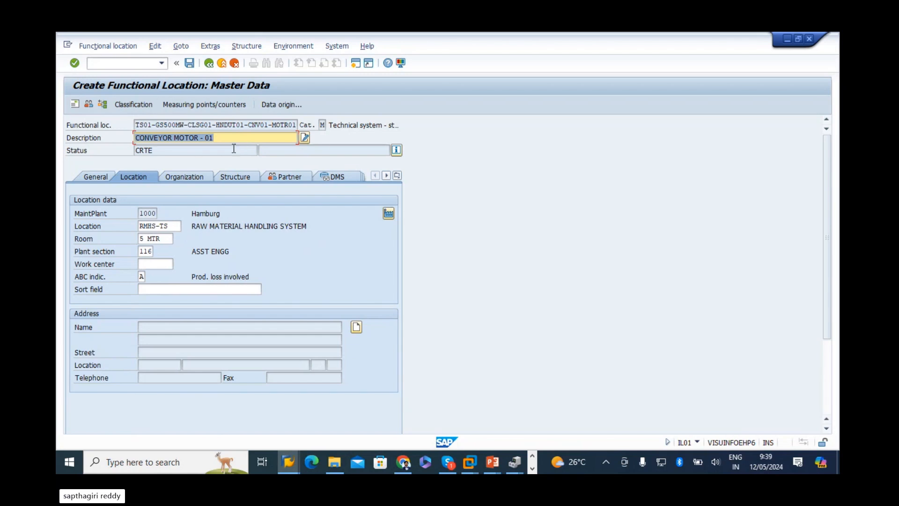
{"action": "left_click", "coordinate": [159, 289]}
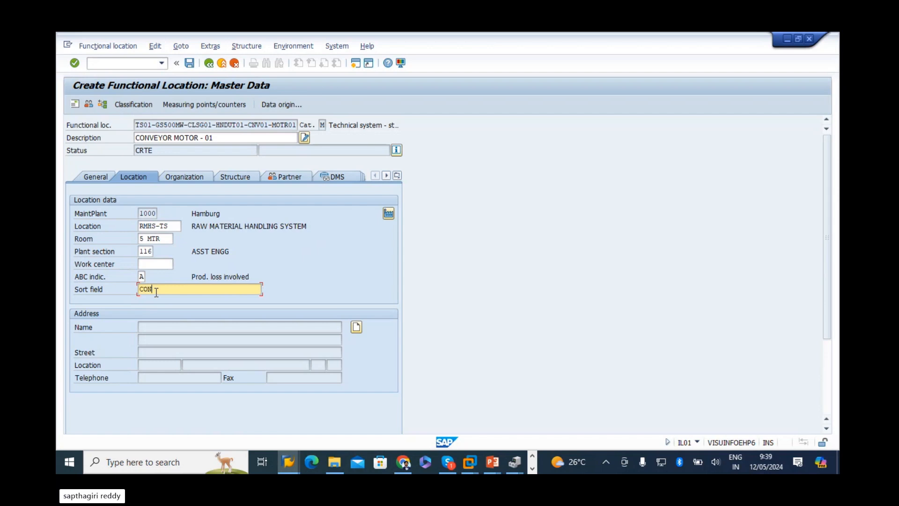
{"action": "key", "text": "BackSpace"}
{"action": "key", "text": "BackSpace"}
{"action": "key", "text": "BackSpace"}
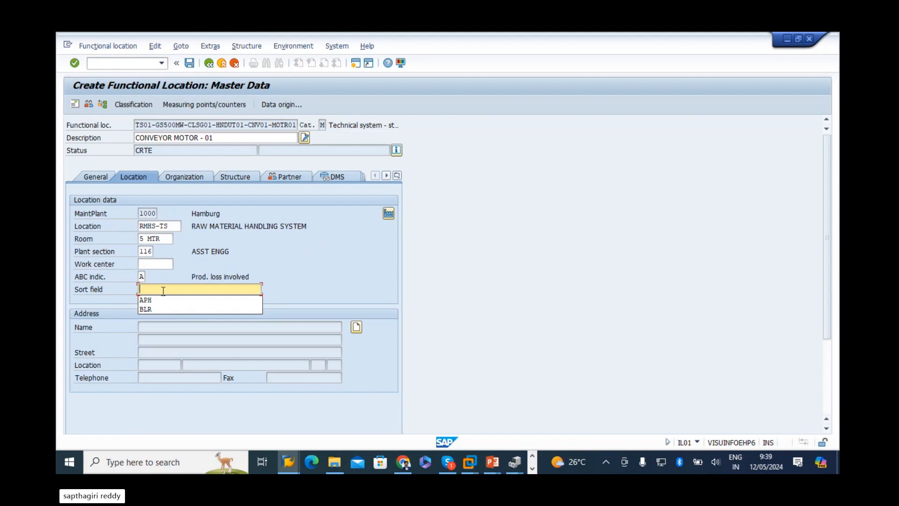
{"action": "left_click", "coordinate": [359, 276]}
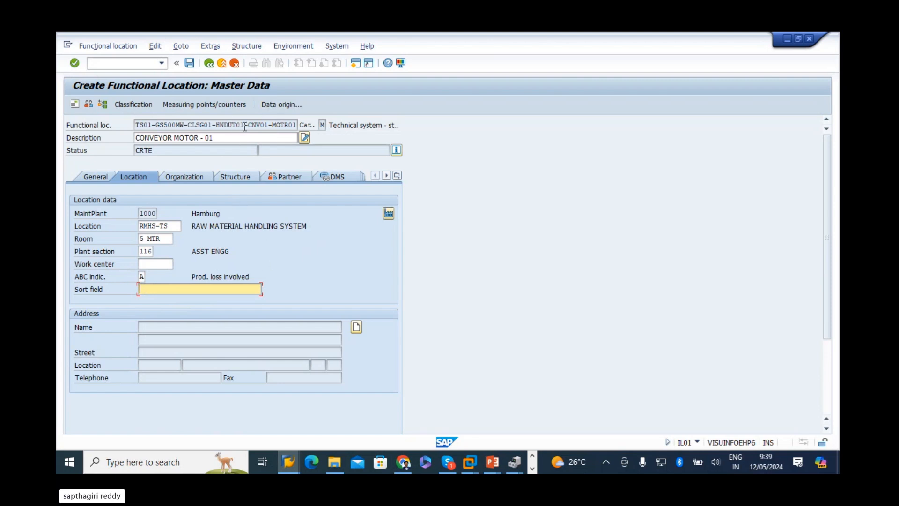
Copy HNDUT01 from the functional location code into the sort field and check the ABC indicator
{"action": "left_click_drag", "start_coordinate": [244, 127], "coordinate": [217, 121]}
{"action": "key", "text": "ctrl+c"}
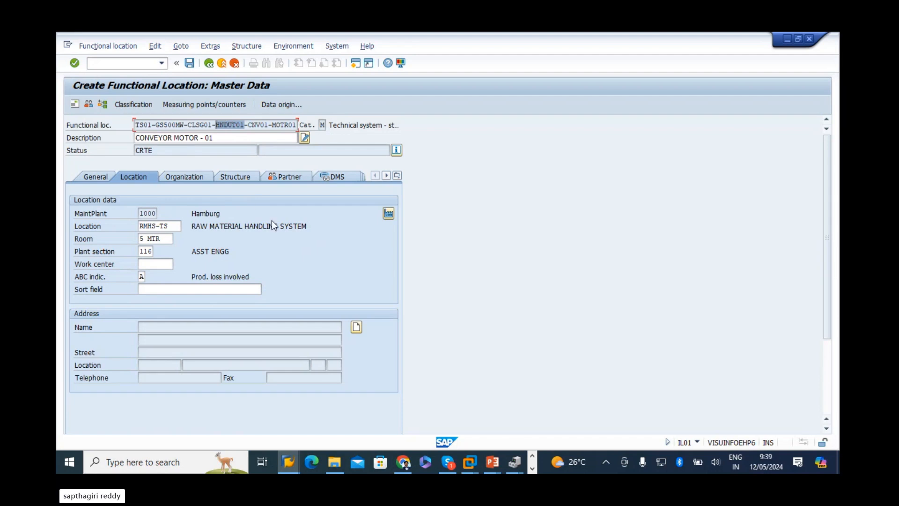
{"action": "left_click", "coordinate": [177, 289]}
{"action": "key", "text": "ctrl+v"}
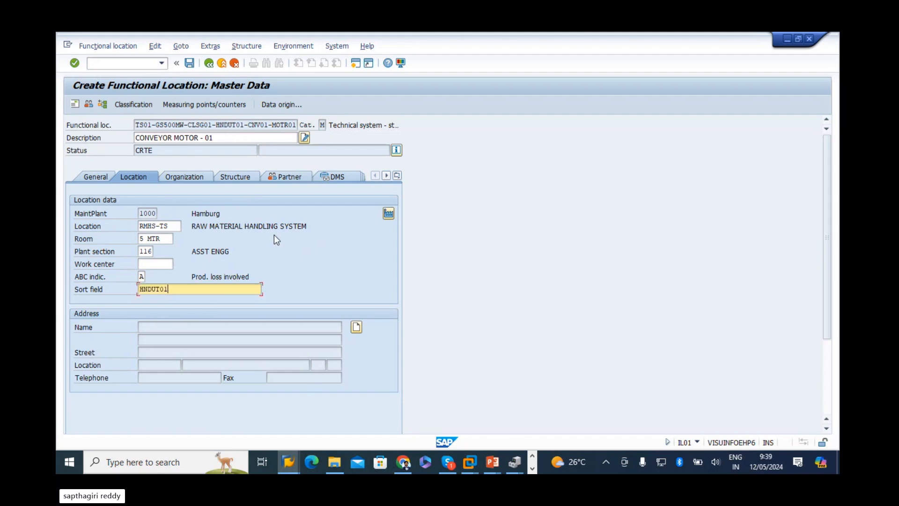
{"action": "double_click", "coordinate": [174, 291]}
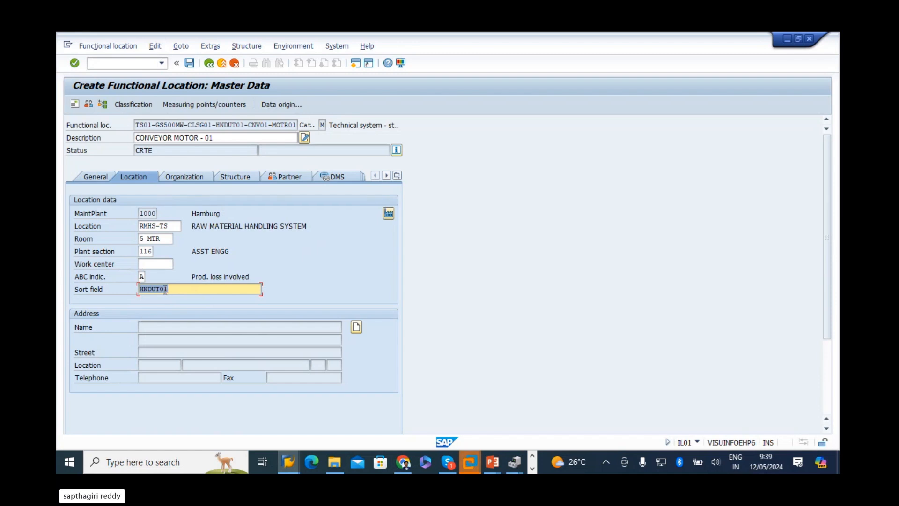
{"action": "left_click", "coordinate": [141, 277]}
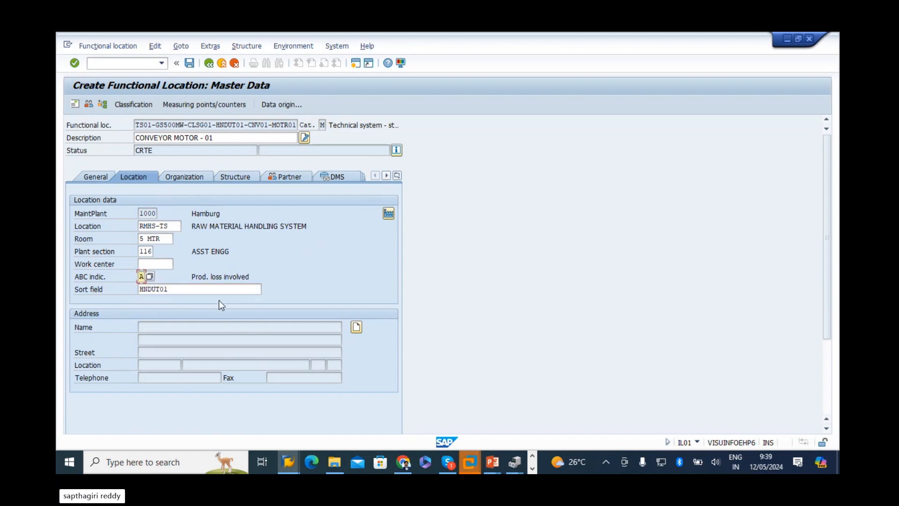
{"action": "key", "text": "Tab"}
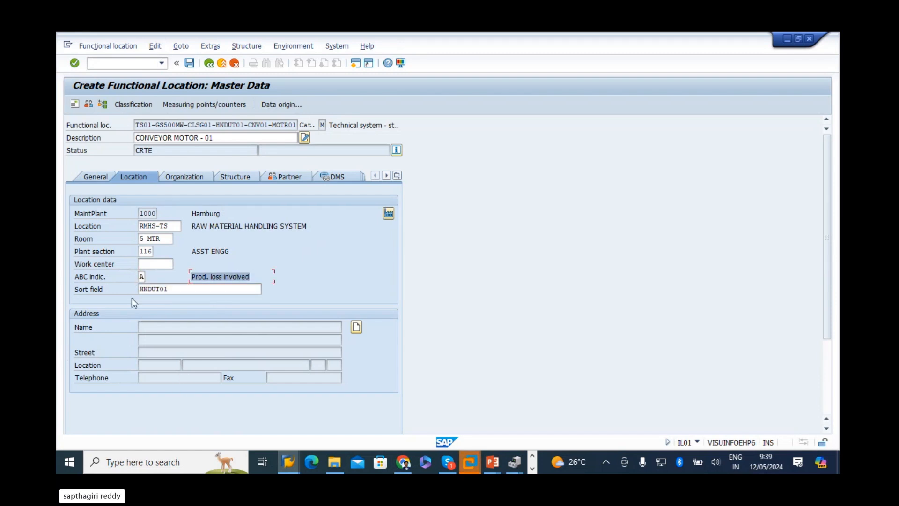
Set the room of CONVEYOR MOTOR - 01 to 10 MTR
{"action": "left_click", "coordinate": [141, 238]}
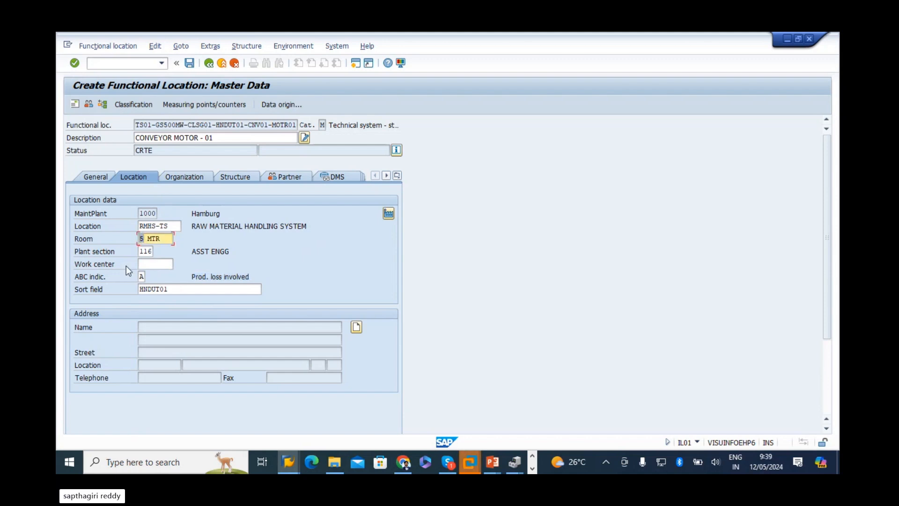
{"action": "type", "text": "10"}
{"action": "key", "text": "Return"}
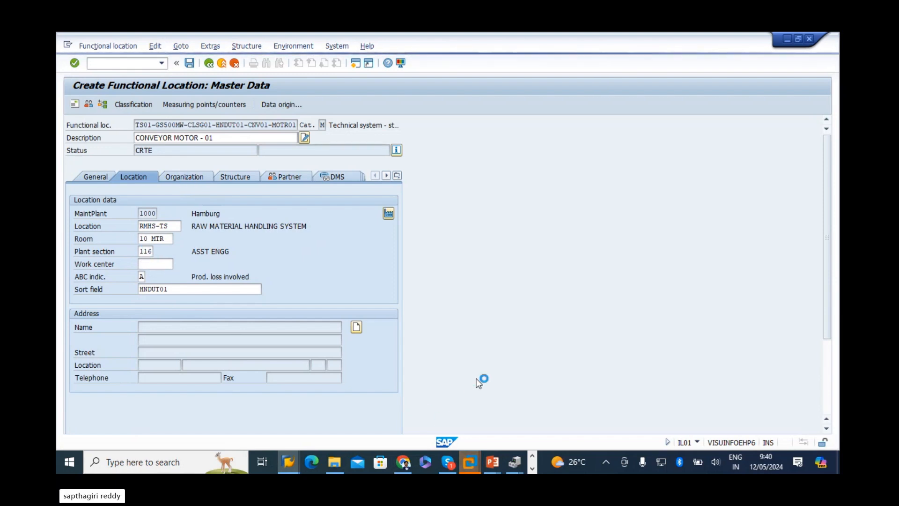
Dismiss the connection error and try to log on again through the SAP OFFLINE connection
{"action": "left_click", "coordinate": [529, 295]}
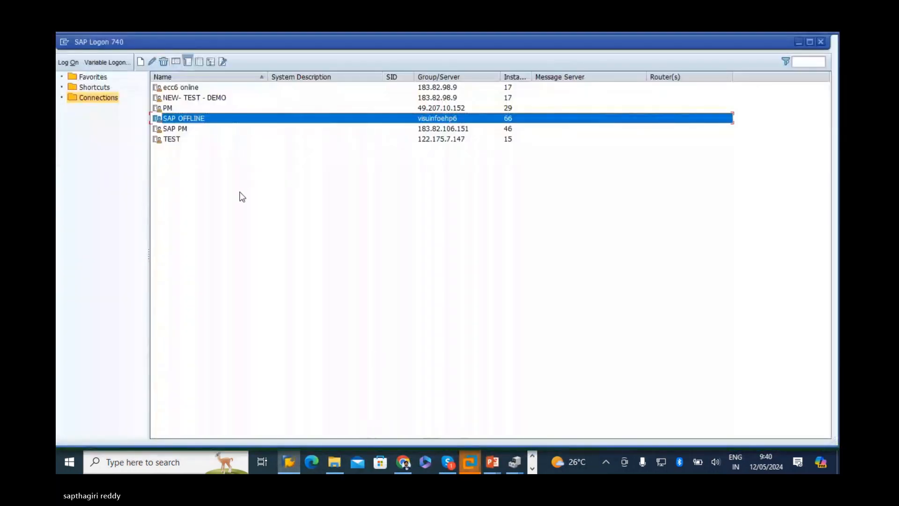
{"action": "double_click", "coordinate": [196, 122]}
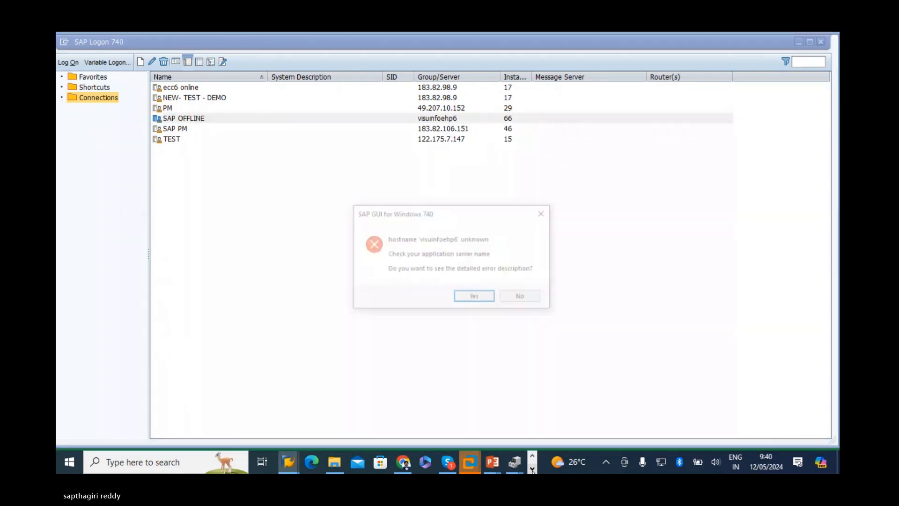
{"action": "left_click", "coordinate": [522, 298]}
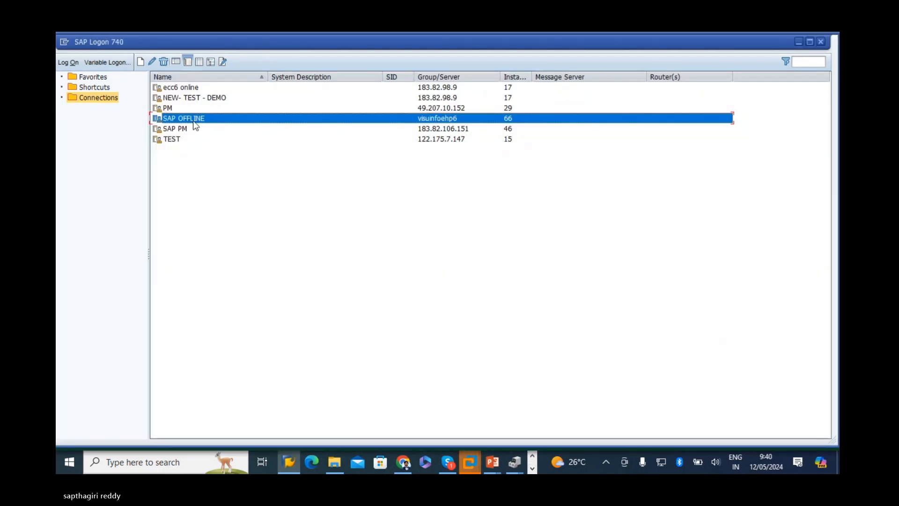
{"action": "left_click", "coordinate": [184, 119]}
{"action": "double_click", "coordinate": [186, 121]}
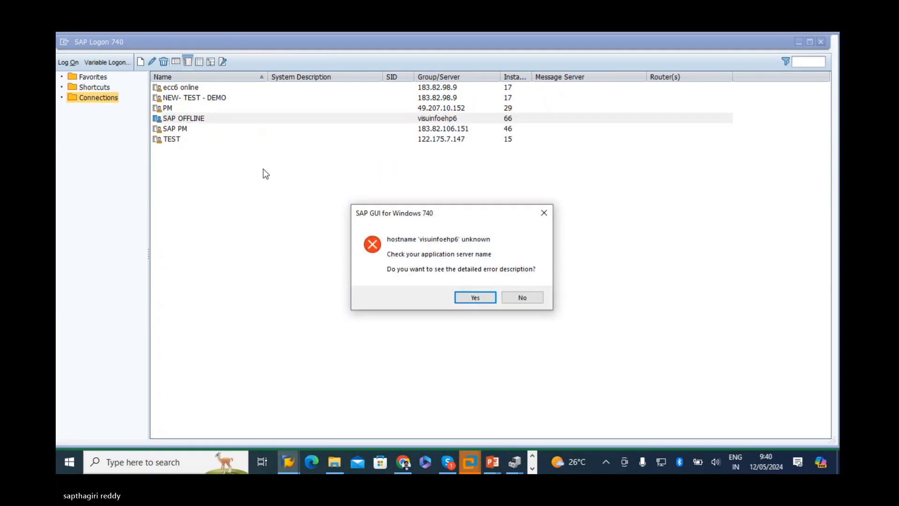
{"action": "left_click", "coordinate": [522, 298]}
Switch to the VISUINFOEHP6 virtual machine in VMware Workstation, retry the disk operation and close the disk-space dialog
{"action": "mouse_move", "coordinate": [472, 461]}
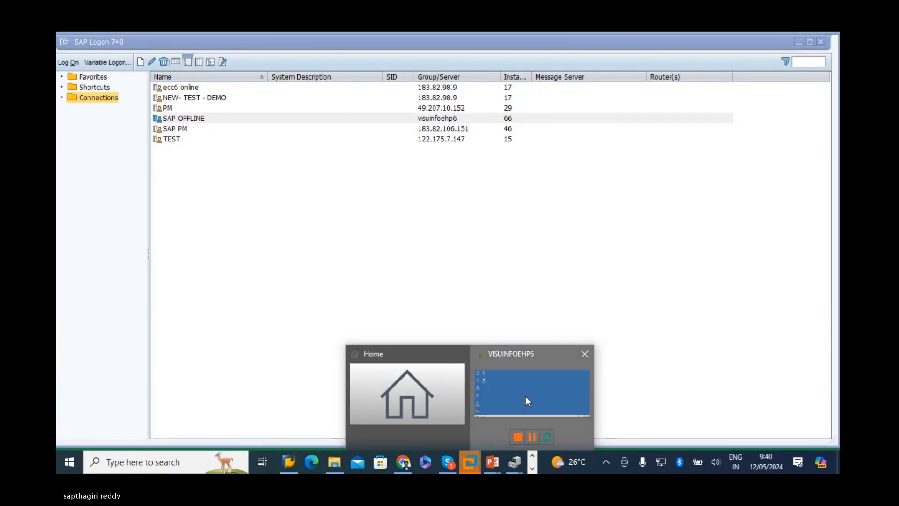
{"action": "left_click", "coordinate": [525, 397]}
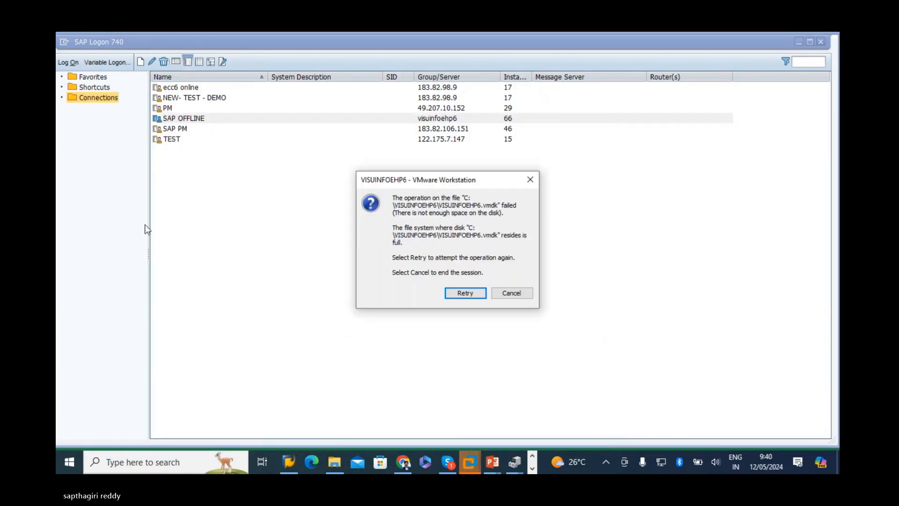
{"action": "left_click", "coordinate": [467, 293]}
{"action": "left_click", "coordinate": [467, 293]}
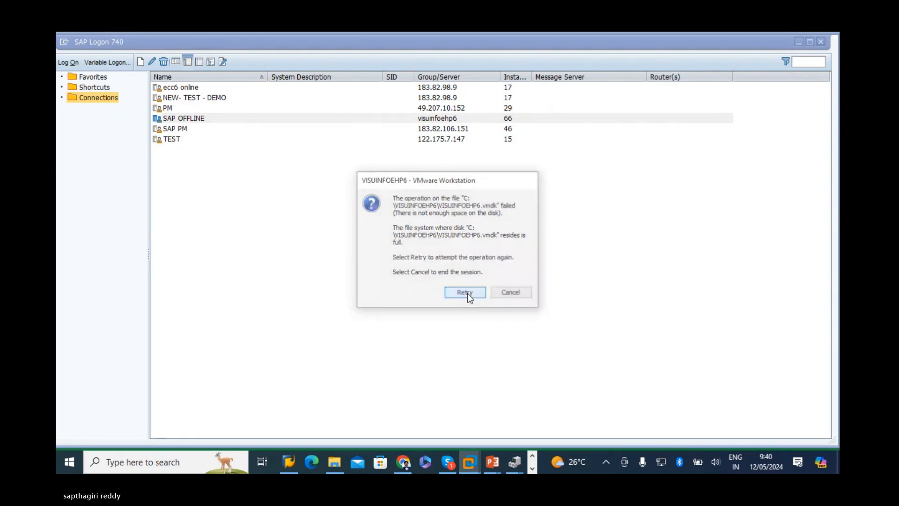
{"action": "left_click", "coordinate": [467, 293]}
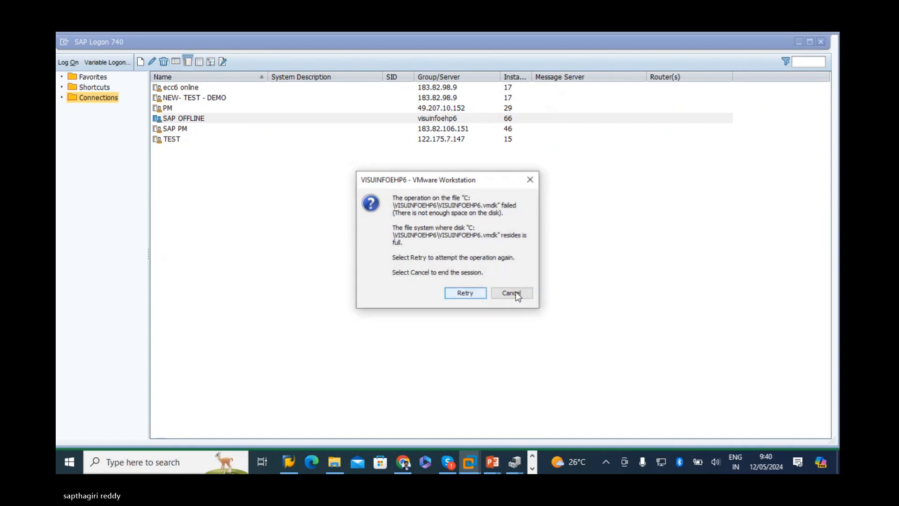
{"action": "left_click", "coordinate": [529, 183]}
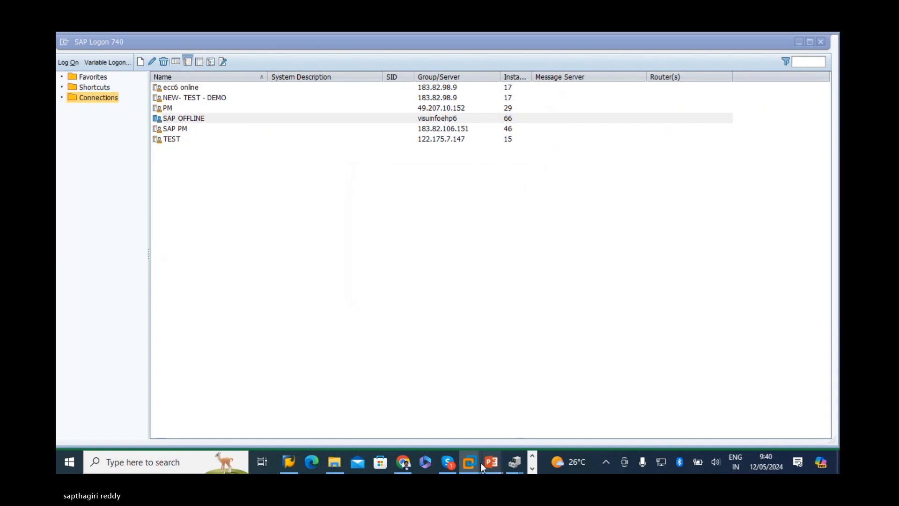
Switch to the Skype call and stop sharing the screen
{"action": "mouse_move", "coordinate": [477, 459]}
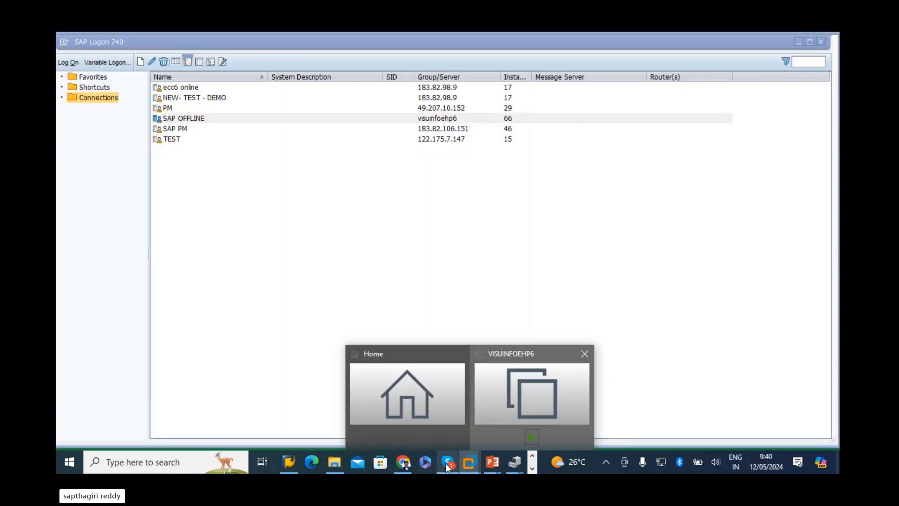
{"action": "left_click", "coordinate": [448, 462]}
{"action": "left_click", "coordinate": [698, 427]}
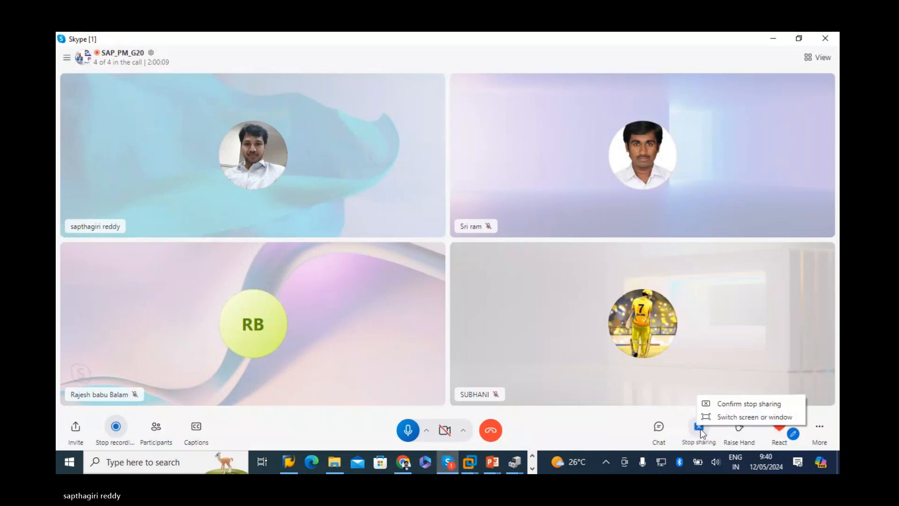
{"action": "left_click", "coordinate": [734, 403]}
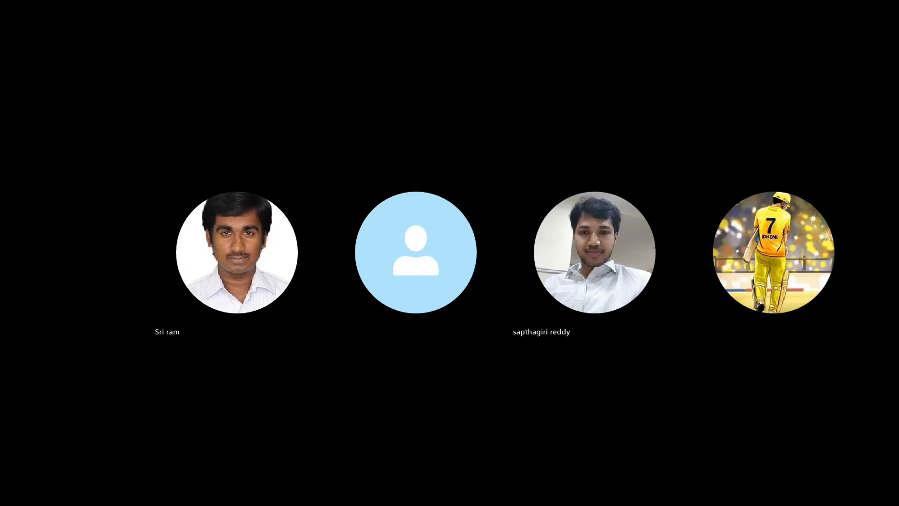
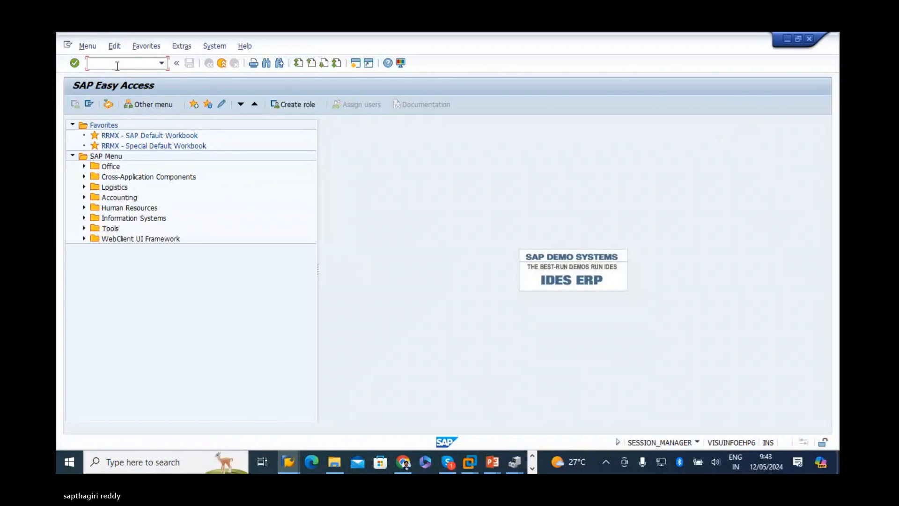
Start creating functional location TS01-GS500MW-CLSG01-HNDUT01-CNV01-MOTR01 in transaction IL01 with structure indicator TPG20
{"action": "type", "text": "il01"}
{"action": "key", "text": "Return"}
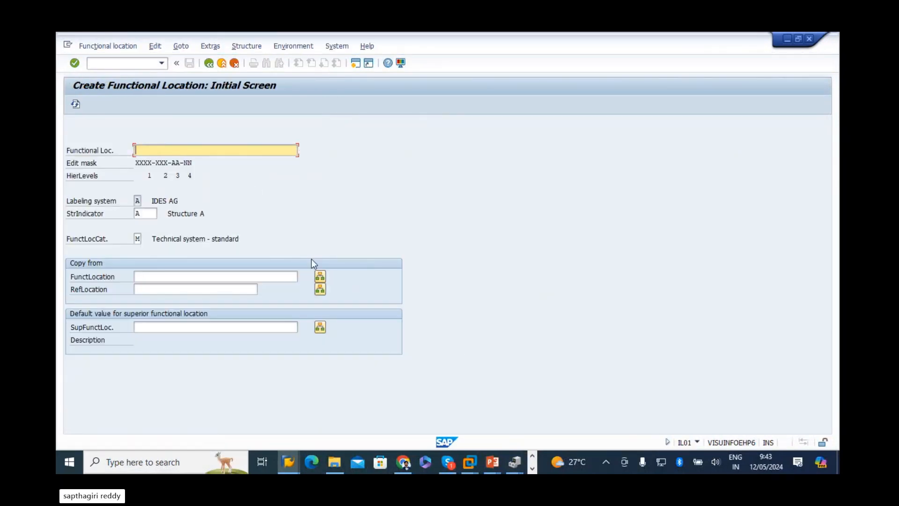
{"action": "left_click", "coordinate": [145, 213]}
{"action": "key", "text": "BackSpace"}
{"action": "left_click", "coordinate": [147, 226]}
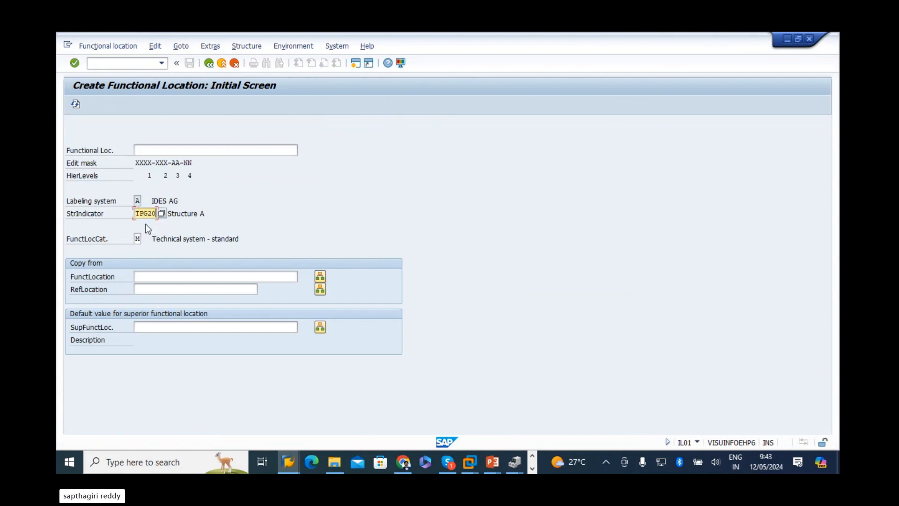
{"action": "key", "text": "Return"}
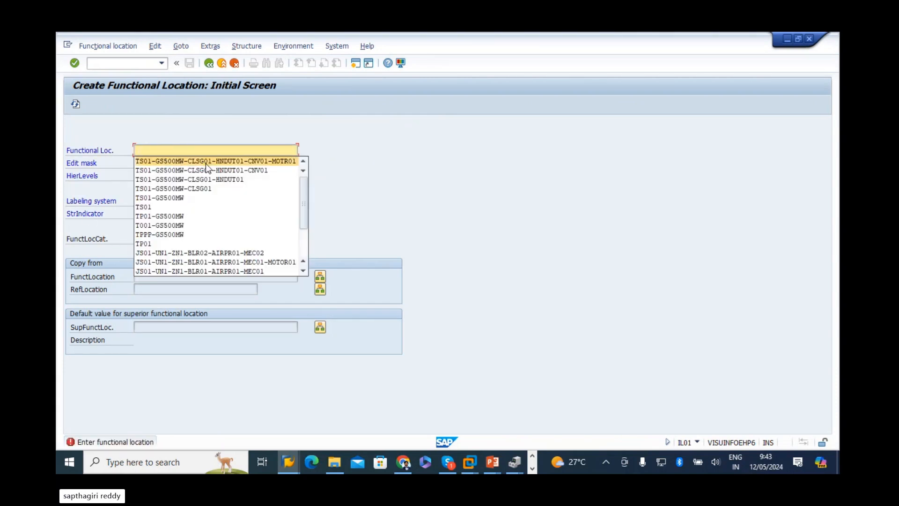
{"action": "left_click", "coordinate": [208, 162]}
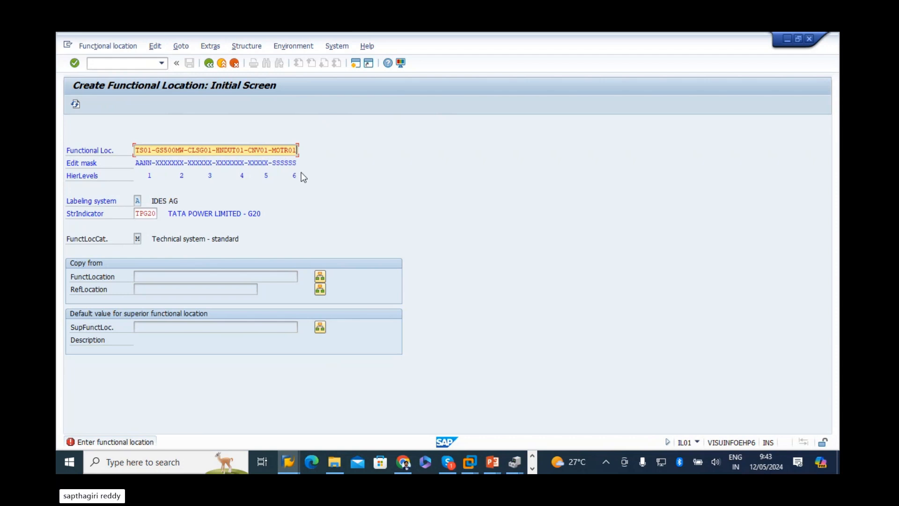
{"action": "key", "text": "Return"}
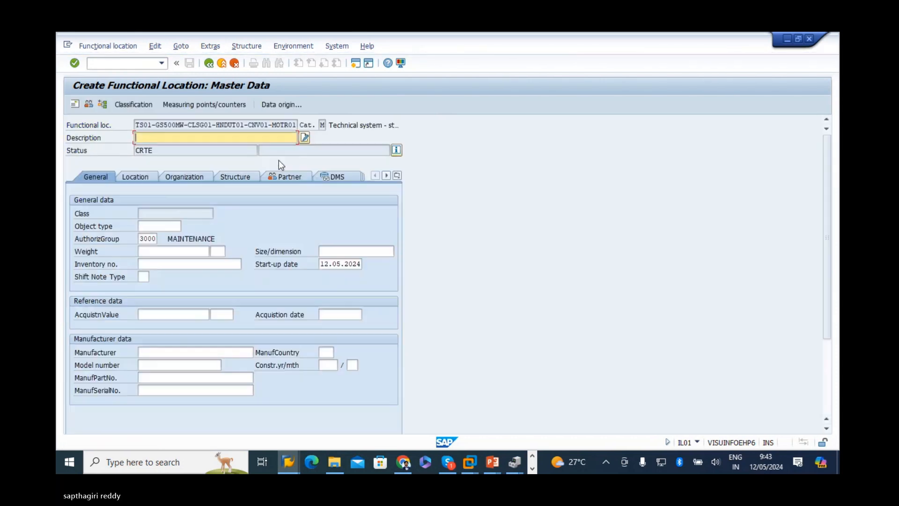
Describe the functional location as CONVEYOR MOTOR - 01 and set its object type to 1011
{"action": "left_click", "coordinate": [191, 139]}
{"action": "left_click", "coordinate": [170, 147]}
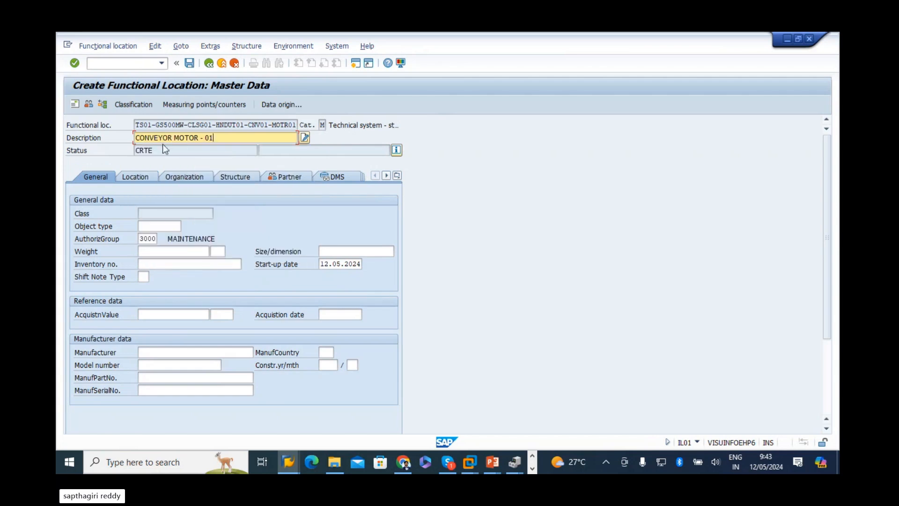
{"action": "left_click", "coordinate": [154, 226]}
{"action": "left_click", "coordinate": [161, 237]}
Enter the motor's size/dimension as 2X2X2 and its weight as 50 KG
{"action": "left_click", "coordinate": [326, 251]}
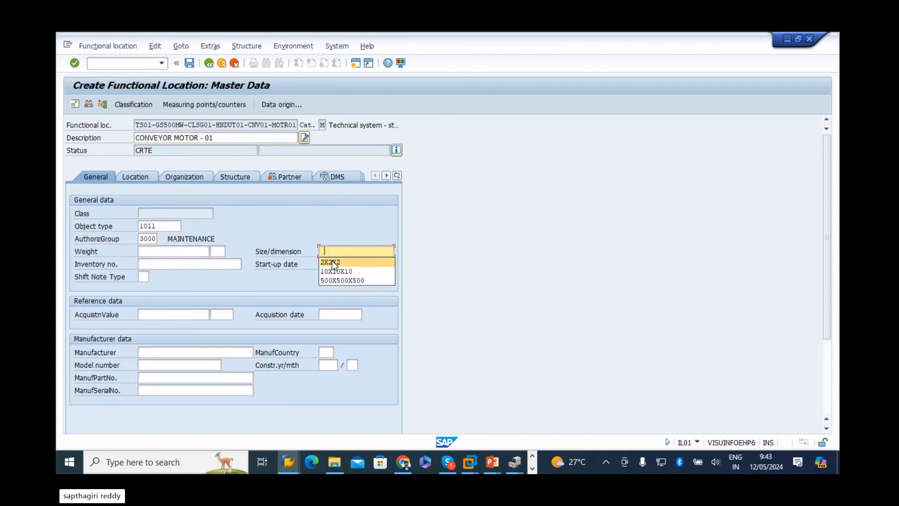
{"action": "left_click", "coordinate": [333, 261]}
{"action": "left_click", "coordinate": [174, 251]}
{"action": "type", "text": "50"}
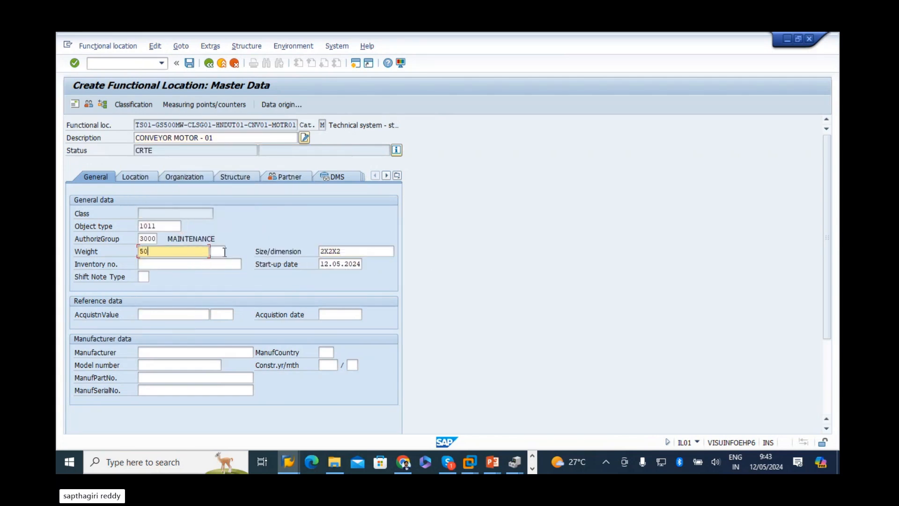
{"action": "left_click", "coordinate": [224, 252]}
Set the acquisition value to 1000 EUR with acquisition date 12.05.2024
{"action": "left_click", "coordinate": [168, 314]}
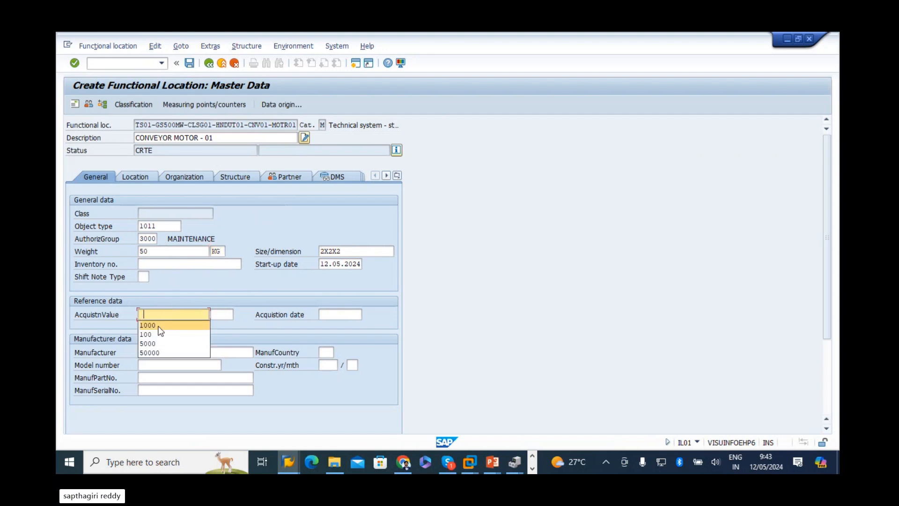
{"action": "left_click", "coordinate": [154, 325]}
{"action": "left_click", "coordinate": [221, 314]}
{"action": "left_click", "coordinate": [221, 325]}
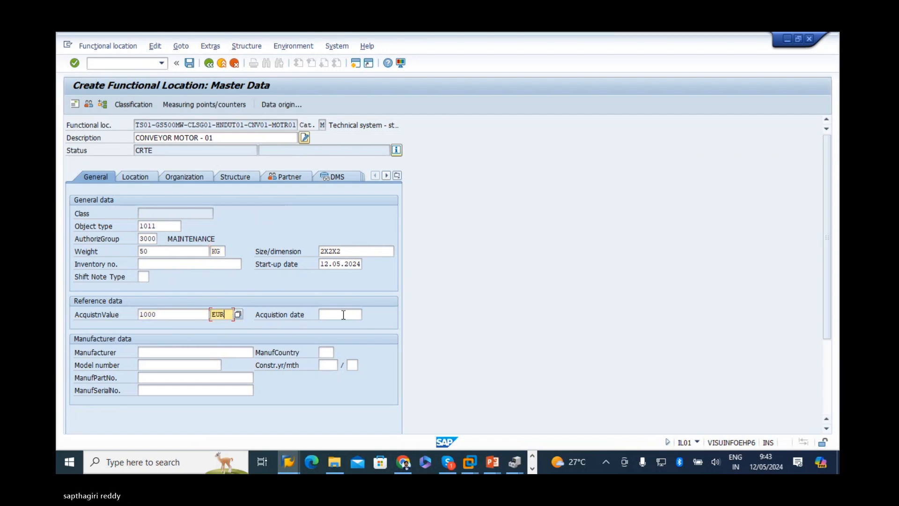
{"action": "left_click", "coordinate": [343, 314]}
{"action": "left_click", "coordinate": [333, 323]}
Set the manufacturing country to IN and the construction year and month to 2024/01
{"action": "left_click", "coordinate": [327, 352]}
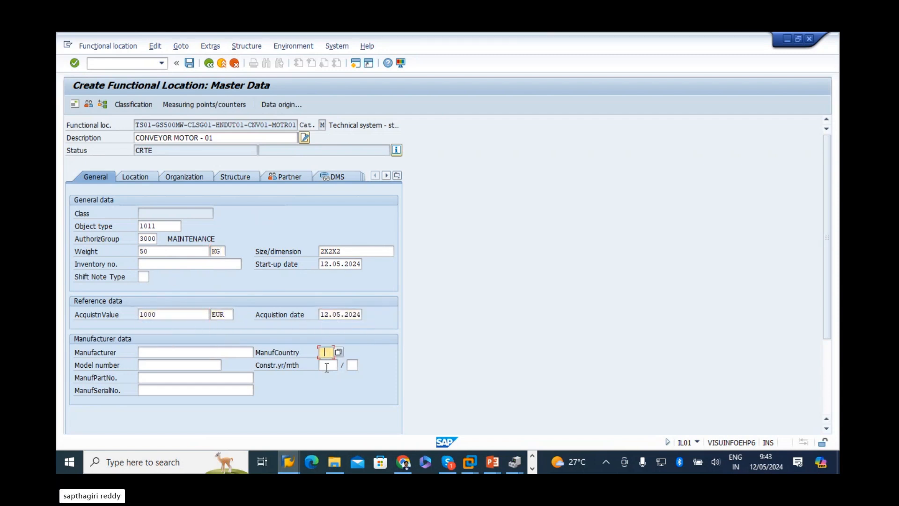
{"action": "left_click", "coordinate": [327, 364]}
{"action": "left_click", "coordinate": [330, 376]}
{"action": "left_click", "coordinate": [352, 366]}
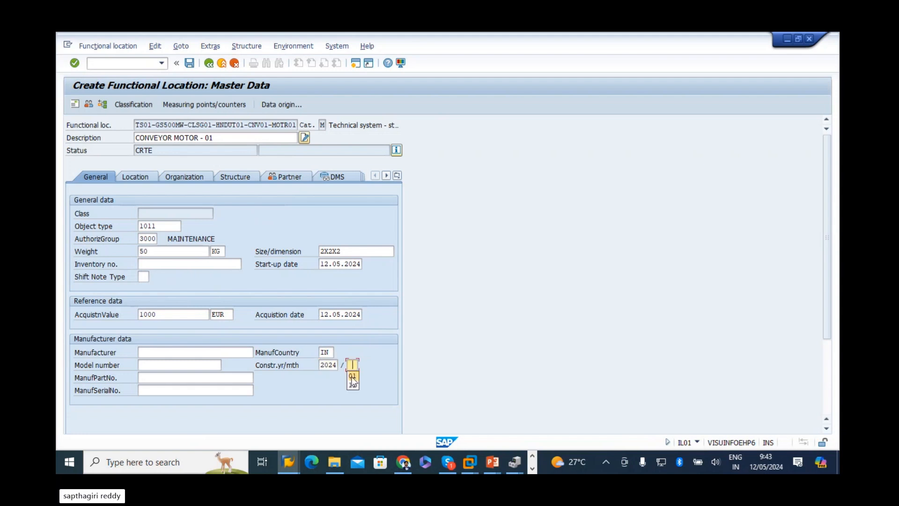
{"action": "left_click", "coordinate": [352, 377]}
Fill in manufacturer FLSMIDTH, model number 12FLS, manufacturer part number 12589 and serial number 125656
{"action": "left_click", "coordinate": [150, 355]}
{"action": "left_click", "coordinate": [152, 355]}
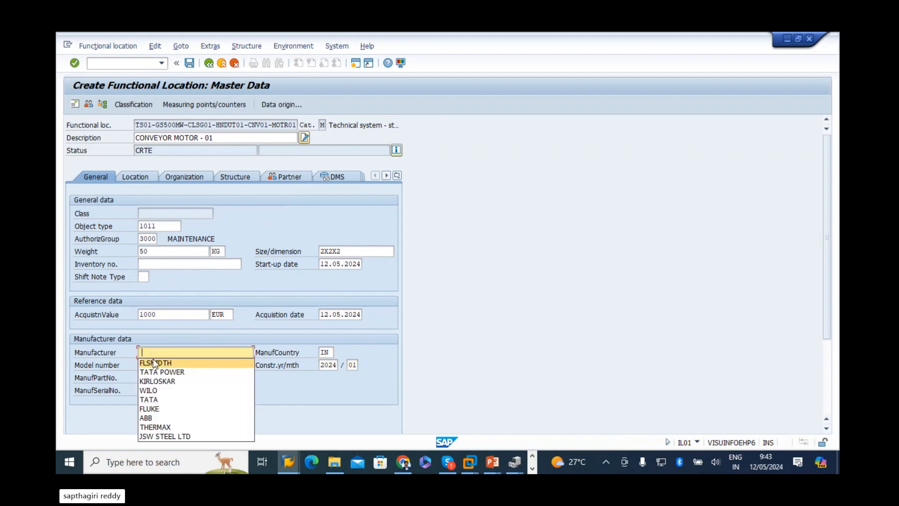
{"action": "left_click", "coordinate": [155, 365]}
{"action": "left_click", "coordinate": [154, 365]}
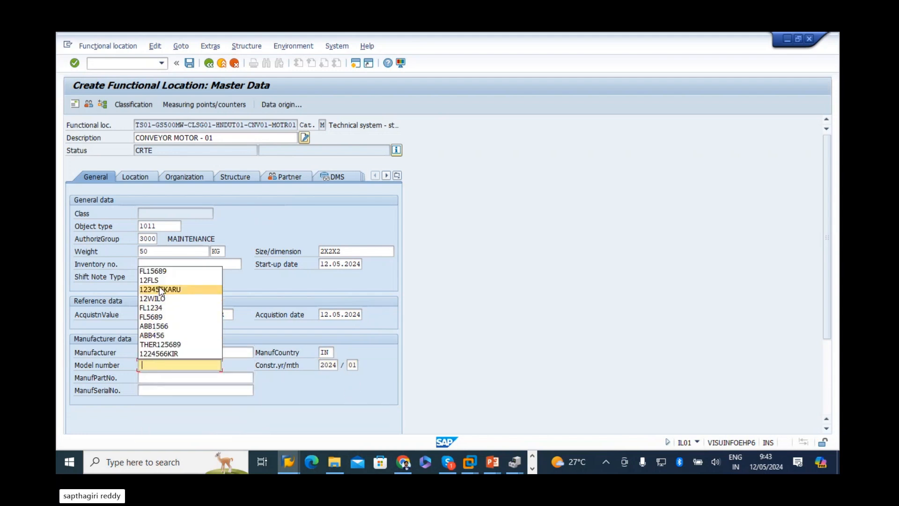
{"action": "left_click", "coordinate": [157, 281]}
{"action": "left_click", "coordinate": [155, 378]}
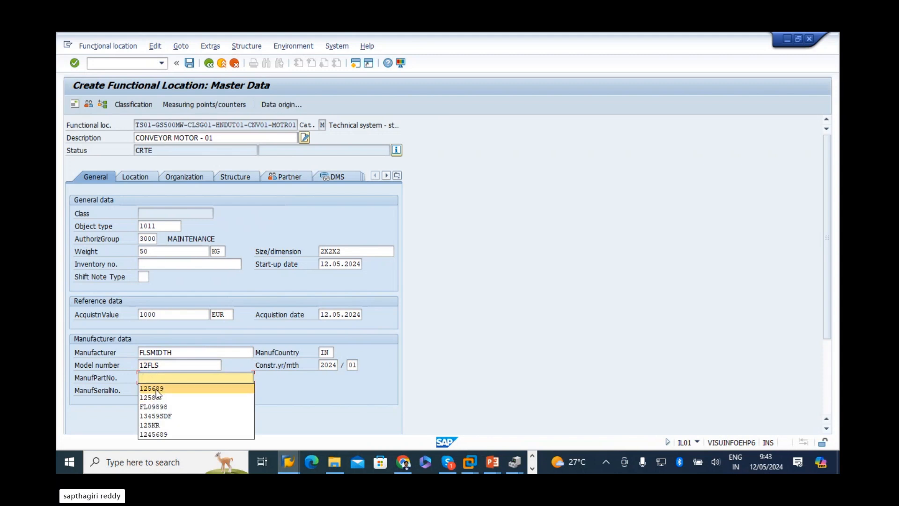
{"action": "left_click", "coordinate": [150, 397]}
{"action": "left_click", "coordinate": [157, 390]}
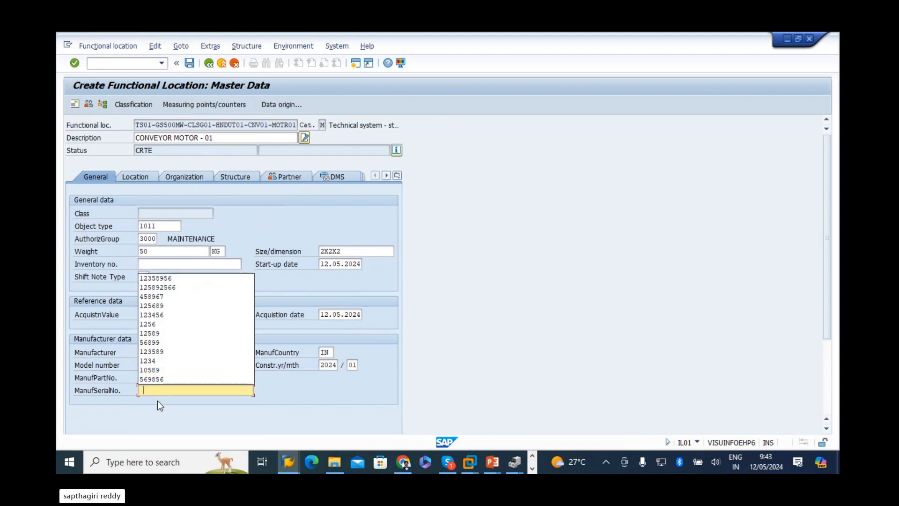
{"action": "left_click", "coordinate": [159, 326]}
{"action": "type", "text": "5656"}
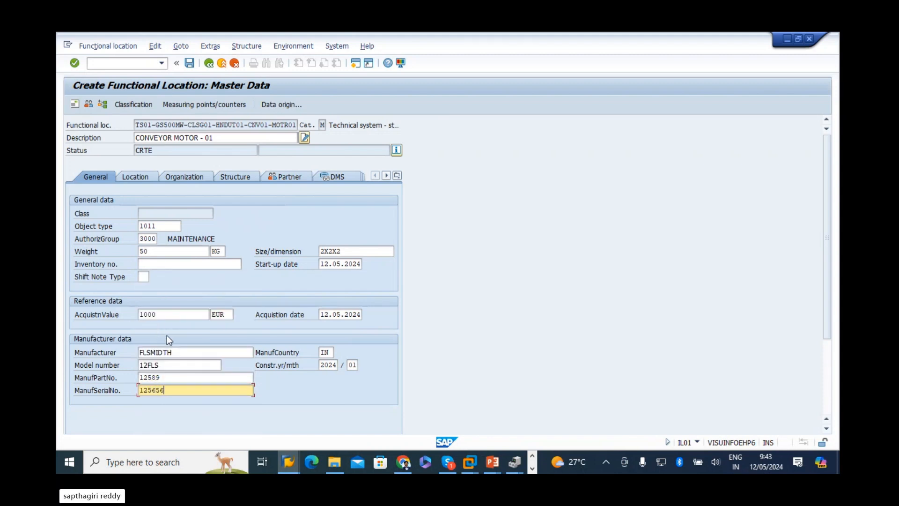
Review the motor's location and organization data, and set its position in the structure to 6
{"action": "left_click", "coordinate": [133, 176]}
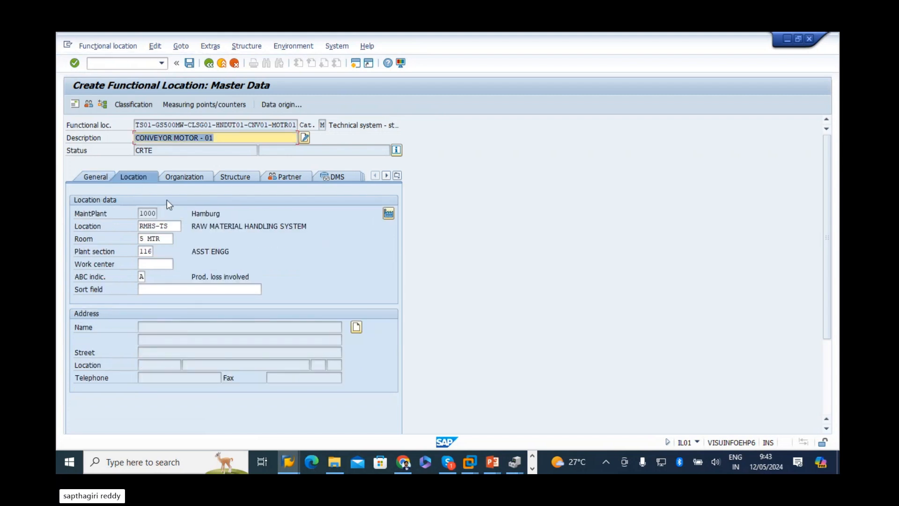
{"action": "left_click", "coordinate": [184, 178]}
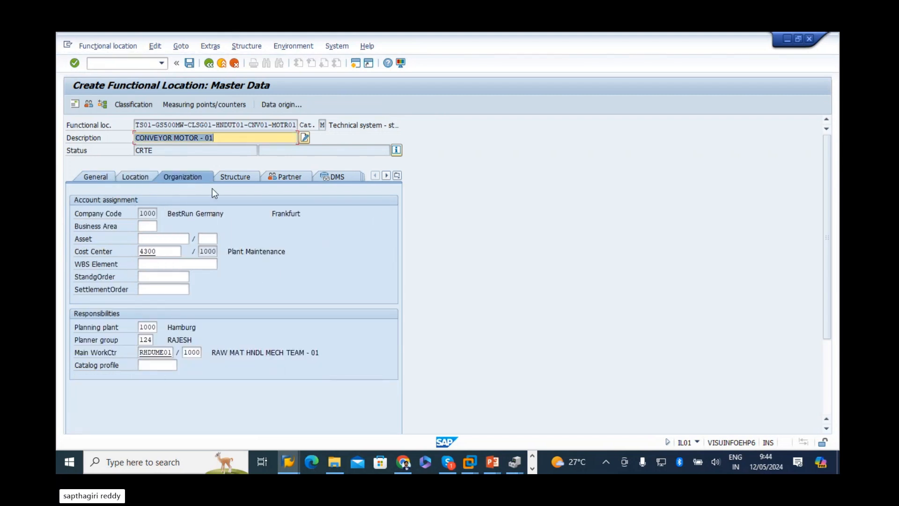
{"action": "left_click", "coordinate": [225, 176]}
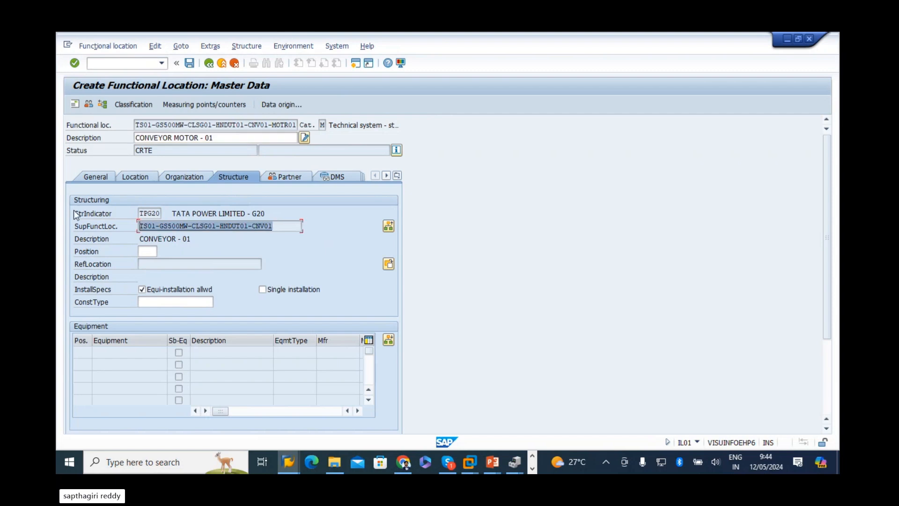
{"action": "left_click", "coordinate": [152, 251]}
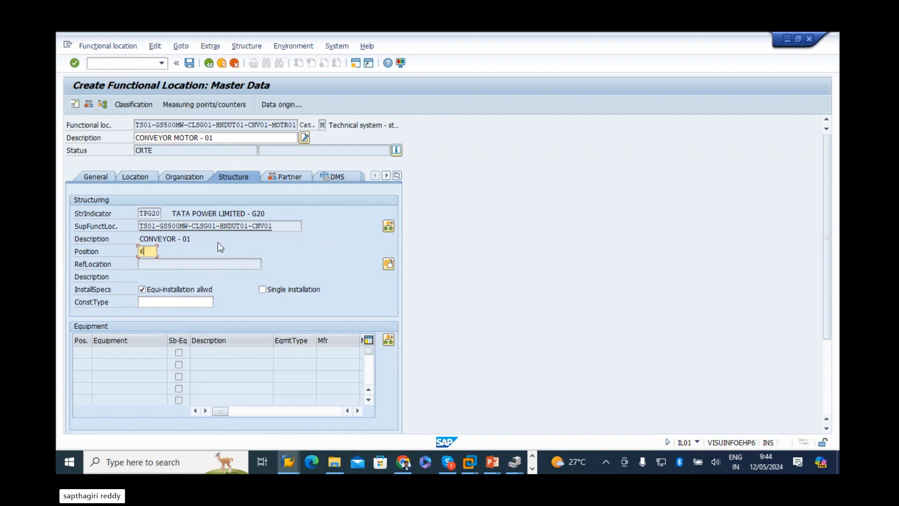
{"action": "type", "text": "6"}
Assign partner 30019873 to the functional location with the function Department resp
{"action": "left_click", "coordinate": [286, 176]}
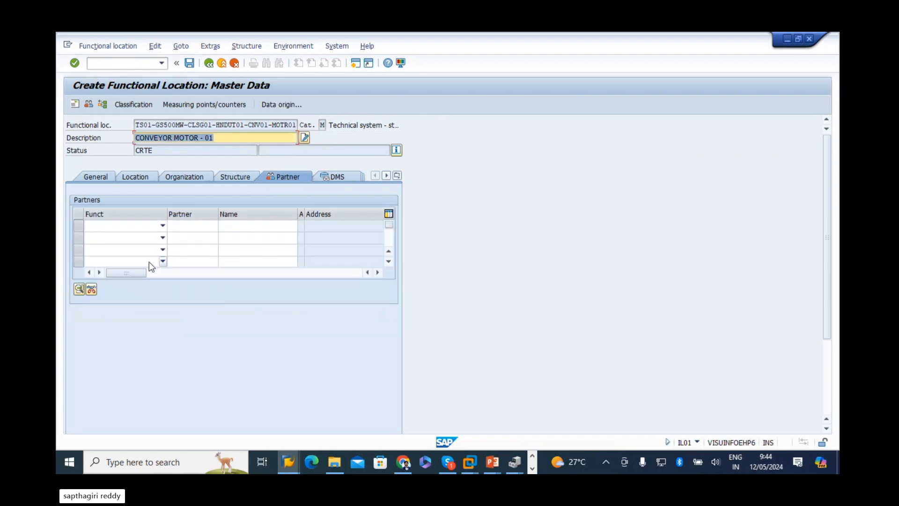
{"action": "left_click", "coordinate": [162, 227]}
{"action": "left_click", "coordinate": [114, 239]}
{"action": "double_click", "coordinate": [203, 226]}
{"action": "left_click", "coordinate": [192, 237]}
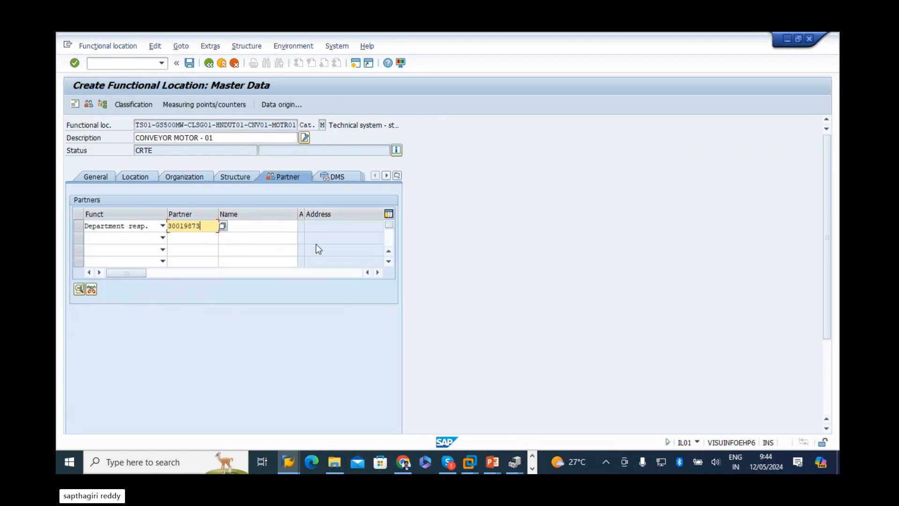
{"action": "key", "text": "Return"}
{"action": "left_click", "coordinate": [337, 177]}
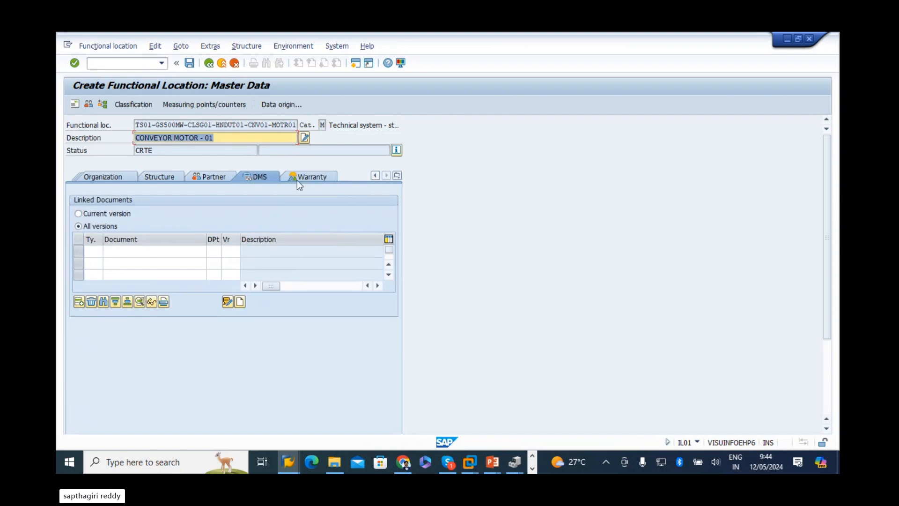
{"action": "double_click", "coordinate": [96, 252]}
{"action": "left_click", "coordinate": [98, 262]}
{"action": "double_click", "coordinate": [124, 252]}
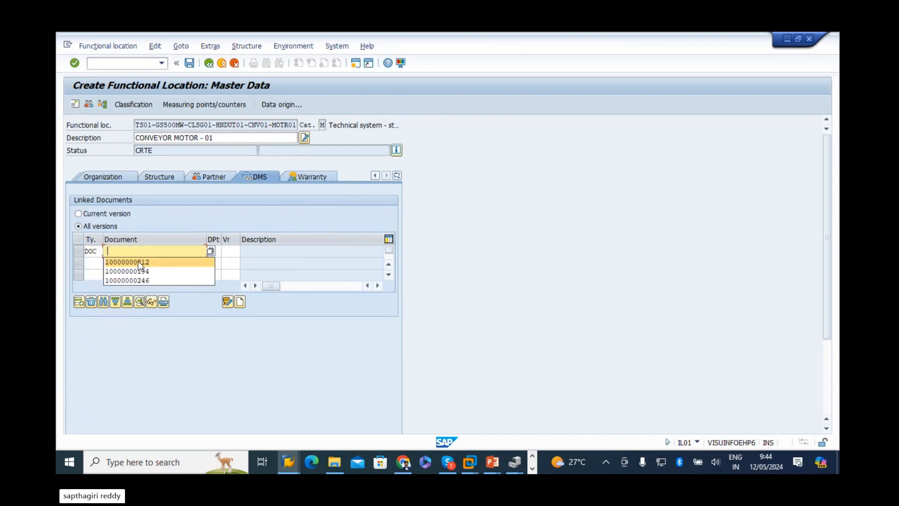
{"action": "left_click", "coordinate": [138, 262]}
{"action": "key", "text": "Return"}
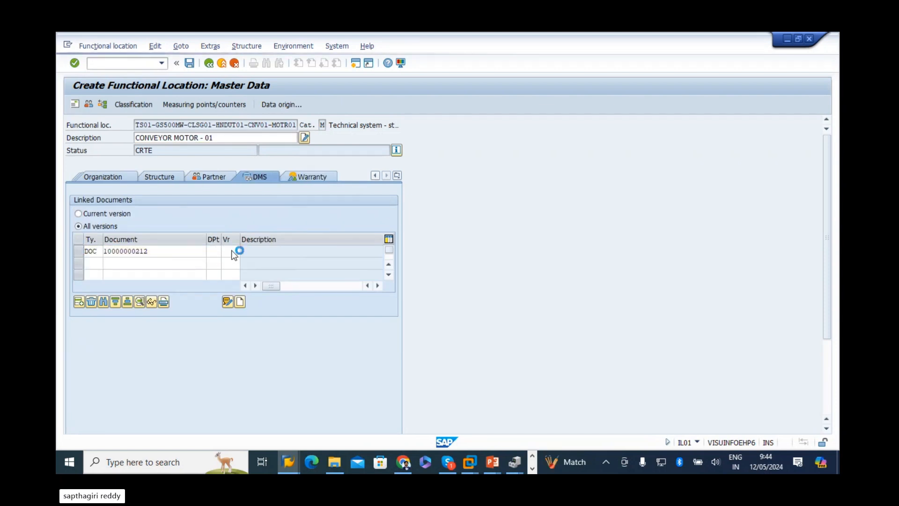
Set the customer warranty to begin on 11.05.2024 and end on 10.05.2025
{"action": "left_click", "coordinate": [312, 178]}
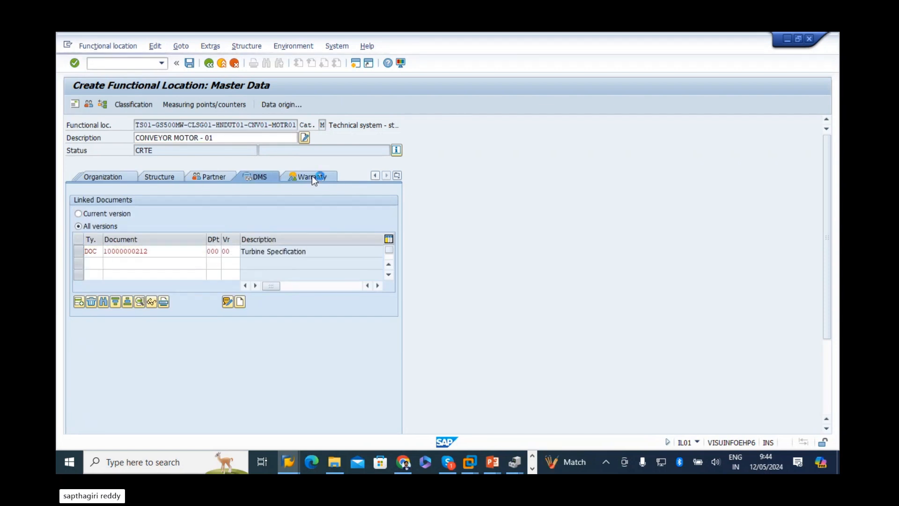
{"action": "left_click", "coordinate": [172, 214]}
{"action": "left_click", "coordinate": [173, 222]}
{"action": "left_click", "coordinate": [306, 214]}
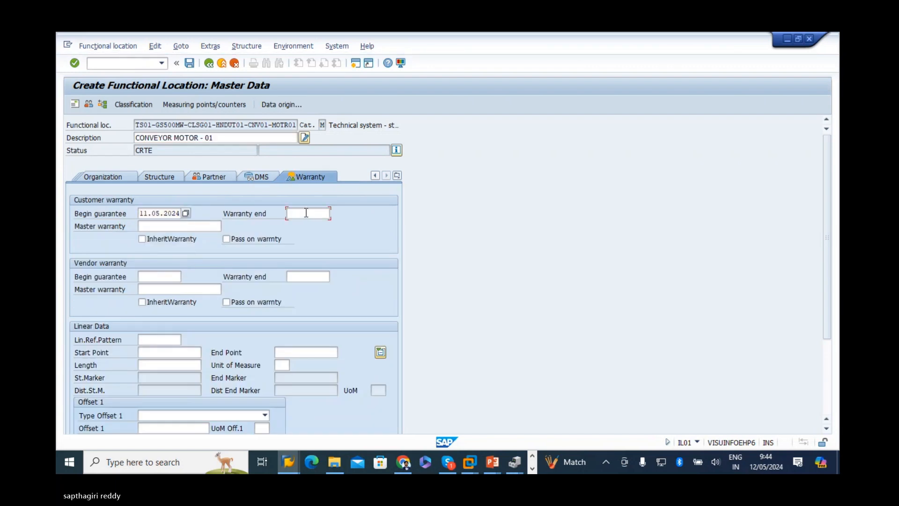
{"action": "left_click", "coordinate": [307, 225]}
{"action": "key", "text": "Return"}
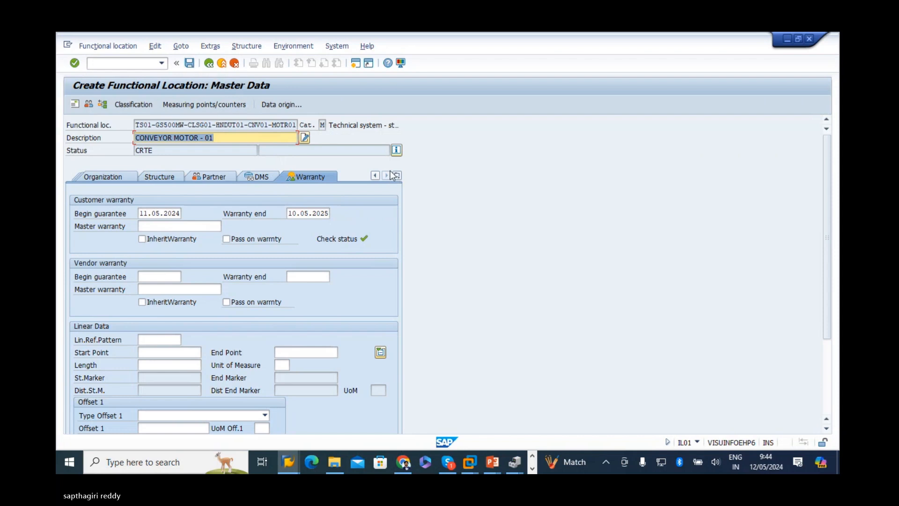
Add a second partner with the function Ship-to party, choosing the first customer from the value search
{"action": "left_click", "coordinate": [204, 177]}
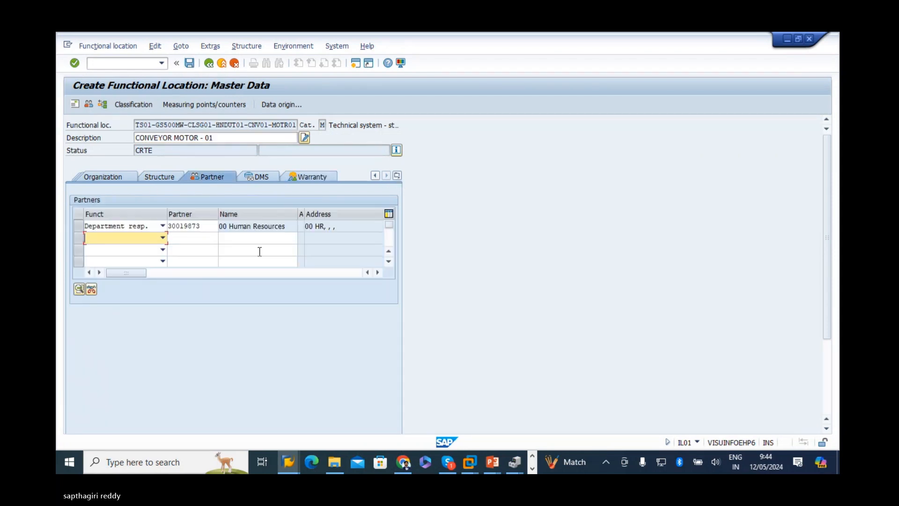
{"action": "left_click", "coordinate": [162, 237]}
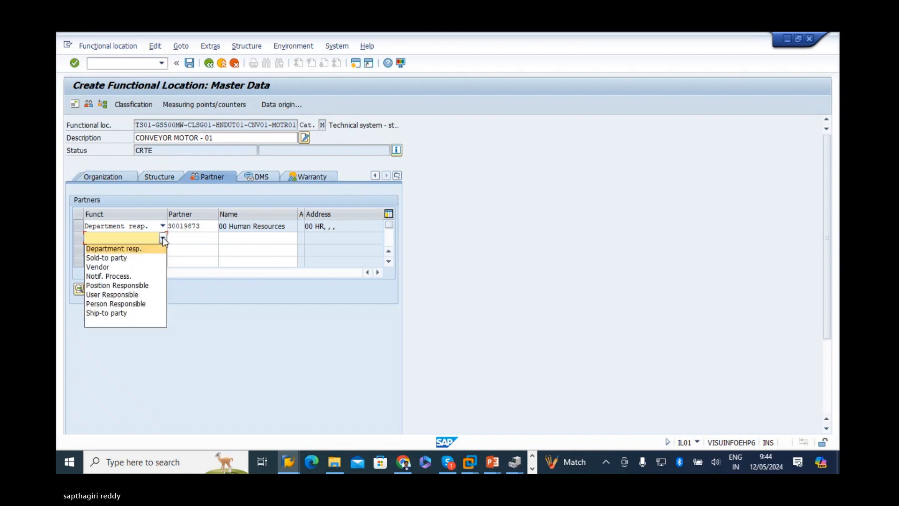
{"action": "left_click", "coordinate": [108, 268]}
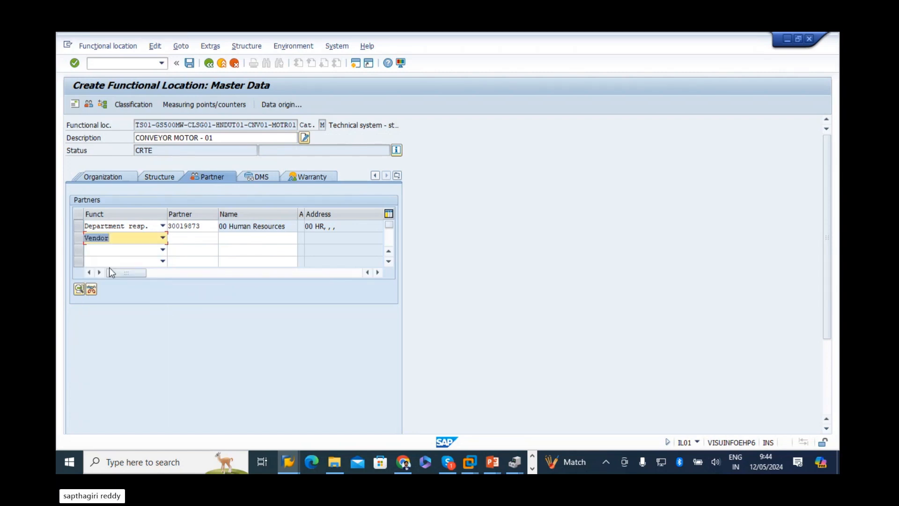
{"action": "left_click", "coordinate": [164, 239]}
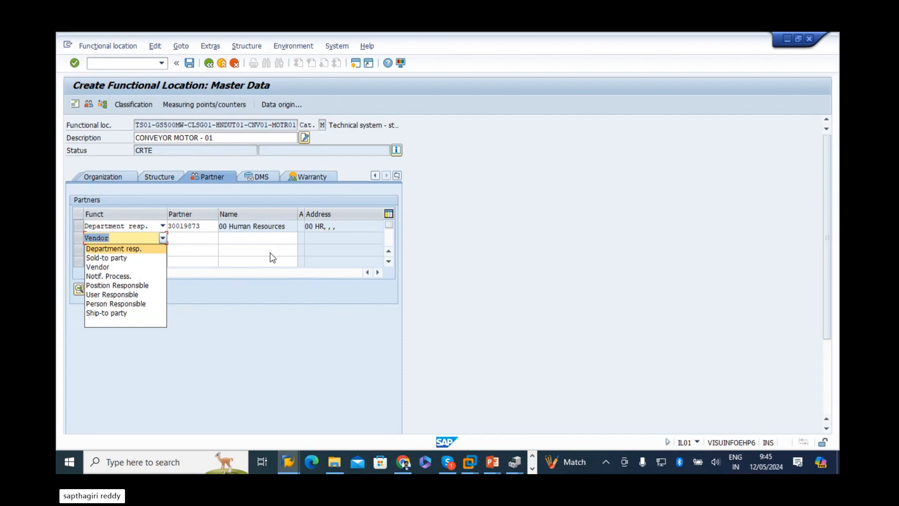
{"action": "left_click", "coordinate": [99, 313]}
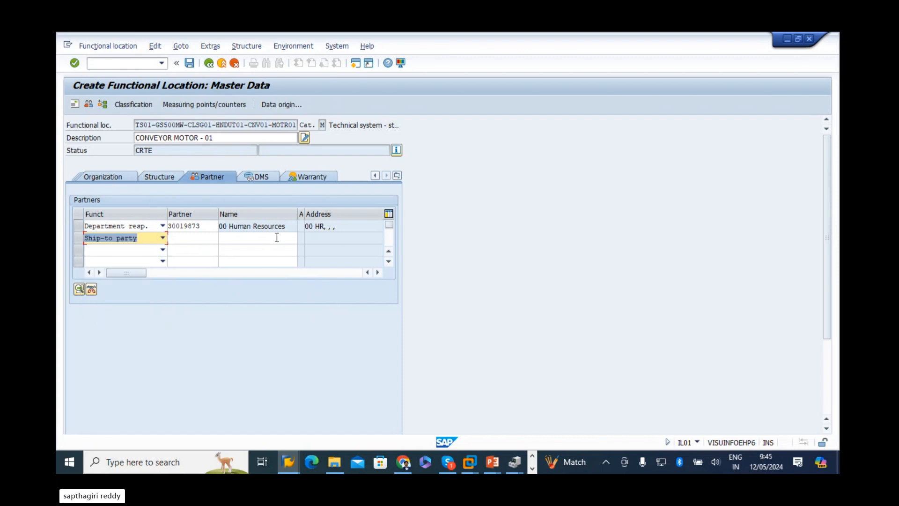
{"action": "left_click", "coordinate": [195, 239]}
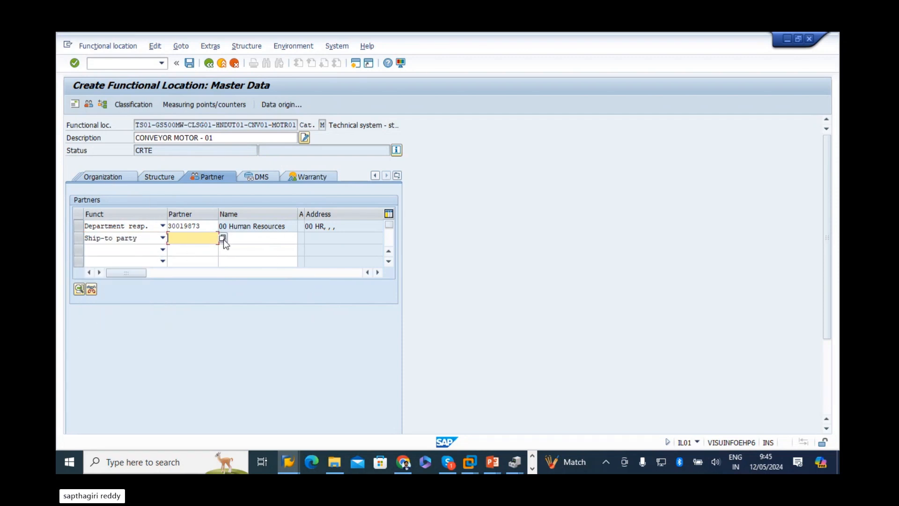
{"action": "left_click", "coordinate": [223, 239]}
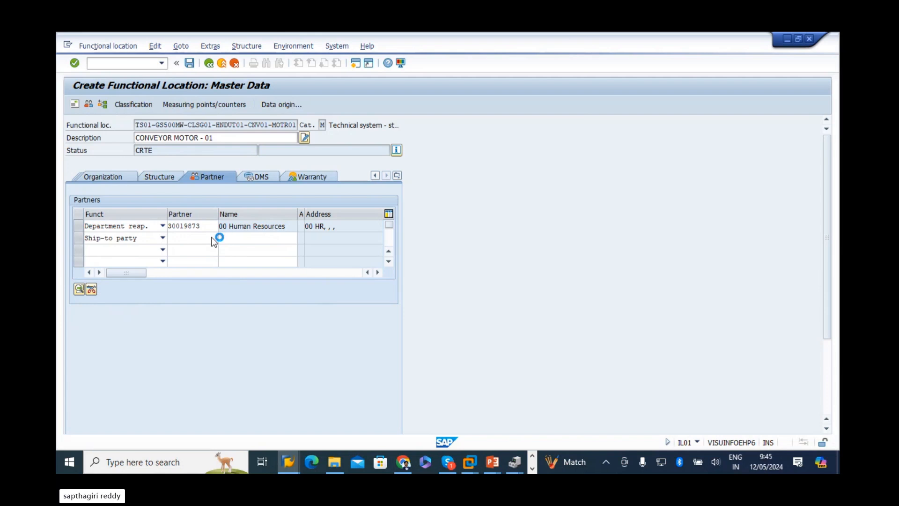
{"action": "left_click", "coordinate": [531, 420]}
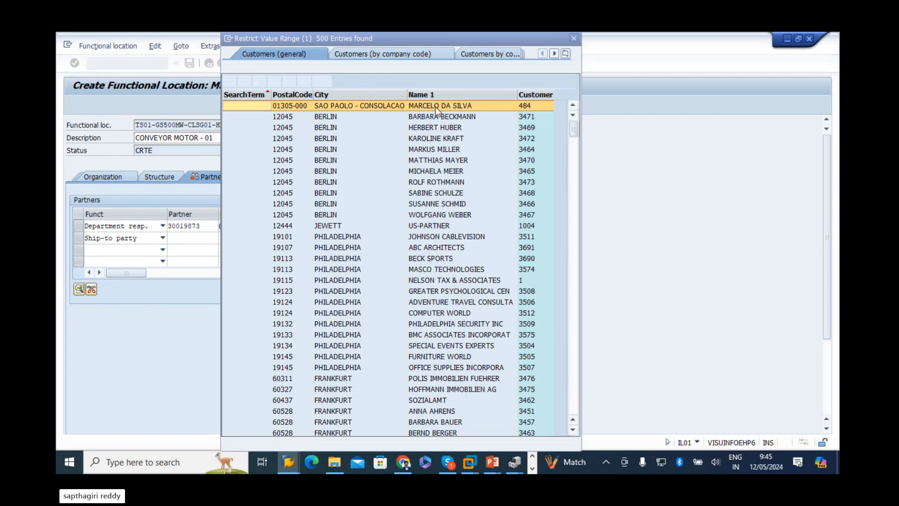
{"action": "double_click", "coordinate": [436, 106]}
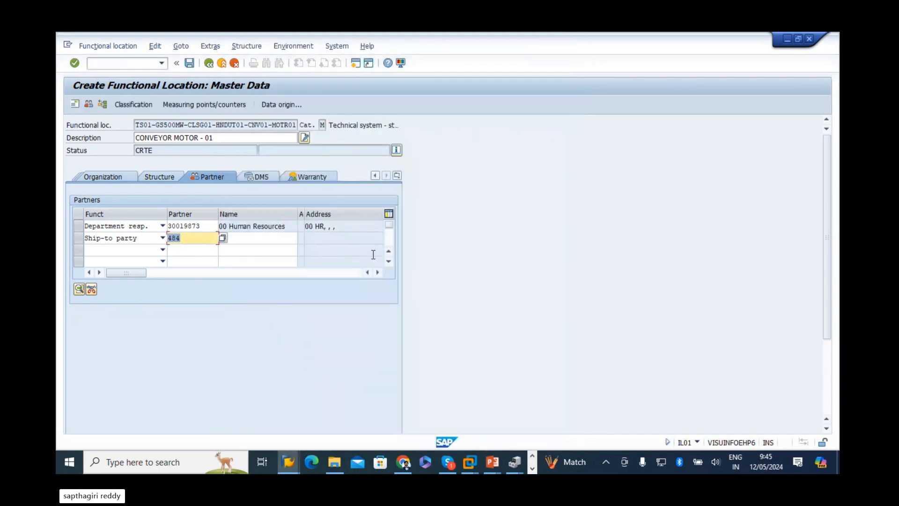
{"action": "key", "text": "Return"}
Review the ship-to party's partner entry and the details of the linked document
{"action": "left_click_drag", "start_coordinate": [330, 238], "coordinate": [57, 244]}
{"action": "left_click", "coordinate": [263, 178]}
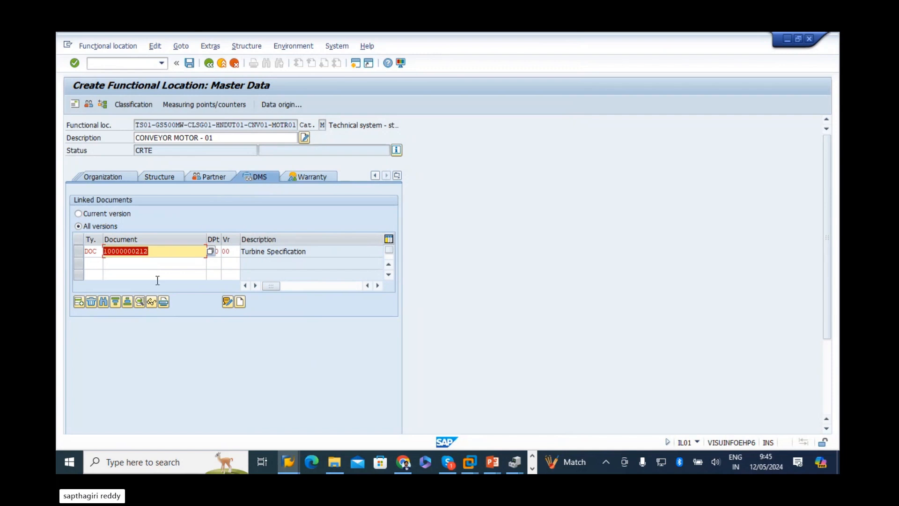
{"action": "left_click_drag", "start_coordinate": [321, 251], "coordinate": [89, 265]}
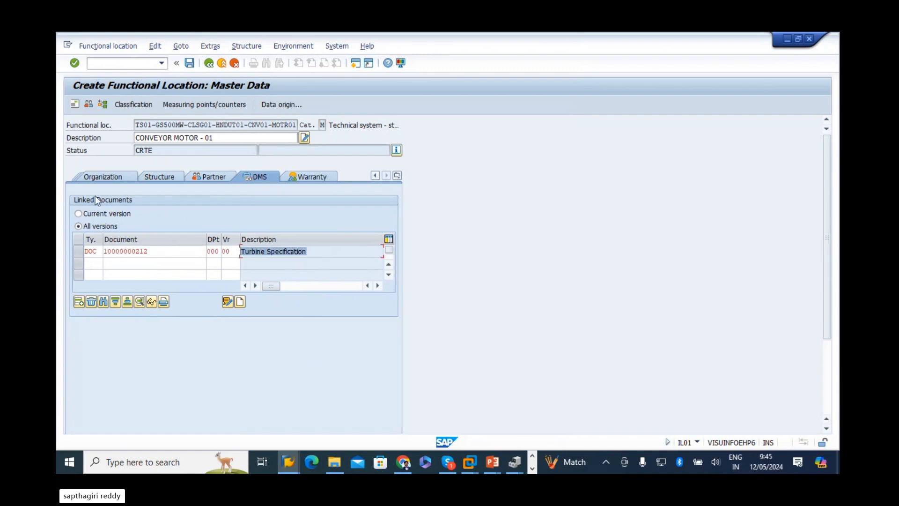
Check the conveyor motor's warranty dates and general data, and save the functional location
{"action": "left_click", "coordinate": [304, 176]}
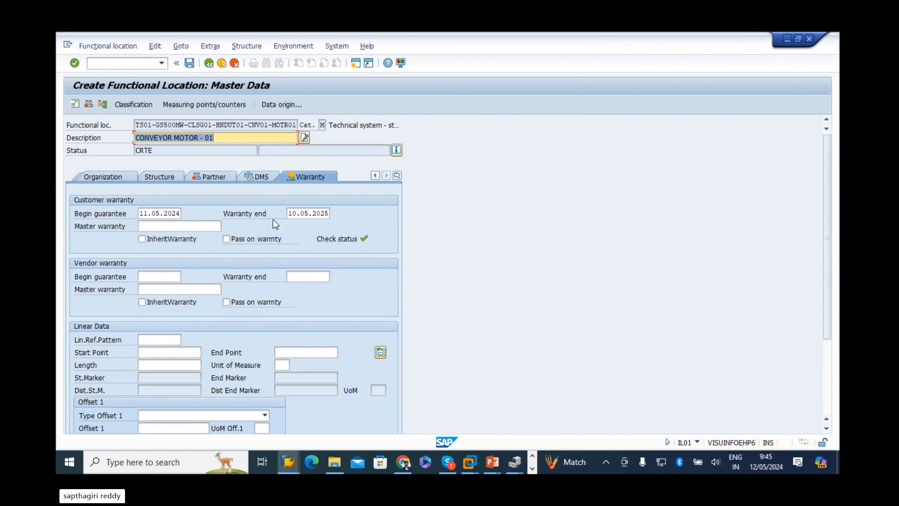
{"action": "left_click", "coordinate": [289, 213]}
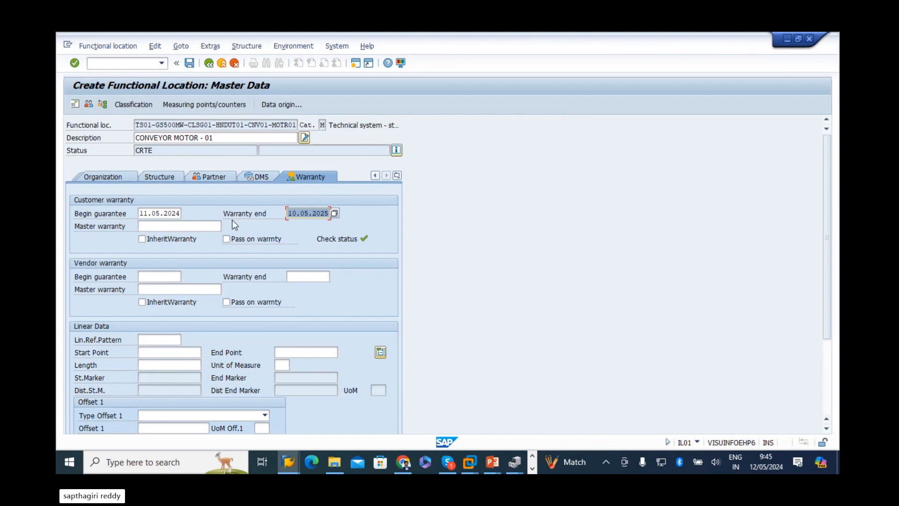
{"action": "left_click", "coordinate": [397, 175]}
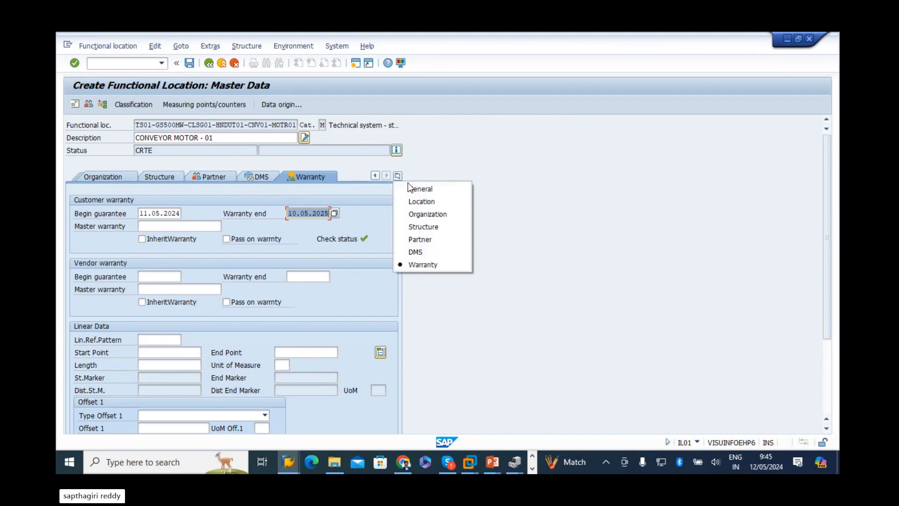
{"action": "left_click", "coordinate": [415, 185]}
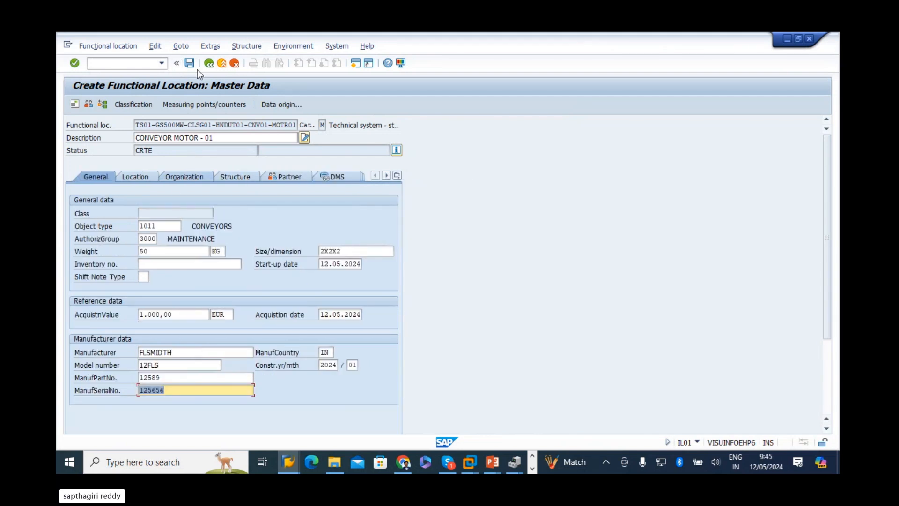
{"action": "left_click", "coordinate": [189, 63]}
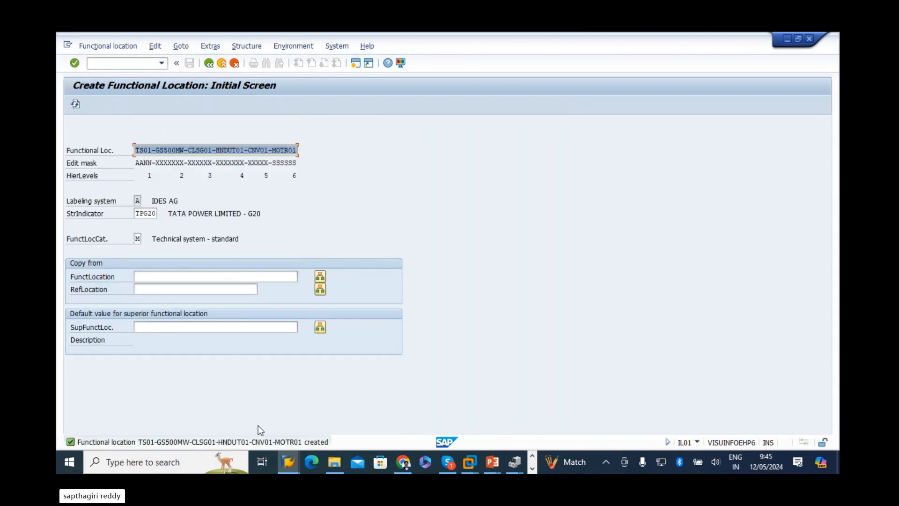
{"action": "mouse_move", "coordinate": [292, 465]}
{"action": "left_click", "coordinate": [333, 420]}
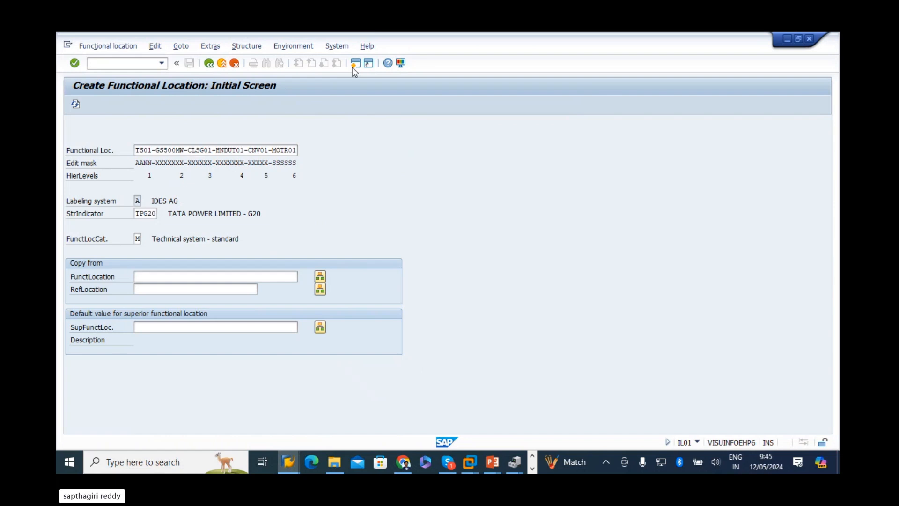
Start transaction IH01 in a new session for functional location TS01, with the expansion of construction types turned off
{"action": "left_click", "coordinate": [354, 65]}
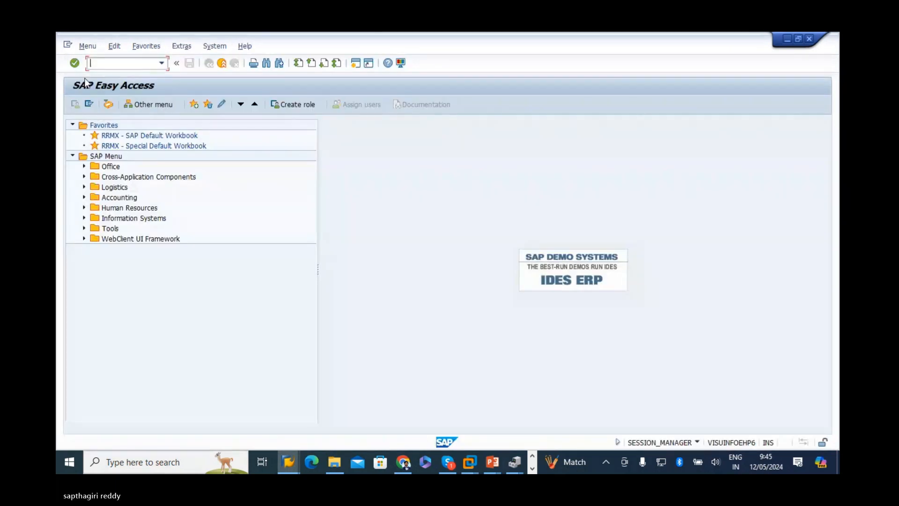
{"action": "type", "text": "ih01"}
{"action": "key", "text": "Return"}
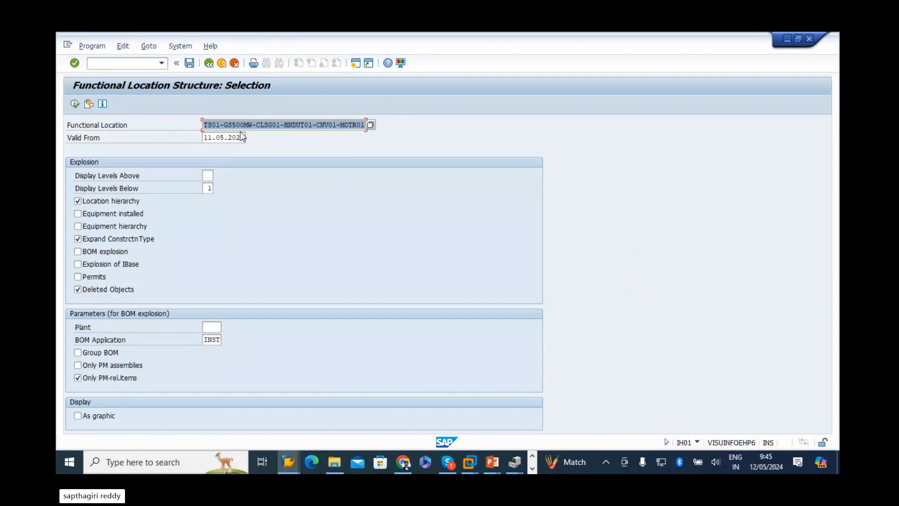
{"action": "left_click_drag", "start_coordinate": [221, 128], "coordinate": [720, 165]}
{"action": "key", "text": "BackSpace"}
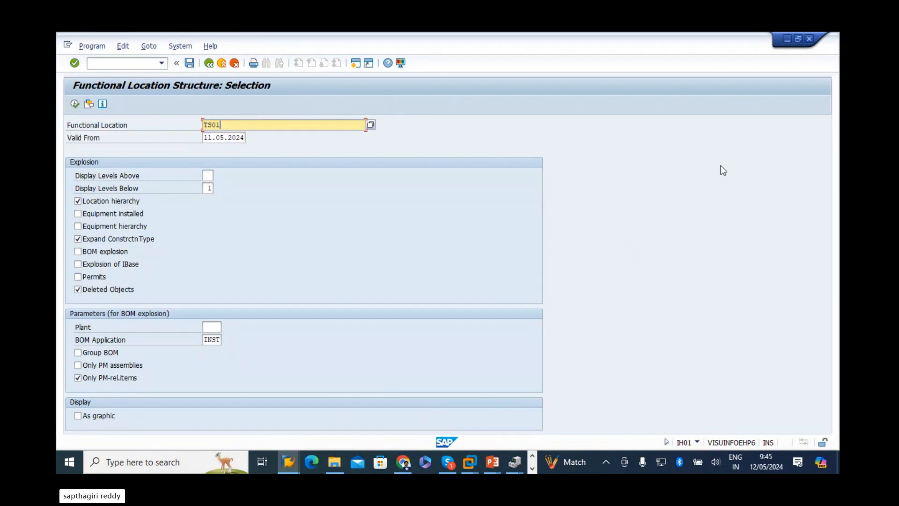
{"action": "left_click_drag", "start_coordinate": [227, 126], "coordinate": [58, 160]}
{"action": "left_click", "coordinate": [78, 239]}
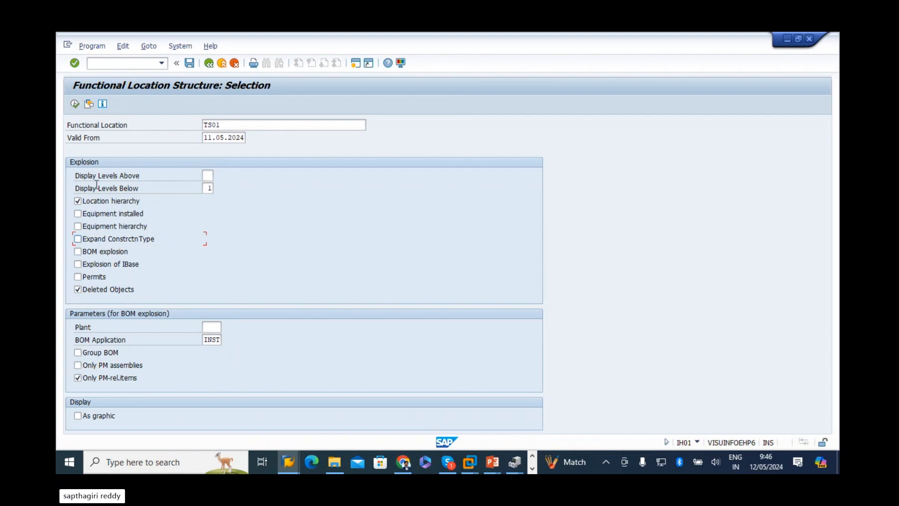
{"action": "left_click_drag", "start_coordinate": [224, 125], "coordinate": [57, 121]}
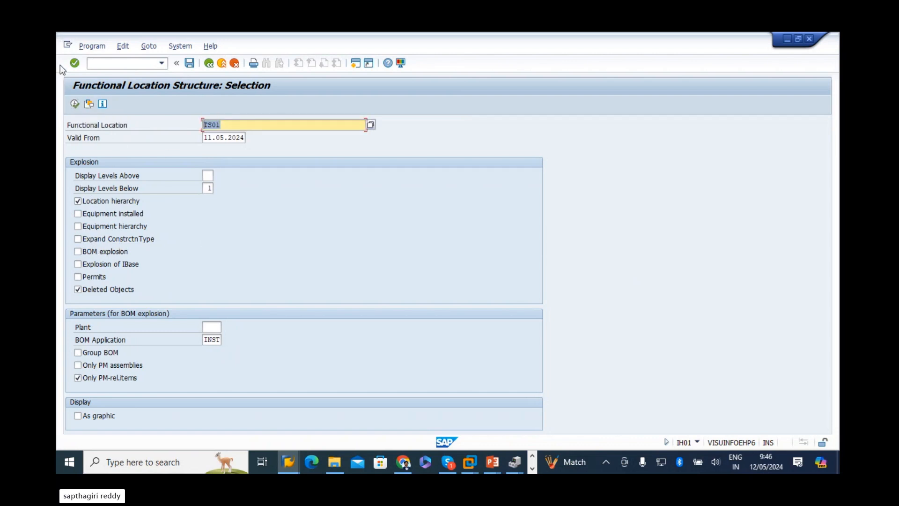
Display TS01's structure list and paste a capture of its selection screen below the last picture in the FL sheet of SAP_PM_G20.xlsx
{"action": "key", "text": "super+shift+s"}
{"action": "left_click_drag", "start_coordinate": [61, 73], "coordinate": [530, 445]}
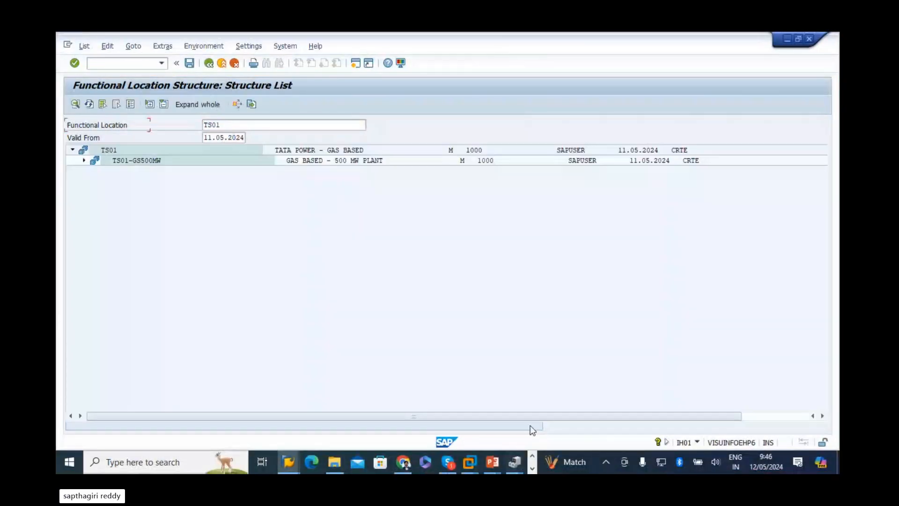
{"action": "key", "text": "alt+Tab"}
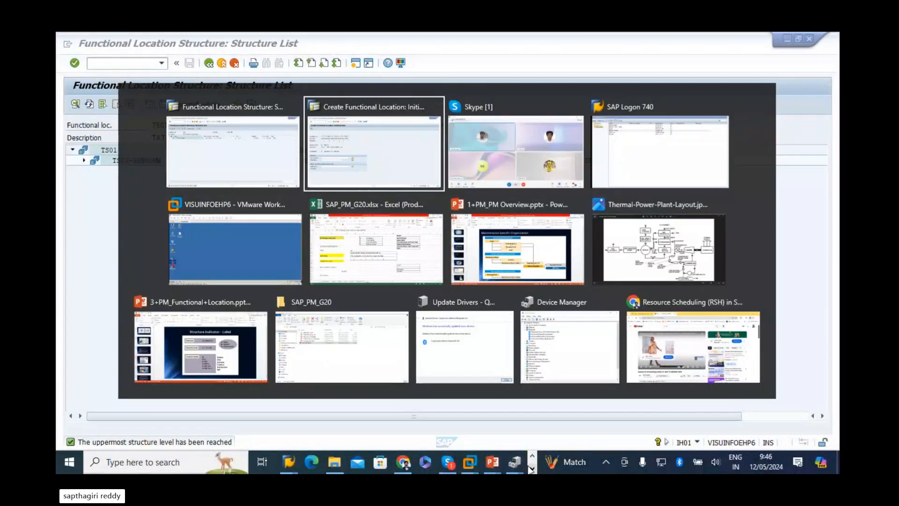
{"action": "key", "text": "Tab"}
{"action": "key", "text": "Tab"}
{"action": "key", "text": "Tab"}
{"action": "key", "text": "Tab"}
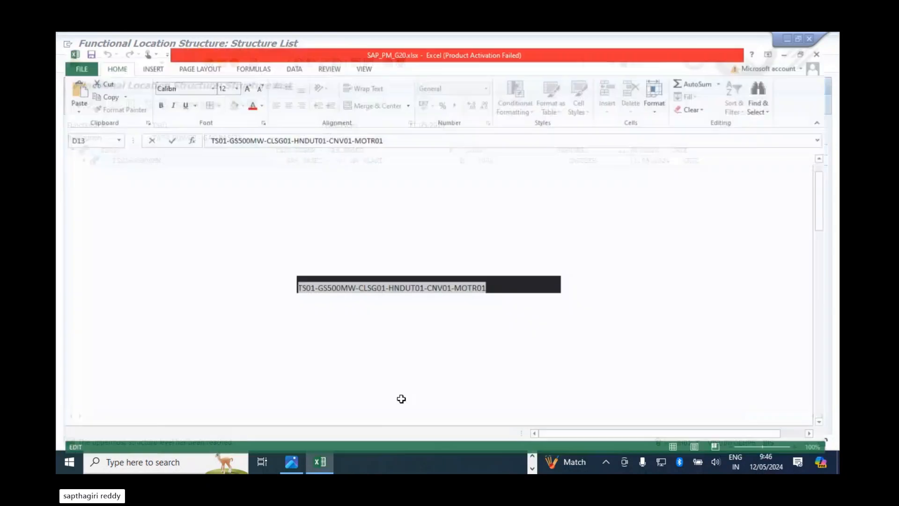
{"action": "scroll", "coordinate": [182, 291], "scroll_direction": "down", "scroll_amount": 14}
{"action": "scroll", "coordinate": [183, 290], "scroll_direction": "down", "scroll_amount": 18}
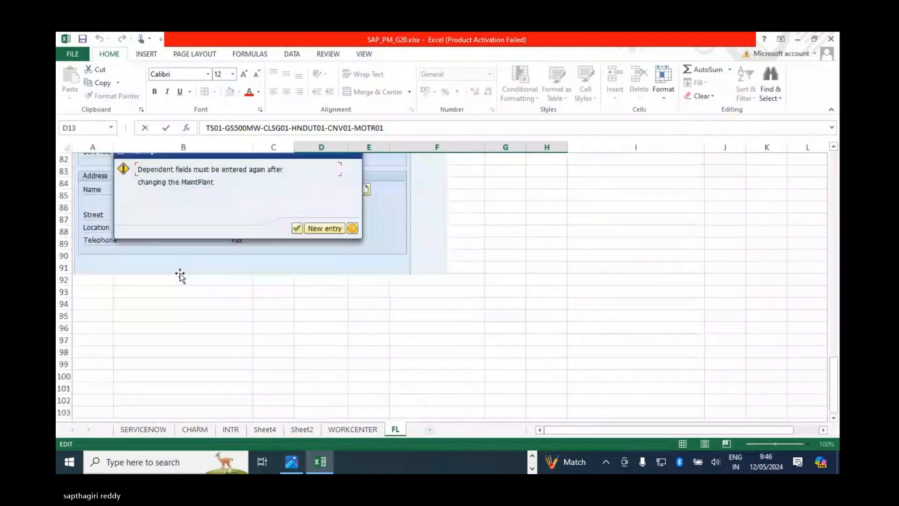
{"action": "scroll", "coordinate": [101, 208], "scroll_direction": "up", "scroll_amount": 2}
{"action": "left_click", "coordinate": [100, 207]}
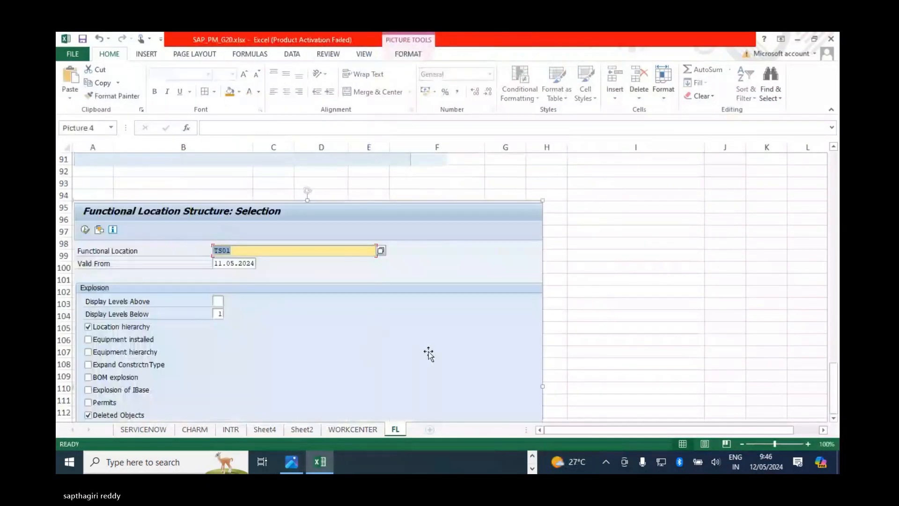
Expand TS01 and its 500 MW plant in the structure list, comparing the levels with the label in the FL sheet of the Excel workbook
{"action": "key", "text": "alt+Tab"}
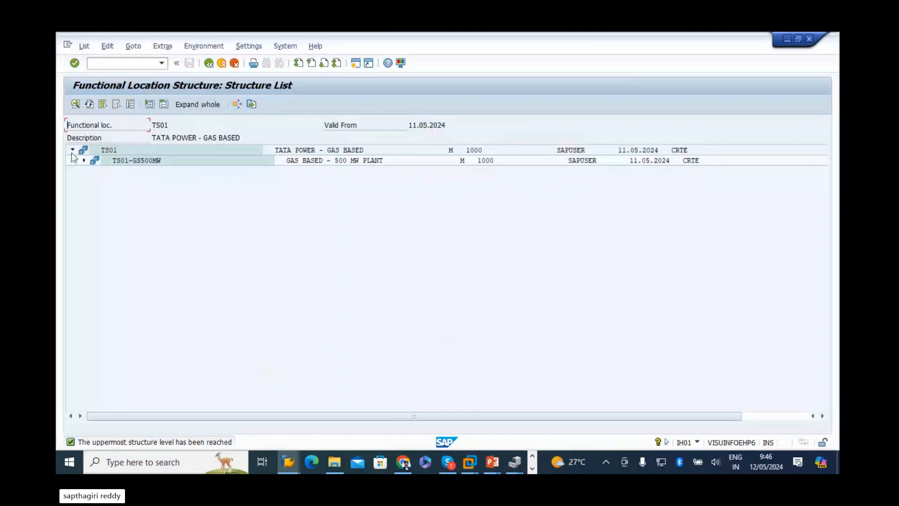
{"action": "left_click", "coordinate": [72, 149]}
{"action": "left_click", "coordinate": [112, 151]}
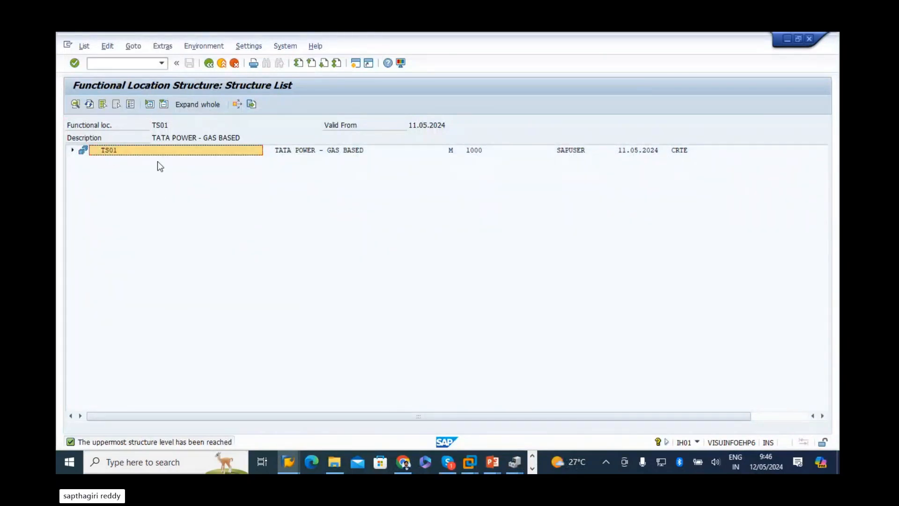
{"action": "key", "text": "alt+Tab"}
{"action": "scroll", "coordinate": [475, 366], "scroll_direction": "up", "scroll_amount": 20}
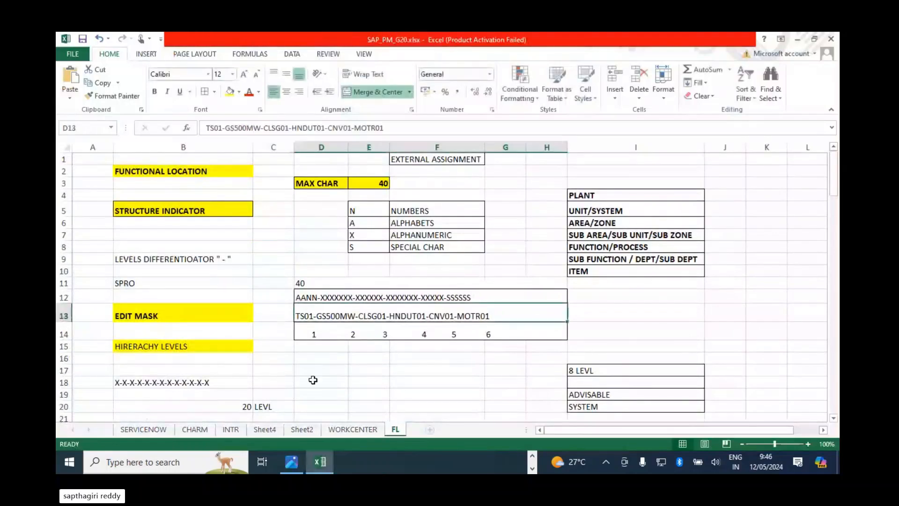
{"action": "key", "text": "alt+Tab"}
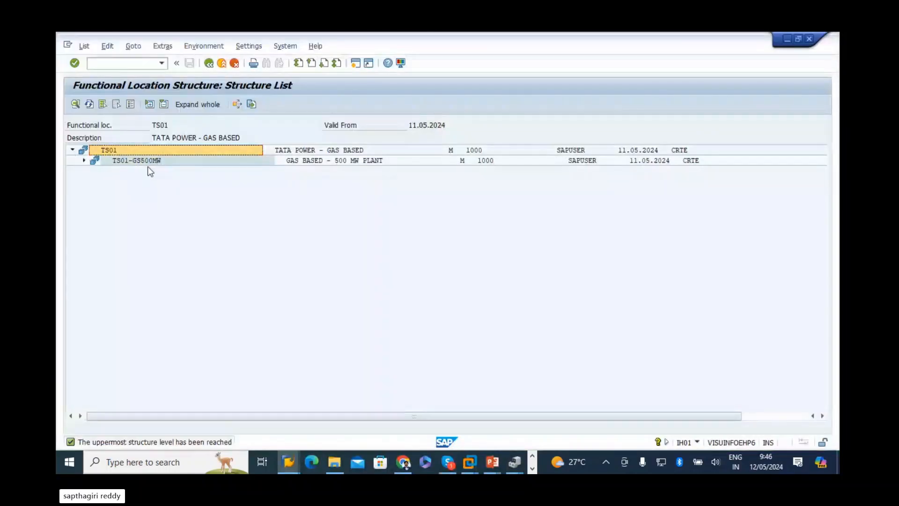
{"action": "left_click", "coordinate": [147, 165]}
{"action": "left_click", "coordinate": [333, 161]}
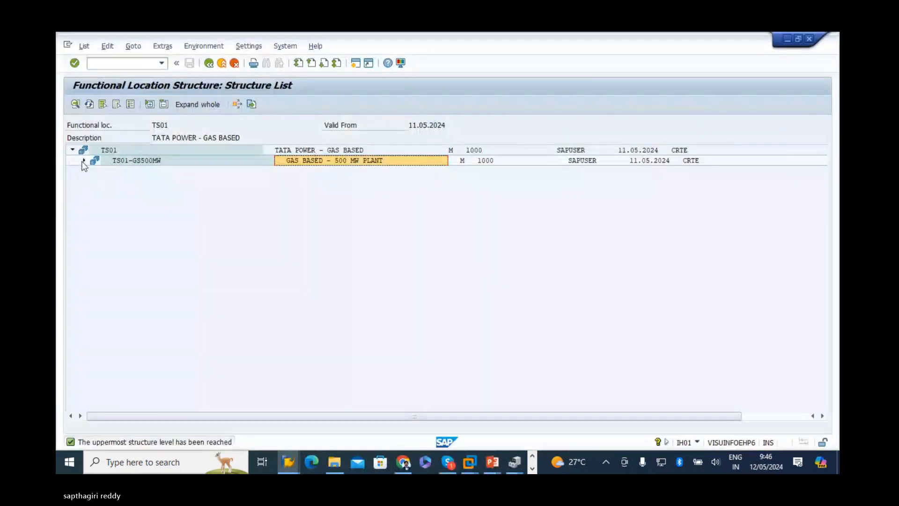
{"action": "left_click", "coordinate": [83, 160]}
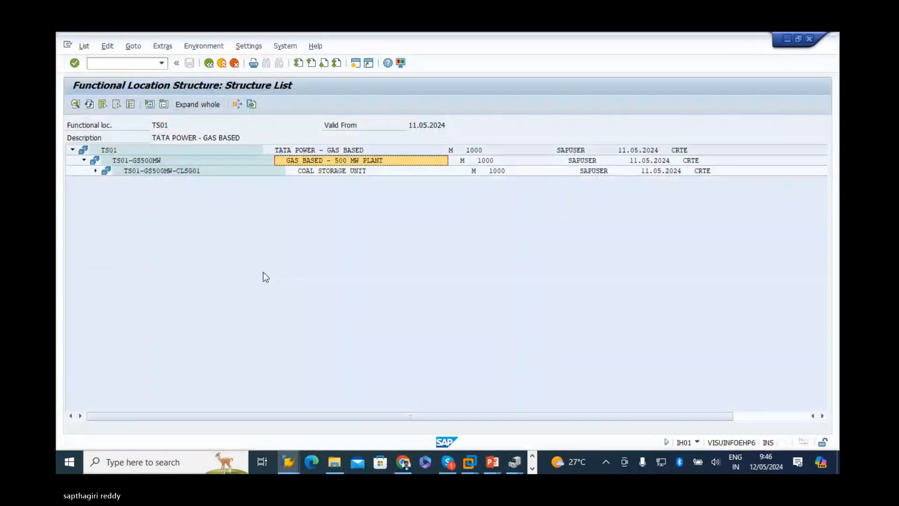
Expand the coal storage unit, coal handling unit and conveyor in the structure list down to the conveyor motor
{"action": "left_click", "coordinate": [322, 171]}
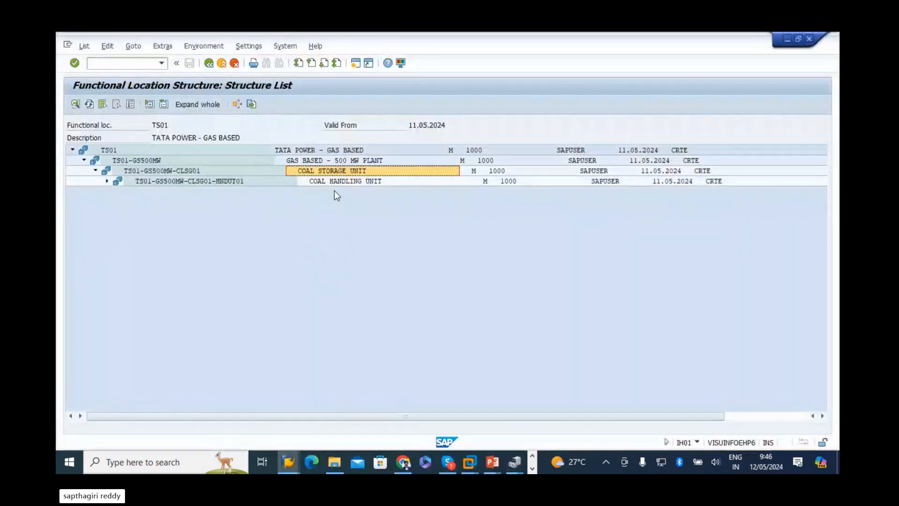
{"action": "left_click", "coordinate": [335, 182]}
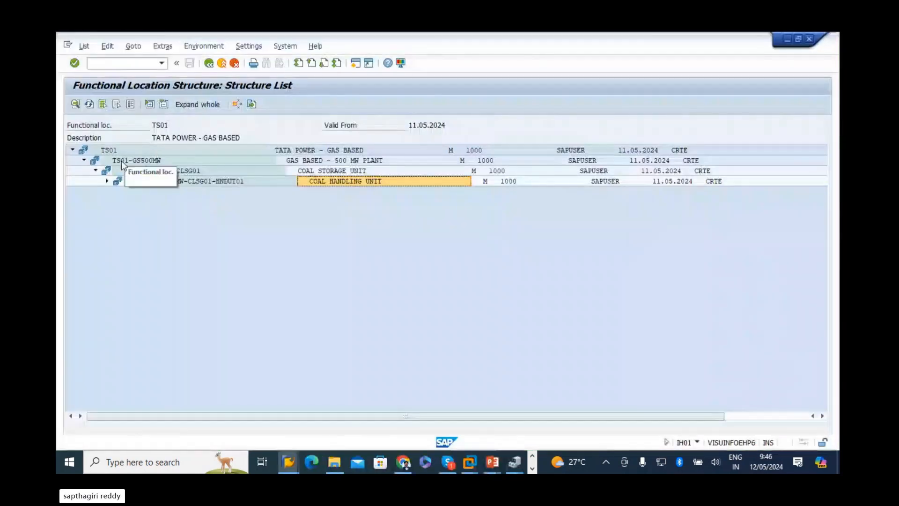
{"action": "left_click", "coordinate": [106, 181]}
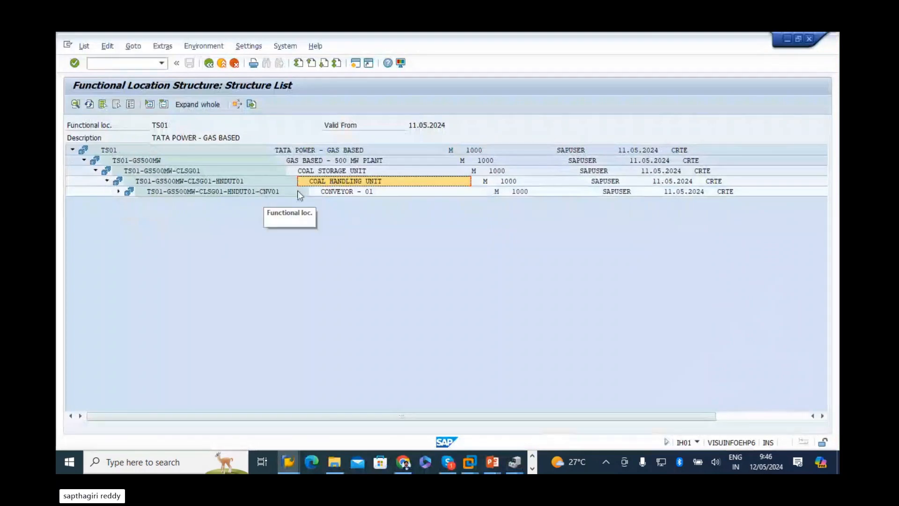
{"action": "left_click", "coordinate": [351, 192]}
{"action": "left_click", "coordinate": [119, 191]}
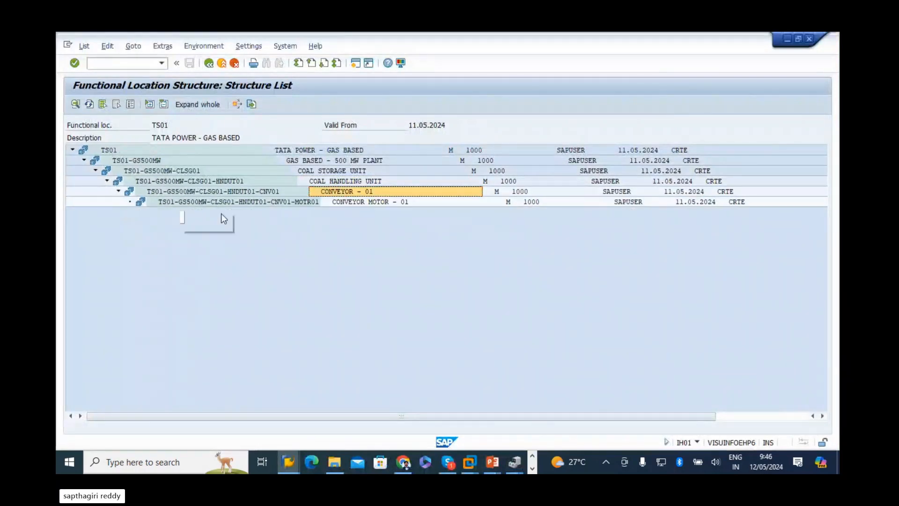
{"action": "left_click", "coordinate": [288, 203]}
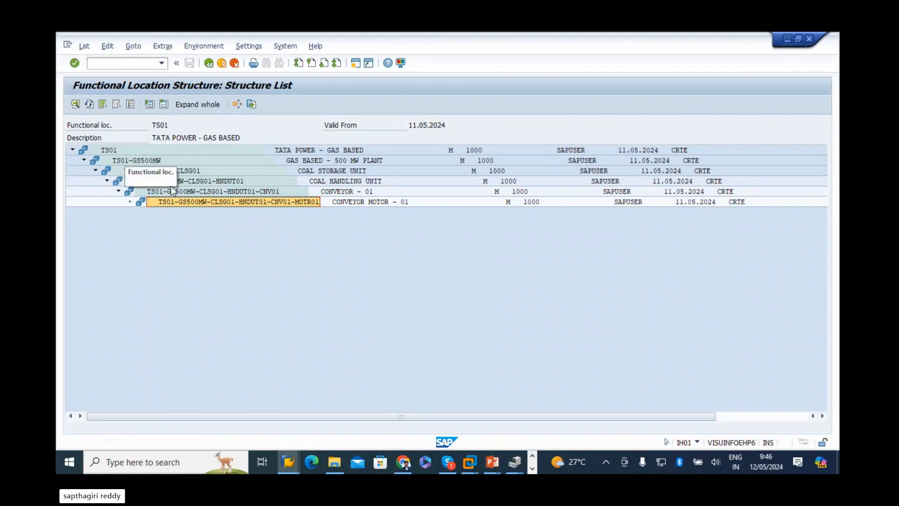
Compare the TS01 structure list with the plant diagram in Thermal-Power-Plant-Layout.jpg
{"action": "left_click", "coordinate": [532, 467]}
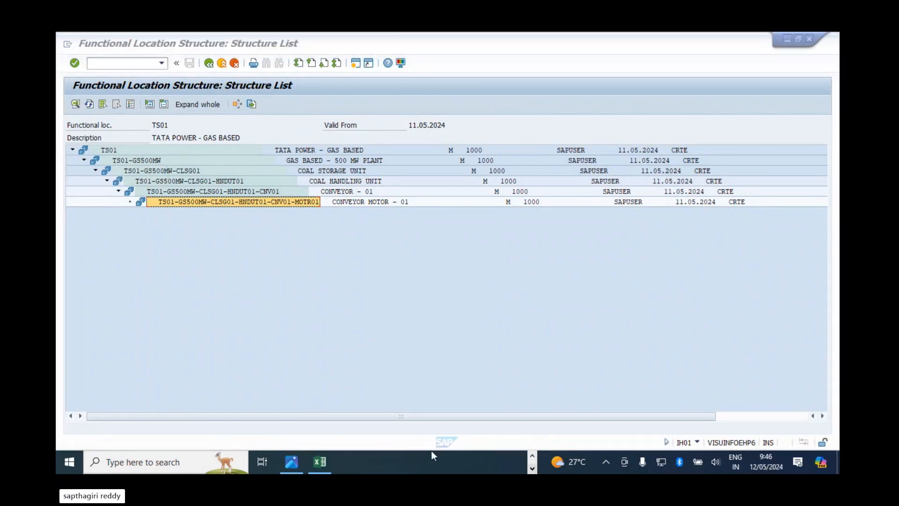
{"action": "left_click", "coordinate": [290, 459]}
{"action": "key", "text": "alt+Tab"}
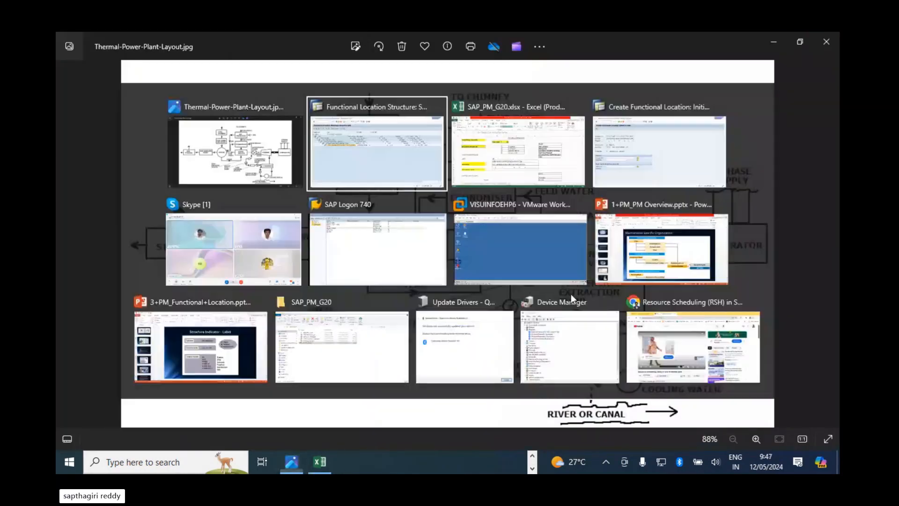
{"action": "key", "text": "alt+Tab"}
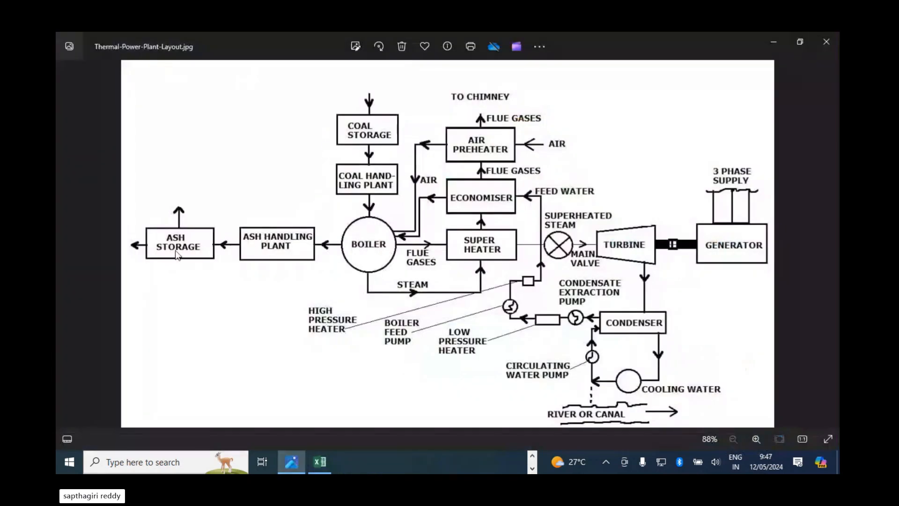
{"action": "key", "text": "alt+Tab"}
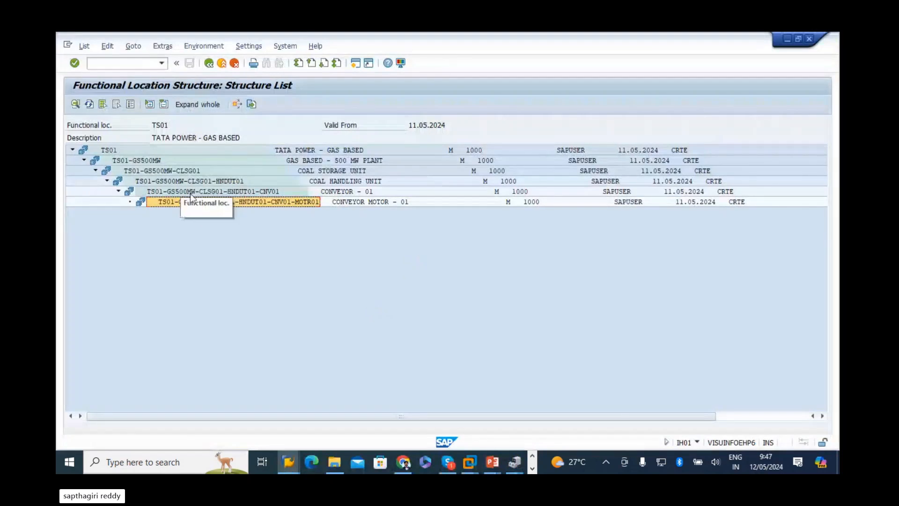
{"action": "left_click", "coordinate": [146, 163]}
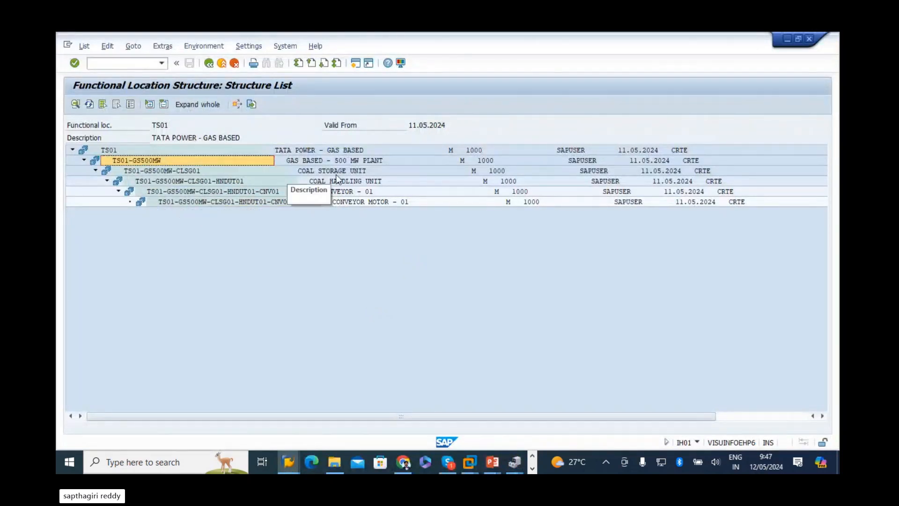
{"action": "left_click", "coordinate": [290, 170]}
{"action": "left_click", "coordinate": [132, 163]}
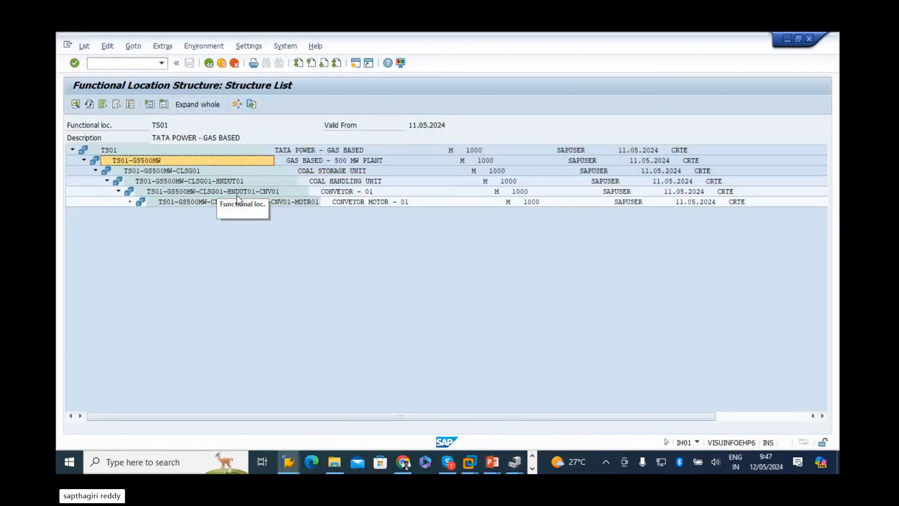
Start a new functional location labelled TS01-GS500MW-ASHS01 in the open Create Functional Location session
{"action": "key", "text": "alt+Tab"}
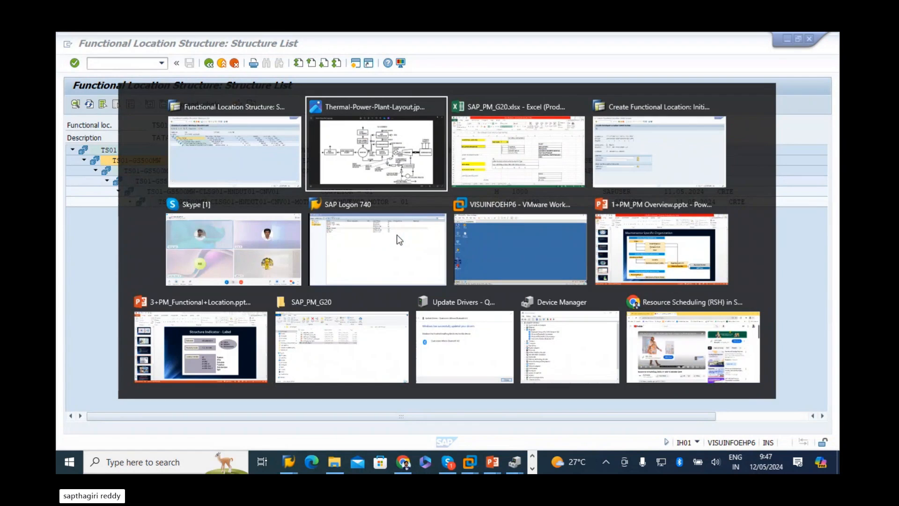
{"action": "key", "text": "Tab"}
{"action": "key", "text": "Tab"}
{"action": "left_click_drag", "start_coordinate": [136, 151], "coordinate": [482, 166]}
{"action": "type", "text": "TS01-GS500MW"}
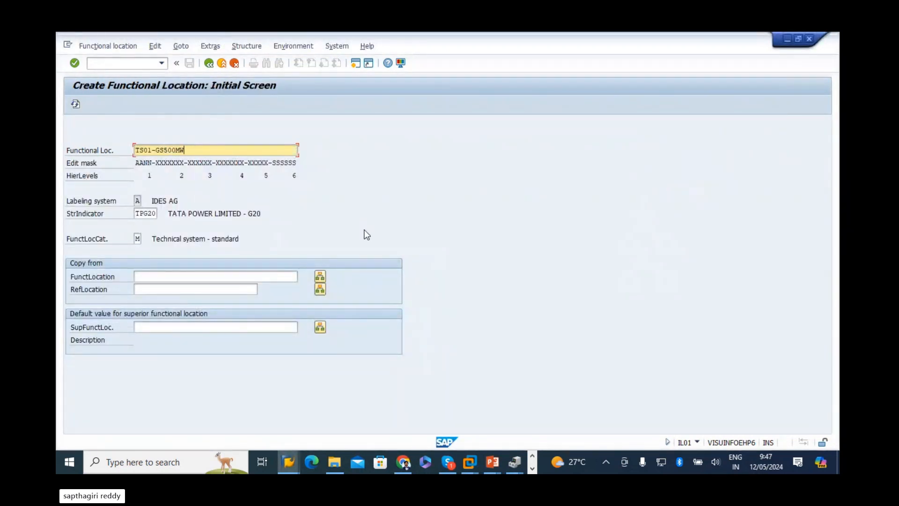
{"action": "type", "text": "-ash"}
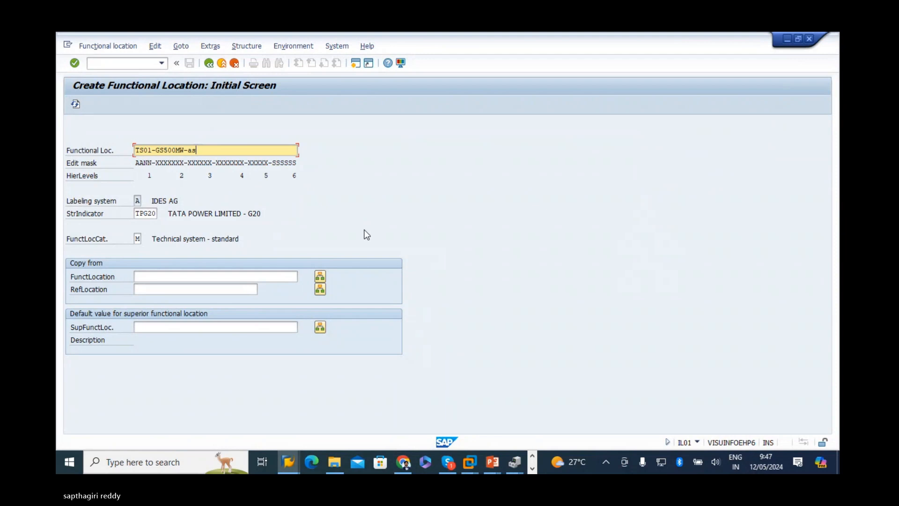
{"action": "key", "text": "BackSpace"}
{"action": "key", "text": "BackSpace"}
{"action": "type", "text": "ASHS01"}
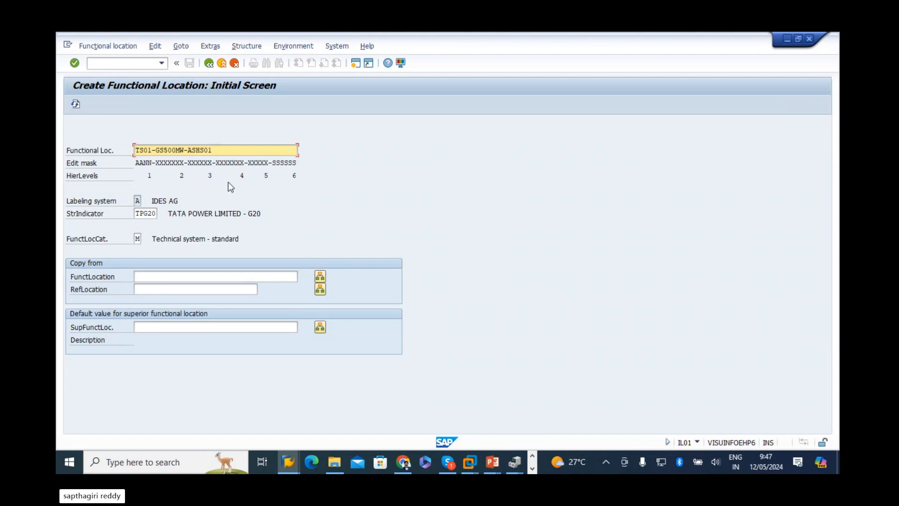
{"action": "key", "text": "Return"}
Enter the description ASH STORAGE UNIT - 01 for the new functional location
{"action": "type", "text": "AS"}
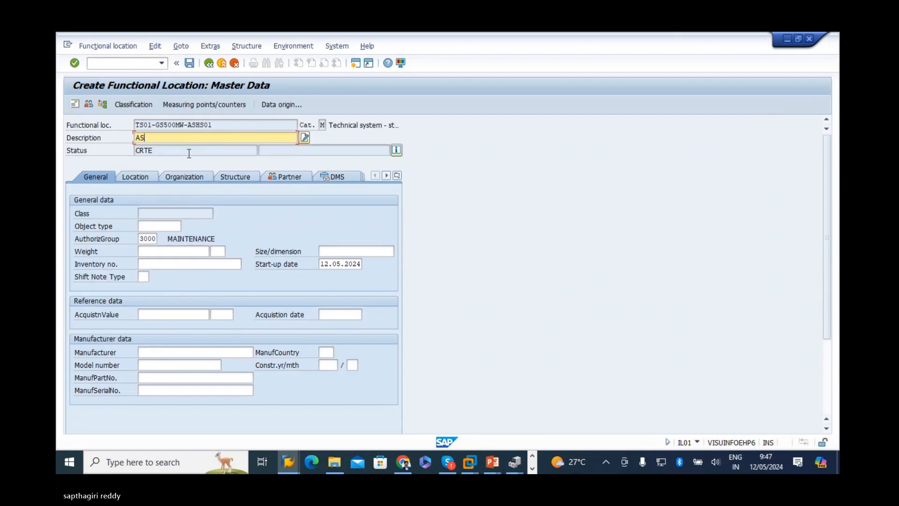
{"action": "type", "text": "H STORAGE"}
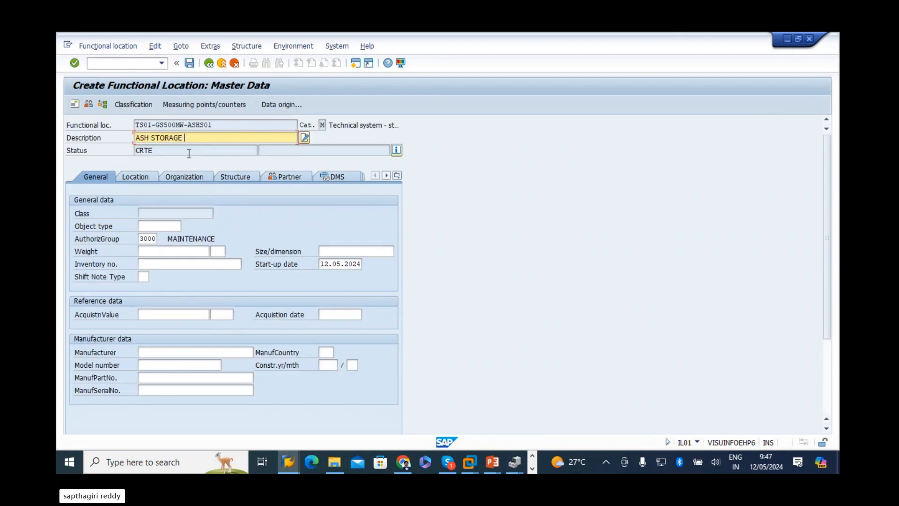
{"action": "type", "text": " UNIT 0- 01"}
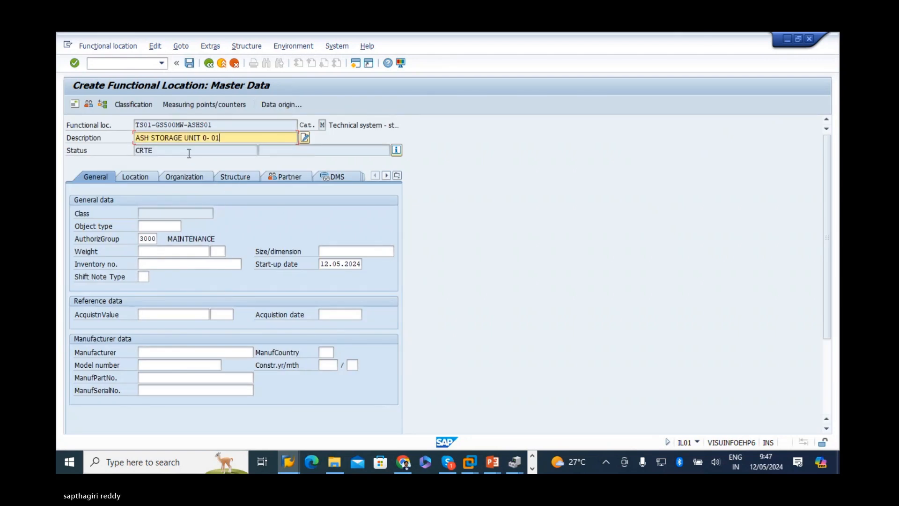
{"action": "key", "text": "Left"}
{"action": "key", "text": "Left"}
{"action": "key", "text": "Left"}
{"action": "key", "text": "Left"}
{"action": "key", "text": "BackSpace"}
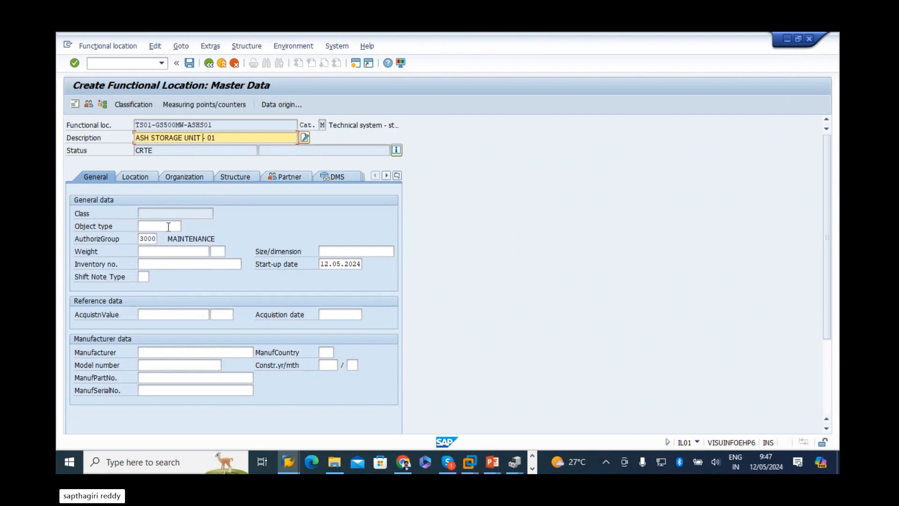
Check the ash storage unit's location, organization and structure data, and save the functional location
{"action": "left_click", "coordinate": [143, 182]}
{"action": "left_click", "coordinate": [181, 175]}
{"action": "left_click", "coordinate": [241, 176]}
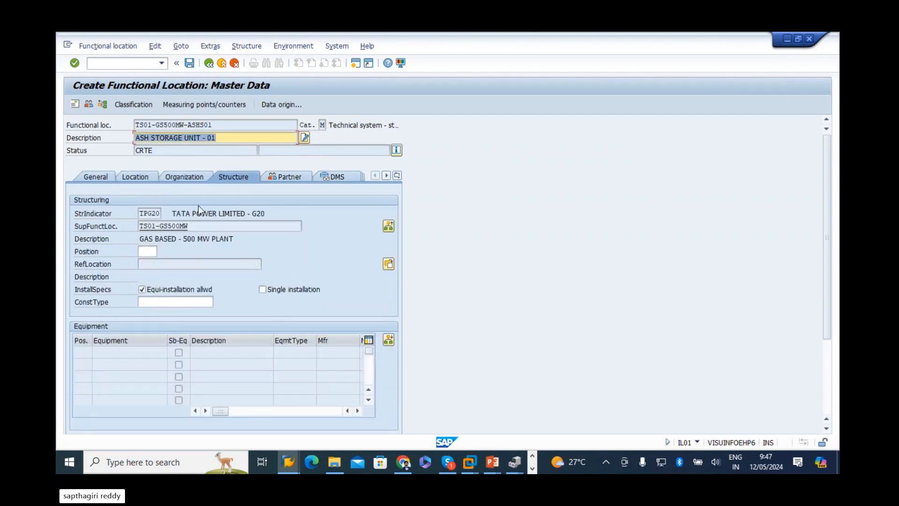
{"action": "left_click", "coordinate": [189, 63]}
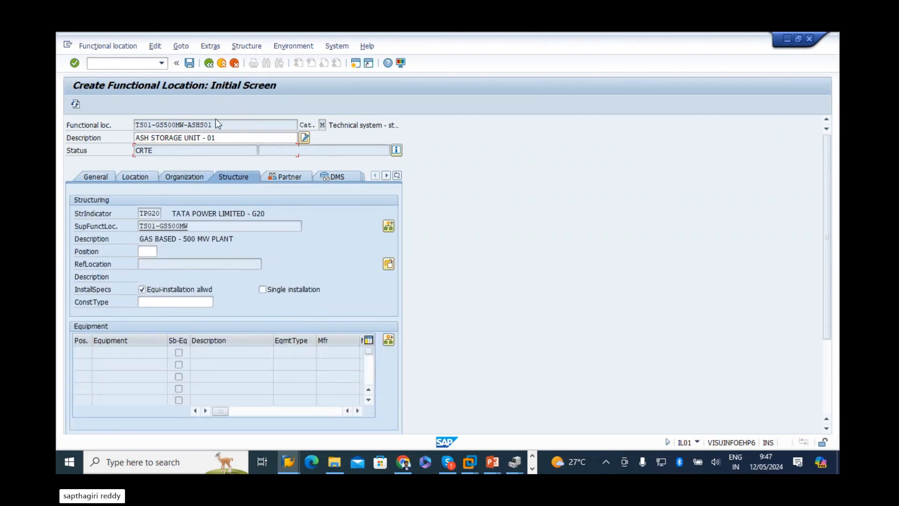
Refresh TS01's structure list and check the ash storage and coal storage units under the expanded 500 MW plant
{"action": "key", "text": "alt+Tab"}
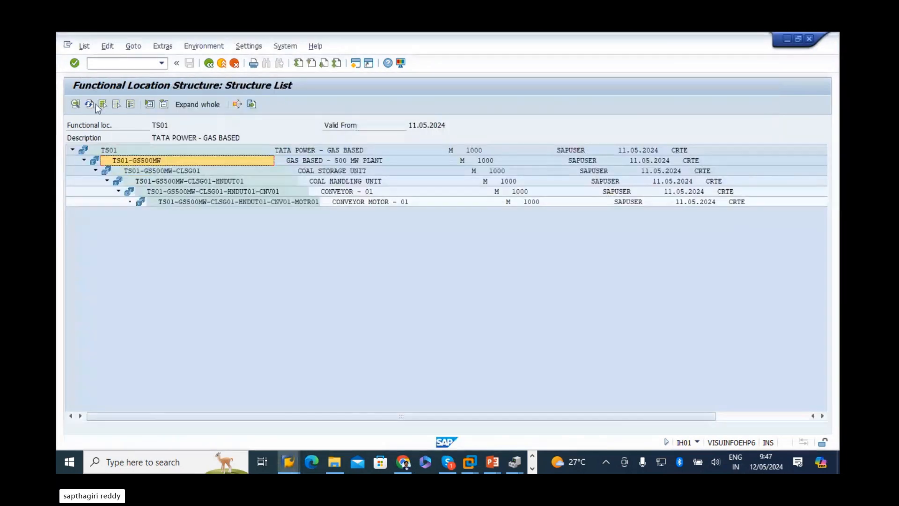
{"action": "left_click", "coordinate": [91, 104]}
{"action": "left_click", "coordinate": [84, 160]}
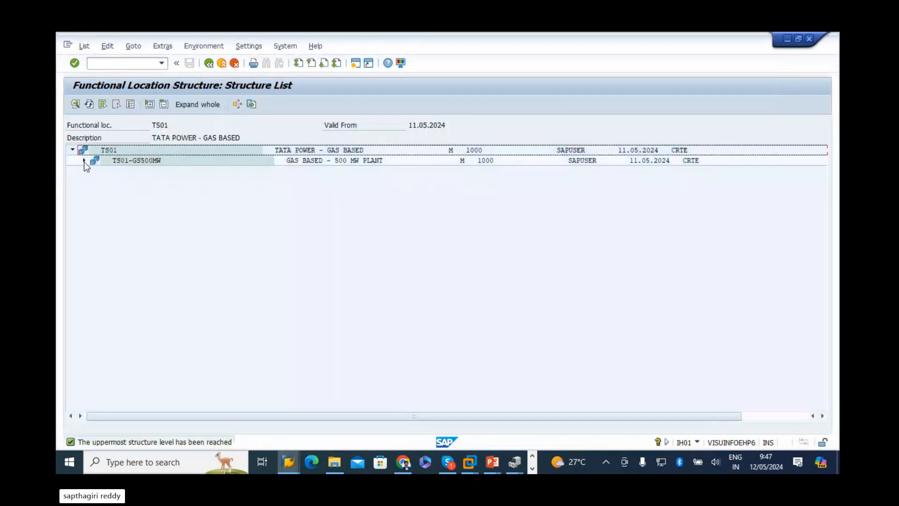
{"action": "left_click", "coordinate": [84, 160]}
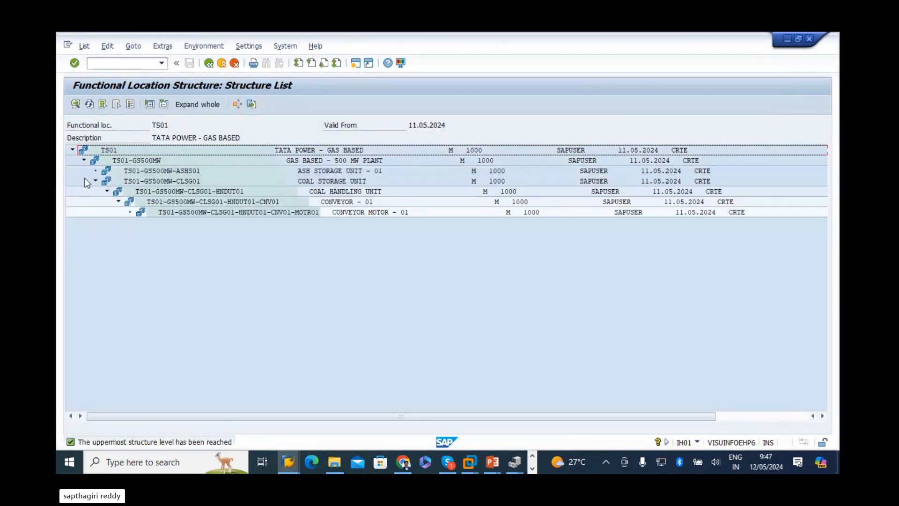
{"action": "left_click", "coordinate": [96, 181]}
{"action": "left_click", "coordinate": [149, 161]}
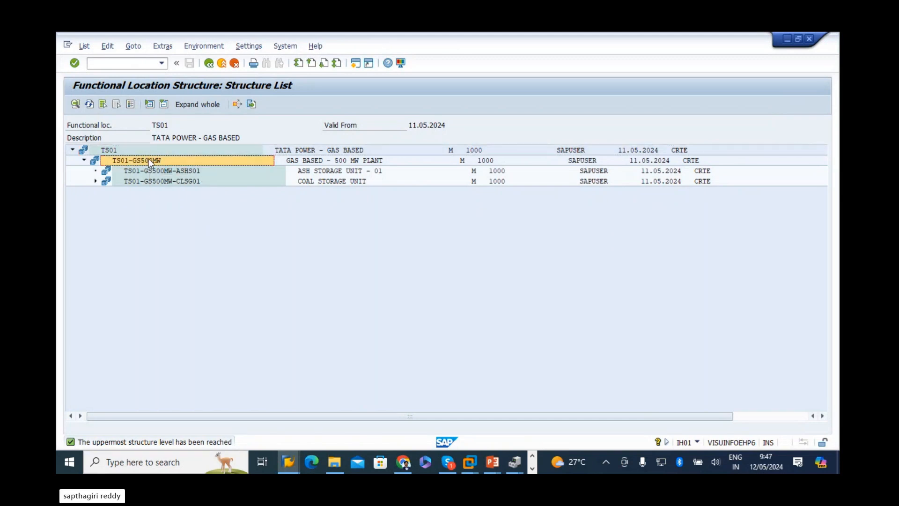
{"action": "left_click", "coordinate": [320, 173]}
{"action": "left_click", "coordinate": [320, 182]}
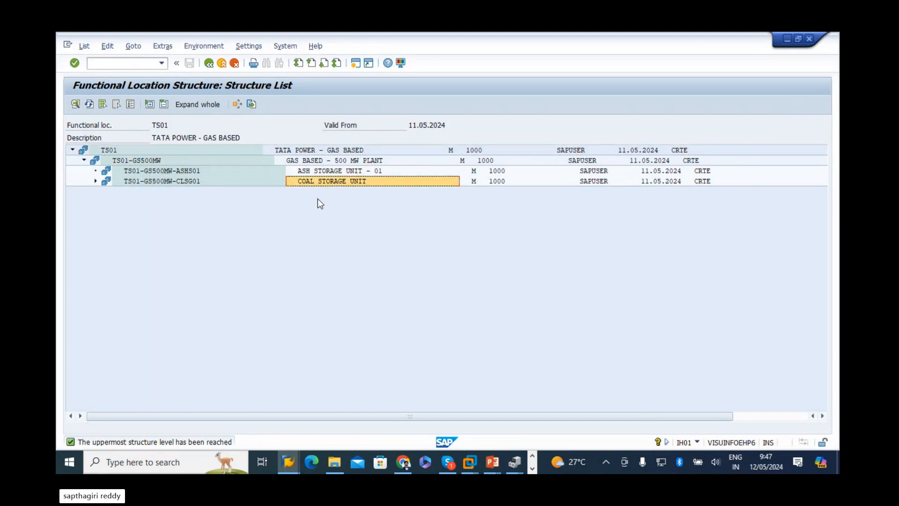
{"action": "left_click", "coordinate": [321, 172]}
Expand the coal storage unit, compare its levels down to the conveyor motor with the ash storage unit, and collapse it
{"action": "left_click", "coordinate": [95, 181]}
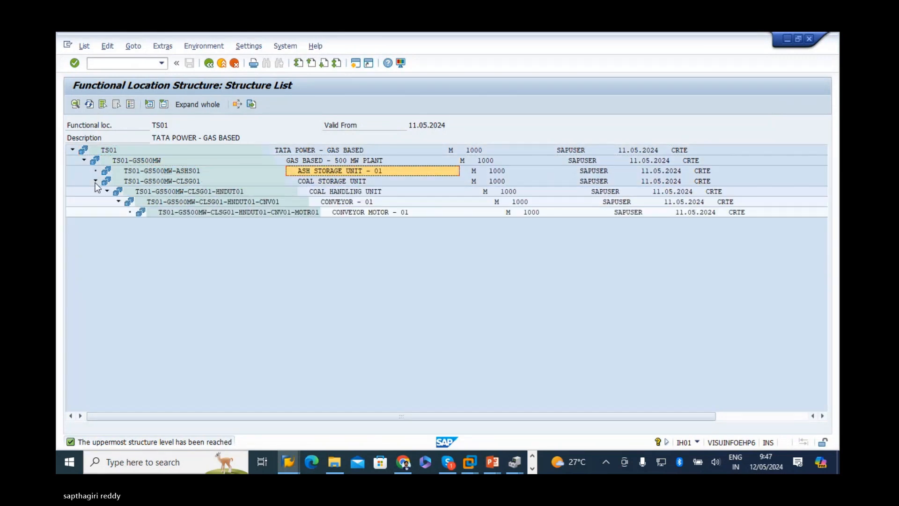
{"action": "left_click", "coordinate": [179, 182]}
{"action": "left_click", "coordinate": [183, 192]}
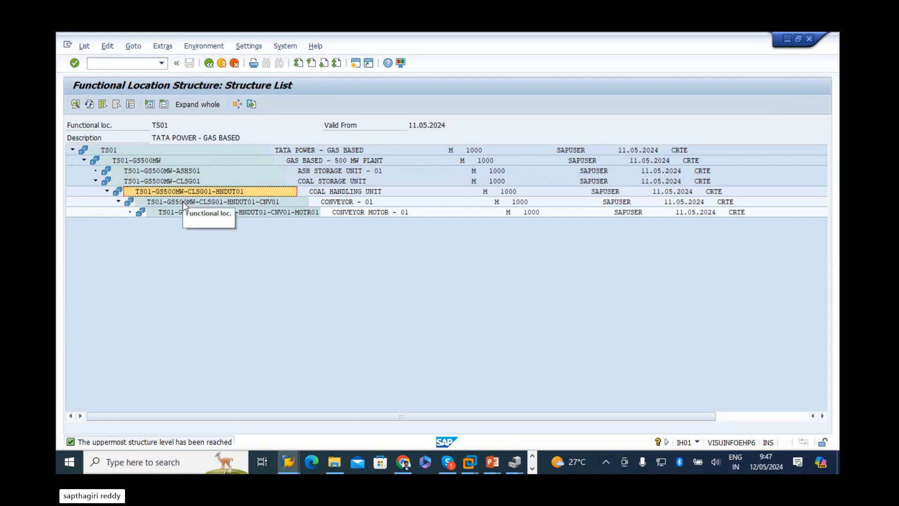
{"action": "left_click", "coordinate": [185, 213]}
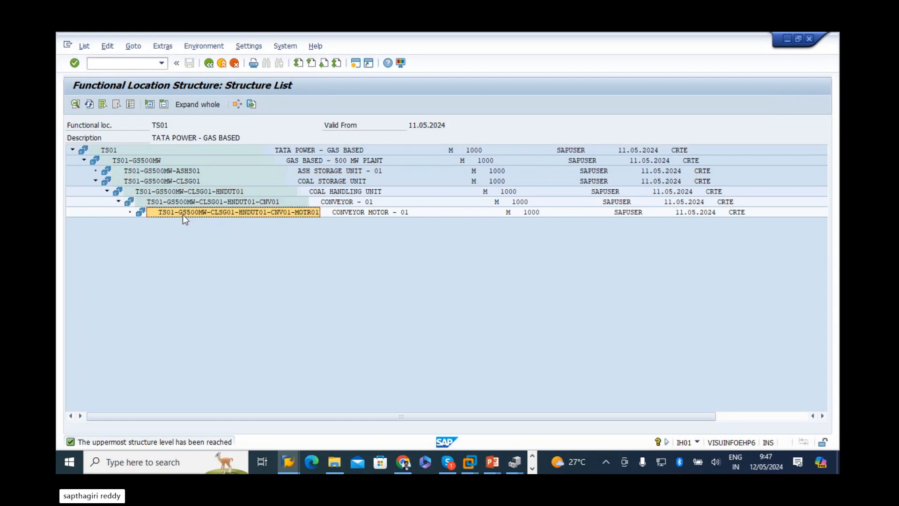
{"action": "left_click", "coordinate": [187, 171]}
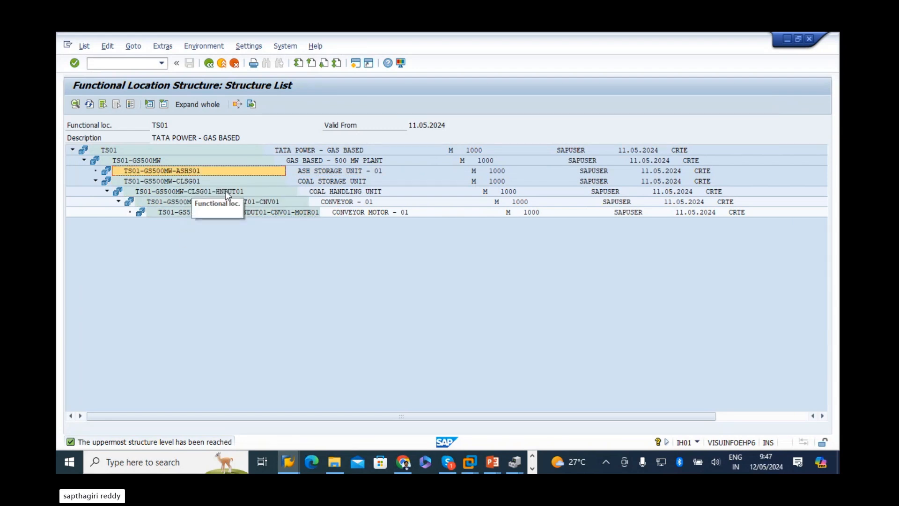
{"action": "left_click", "coordinate": [251, 201]}
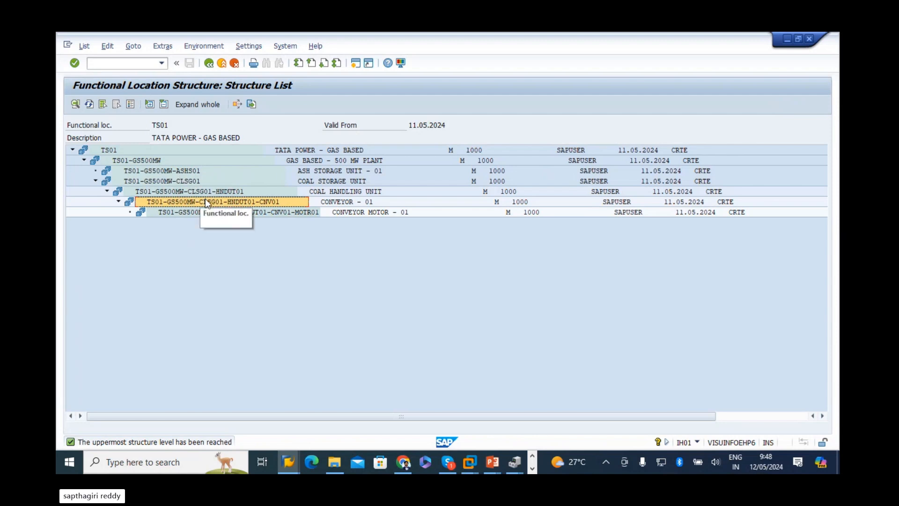
{"action": "left_click", "coordinate": [246, 212]}
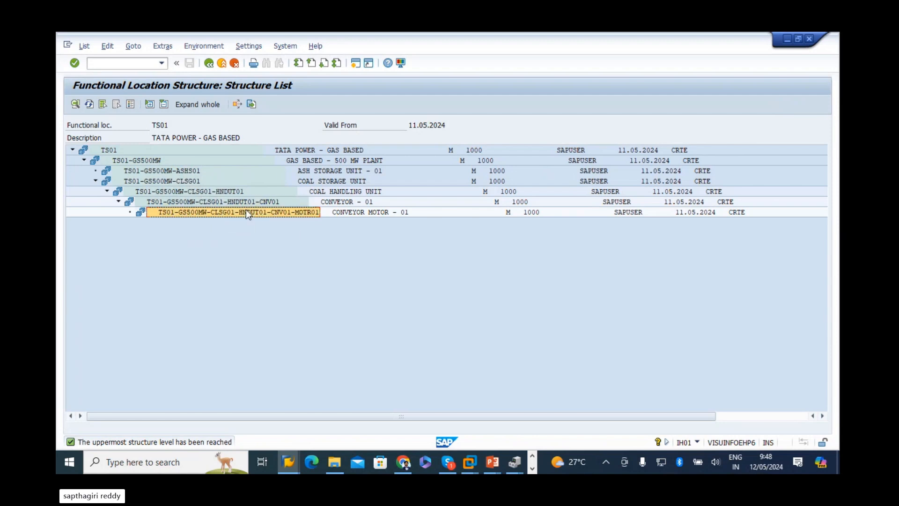
{"action": "left_click", "coordinate": [96, 181]}
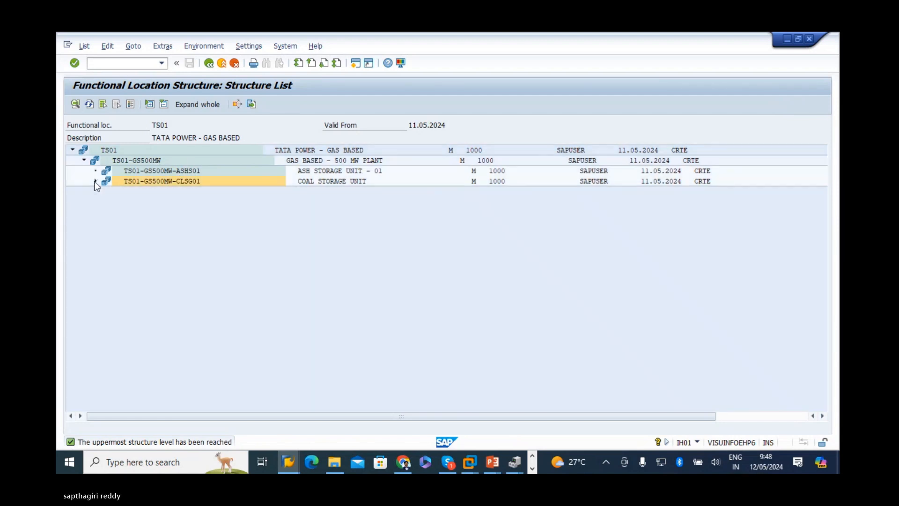
{"action": "left_click", "coordinate": [132, 182]}
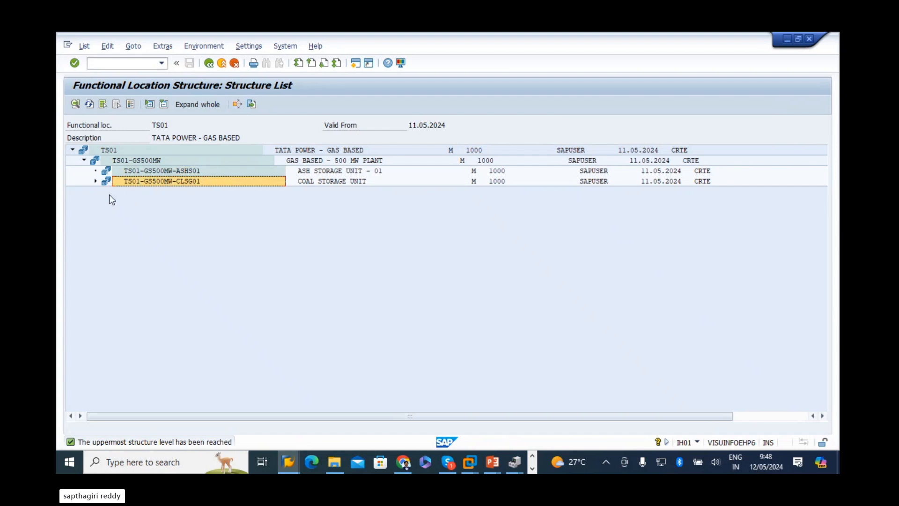
Trace the hierarchy from the 500 MW plant through both storage units to the conveyor motor, and collapse the coal storage unit again
{"action": "left_click", "coordinate": [159, 162]}
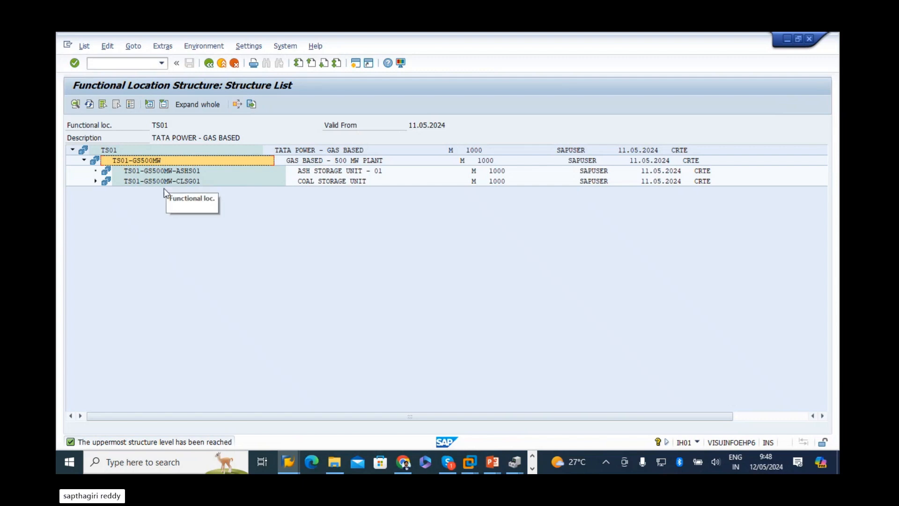
{"action": "left_click", "coordinate": [177, 171]}
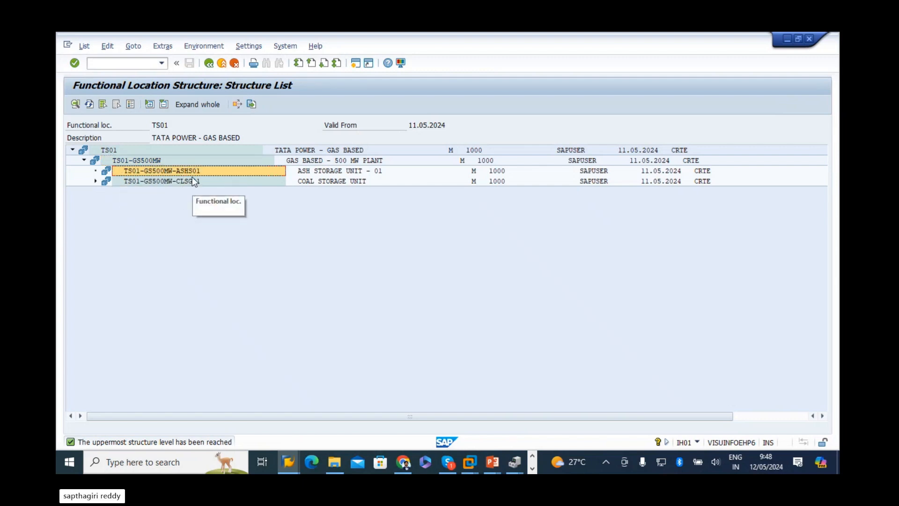
{"action": "left_click", "coordinate": [176, 182]}
{"action": "left_click", "coordinate": [96, 181]}
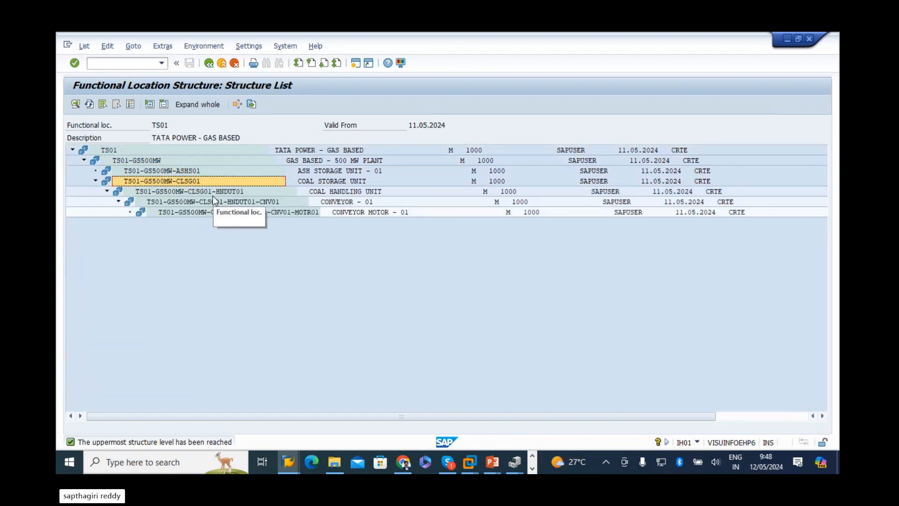
{"action": "left_click", "coordinate": [213, 192]}
{"action": "left_click", "coordinate": [215, 202]}
{"action": "left_click", "coordinate": [218, 213]}
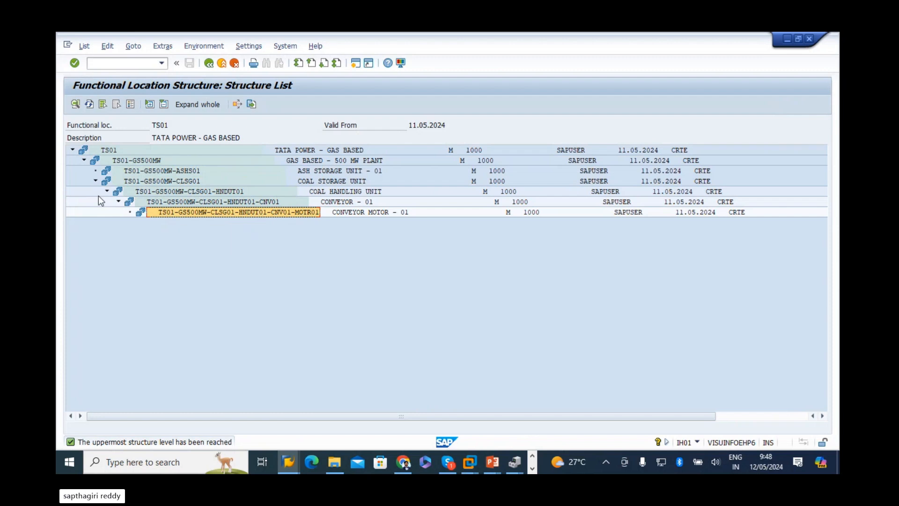
{"action": "left_click", "coordinate": [96, 181]}
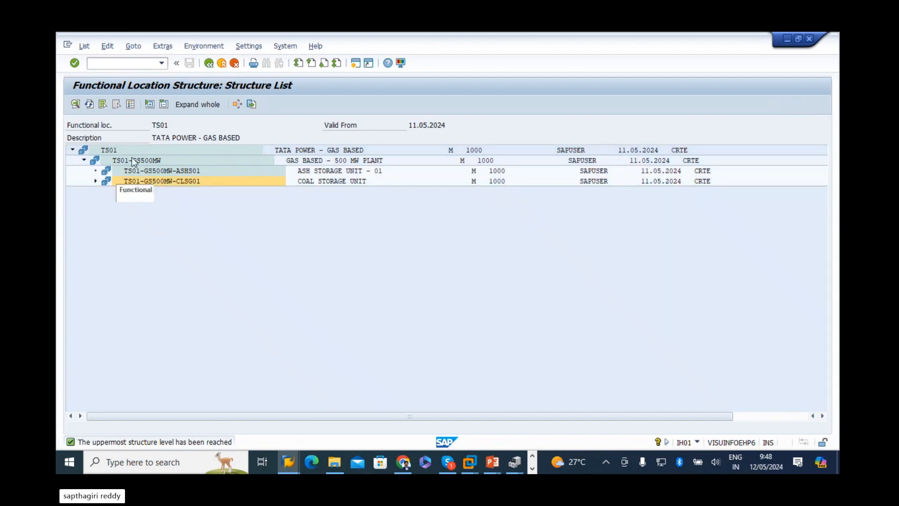
Open a new SAP session and start the functional location list entry with transaction IL04
{"action": "left_click", "coordinate": [355, 66]}
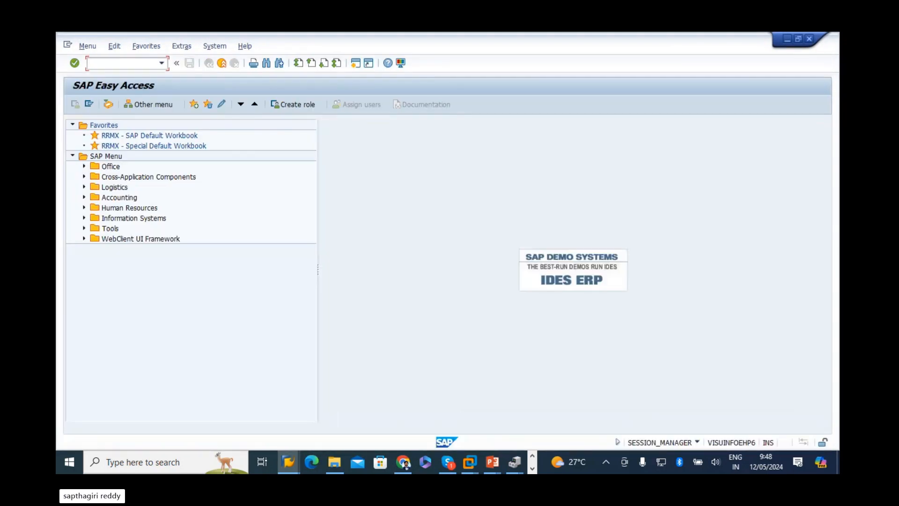
{"action": "type", "text": "IL04"}
{"action": "key", "text": "Return"}
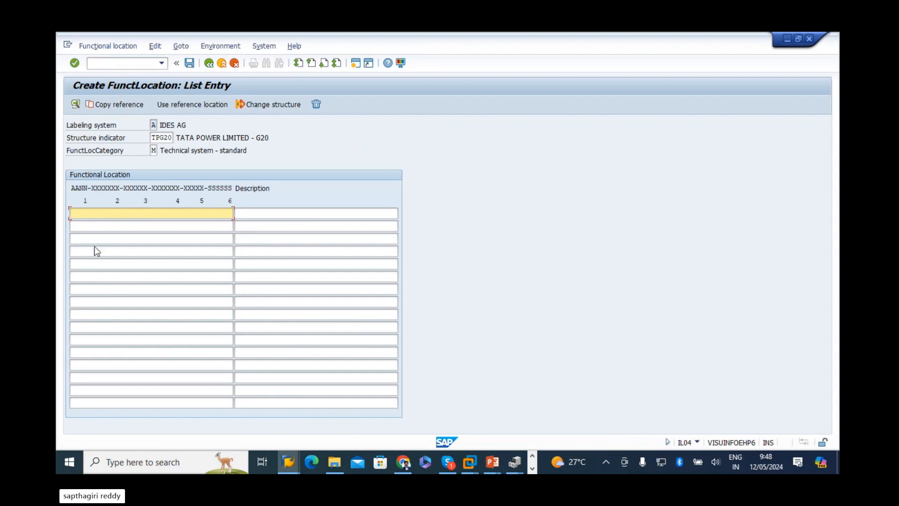
{"action": "left_click", "coordinate": [264, 212]}
{"action": "left_click", "coordinate": [165, 213]}
{"action": "left_click", "coordinate": [161, 224]}
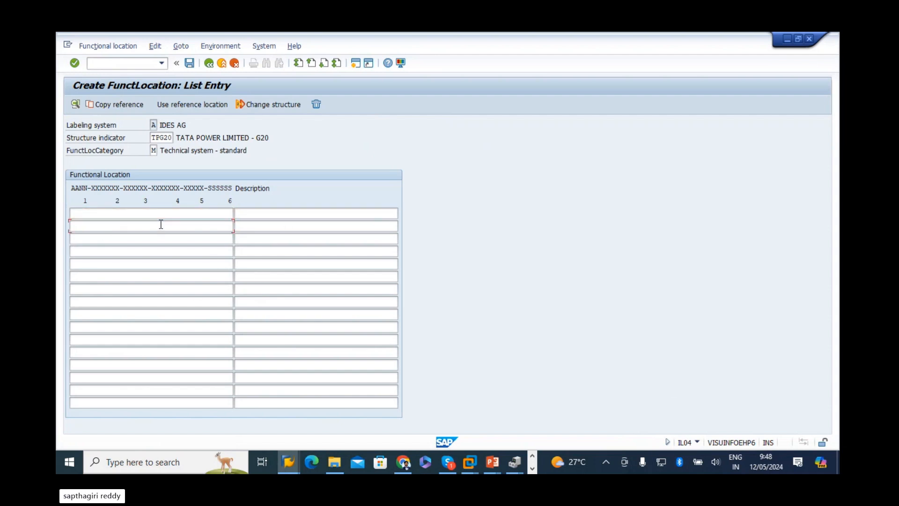
{"action": "left_click", "coordinate": [166, 212]}
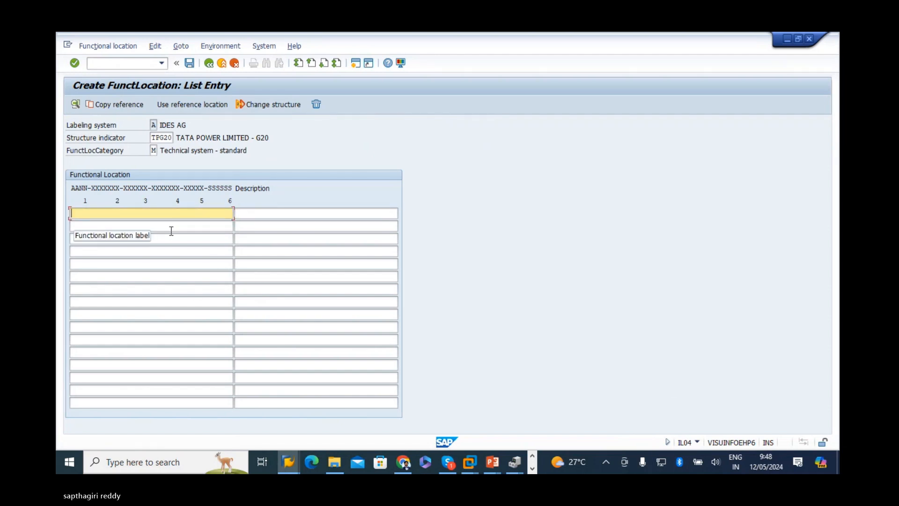
{"action": "left_click", "coordinate": [173, 226]}
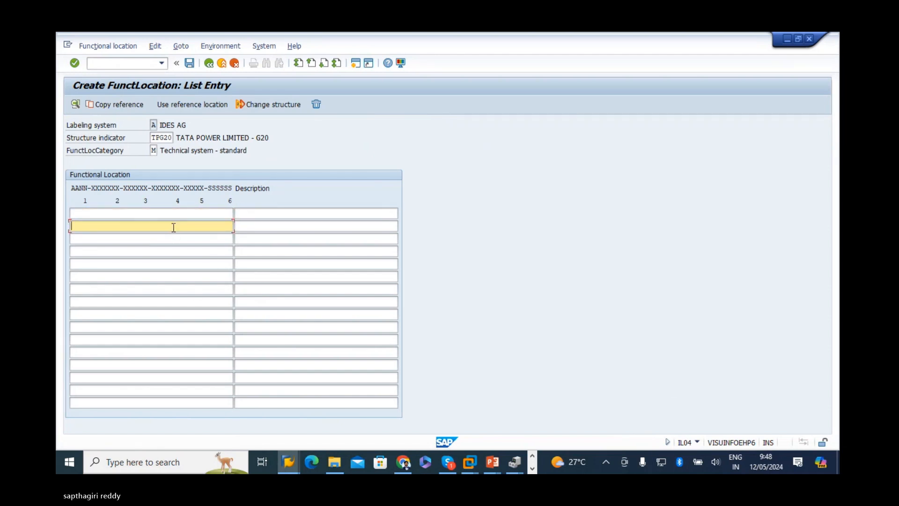
{"action": "left_click", "coordinate": [225, 139]}
{"action": "left_click_drag", "start_coordinate": [276, 139], "coordinate": [181, 140]}
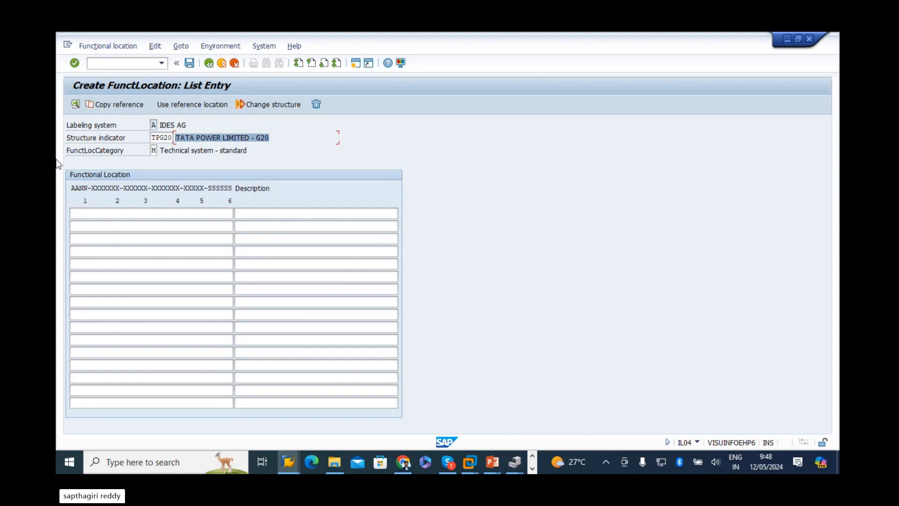
Start a copy reference for the list entry with TS01-GS500MW from the structure list as the reference functional location
{"action": "left_click", "coordinate": [115, 104]}
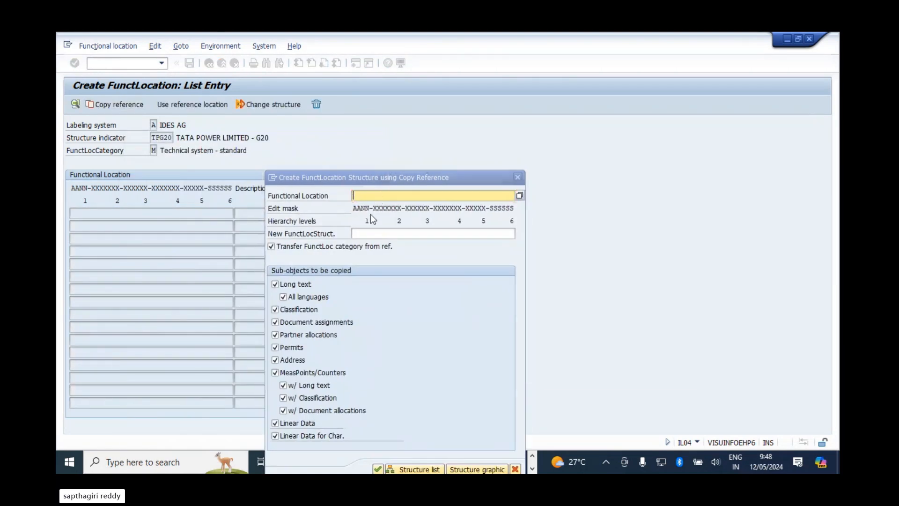
{"action": "key", "text": "alt+Tab"}
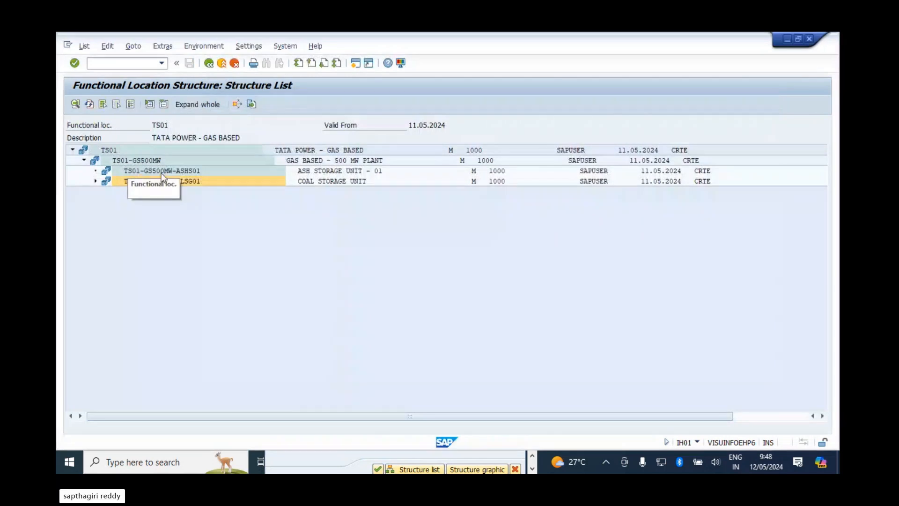
{"action": "left_click", "coordinate": [135, 160]}
{"action": "key", "text": "alt+Tab"}
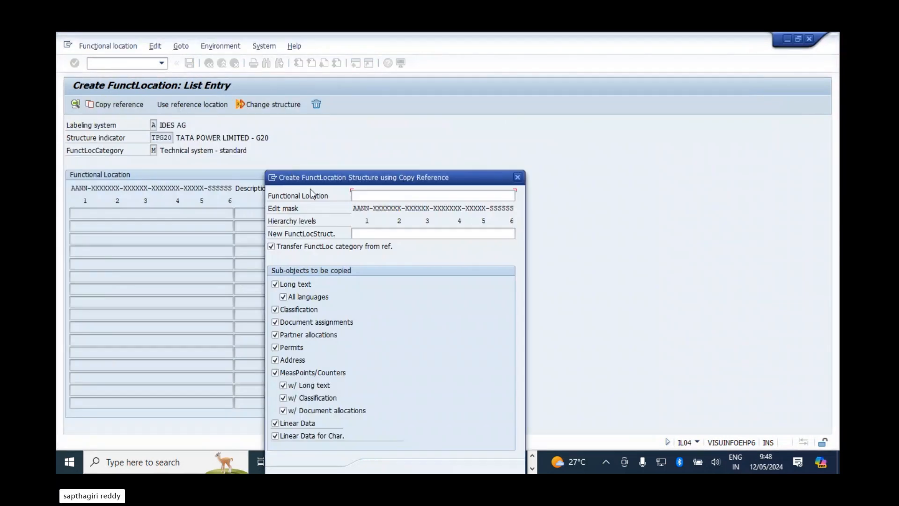
{"action": "key", "text": "ctrl+v"}
Set the new functional location structure to TS01-GS600MW and copy the reference structure with all sub-objects into the list
{"action": "left_click", "coordinate": [391, 235]}
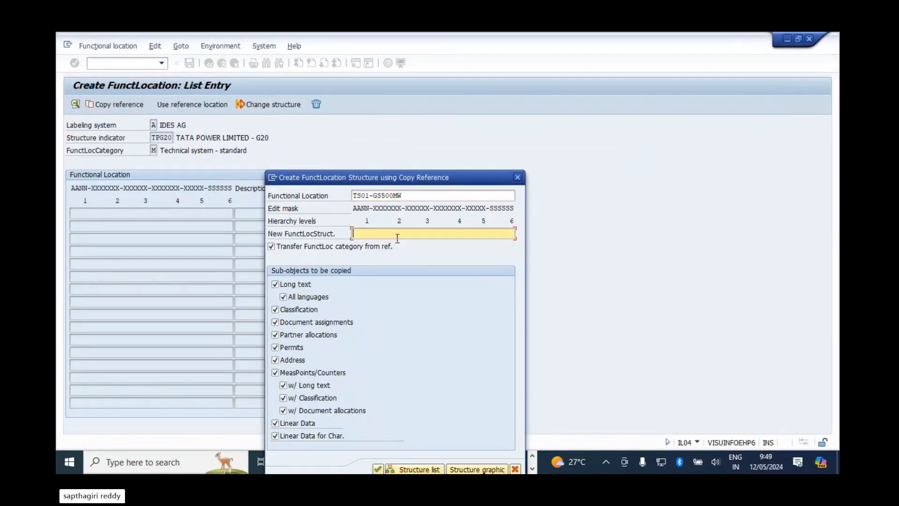
{"action": "key", "text": "ctrl+v"}
{"action": "key", "text": "BackSpace"}
{"action": "type", "text": "6"}
{"action": "left_click_drag", "start_coordinate": [308, 182], "coordinate": [339, 120]}
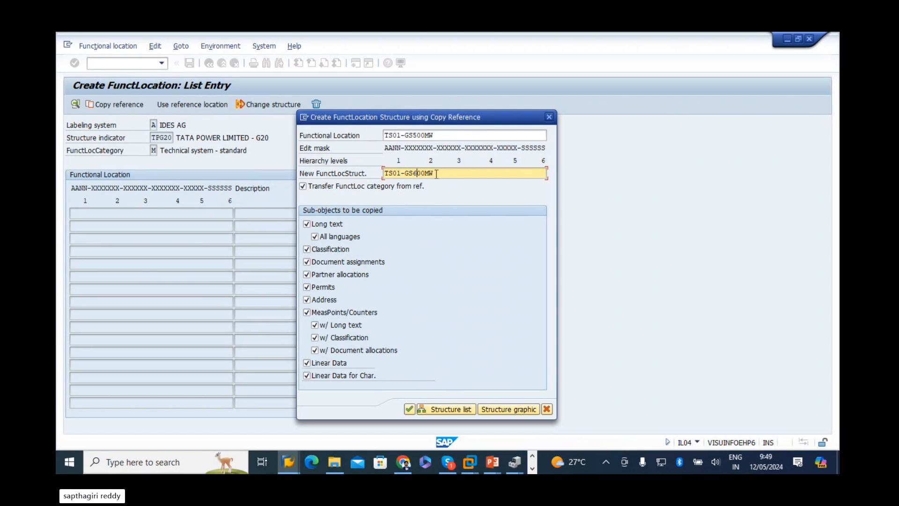
{"action": "left_click", "coordinate": [409, 410]}
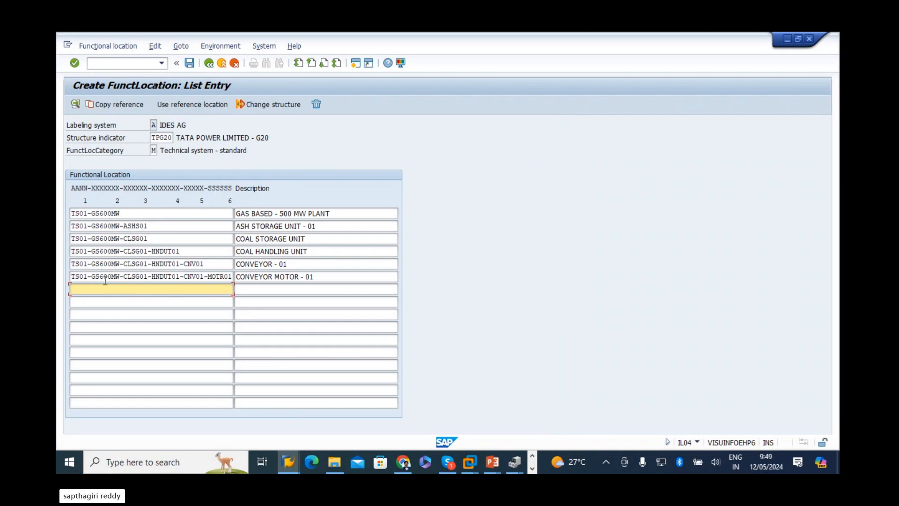
Change TS01-GS600MW's description to GAS BASED - 600 MW PLANT, save the copied functional locations and leave the list entry
{"action": "left_click", "coordinate": [284, 213]}
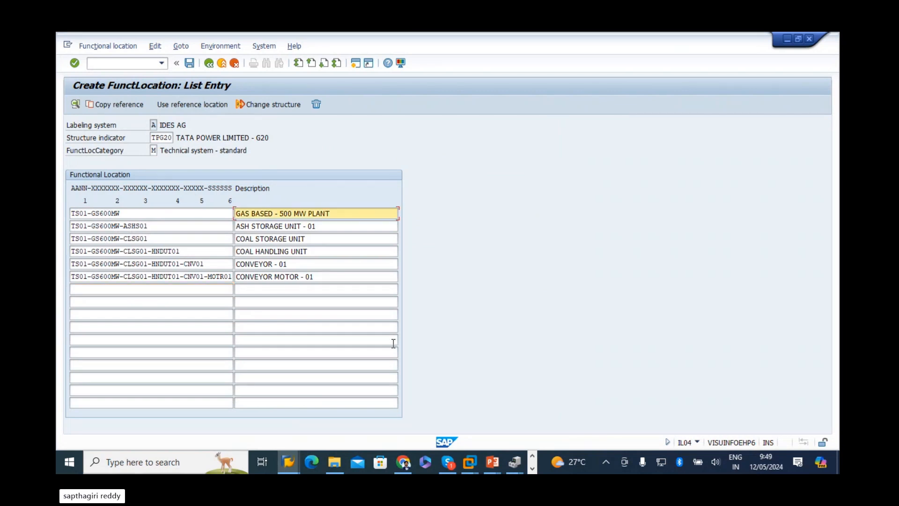
{"action": "key", "text": "BackSpace"}
{"action": "type", "text": "6"}
{"action": "left_click", "coordinate": [191, 67]}
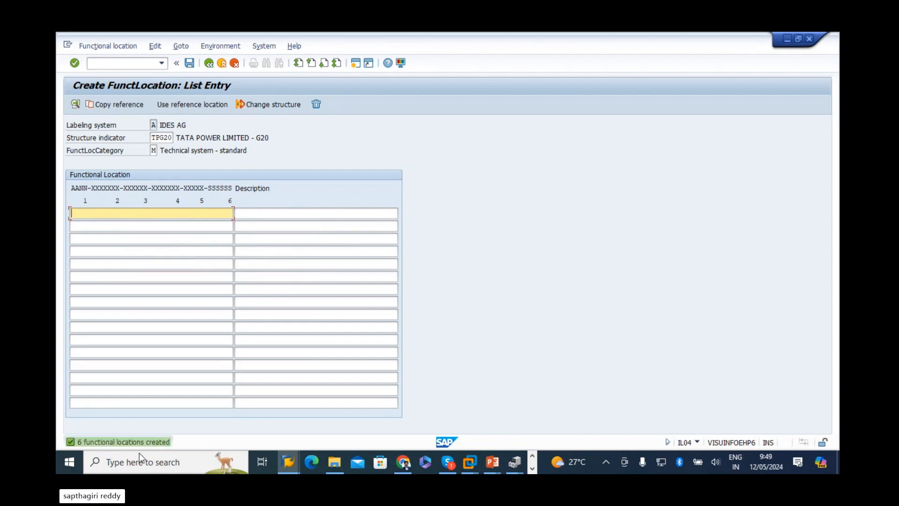
{"action": "left_click", "coordinate": [209, 64]}
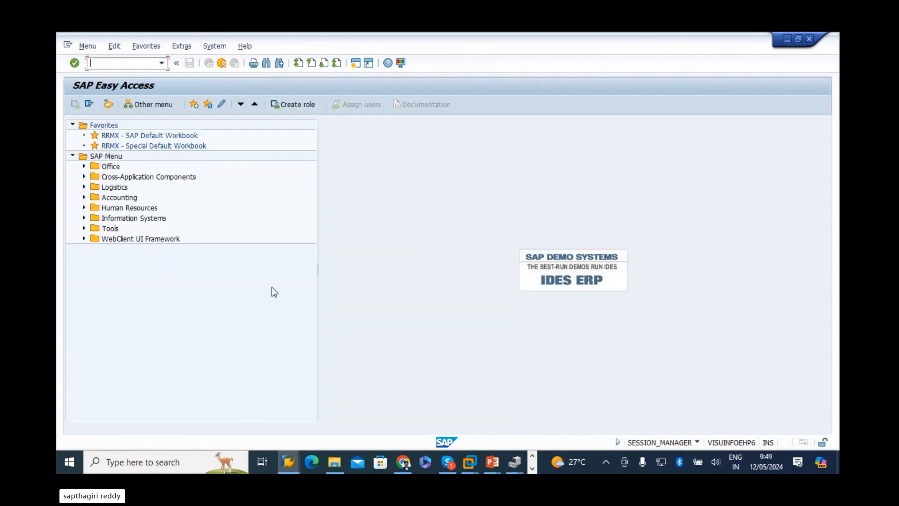
Refresh TS01's structure list, check the 600 MW plant beside the 500 MW plant, and collapse the 500 MW plant
{"action": "mouse_move", "coordinate": [286, 459]}
{"action": "left_click", "coordinate": [351, 420]}
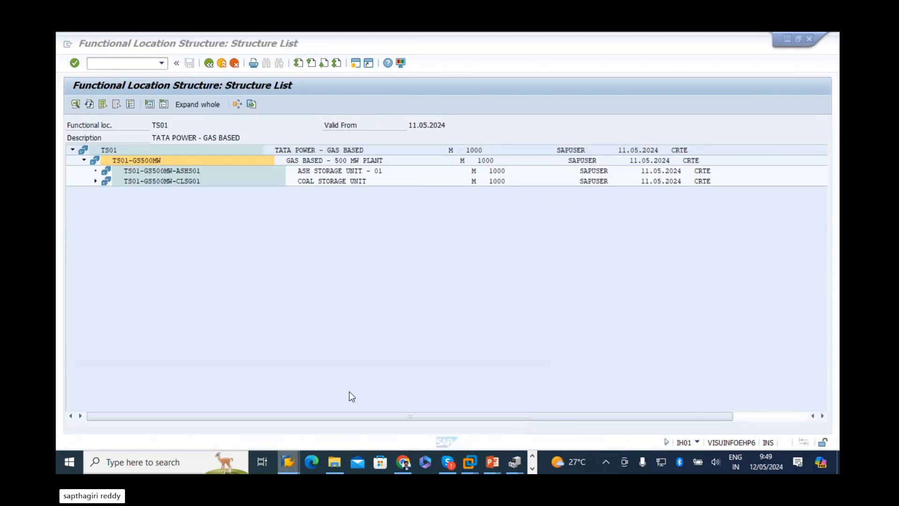
{"action": "left_click", "coordinate": [75, 104]}
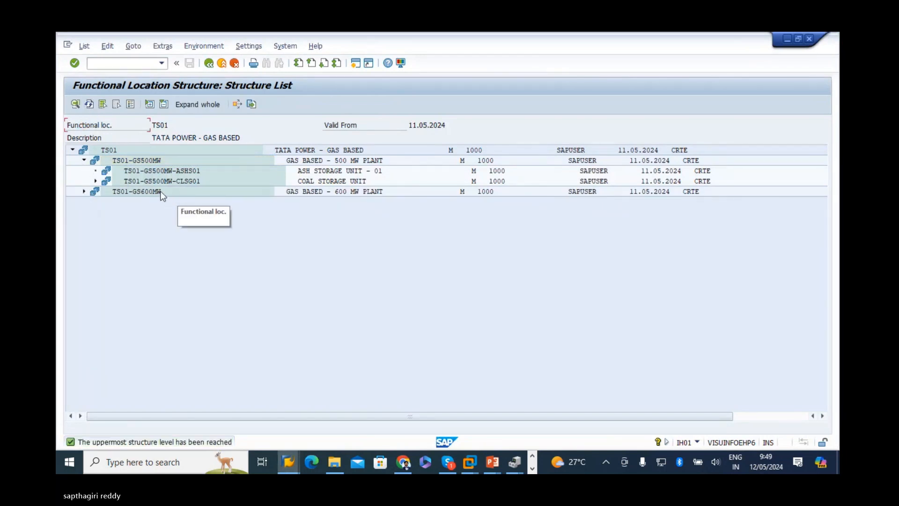
{"action": "left_click", "coordinate": [146, 171]}
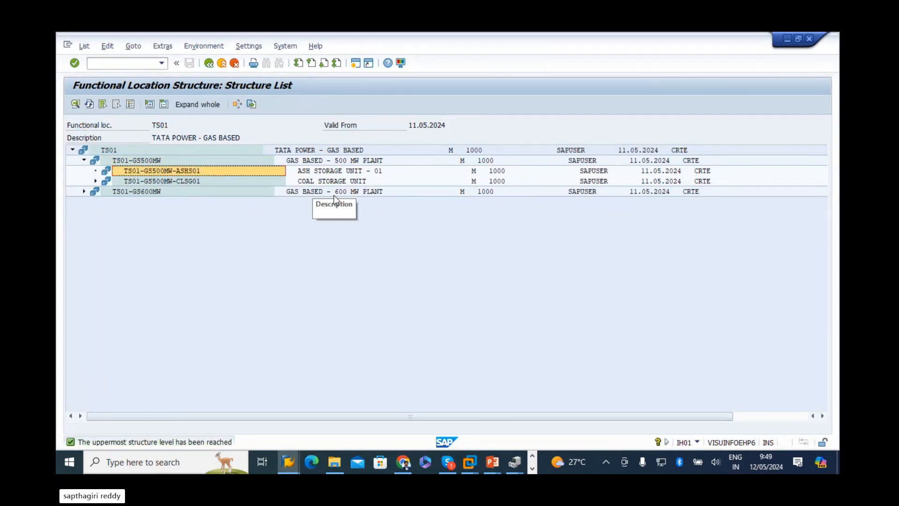
{"action": "left_click", "coordinate": [136, 181]}
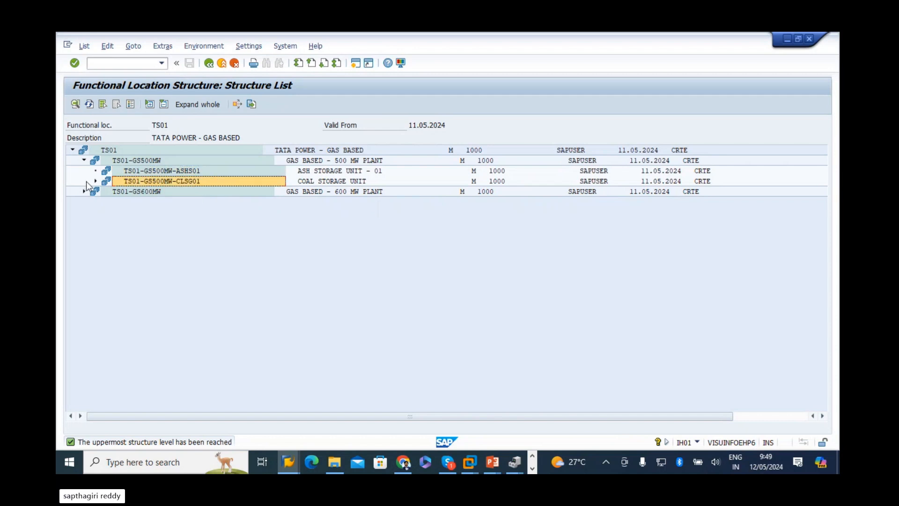
{"action": "left_click", "coordinate": [96, 181]}
{"action": "left_click", "coordinate": [107, 191]}
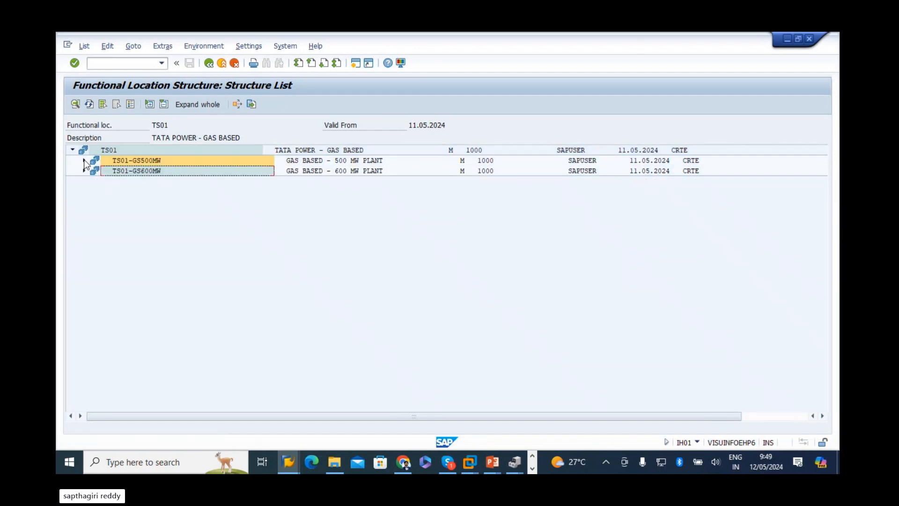
{"action": "left_click", "coordinate": [84, 160]}
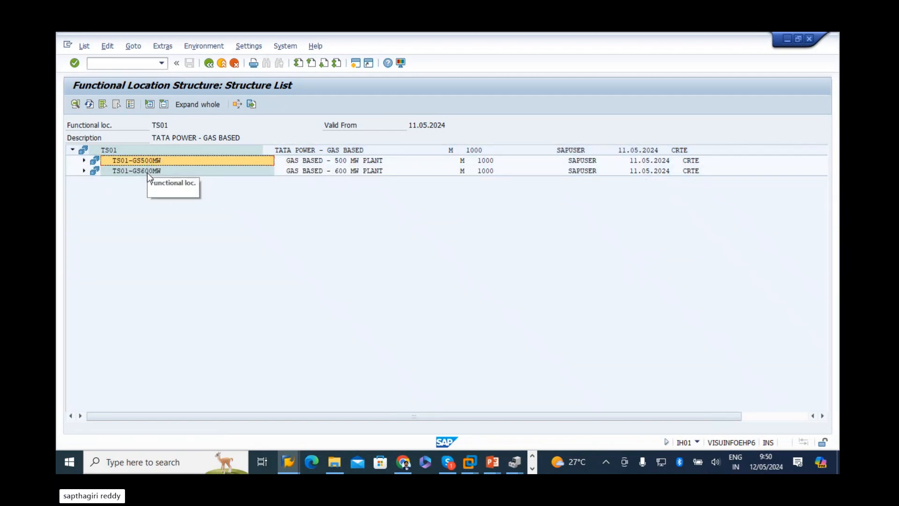
{"action": "left_click", "coordinate": [148, 171]}
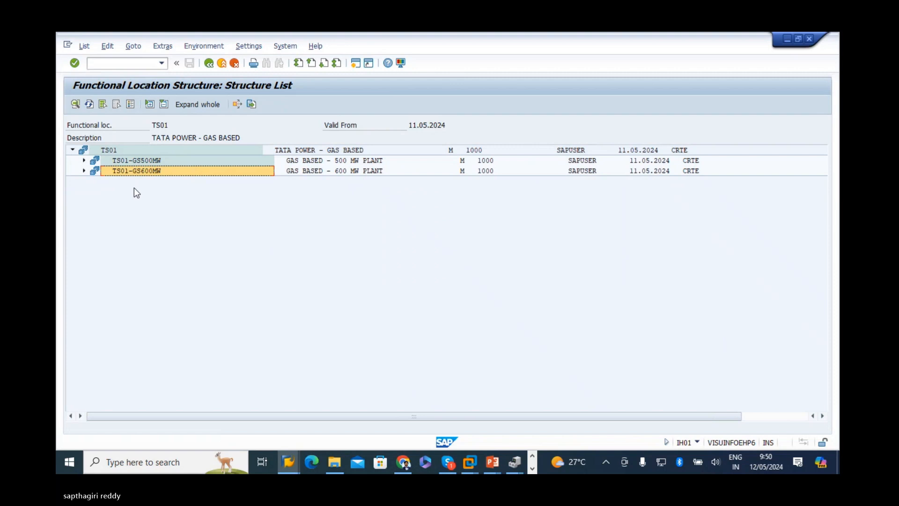
Expand the 500 MW and 600 MW plants down to their conveyor motors and compare the two structures
{"action": "left_click", "coordinate": [84, 171]}
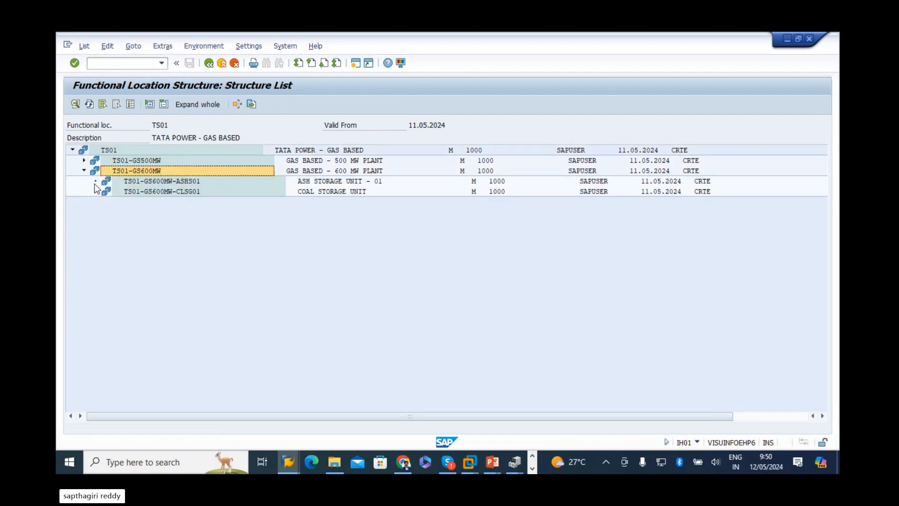
{"action": "left_click", "coordinate": [84, 160]}
{"action": "left_click", "coordinate": [95, 233]}
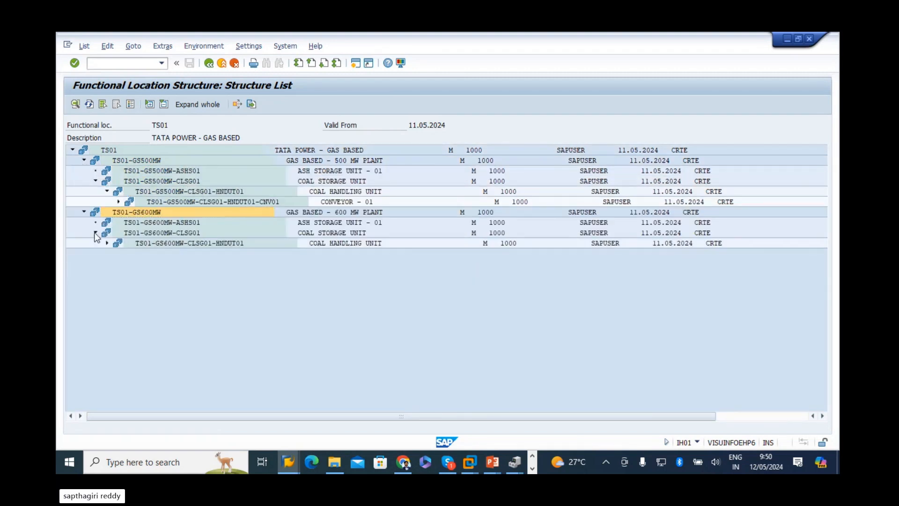
{"action": "left_click", "coordinate": [107, 243]}
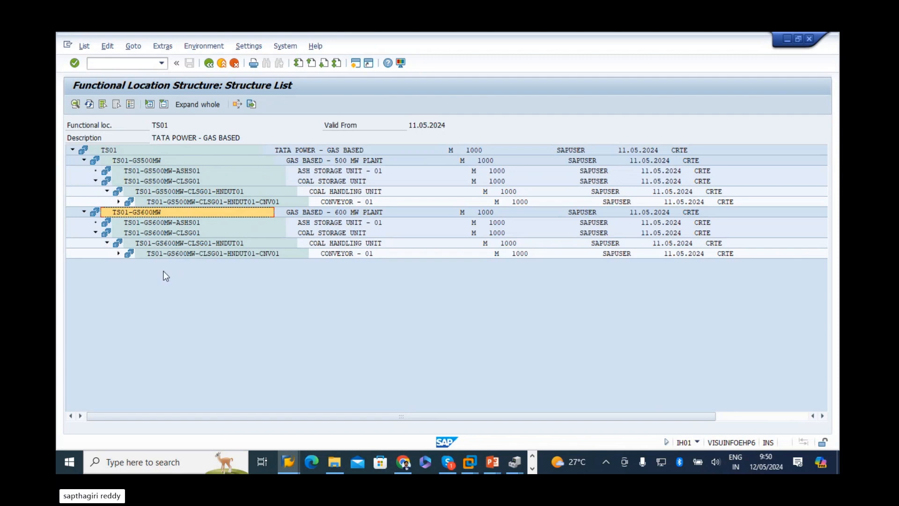
{"action": "left_click", "coordinate": [118, 254]}
{"action": "left_click", "coordinate": [118, 202]}
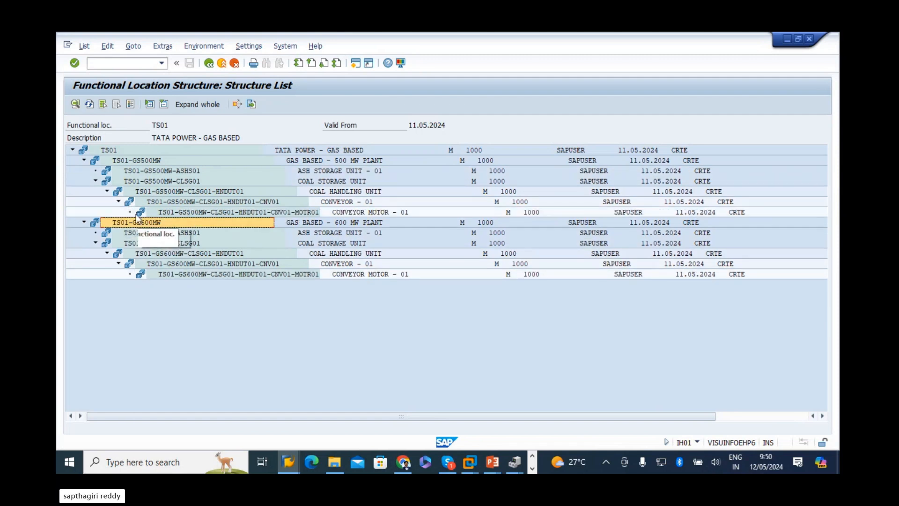
{"action": "left_click", "coordinate": [218, 213]}
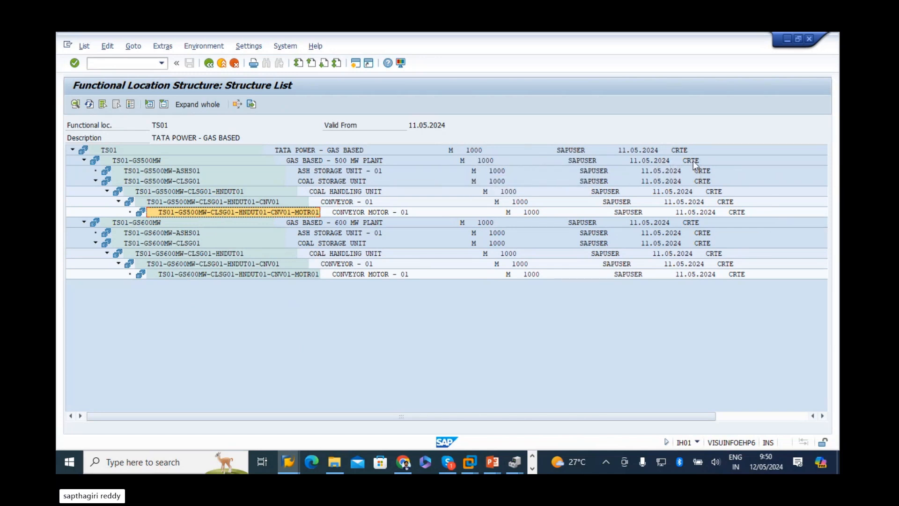
Add Position in object to the functional location field selection of the structure list and check the added column
{"action": "left_click", "coordinate": [284, 46]}
{"action": "left_click", "coordinate": [248, 46]}
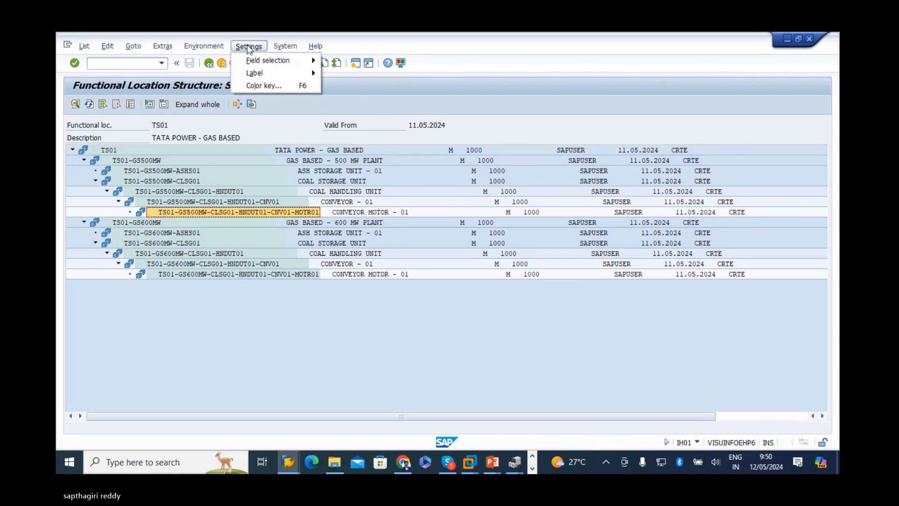
{"action": "mouse_move", "coordinate": [281, 60]}
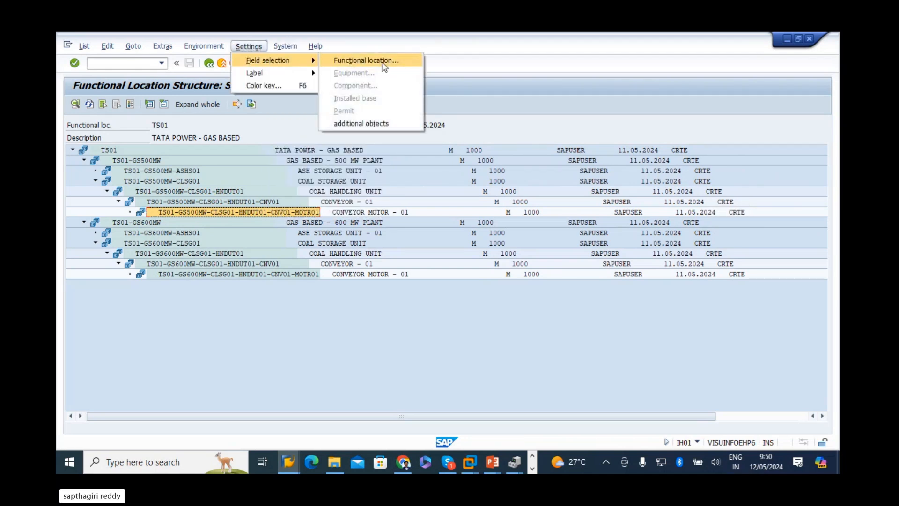
{"action": "left_click", "coordinate": [383, 66]}
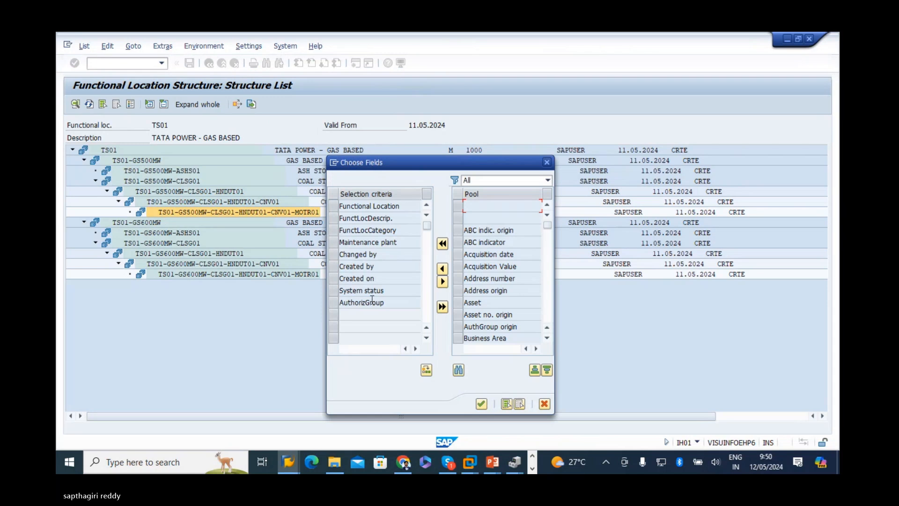
{"action": "left_click", "coordinate": [496, 279]}
{"action": "scroll", "coordinate": [497, 289], "scroll_direction": "down", "scroll_amount": 12}
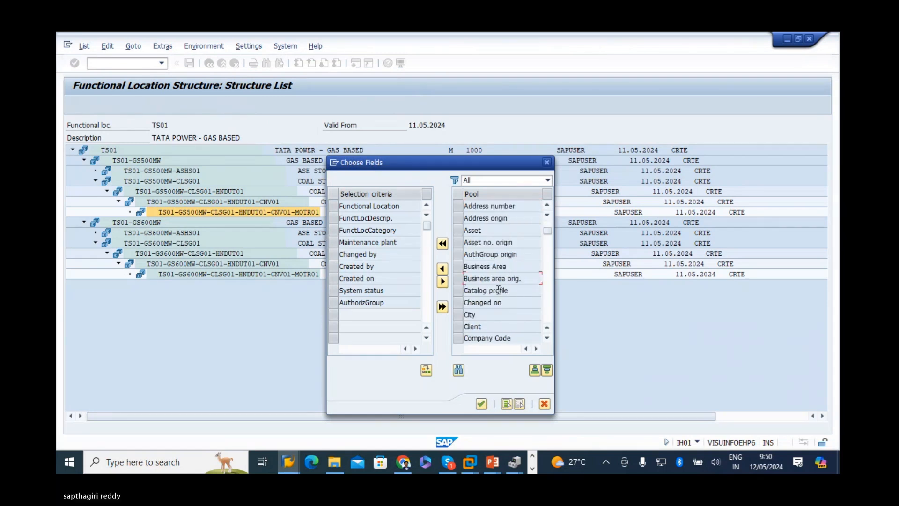
{"action": "scroll", "coordinate": [510, 305], "scroll_direction": "down", "scroll_amount": 5}
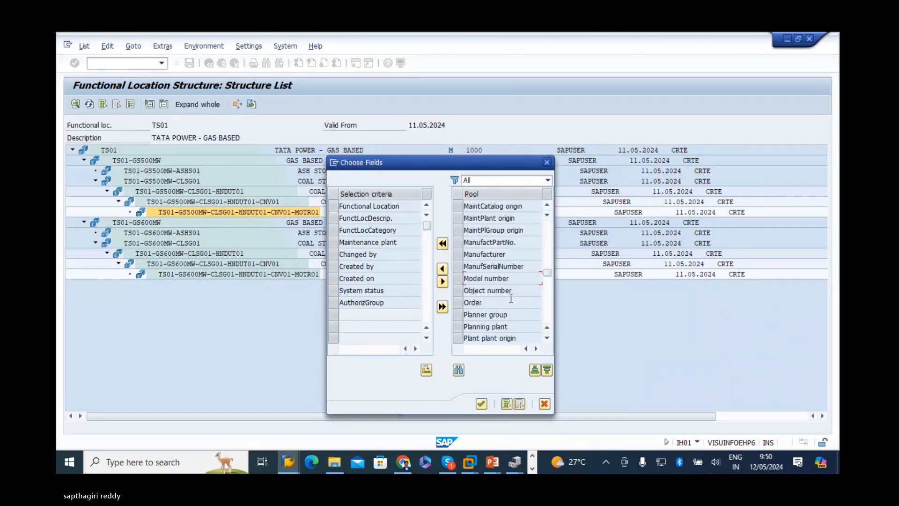
{"action": "left_click", "coordinate": [511, 302]}
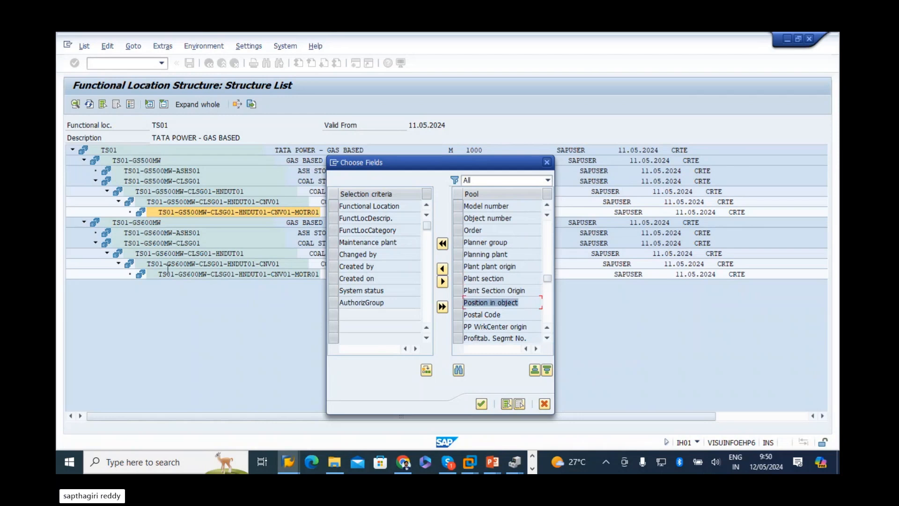
{"action": "left_click", "coordinate": [442, 269]}
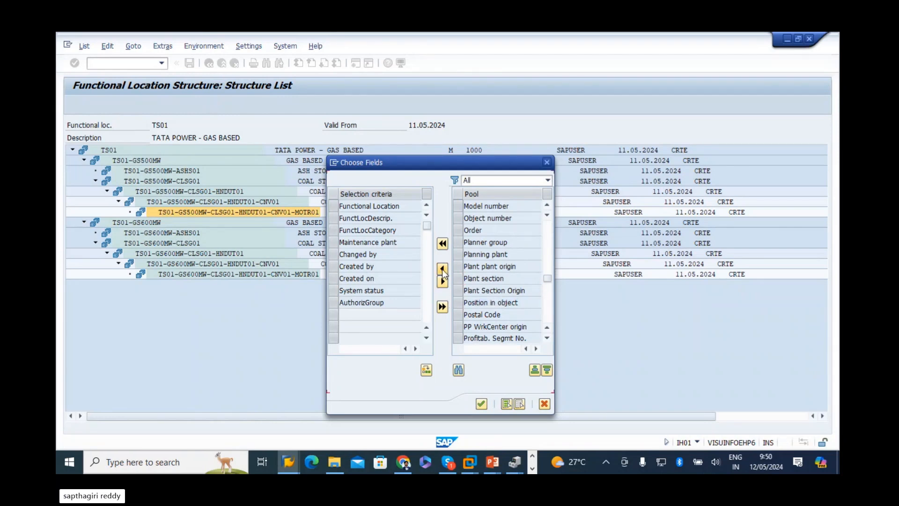
{"action": "left_click", "coordinate": [482, 403]}
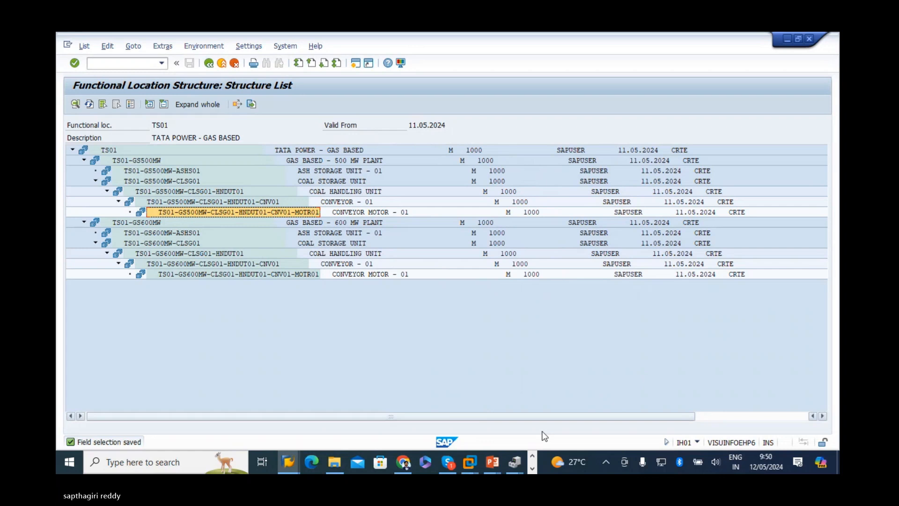
{"action": "left_click_drag", "start_coordinate": [403, 417], "coordinate": [706, 431]}
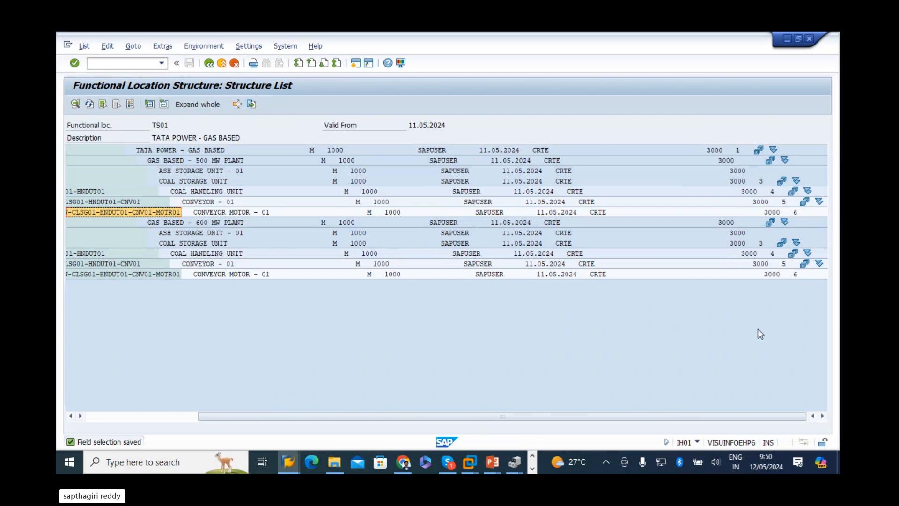
{"action": "left_click_drag", "start_coordinate": [472, 417], "coordinate": [144, 404]}
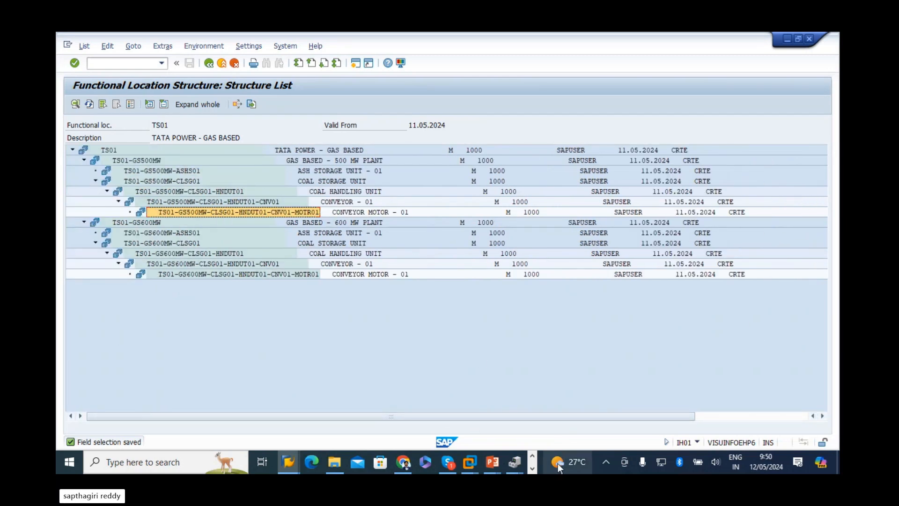